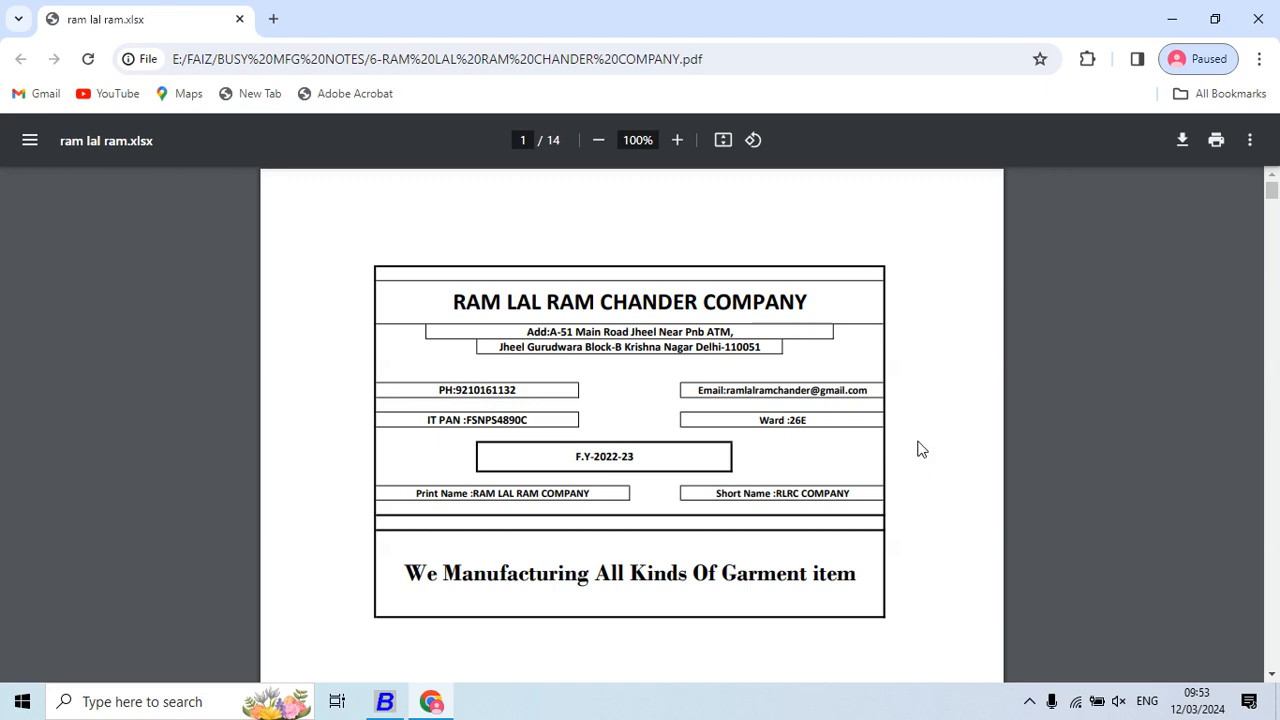
Back in Busy, open the Inventory section of Administration > Configuration > Features / Options
{"action": "key", "text": "alt+Tab"}
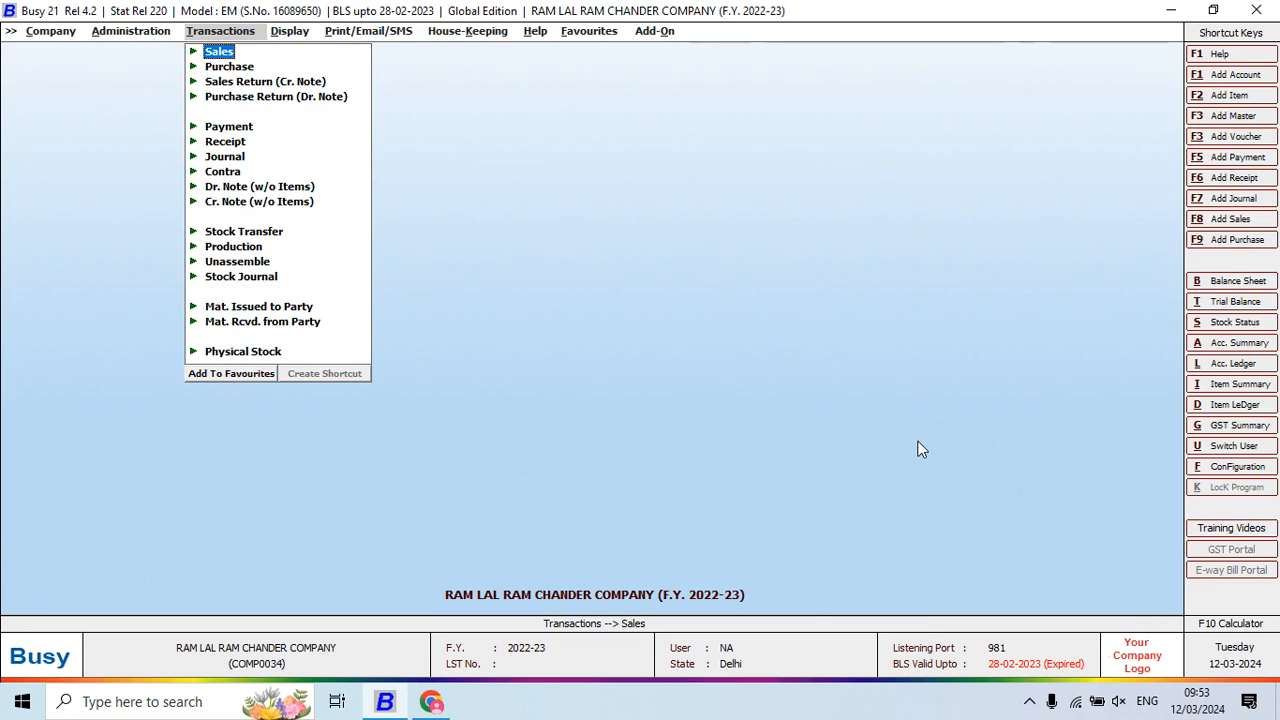
{"action": "key", "text": "Left"}
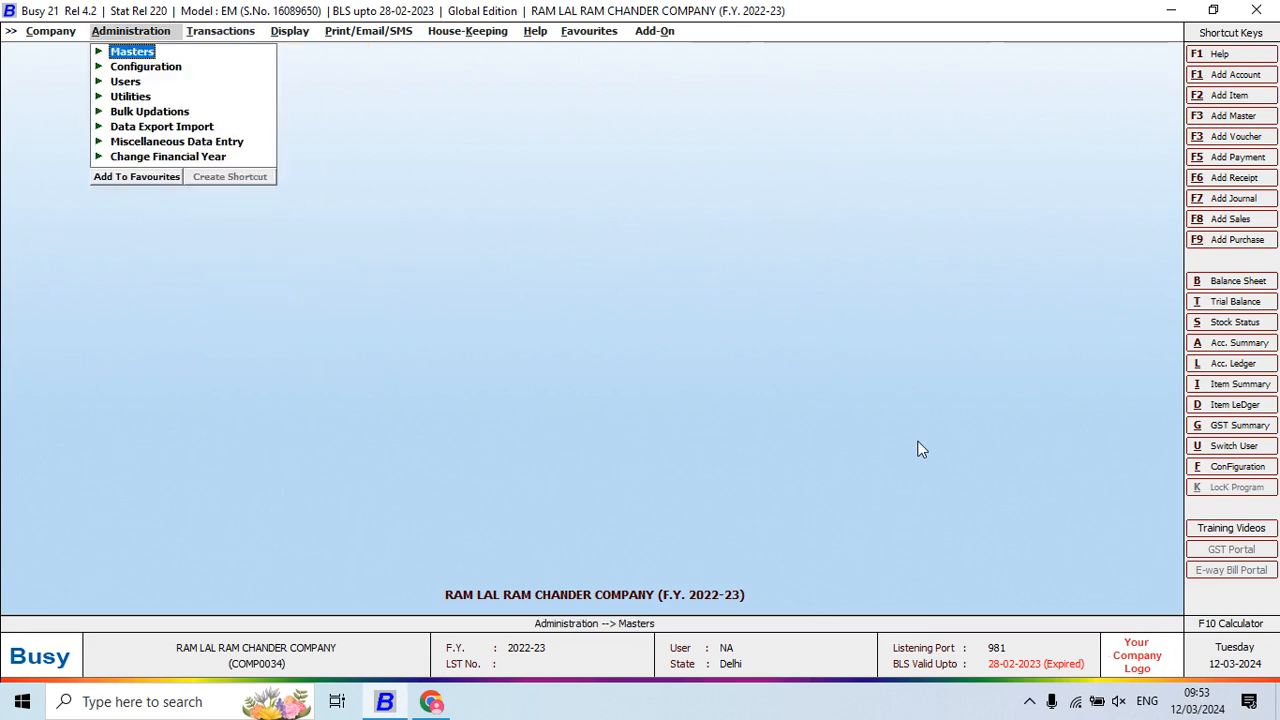
{"action": "key", "text": "Down"}
{"action": "key", "text": "Return"}
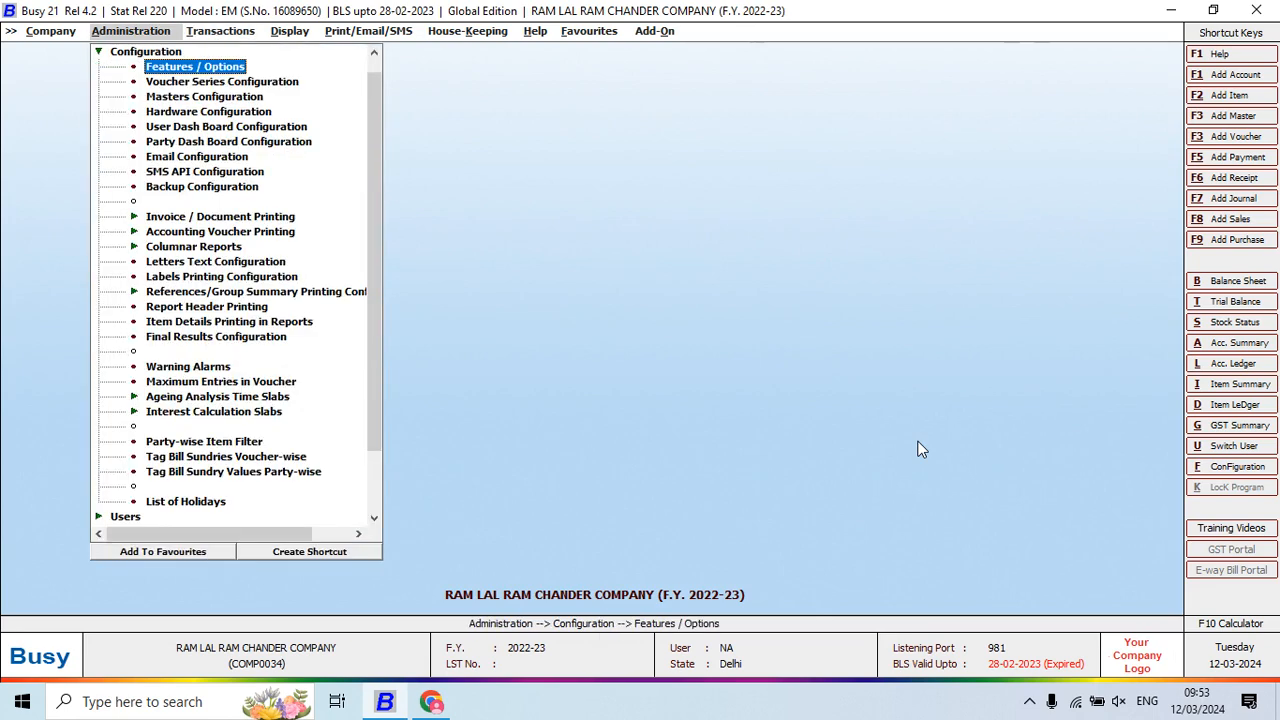
{"action": "key", "text": "Return"}
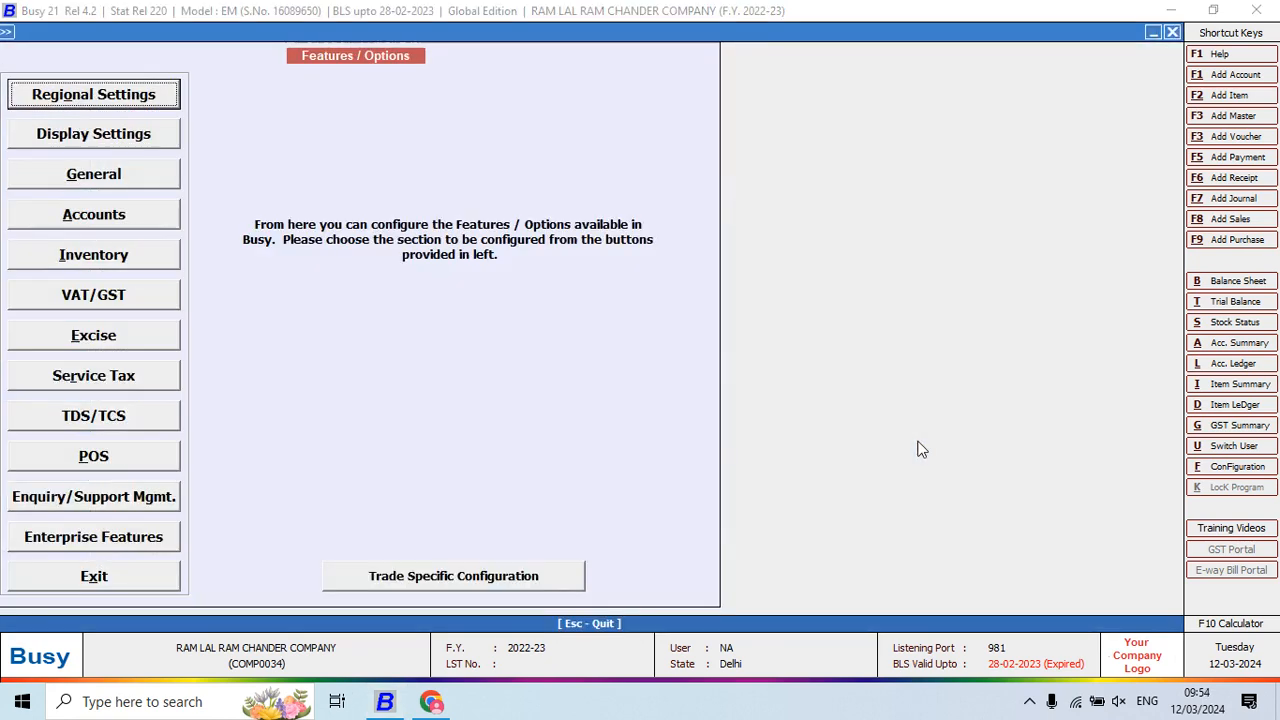
{"action": "key", "text": "Down"}
{"action": "key", "text": "Down"}
{"action": "key", "text": "Down"}
{"action": "key", "text": "Down"}
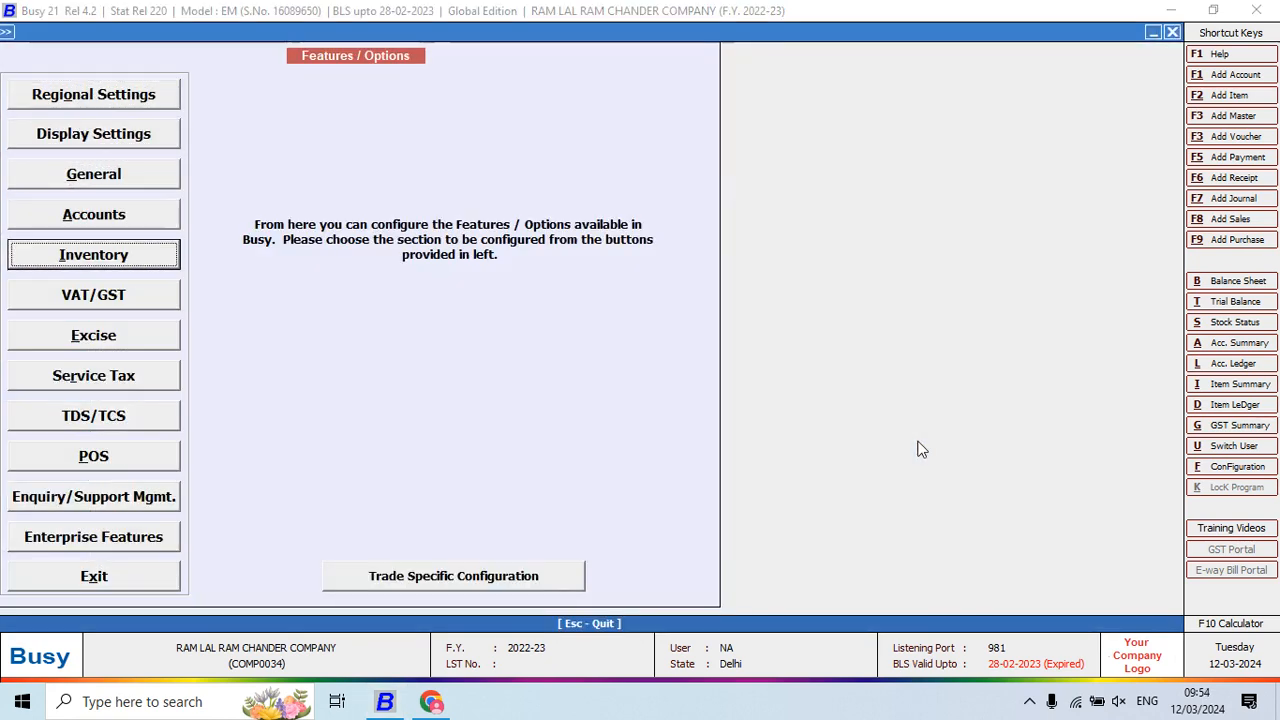
{"action": "key", "text": "Return"}
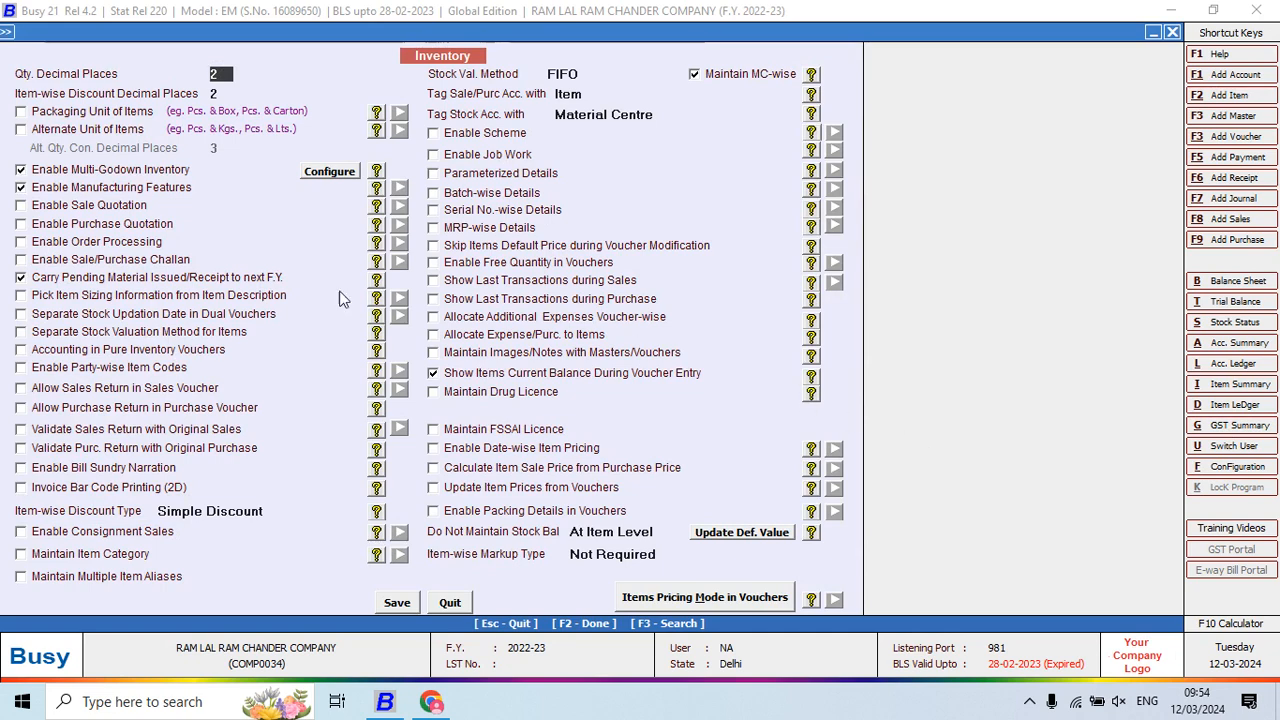
Enable Accounting in Pure Inventory Vouchers for Material Issue, Material Receipt and Stock Transfer
{"action": "left_click", "coordinate": [78, 350]}
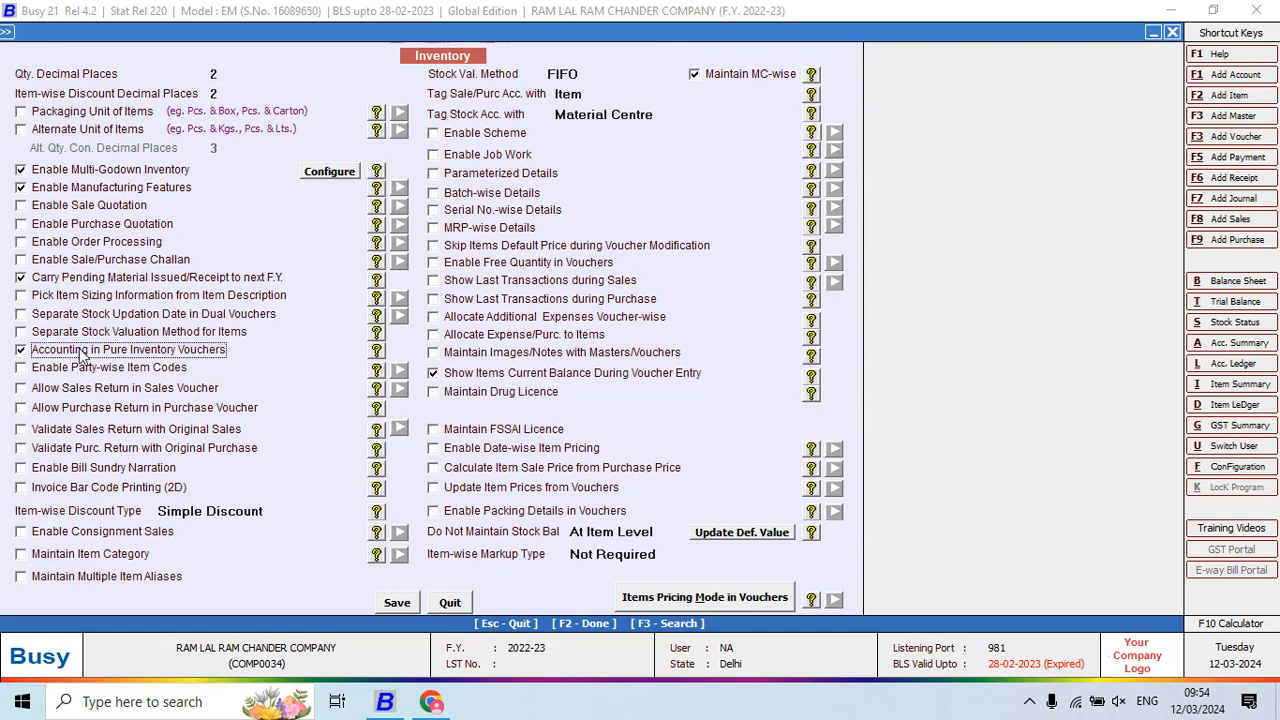
{"action": "left_click", "coordinate": [530, 473]}
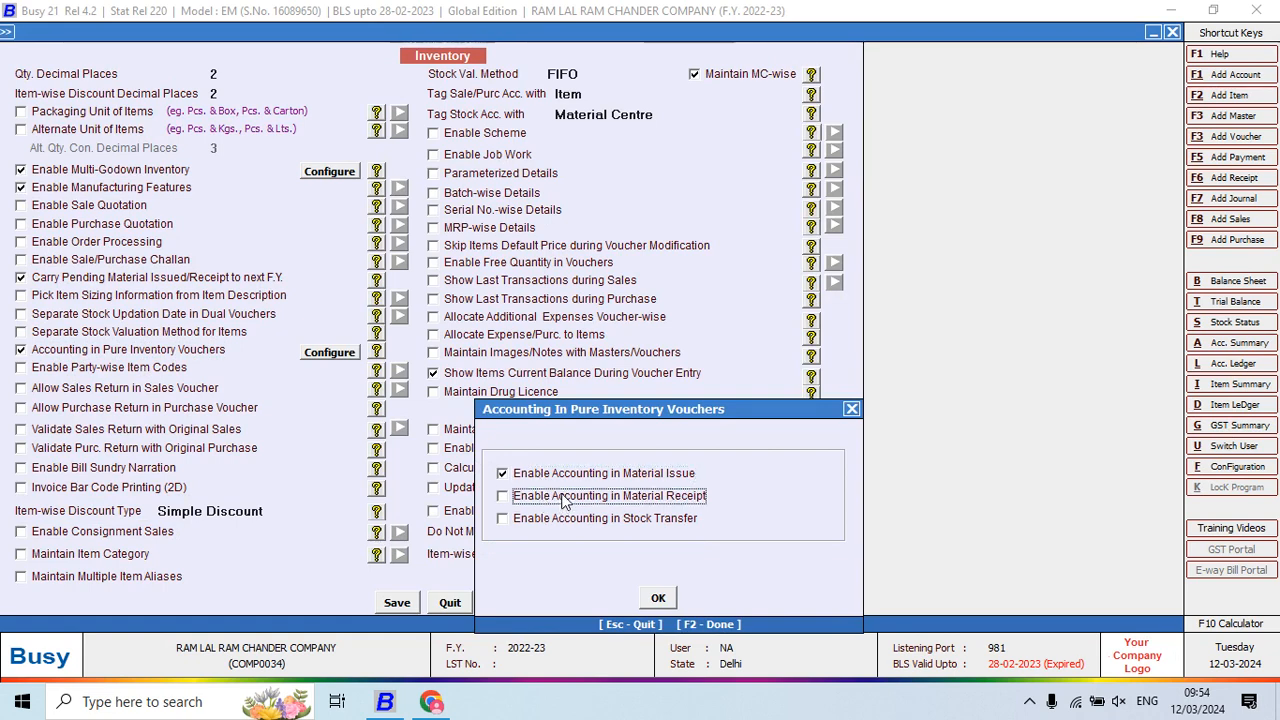
{"action": "left_click", "coordinate": [563, 498]}
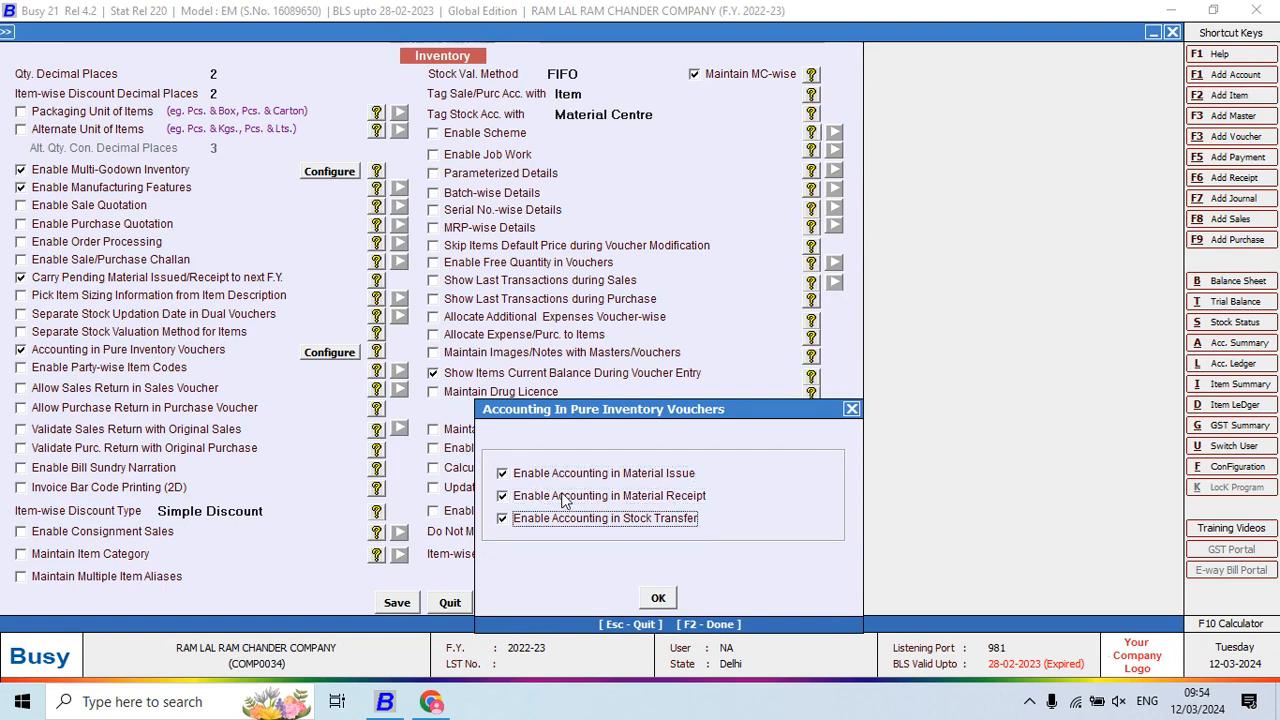
{"action": "left_click", "coordinate": [586, 516]}
{"action": "left_click", "coordinate": [662, 598]}
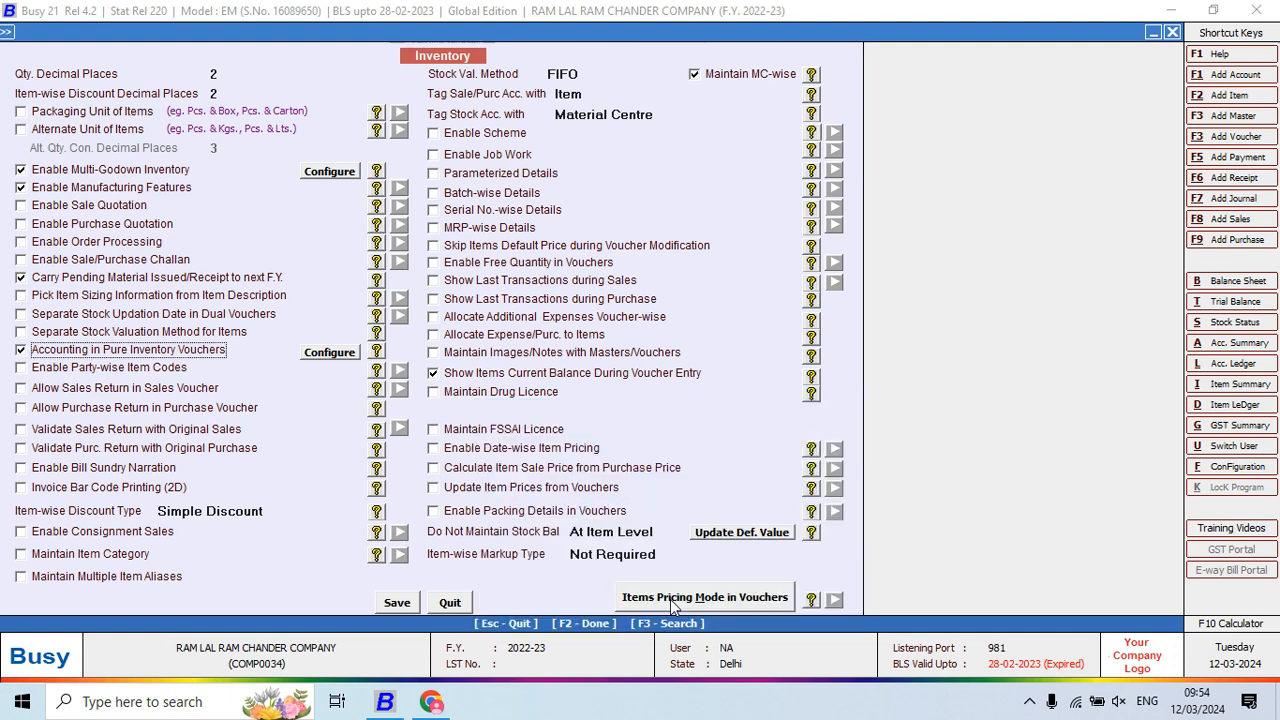
Enable Job Work with purchase/sale adjustment, in-house job work, pending-quantity and finished-goods tracking
{"action": "left_click", "coordinate": [495, 156]}
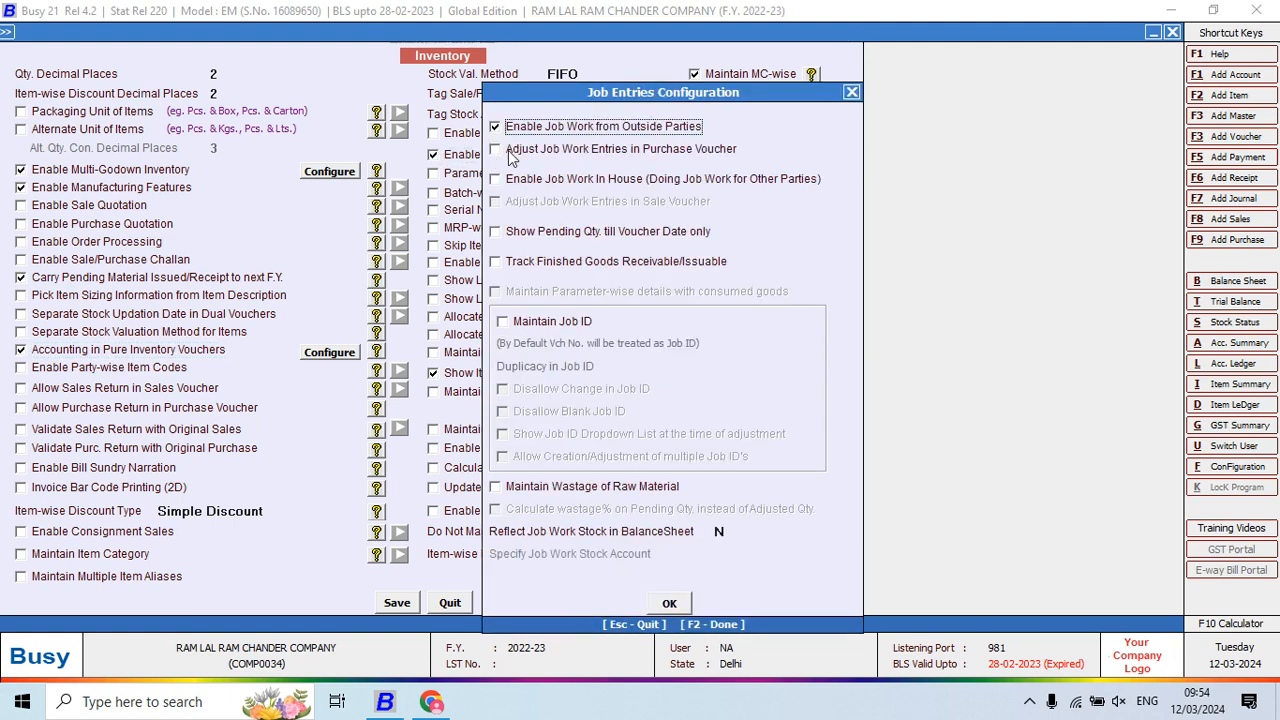
{"action": "key", "text": "Return"}
{"action": "key", "text": "space"}
{"action": "key", "text": "Return"}
{"action": "key", "text": "space"}
{"action": "key", "text": "Return"}
{"action": "key", "text": "space"}
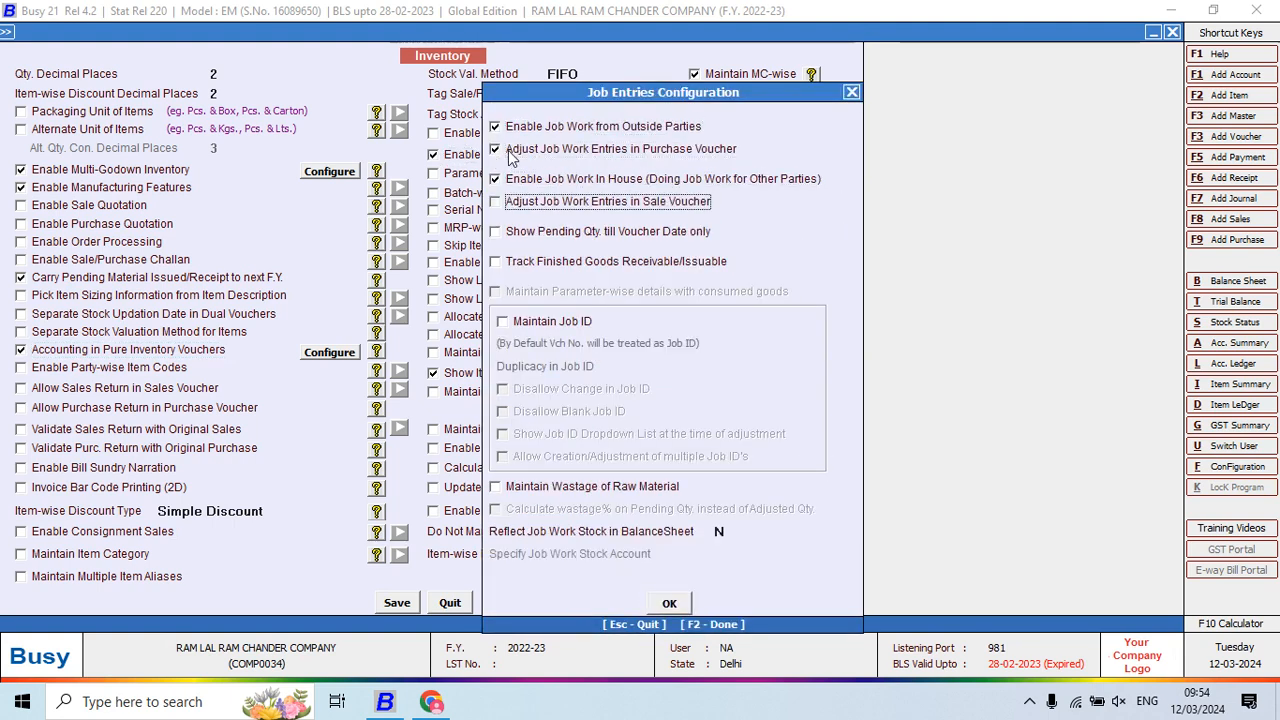
{"action": "key", "text": "Return"}
{"action": "key", "text": "space"}
{"action": "key", "text": "Return"}
{"action": "key", "text": "space"}
{"action": "key", "text": "Return"}
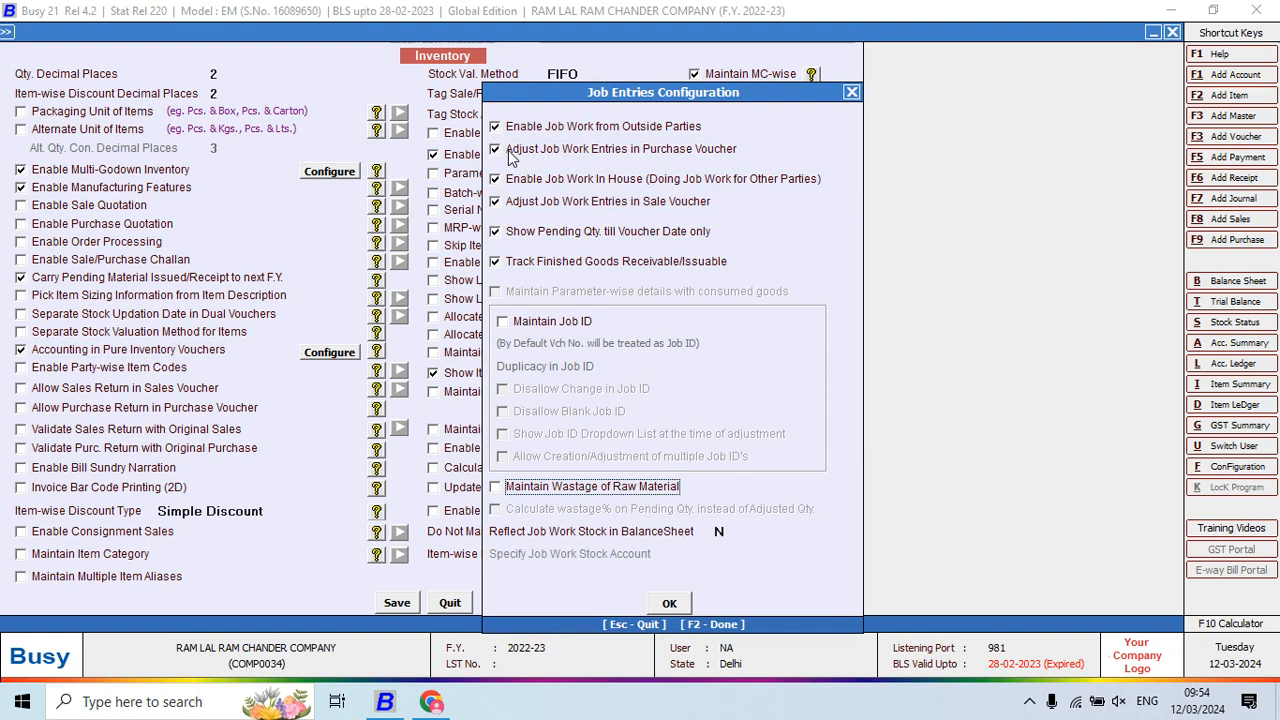
Maintain Job IDs that cannot be changed or left blank, plus raw-material wastage, and confirm
{"action": "left_click", "coordinate": [578, 318]}
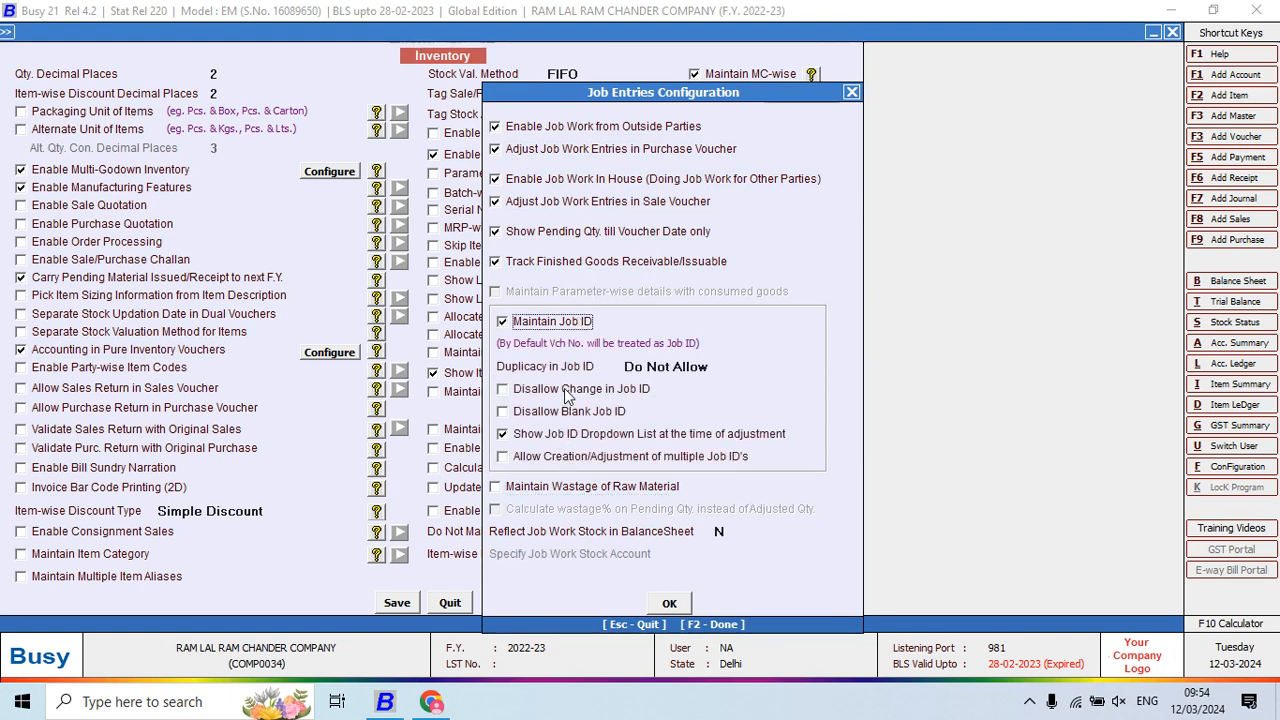
{"action": "key", "text": "Return"}
{"action": "key", "text": "space"}
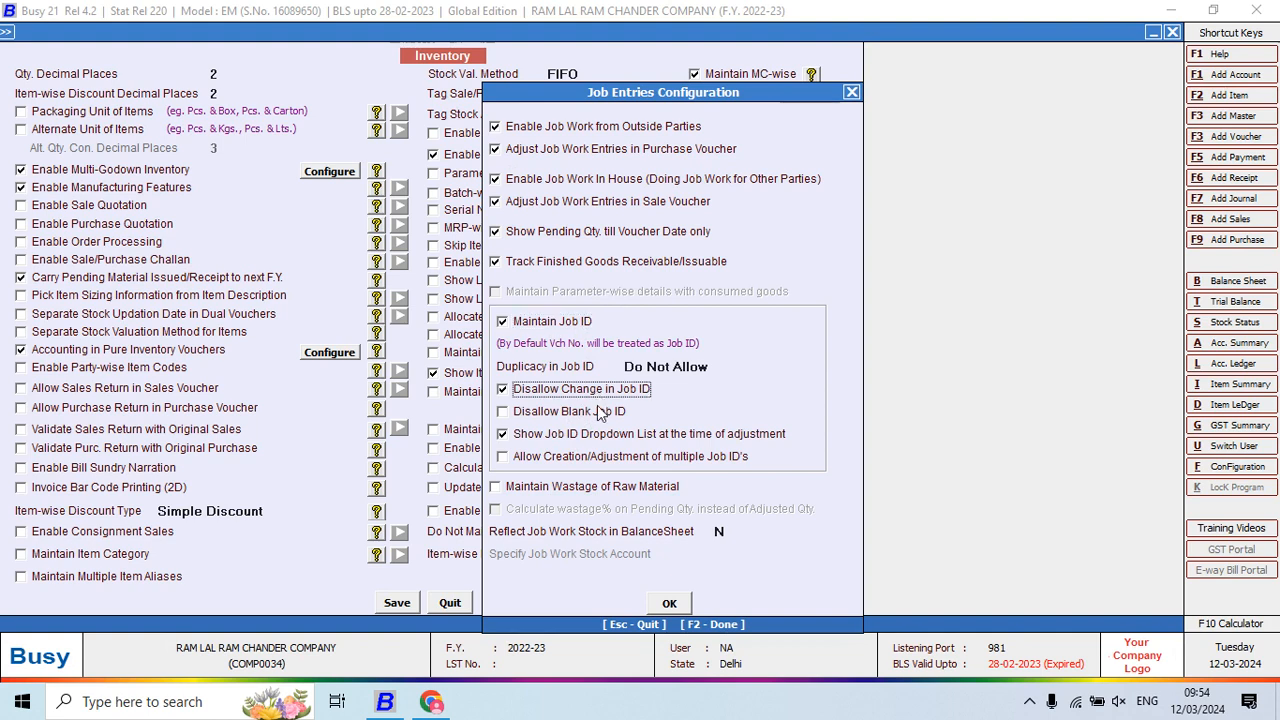
{"action": "key", "text": "Return"}
{"action": "left_click", "coordinate": [600, 416]}
{"action": "left_click", "coordinate": [575, 486]}
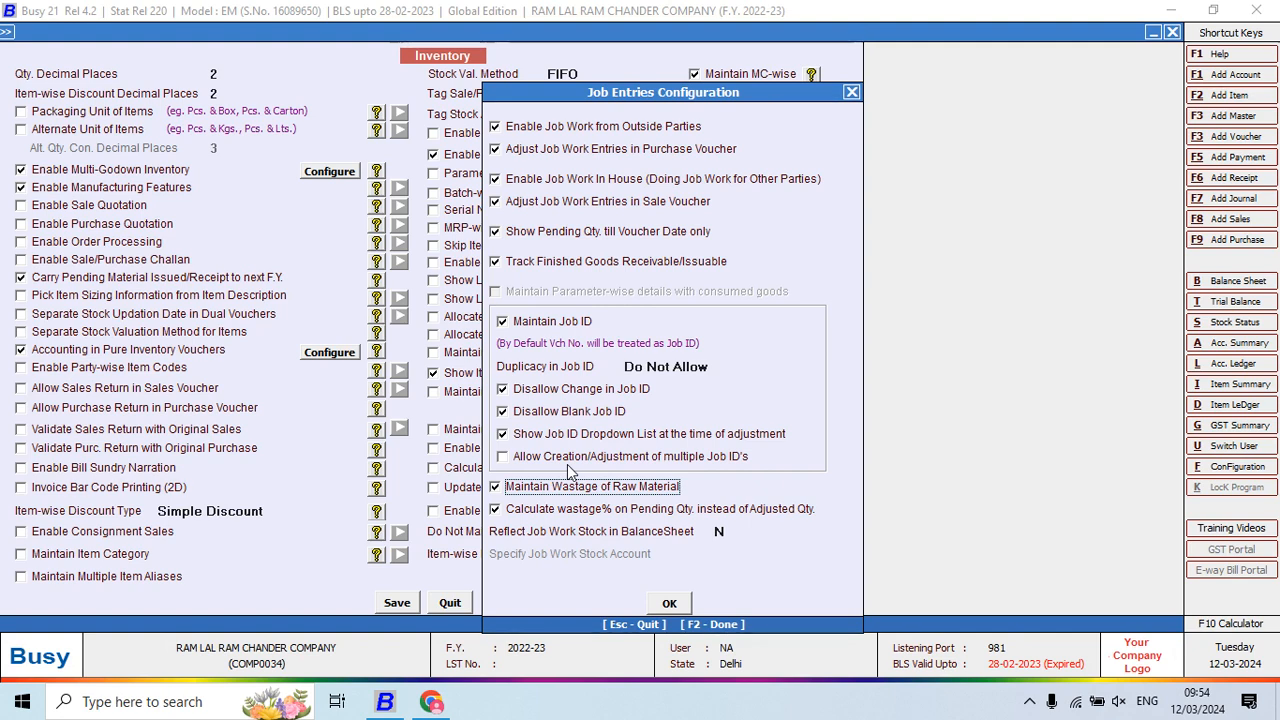
{"action": "left_click", "coordinate": [672, 604]}
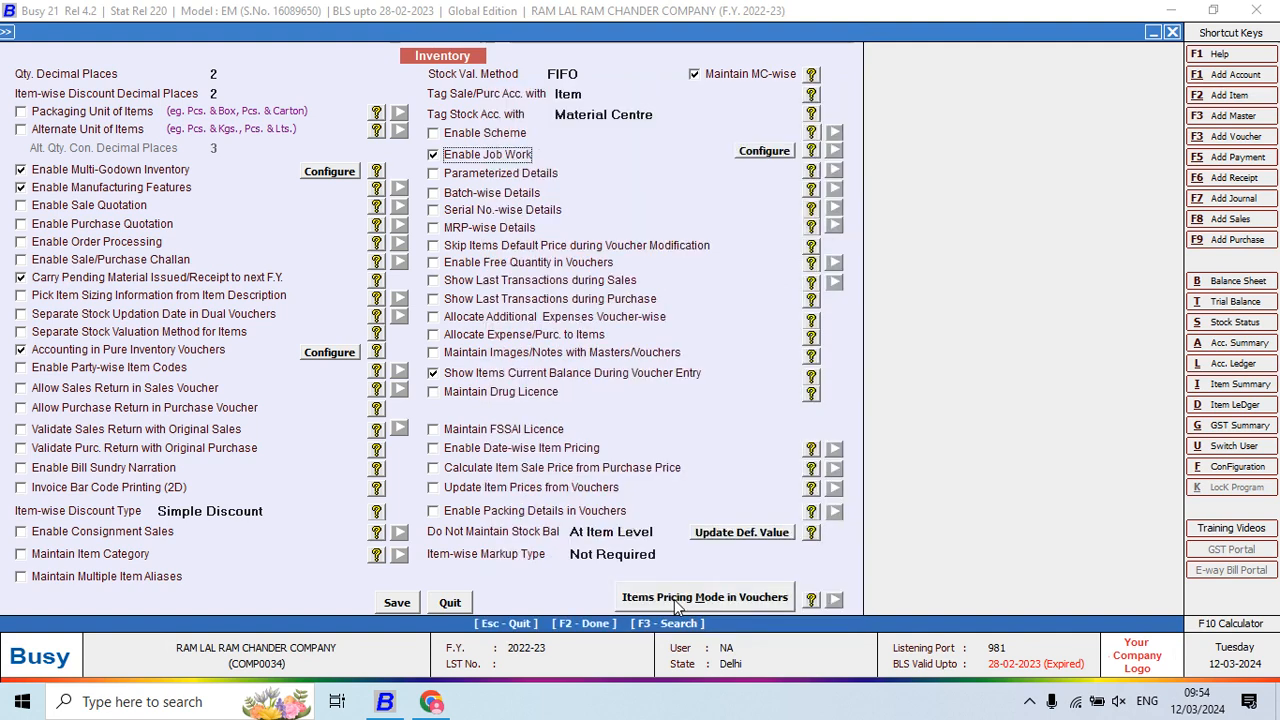
Save the inventory settings, exit, and start adding a Material Received from Party voucher
{"action": "left_click", "coordinate": [397, 604]}
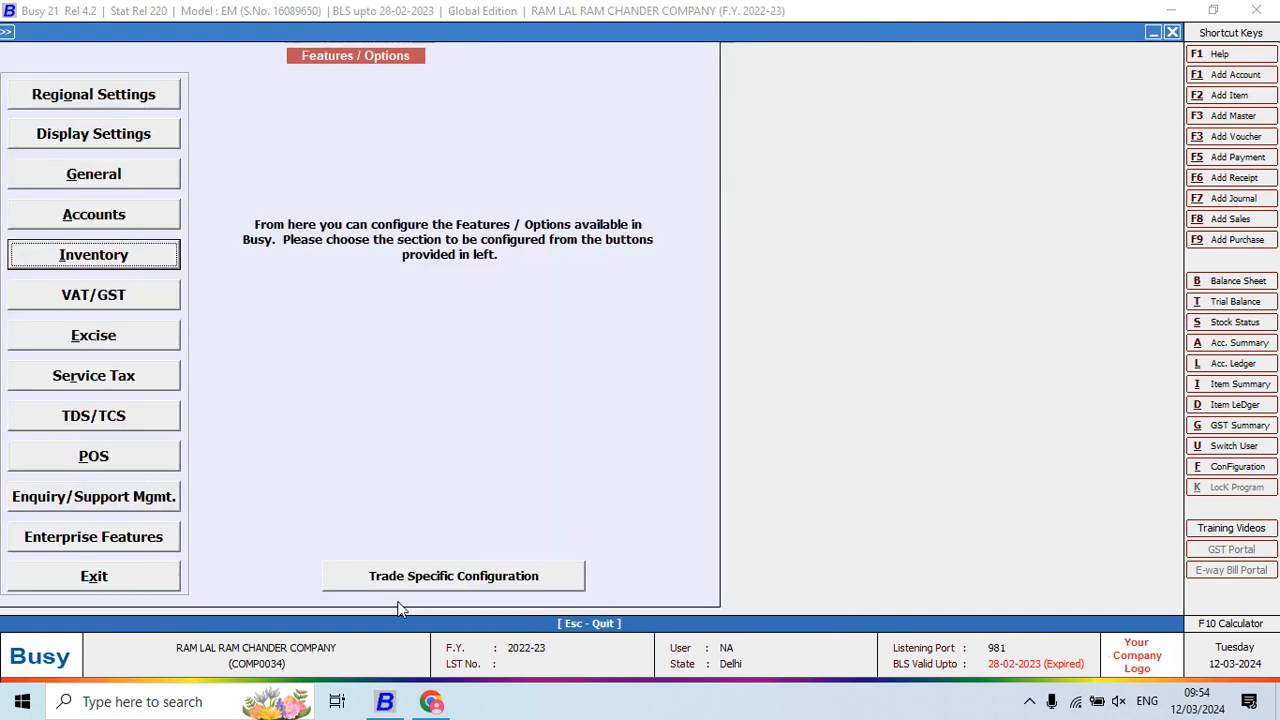
{"action": "left_click", "coordinate": [94, 580]}
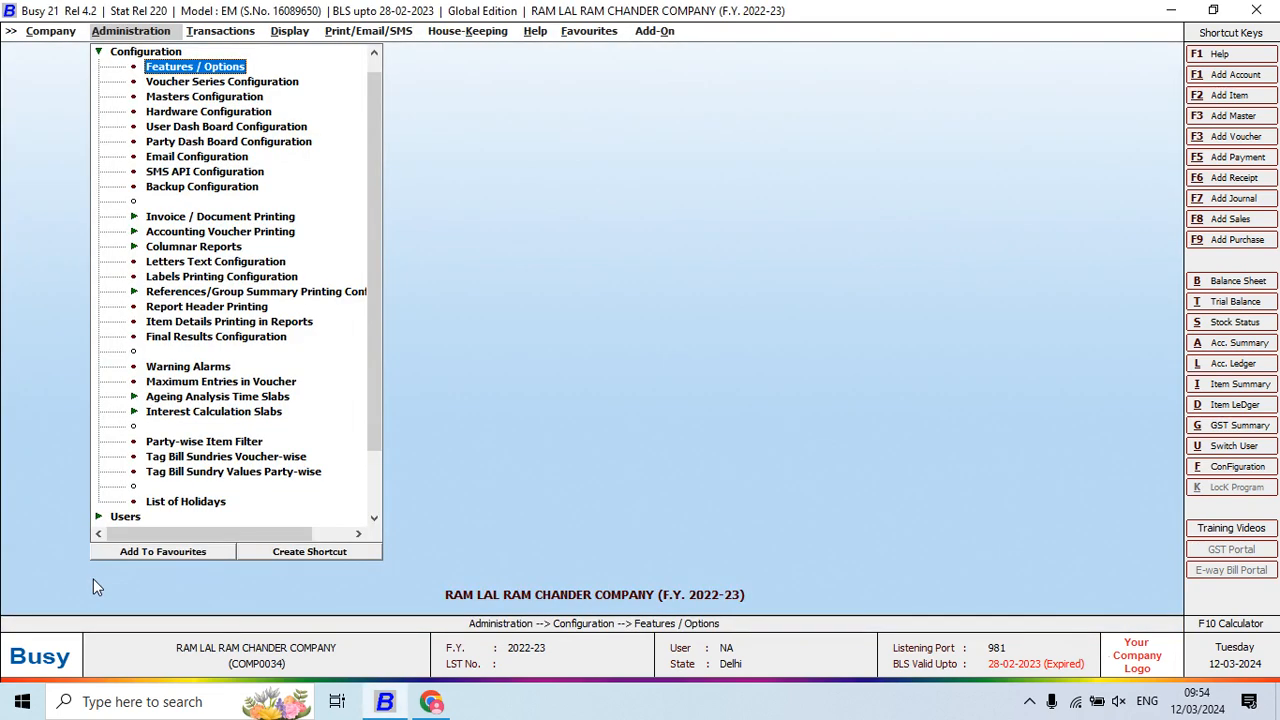
{"action": "key", "text": "Right"}
{"action": "key", "text": "Down"}
{"action": "key", "text": "Down"}
{"action": "key", "text": "Down"}
{"action": "key", "text": "Down"}
{"action": "key", "text": "Down"}
{"action": "key", "text": "Down"}
{"action": "key", "text": "Down"}
{"action": "key", "text": "Down"}
{"action": "key", "text": "Down"}
{"action": "key", "text": "Down"}
{"action": "key", "text": "Down"}
{"action": "key", "text": "Down"}
{"action": "key", "text": "Down"}
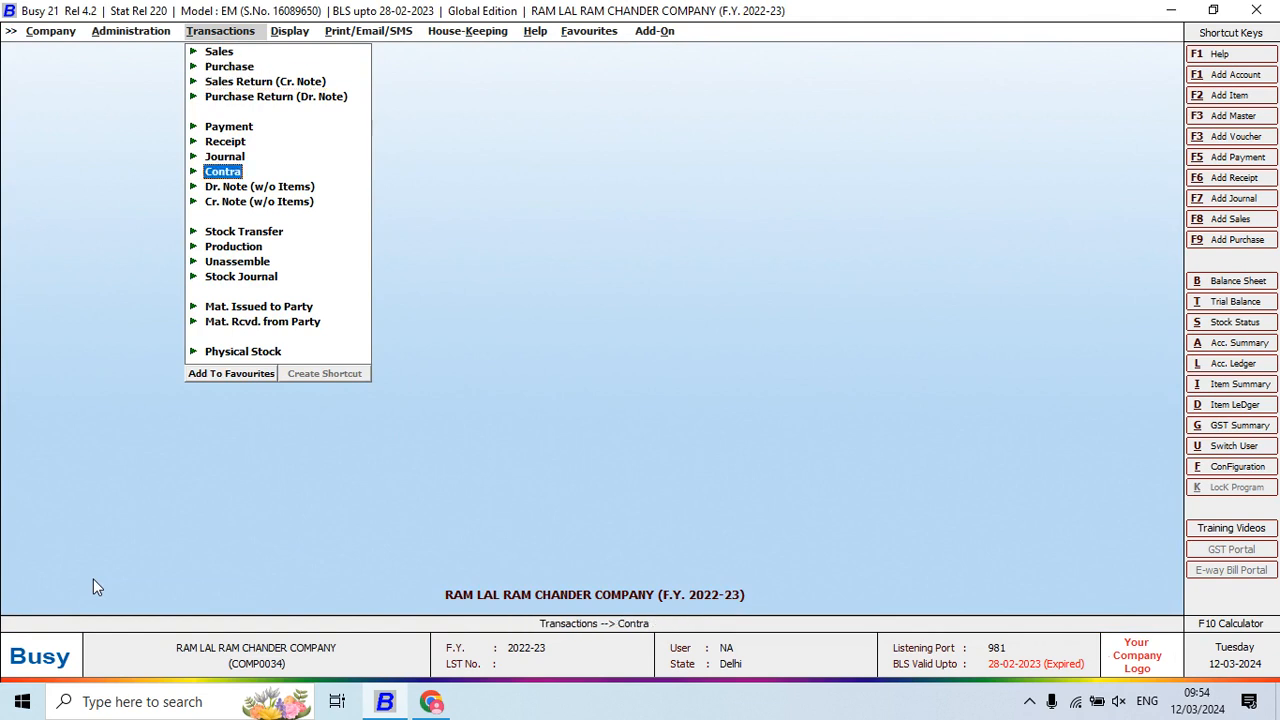
{"action": "key", "text": "Down"}
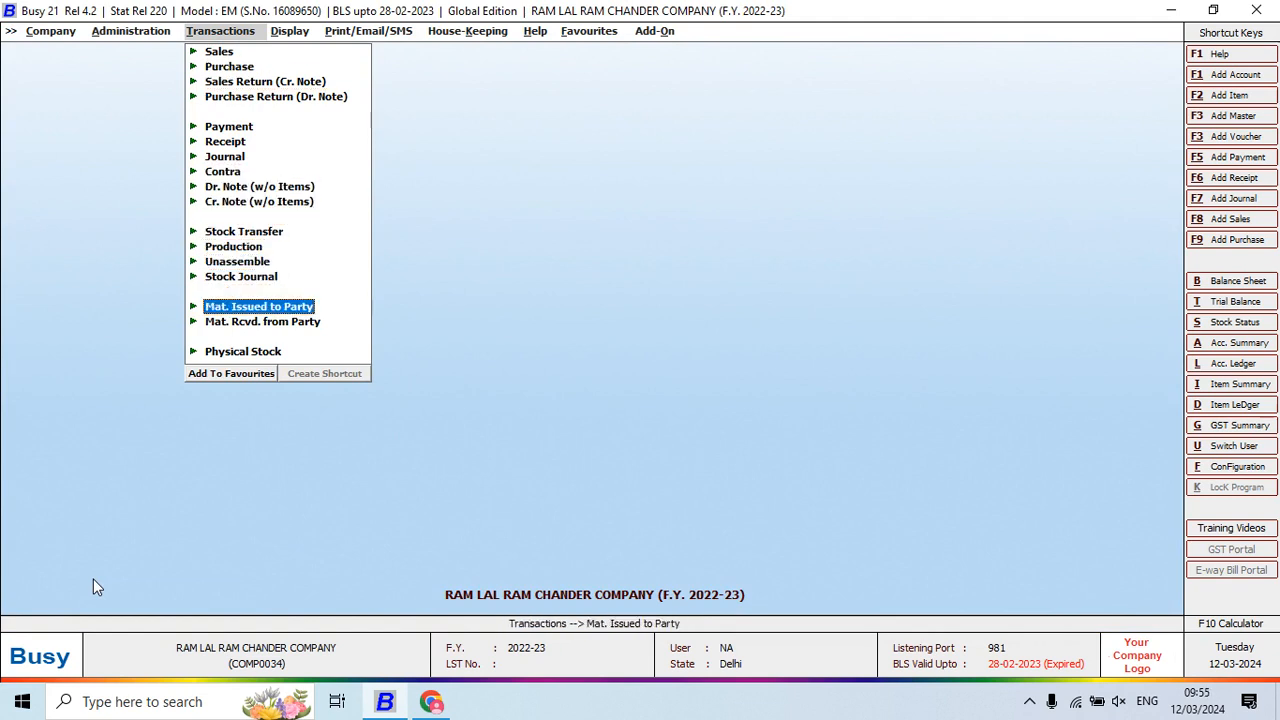
{"action": "key", "text": "Down"}
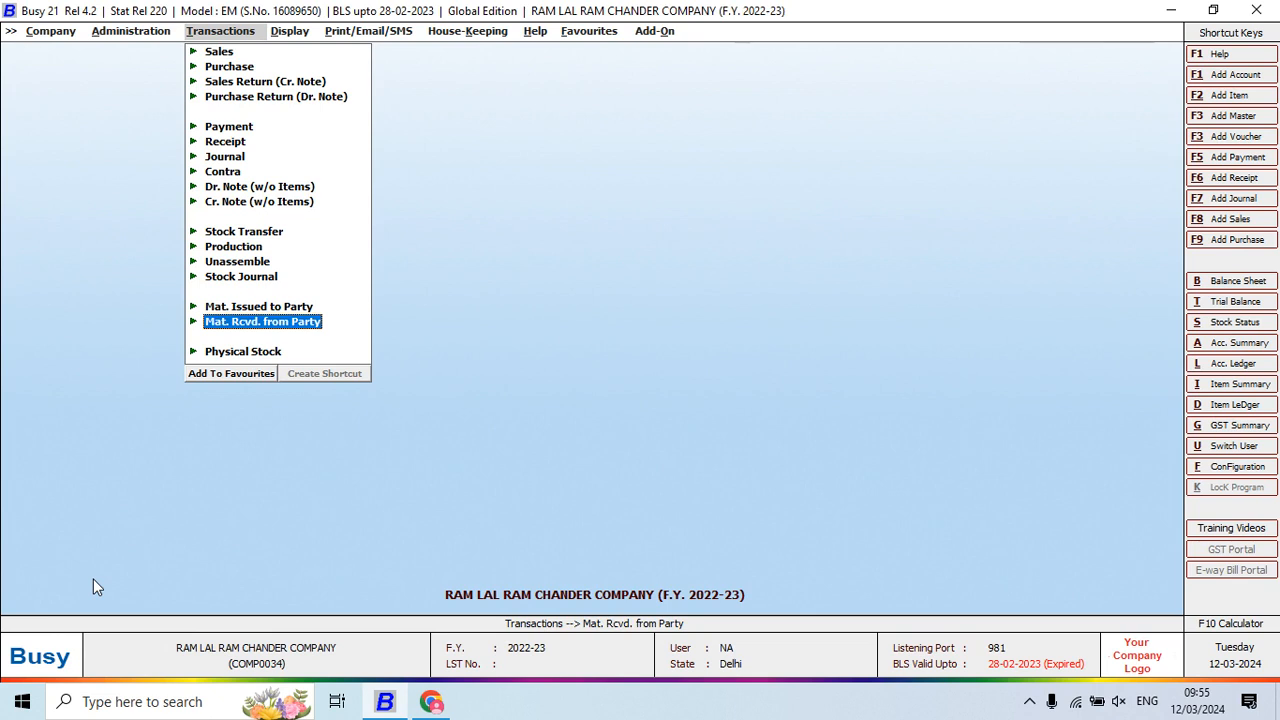
{"action": "key", "text": "Return"}
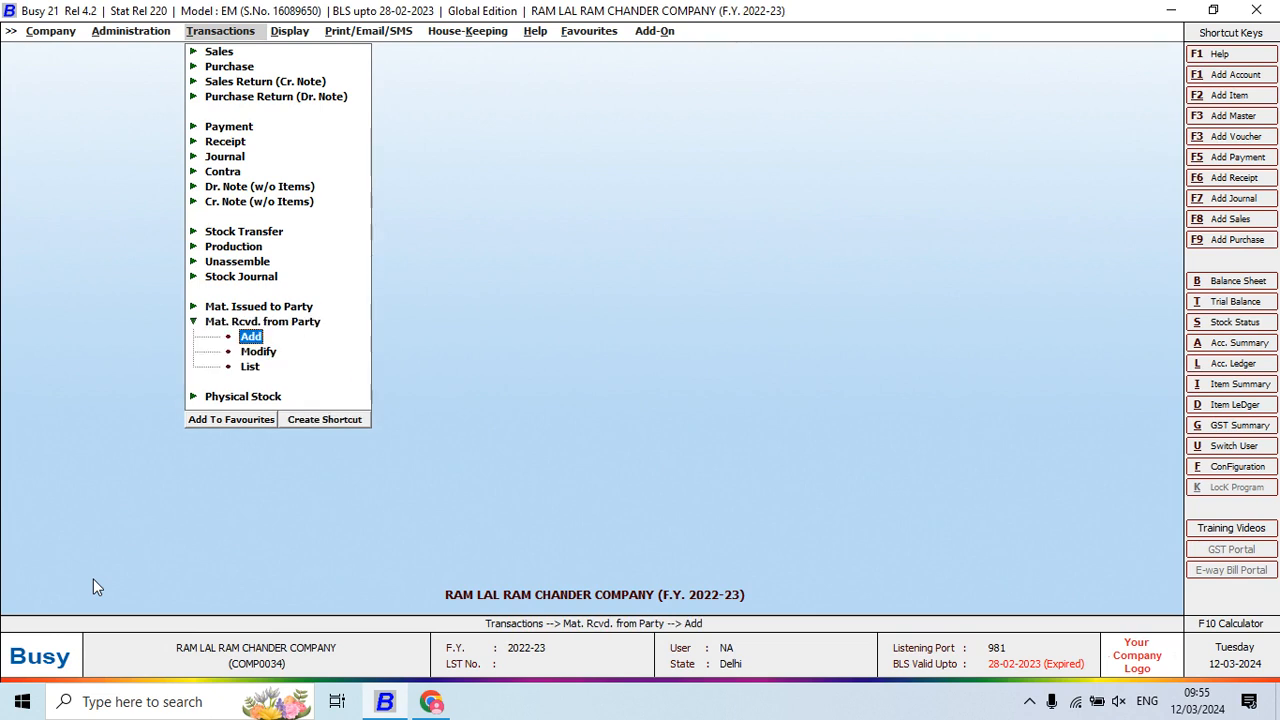
{"action": "key", "text": "Return"}
Scroll the notes PDF to page 2 and select the A-ONE MANUFACTURING COMPANY challan heading
{"action": "key", "text": "alt+Tab"}
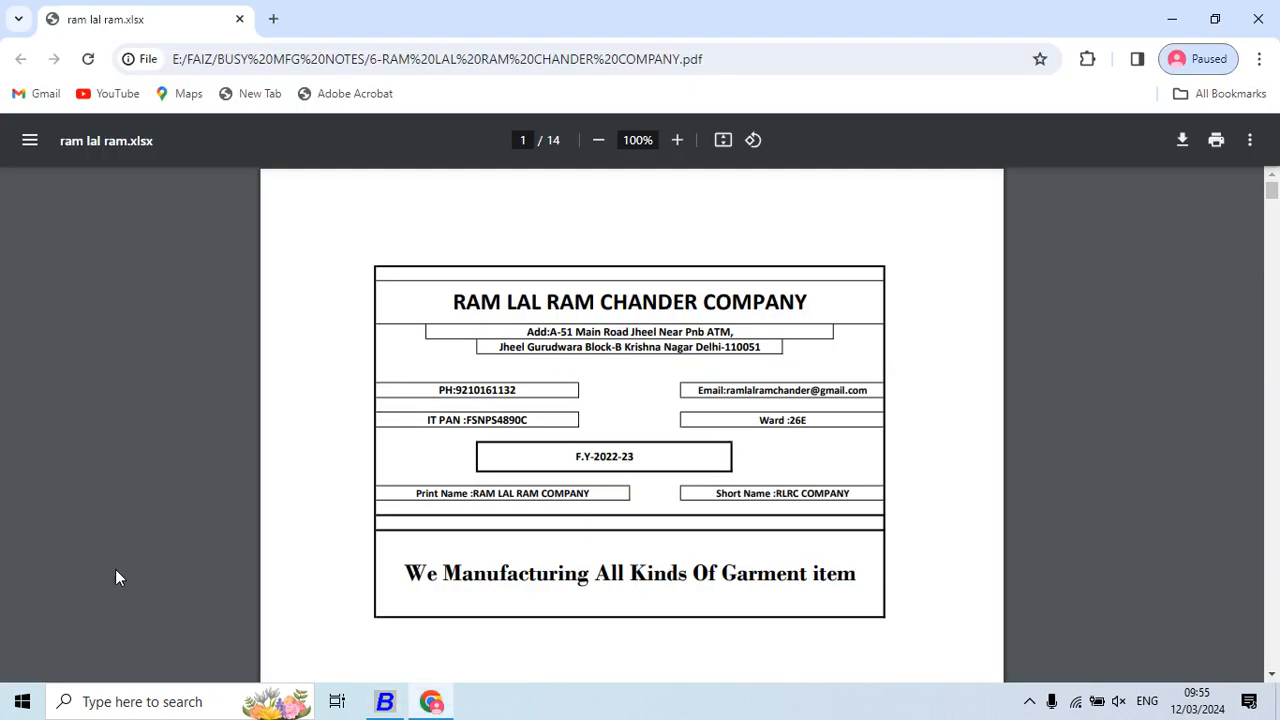
{"action": "scroll", "coordinate": [796, 432], "scroll_direction": "down", "scroll_amount": 9}
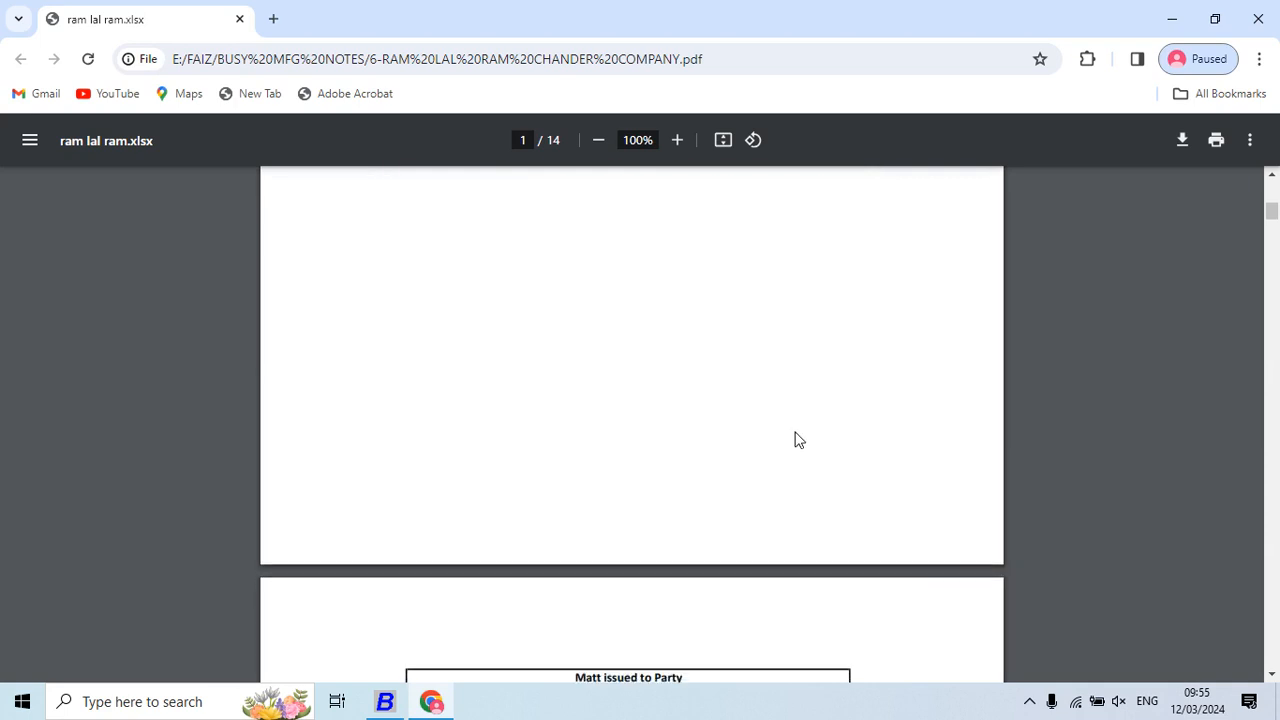
{"action": "scroll", "coordinate": [796, 440], "scroll_direction": "down", "scroll_amount": 3}
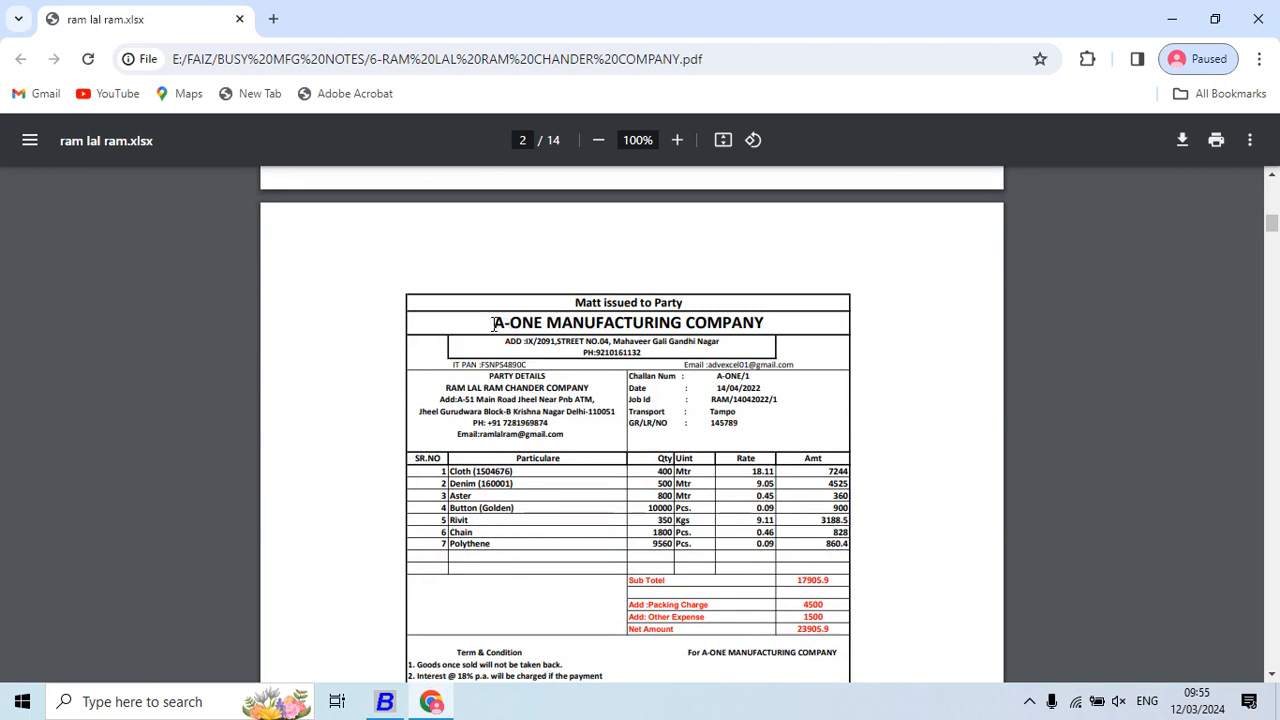
{"action": "left_click_drag", "start_coordinate": [493, 323], "coordinate": [729, 318]}
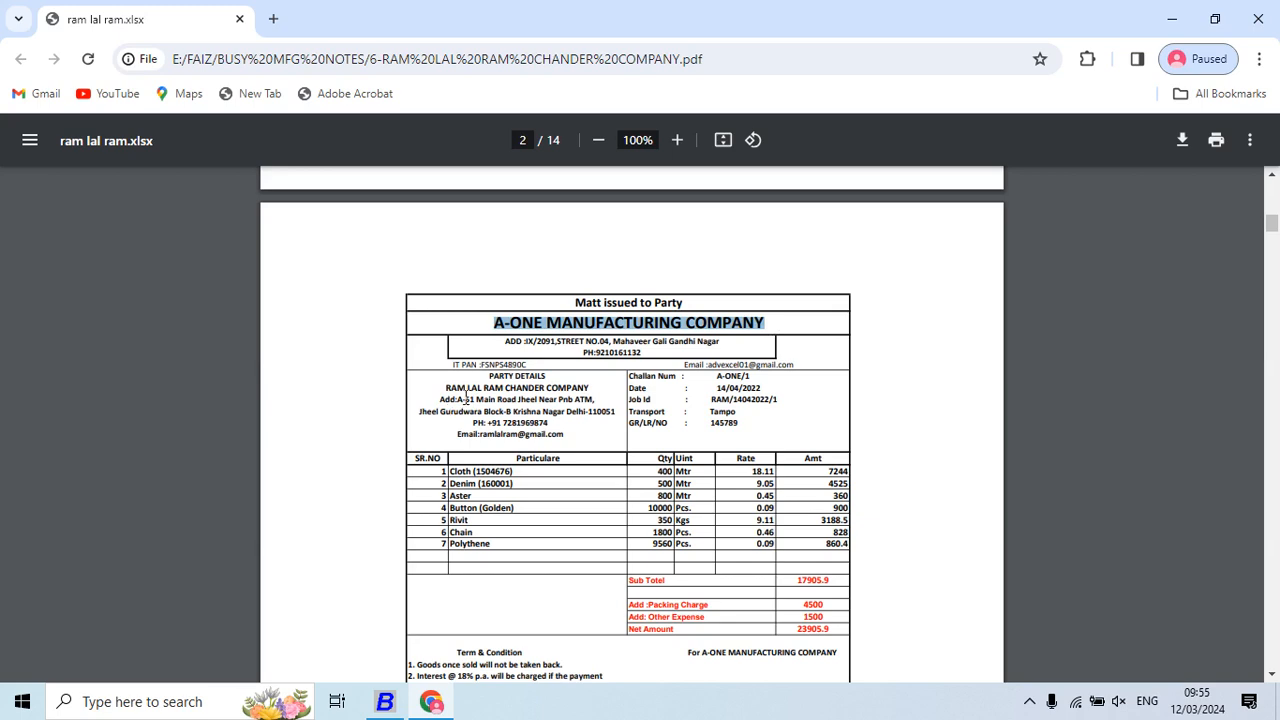
{"action": "key", "text": "alt+Tab"}
Keep series Main, date the voucher 14-04-2022 and number it 1
{"action": "key", "text": "Return"}
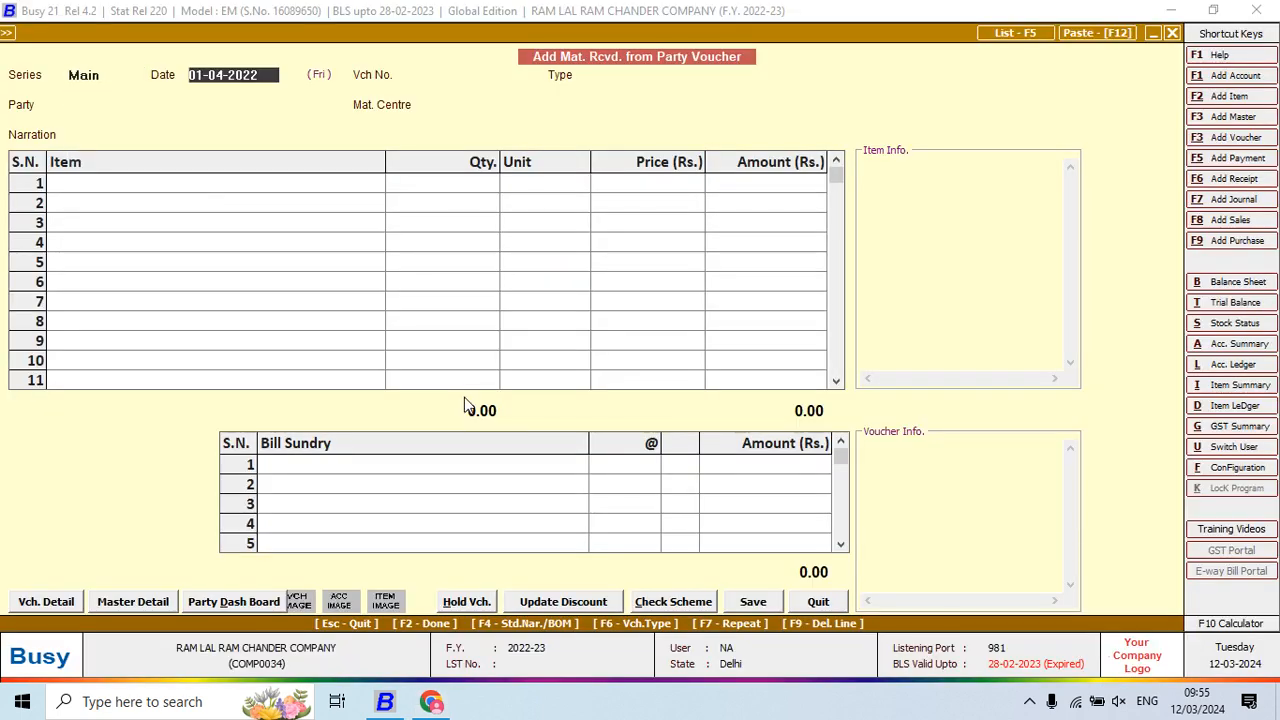
{"action": "key", "text": "alt+Tab"}
{"action": "key", "text": "alt+Tab"}
{"action": "key", "text": "alt+Tab"}
{"action": "key", "text": "alt+Tab"}
{"action": "type", "text": "14"}
{"action": "key", "text": "Return"}
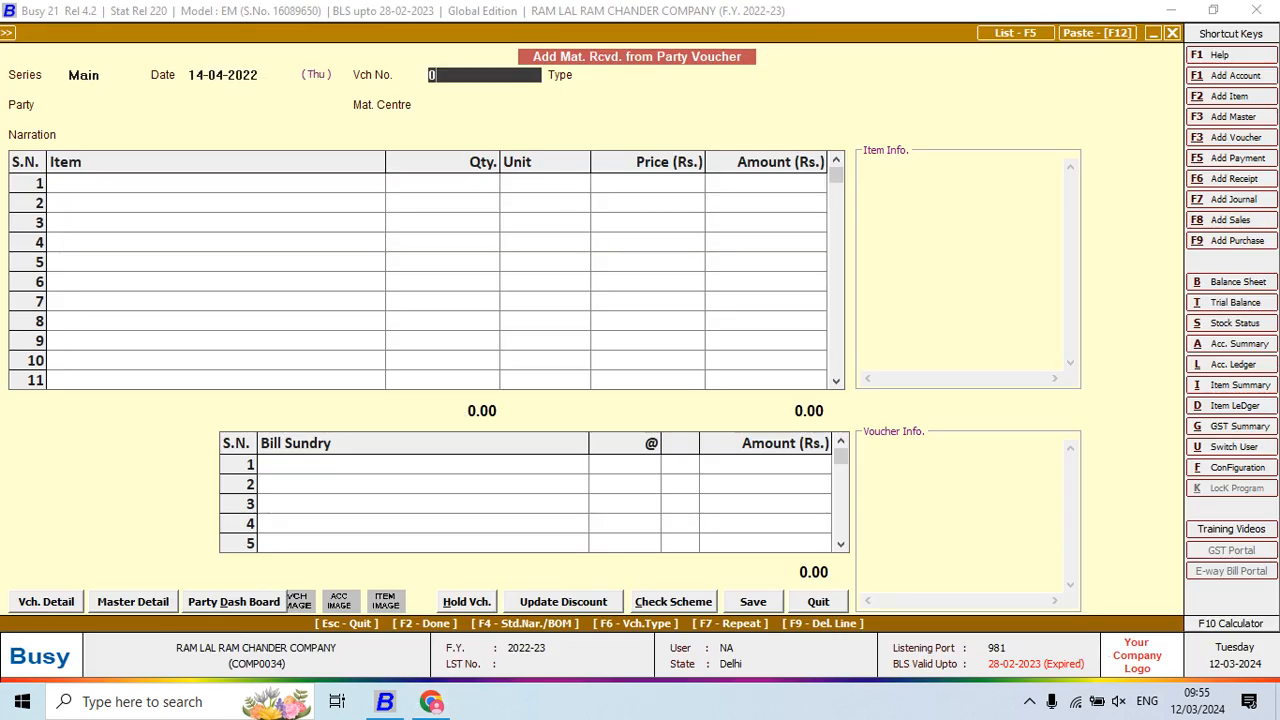
{"action": "type", "text": "1"}
{"action": "key", "text": "Return"}
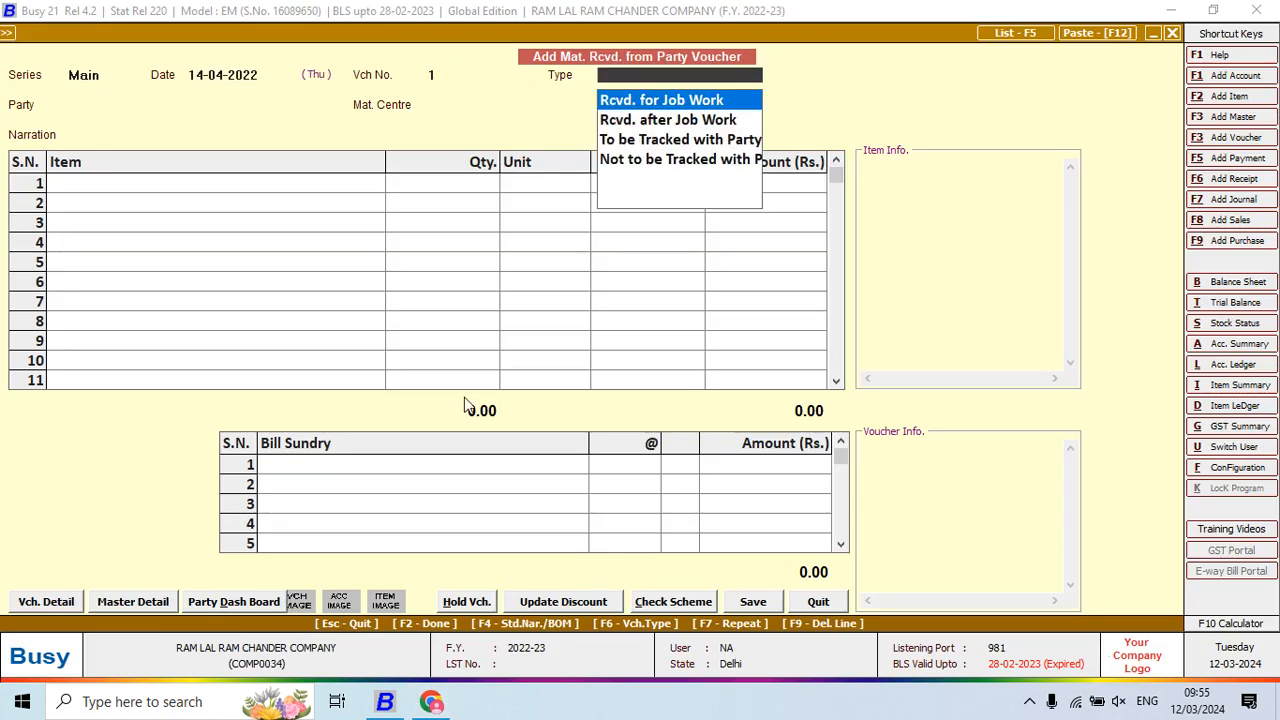
Set type Rcvd. for Job Work, party A-ONE MANUFACTURING COM., and open its account master
{"action": "key", "text": "Down"}
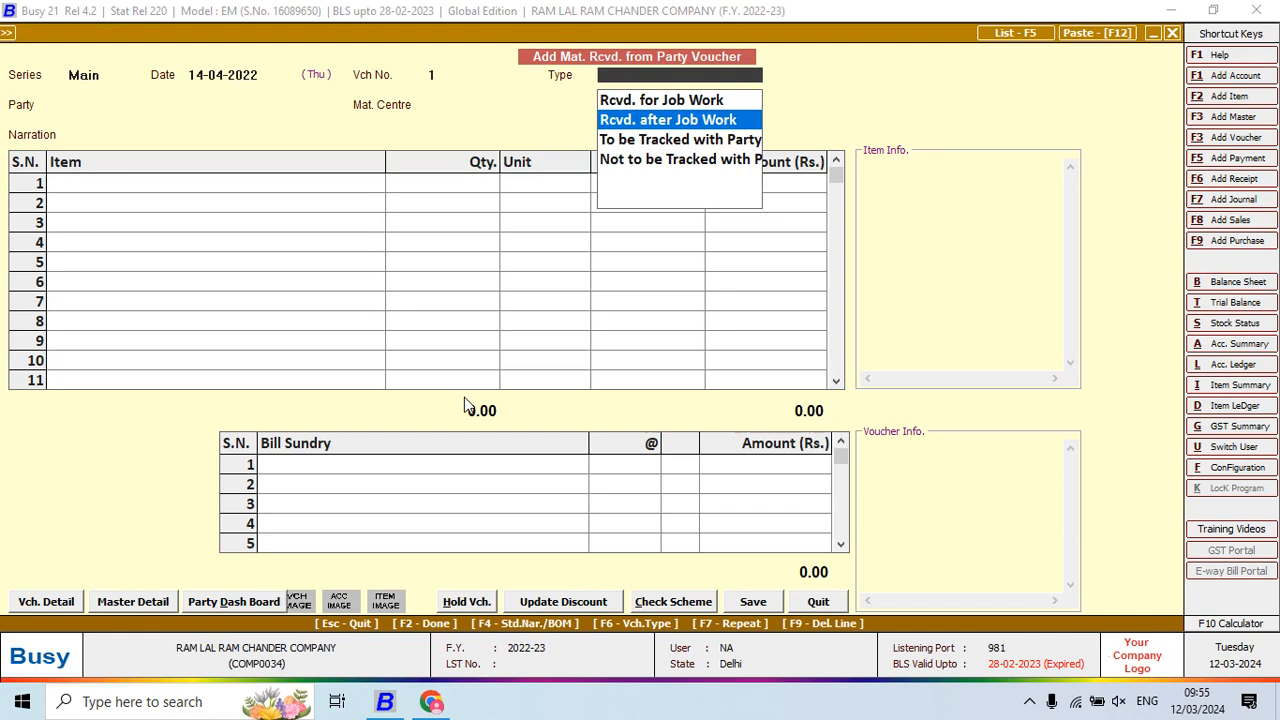
{"action": "key", "text": "Up"}
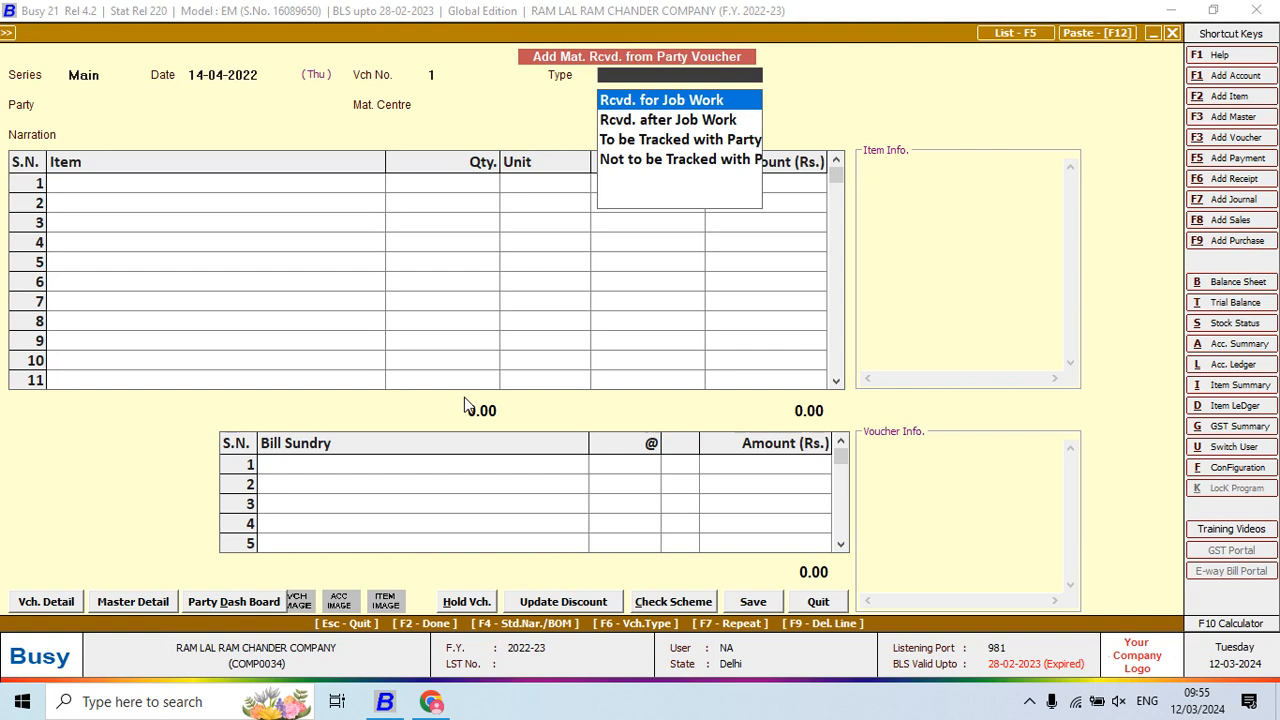
{"action": "key", "text": "Return"}
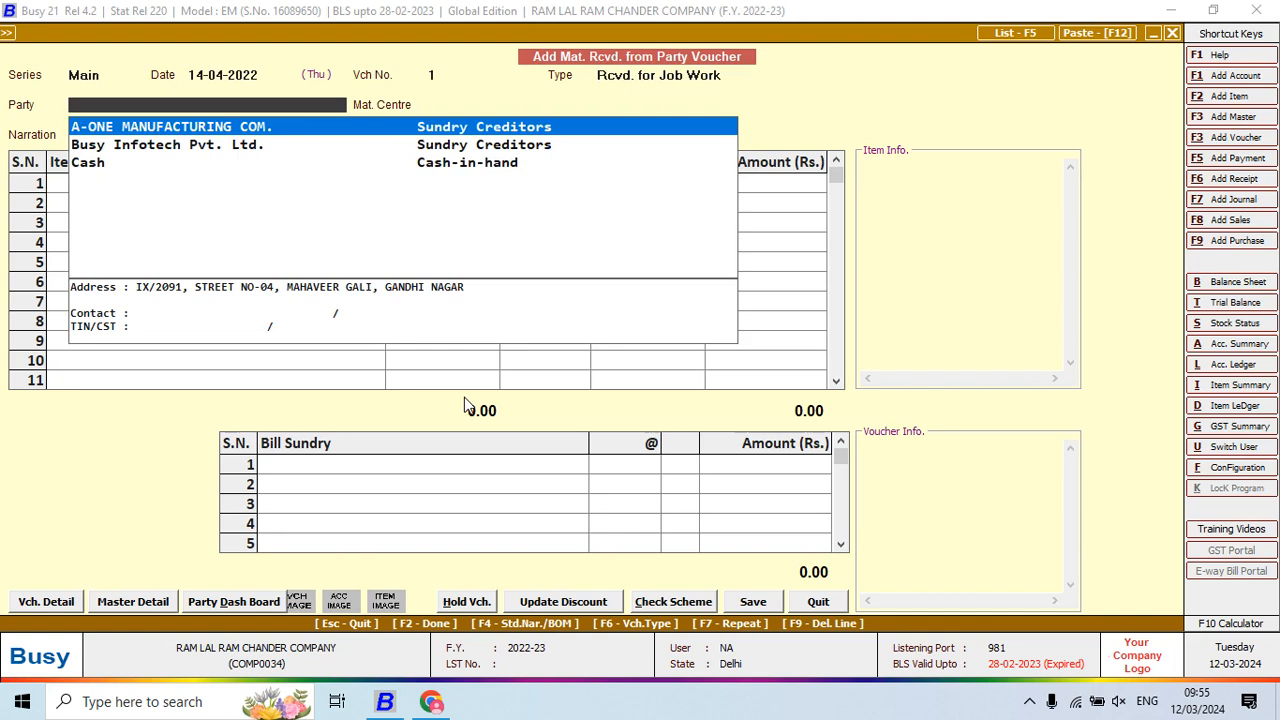
{"action": "key", "text": "Return"}
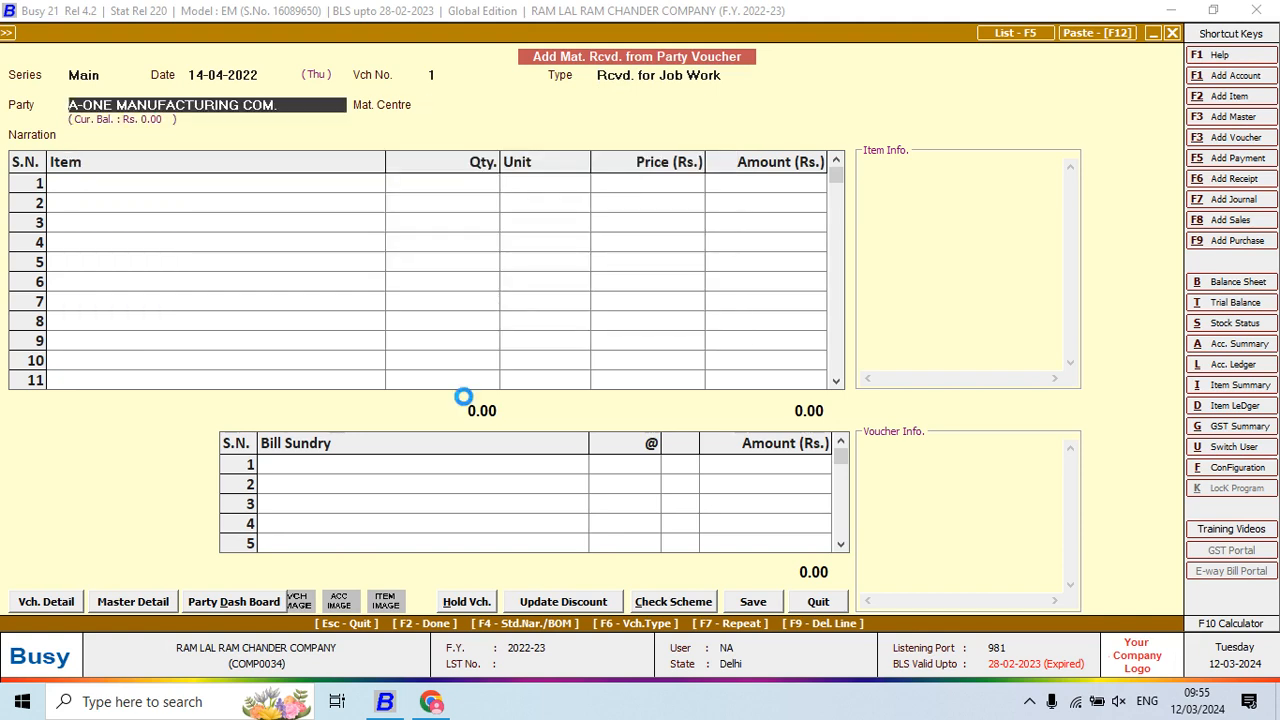
{"action": "key", "text": "alt+m"}
{"action": "key", "text": "Return"}
{"action": "key", "text": "Return"}
{"action": "key", "text": "Return"}
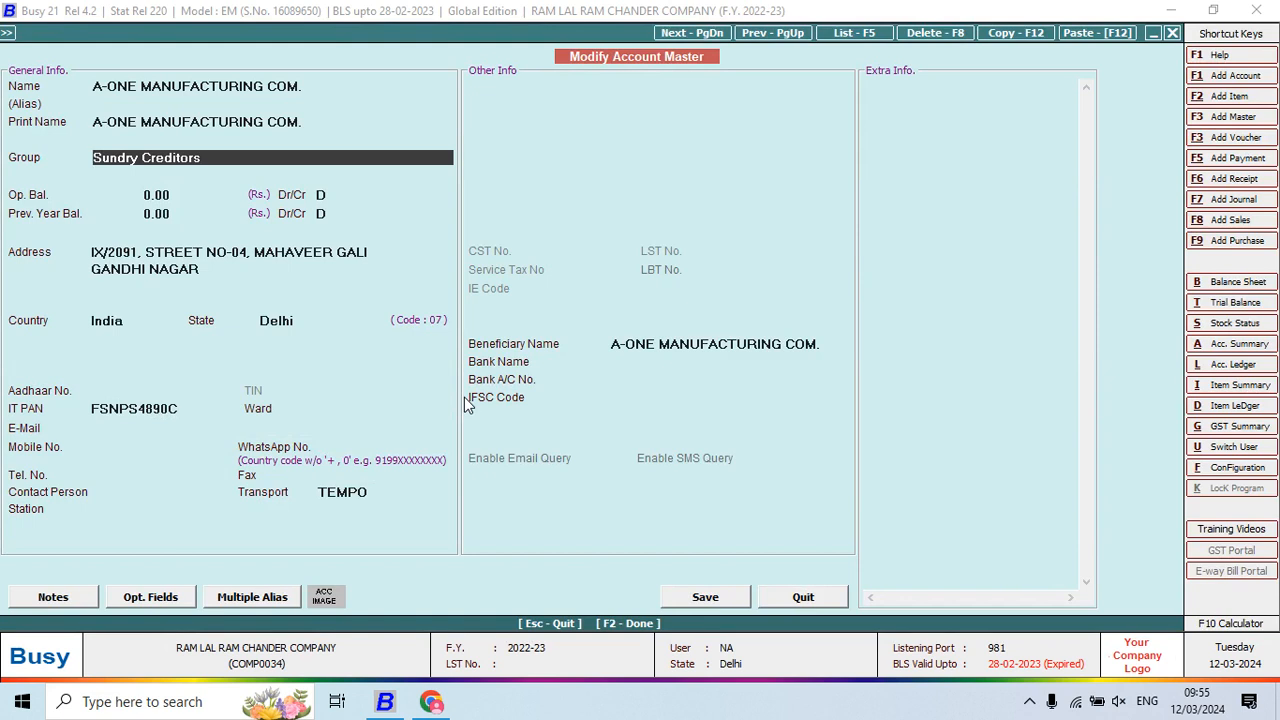
Change A-ONE MANUFACTURING COM.'s account group to Sundry Debtors and save the account
{"action": "type", "text": "SUN"}
{"action": "key", "text": "Down"}
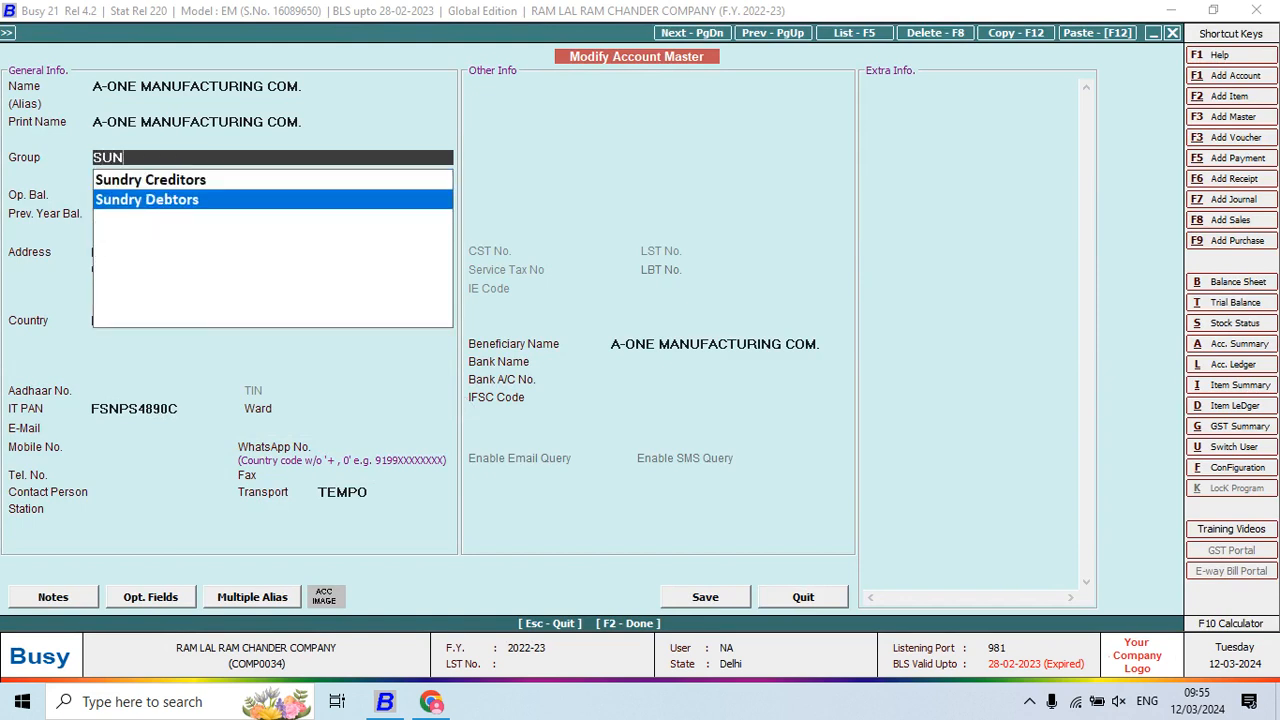
{"action": "key", "text": "Return"}
{"action": "key", "text": "Return"}
{"action": "key", "text": "Return"}
{"action": "key", "text": "Return"}
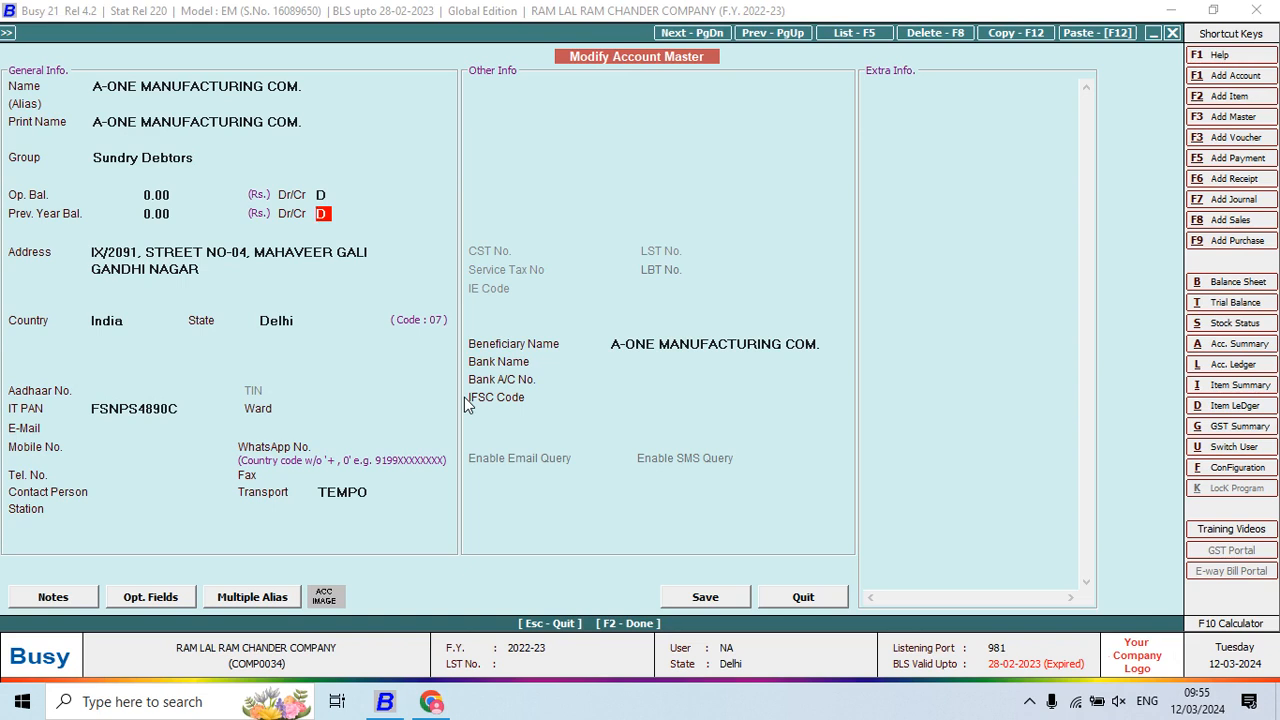
{"action": "key", "text": "Return"}
{"action": "key", "text": "Return"}
{"action": "key", "text": "Return"}
{"action": "key", "text": "Return"}
{"action": "key", "text": "Return"}
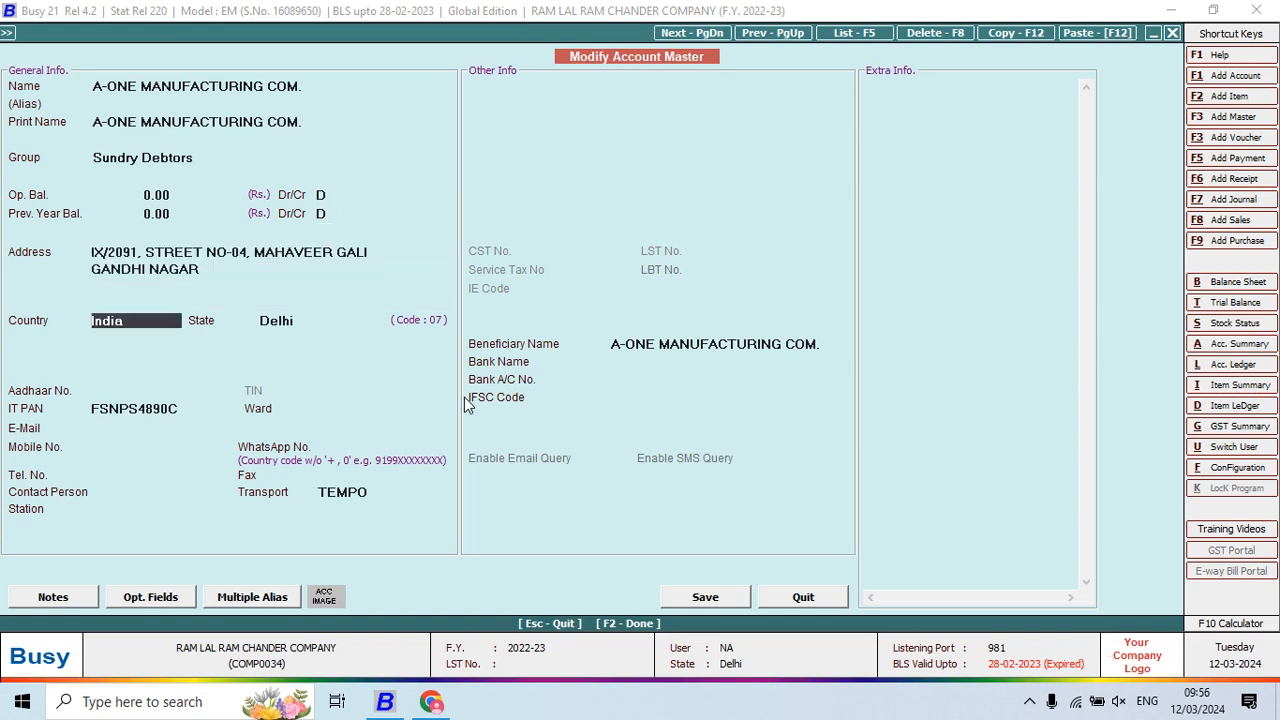
{"action": "key", "text": "F2"}
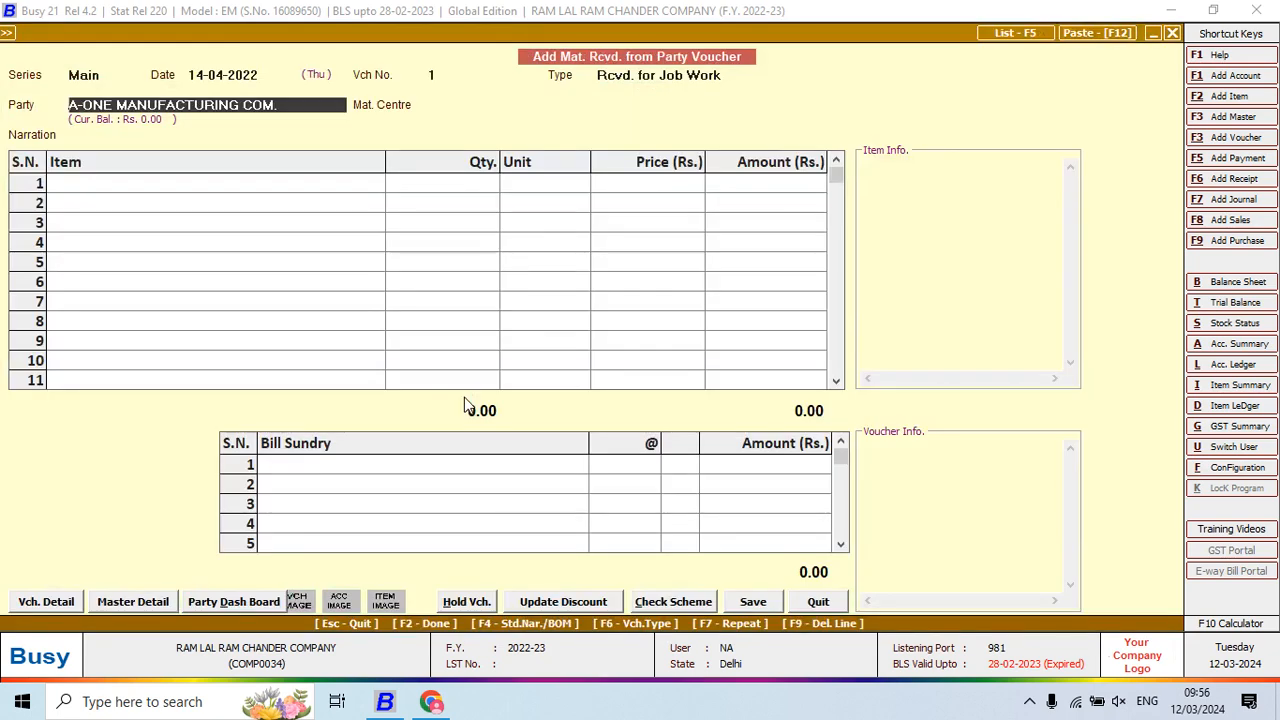
Set the material centre to Main Store with Job ID 1
{"action": "key", "text": "Return"}
{"action": "key", "text": "Return"}
{"action": "key", "text": "Return"}
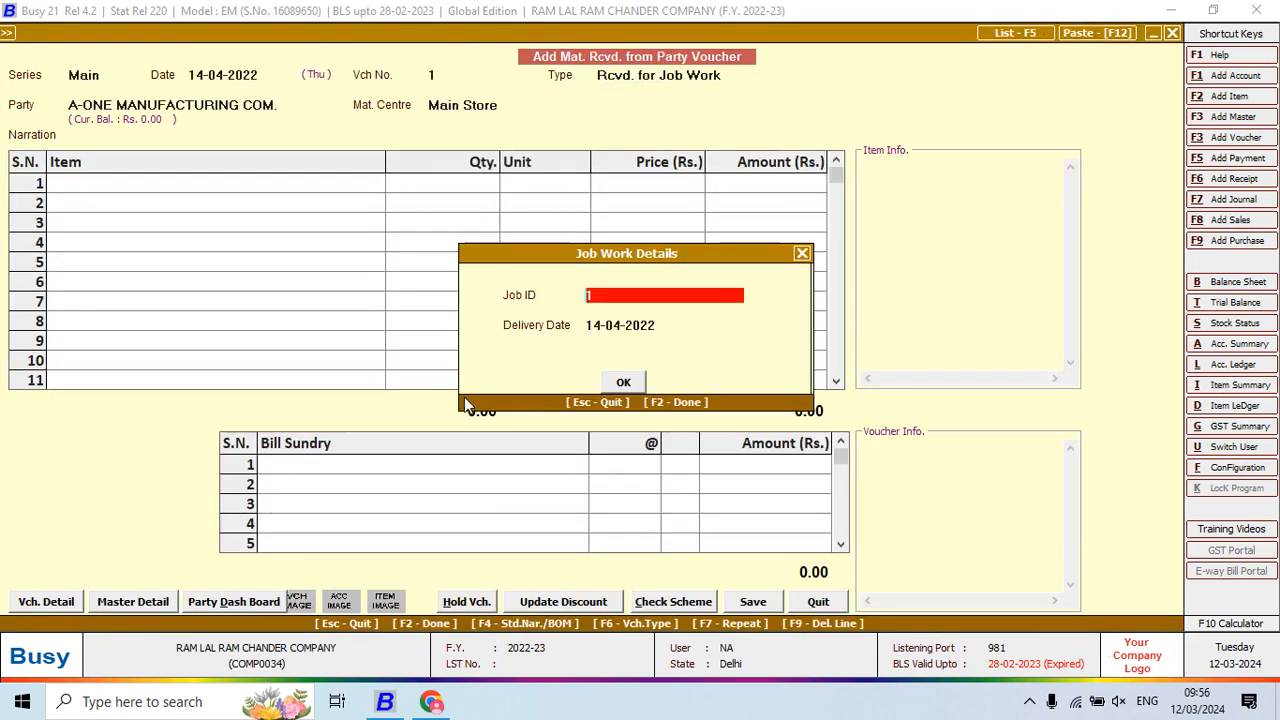
{"action": "type", "text": "1"}
{"action": "key", "text": "Return"}
{"action": "key", "text": "Up"}
{"action": "key", "text": "Return"}
{"action": "key", "text": "Return"}
{"action": "key", "text": "Return"}
{"action": "key", "text": "alt+Tab"}
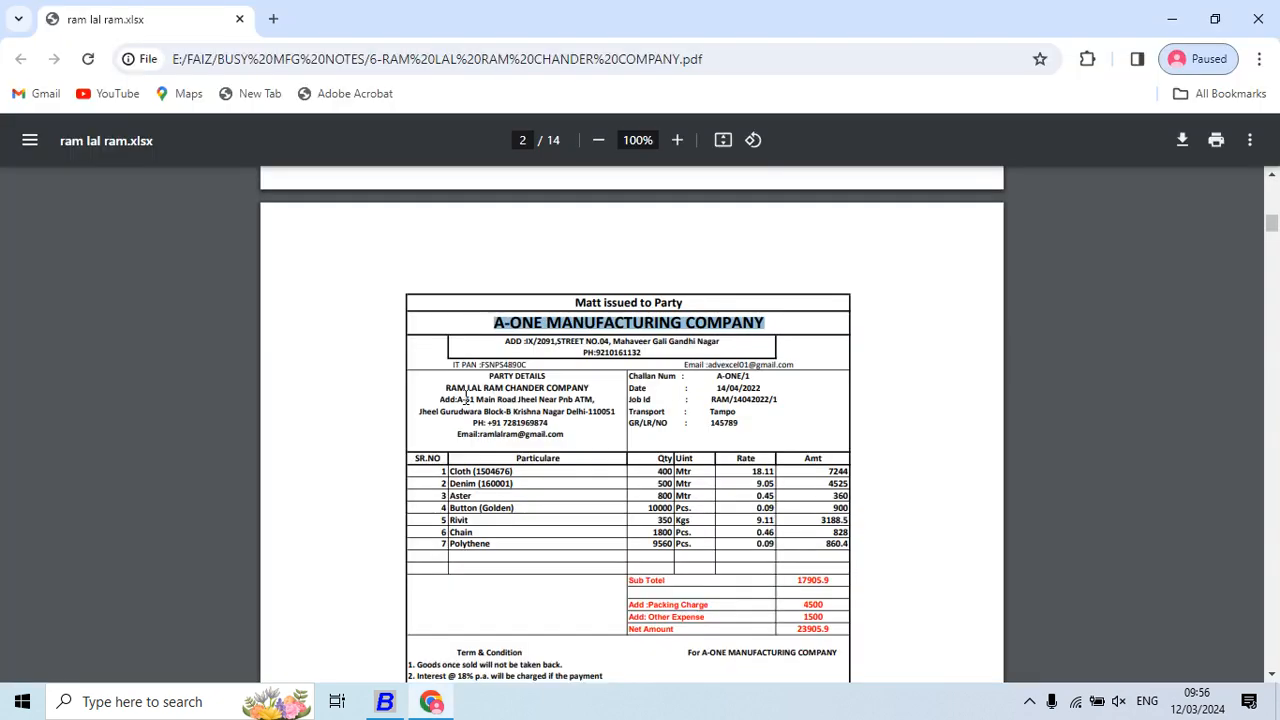
{"action": "key", "text": "alt+Tab"}
Pick CLOTH(1504676) as the first item and resave its item master
{"action": "type", "text": "CLO"}
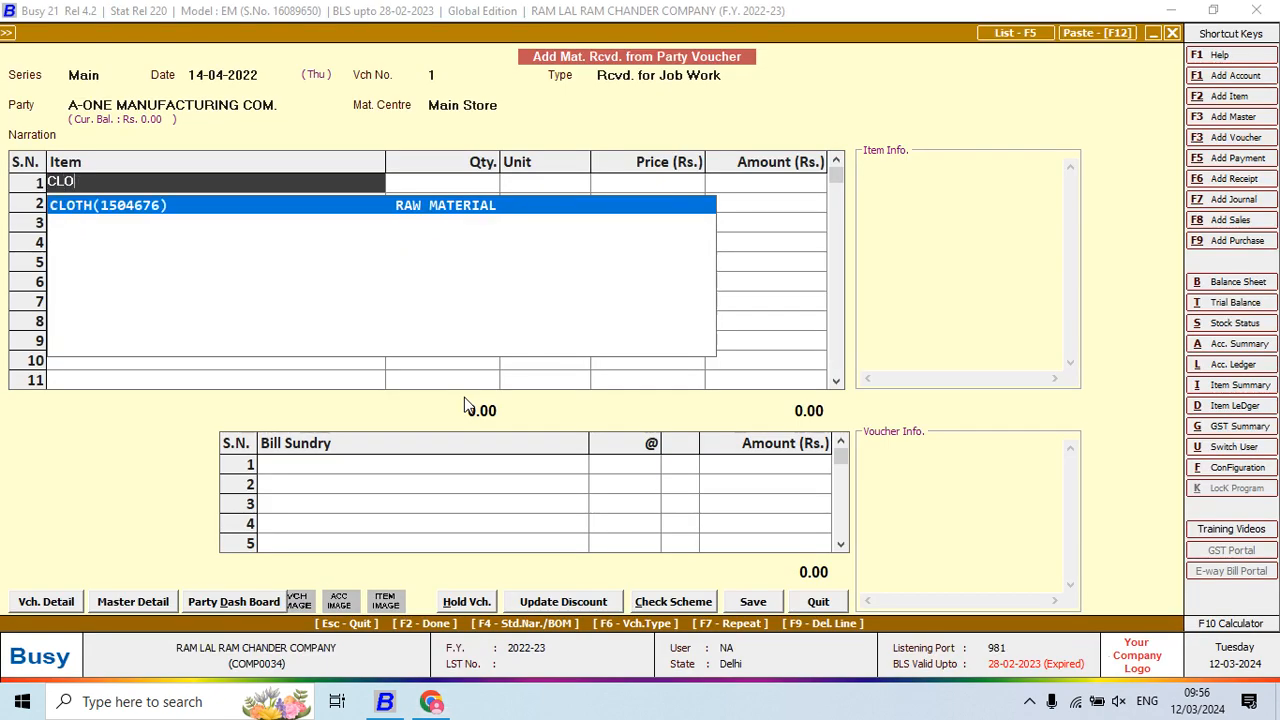
{"action": "key", "text": "Return"}
{"action": "key", "text": "alt+m"}
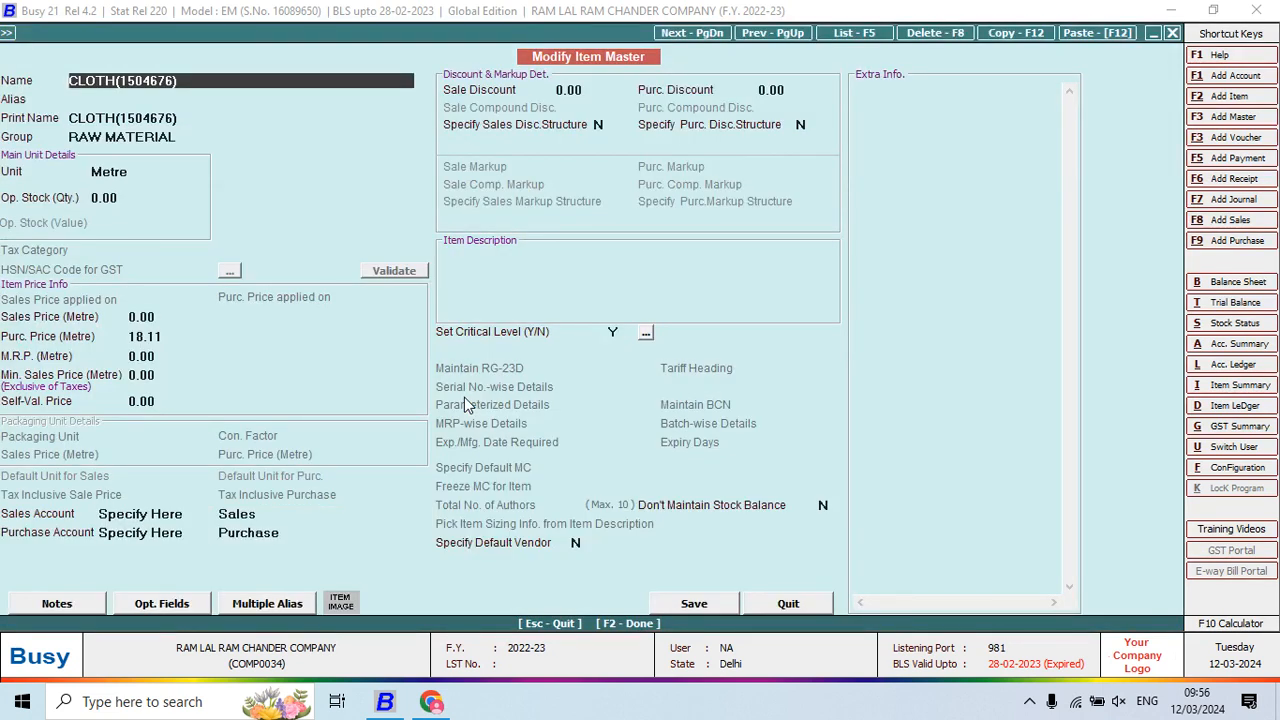
{"action": "key", "text": "Return"}
{"action": "key", "text": "Return"}
{"action": "key", "text": "Return"}
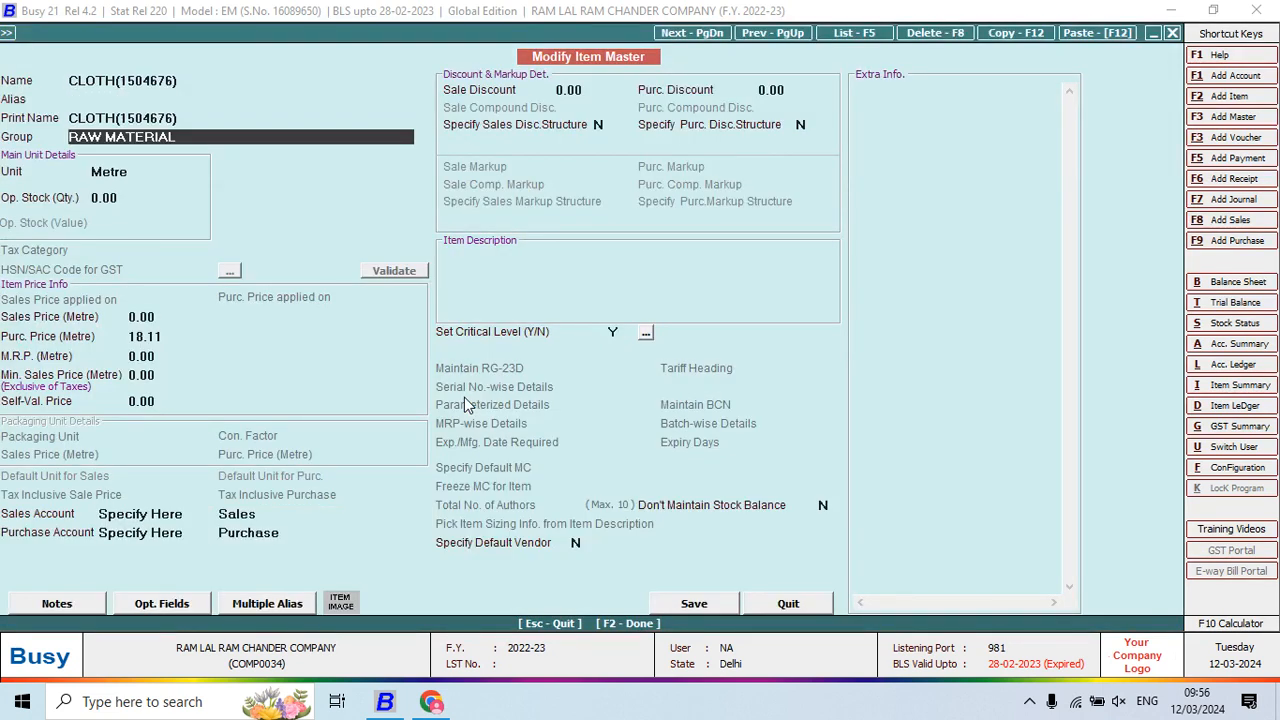
{"action": "key", "text": "F2"}
{"action": "key", "text": "Return"}
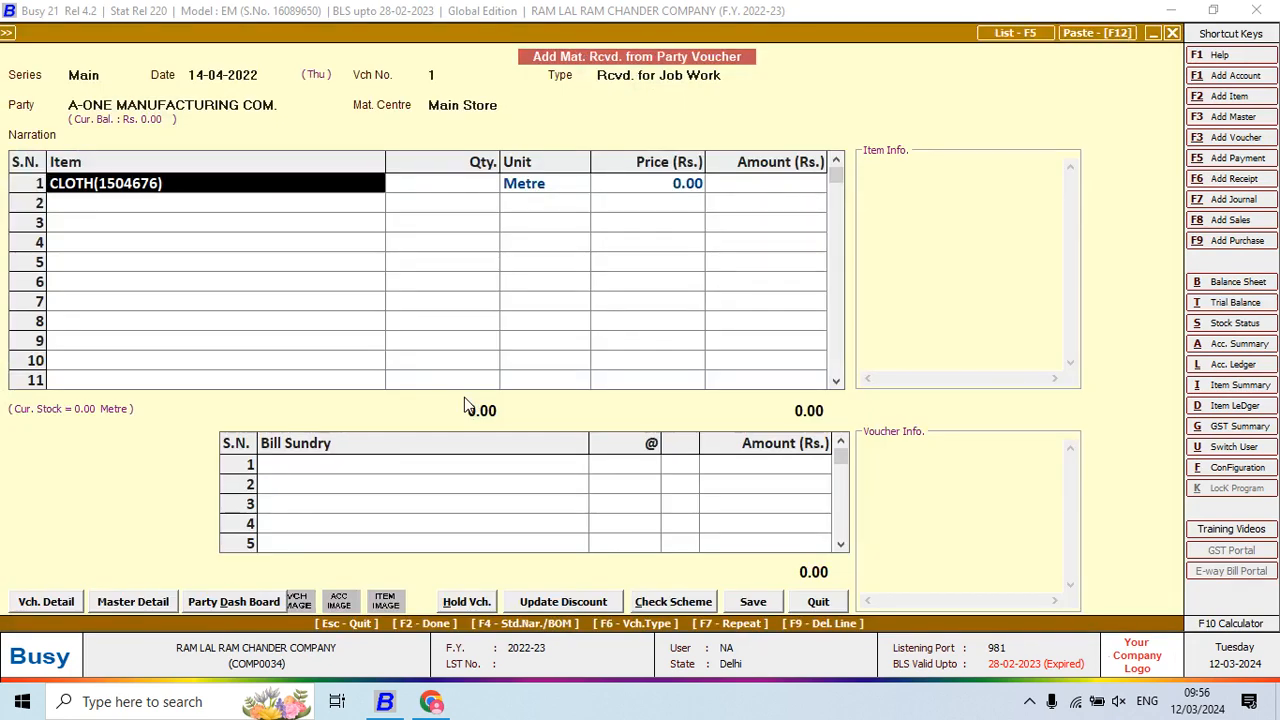
Enter 400 metres of cloth at 18.11, giving 7,244.00 on line 1
{"action": "key", "text": "Return"}
{"action": "key", "text": "alt+Tab"}
{"action": "key", "text": "alt+Tab"}
{"action": "type", "text": "400"}
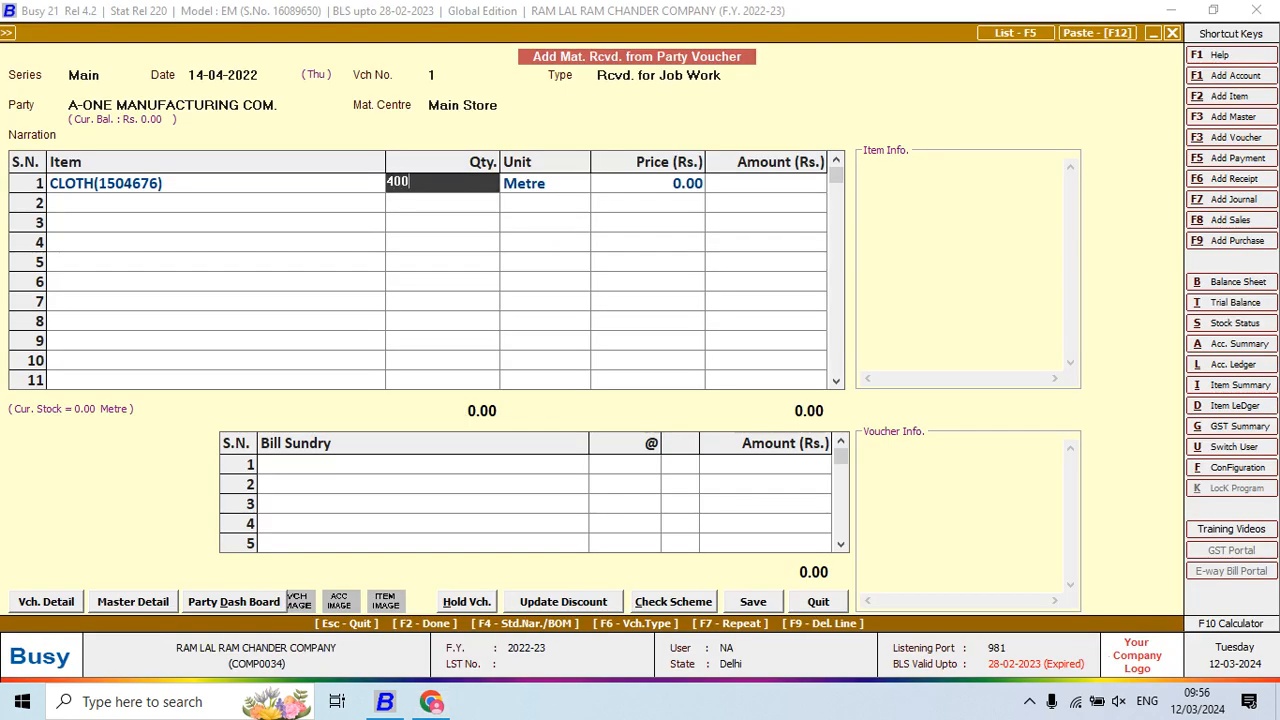
{"action": "key", "text": "Return"}
{"action": "key", "text": "Return"}
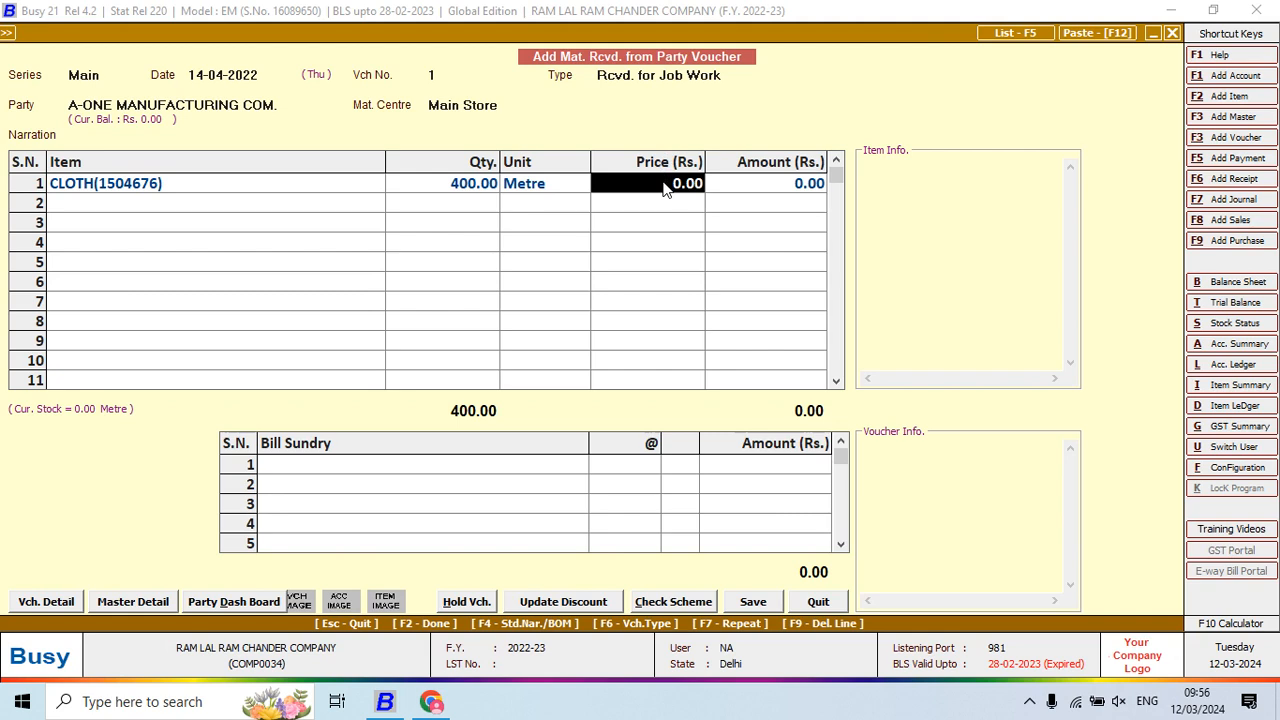
{"action": "key", "text": "alt+Tab"}
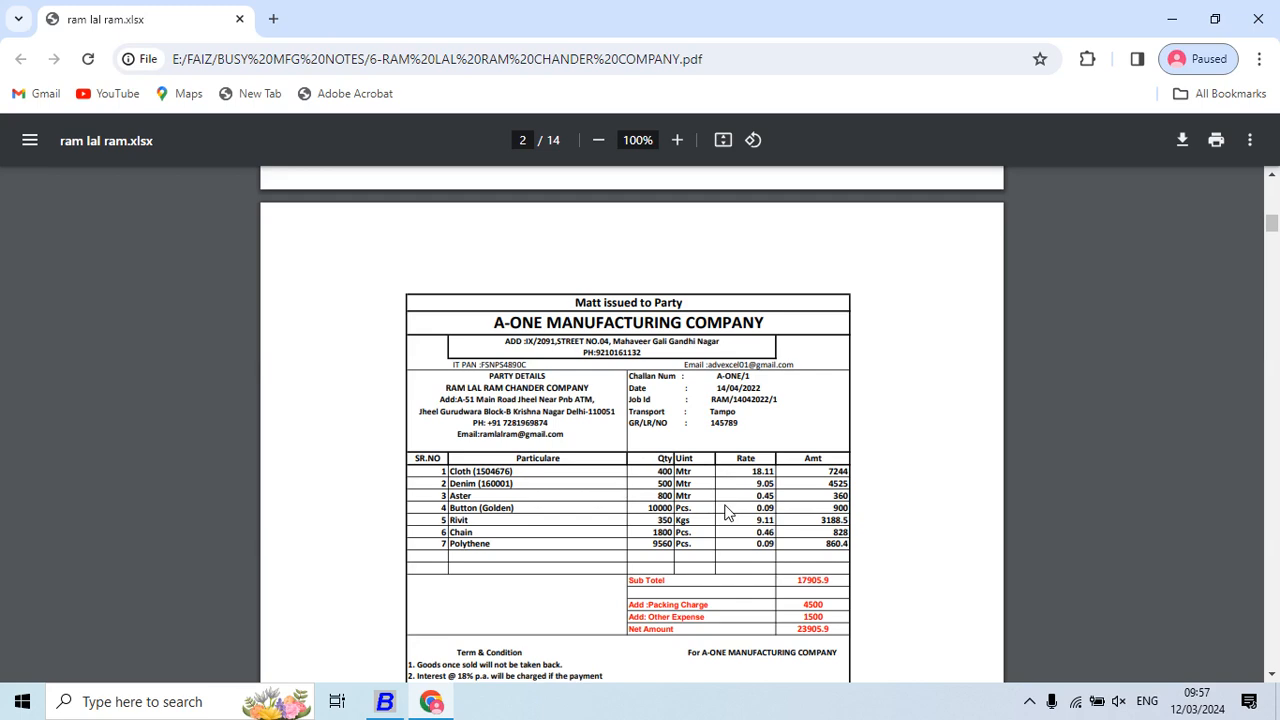
{"action": "key", "text": "alt+Tab"}
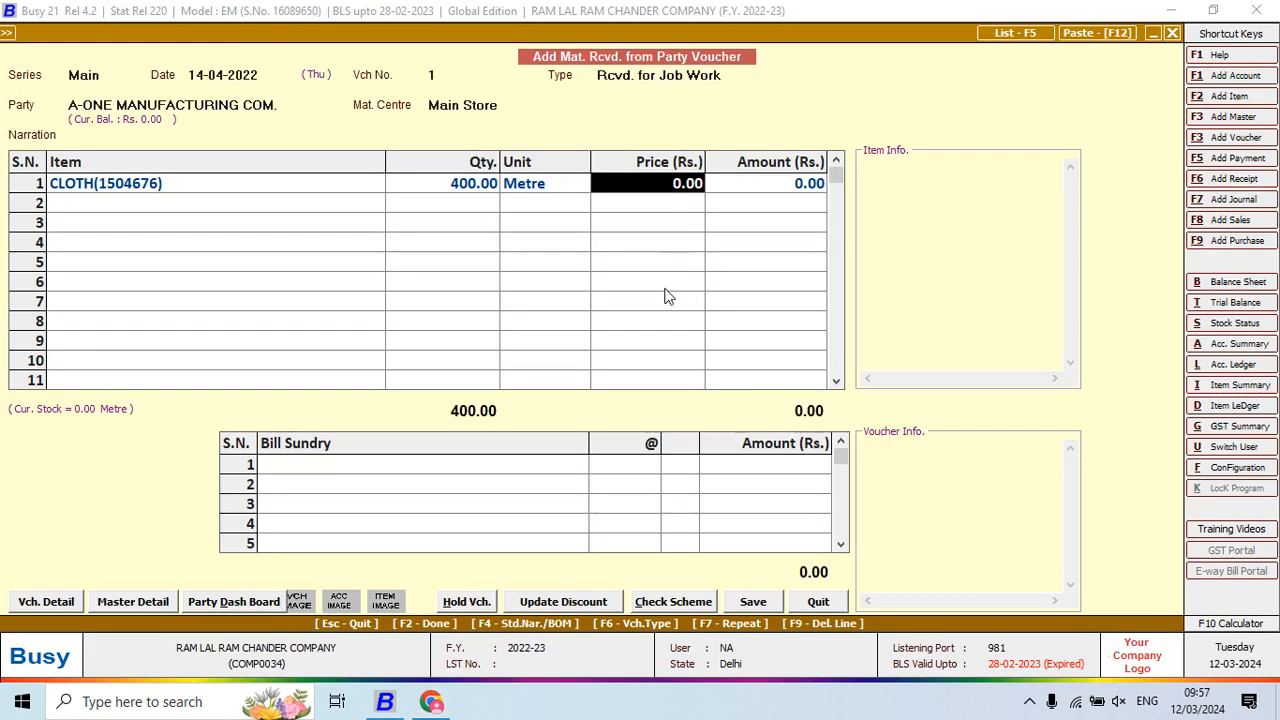
{"action": "key", "text": "alt+Tab"}
{"action": "key", "text": "alt+Tab"}
{"action": "type", "text": "18"}
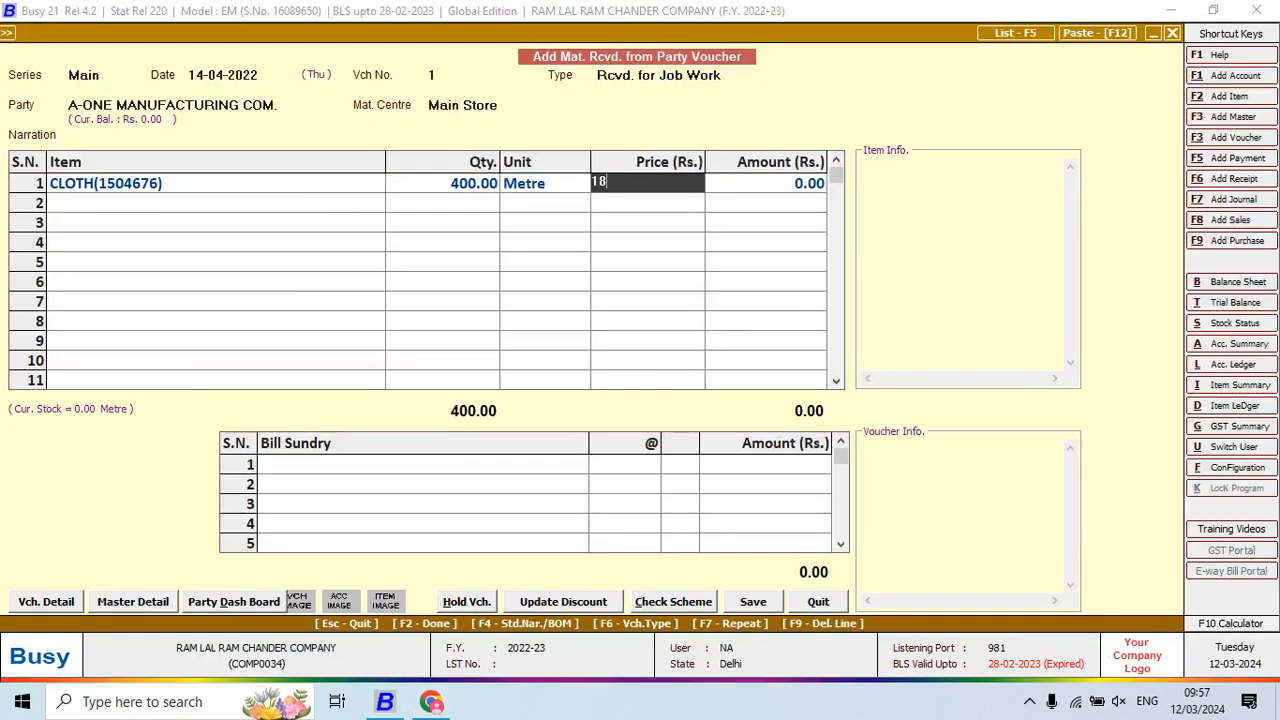
{"action": "type", "text": ".11"}
{"action": "key", "text": "Return"}
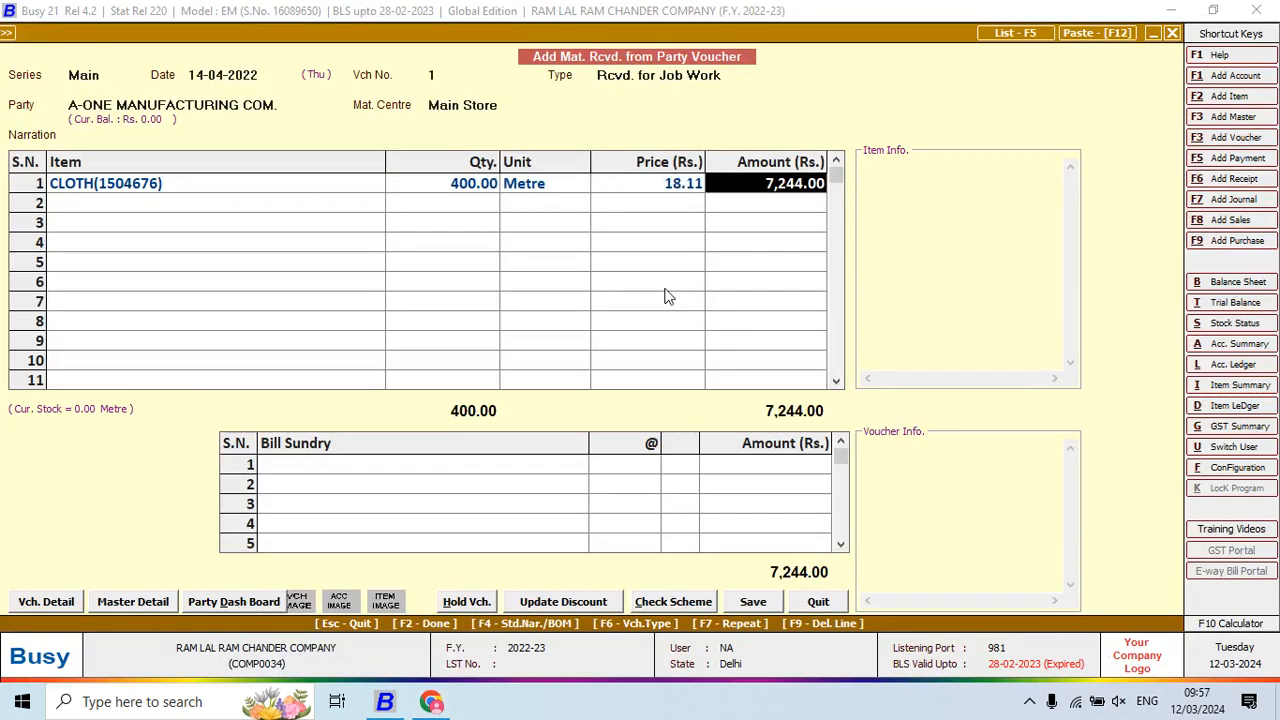
{"action": "key", "text": "Return"}
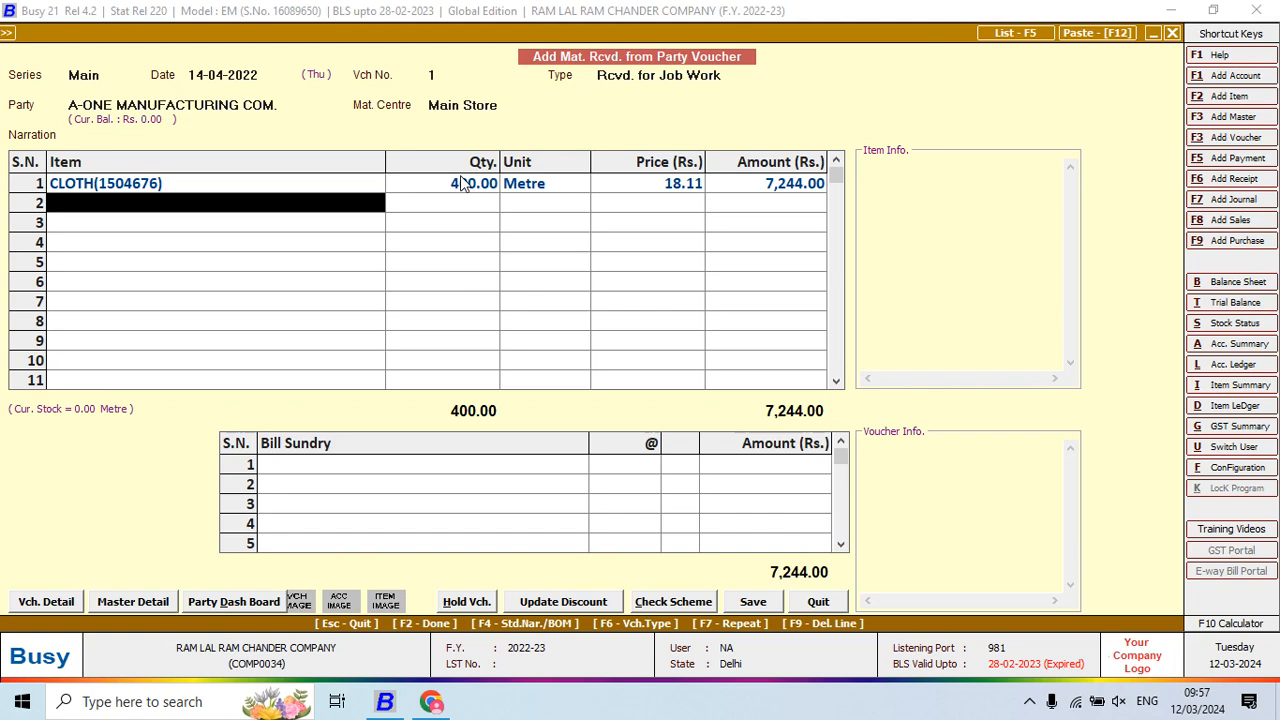
Enter DENIM(160001) on line 2 with quantity 500 at price 9.05, checking the challan
{"action": "key", "text": "alt+Tab"}
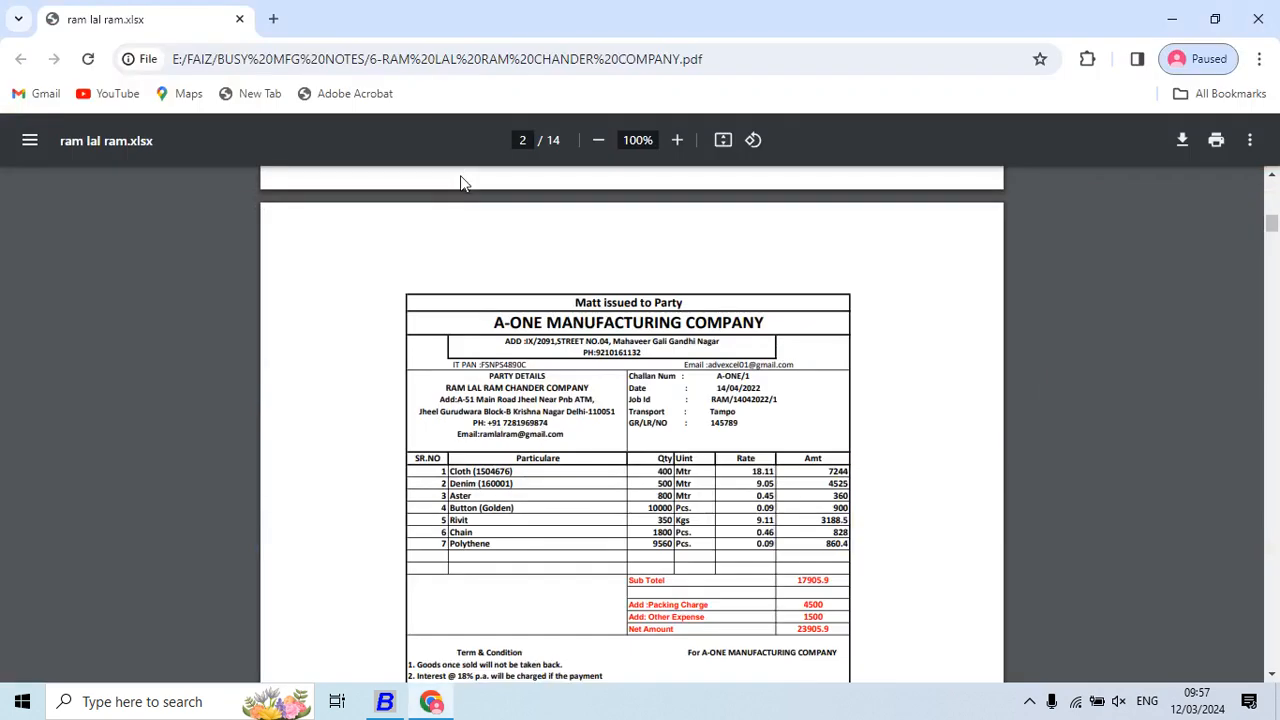
{"action": "key", "text": "alt+Tab"}
{"action": "type", "text": "dE"}
{"action": "key", "text": "Return"}
{"action": "key", "text": "alt+Tab"}
{"action": "key", "text": "alt+Tab"}
{"action": "type", "text": "500"}
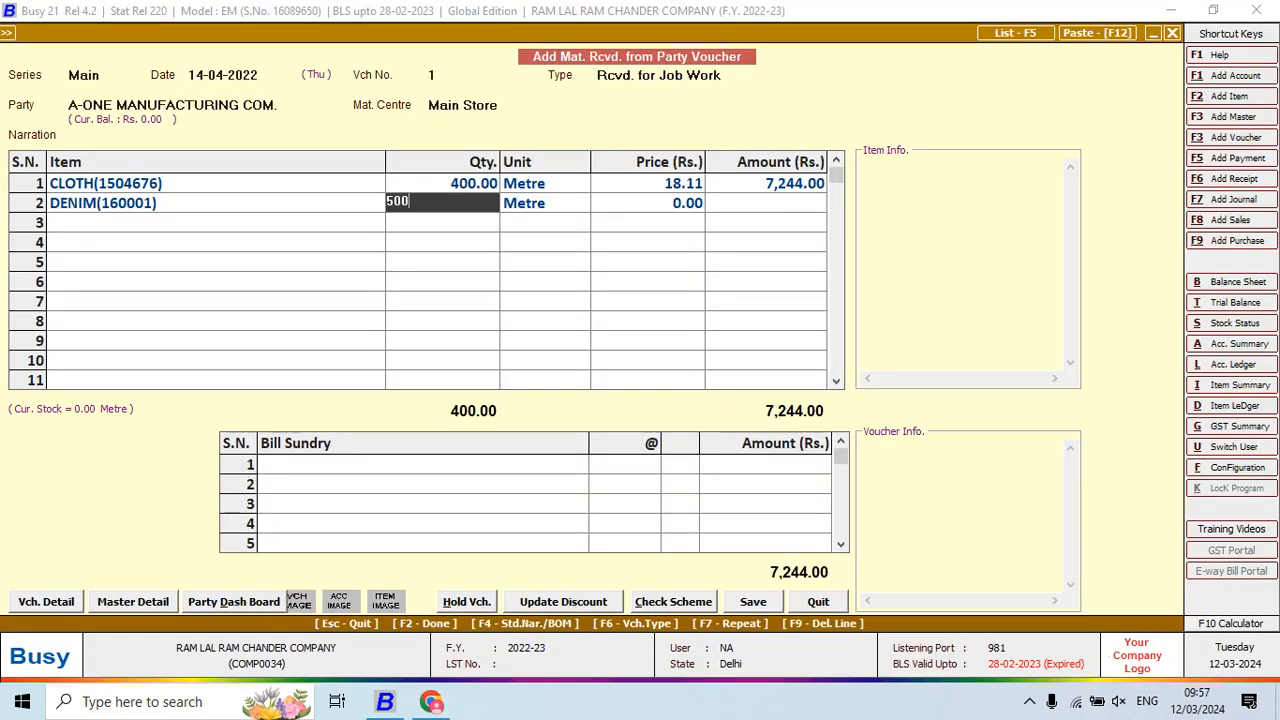
{"action": "key", "text": "Return"}
{"action": "key", "text": "alt+Tab"}
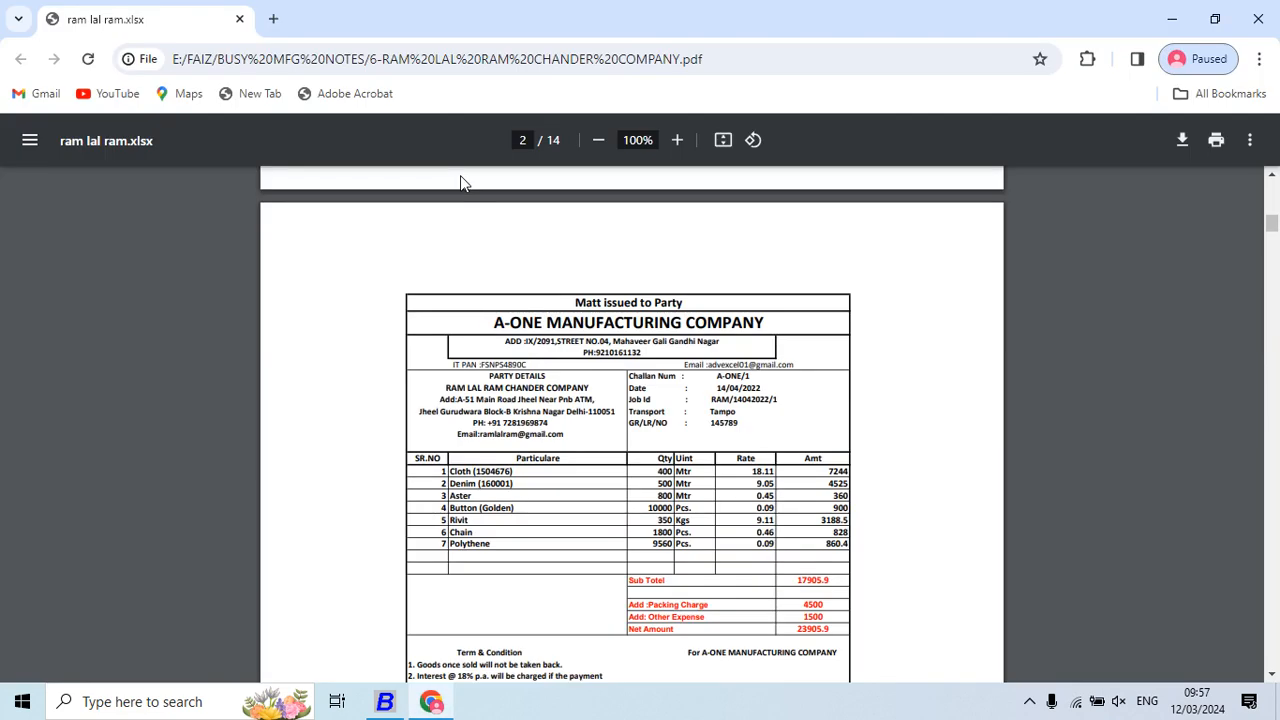
{"action": "key", "text": "alt+Tab"}
{"action": "type", "text": "9.05"}
{"action": "key", "text": "Return"}
Add ASTER on line 3 with quantity 800 at price 0.45
{"action": "key", "text": "alt+Tab"}
{"action": "key", "text": "alt+Tab"}
{"action": "type", "text": "as"}
{"action": "key", "text": "Return"}
{"action": "key", "text": "alt+Tab"}
{"action": "key", "text": "alt+Tab"}
{"action": "type", "text": "800"}
{"action": "key", "text": "Return"}
{"action": "key", "text": "Return"}
{"action": "key", "text": "Return"}
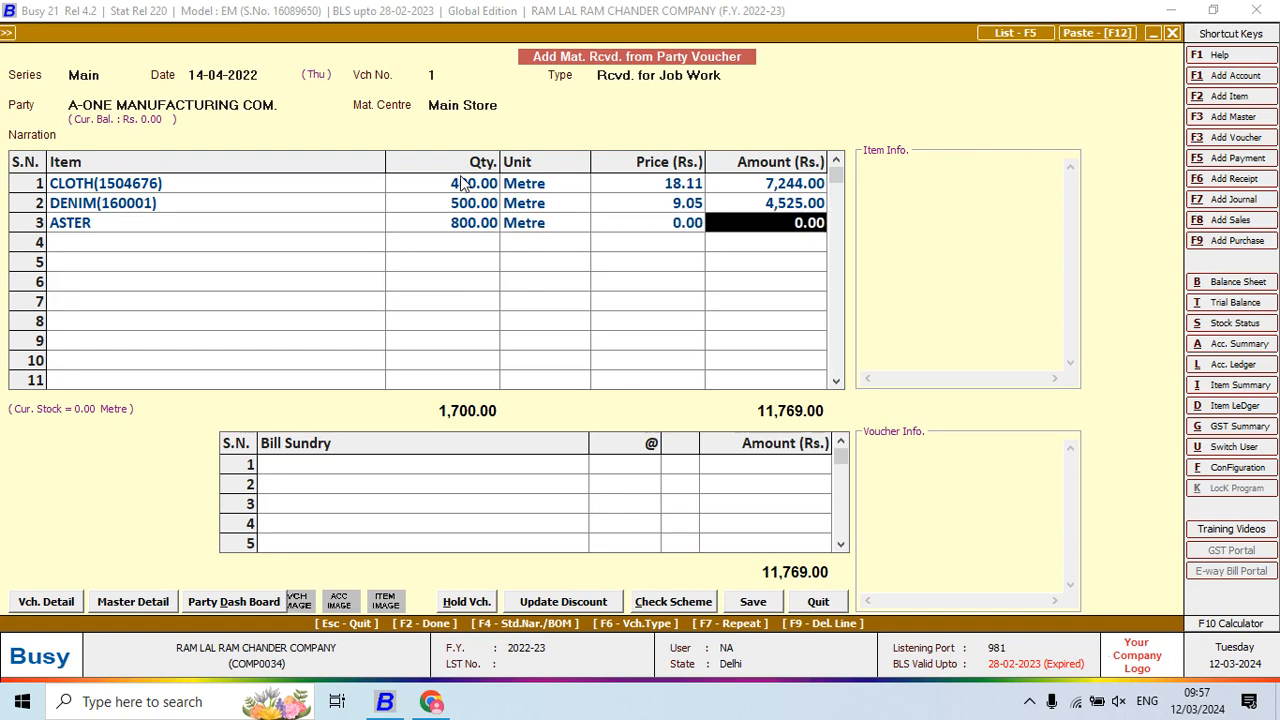
{"action": "key", "text": "alt+Tab"}
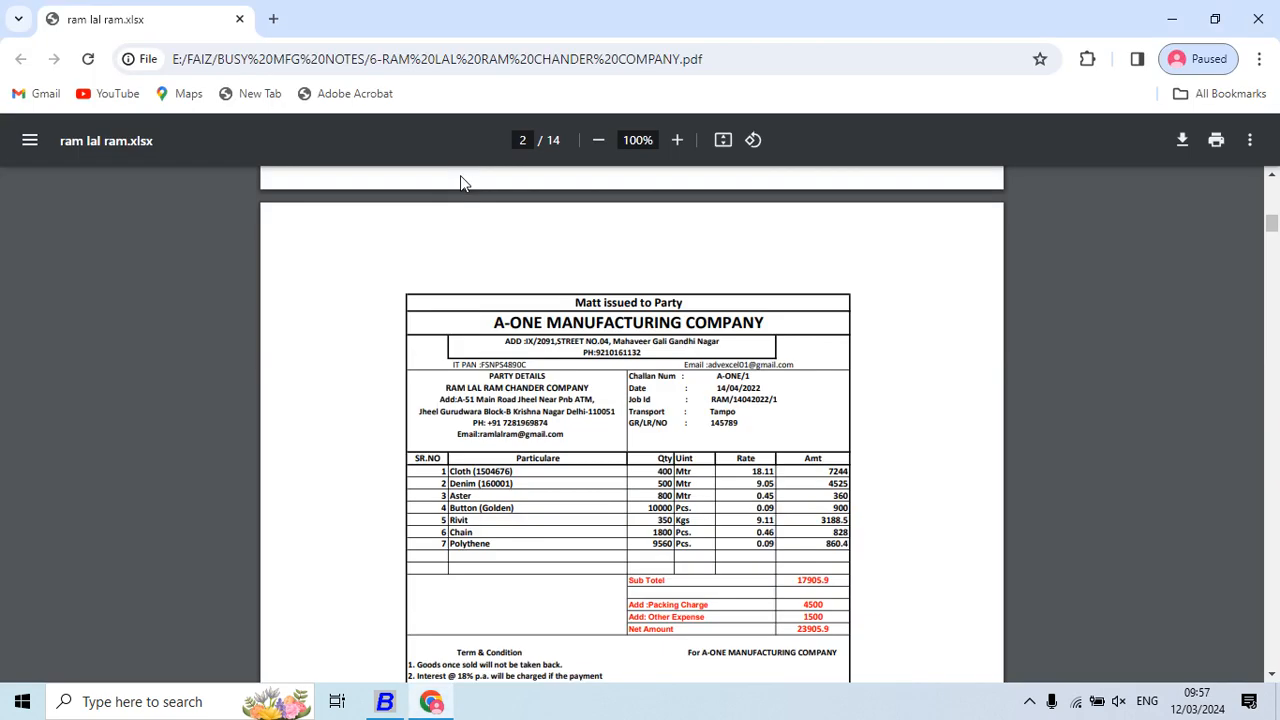
{"action": "key", "text": "alt+Tab"}
{"action": "type", "text": "0.45"}
{"action": "key", "text": "Return"}
Add BUTTON GOLDEN on line 4 with quantity 10,000 at price 0.09
{"action": "key", "text": "alt+Tab"}
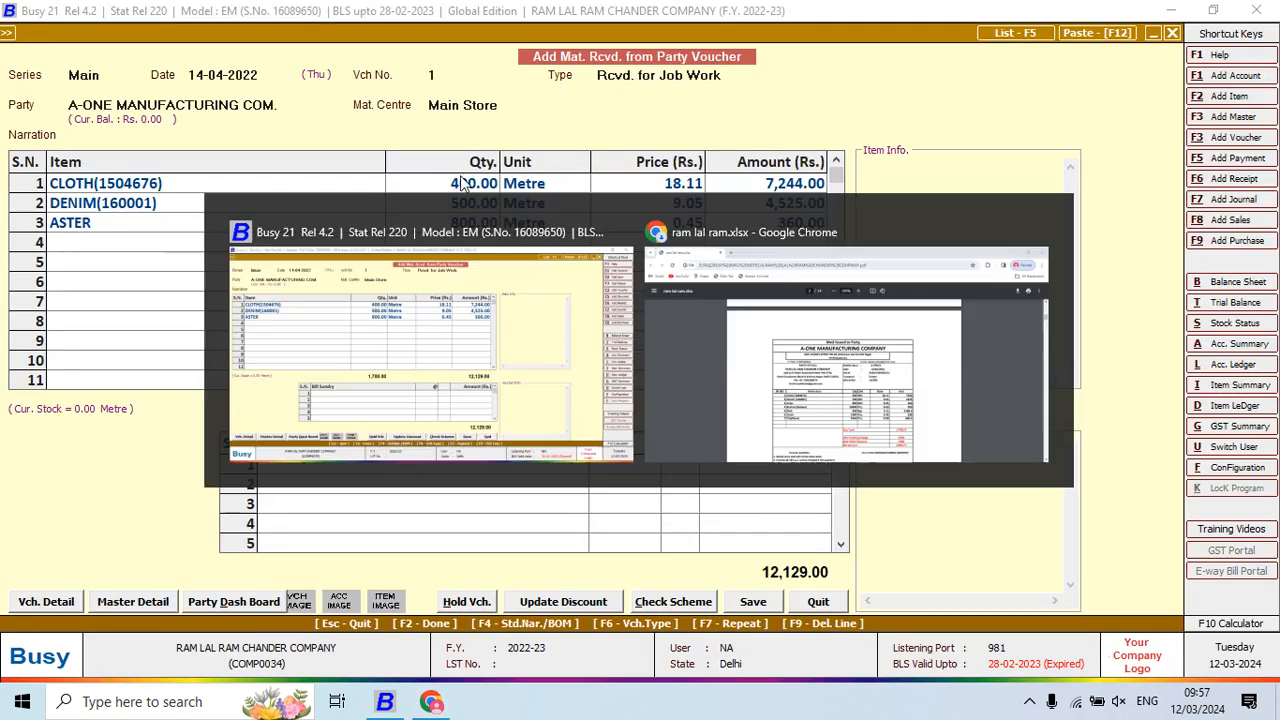
{"action": "key", "text": "alt+Tab"}
{"action": "type", "text": "BUT"}
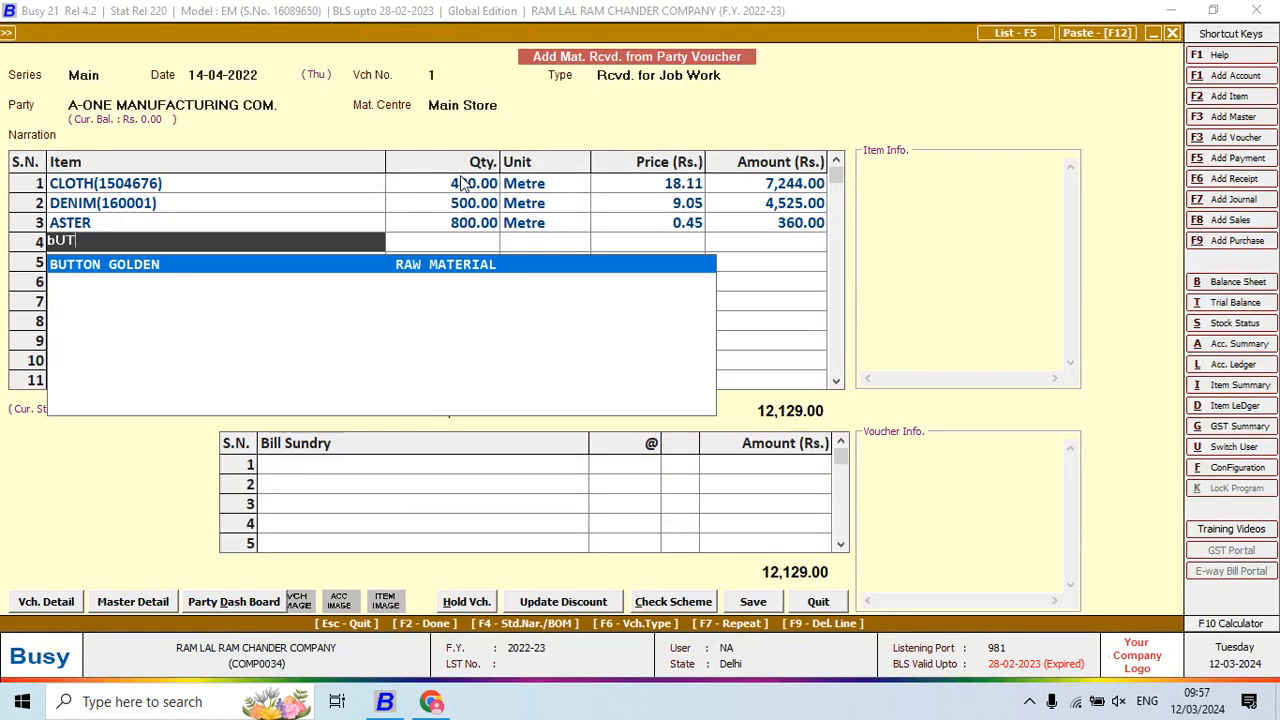
{"action": "key", "text": "alt+Tab"}
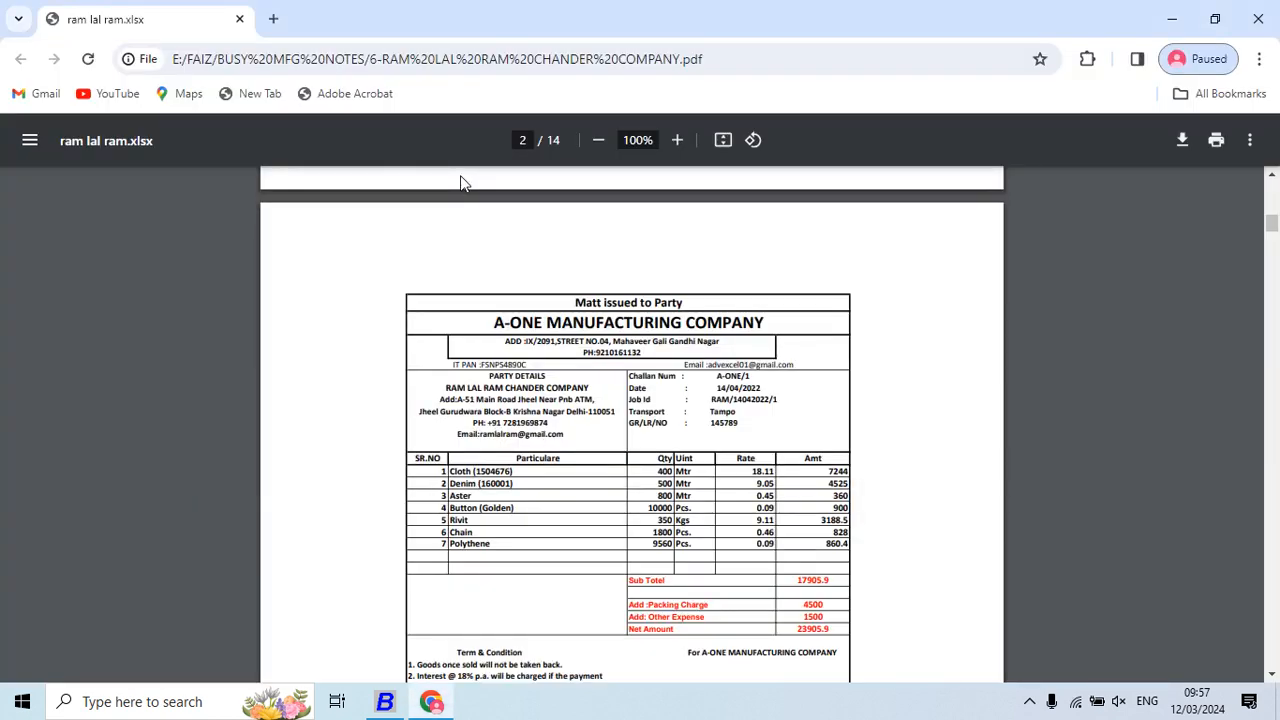
{"action": "key", "text": "alt+Tab"}
{"action": "type", "text": "1000"}
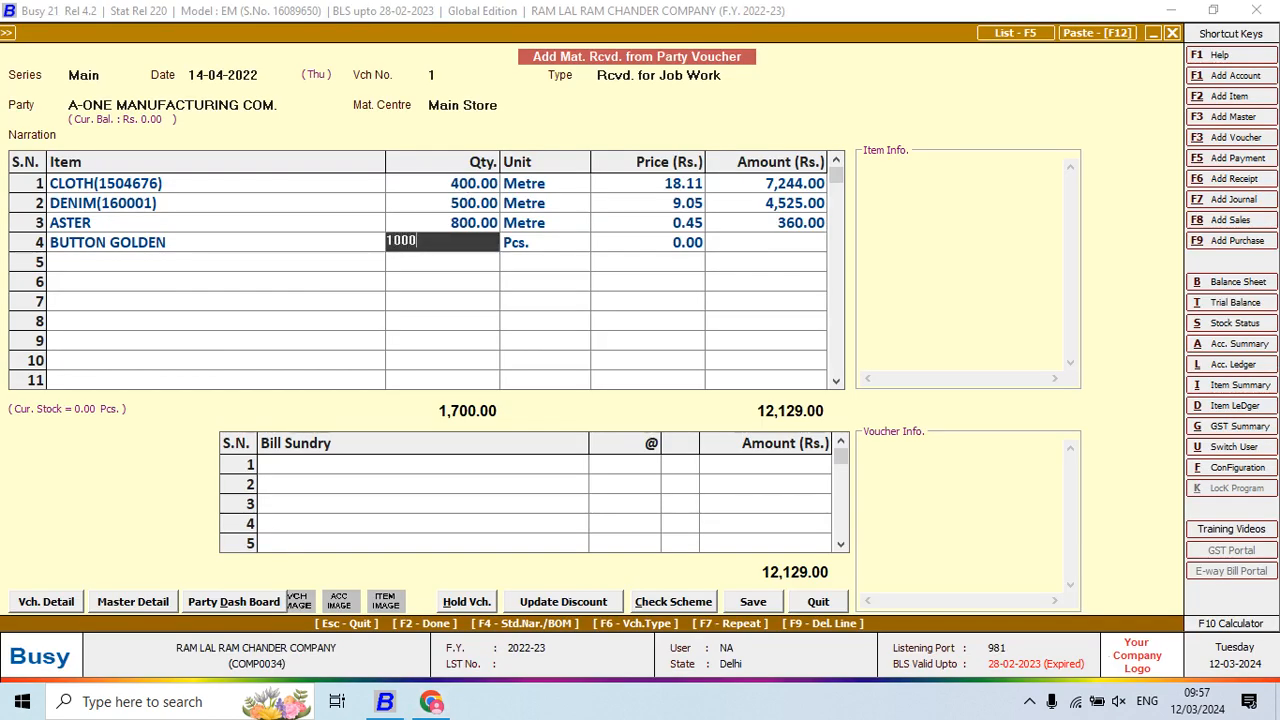
{"action": "type", "text": "0"}
{"action": "key", "text": "Return"}
{"action": "key", "text": "alt+Tab"}
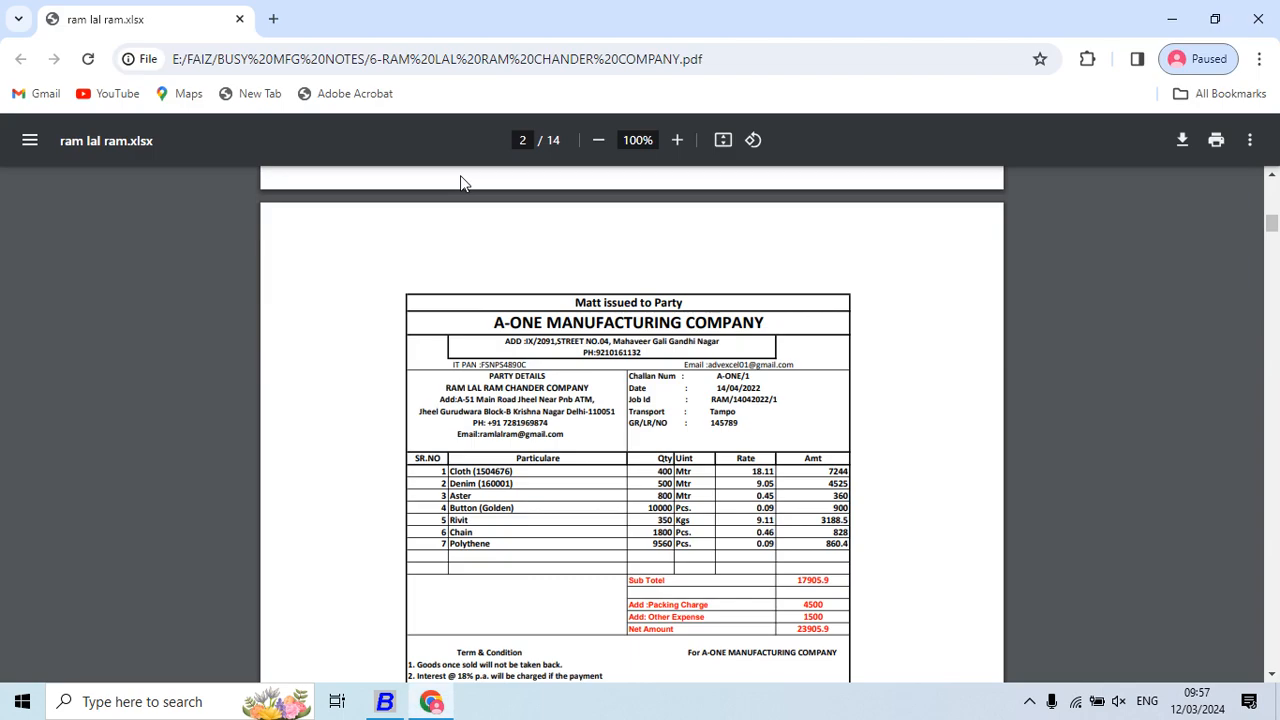
{"action": "key", "text": "alt+Tab"}
{"action": "type", "text": "0.09"}
{"action": "key", "text": "Return"}
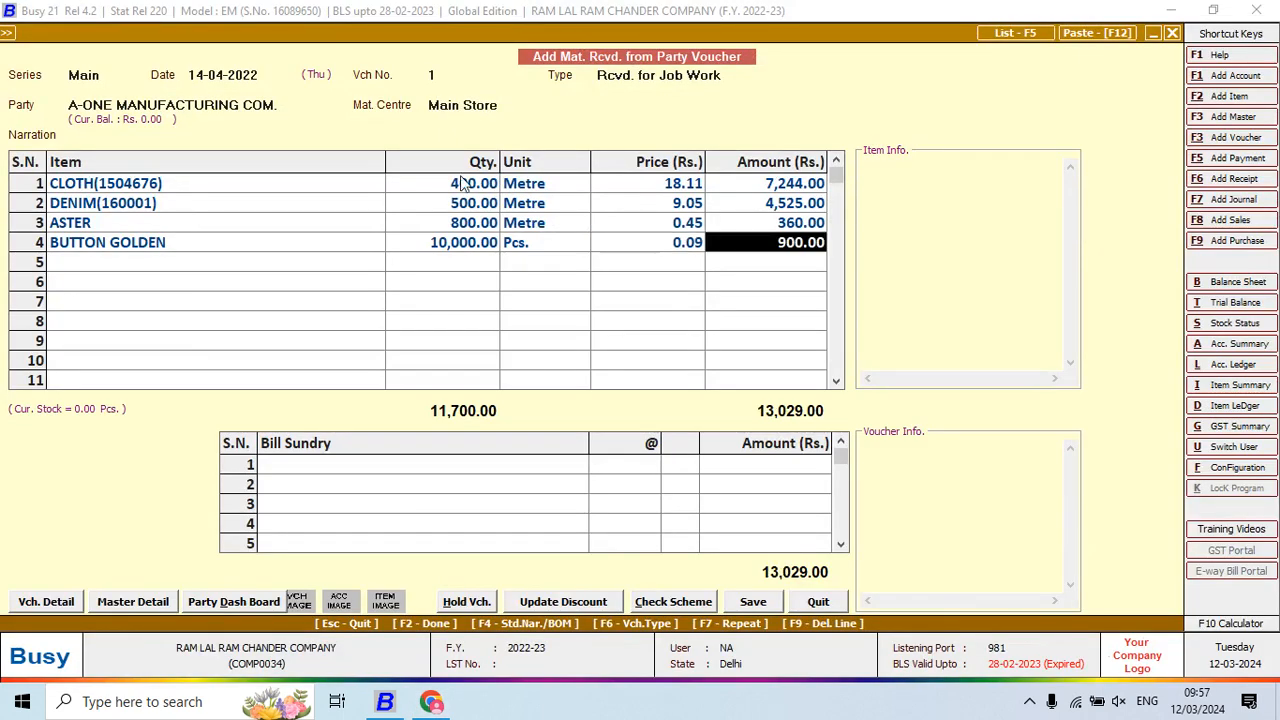
{"action": "key", "text": "Return"}
Add RIVIT on line 5 with 350 Kgs at price 9.11
{"action": "key", "text": "alt+Tab"}
{"action": "key", "text": "alt+Tab"}
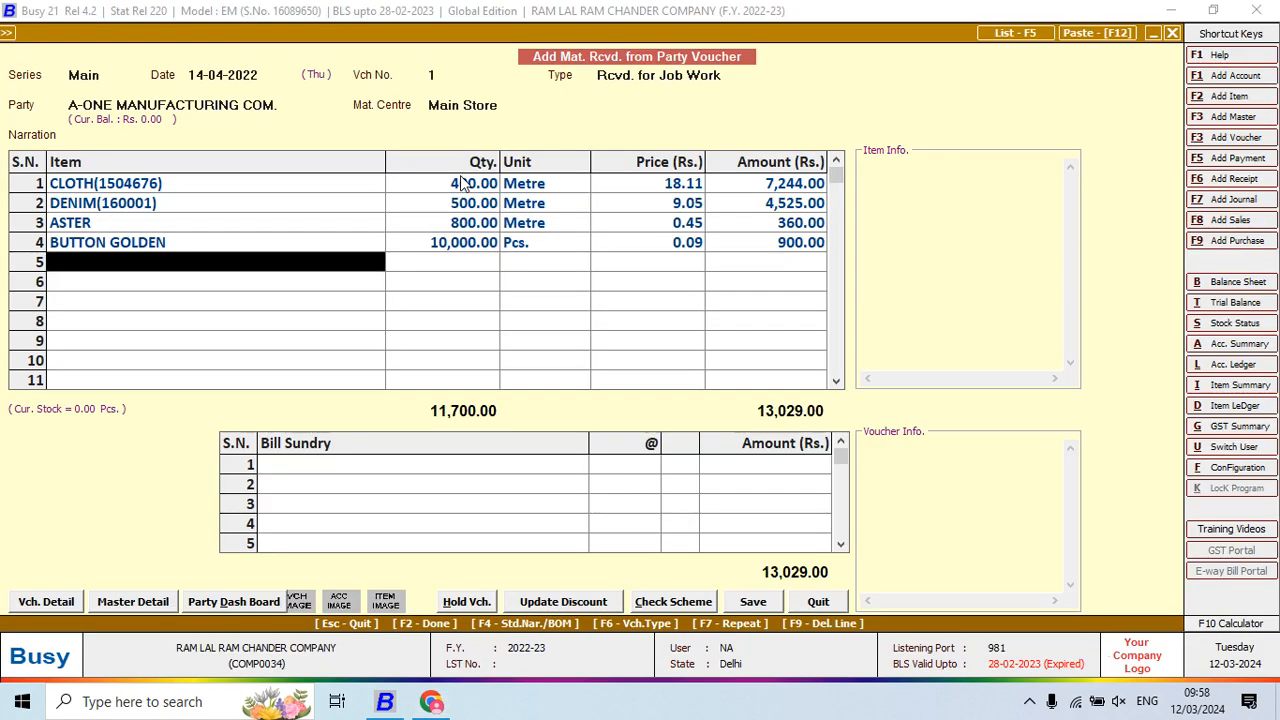
{"action": "type", "text": "riv"}
{"action": "key", "text": "Return"}
{"action": "key", "text": "alt+Tab"}
{"action": "key", "text": "alt+Tab"}
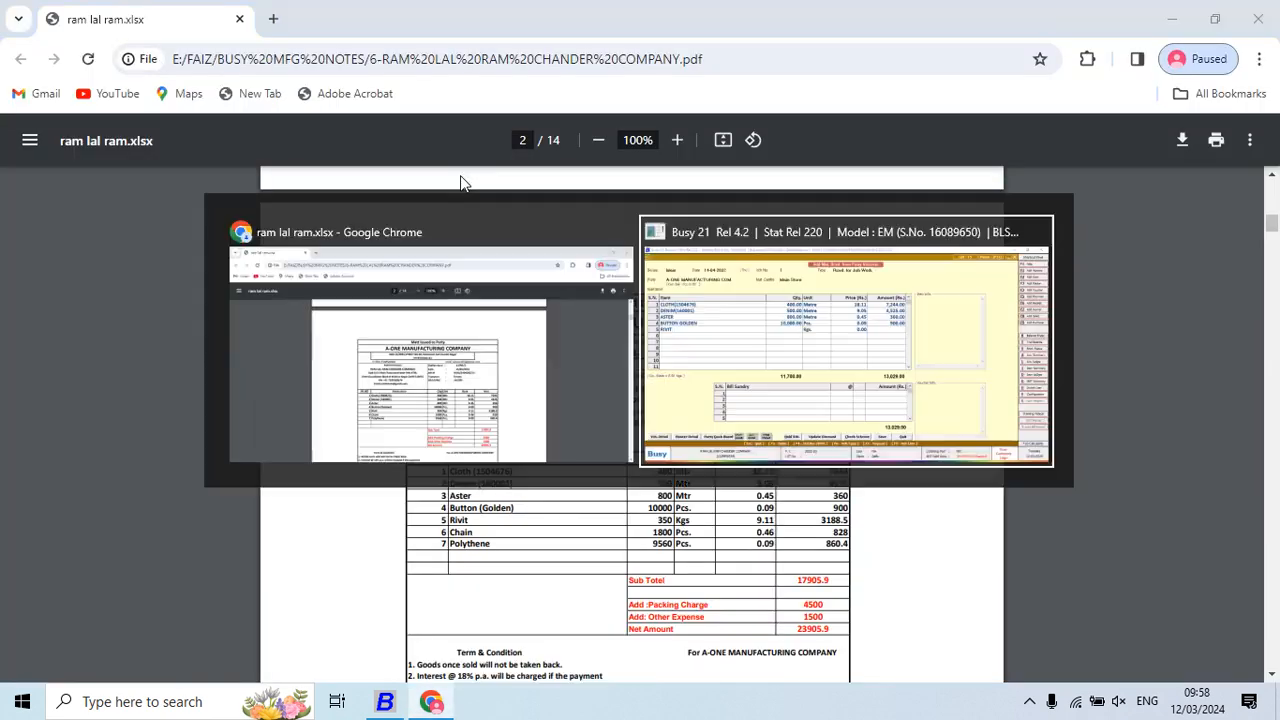
{"action": "type", "text": "350"}
{"action": "key", "text": "Return"}
{"action": "key", "text": "alt+Tab"}
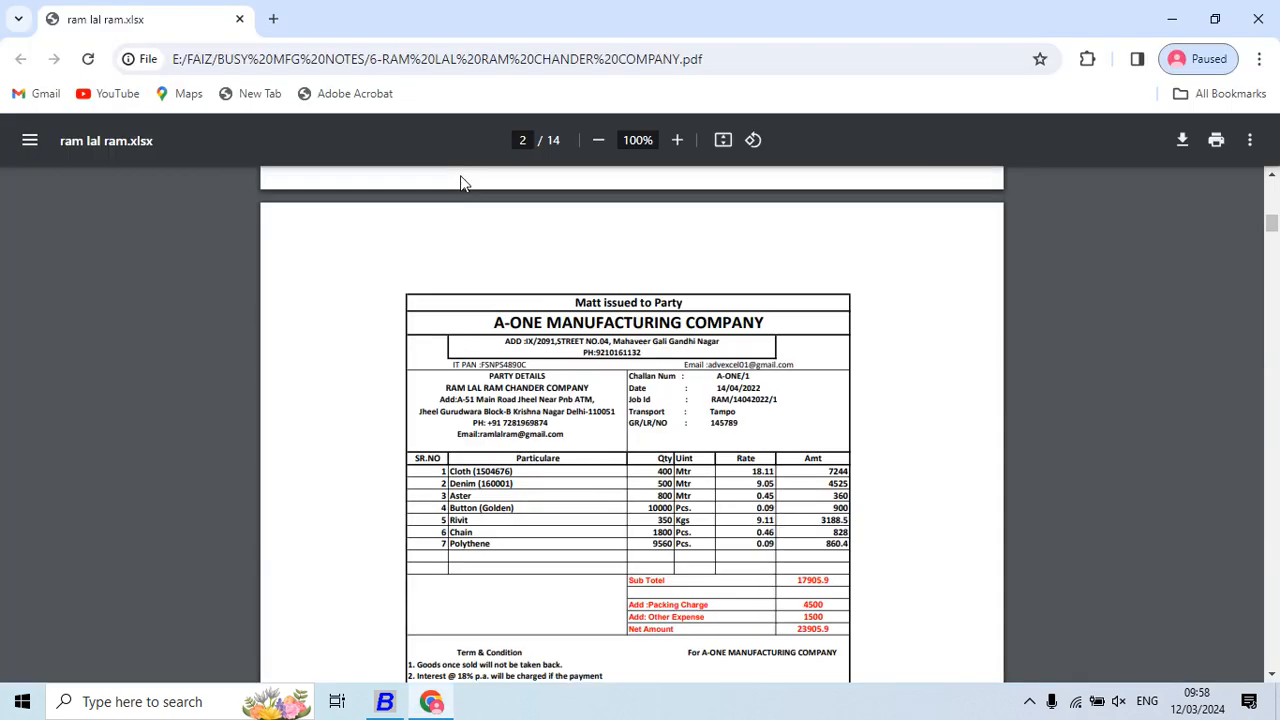
{"action": "key", "text": "alt+Tab"}
{"action": "type", "text": "9.11"}
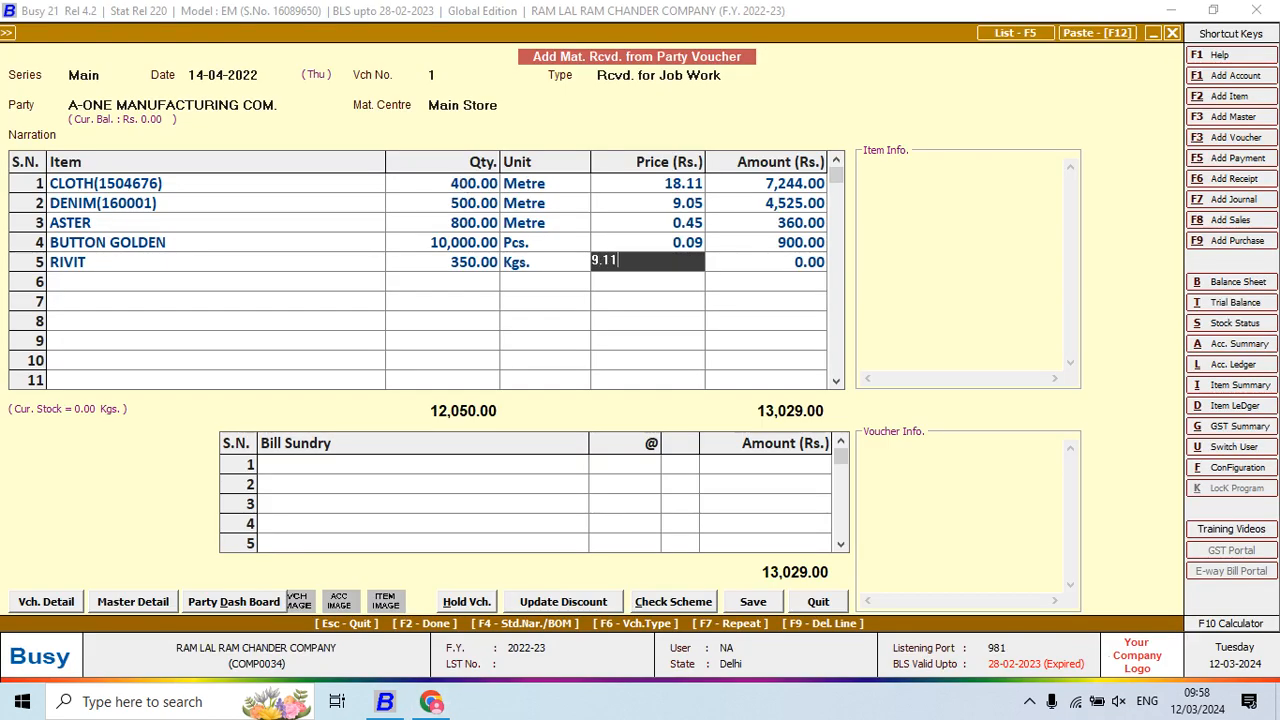
{"action": "key", "text": "Return"}
Add CHAIN on line 6 with 1,800 Pcs at price 0.46
{"action": "key", "text": "alt+Tab"}
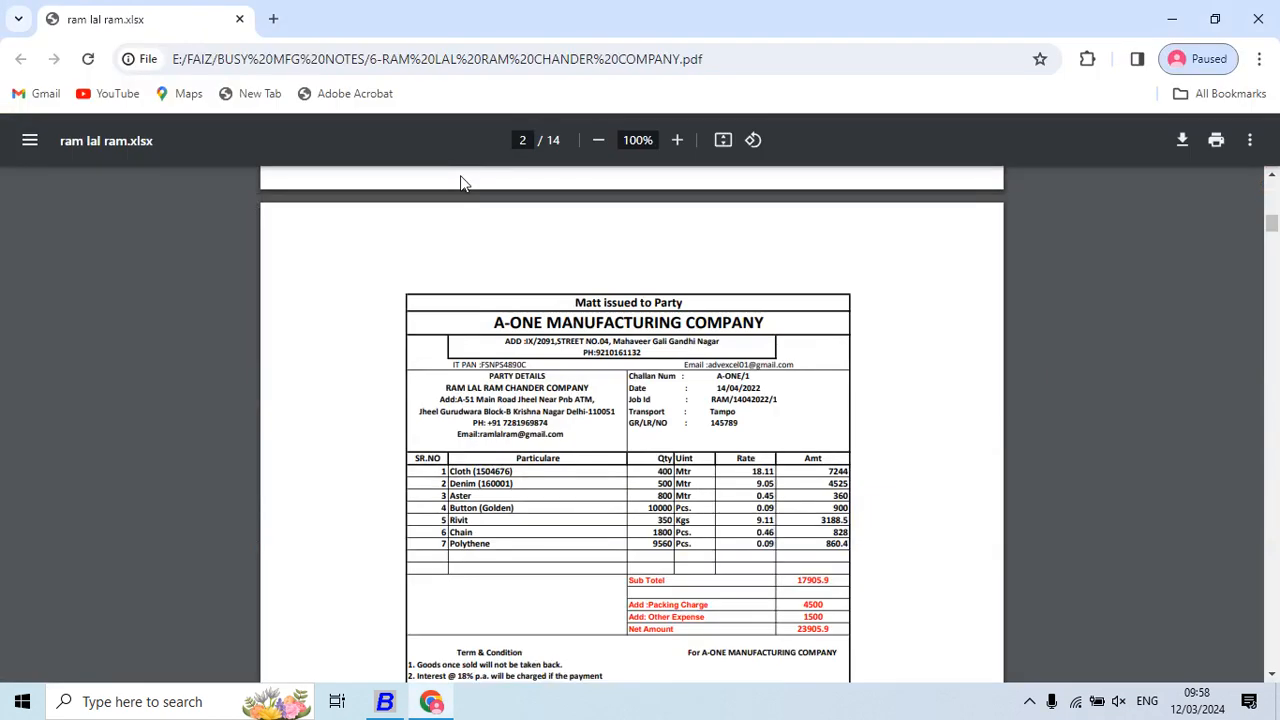
{"action": "key", "text": "alt+Tab"}
{"action": "type", "text": "ch"}
{"action": "key", "text": "Return"}
{"action": "key", "text": "alt+Tab"}
{"action": "key", "text": "alt+Tab"}
{"action": "type", "text": "1800"}
{"action": "key", "text": "Return"}
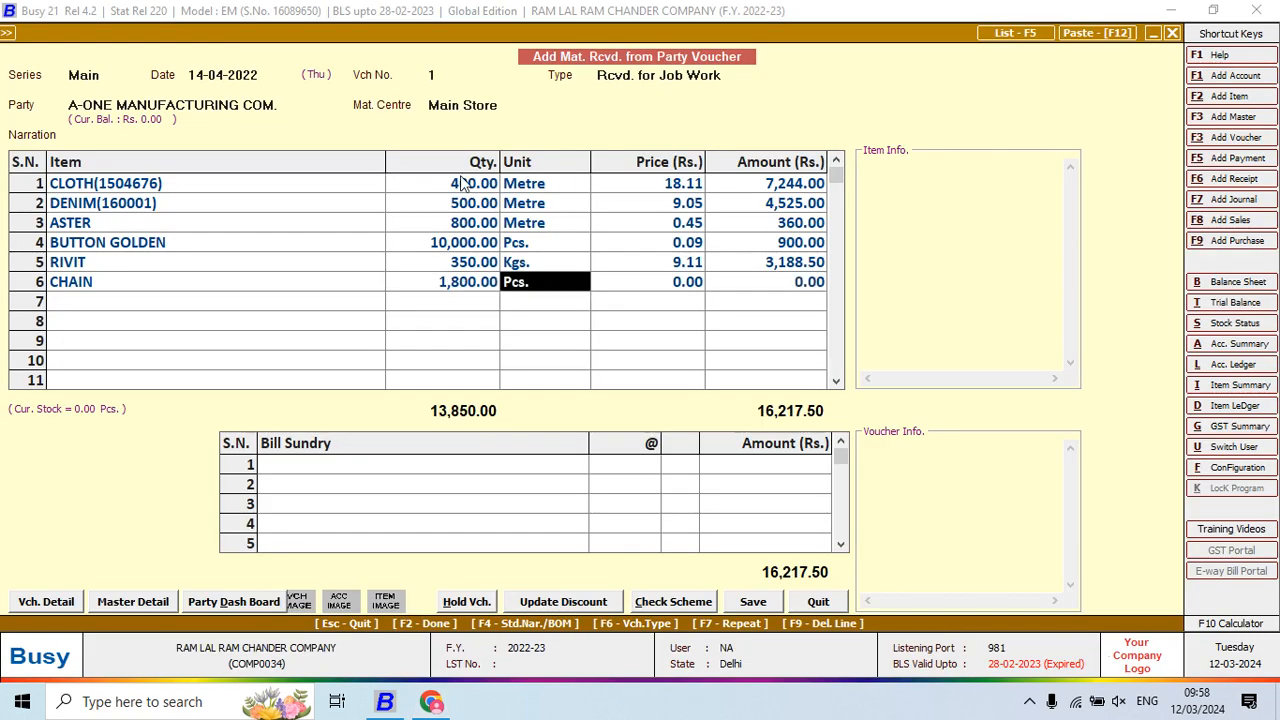
{"action": "key", "text": "alt+Tab"}
{"action": "key", "text": "alt+Tab"}
{"action": "key", "text": "Return"}
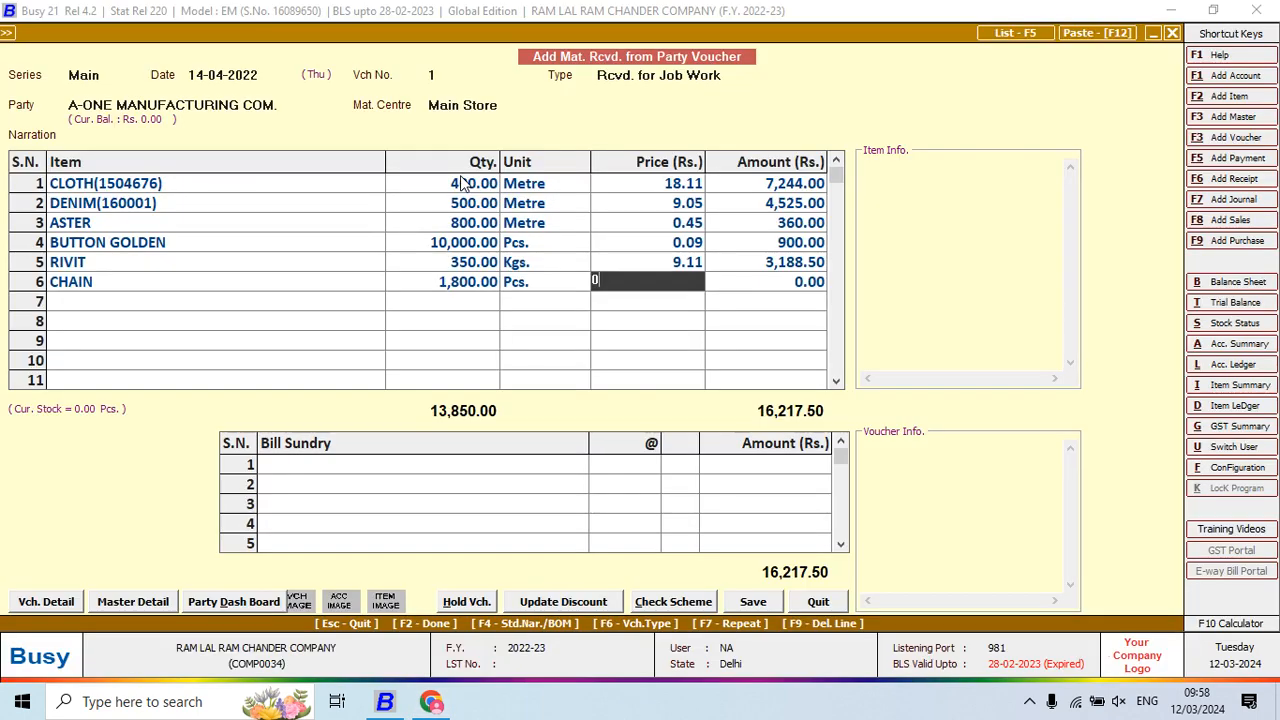
{"action": "type", "text": ".46"}
{"action": "key", "text": "Return"}
Add POLYTHENE on line 7 with 9,560 Pcs at price 0.09
{"action": "key", "text": "alt+Tab"}
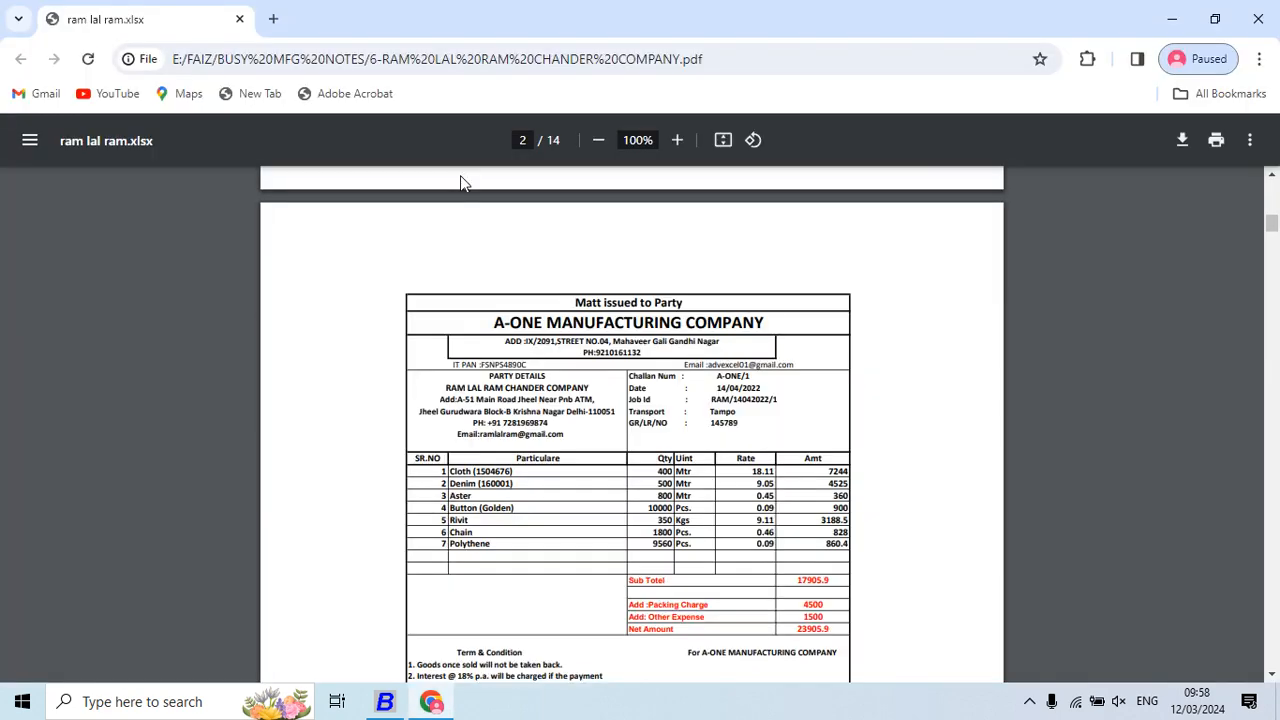
{"action": "key", "text": "alt+Tab"}
{"action": "type", "text": "pOL"}
{"action": "key", "text": "Return"}
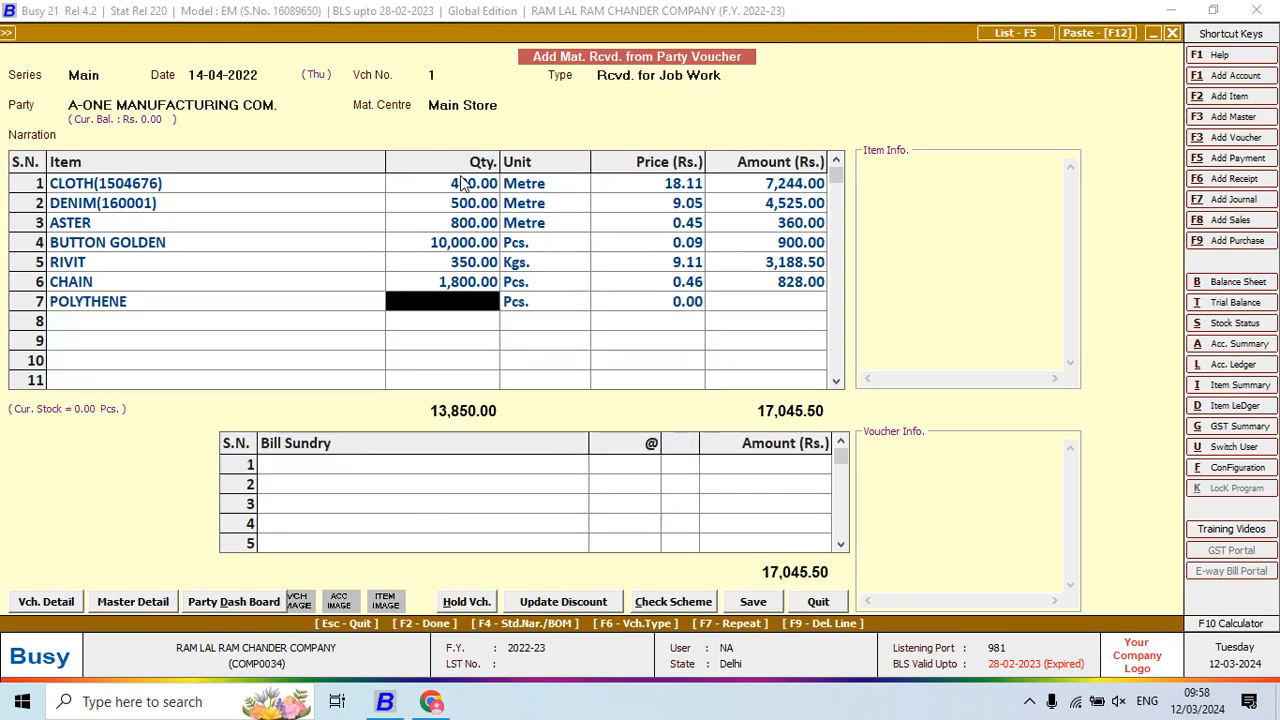
{"action": "key", "text": "alt+Tab"}
{"action": "key", "text": "alt+Tab"}
{"action": "type", "text": "9560"}
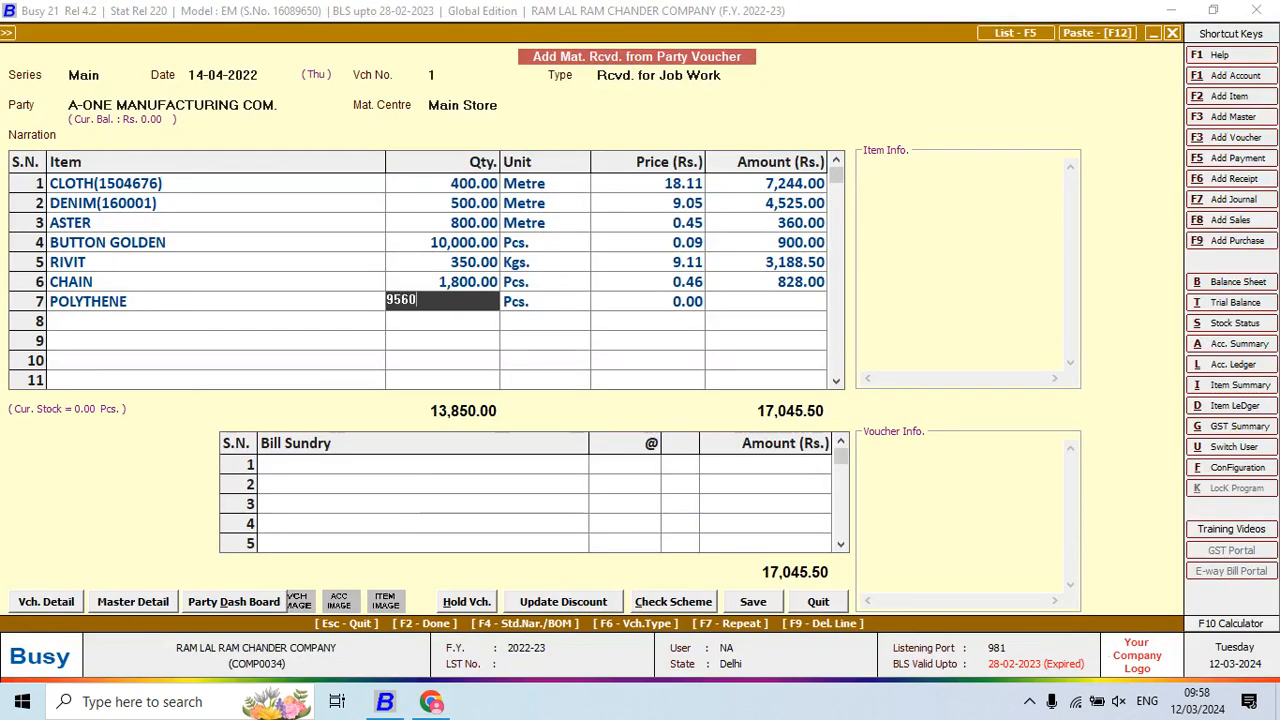
{"action": "key", "text": "Return"}
{"action": "key", "text": "Return"}
{"action": "key", "text": "alt+Tab"}
{"action": "key", "text": "alt+Tab"}
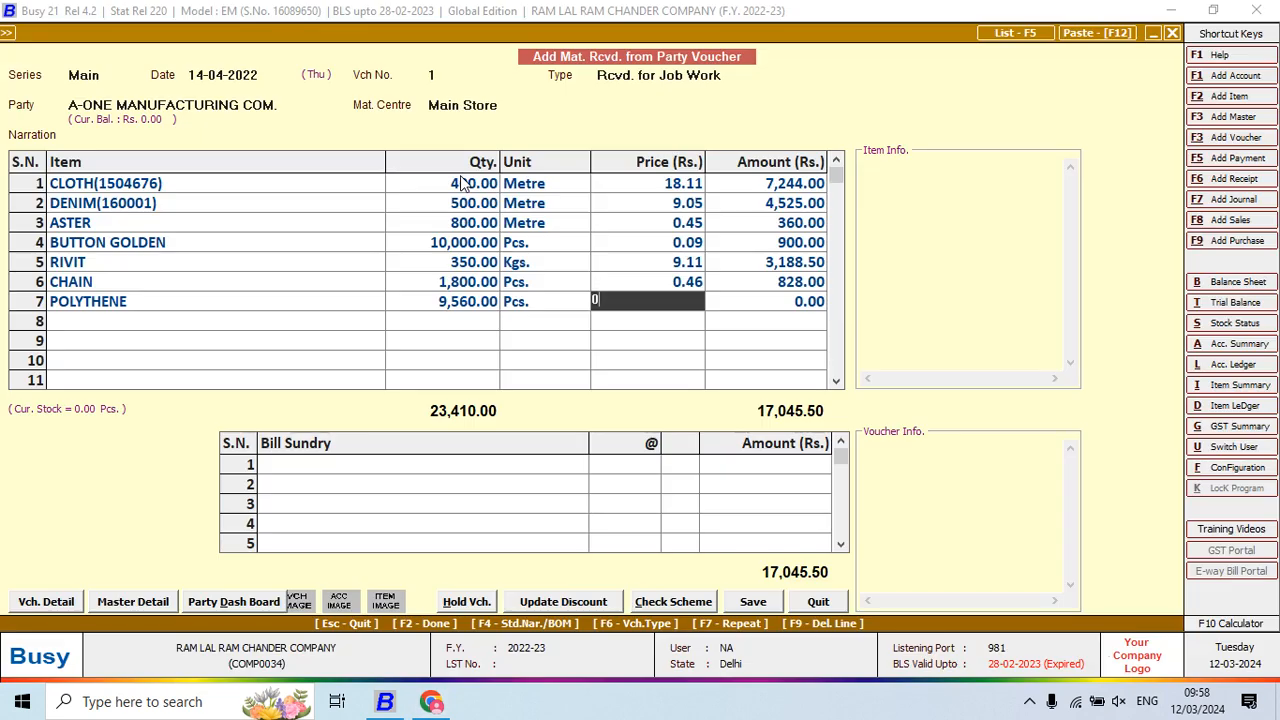
{"action": "type", "text": "0.09"}
{"action": "key", "text": "Return"}
{"action": "key", "text": "Return"}
{"action": "key", "text": "Return"}
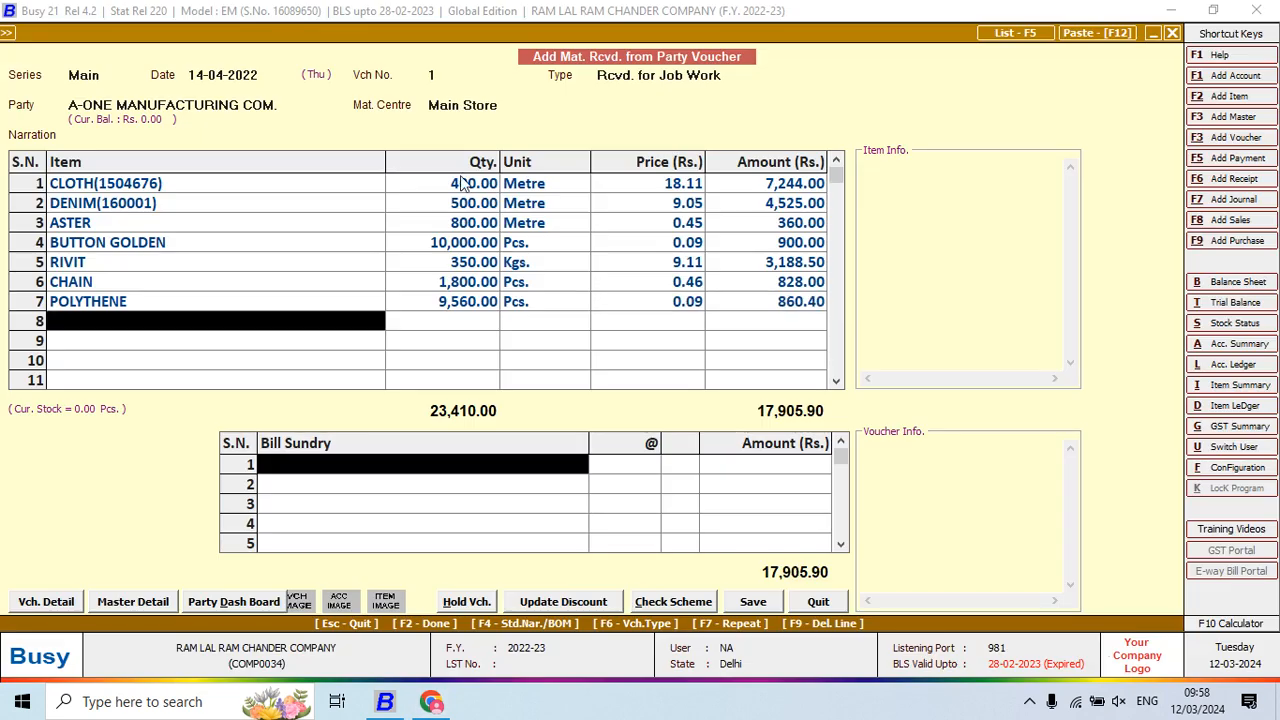
Add Freight & Forwarding Charges of 6,000 as the first bill sundry, checked against the challan
{"action": "key", "text": "alt+Tab"}
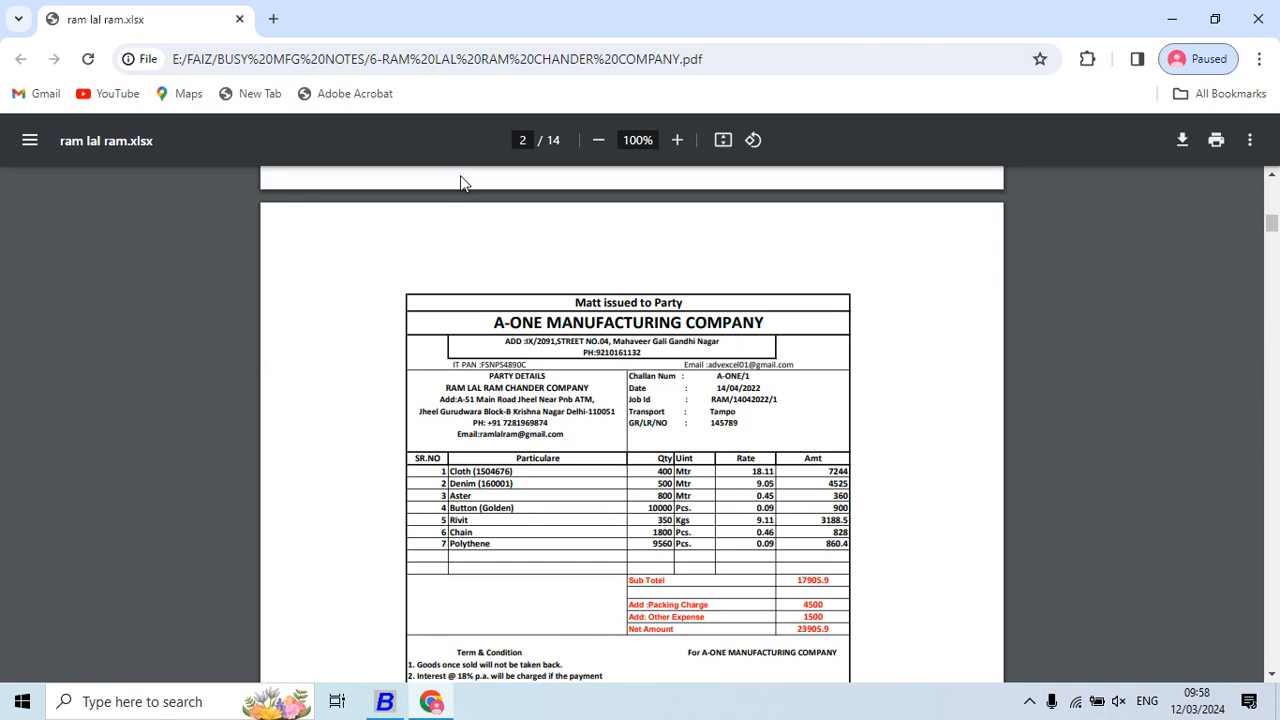
{"action": "key", "text": "alt"}
{"action": "scroll", "coordinate": [555, 350], "scroll_direction": "down", "scroll_amount": 3}
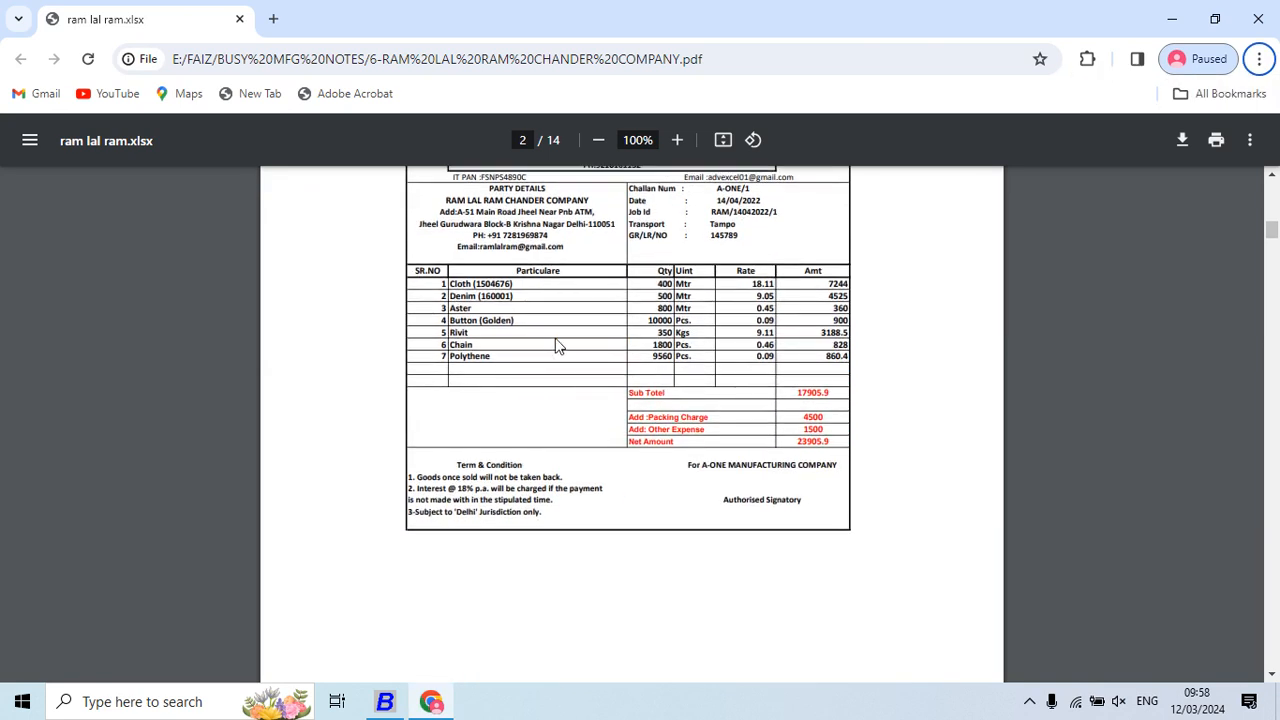
{"action": "key", "text": "alt+Tab"}
{"action": "type", "text": "f"}
{"action": "key", "text": "Return"}
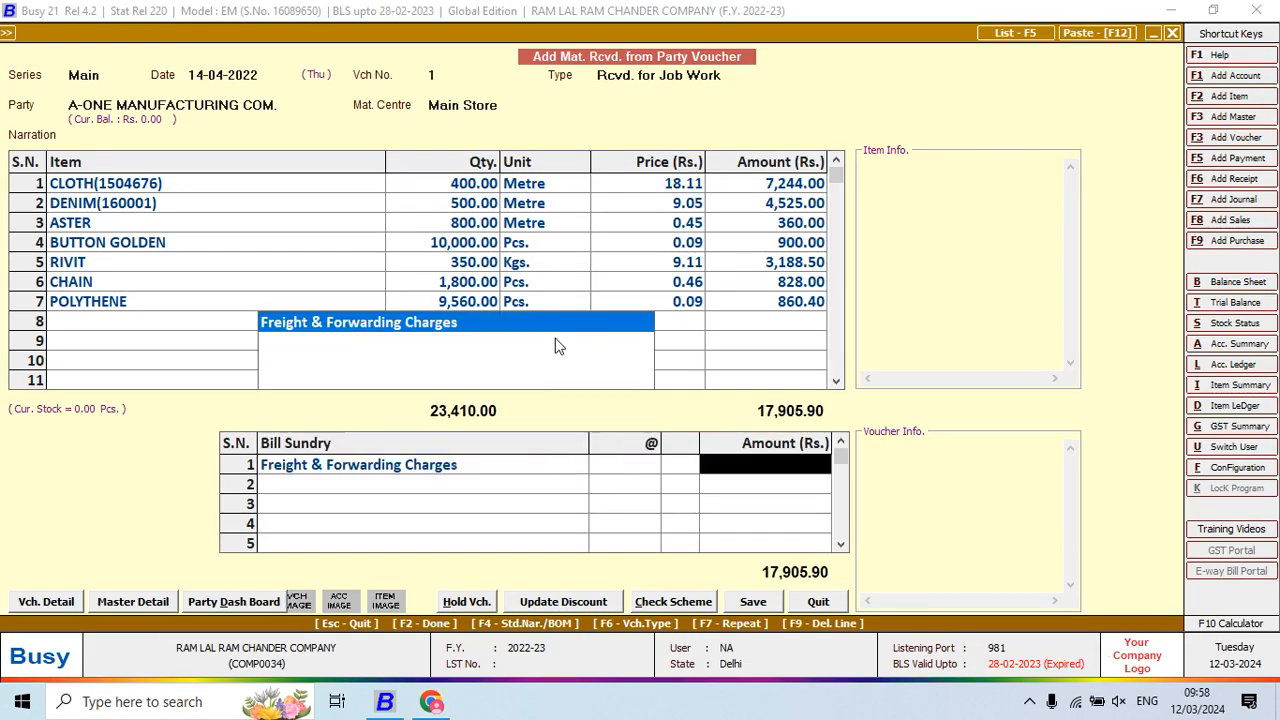
{"action": "key", "text": "alt+Tab"}
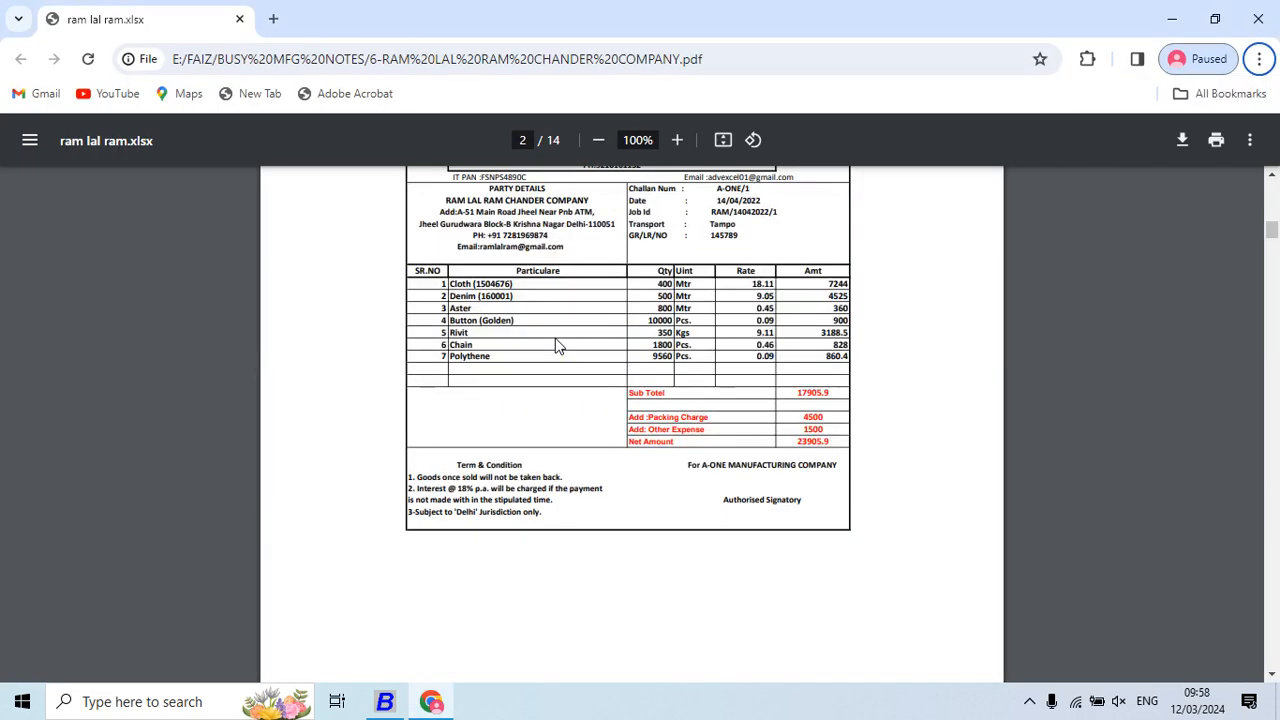
{"action": "key", "text": "alt+Tab"}
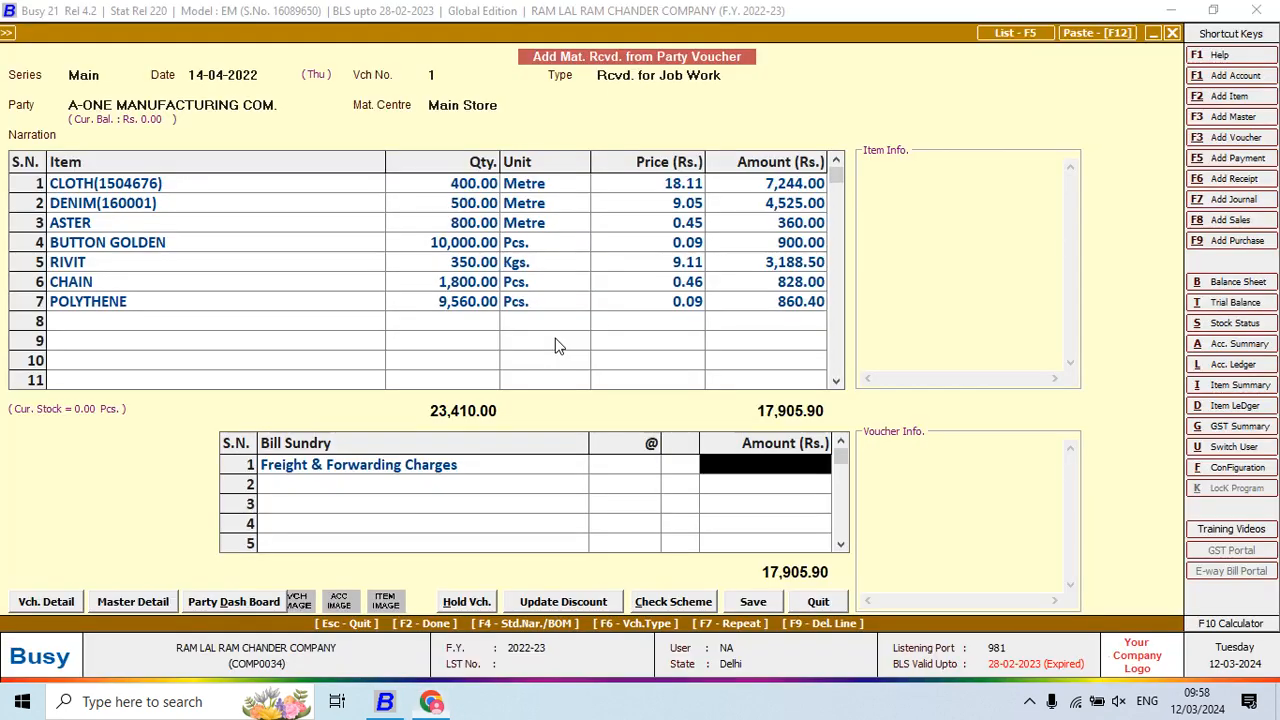
{"action": "key", "text": "alt+Tab"}
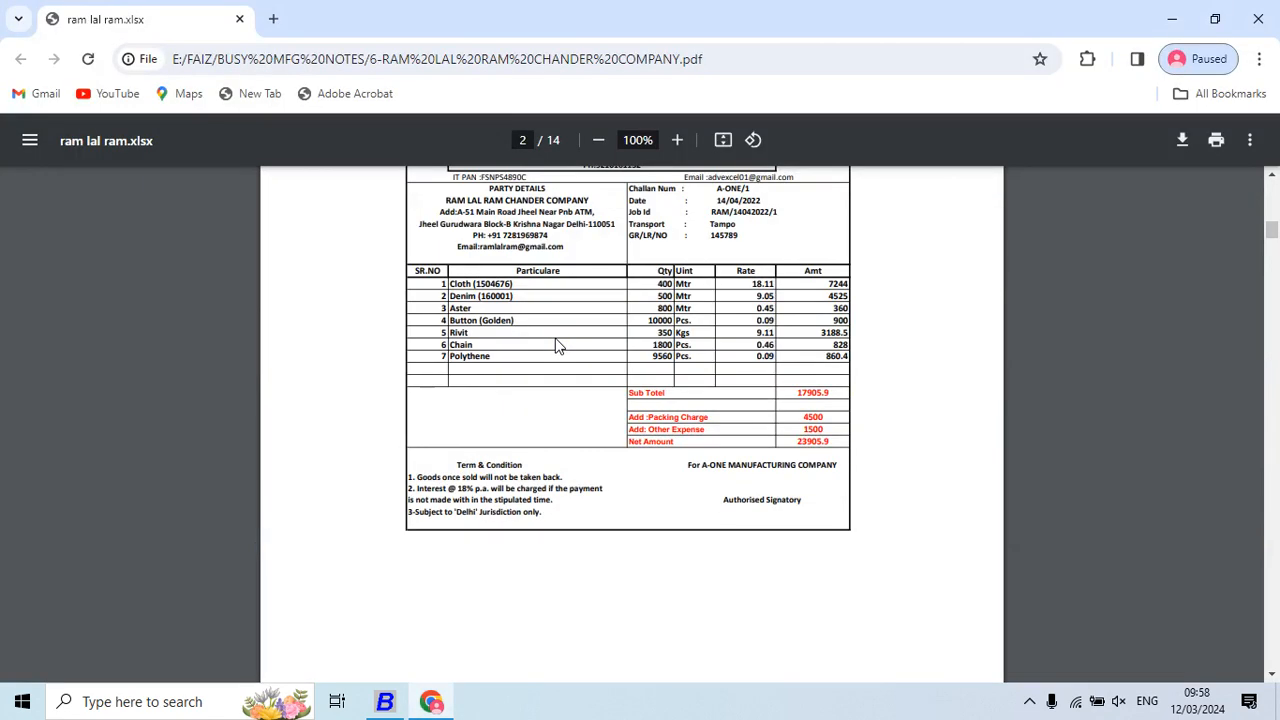
{"action": "key", "text": "alt+Tab"}
{"action": "type", "text": "6,00"}
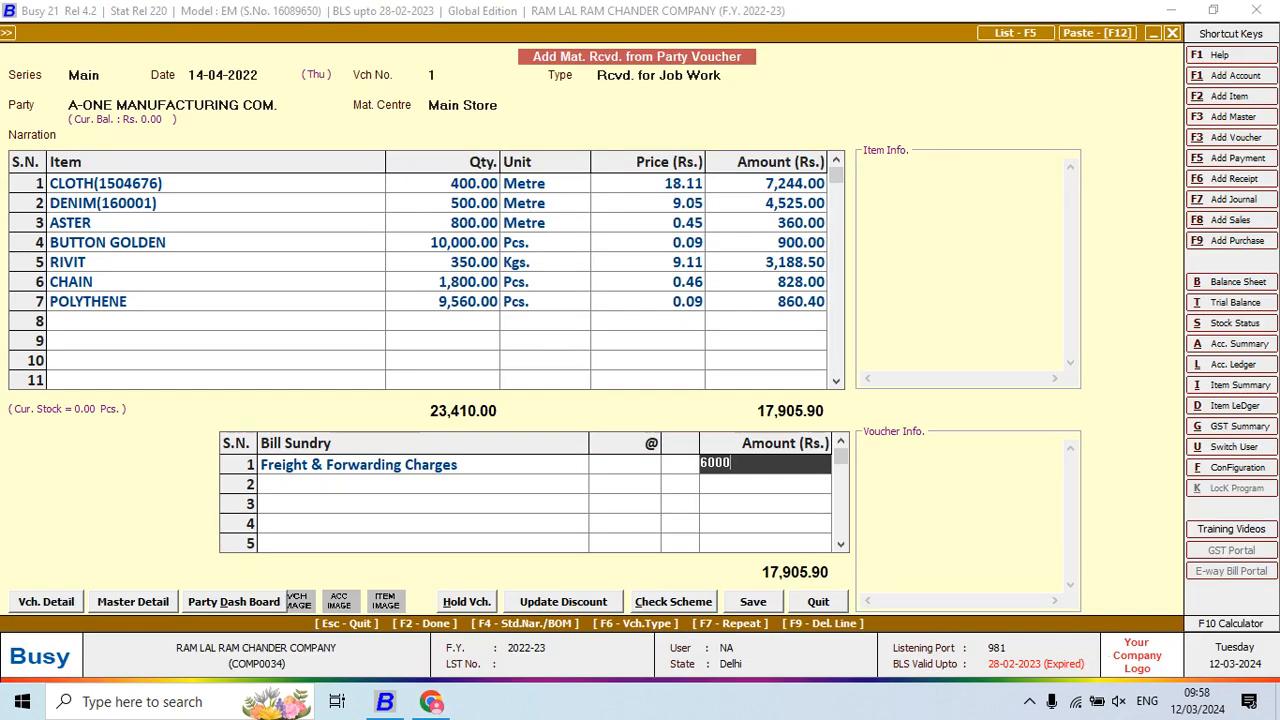
{"action": "type", "text": "0"}
{"action": "key", "text": "Return"}
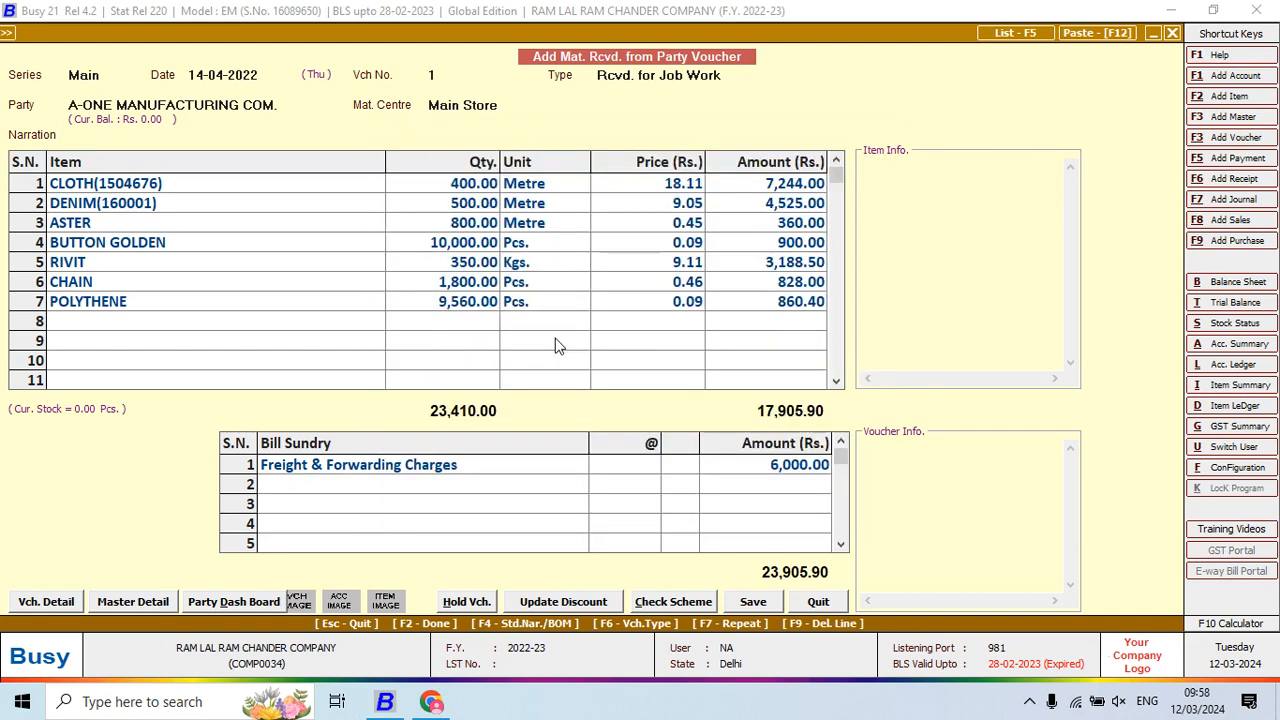
Save the A-One voucher at 23,905.90
{"action": "key", "text": "F2"}
{"action": "key", "text": "F2"}
{"action": "key", "text": "Return"}
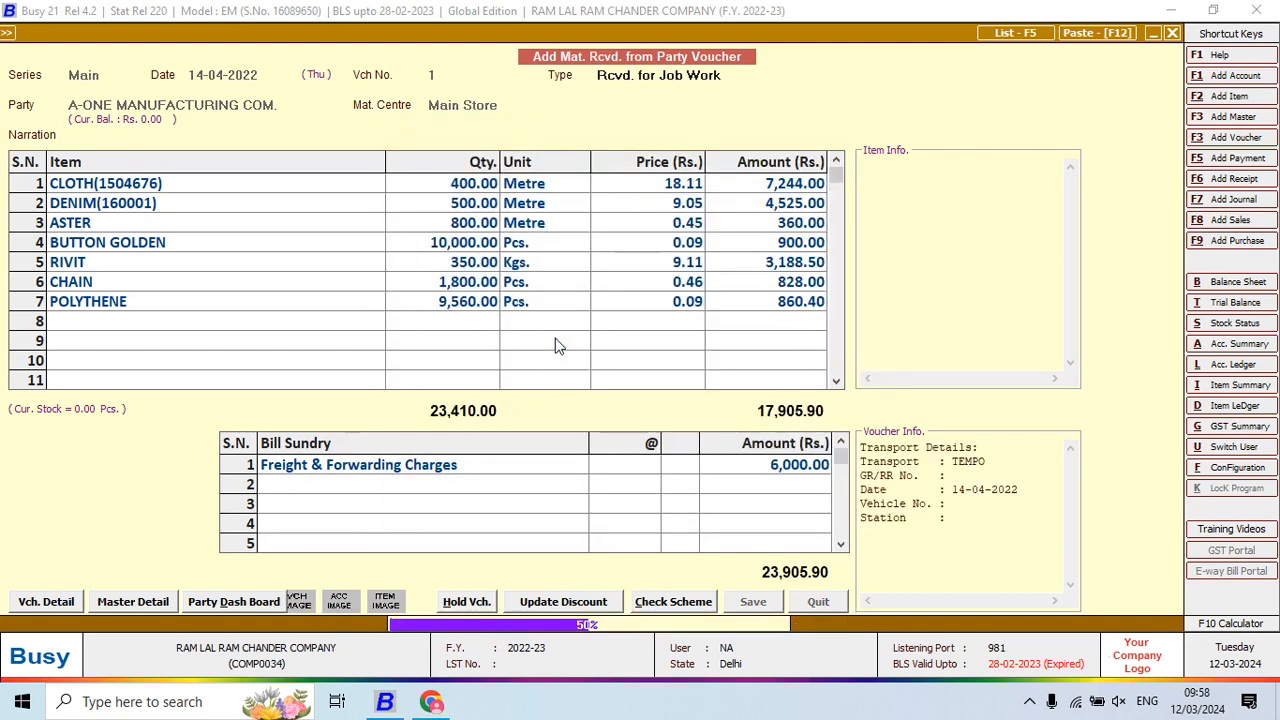
{"action": "key", "text": "alt+Tab"}
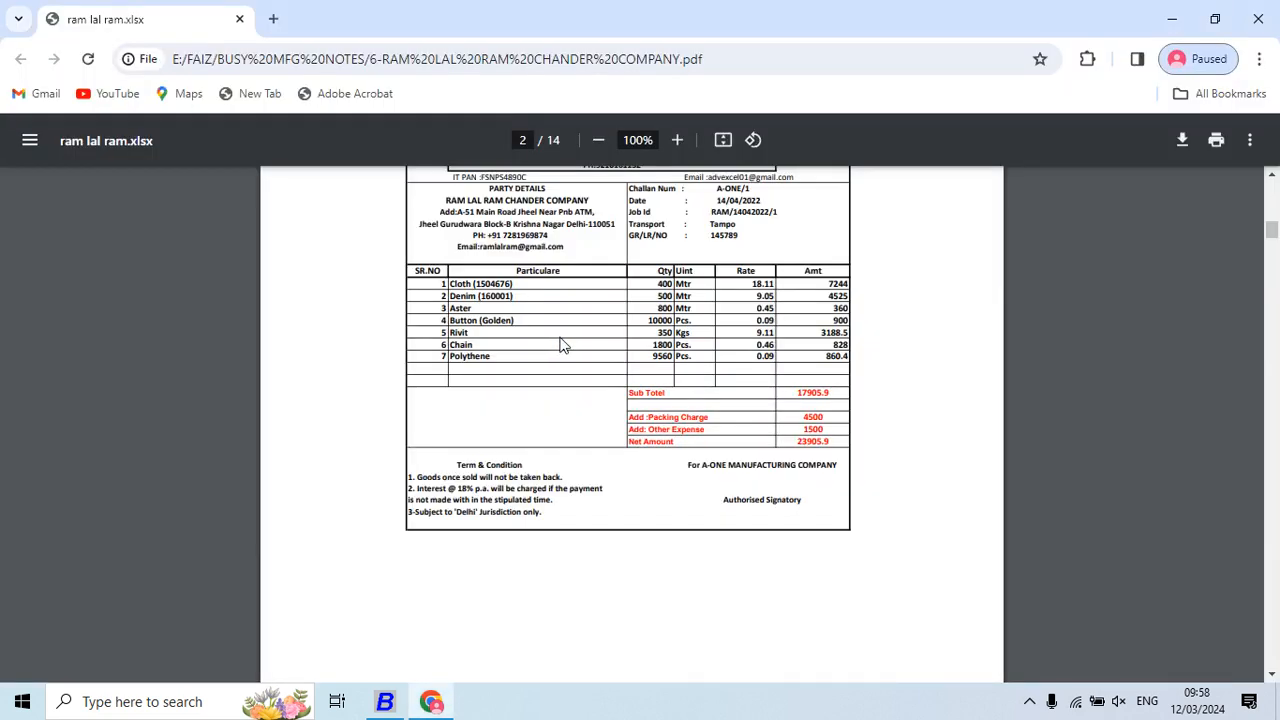
Create voucher 3 dated 16-04-2022, type Rcvd. for Job Work, party A-ONE MANUFACTURING COM
{"action": "scroll", "coordinate": [562, 345], "scroll_direction": "down", "scroll_amount": 10}
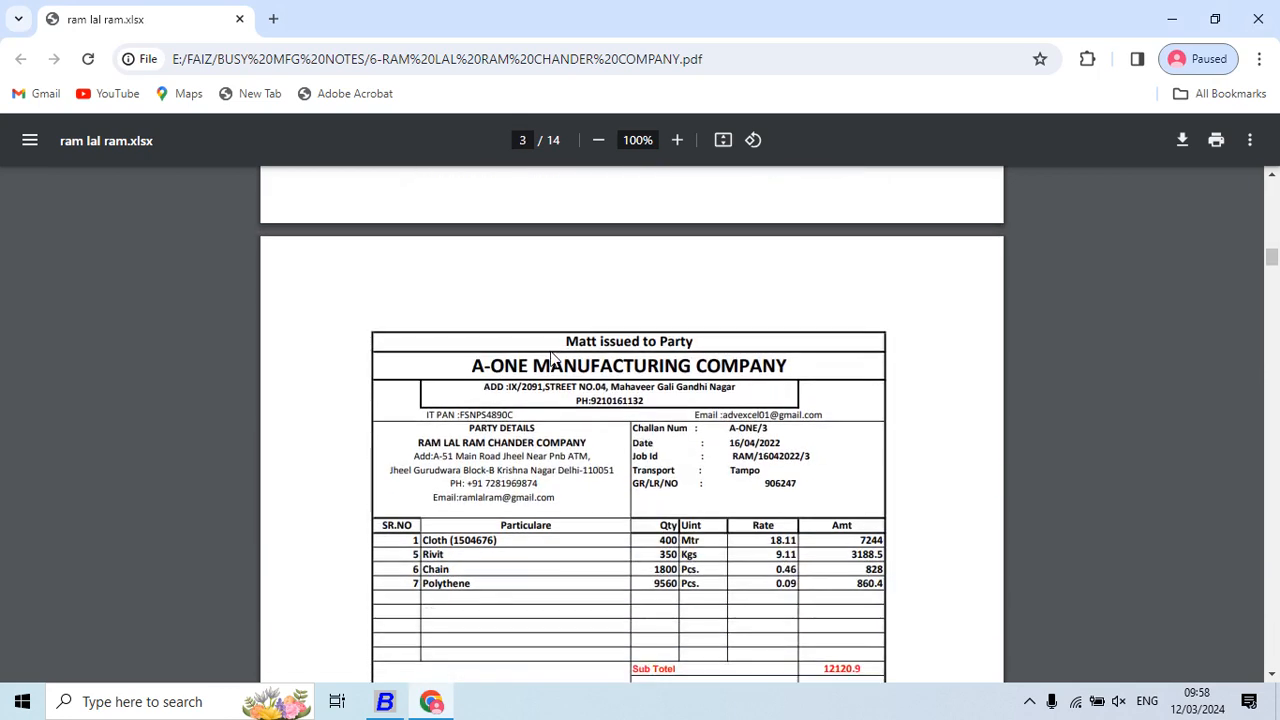
{"action": "key", "text": "alt+Tab"}
{"action": "key", "text": "Return"}
{"action": "type", "text": "16"}
{"action": "key", "text": "Return"}
{"action": "key", "text": "Return"}
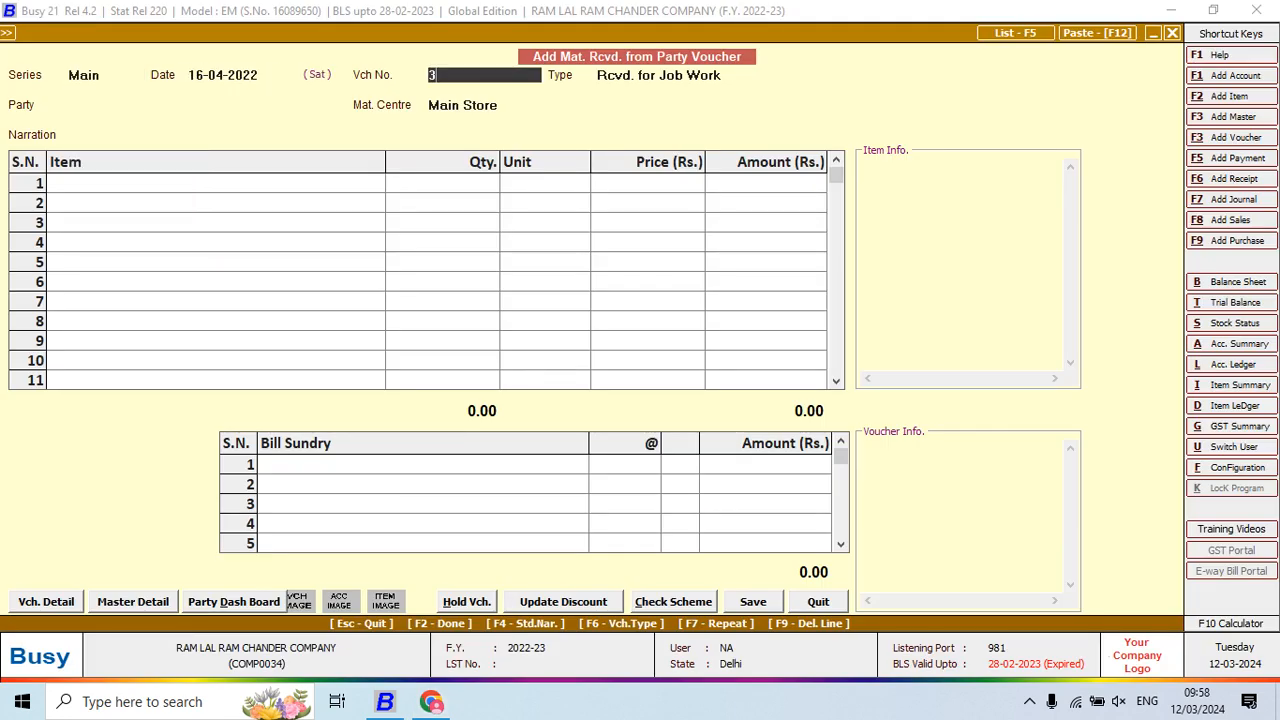
{"action": "key", "text": "Return"}
{"action": "key", "text": "alt+Tab"}
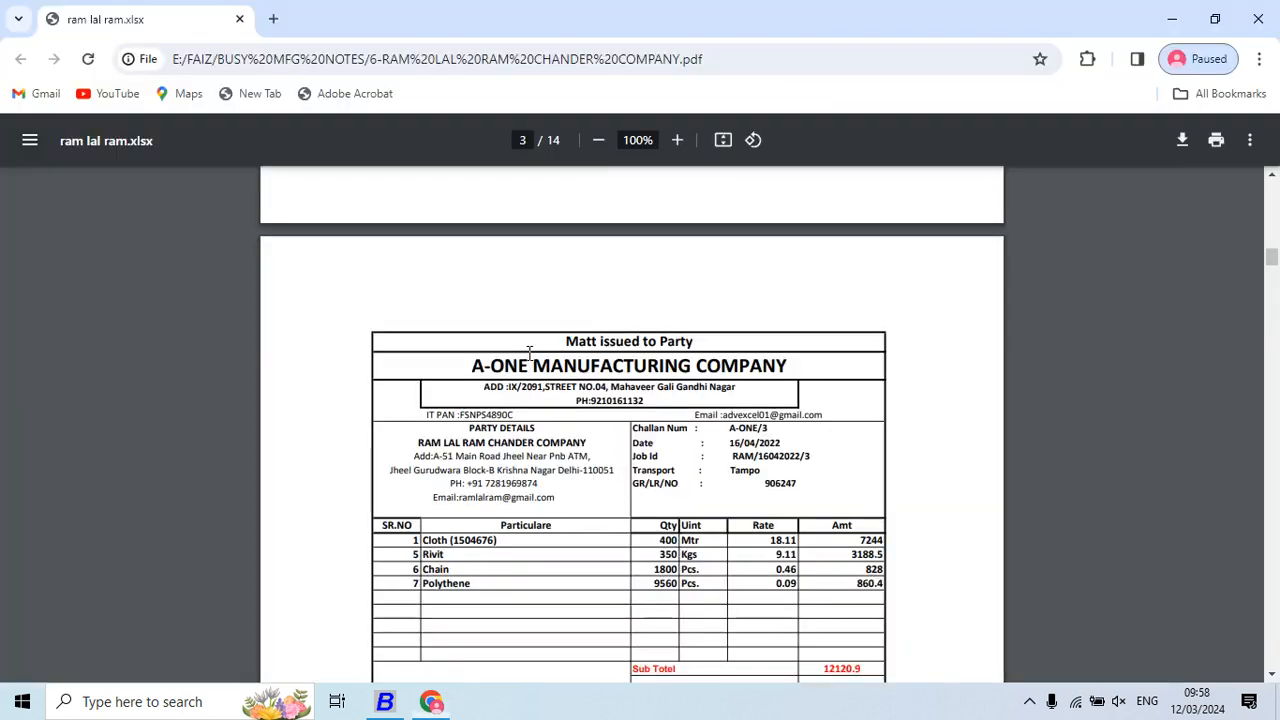
{"action": "key", "text": "alt+Tab"}
{"action": "key", "text": "alt+Tab"}
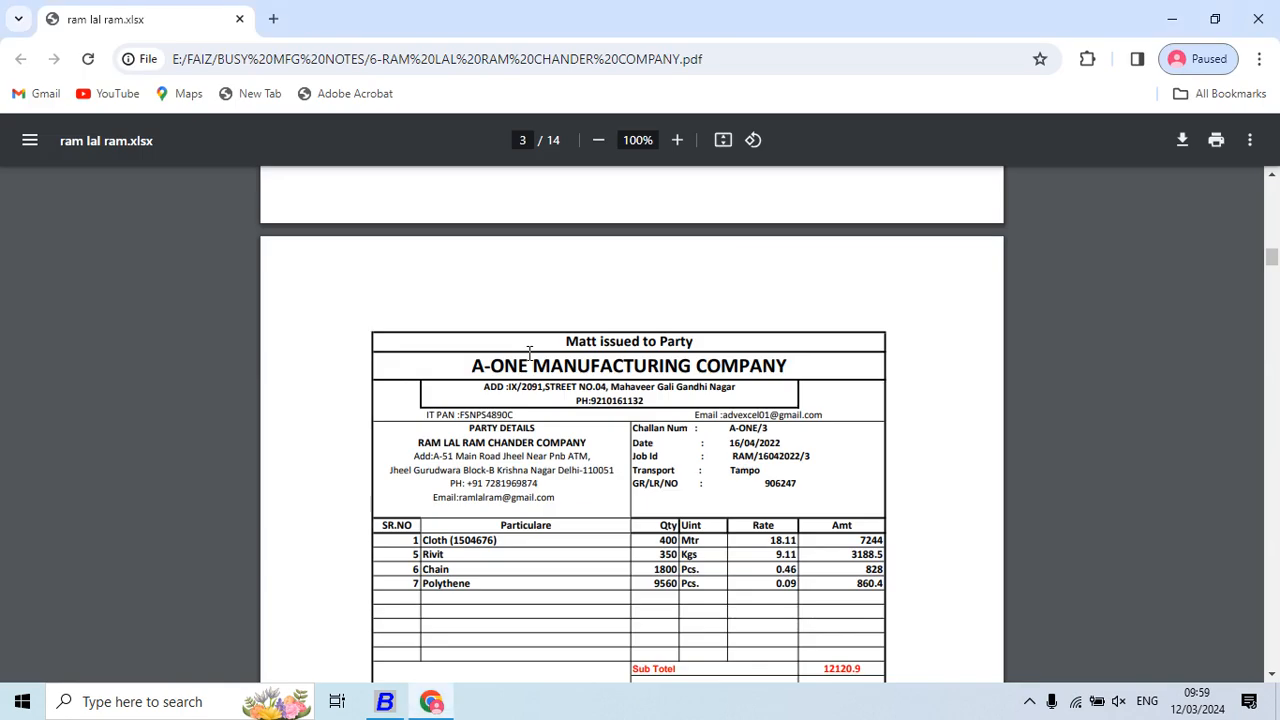
{"action": "key", "text": "alt+Tab"}
{"action": "key", "text": "Return"}
Enter CLOTH as the first item with quantity 400 at price 18.11
{"action": "key", "text": "Return"}
{"action": "key", "text": "Return"}
{"action": "key", "text": "Return"}
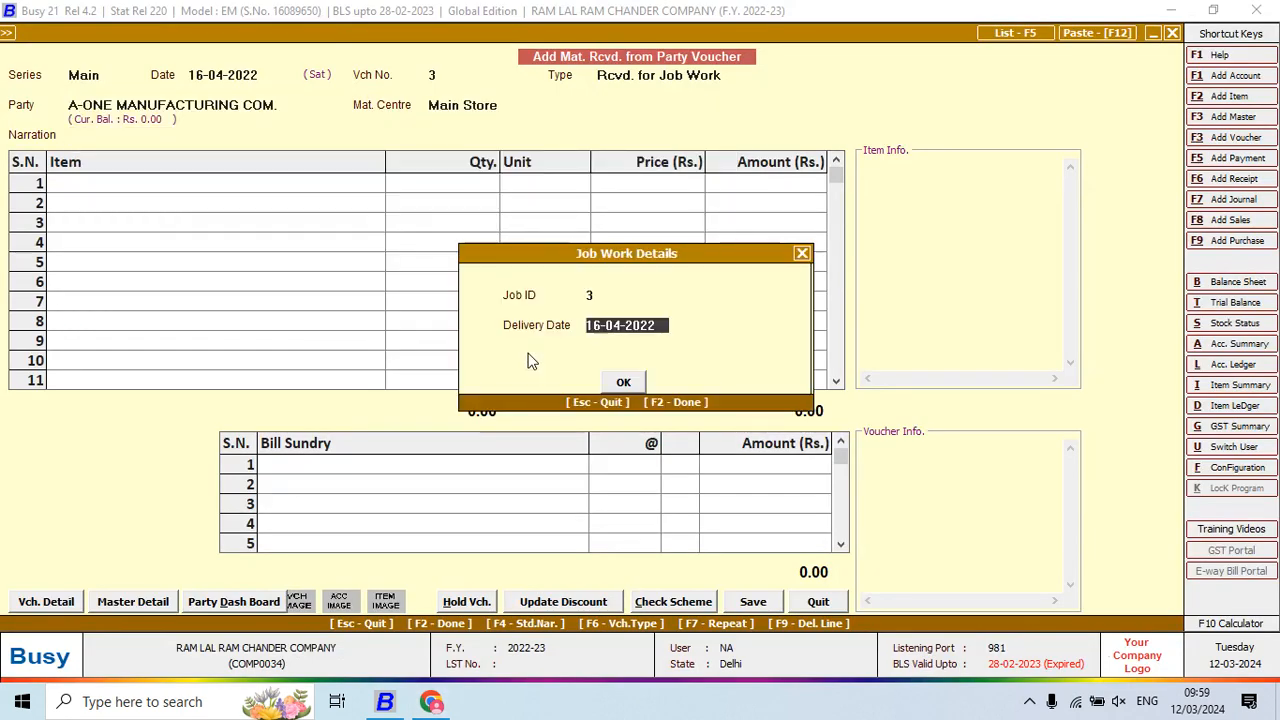
{"action": "key", "text": "Return"}
{"action": "key", "text": "Return"}
{"action": "key", "text": "alt+Tab"}
{"action": "scroll", "coordinate": [530, 352], "scroll_direction": "down", "scroll_amount": 1}
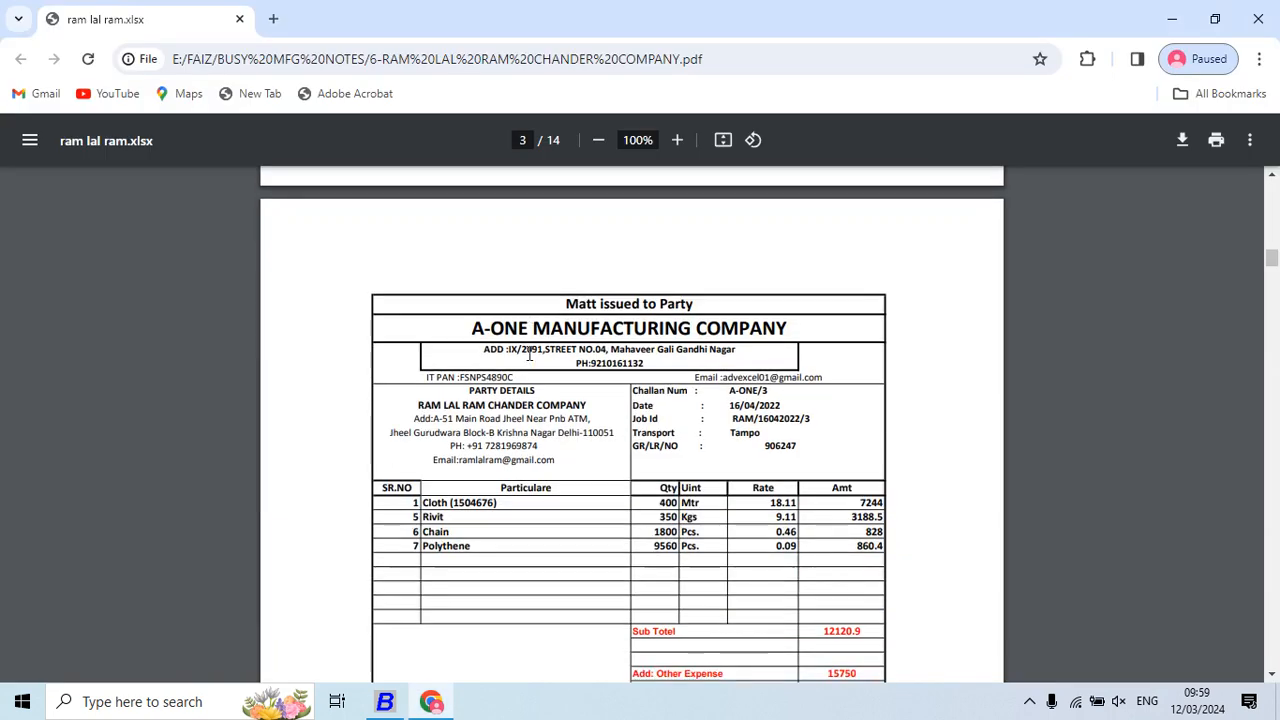
{"action": "key", "text": "alt+Tab"}
{"action": "type", "text": "CLO"}
{"action": "key", "text": "Return"}
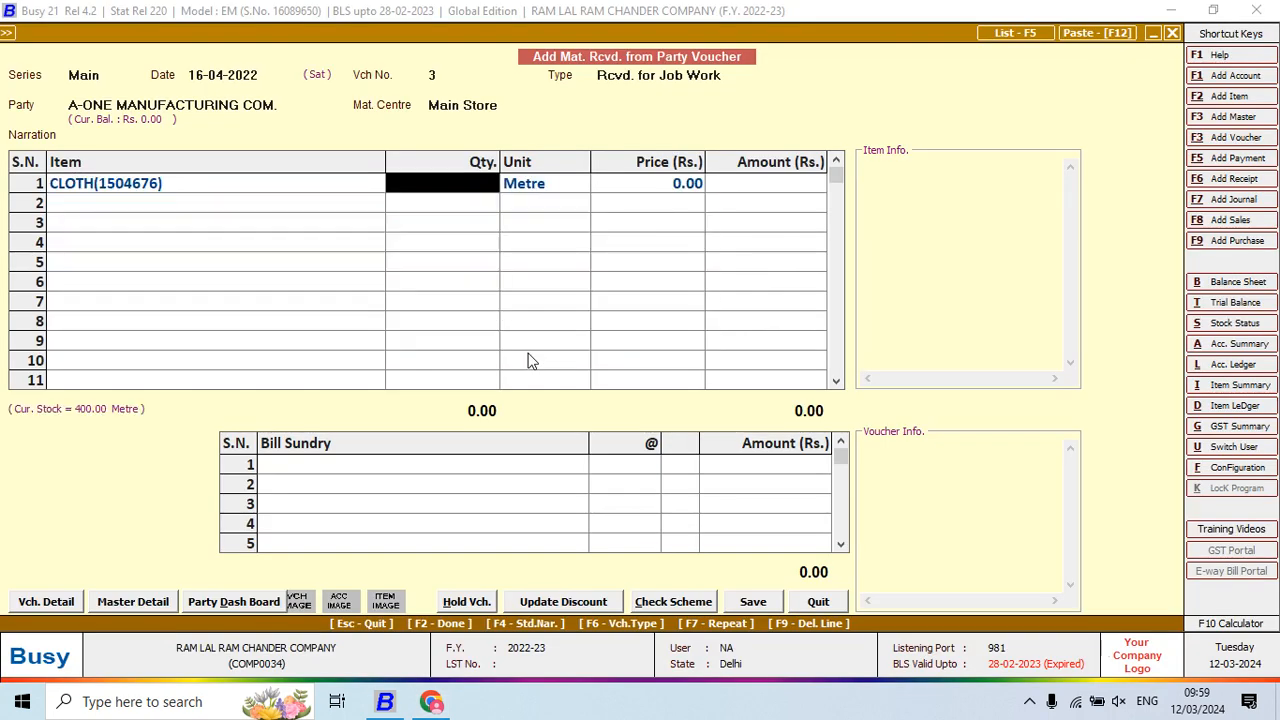
{"action": "key", "text": "alt+Tab"}
{"action": "key", "text": "alt+Tab"}
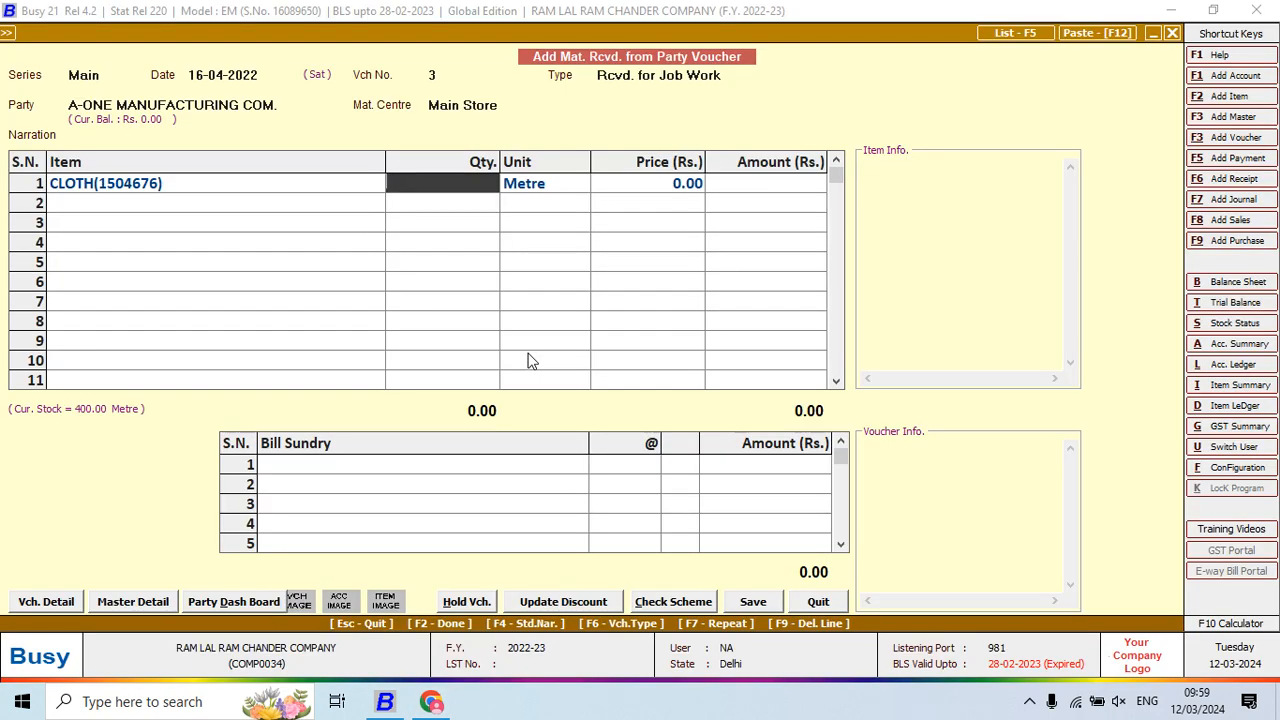
{"action": "type", "text": "400"}
{"action": "key", "text": "Return"}
{"action": "type", "text": "18.11"}
{"action": "key", "text": "Return"}
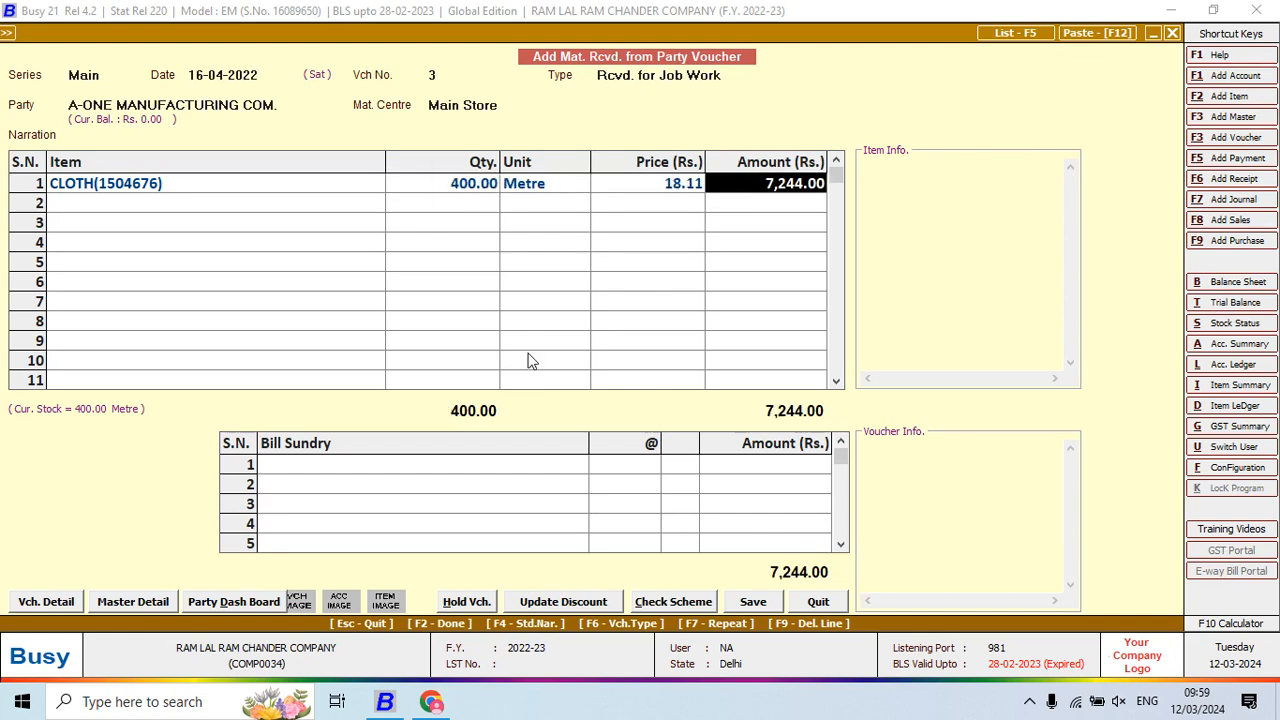
{"action": "key", "text": "Return"}
Add RIVIT on row 2 with quantity 350 at price 9.11
{"action": "key", "text": "alt+Tab"}
{"action": "key", "text": "alt+Tab"}
{"action": "type", "text": "RI"}
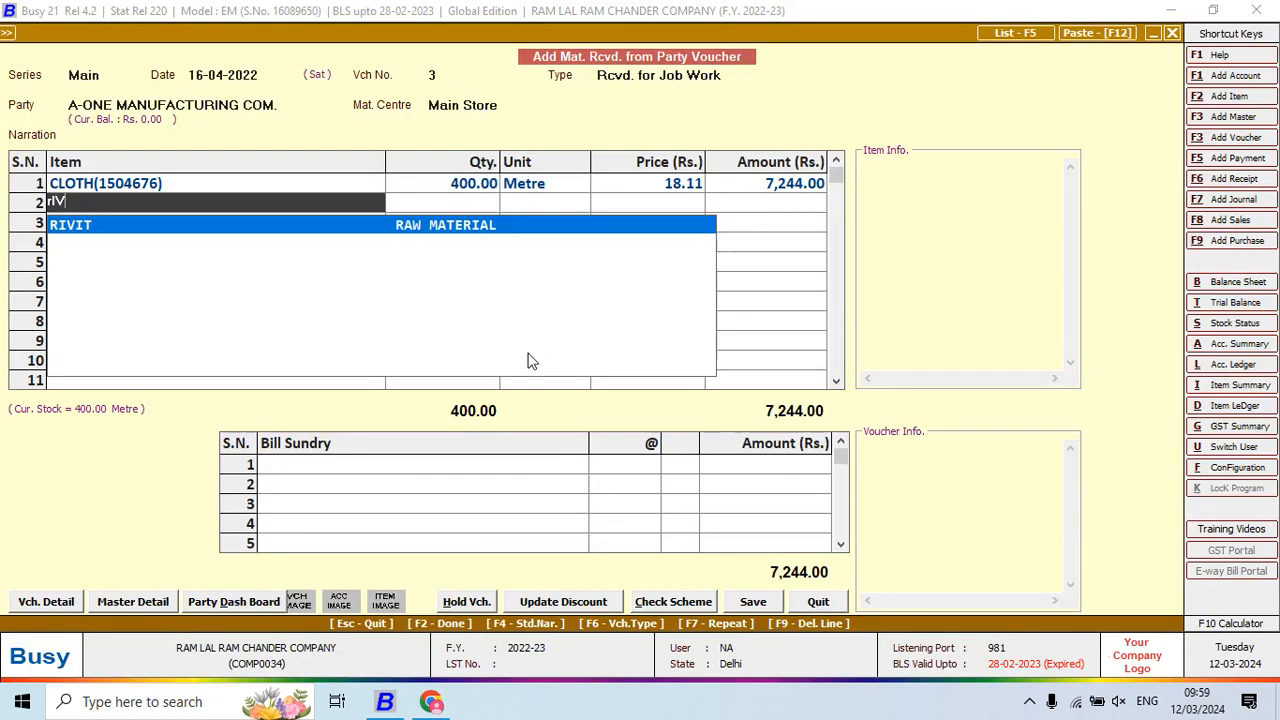
{"action": "key", "text": "Return"}
{"action": "key", "text": "alt+Tab"}
Add CHAIN on row 3 with quantity 1,800
{"action": "key", "text": "alt+Tab"}
{"action": "type", "text": "350"}
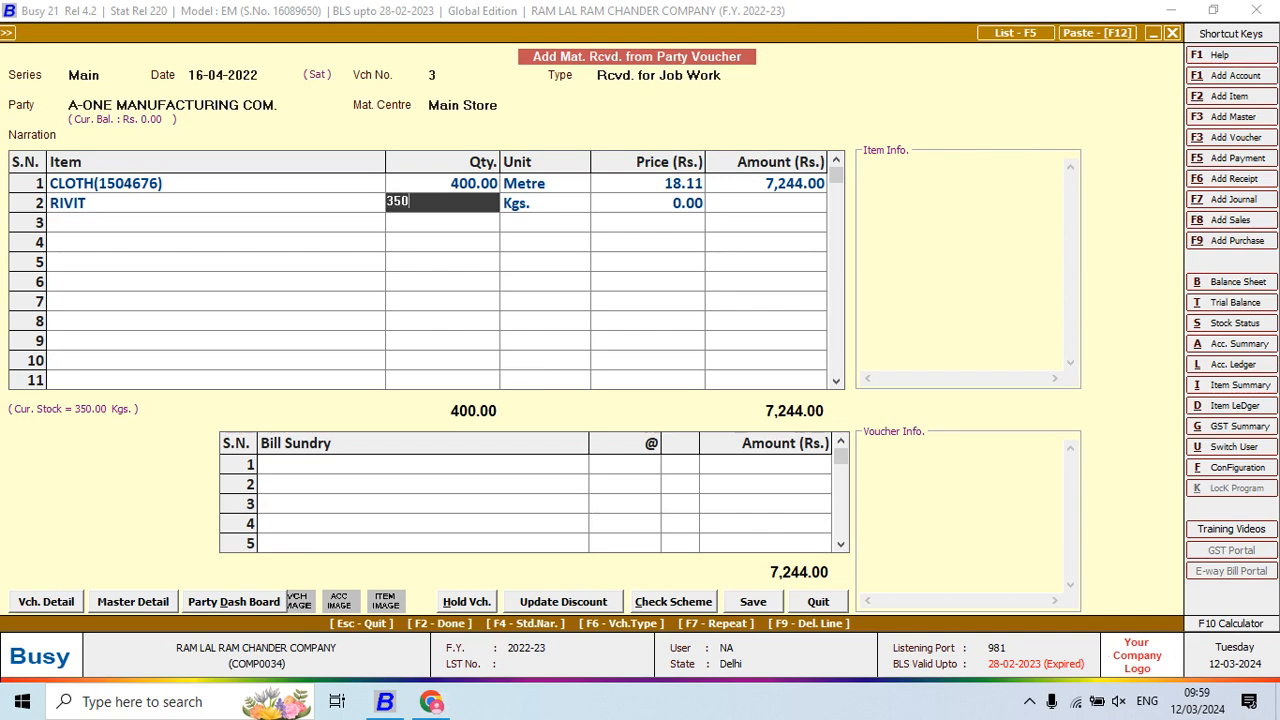
{"action": "key", "text": "Return"}
{"action": "type", "text": "9.11"}
{"action": "key", "text": "Return"}
{"action": "key", "text": "Return"}
{"action": "key", "text": "alt+Tab"}
{"action": "key", "text": "alt+Tab"}
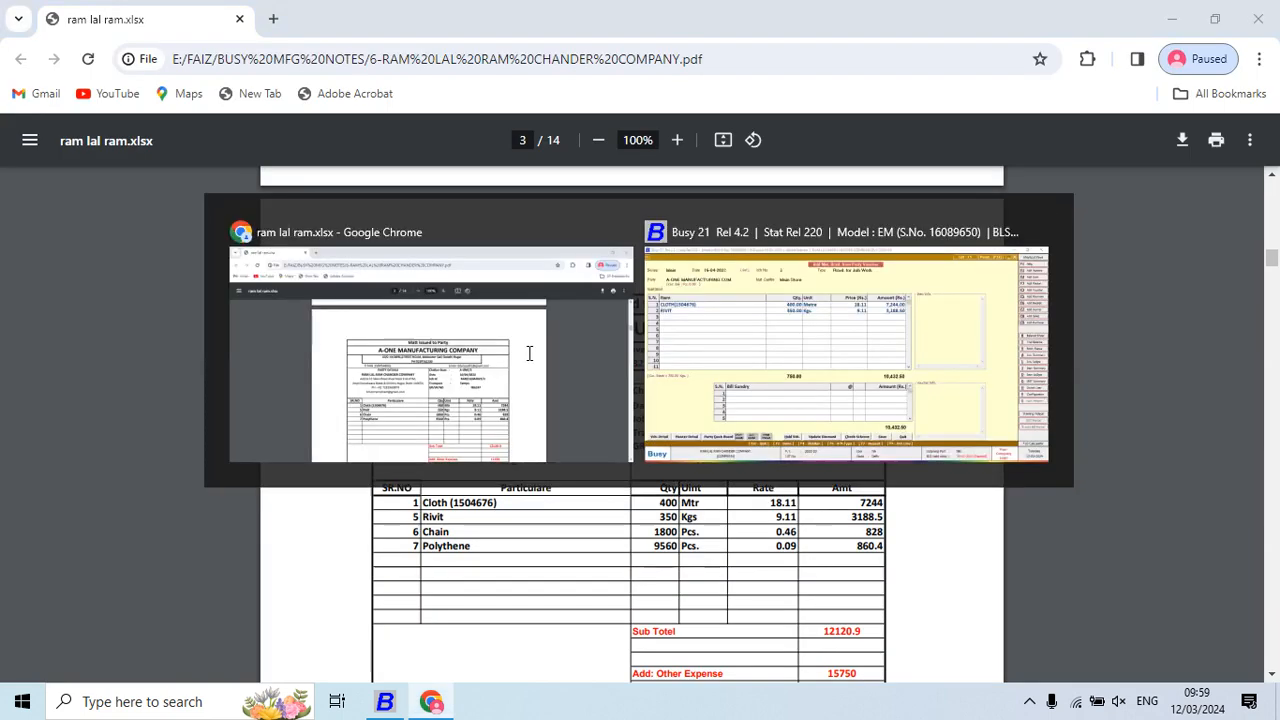
{"action": "type", "text": "cHA"}
{"action": "key", "text": "Return"}
{"action": "key", "text": "alt+Tab"}
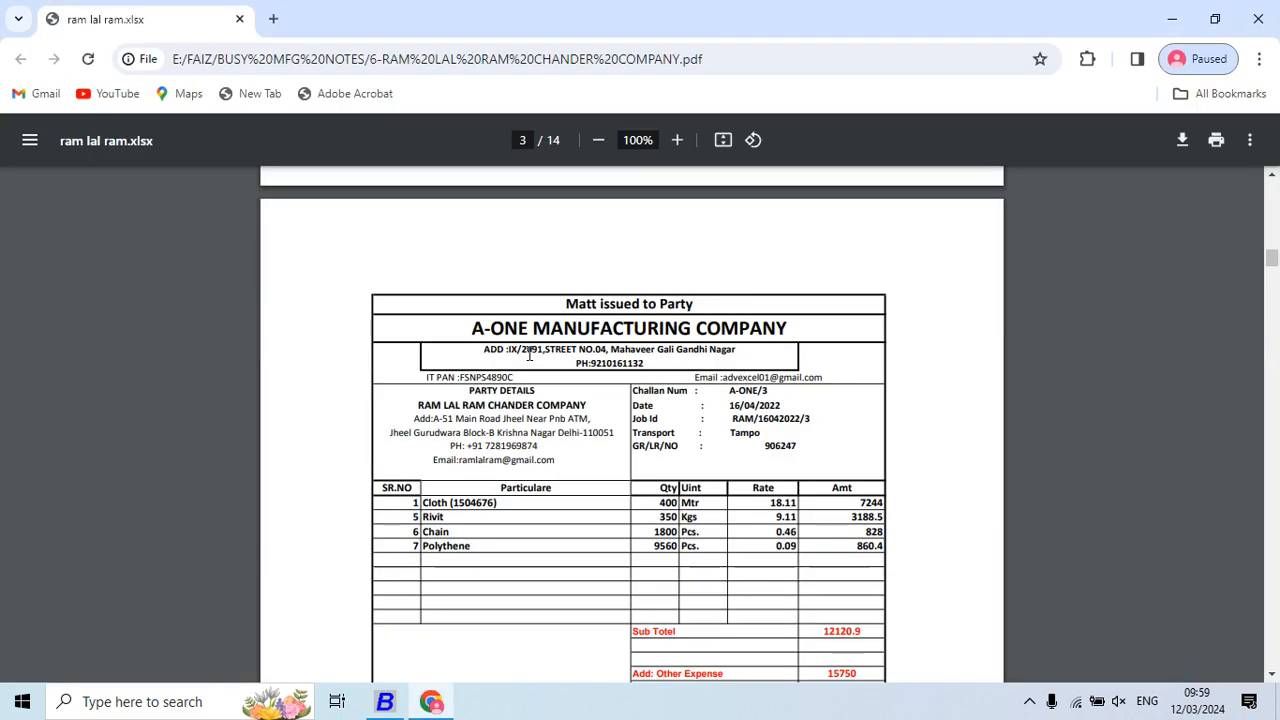
{"action": "key", "text": "alt+Tab"}
{"action": "type", "text": "1800"}
{"action": "key", "text": "Return"}
Add POLYTHENE on row 4 with quantity 9,560 and compare entries with the challan
{"action": "key", "text": "Return"}
{"action": "key", "text": "Return"}
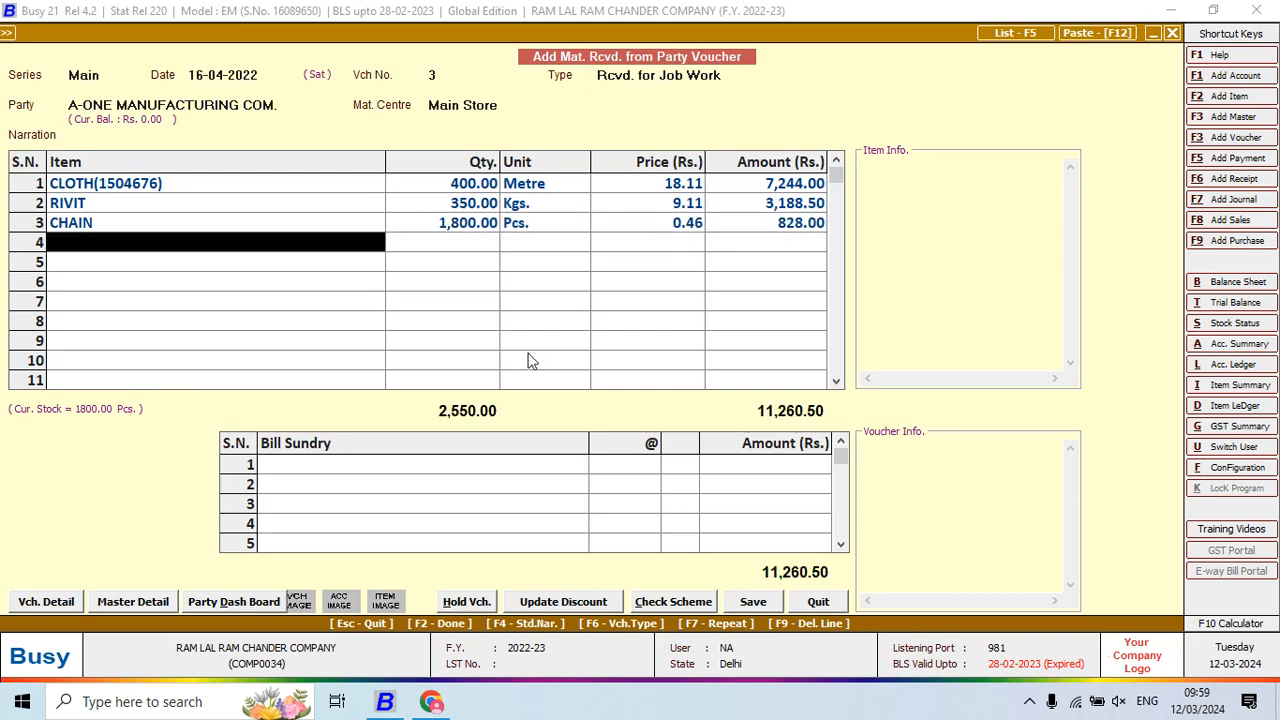
{"action": "key", "text": "alt+Tab"}
{"action": "key", "text": "alt+Tab"}
{"action": "type", "text": "pOL"}
{"action": "key", "text": "Return"}
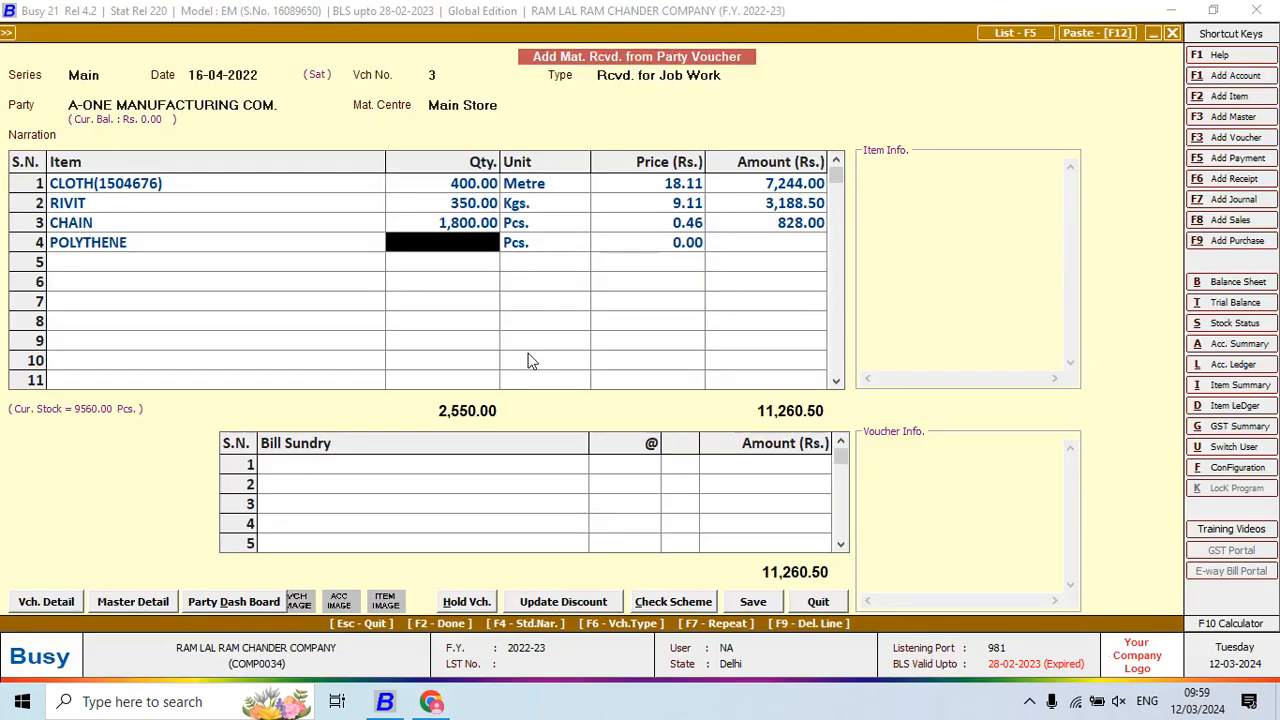
{"action": "key", "text": "alt+Tab"}
{"action": "key", "text": "alt+Tab"}
{"action": "type", "text": "9560"}
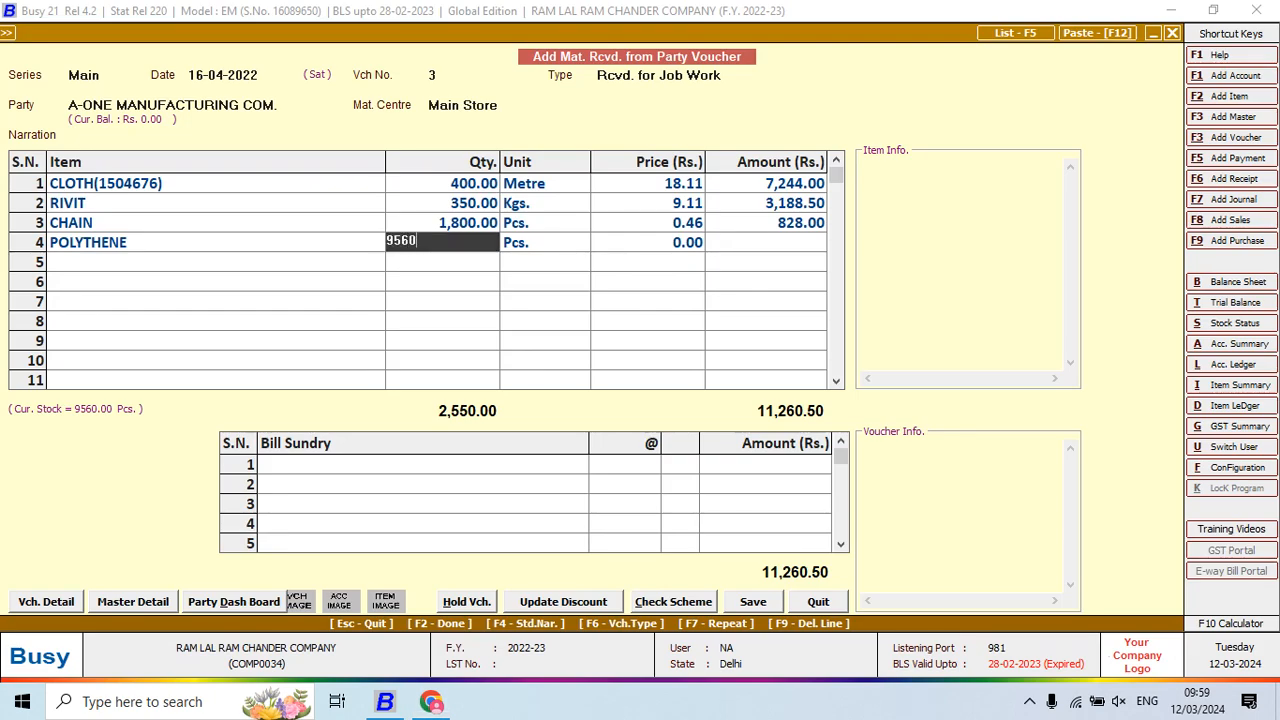
{"action": "key", "text": "Return"}
{"action": "key", "text": "Return"}
{"action": "key", "text": "Return"}
{"action": "key", "text": "Return"}
{"action": "key", "text": "alt+Tab"}
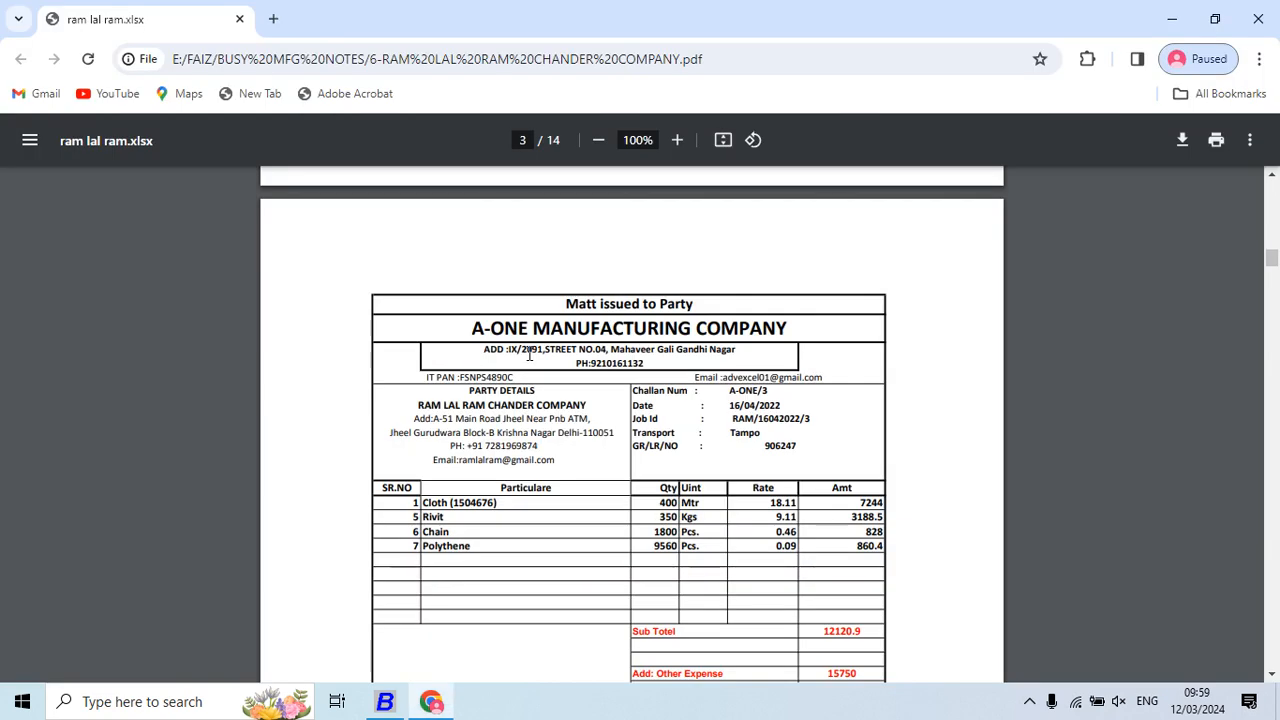
{"action": "key", "text": "alt+Tab"}
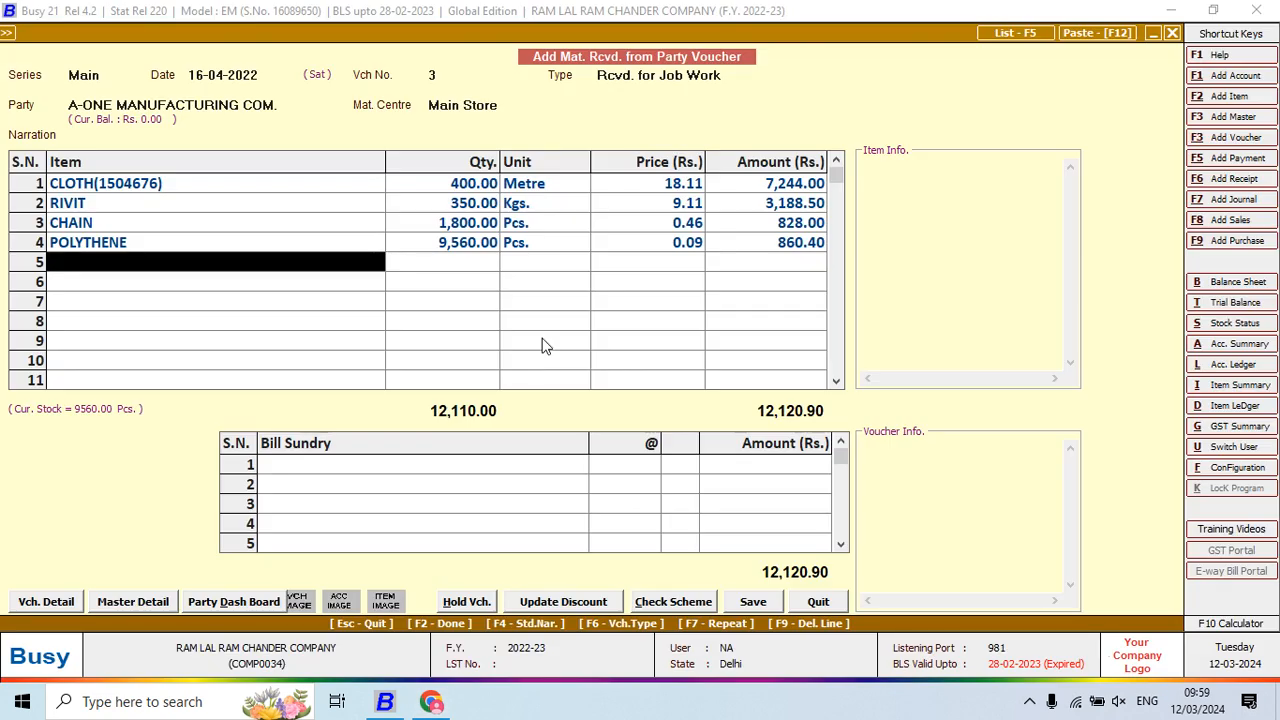
Skip bill sundries and transport details and save the voucher at 12,120.90
{"action": "key", "text": "Return"}
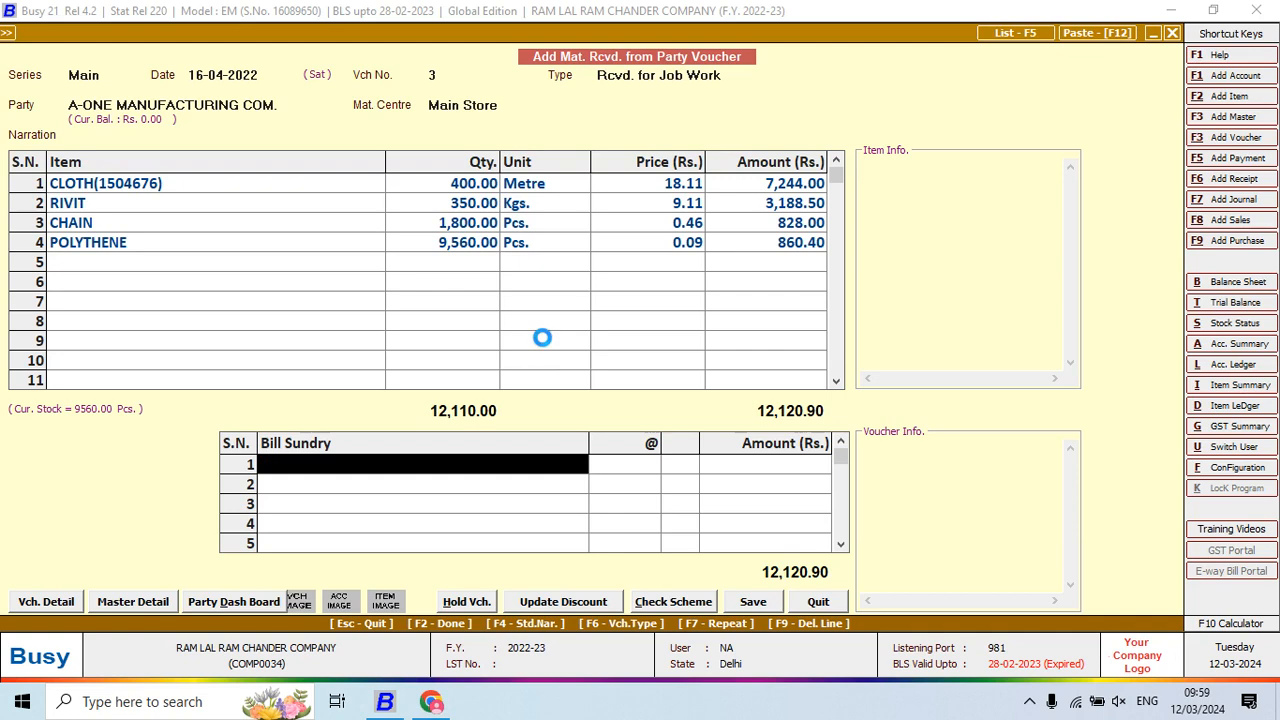
{"action": "key", "text": "F2"}
{"action": "key", "text": "F2"}
{"action": "key", "text": "F2"}
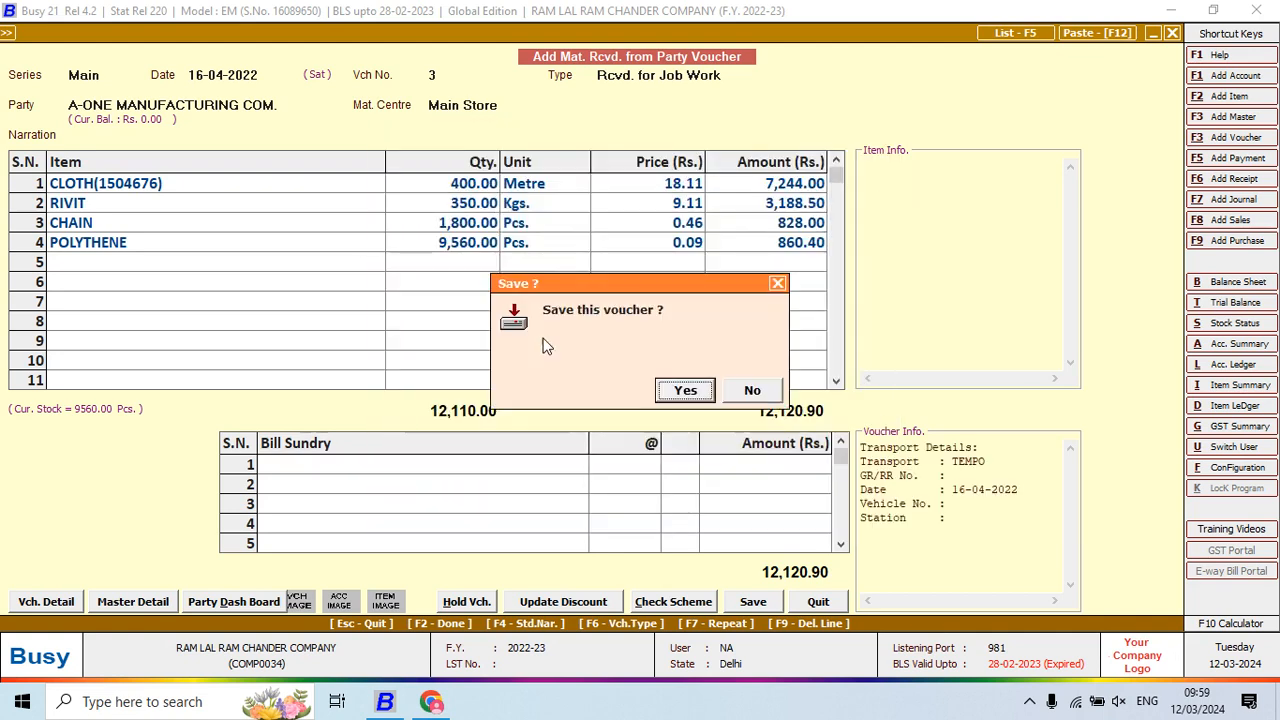
{"action": "key", "text": "Return"}
{"action": "key", "text": "alt+Tab"}
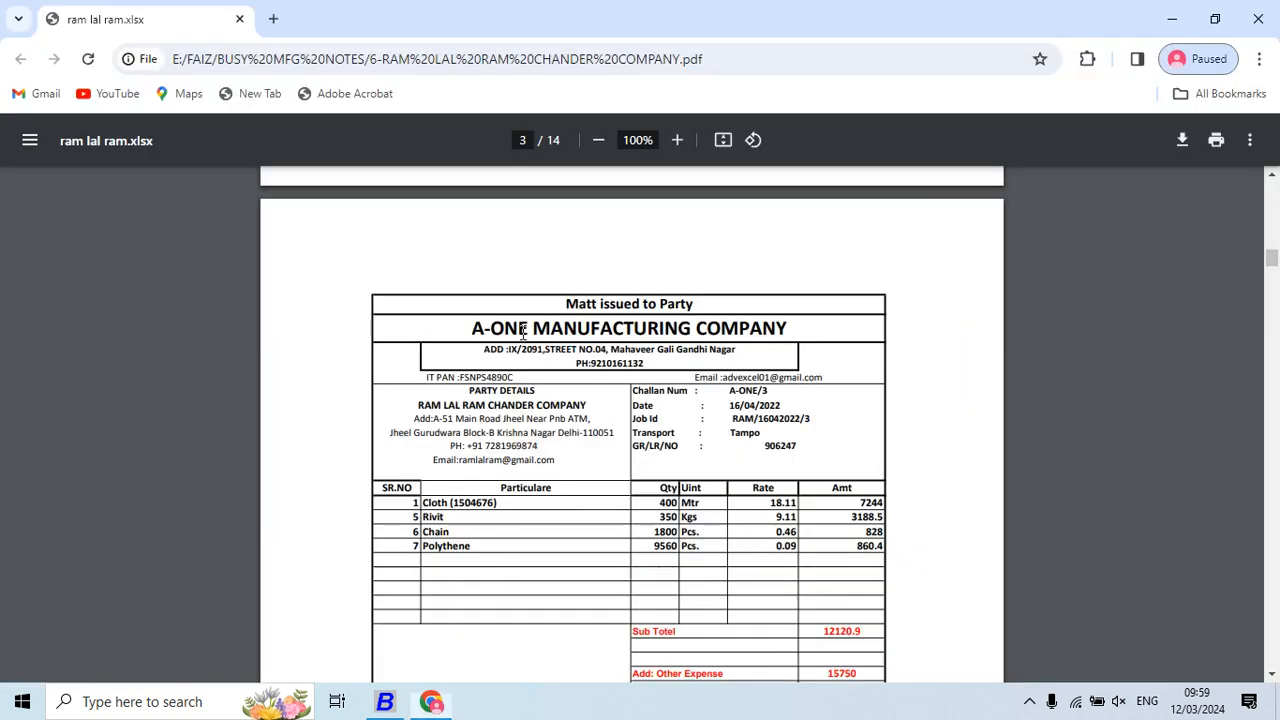
Show the Faizaan Manufacturing challan on PDF page 4, then move to the new voucher's date
{"action": "scroll", "coordinate": [517, 350], "scroll_direction": "down", "scroll_amount": 10}
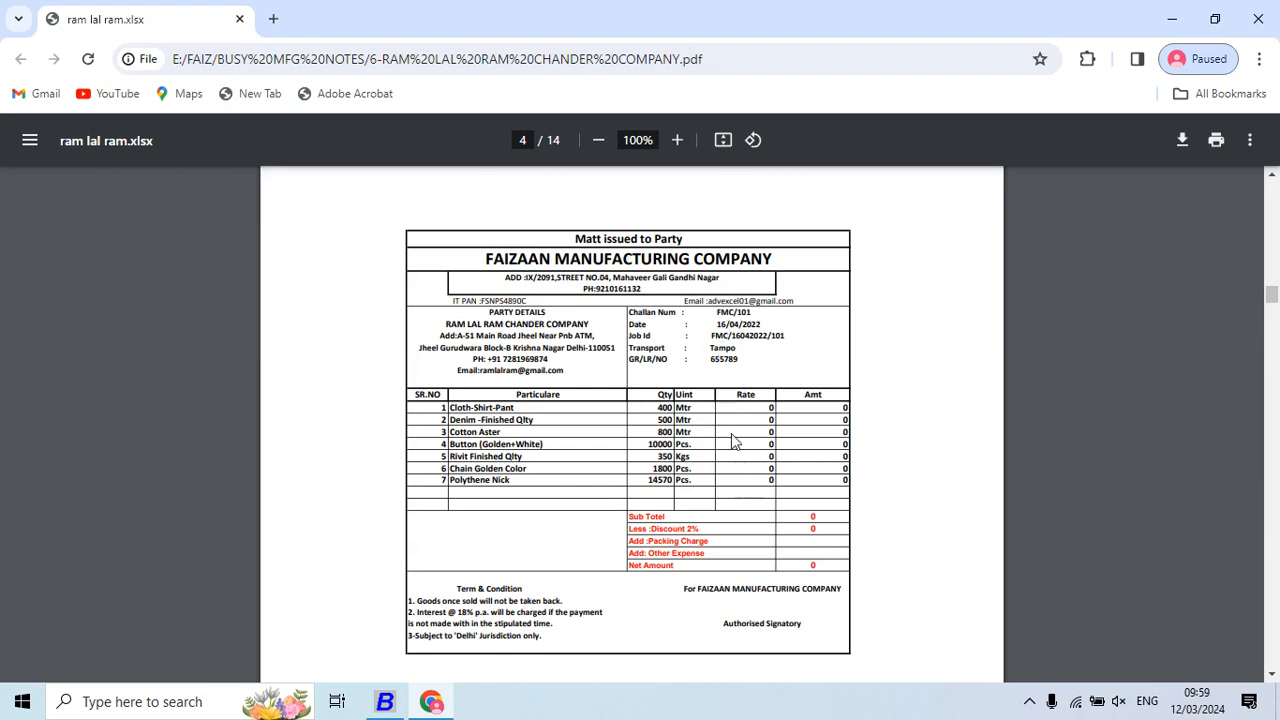
{"action": "key", "text": "alt+Tab"}
{"action": "key", "text": "Return"}
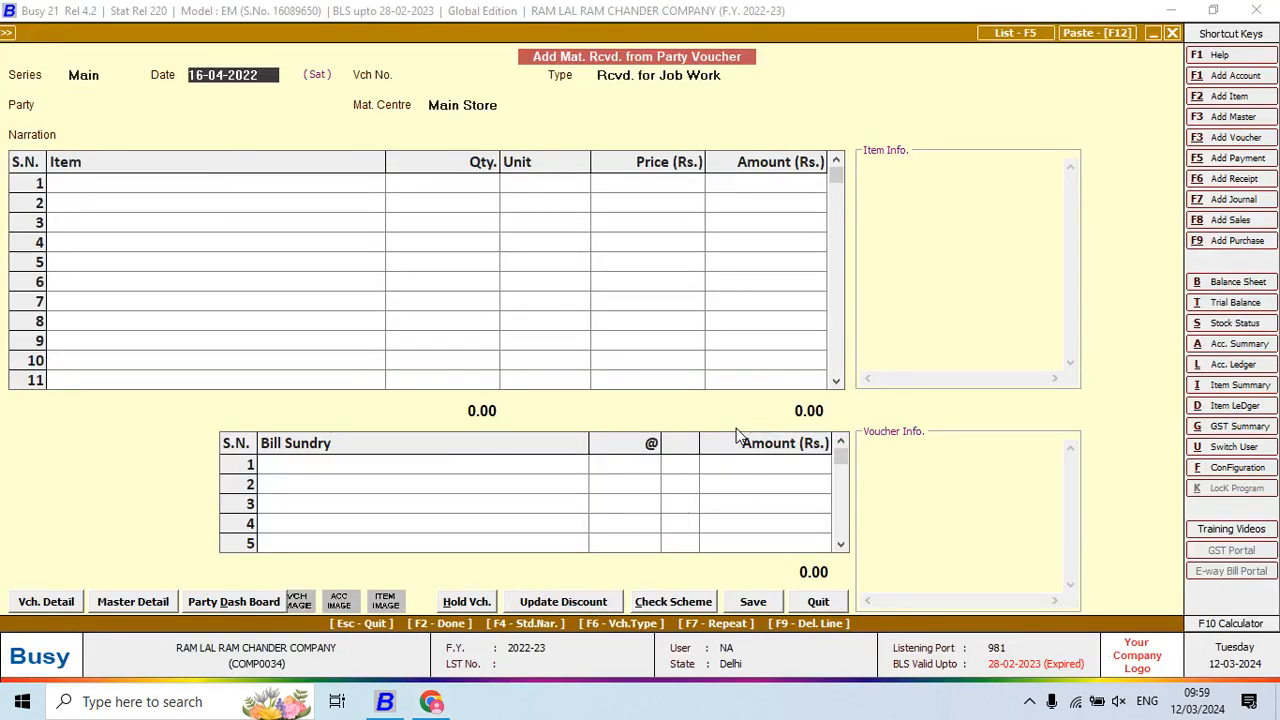
Accept the date and set the voucher number to 101
{"action": "key", "text": "alt+Tab"}
{"action": "key", "text": "alt+Tab"}
{"action": "key", "text": "Return"}
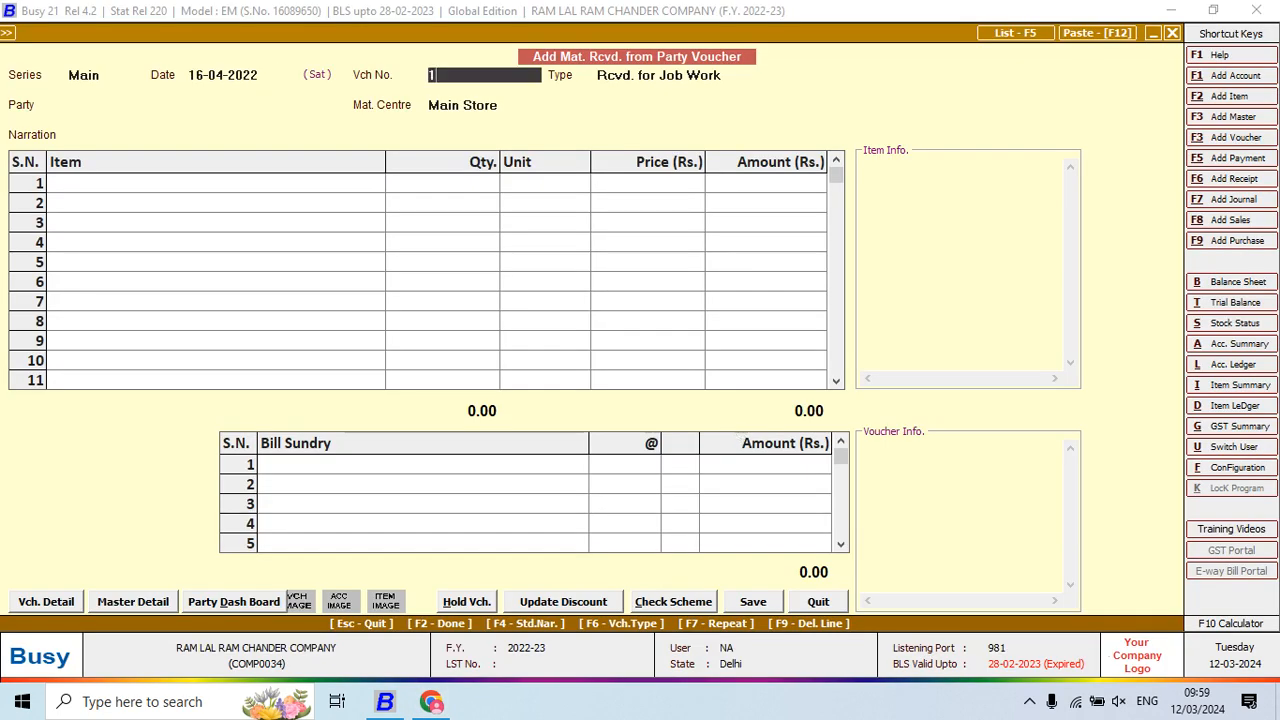
{"action": "type", "text": "101"}
{"action": "key", "text": "Return"}
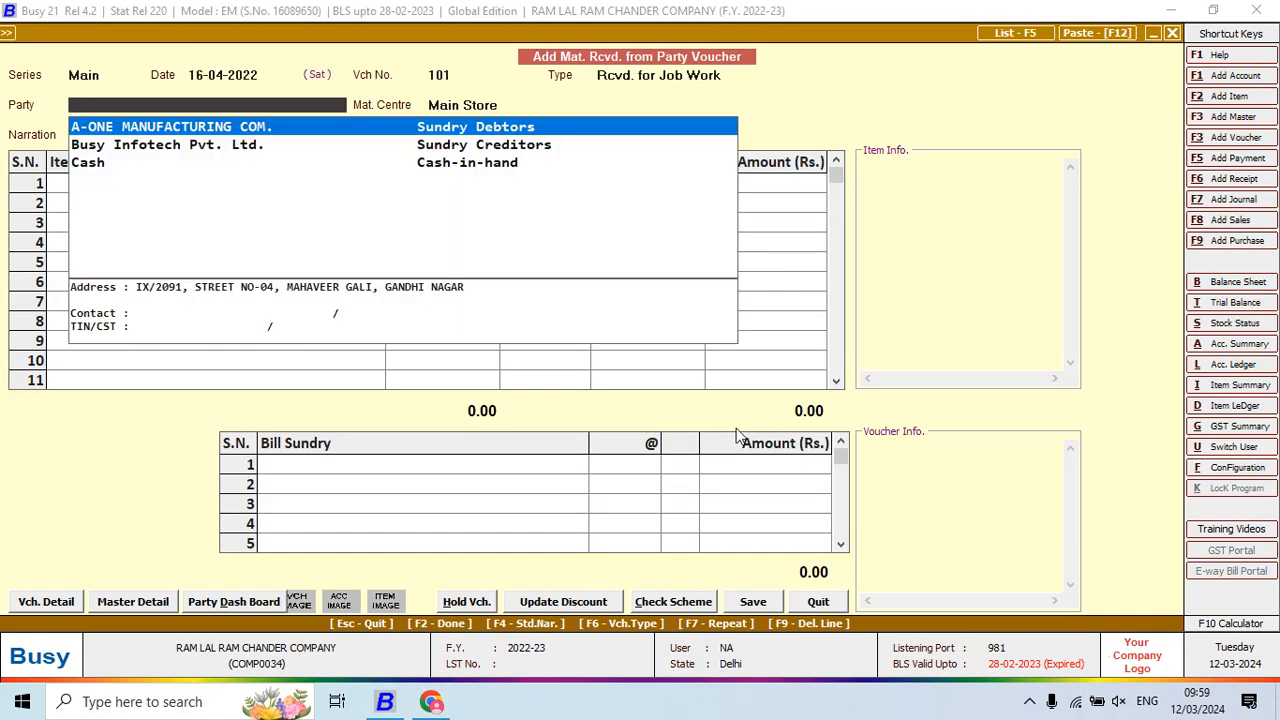
Create party account FAIZAAN MANUFACTURING COMPANY, copied from the challan, under Sundry Debtors and save it
{"action": "type", "text": "FA"}
{"action": "key", "text": "F3"}
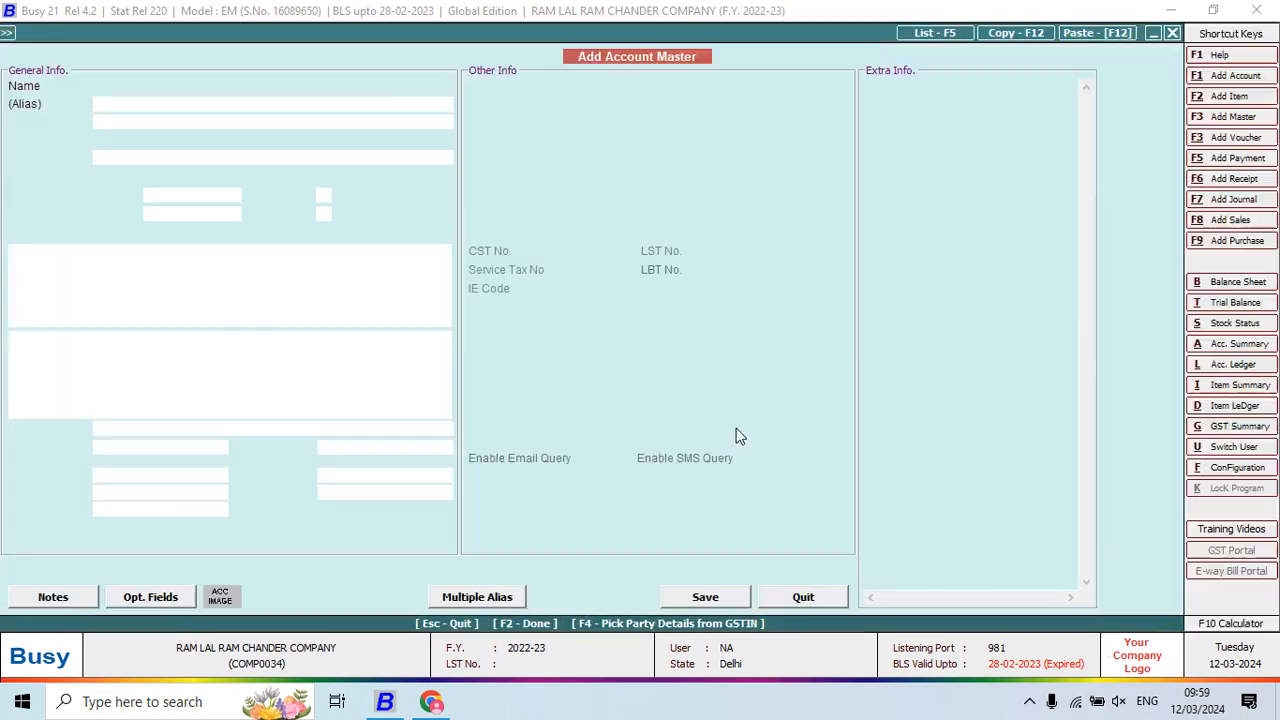
{"action": "key", "text": "alt+Tab"}
{"action": "left_click_drag", "start_coordinate": [487, 259], "coordinate": [778, 258]}
{"action": "key", "text": "ctrl+c"}
{"action": "key", "text": "alt+Tab"}
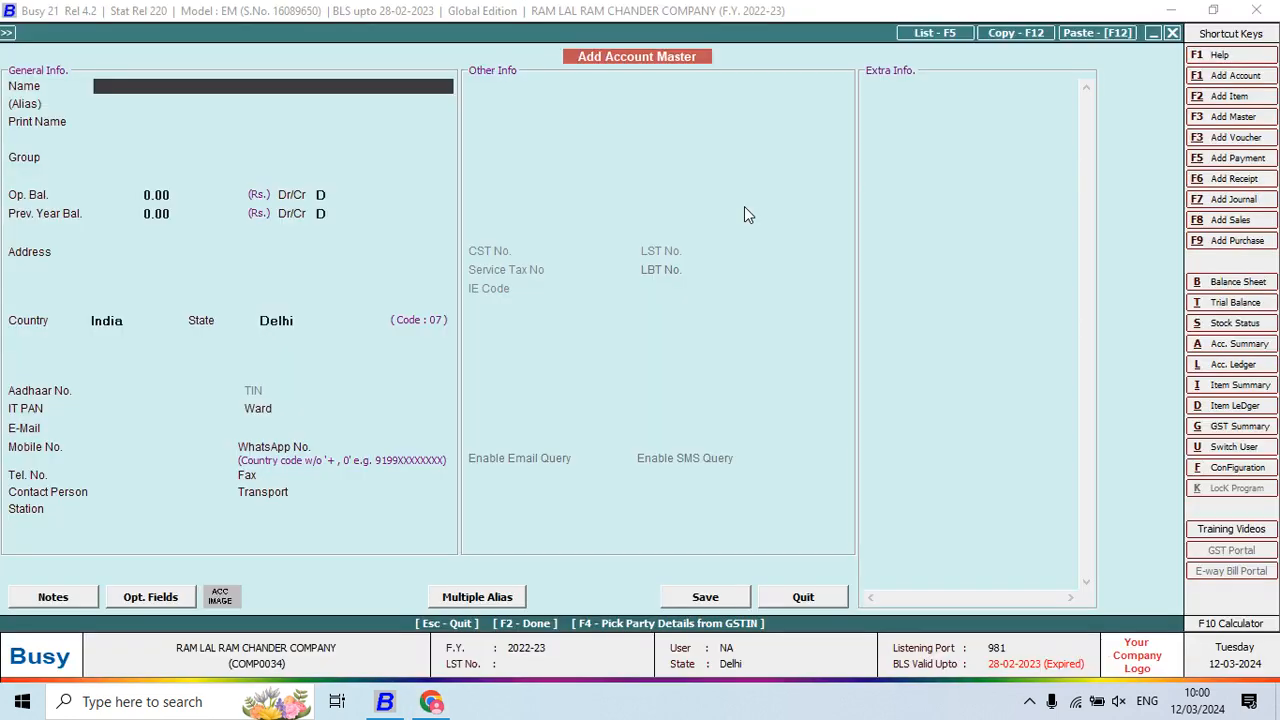
{"action": "key", "text": "ctrl+v"}
{"action": "key", "text": "Return"}
{"action": "key", "text": "Return"}
{"action": "key", "text": "Return"}
{"action": "type", "text": "Sun"}
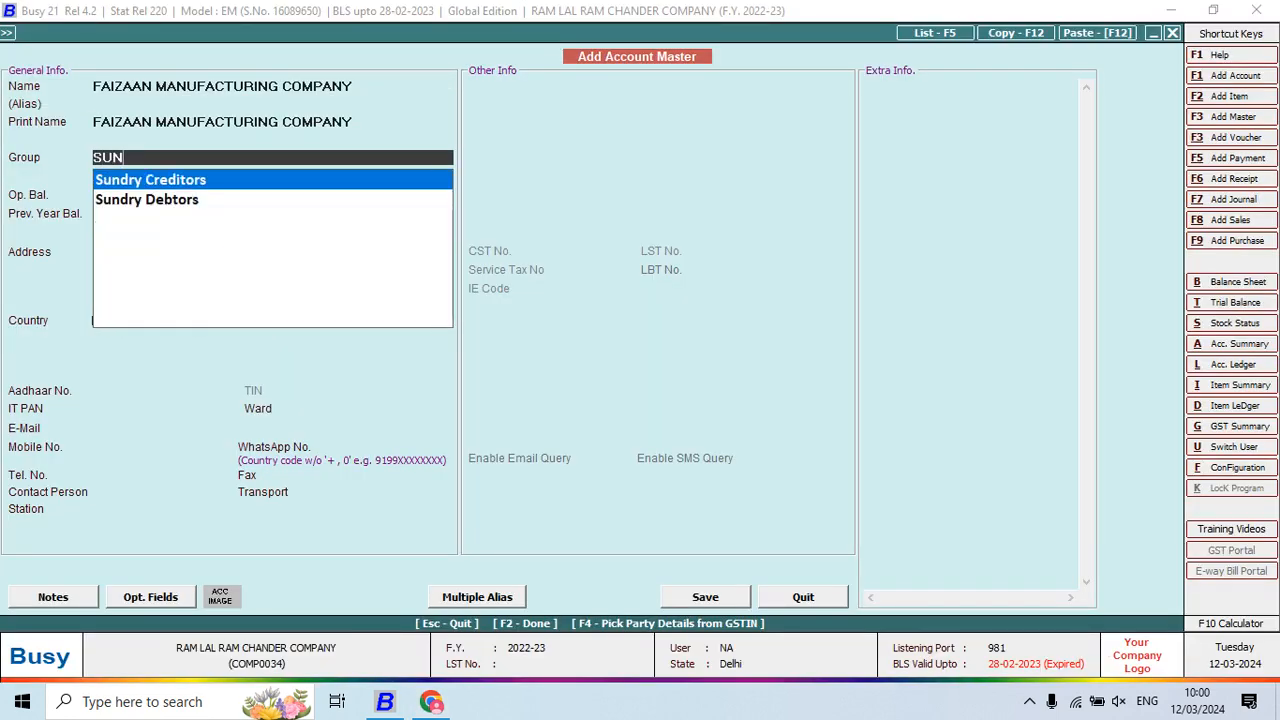
{"action": "key", "text": "Down"}
{"action": "key", "text": "Return"}
{"action": "key", "text": "Return"}
{"action": "key", "text": "Return"}
{"action": "key", "text": "Return"}
{"action": "key", "text": "Return"}
{"action": "key", "text": "Return"}
{"action": "key", "text": "Return"}
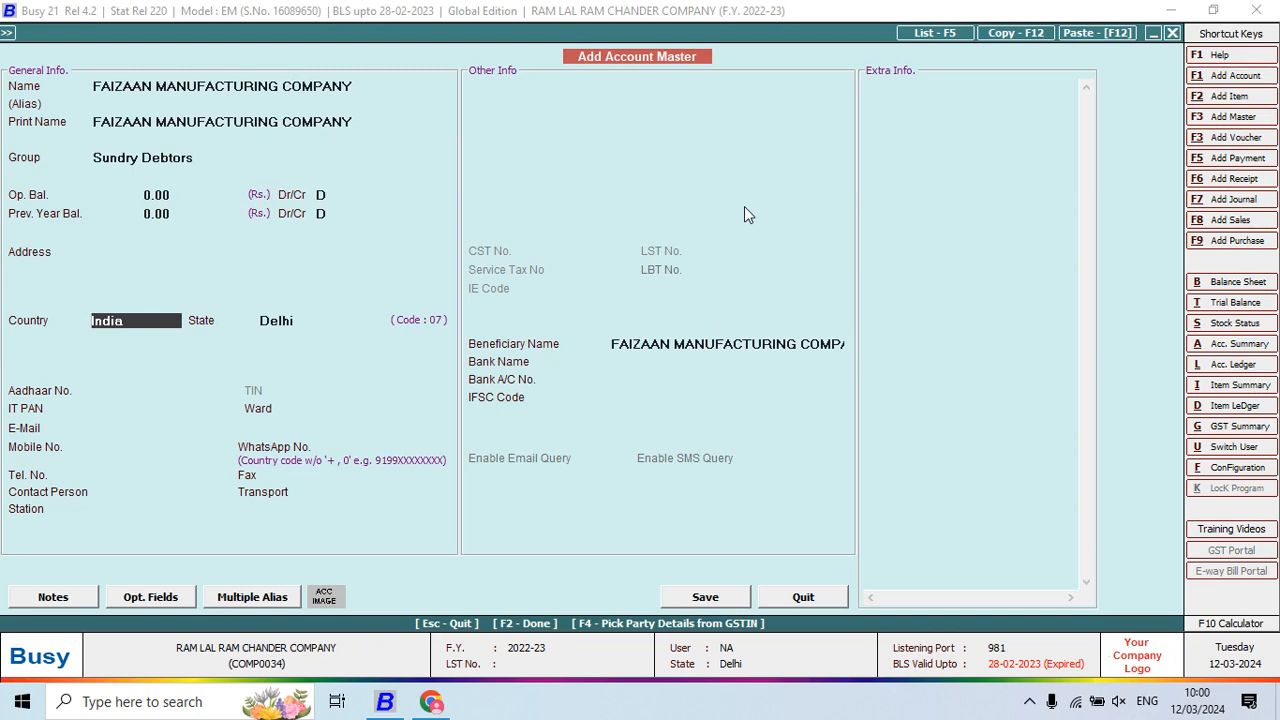
{"action": "key", "text": "F2"}
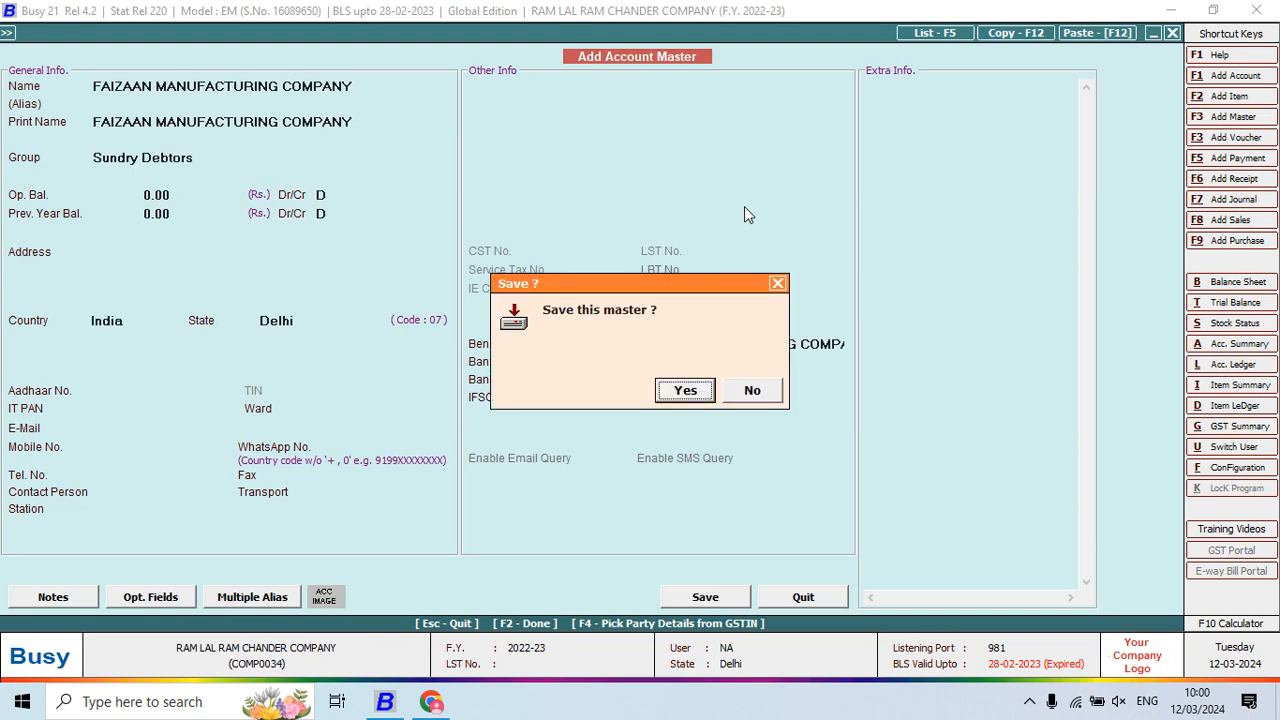
{"action": "key", "text": "Return"}
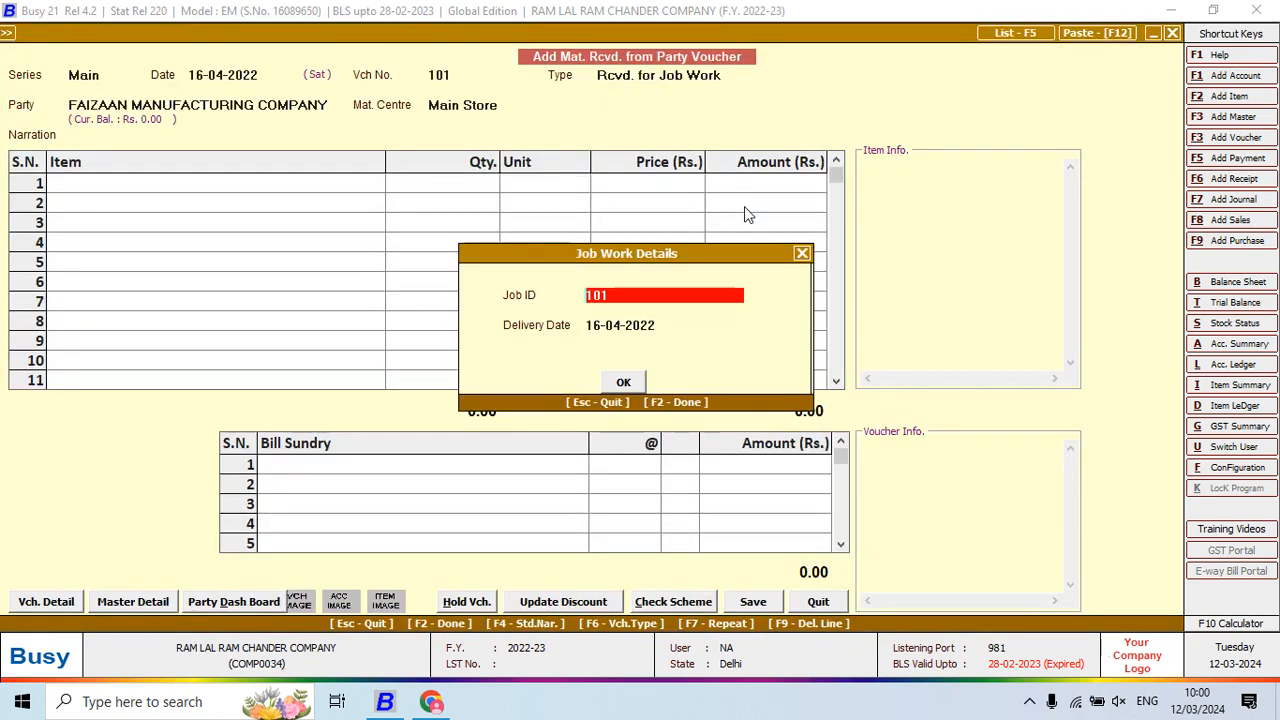
Accept Job ID 101 and enter a cloth item on row 1, checking the challan
{"action": "key", "text": "Return"}
{"action": "key", "text": "Return"}
{"action": "key", "text": "Return"}
{"action": "key", "text": "alt+Tab"}
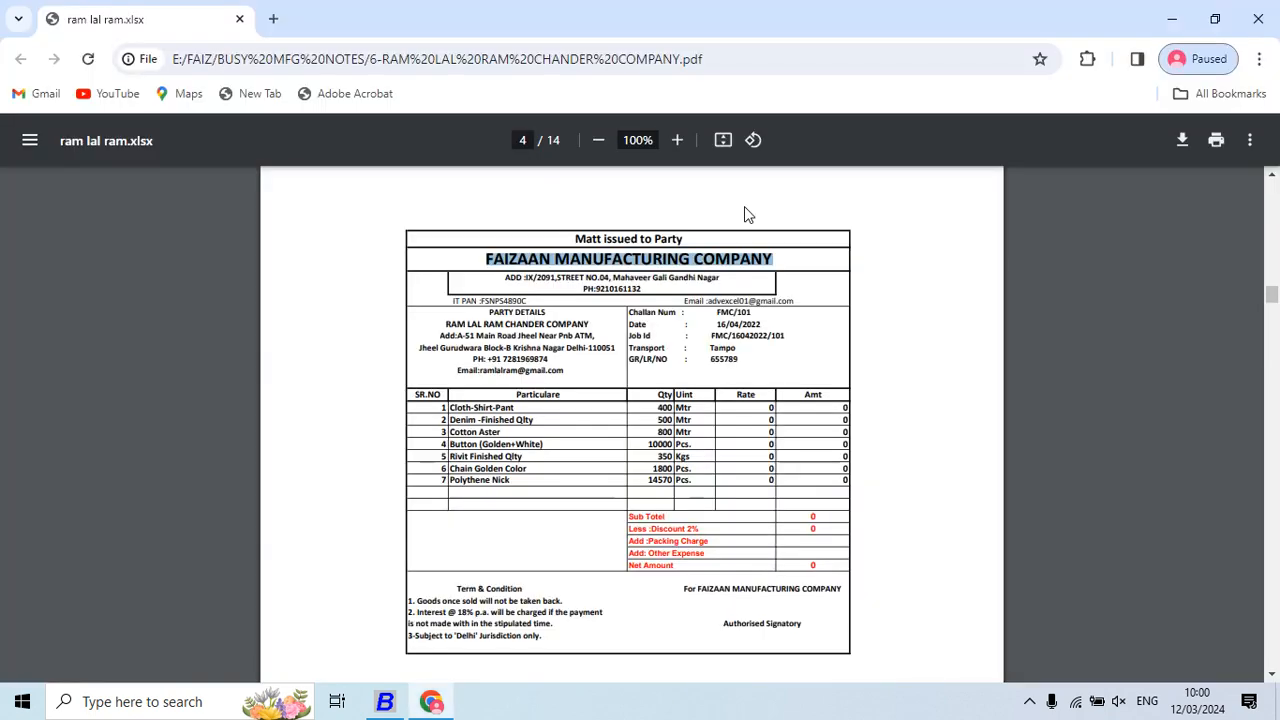
{"action": "key", "text": "alt+Tab"}
{"action": "type", "text": "clo"}
{"action": "key", "text": "Return"}
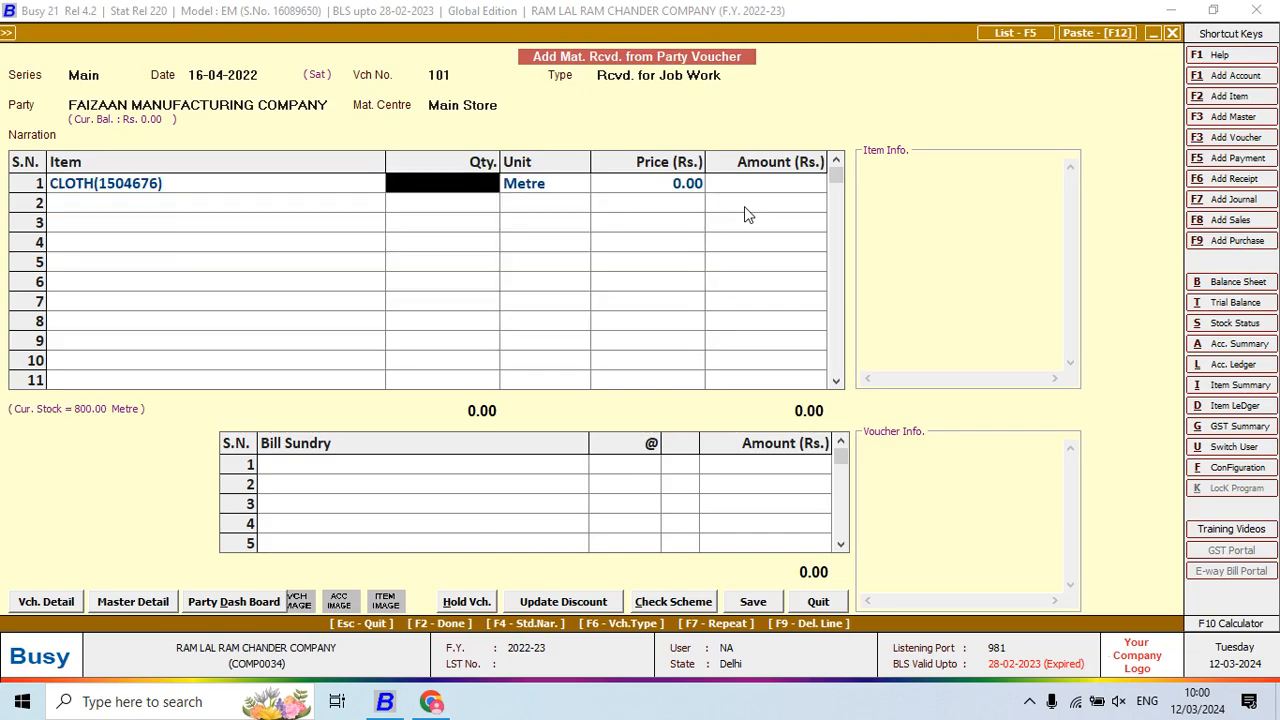
{"action": "key", "text": "alt+Tab"}
{"action": "key", "text": "alt+Tab"}
{"action": "key", "text": "Left"}
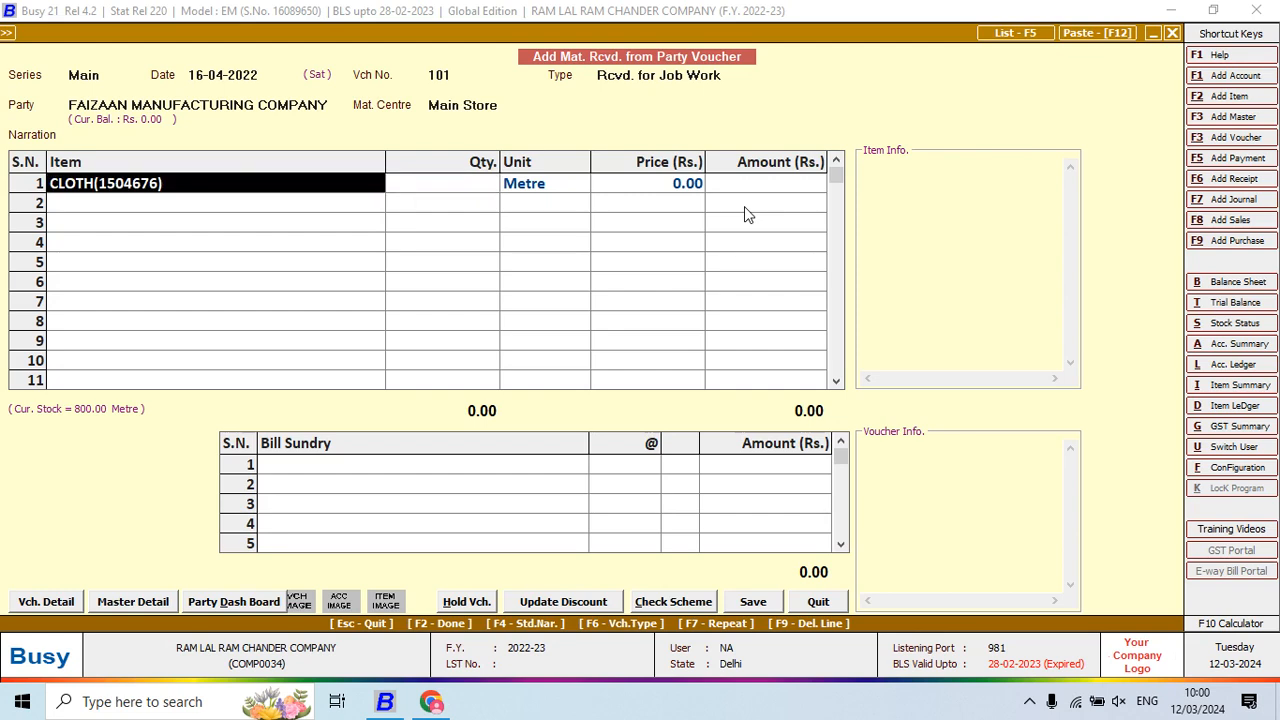
{"action": "key", "text": "Return"}
{"action": "key", "text": "alt+Tab"}
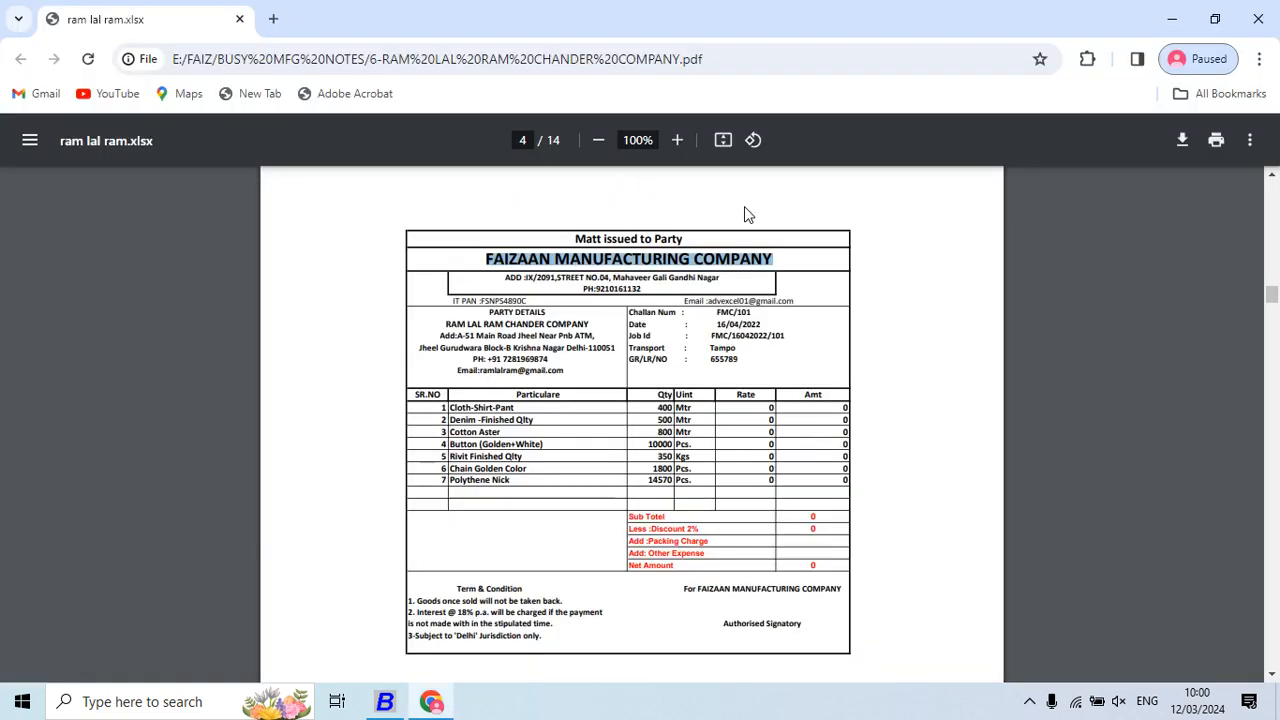
{"action": "key", "text": "alt+Tab"}
Create item CLOTH SHIRT PANT (RAW MATERIAL, Metre) and give it quantity 400
{"action": "key", "text": "F3"}
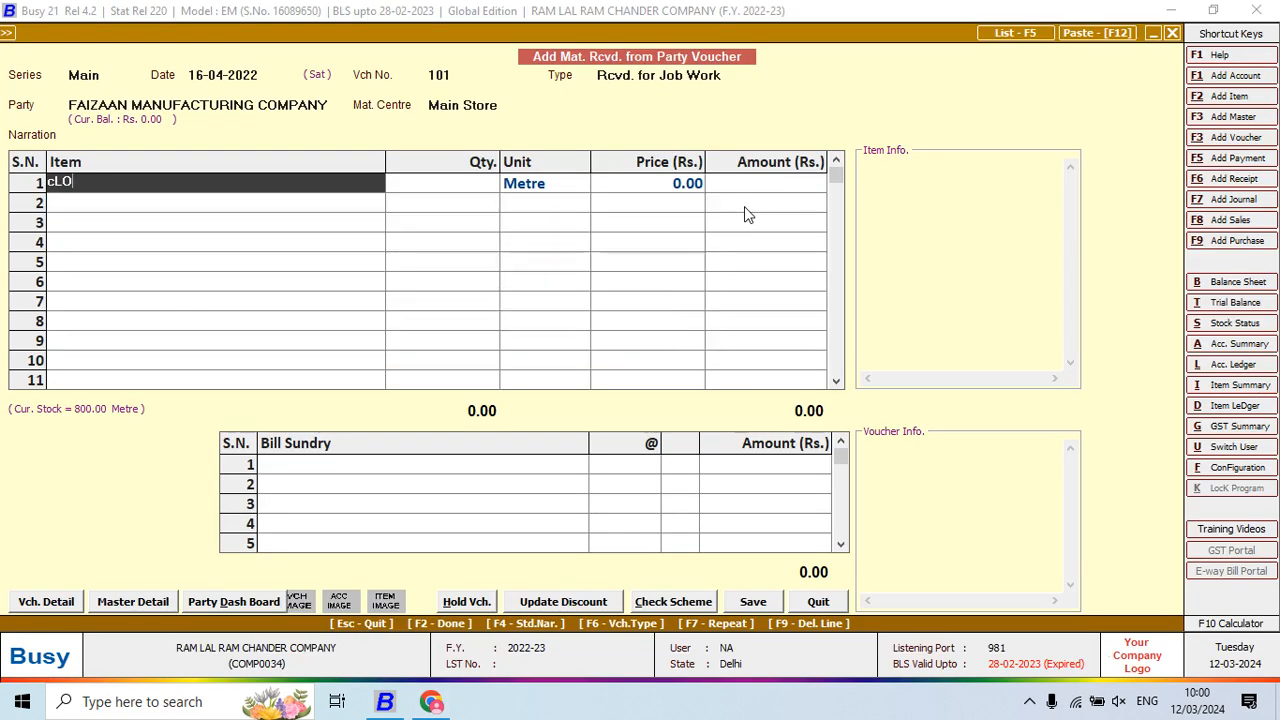
{"action": "key", "text": "alt+Tab"}
{"action": "key", "text": "alt+Tab"}
{"action": "type", "text": "CL"}
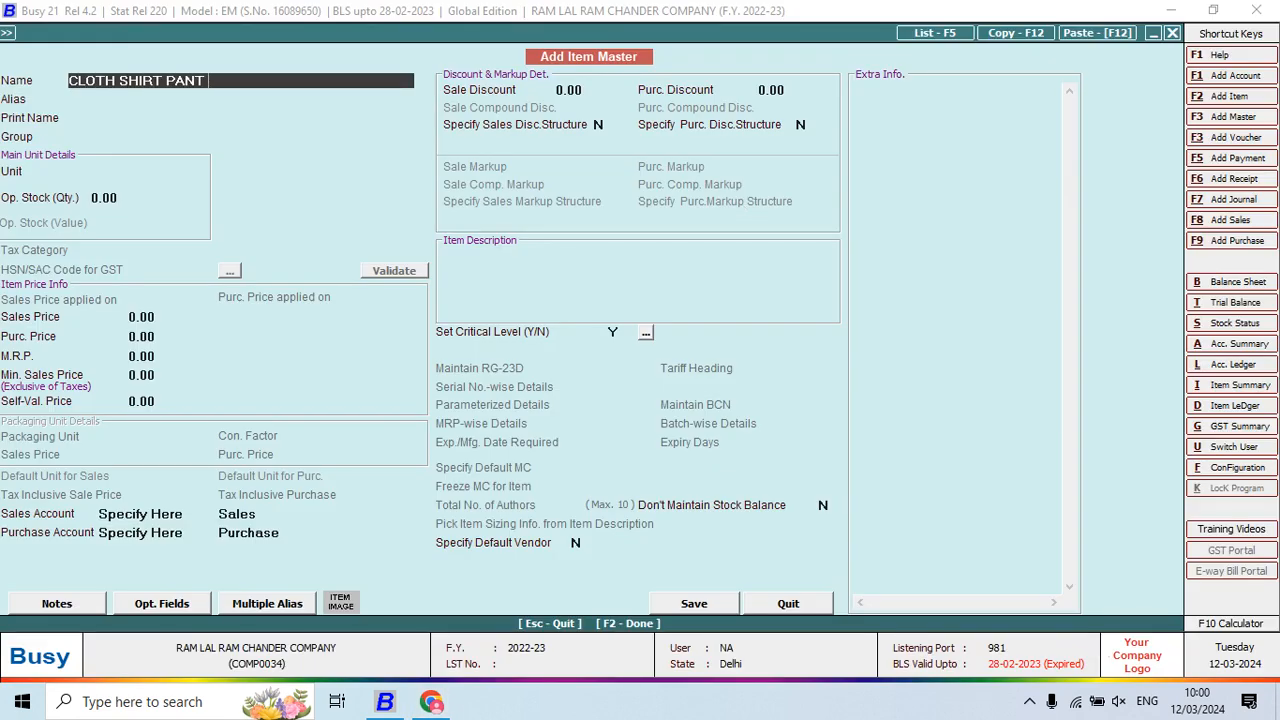
{"action": "key", "text": "alt+Tab"}
{"action": "key", "text": "alt+Tab"}
{"action": "key", "text": "Return"}
{"action": "key", "text": "Return"}
{"action": "key", "text": "Return"}
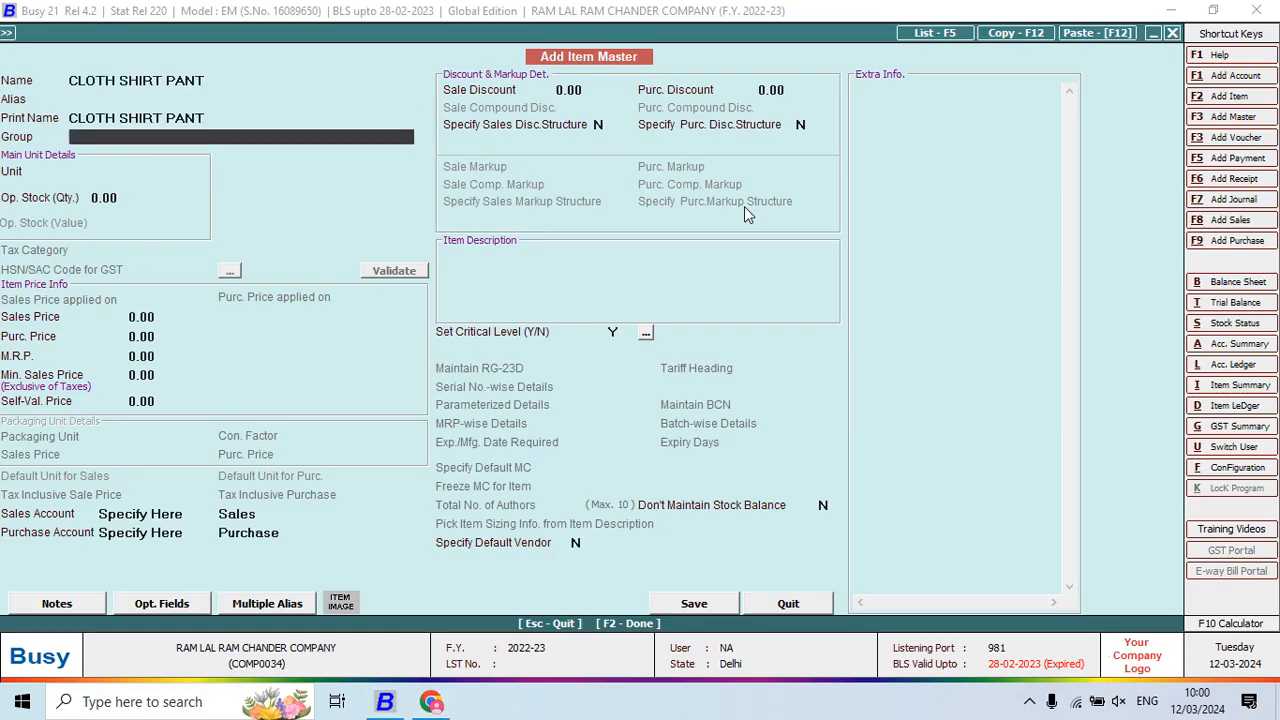
{"action": "key", "text": "Return"}
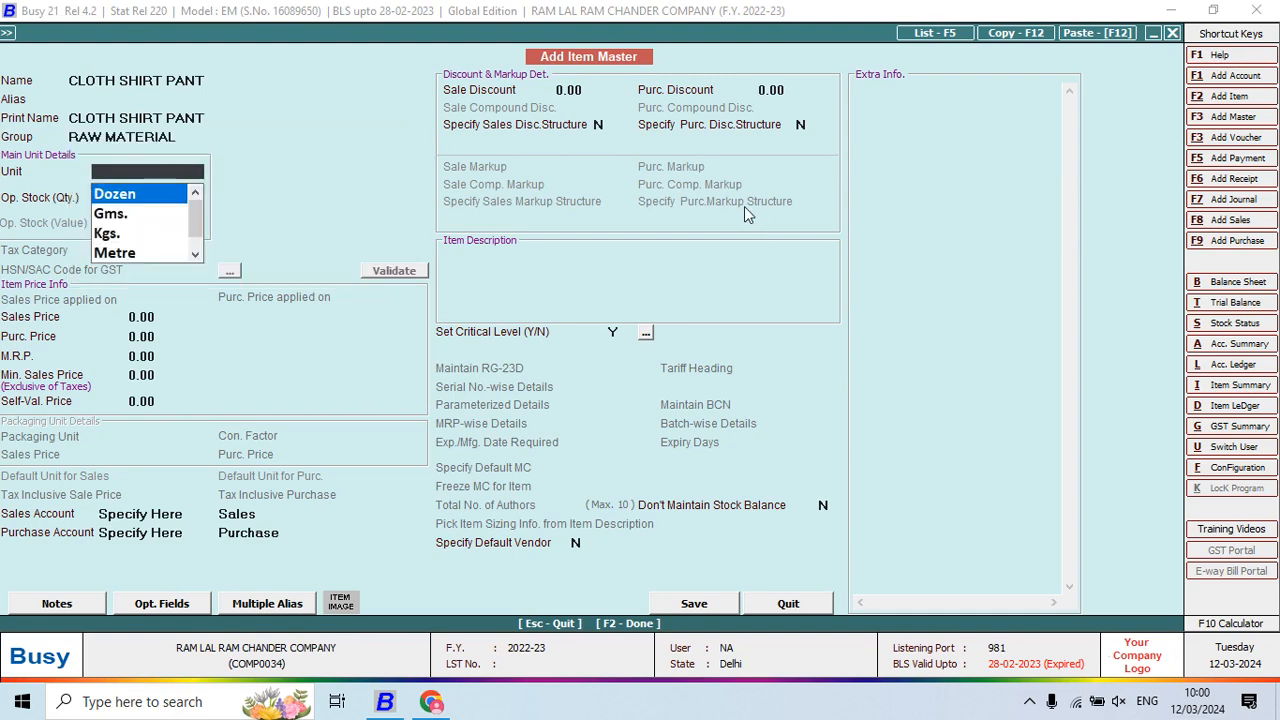
{"action": "type", "text": "M"}
{"action": "key", "text": "Return"}
{"action": "key", "text": "Return"}
{"action": "key", "text": "Return"}
{"action": "key", "text": "F2"}
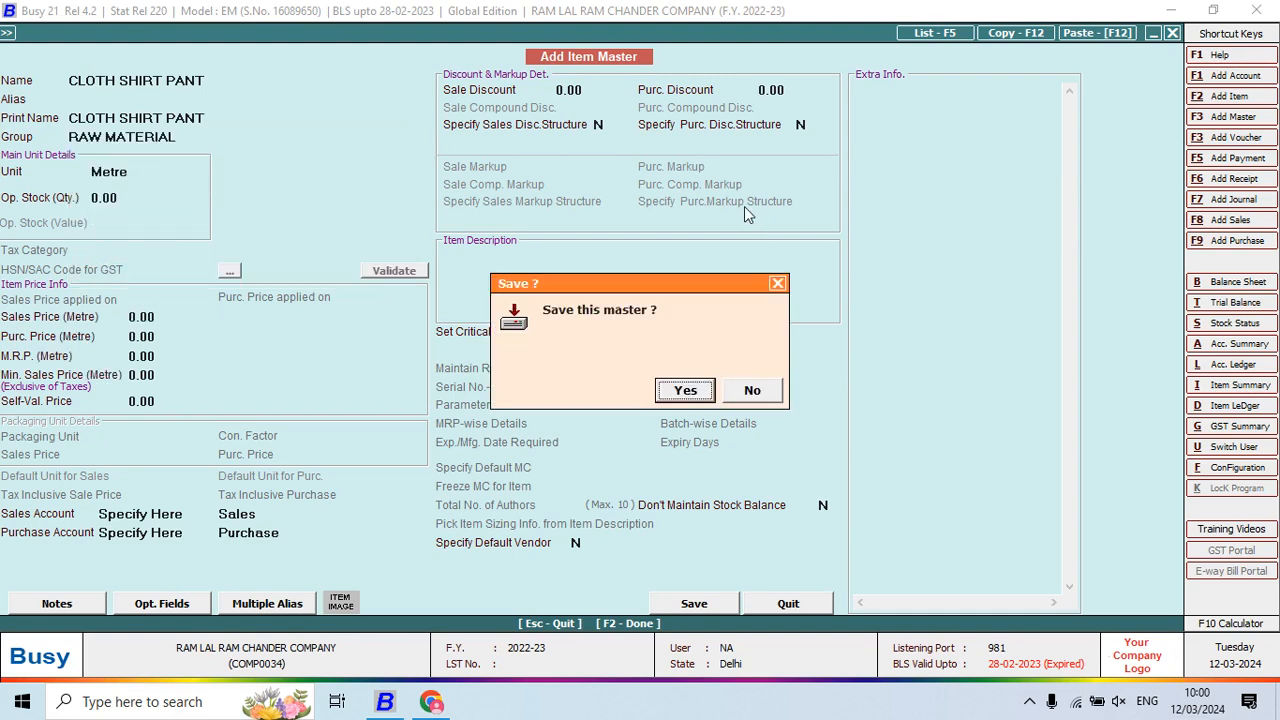
{"action": "key", "text": "Return"}
{"action": "key", "text": "alt+Tab"}
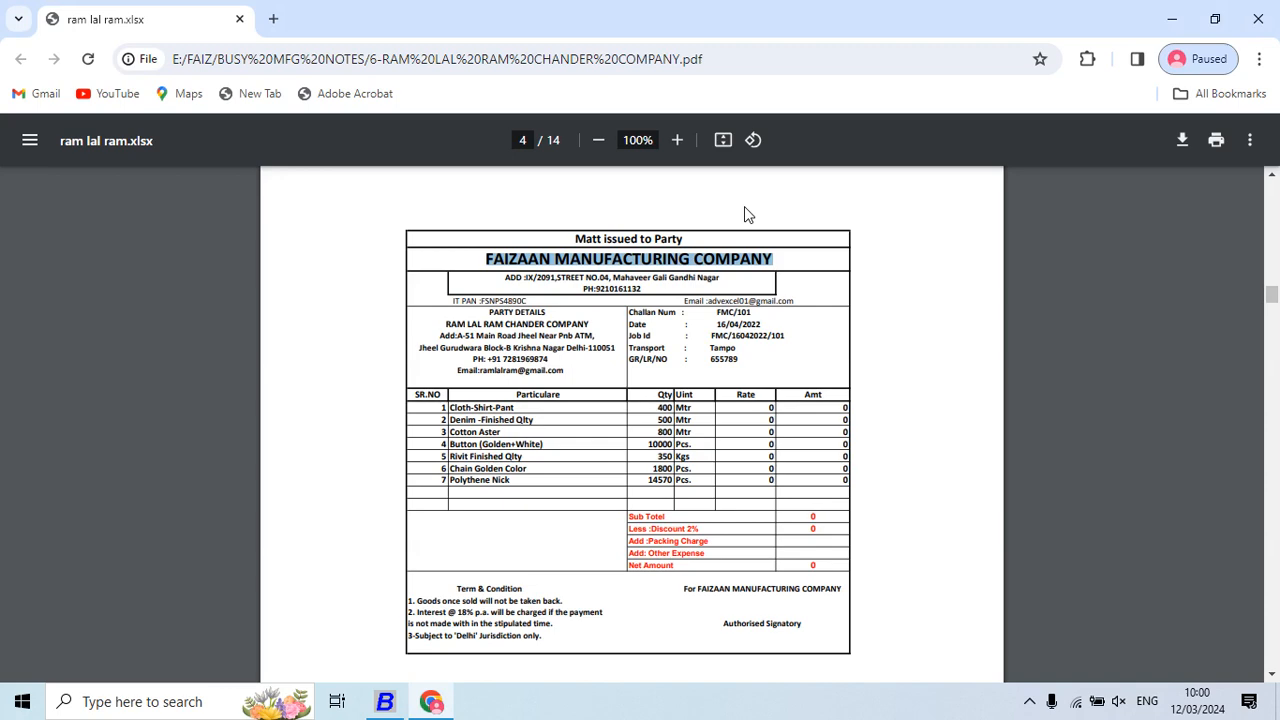
{"action": "key", "text": "alt+Tab"}
{"action": "type", "text": "400"}
{"action": "key", "text": "Return"}
{"action": "key", "text": "Return"}
{"action": "key", "text": "Return"}
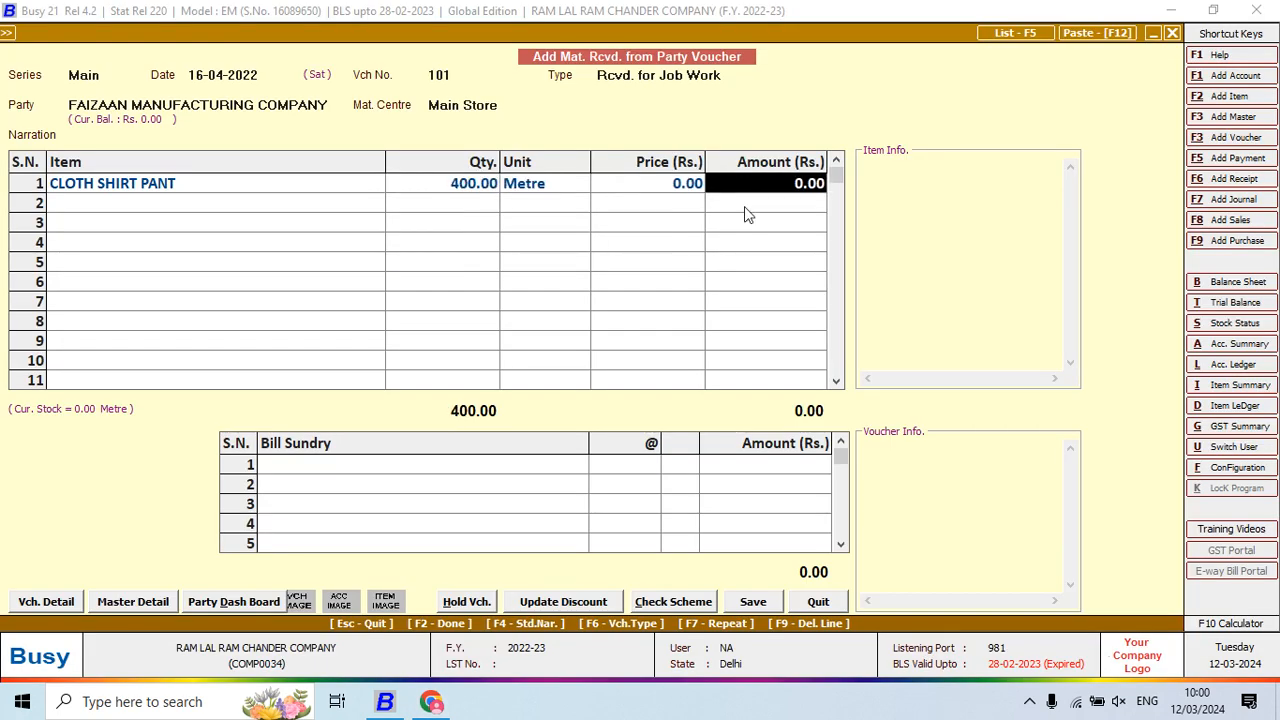
Add new item DENIM FINISH (RAW MATERIAL, Metre) on row 2 with quantity 500
{"action": "key", "text": "Return"}
{"action": "key", "text": "alt+Tab"}
{"action": "key", "text": "alt+Tab"}
{"action": "type", "text": "d"}
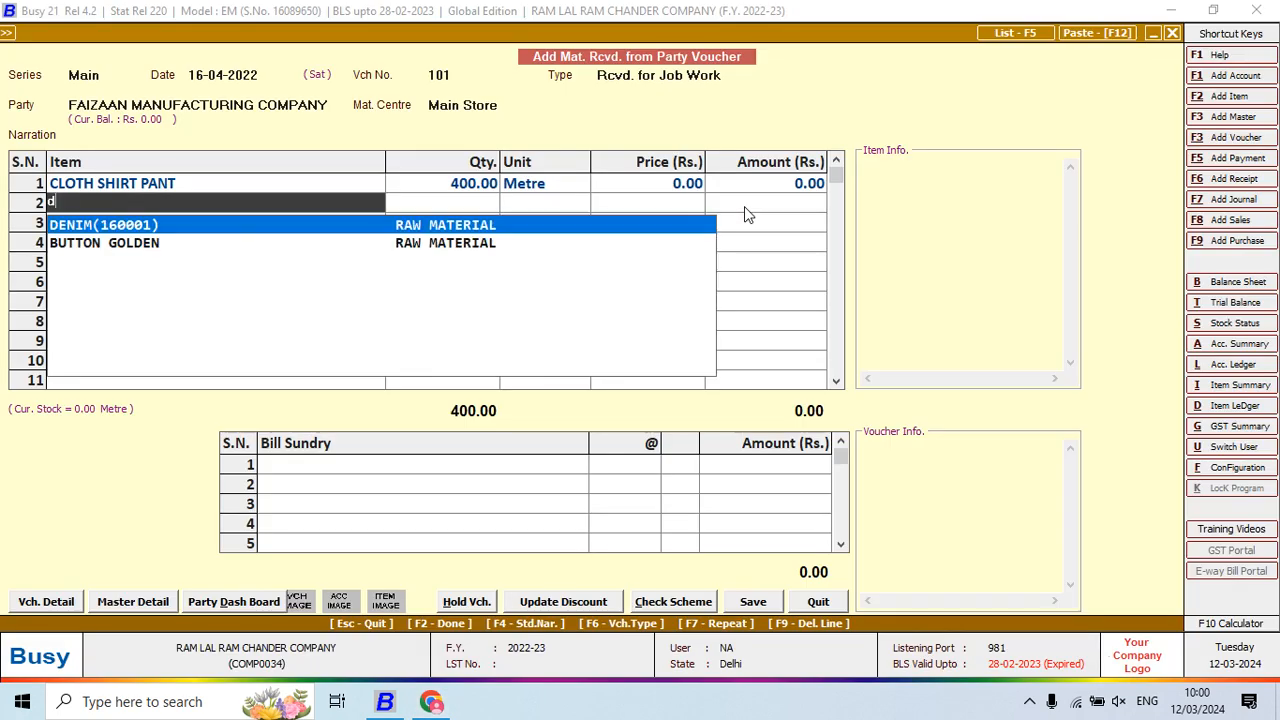
{"action": "key", "text": "F3"}
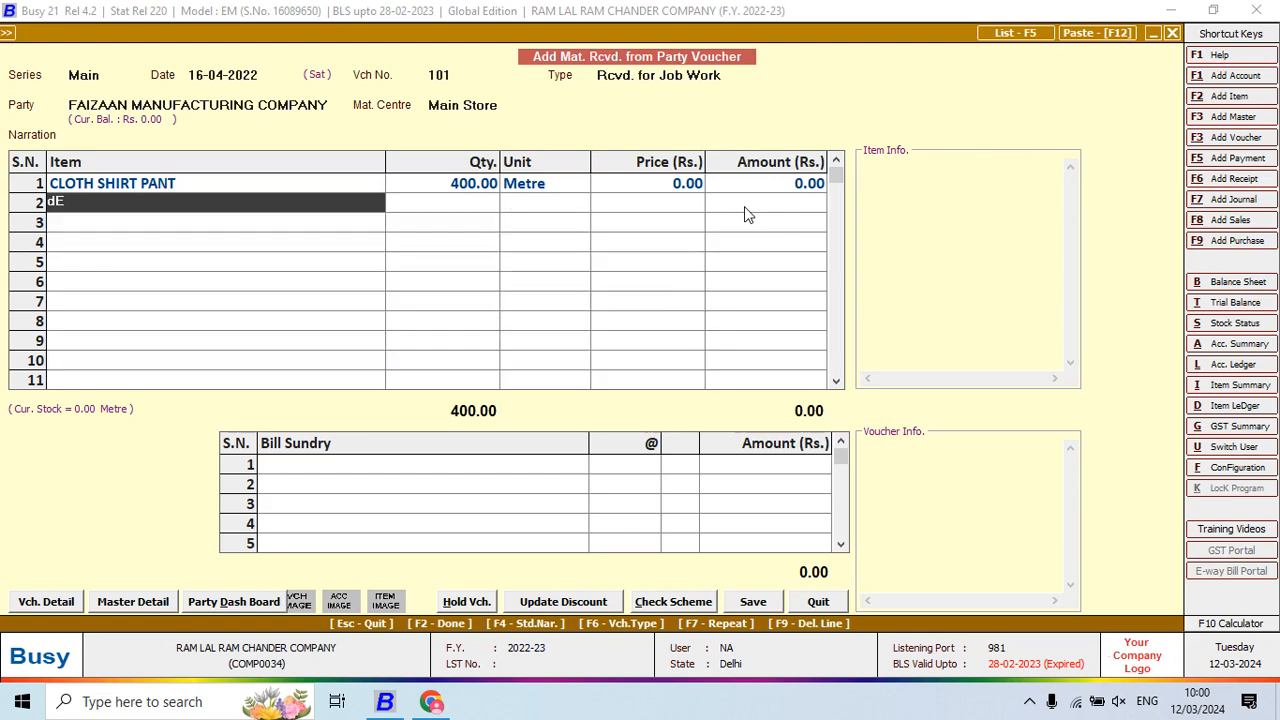
{"action": "type", "text": "DENIM FIN"}
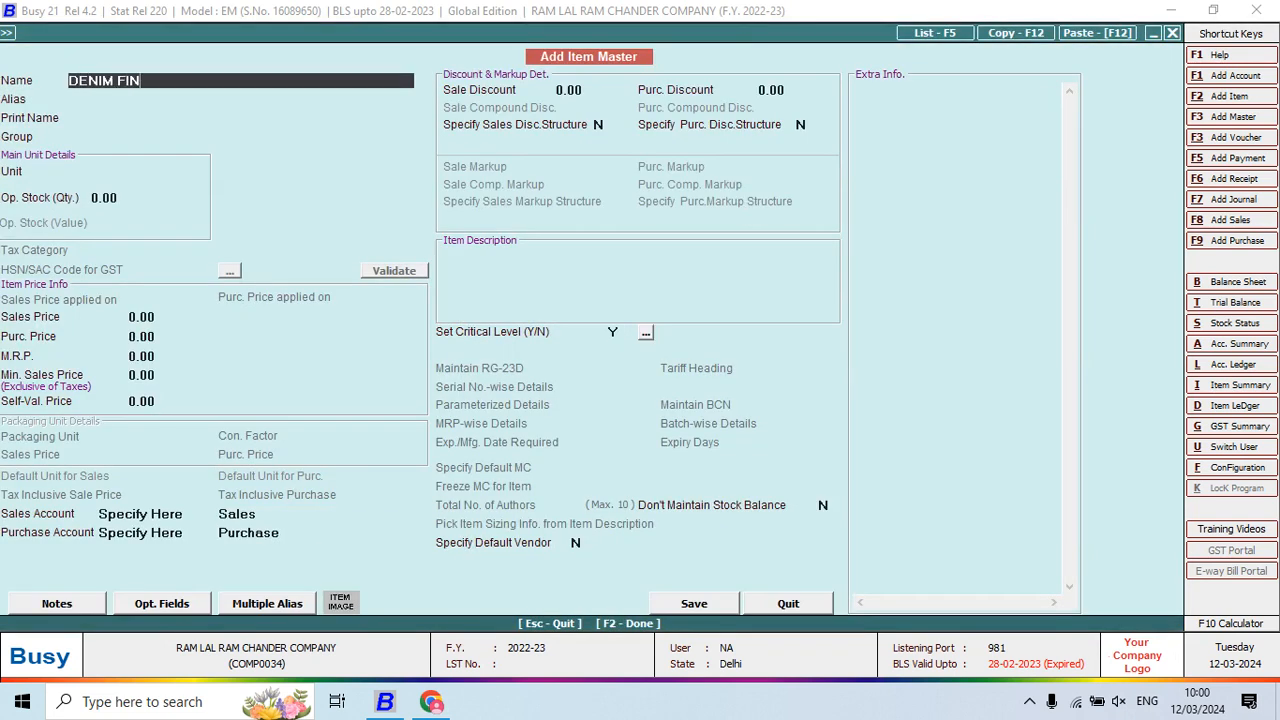
{"action": "key", "text": "Return"}
{"action": "key", "text": "Return"}
{"action": "key", "text": "Return"}
{"action": "key", "text": "Return"}
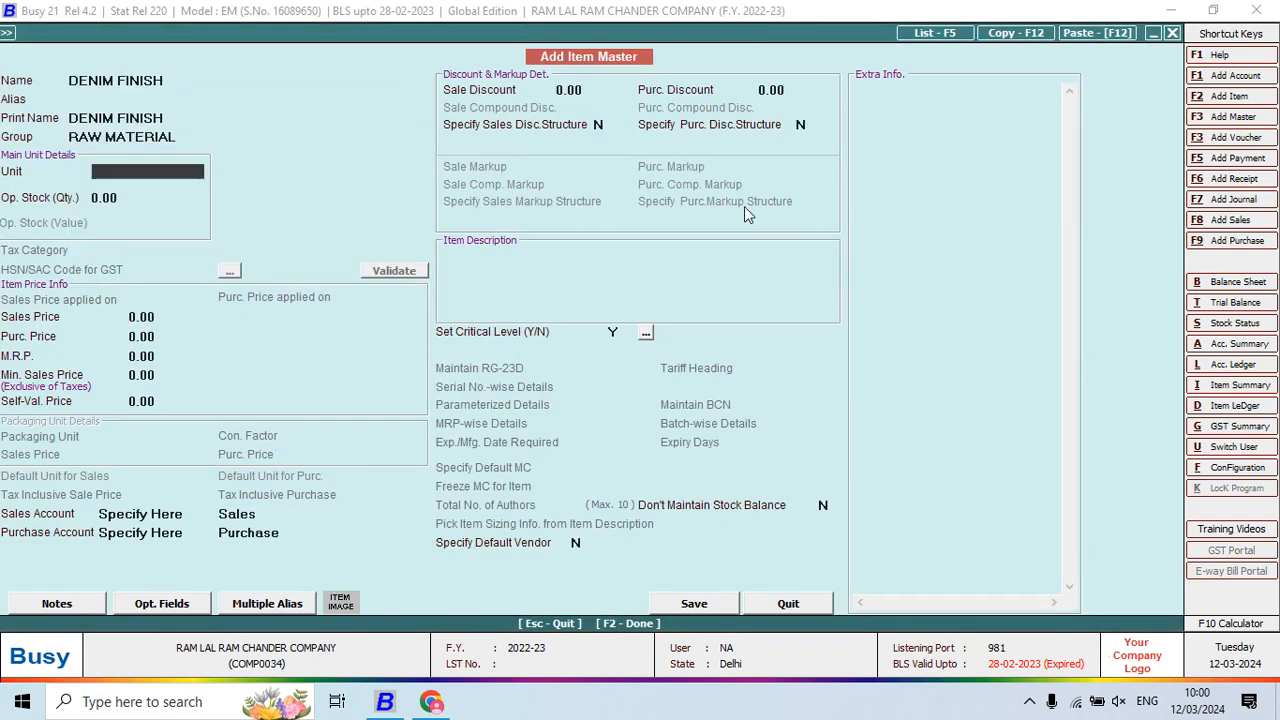
{"action": "type", "text": "m"}
{"action": "key", "text": "Return"}
{"action": "key", "text": "Return"}
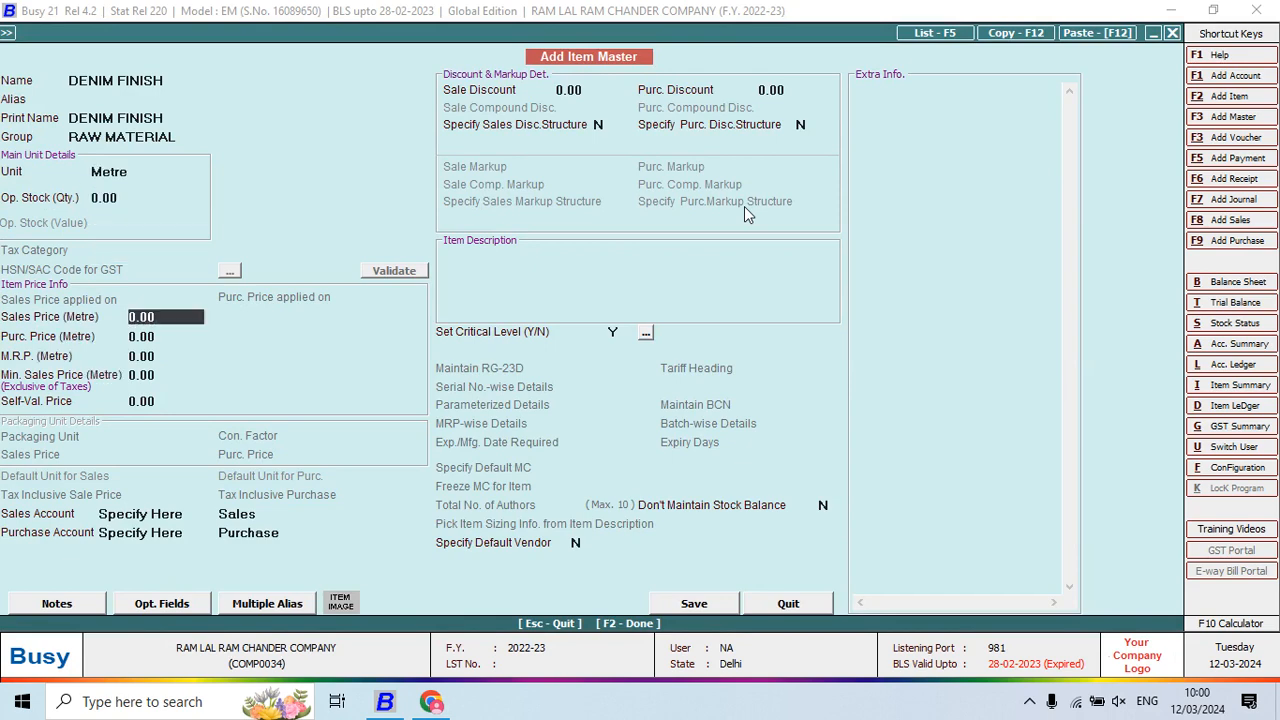
{"action": "key", "text": "F2"}
{"action": "key", "text": "Return"}
{"action": "key", "text": "alt+Tab"}
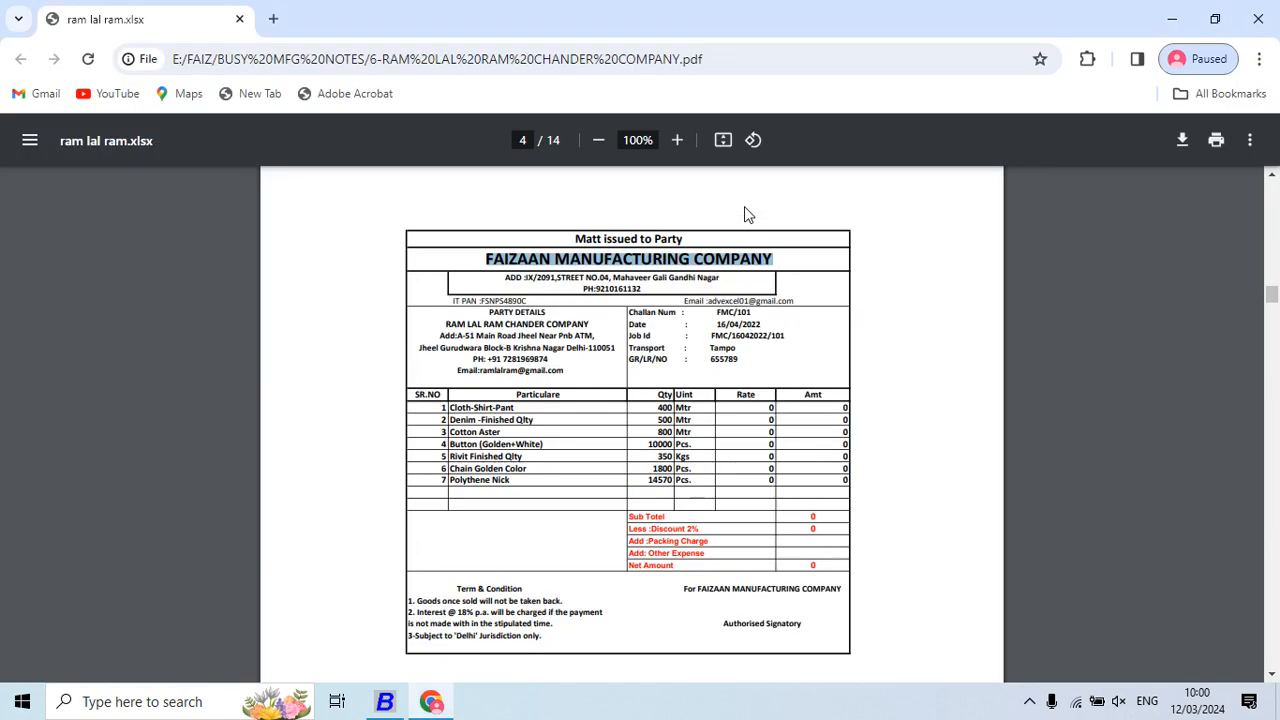
{"action": "key", "text": "alt+Tab"}
{"action": "type", "text": "500"}
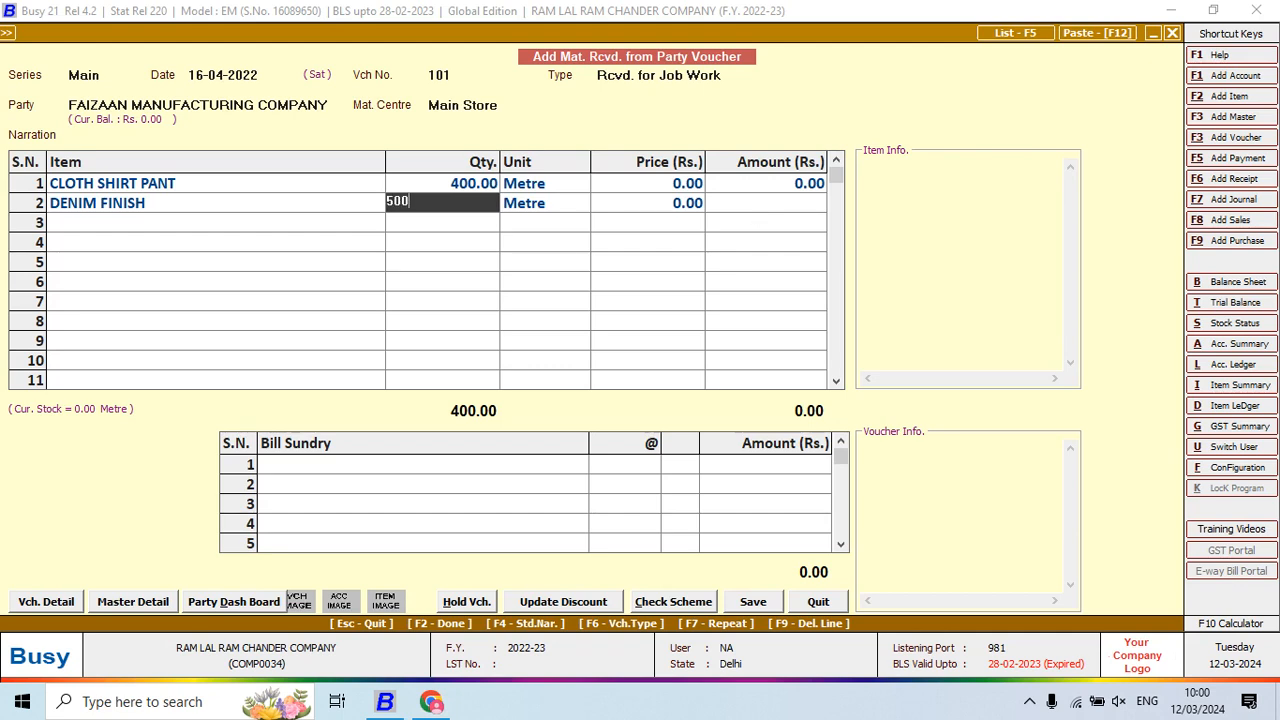
{"action": "key", "text": "Return"}
{"action": "key", "text": "Return"}
{"action": "key", "text": "Return"}
{"action": "key", "text": "Return"}
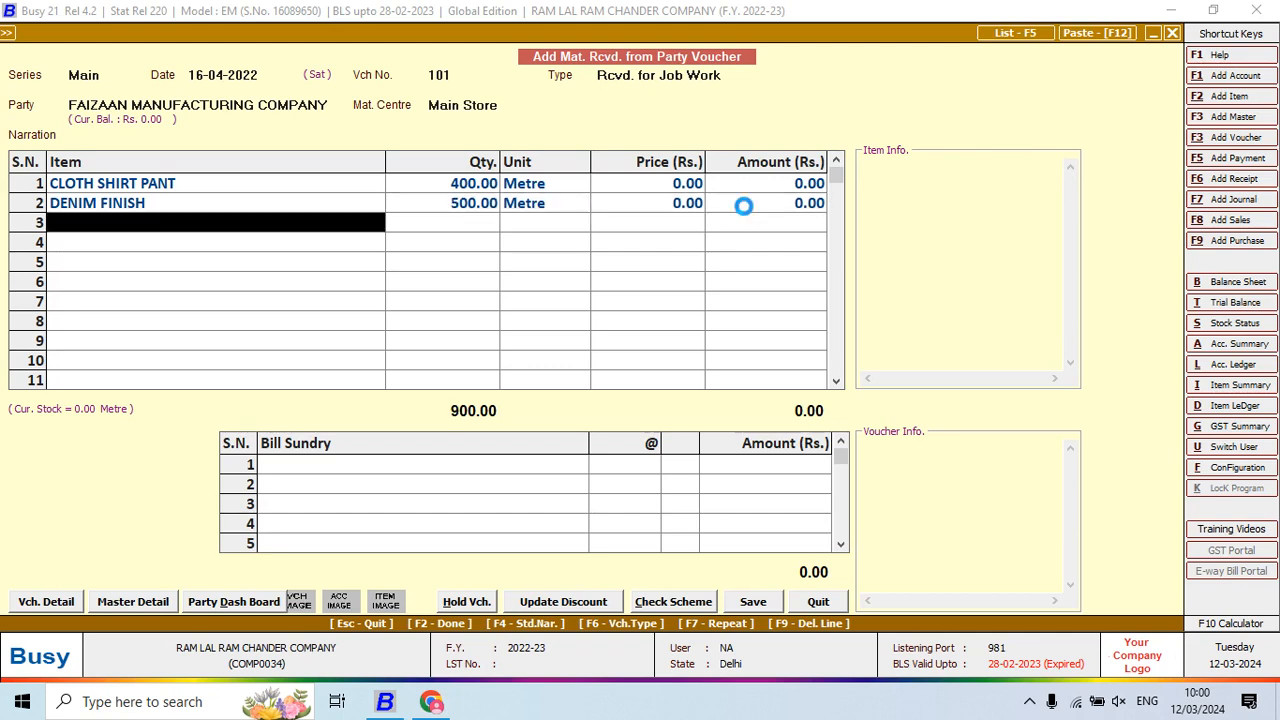
Add new item COTTON ASTER in Metre on row 3 with quantity 800
{"action": "key", "text": "alt+Tab"}
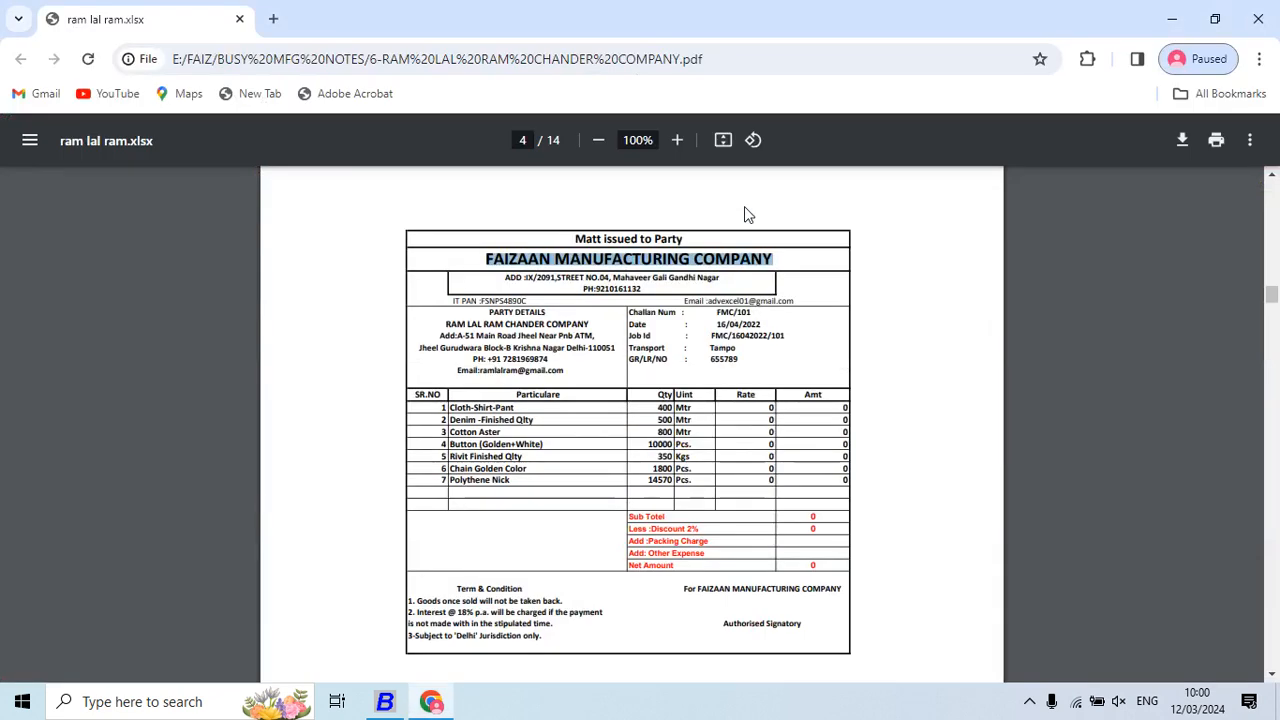
{"action": "key", "text": "alt+Tab"}
{"action": "type", "text": "C"}
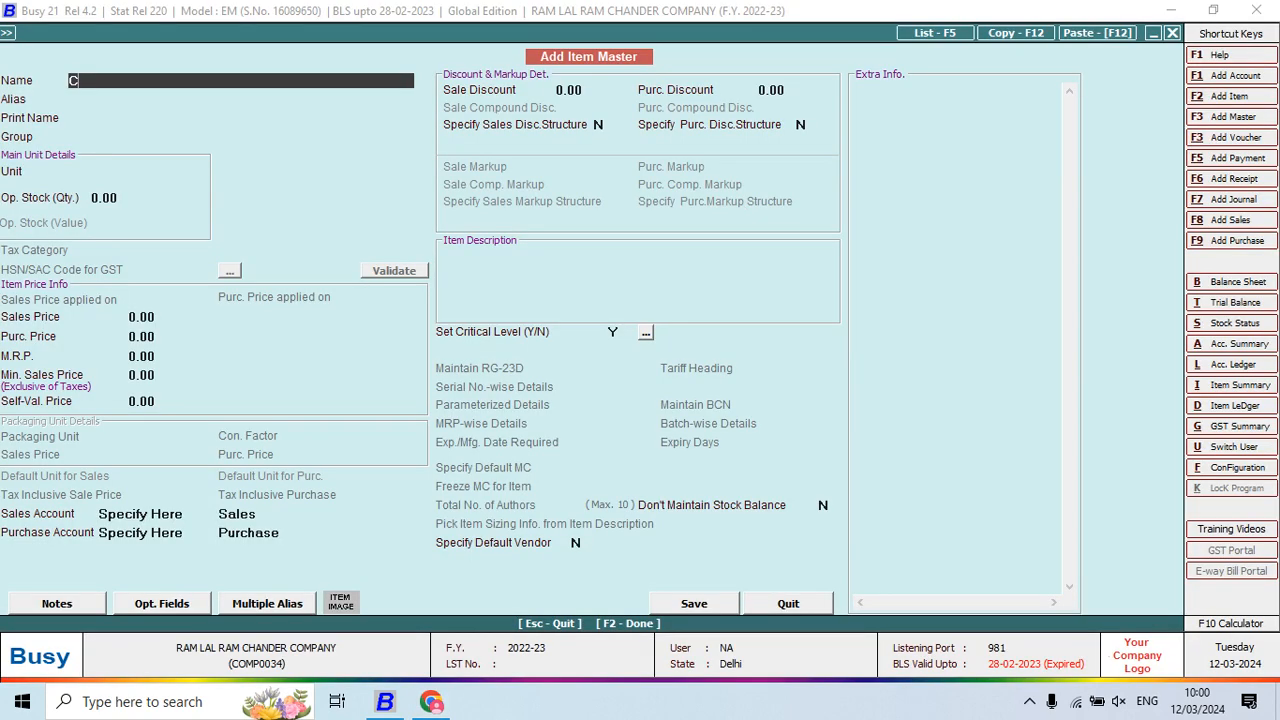
{"action": "type", "text": "OTTON ASTER"}
{"action": "key", "text": "Return"}
{"action": "key", "text": "Return"}
{"action": "key", "text": "Return"}
{"action": "key", "text": "Return"}
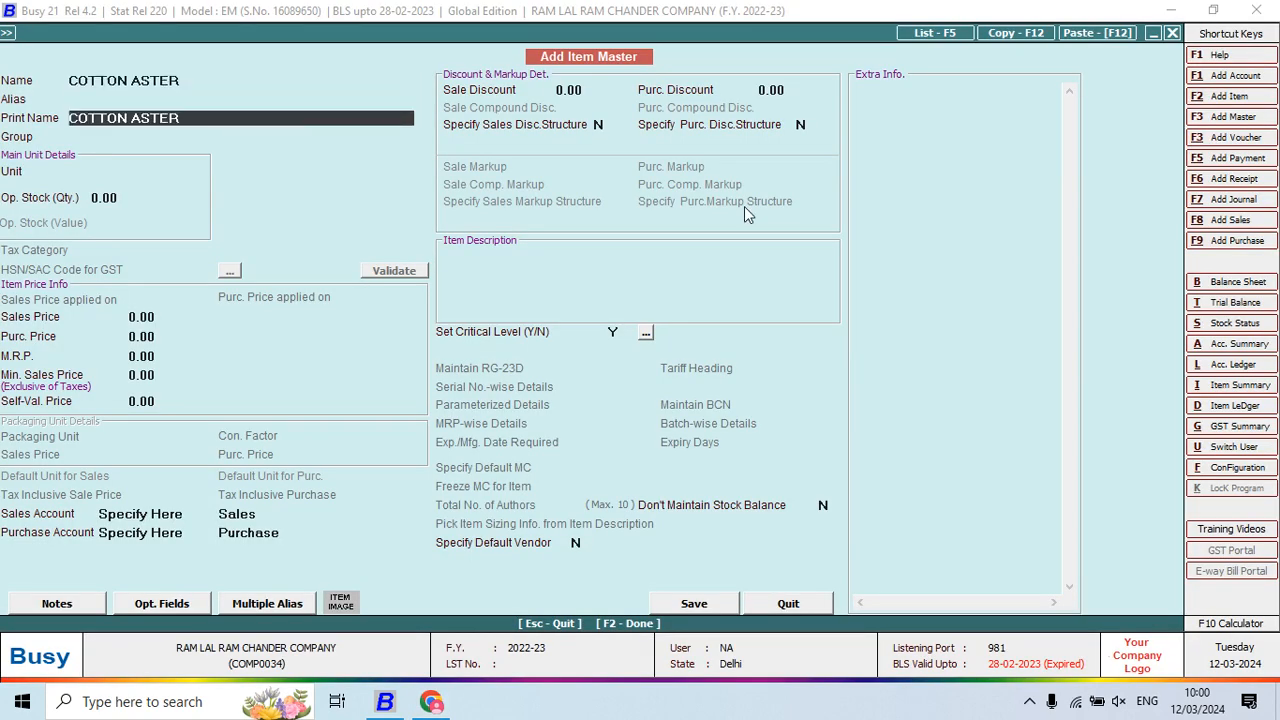
{"action": "type", "text": "m"}
{"action": "key", "text": "Return"}
{"action": "key", "text": "Return"}
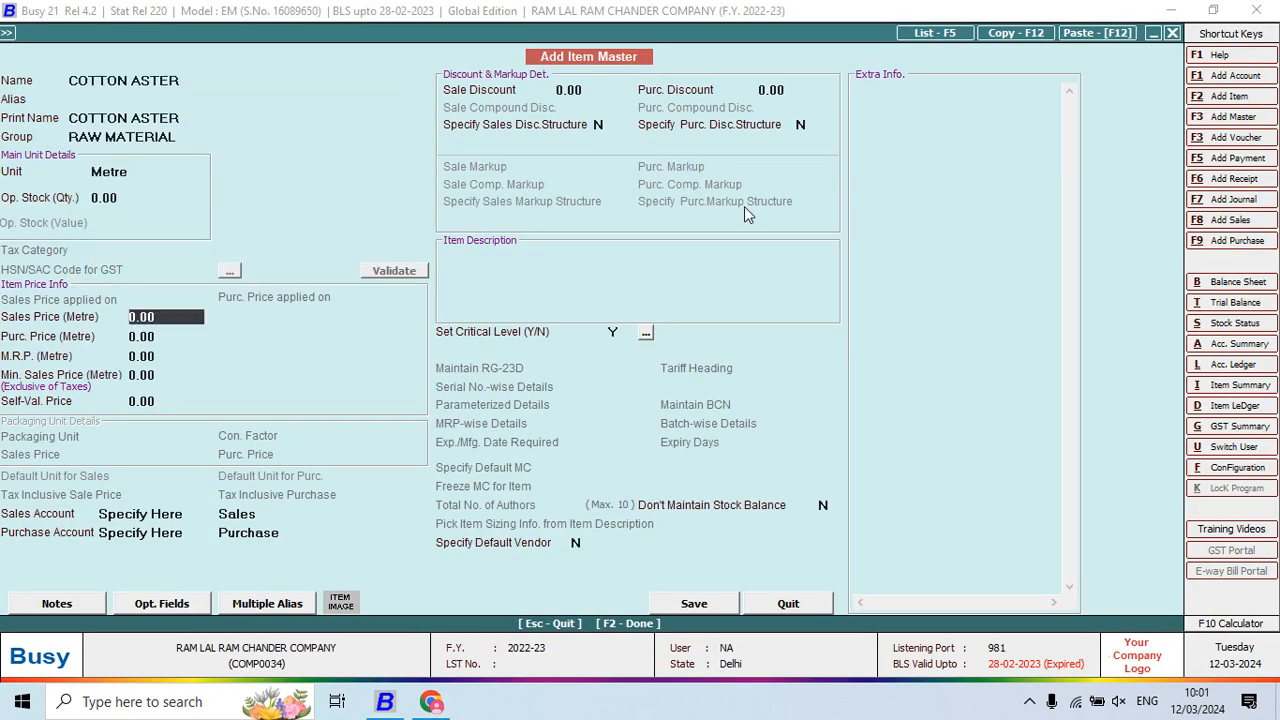
{"action": "key", "text": "Return"}
{"action": "key", "text": "F2"}
{"action": "key", "text": "Return"}
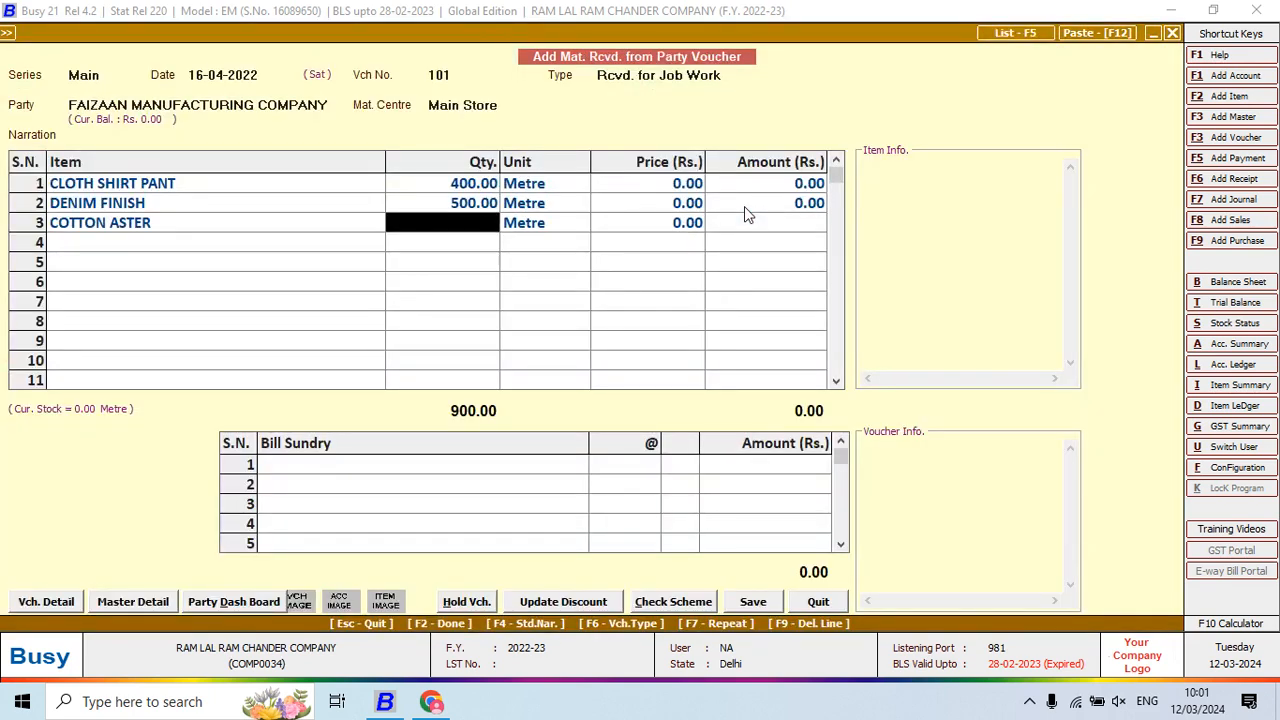
{"action": "key", "text": "alt+Tab"}
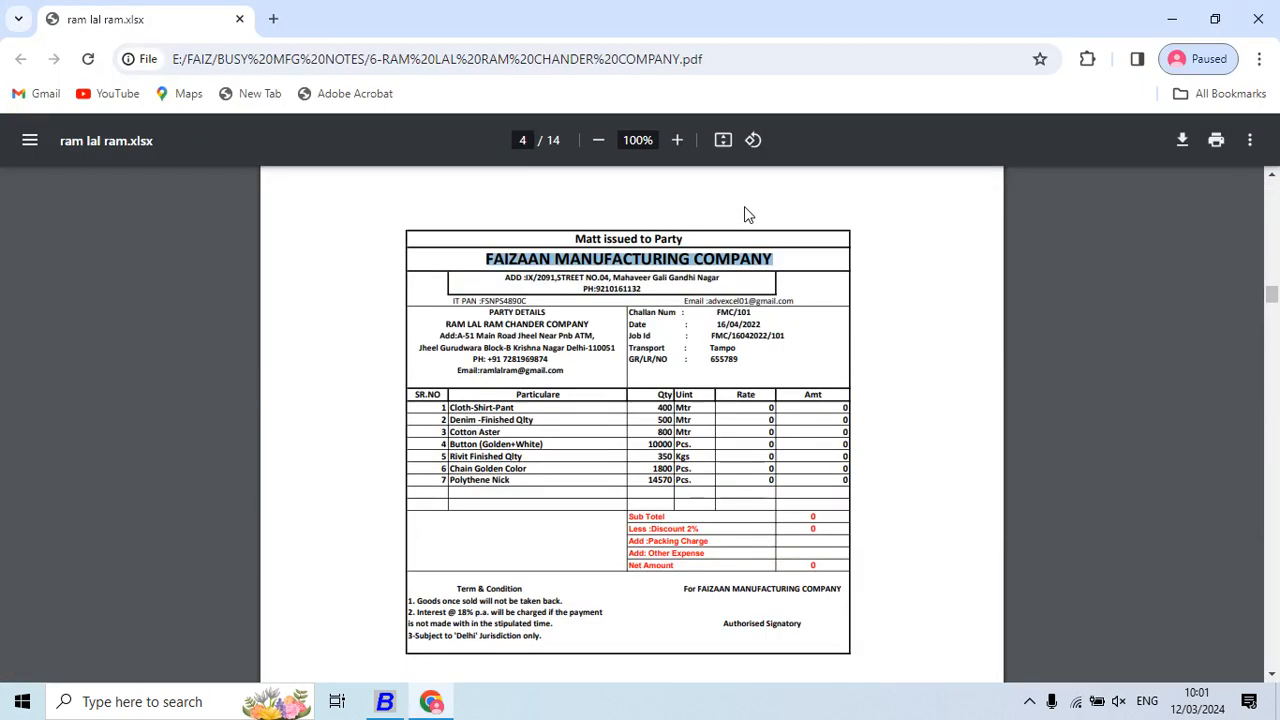
{"action": "key", "text": "alt+Tab"}
{"action": "type", "text": "800"}
{"action": "key", "text": "Return"}
{"action": "key", "text": "Return"}
{"action": "key", "text": "Return"}
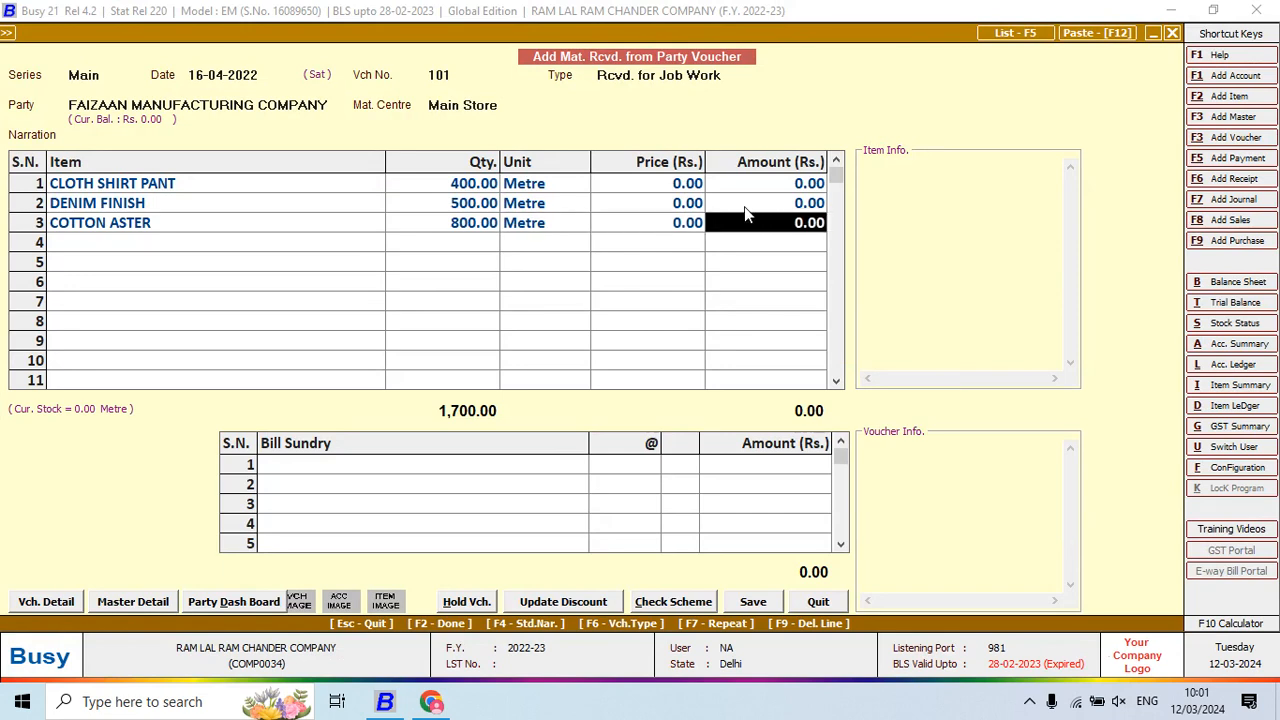
{"action": "key", "text": "Return"}
Add new item BUTTON GOLDEN WHITE (RAW MATERIAL, Pcs) on row 4 with quantity 10,000
{"action": "key", "text": "alt+Tab"}
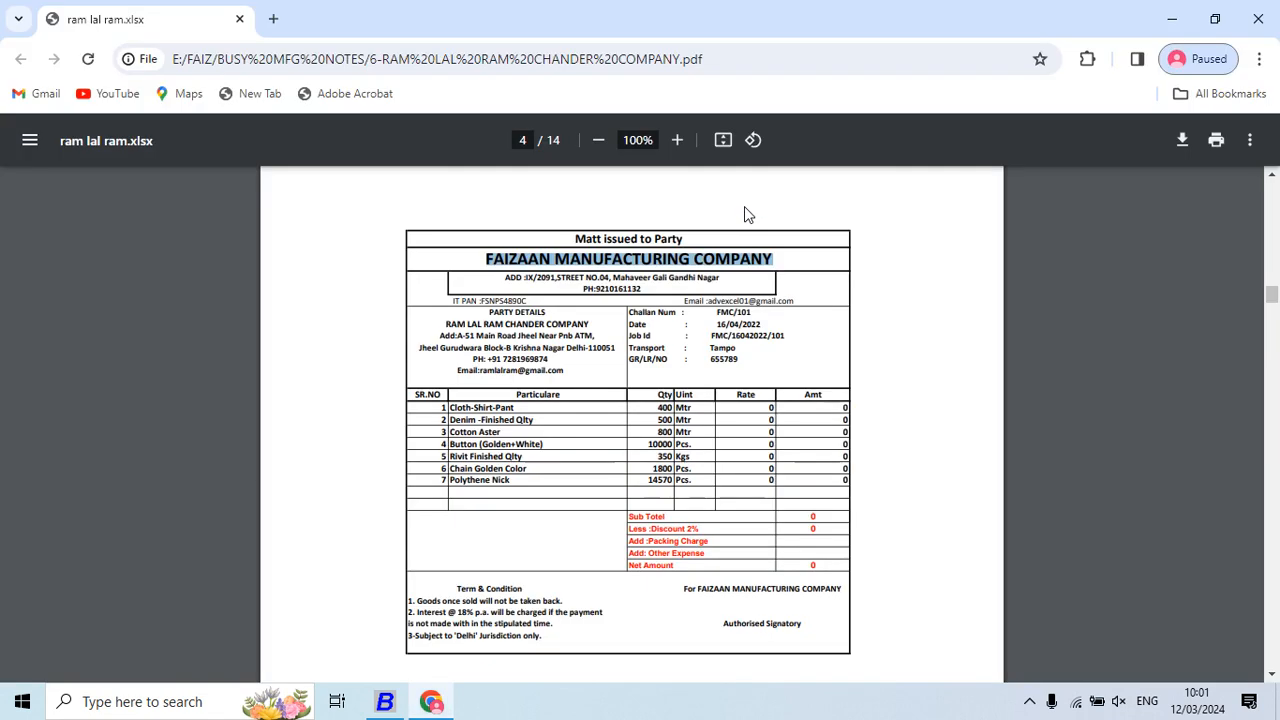
{"action": "key", "text": "alt+Tab"}
{"action": "type", "text": "b"}
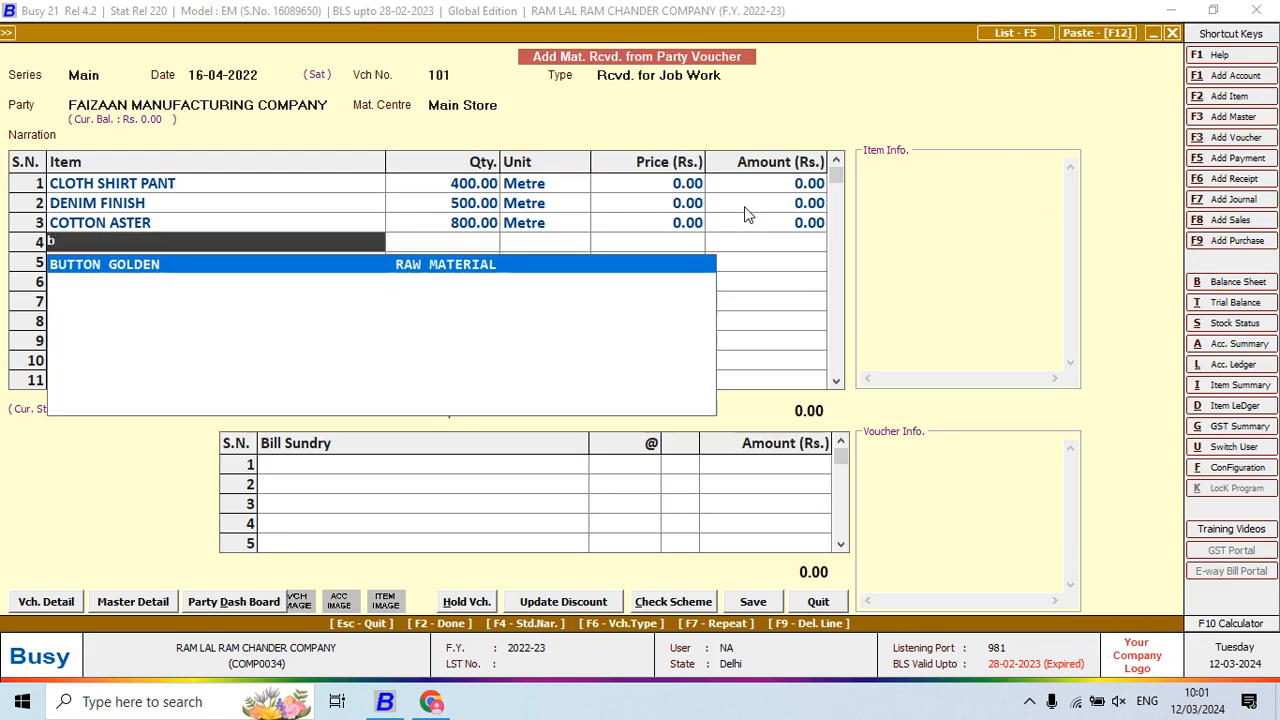
{"action": "key", "text": "alt+Tab"}
{"action": "key", "text": "alt+Tab"}
{"action": "type", "text": "u"}
{"action": "key", "text": "F2"}
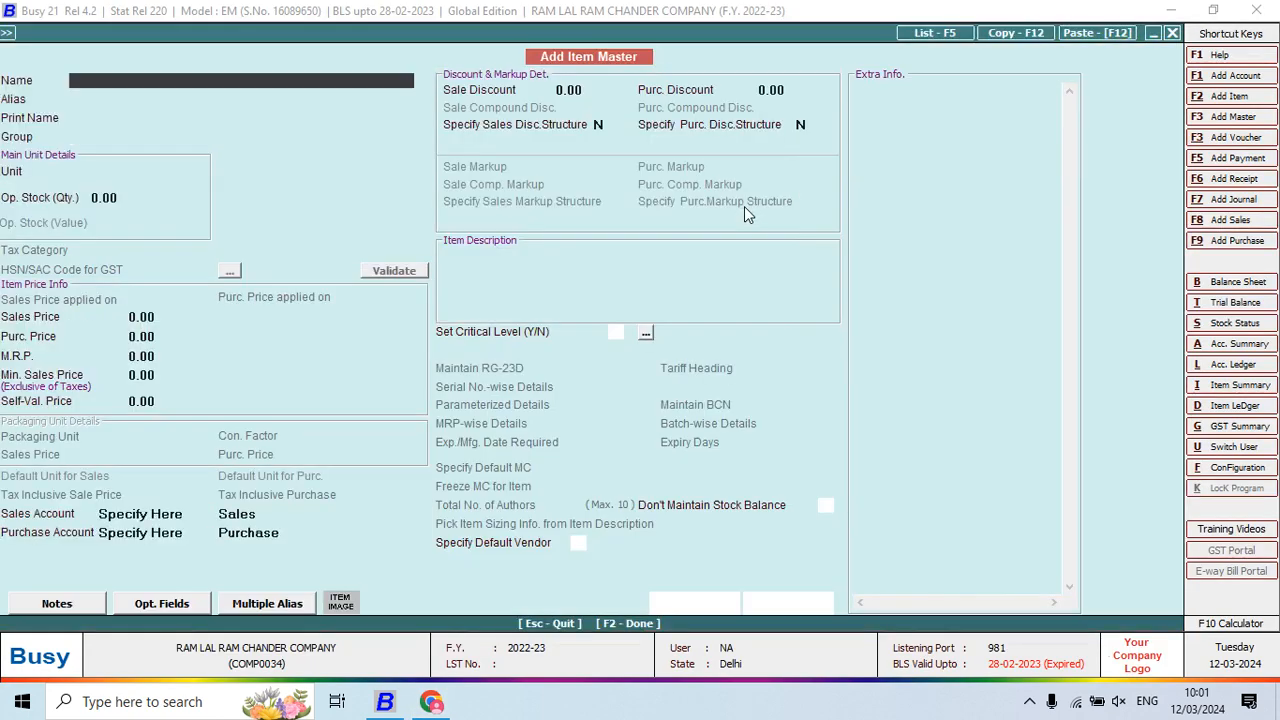
{"action": "type", "text": "TTON GOLDEN WHITE"}
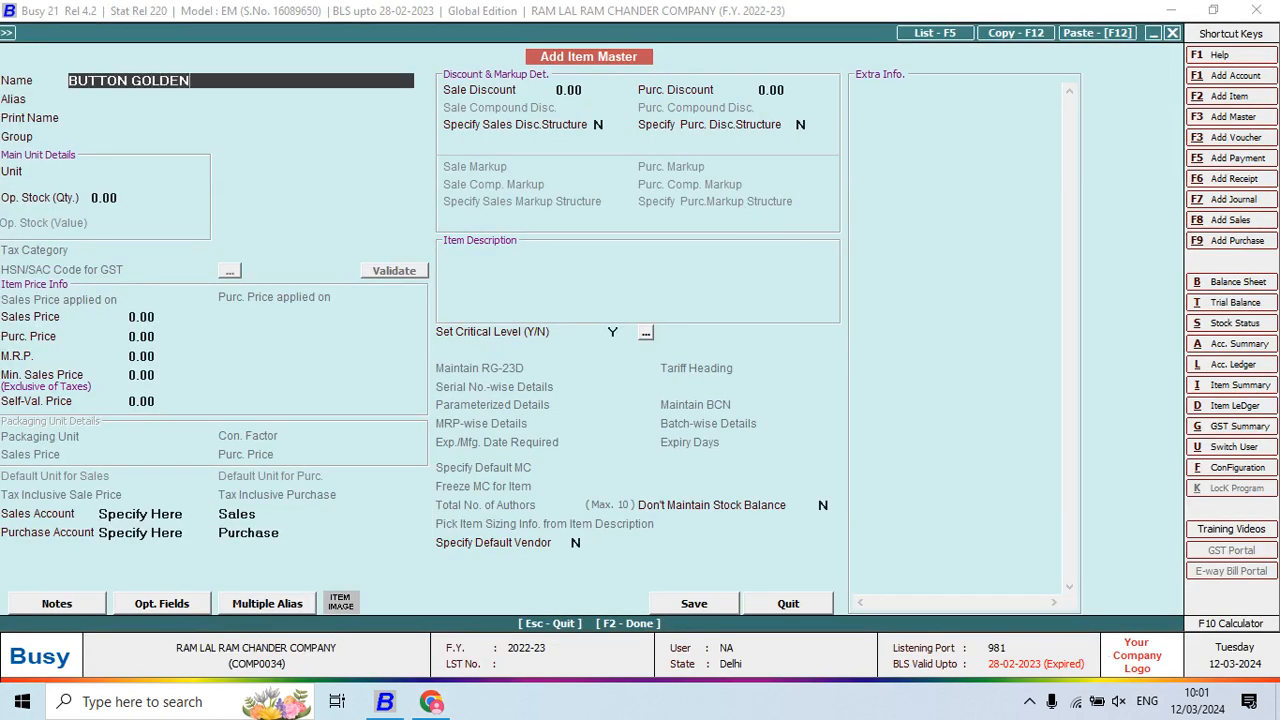
{"action": "key", "text": "Return"}
{"action": "key", "text": "Return"}
{"action": "key", "text": "Return"}
{"action": "key", "text": "Down"}
{"action": "key", "text": "Return"}
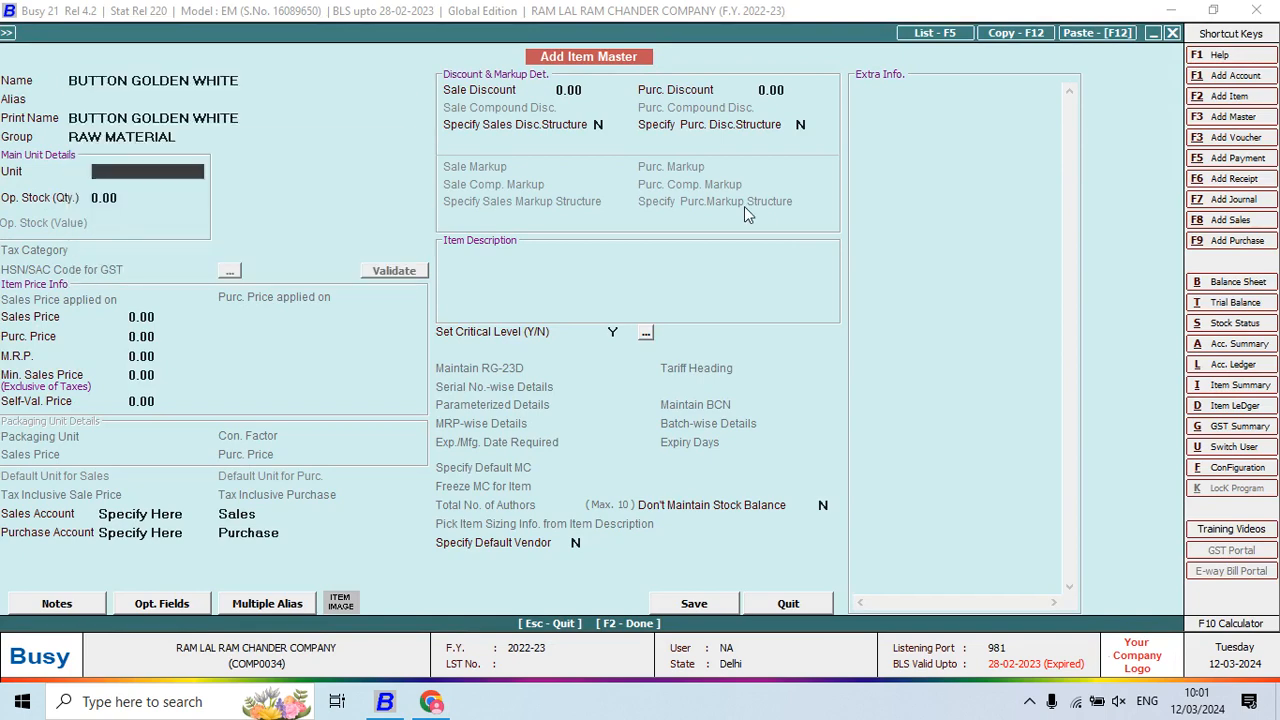
{"action": "type", "text": "PCS"}
{"action": "key", "text": "Return"}
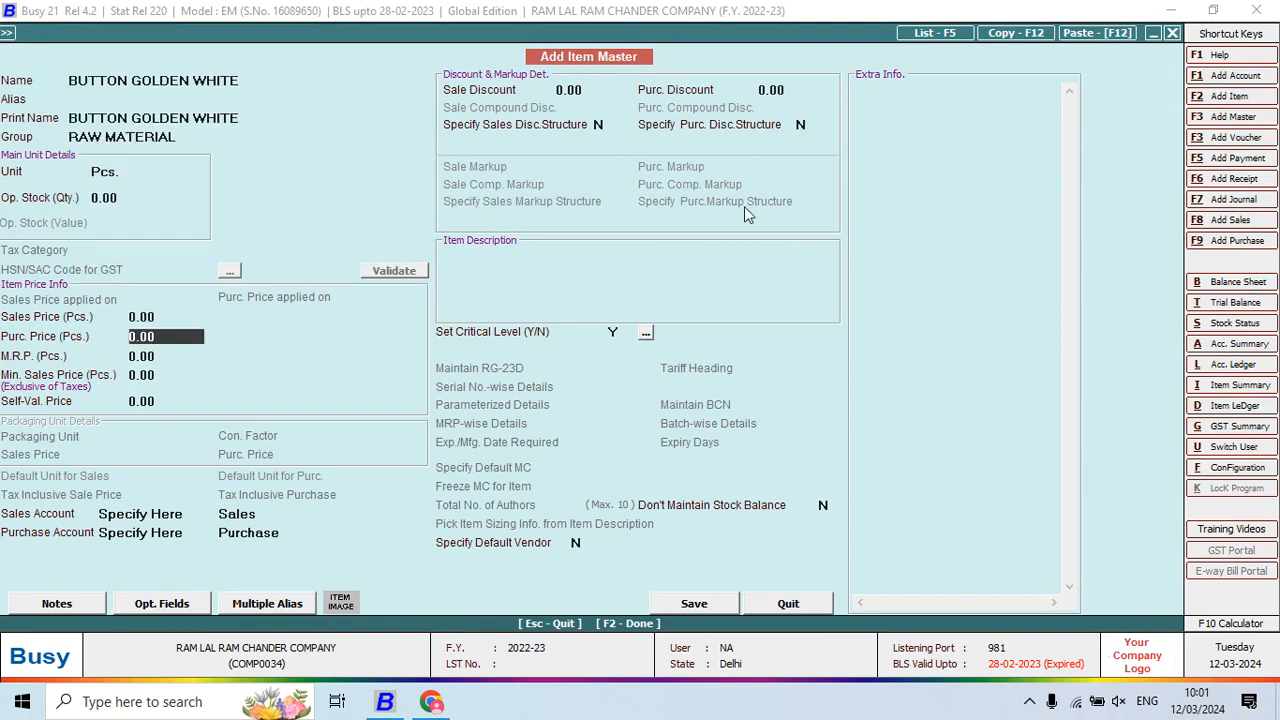
{"action": "key", "text": "F2"}
{"action": "key", "text": "Return"}
{"action": "key", "text": "alt+Tab"}
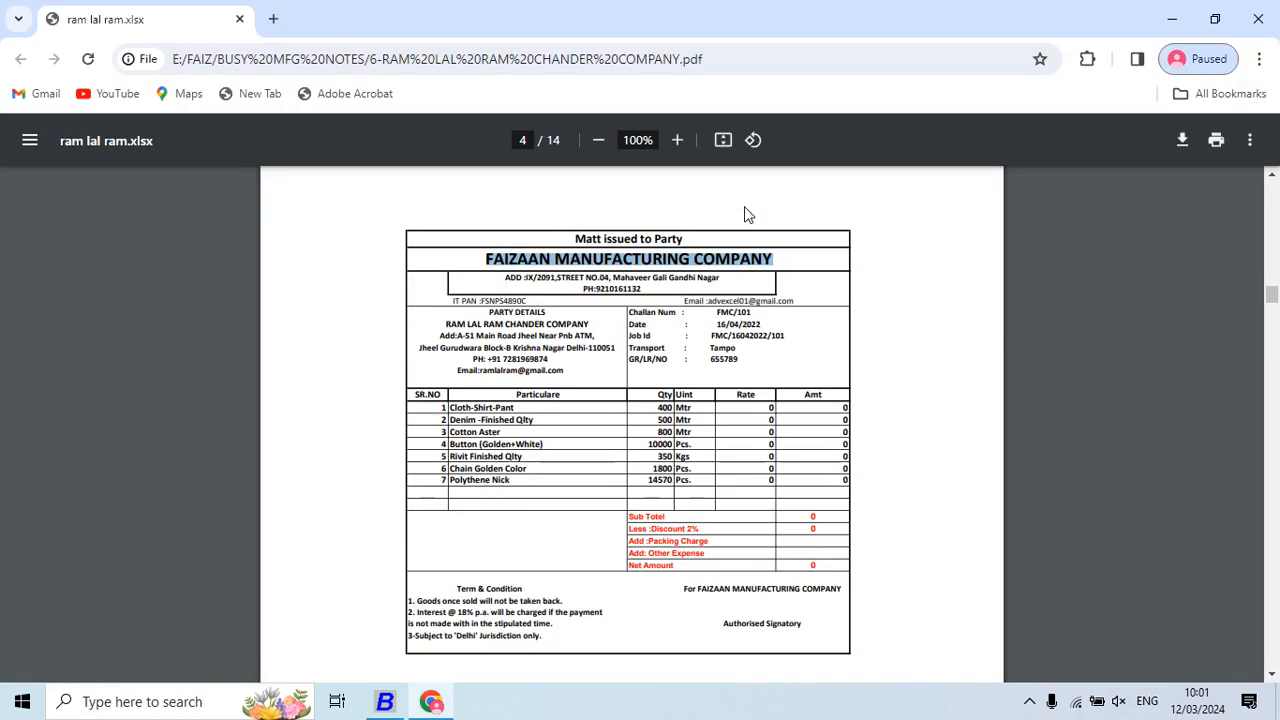
{"action": "key", "text": "alt+Tab"}
{"action": "type", "text": "1000"}
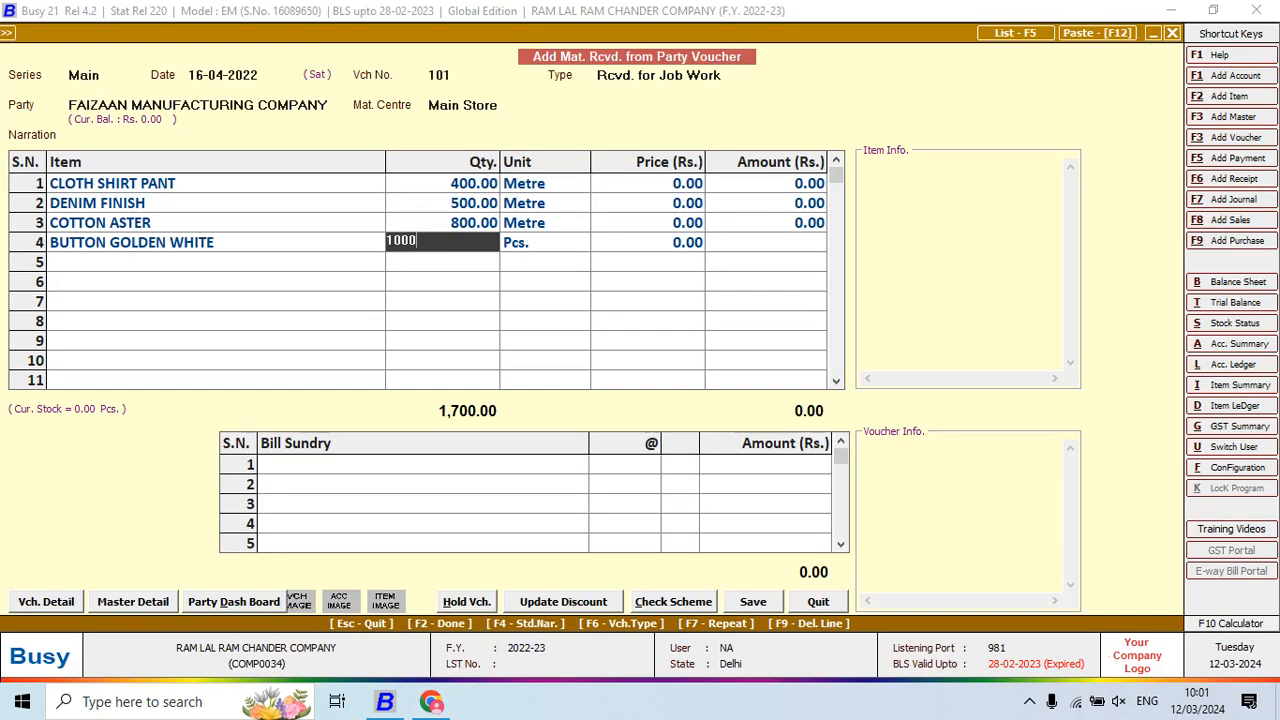
{"action": "type", "text": "0"}
{"action": "key", "text": "Return"}
{"action": "key", "text": "Return"}
{"action": "key", "text": "Return"}
Pick the existing item RIVIT for row 5
{"action": "key", "text": "alt+Tab"}
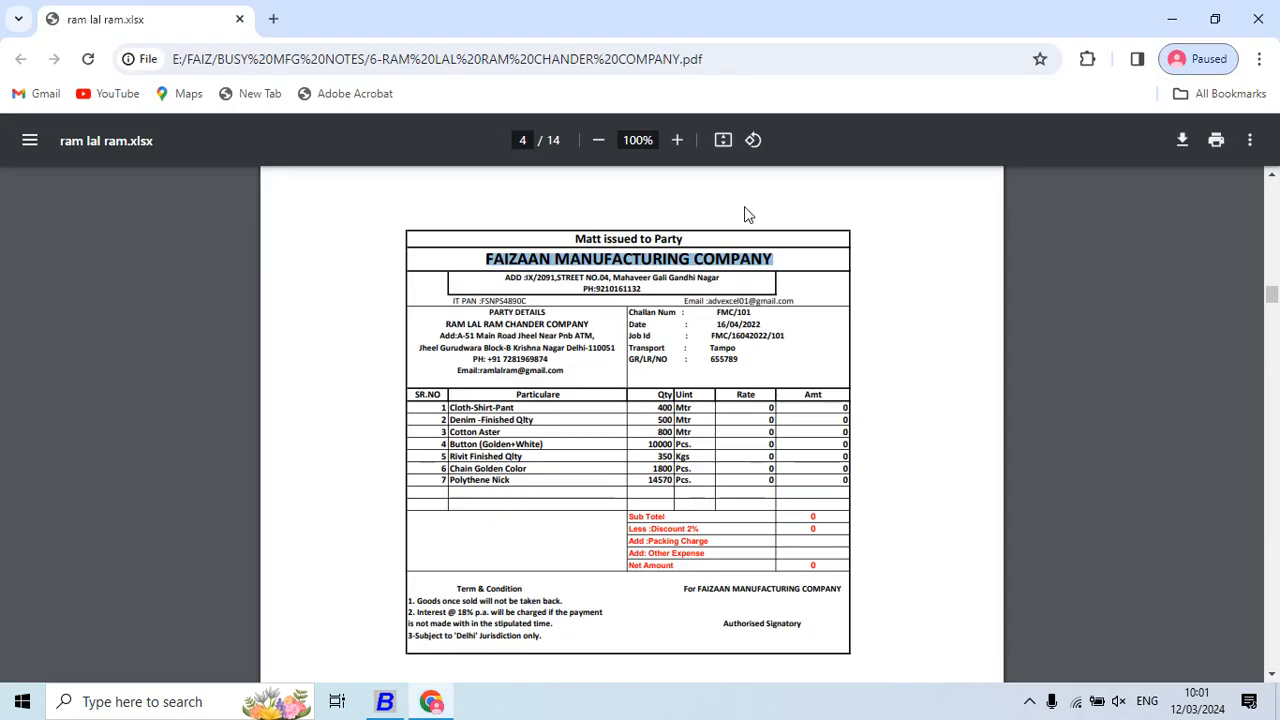
{"action": "key", "text": "alt+Tab"}
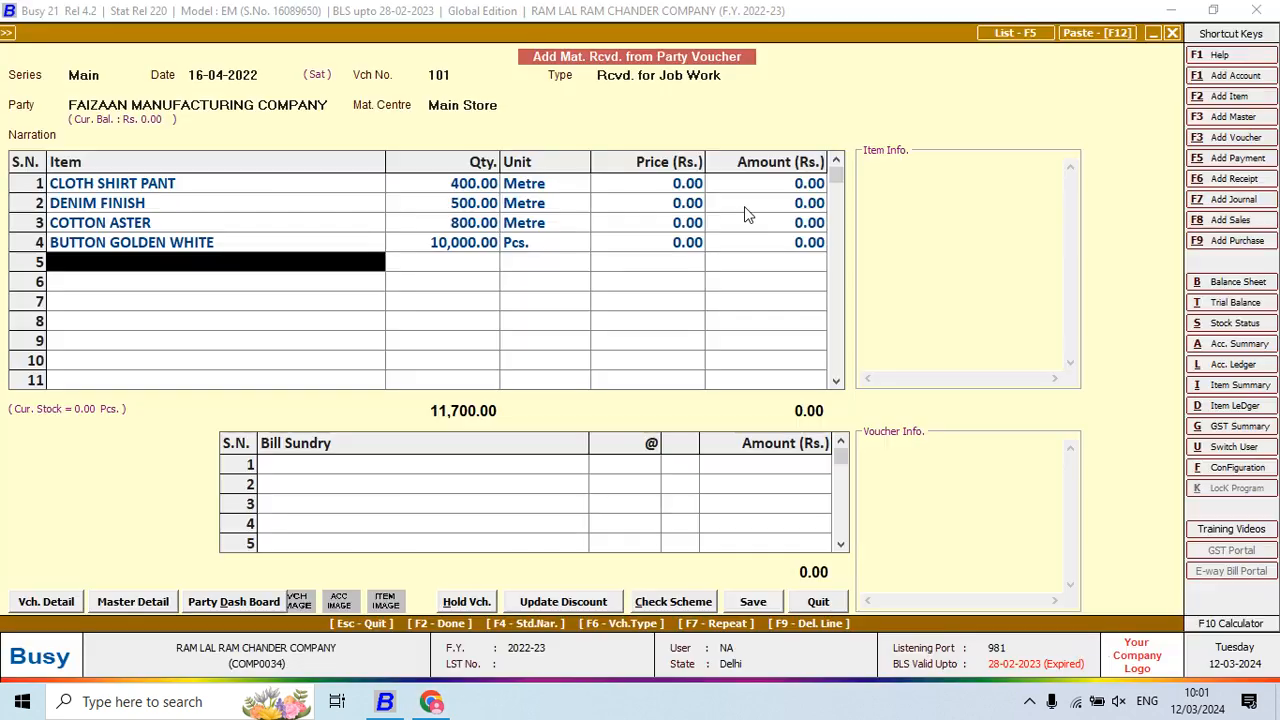
{"action": "type", "text": "rivi"}
{"action": "key", "text": "Return"}
{"action": "key", "text": "alt+Tab"}
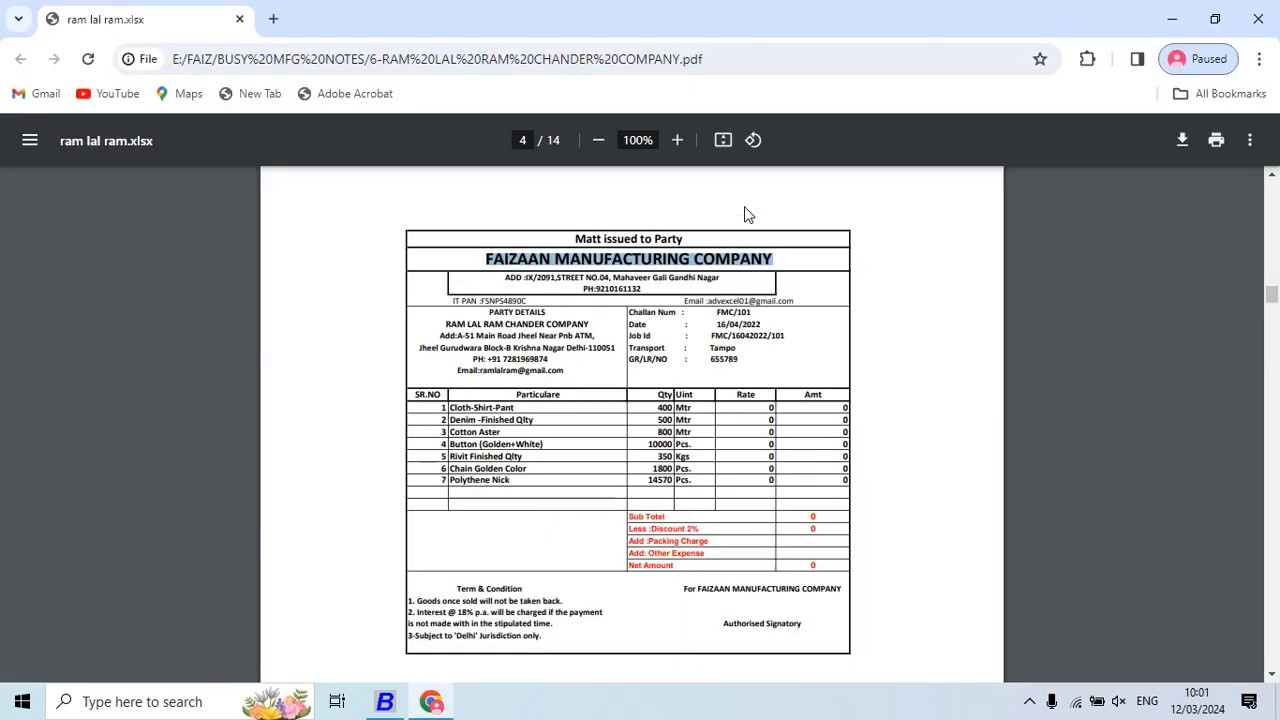
{"action": "key", "text": "alt+Tab"}
Enter 350 for RIVIT, then create item CHAIN GOLDEN CLR under RAW MATERIAL in Pcs
{"action": "type", "text": "35"}
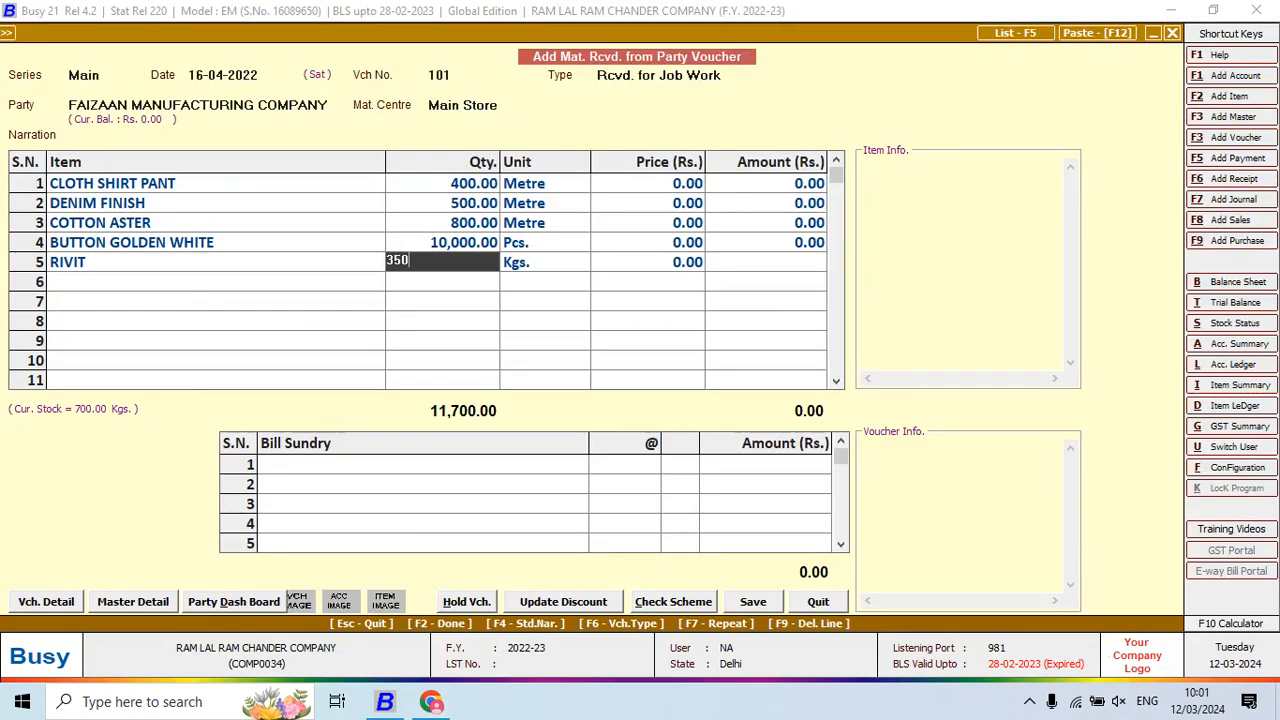
{"action": "key", "text": "Return"}
{"action": "key", "text": "Return"}
{"action": "key", "text": "Return"}
{"action": "key", "text": "alt+Tab"}
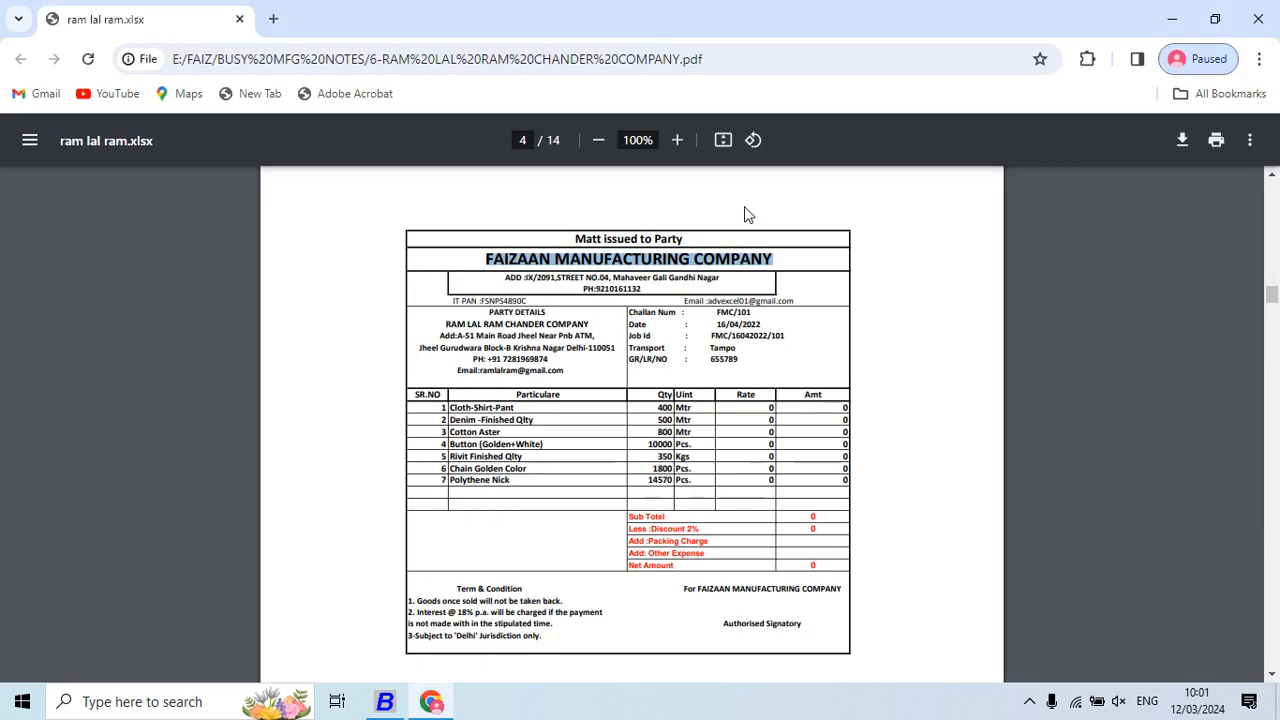
{"action": "key", "text": "alt+Tab"}
{"action": "type", "text": "cH"}
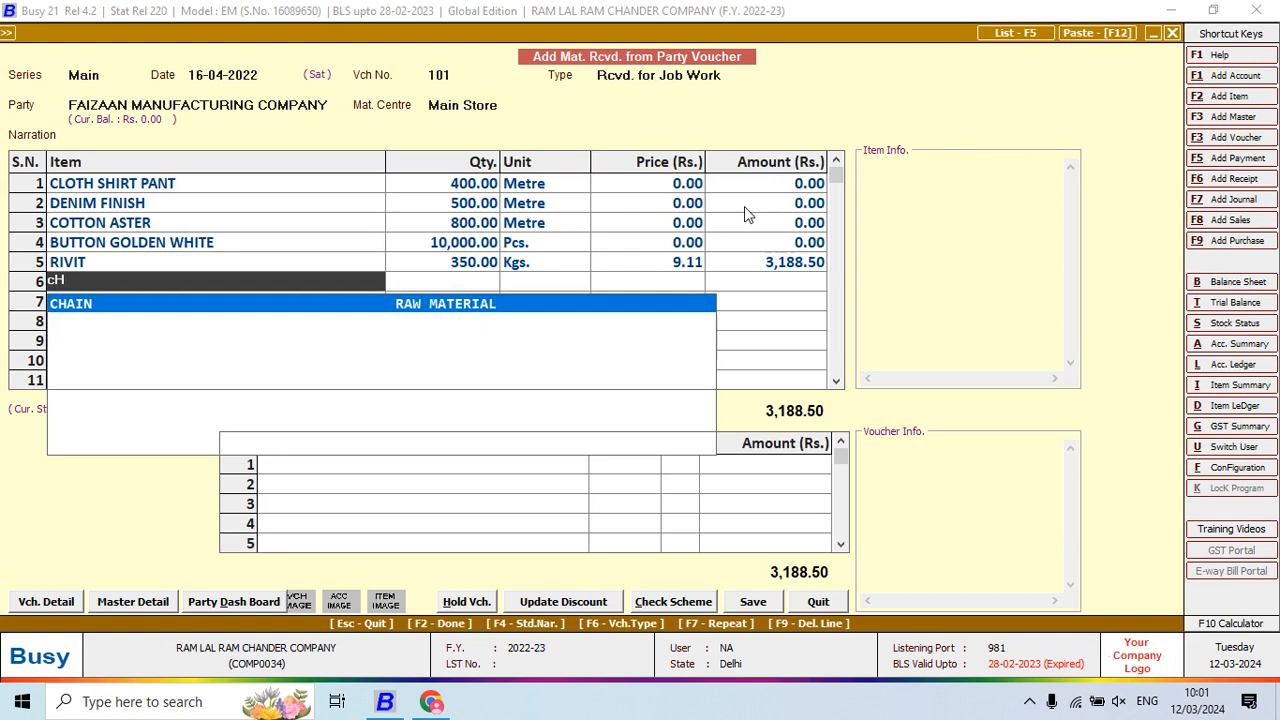
{"action": "key", "text": "F3"}
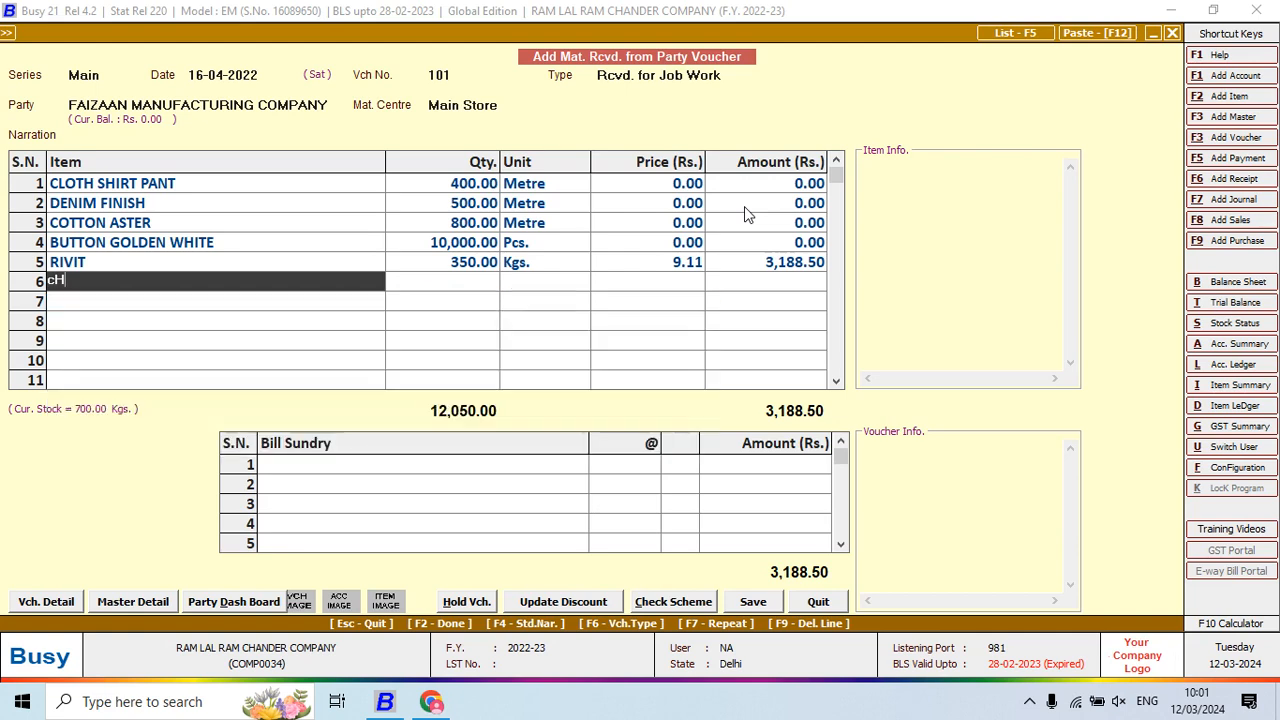
{"action": "type", "text": "CHA"}
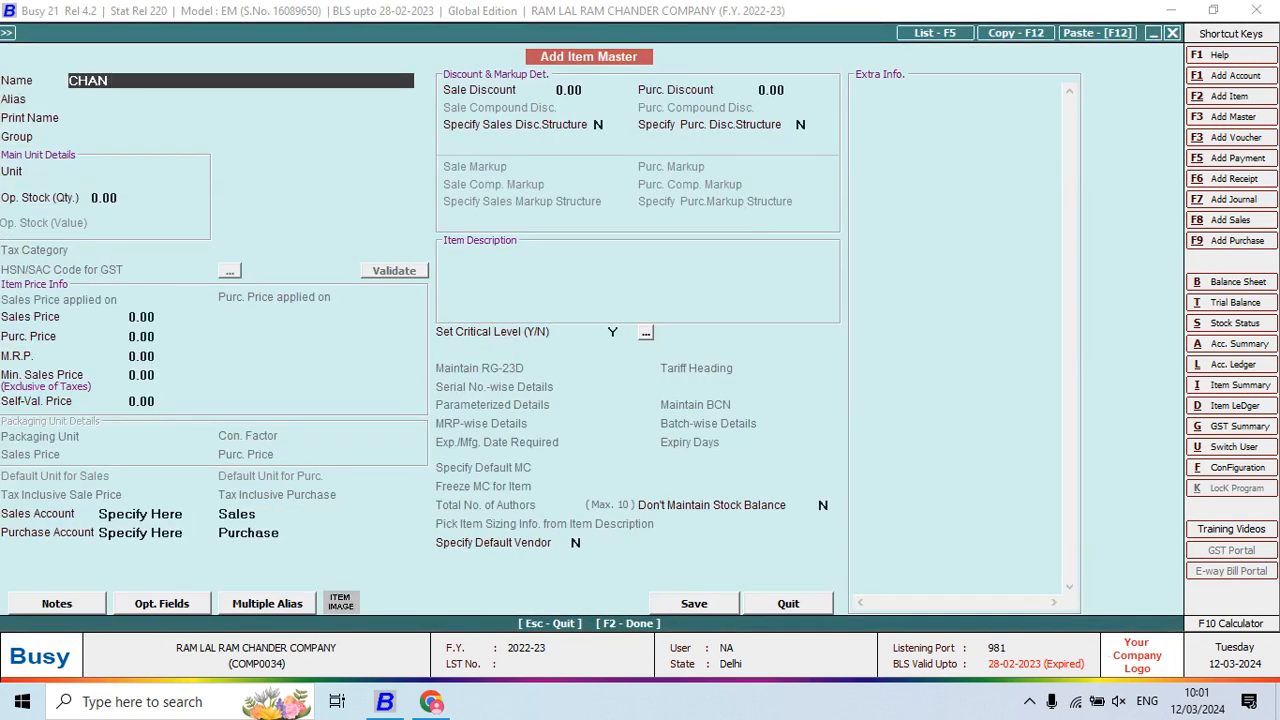
{"action": "type", "text": "IN GOLDEN CLR"}
{"action": "key", "text": "Return"}
{"action": "key", "text": "Return"}
{"action": "key", "text": "Return"}
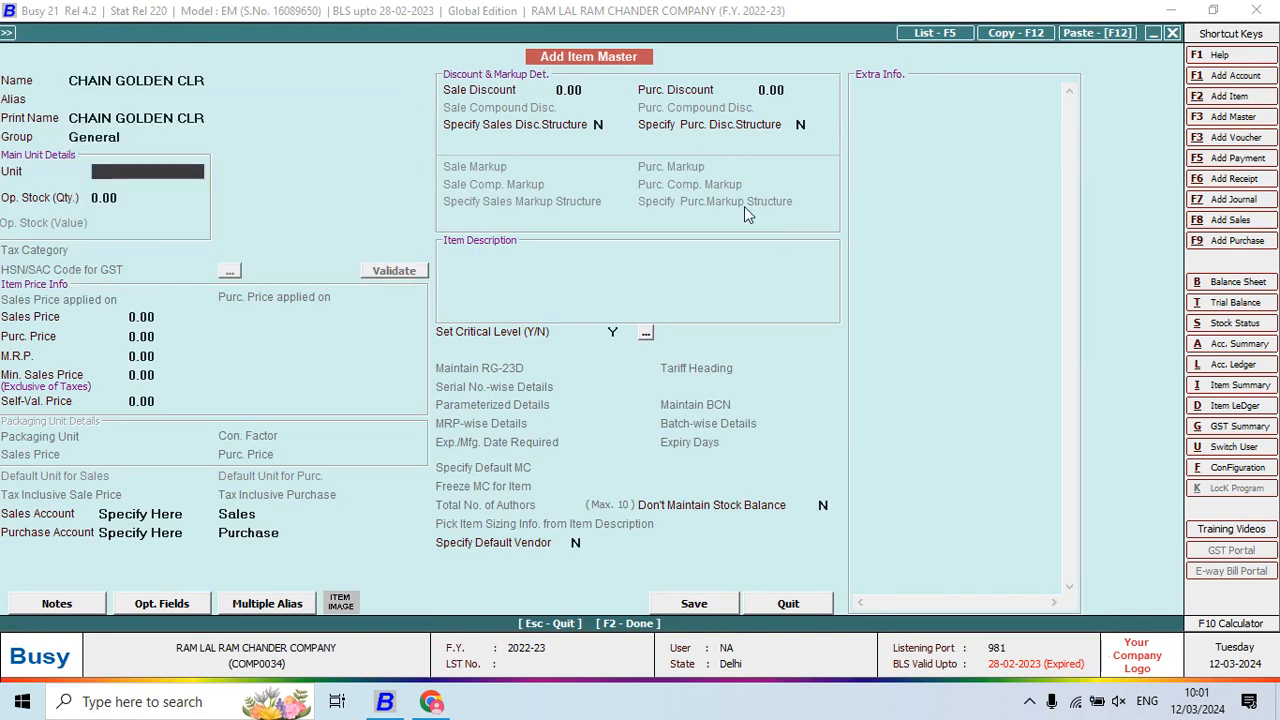
{"action": "type", "text": "R"}
{"action": "key", "text": "Return"}
{"action": "type", "text": "PC"}
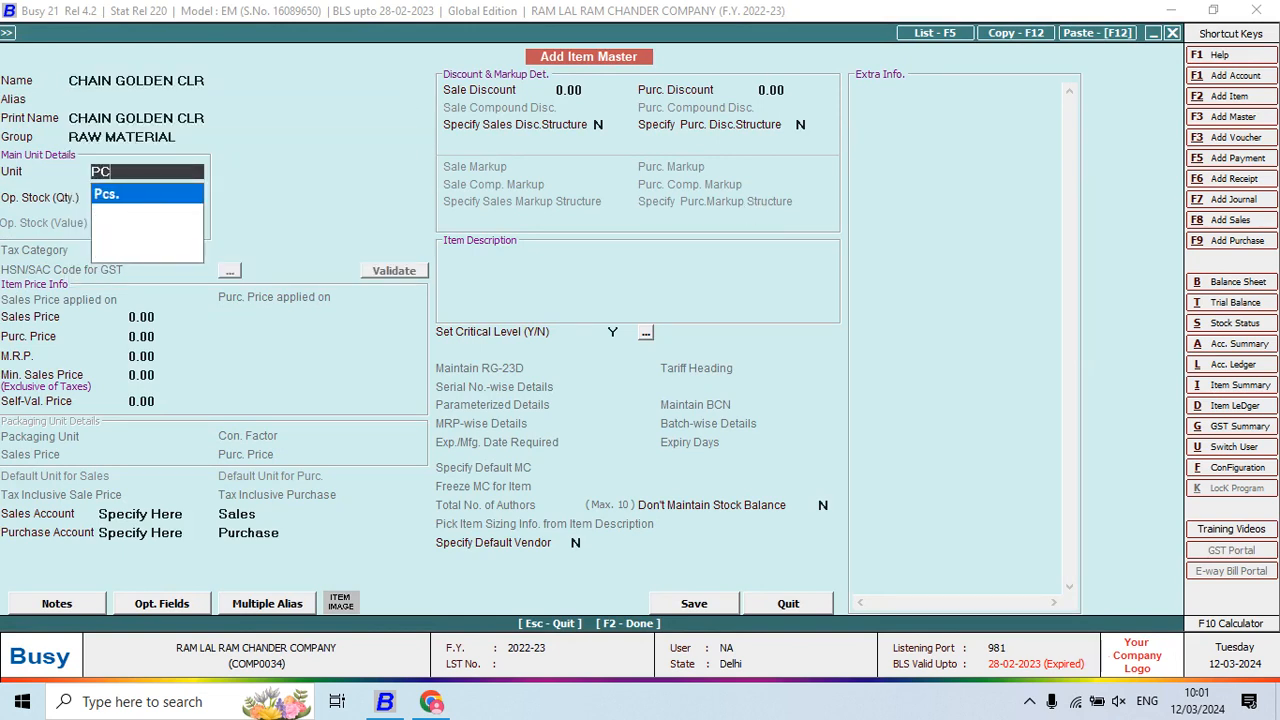
{"action": "key", "text": "Return"}
{"action": "key", "text": "Return"}
{"action": "key", "text": "Return"}
{"action": "key", "text": "F2"}
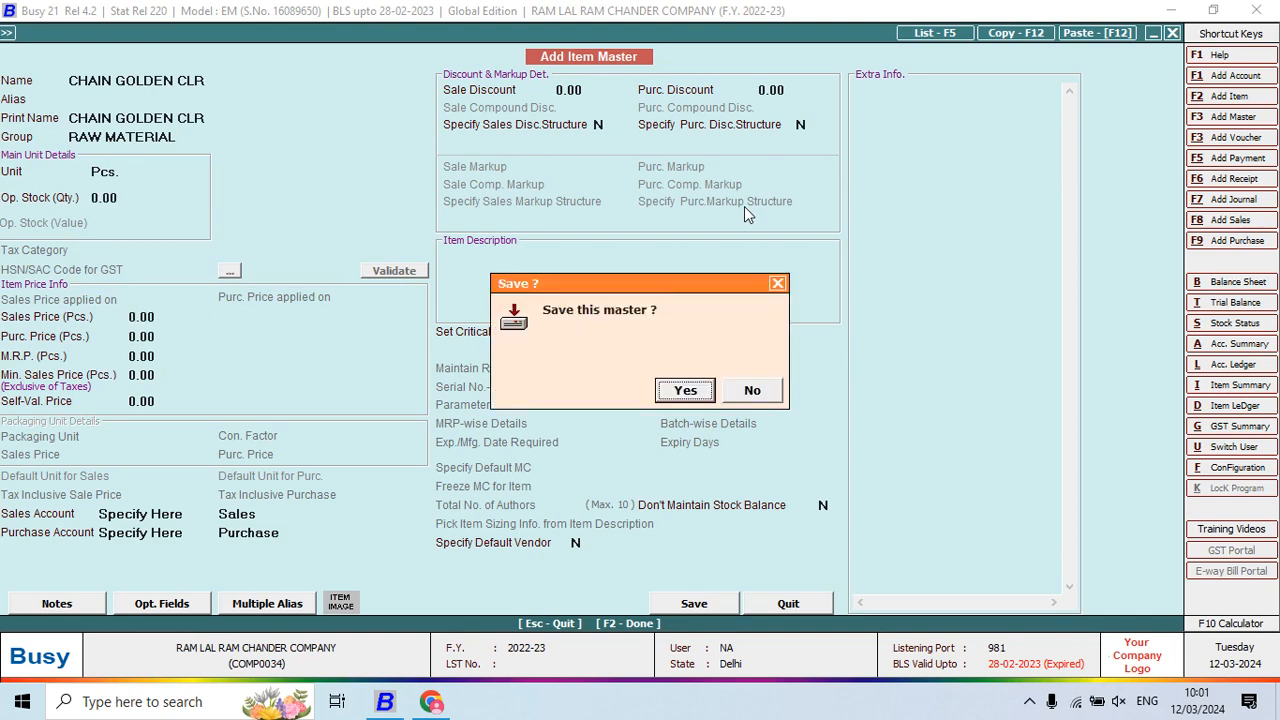
{"action": "key", "text": "Return"}
Give CHAIN GOLDEN CLR quantity 1,800 and clear RIVIT's 9.11 price to 0
{"action": "key", "text": "alt+Tab"}
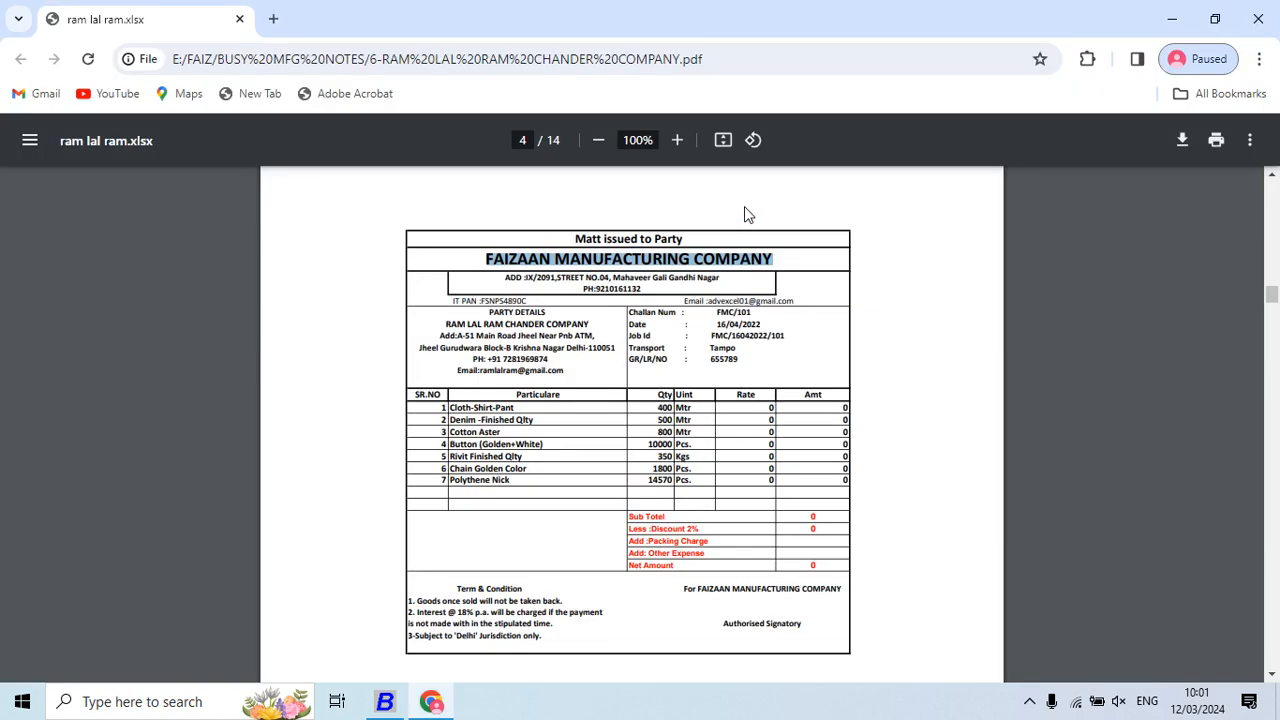
{"action": "key", "text": "alt+Tab"}
{"action": "type", "text": "18"}
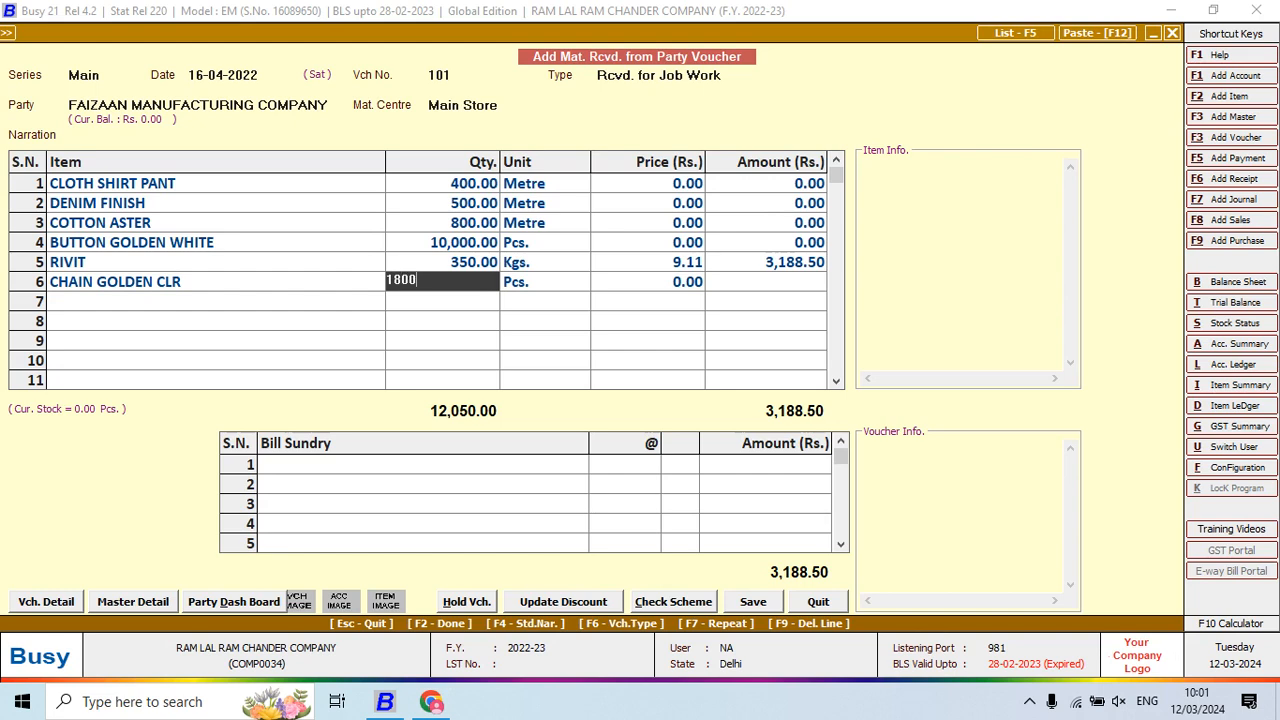
{"action": "key", "text": "Return"}
{"action": "key", "text": "alt+Tab"}
{"action": "key", "text": "alt+Tab"}
{"action": "key", "text": "Up"}
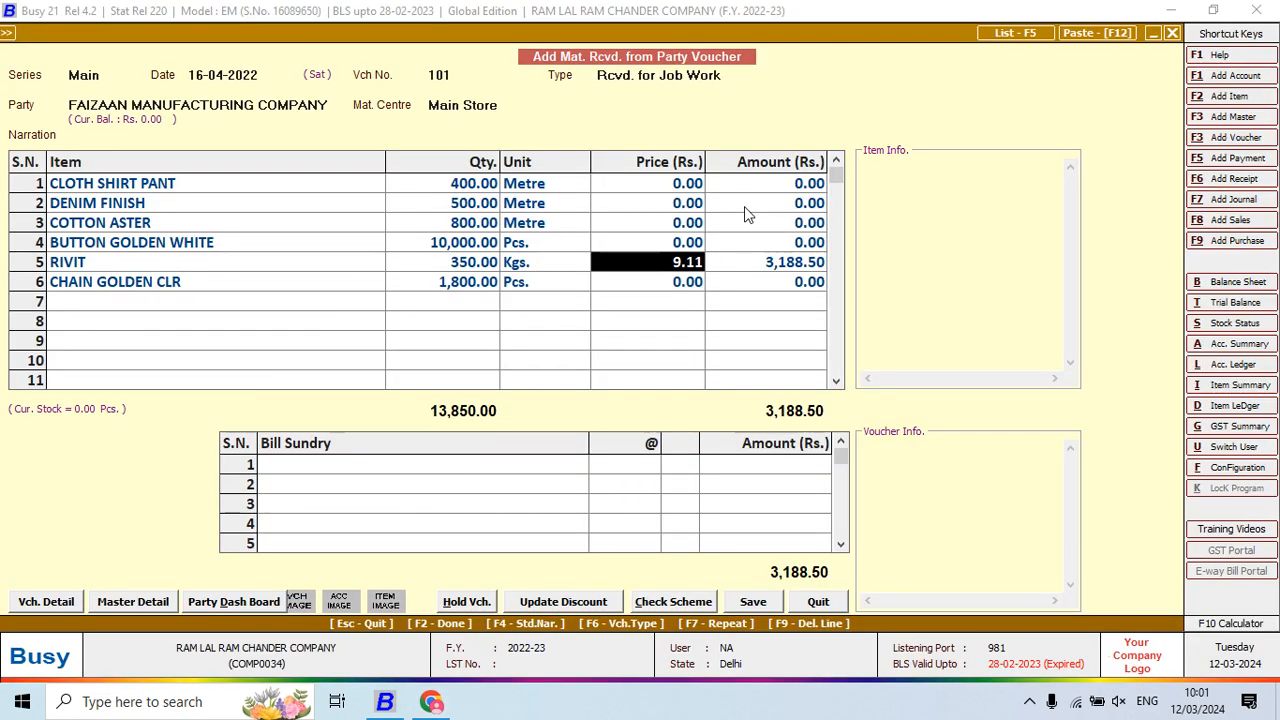
{"action": "key", "text": "BackSpace"}
{"action": "key", "text": "Return"}
{"action": "key", "text": "Down"}
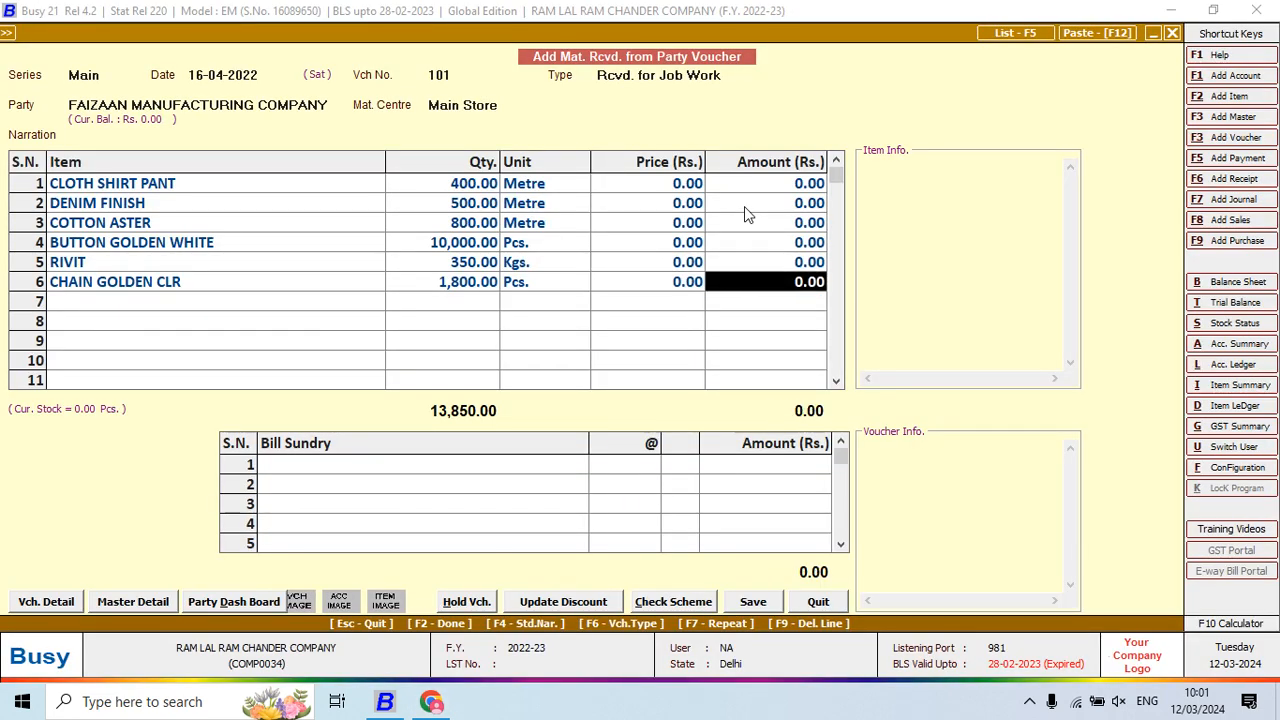
{"action": "key", "text": "Return"}
{"action": "key", "text": "alt+Tab"}
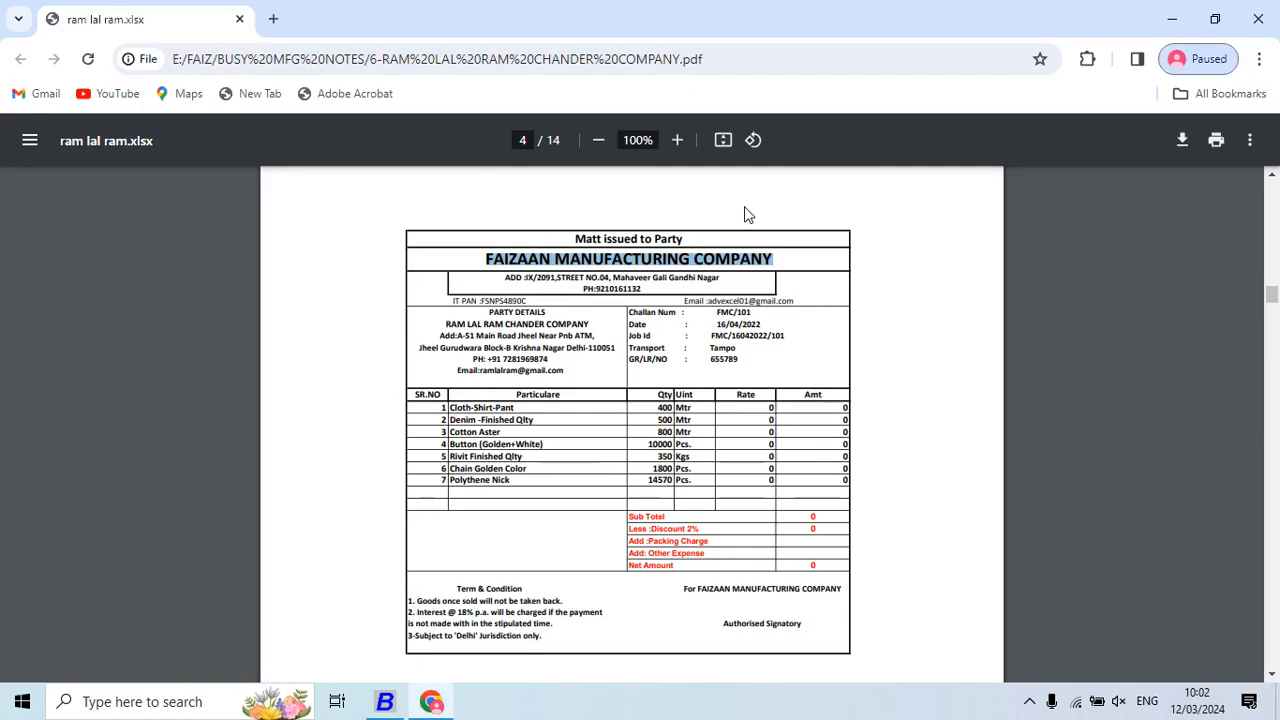
{"action": "key", "text": "alt+F2"}
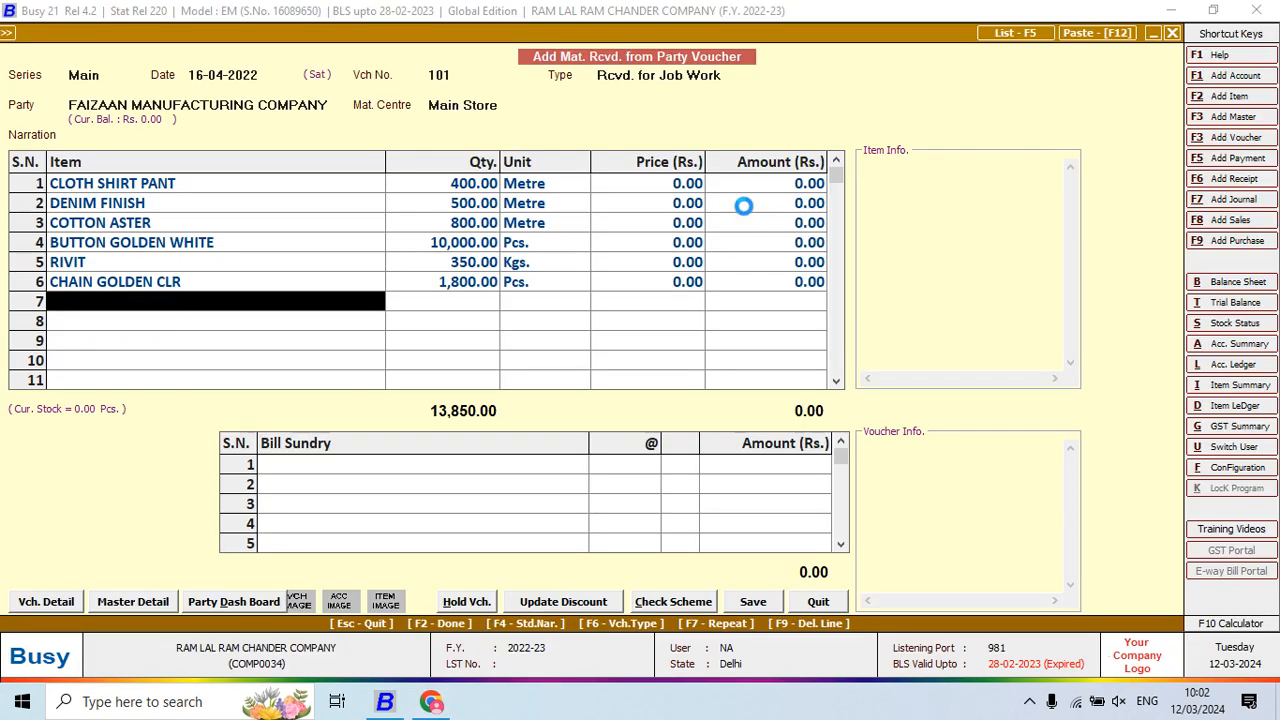
Create item POLYTHENE NICK in group RAW MATERIAL with unit Pcs. and save it
{"action": "type", "text": "PO"}
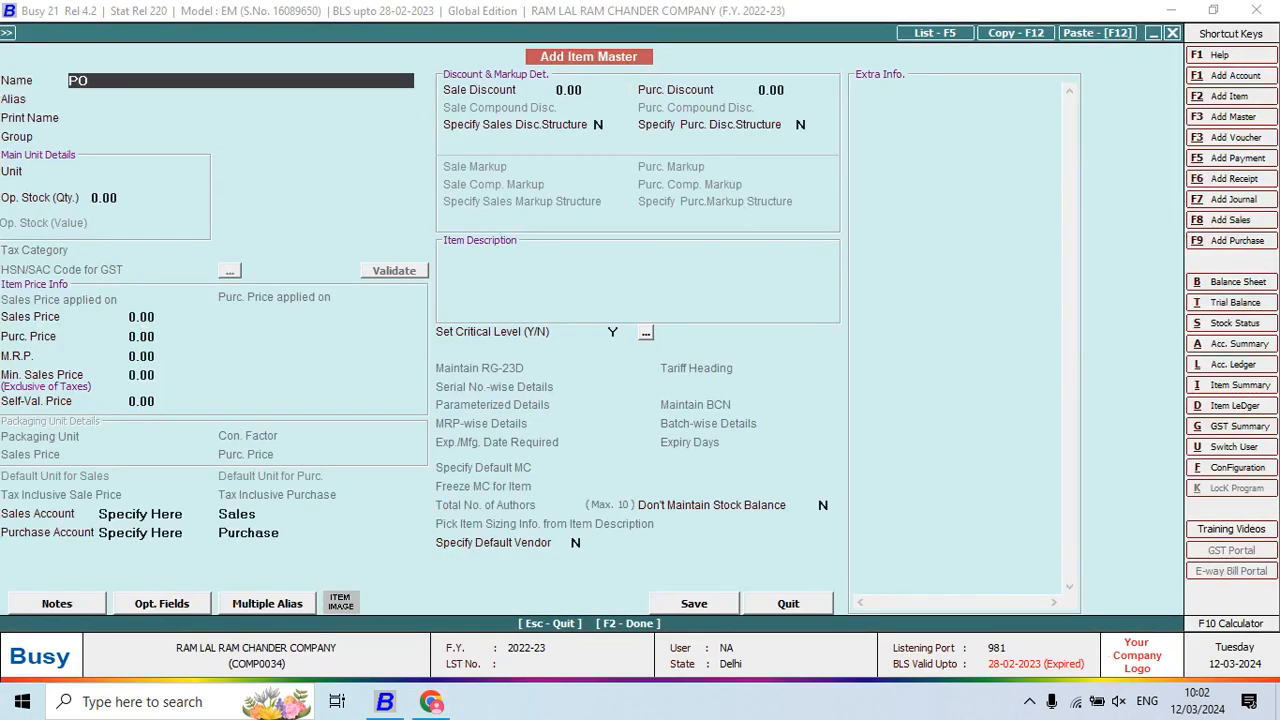
{"action": "type", "text": "LYTHENE NICK"}
{"action": "key", "text": "Return"}
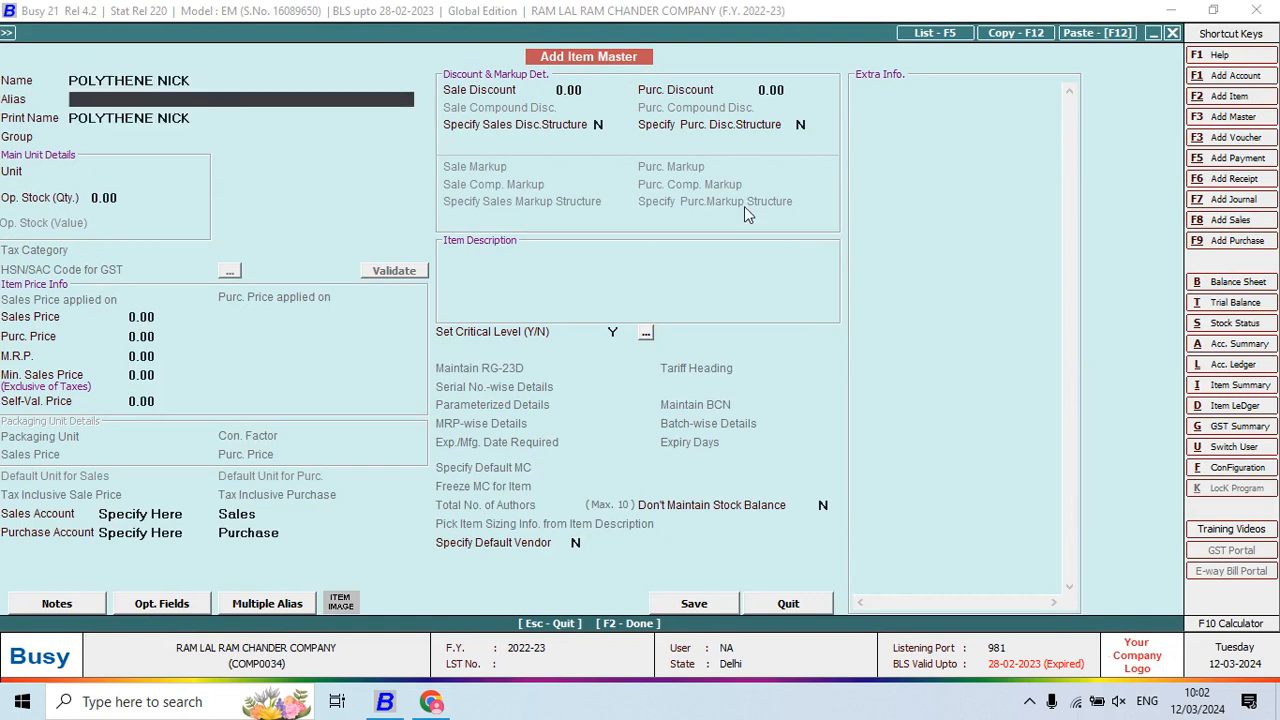
{"action": "key", "text": "Return"}
{"action": "key", "text": "Return"}
{"action": "key", "text": "Down"}
{"action": "key", "text": "Return"}
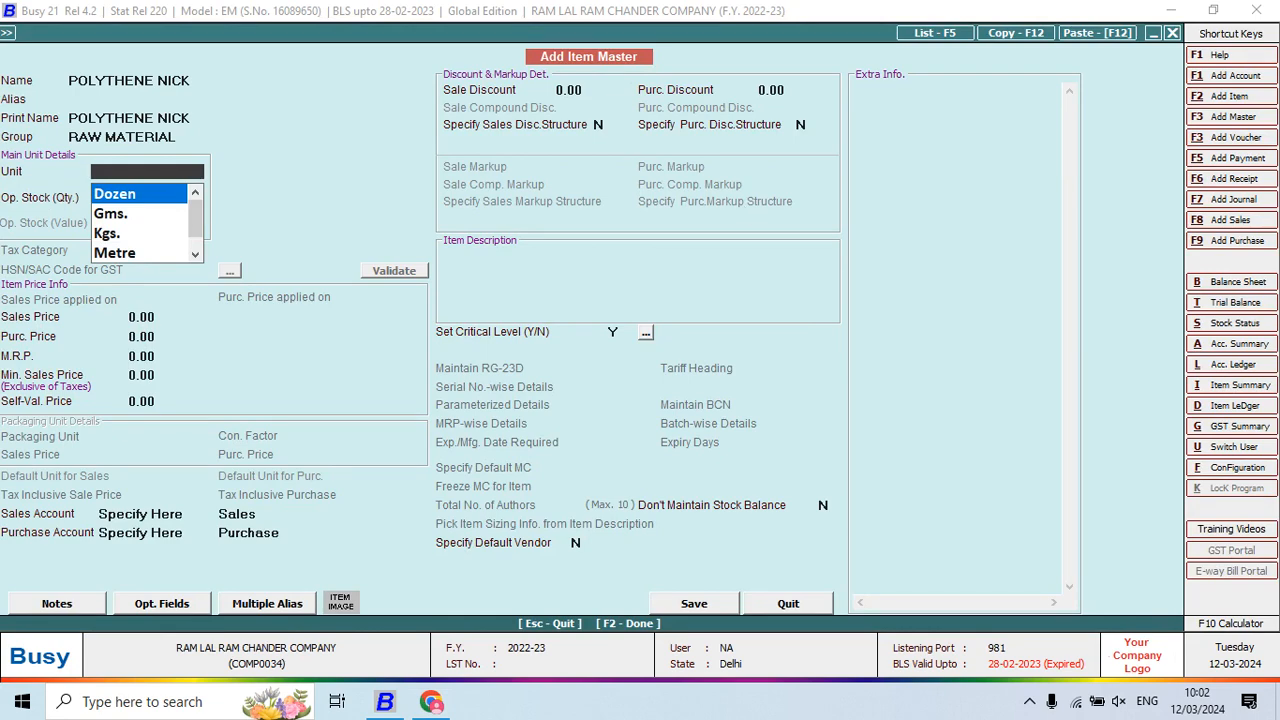
{"action": "type", "text": "m"}
{"action": "key", "text": "BackSpace"}
{"action": "type", "text": "p"}
{"action": "key", "text": "Return"}
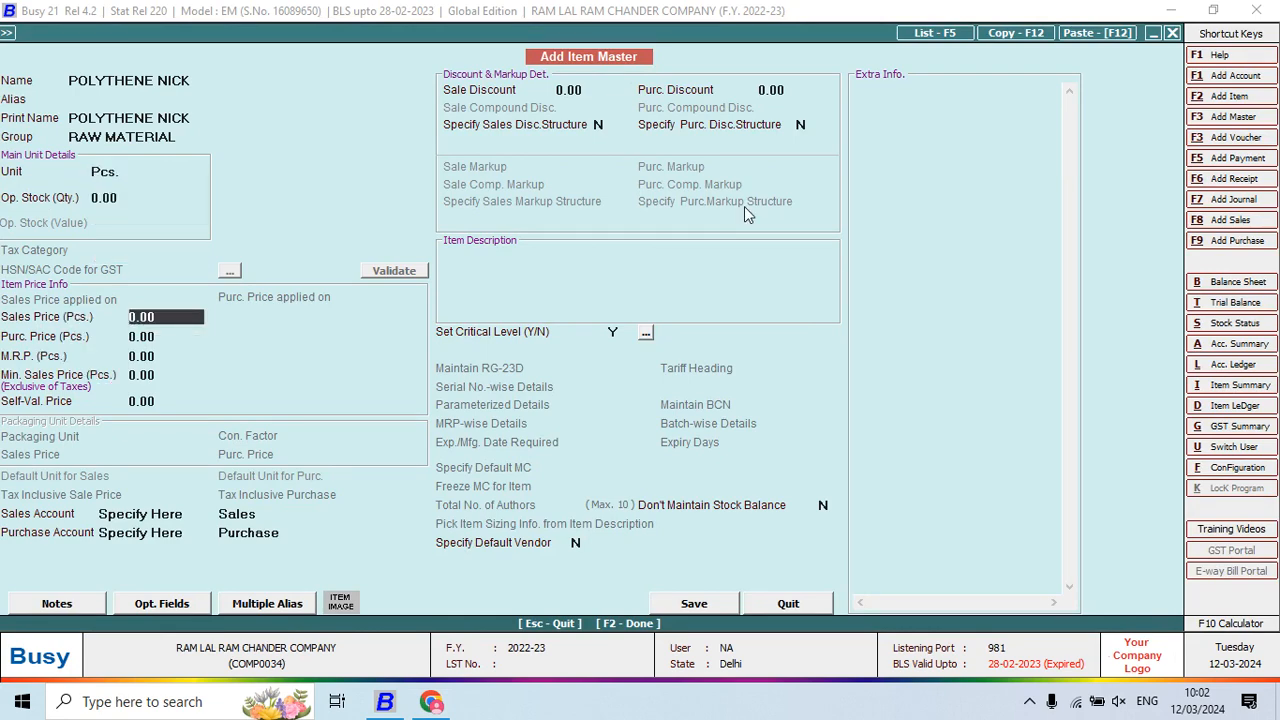
{"action": "key", "text": "Return"}
{"action": "key", "text": "Return"}
{"action": "key", "text": "F2"}
{"action": "key", "text": "Return"}
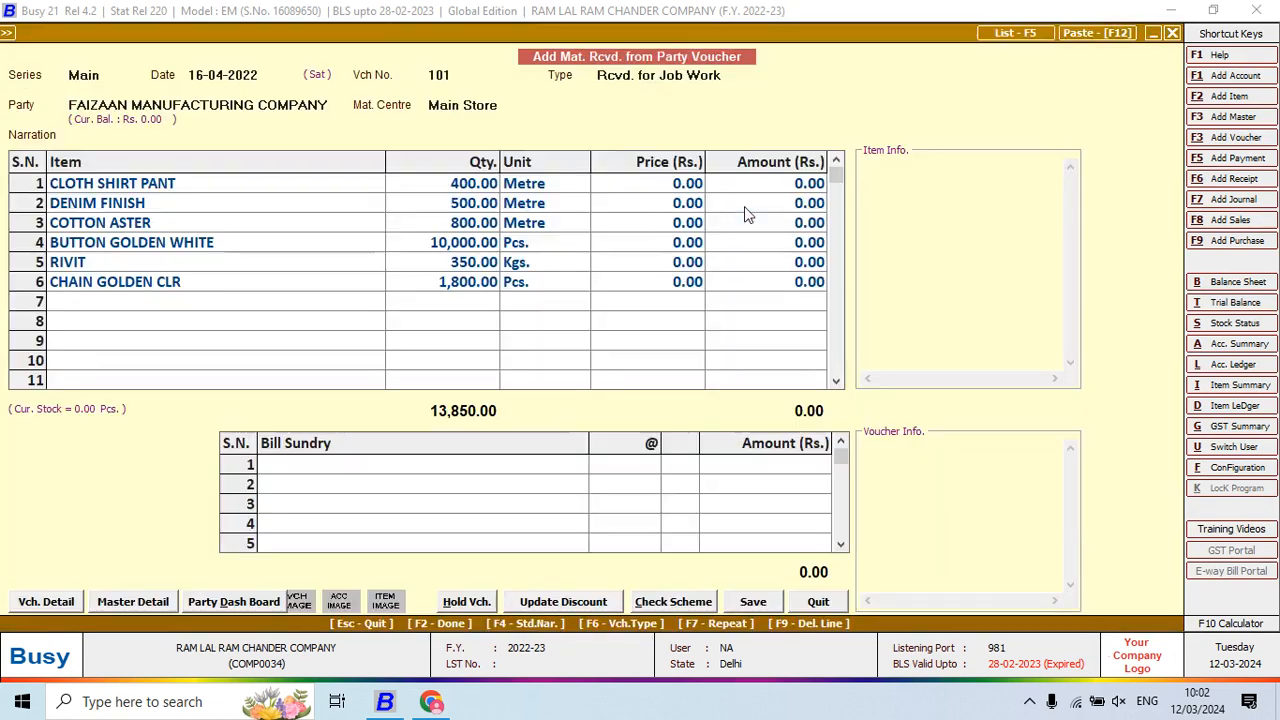
Enter quantity 14,570 on row 7, checking it against the challan PDF
{"action": "key", "text": "alt+Tab"}
{"action": "key", "text": "alt+Tab"}
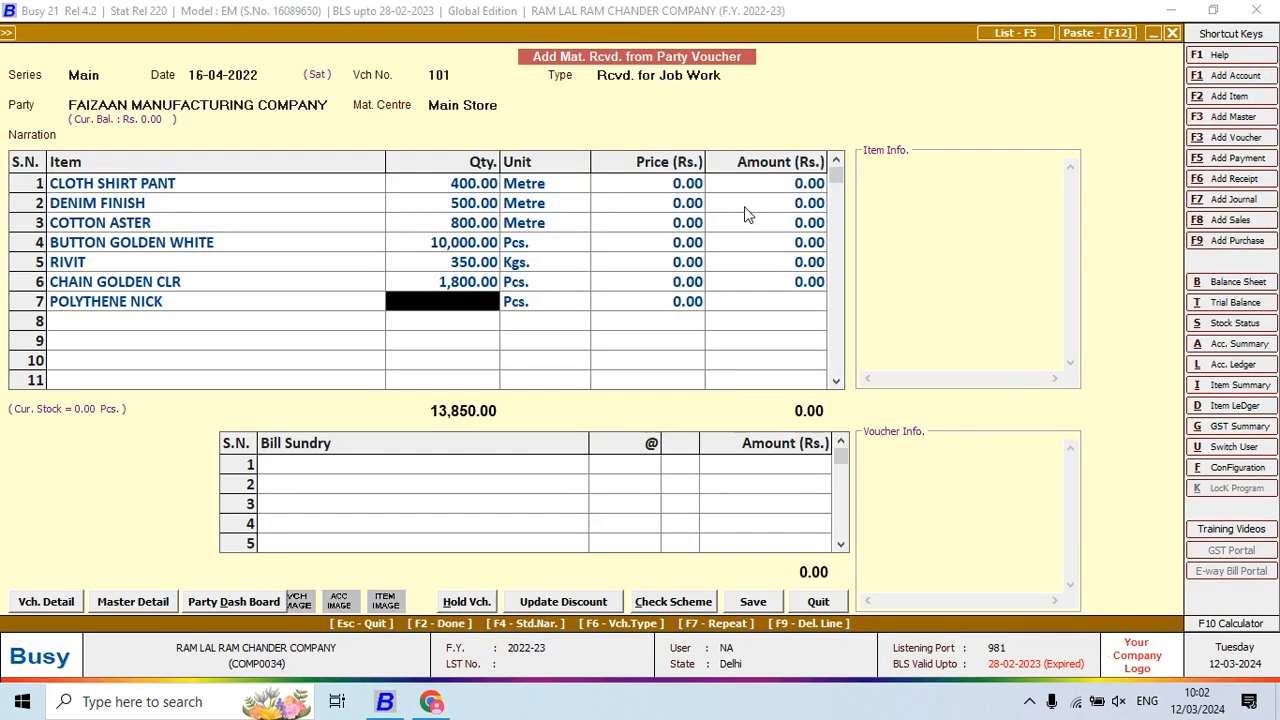
{"action": "type", "text": "14,570"}
{"action": "key", "text": "Return"}
{"action": "key", "text": "Return"}
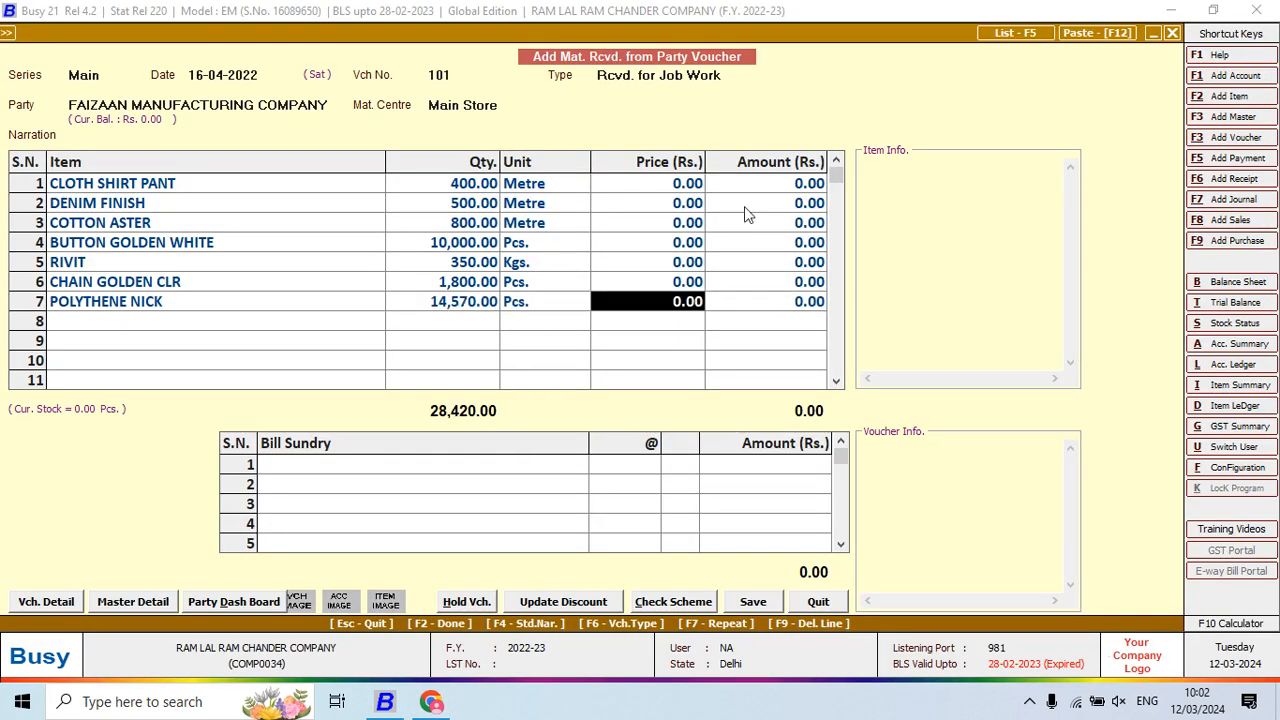
{"action": "key", "text": "alt+Tab"}
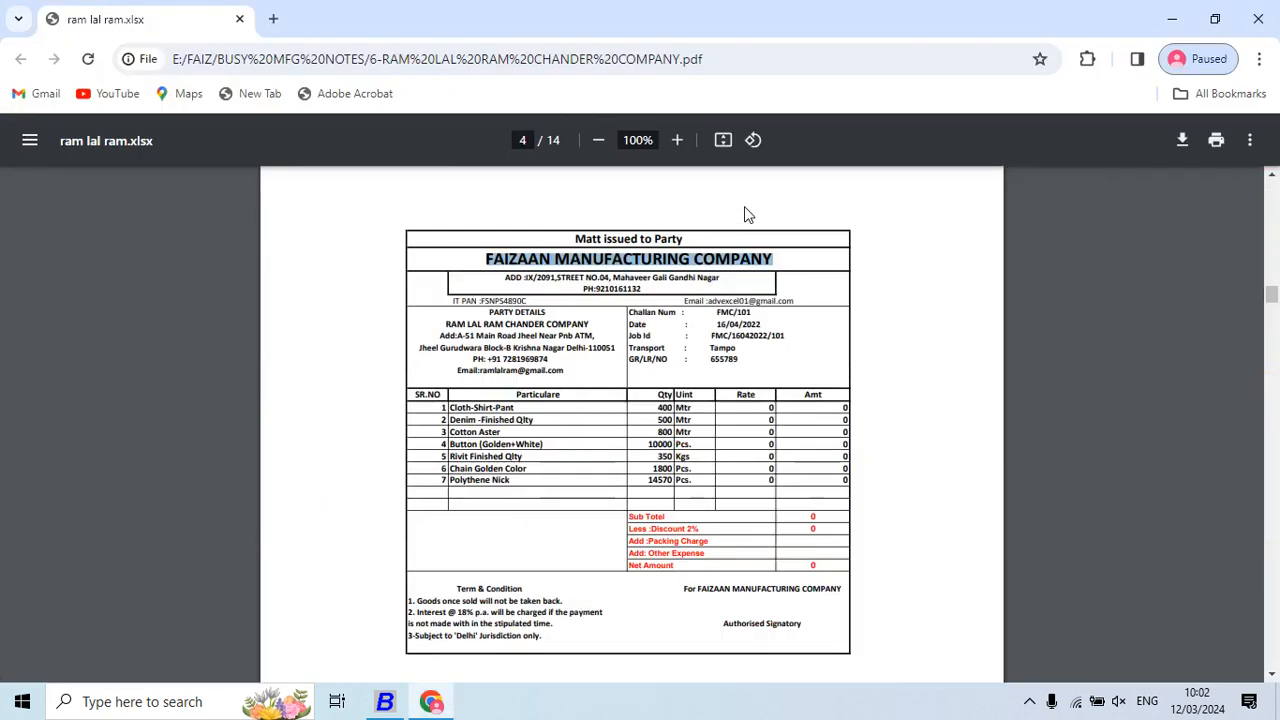
{"action": "key", "text": "alt+Tab"}
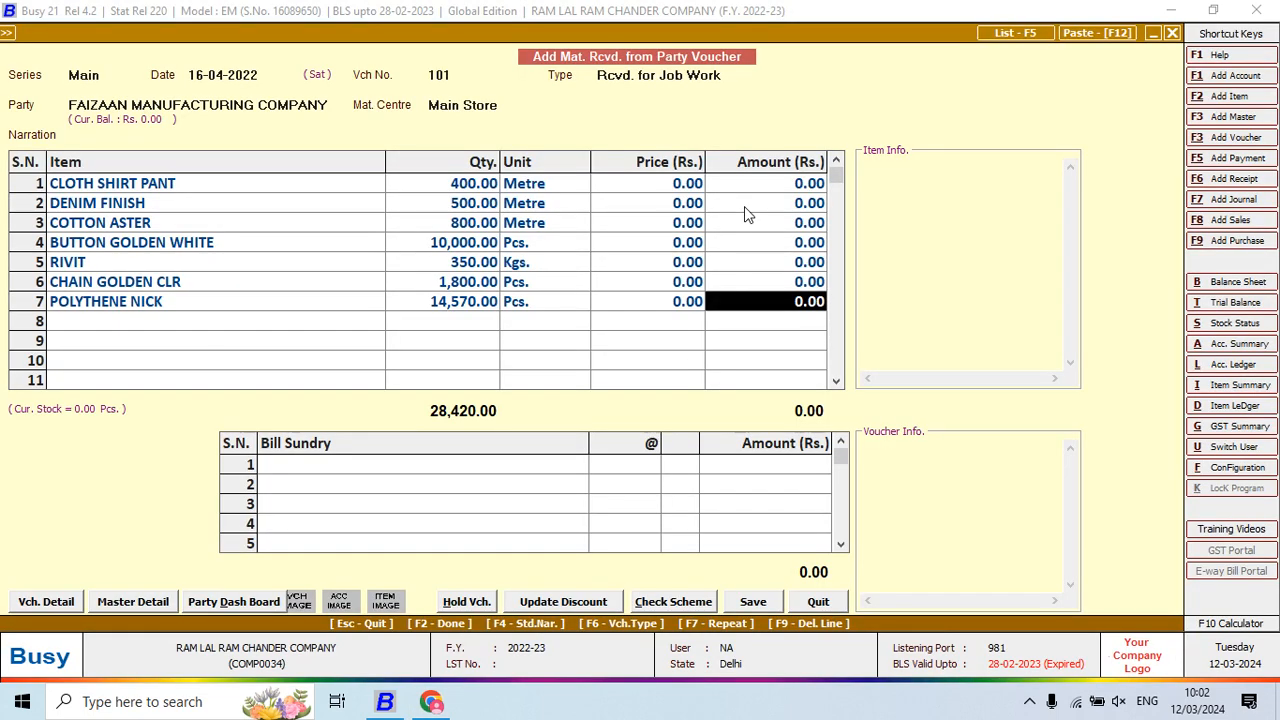
{"action": "key", "text": "alt+Tab"}
{"action": "left_click", "coordinate": [738, 299]}
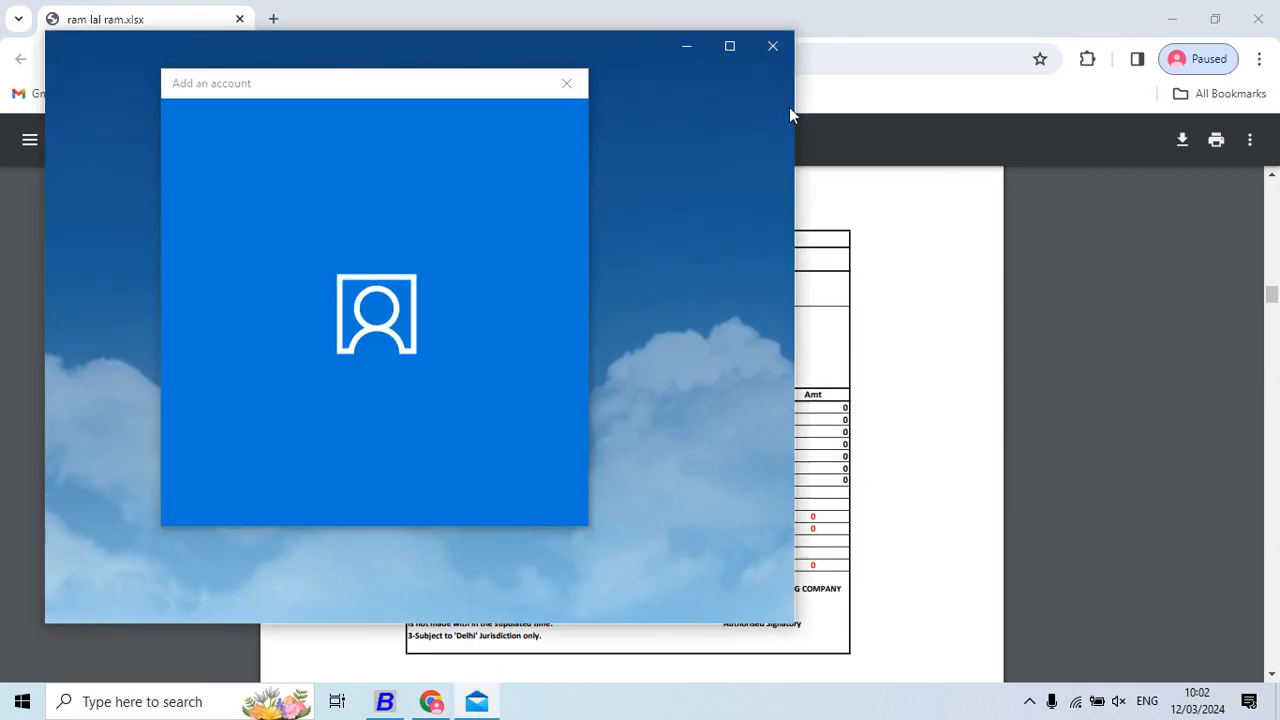
{"action": "left_click", "coordinate": [566, 86]}
{"action": "left_click", "coordinate": [772, 46]}
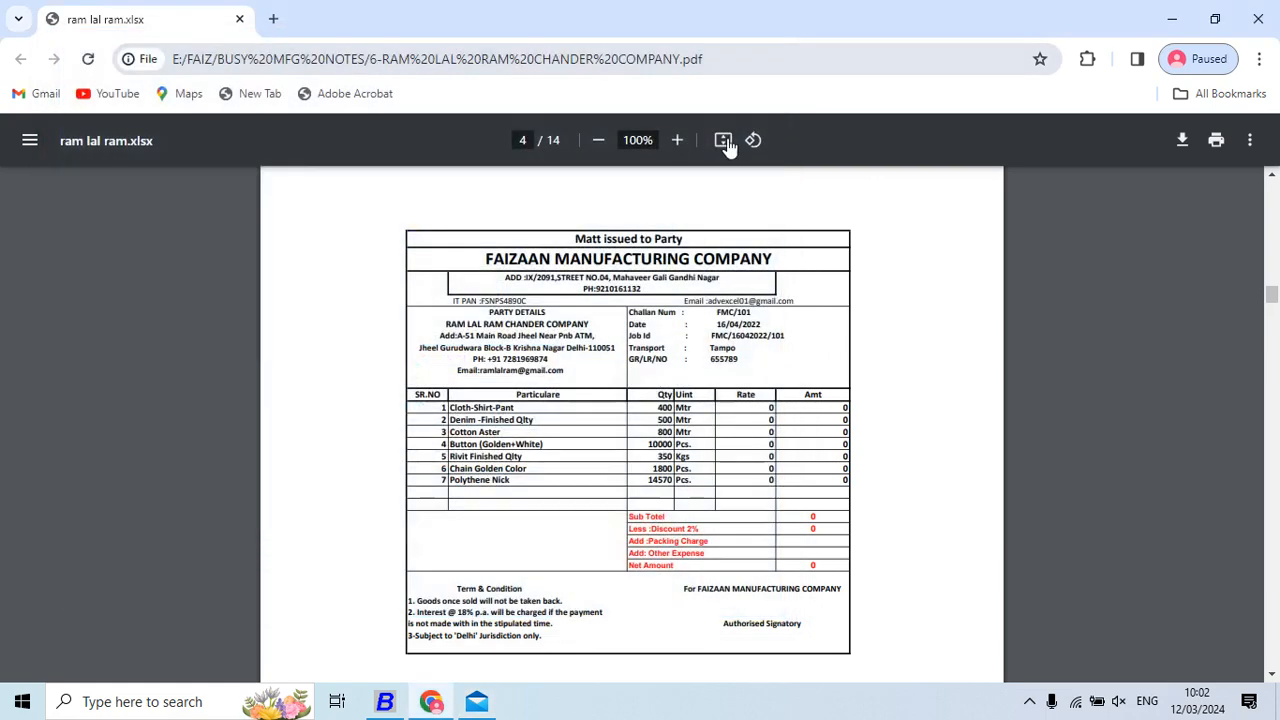
Save voucher 101 with TEMPO as the transport
{"action": "key", "text": "alt+Tab"}
{"action": "key", "text": "F2"}
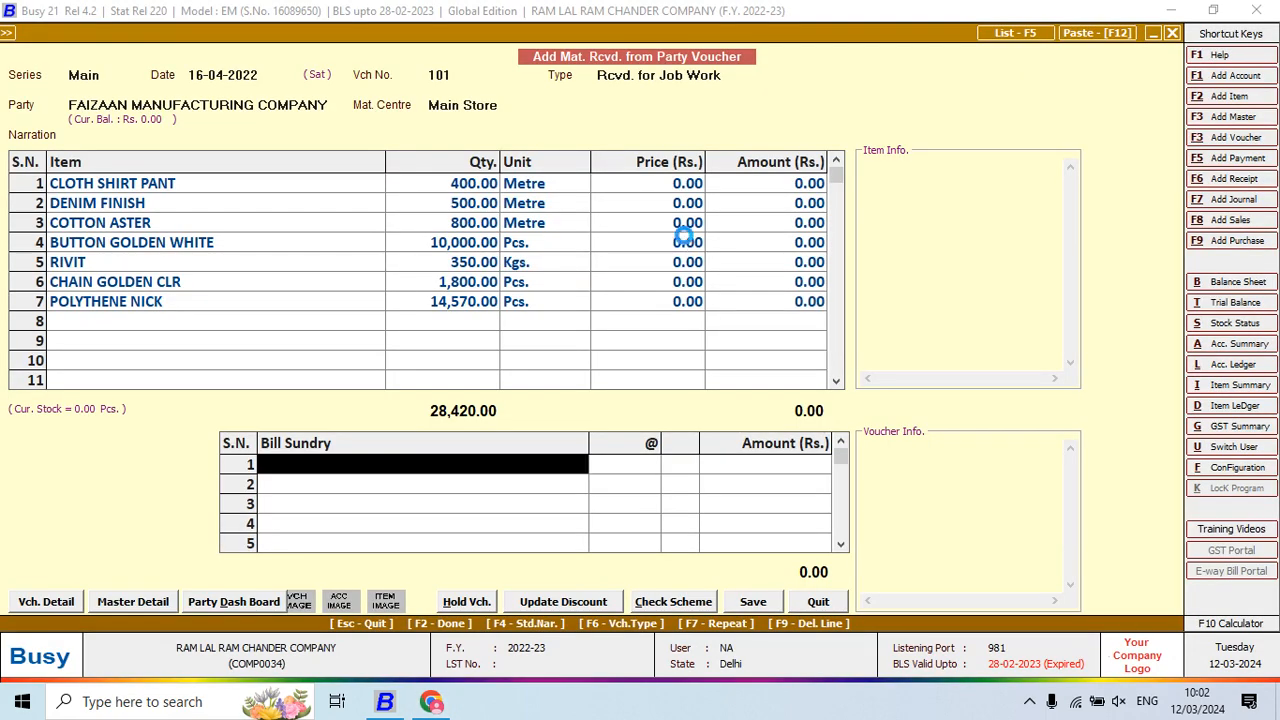
{"action": "key", "text": "F2"}
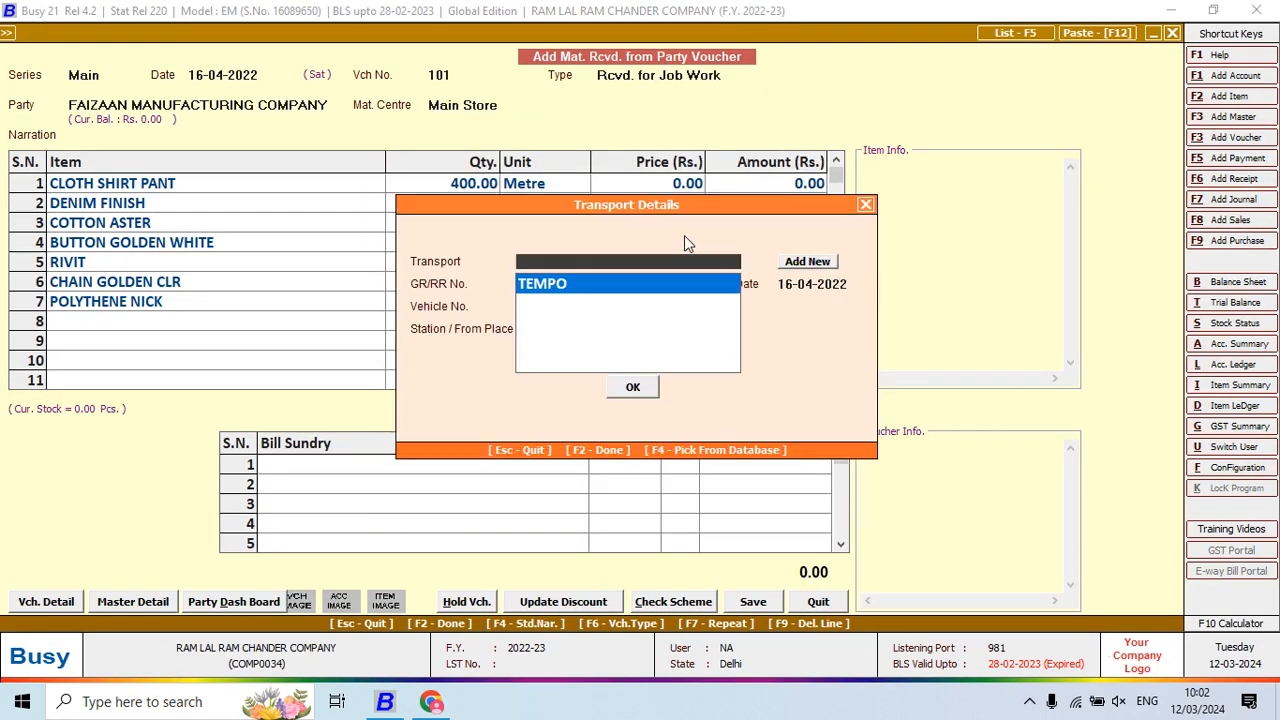
{"action": "key", "text": "F2"}
{"action": "key", "text": "Return"}
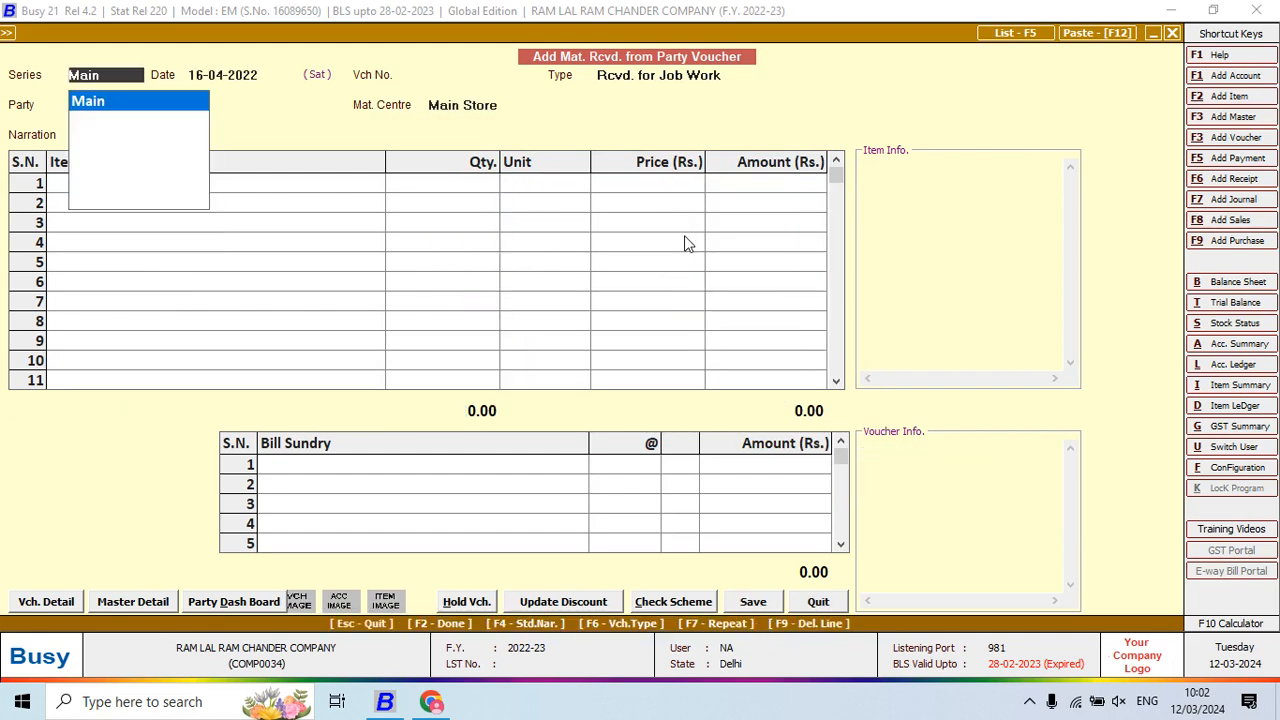
{"action": "key", "text": "alt+Tab"}
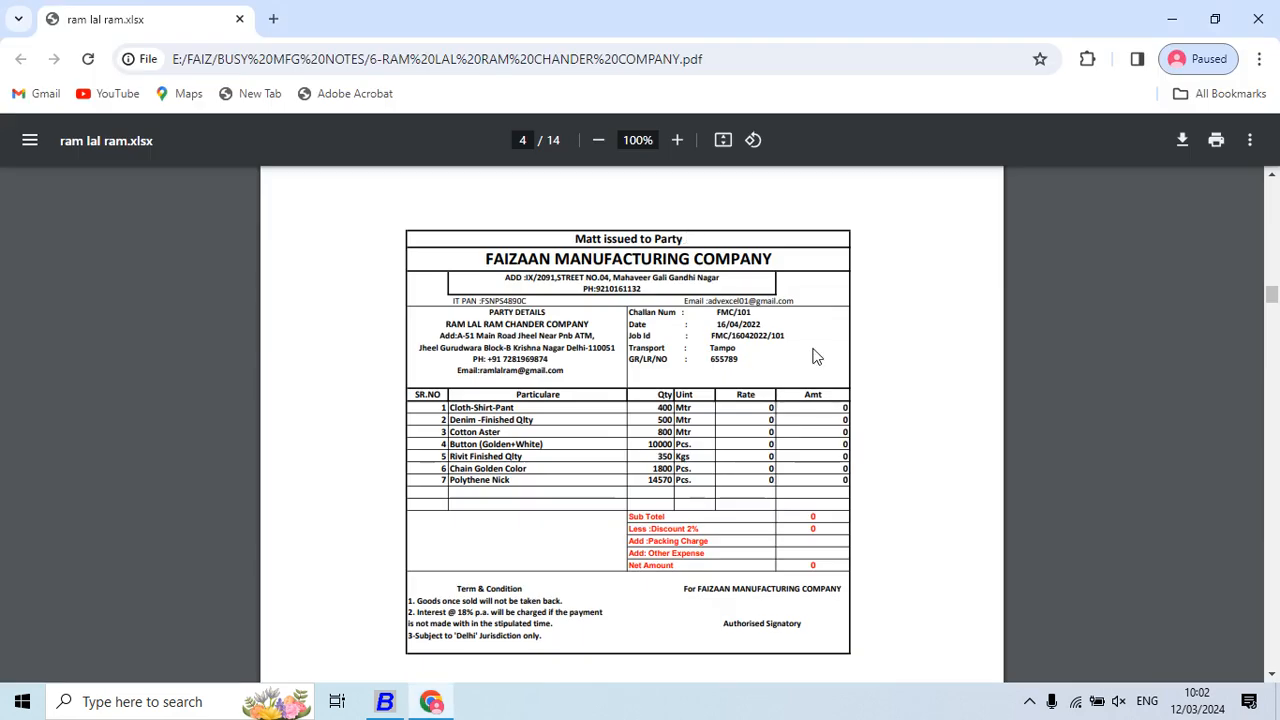
Scroll the challan PDF to page 5's A-One Manufacturing invoice, then go back to Busy
{"action": "scroll", "coordinate": [813, 357], "scroll_direction": "down", "scroll_amount": 7}
{"action": "scroll", "coordinate": [813, 357], "scroll_direction": "down", "scroll_amount": 6}
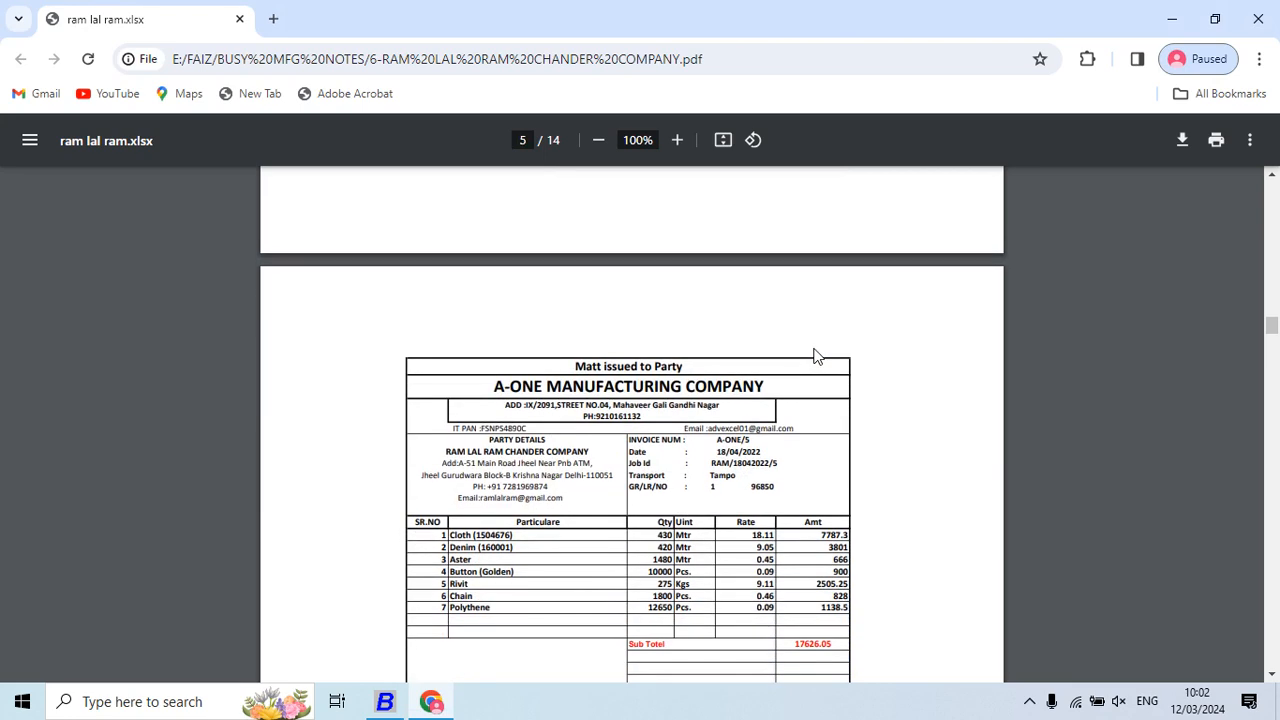
{"action": "scroll", "coordinate": [823, 358], "scroll_direction": "down", "scroll_amount": 12}
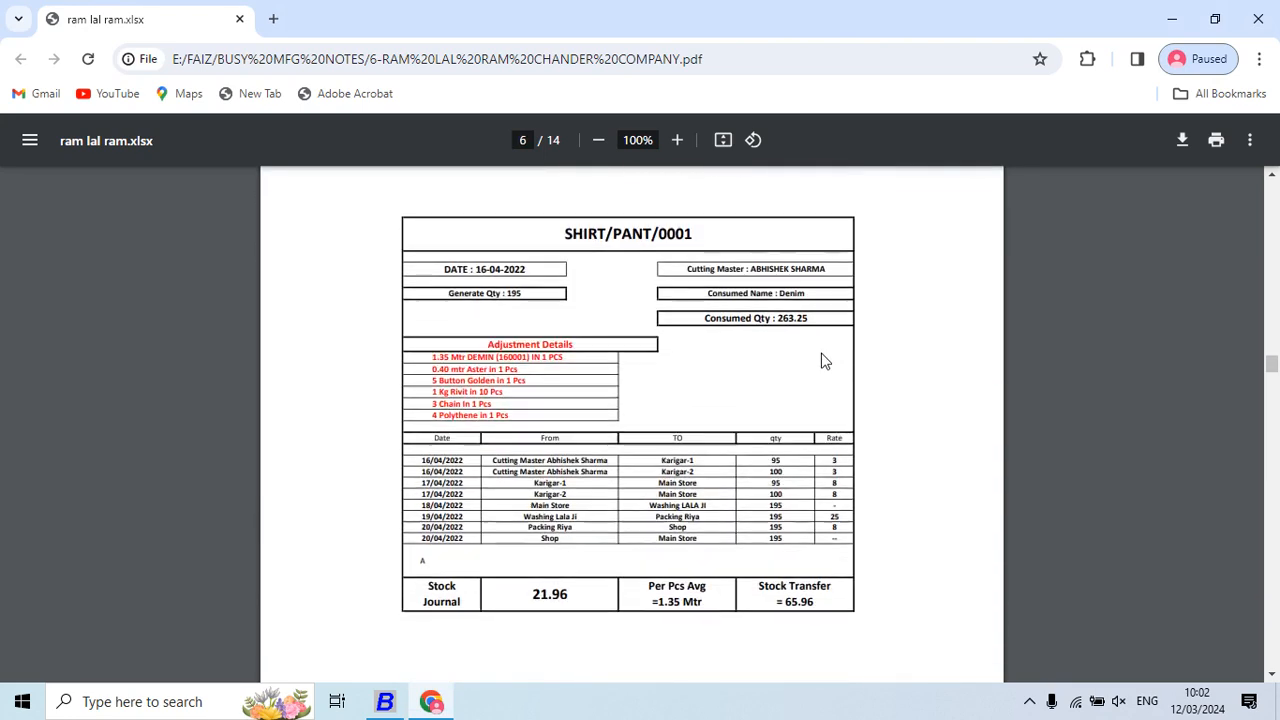
{"action": "scroll", "coordinate": [823, 360], "scroll_direction": "up", "scroll_amount": 10}
{"action": "scroll", "coordinate": [826, 360], "scroll_direction": "up", "scroll_amount": 4}
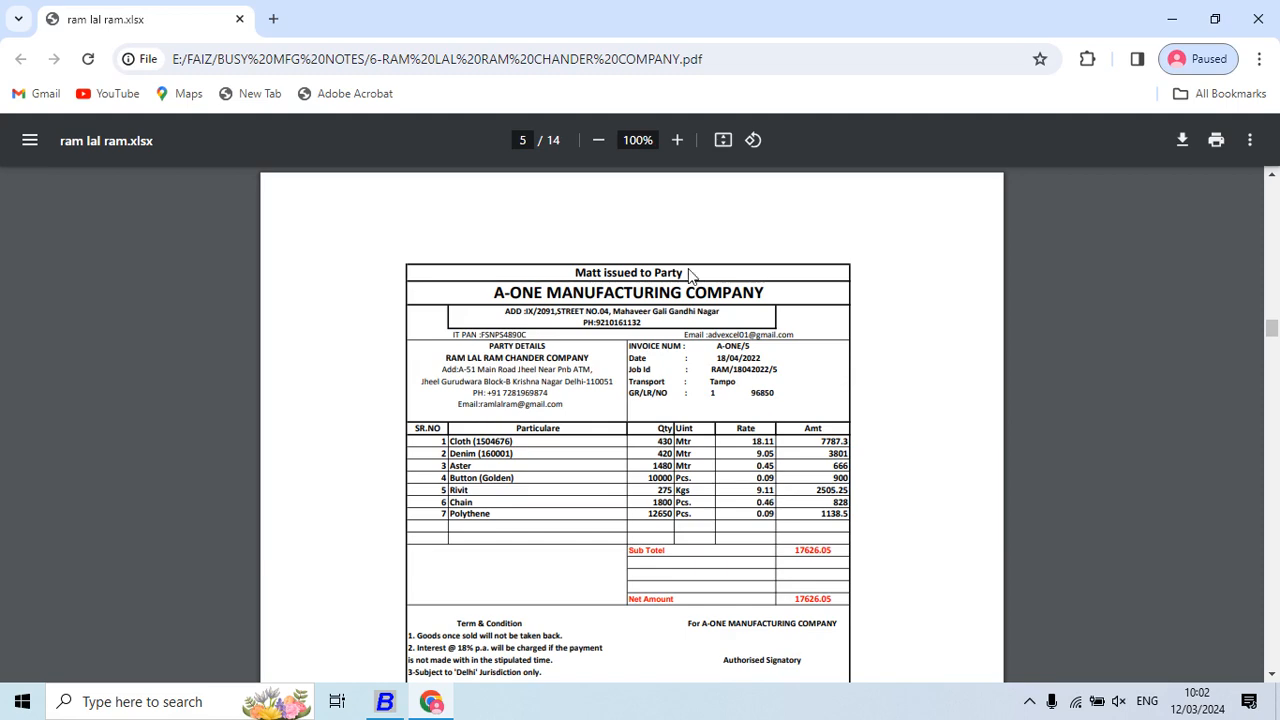
{"action": "key", "text": "alt+Tab"}
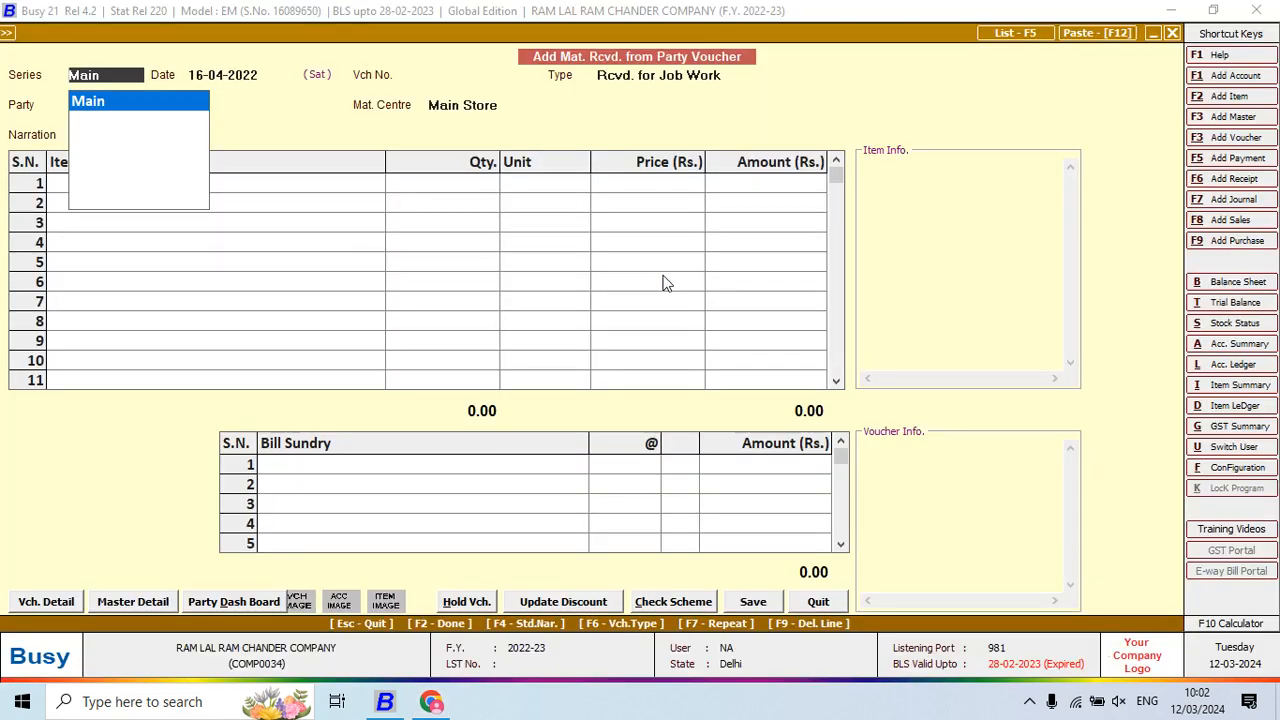
Fill the voucher header: number 5, date 18-04-2022, party A-ONE MANUFACTURING COMPANY
{"action": "key", "text": "Return"}
{"action": "key", "text": "Return"}
{"action": "key", "text": "Return"}
{"action": "key", "text": "BackSpace"}
{"action": "key", "text": "BackSpace"}
{"action": "key", "text": "BackSpace"}
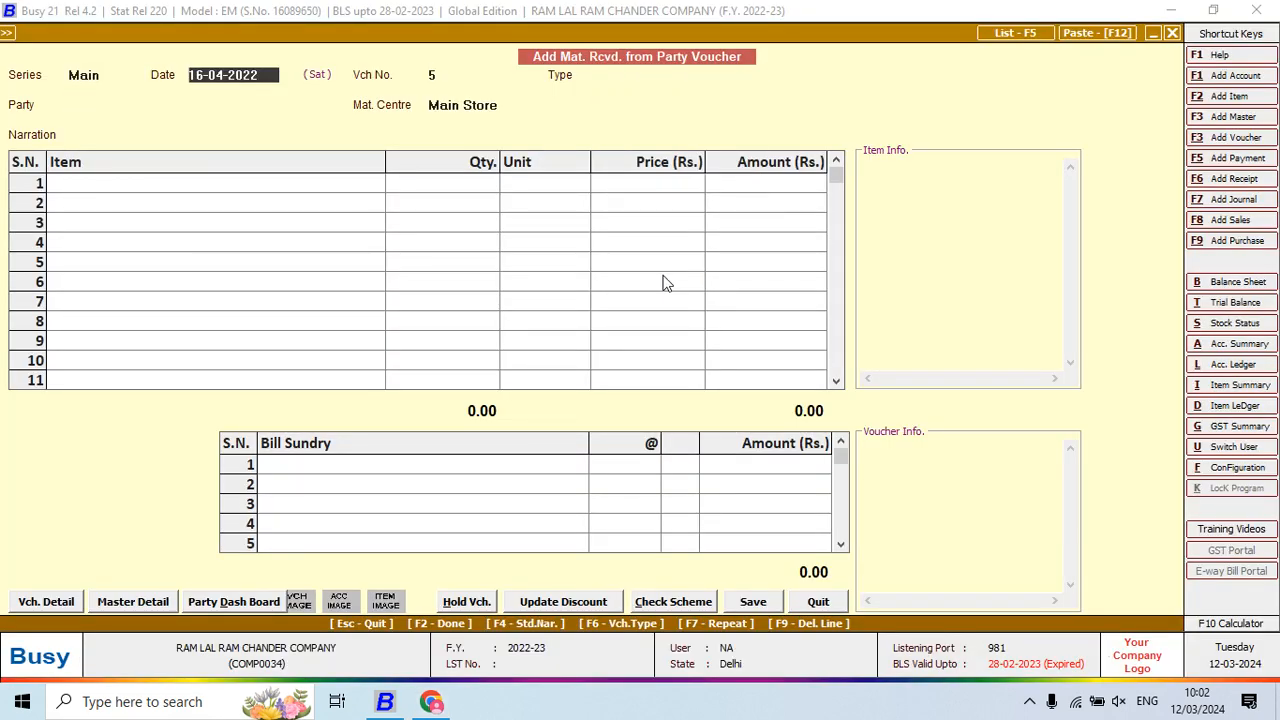
{"action": "key", "text": "Return"}
{"action": "type", "text": "18"}
{"action": "key", "text": "Return"}
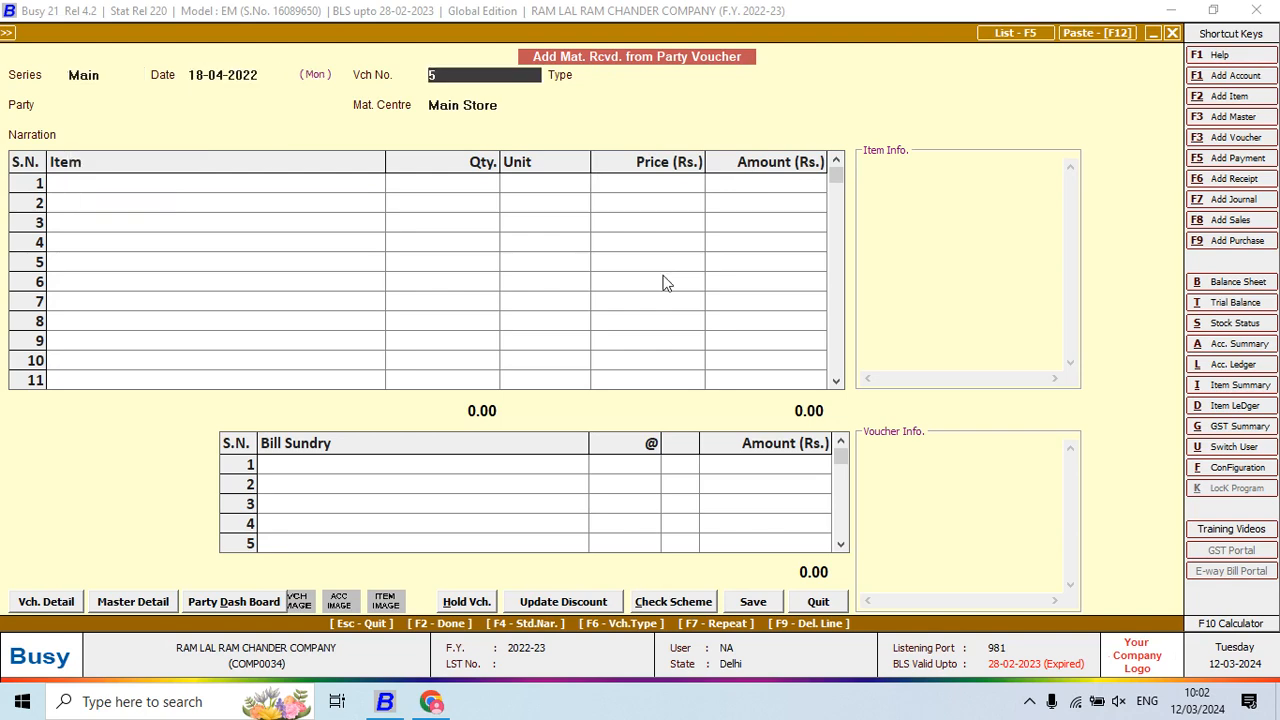
{"action": "key", "text": "alt+Tab"}
{"action": "key", "text": "alt+Tab"}
{"action": "key", "text": "Return"}
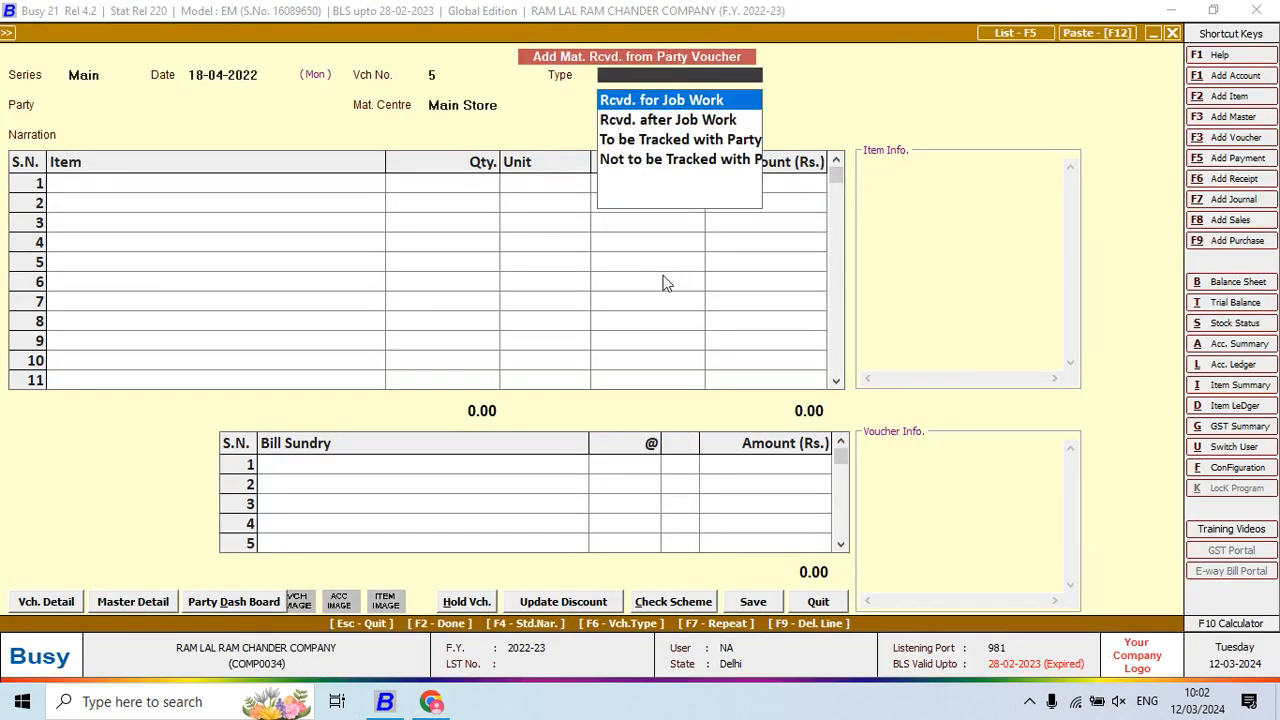
{"action": "key", "text": "Return"}
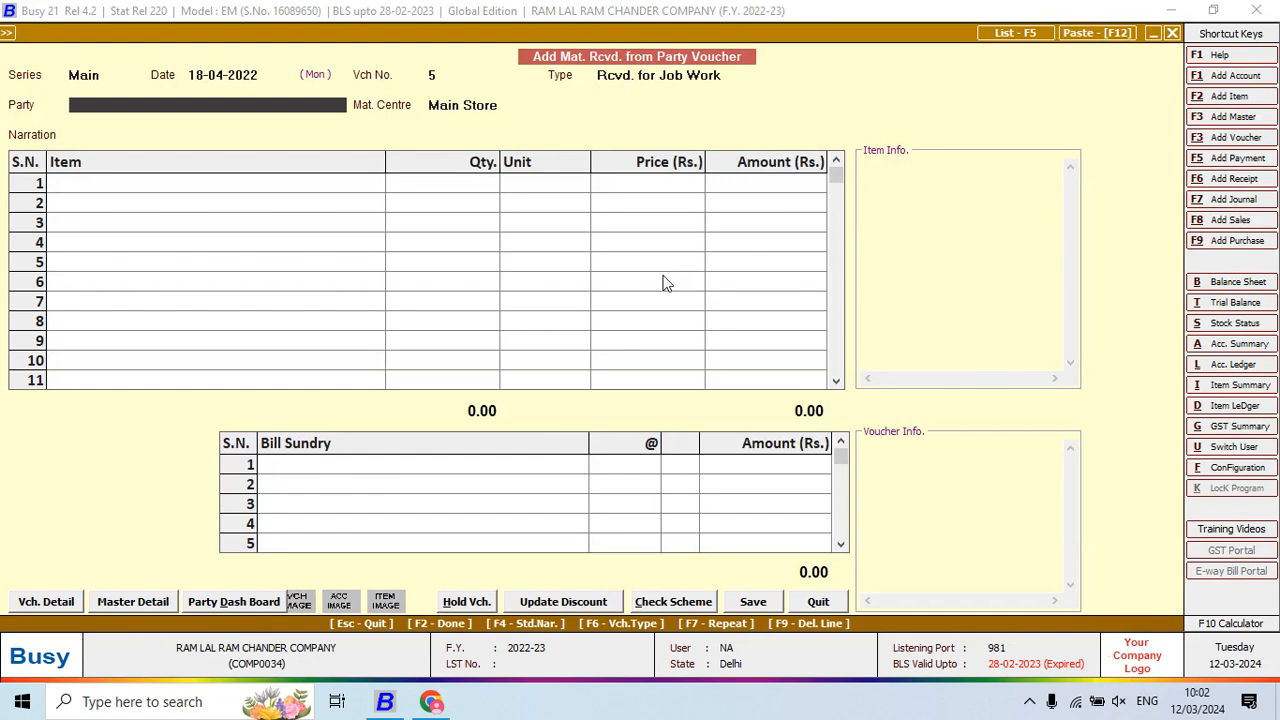
{"action": "key", "text": "Return"}
{"action": "key", "text": "Return"}
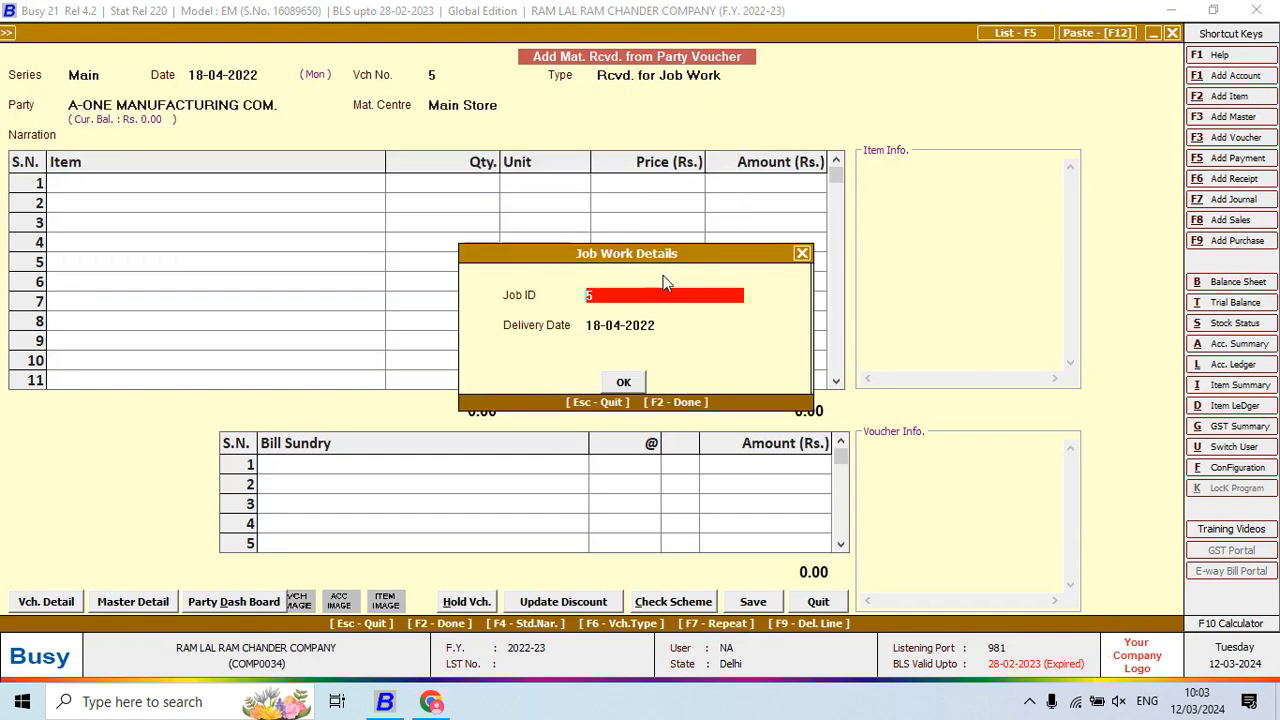
{"action": "key", "text": "Return"}
{"action": "key", "text": "Return"}
{"action": "key", "text": "Return"}
Start item row 1 by searching for items beginning with C
{"action": "key", "text": "alt+Tab"}
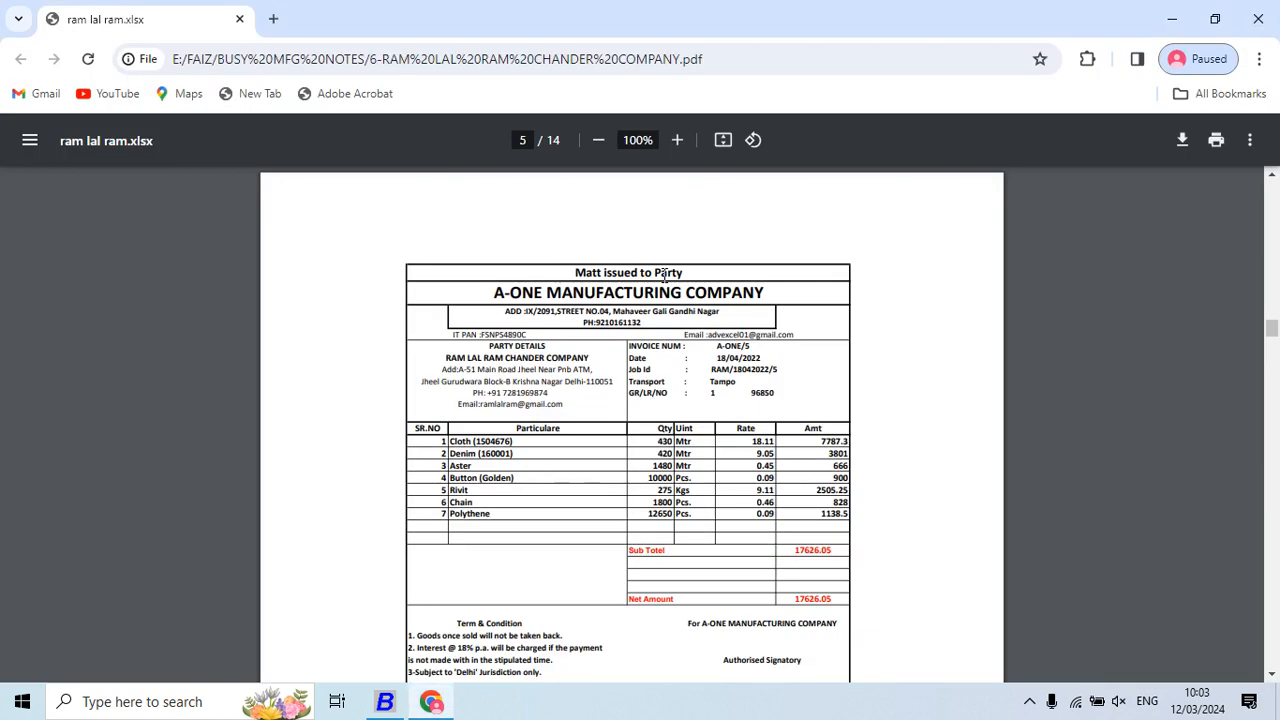
{"action": "key", "text": "alt+Tab"}
{"action": "type", "text": "cO"}
{"action": "key", "text": "BackSpace"}
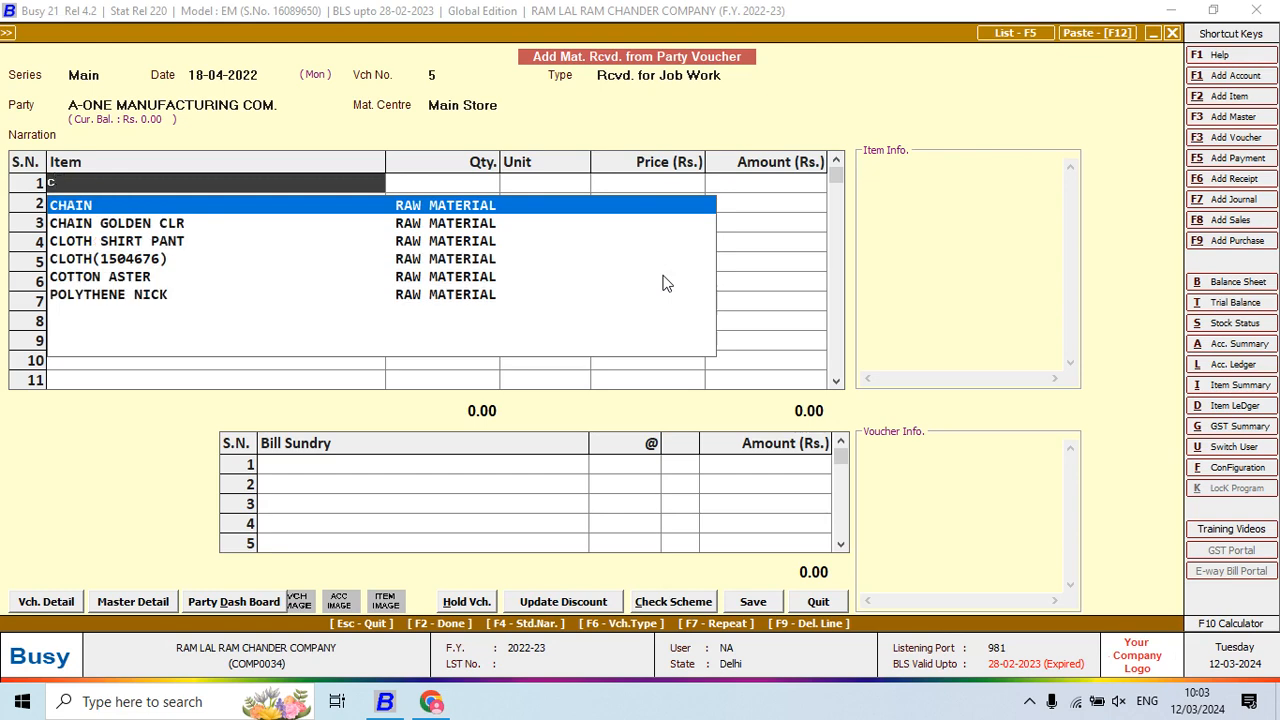
Add CLOTH on line 1 with quantity 430 at price 18.11
{"action": "type", "text": "LOT"}
{"action": "key", "text": "Down"}
{"action": "key", "text": "Return"}
{"action": "key", "text": "alt+Tab"}
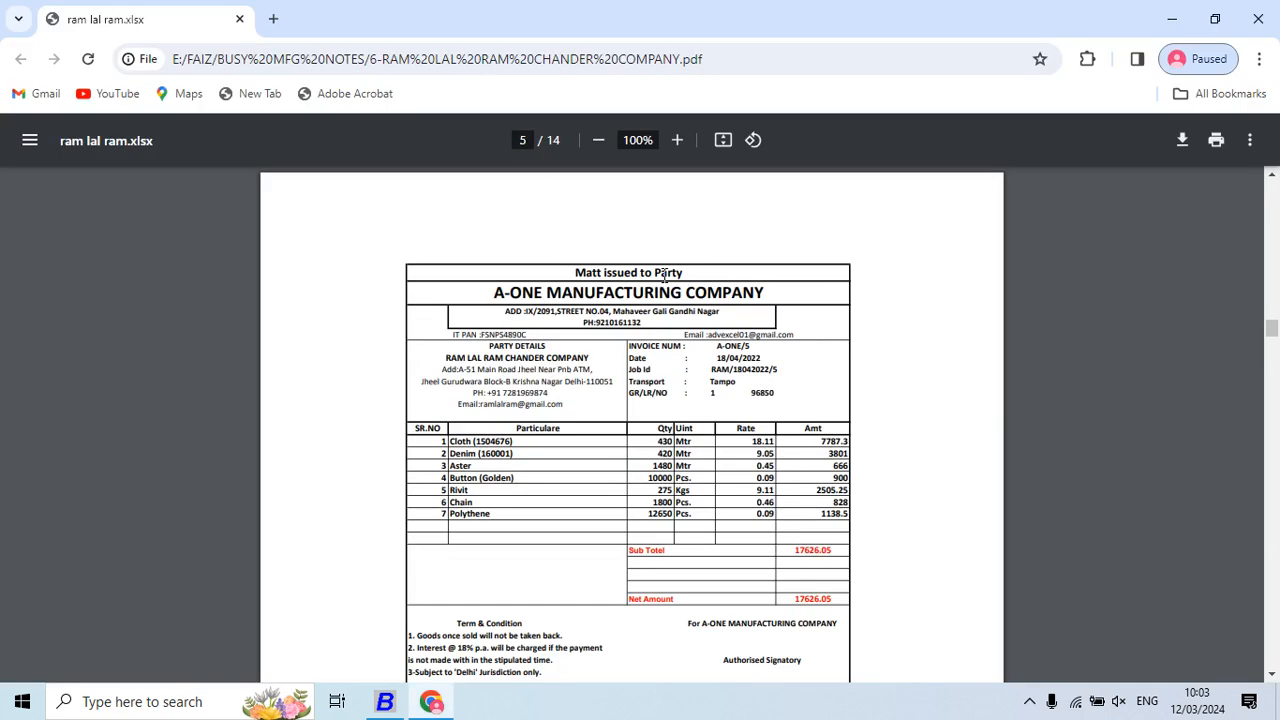
{"action": "key", "text": "alt+Tab"}
{"action": "type", "text": "430"}
{"action": "key", "text": "Return"}
{"action": "type", "text": "18.11"}
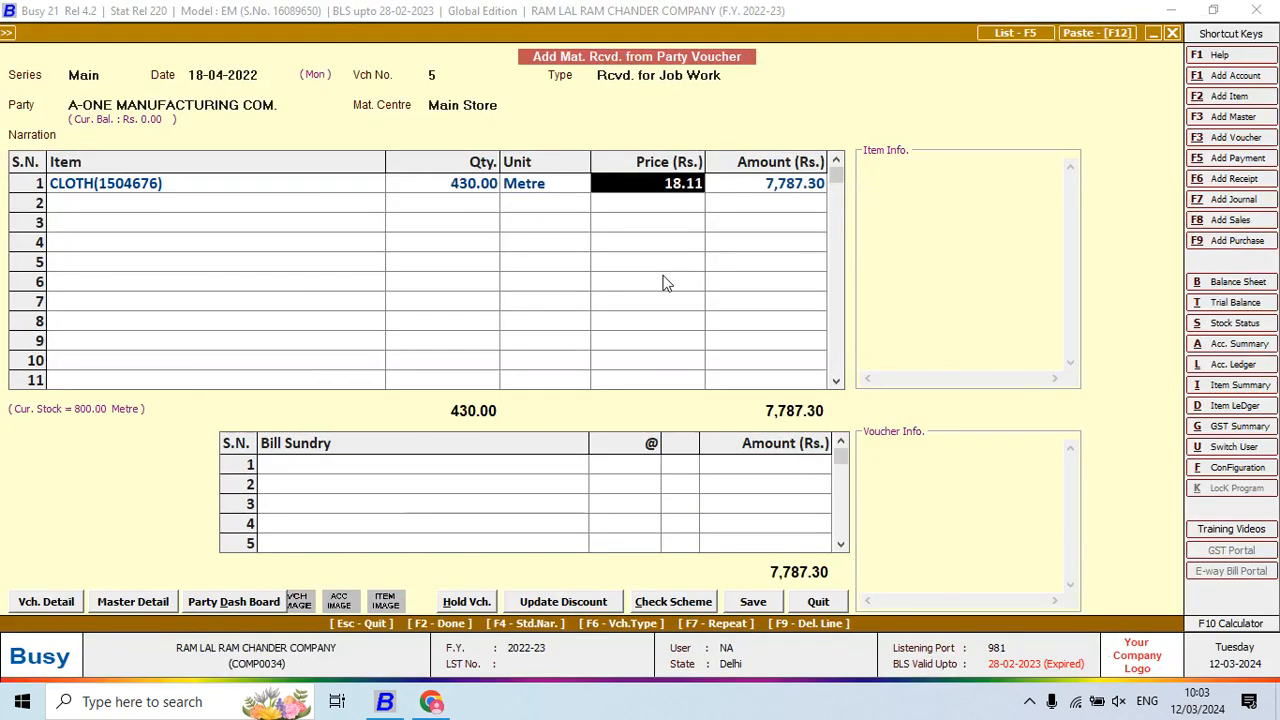
{"action": "key", "text": "alt+Tab"}
{"action": "key", "text": "alt+Tab"}
{"action": "key", "text": "Return"}
Add DENIM on line 2 with quantity 420 at price 9.05
{"action": "key", "text": "Return"}
{"action": "key", "text": "alt+Tab"}
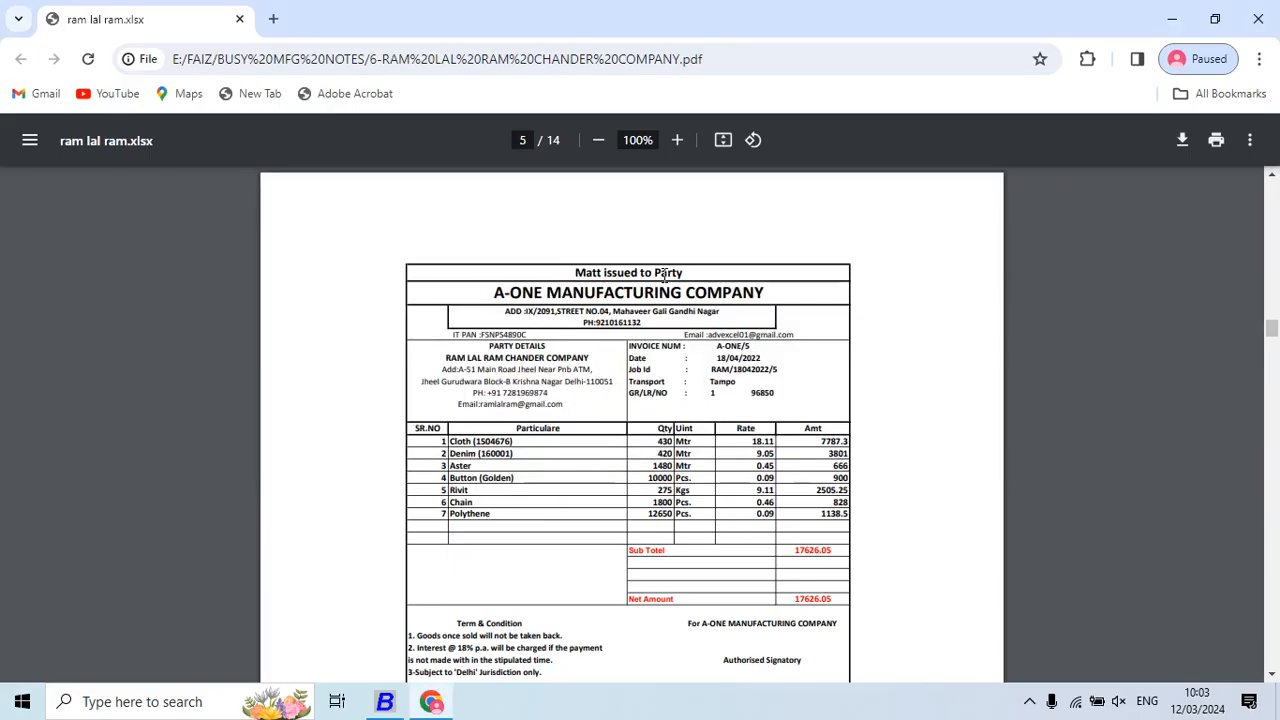
{"action": "key", "text": "alt+Tab"}
{"action": "type", "text": "DE"}
{"action": "key", "text": "Down"}
{"action": "key", "text": "Return"}
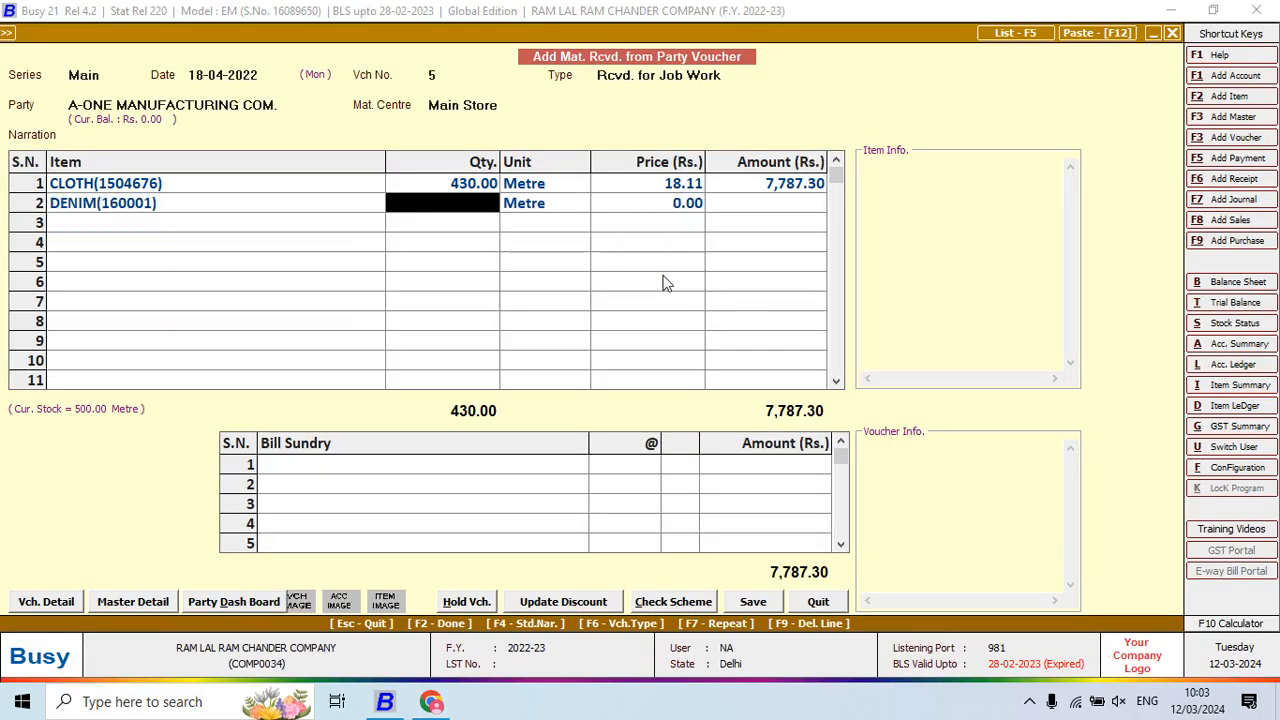
{"action": "key", "text": "alt+Tab"}
{"action": "key", "text": "alt+Tab"}
{"action": "type", "text": "4"}
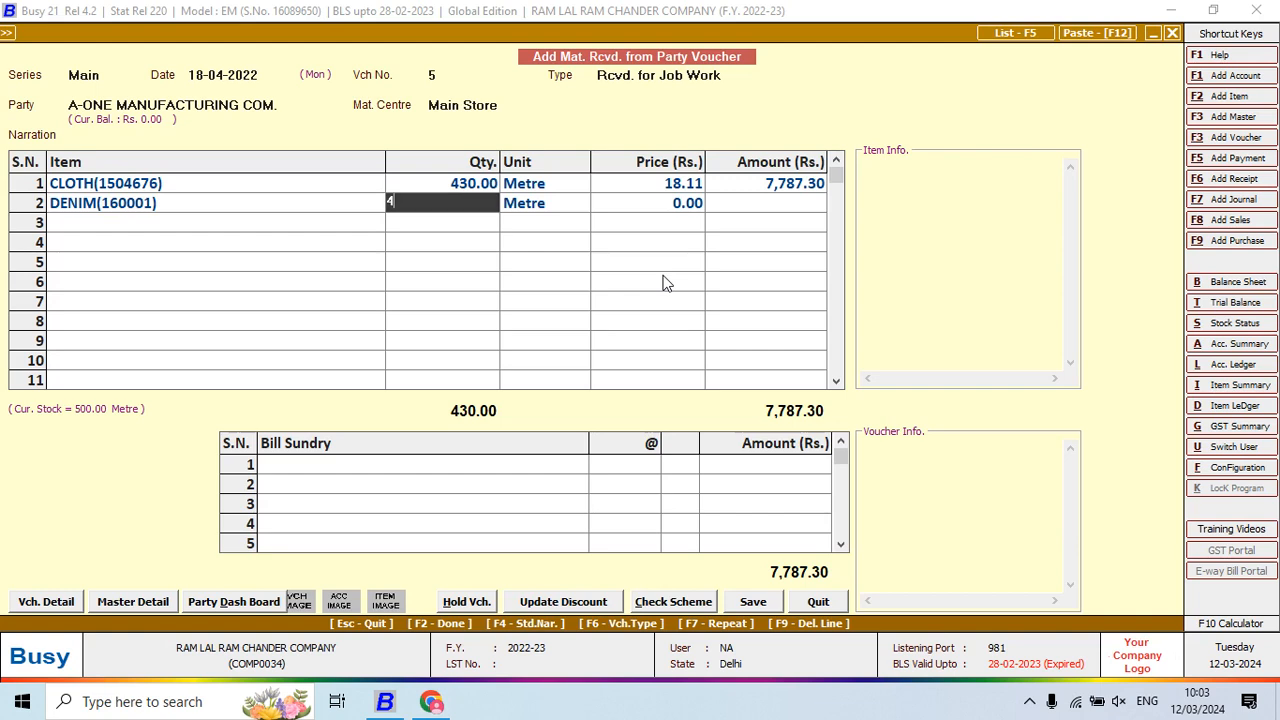
{"action": "type", "text": "20"}
{"action": "key", "text": "Return"}
{"action": "type", "text": "9.05"}
{"action": "key", "text": "Return"}
Add ASTER on line 3 with quantity 1,480
{"action": "key", "text": "Return"}
{"action": "key", "text": "alt+Tab"}
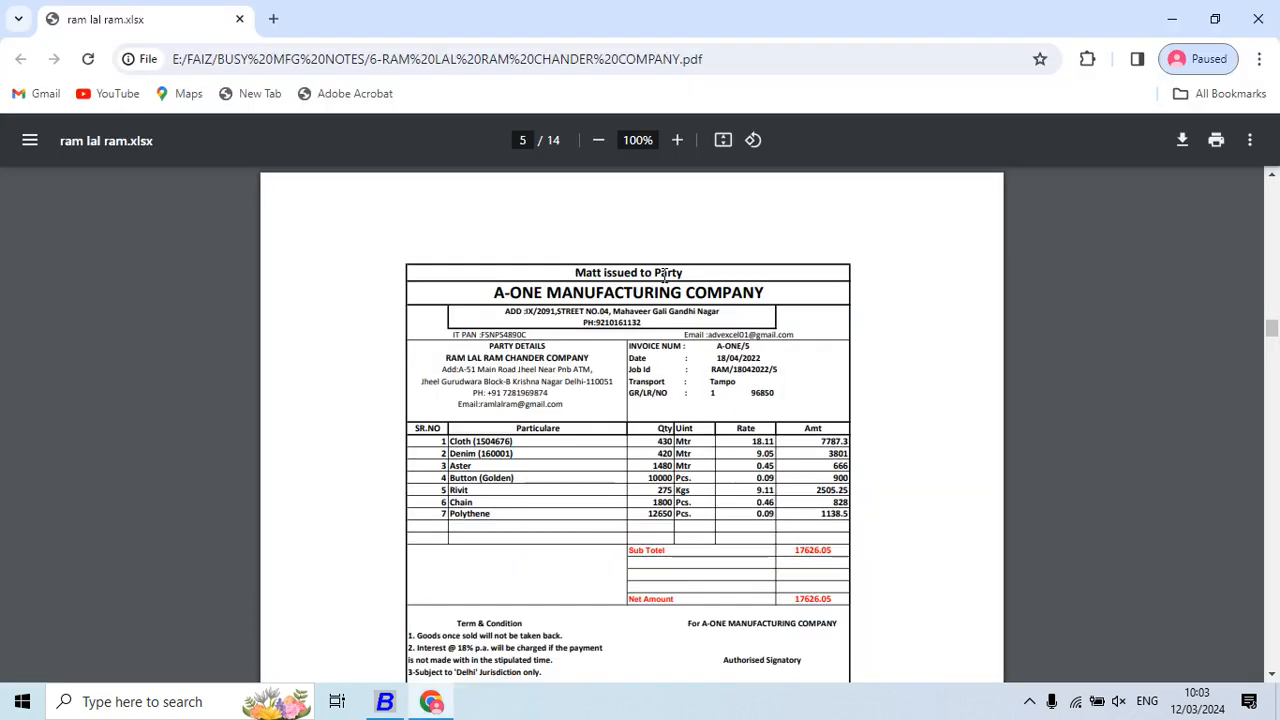
{"action": "key", "text": "alt+Tab"}
{"action": "type", "text": "aS"}
{"action": "key", "text": "Return"}
{"action": "key", "text": "alt+Tab"}
{"action": "key", "text": "alt+Tab"}
{"action": "type", "text": "1480"}
{"action": "key", "text": "Return"}
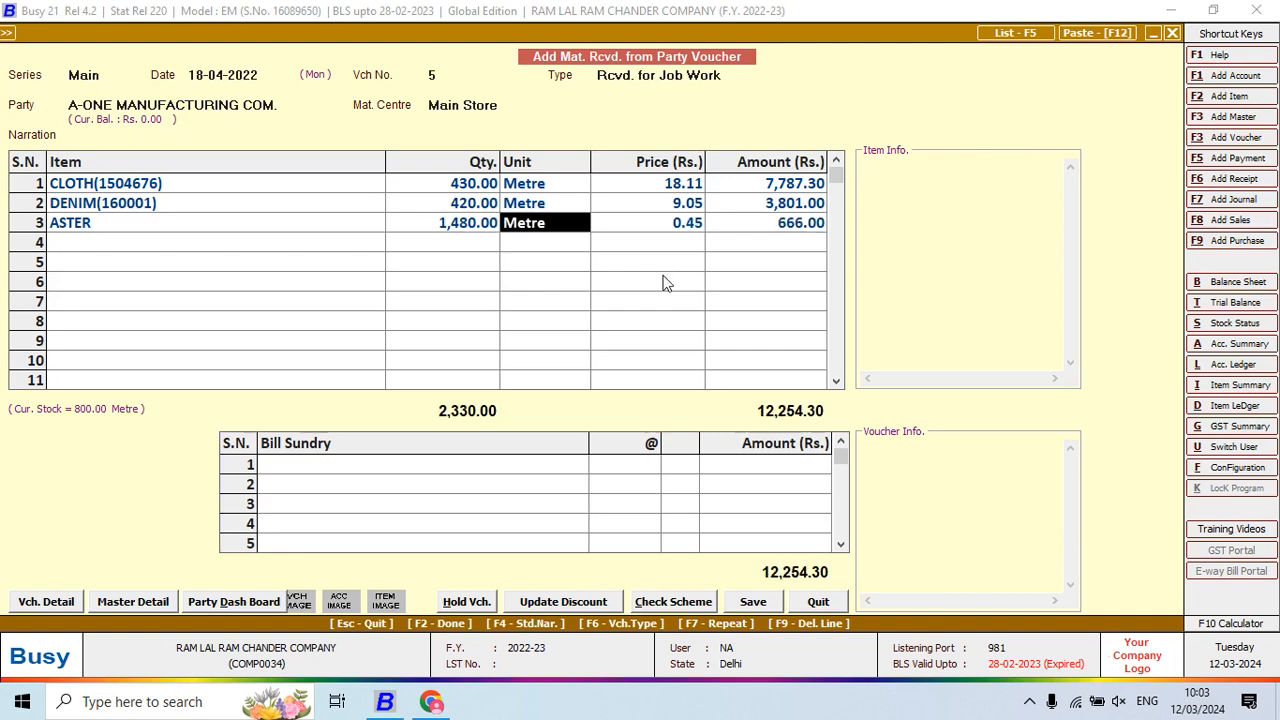
{"action": "key", "text": "Return"}
{"action": "key", "text": "Return"}
{"action": "key", "text": "Return"}
{"action": "key", "text": "alt+Tab"}
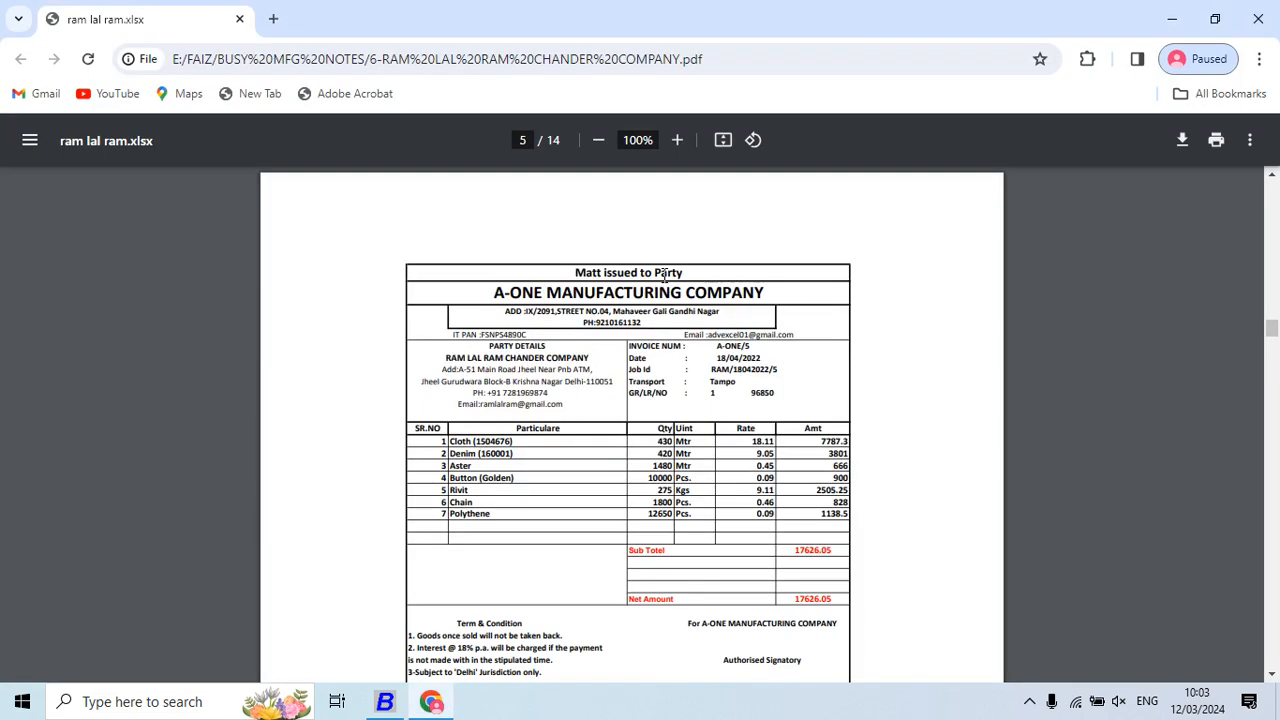
{"action": "key", "text": "alt+Tab"}
Add BUTTON GOLDEN on line 4 with quantity 10,000
{"action": "key", "text": "alt+Tab"}
{"action": "key", "text": "alt+Tab"}
{"action": "type", "text": "BUT"}
{"action": "key", "text": "Return"}
{"action": "key", "text": "alt+Tab"}
{"action": "key", "text": "alt+Tab"}
{"action": "type", "text": "10000"}
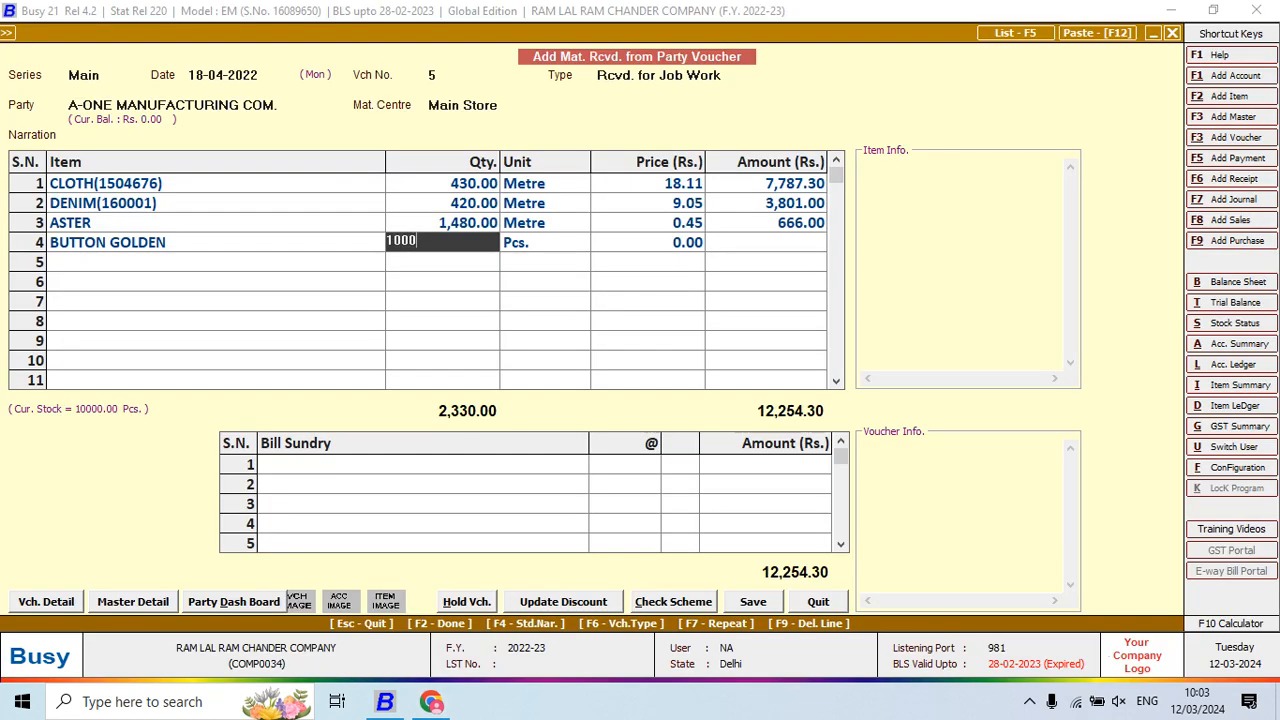
{"action": "key", "text": "Return"}
{"action": "key", "text": "Return"}
{"action": "key", "text": "Return"}
{"action": "key", "text": "alt+Tab"}
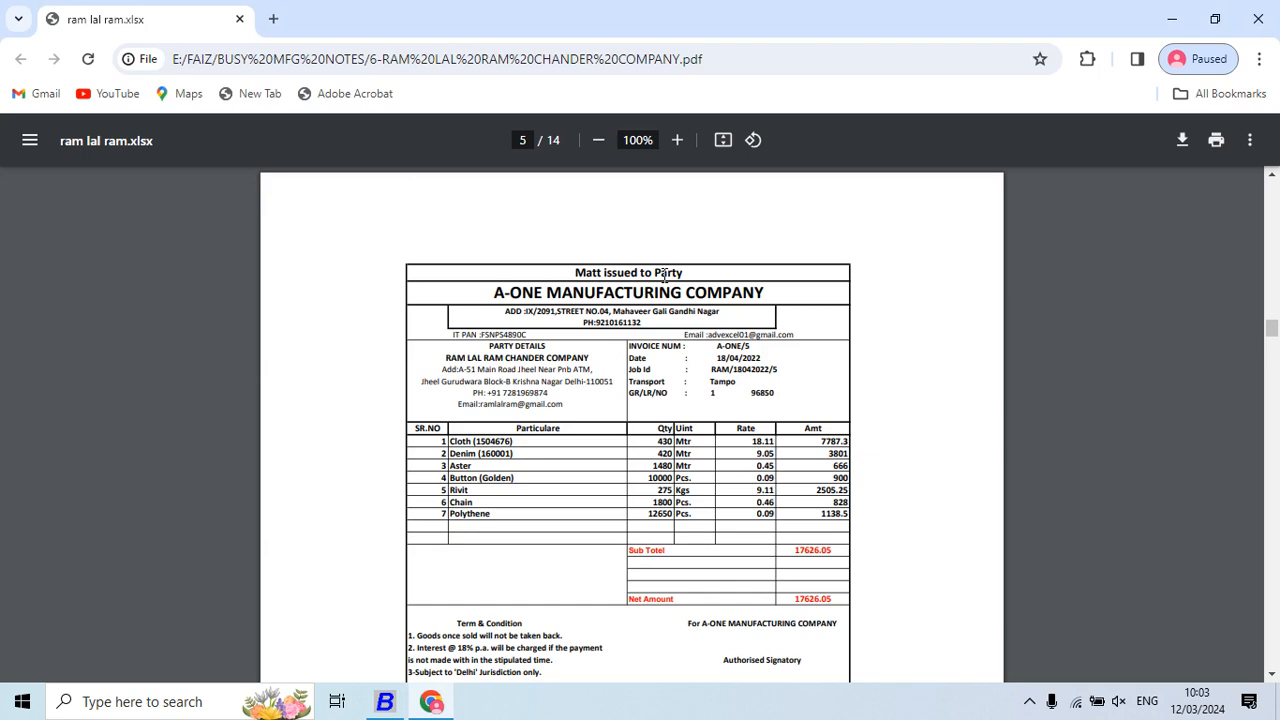
{"action": "key", "text": "alt+Tab"}
Add RIVIT on line 5 with quantity 275
{"action": "type", "text": "RIV"}
{"action": "key", "text": "Return"}
{"action": "key", "text": "alt+Tab"}
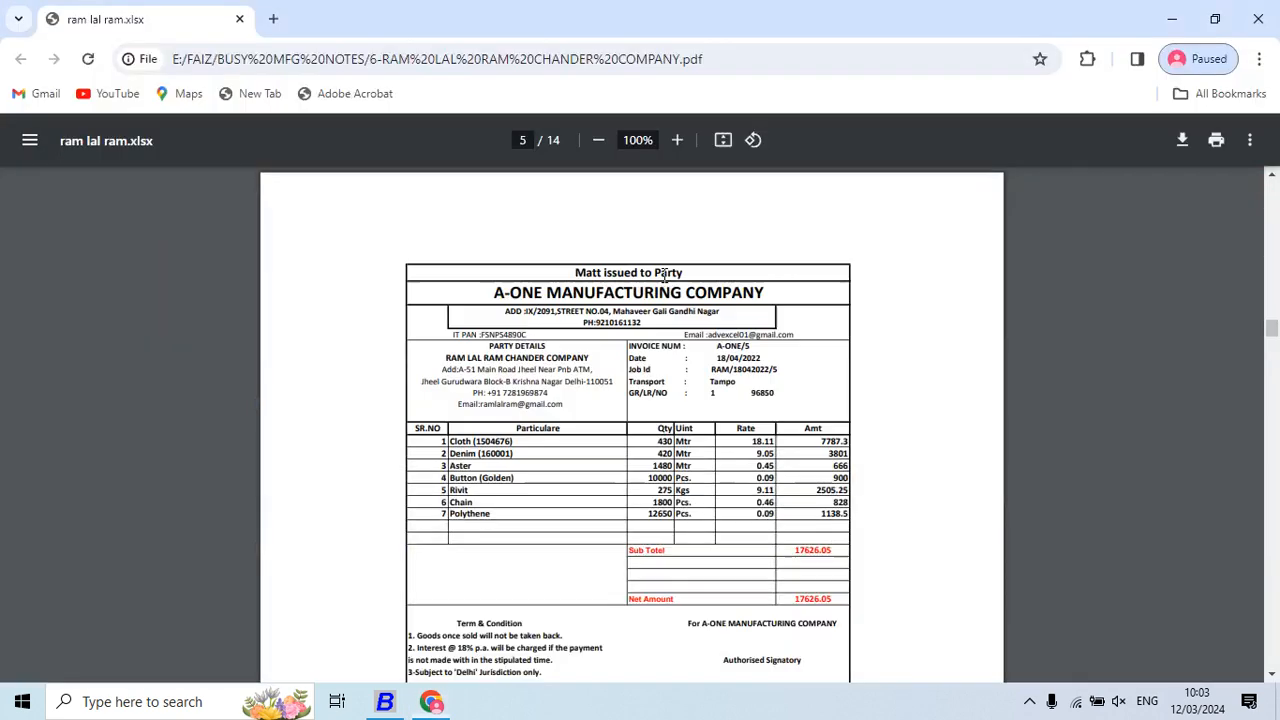
{"action": "key", "text": "alt+Tab"}
{"action": "type", "text": "275"}
{"action": "key", "text": "Return"}
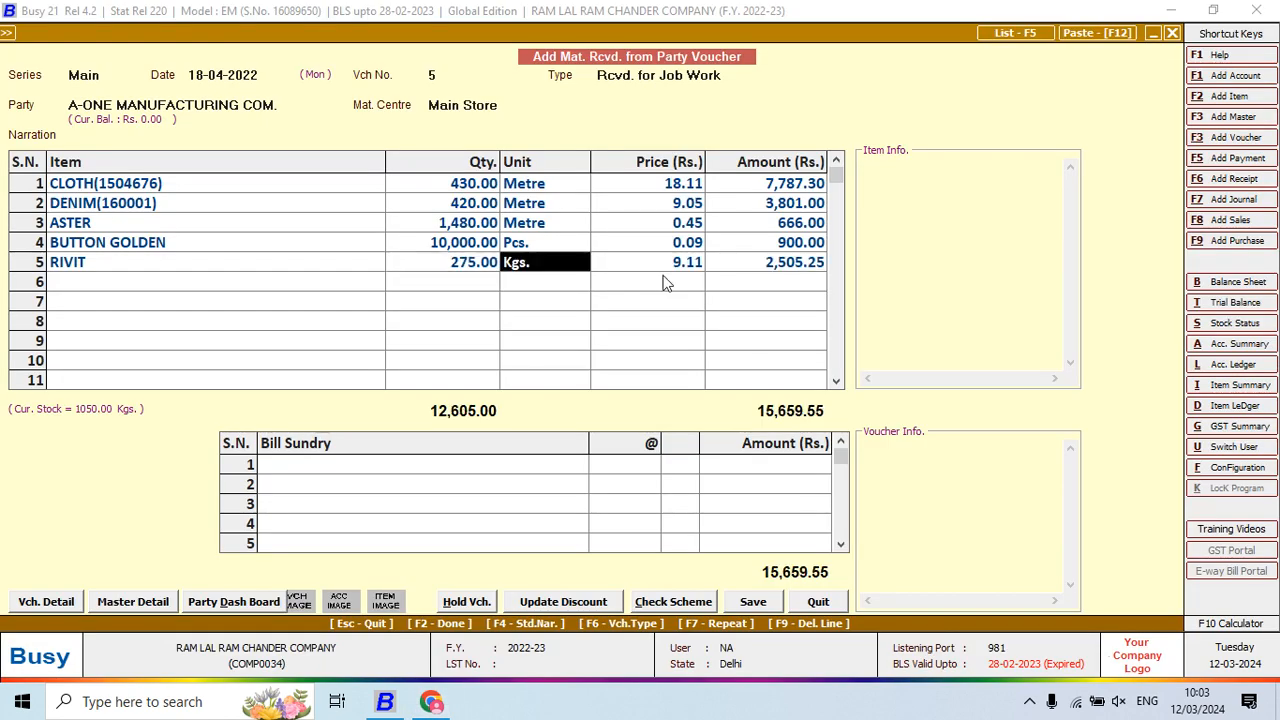
{"action": "key", "text": "Return"}
{"action": "key", "text": "Return"}
{"action": "key", "text": "Return"}
{"action": "key", "text": "alt+Tab"}
Add CHAIN on line 6 with quantity 1,800 at price 0.46
{"action": "key", "text": "alt+Tab"}
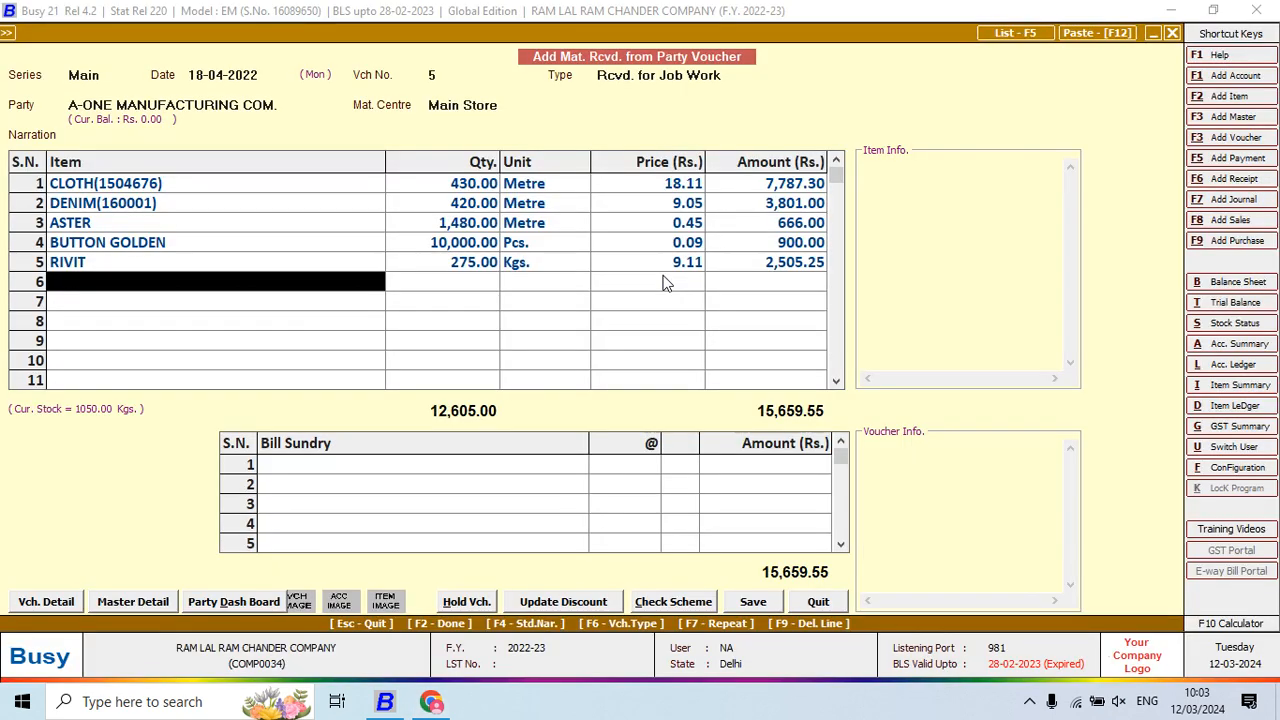
{"action": "type", "text": "CH"}
{"action": "key", "text": "Return"}
{"action": "key", "text": "alt+Tab"}
{"action": "key", "text": "alt+Tab"}
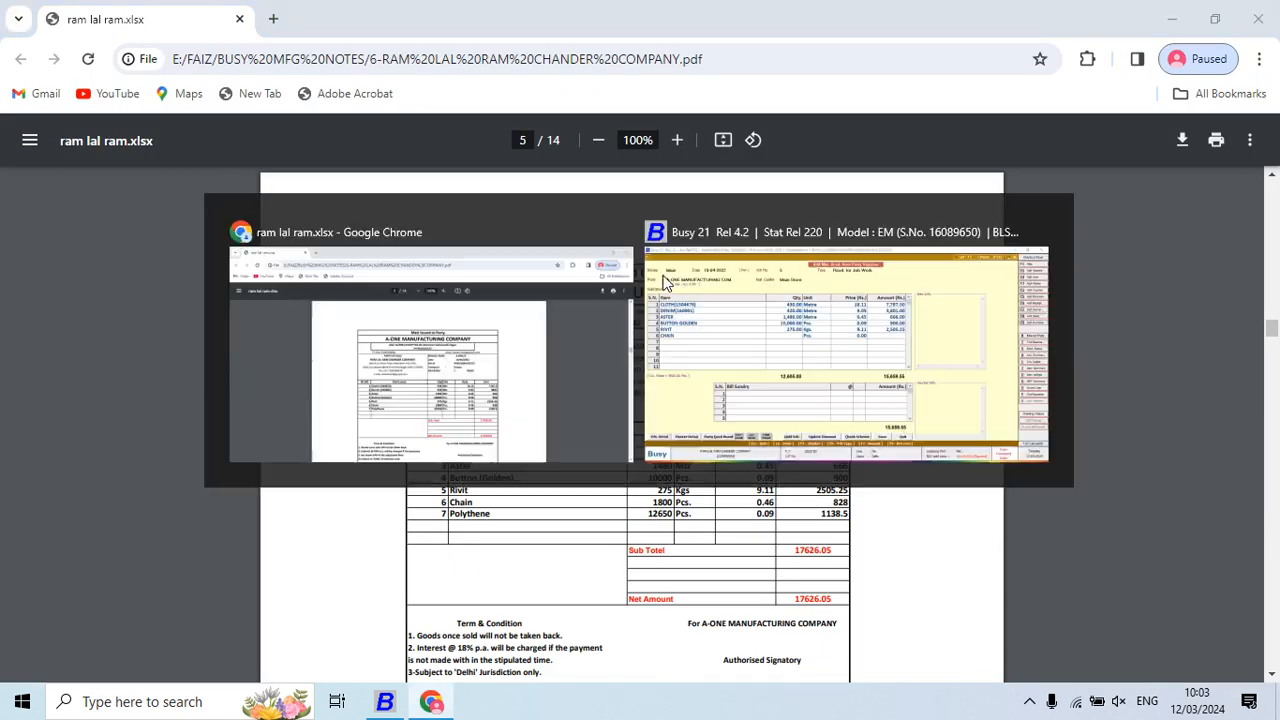
{"action": "type", "text": "1800"}
{"action": "key", "text": "Return"}
{"action": "key", "text": "Return"}
{"action": "key", "text": "Return"}
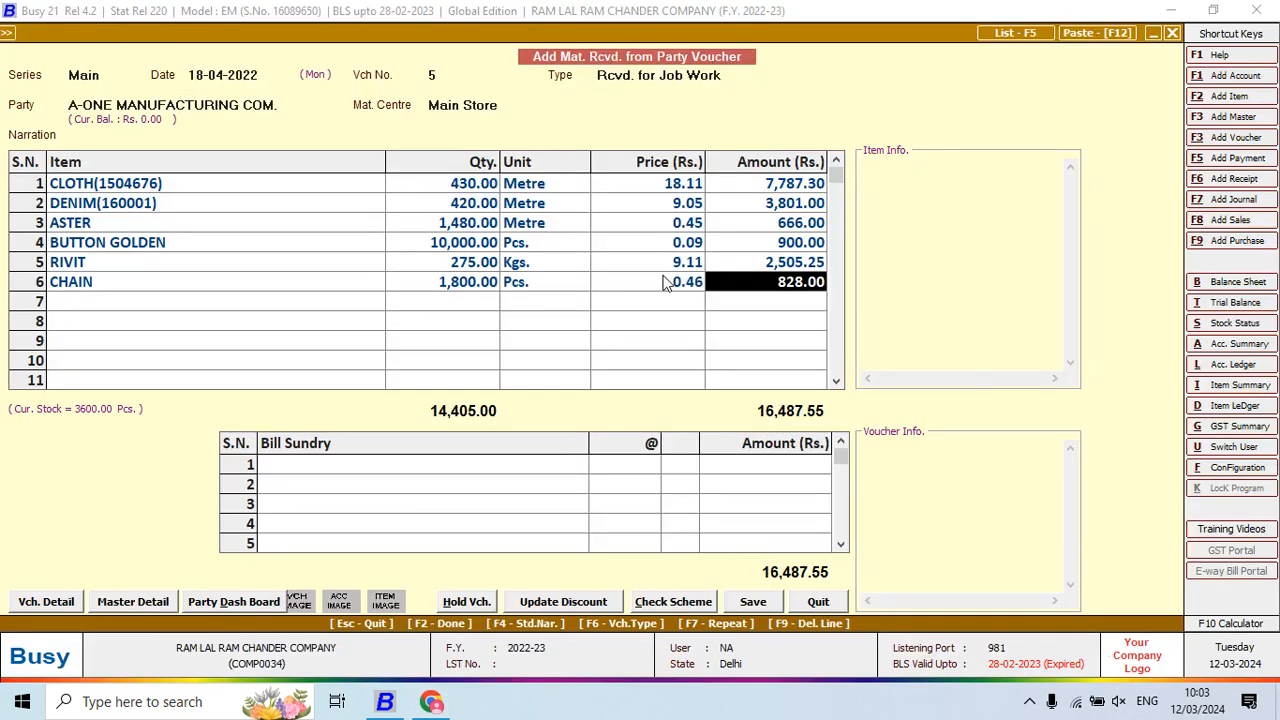
{"action": "key", "text": "Return"}
{"action": "key", "text": "alt+Tab"}
{"action": "key", "text": "alt+Tab"}
Add POLYTHENE on line 7 with quantity 12,650, then save voucher 5 at 17,626.05
{"action": "type", "text": "pOL"}
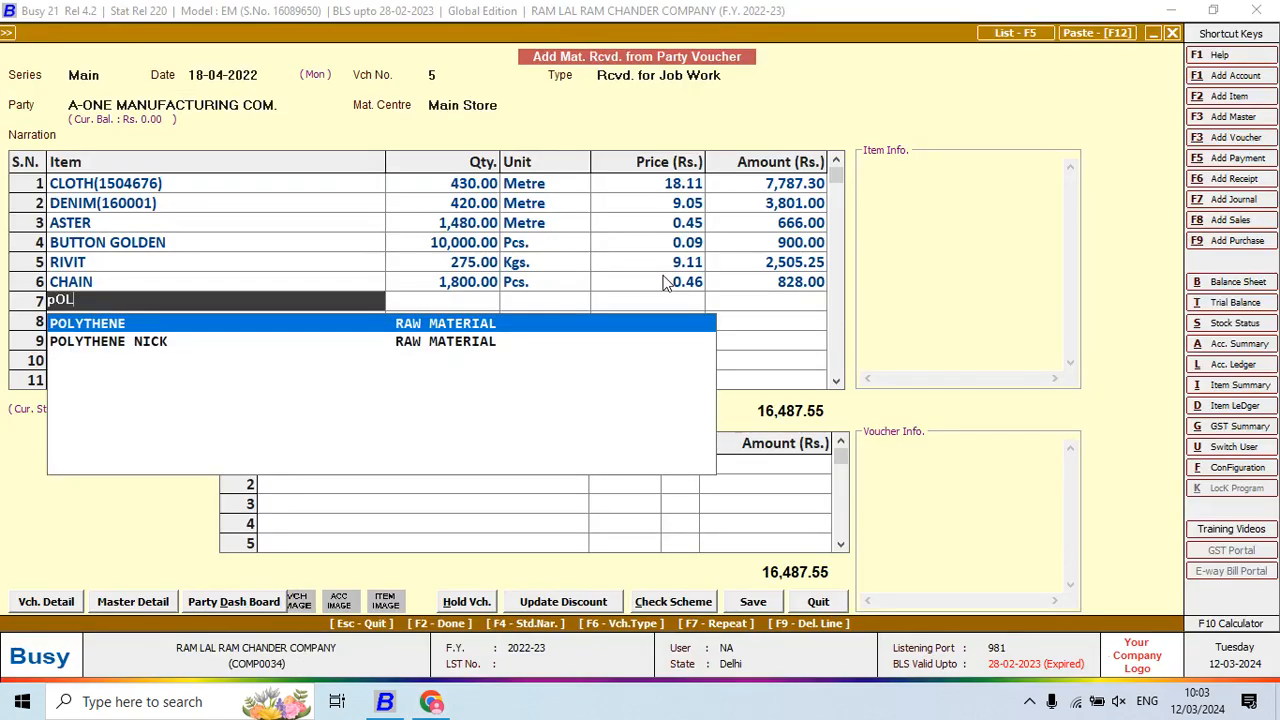
{"action": "key", "text": "Return"}
{"action": "key", "text": "alt+Tab"}
{"action": "key", "text": "alt+Tab"}
{"action": "type", "text": "12,6"}
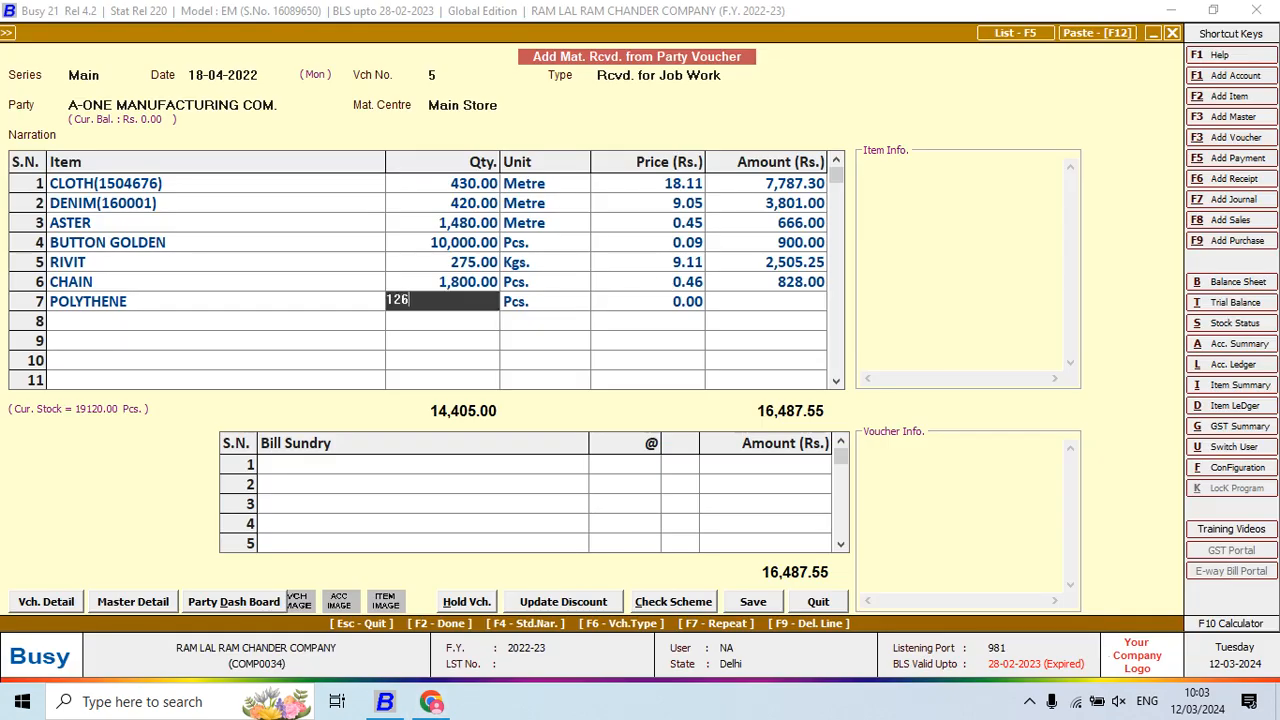
{"action": "type", "text": "50"}
{"action": "key", "text": "Return"}
{"action": "key", "text": "Return"}
{"action": "key", "text": "Return"}
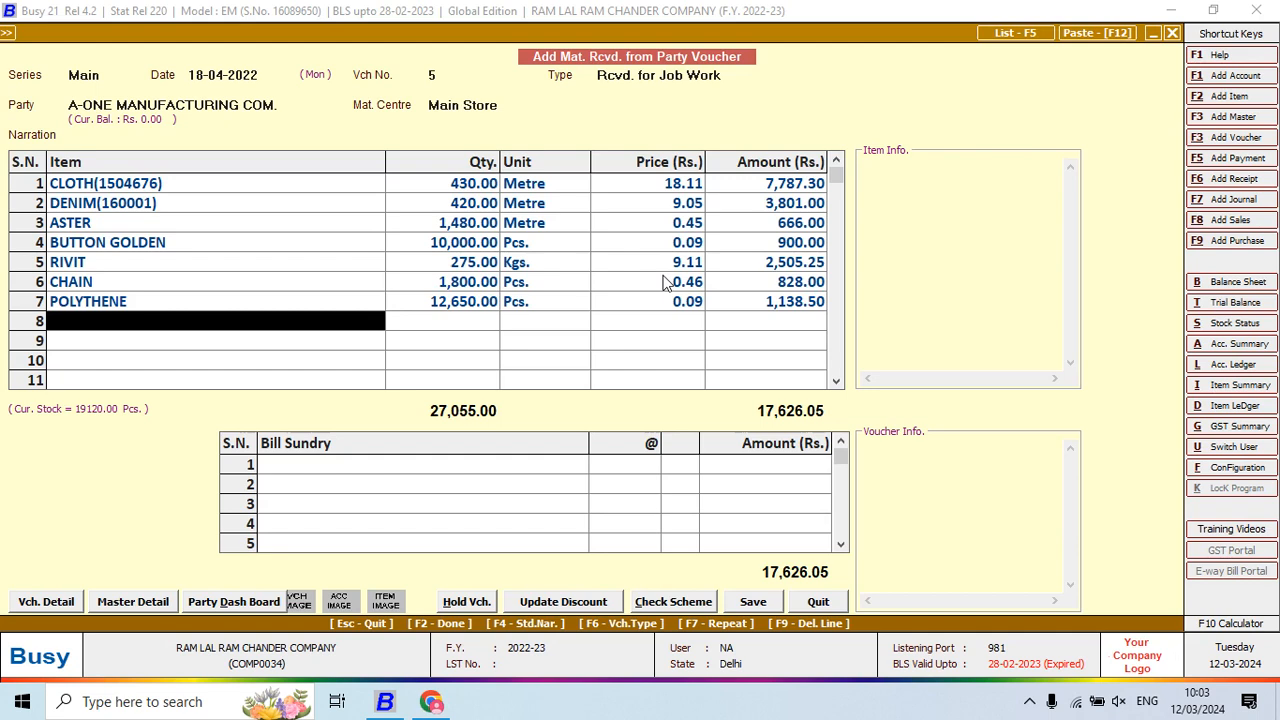
{"action": "key", "text": "alt+Tab"}
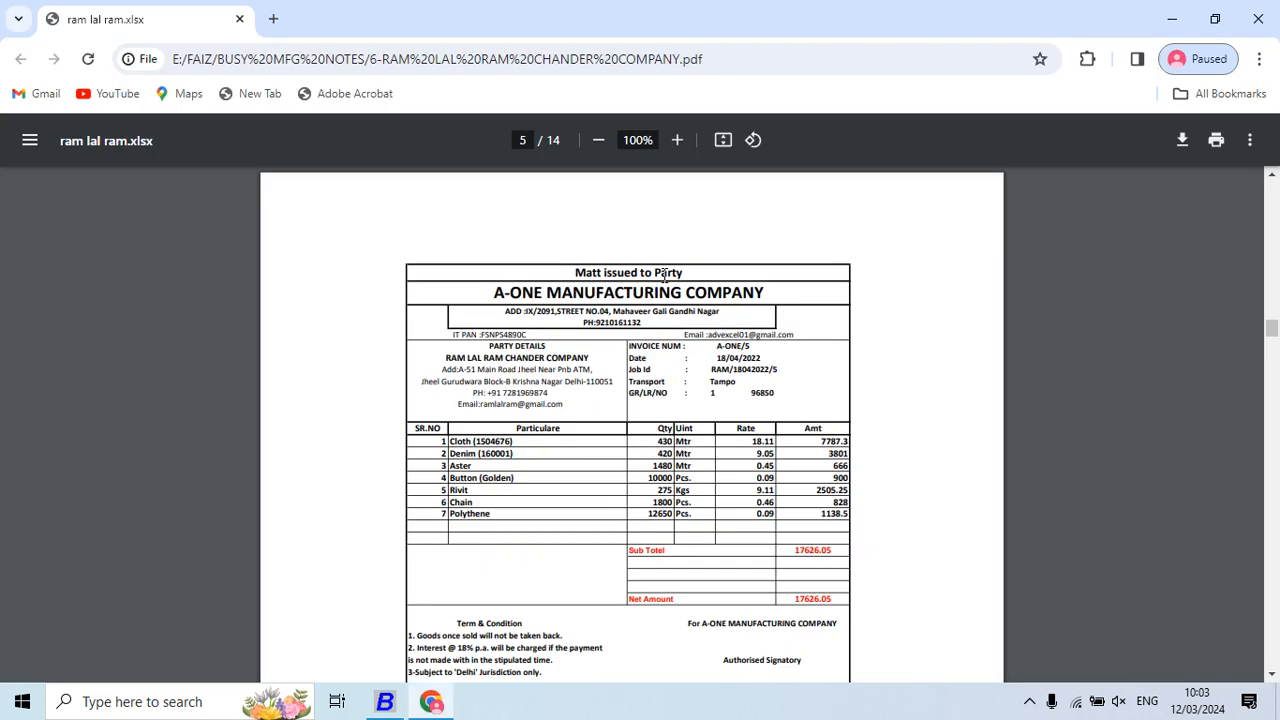
{"action": "key", "text": "alt+Tab"}
{"action": "key", "text": "Return"}
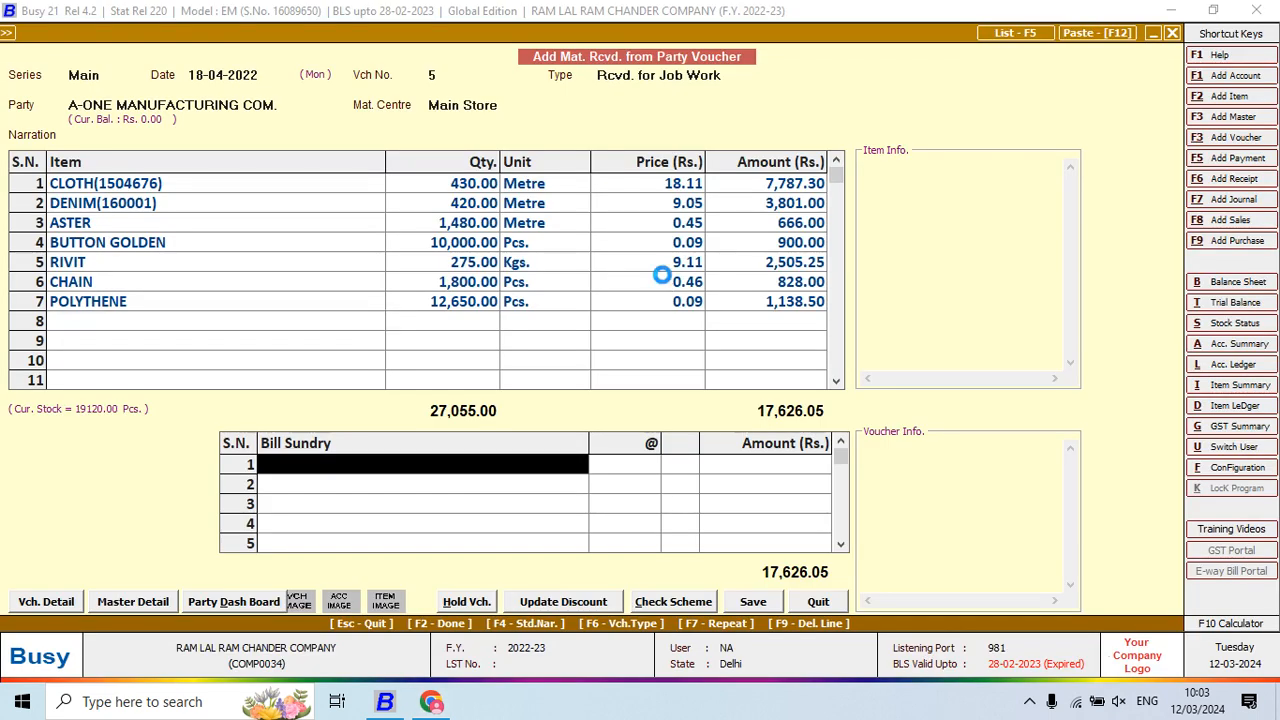
{"action": "key", "text": "F2"}
{"action": "key", "text": "F2"}
{"action": "key", "text": "F2"}
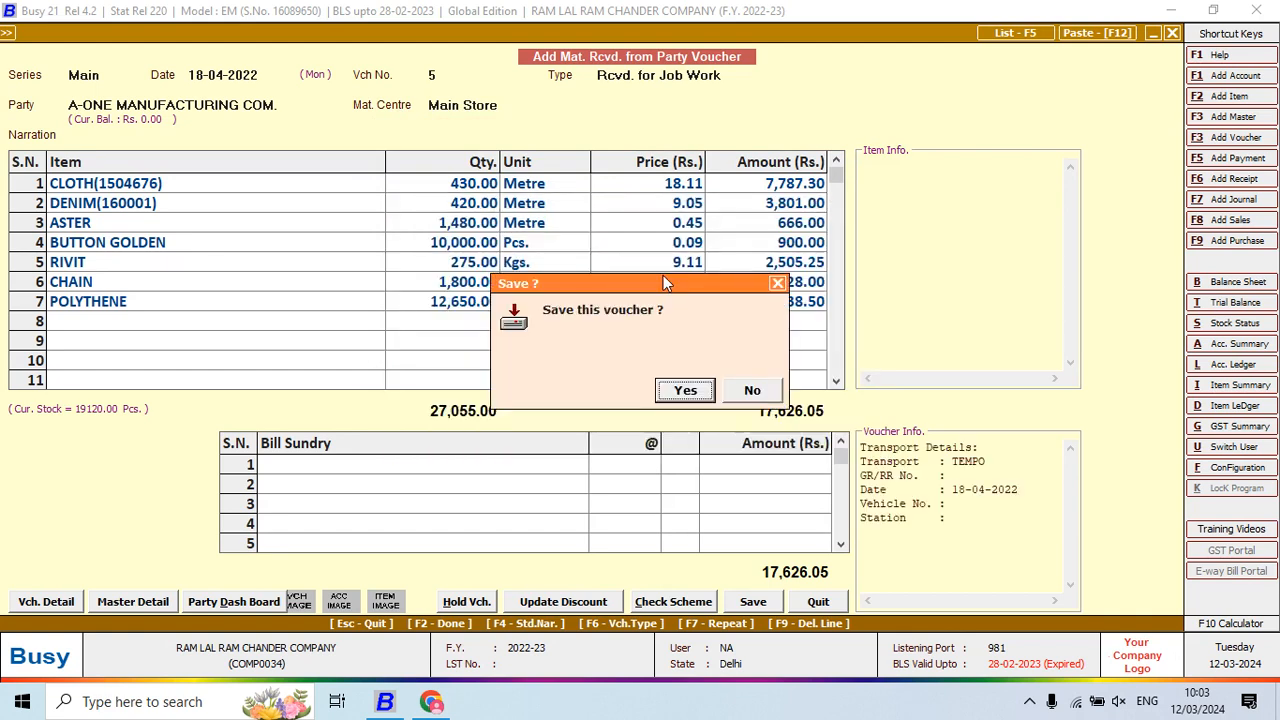
{"action": "key", "text": "Return"}
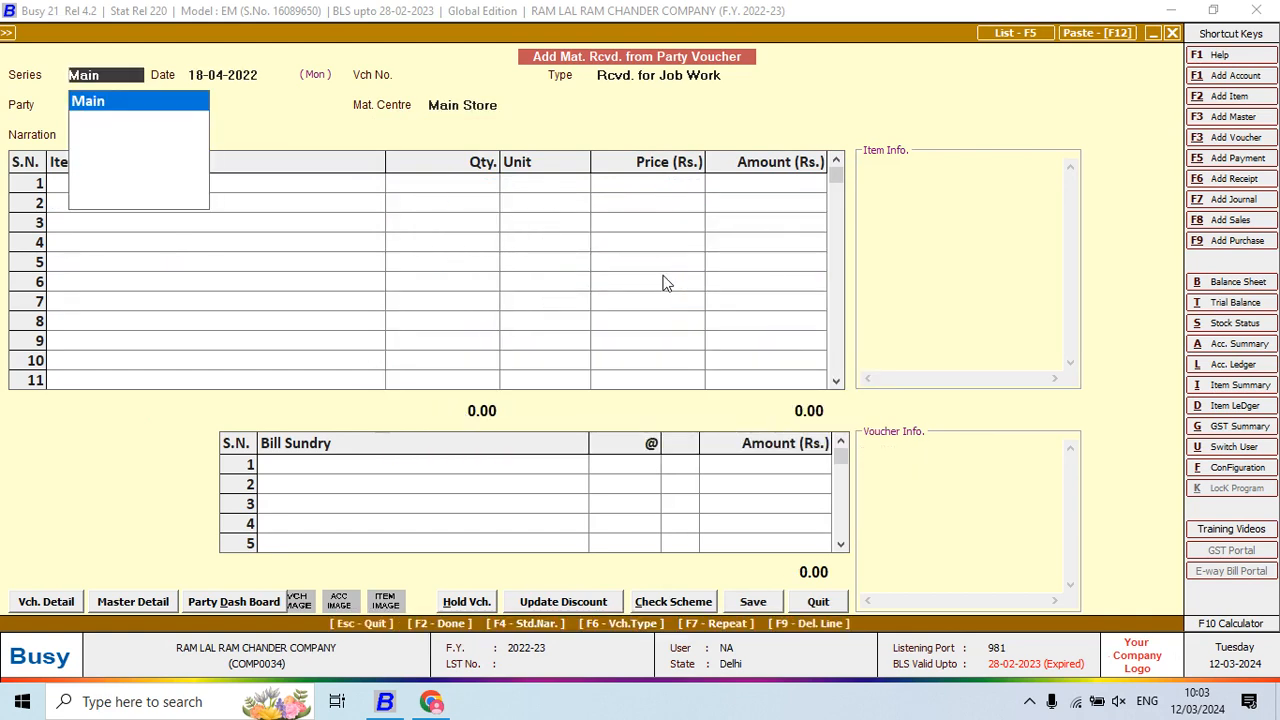
Scroll the notes PDF to page 6's SHIRT/PANT/0001 cutting sheet
{"action": "key", "text": "alt+Tab"}
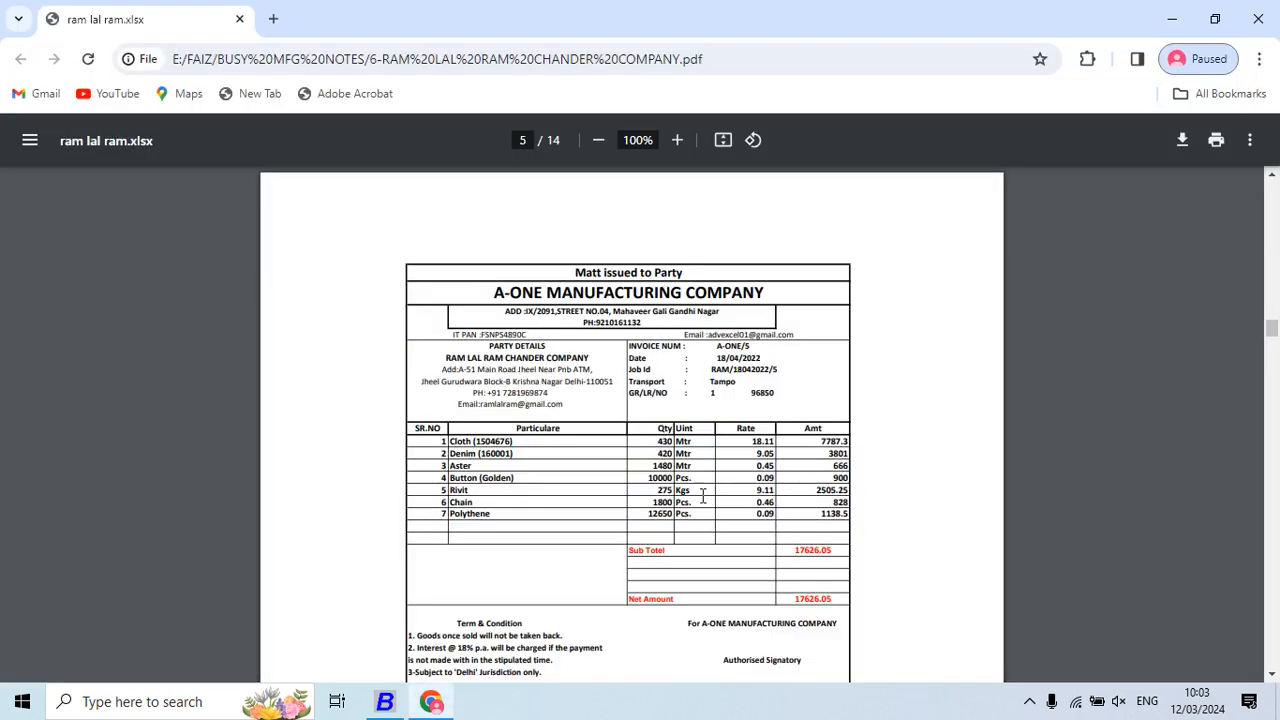
{"action": "scroll", "coordinate": [757, 413], "scroll_direction": "down", "scroll_amount": 6}
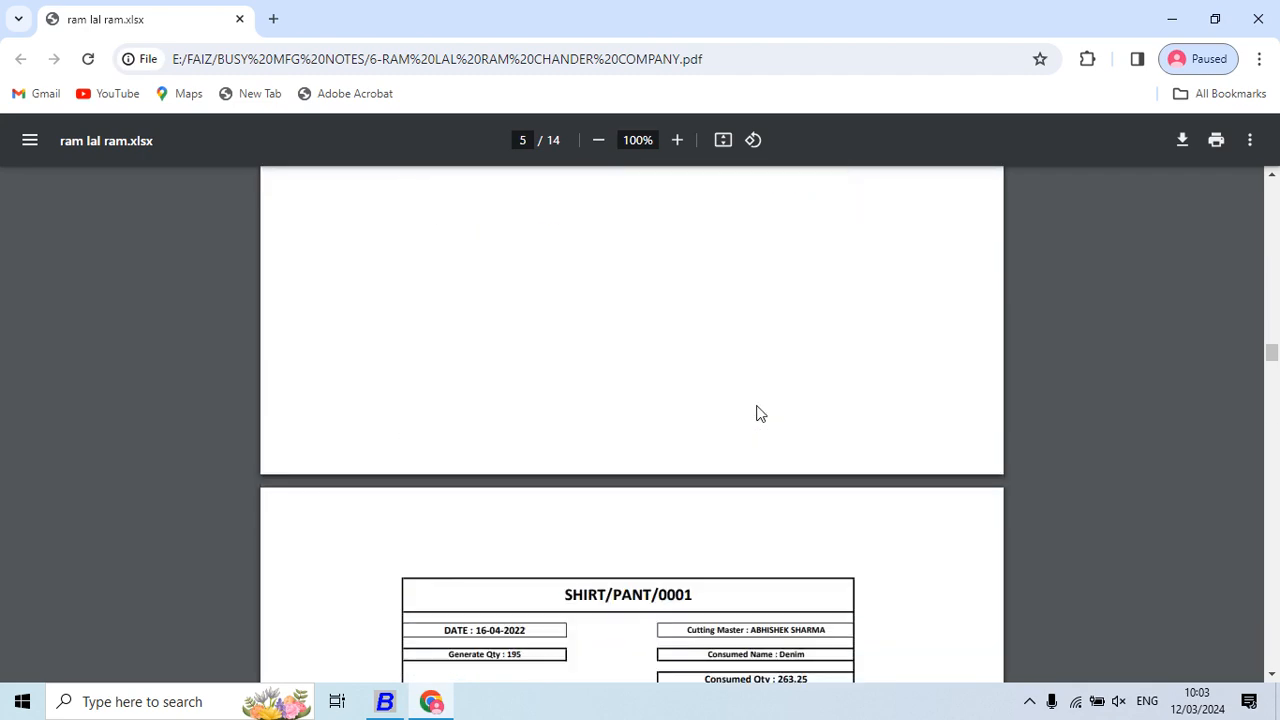
{"action": "scroll", "coordinate": [757, 413], "scroll_direction": "down", "scroll_amount": 2}
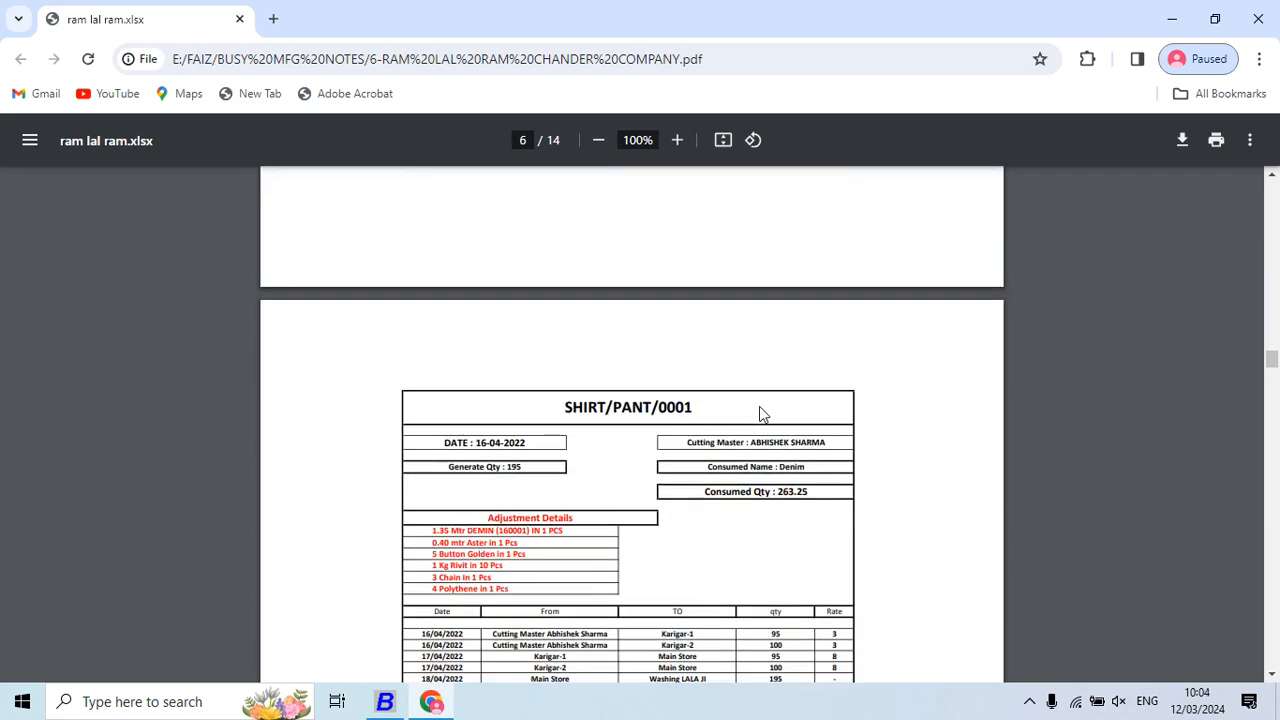
{"action": "scroll", "coordinate": [760, 414], "scroll_direction": "down", "scroll_amount": 1}
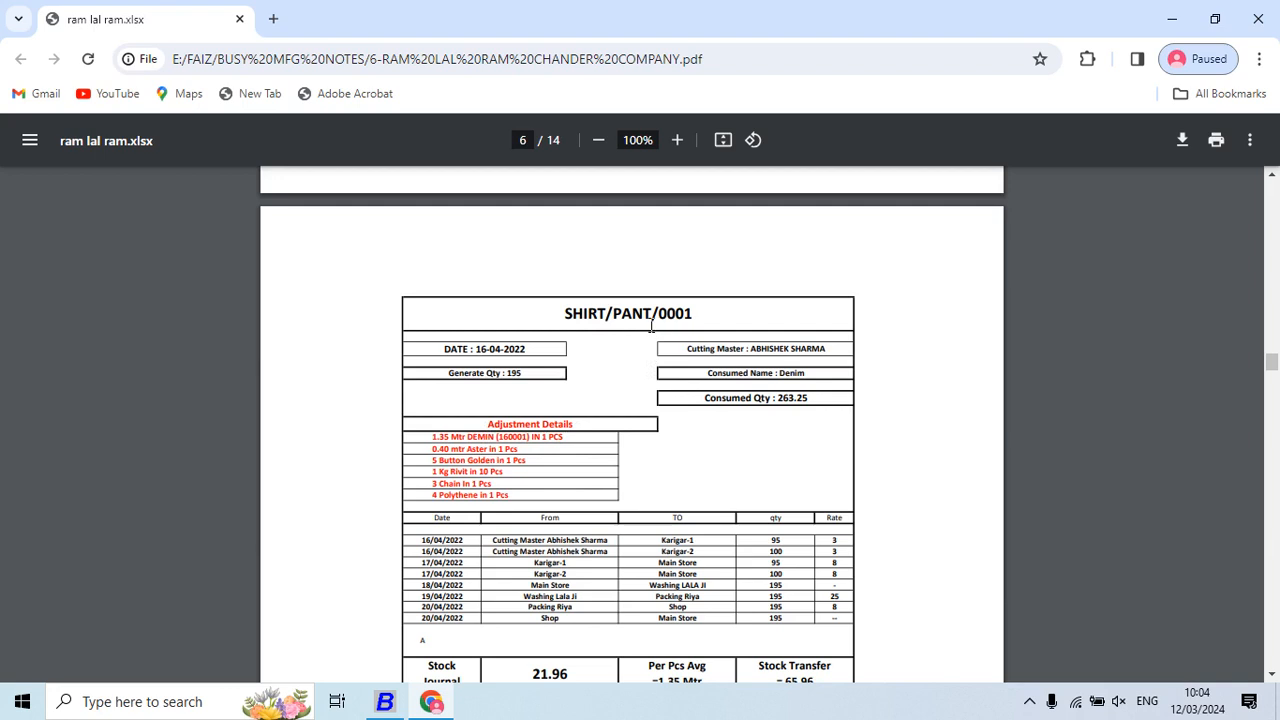
{"action": "scroll", "coordinate": [651, 324], "scroll_direction": "down", "scroll_amount": 1}
{"action": "scroll", "coordinate": [651, 324], "scroll_direction": "down", "scroll_amount": 2}
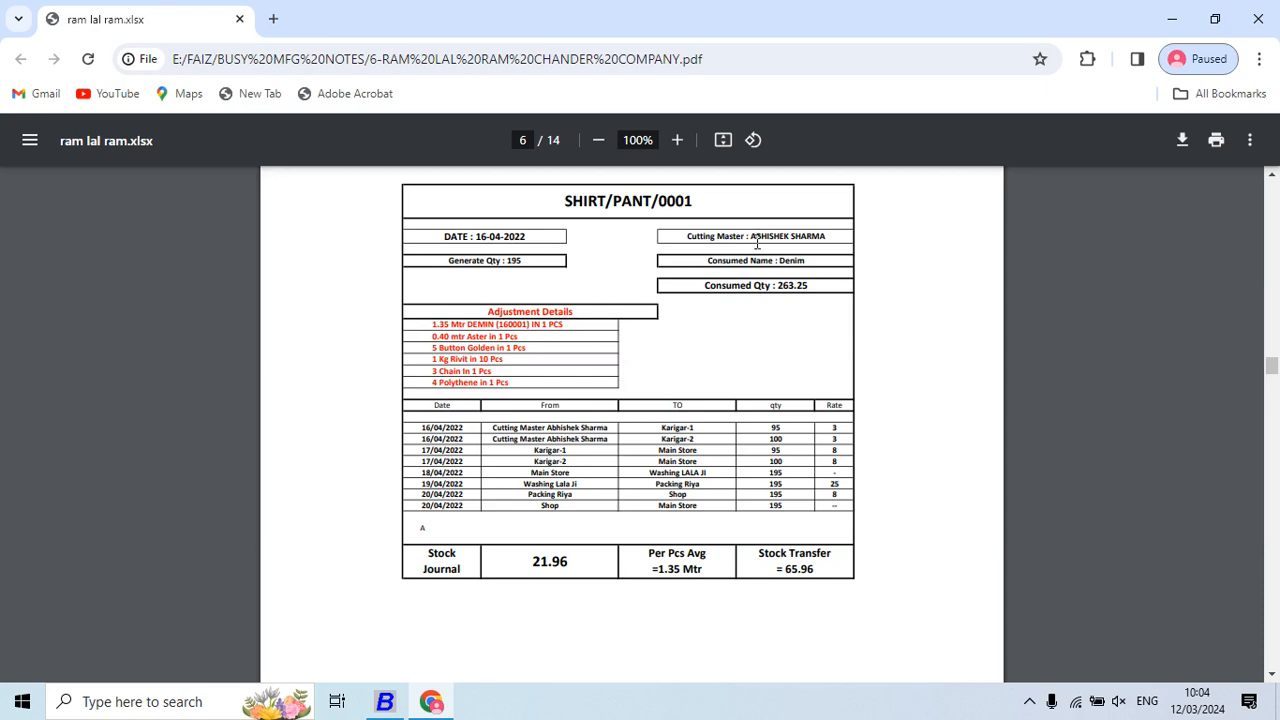
Switch from the SHIRT/PANT/0001 PDF notes back to the Busy material-received voucher
{"action": "key", "text": "alt+Tab"}
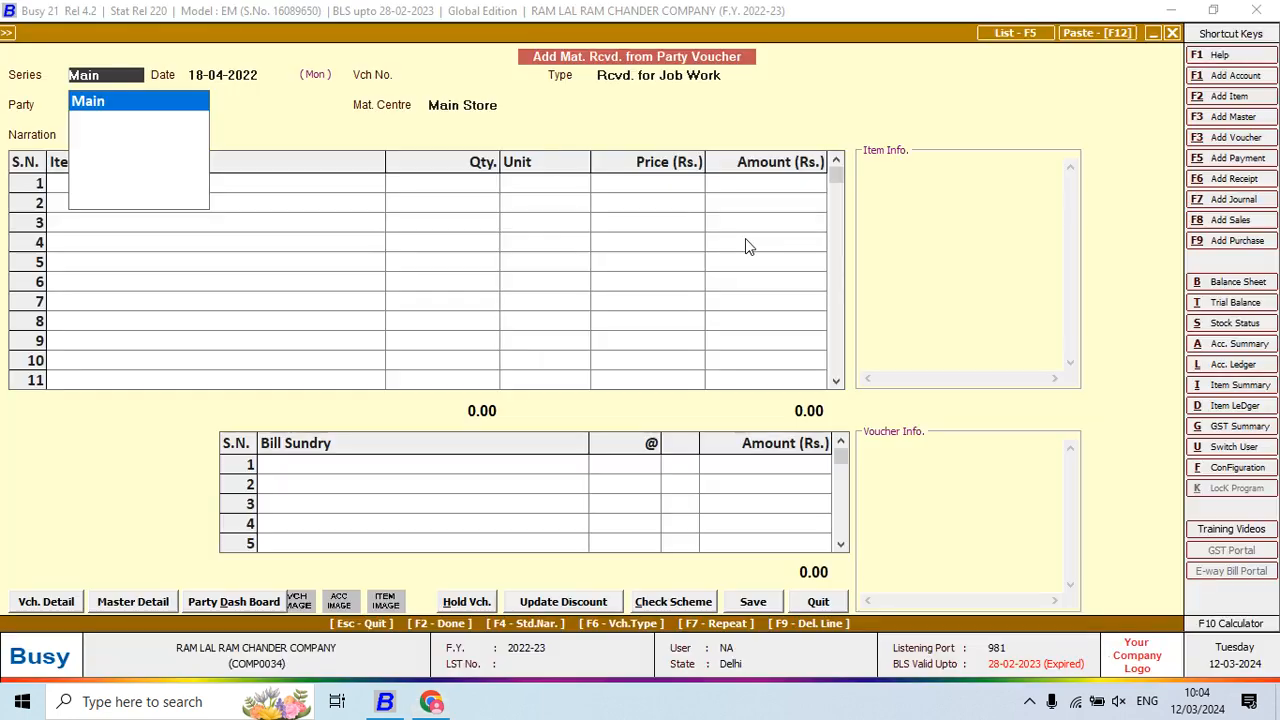
Discard the material-received voucher, then open and quit a new Stock Journal voucher
{"action": "key", "text": "Escape"}
{"action": "key", "text": "Return"}
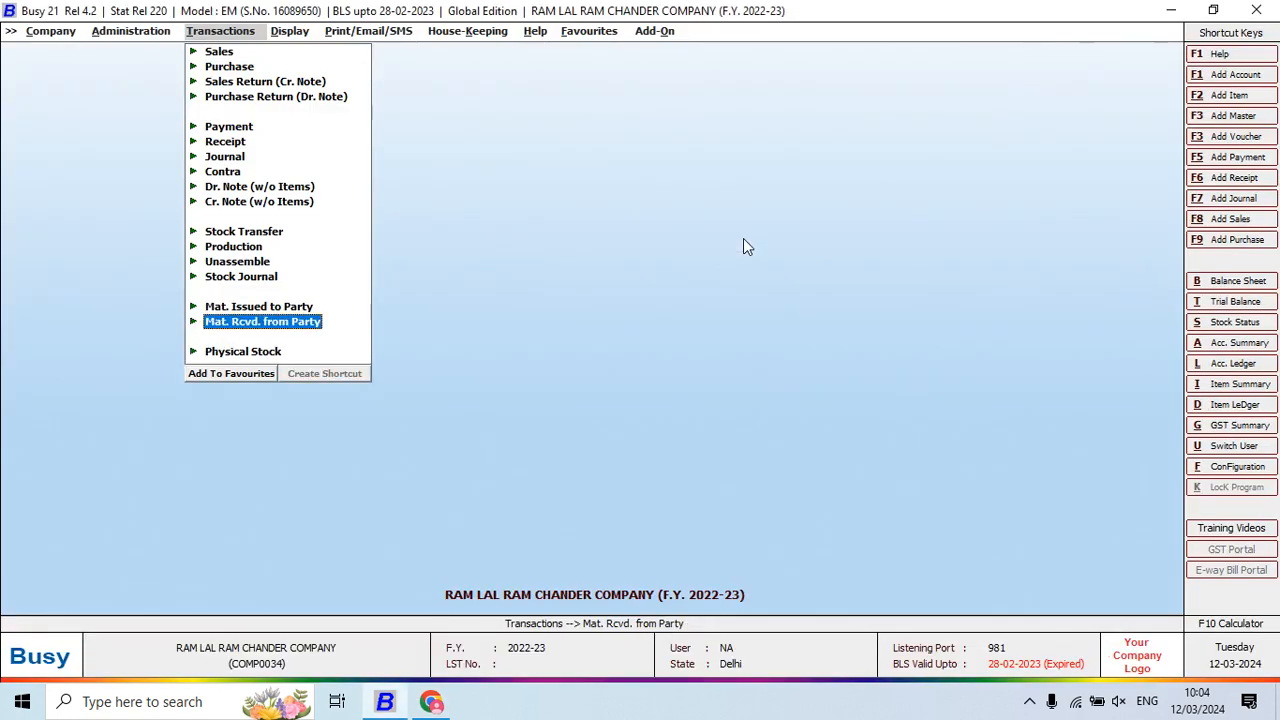
{"action": "key", "text": "Up"}
{"action": "key", "text": "Up"}
{"action": "key", "text": "Up"}
{"action": "key", "text": "Down"}
{"action": "key", "text": "Return"}
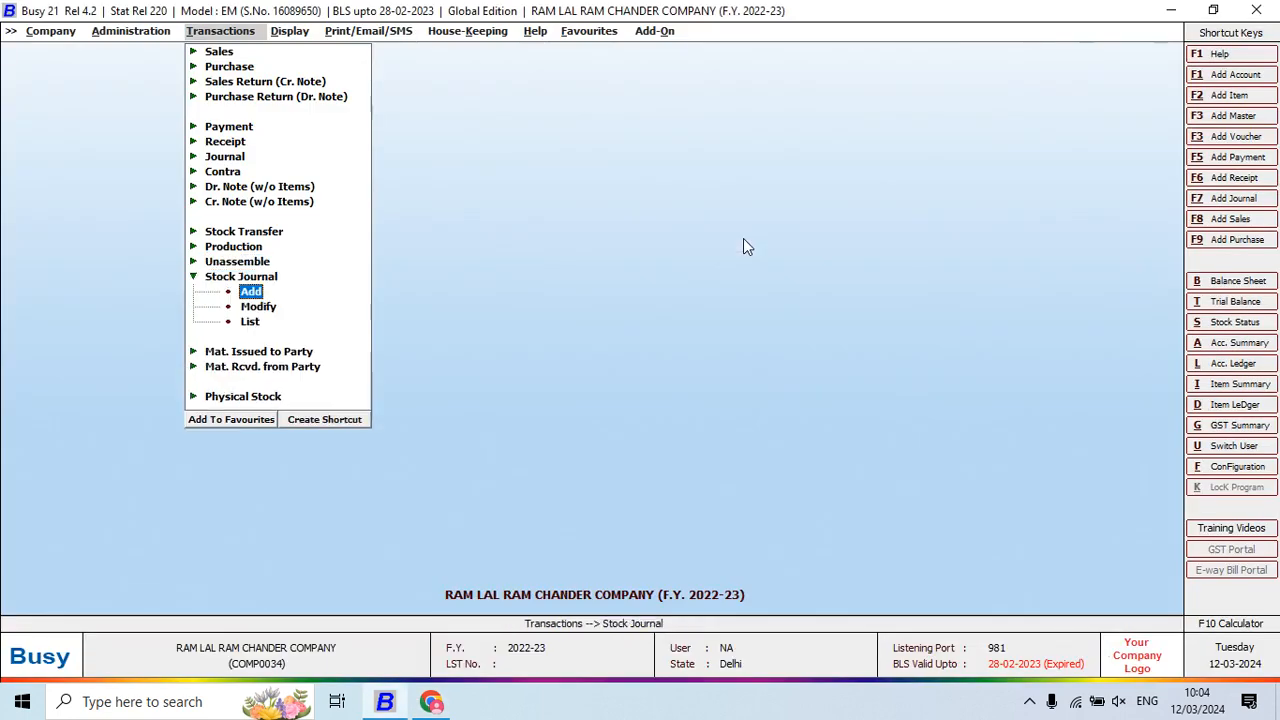
{"action": "key", "text": "Return"}
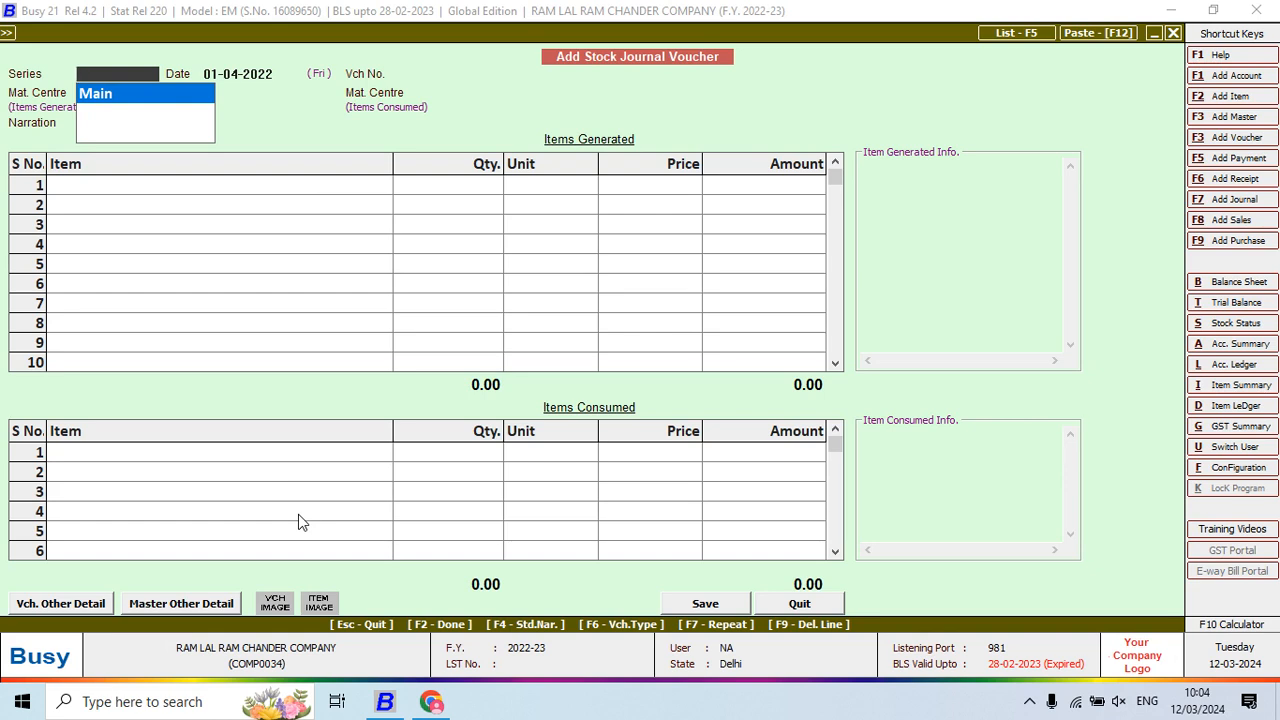
{"action": "key", "text": "Escape"}
{"action": "key", "text": "Escape"}
{"action": "key", "text": "Escape"}
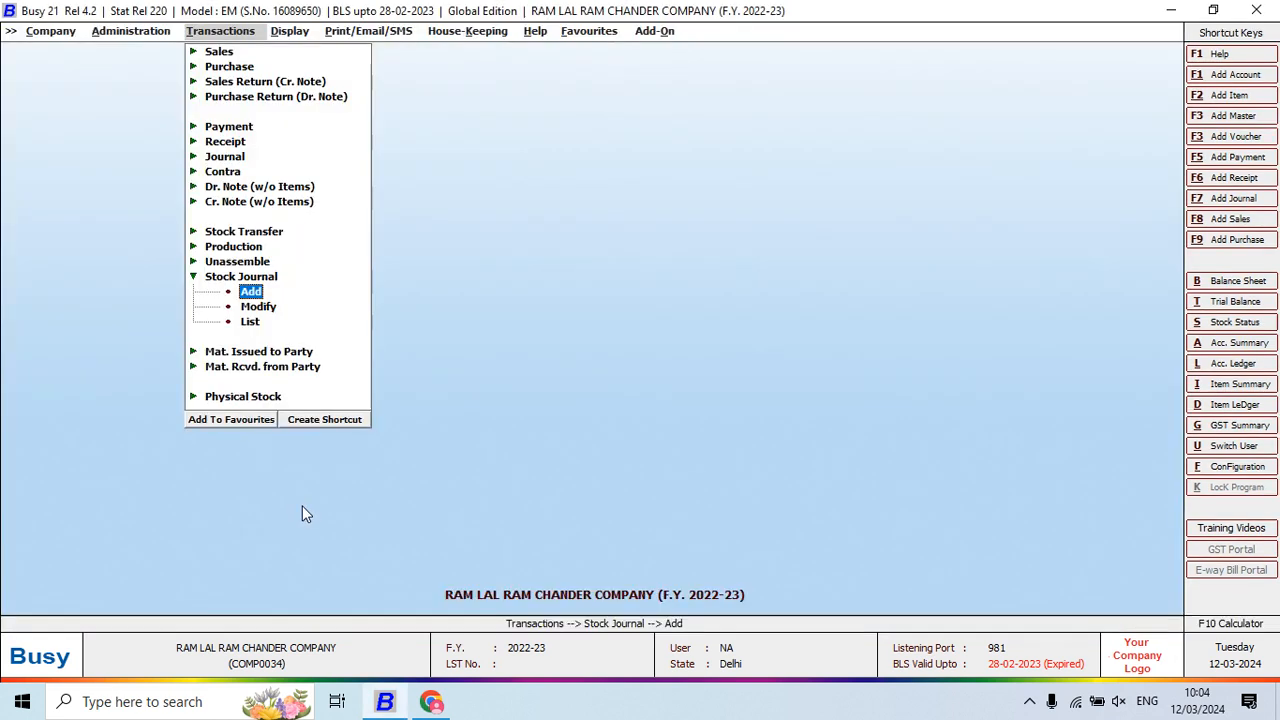
Start a new Production voucher from Transactions
{"action": "key", "text": "Up"}
{"action": "key", "text": "Up"}
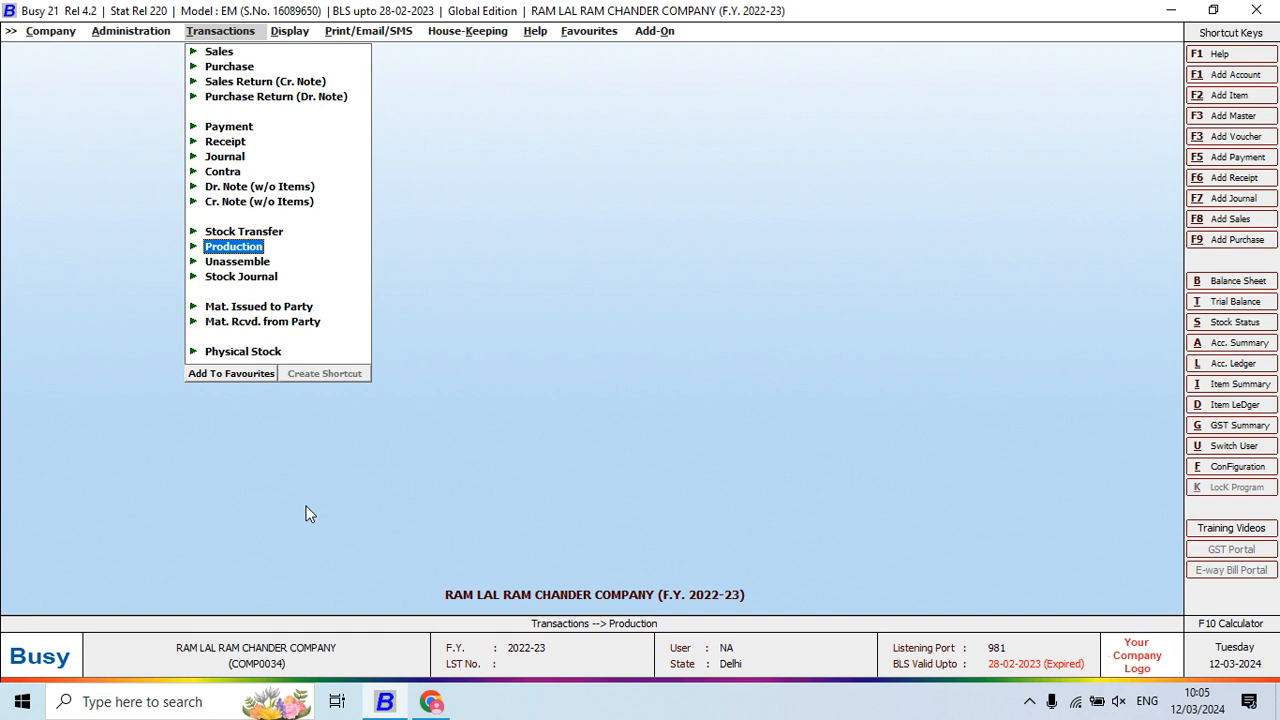
{"action": "key", "text": "Return"}
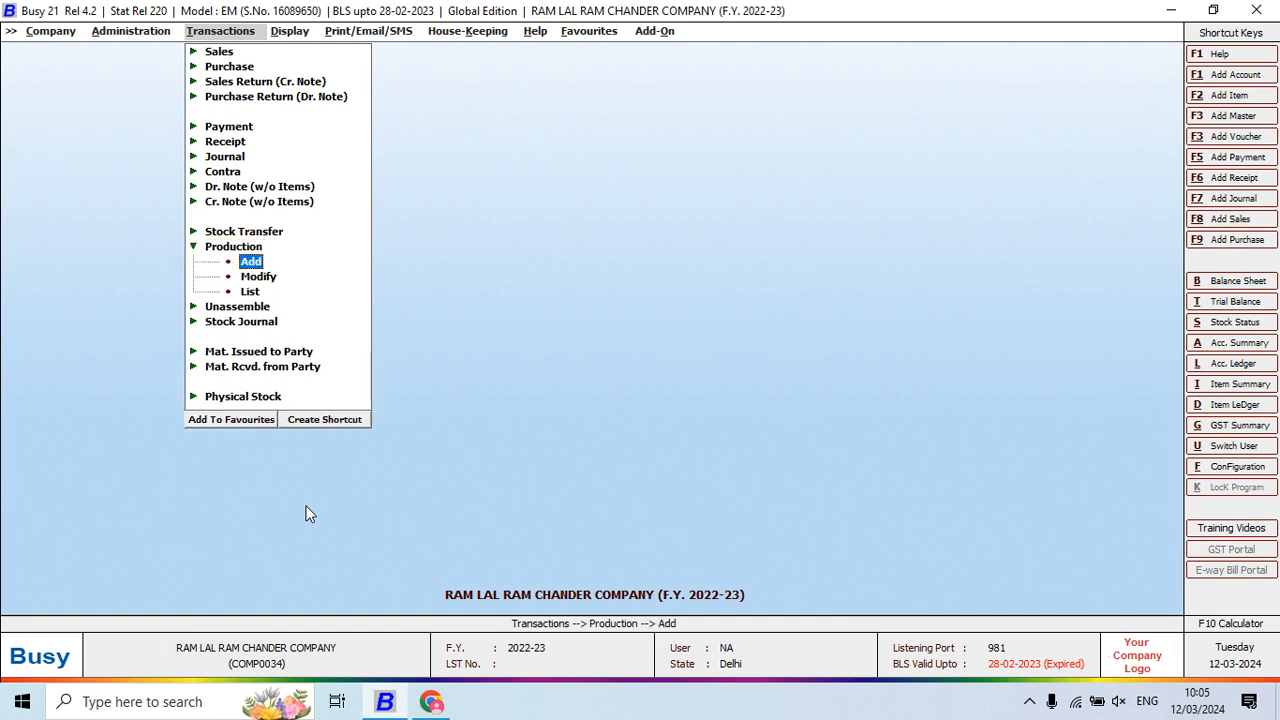
{"action": "key", "text": "Return"}
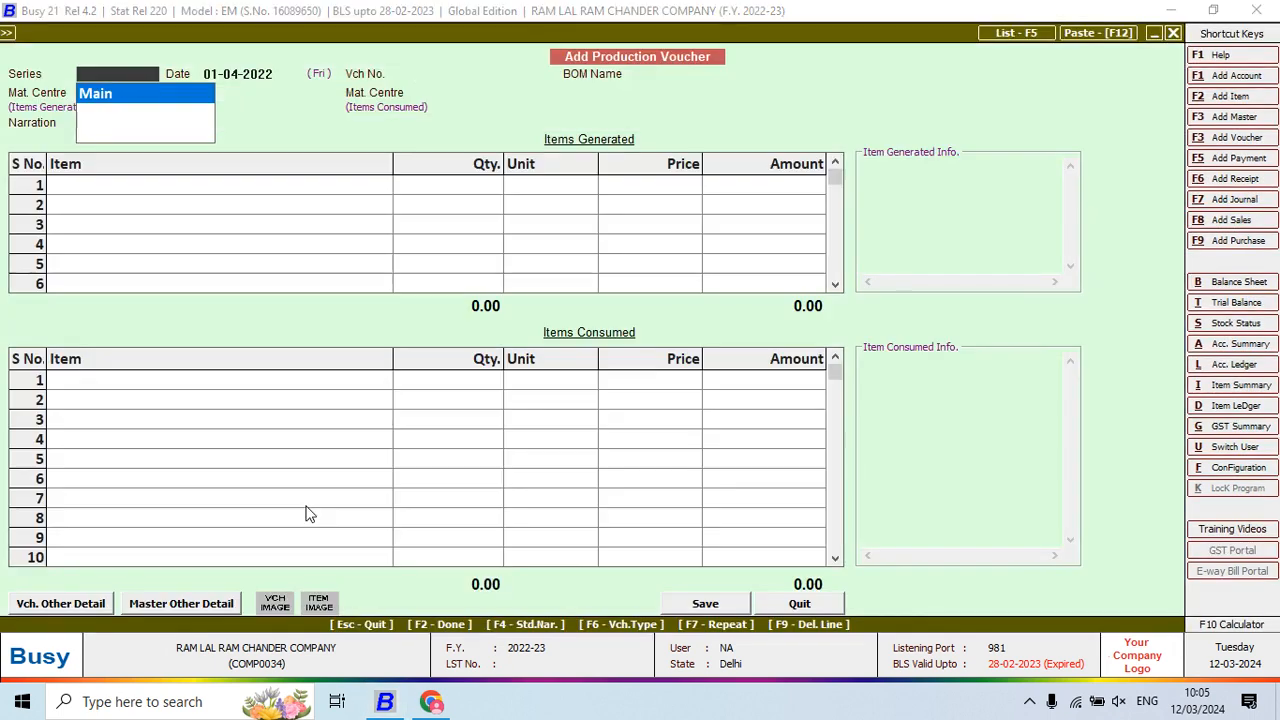
Keep the Main series and date the production voucher 16-04-2022
{"action": "key", "text": "Return"}
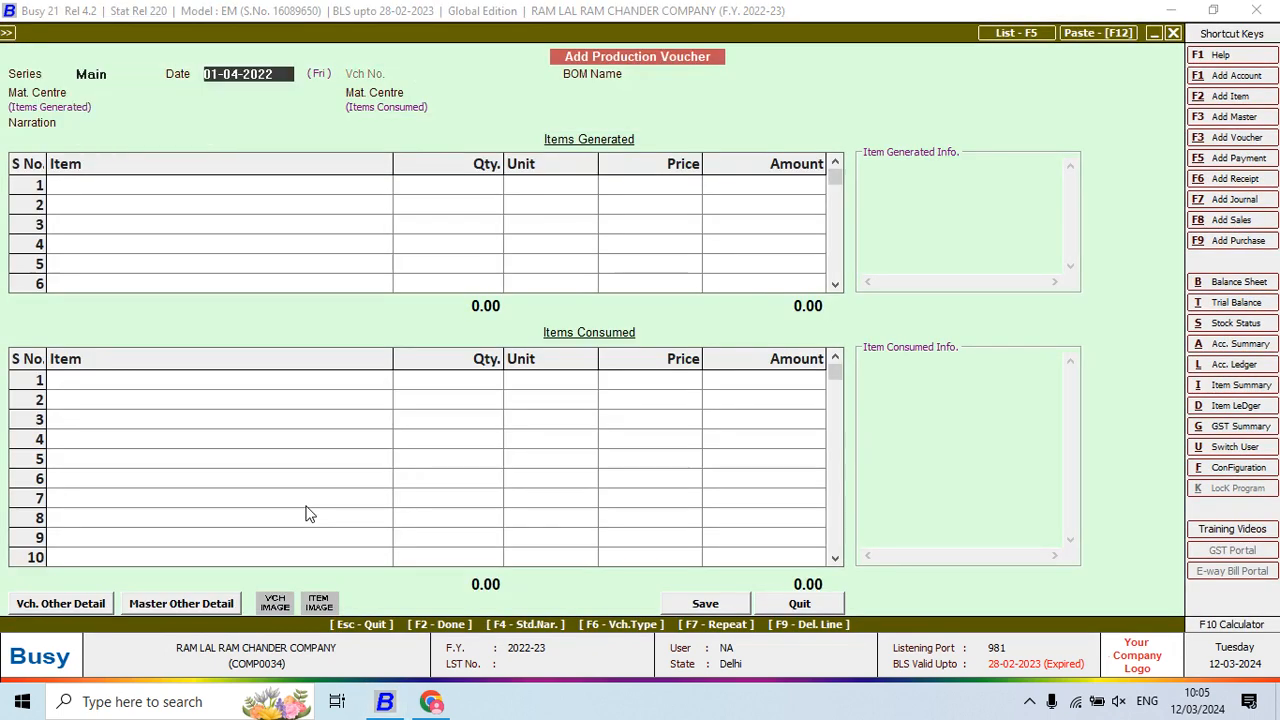
{"action": "key", "text": "alt+Tab"}
{"action": "key", "text": "alt+Tab"}
{"action": "type", "text": "16"}
{"action": "key", "text": "Return"}
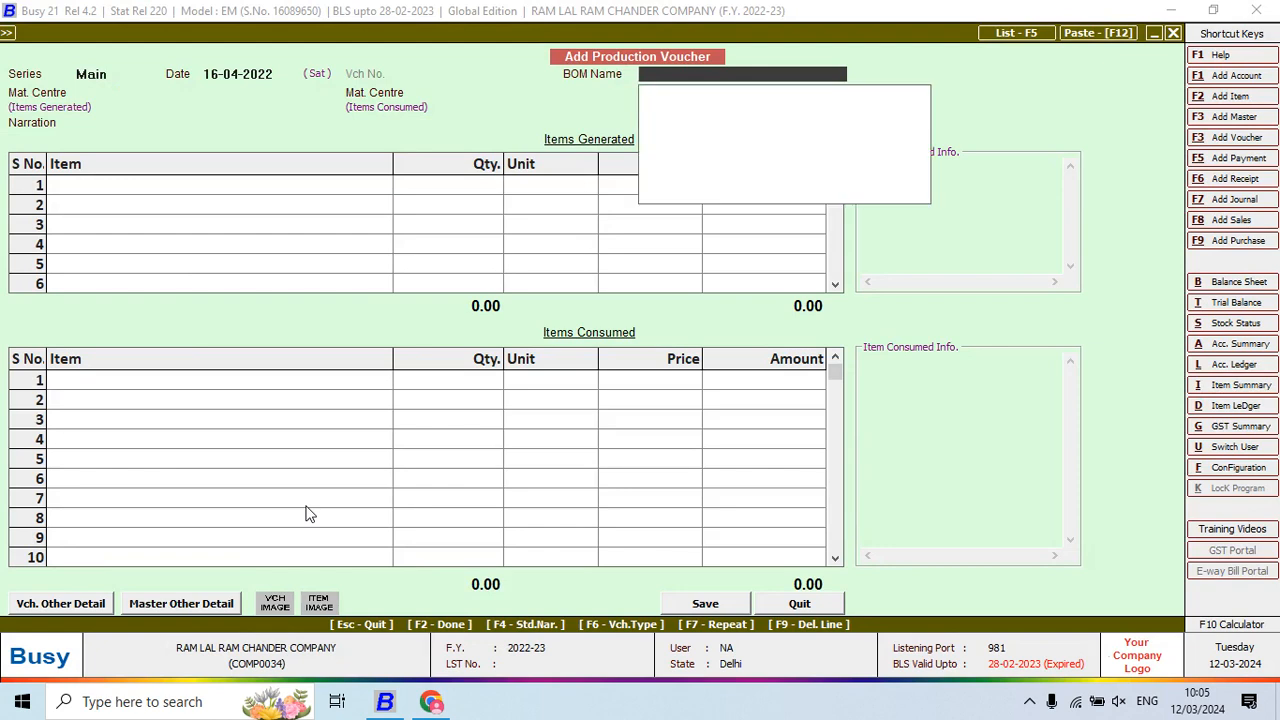
Create a new bill of materials named SHIRT PANT 0001
{"action": "key", "text": "F3"}
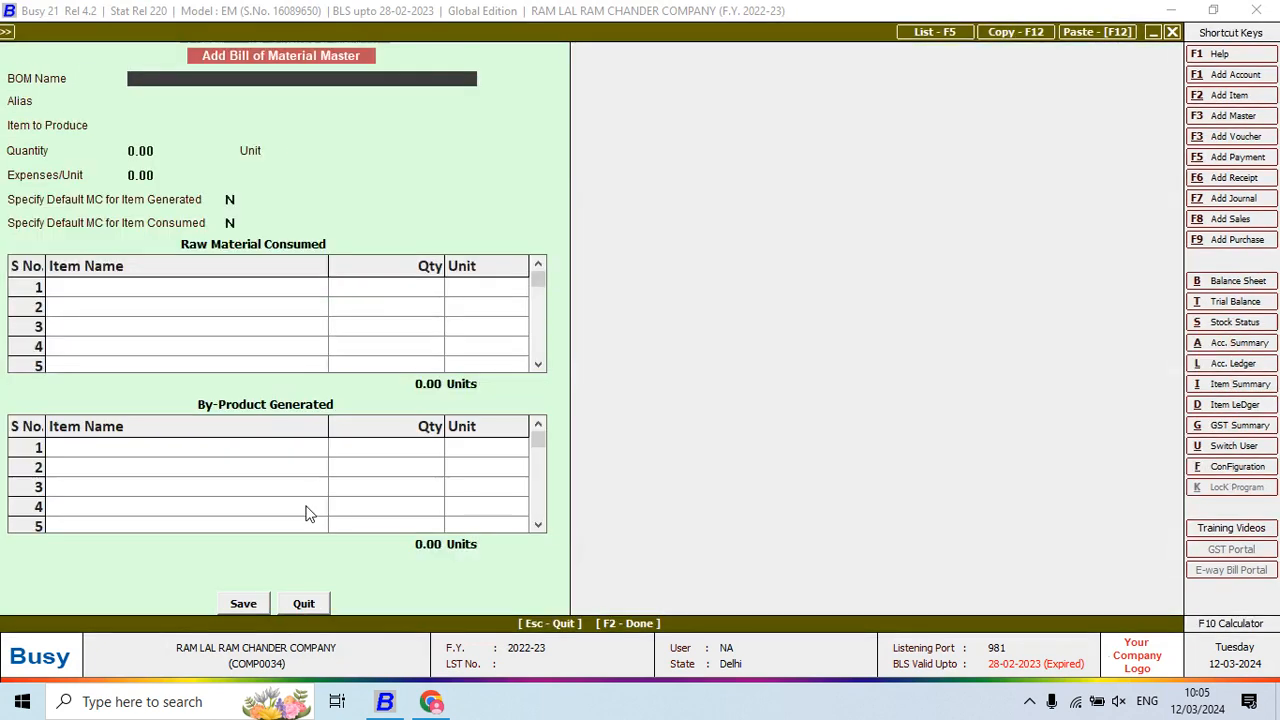
{"action": "key", "text": "alt+Tab"}
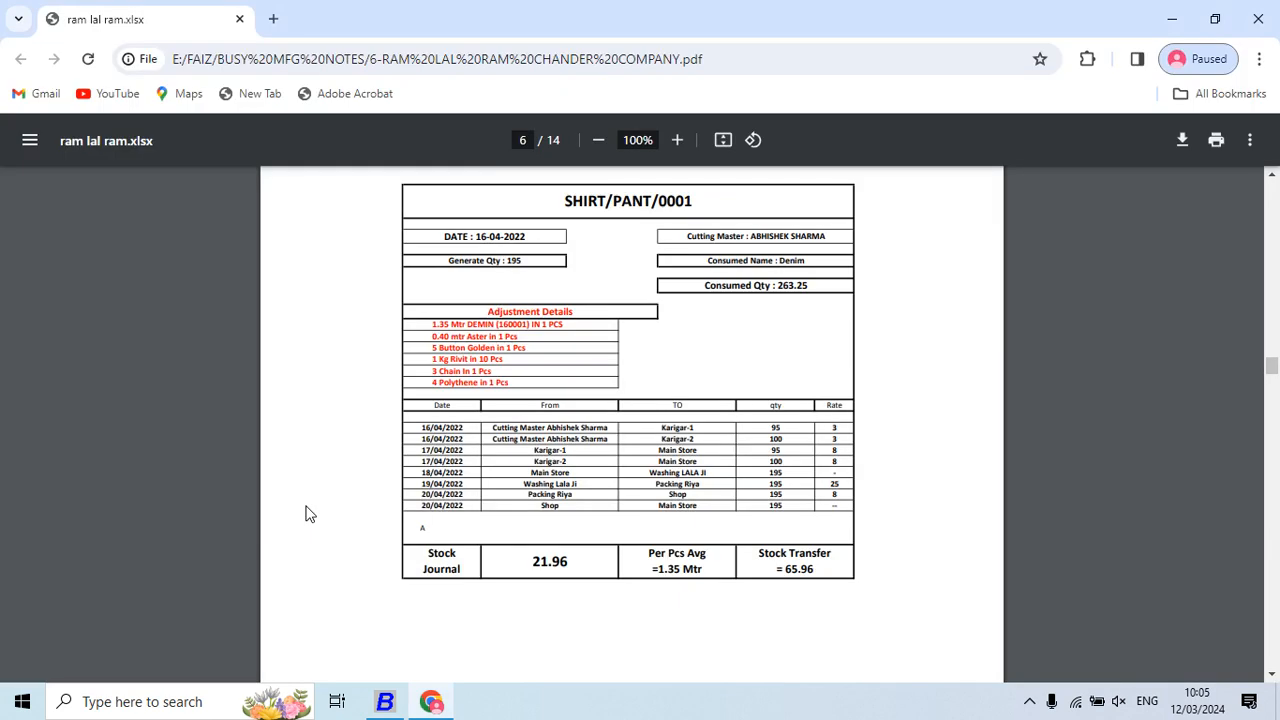
{"action": "key", "text": "alt+Tab"}
{"action": "type", "text": "S"}
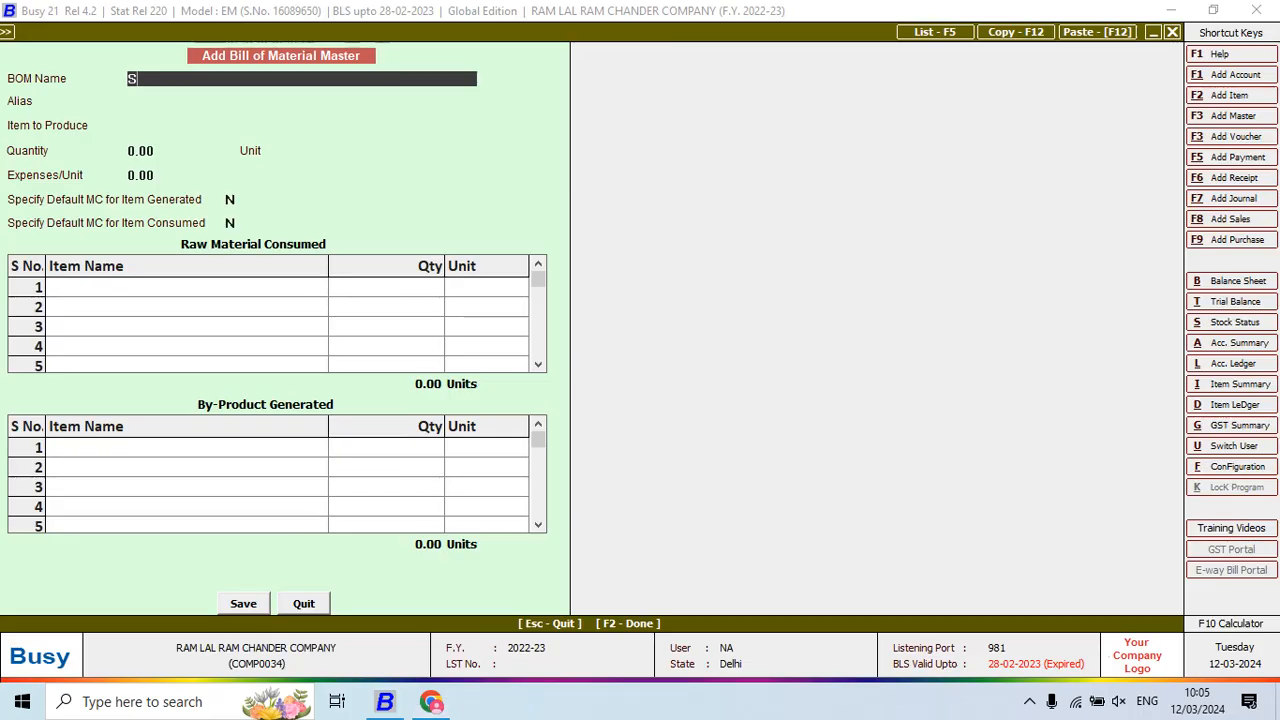
{"action": "type", "text": "HIRT PANT"}
{"action": "key", "text": "alt+Tab"}
{"action": "key", "text": "alt+Tab"}
{"action": "type", "text": "01"}
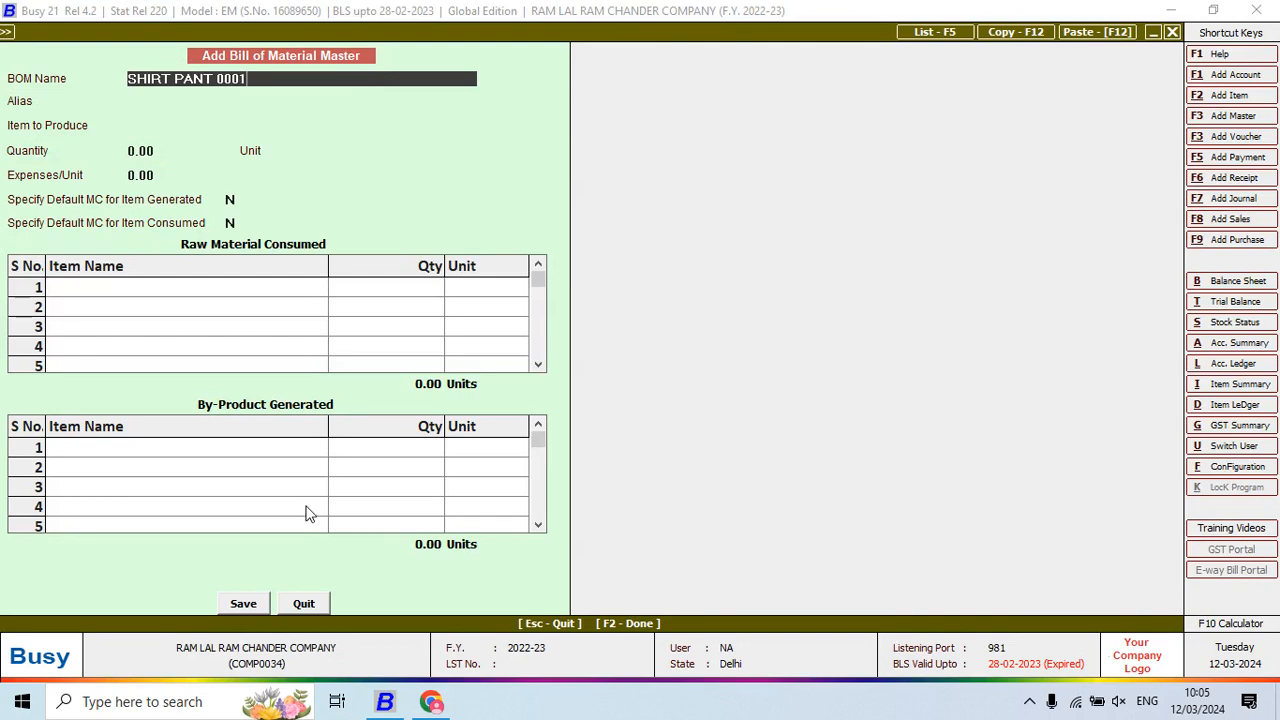
{"action": "key", "text": "Return"}
{"action": "key", "text": "Return"}
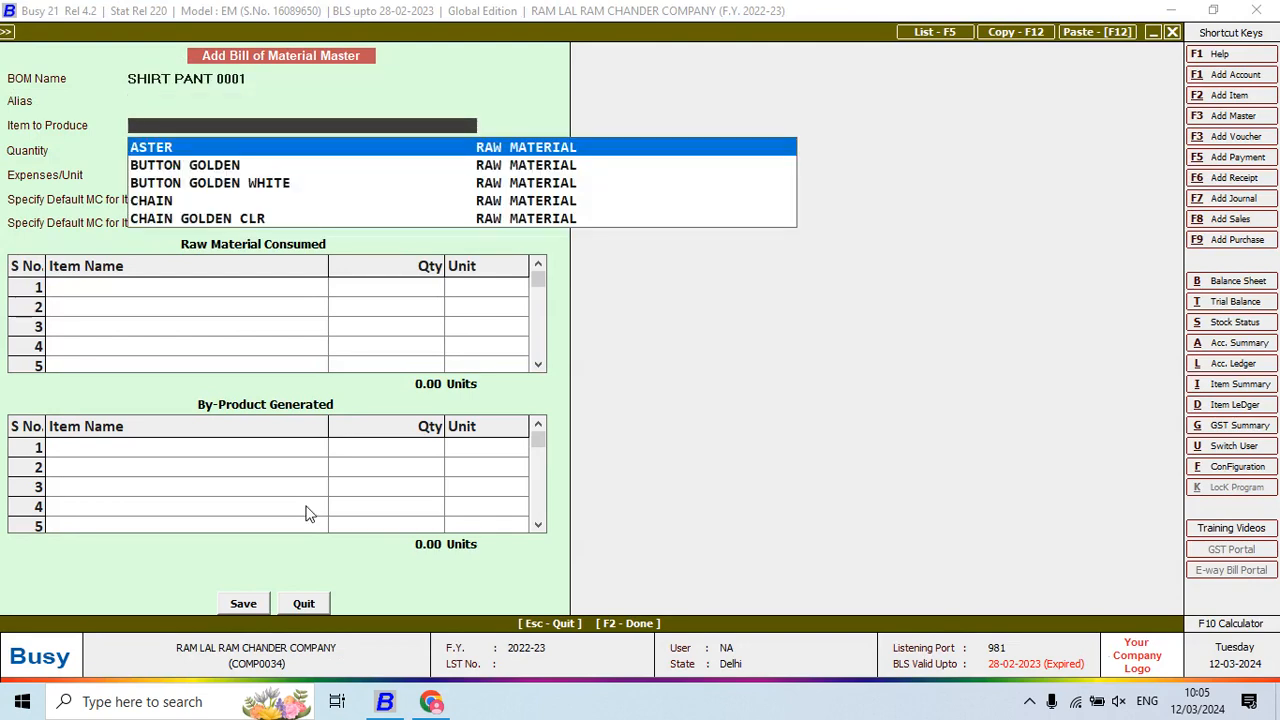
Create item SHIRT PANT 0001 in a new FINISH GOODS group under General
{"action": "key", "text": "F3"}
{"action": "type", "text": "SHIRT P"}
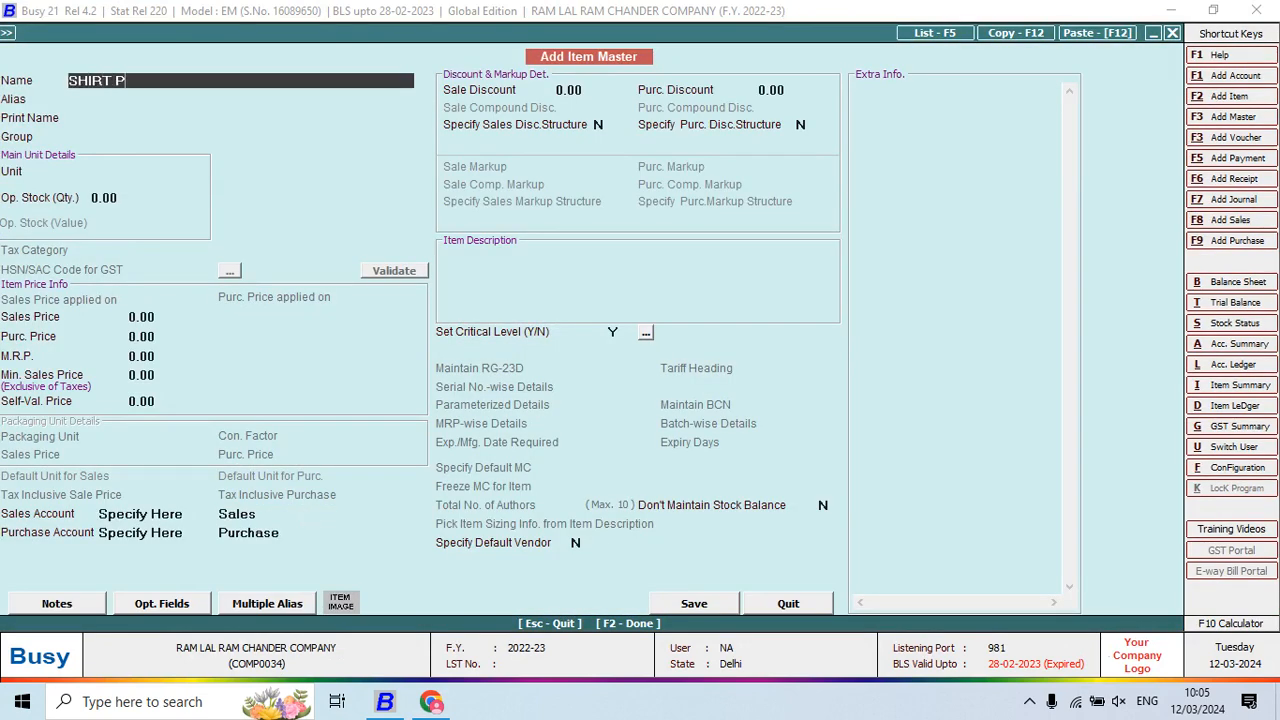
{"action": "type", "text": "ANT 0001"}
{"action": "key", "text": "Return"}
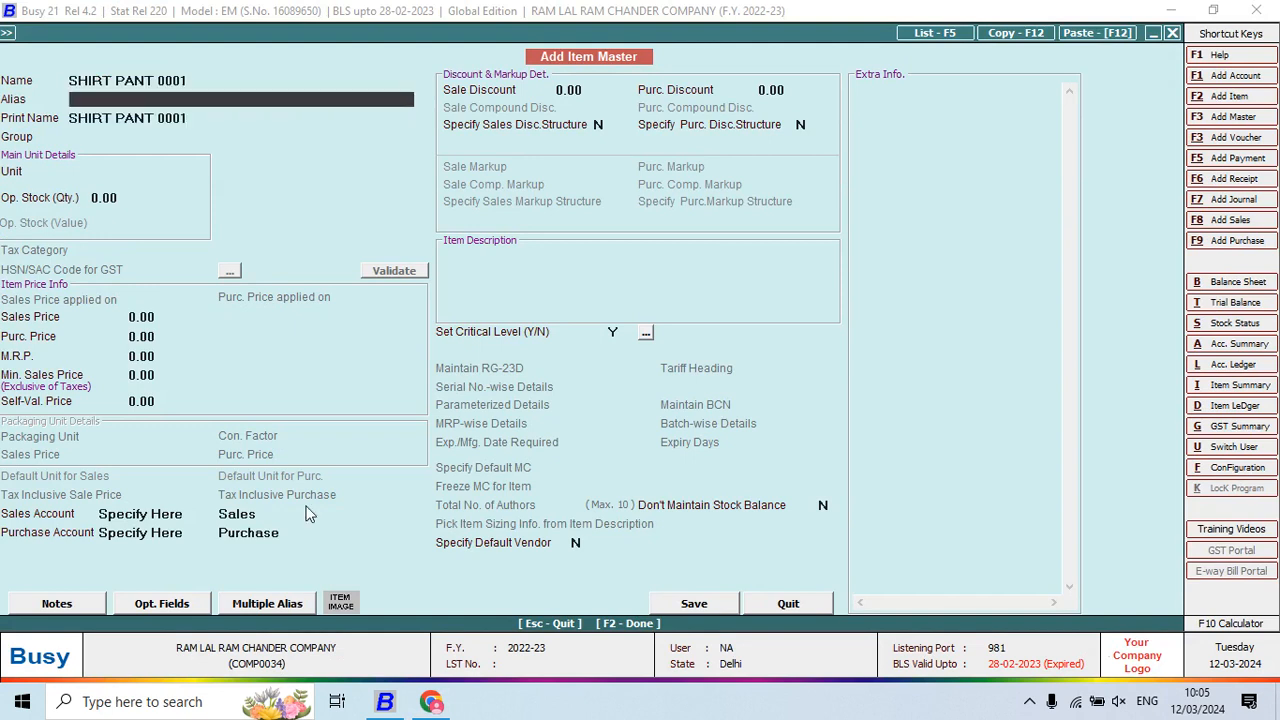
{"action": "key", "text": "Return"}
{"action": "key", "text": "Return"}
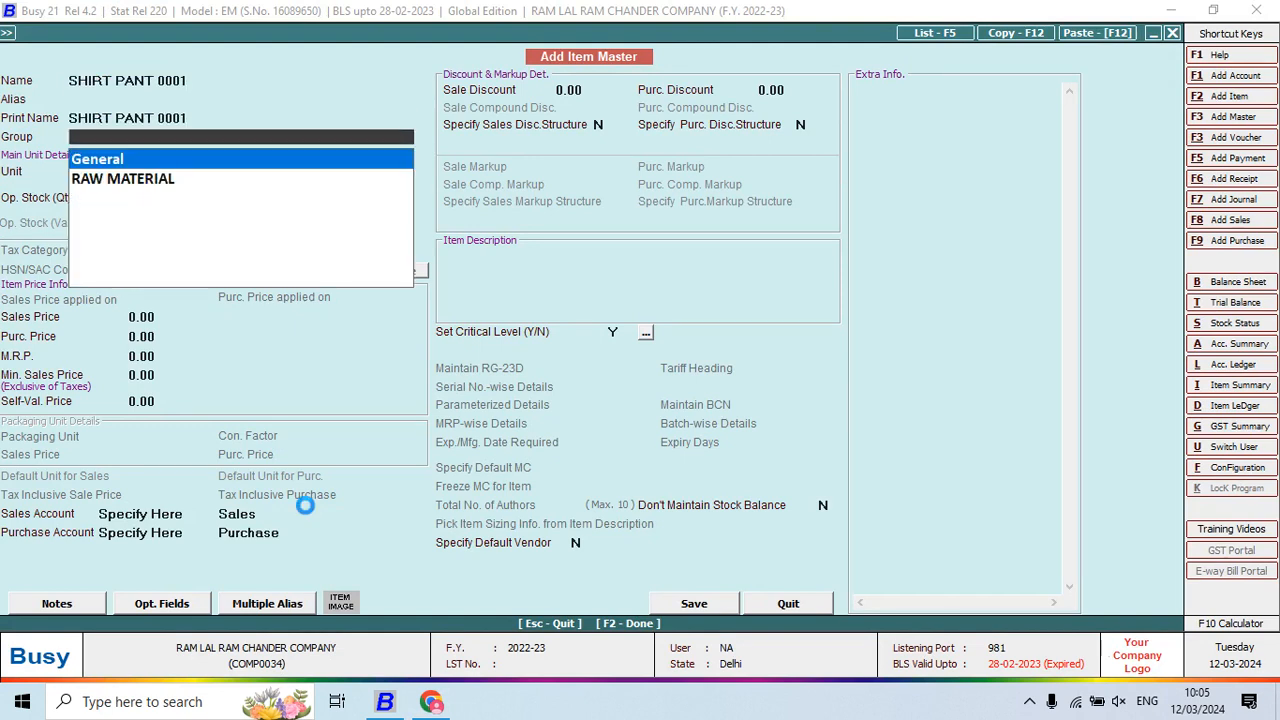
{"action": "key", "text": "F3"}
{"action": "type", "text": "FINISH GOODS"}
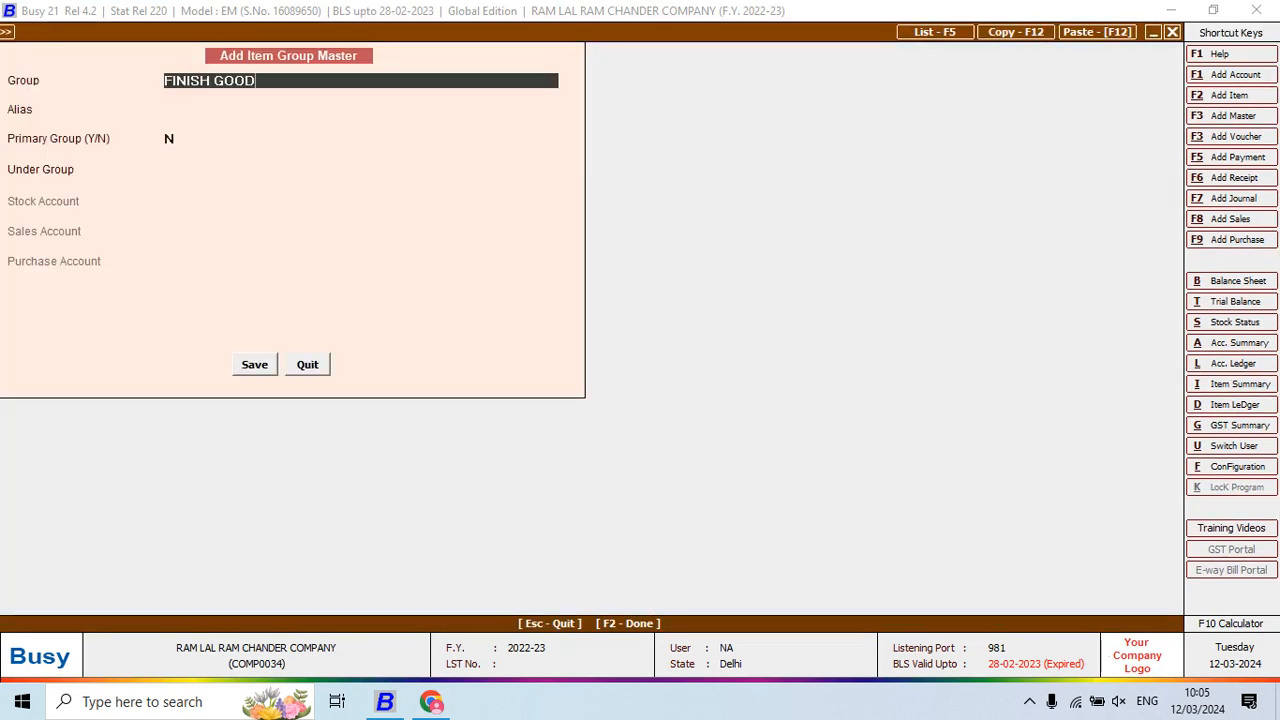
{"action": "key", "text": "Return"}
{"action": "key", "text": "Return"}
{"action": "key", "text": "Return"}
{"action": "key", "text": "Return"}
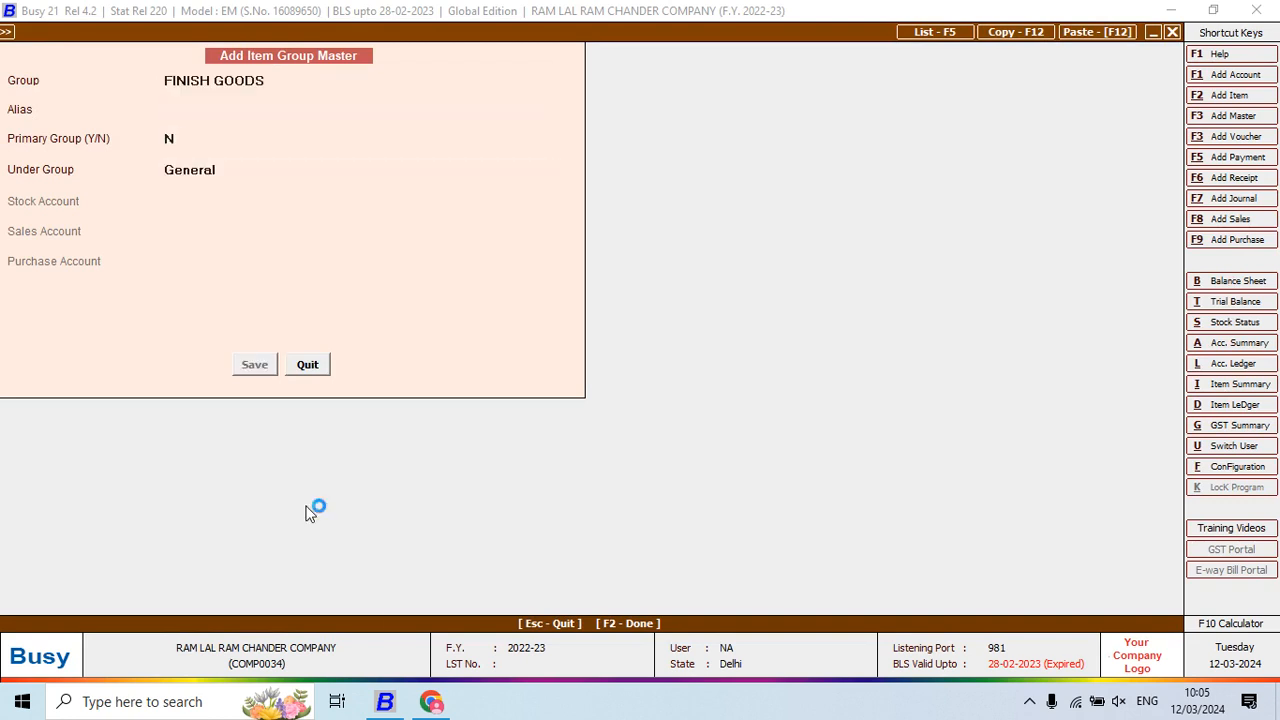
{"action": "key", "text": "Return"}
Set the item's unit to Pcs. and save the item master
{"action": "type", "text": "p"}
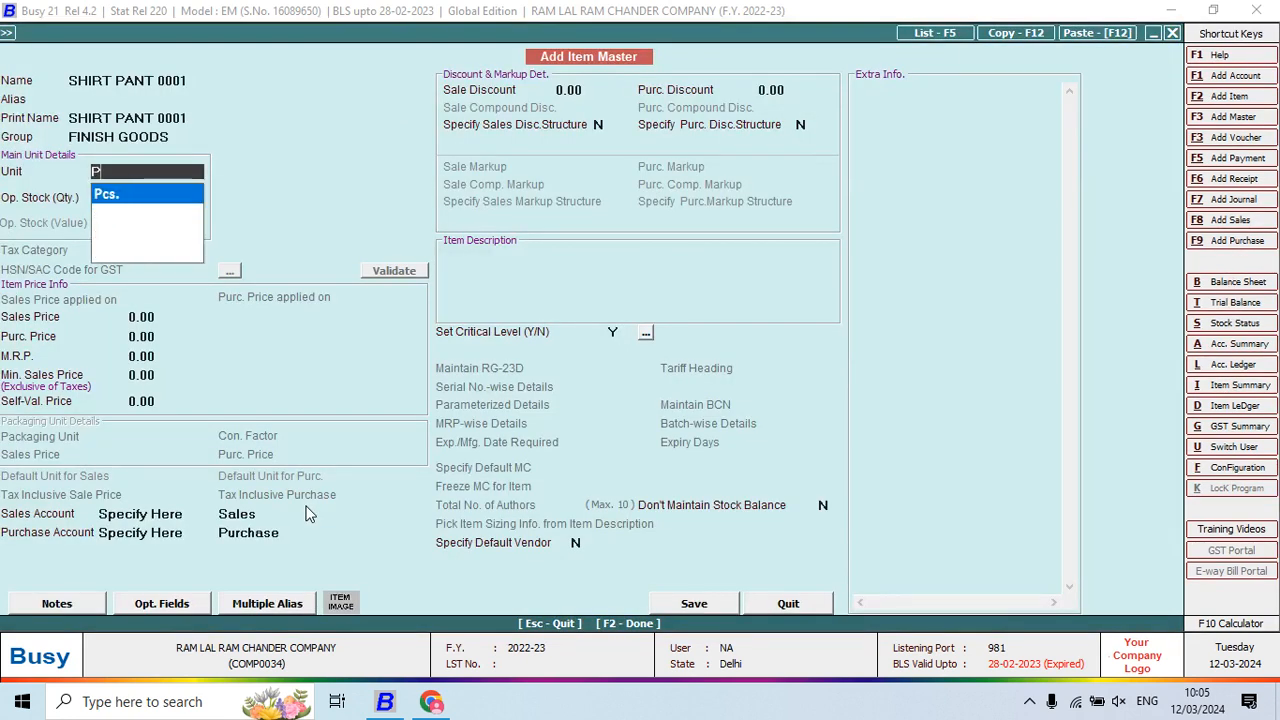
{"action": "key", "text": "Return"}
{"action": "key", "text": "Return"}
{"action": "key", "text": "Return"}
{"action": "key", "text": "Return"}
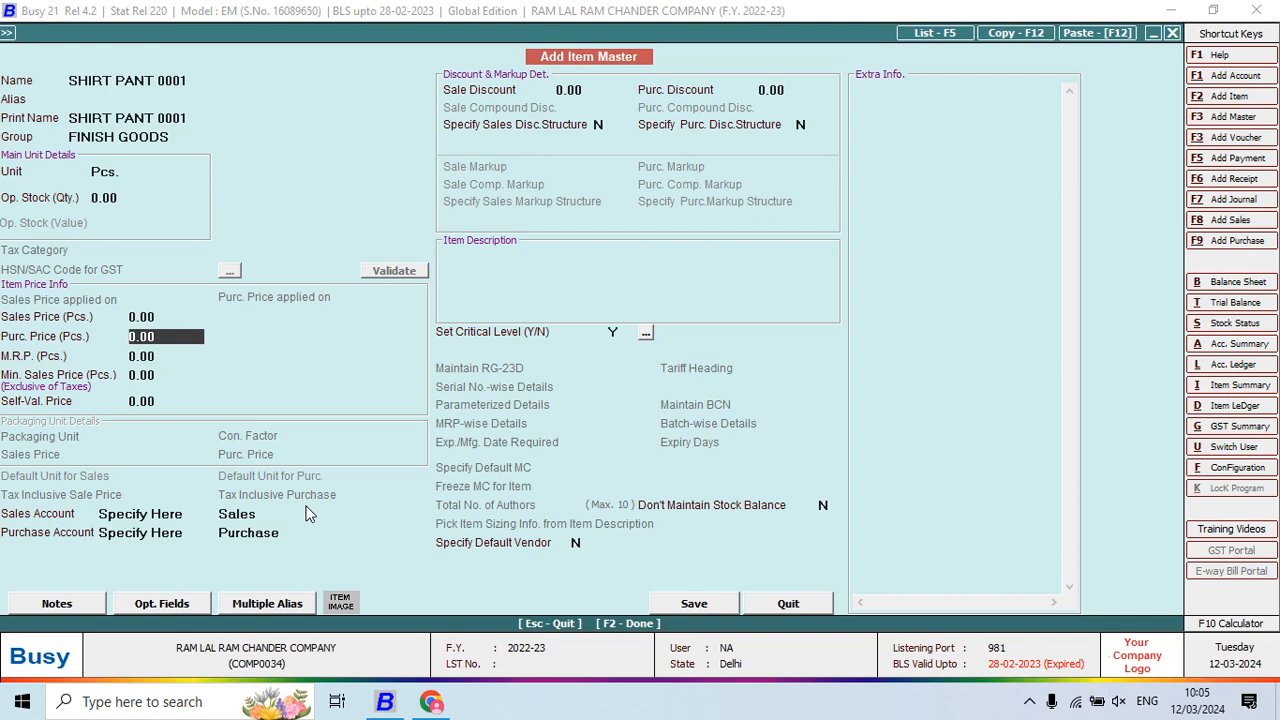
{"action": "key", "text": "F2"}
{"action": "key", "text": "Return"}
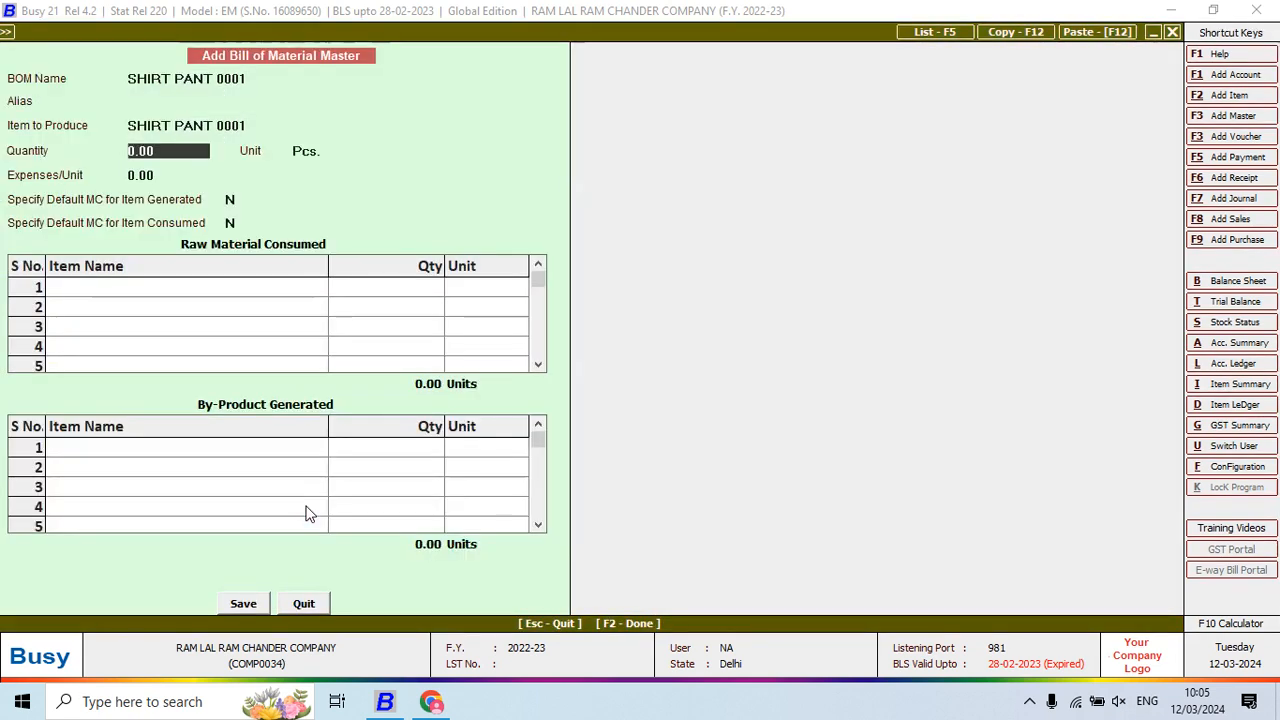
Set the BOM quantity to 1 and Main Store as the produced item's material centre
{"action": "type", "text": "1"}
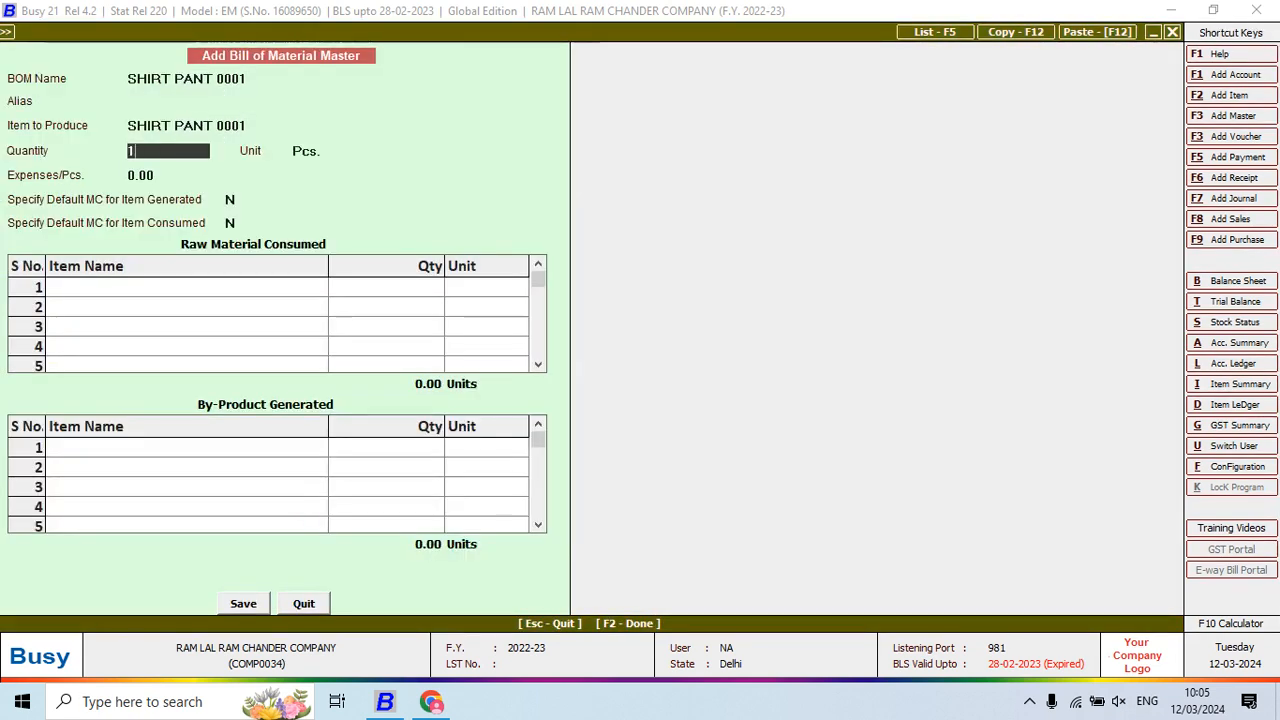
{"action": "key", "text": "Return"}
{"action": "key", "text": "Return"}
{"action": "key", "text": "alt+Tab"}
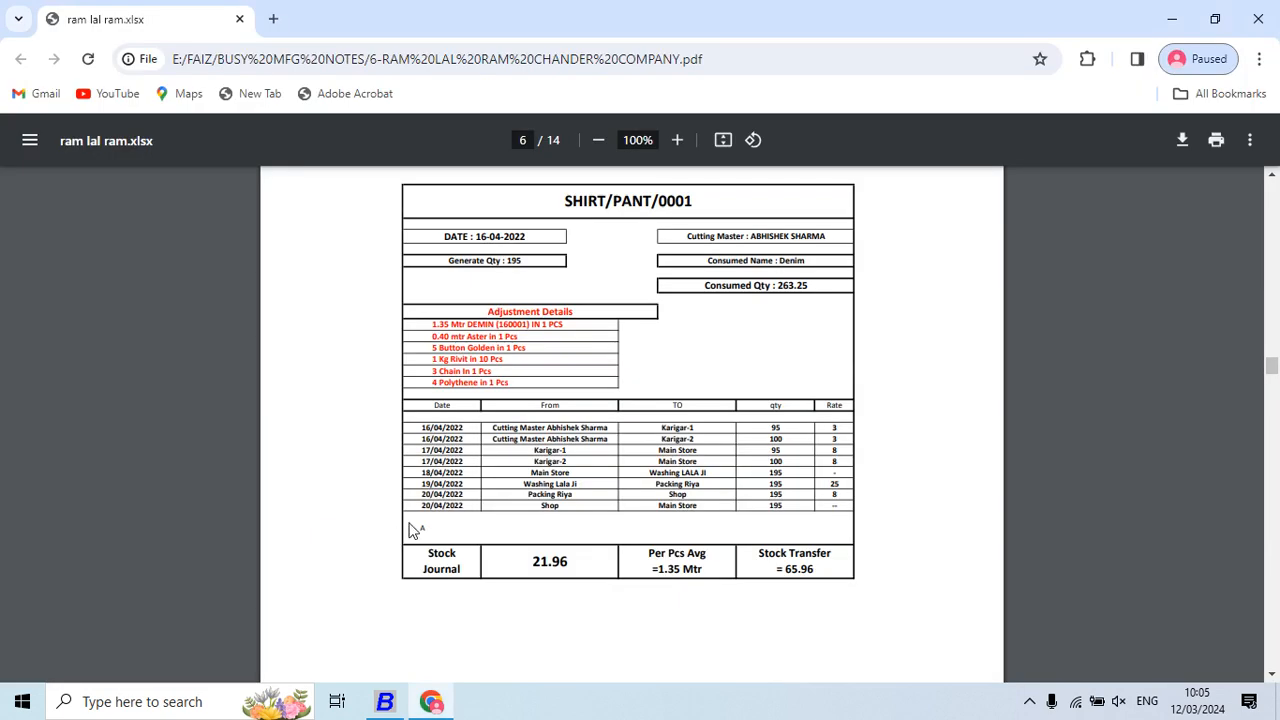
{"action": "key", "text": "alt+Tab"}
{"action": "key", "text": "Return"}
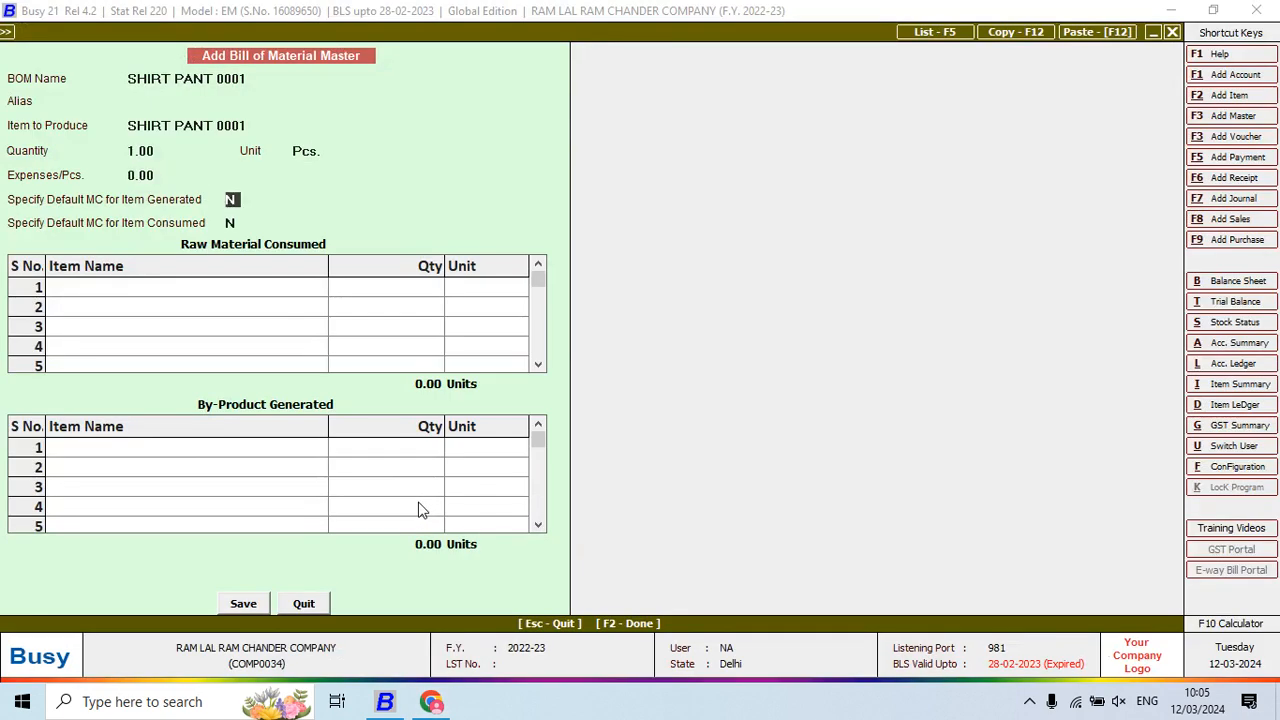
{"action": "type", "text": "Y"}
{"action": "key", "text": "Return"}
{"action": "key", "text": "Return"}
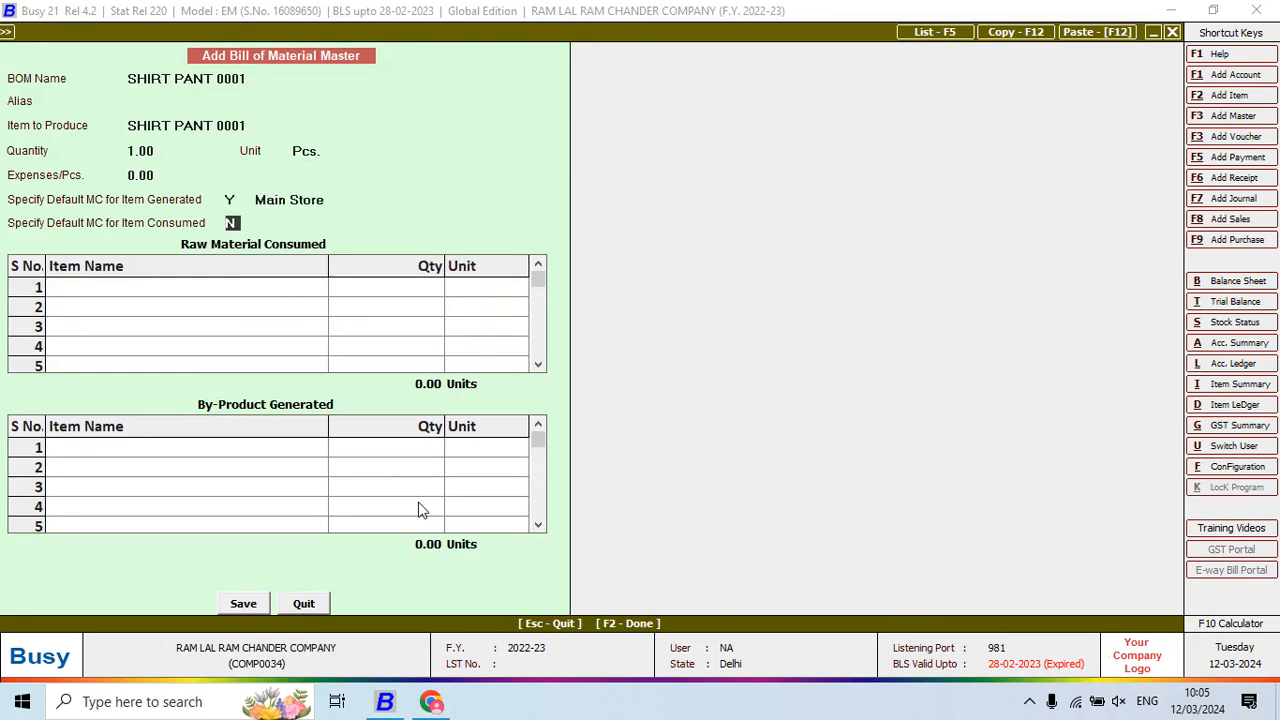
{"action": "type", "text": "Y"}
{"action": "key", "text": "Return"}
{"action": "key", "text": "Return"}
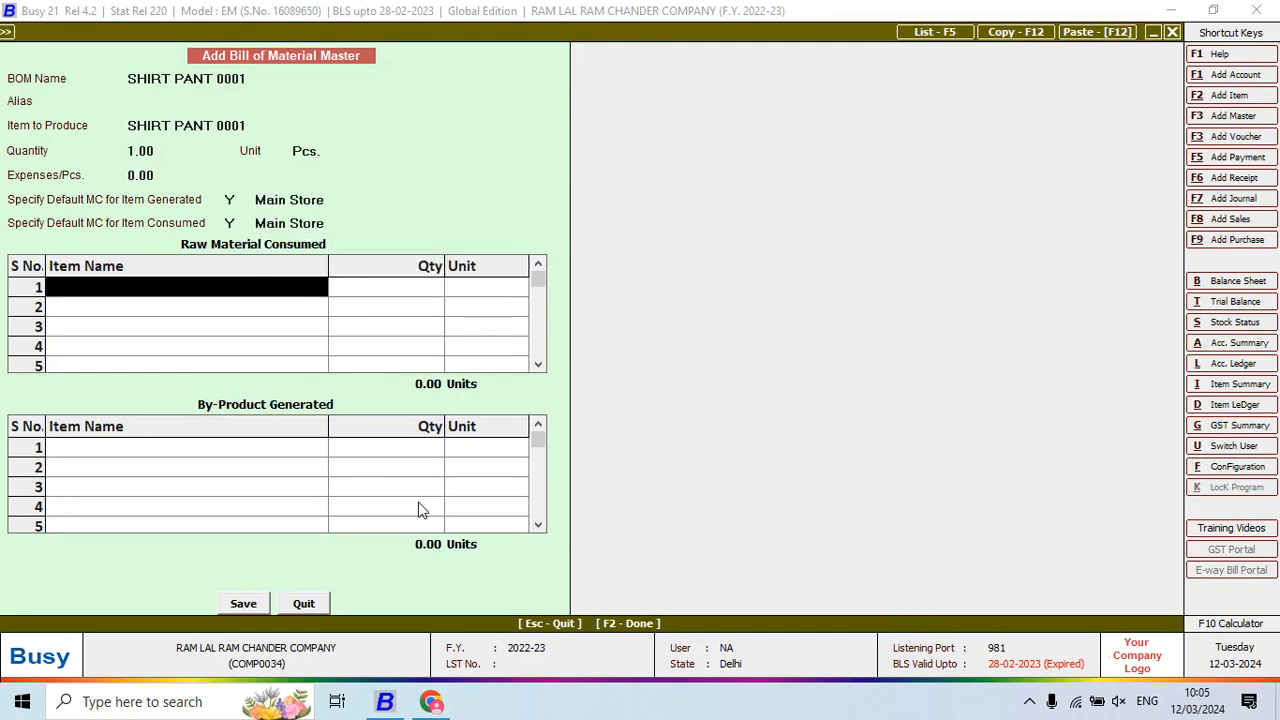
{"action": "key", "text": "alt+Tab"}
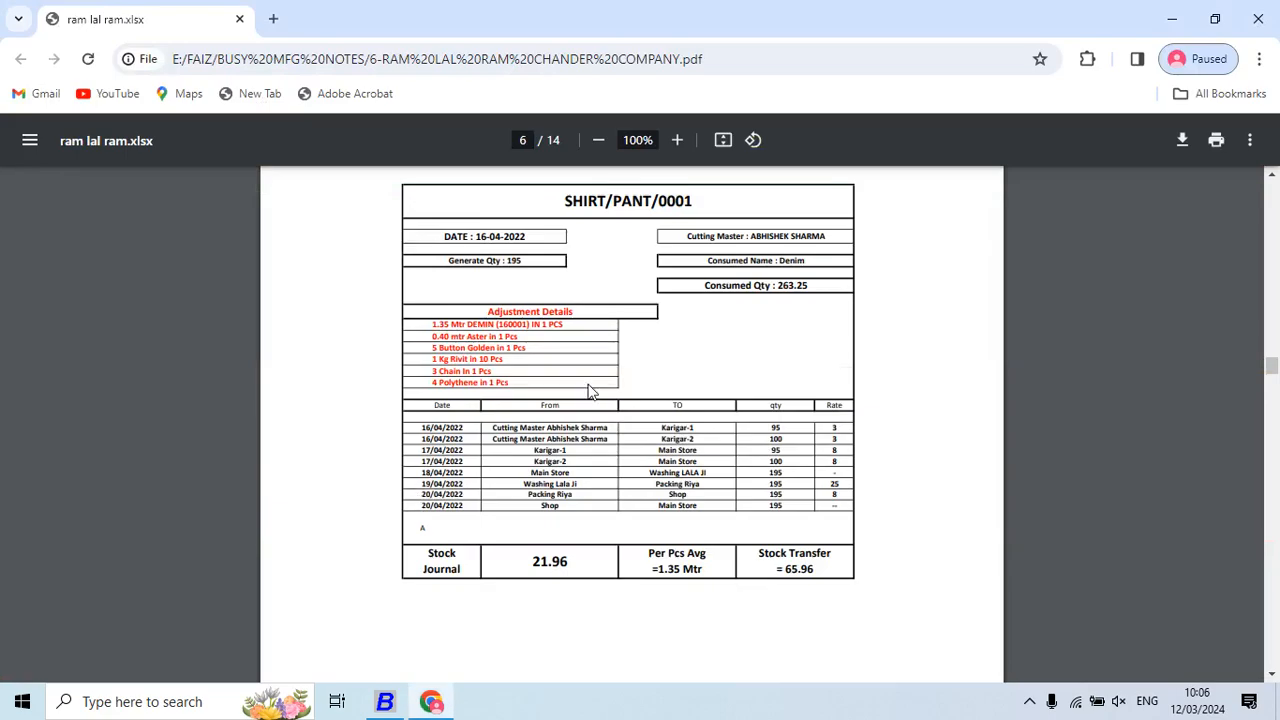
{"action": "key", "text": "alt+Tab"}
{"action": "key", "text": "alt+Tab"}
{"action": "key", "text": "alt+Tab"}
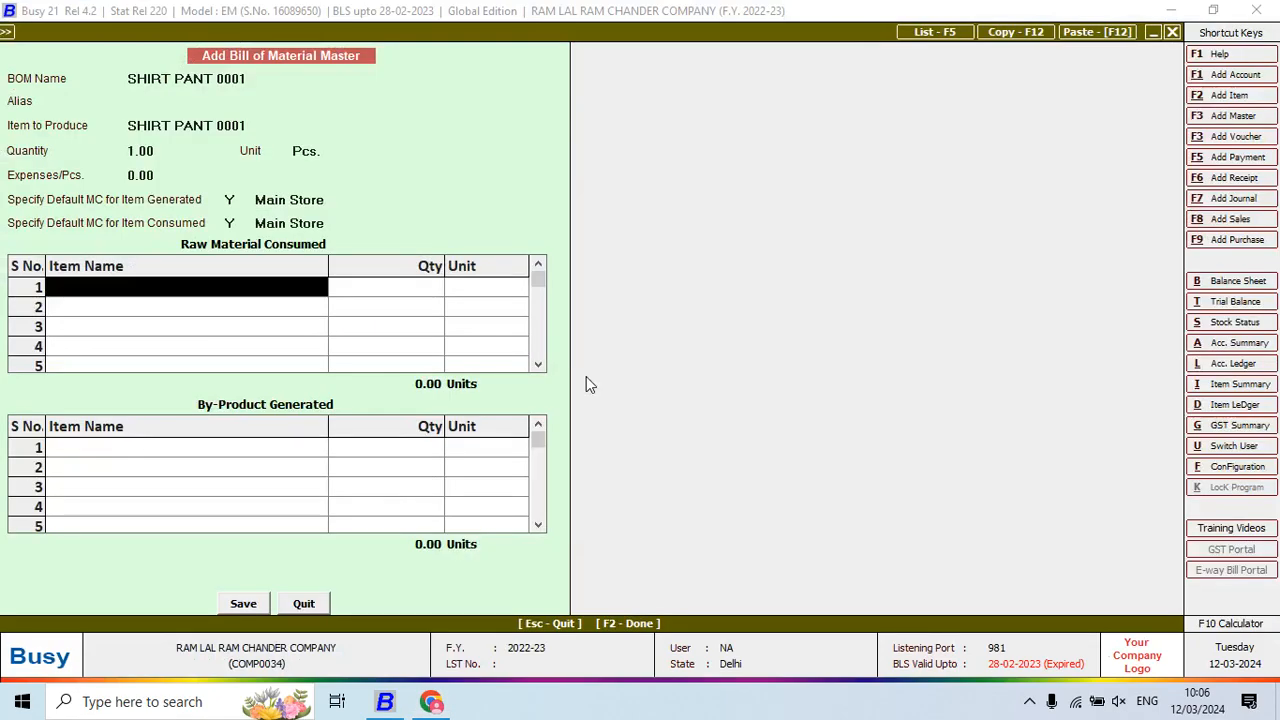
Add raw materials DENIM 1.35, ASTER 0.40 and BUTTON GOLDEN 5 per piece
{"action": "type", "text": "dE"}
{"action": "key", "text": "Down"}
{"action": "key", "text": "Return"}
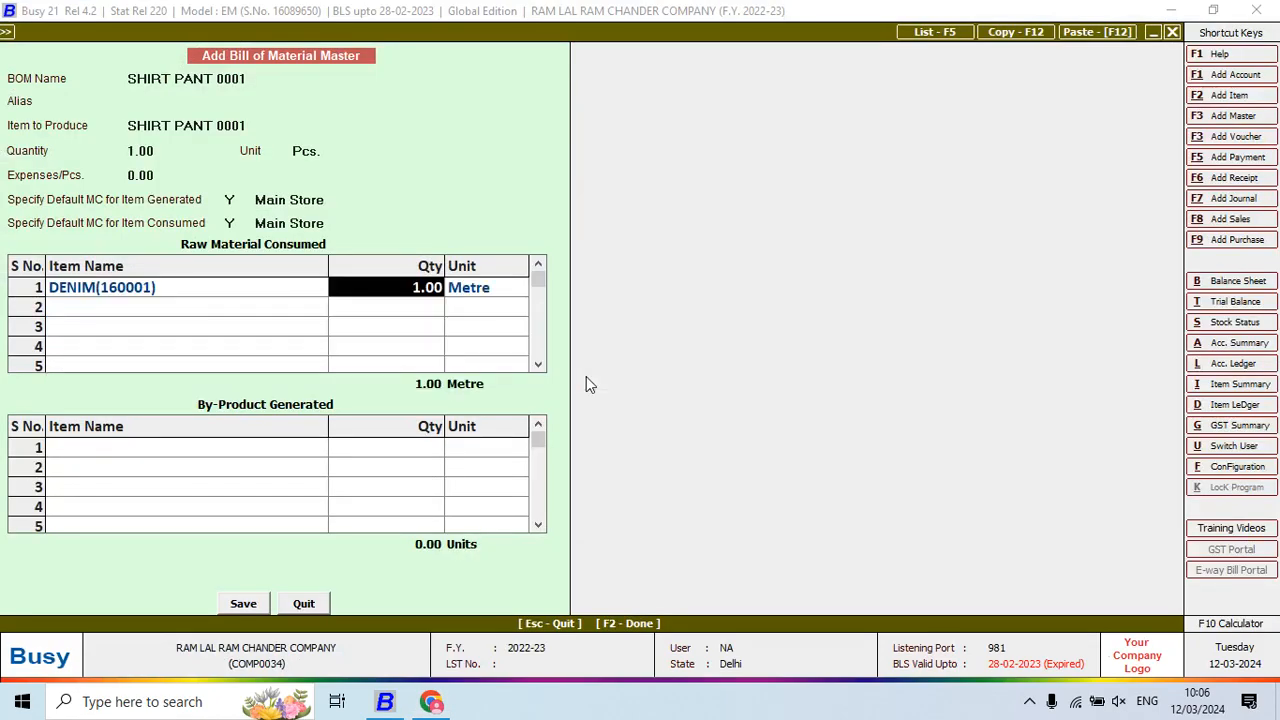
{"action": "type", "text": "1.35"}
{"action": "key", "text": "Return"}
{"action": "key", "text": "Return"}
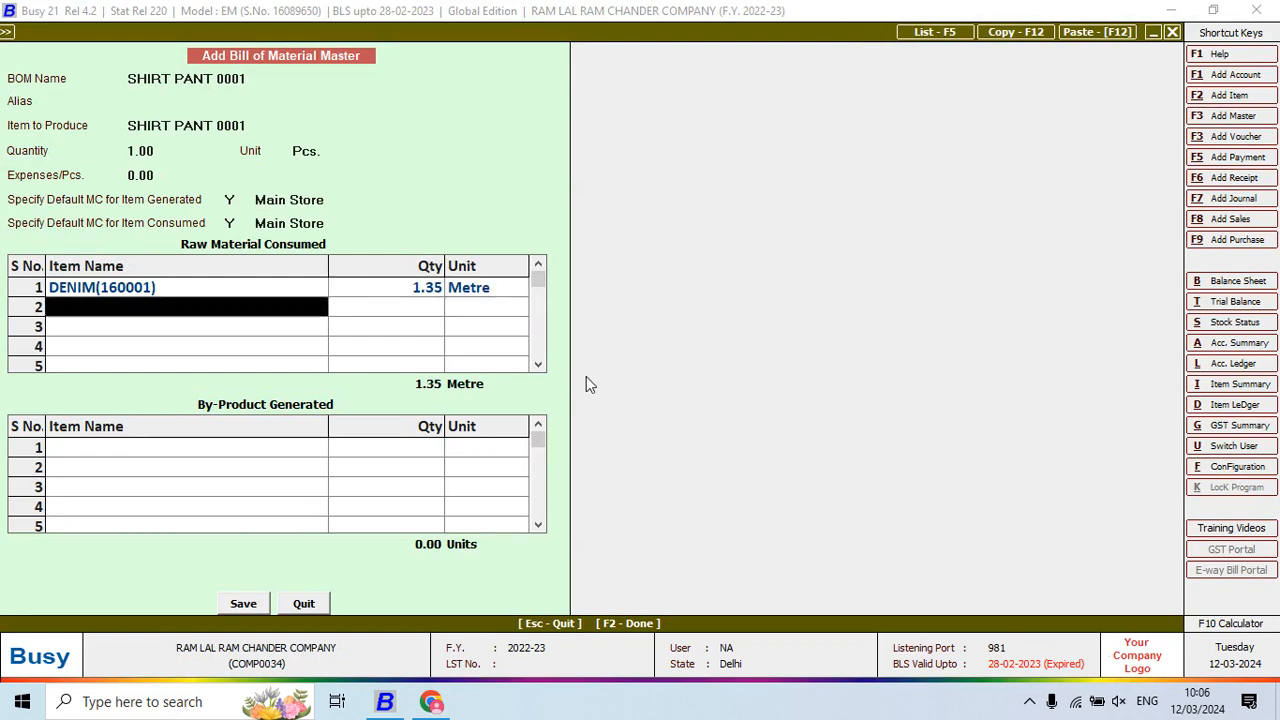
{"action": "key", "text": "alt+Tab"}
{"action": "key", "text": "alt+Tab"}
{"action": "type", "text": "a"}
{"action": "key", "text": "Return"}
{"action": "type", "text": "0.40"}
{"action": "key", "text": "Return"}
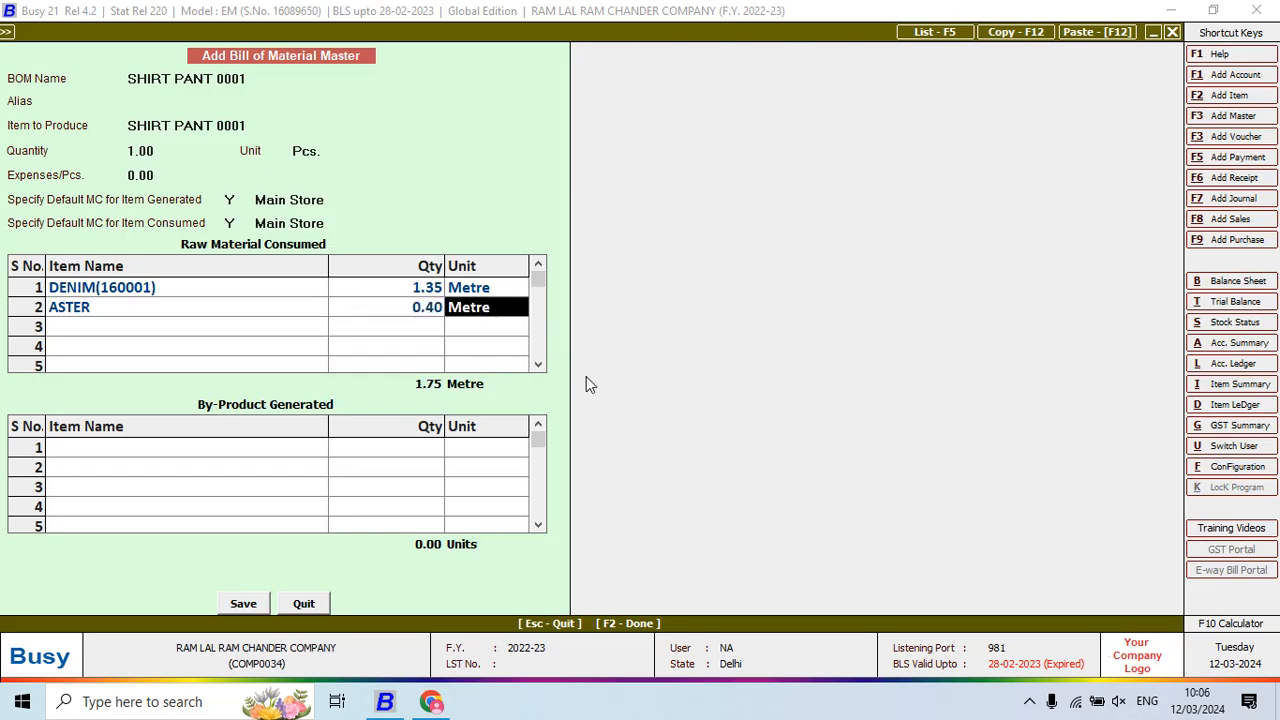
{"action": "key", "text": "Return"}
{"action": "key", "text": "alt+Tab"}
{"action": "key", "text": "alt+Tab"}
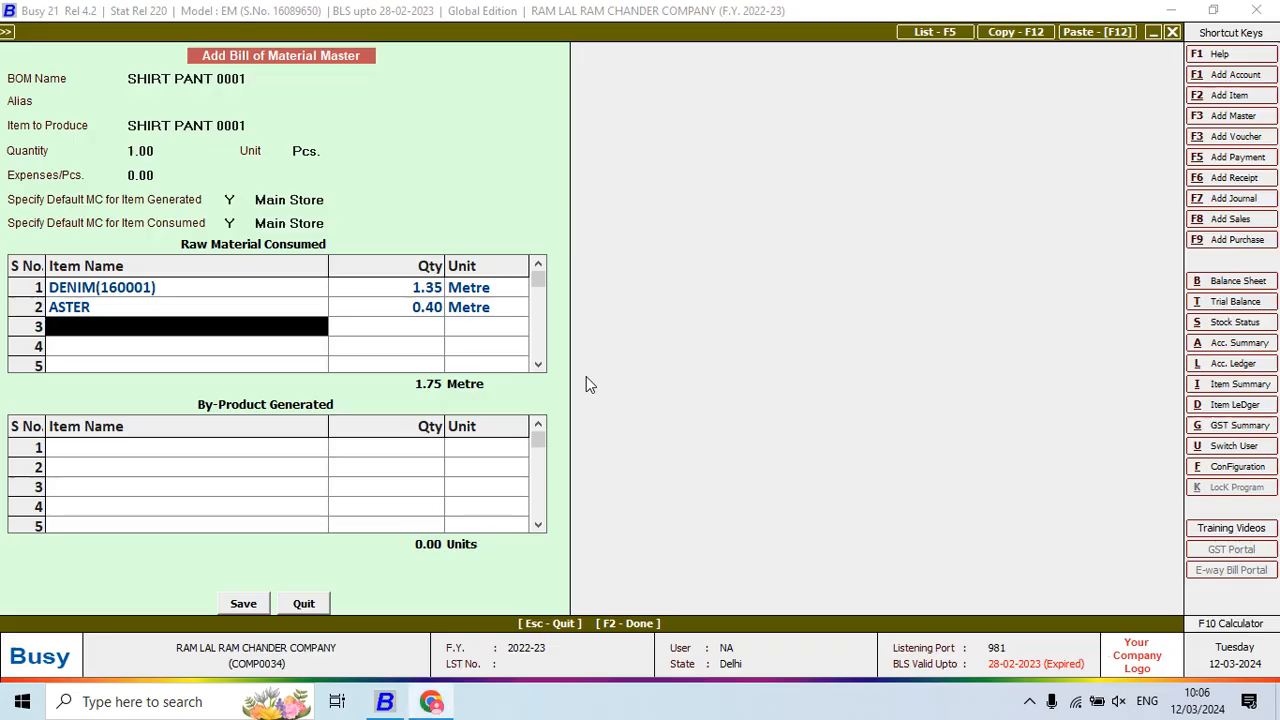
{"action": "type", "text": "but"}
{"action": "key", "text": "Return"}
{"action": "type", "text": "5"}
{"action": "key", "text": "Return"}
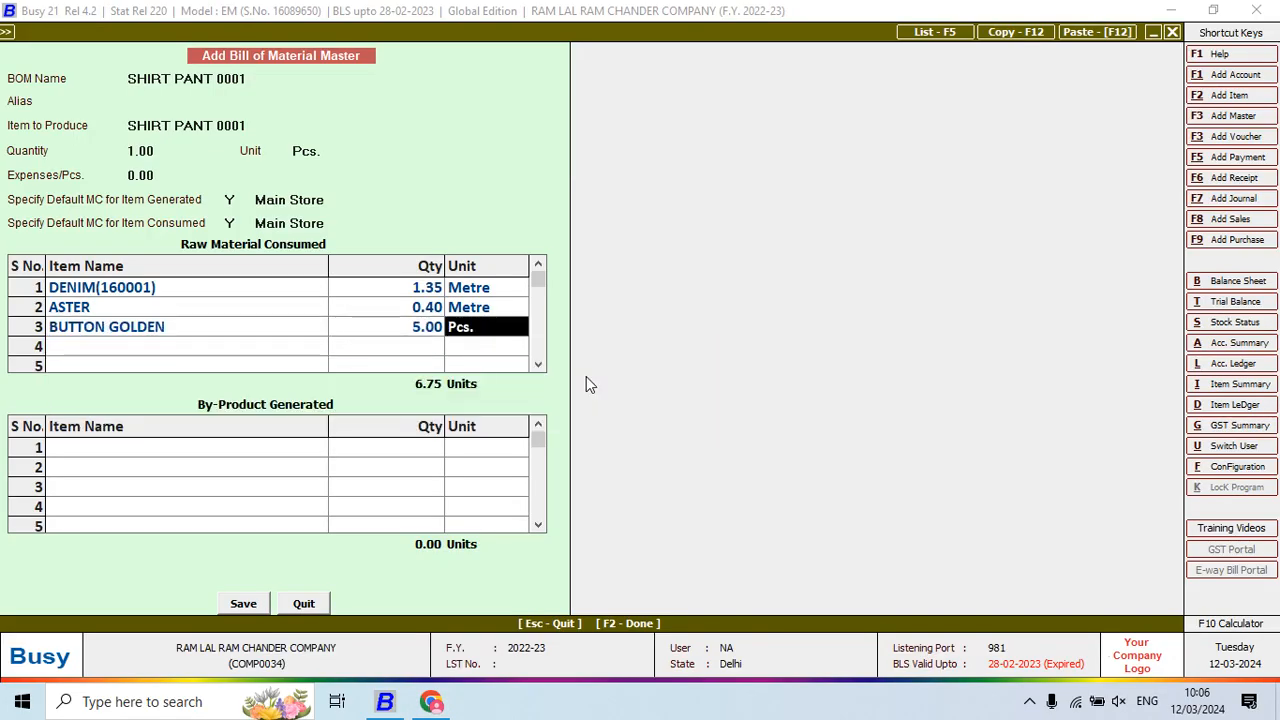
{"action": "key", "text": "Return"}
Add RIVIT with quantity 0.10, calculated as 1/10 in the F10 calculator
{"action": "key", "text": "alt+Tab"}
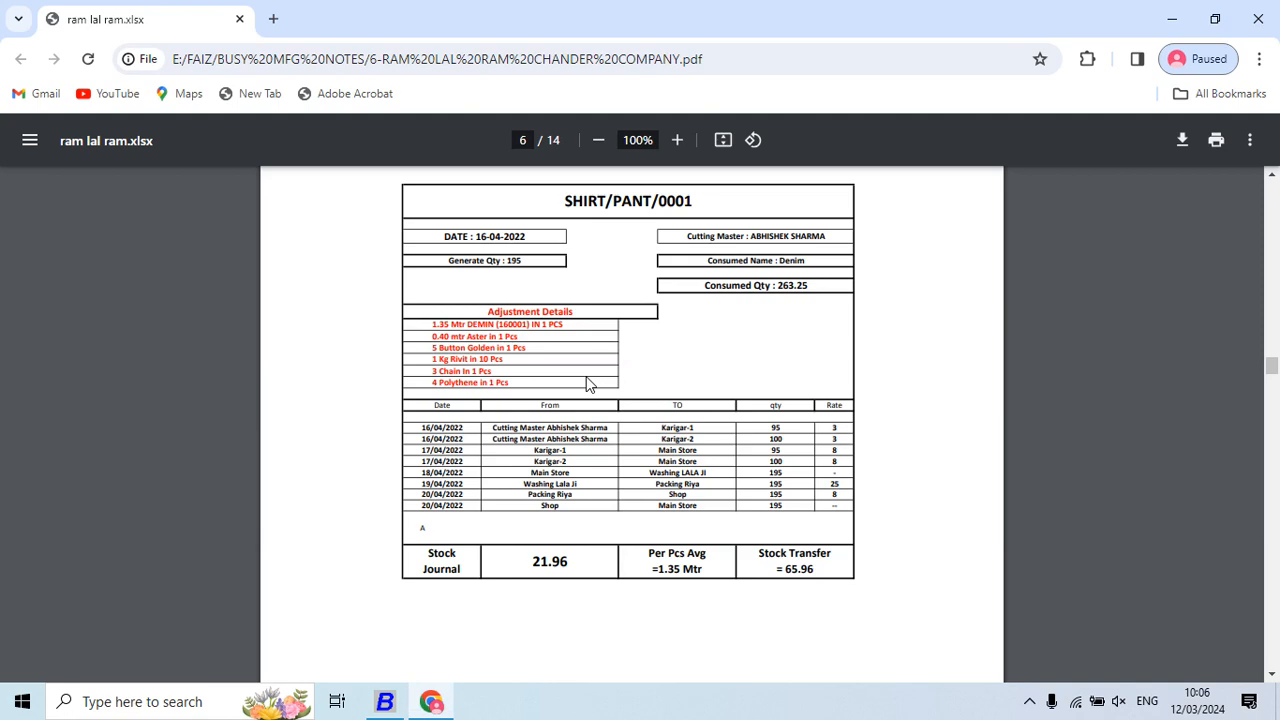
{"action": "key", "text": "alt+Tab"}
{"action": "type", "text": "riv"}
{"action": "key", "text": "Return"}
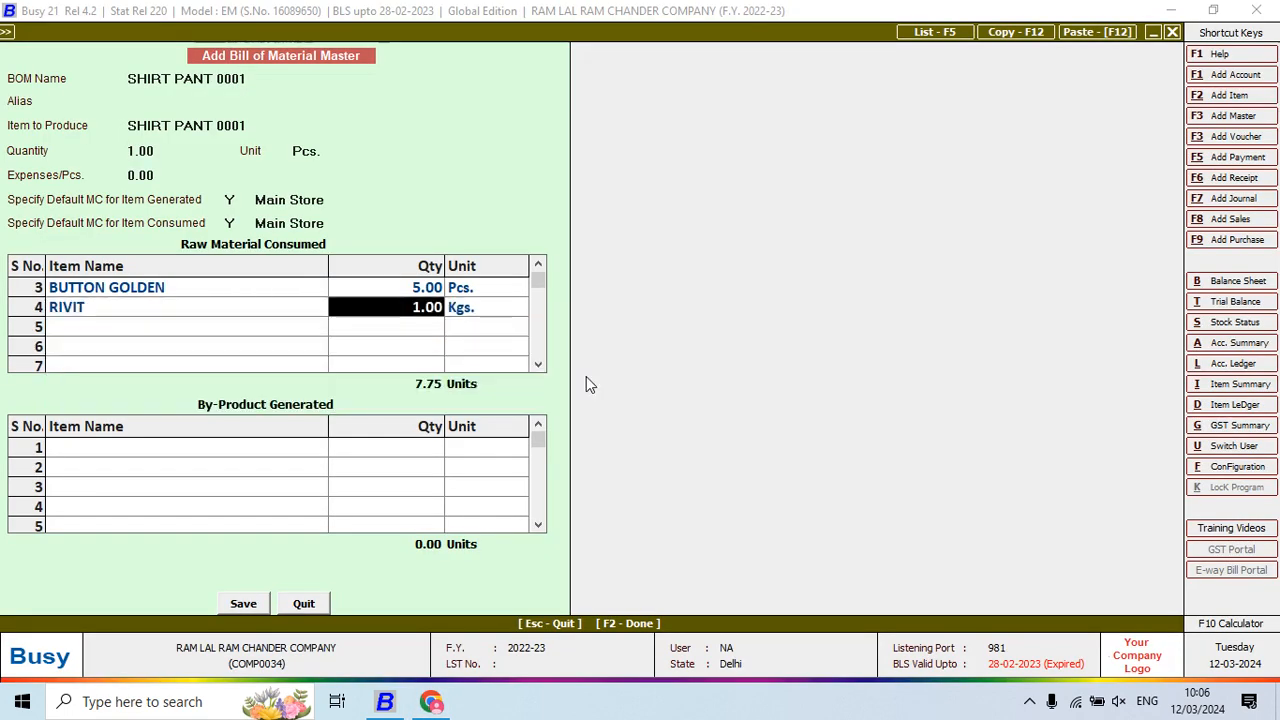
{"action": "key", "text": "alt+Tab"}
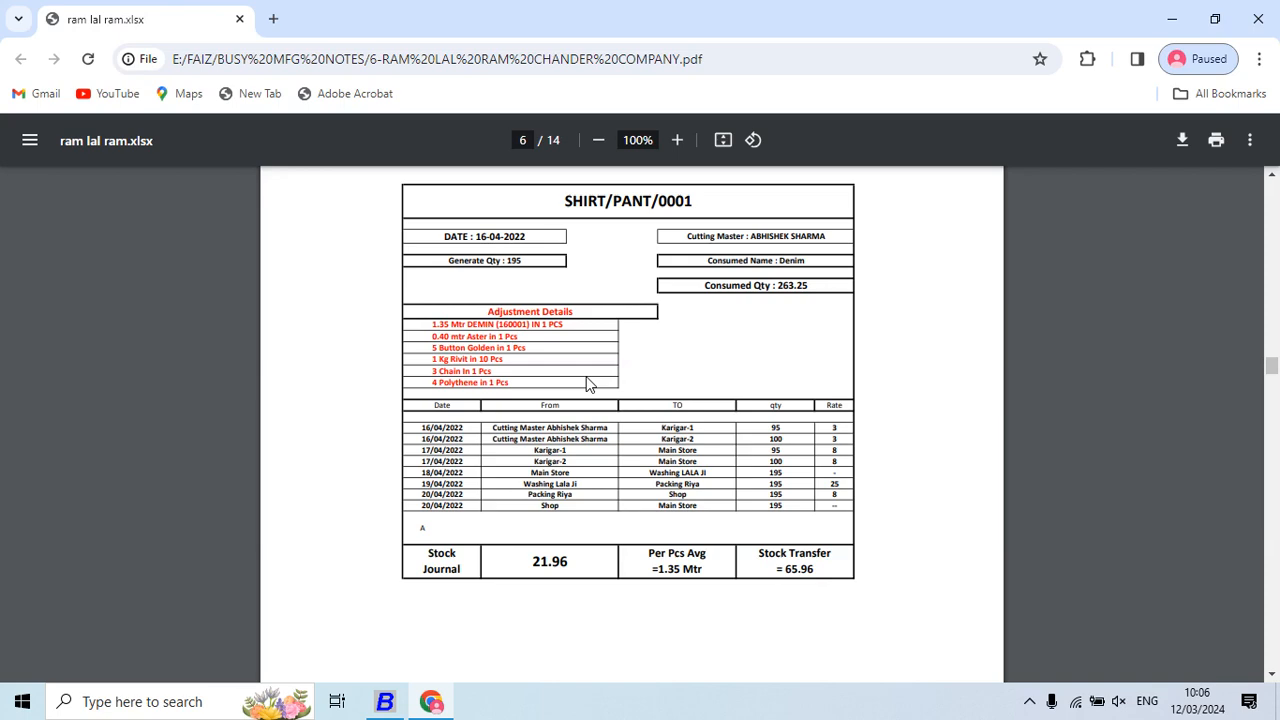
{"action": "key", "text": "alt+Tab"}
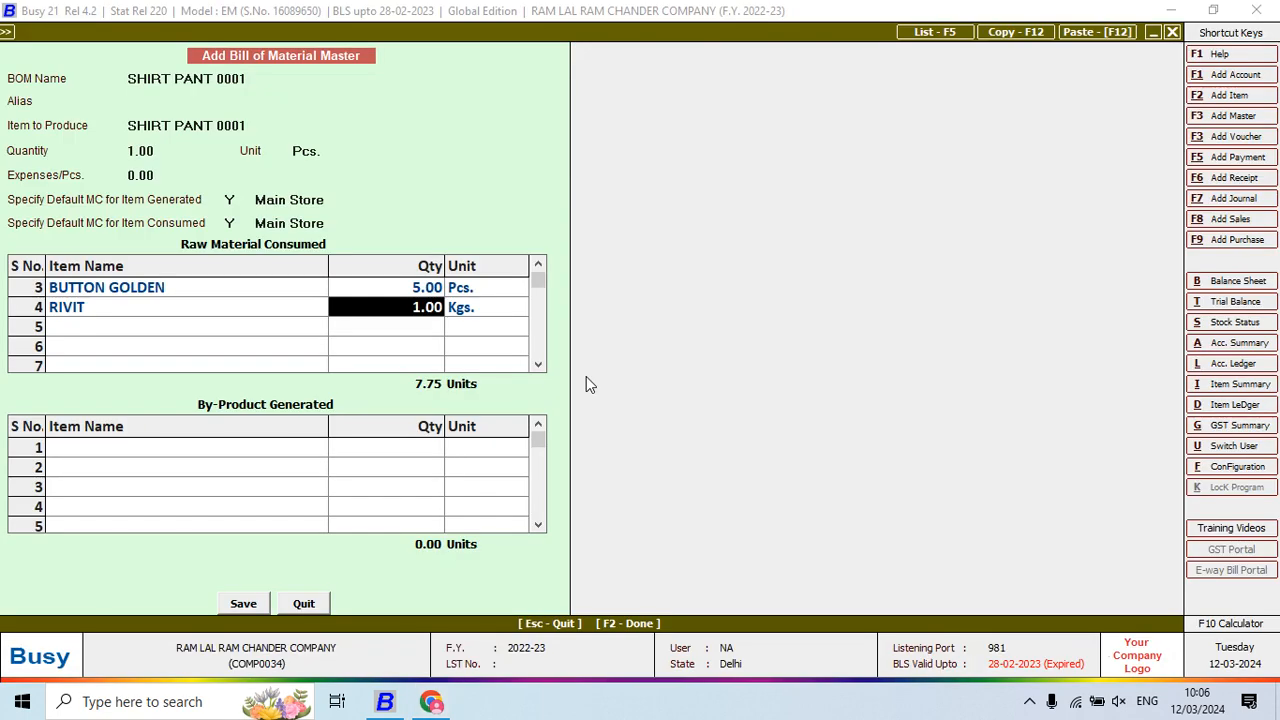
{"action": "key", "text": "F10"}
{"action": "type", "text": "1/1"}
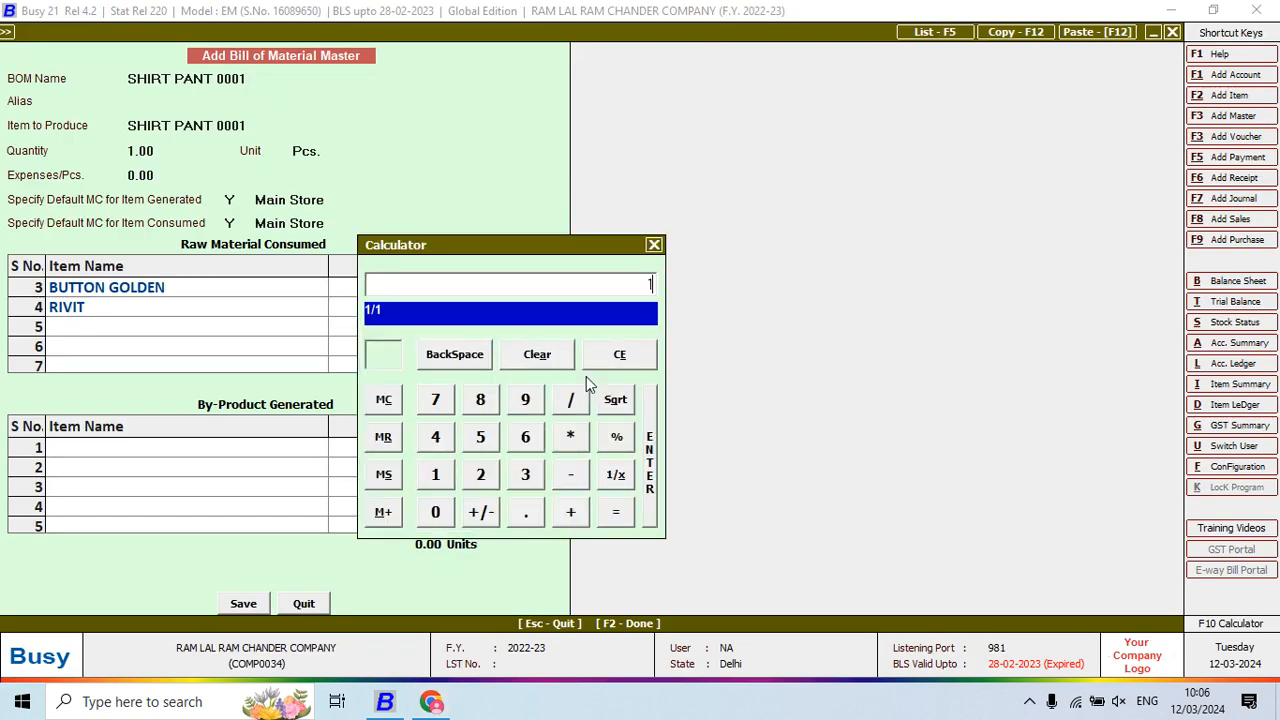
{"action": "type", "text": "00"}
{"action": "key", "text": "Return"}
{"action": "key", "text": "Return"}
{"action": "key", "text": "Return"}
{"action": "key", "text": "Return"}
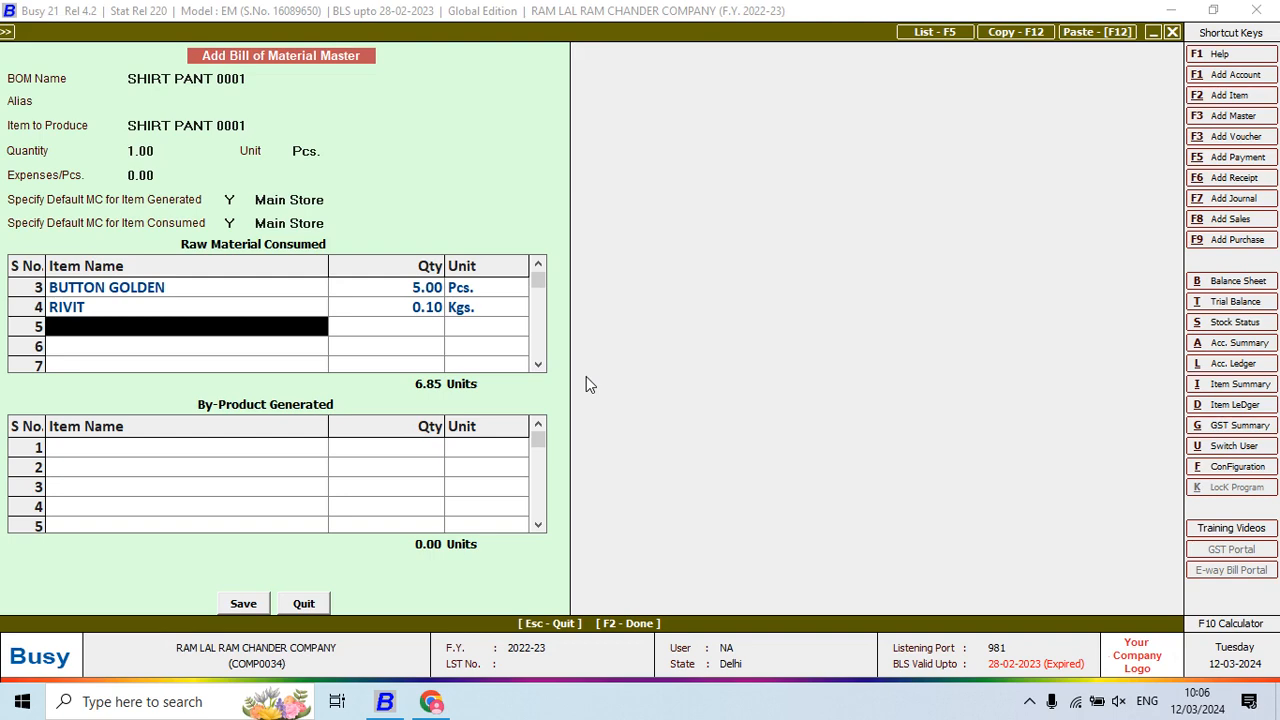
Add CHAIN 3 and POLYTHENE 4, then save the bill of materials
{"action": "key", "text": "alt+Tab"}
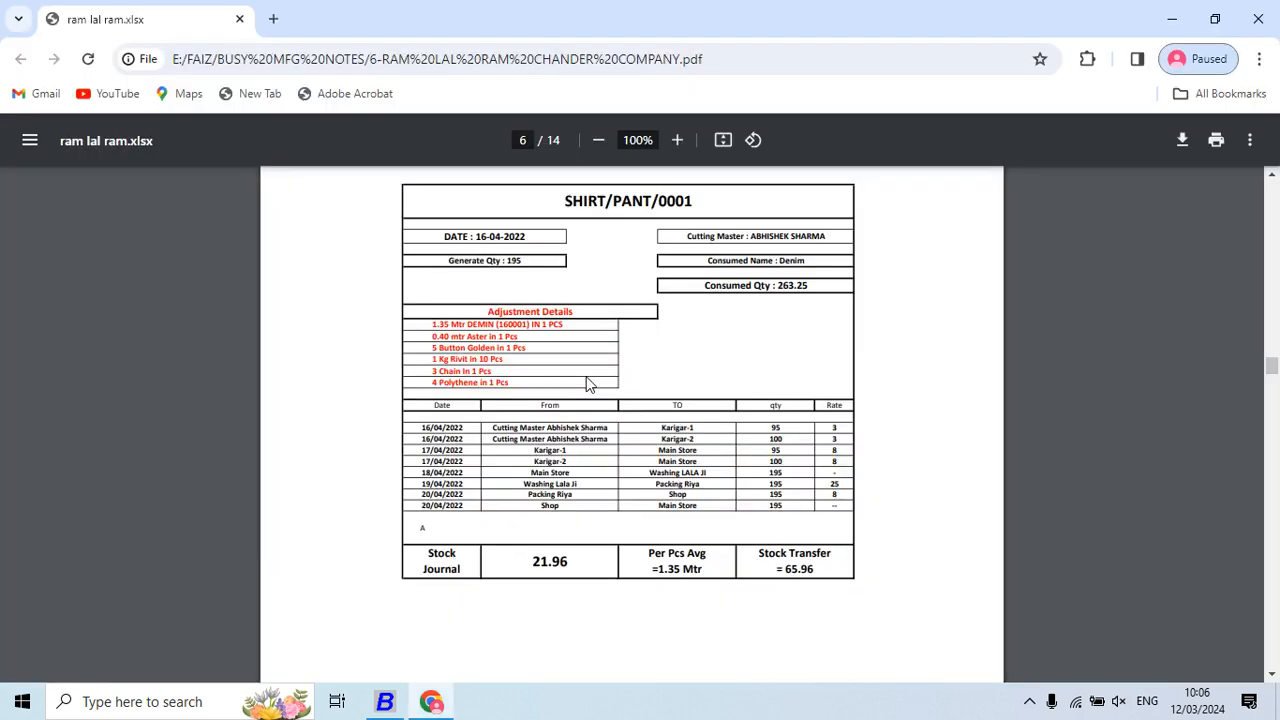
{"action": "key", "text": "alt+Tab"}
{"action": "type", "text": "CHA"}
{"action": "key", "text": "Return"}
{"action": "key", "text": "alt+Tab"}
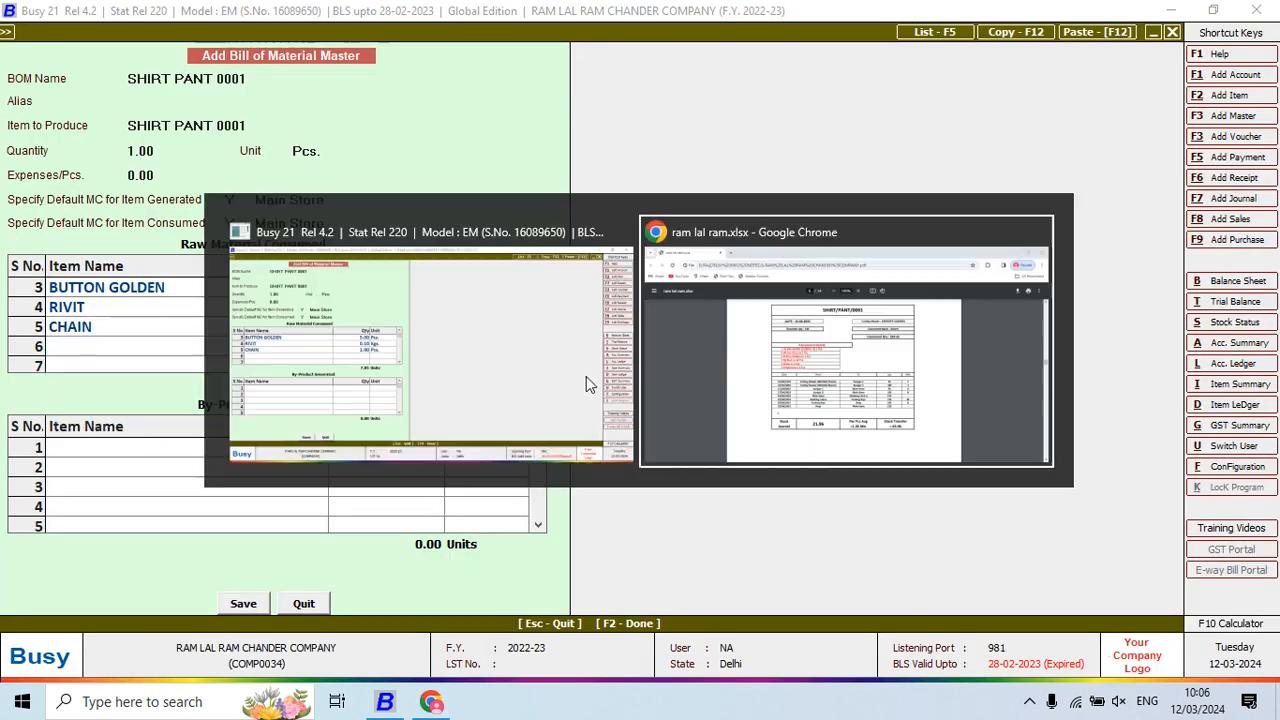
{"action": "key", "text": "alt+Tab"}
{"action": "type", "text": "3"}
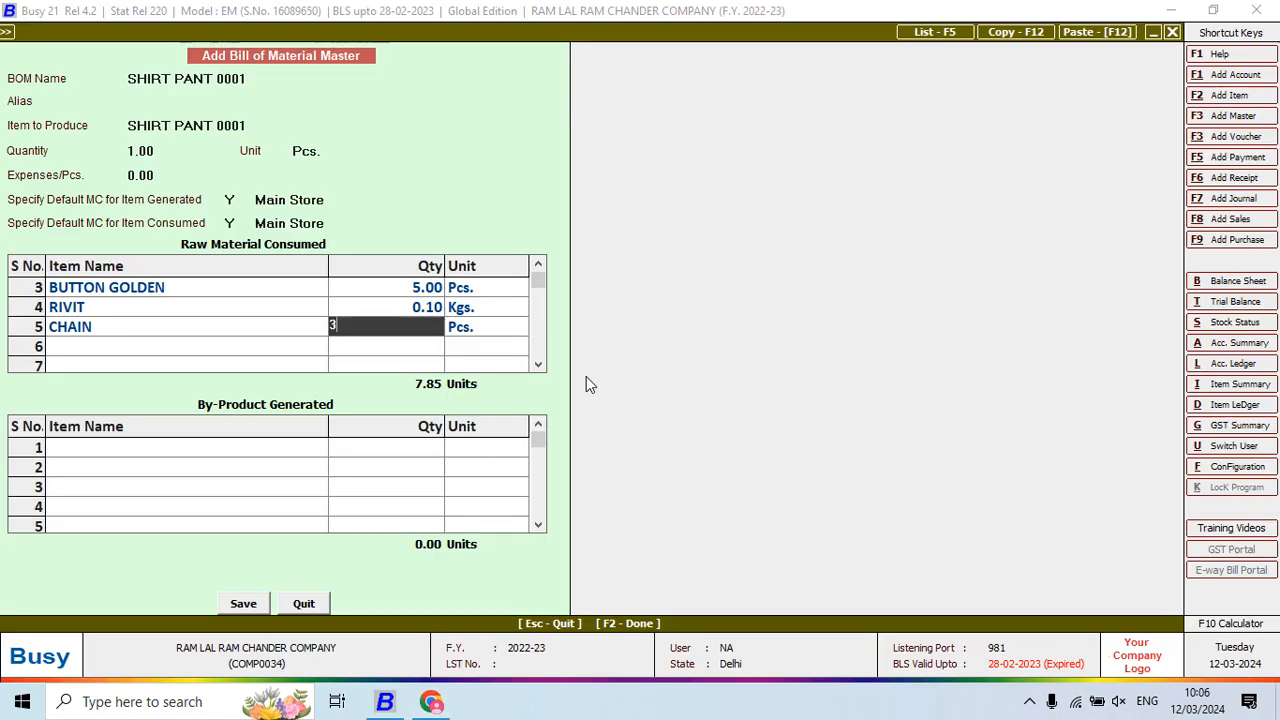
{"action": "key", "text": "Return"}
{"action": "key", "text": "alt+Tab"}
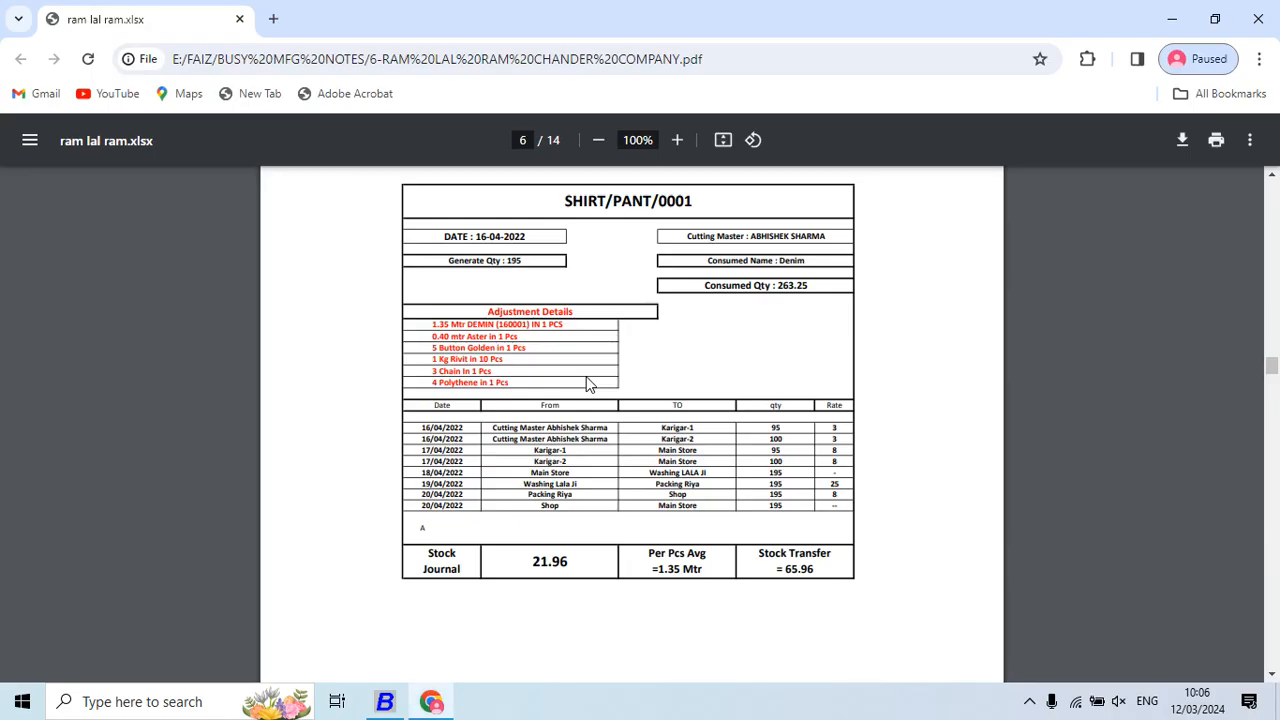
{"action": "key", "text": "alt+Tab"}
{"action": "type", "text": "pOL"}
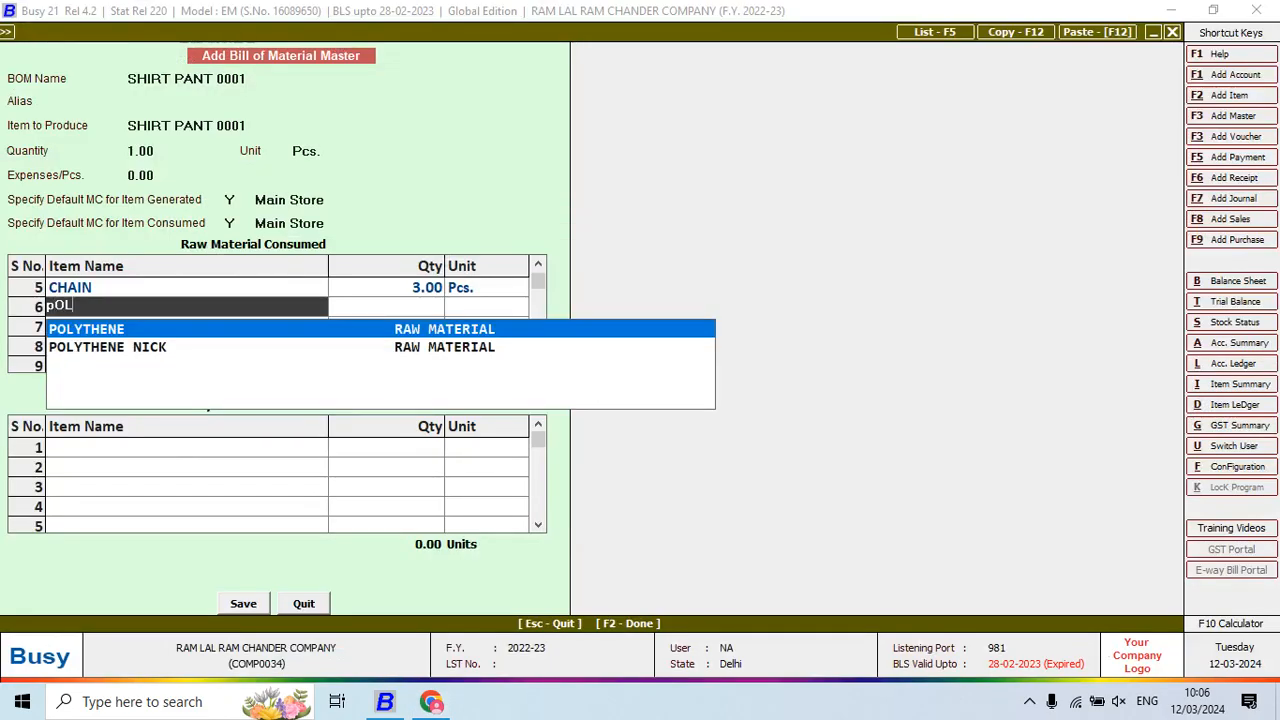
{"action": "key", "text": "Return"}
{"action": "type", "text": "4"}
{"action": "key", "text": "Return"}
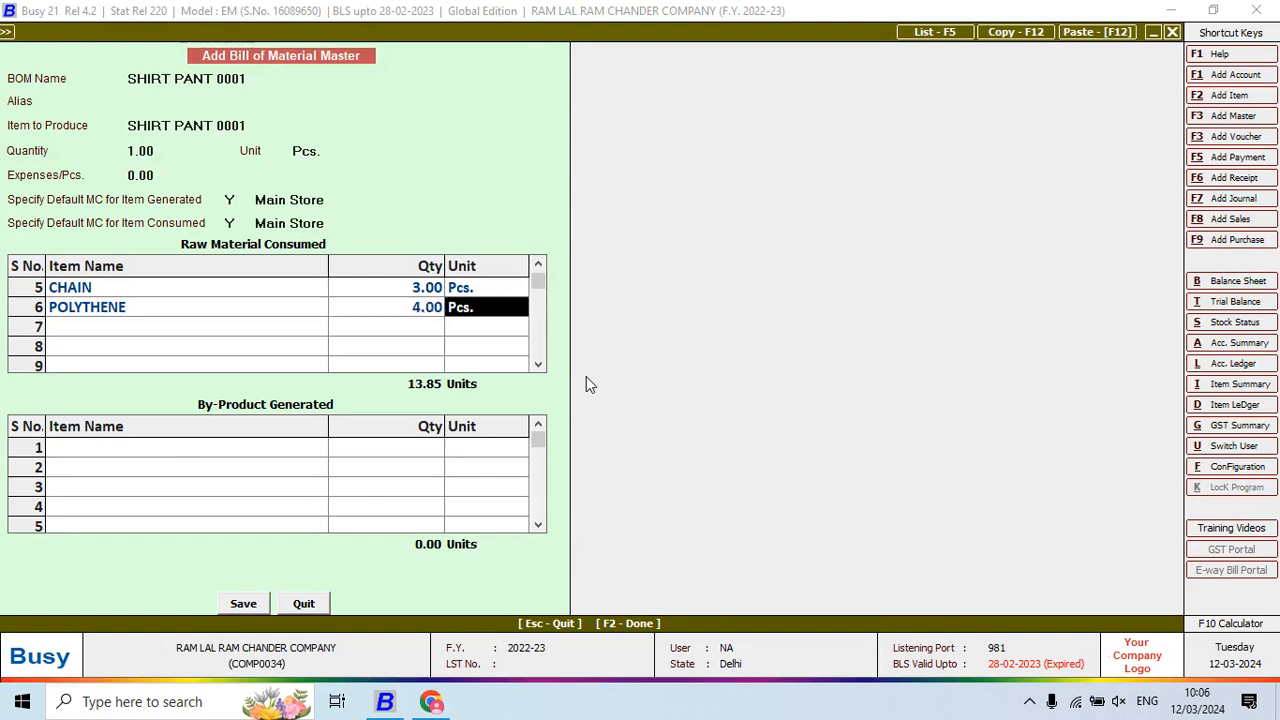
{"action": "key", "text": "Return"}
{"action": "key", "text": "Return"}
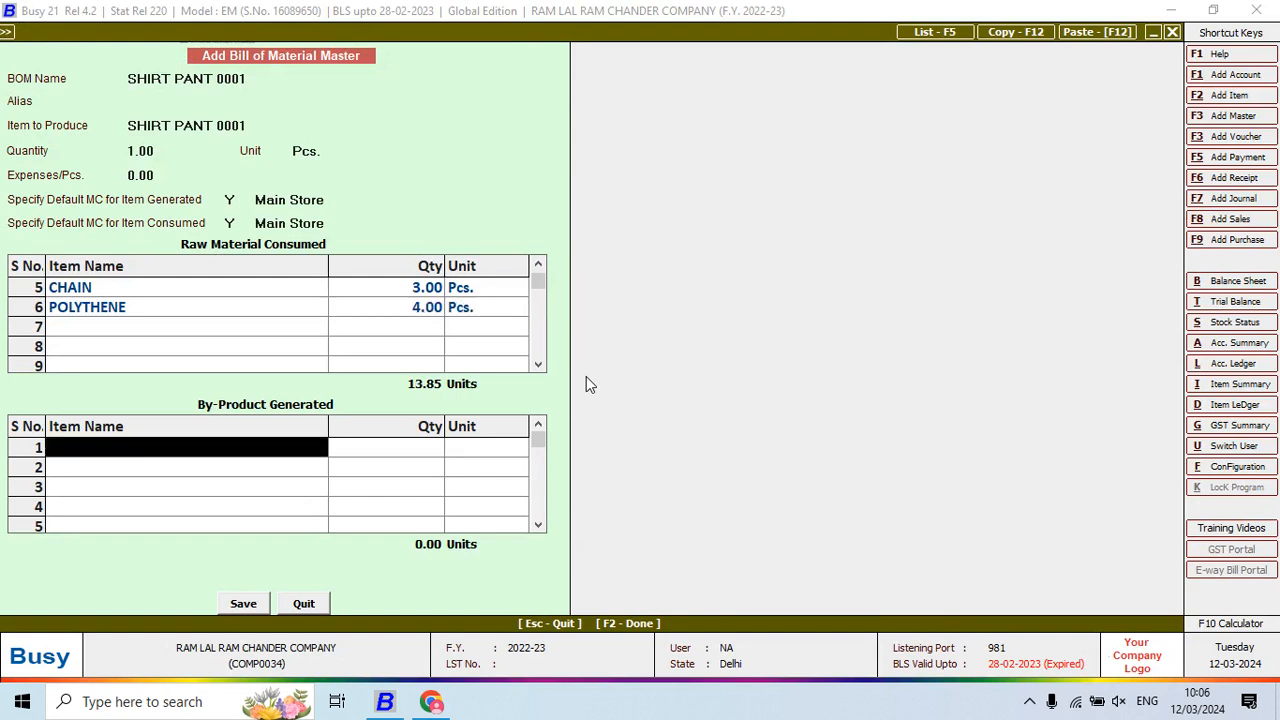
{"action": "key", "text": "Return"}
{"action": "key", "text": "Return"}
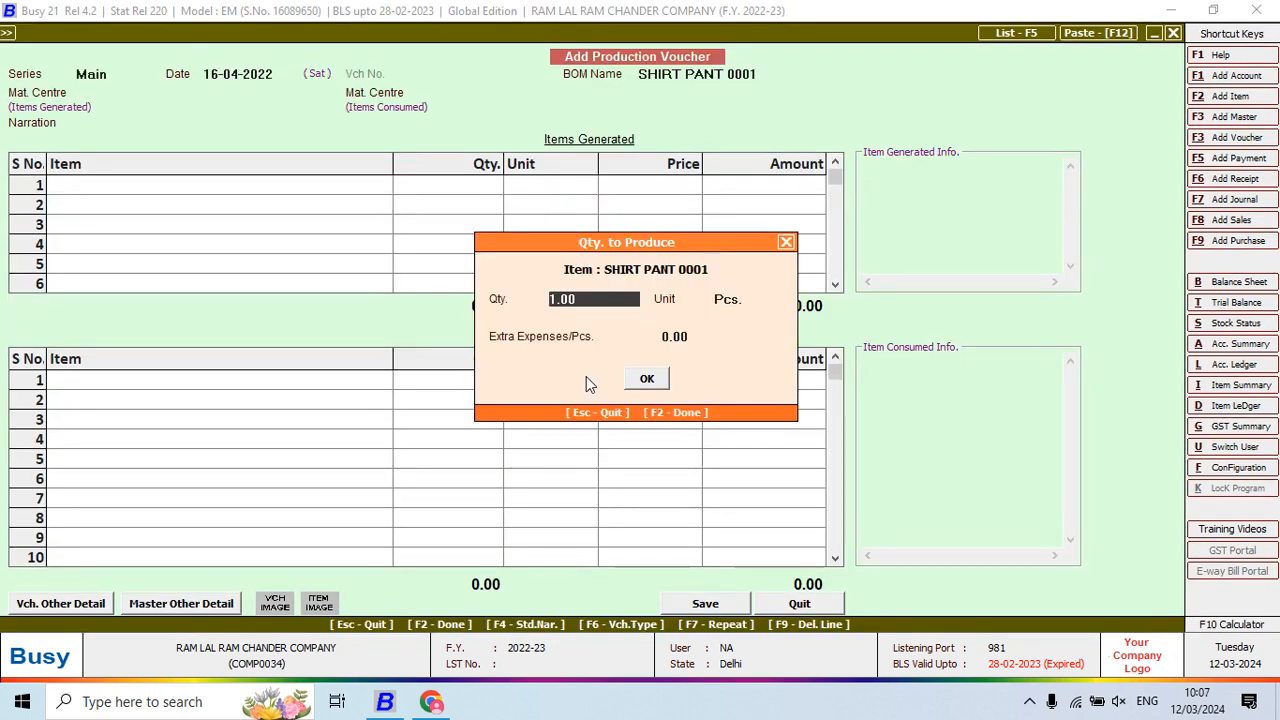
Produce 195 Pcs of SHIRT PANT 0001, with consumed items filled from the bill
{"action": "type", "text": "195"}
{"action": "key", "text": "Return"}
{"action": "key", "text": "Return"}
{"action": "key", "text": "Return"}
{"action": "key", "text": "Return"}
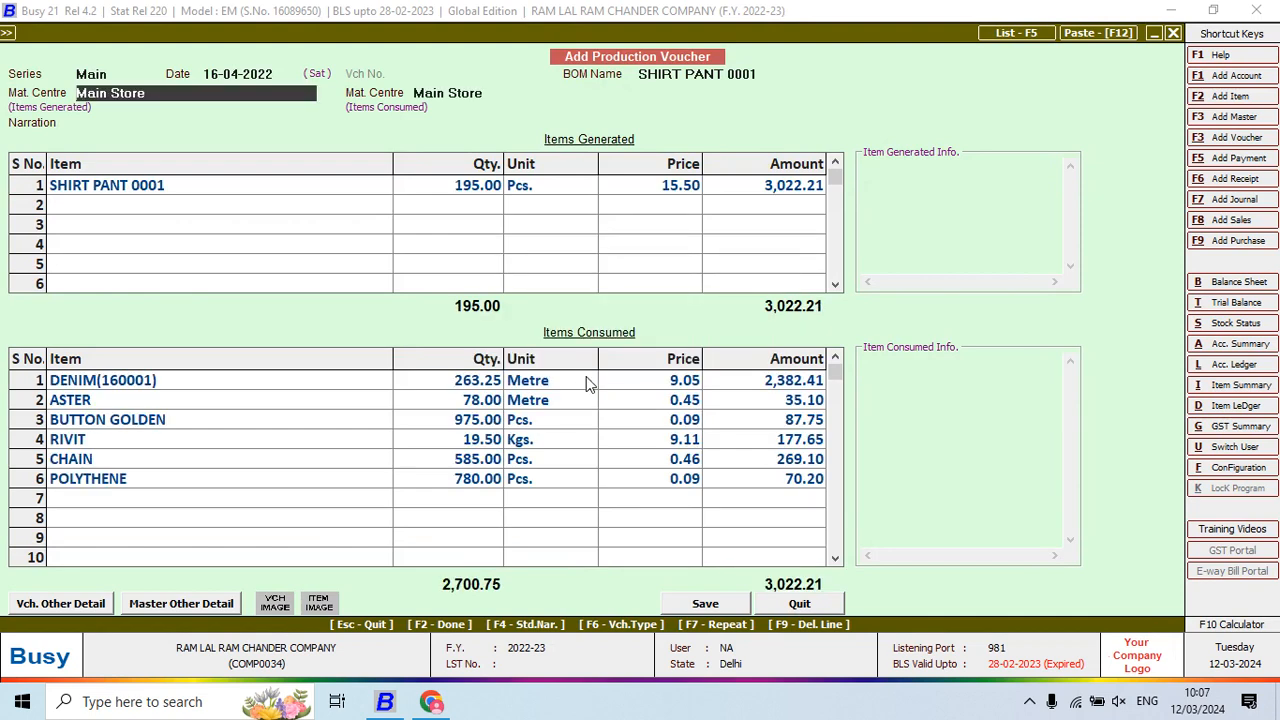
{"action": "key", "text": "Return"}
{"action": "key", "text": "Return"}
{"action": "key", "text": "Return"}
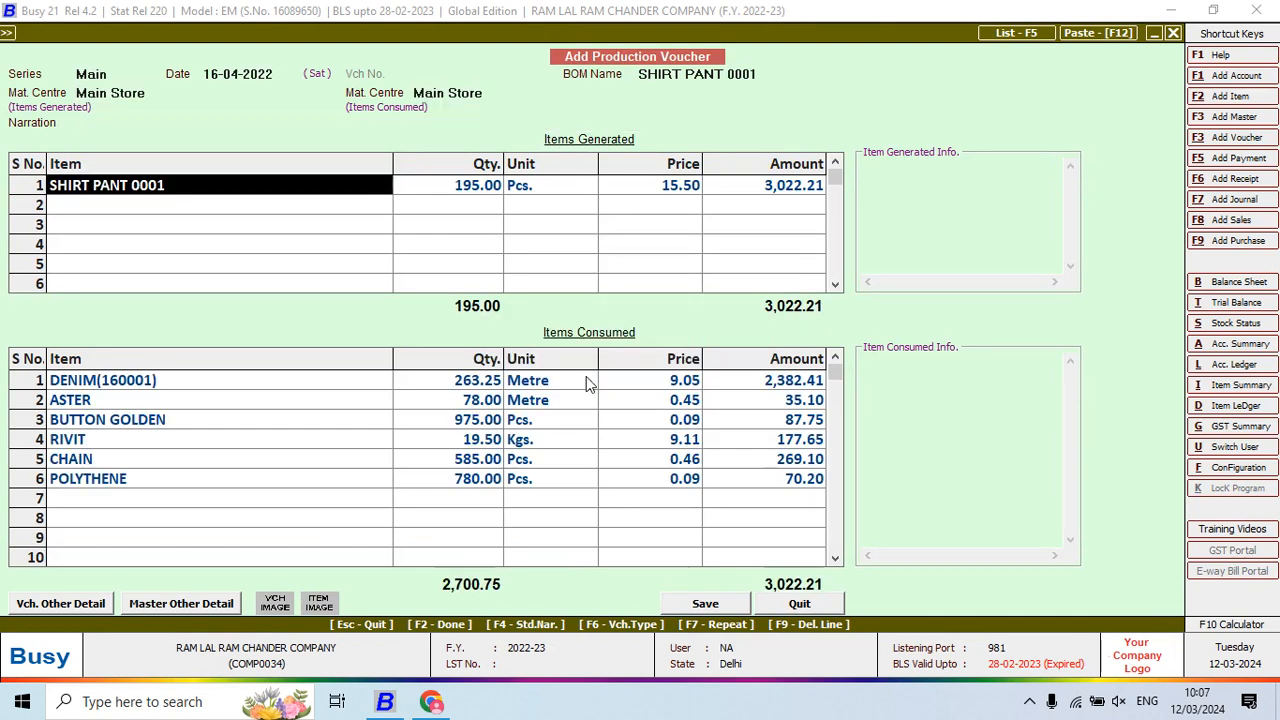
Check consumed quantities, including RIVIT's 19.50, against the PDF notes, then quit the voucher
{"action": "key", "text": "alt+Tab"}
{"action": "key", "text": "alt+Tab"}
{"action": "left_click", "coordinate": [487, 441]}
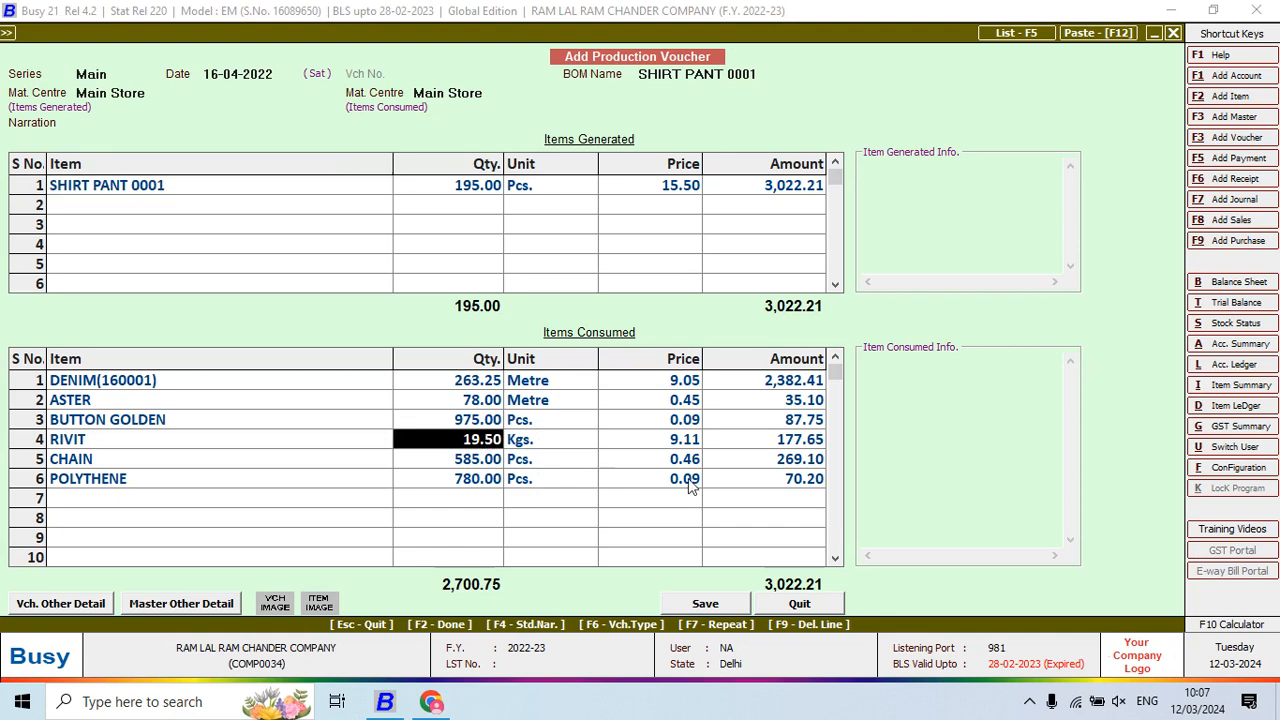
{"action": "key", "text": "alt+Tab"}
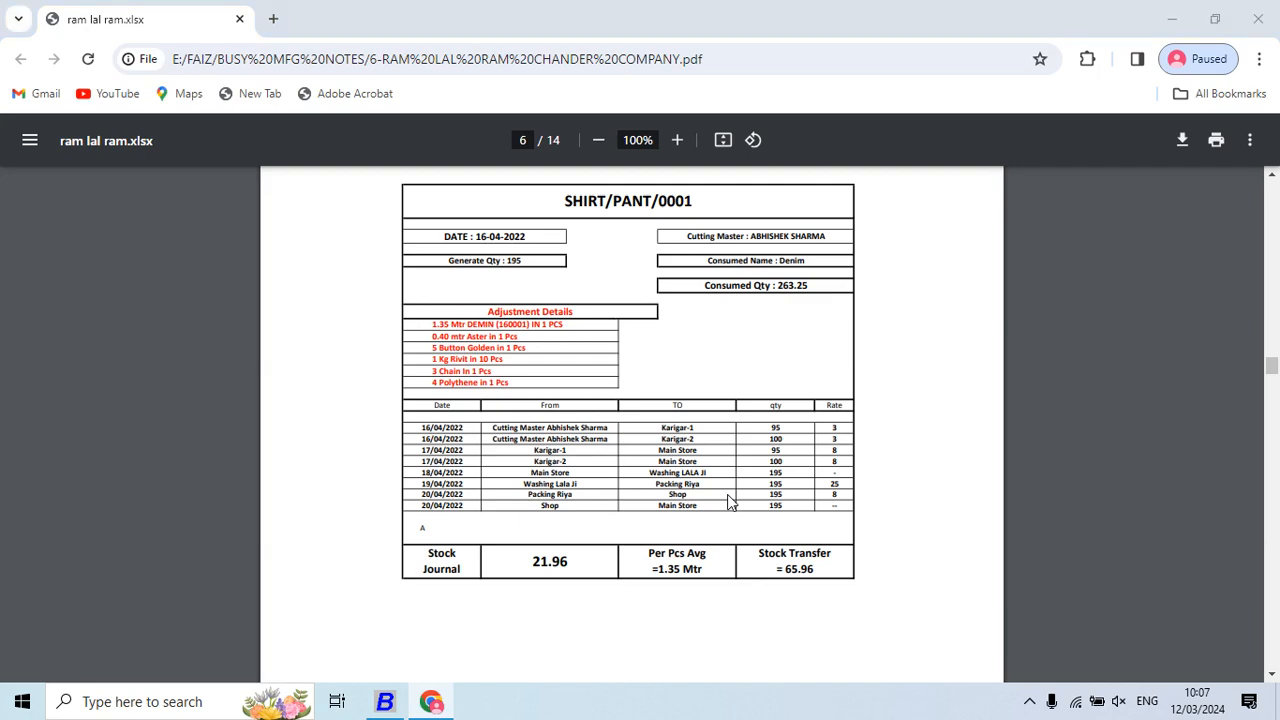
{"action": "key", "text": "alt+Tab"}
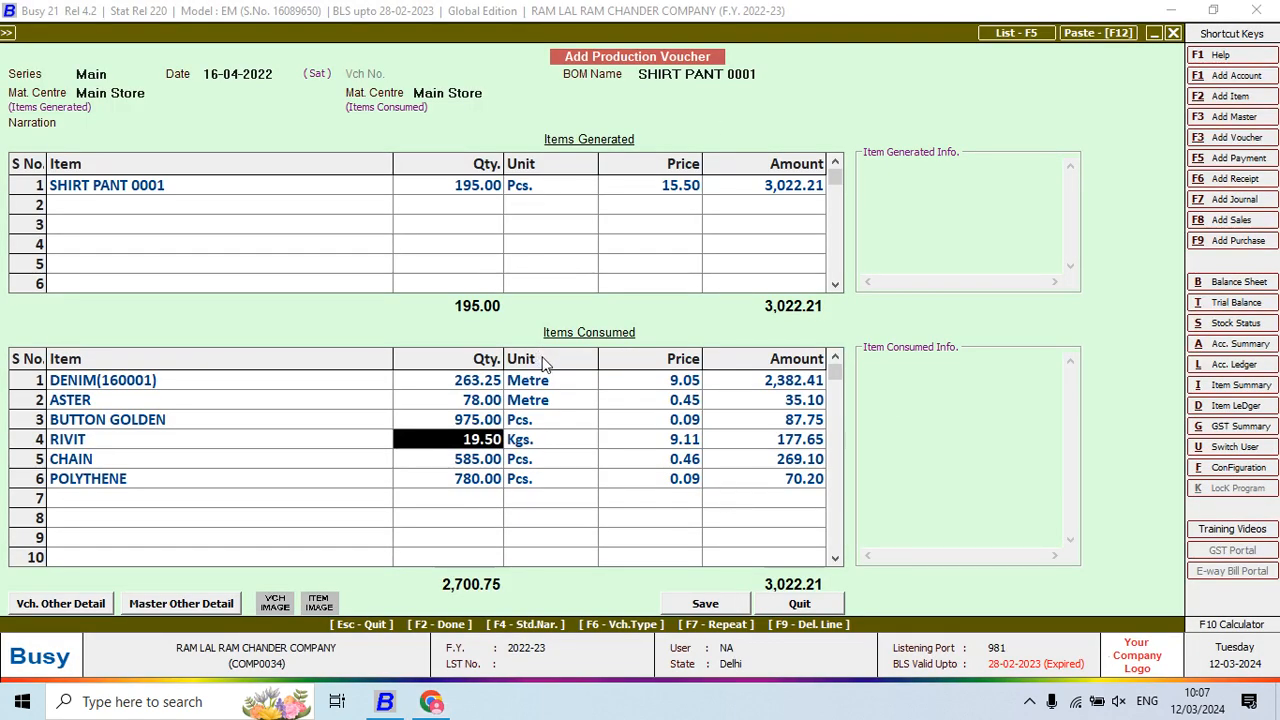
{"action": "key", "text": "Escape"}
Discard the production voucher and start a Stock Journal dated 16-04-2022 with Main Store
{"action": "key", "text": "y"}
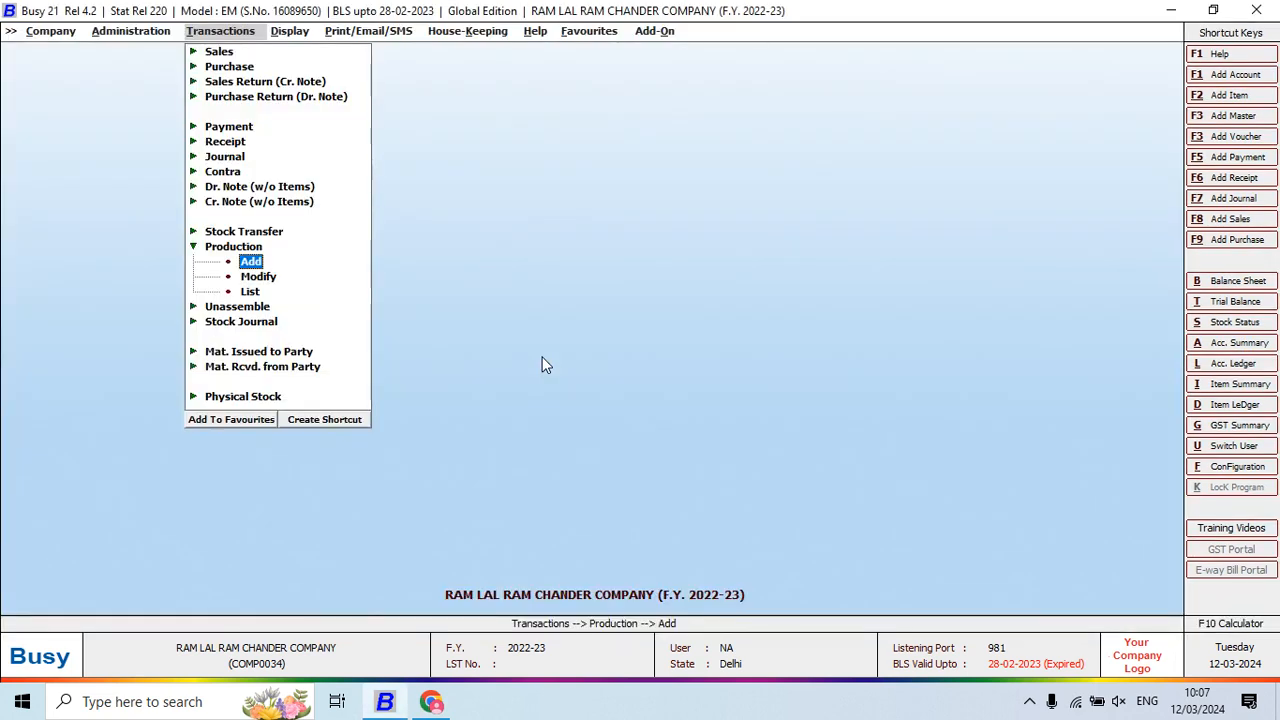
{"action": "key", "text": "Escape"}
{"action": "key", "text": "Down"}
{"action": "key", "text": "Down"}
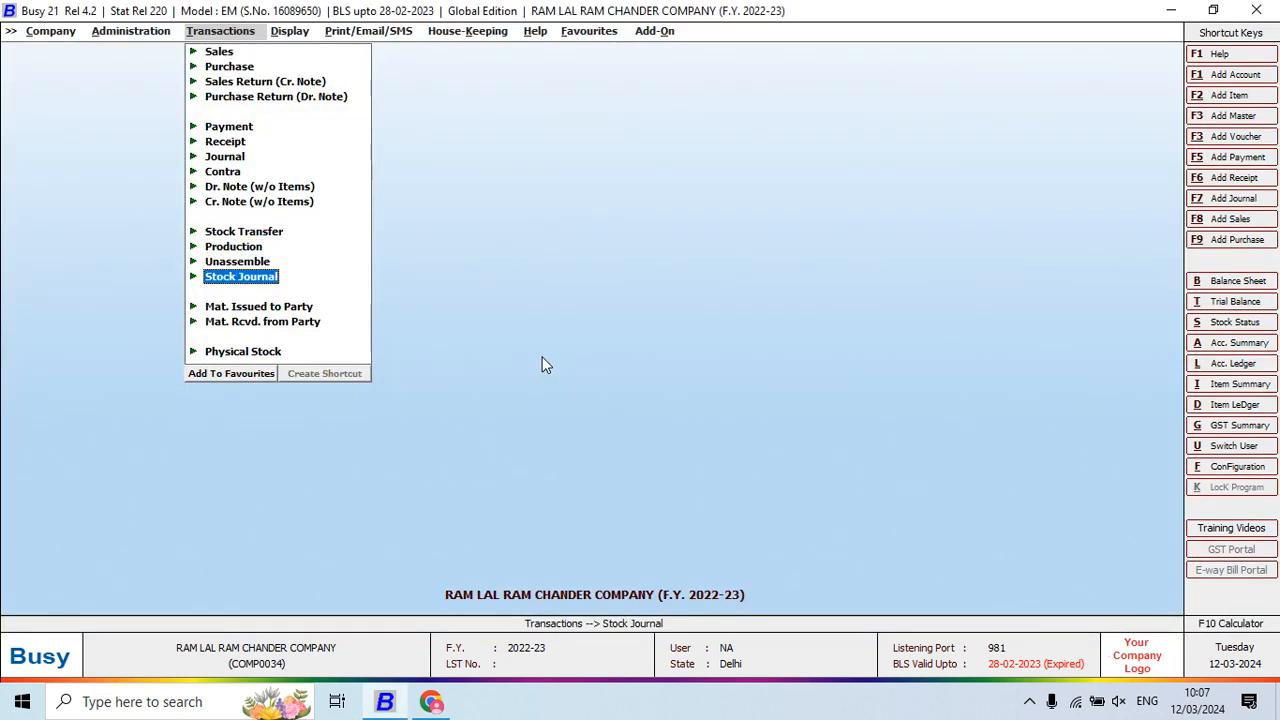
{"action": "key", "text": "Return"}
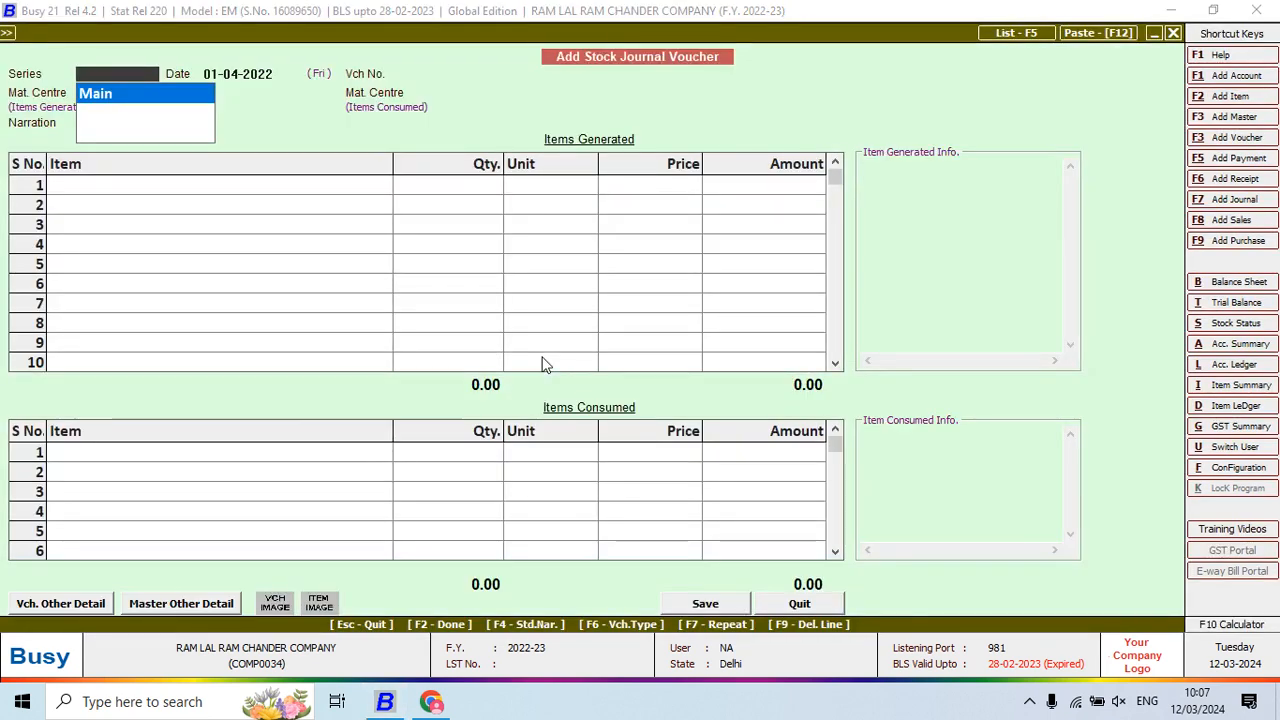
{"action": "key", "text": "Return"}
{"action": "key", "text": "alt+Tab"}
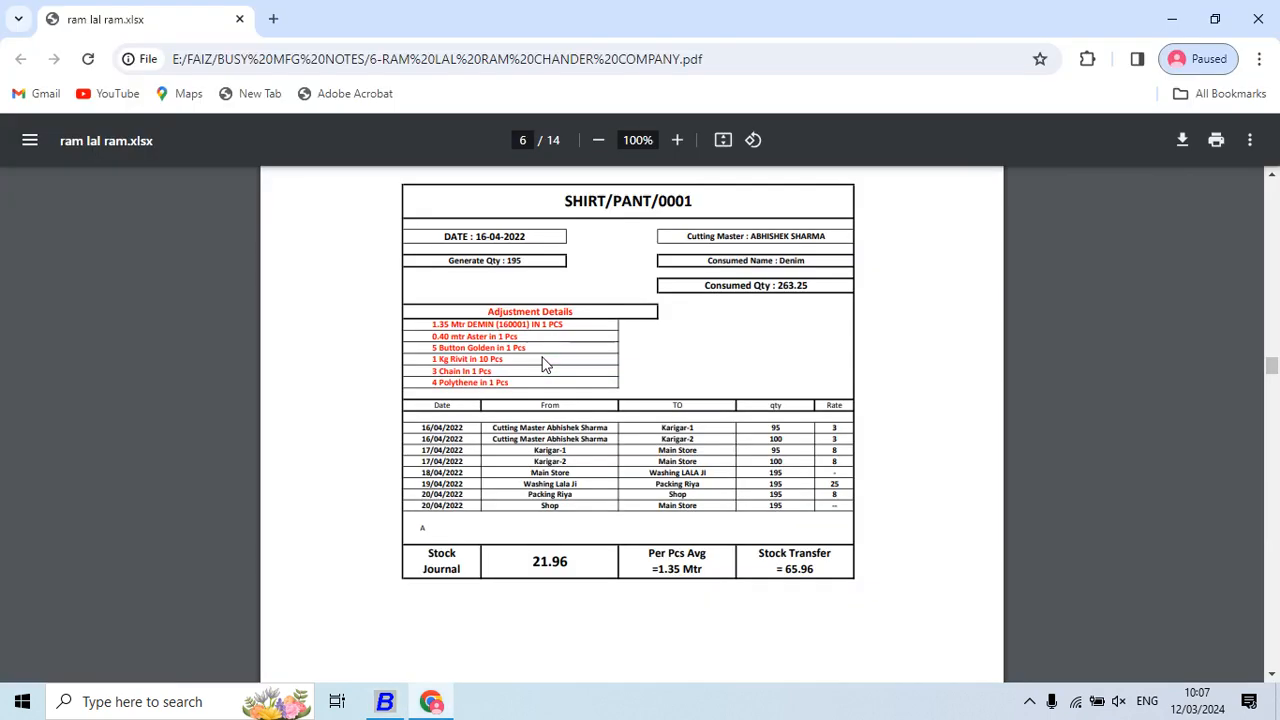
{"action": "key", "text": "alt+Tab"}
{"action": "type", "text": "16"}
{"action": "key", "text": "Return"}
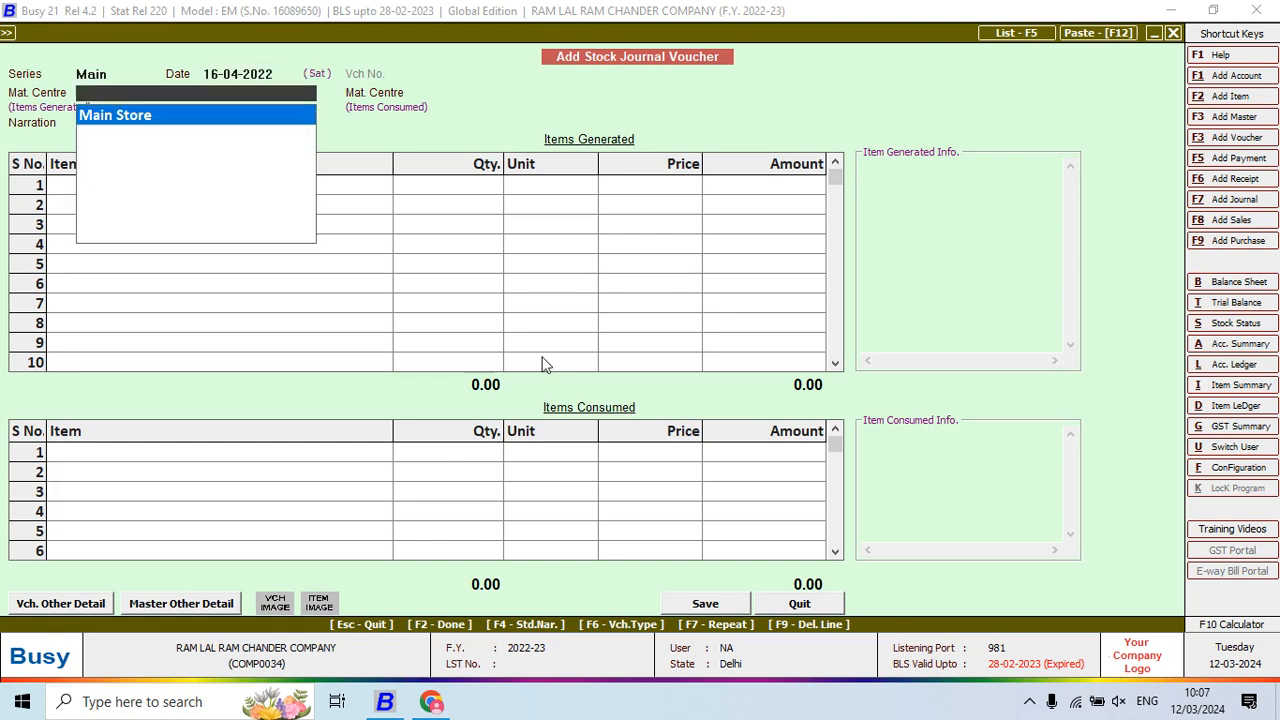
{"action": "key", "text": "Return"}
{"action": "key", "text": "Escape"}
Create the cutting master's material centre under Production Floors, Stock account, stock-transfer accounting on
{"action": "key", "text": "F3"}
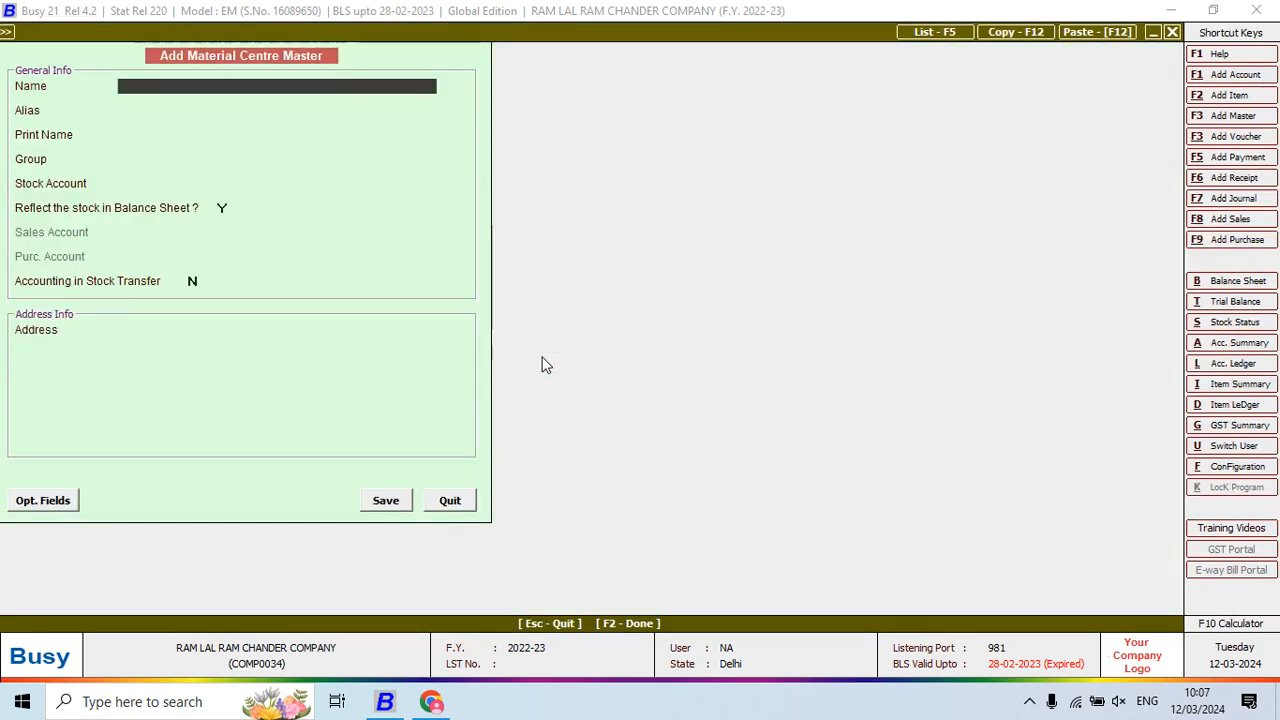
{"action": "key", "text": "alt+Tab"}
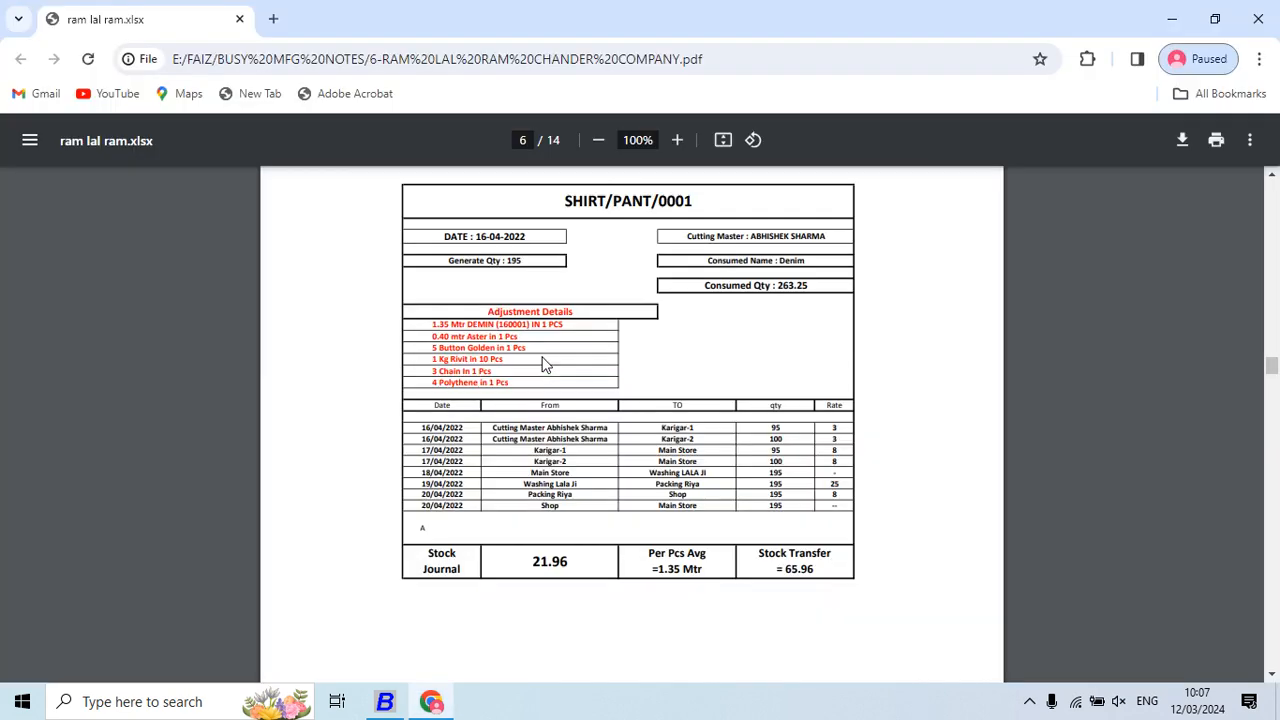
{"action": "key", "text": "alt+Tab"}
{"action": "type", "text": "CU"}
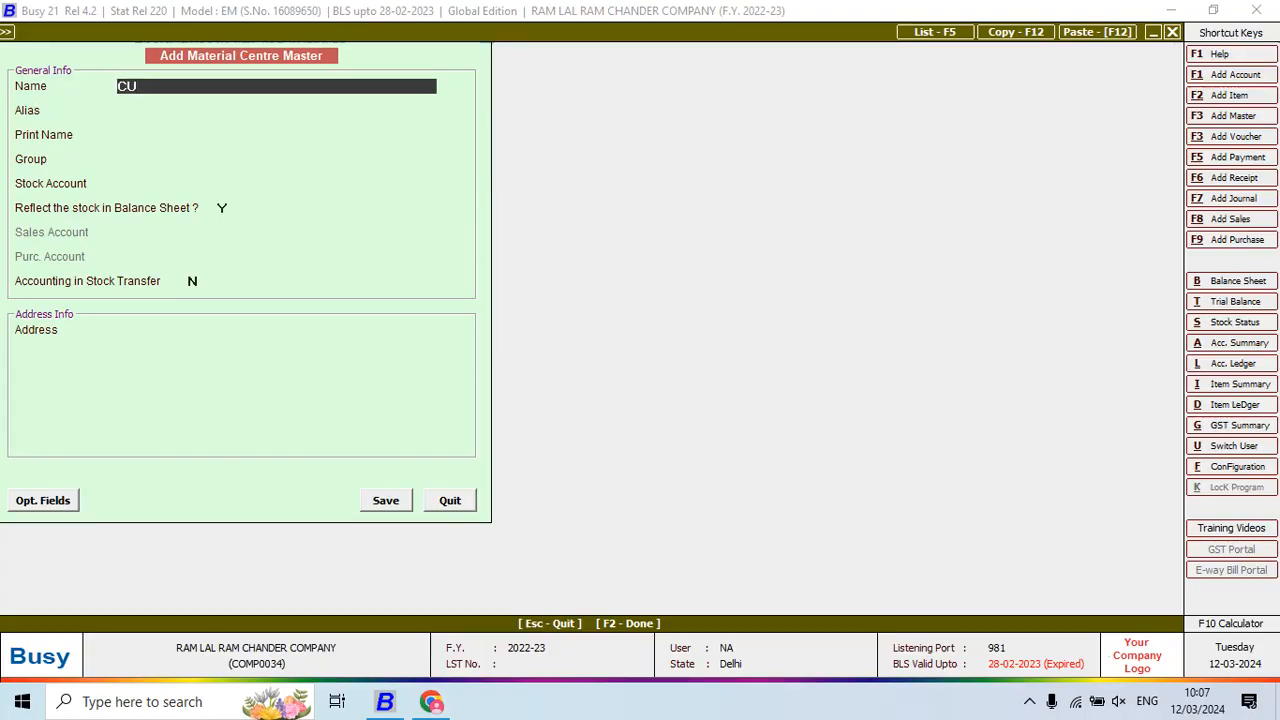
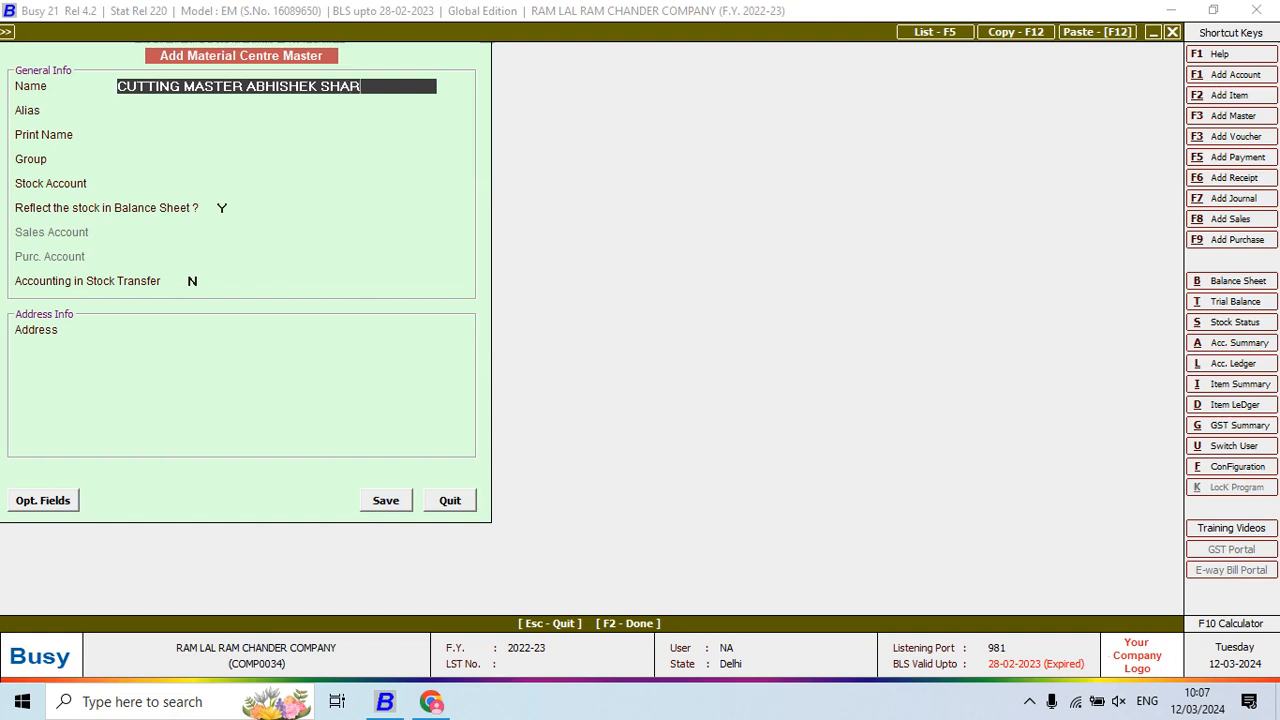
{"action": "key", "text": "Return"}
{"action": "key", "text": "Return"}
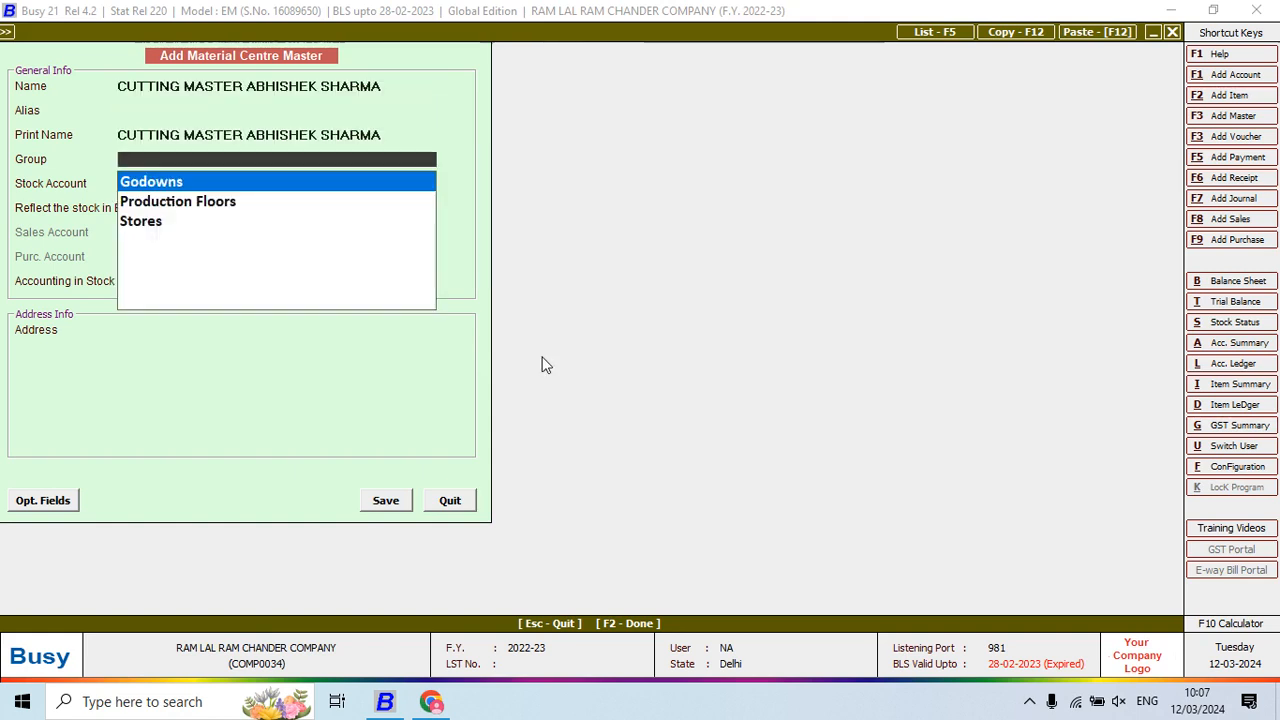
{"action": "key", "text": "Down"}
{"action": "key", "text": "Return"}
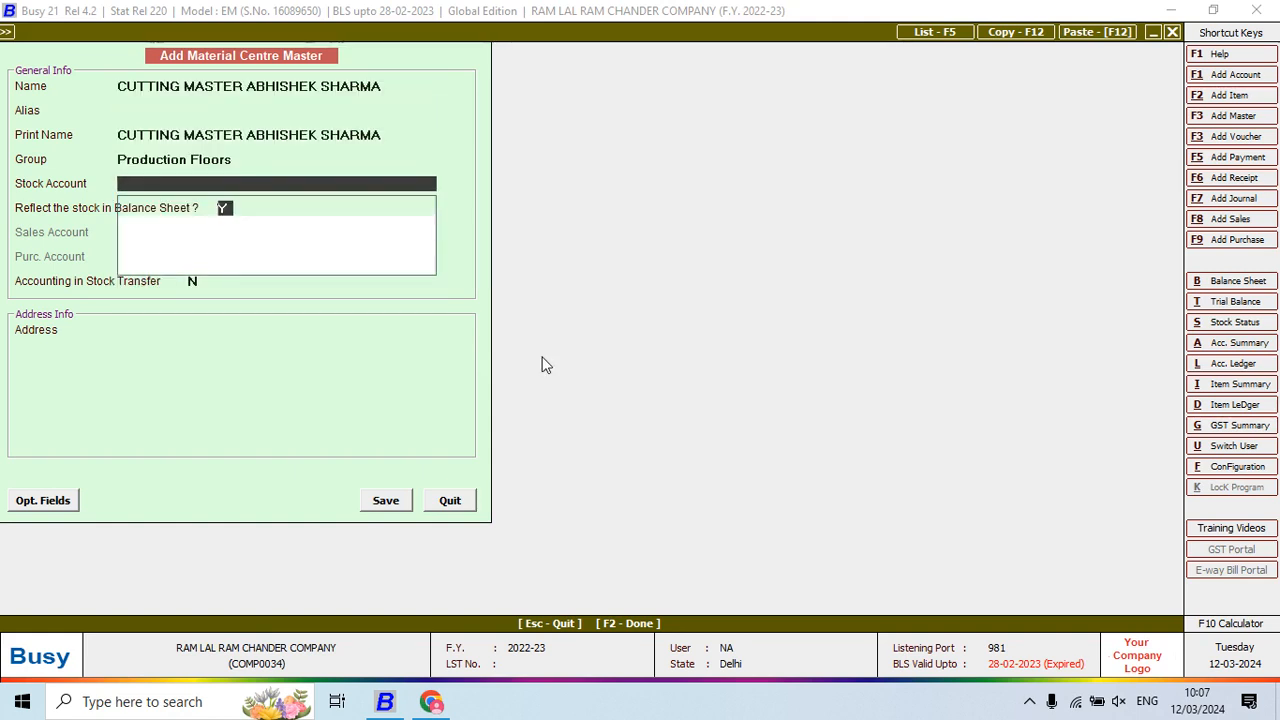
{"action": "key", "text": "Return"}
{"action": "key", "text": "y"}
{"action": "key", "text": "Return"}
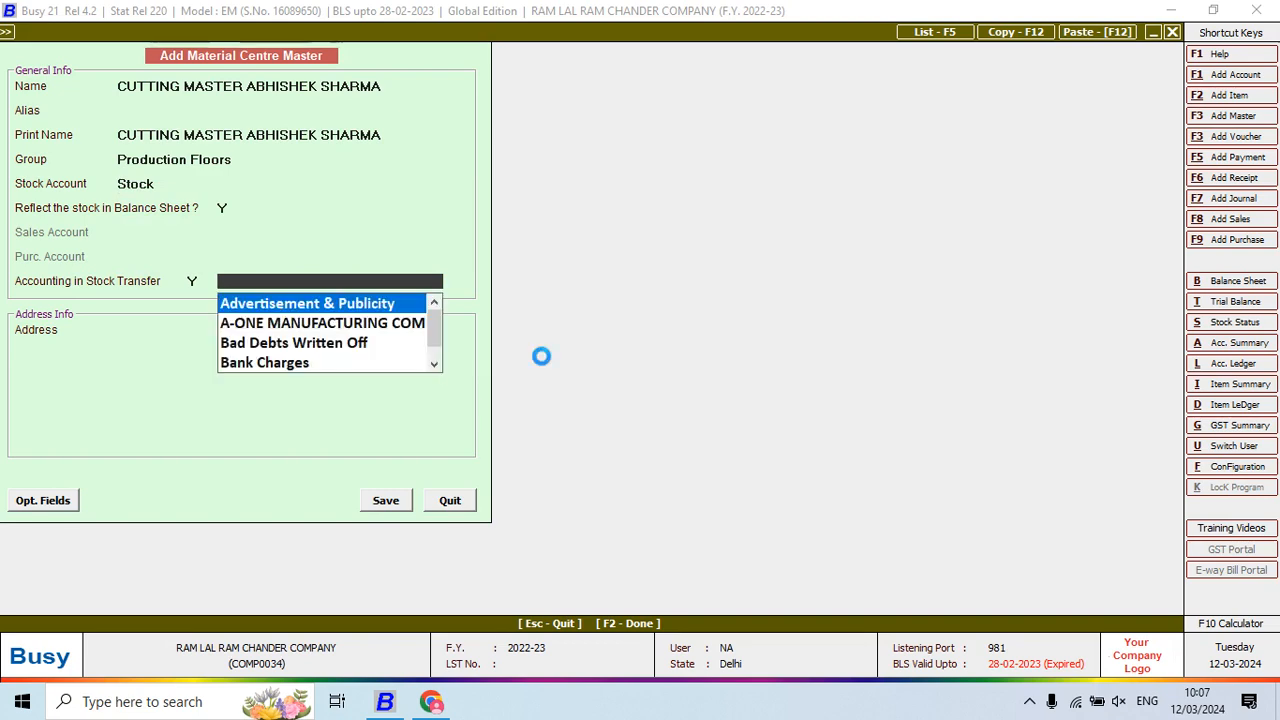
{"action": "key", "text": "F3"}
{"action": "type", "text": "CUTTING "}
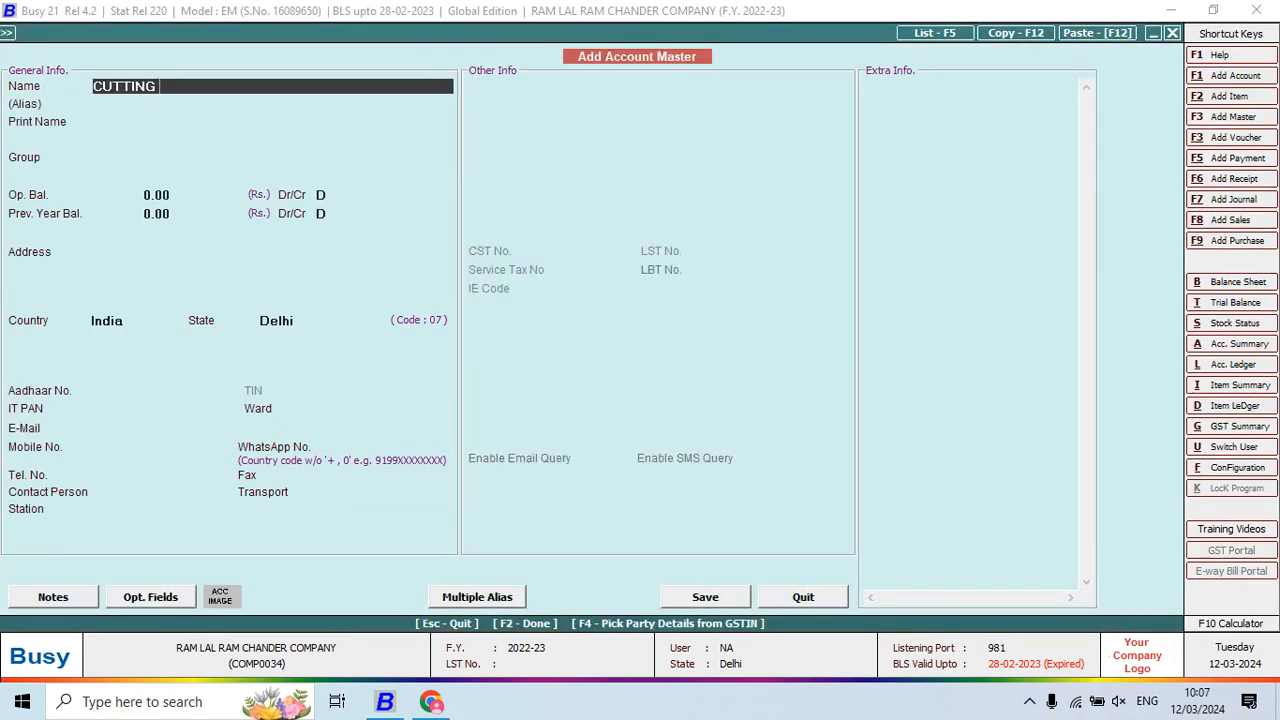
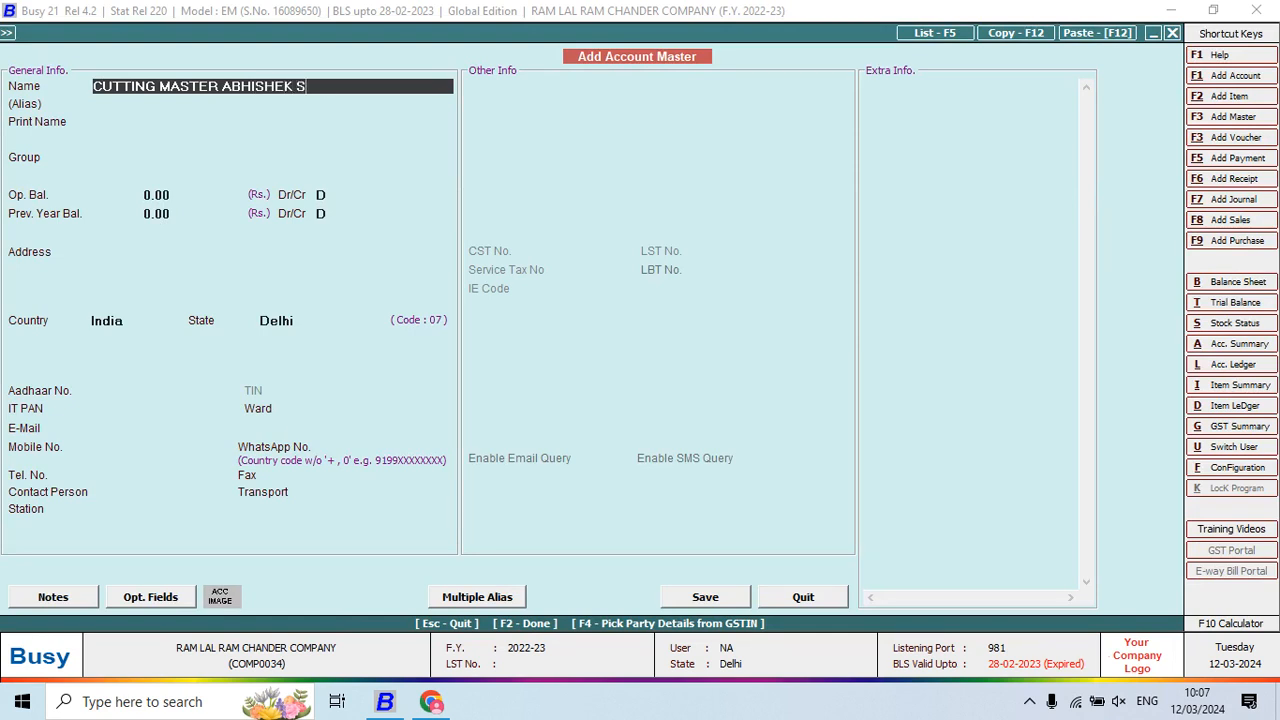
Correct the account name and place it in a new JOB WORKERS group under Sundry Creditors
{"action": "type", "text": "HARMA"}
{"action": "key", "text": "Return"}
{"action": "key", "text": "Return"}
{"action": "key", "text": "Return"}
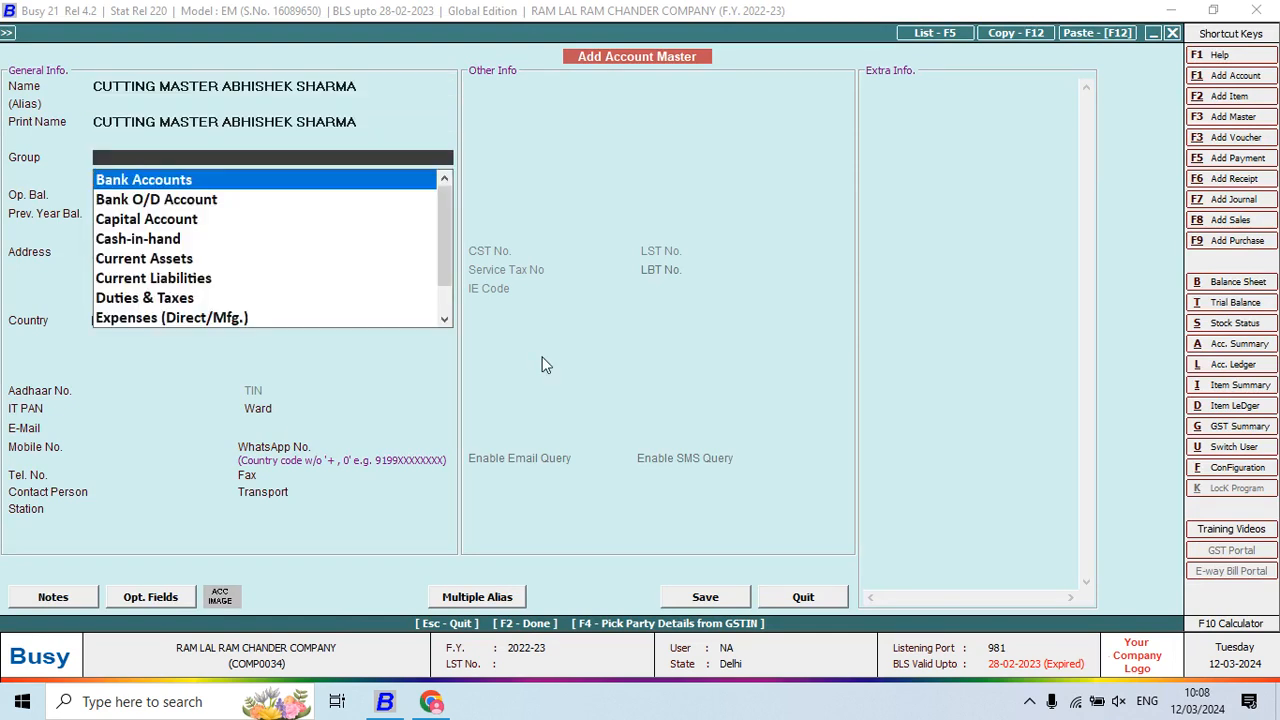
{"action": "key", "text": "F3"}
{"action": "type", "text": "JO"}
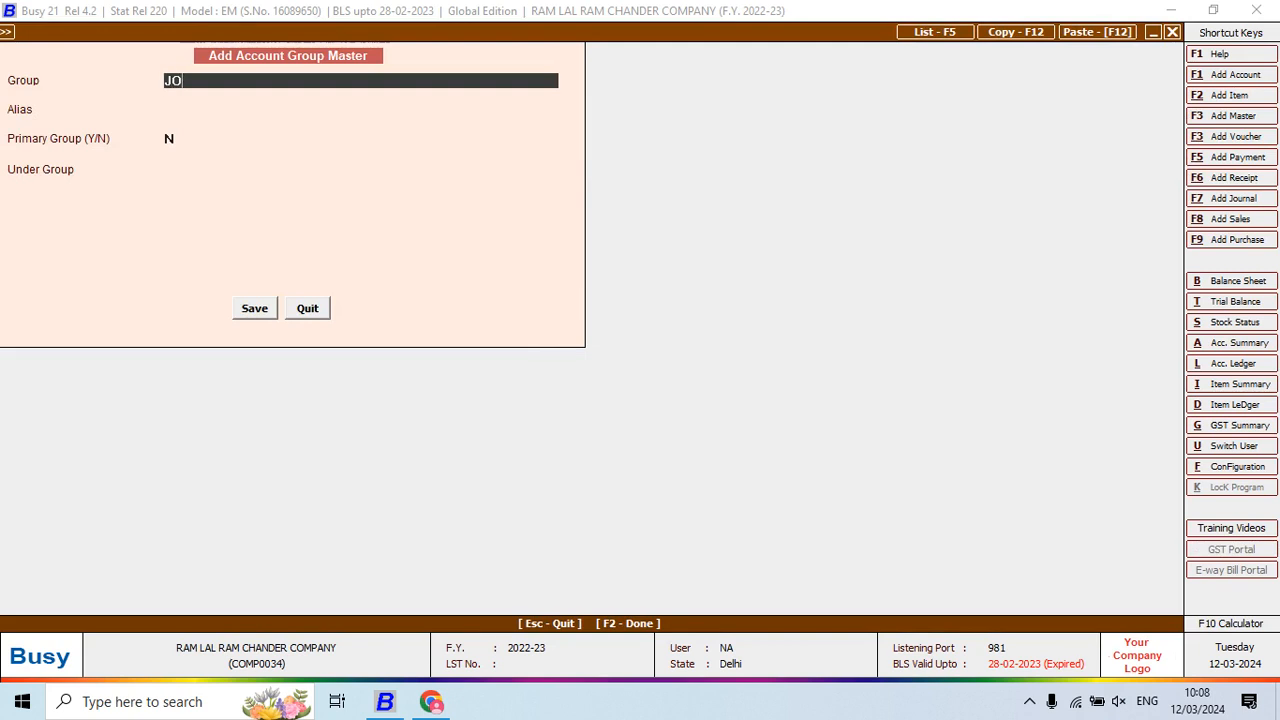
{"action": "type", "text": "B WORKERS"}
{"action": "key", "text": "Return"}
{"action": "key", "text": "Return"}
{"action": "key", "text": "Return"}
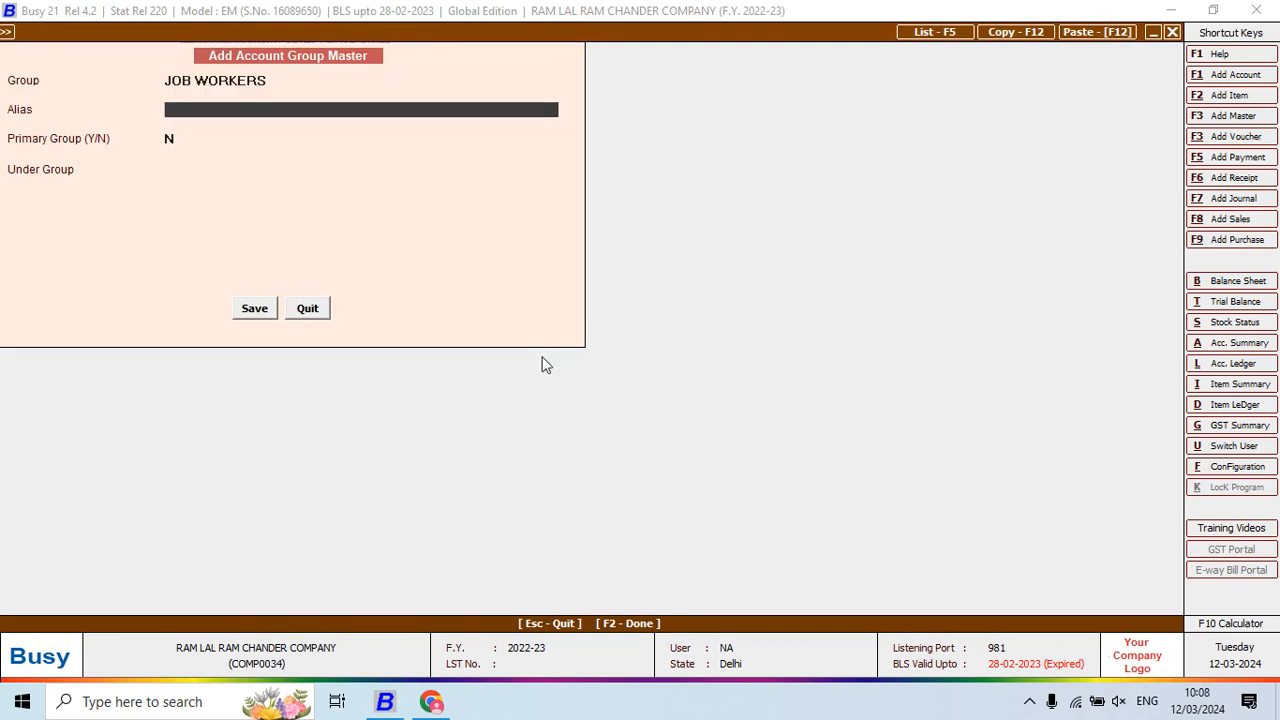
{"action": "type", "text": "su"}
{"action": "key", "text": "Return"}
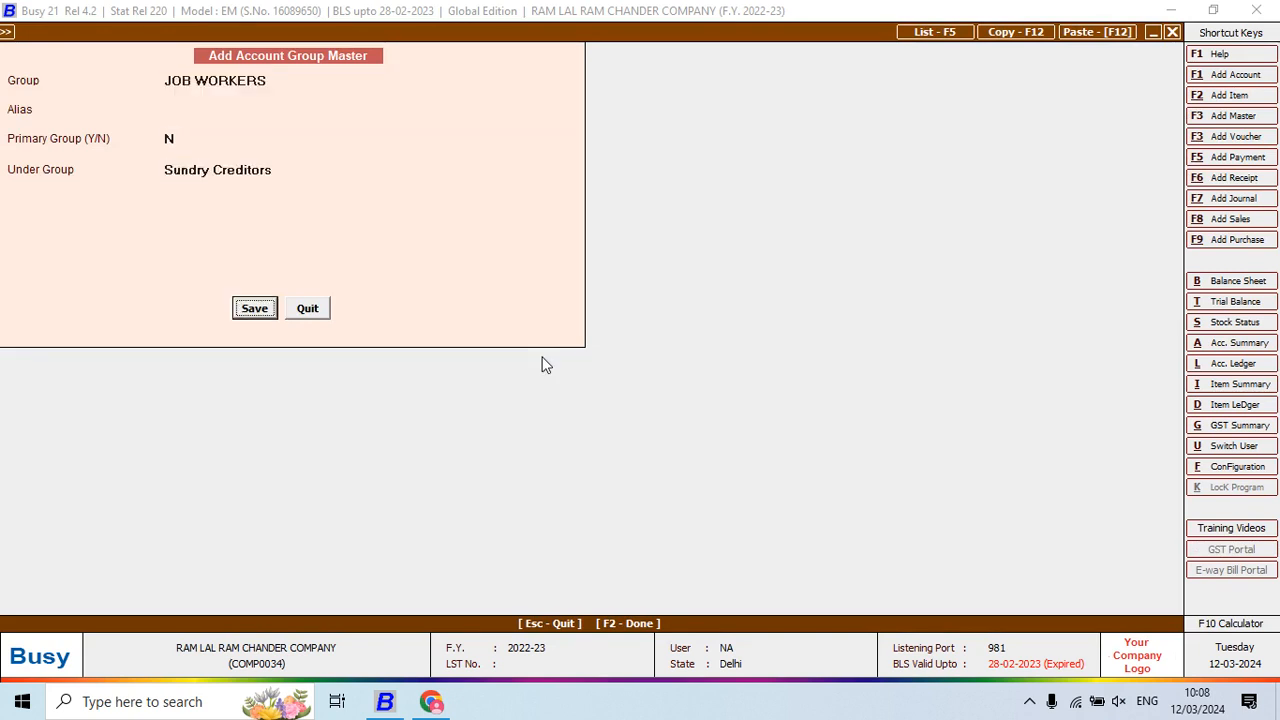
{"action": "key", "text": "Return"}
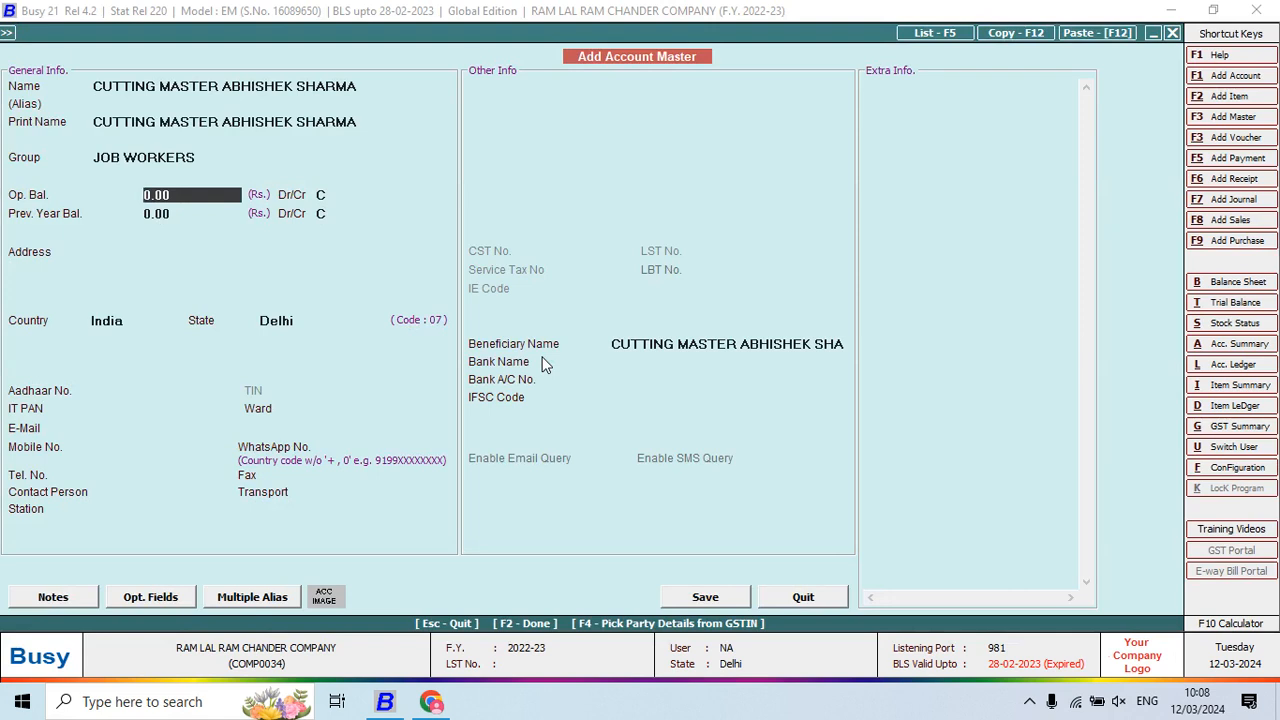
Keep the 0.00 Cr opening balance and save the cutting master's account
{"action": "key", "text": "Return"}
{"action": "key", "text": "Return"}
{"action": "key", "text": "Return"}
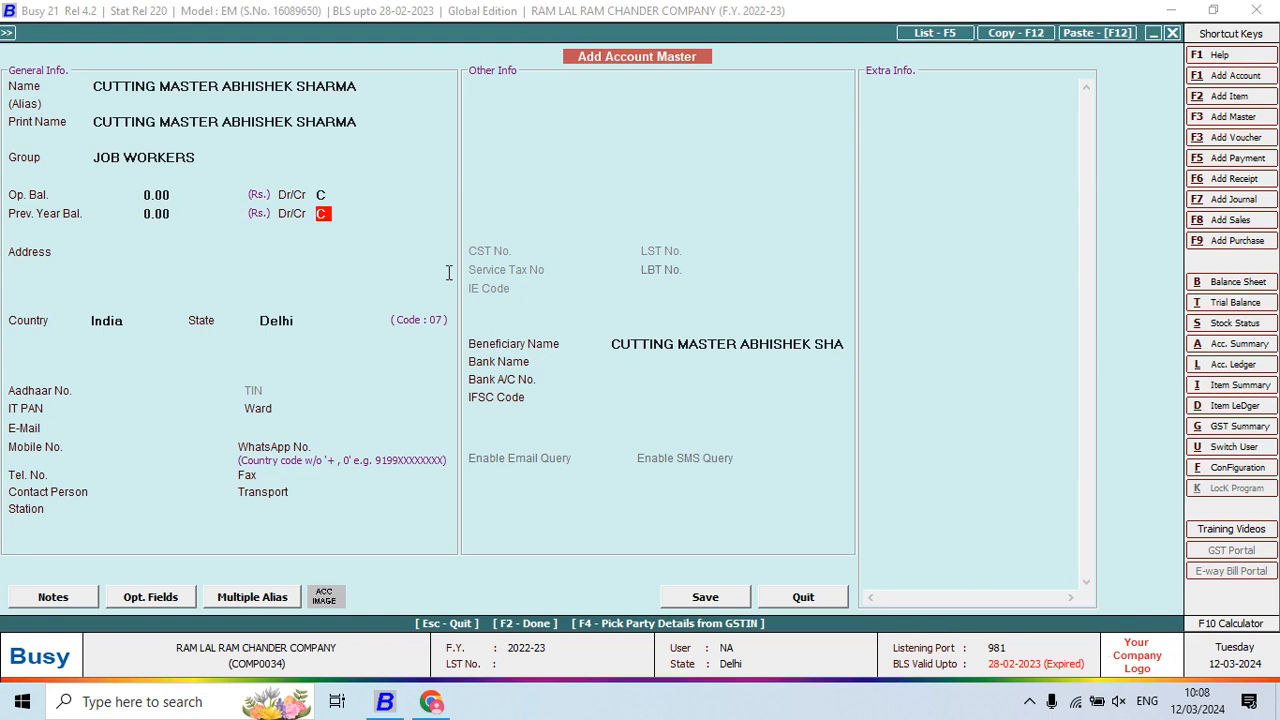
{"action": "key", "text": "Return"}
{"action": "key", "text": "Return"}
{"action": "key", "text": "Return"}
{"action": "key", "text": "Return"}
{"action": "key", "text": "Return"}
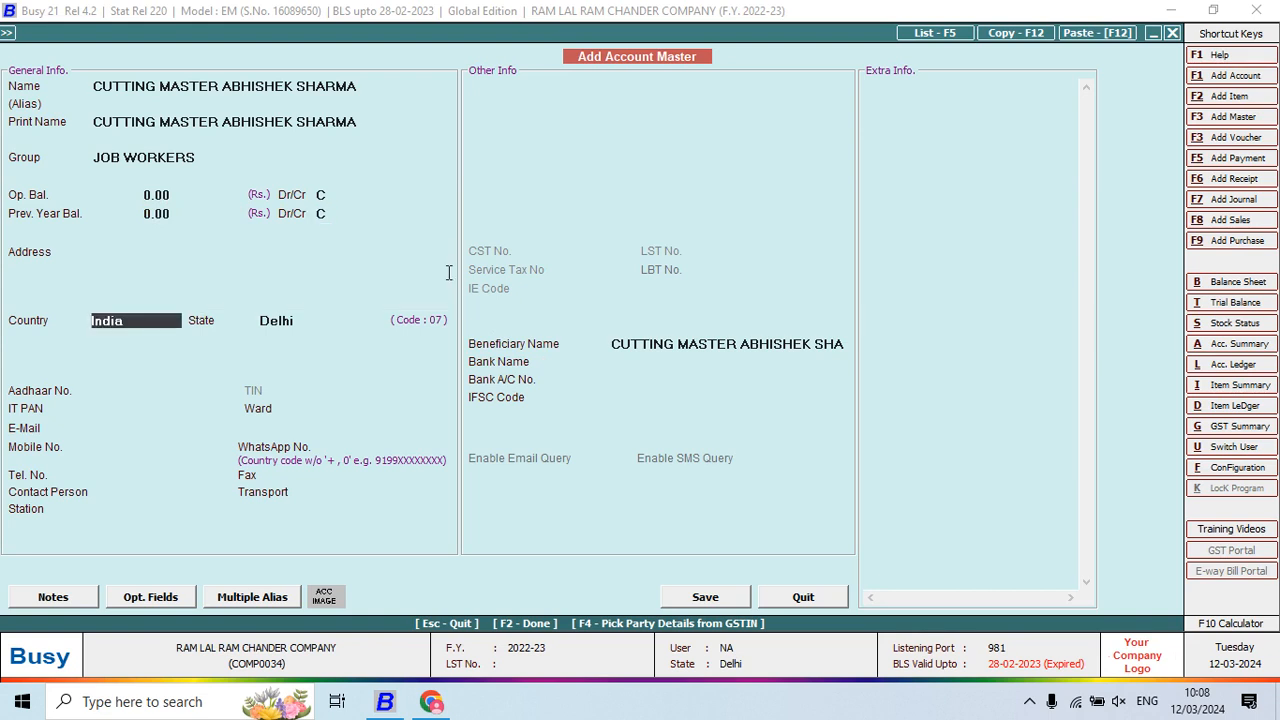
{"action": "key", "text": "F2"}
{"action": "key", "text": "Return"}
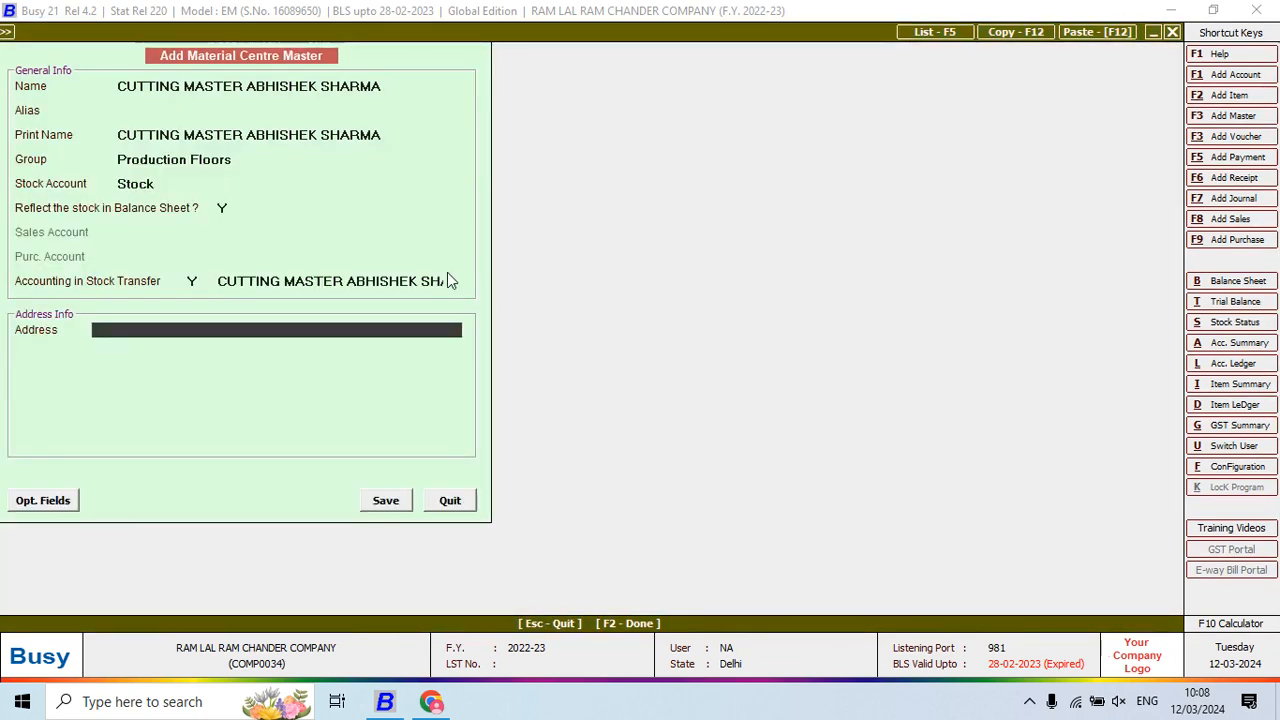
Save the new material centre and choose Main Store as the consumed material centre
{"action": "key", "text": "Return"}
{"action": "key", "text": "Return"}
{"action": "key", "text": "Return"}
{"action": "key", "text": "Return"}
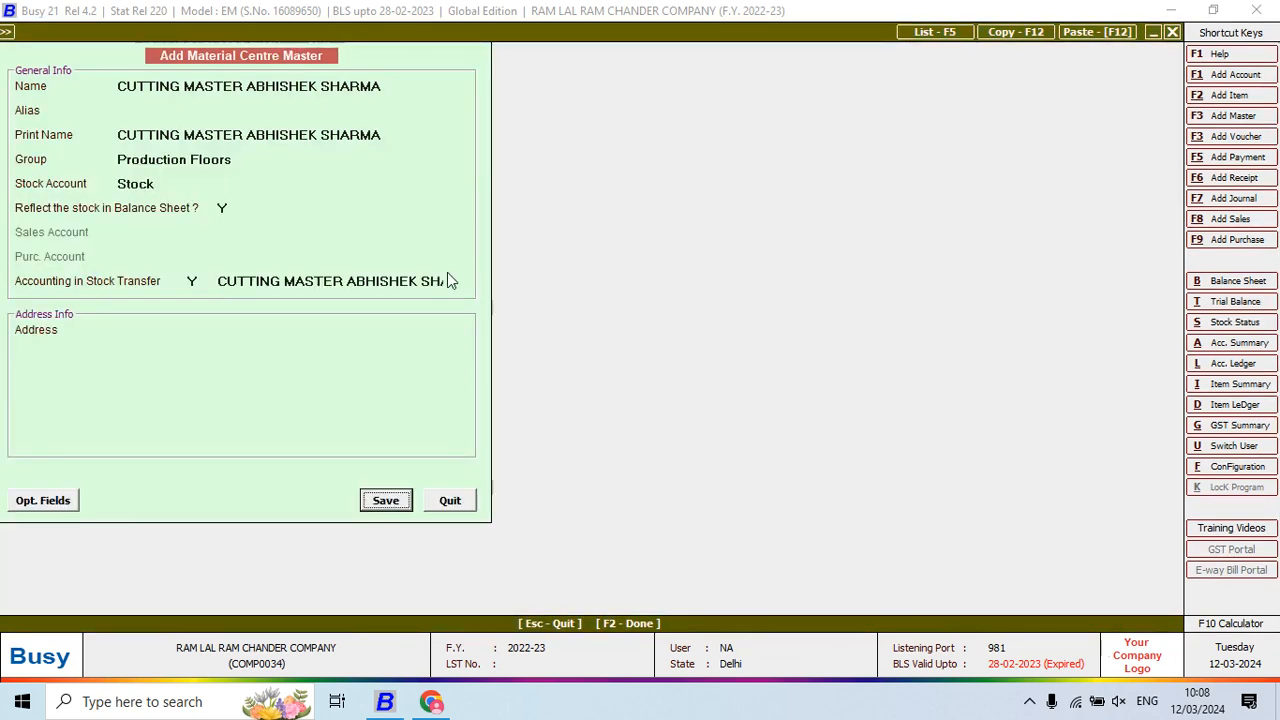
{"action": "key", "text": "Return"}
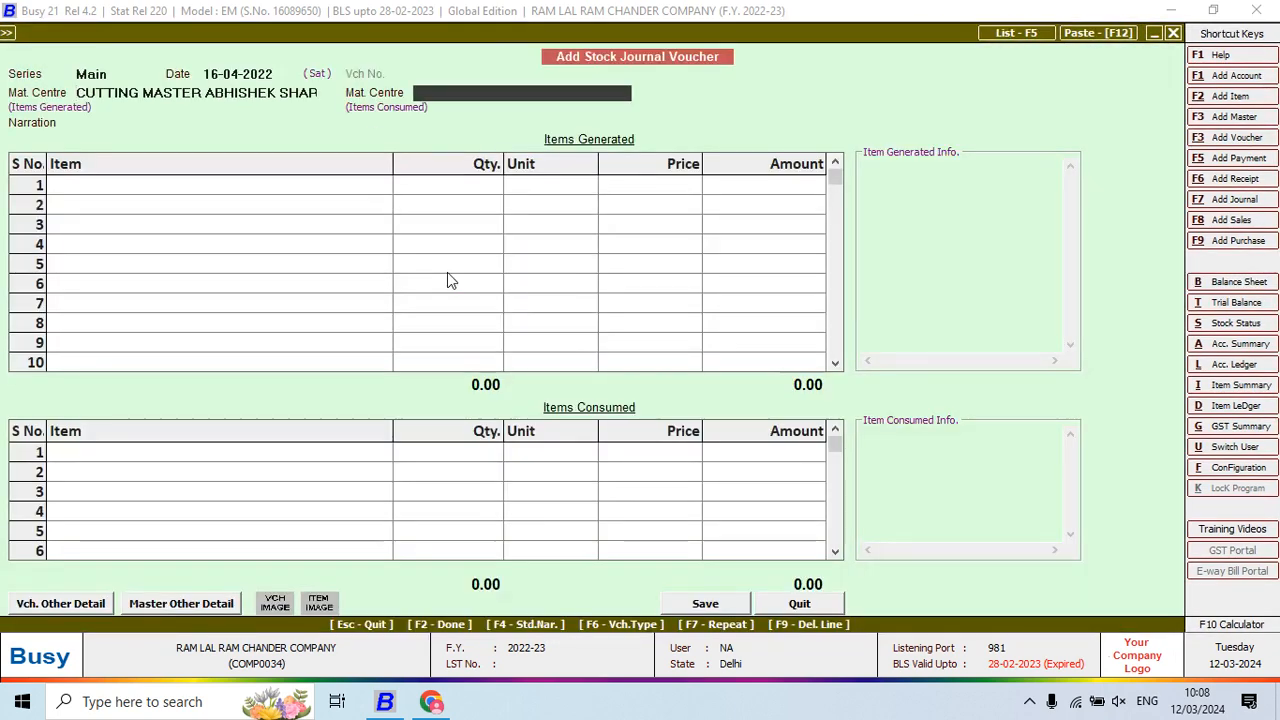
{"action": "type", "text": "MA"}
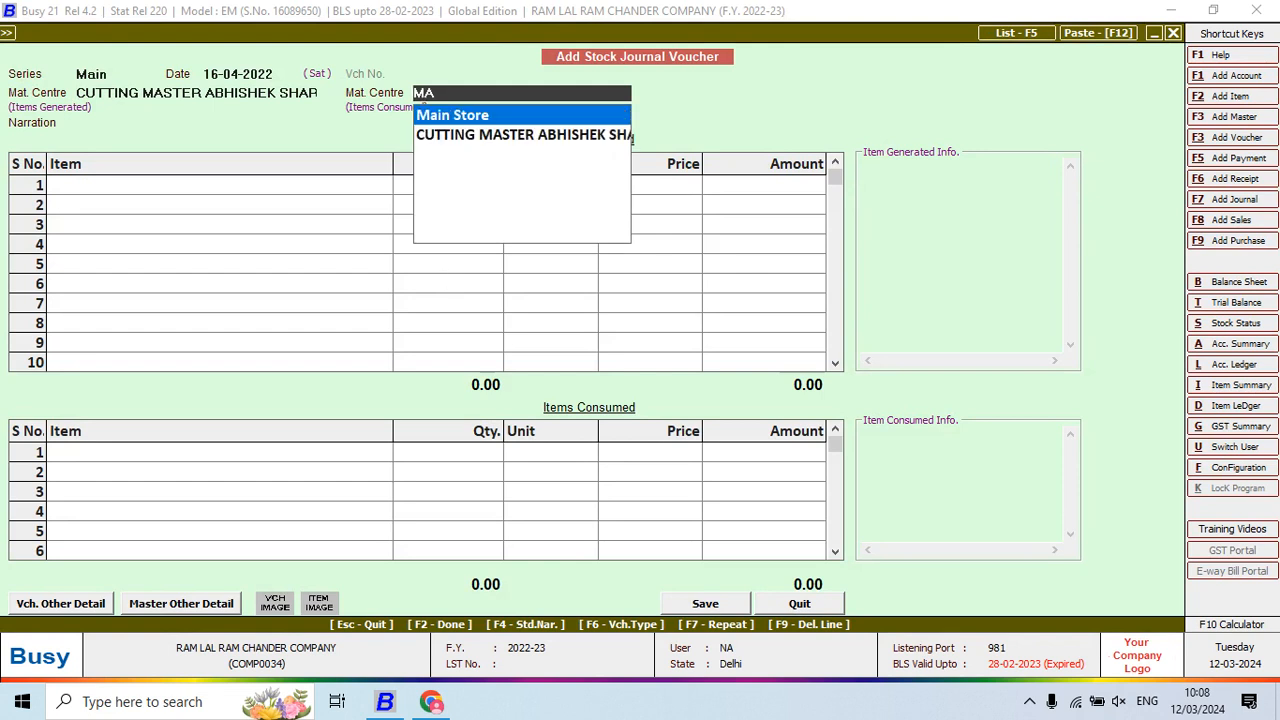
{"action": "key", "text": "Return"}
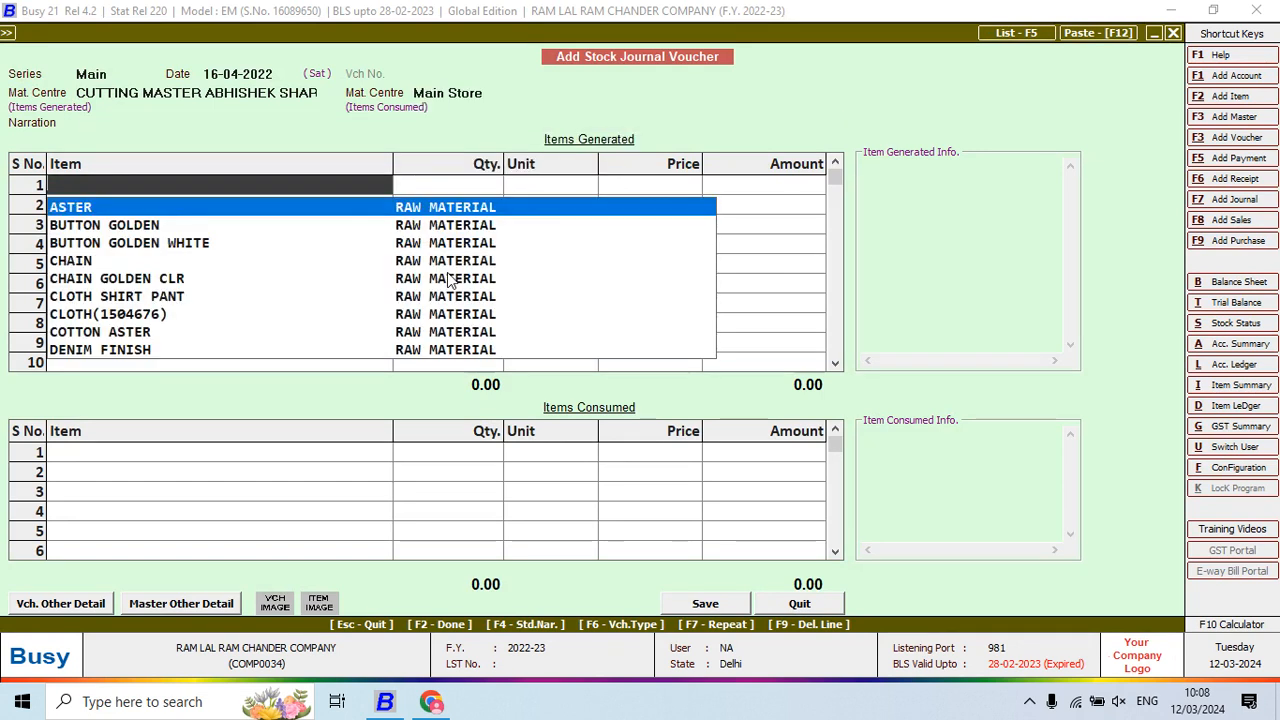
Add 195 Pcs of SHIRT PANT 0001 as the generated item
{"action": "type", "text": "SHIRT"}
{"action": "key", "text": "Return"}
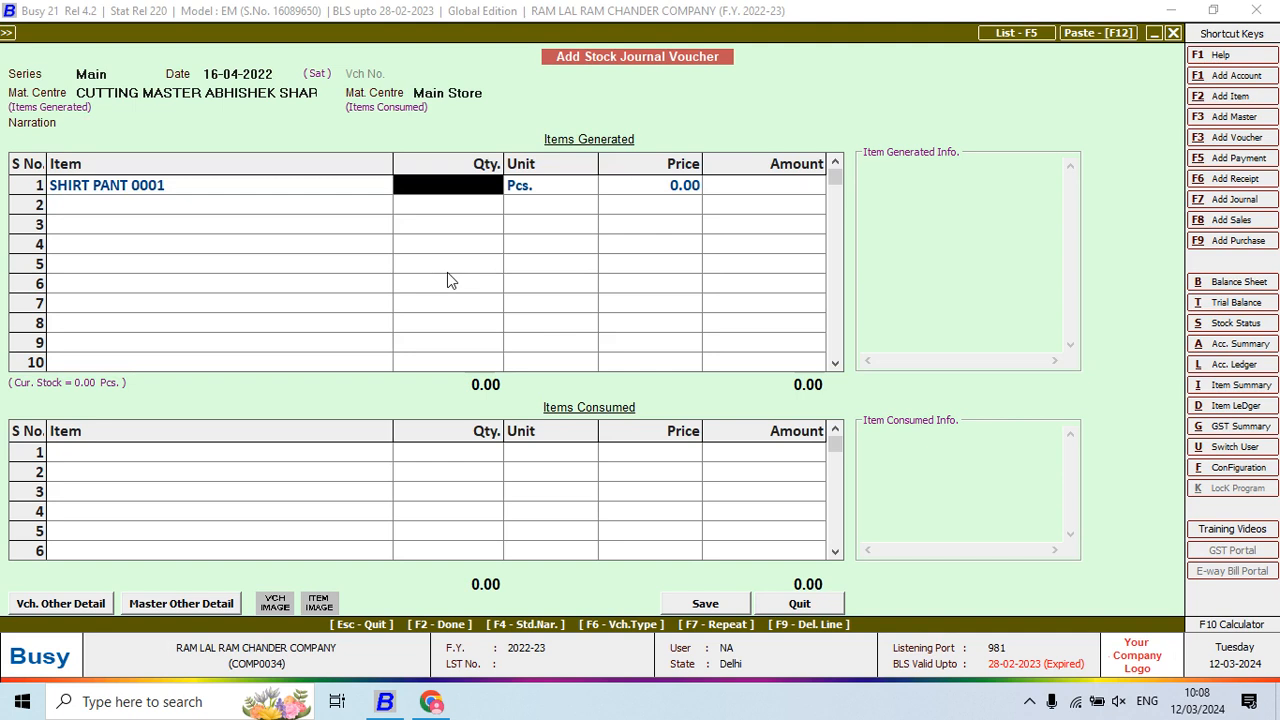
{"action": "type", "text": "15"}
{"action": "key", "text": "BackSpace"}
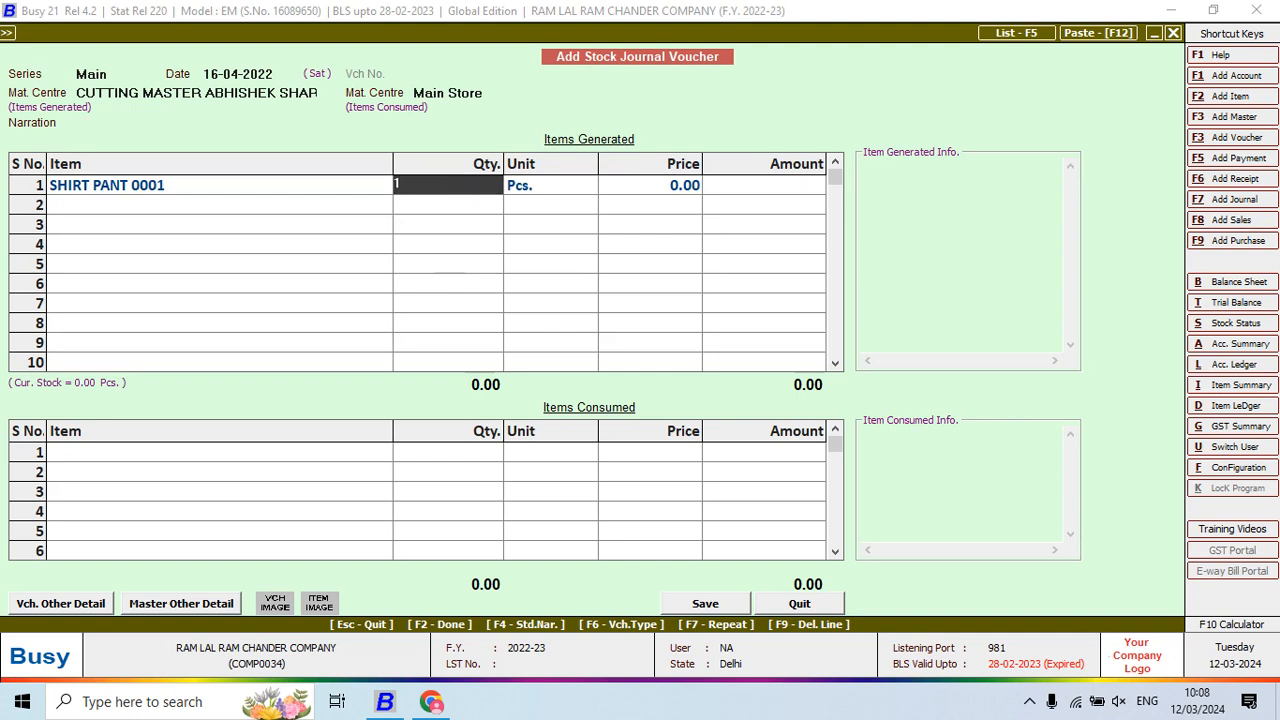
{"action": "type", "text": "95"}
{"action": "key", "text": "Return"}
{"action": "key", "text": "Return"}
{"action": "key", "text": "Return"}
{"action": "key", "text": "Return"}
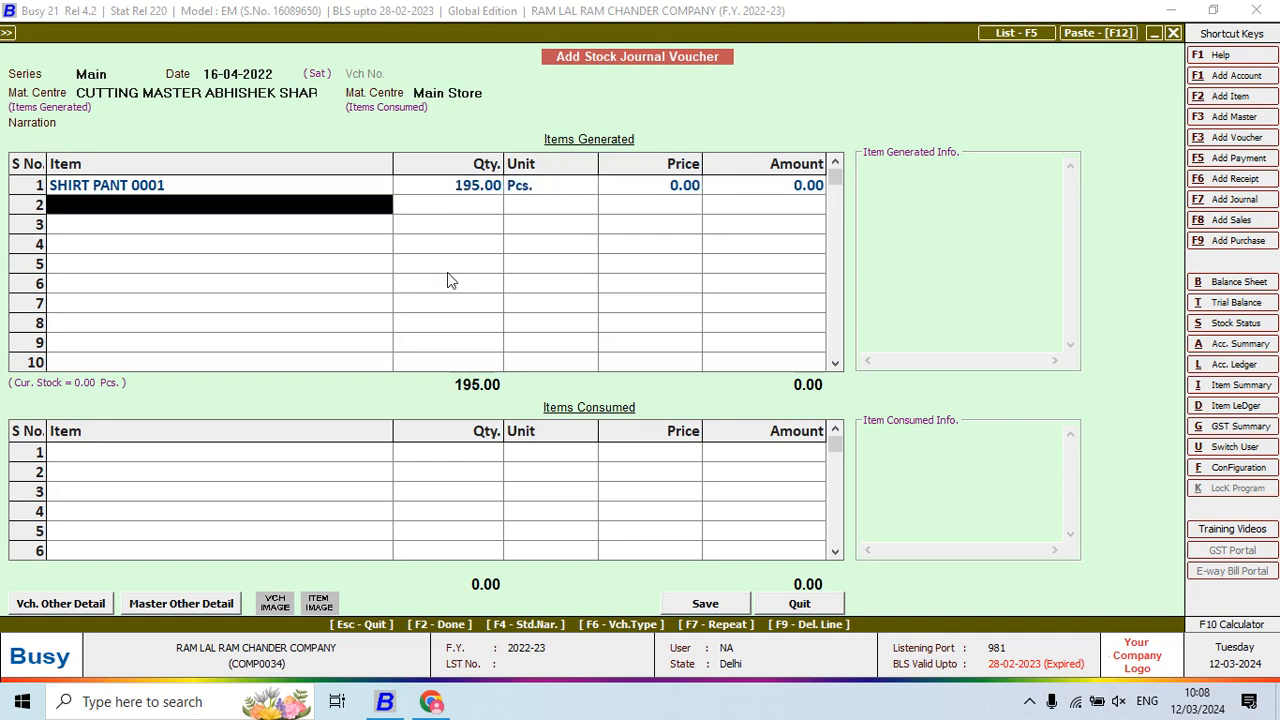
{"action": "key", "text": "Return"}
{"action": "key", "text": "alt+Tab"}
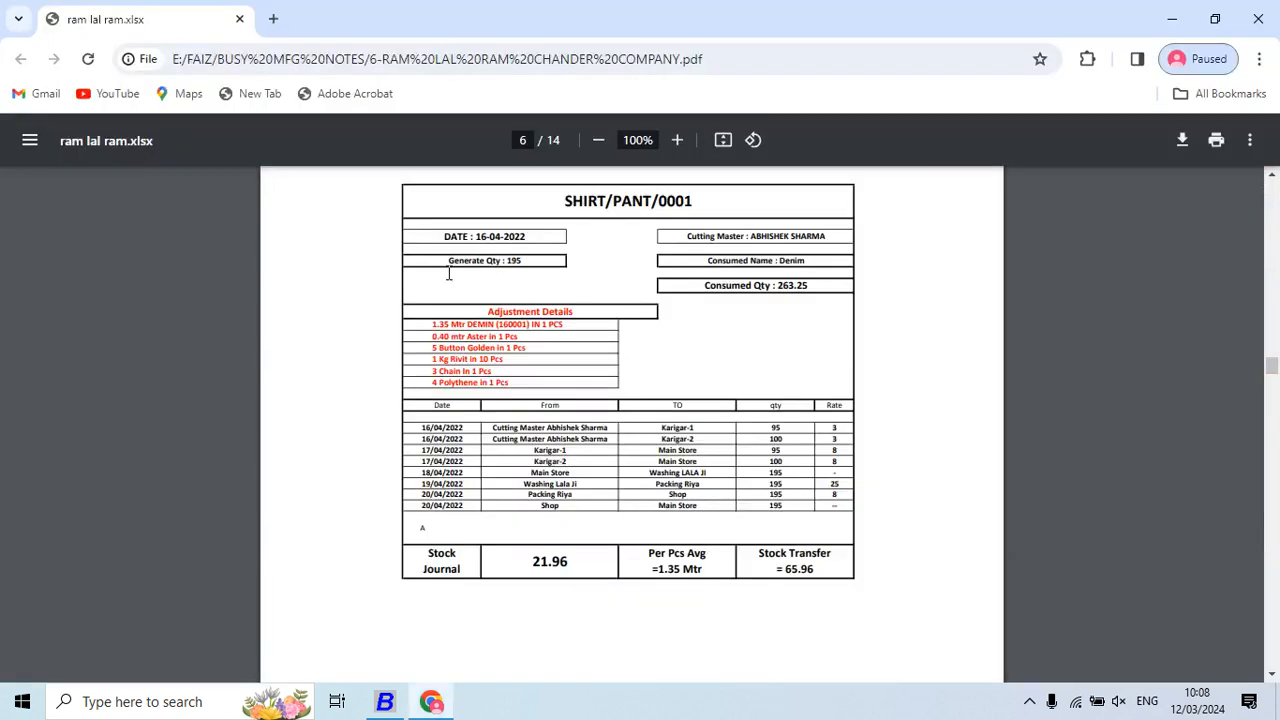
Consume DENIM at 263.25 metres, calculated as 195*1.35
{"action": "type", "text": "de"}
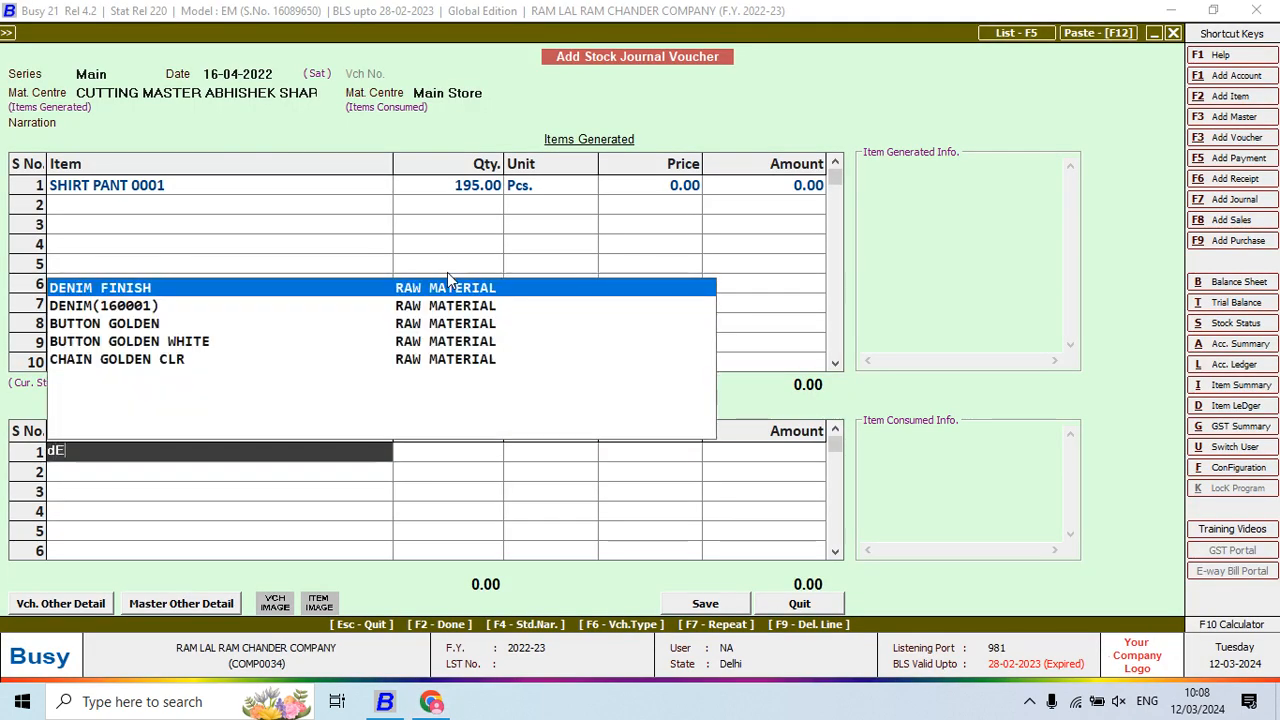
{"action": "key", "text": "Down"}
{"action": "key", "text": "Return"}
{"action": "key", "text": "alt+Tab"}
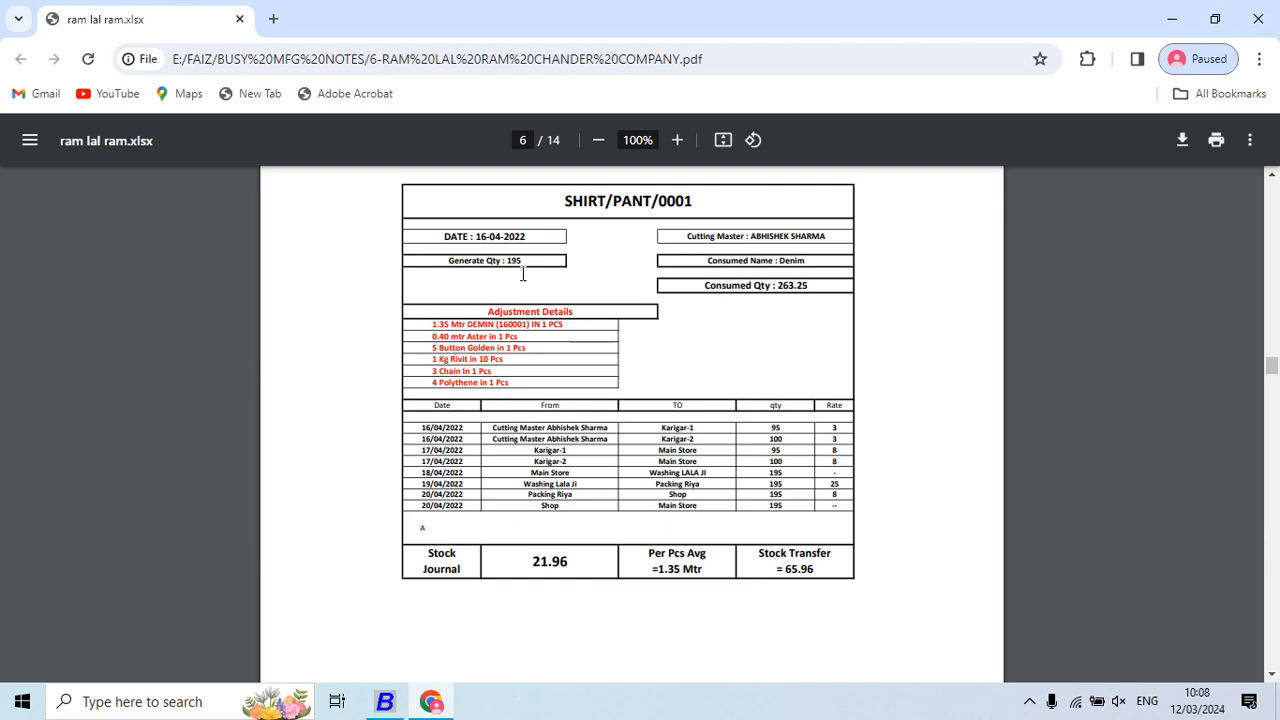
{"action": "key", "text": "alt+Tab"}
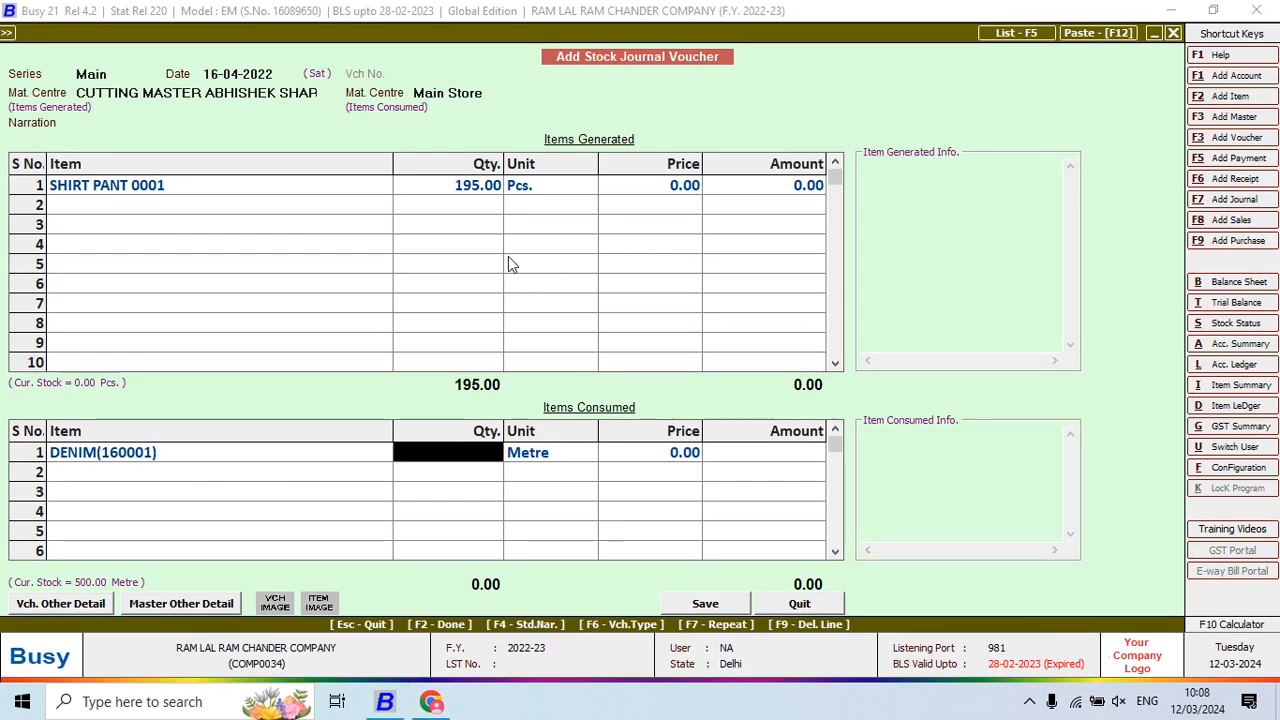
{"action": "key", "text": "F10"}
{"action": "type", "text": "19"}
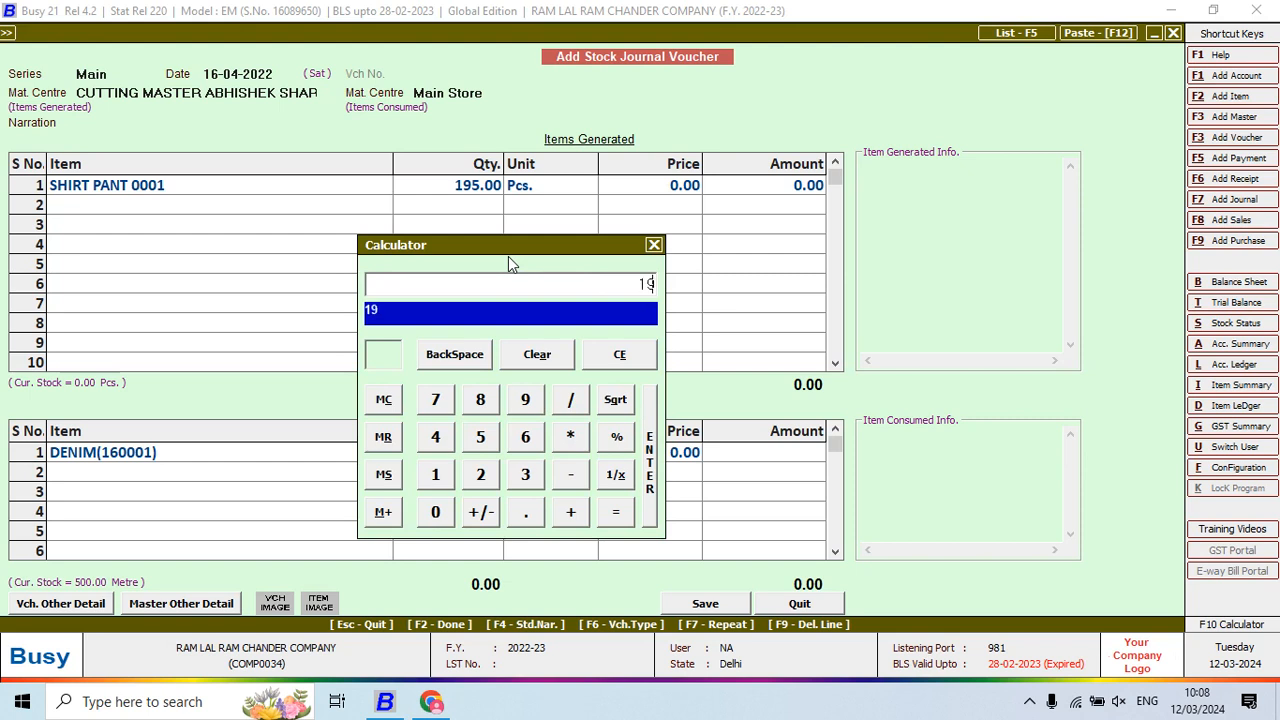
{"action": "type", "text": "5*1.35"}
{"action": "key", "text": "Return"}
{"action": "key", "text": "Return"}
{"action": "key", "text": "Return"}
{"action": "key", "text": "Return"}
{"action": "key", "text": "Return"}
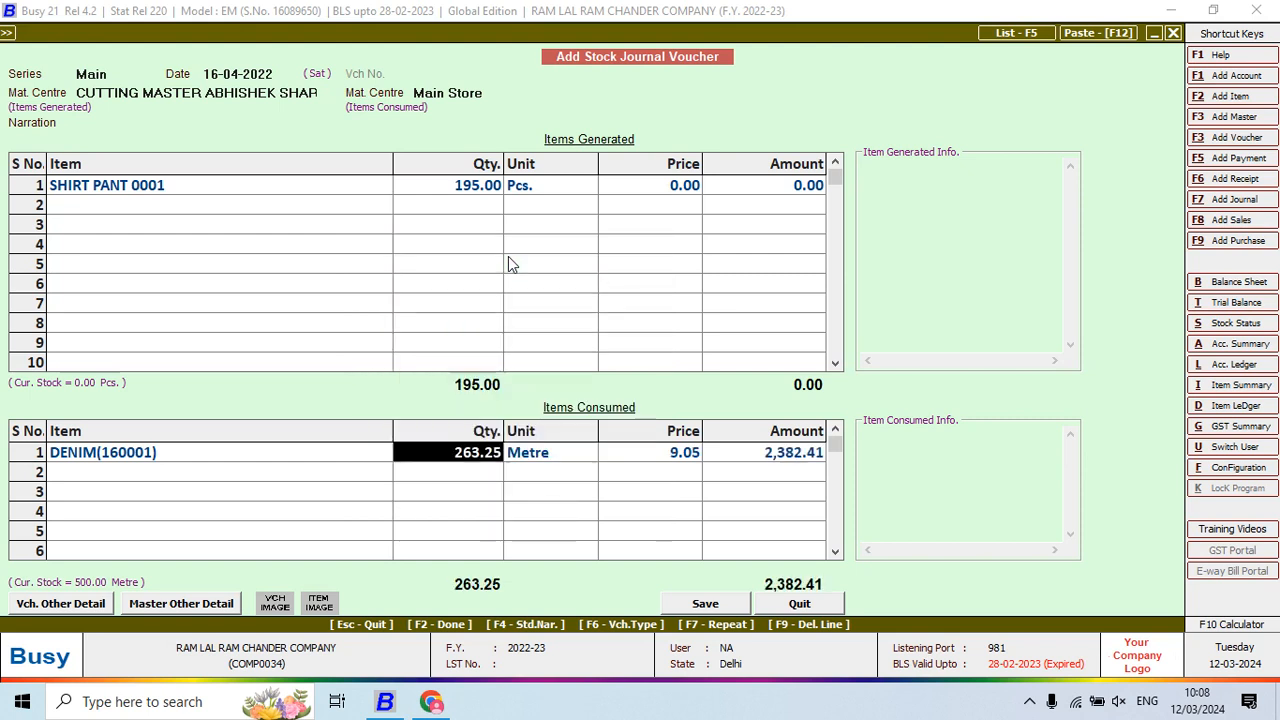
Consume ASTER at 78 metres, calculated as 195*0.40
{"action": "key", "text": "alt+Tab"}
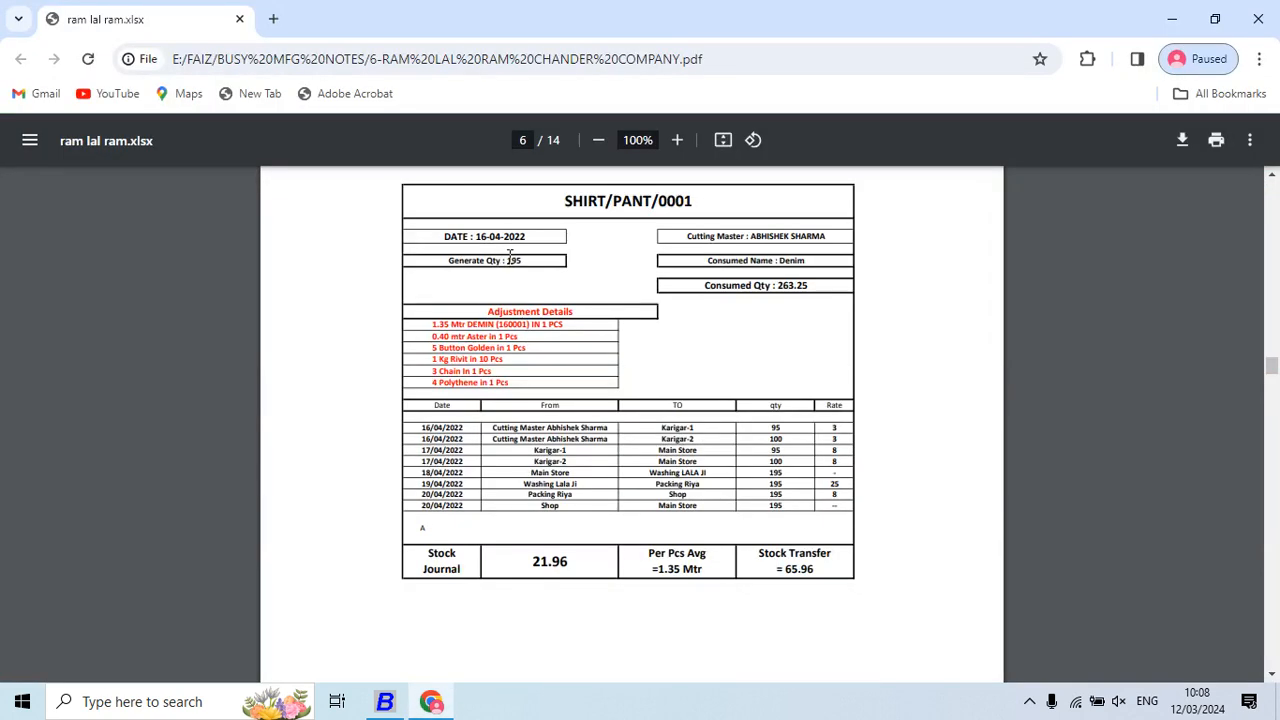
{"action": "key", "text": "alt+Tab"}
{"action": "type", "text": "aS"}
{"action": "key", "text": "Return"}
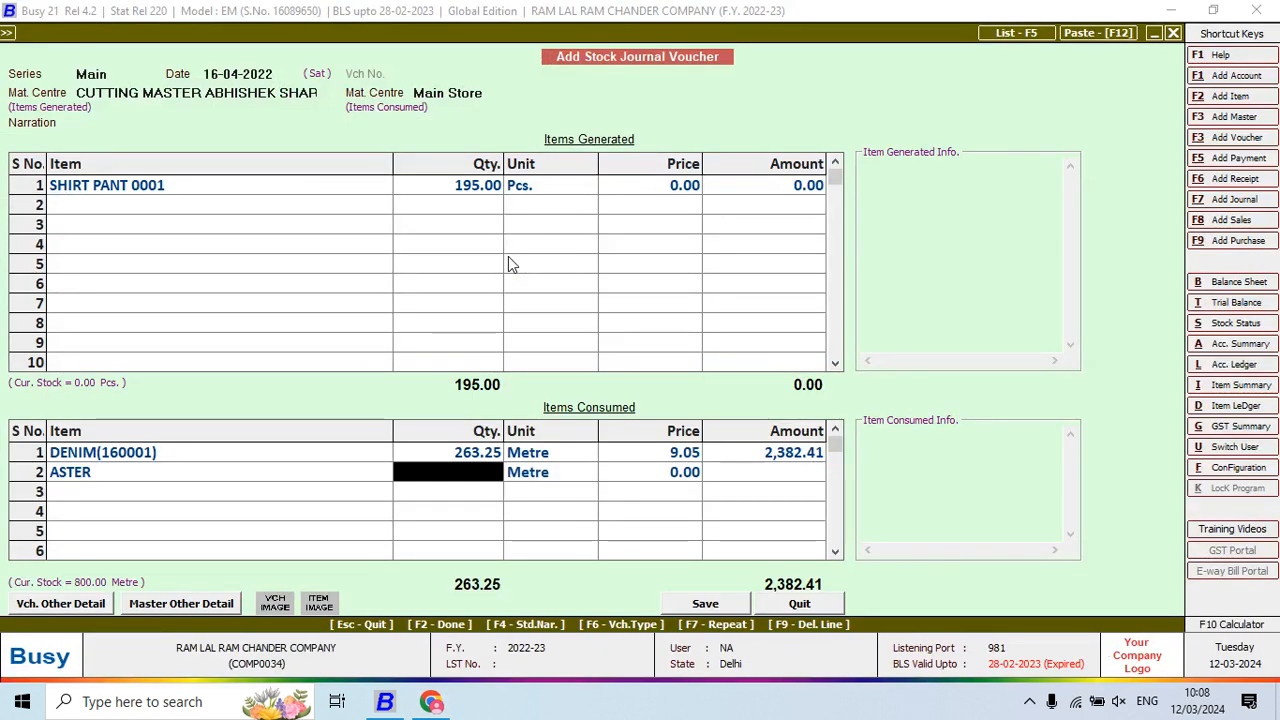
{"action": "key", "text": "F10"}
{"action": "type", "text": "195*0.40"}
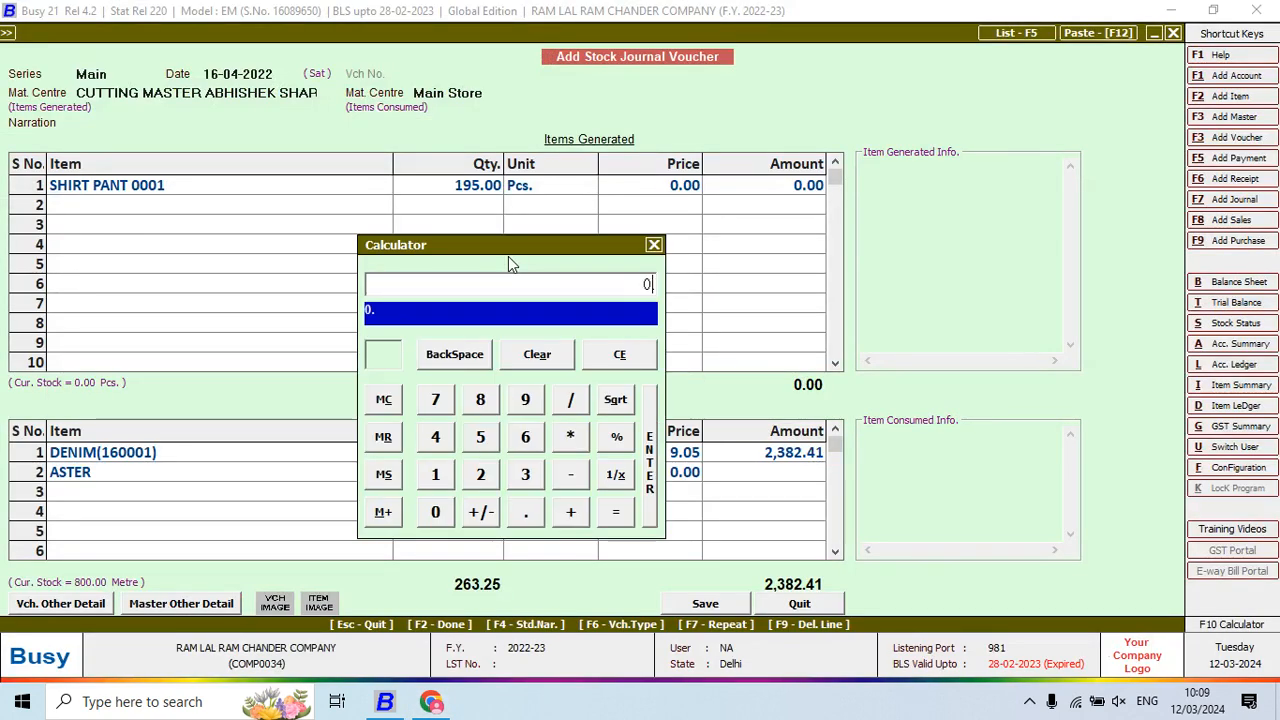
{"action": "key", "text": "Return"}
{"action": "key", "text": "Return"}
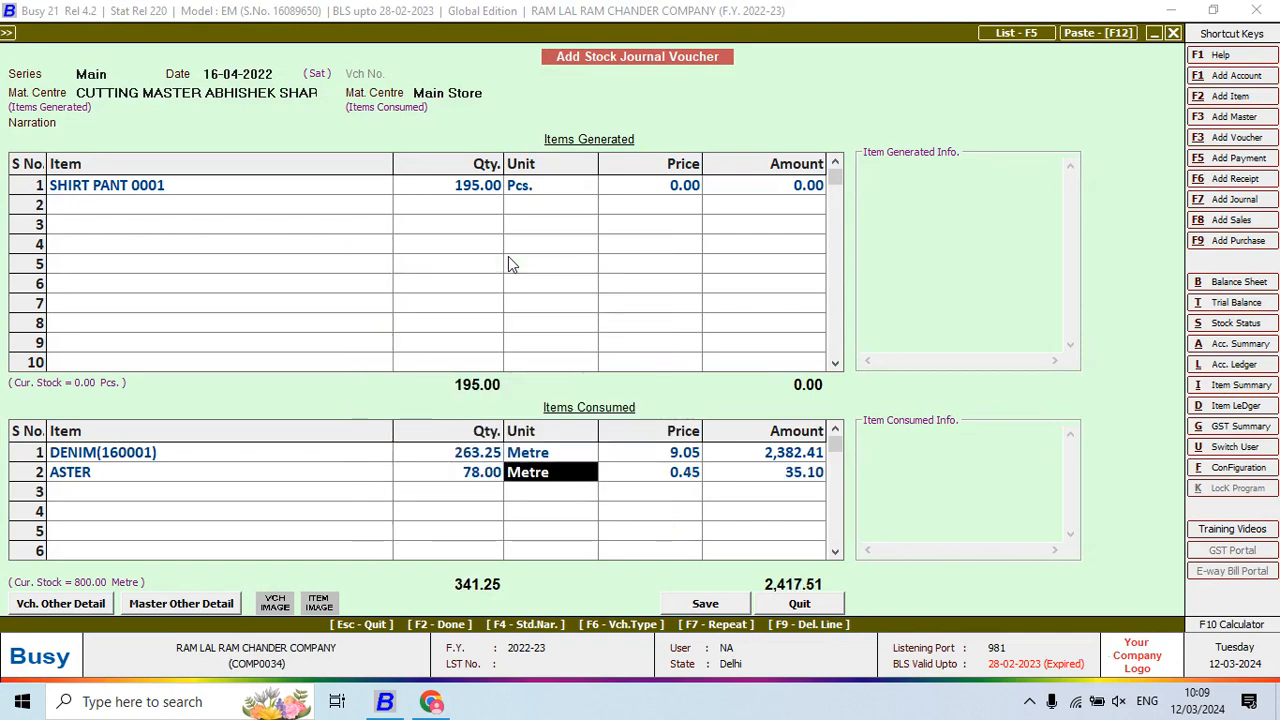
{"action": "key", "text": "Return"}
{"action": "key", "text": "Return"}
{"action": "key", "text": "Return"}
Consume BUTTON GOLDEN at 975 pieces, calculated as 195*5
{"action": "key", "text": "alt+Tab"}
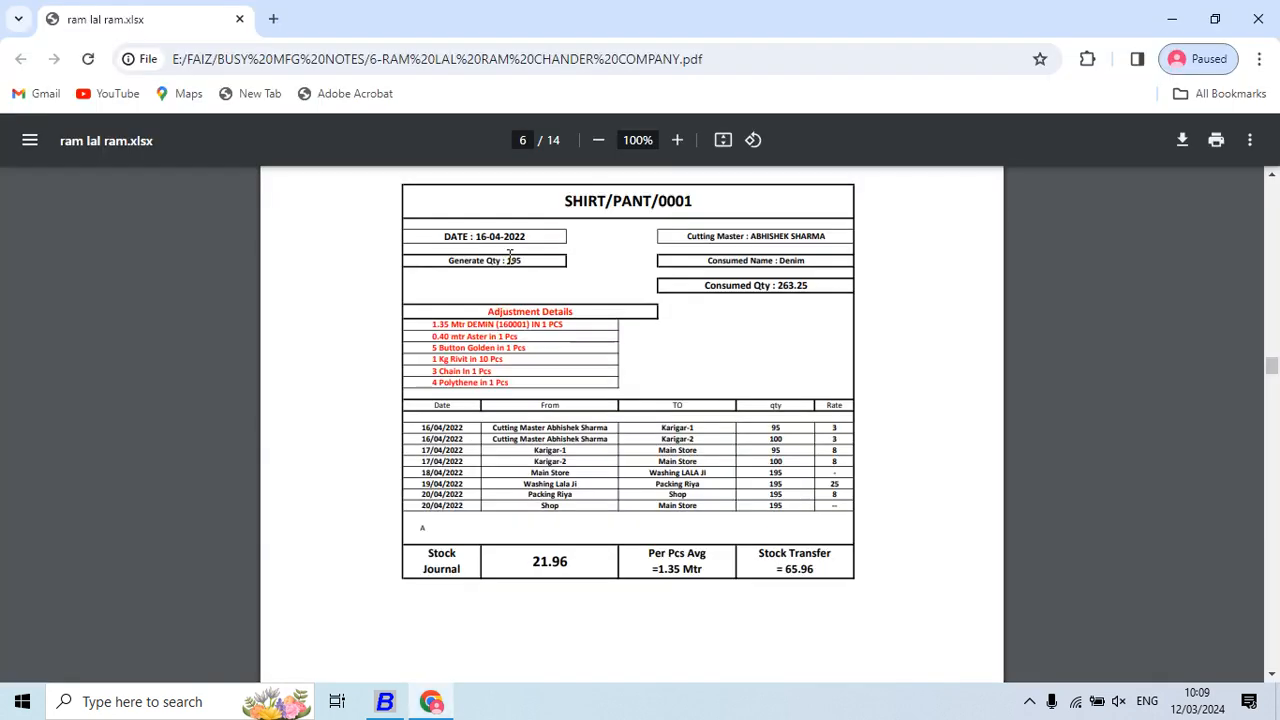
{"action": "key", "text": "alt+Tab"}
{"action": "type", "text": "but"}
{"action": "key", "text": "Return"}
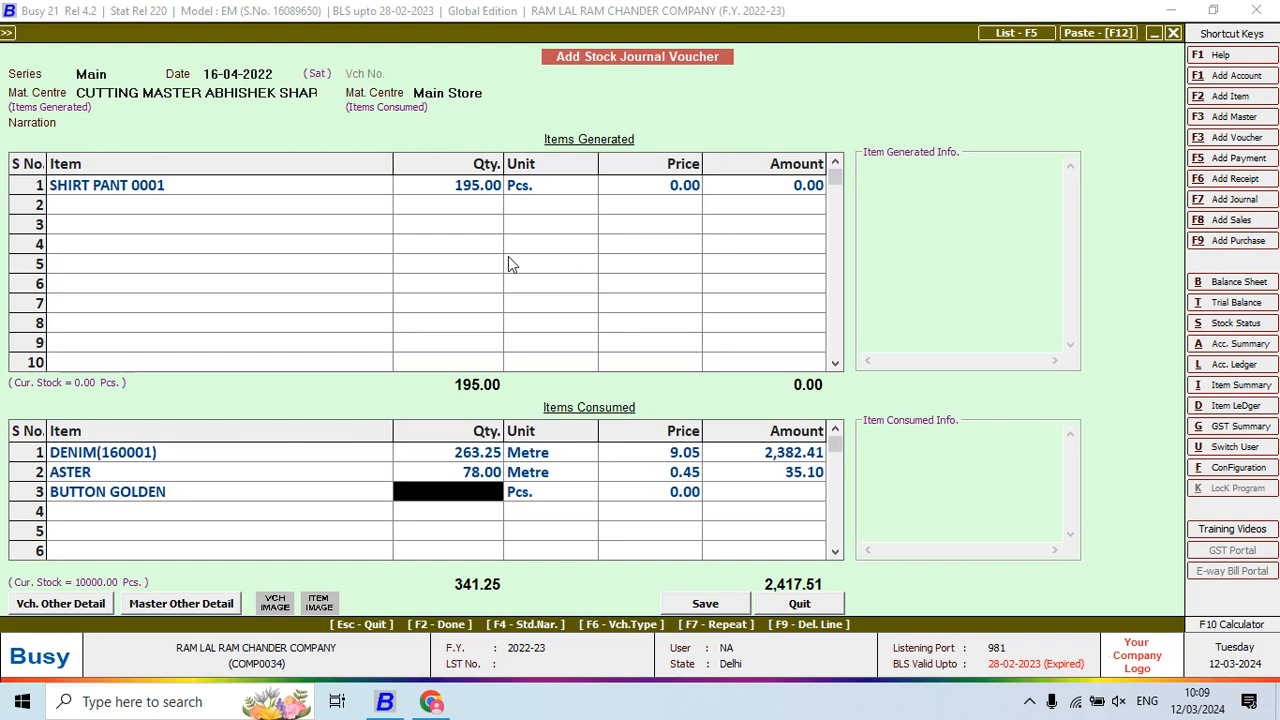
{"action": "key", "text": "F10"}
{"action": "type", "text": "195"}
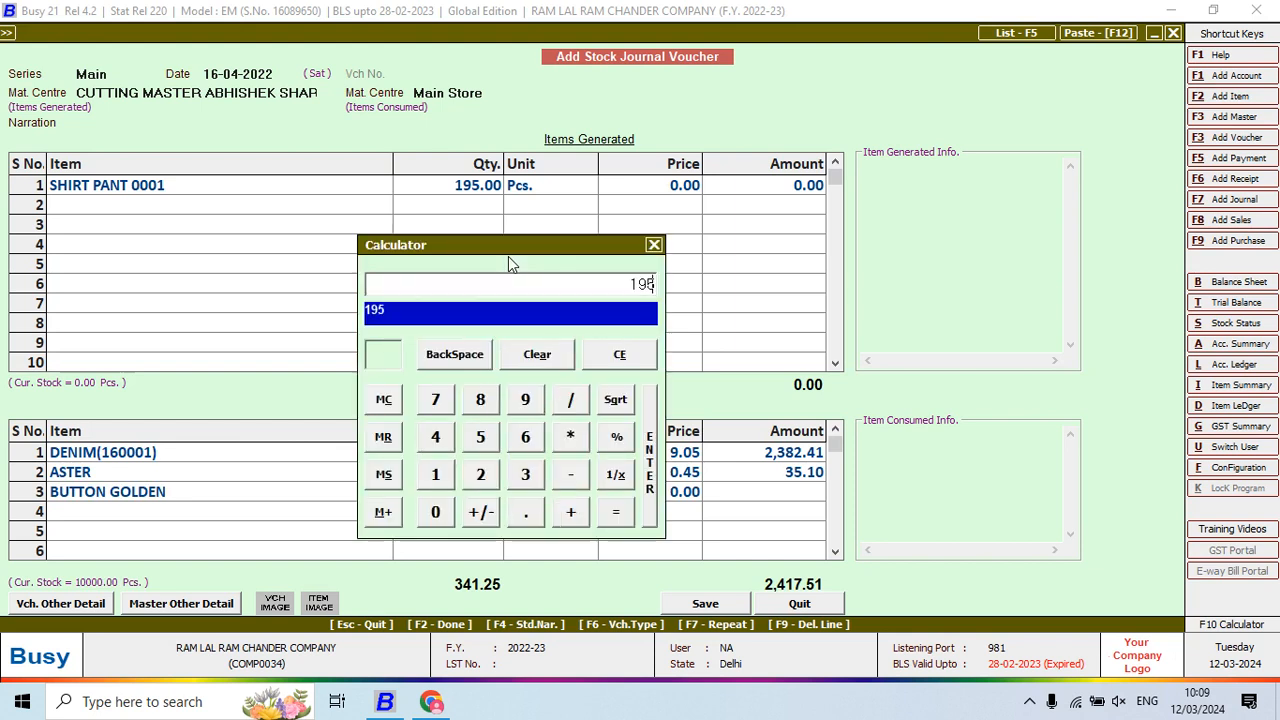
{"action": "type", "text": "*5"}
{"action": "key", "text": "Return"}
{"action": "key", "text": "Return"}
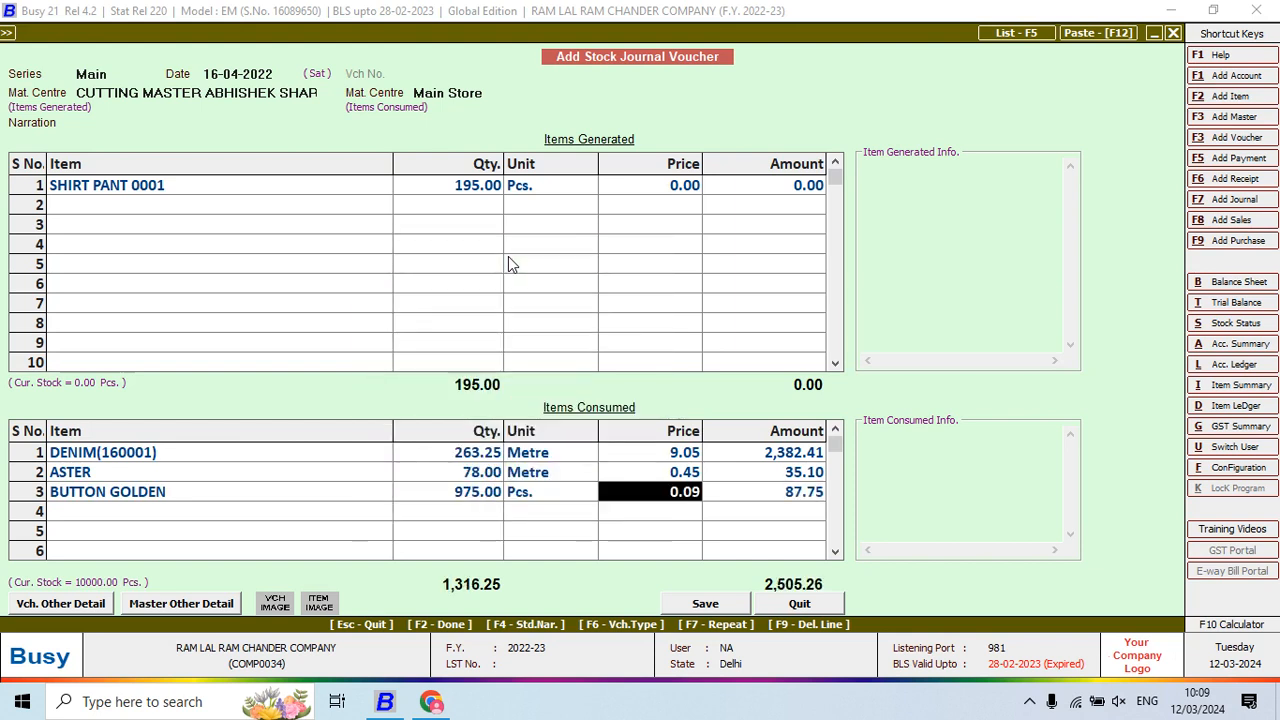
{"action": "key", "text": "Return"}
{"action": "key", "text": "Return"}
{"action": "key", "text": "alt+Tab"}
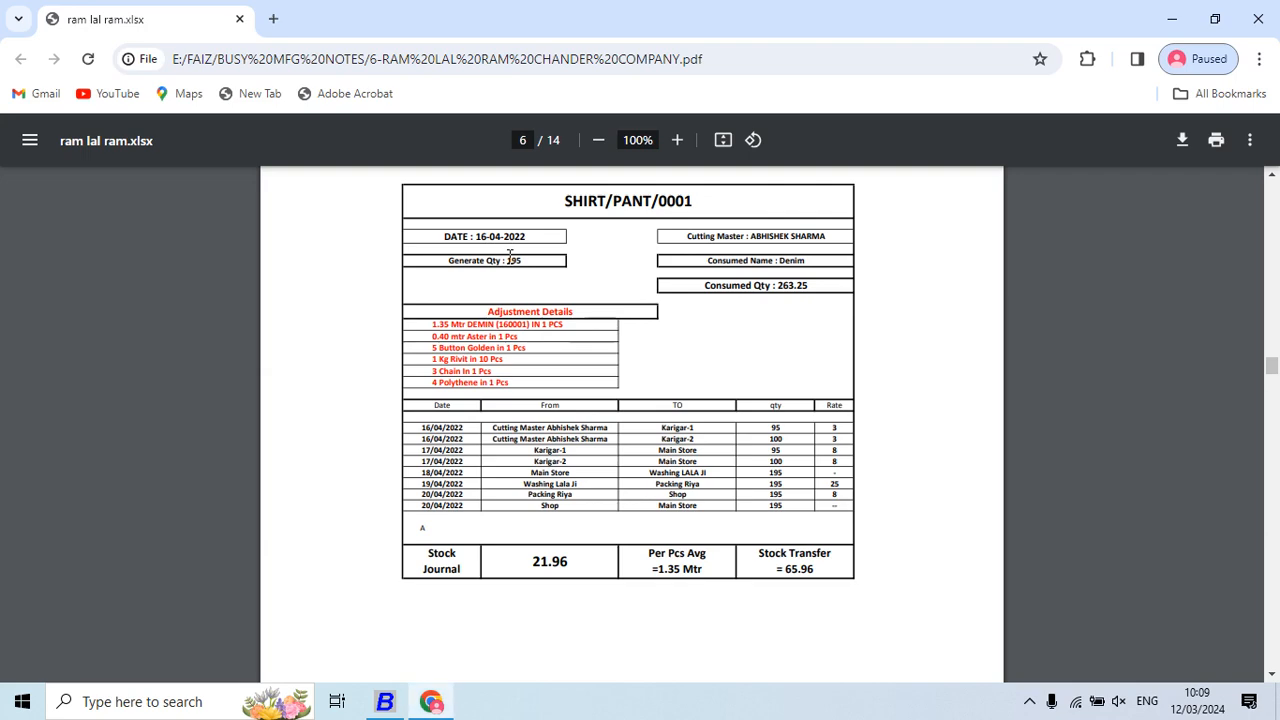
{"action": "key", "text": "alt+Tab"}
Consume RIVIT at 19.50 kg, calculated as 195/10
{"action": "type", "text": "ri"}
{"action": "key", "text": "Return"}
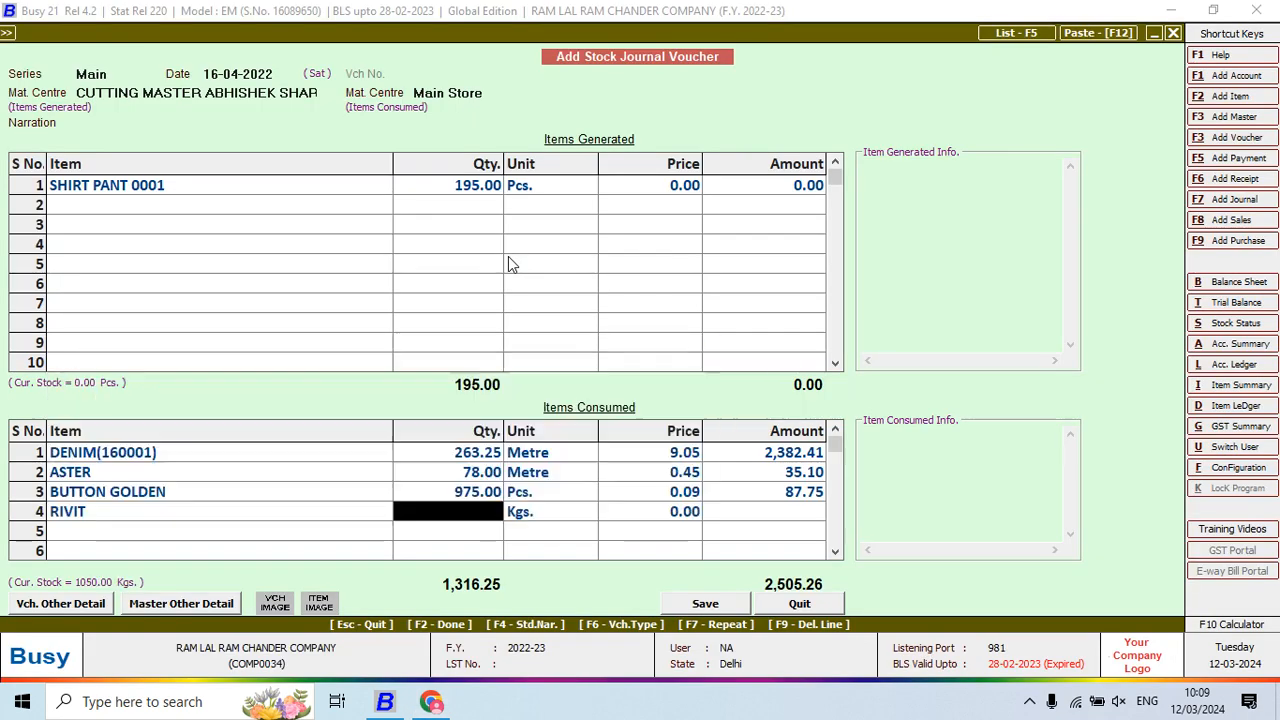
{"action": "key", "text": "alt+Tab"}
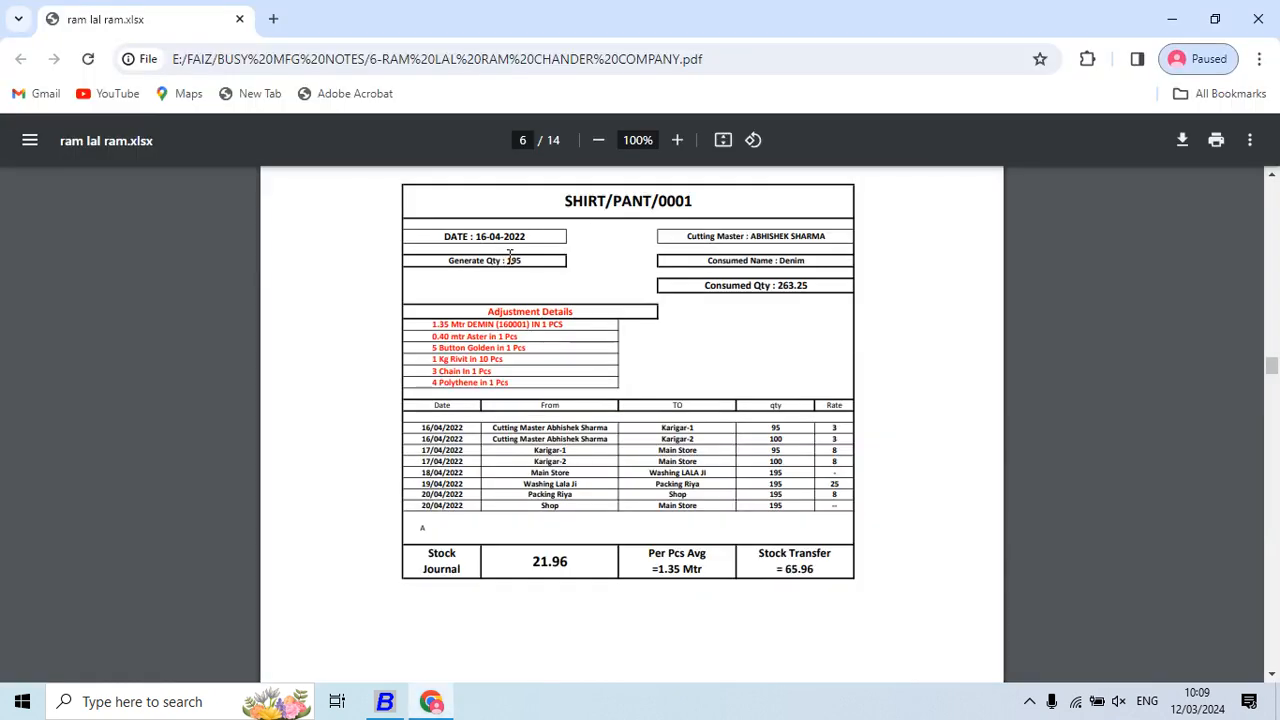
{"action": "key", "text": "alt+Tab"}
{"action": "key", "text": "F10"}
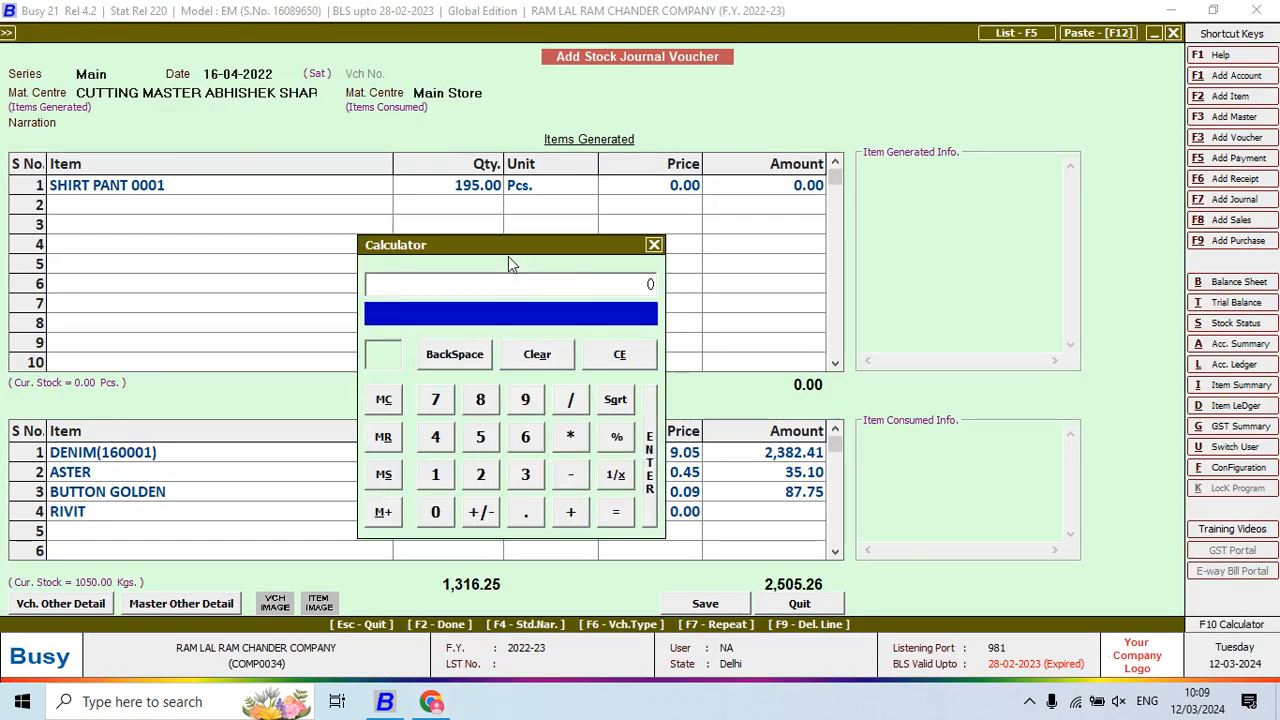
{"action": "type", "text": "195/10"}
{"action": "key", "text": "Return"}
{"action": "key", "text": "Return"}
{"action": "key", "text": "Return"}
{"action": "key", "text": "Return"}
{"action": "key", "text": "Return"}
{"action": "key", "text": "Return"}
{"action": "key", "text": "alt+Tab"}
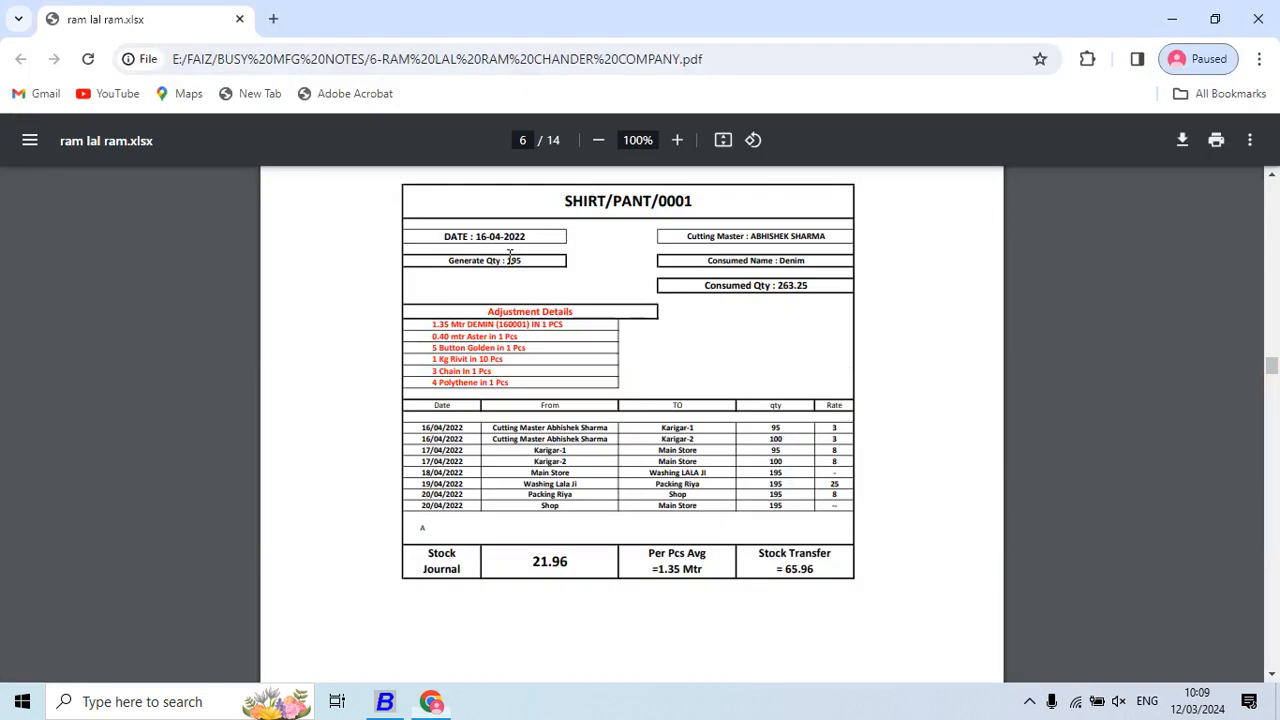
{"action": "key", "text": "alt+Tab"}
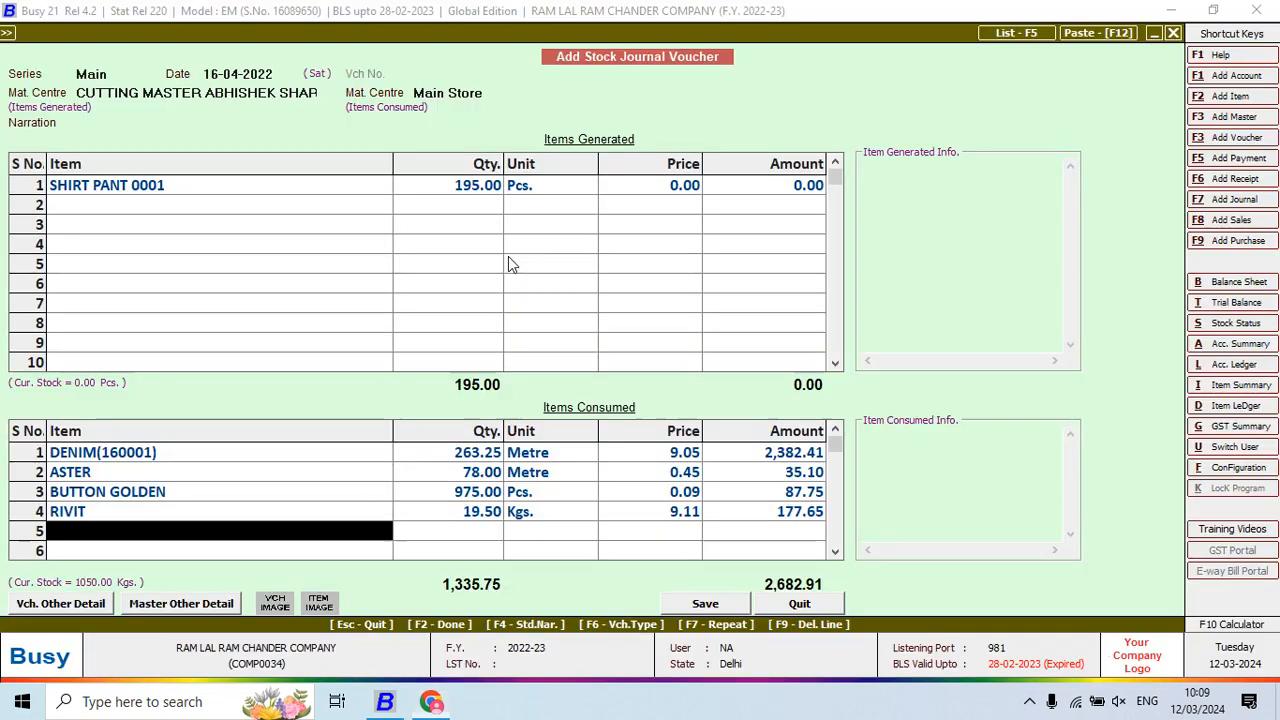
Consume CHAIN at 585 pieces, calculated as 195*3
{"action": "type", "text": "ch"}
{"action": "key", "text": "Return"}
{"action": "key", "text": "F10"}
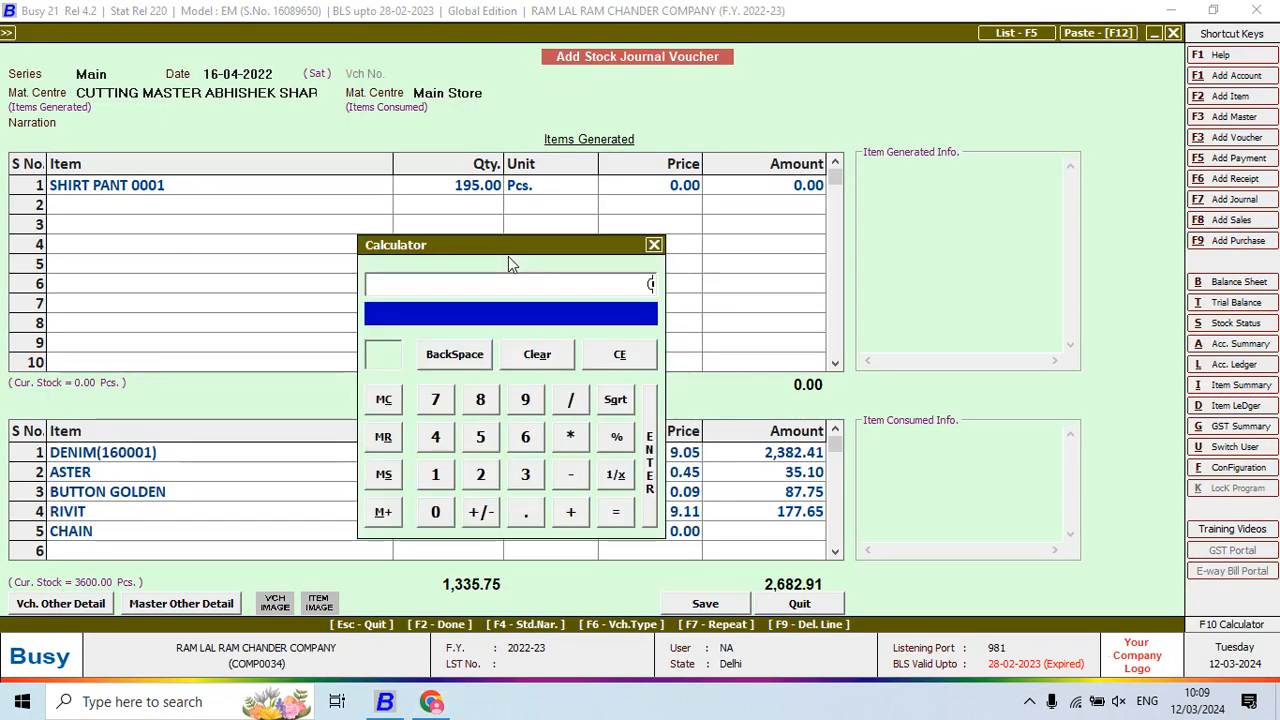
{"action": "type", "text": "195*3"}
{"action": "key", "text": "Return"}
{"action": "key", "text": "Return"}
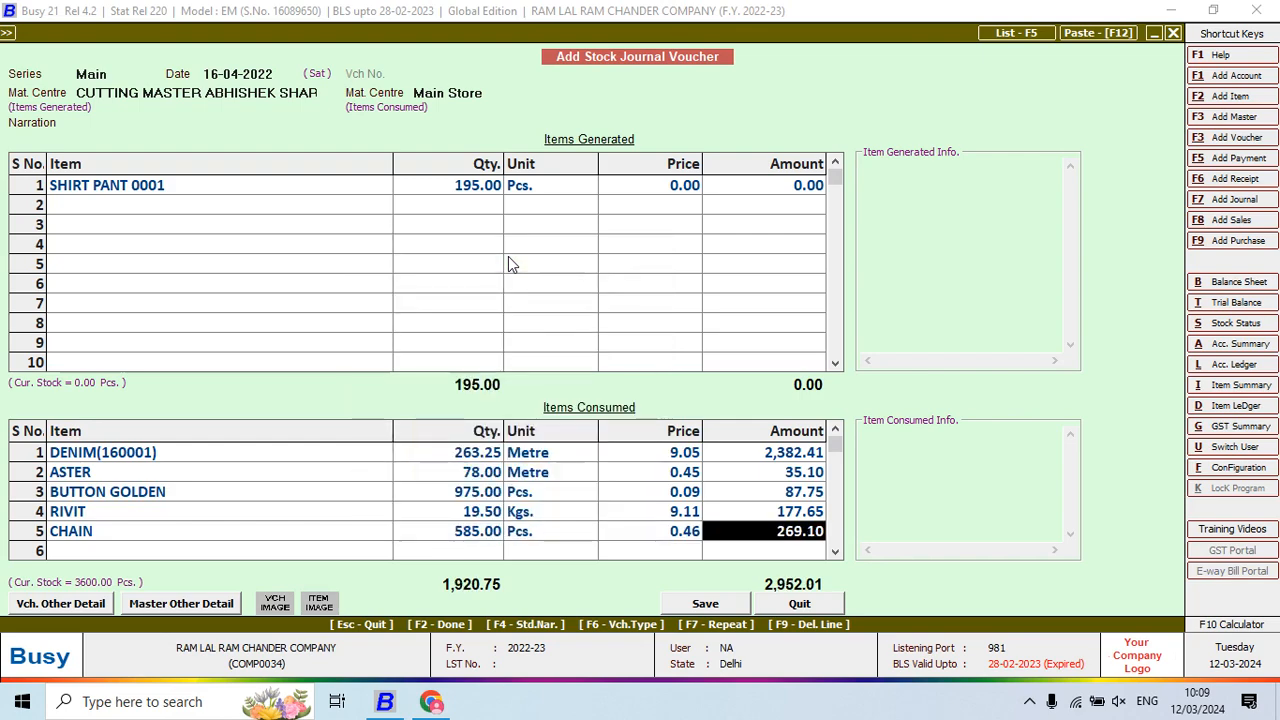
{"action": "key", "text": "Return"}
Consume POLYTHENE at 780 pieces and return to the SHIRT PANT 0001 amount cell
{"action": "key", "text": "alt+Tab"}
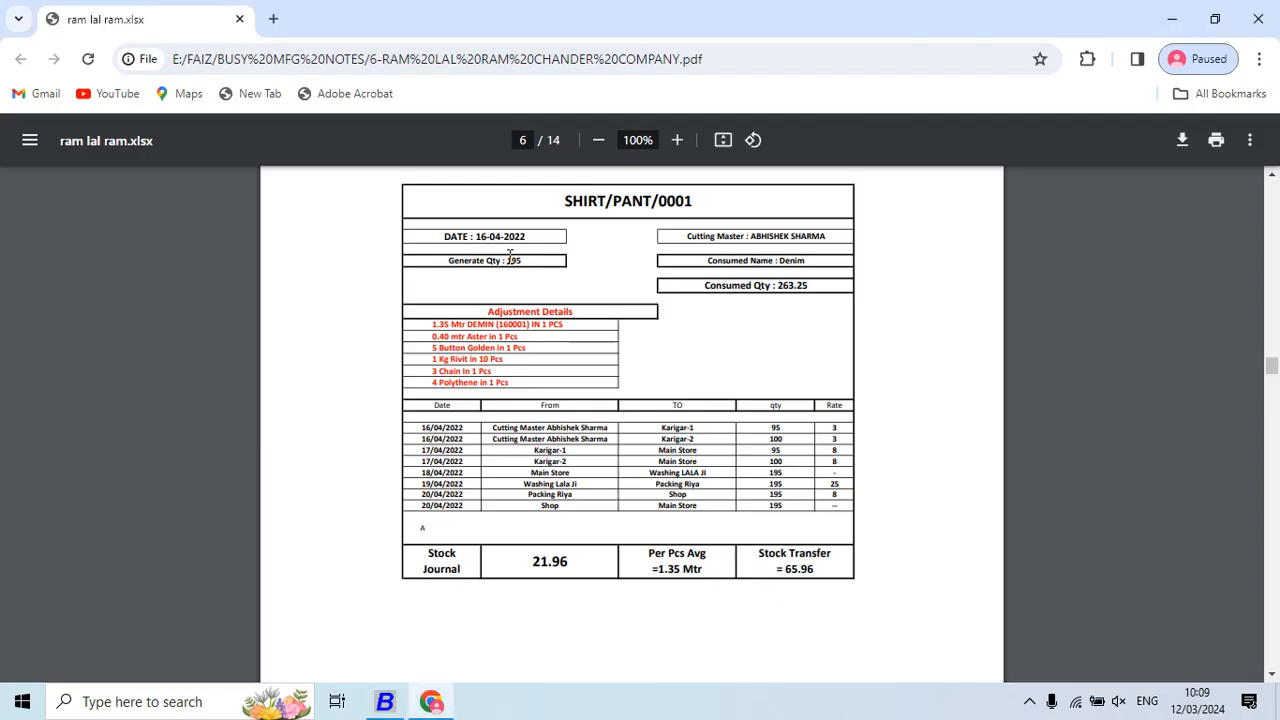
{"action": "key", "text": "alt+Tab"}
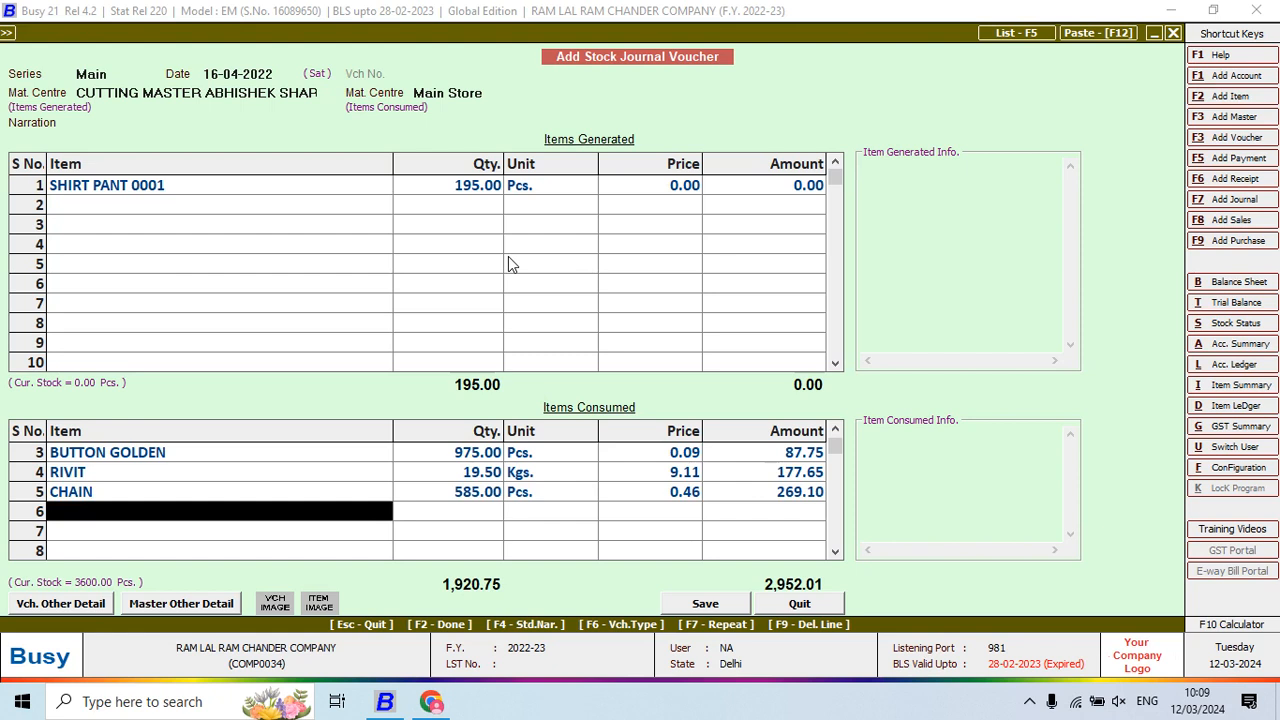
{"action": "type", "text": "poly"}
{"action": "key", "text": "Return"}
{"action": "key", "text": "F10"}
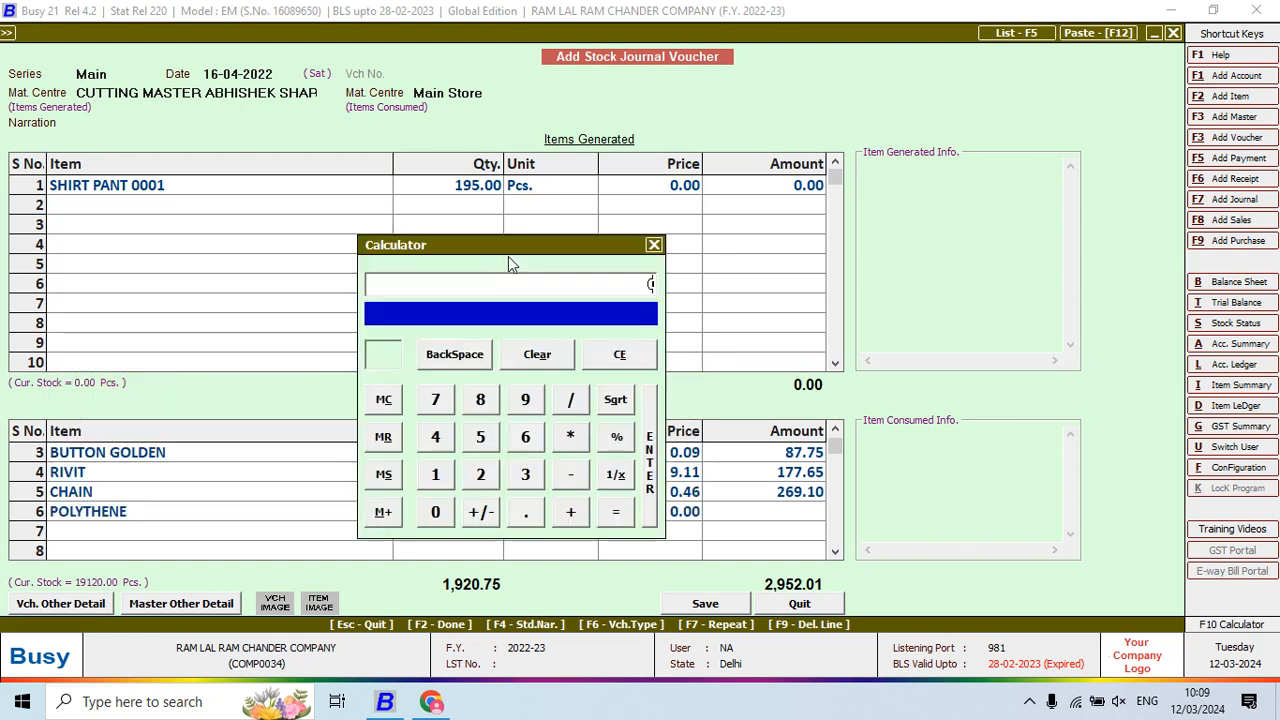
{"action": "type", "text": "780"}
{"action": "key", "text": "Return"}
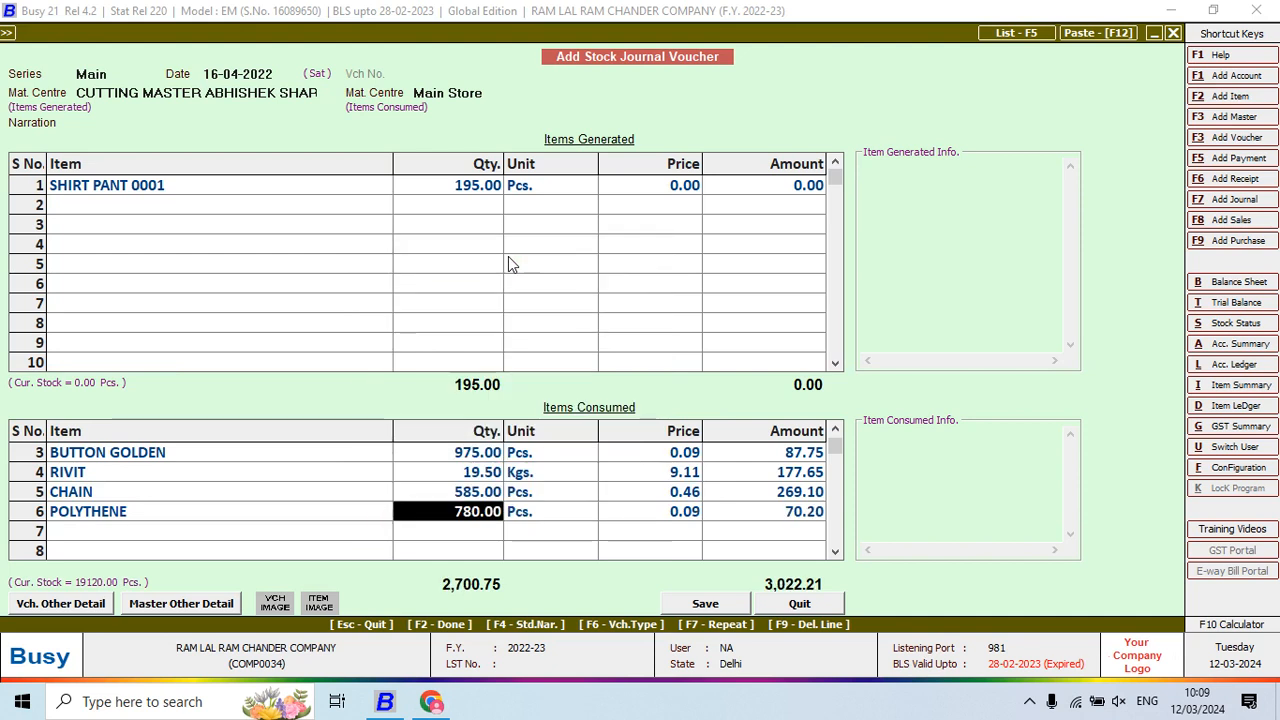
{"action": "key", "text": "Up"}
{"action": "key", "text": "Up"}
{"action": "key", "text": "Up"}
{"action": "key", "text": "Up"}
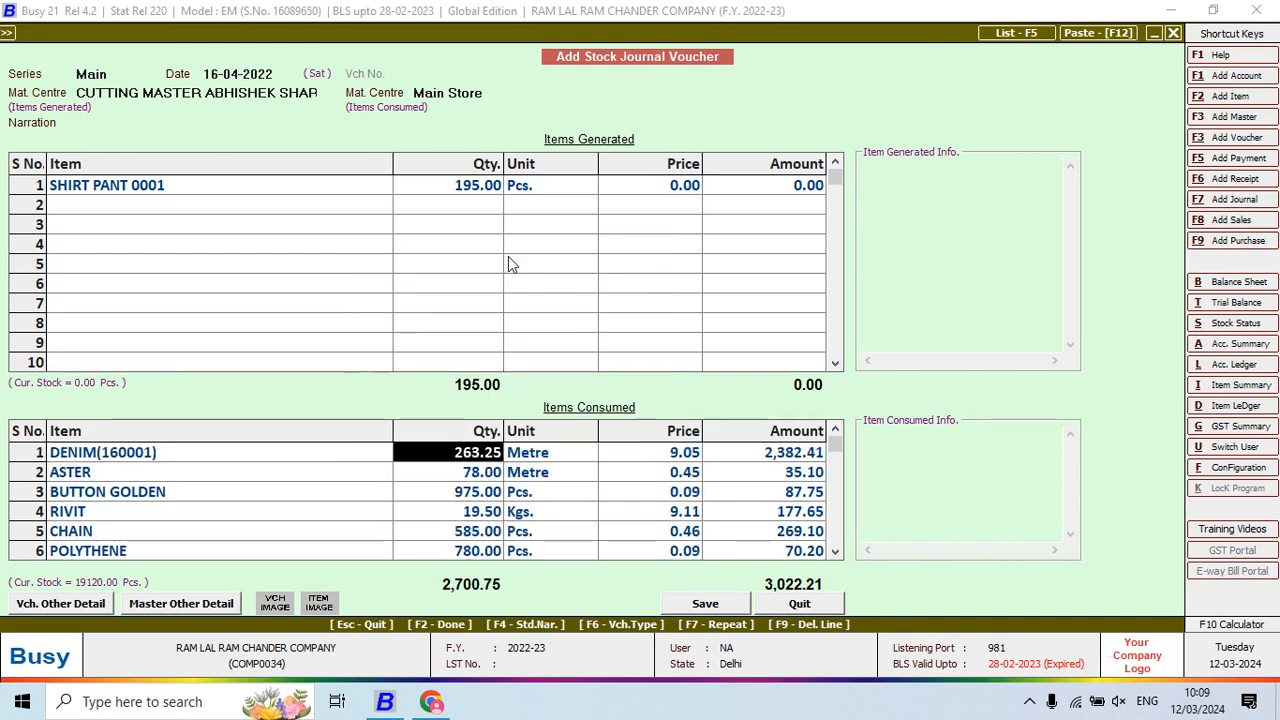
{"action": "key", "text": "Up"}
{"action": "key", "text": "Up"}
{"action": "key", "text": "Right"}
{"action": "key", "text": "Right"}
{"action": "key", "text": "Right"}
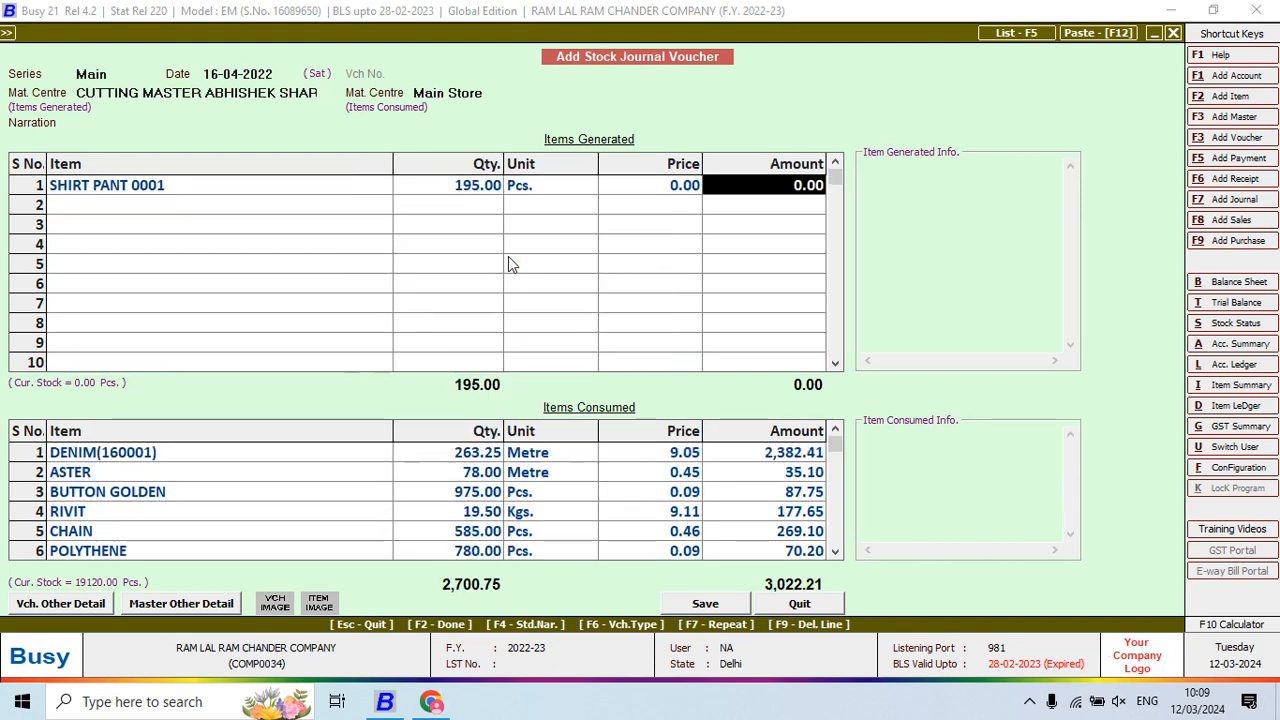
Enter 3,022.21 as the SHIRT PANT 0001 amount and save the stock journal voucher
{"action": "type", "text": "3,022.21"}
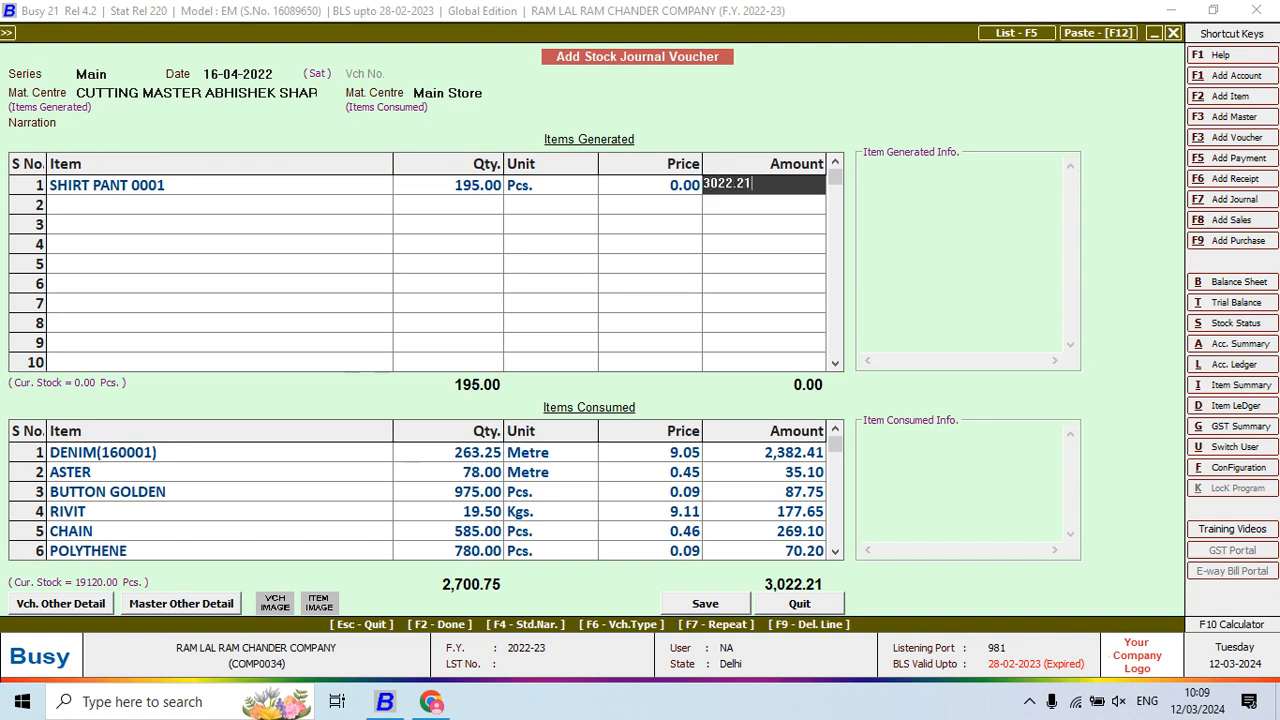
{"action": "key", "text": "Return"}
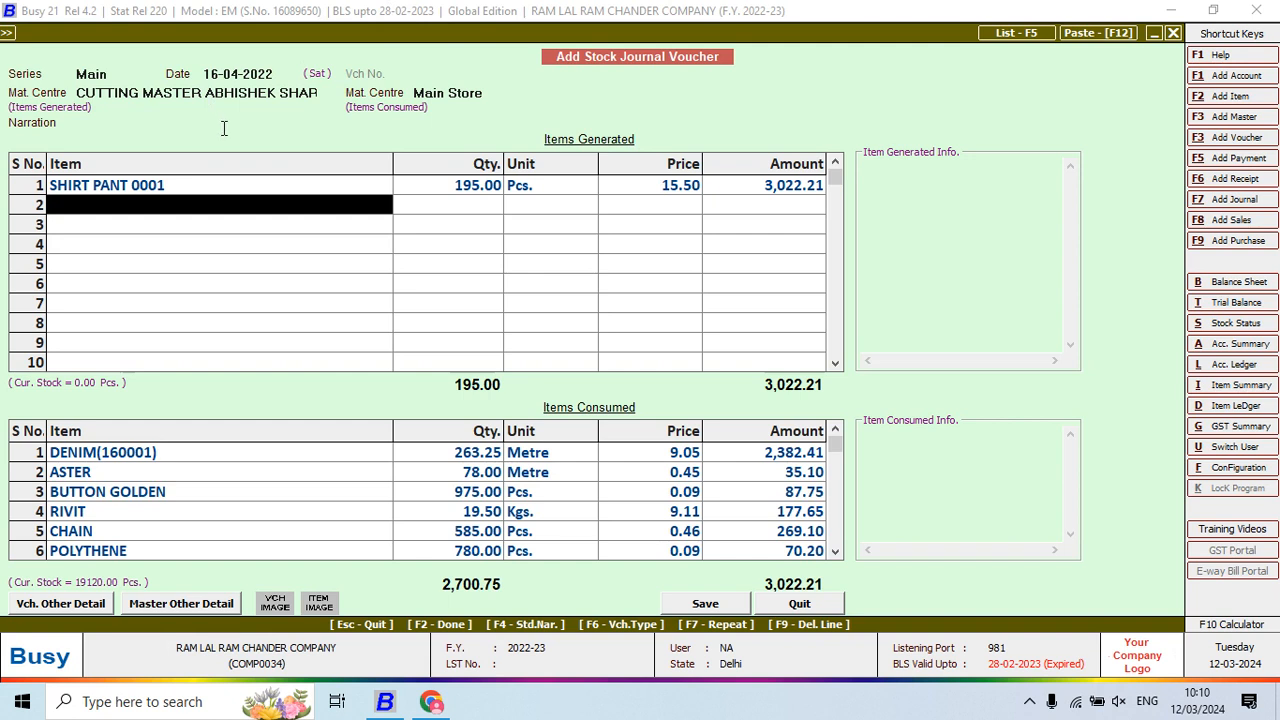
{"action": "key", "text": "Return"}
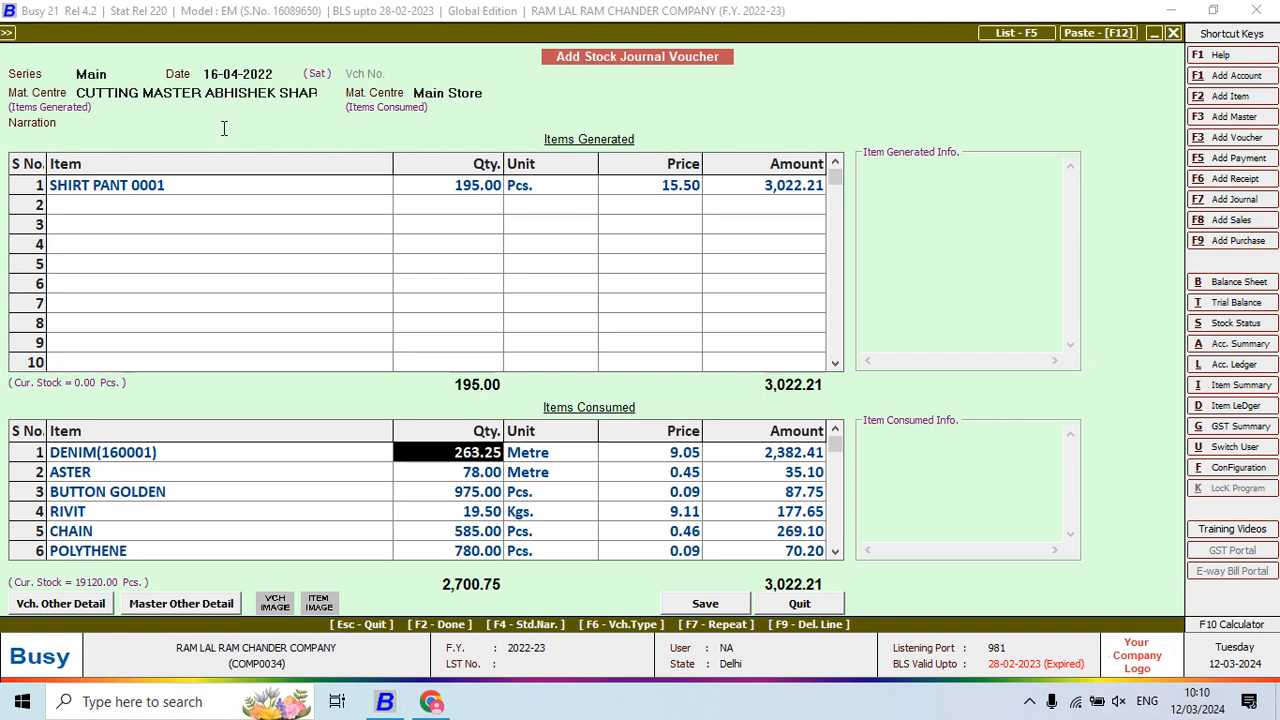
{"action": "key", "text": "F2"}
{"action": "key", "text": "Return"}
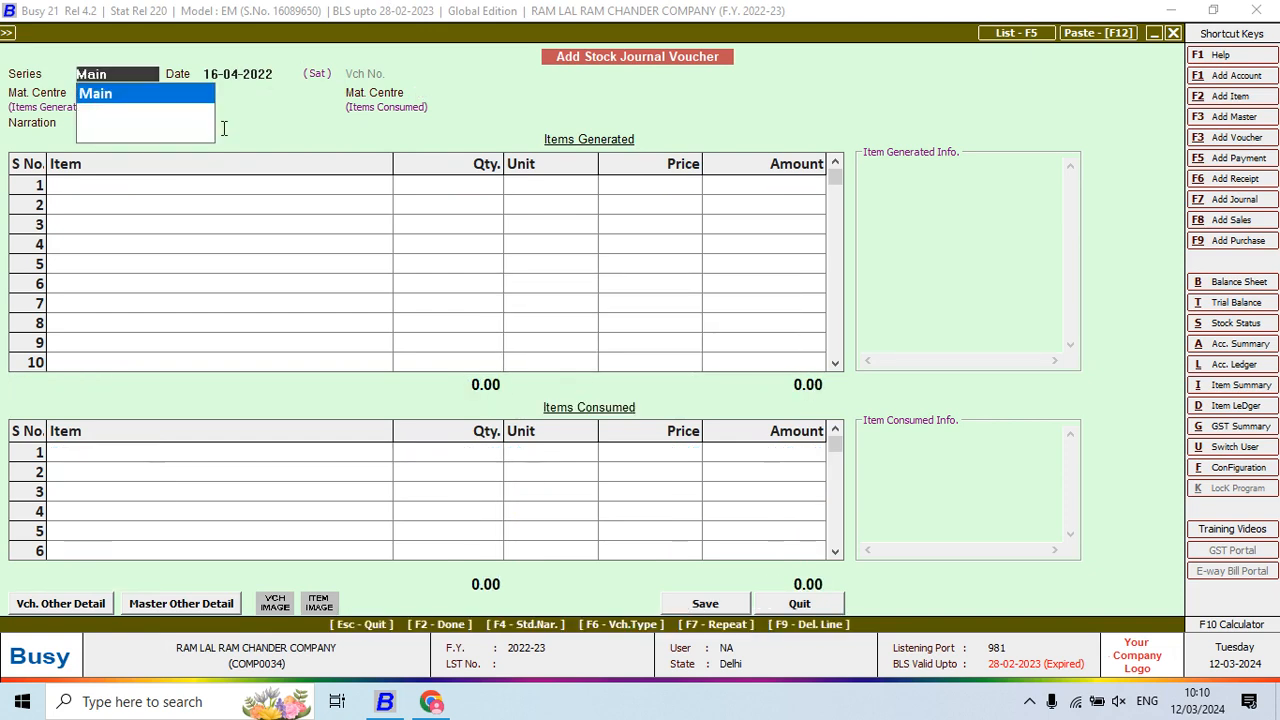
Leave the blank stock journal and start a Main-series stock transfer dated 16-04-2022
{"action": "key", "text": "Escape"}
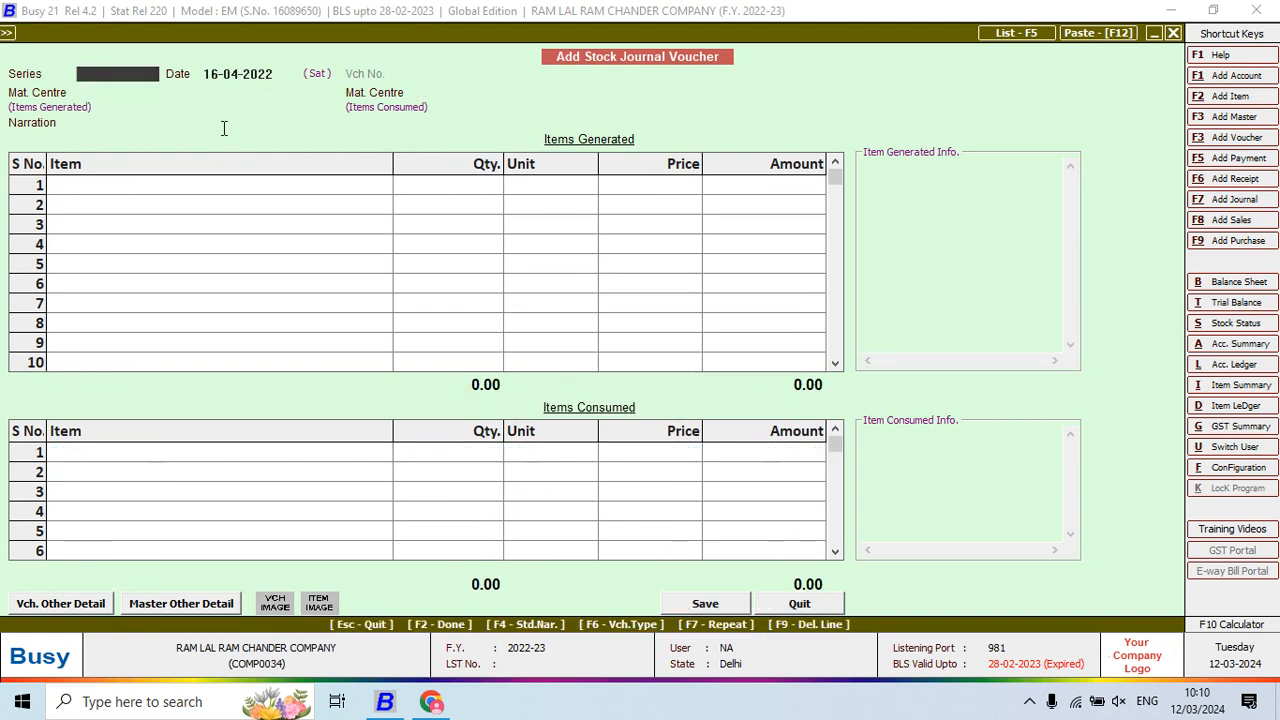
{"action": "key", "text": "Escape"}
{"action": "key", "text": "Escape"}
{"action": "key", "text": "alt+Tab"}
{"action": "key", "text": "Down"}
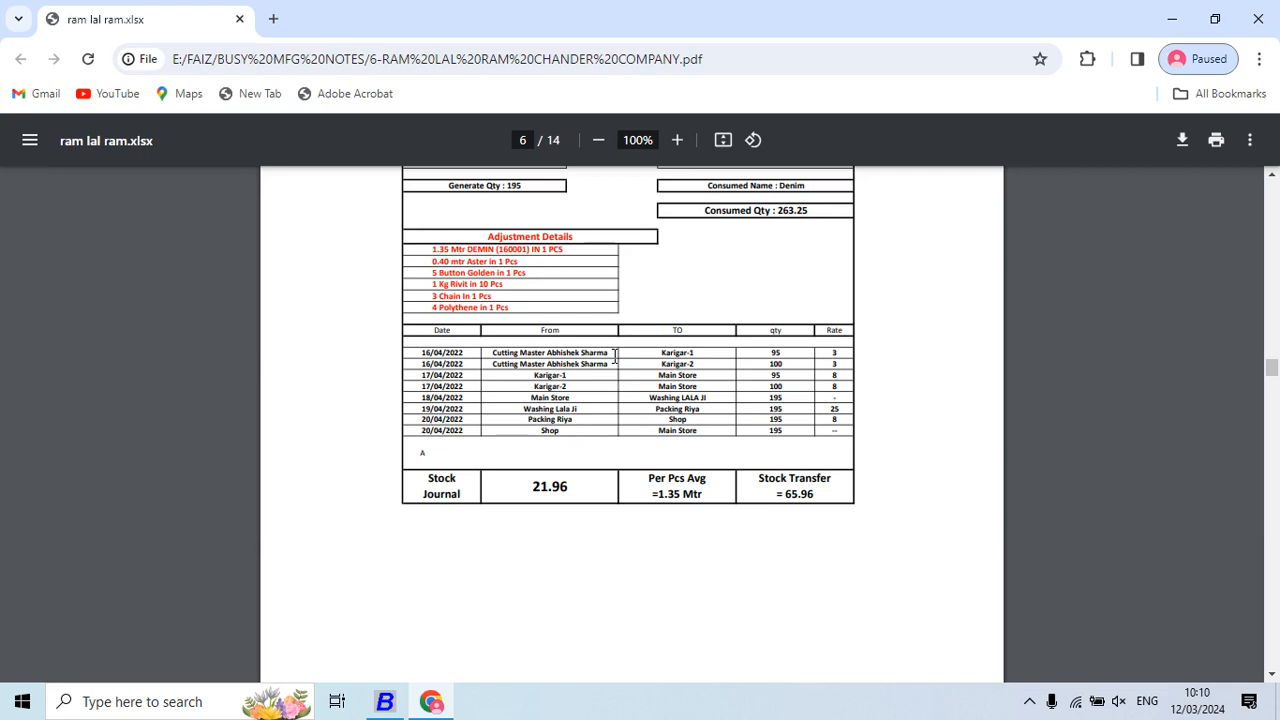
{"action": "key", "text": "alt+Tab"}
{"action": "key", "text": "Up"}
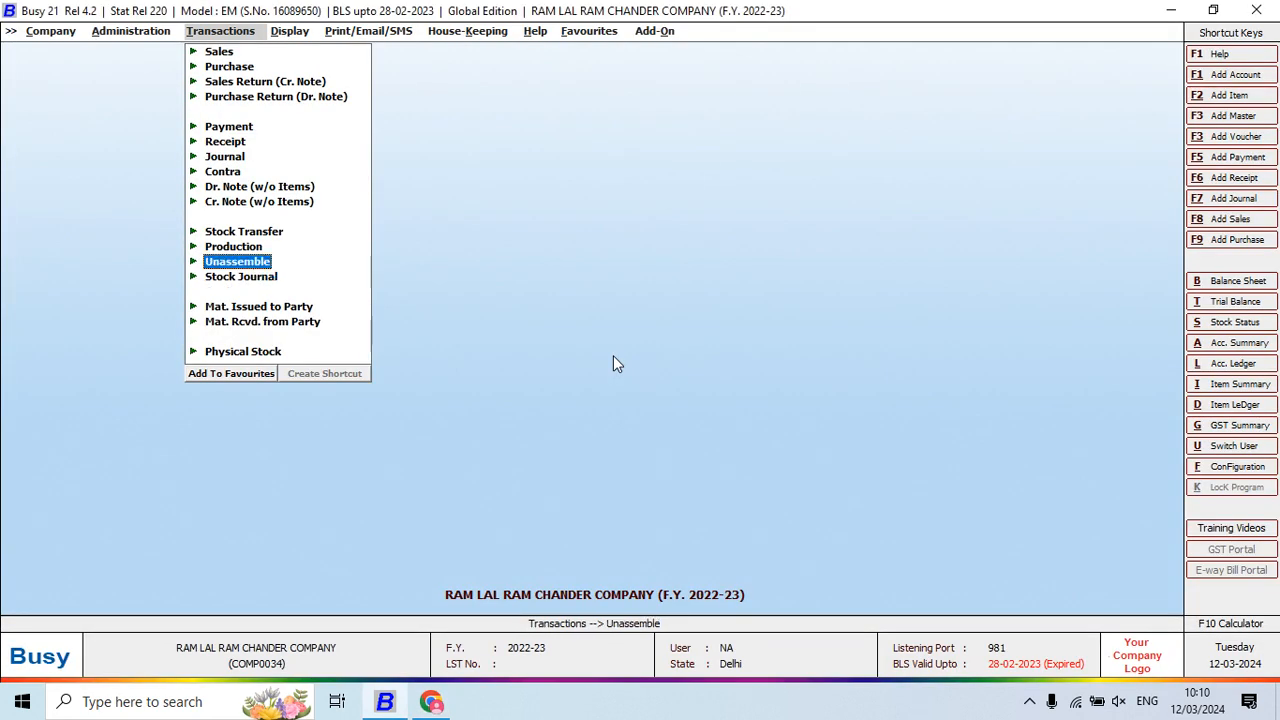
{"action": "key", "text": "Up"}
{"action": "key", "text": "Up"}
{"action": "key", "text": "Return"}
{"action": "key", "text": "Return"}
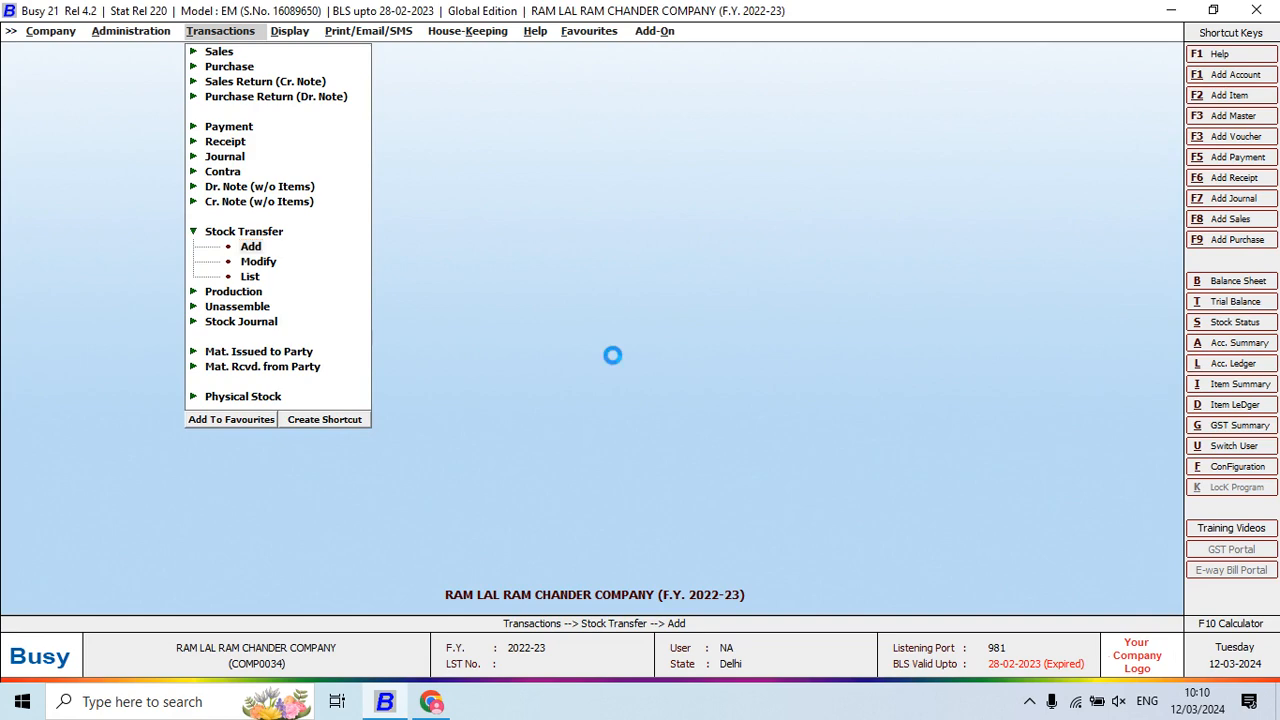
{"action": "key", "text": "alt+Tab"}
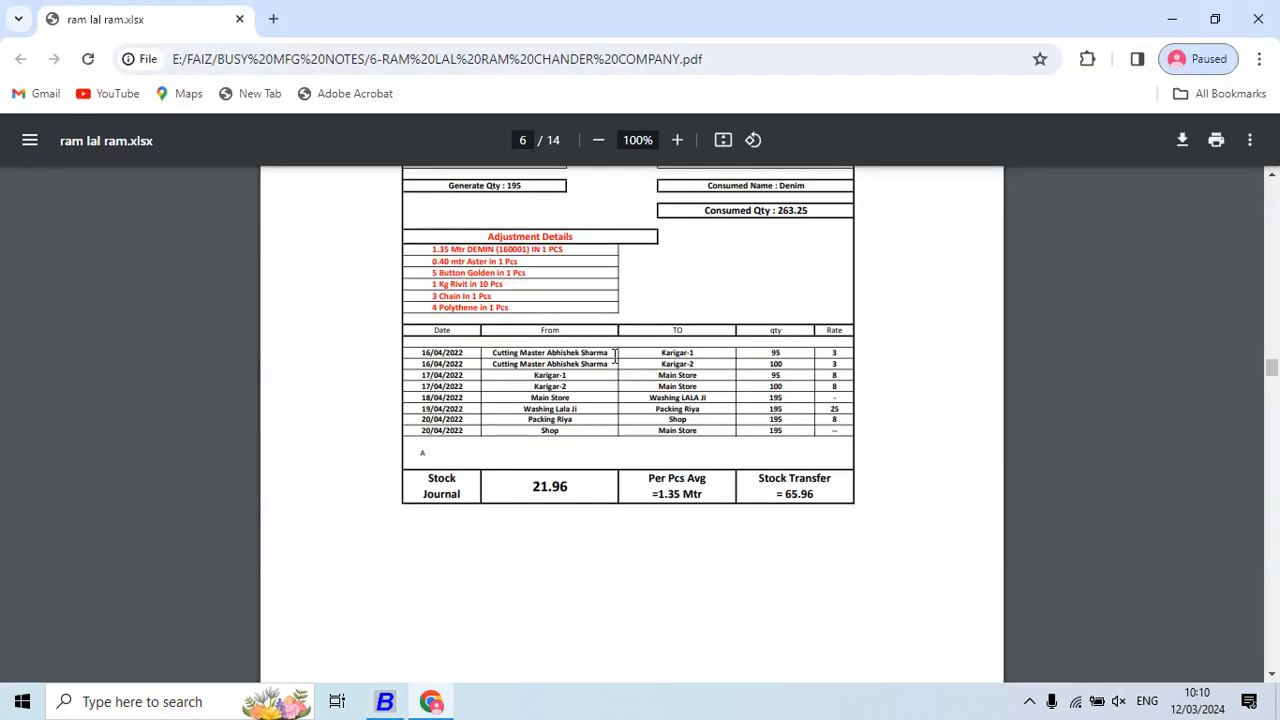
{"action": "key", "text": "alt+Tab"}
{"action": "key", "text": "Return"}
{"action": "type", "text": "16"}
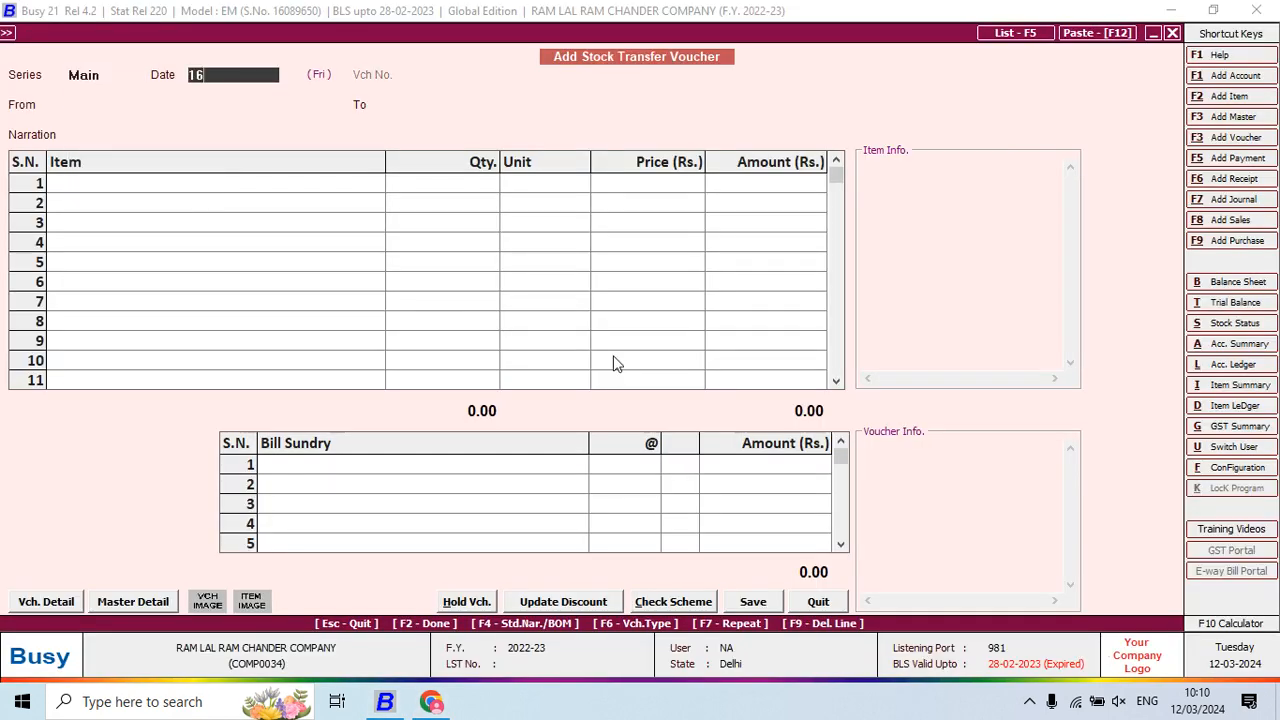
{"action": "key", "text": "Return"}
{"action": "key", "text": "Return"}
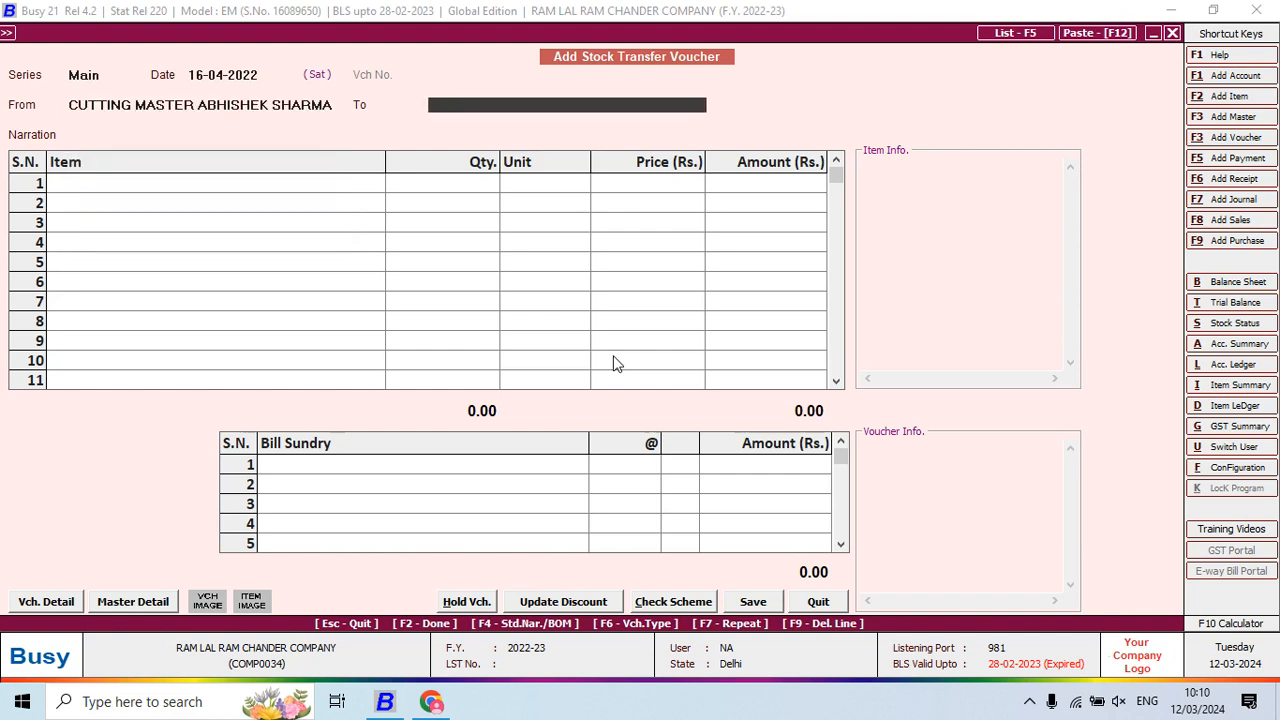
Create destination material centre KARIGAR 1 under Production Floors
{"action": "key", "text": "F3"}
{"action": "type", "text": "KARIGAR "}
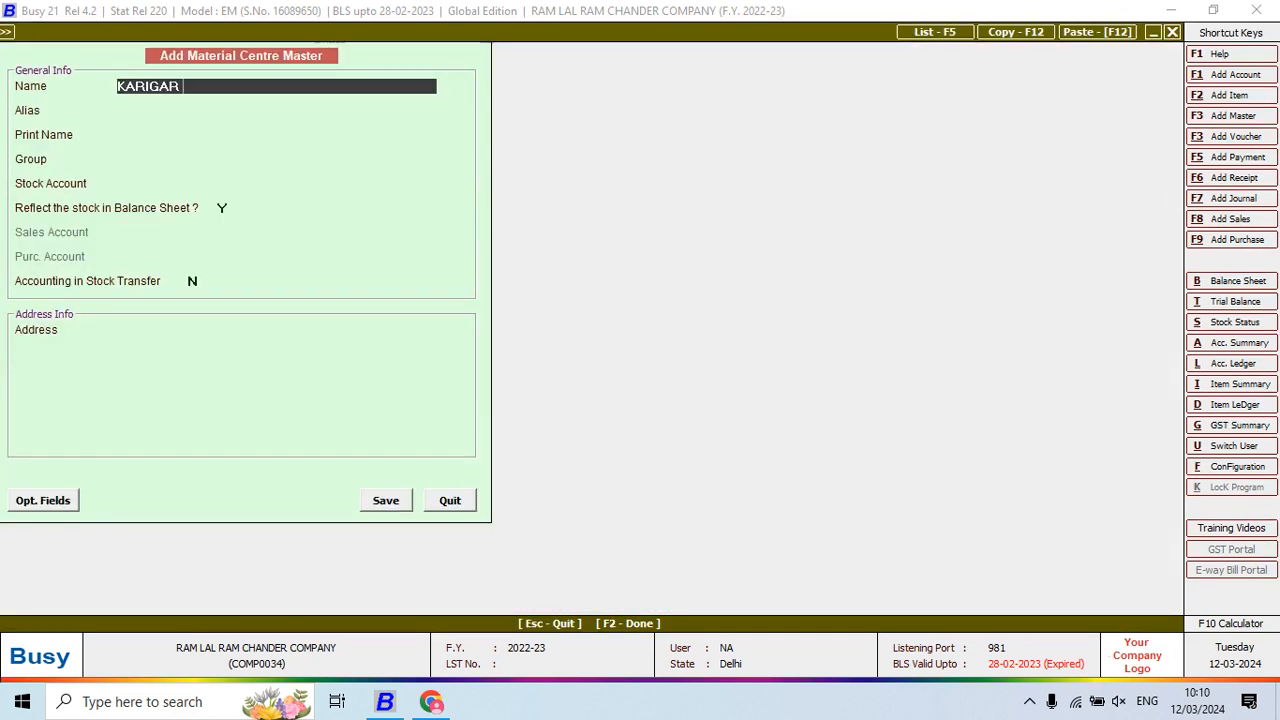
{"action": "type", "text": "1"}
{"action": "key", "text": "Return"}
{"action": "key", "text": "Return"}
{"action": "key", "text": "Down"}
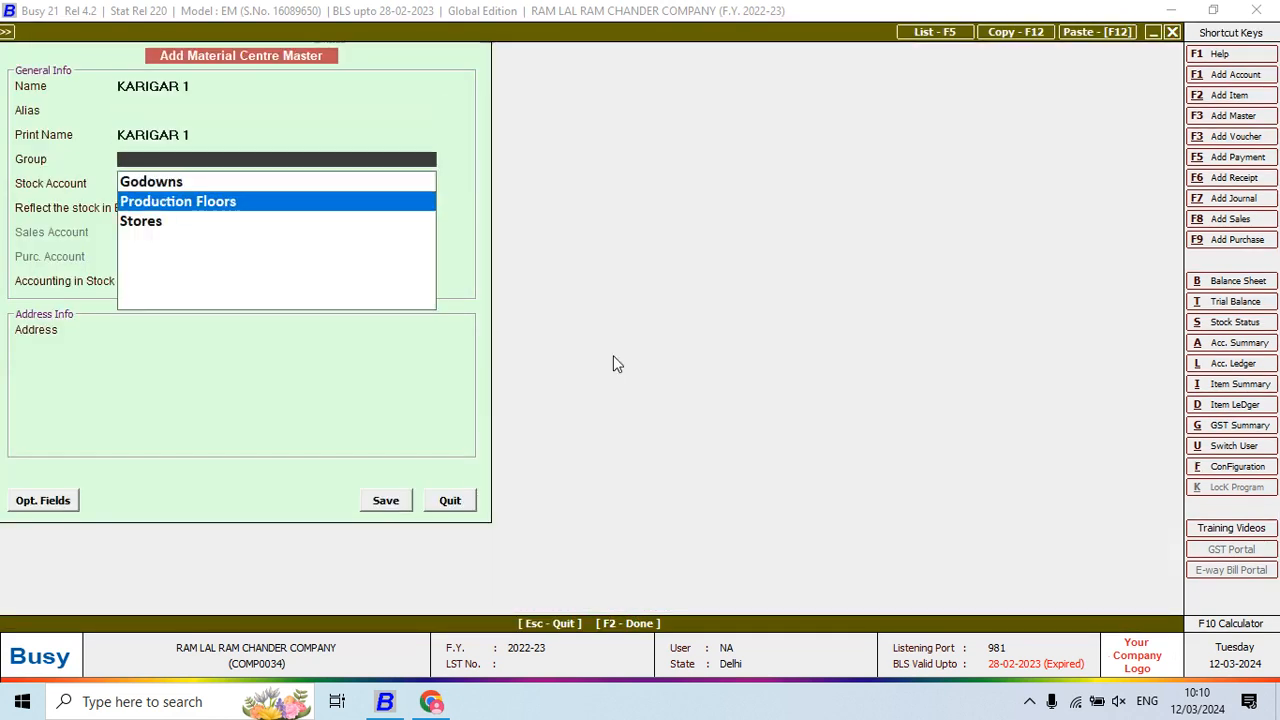
{"action": "key", "text": "Return"}
{"action": "key", "text": "Return"}
{"action": "key", "text": "Return"}
{"action": "key", "text": "Return"}
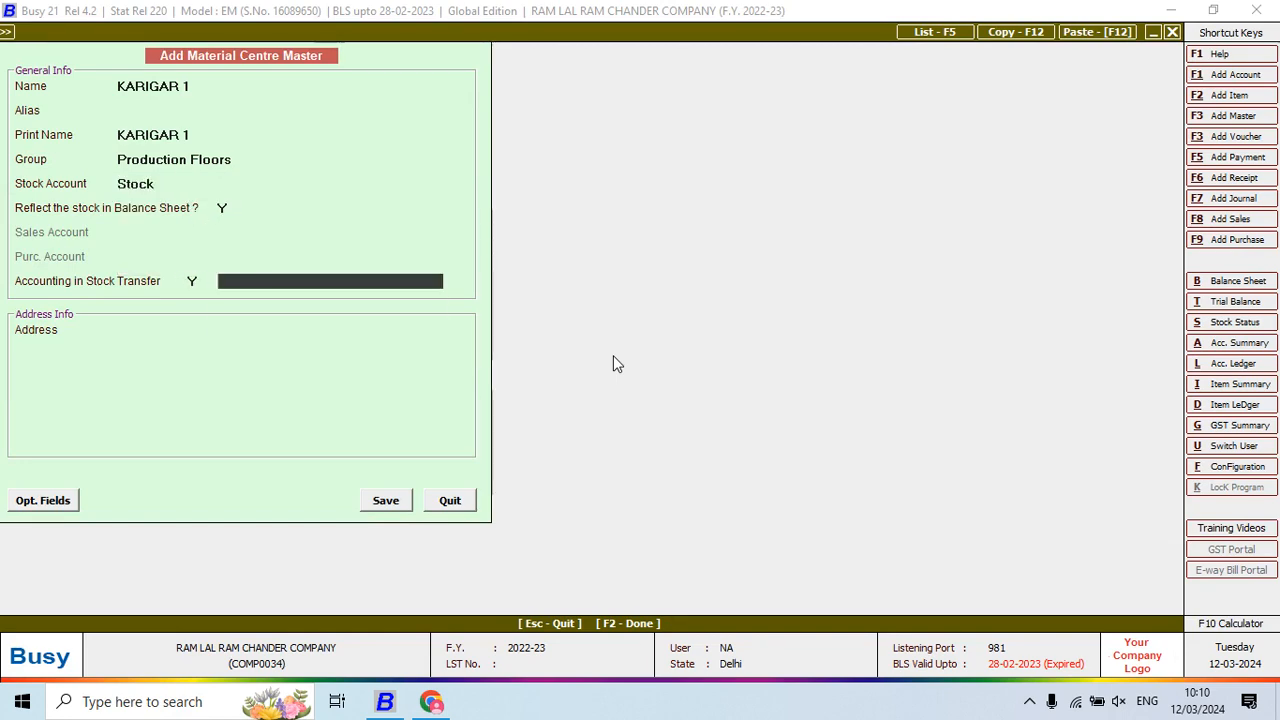
Create and save a KARIGAR 1 account under JOB WORKERS for the material centre
{"action": "key", "text": "F3"}
{"action": "type", "text": "KARI"}
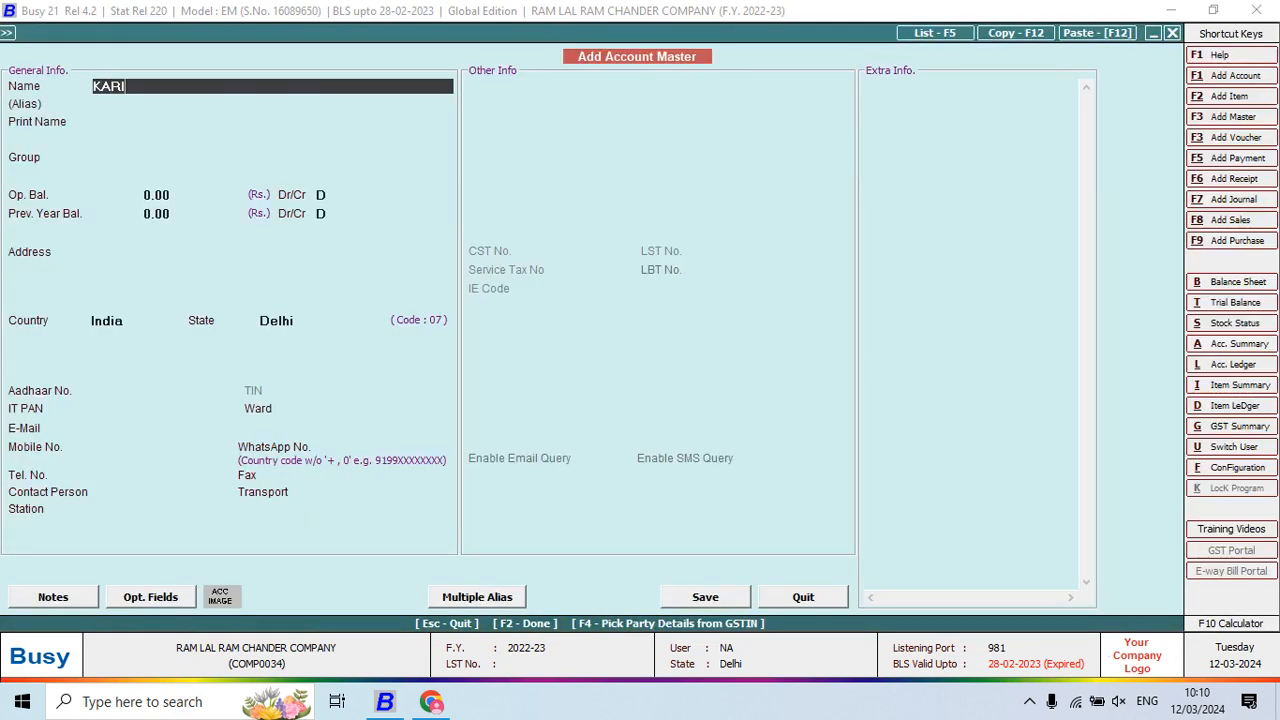
{"action": "type", "text": "GAR 1"}
{"action": "key", "text": "Return"}
{"action": "key", "text": "Return"}
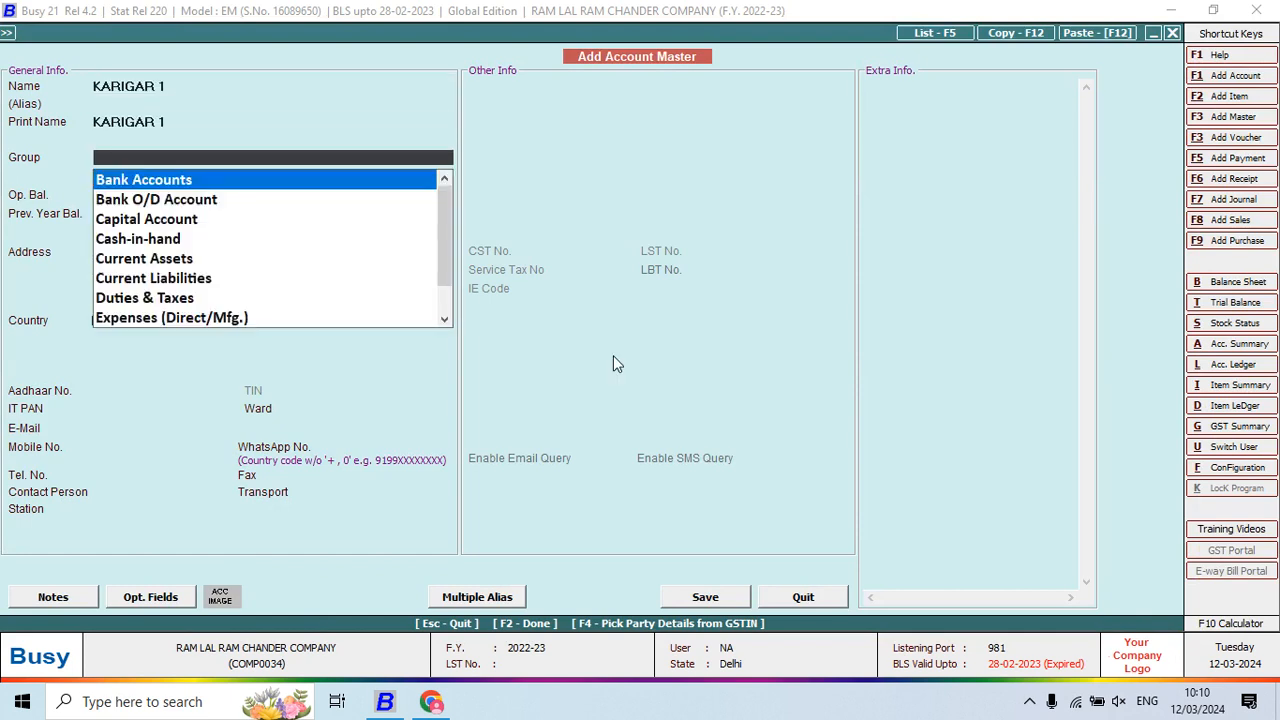
{"action": "type", "text": "job"}
{"action": "key", "text": "Return"}
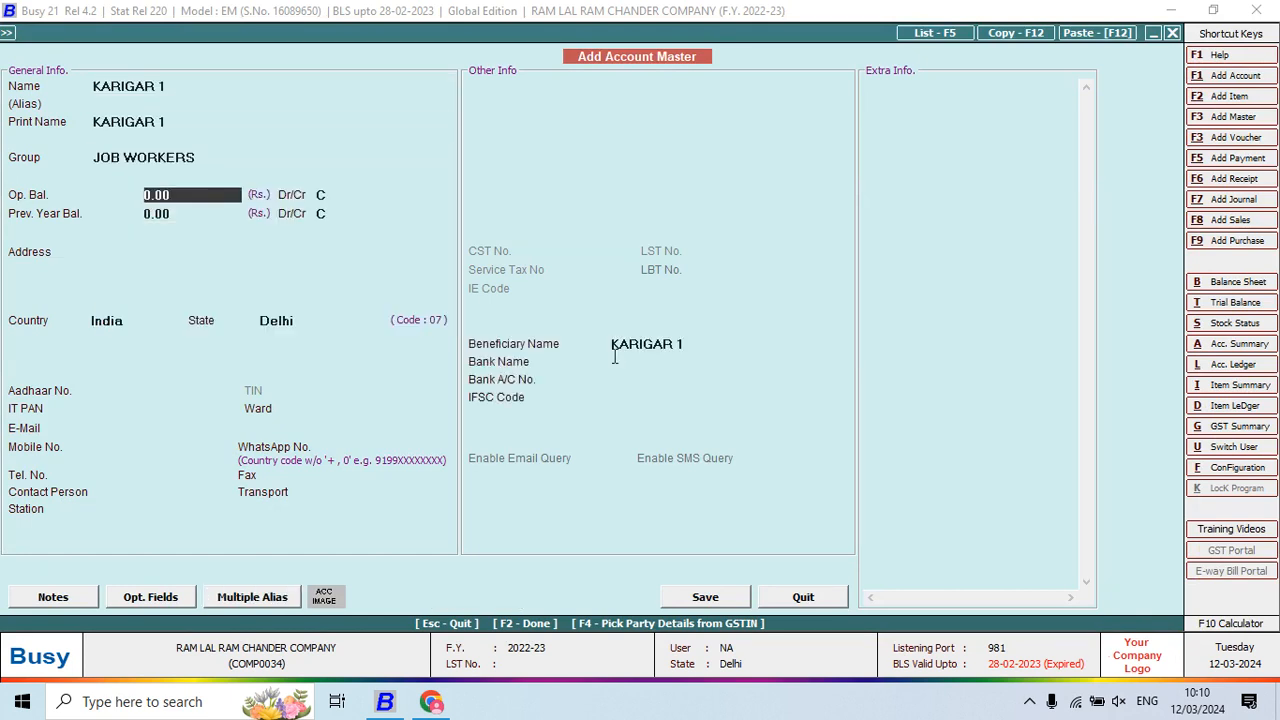
{"action": "key", "text": "Return"}
{"action": "key", "text": "Return"}
{"action": "key", "text": "Return"}
{"action": "key", "text": "Return"}
{"action": "key", "text": "Return"}
{"action": "key", "text": "Return"}
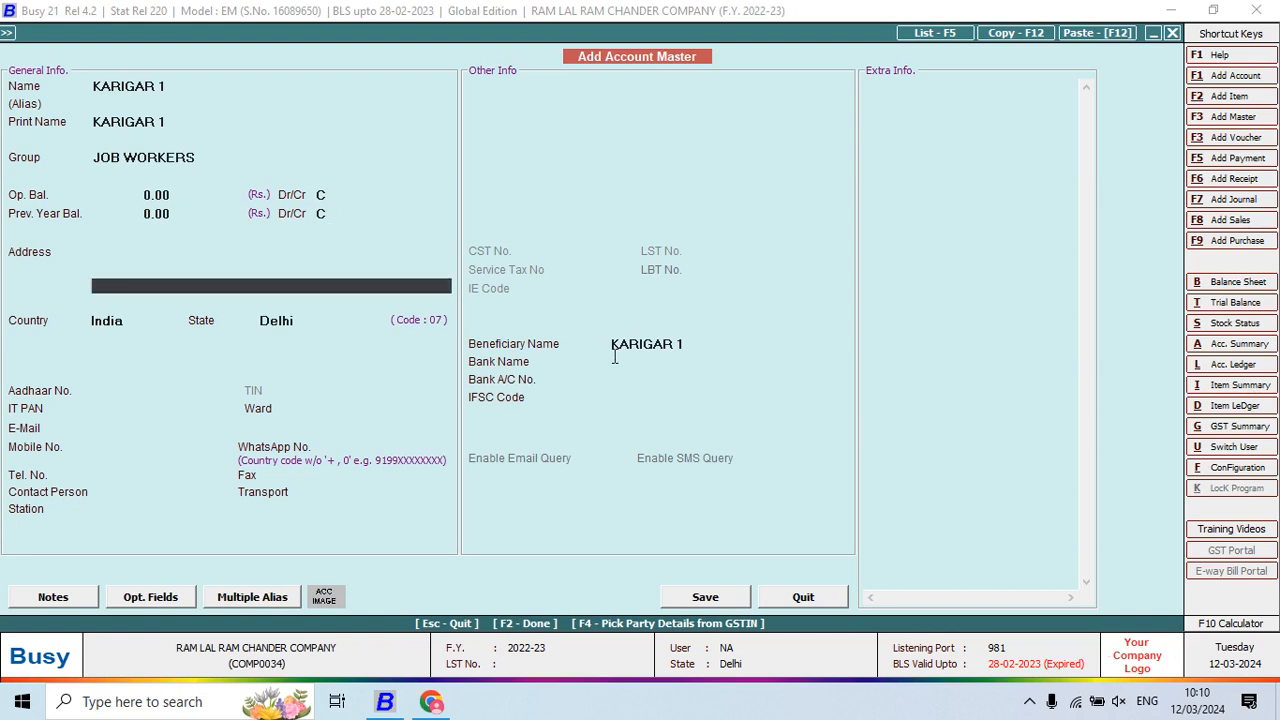
{"action": "key", "text": "Return"}
{"action": "key", "text": "Return"}
{"action": "key", "text": "F2"}
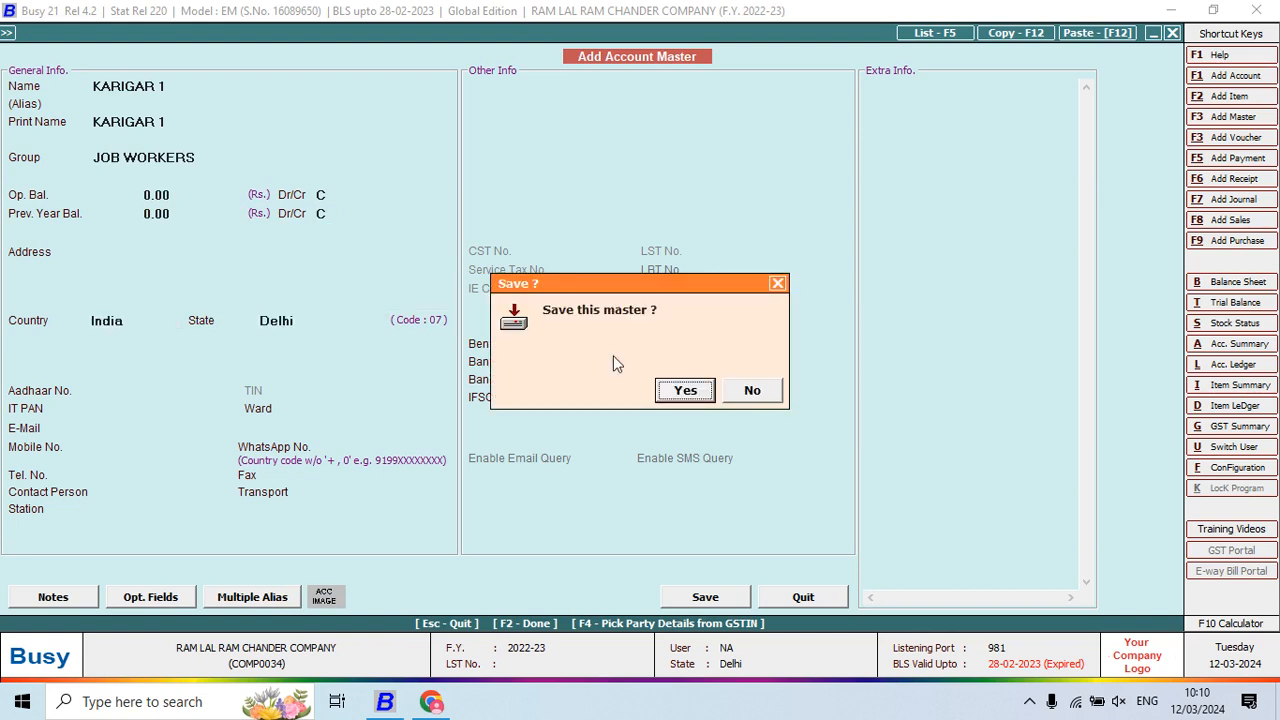
{"action": "key", "text": "Return"}
{"action": "key", "text": "Return"}
{"action": "key", "text": "Return"}
{"action": "key", "text": "Return"}
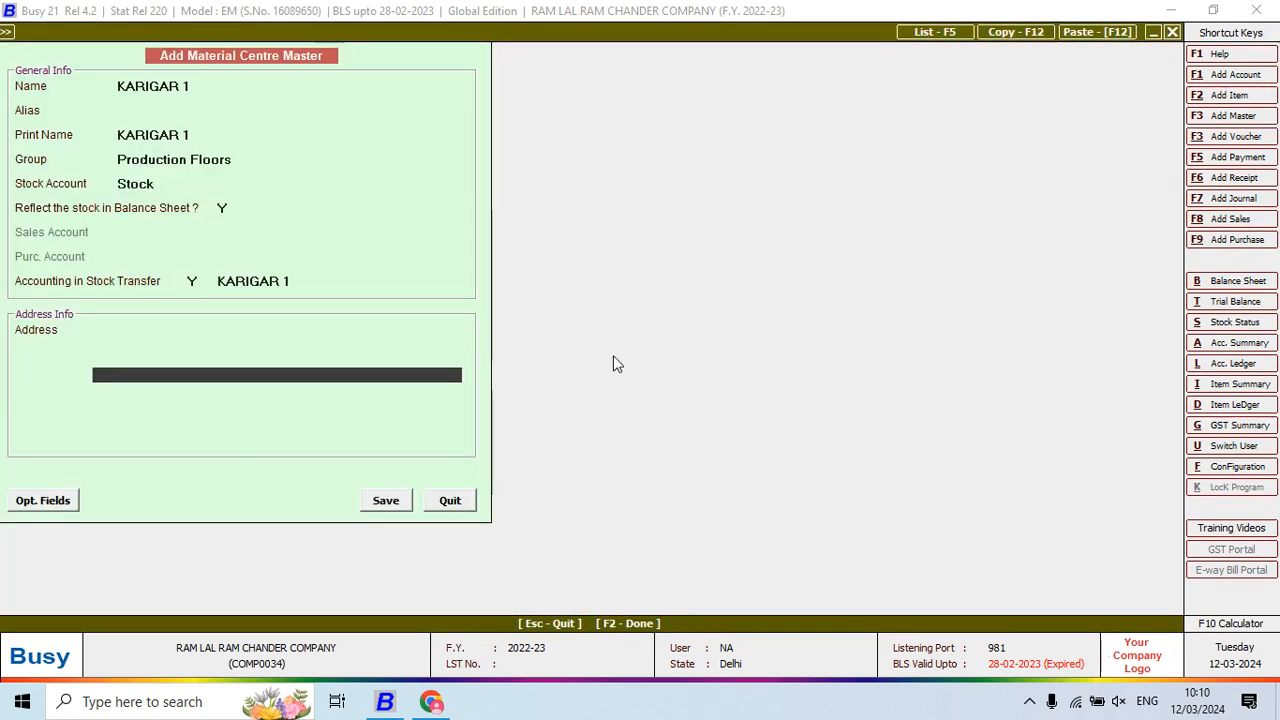
{"action": "key", "text": "Return"}
{"action": "key", "text": "Return"}
{"action": "key", "text": "Return"}
Save KARIGAR 1, add 95 Pcs SHIRT PANT 0001 at 15.50 (1,472.50), and start a new bill sundry
{"action": "key", "text": "Return"}
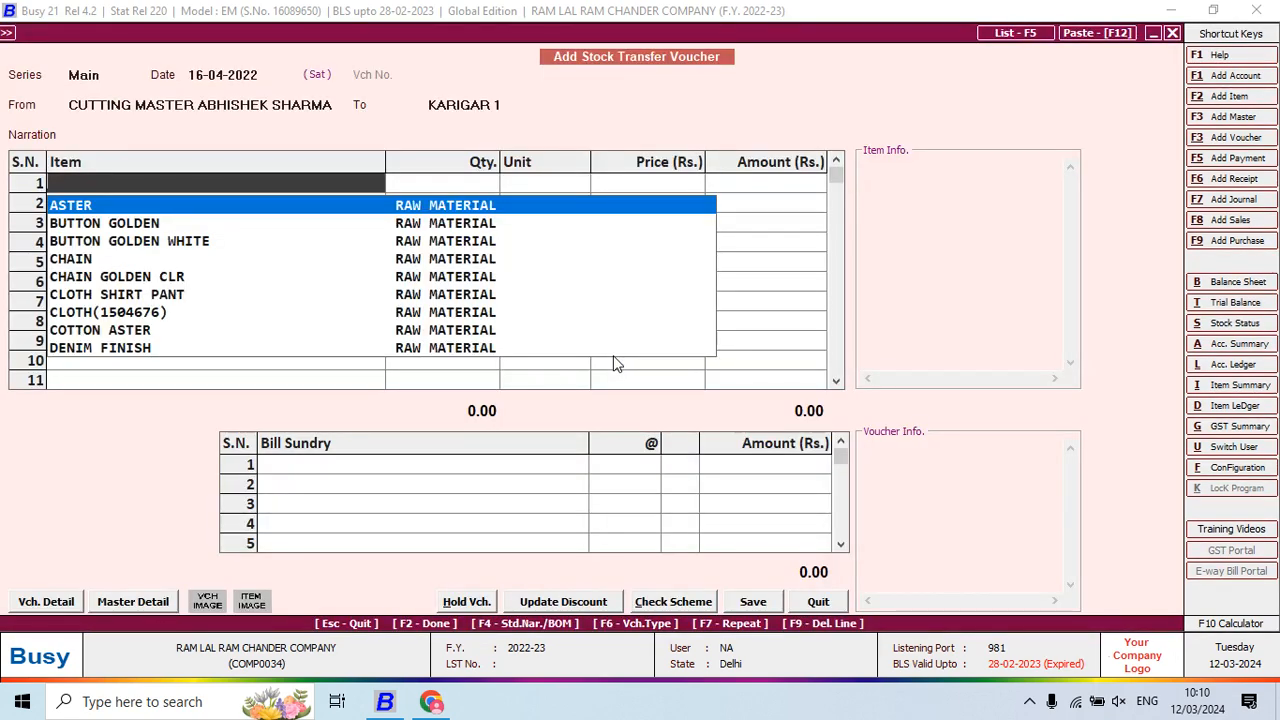
{"action": "type", "text": "SH"}
{"action": "key", "text": "Return"}
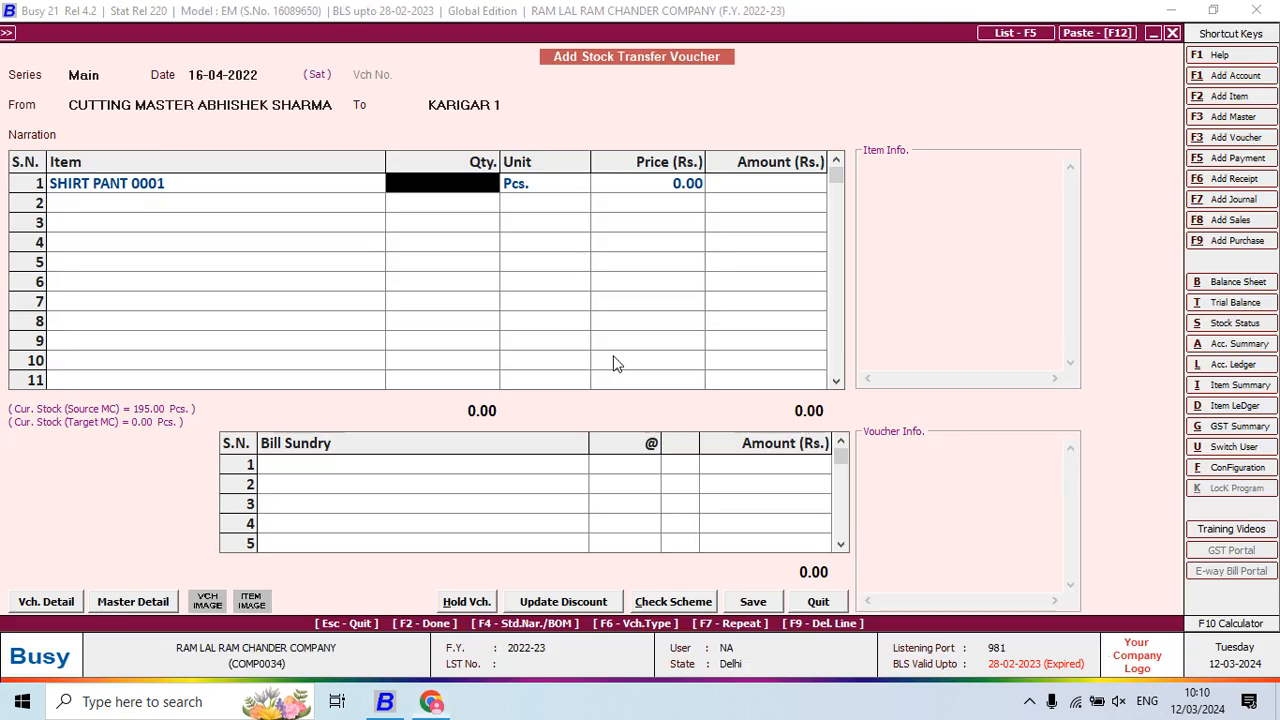
{"action": "type", "text": "95"}
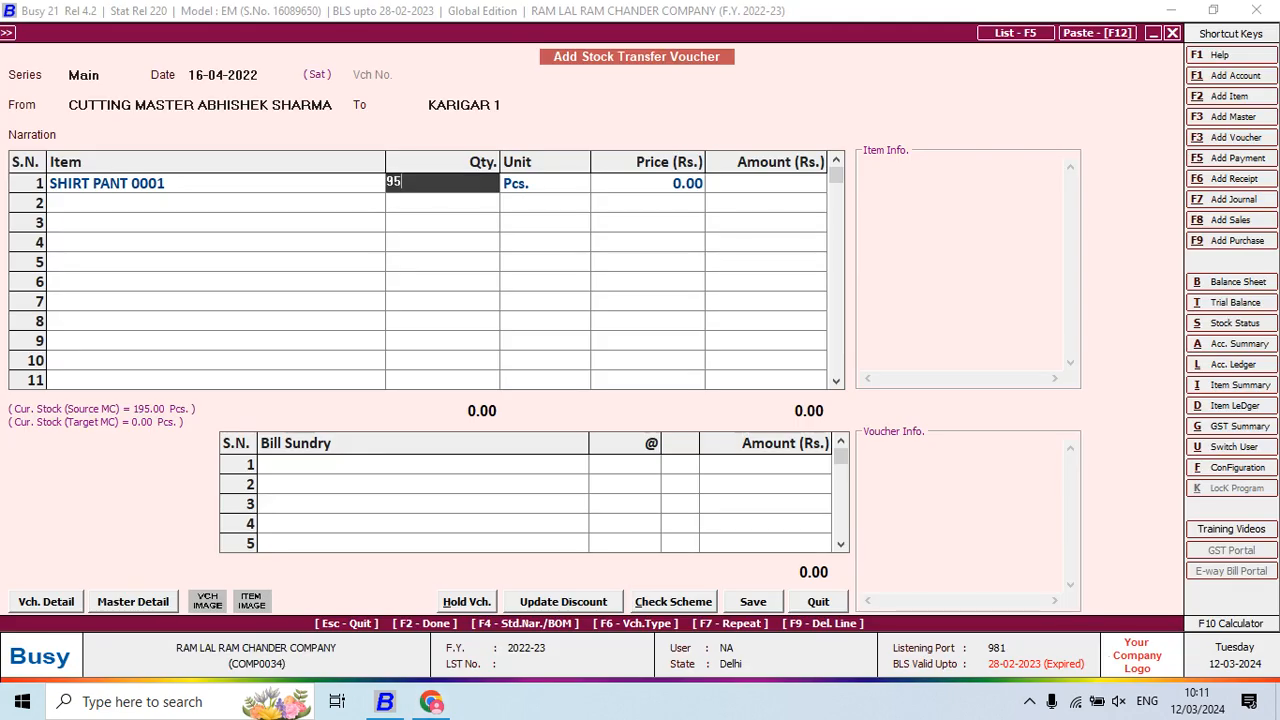
{"action": "key", "text": "Return"}
{"action": "key", "text": "Return"}
{"action": "key", "text": "Return"}
{"action": "key", "text": "Return"}
{"action": "key", "text": "Return"}
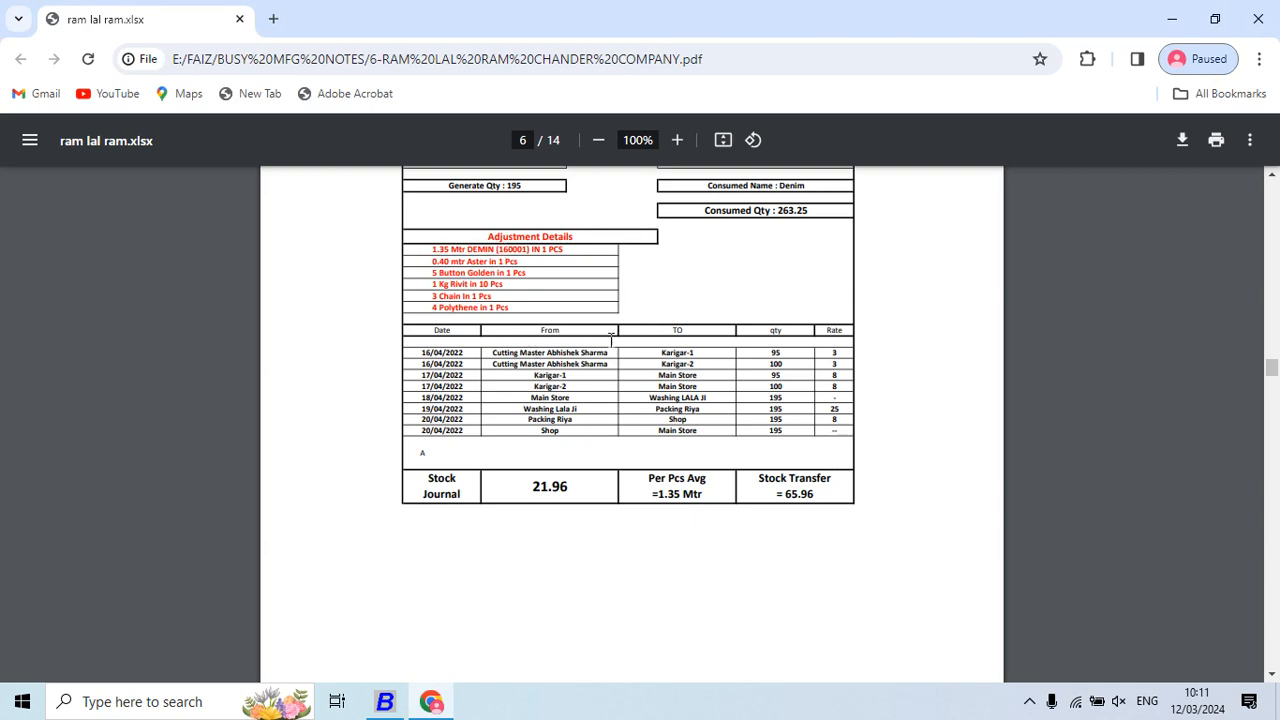
{"action": "key", "text": "alt+Tab"}
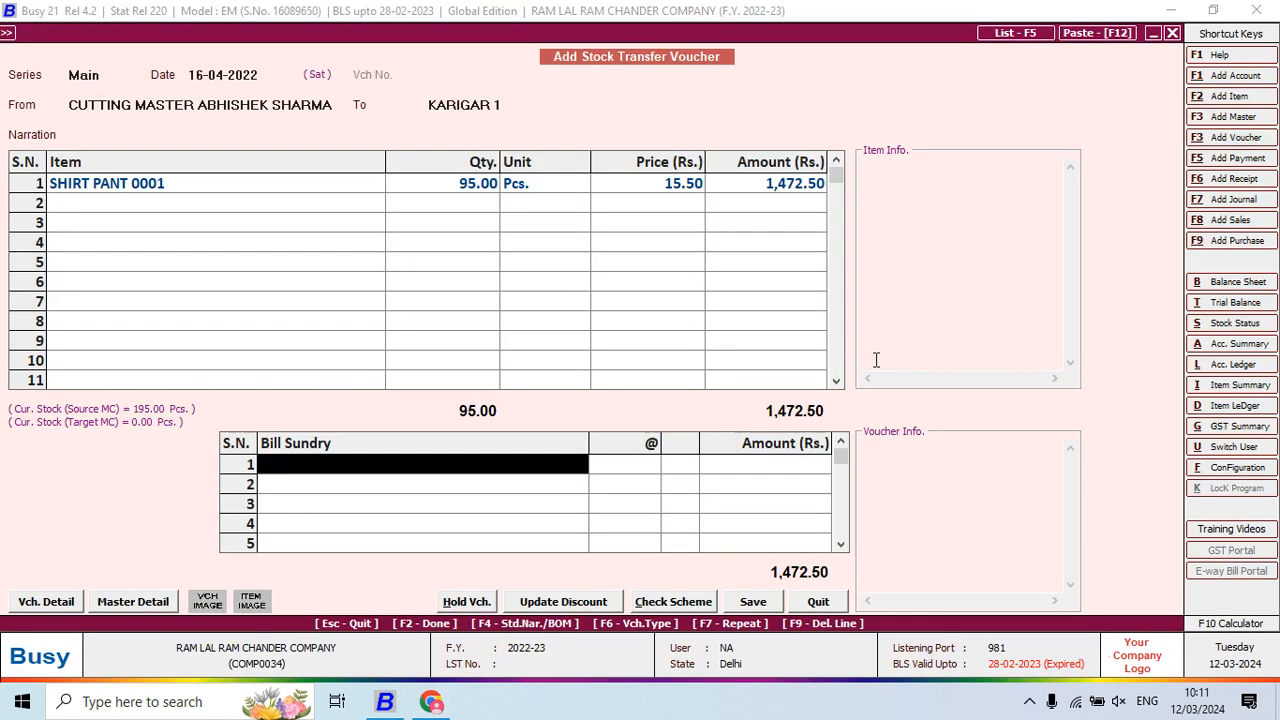
{"action": "key", "text": "F3"}
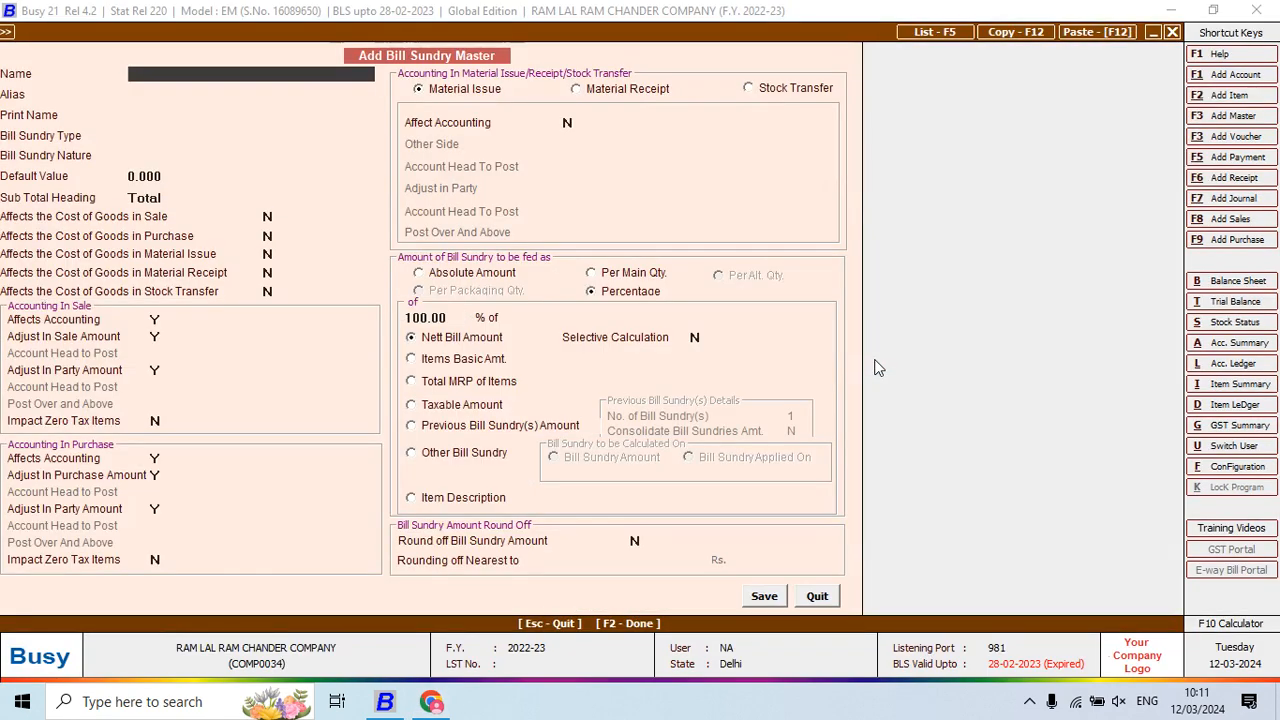
Name the bill sundry JOB WORK CHARGES, Additive, Others, with the cost-affect flags set to Y
{"action": "type", "text": "JOB WORK CHARGES"}
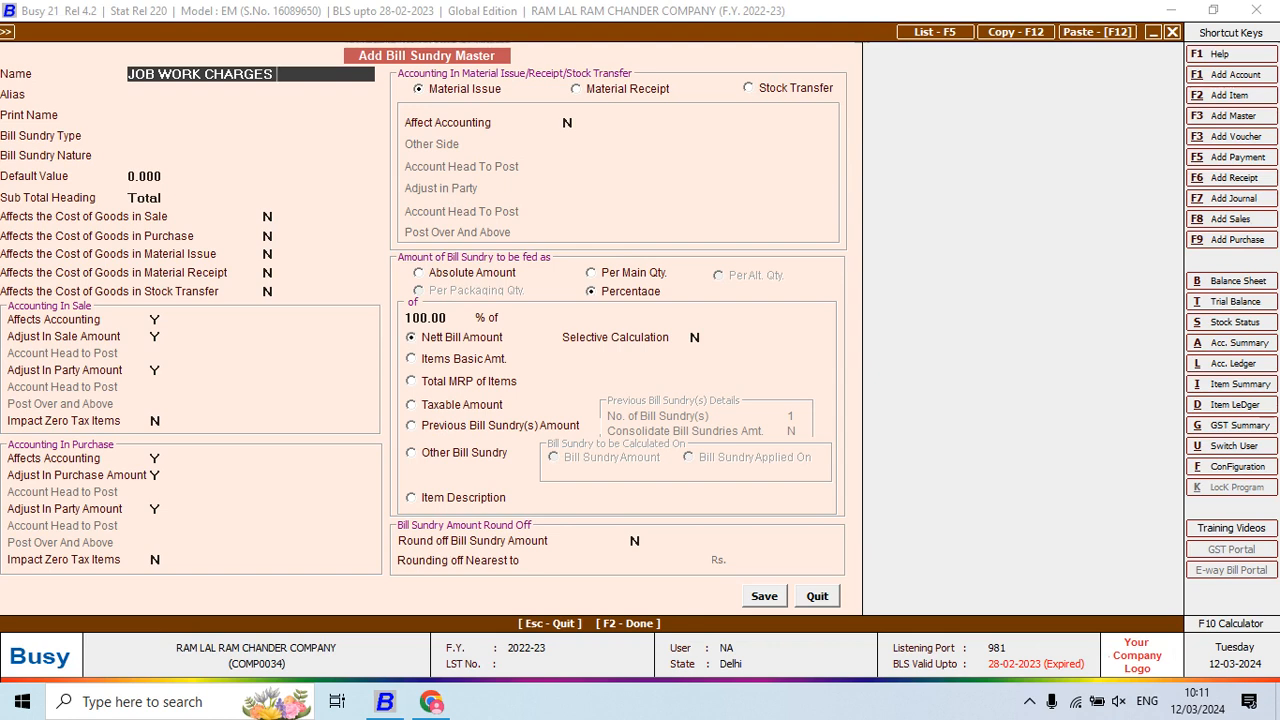
{"action": "key", "text": "Return"}
{"action": "key", "text": "Return"}
{"action": "key", "text": "Return"}
{"action": "key", "text": "Return"}
{"action": "key", "text": "Return"}
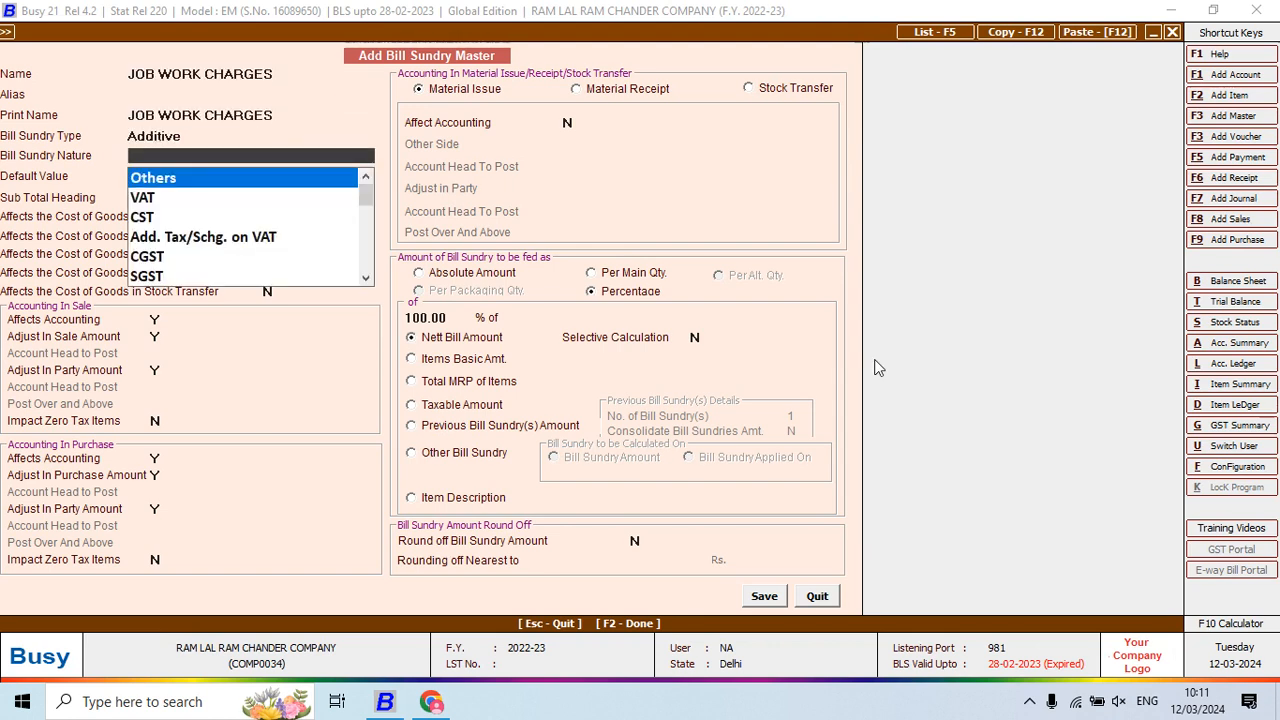
{"action": "key", "text": "Return"}
{"action": "key", "text": "Return"}
{"action": "key", "text": "Return"}
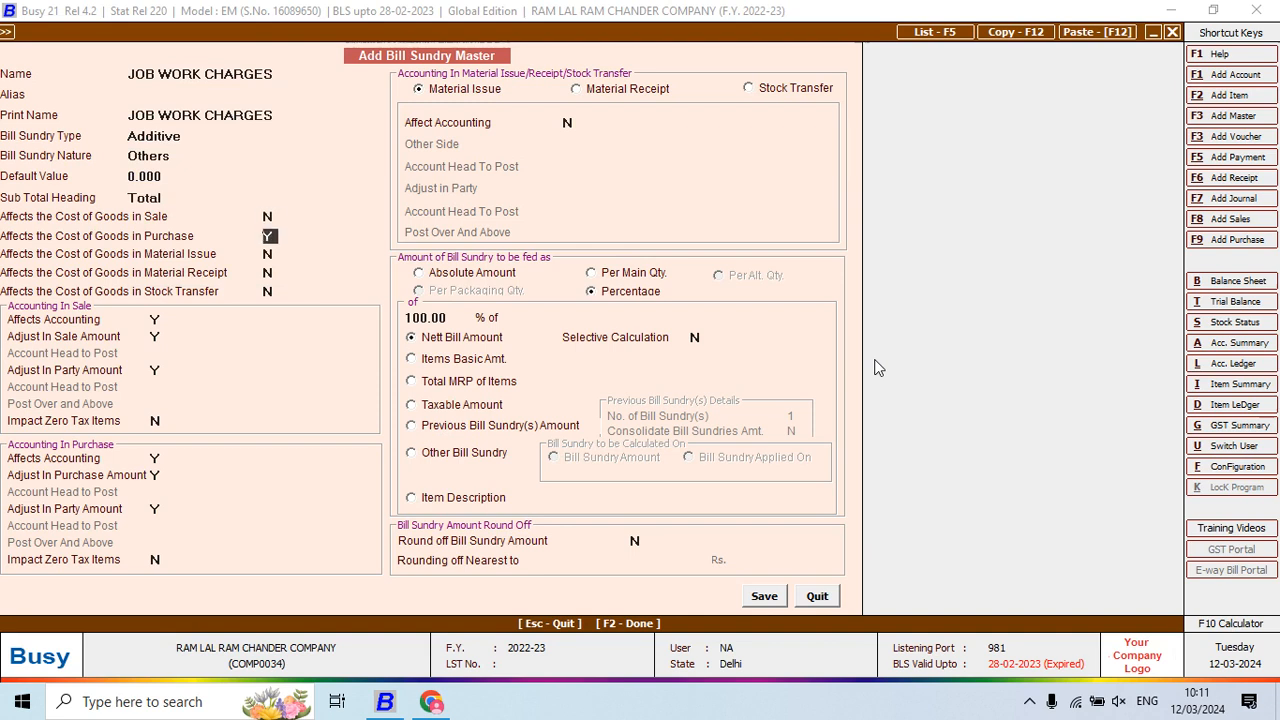
{"action": "key", "text": "y"}
{"action": "key", "text": "Return"}
{"action": "key", "text": "y"}
{"action": "key", "text": "Return"}
{"action": "key", "text": "Up"}
{"action": "key", "text": "Up"}
{"action": "key", "text": "Return"}
{"action": "key", "text": "Return"}
{"action": "key", "text": "y"}
{"action": "key", "text": "Return"}
{"action": "key", "text": "y"}
{"action": "key", "text": "Return"}
Turn on Stock Transfer accounting with Affect Accounting Y and the account specified here
{"action": "left_click", "coordinate": [269, 236]}
{"action": "left_click", "coordinate": [783, 95]}
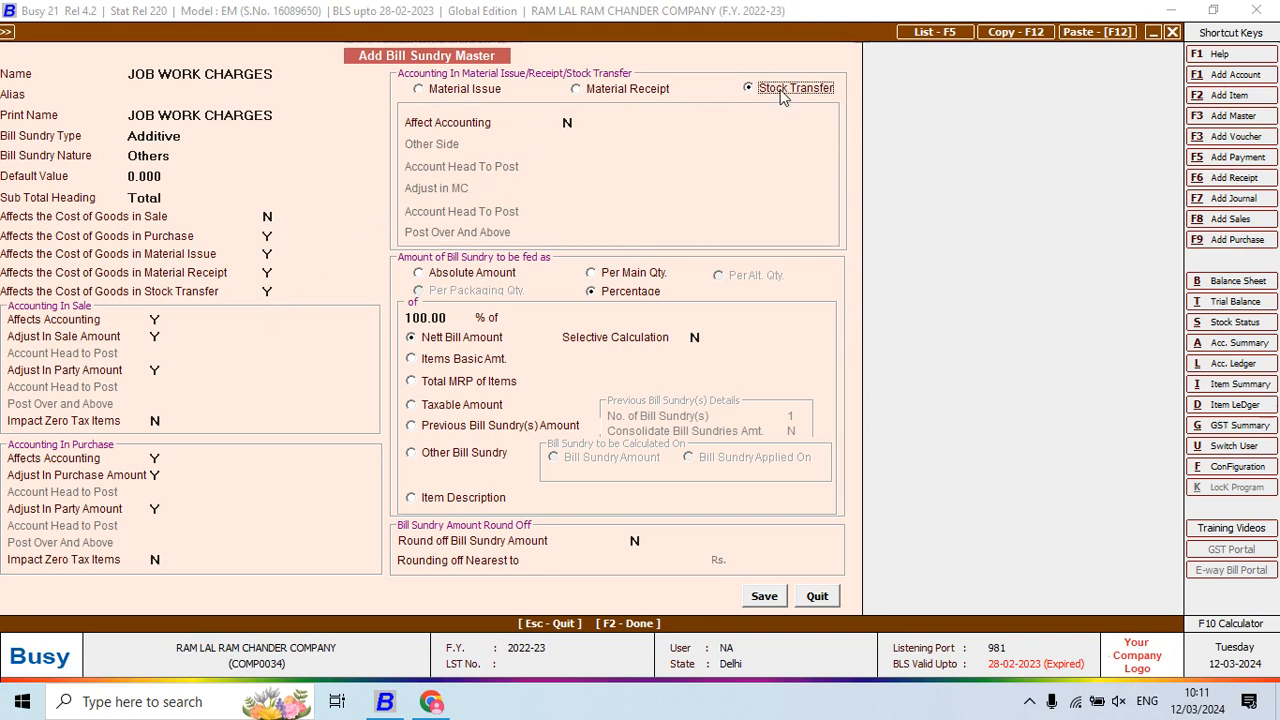
{"action": "left_click", "coordinate": [566, 136]}
{"action": "type", "text": "Y"}
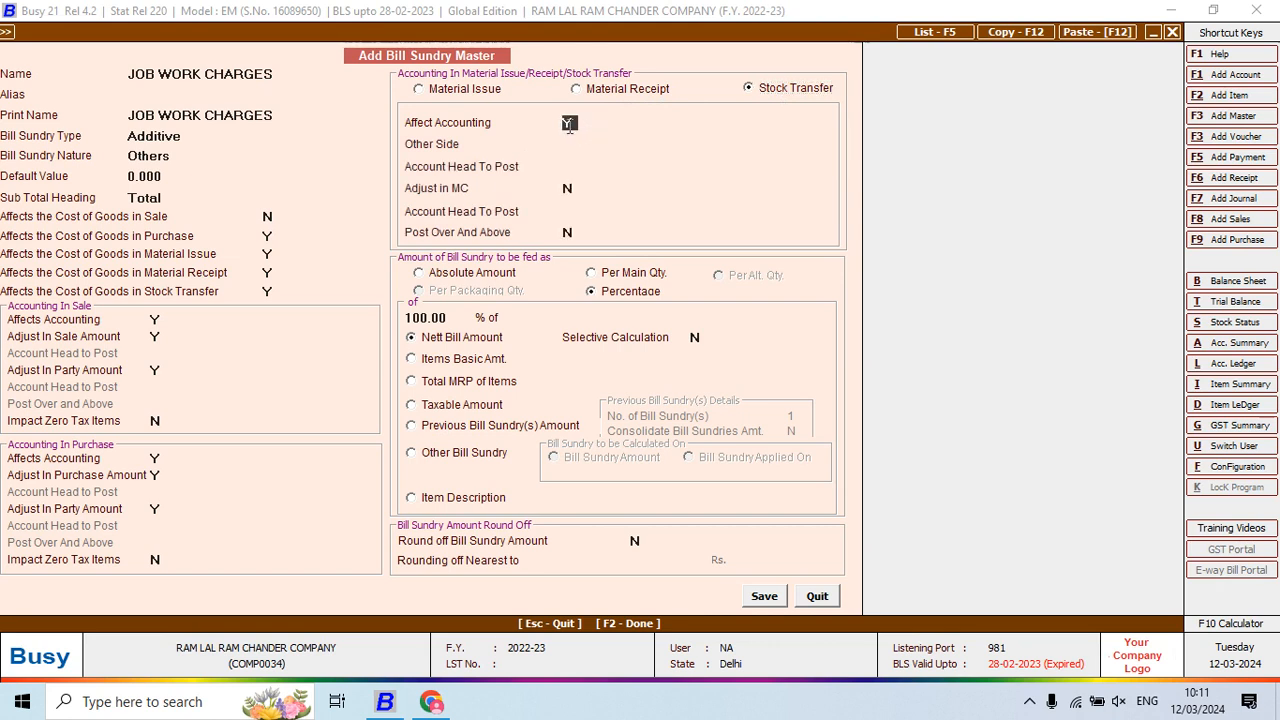
{"action": "key", "text": "Return"}
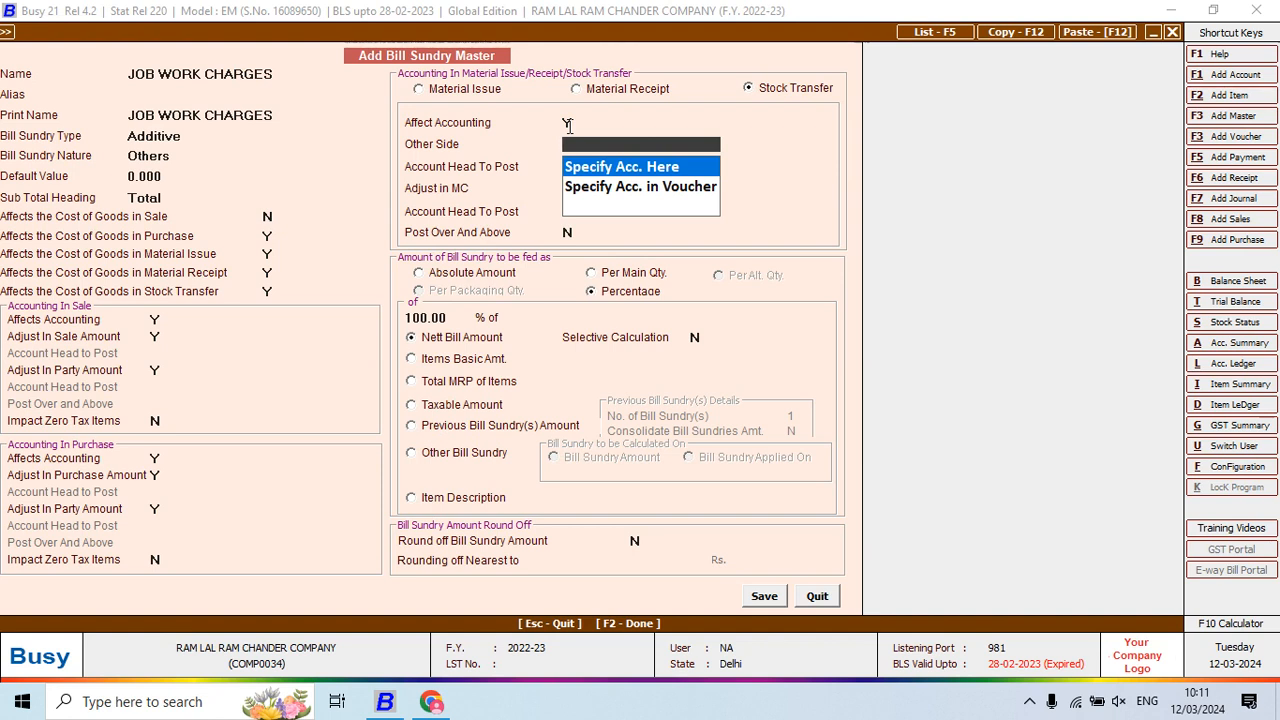
{"action": "key", "text": "Return"}
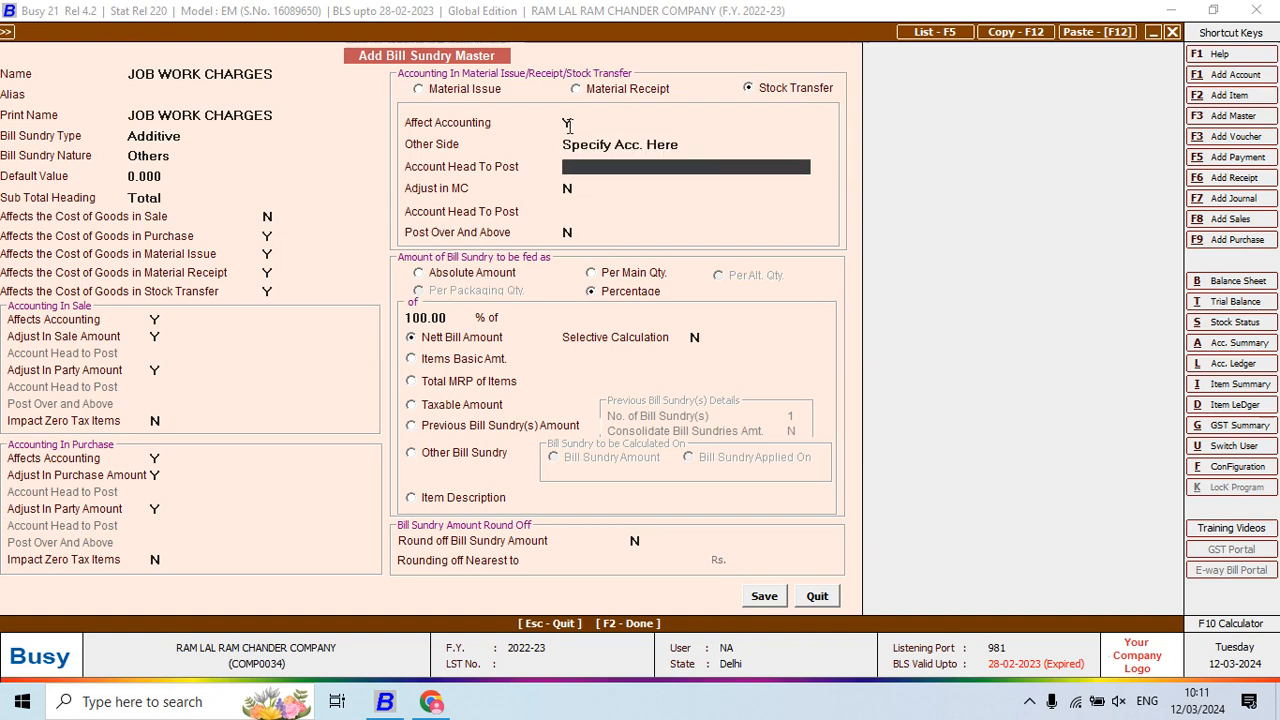
{"action": "key", "text": "F3"}
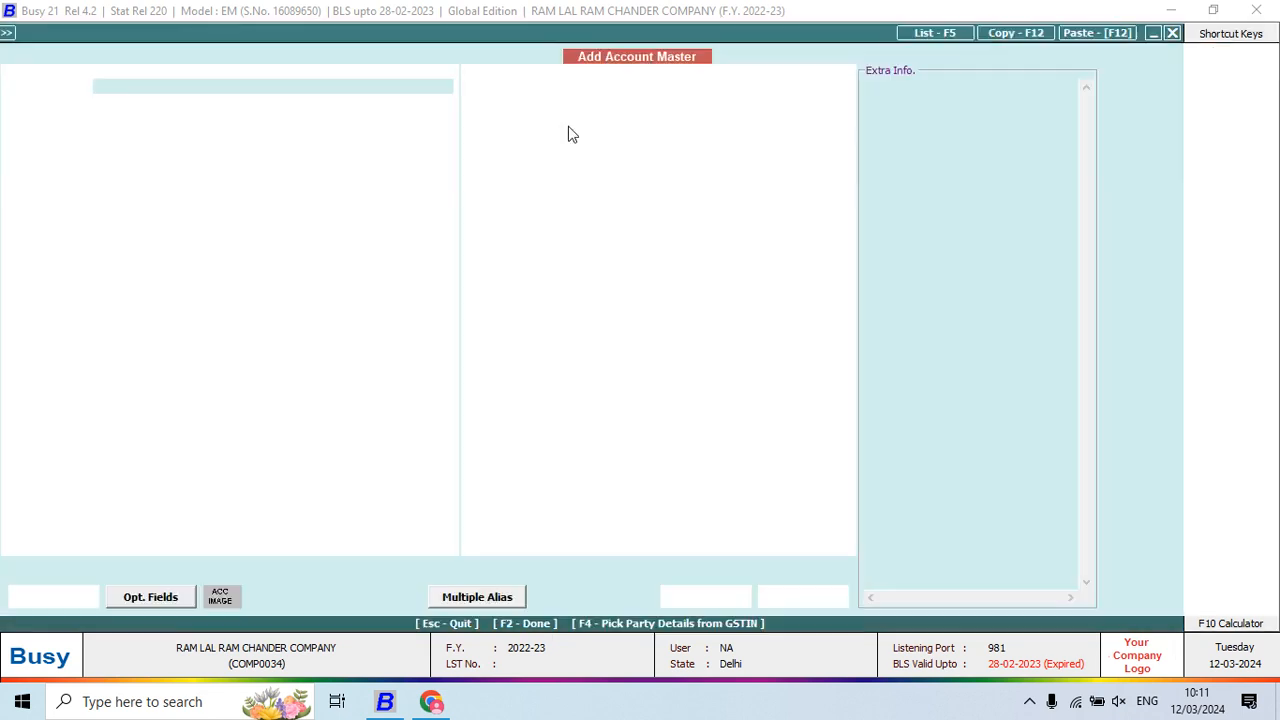
Create the JOB WORK CHARGES account under Expenses (Direct/Mfg.) and save it
{"action": "type", "text": "JOB WOR"}
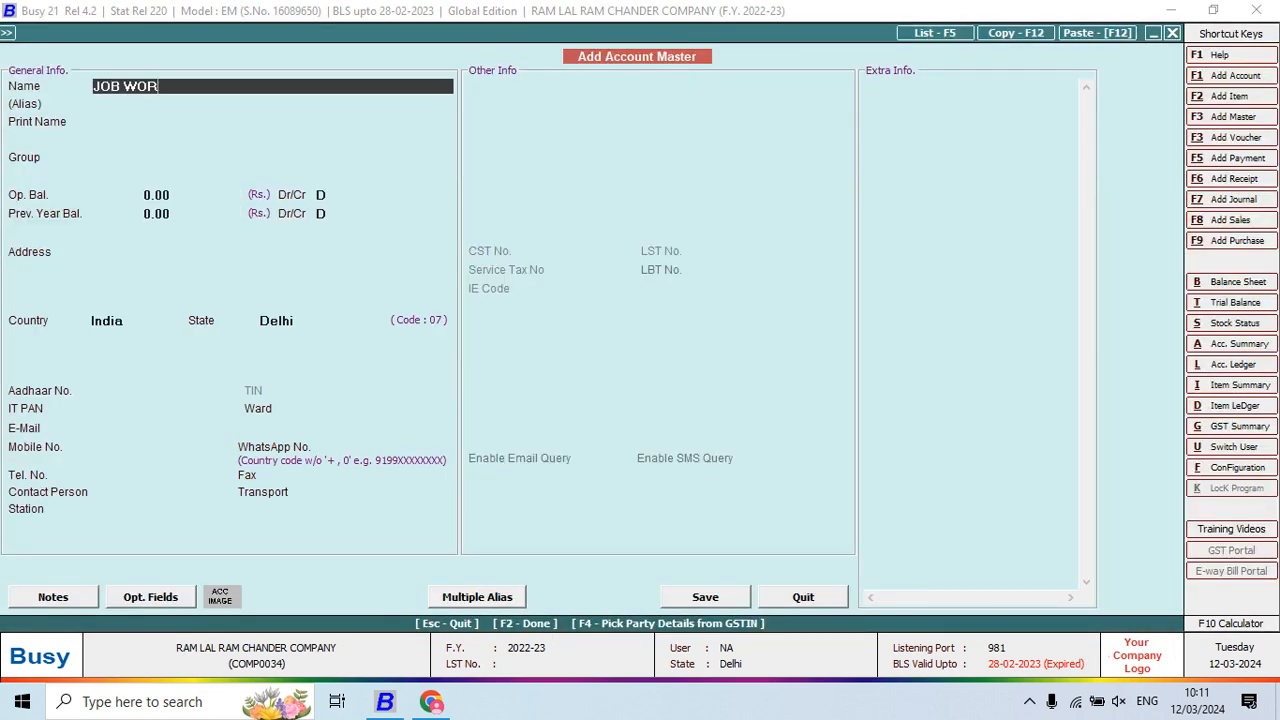
{"action": "type", "text": "K CHARGES"}
{"action": "key", "text": "Return"}
{"action": "key", "text": "Return"}
{"action": "key", "text": "Return"}
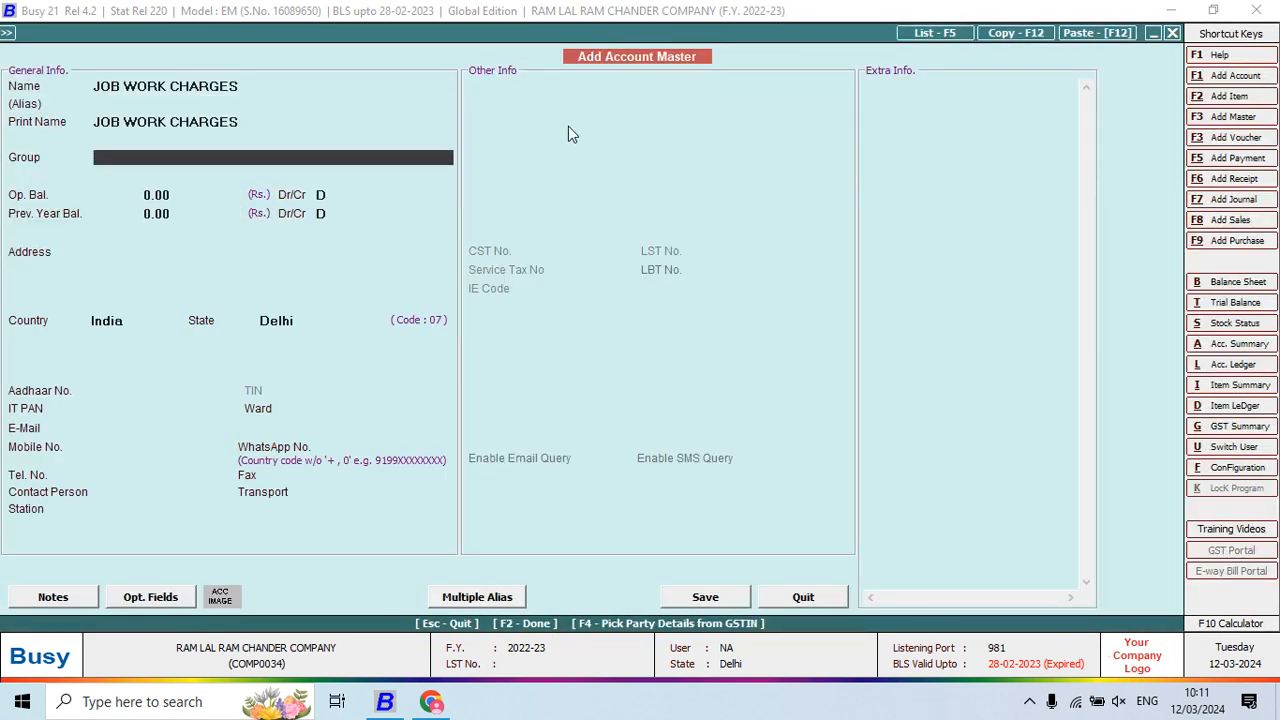
{"action": "type", "text": "EX"}
{"action": "key", "text": "Up"}
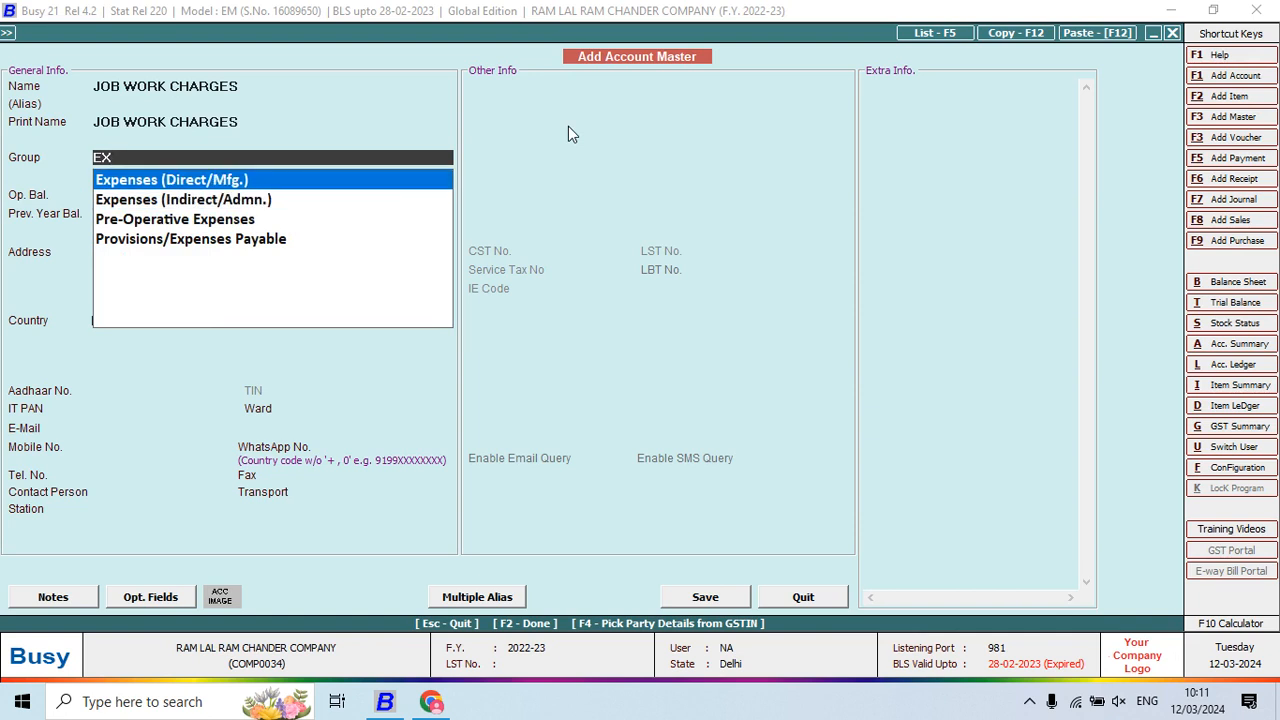
{"action": "key", "text": "Return"}
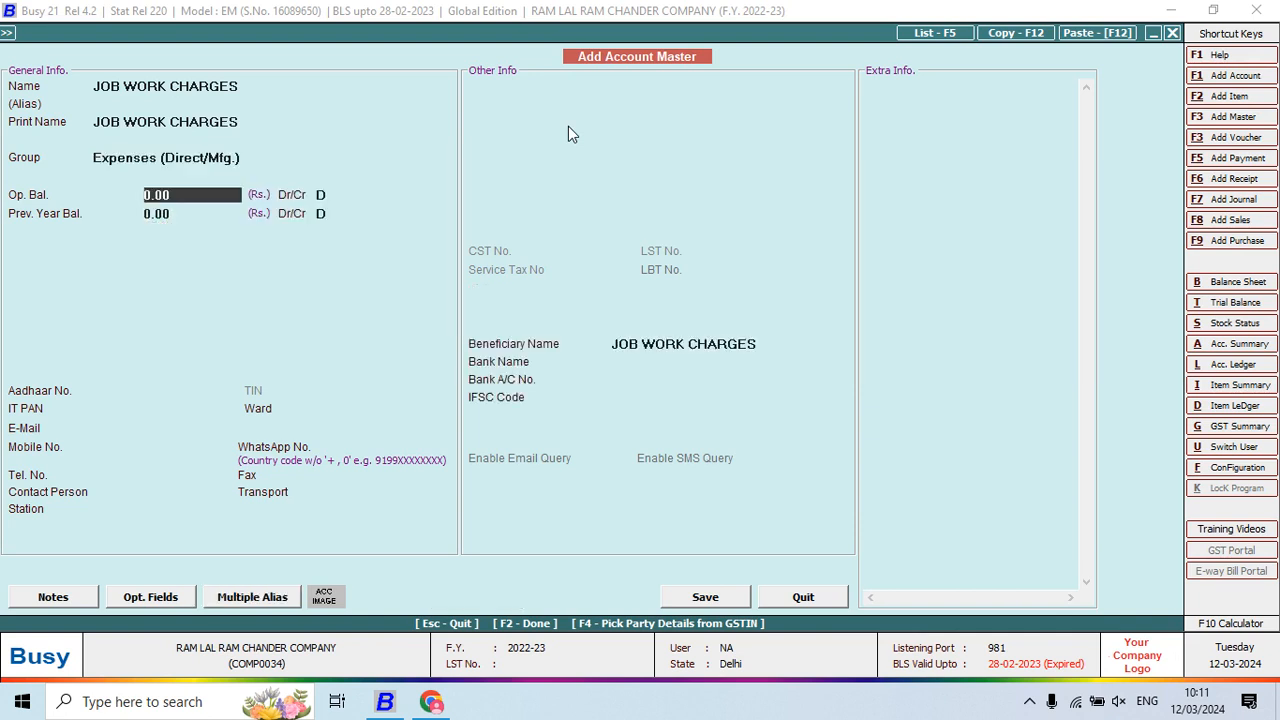
{"action": "key", "text": "Return"}
{"action": "key", "text": "Return"}
{"action": "key", "text": "Return"}
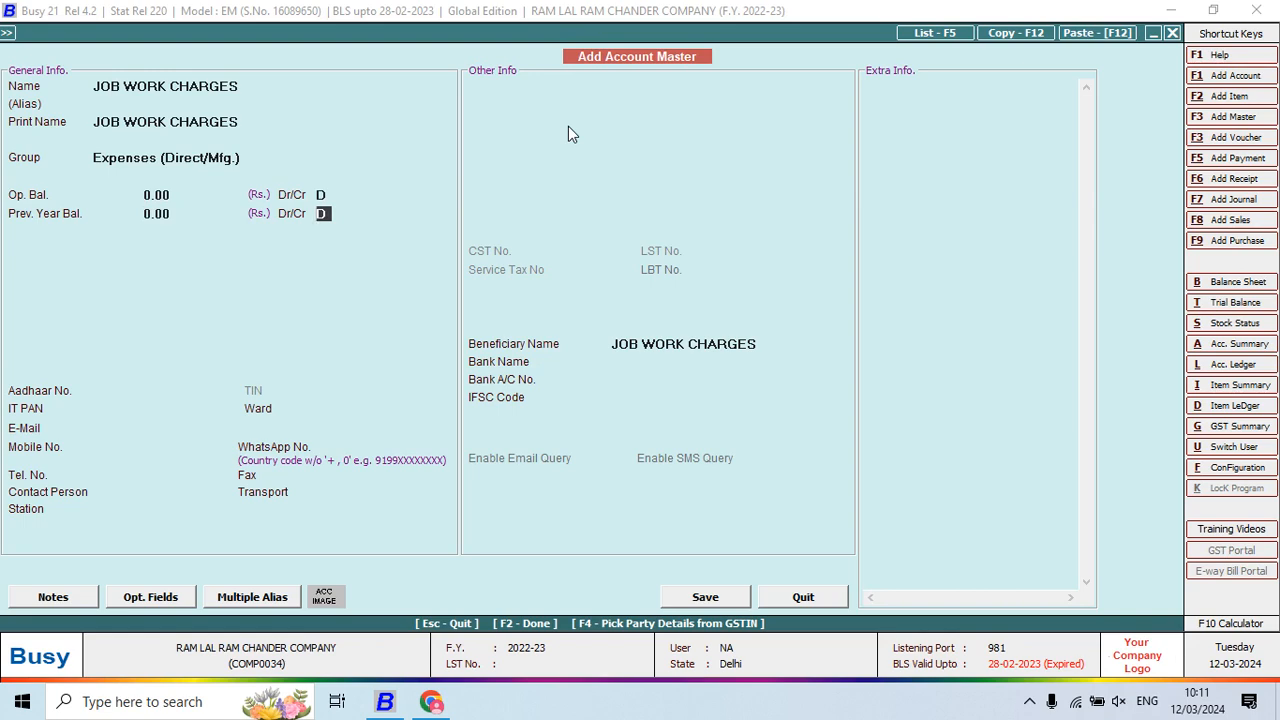
{"action": "key", "text": "Return"}
{"action": "key", "text": "Return"}
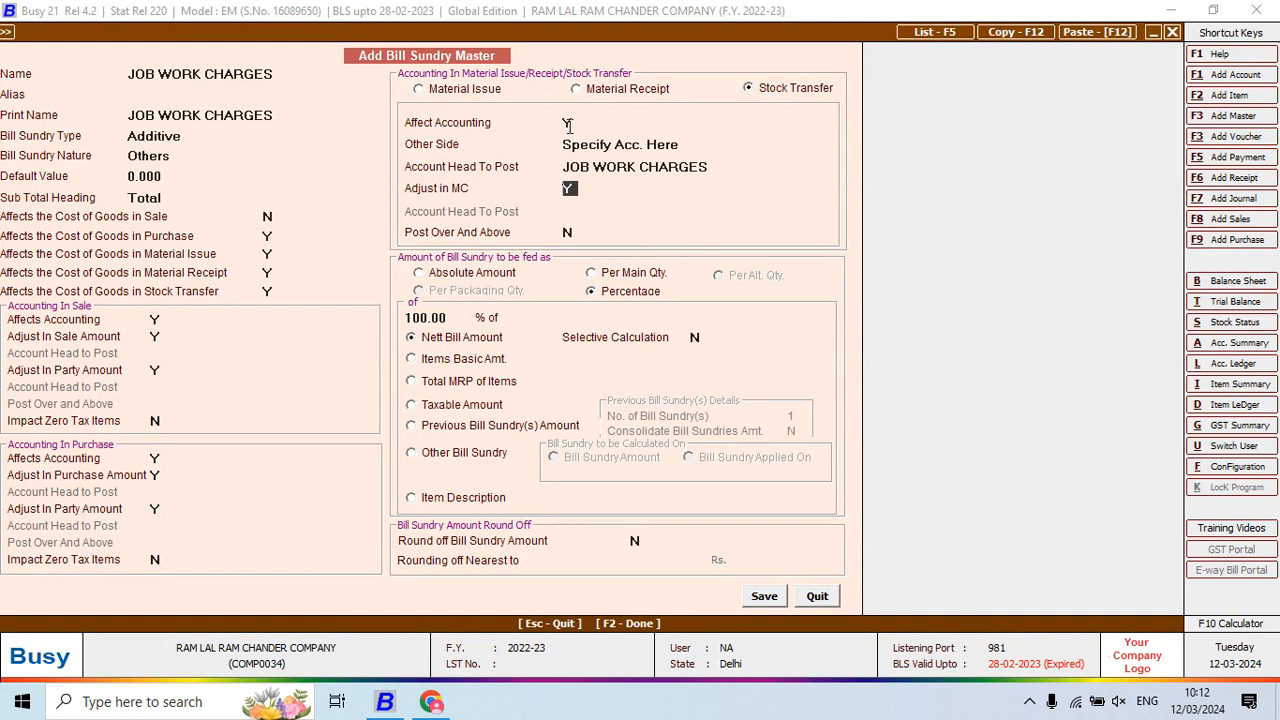
Charge JOB WORK CHARGES per main quantity and save the bill sundry master
{"action": "key", "text": "Return"}
{"action": "key", "text": "Return"}
{"action": "key", "text": "Up"}
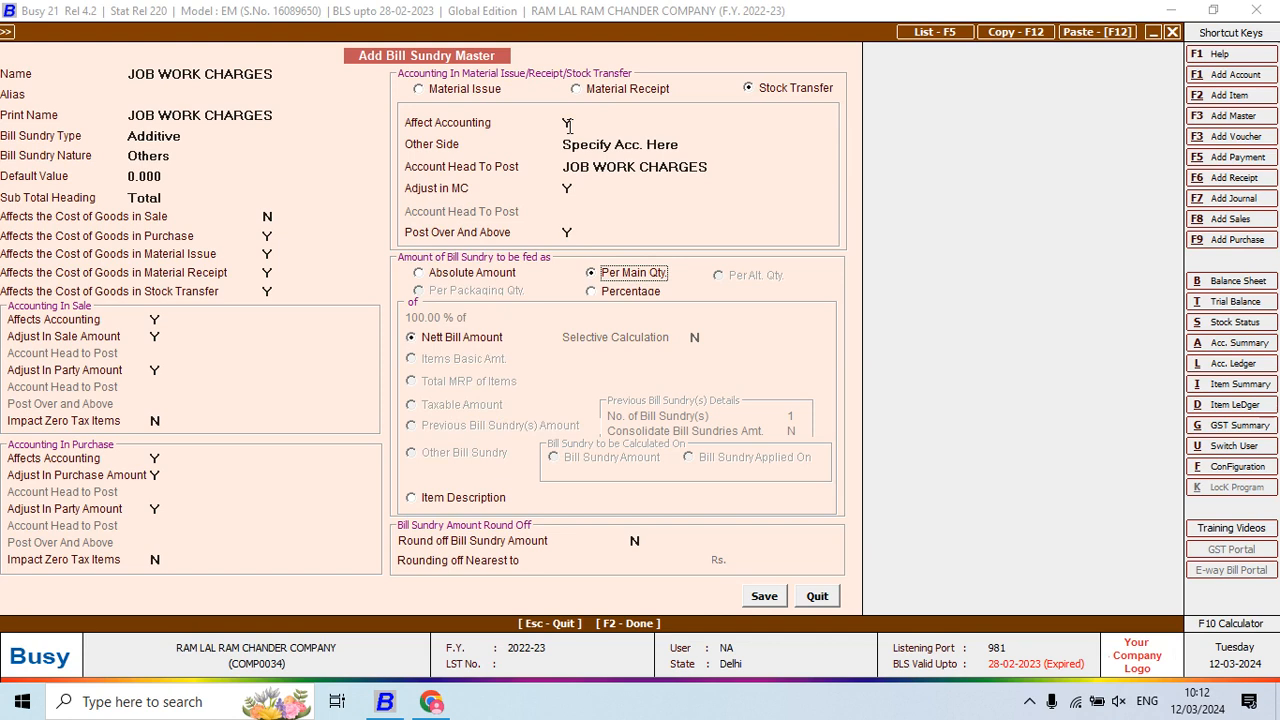
{"action": "key", "text": "F2"}
{"action": "key", "text": "Return"}
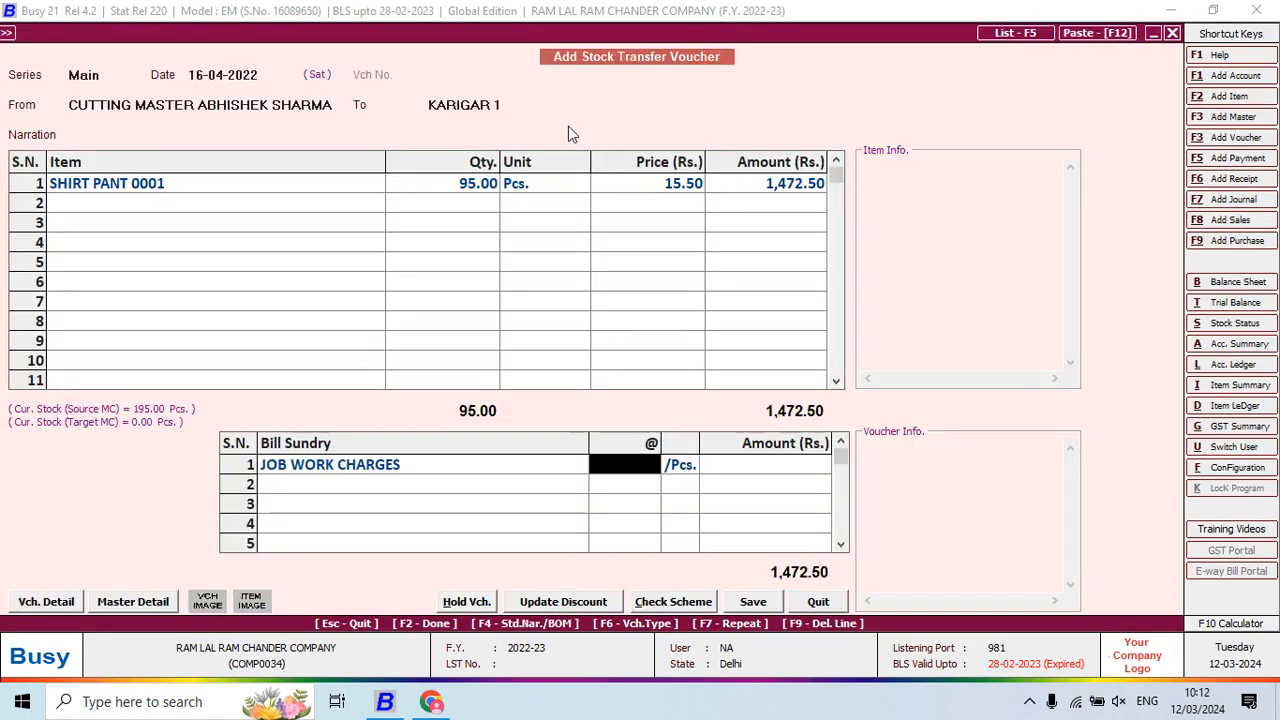
Apply job work charges at 3 per piece (285.00, total 1,757.50) and save the transfer
{"action": "key", "text": "alt+Tab"}
{"action": "key", "text": "alt+Tab"}
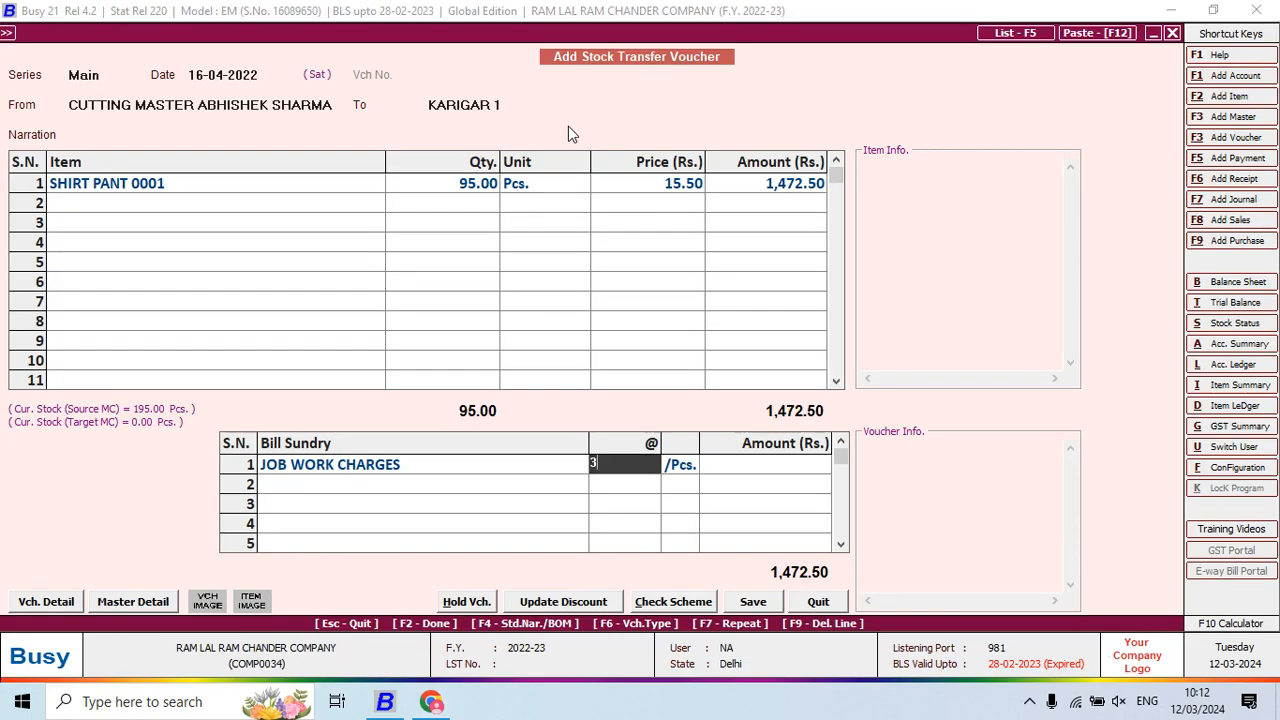
{"action": "type", "text": "3"}
{"action": "key", "text": "Return"}
{"action": "key", "text": "F2"}
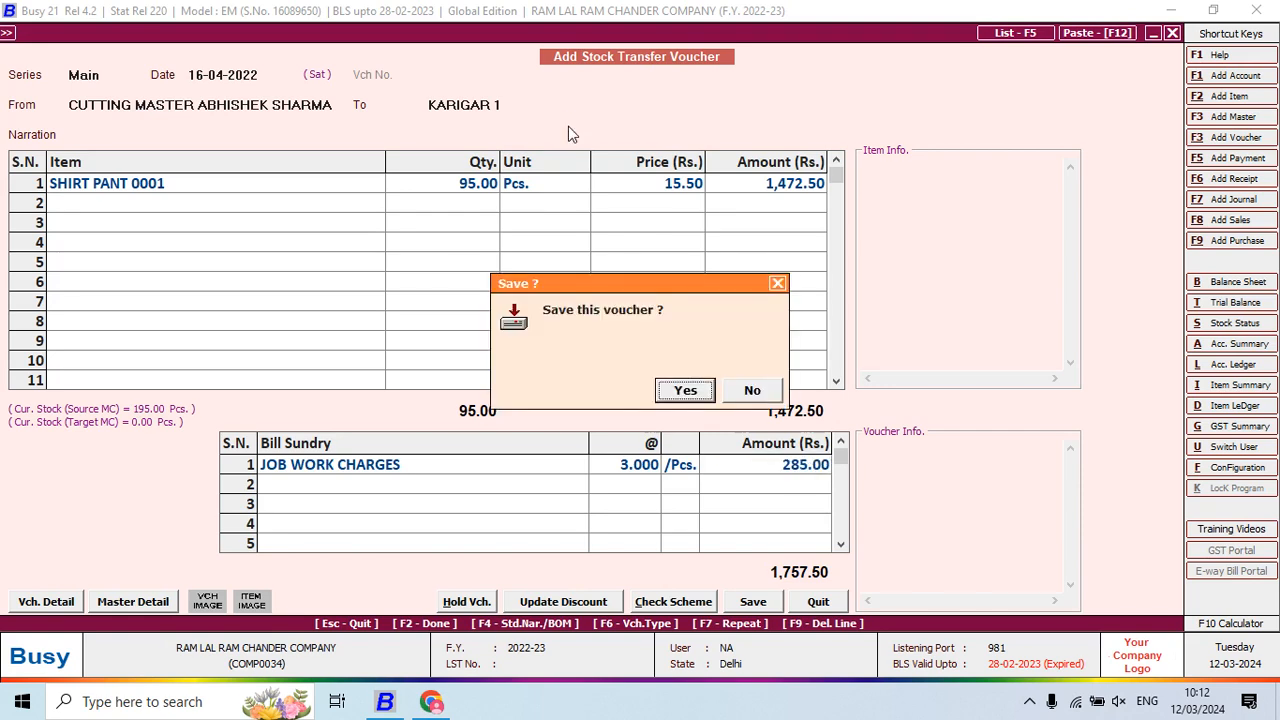
{"action": "key", "text": "Return"}
{"action": "key", "text": "alt+Tab"}
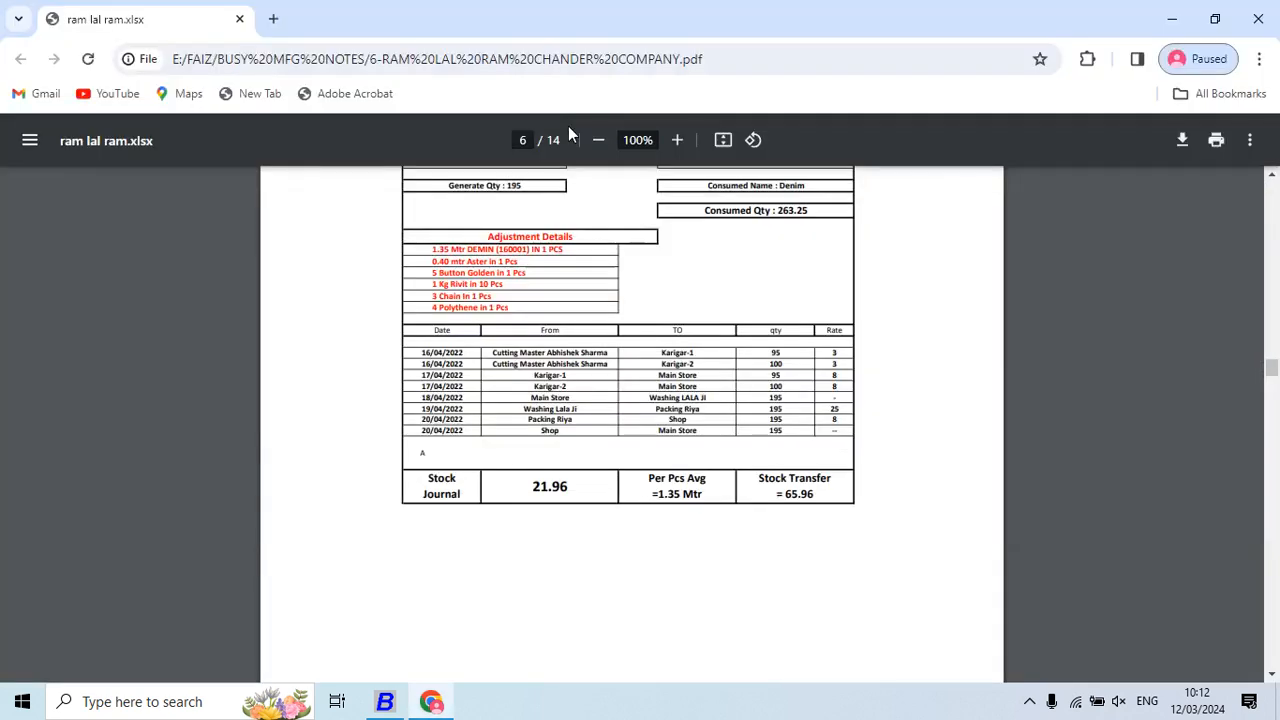
Set Cutting Master as the source of the new stock transfer
{"action": "key", "text": "alt+Tab"}
{"action": "key", "text": "Return"}
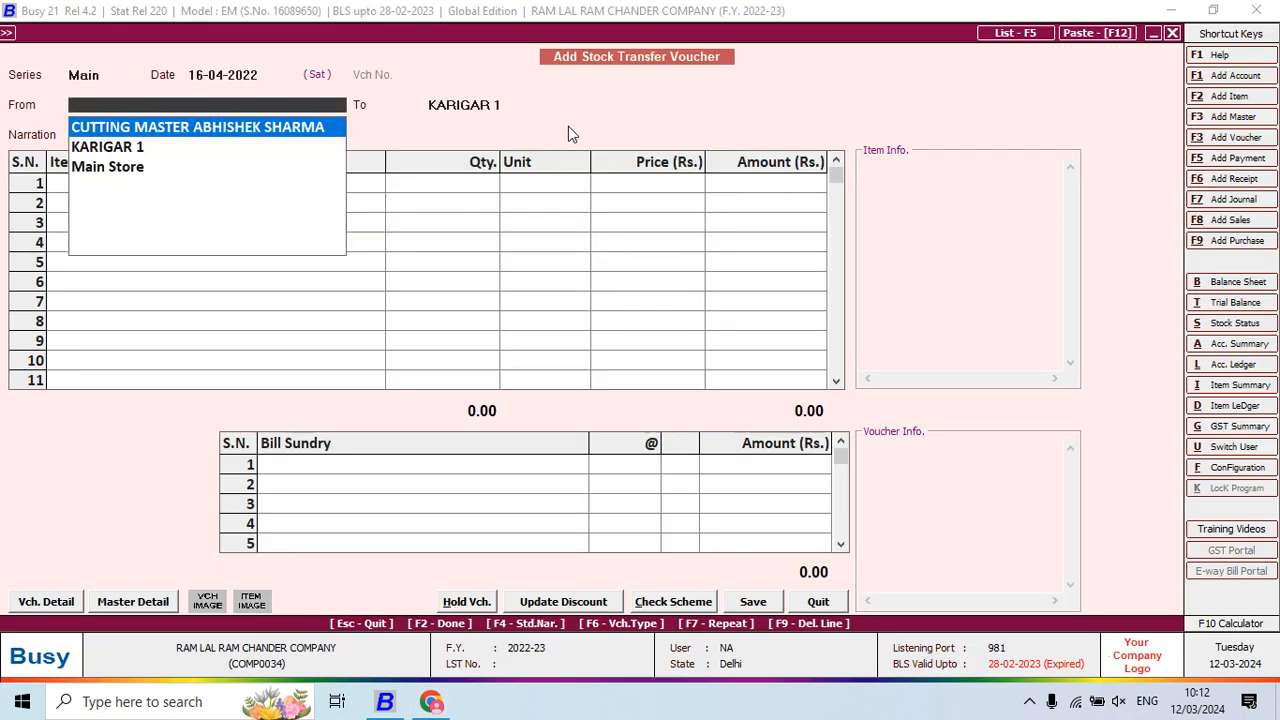
{"action": "type", "text": "CU"}
{"action": "key", "text": "Return"}
Create destination material centre KARIGAR 2 under Production Floors with stock-transfer accounting set to Y
{"action": "type", "text": "KA"}
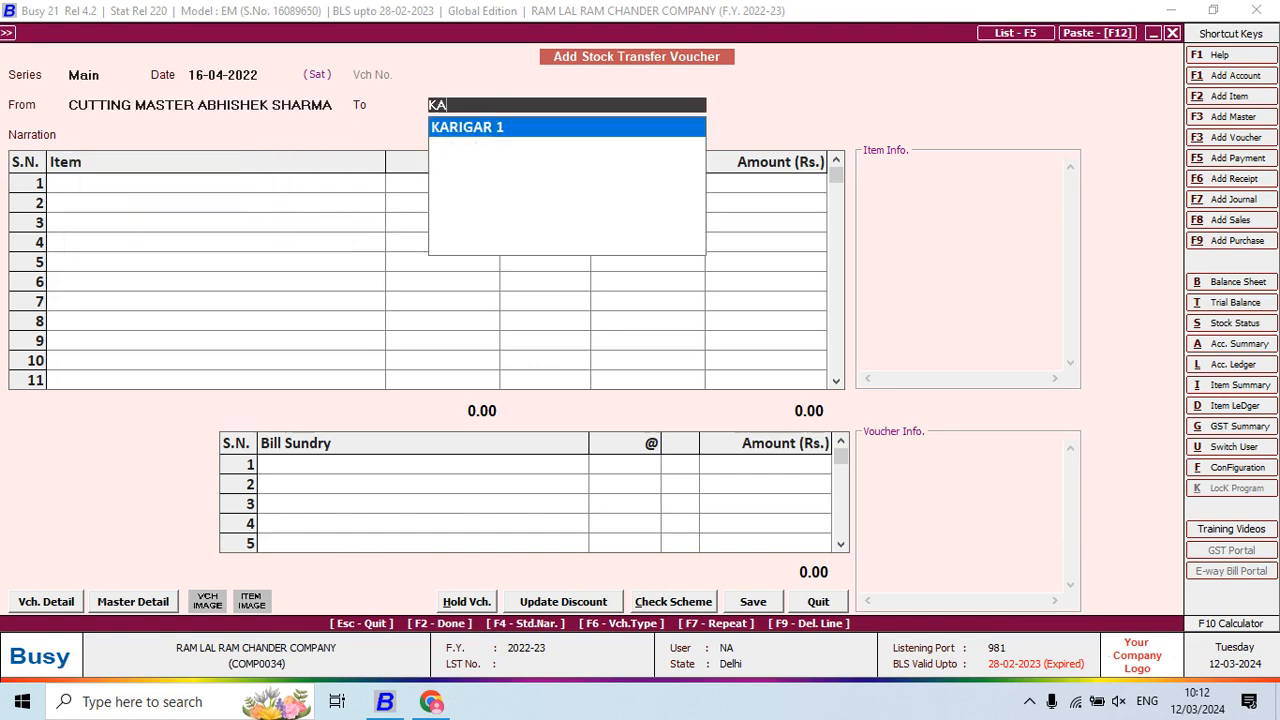
{"action": "key", "text": "F3"}
{"action": "type", "text": "KARIGA"}
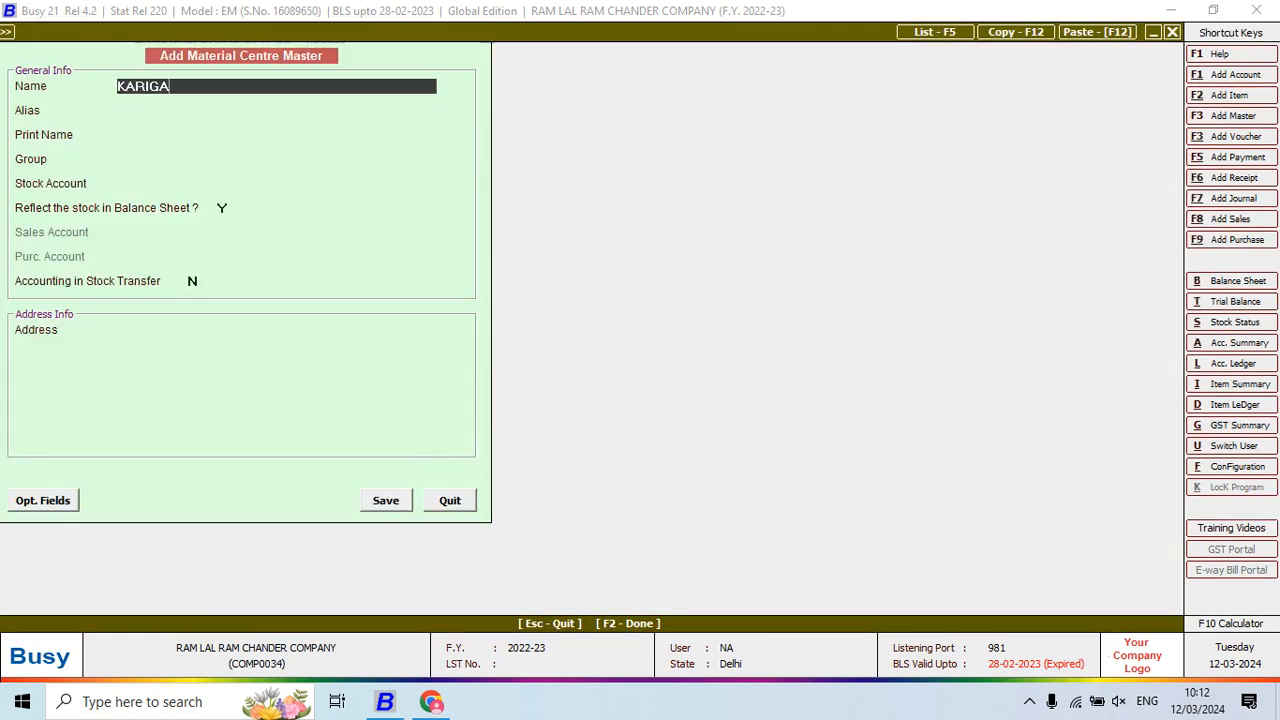
{"action": "key", "text": "Return"}
{"action": "key", "text": "Return"}
{"action": "key", "text": "Return"}
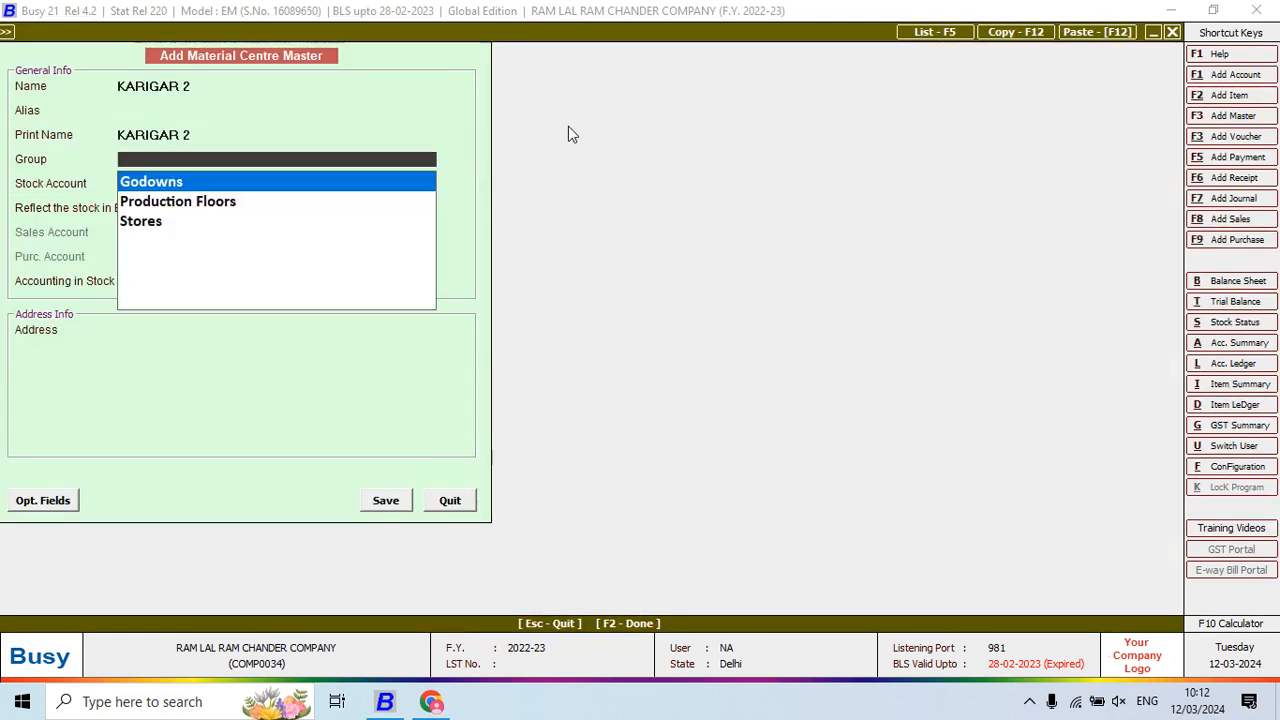
{"action": "key", "text": "Down"}
{"action": "key", "text": "Return"}
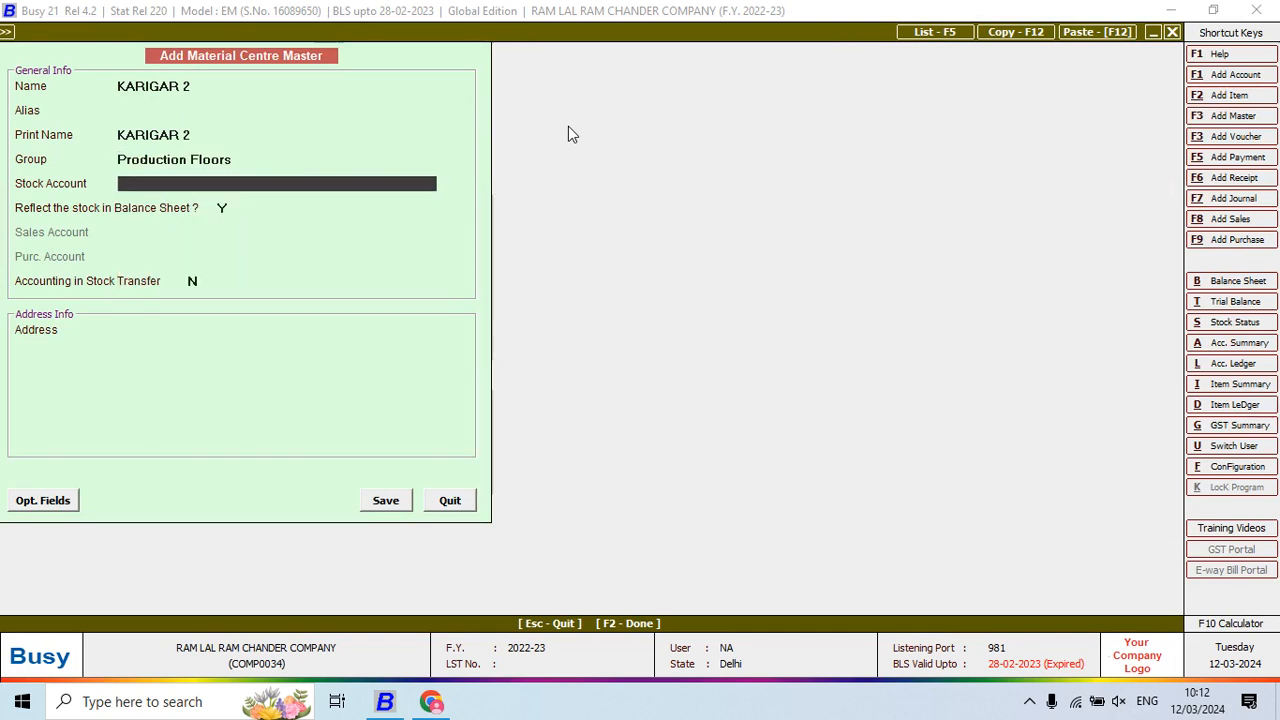
{"action": "key", "text": "Return"}
{"action": "key", "text": "Return"}
{"action": "type", "text": "Y"}
{"action": "key", "text": "Return"}
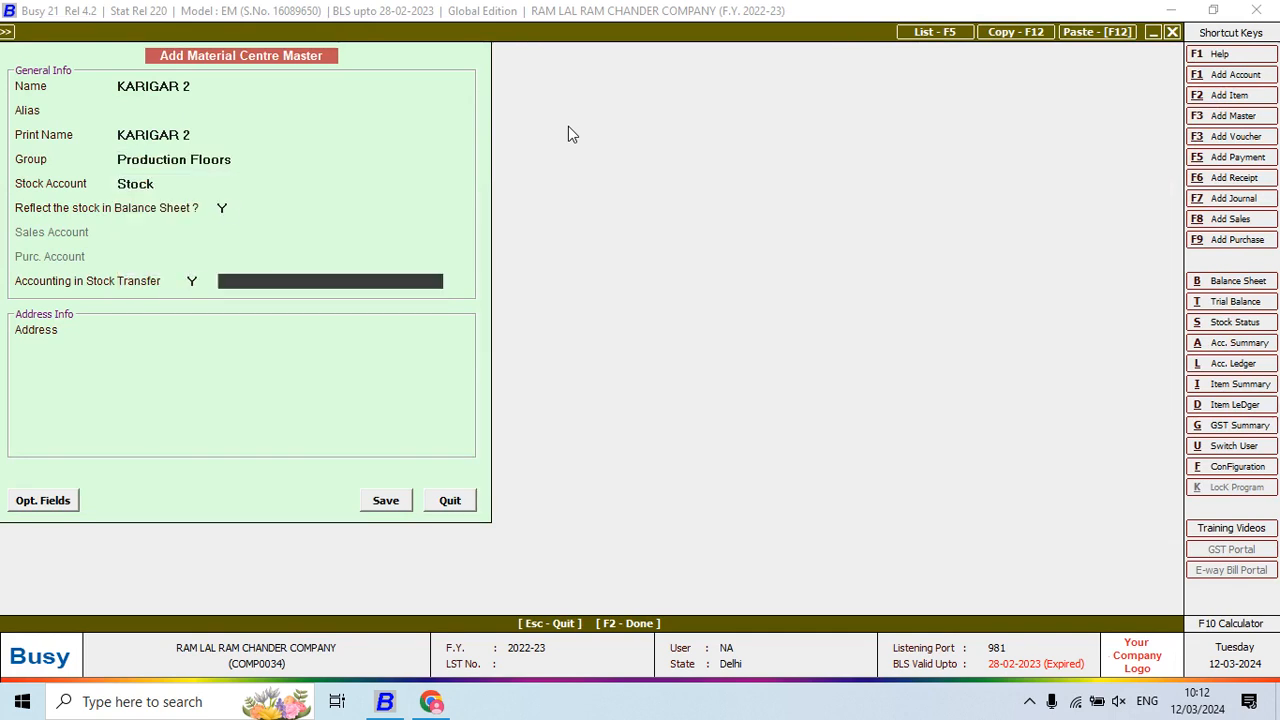
Create and save the KARIGAR 2 account under JOB WORKERS, finishing the new centre
{"action": "key", "text": "F3"}
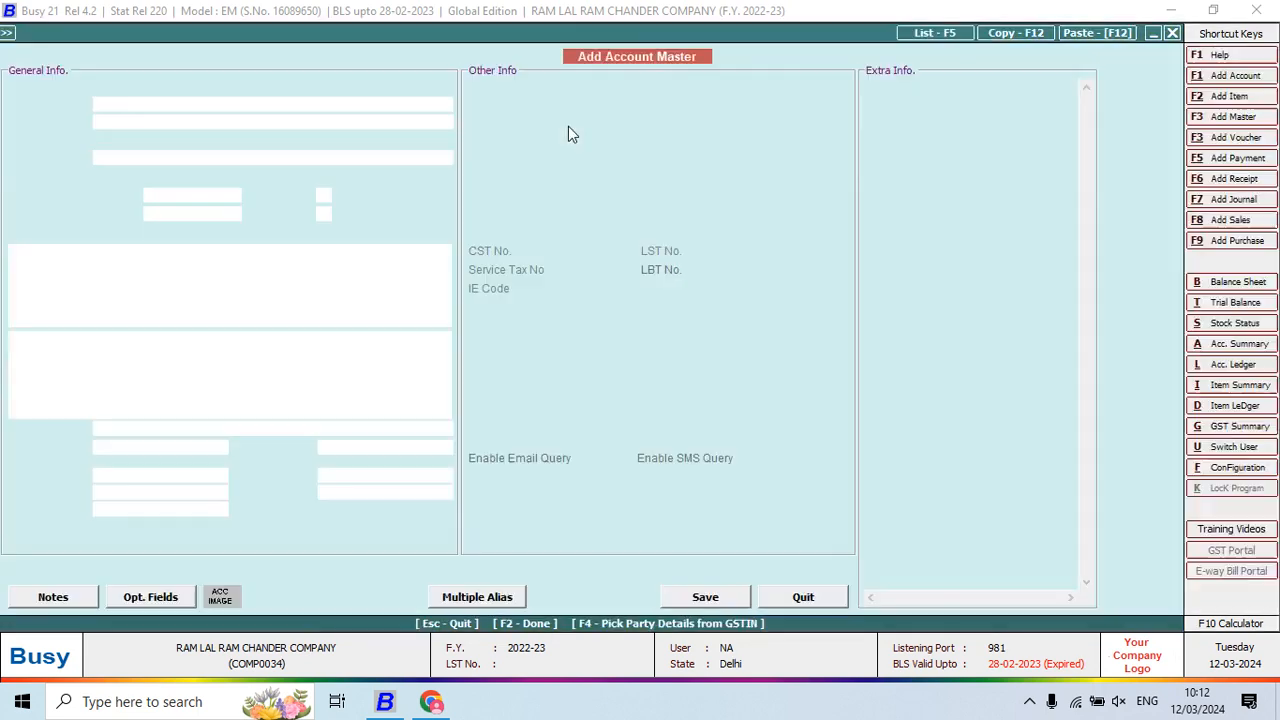
{"action": "type", "text": "KARIGA R"}
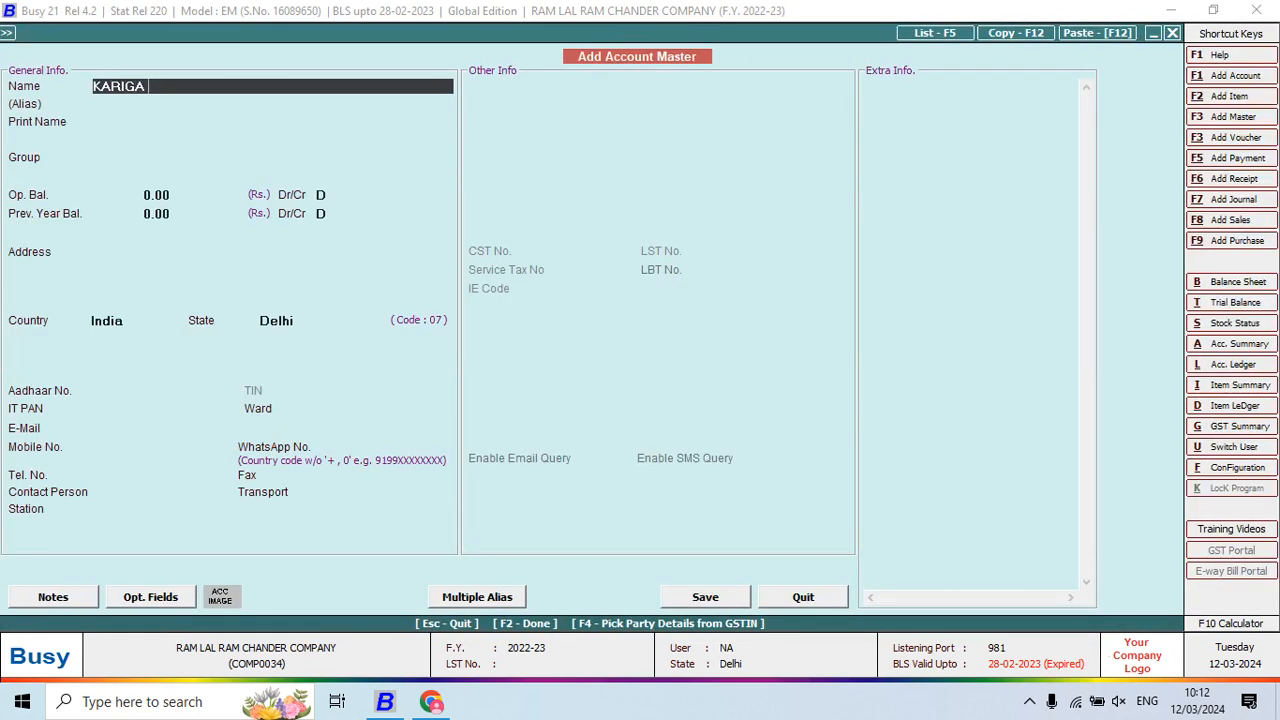
{"action": "type", "text": "2"}
{"action": "key", "text": "Return"}
{"action": "key", "text": "Return"}
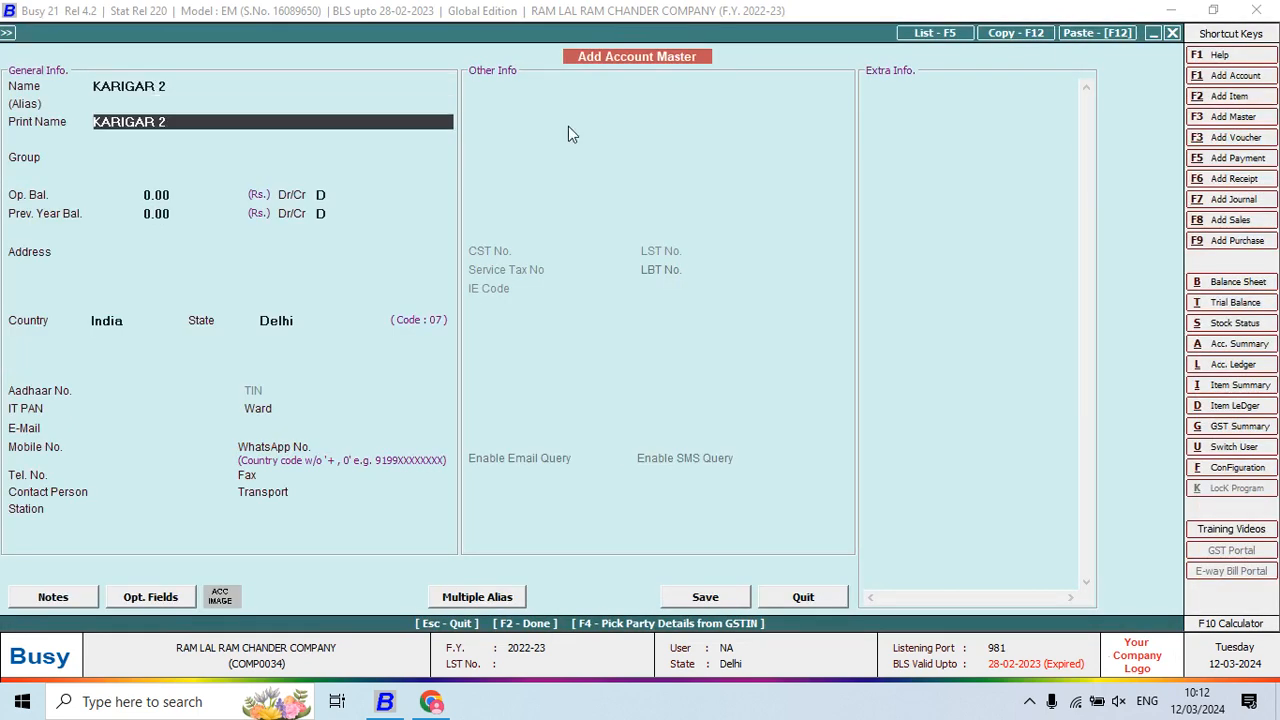
{"action": "key", "text": "Return"}
{"action": "type", "text": "J"}
{"action": "key", "text": "Return"}
{"action": "key", "text": "Return"}
{"action": "key", "text": "Return"}
{"action": "key", "text": "Return"}
{"action": "key", "text": "Return"}
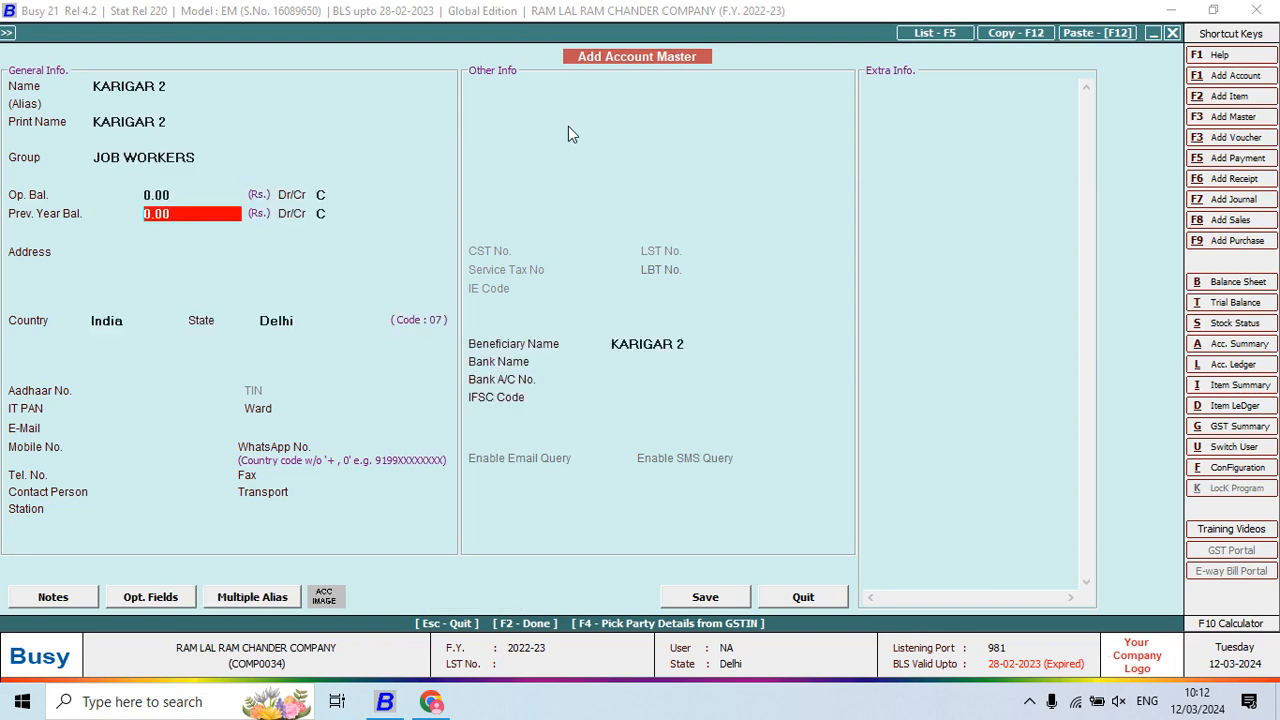
{"action": "key", "text": "F2"}
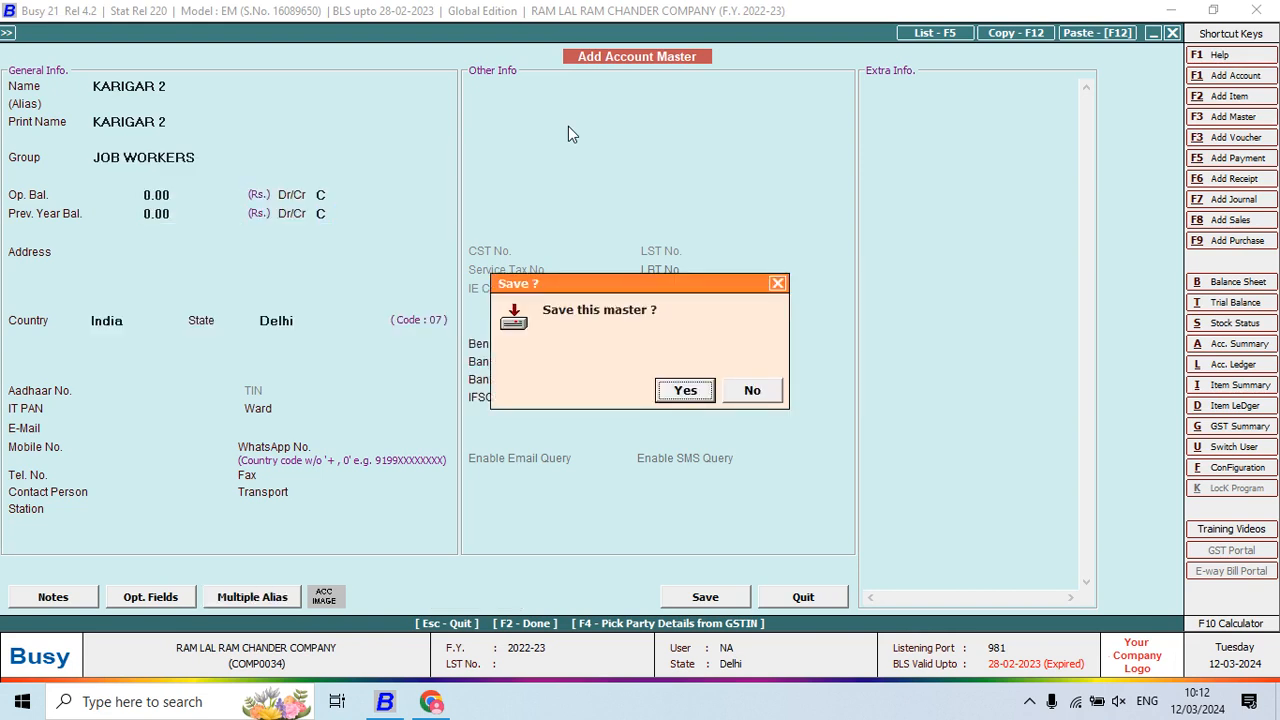
{"action": "key", "text": "Return"}
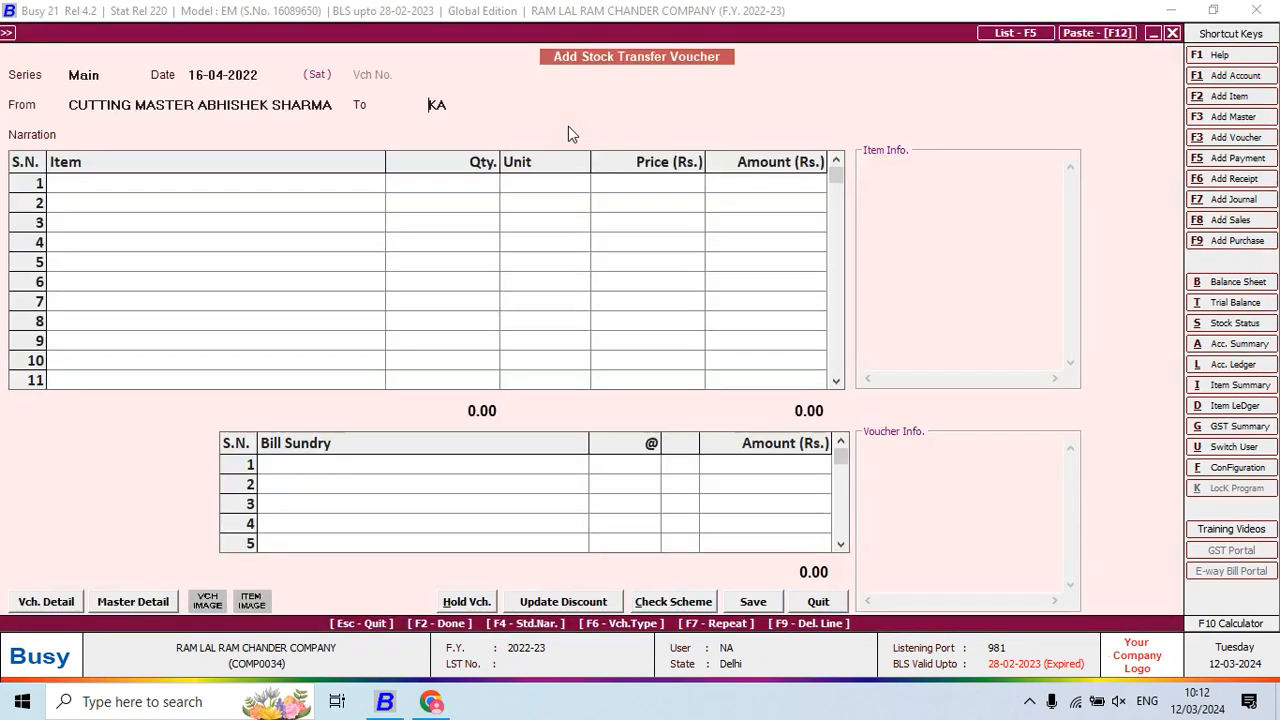
{"action": "key", "text": "Return"}
Enter SHIRT PANT 0001 with a quantity of 100 pieces
{"action": "type", "text": "shirt"}
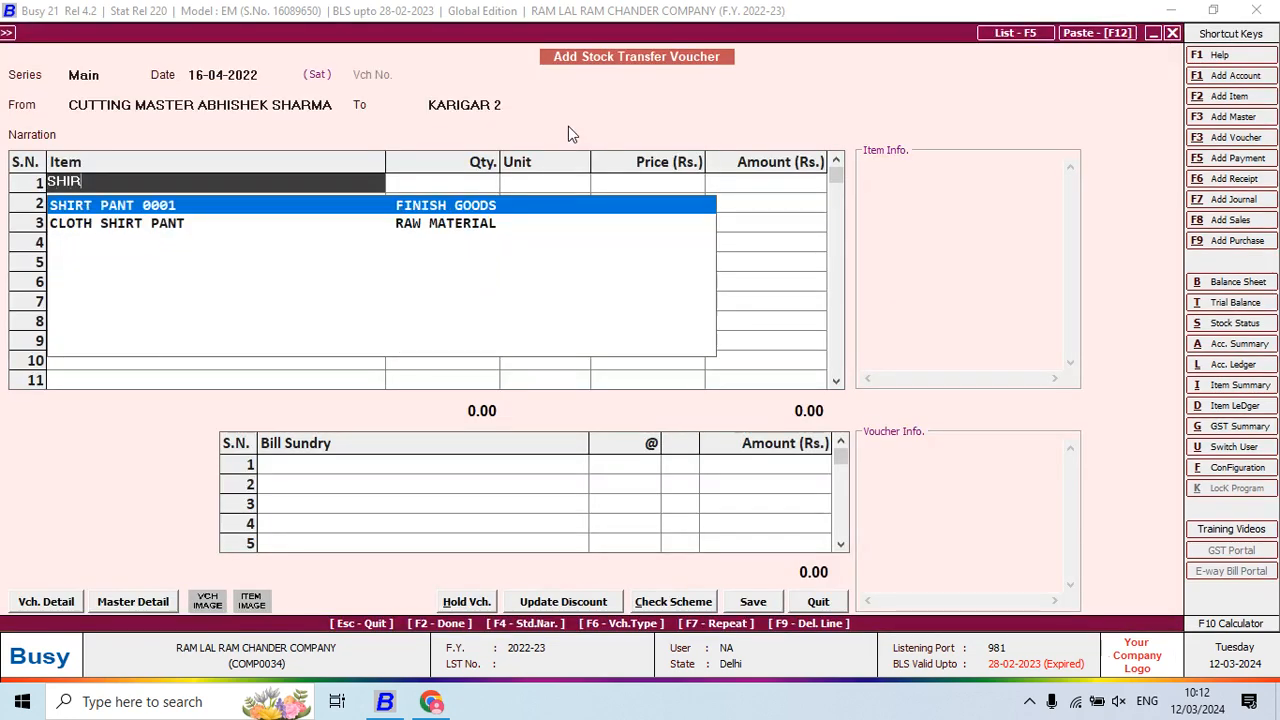
{"action": "key", "text": "Return"}
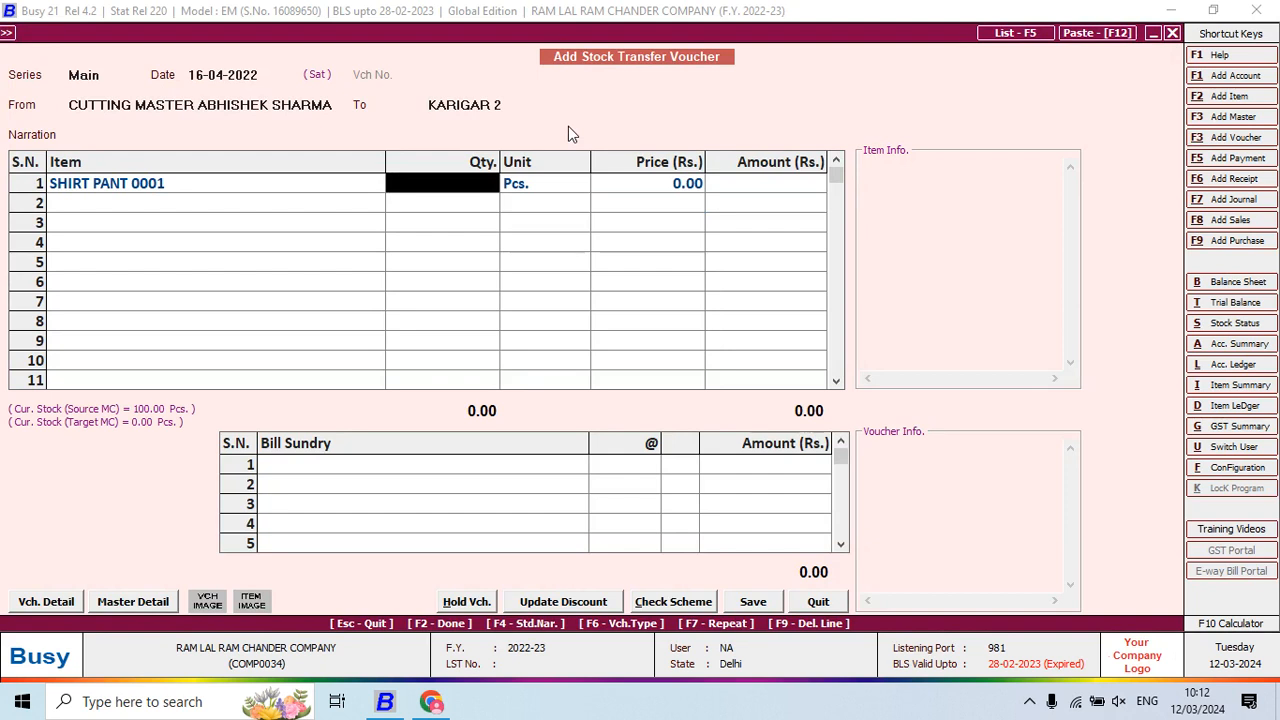
{"action": "type", "text": "195"}
{"action": "key", "text": "BackSpace"}
{"action": "key", "text": "BackSpace"}
{"action": "key", "text": "BackSpace"}
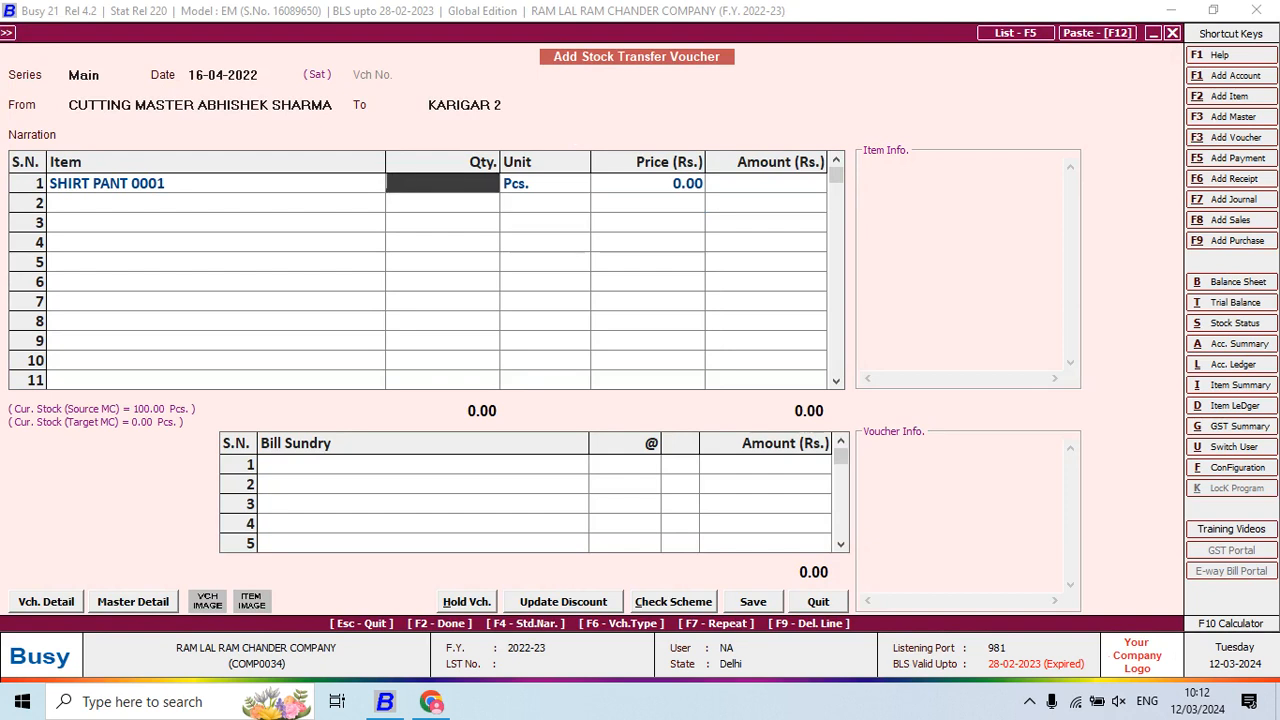
{"action": "type", "text": "100"}
{"action": "key", "text": "Return"}
Add JOB WORK CHARGES at 3 per piece and save the voucher
{"action": "key", "text": "Return"}
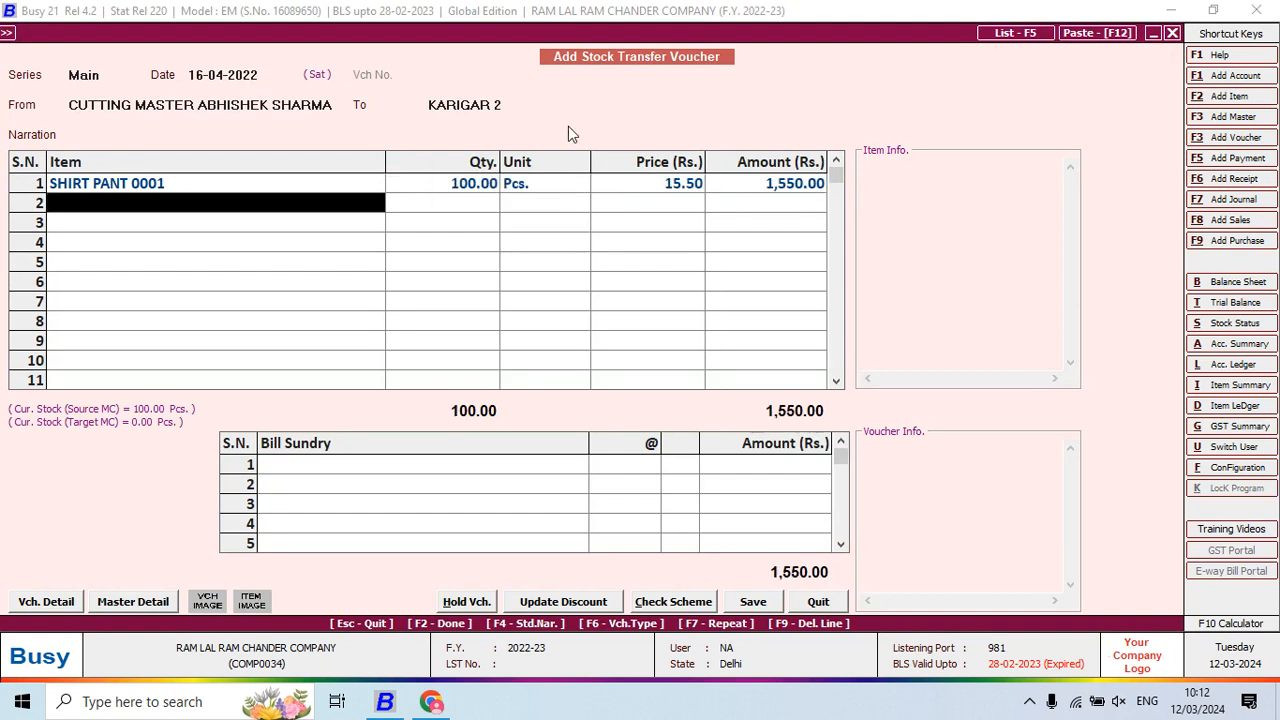
{"action": "key", "text": "Return"}
{"action": "key", "text": "Return"}
{"action": "key", "text": "Return"}
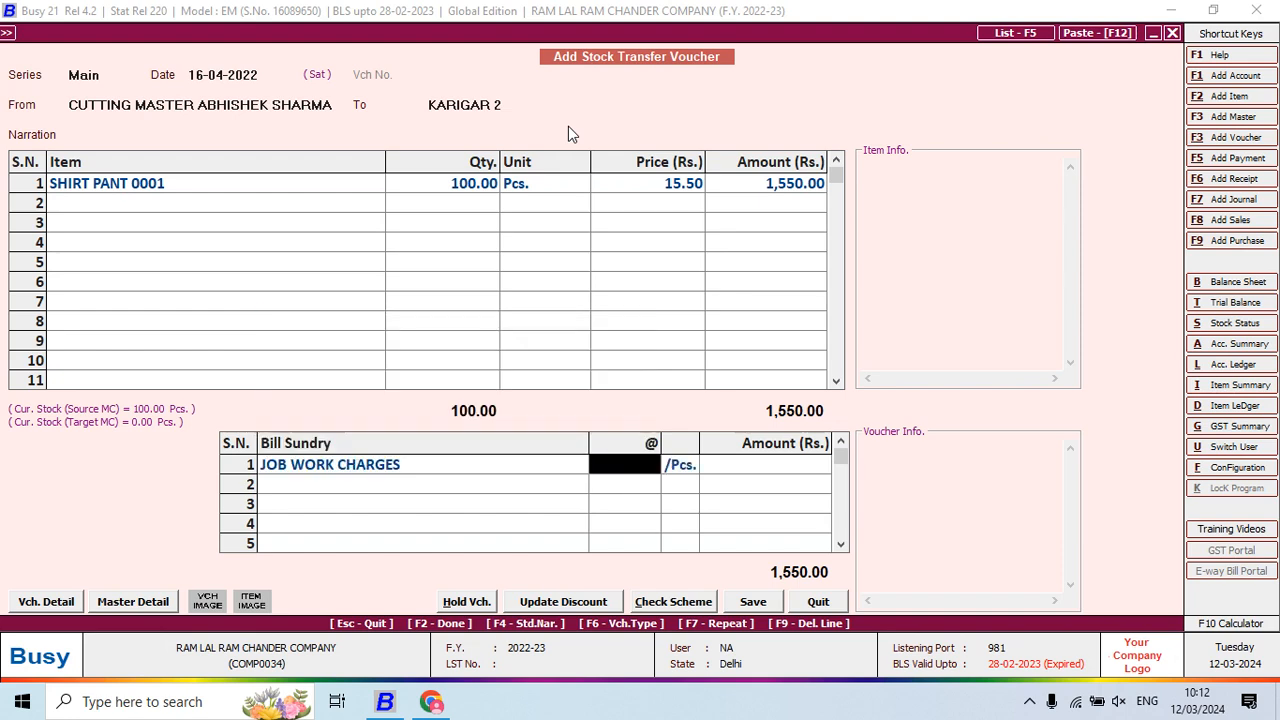
{"action": "type", "text": "5"}
{"action": "key", "text": "Return"}
{"action": "key", "text": "alt+Tab"}
{"action": "key", "text": "alt+Tab"}
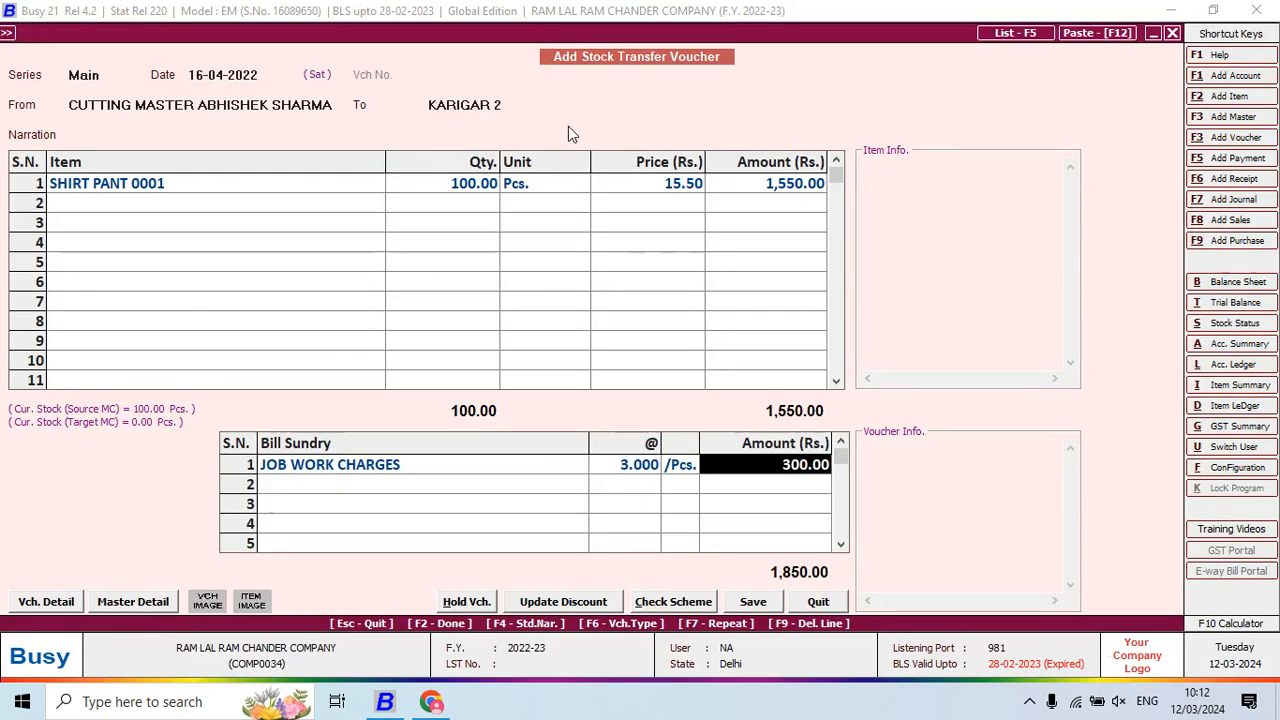
{"action": "key", "text": "F2"}
{"action": "key", "text": "Return"}
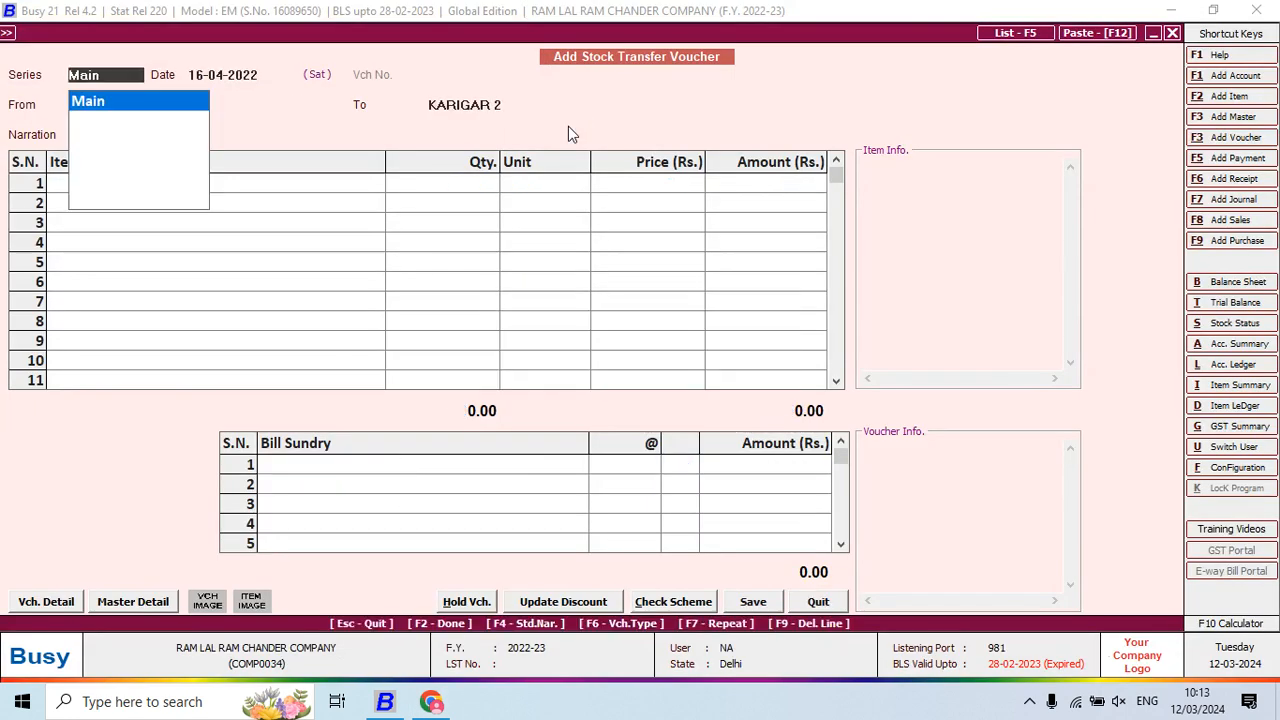
{"action": "key", "text": "Return"}
{"action": "key", "text": "alt+Tab"}
{"action": "key", "text": "alt+Tab"}
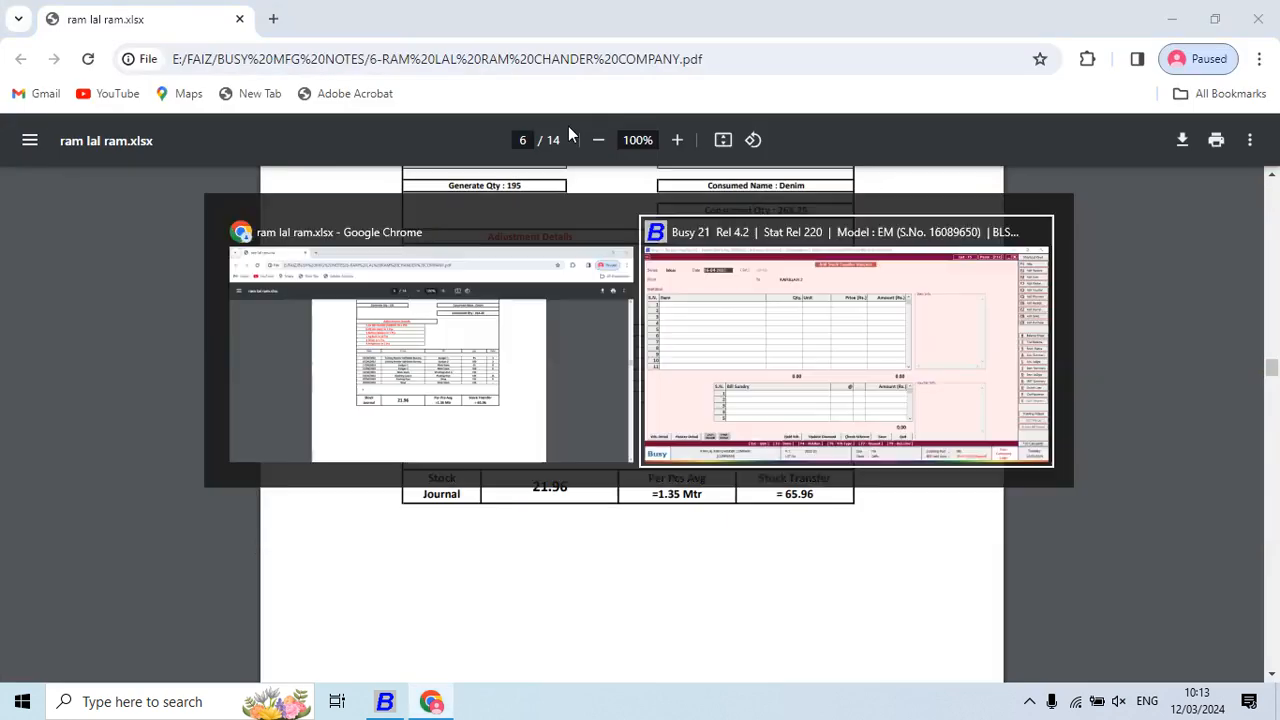
Start a 17-04-2022 transfer from KARIGAR 1 to Main Store
{"action": "type", "text": "17"}
{"action": "key", "text": "Return"}
{"action": "type", "text": "k"}
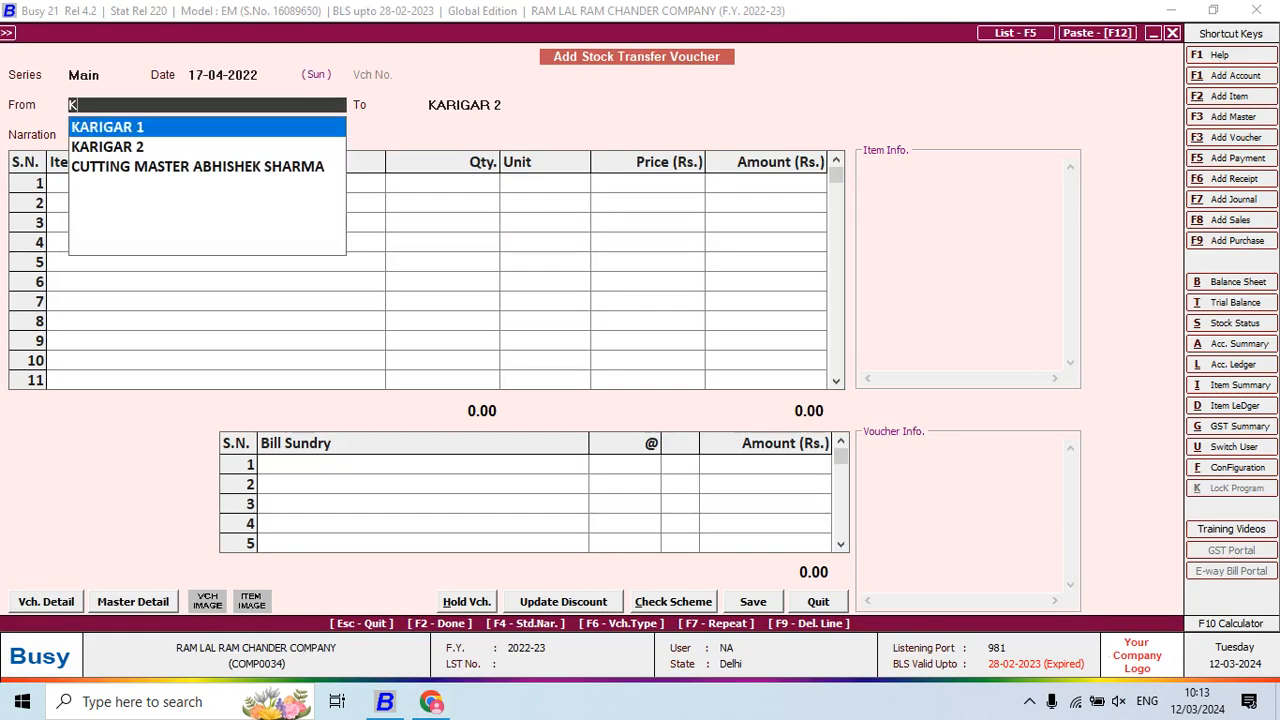
{"action": "key", "text": "Return"}
{"action": "key", "text": "alt+Tab"}
{"action": "key", "text": "alt+Tab"}
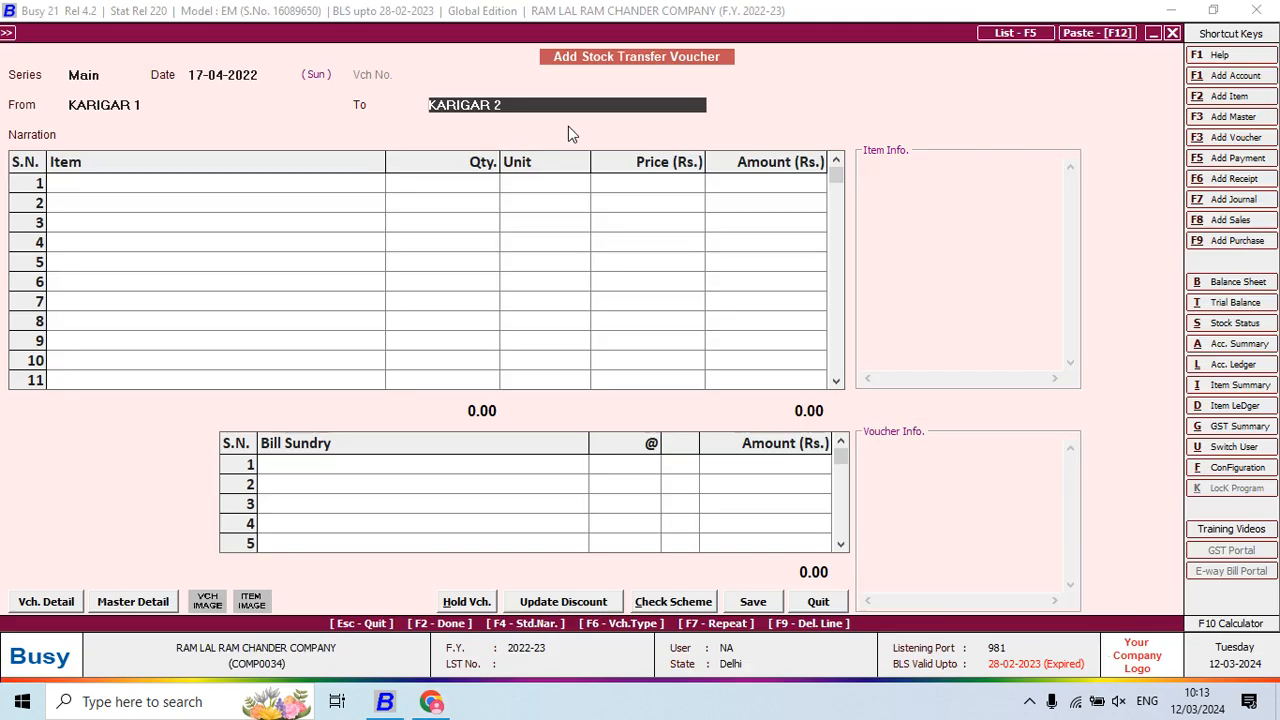
{"action": "type", "text": "ma"}
{"action": "key", "text": "Return"}
Enter 95 pieces of SHIRT PANT 0001 with job work at 8 per piece, and save
{"action": "type", "text": "b"}
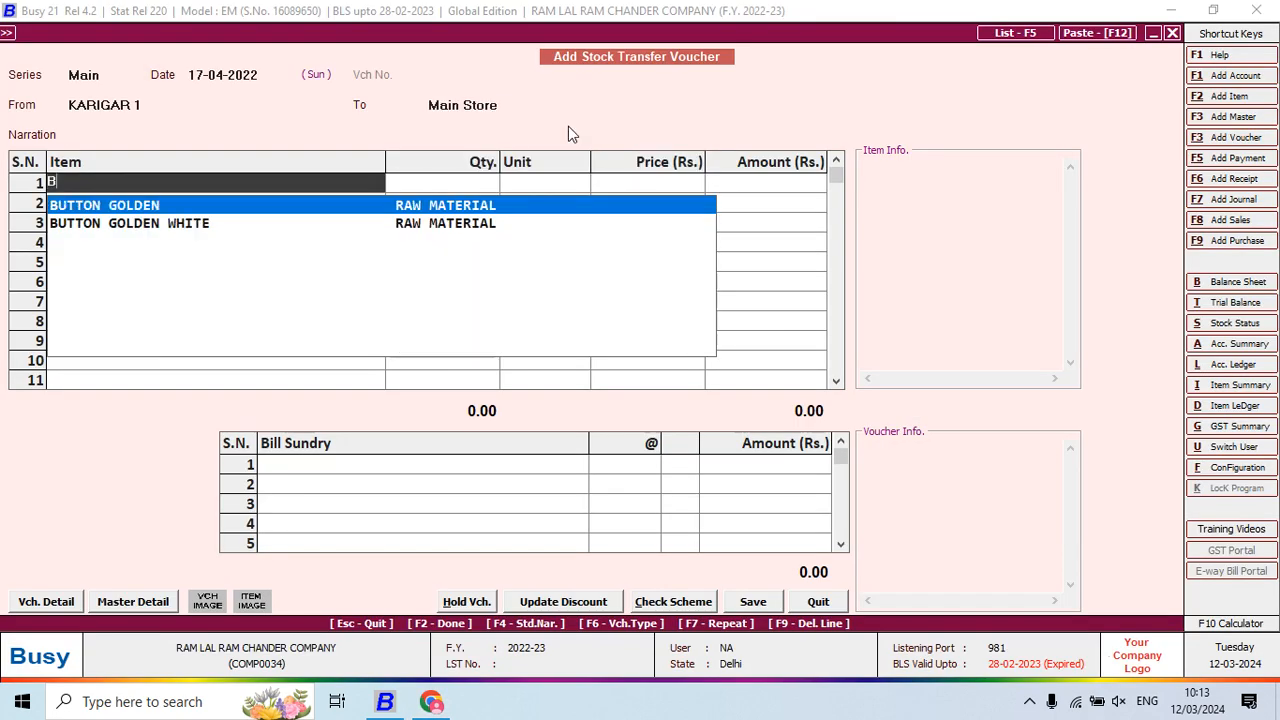
{"action": "key", "text": "BackSpace"}
{"action": "type", "text": "s"}
{"action": "key", "text": "Return"}
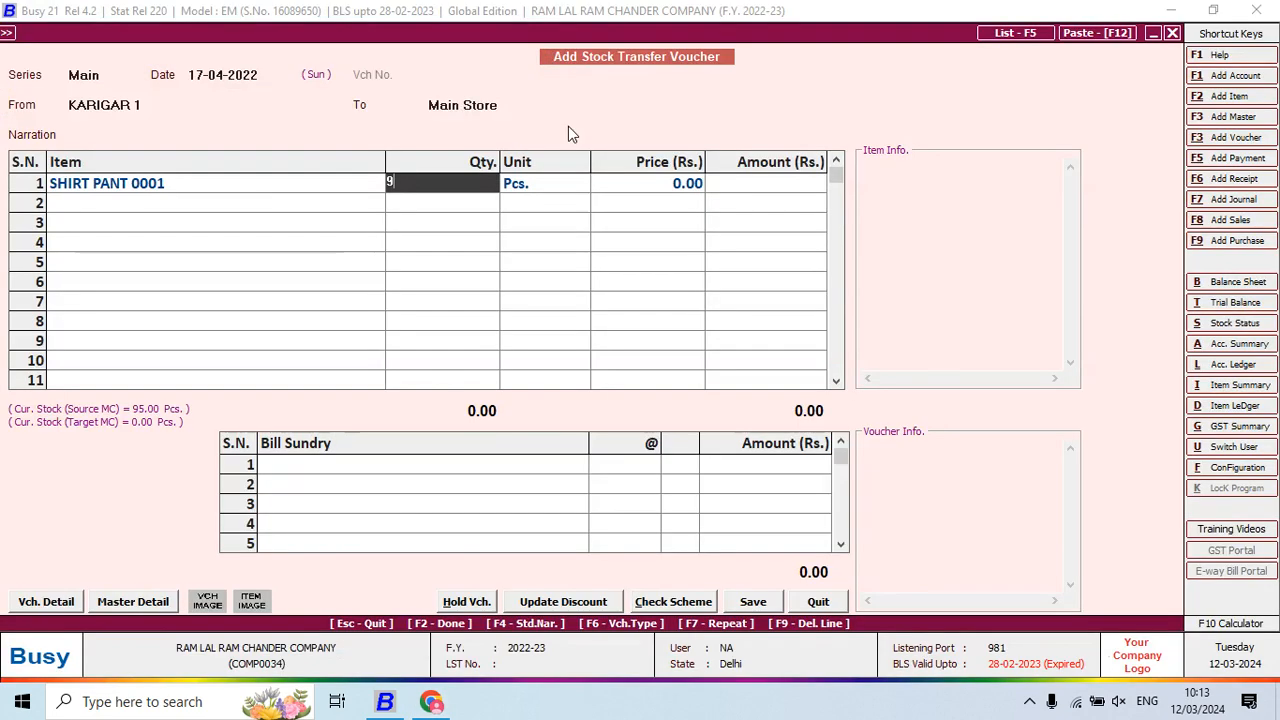
{"action": "type", "text": "95"}
{"action": "key", "text": "Return"}
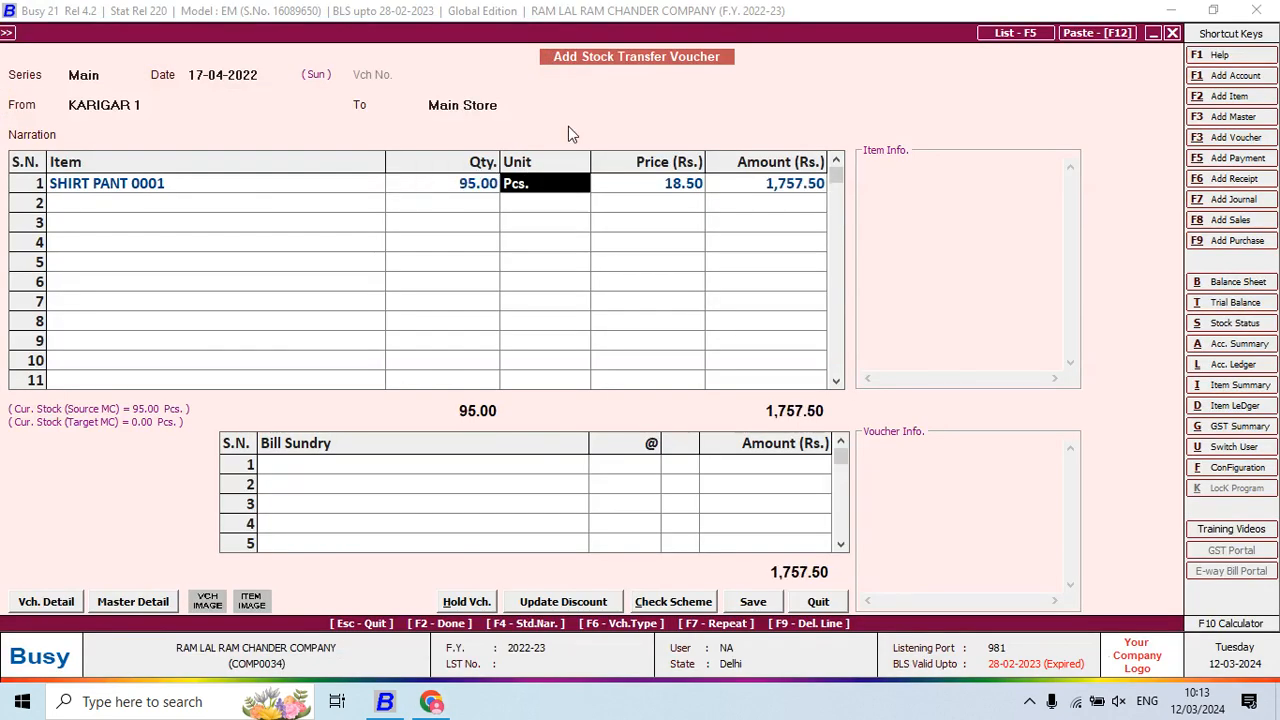
{"action": "key", "text": "Return"}
{"action": "key", "text": "Return"}
{"action": "key", "text": "Return"}
{"action": "key", "text": "Return"}
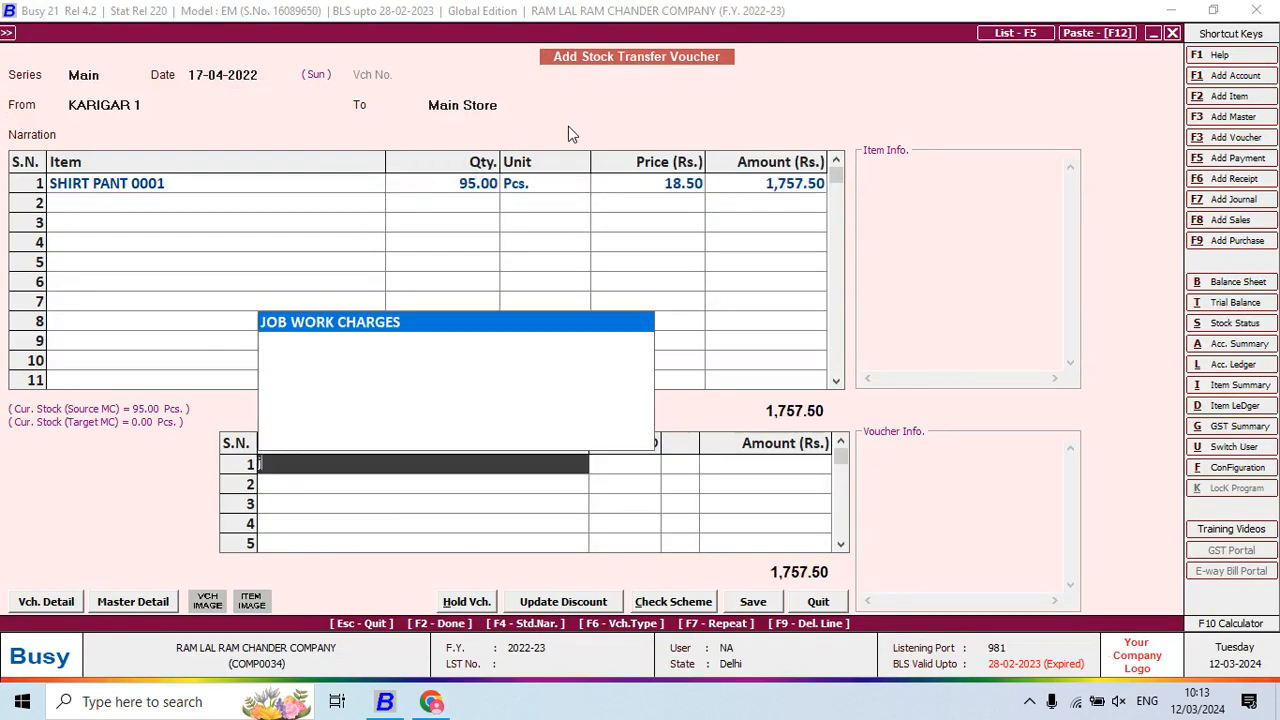
{"action": "key", "text": "Return"}
{"action": "key", "text": "Return"}
{"action": "key", "text": "alt+Tab"}
{"action": "key", "text": "alt+Tab"}
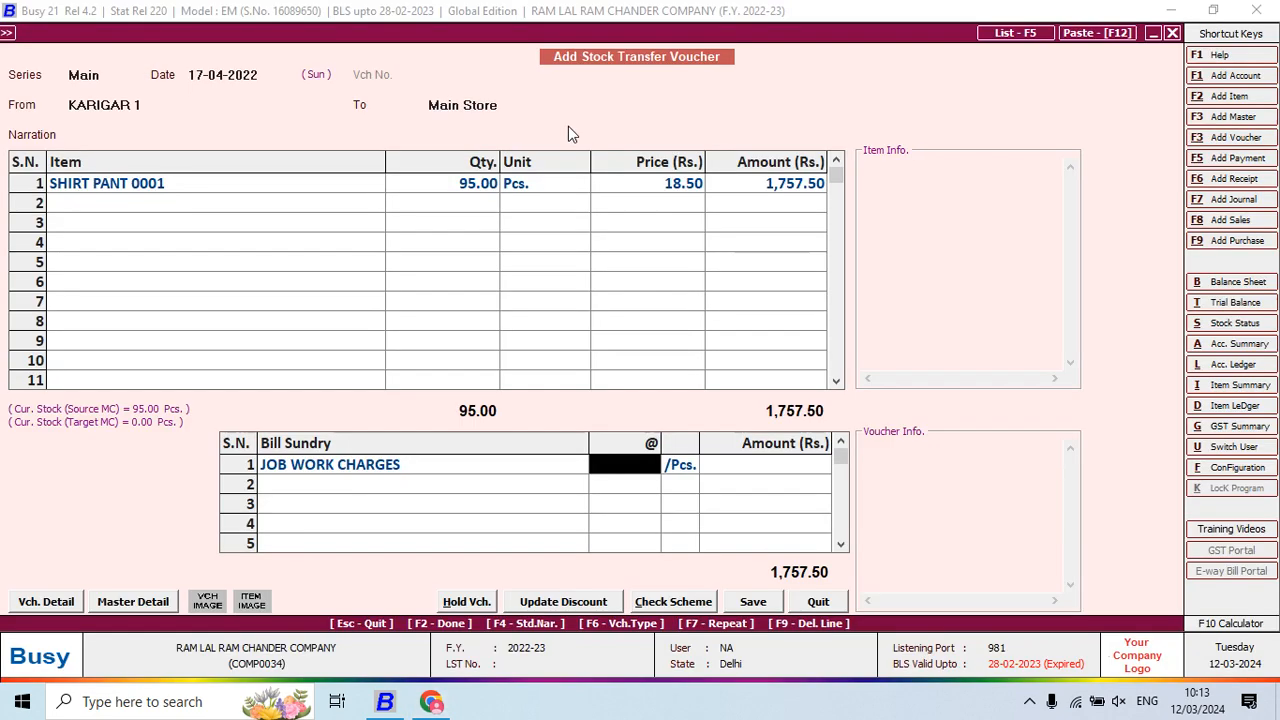
{"action": "type", "text": "8"}
{"action": "key", "text": "Return"}
{"action": "key", "text": "Return"}
{"action": "key", "text": "Return"}
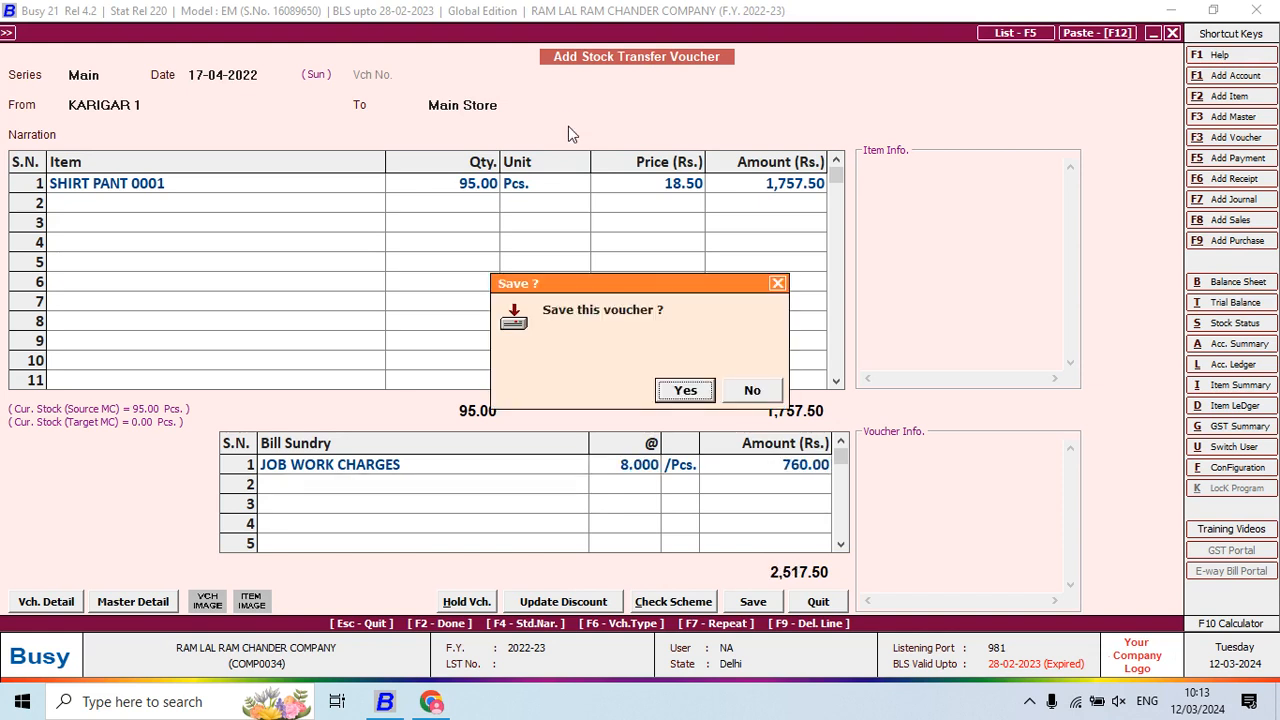
{"action": "key", "text": "Return"}
{"action": "key", "text": "Return"}
Save a KARIGAR 2 transfer of 100 SHIRT PANT 0001 pieces with job work at 8
{"action": "key", "text": "Return"}
{"action": "type", "text": "KR"}
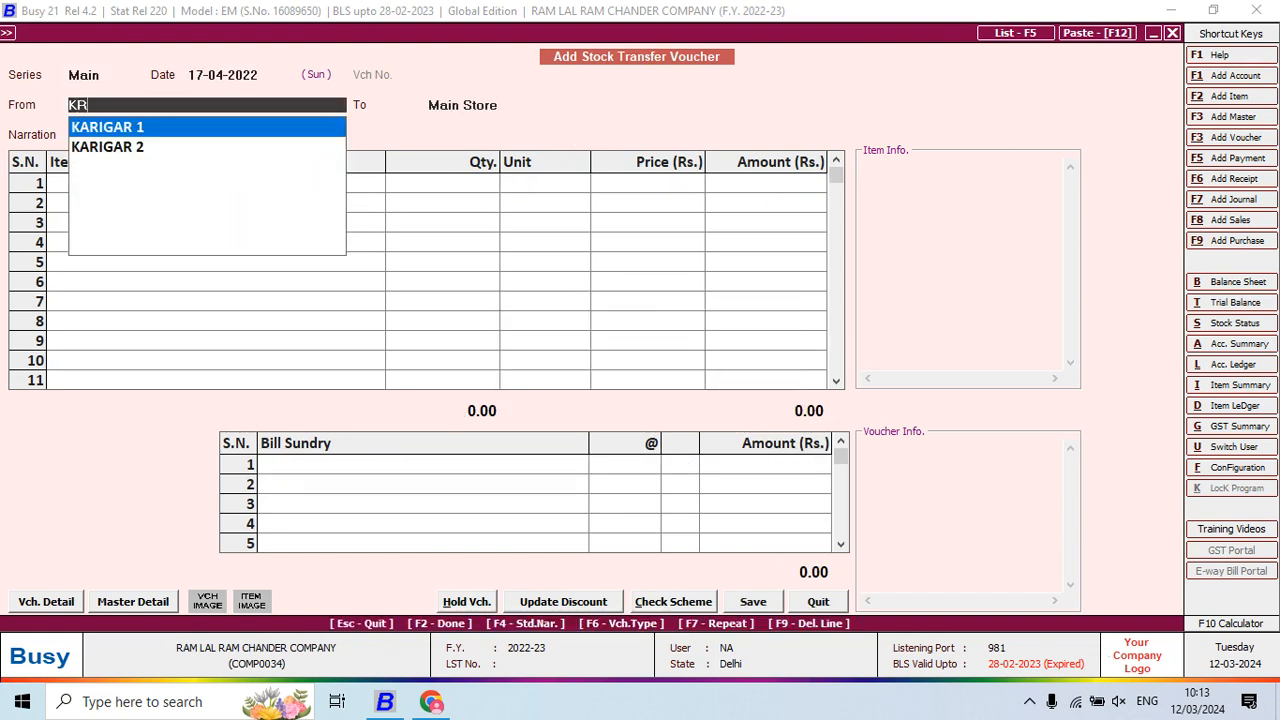
{"action": "key", "text": "Down"}
{"action": "key", "text": "Return"}
{"action": "key", "text": "Return"}
{"action": "key", "text": "Return"}
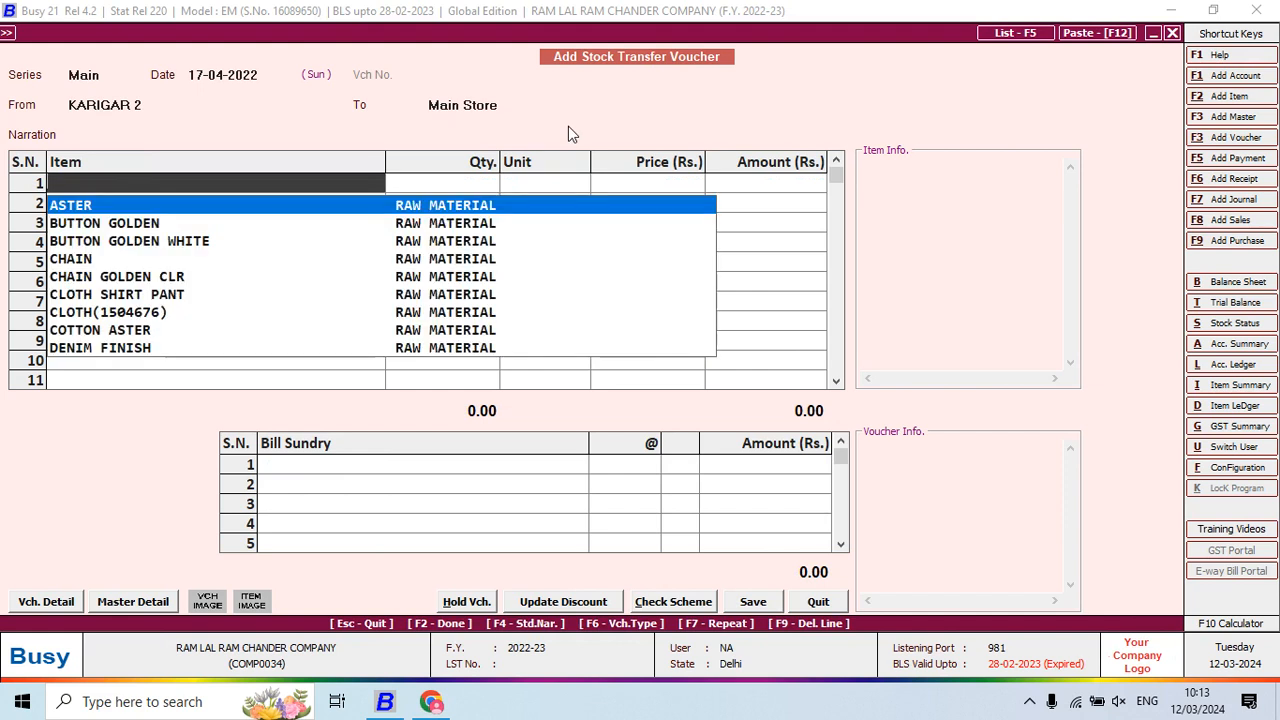
{"action": "type", "text": "SHI"}
{"action": "key", "text": "Return"}
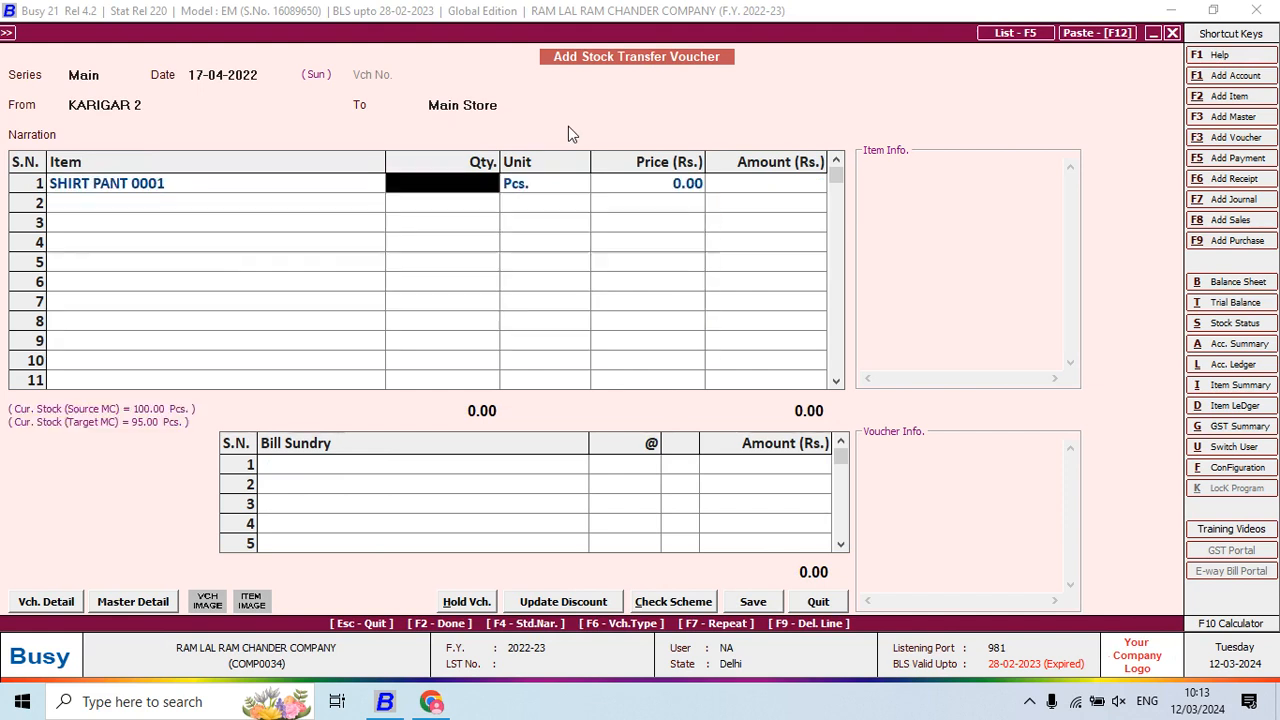
{"action": "type", "text": "100"}
{"action": "key", "text": "Return"}
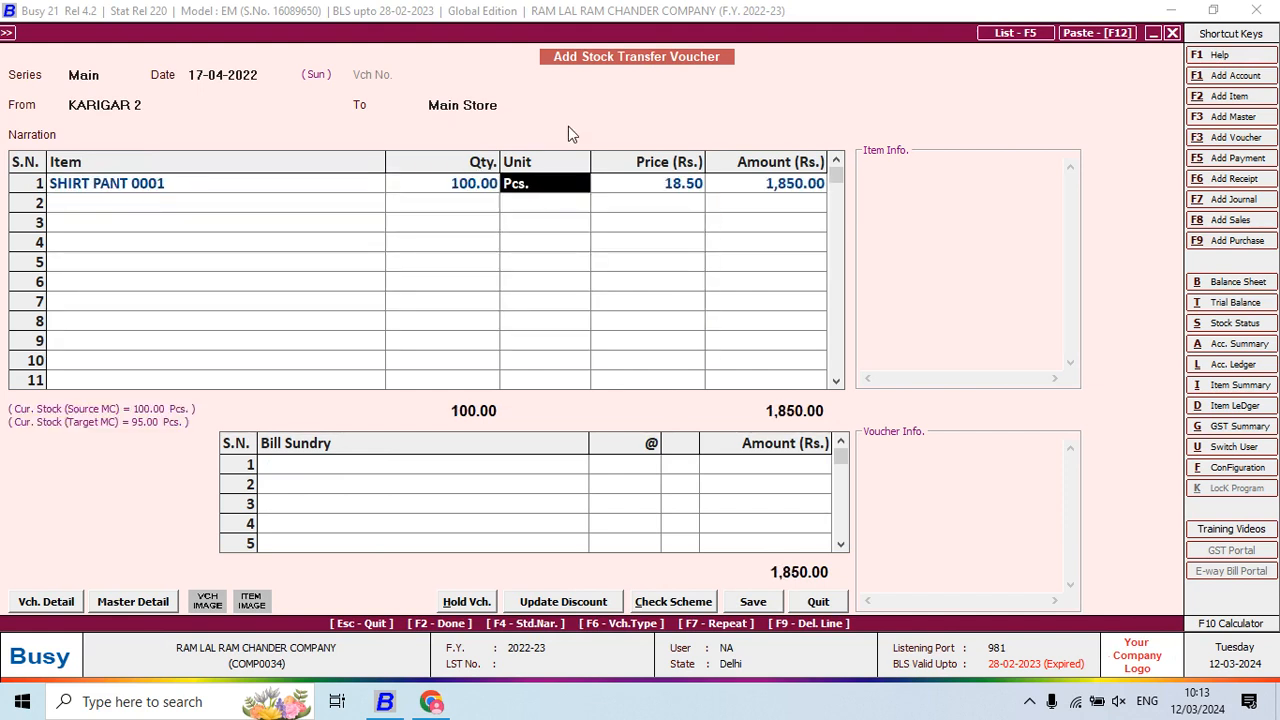
{"action": "key", "text": "Return"}
{"action": "key", "text": "Return"}
{"action": "key", "text": "Return"}
{"action": "key", "text": "Return"}
{"action": "key", "text": "Return"}
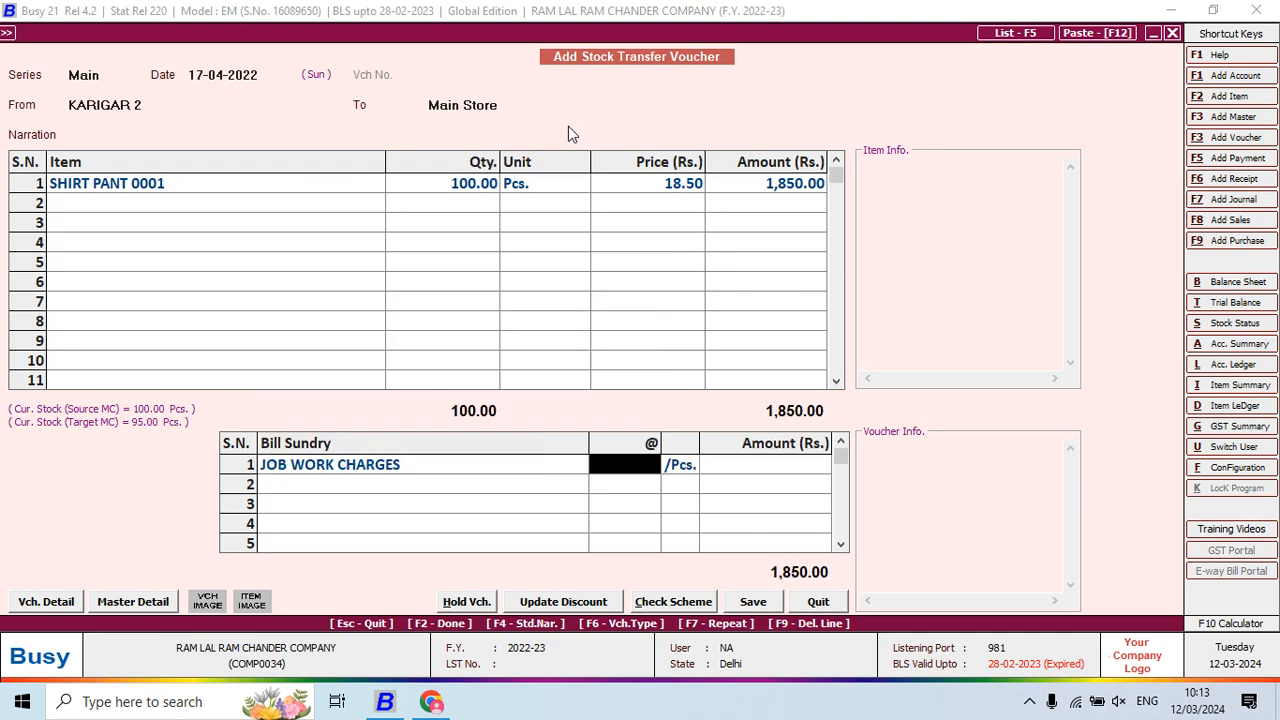
{"action": "type", "text": "8"}
{"action": "key", "text": "Return"}
{"action": "key", "text": "Return"}
{"action": "key", "text": "Return"}
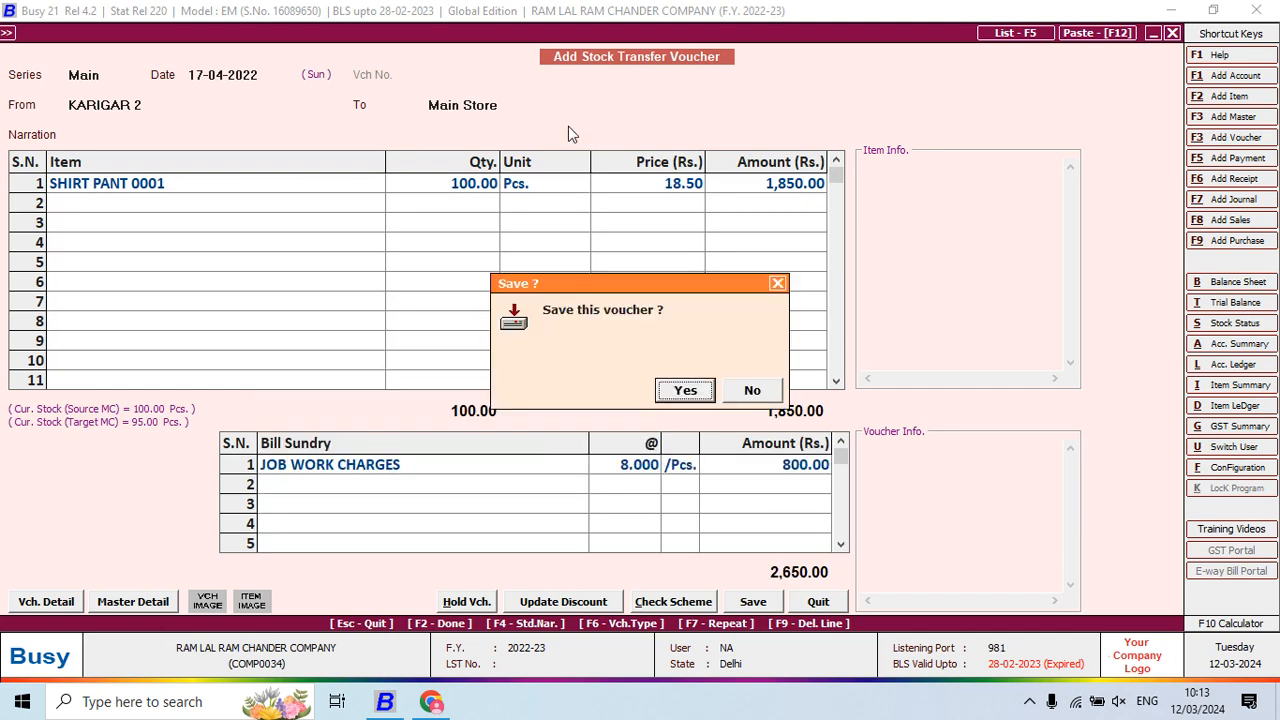
{"action": "key", "text": "Return"}
{"action": "key", "text": "alt+Tab"}
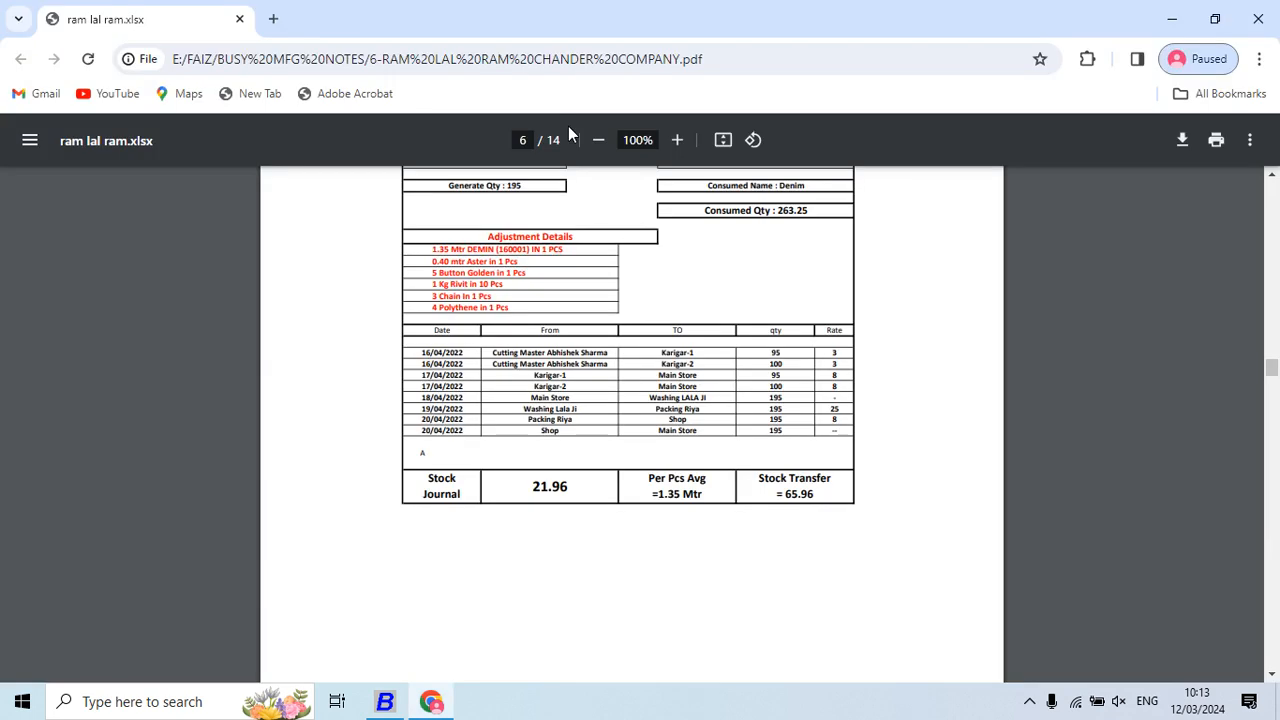
Set the voucher date to 18-04-2022 with Main Store as the source
{"action": "key", "text": "alt+Tab"}
{"action": "key", "text": "Return"}
{"action": "type", "text": "18"}
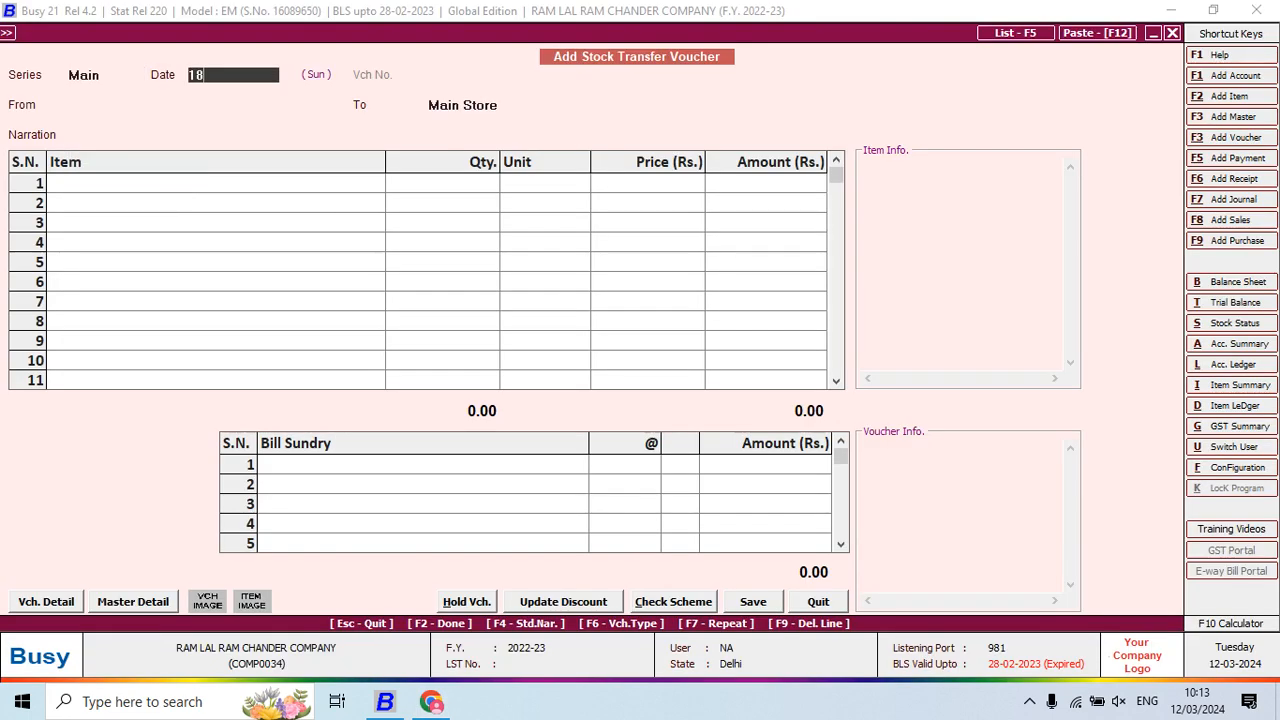
{"action": "key", "text": "Return"}
{"action": "type", "text": "M"}
{"action": "key", "text": "Return"}
{"action": "key", "text": "alt+Tab"}
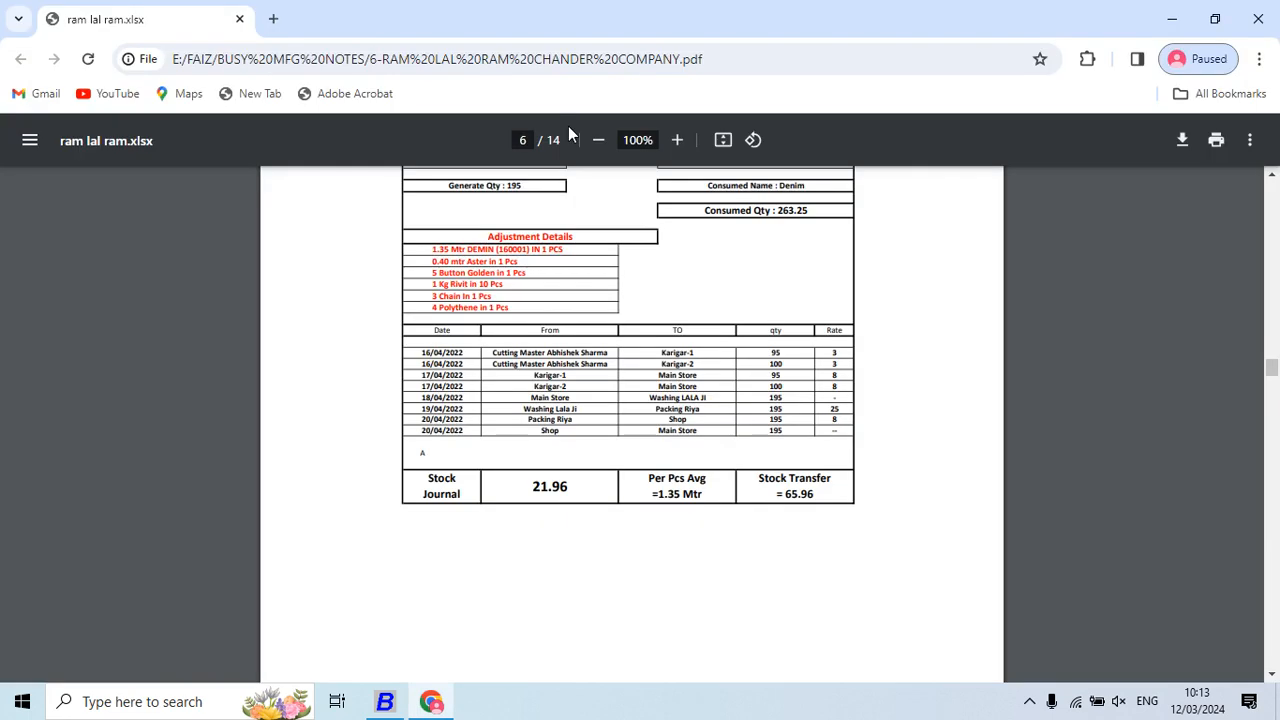
{"action": "key", "text": "alt+Tab"}
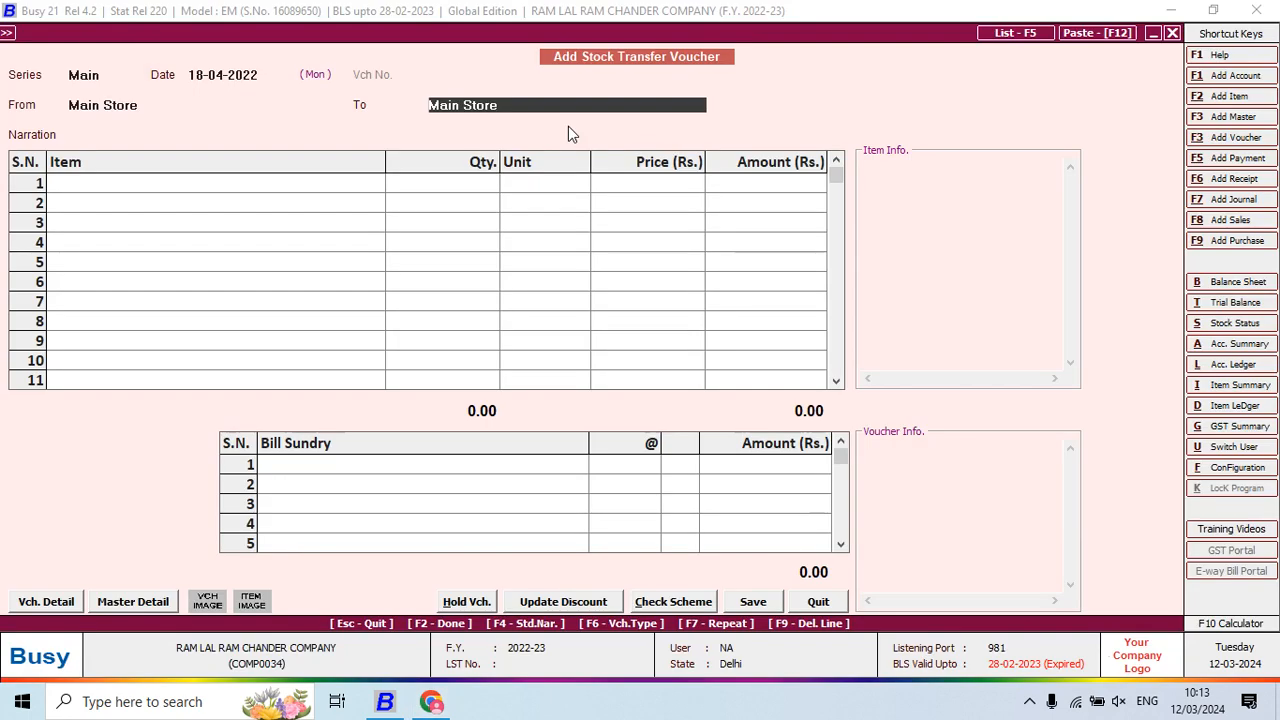
Create material centre WASHING LALA JI under Production Floors with stock-transfer accounting on
{"action": "key", "text": "F3"}
{"action": "type", "text": "WASHING LALA JI"}
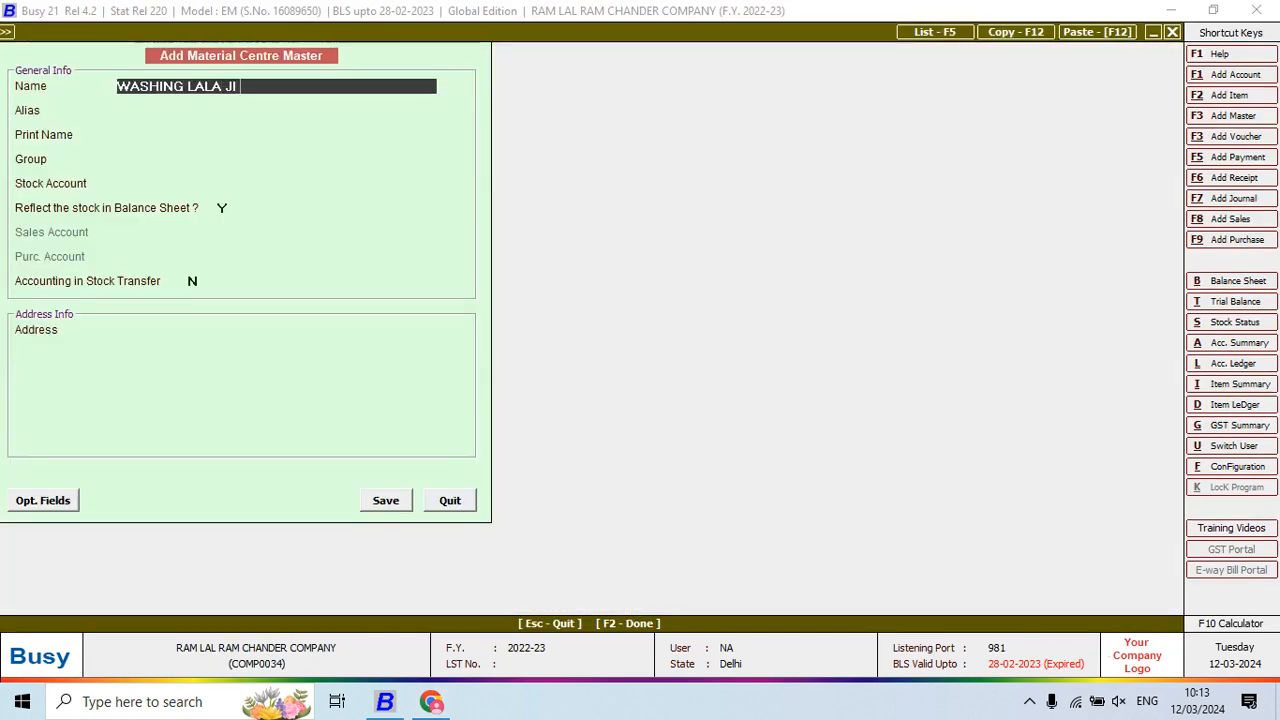
{"action": "key", "text": "Return"}
{"action": "key", "text": "Return"}
{"action": "type", "text": "PR"}
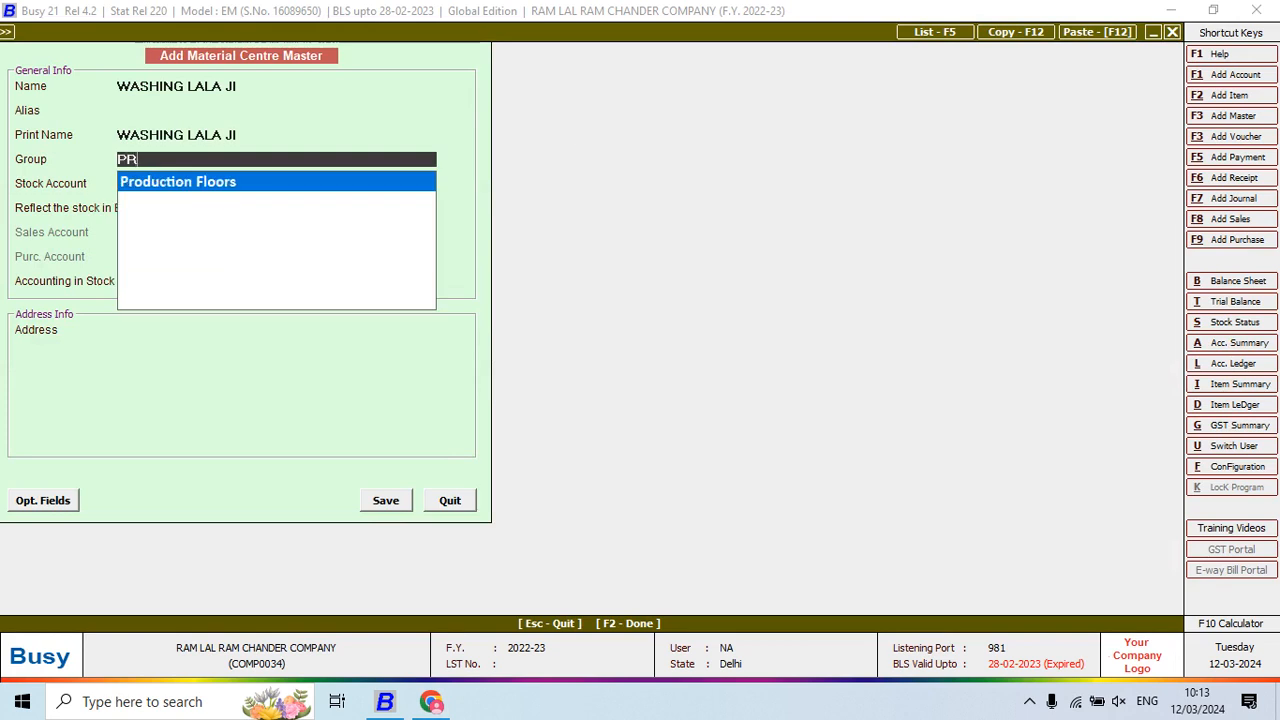
{"action": "key", "text": "Return"}
{"action": "key", "text": "Return"}
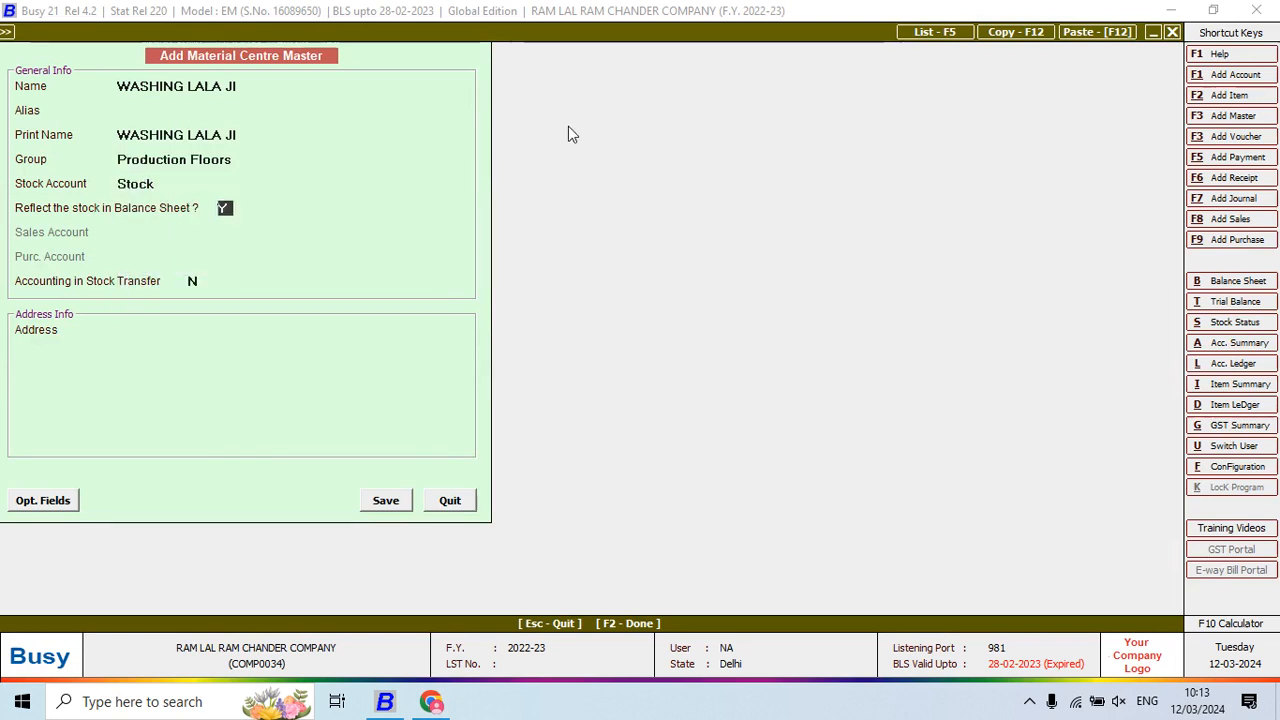
{"action": "key", "text": "Return"}
{"action": "key", "text": "y"}
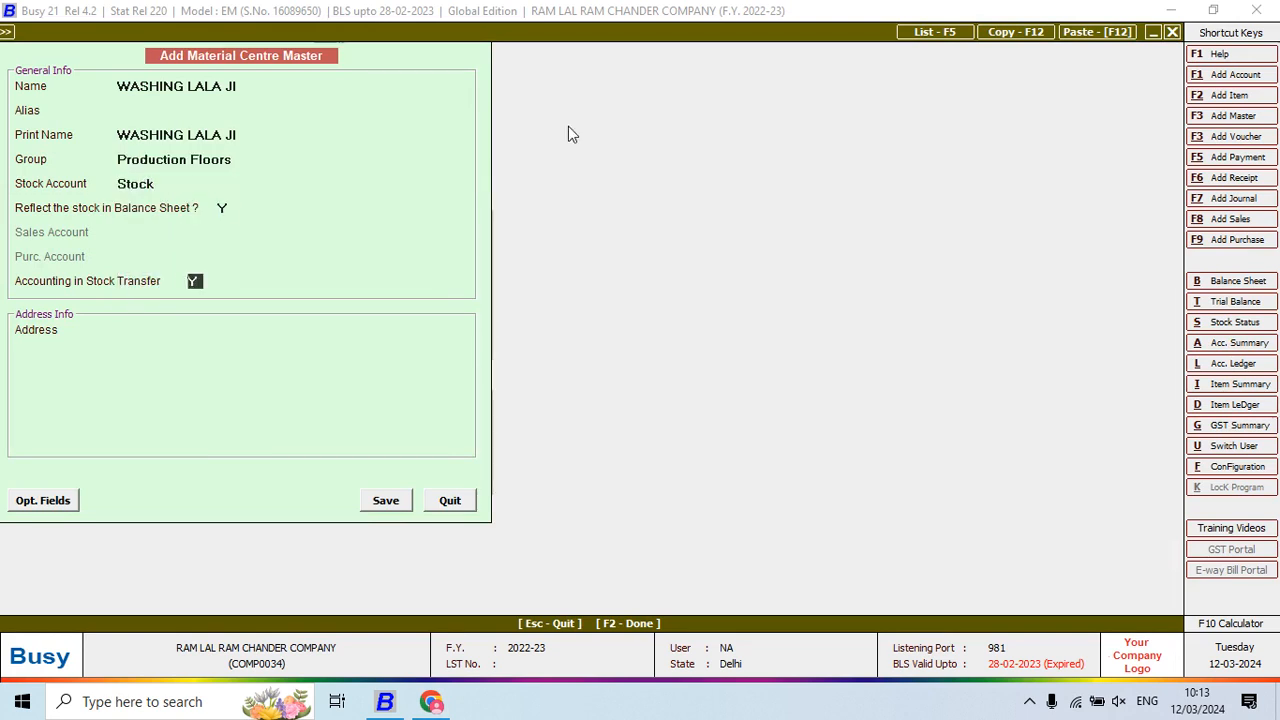
{"action": "key", "text": "Return"}
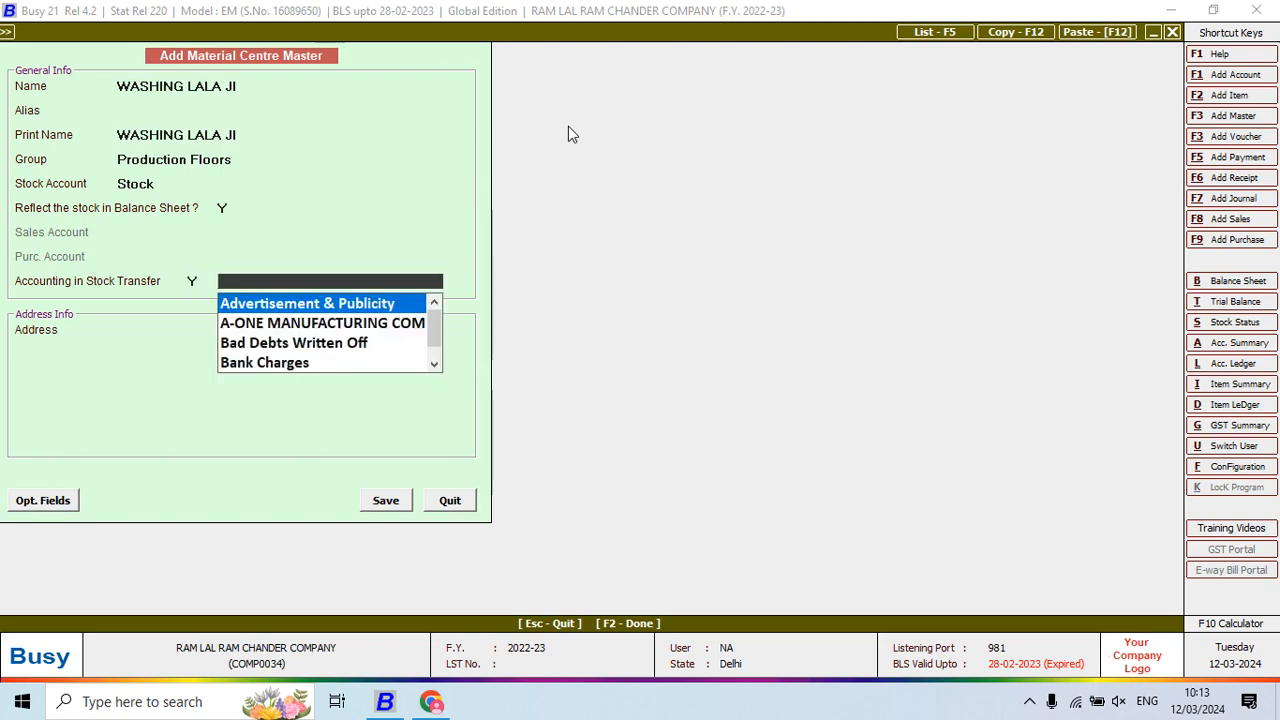
Add a WASHING LALA JI account under JOB WORKERS and save the new centre
{"action": "key", "text": "F3"}
{"action": "type", "text": "WASHING L"}
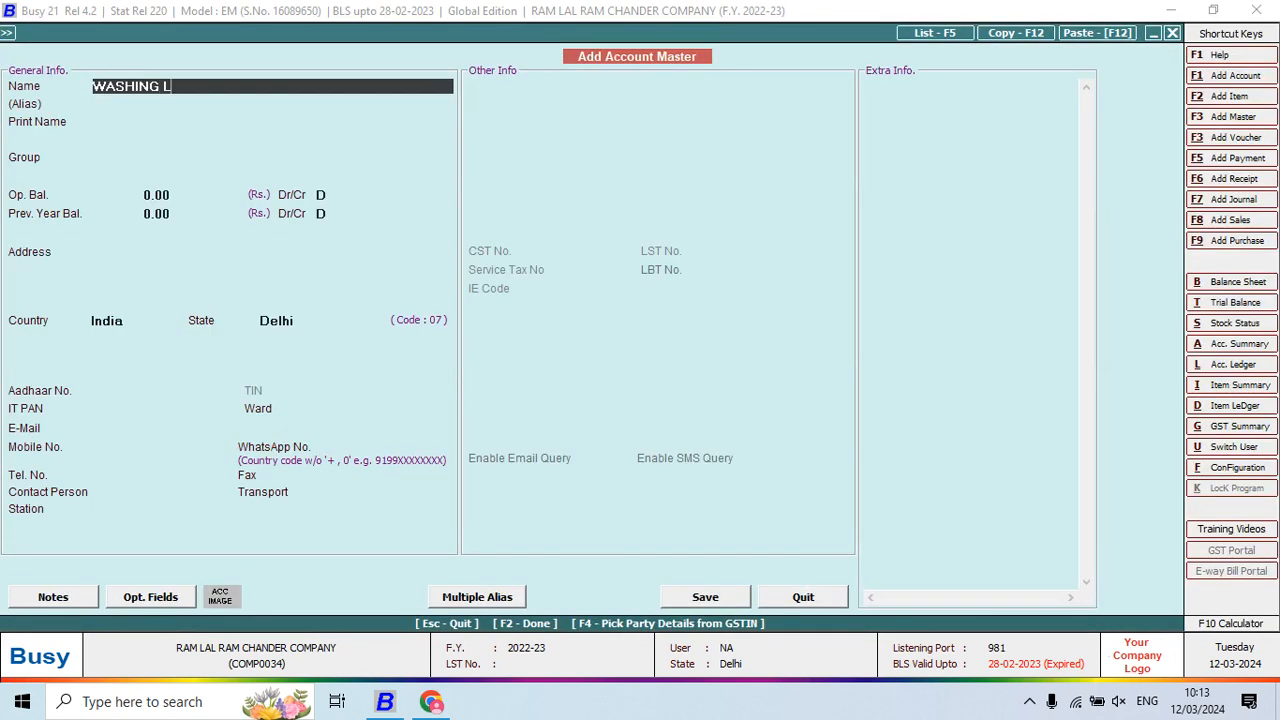
{"action": "type", "text": "ALA JI"}
{"action": "key", "text": "Return"}
{"action": "key", "text": "Return"}
{"action": "key", "text": "Return"}
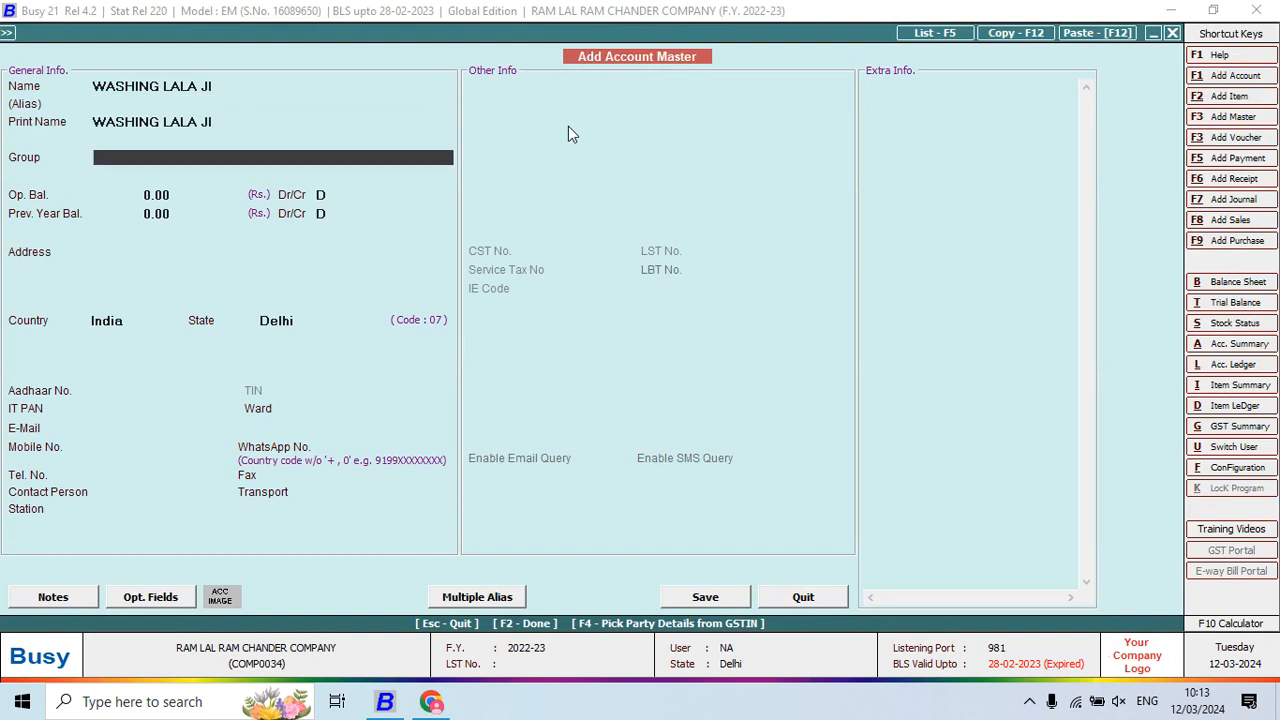
{"action": "type", "text": "J"}
{"action": "key", "text": "Return"}
{"action": "key", "text": "Return"}
{"action": "key", "text": "Return"}
{"action": "key", "text": "Return"}
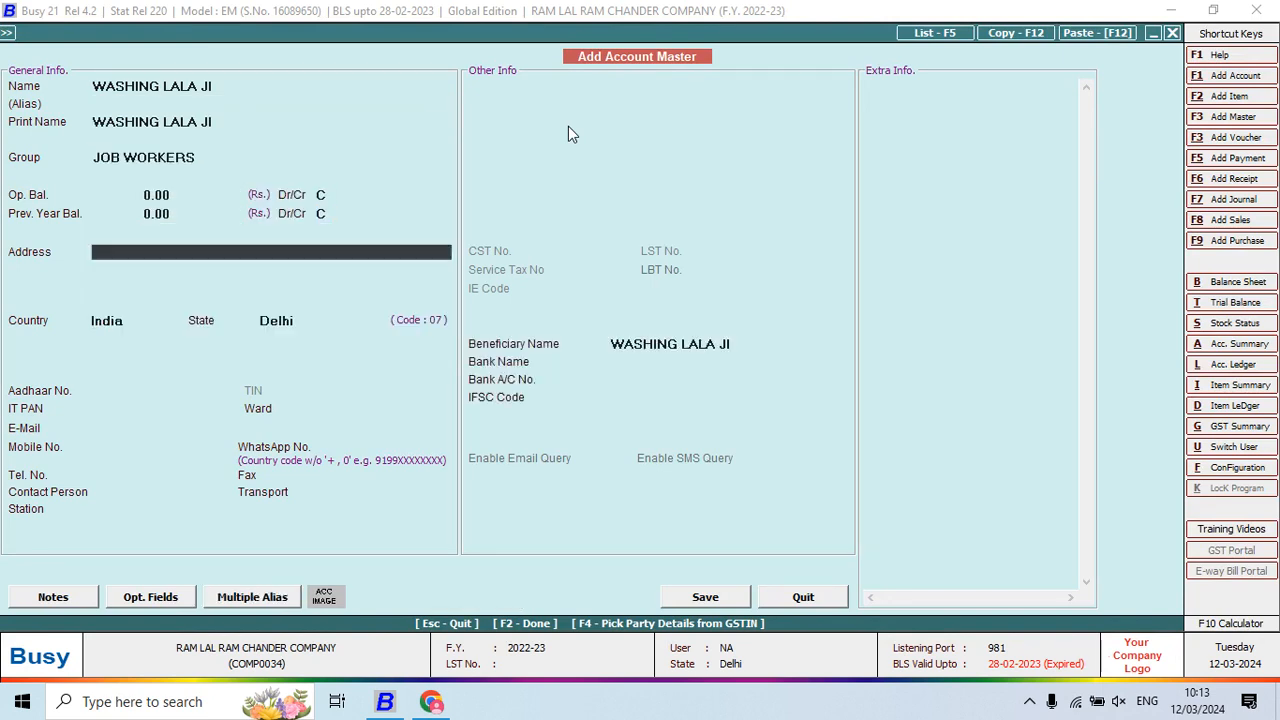
{"action": "key", "text": "F2"}
{"action": "key", "text": "Return"}
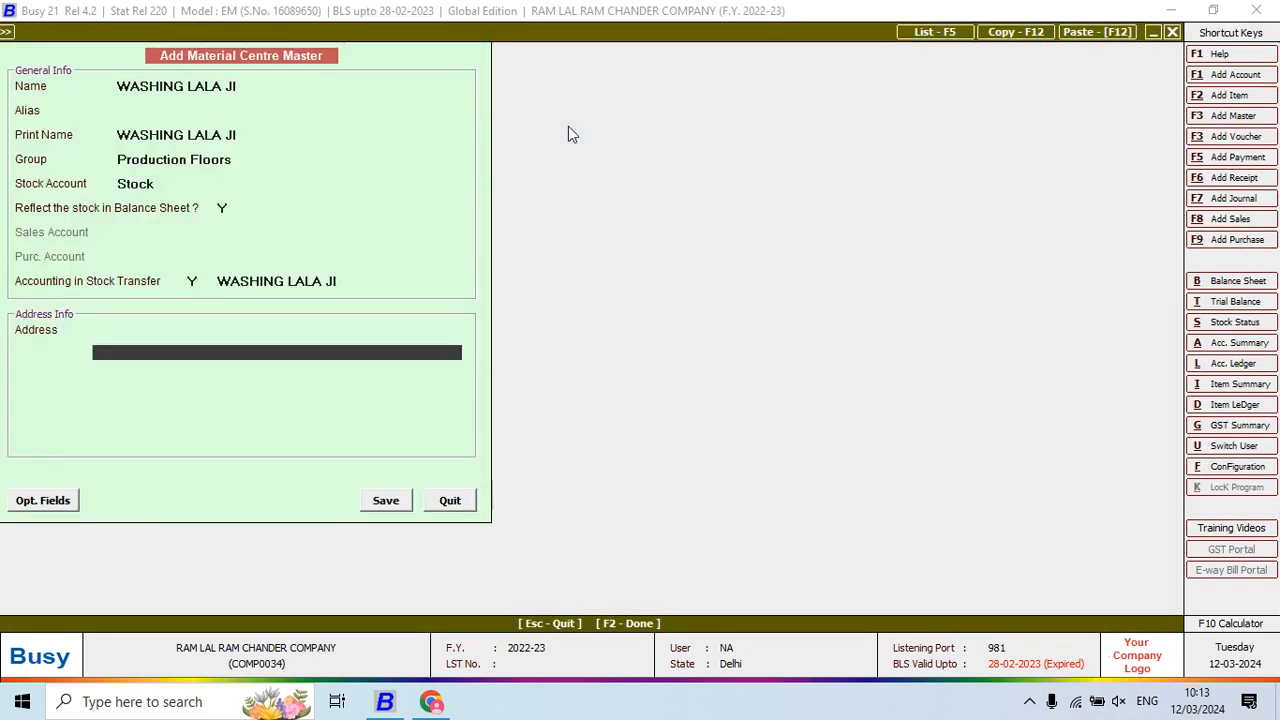
{"action": "key", "text": "Return"}
{"action": "key", "text": "Return"}
{"action": "key", "text": "Return"}
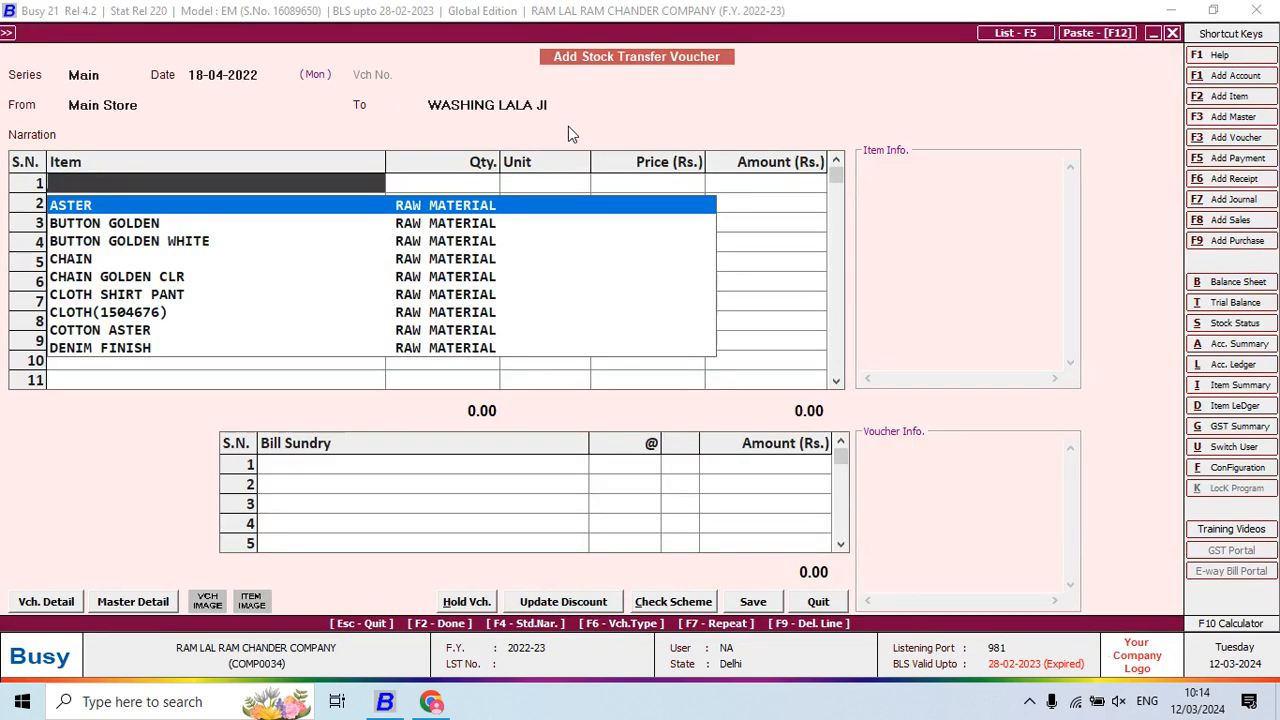
Enter 195 pieces of SHIRT PANT 0001 at 26.50, worth 5,167.50
{"action": "type", "text": "S"}
{"action": "key", "text": "Return"}
{"action": "type", "text": "195"}
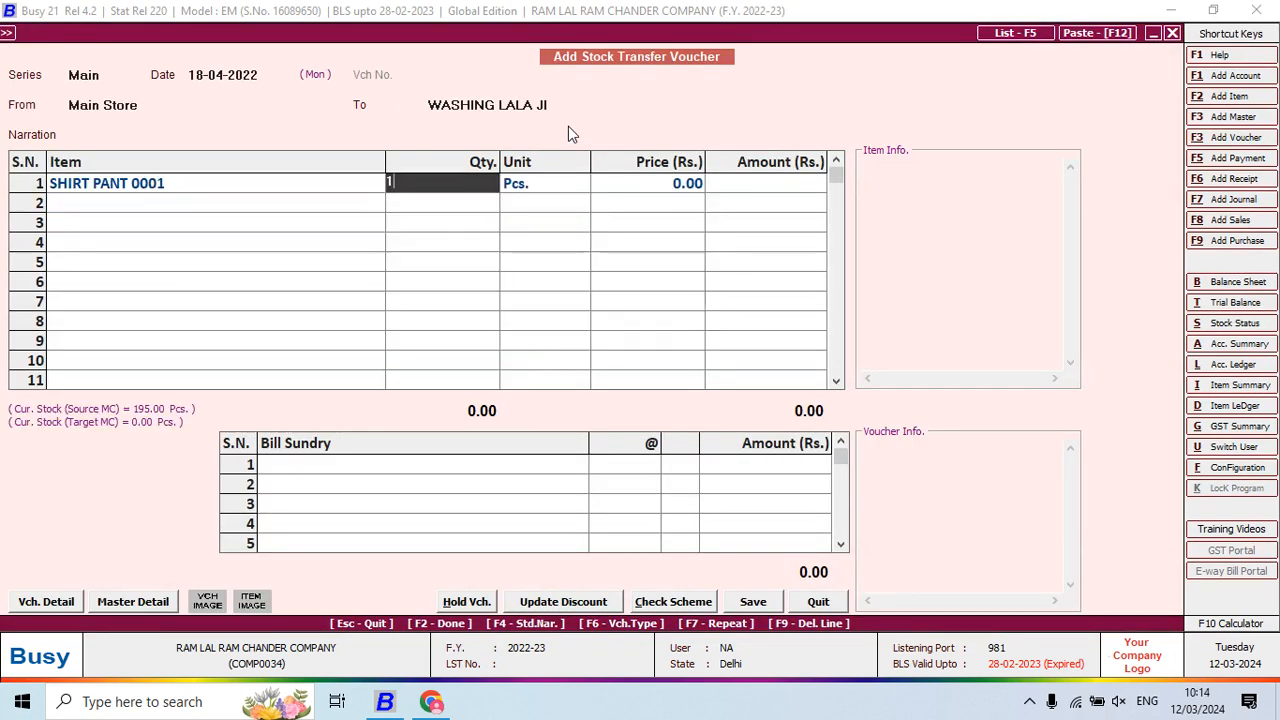
{"action": "key", "text": "Return"}
{"action": "key", "text": "Return"}
{"action": "key", "text": "Return"}
{"action": "key", "text": "Return"}
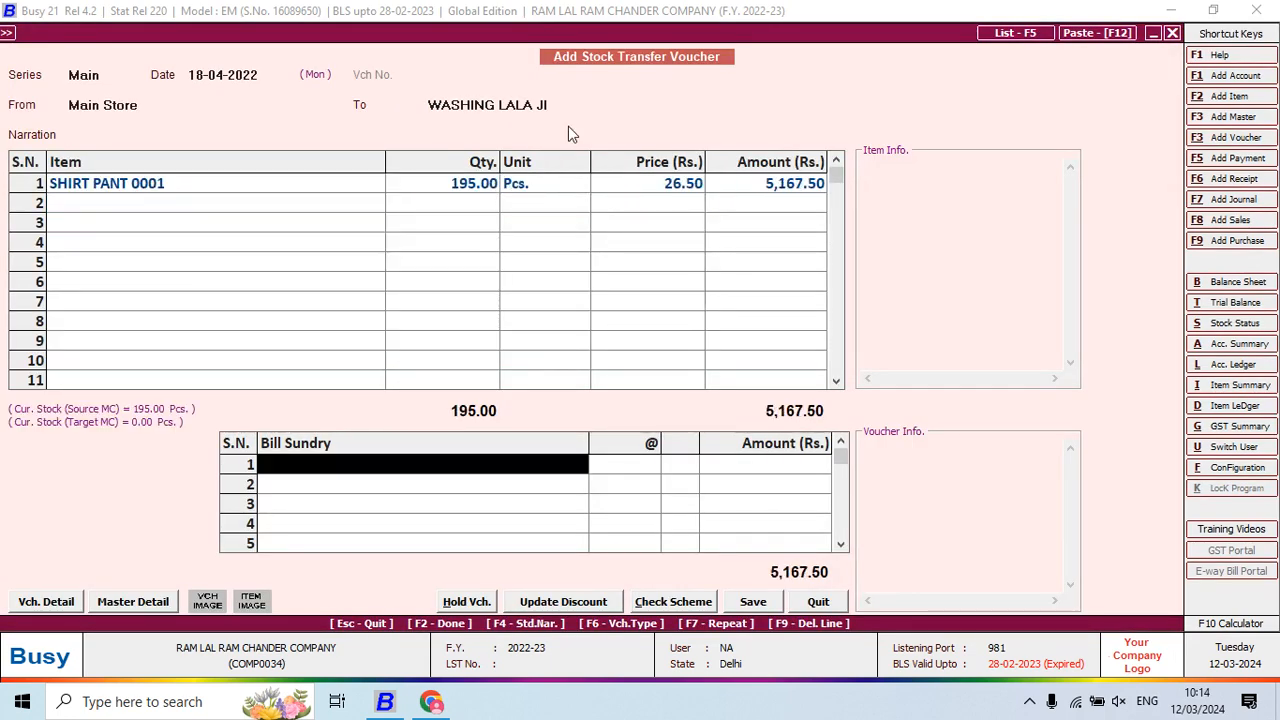
{"action": "key", "text": "Return"}
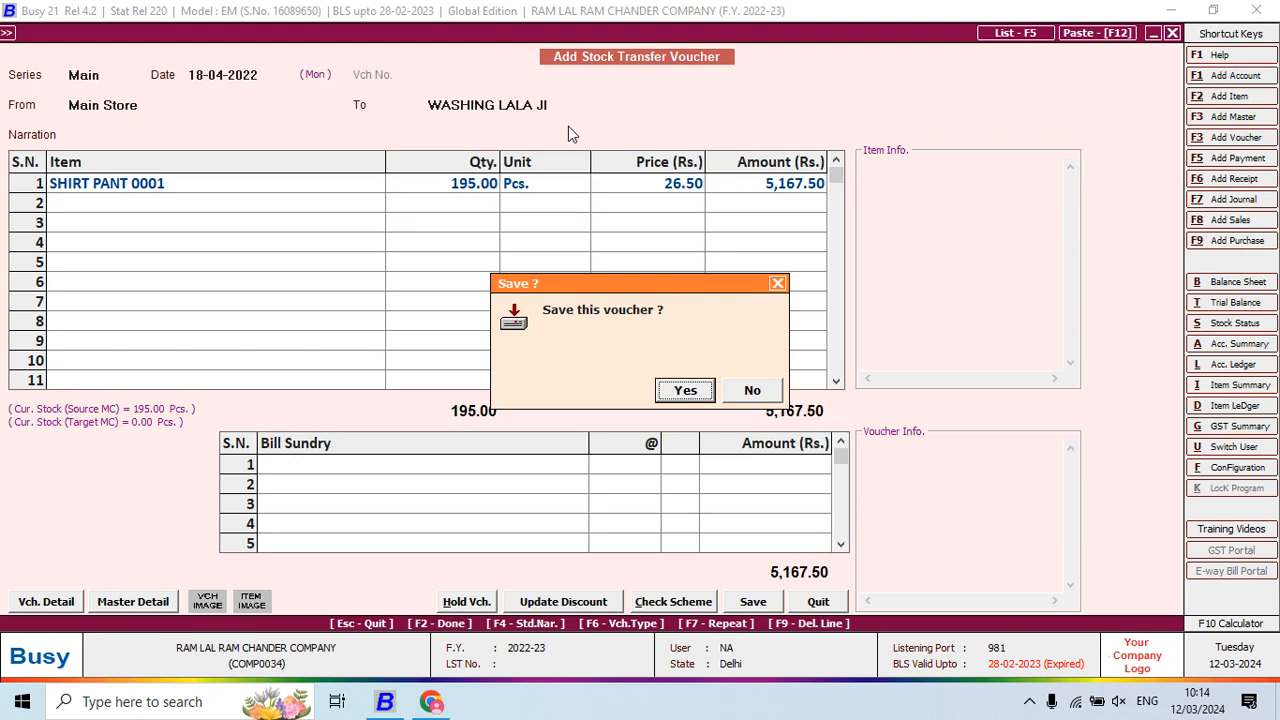
Confirm Yes to save the Main Store transfer of 195 SHIRT PANT 0001 worth 5,167.50
{"action": "key", "text": "Return"}
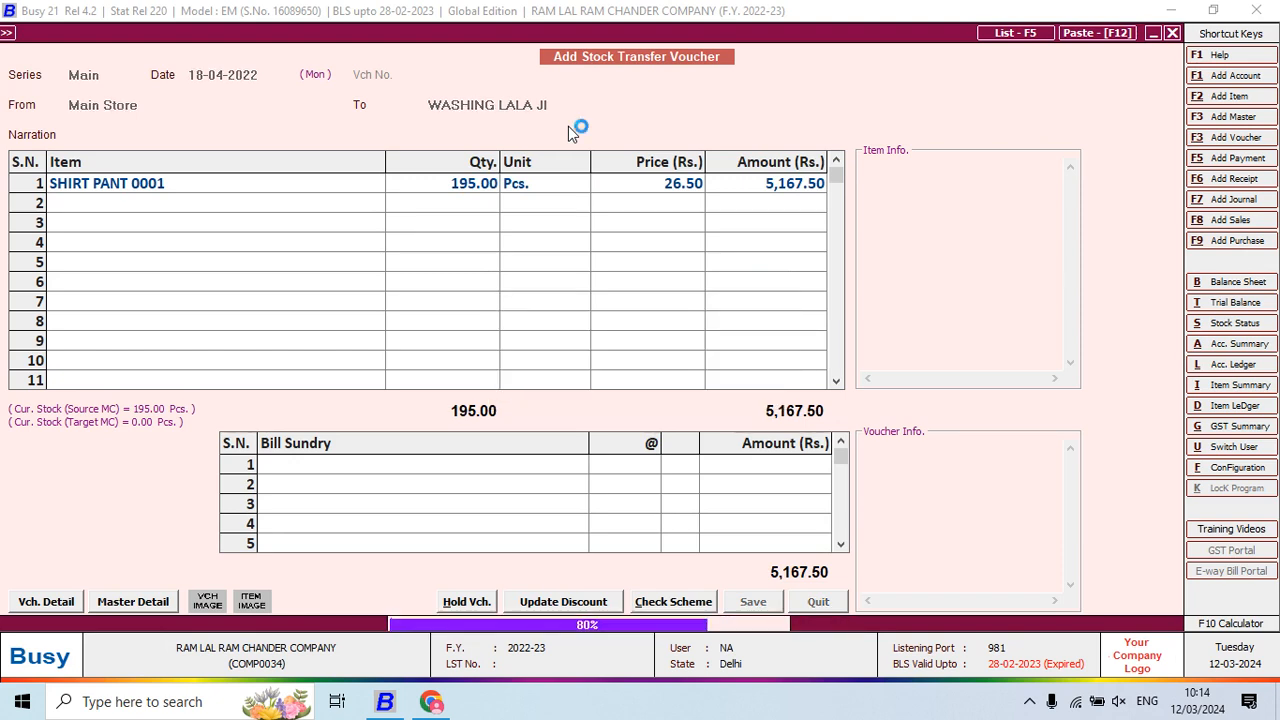
{"action": "key", "text": "alt+Tab"}
{"action": "key", "text": "alt+Tab"}
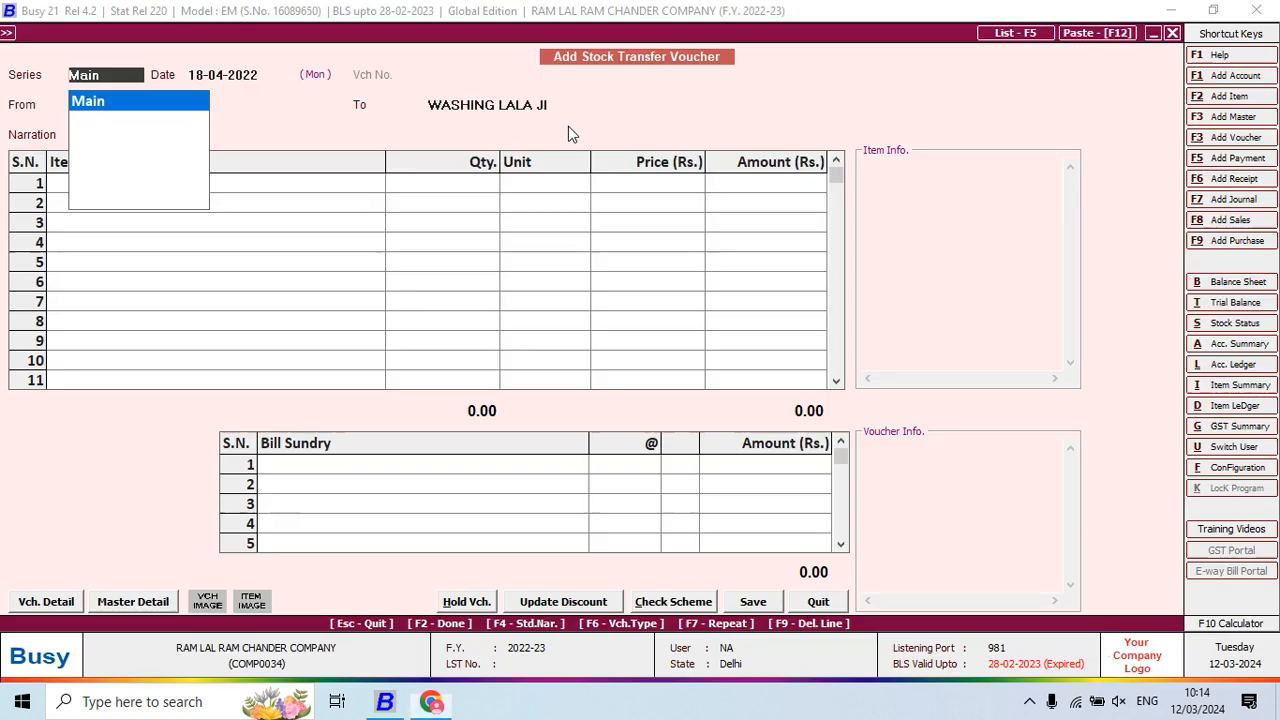
Date the voucher 19-04-2022 in the Main series with the washing centre as source
{"action": "key", "text": "Return"}
{"action": "type", "text": "1"}
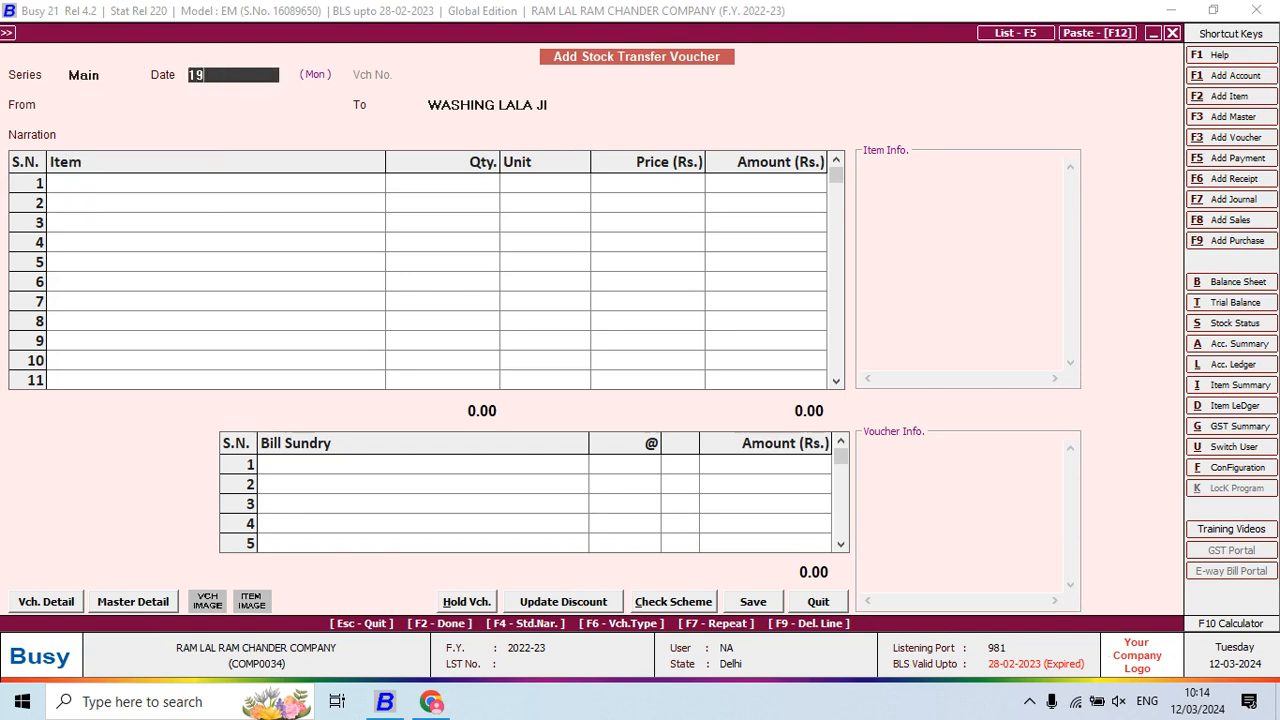
{"action": "type", "text": "9"}
{"action": "key", "text": "Return"}
{"action": "type", "text": "WA"}
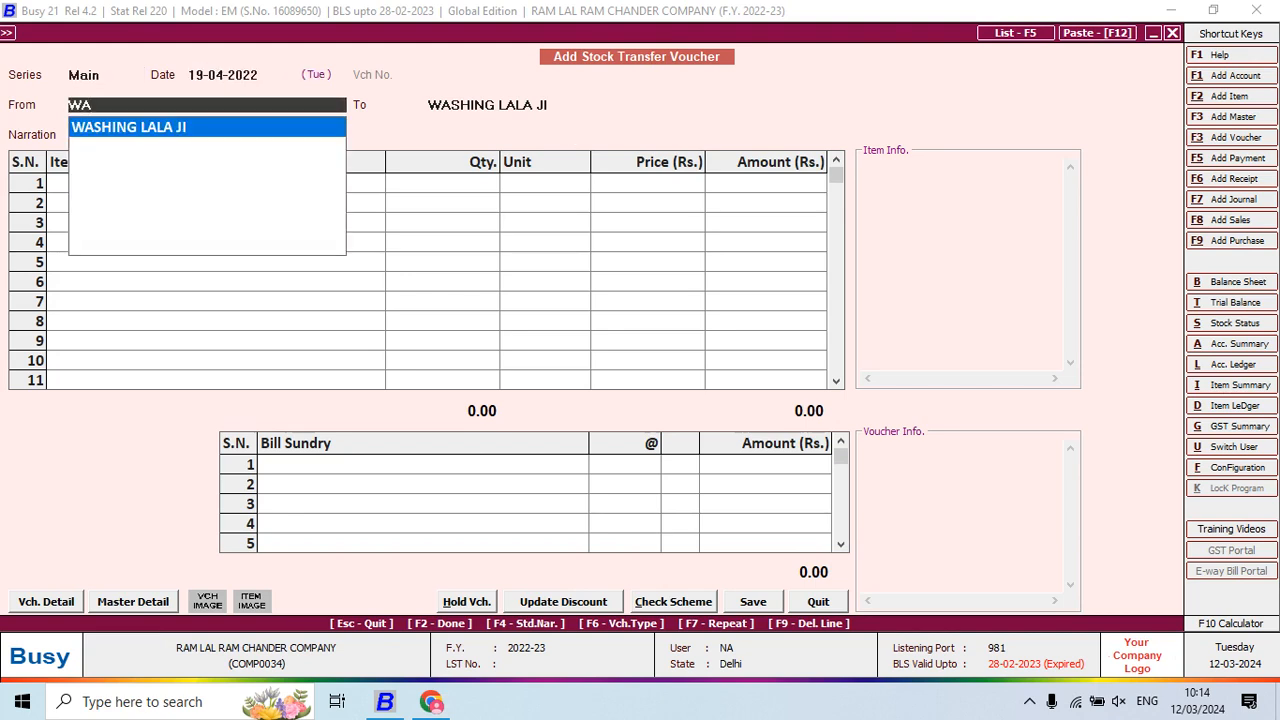
{"action": "key", "text": "alt+Tab"}
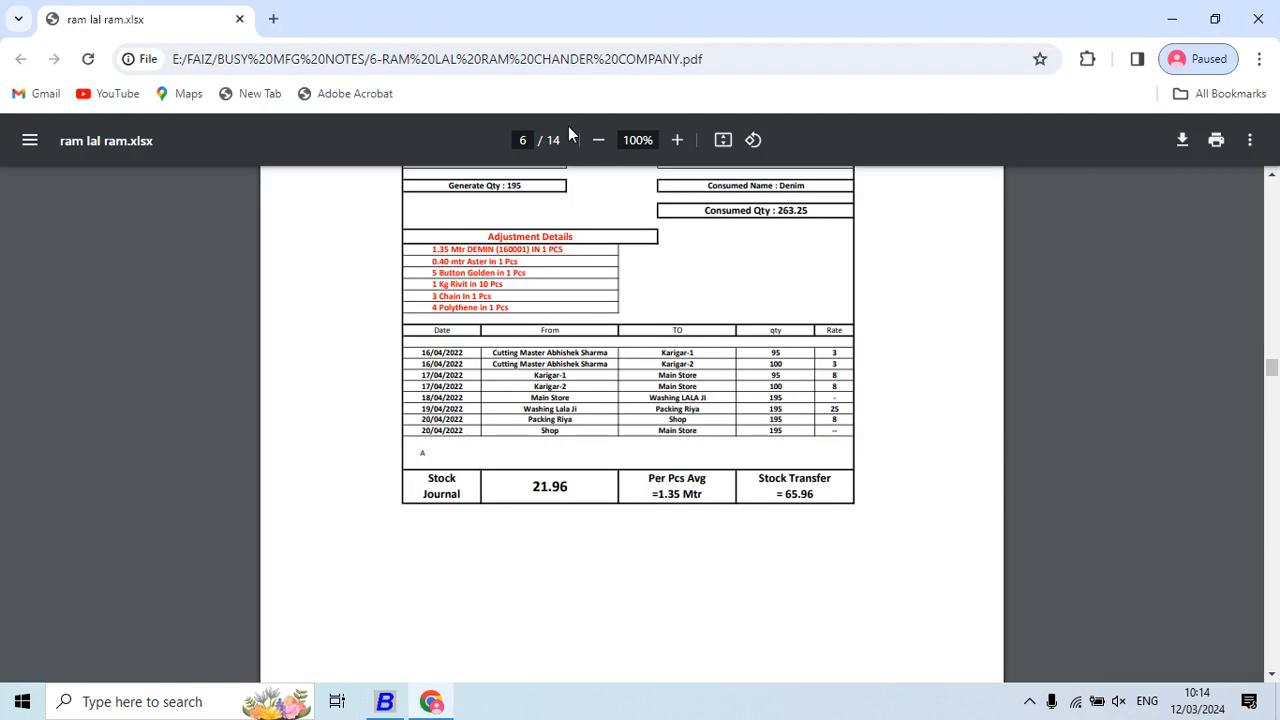
{"action": "key", "text": "alt+Tab"}
Create a new PACKING material centre for the packer, with Stock as its stock account
{"action": "key", "text": "F3"}
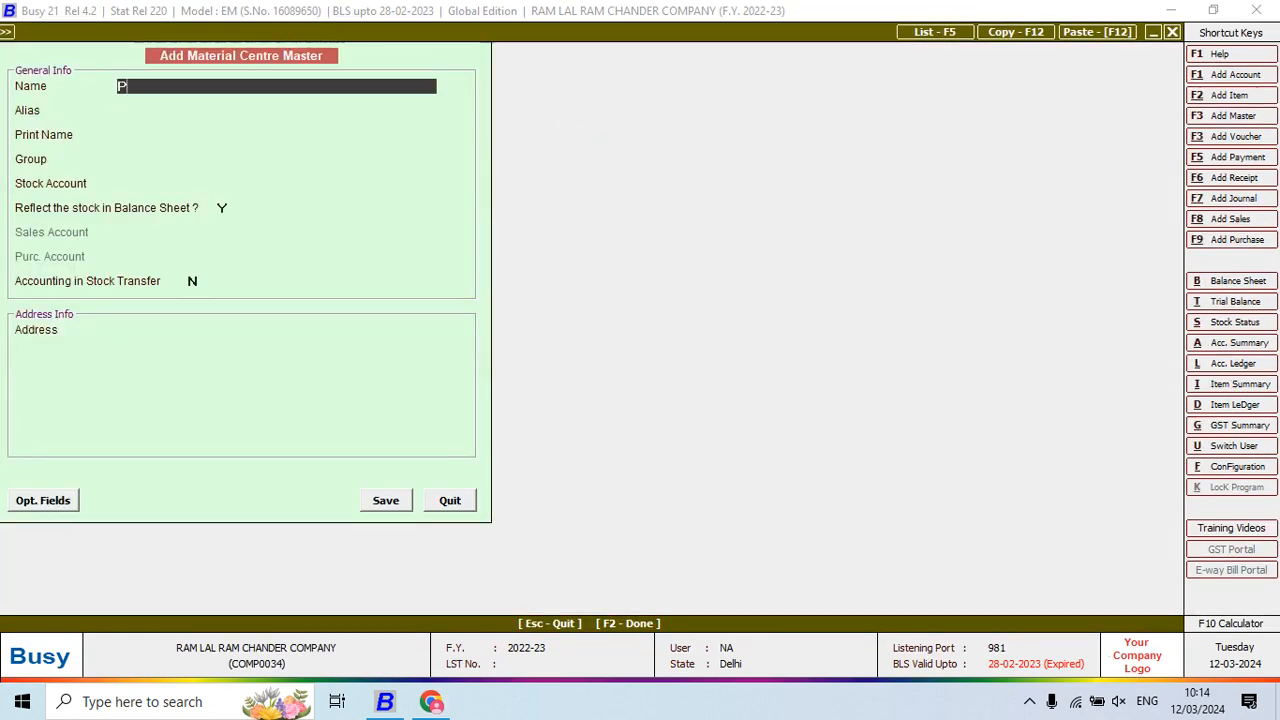
{"action": "type", "text": "PACKING"}
{"action": "key", "text": "alt+Tab"}
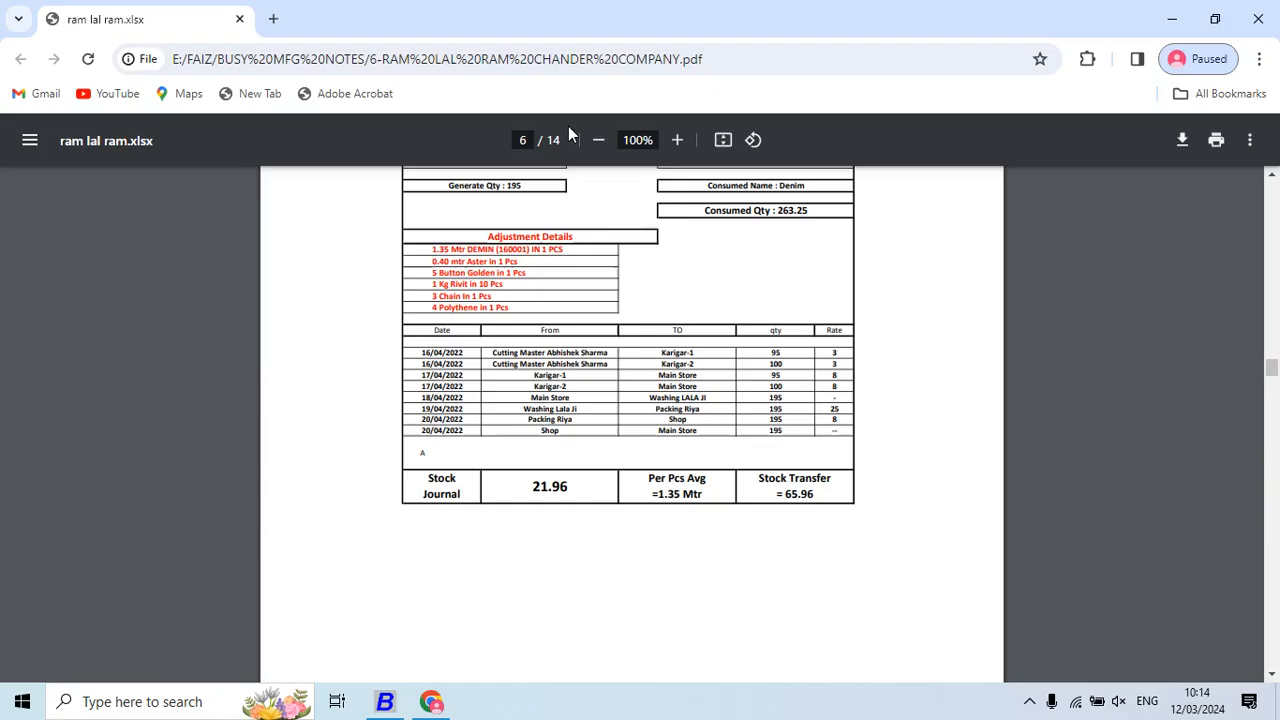
{"action": "key", "text": "alt+Tab"}
{"action": "type", "text": "RI"}
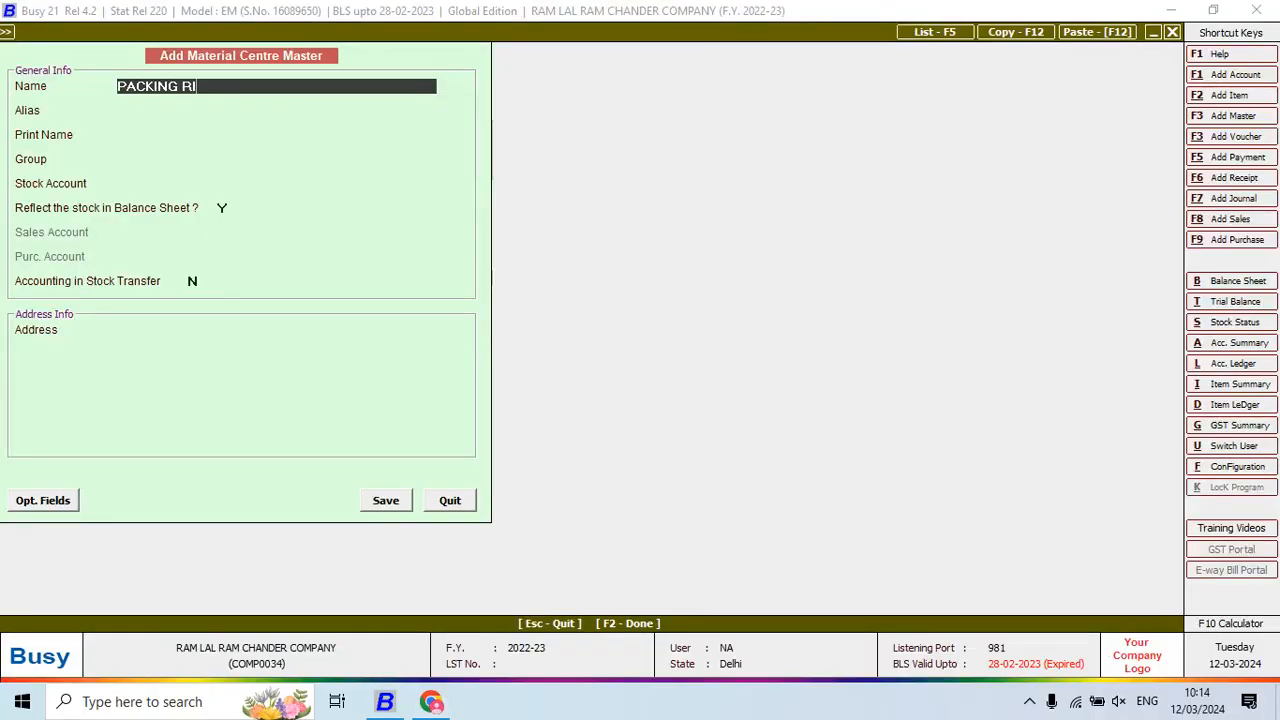
{"action": "key", "text": "Return"}
{"action": "key", "text": "Return"}
{"action": "key", "text": "Return"}
{"action": "key", "text": "Return"}
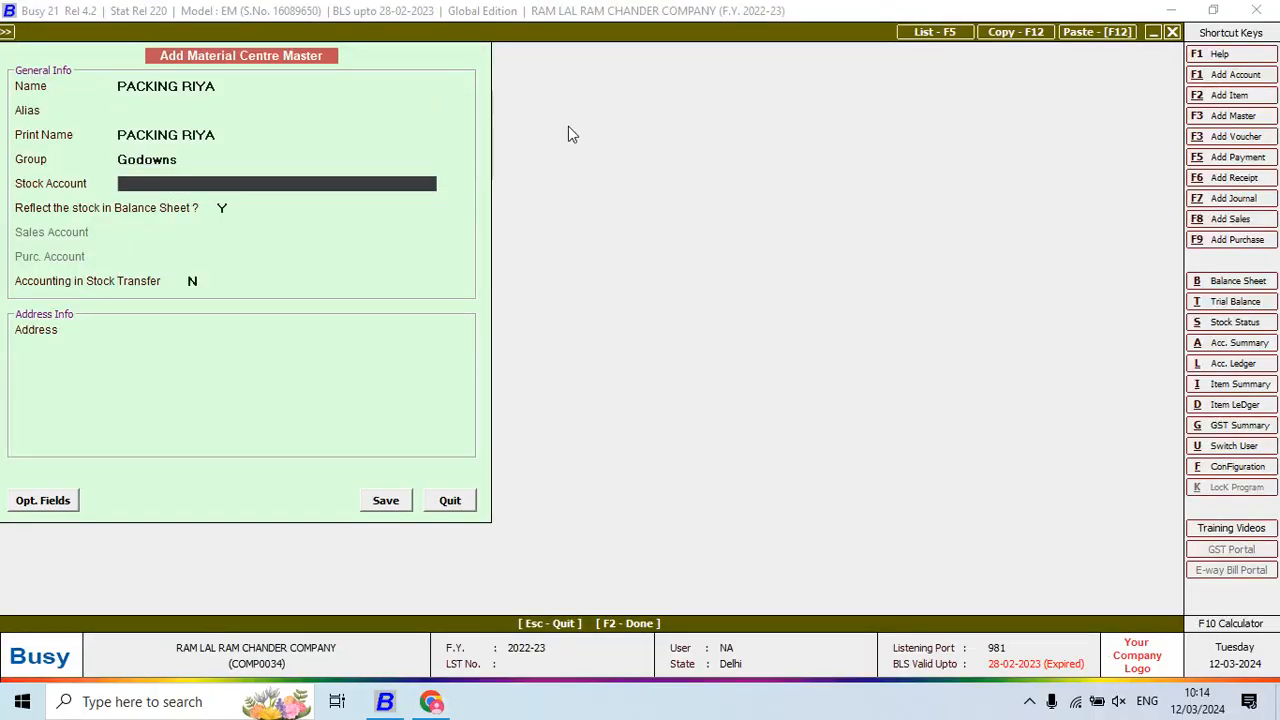
{"action": "key", "text": "Up"}
{"action": "type", "text": "p"}
{"action": "key", "text": "Return"}
{"action": "key", "text": "Return"}
{"action": "key", "text": "Return"}
{"action": "key", "text": "Return"}
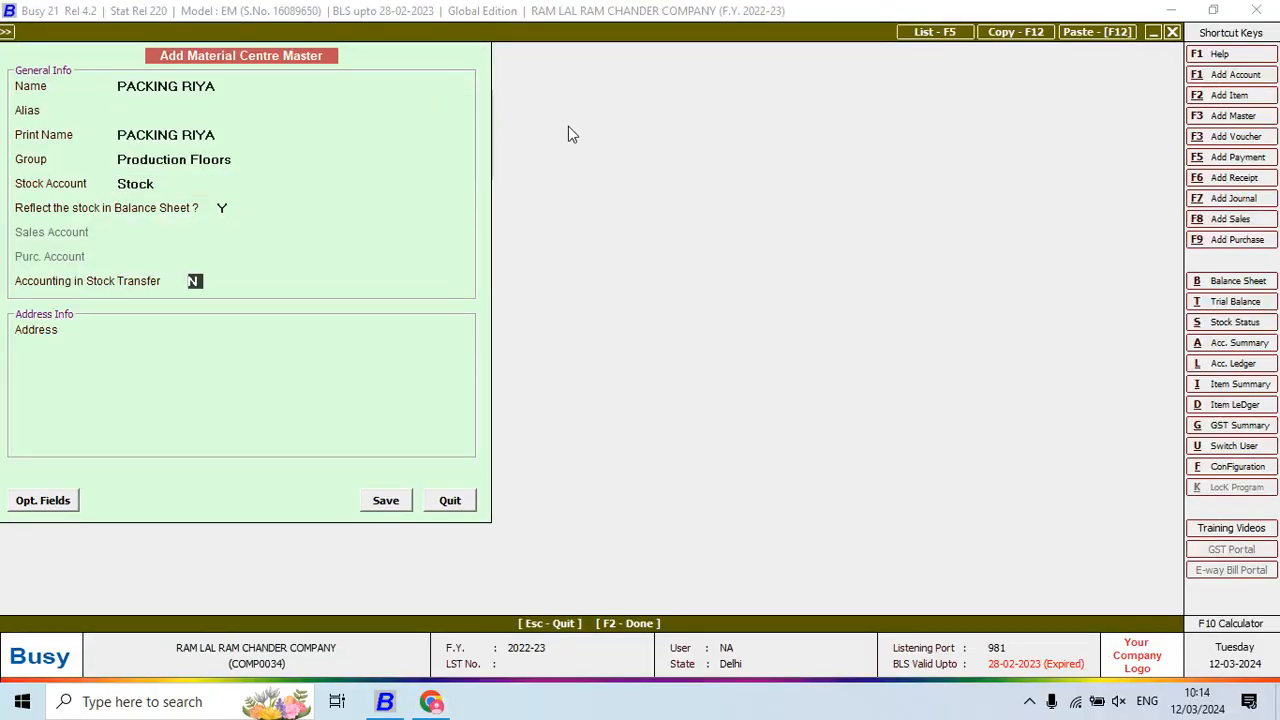
{"action": "key", "text": "Return"}
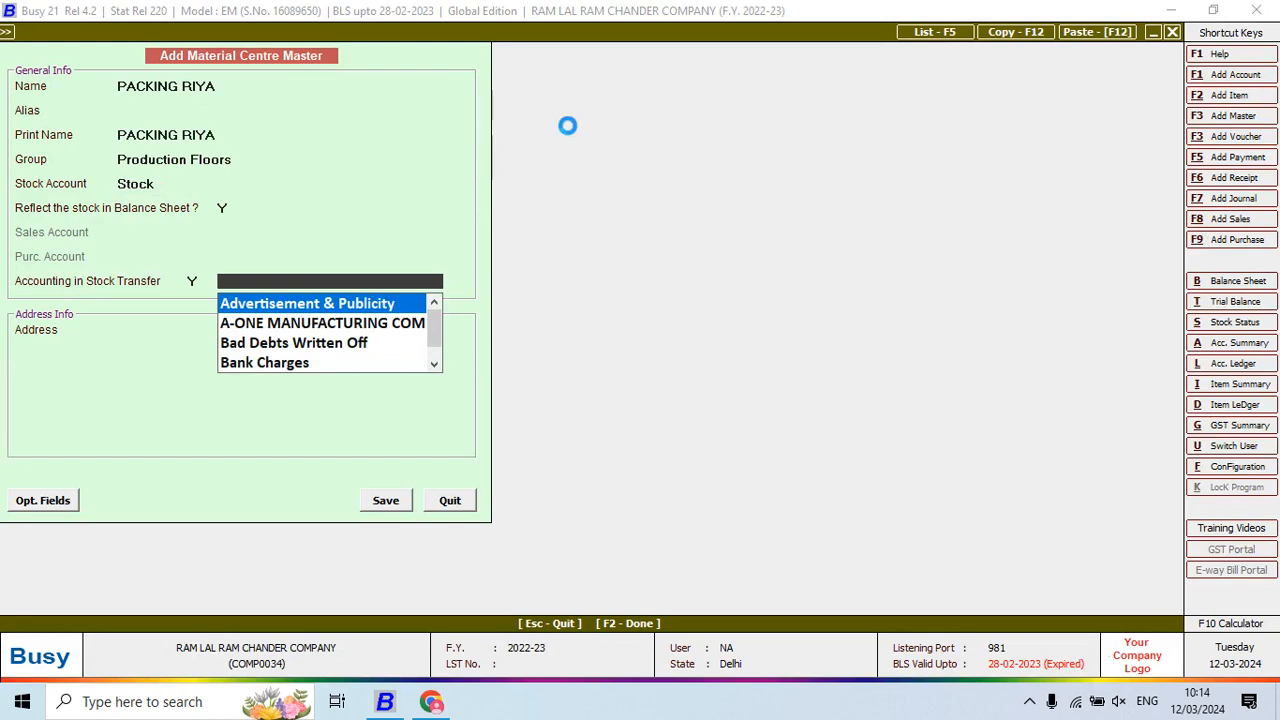
Add a matching packing account under JOB WORKERS and save the new centre
{"action": "key", "text": "F3"}
{"action": "type", "text": "PACKIN"}
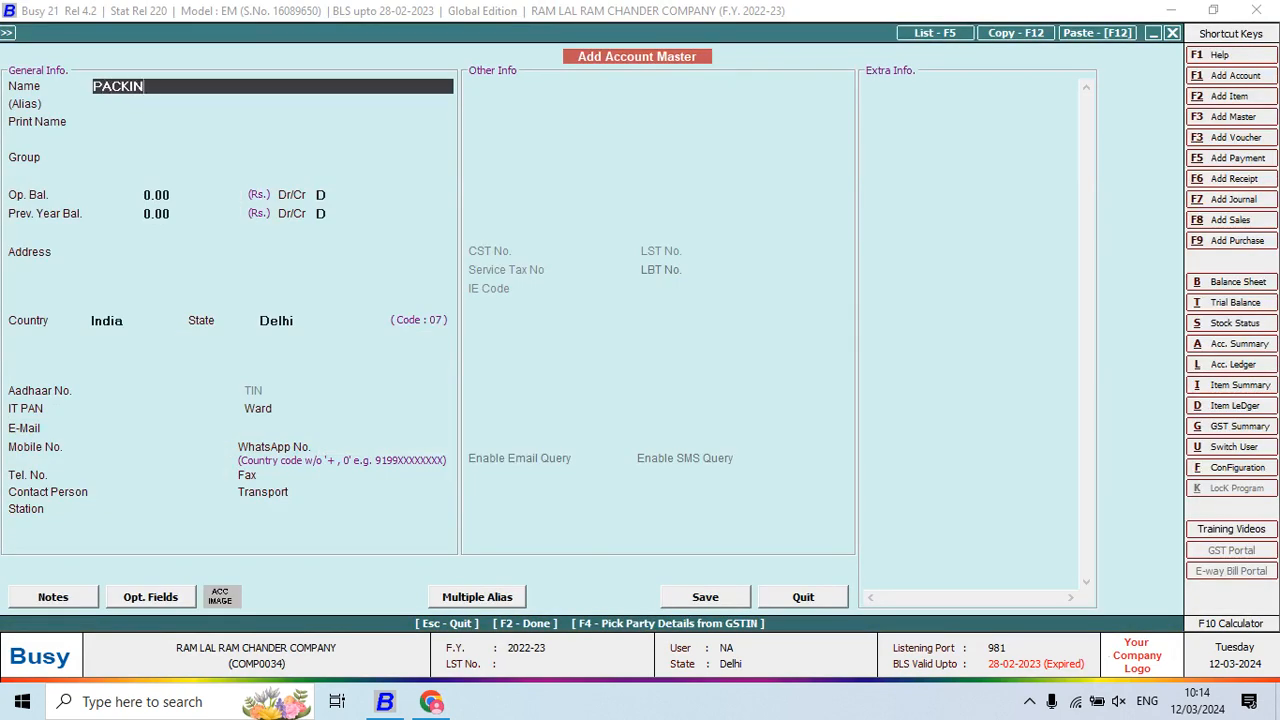
{"action": "type", "text": "G RIYA"}
{"action": "key", "text": "Return"}
{"action": "key", "text": "Return"}
{"action": "key", "text": "Return"}
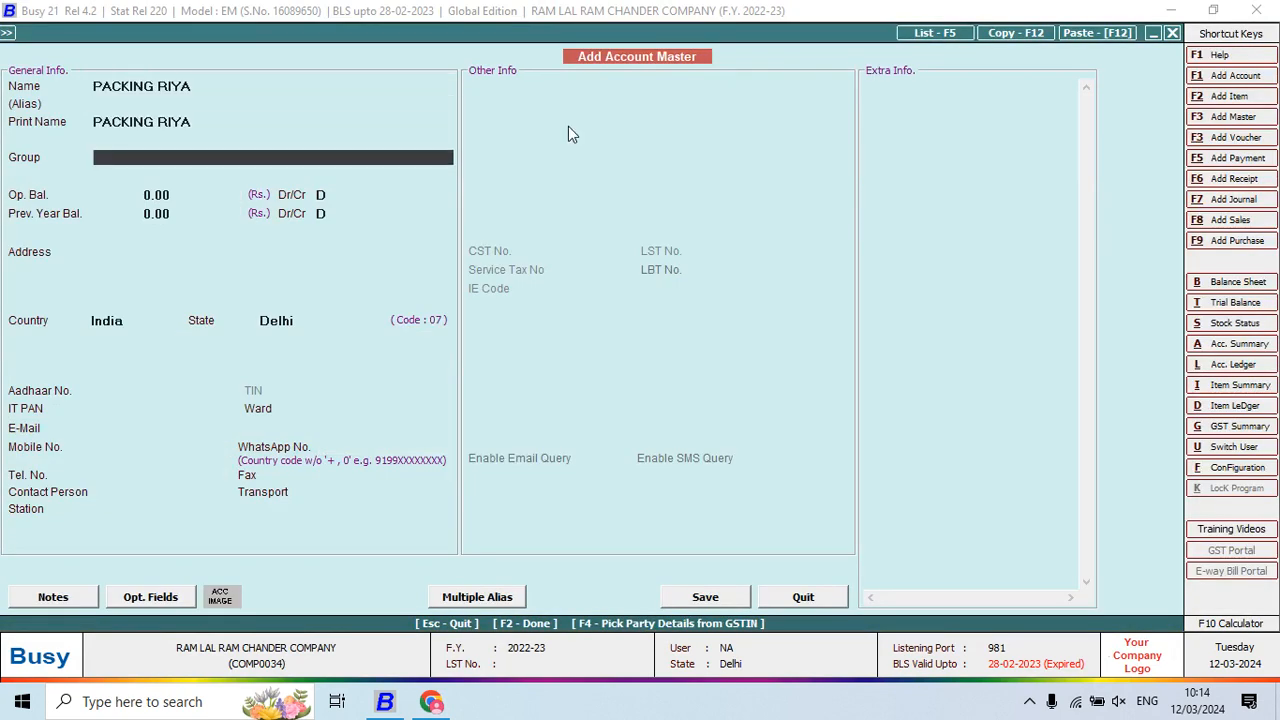
{"action": "type", "text": "J"}
{"action": "key", "text": "Return"}
{"action": "key", "text": "Return"}
{"action": "key", "text": "Return"}
{"action": "key", "text": "Return"}
{"action": "key", "text": "Return"}
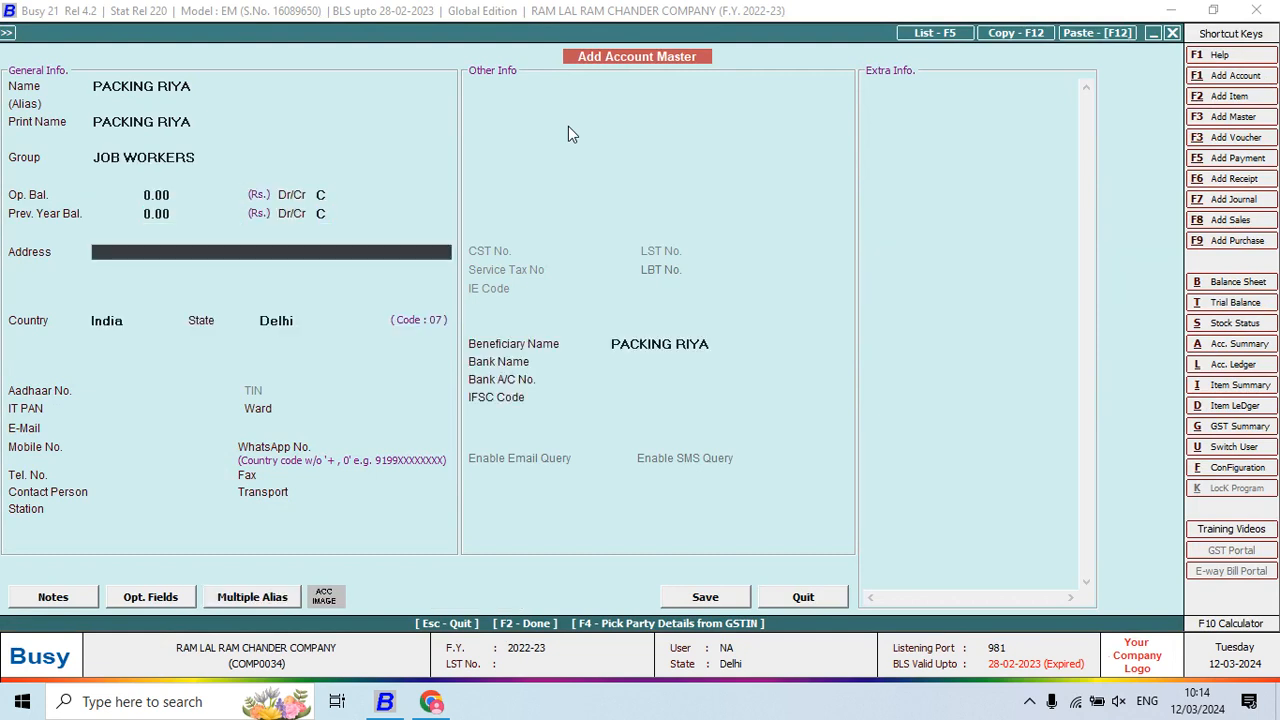
{"action": "key", "text": "F2"}
{"action": "key", "text": "Return"}
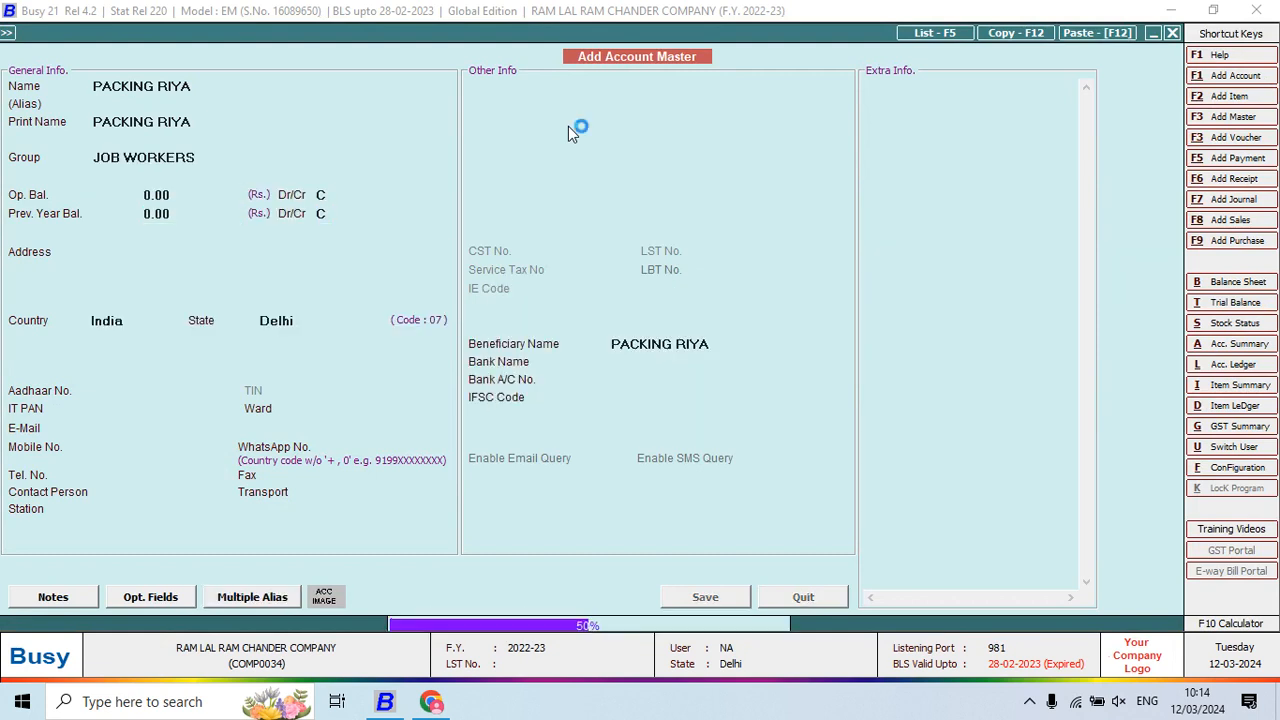
{"action": "key", "text": "Return"}
{"action": "key", "text": "Return"}
{"action": "key", "text": "Return"}
{"action": "key", "text": "Return"}
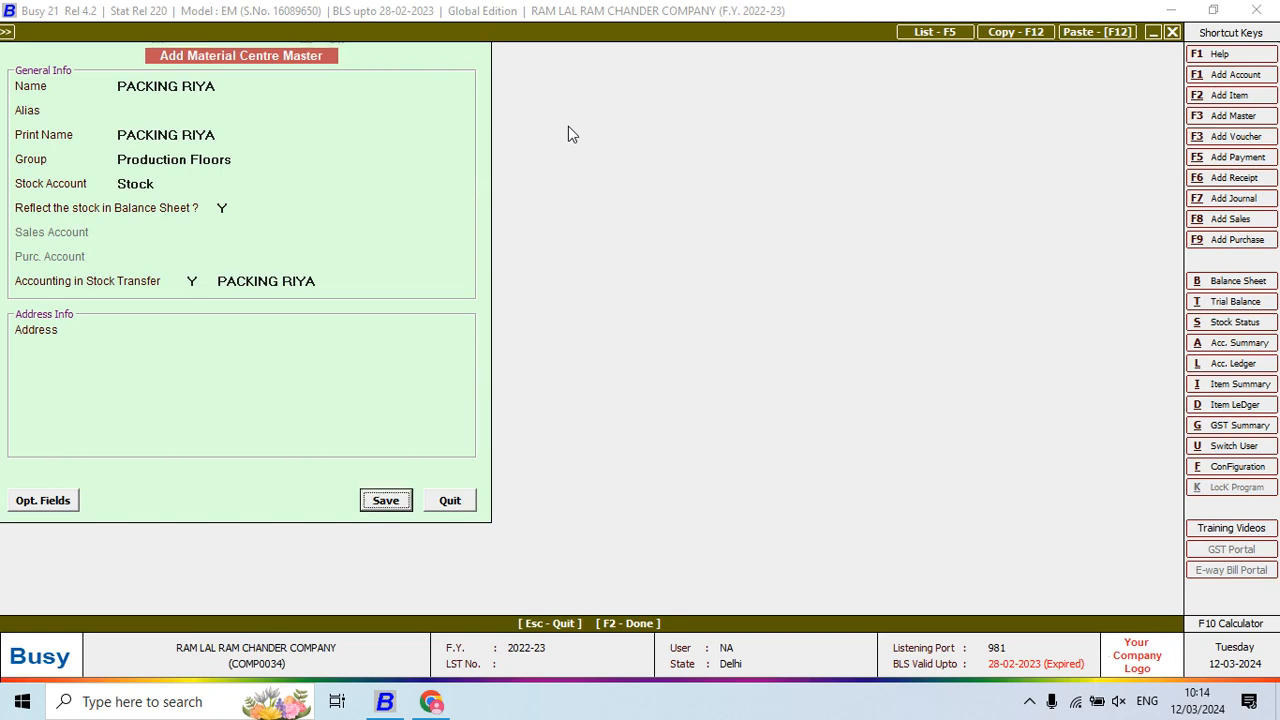
{"action": "key", "text": "Return"}
Enter 195 pieces of SHIRT PANT 0001 at the filled-in price
{"action": "key", "text": "alt+Tab"}
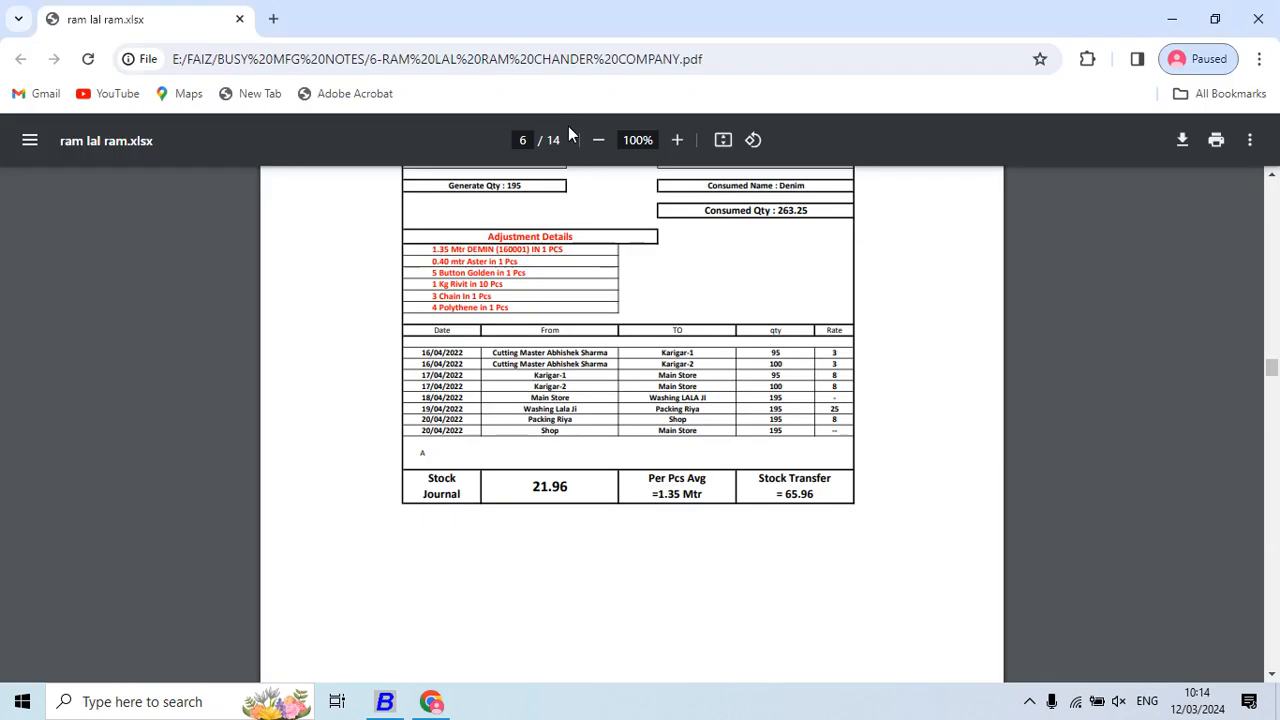
{"action": "key", "text": "alt+Tab"}
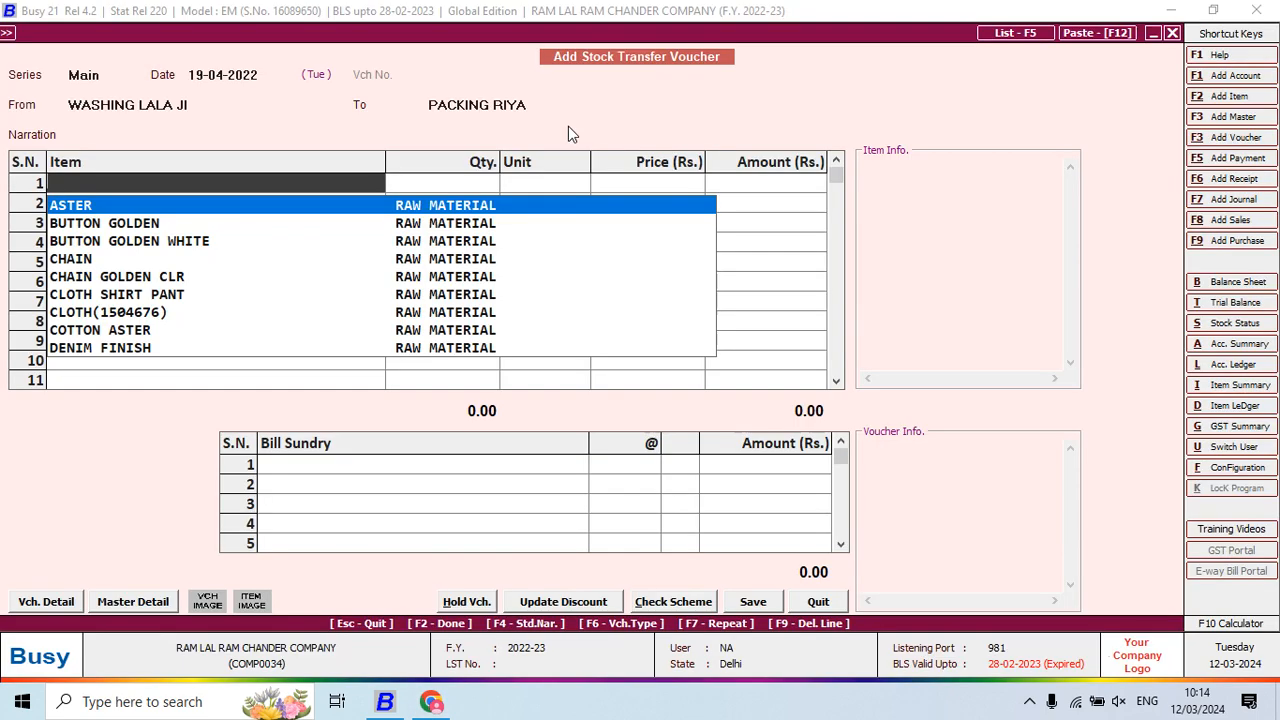
{"action": "key", "text": "alt+Tab"}
{"action": "key", "text": "Up"}
{"action": "key", "text": "Down"}
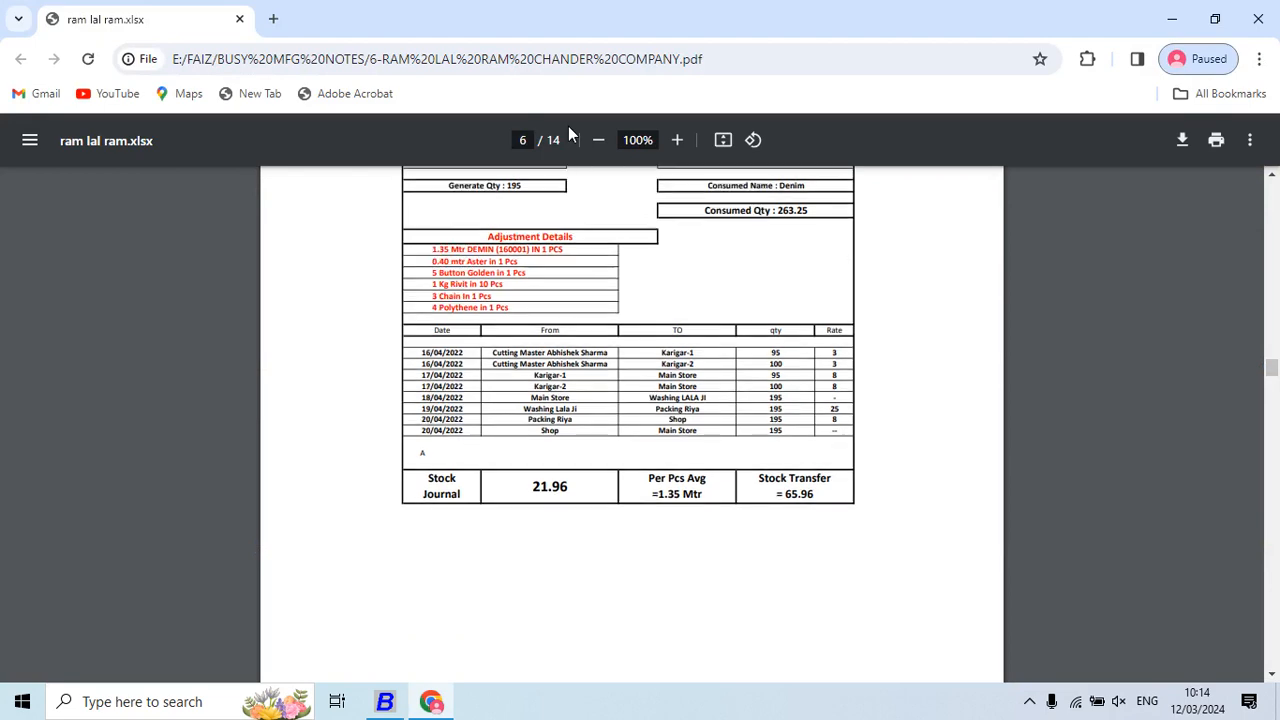
{"action": "key", "text": "alt+Tab"}
{"action": "type", "text": "SHIRT"}
{"action": "key", "text": "Return"}
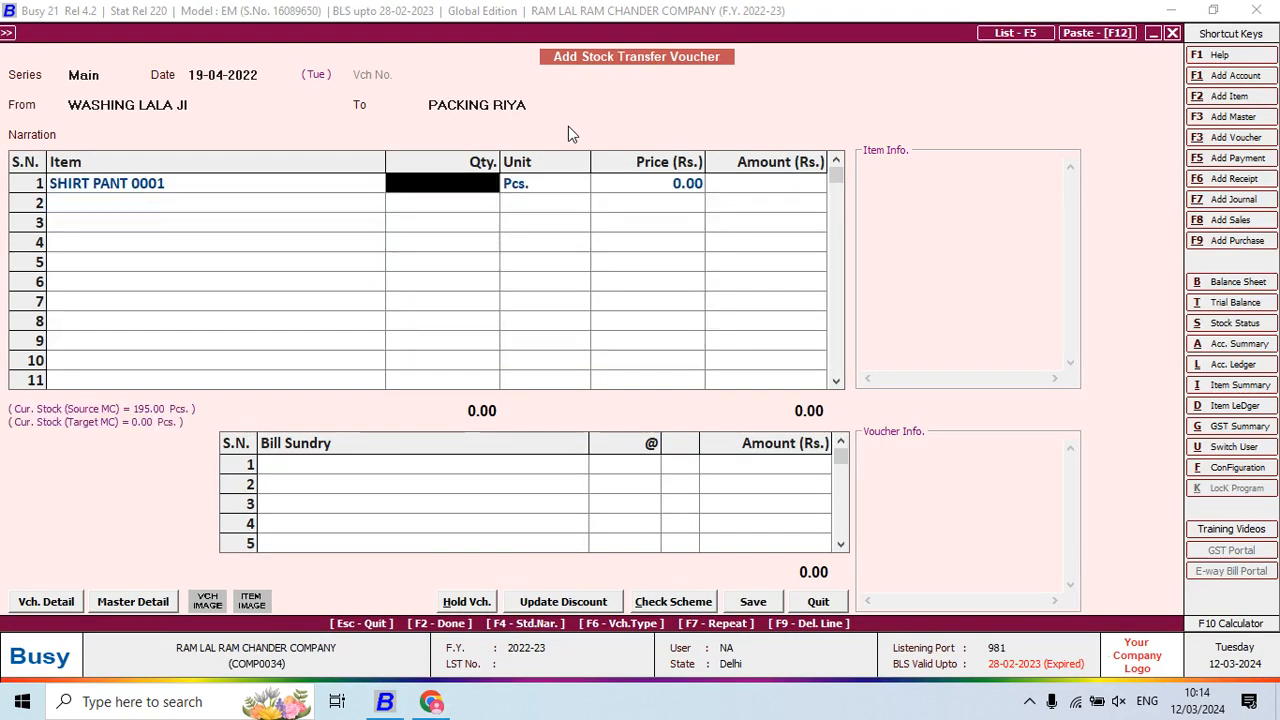
{"action": "type", "text": "195"}
{"action": "key", "text": "Return"}
{"action": "key", "text": "Return"}
{"action": "key", "text": "Return"}
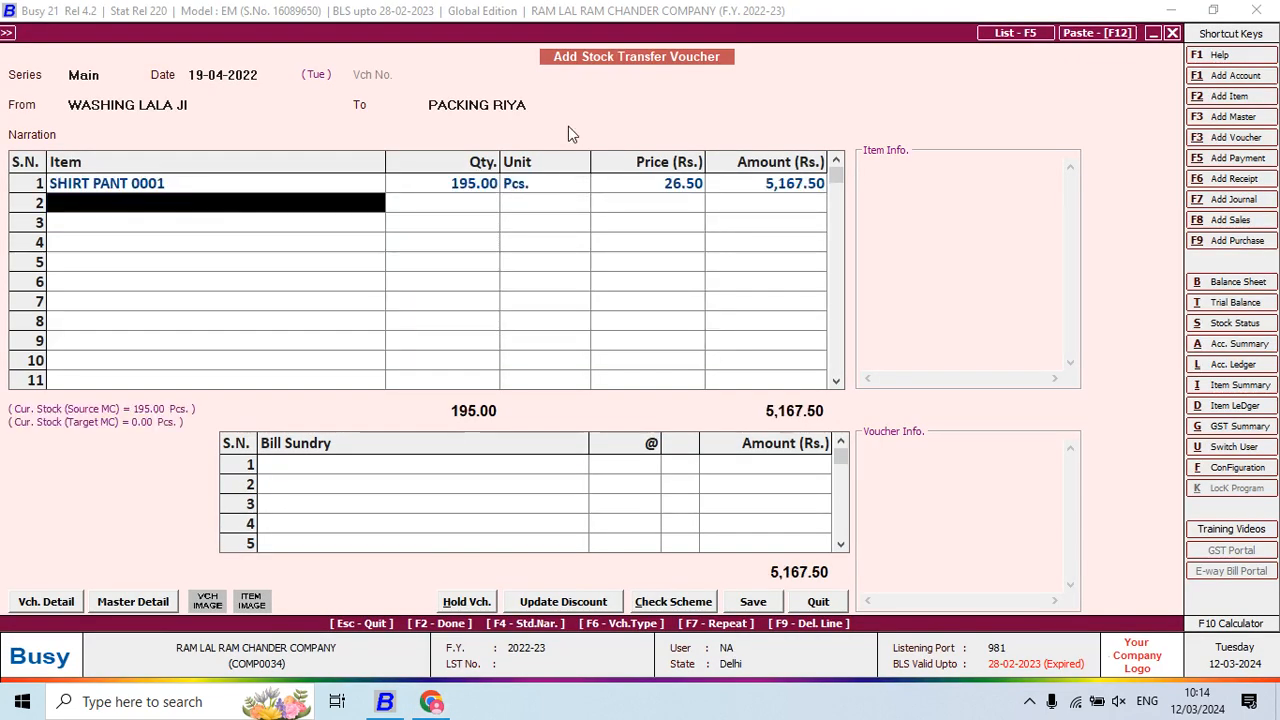
{"action": "key", "text": "Return"}
Add JOB WORK CHARGES at 25 per piece (4,875.00) and save the voucher
{"action": "key", "text": "alt+Tab"}
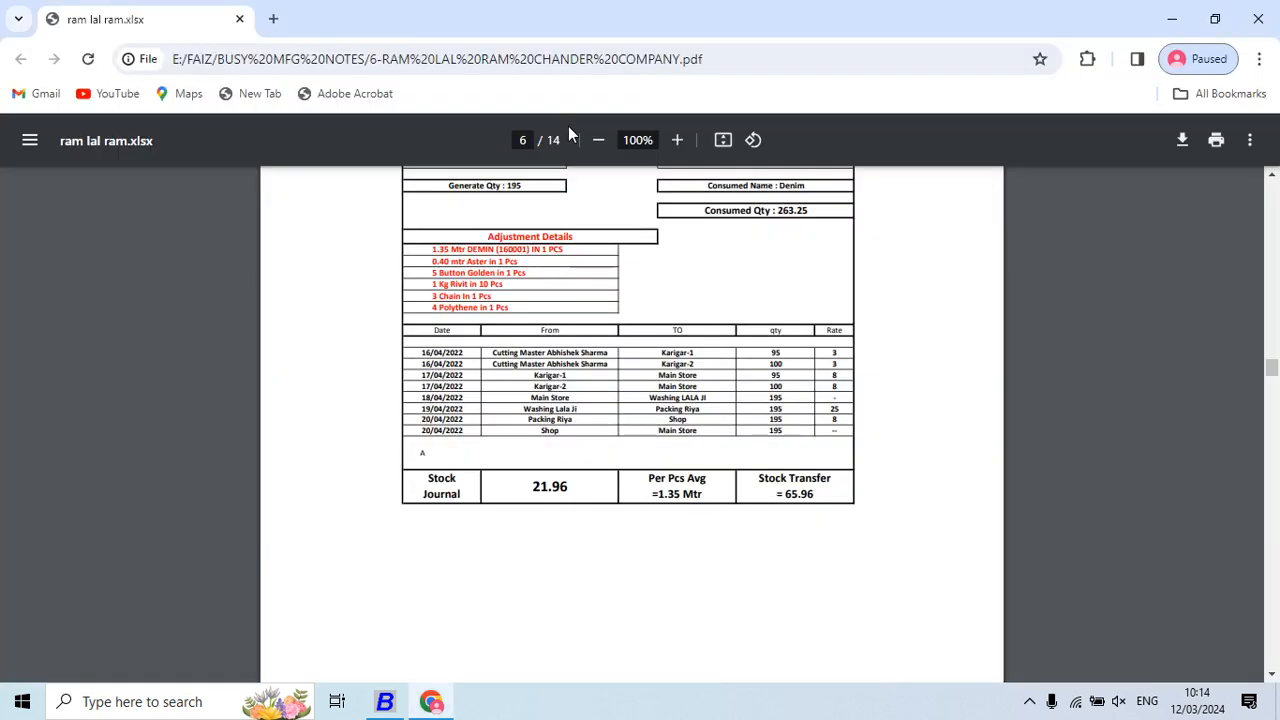
{"action": "key", "text": "alt+Tab"}
{"action": "type", "text": "25"}
{"action": "key", "text": "Return"}
{"action": "key", "text": "Return"}
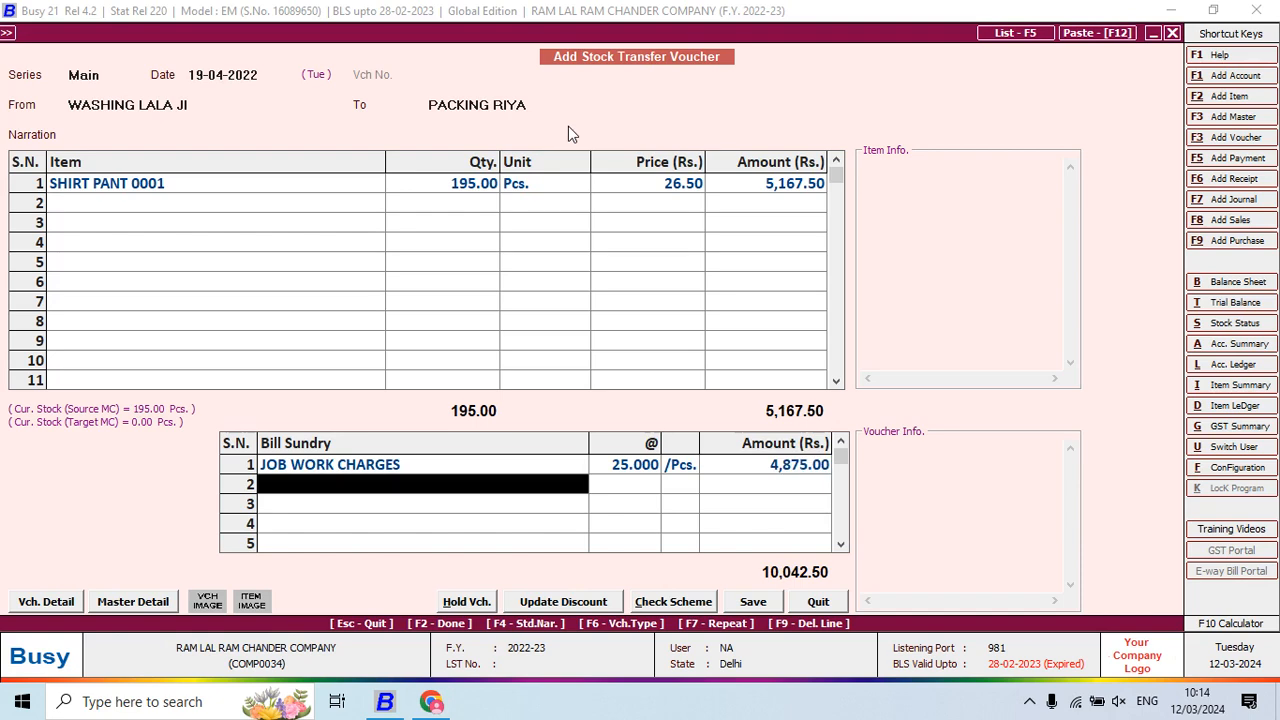
{"action": "key", "text": "Return"}
{"action": "key", "text": "Return"}
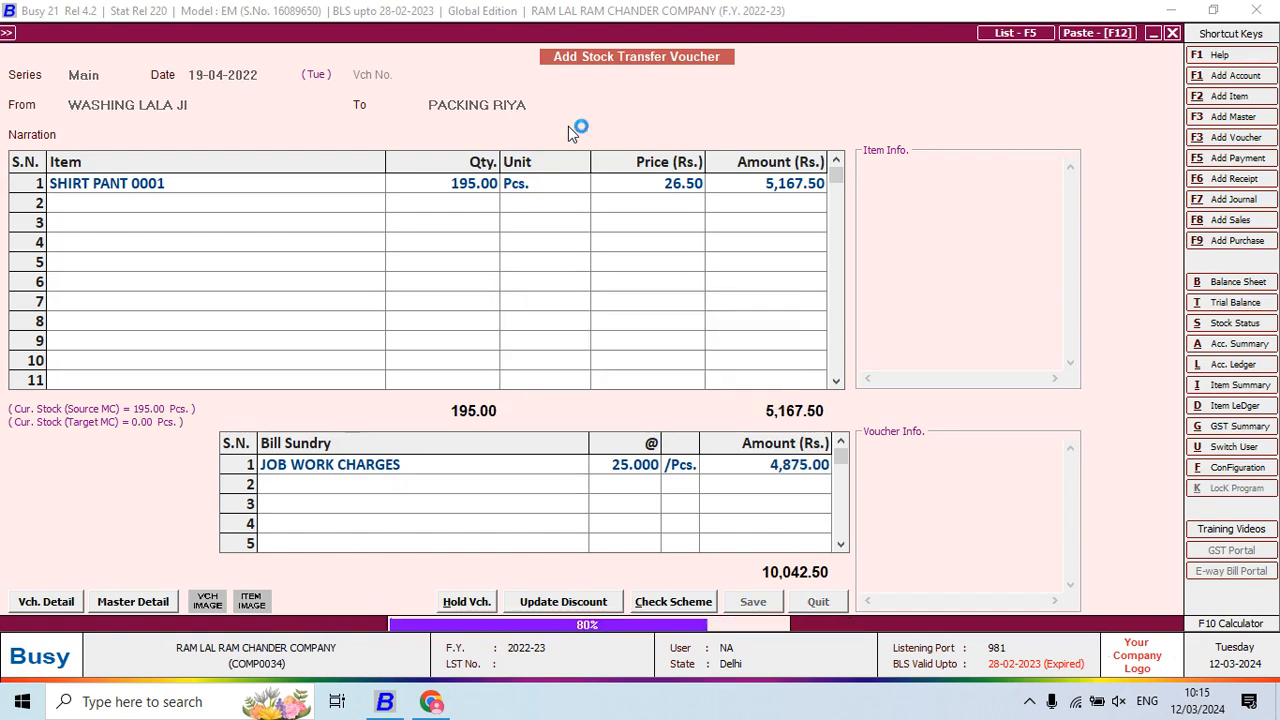
{"action": "key", "text": "alt+Tab"}
{"action": "key", "text": "alt+Tab"}
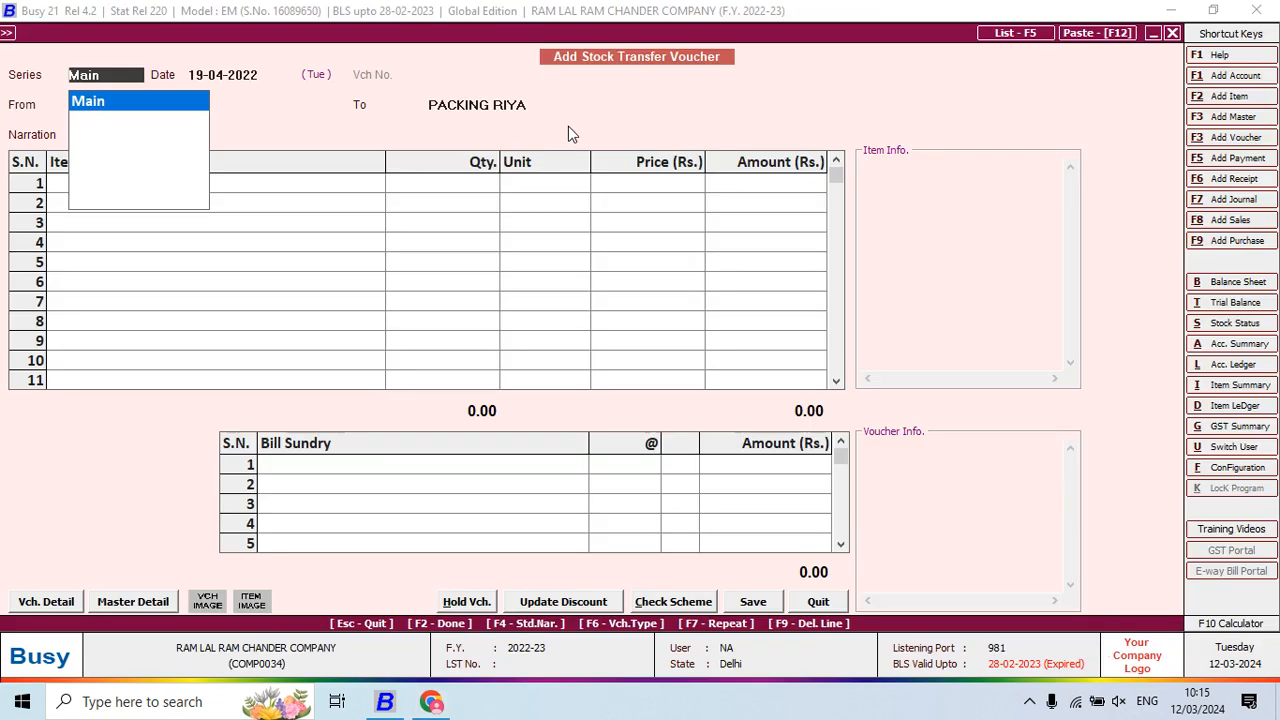
Date the next voucher 20-04-2022 with the packing centre as the source
{"action": "key", "text": "Return"}
{"action": "type", "text": "20"}
{"action": "key", "text": "Return"}
{"action": "type", "text": "PA"}
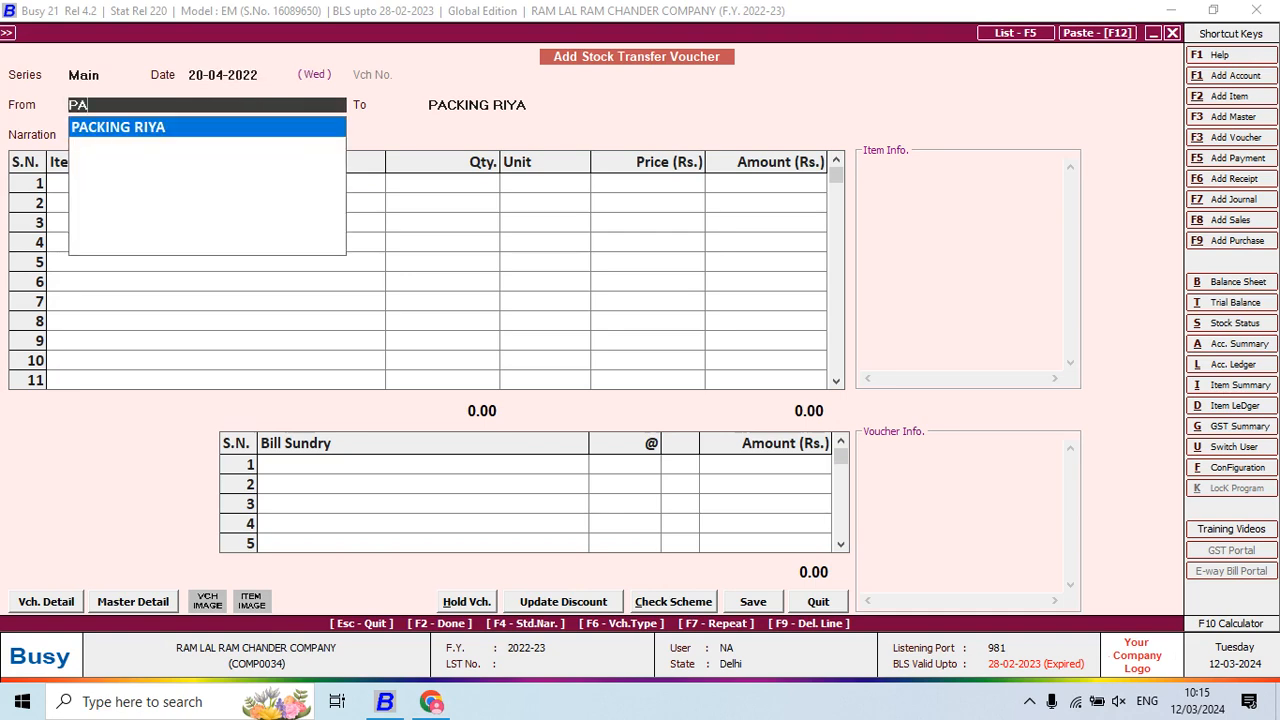
{"action": "type", "text": "C"}
{"action": "key", "text": "Return"}
{"action": "key", "text": "alt+Tab"}
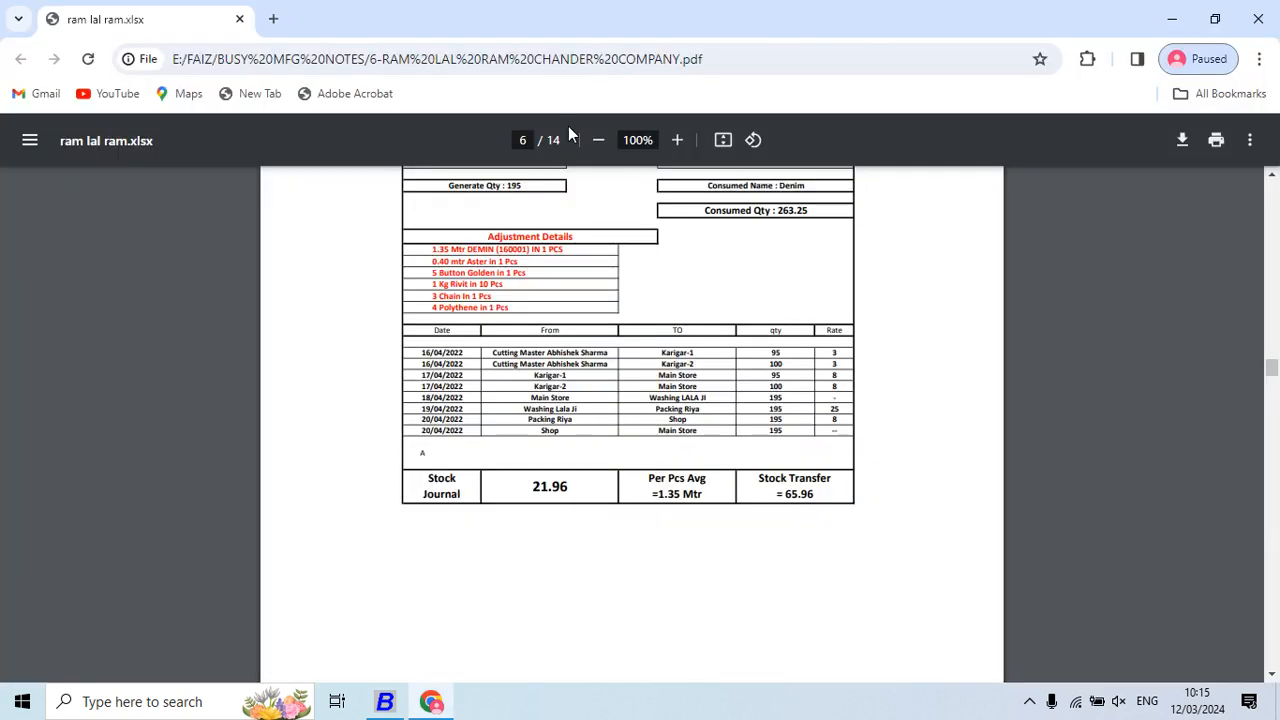
{"action": "key", "text": "alt+Tab"}
Create material centre SHOP under Godowns with Stock as its stock account
{"action": "key", "text": "F3"}
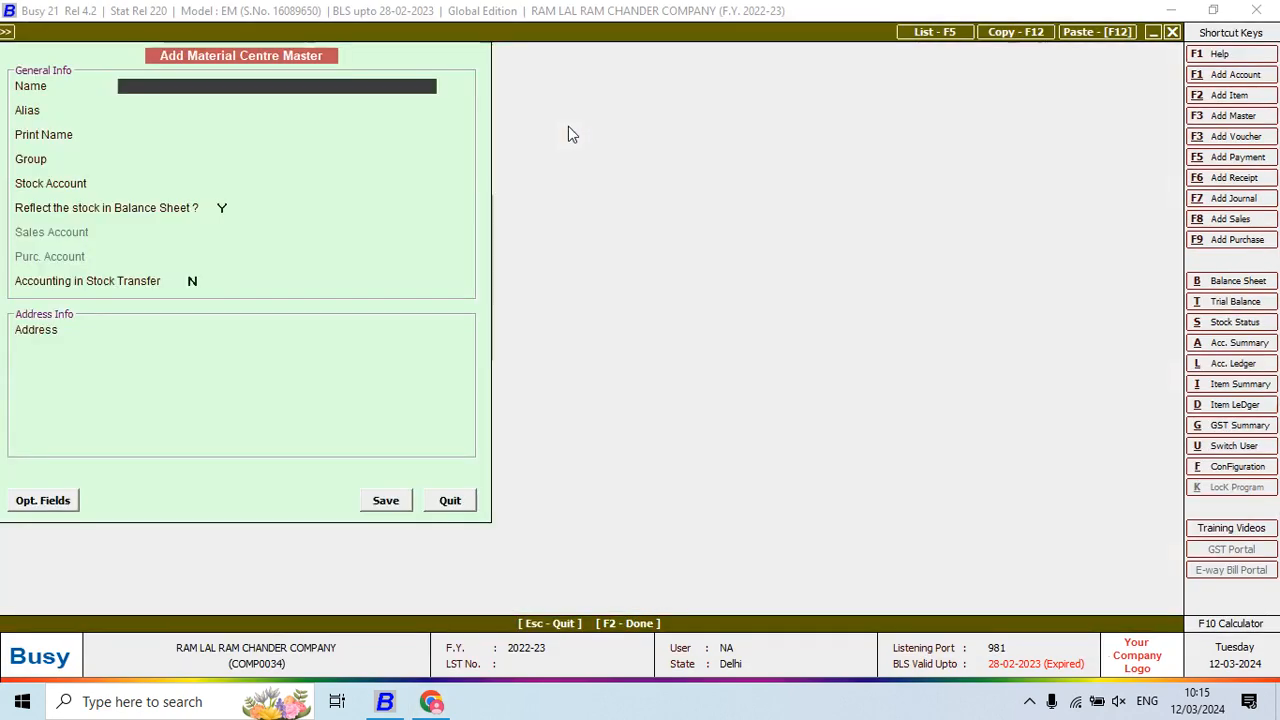
{"action": "type", "text": "SHOP"}
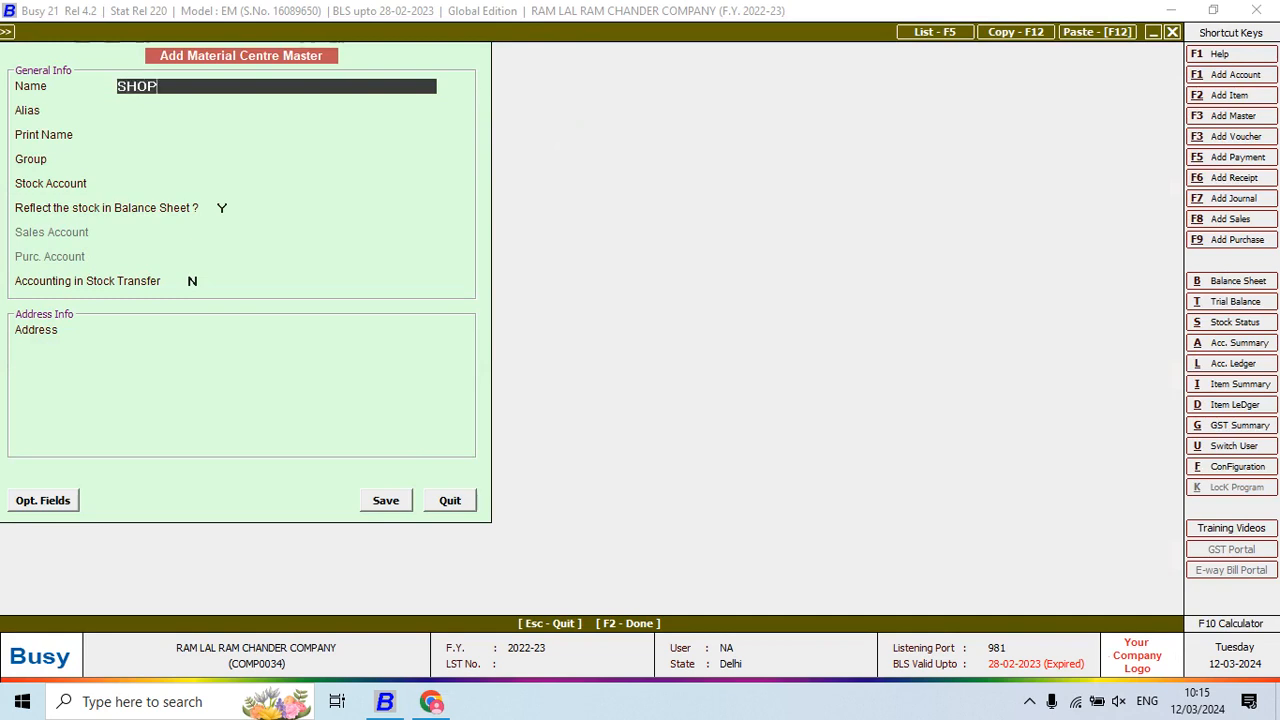
{"action": "key", "text": "Return"}
{"action": "key", "text": "Return"}
{"action": "key", "text": "Return"}
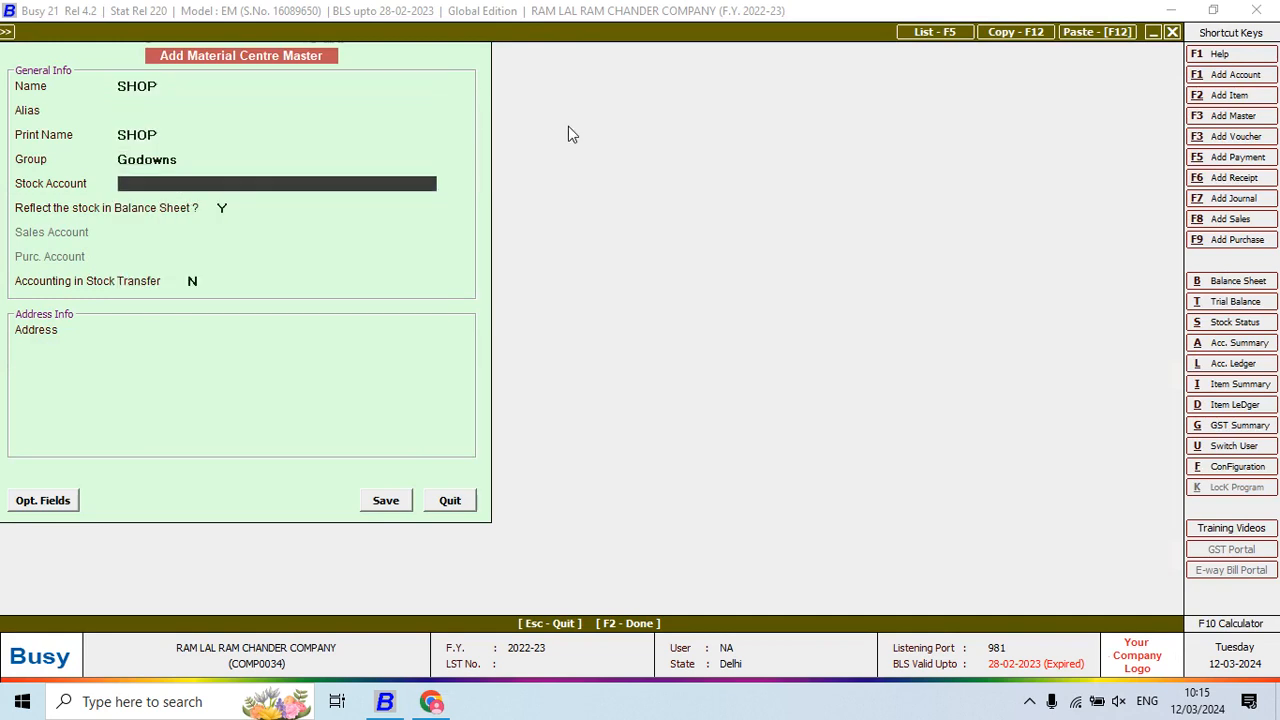
{"action": "key", "text": "Escape"}
{"action": "key", "text": "Return"}
{"action": "key", "text": "Return"}
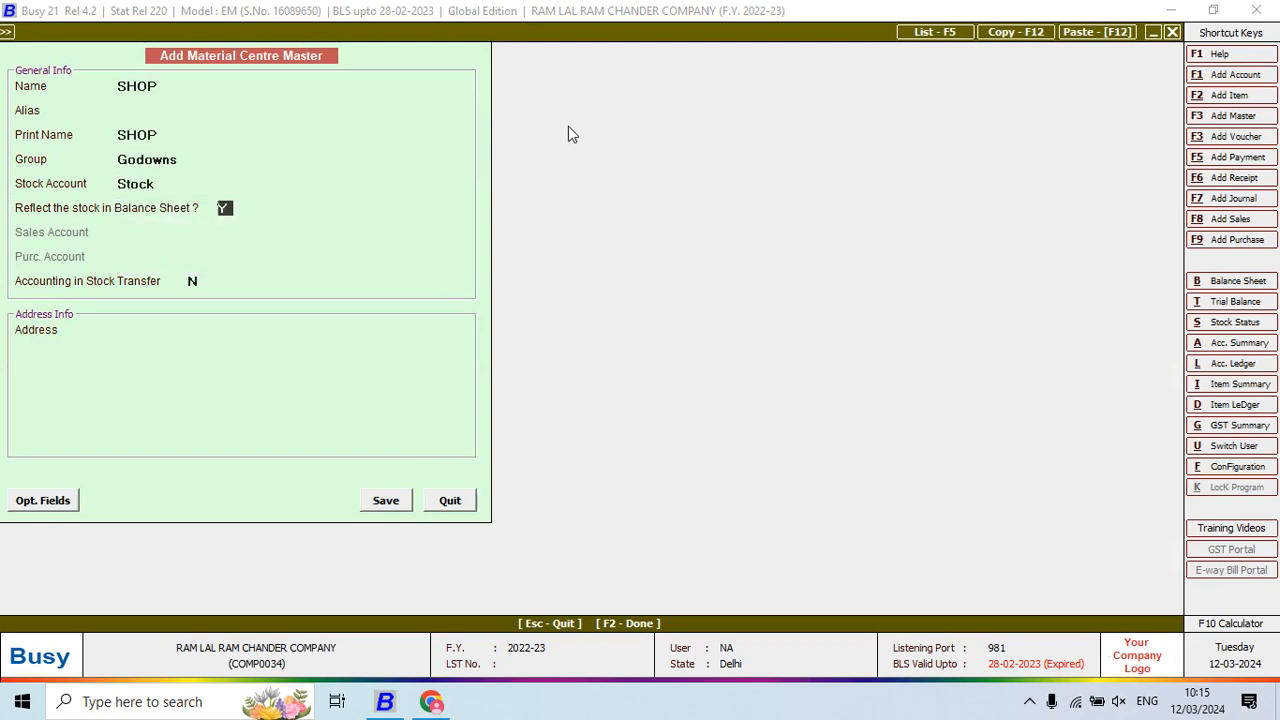
{"action": "key", "text": "Return"}
{"action": "key", "text": "Return"}
{"action": "key", "text": "Return"}
{"action": "key", "text": "Return"}
{"action": "key", "text": "Return"}
{"action": "key", "text": "Return"}
{"action": "key", "text": "Return"}
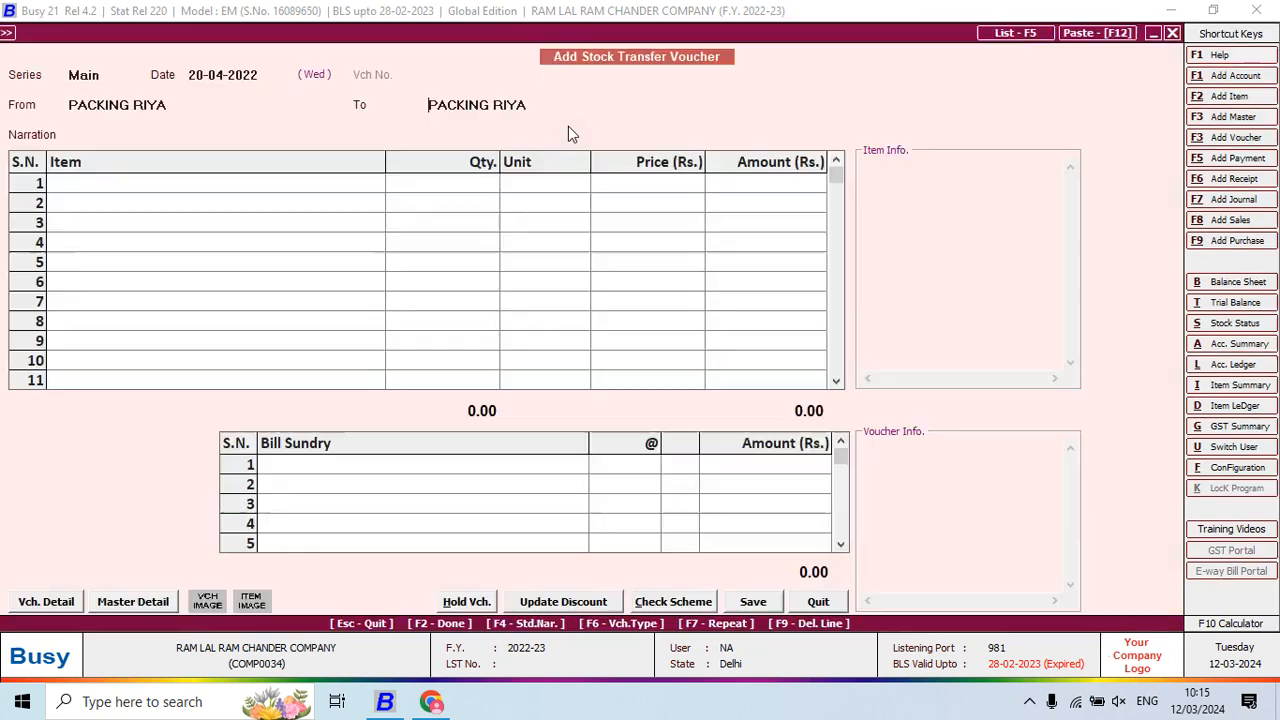
{"action": "key", "text": "Return"}
Enter 195 SHIRT PANT 0001 with job work charges of 8 per piece (1,560.00) and save
{"action": "type", "text": "SH"}
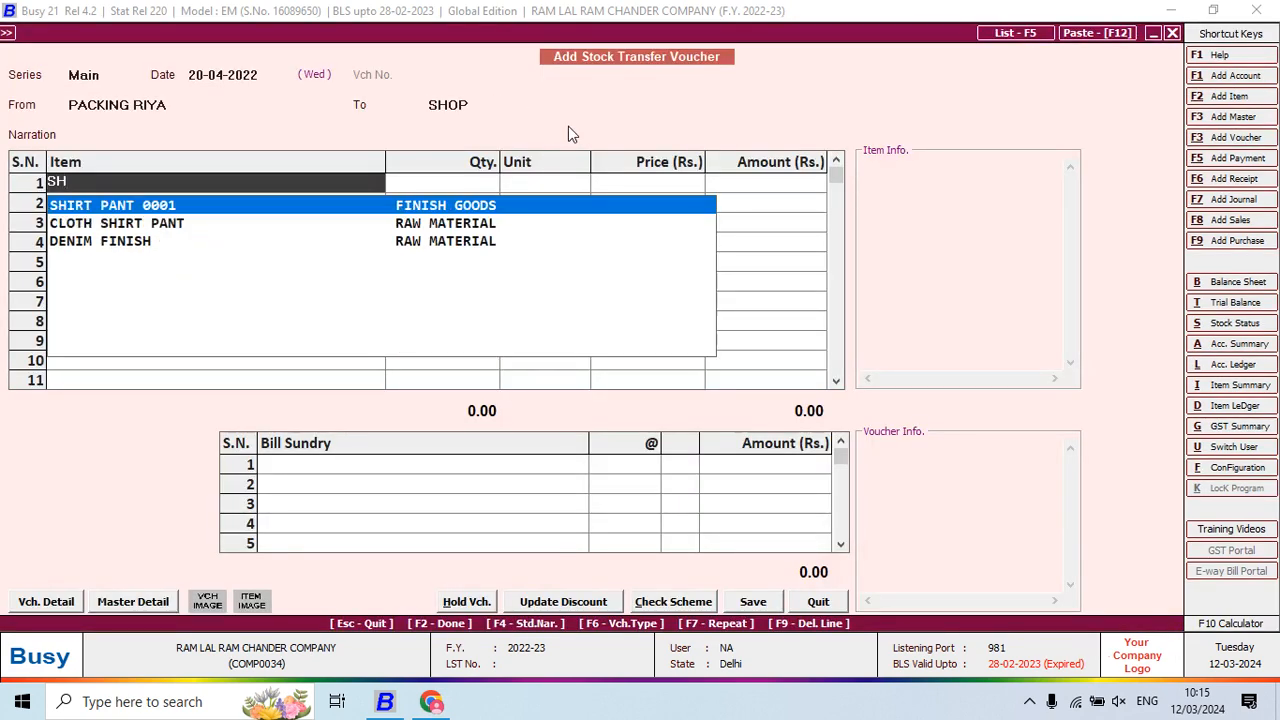
{"action": "key", "text": "Return"}
{"action": "type", "text": "195"}
{"action": "key", "text": "Return"}
{"action": "key", "text": "Return"}
{"action": "key", "text": "Return"}
{"action": "key", "text": "Return"}
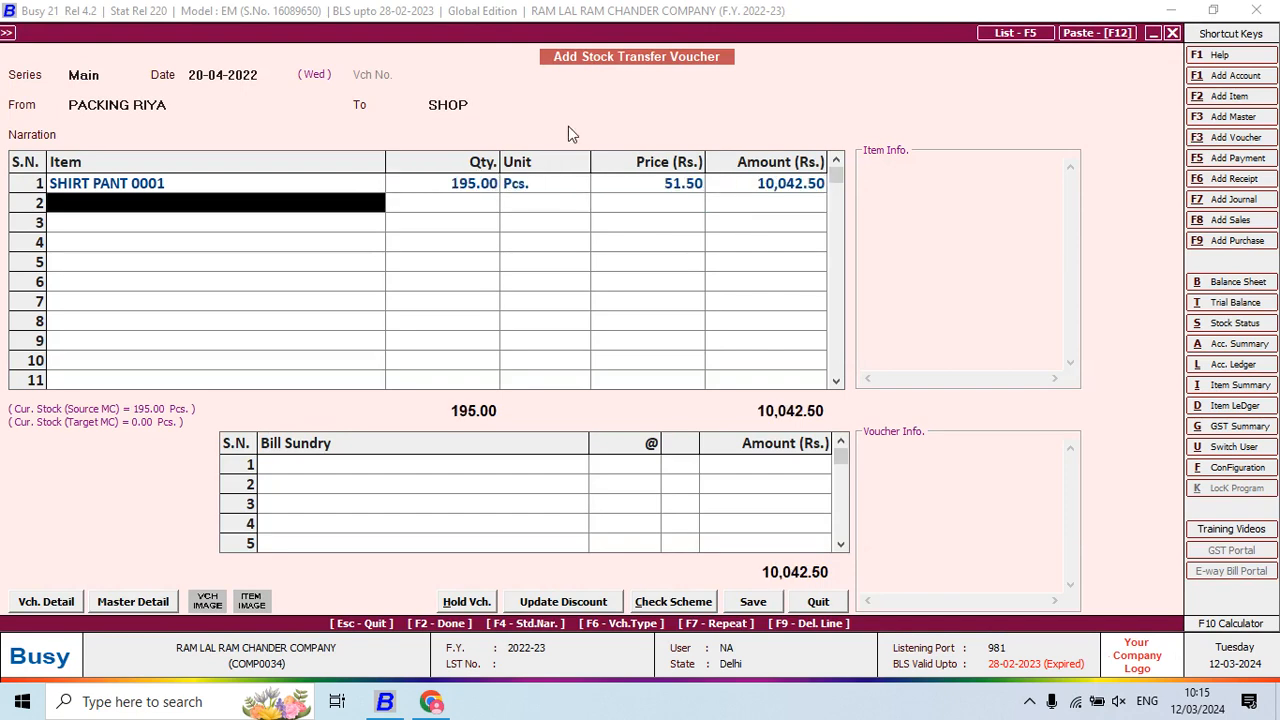
{"action": "key", "text": "Return"}
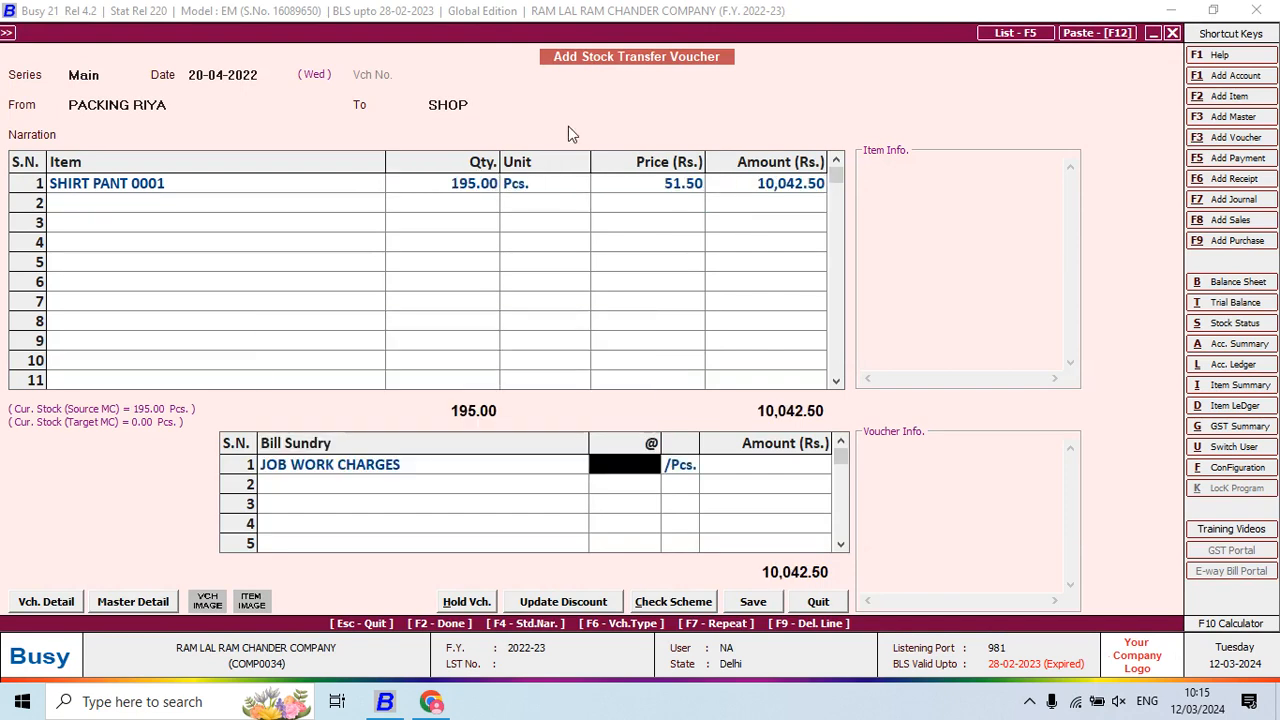
{"action": "key", "text": "alt+Tab"}
{"action": "key", "text": "alt+Tab"}
{"action": "type", "text": "8"}
{"action": "key", "text": "Return"}
{"action": "key", "text": "Return"}
{"action": "key", "text": "Return"}
{"action": "key", "text": "Return"}
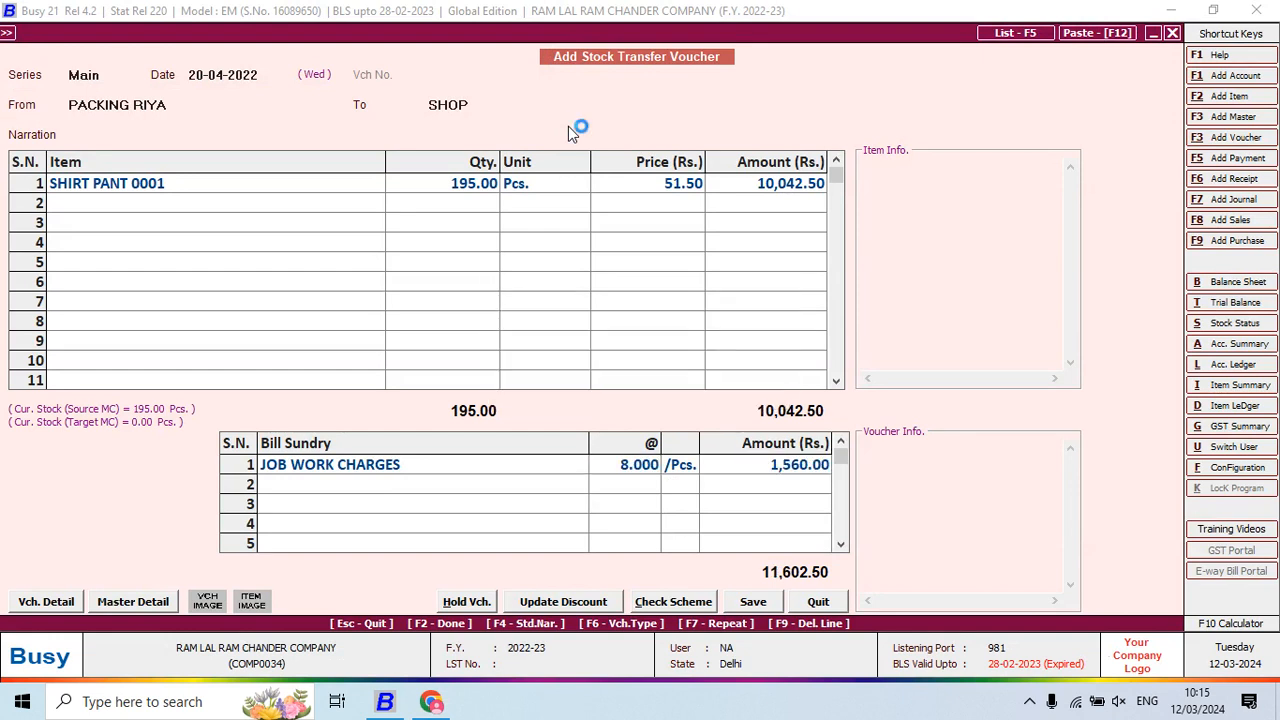
{"action": "key", "text": "Return"}
Record the SHOP-to-Main Store transfer of 195 SHIRT PANT 0001 at 59.50 and save it
{"action": "key", "text": "Return"}
{"action": "key", "text": "space"}
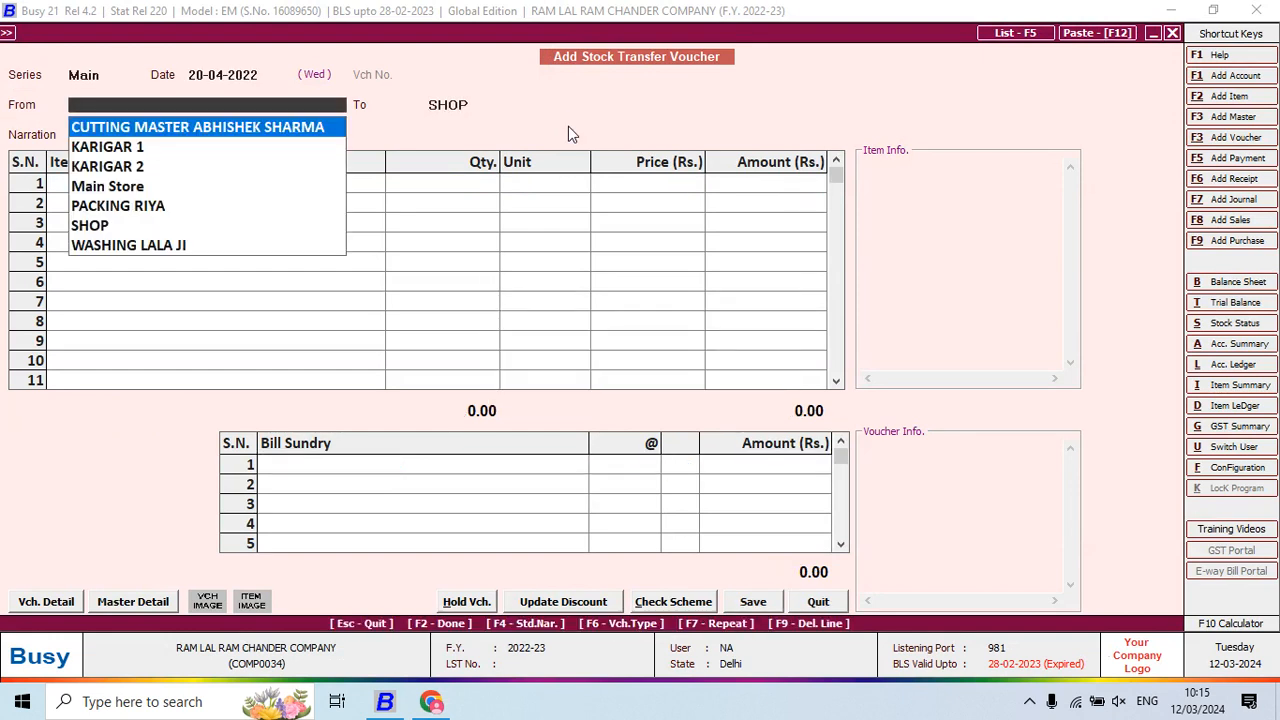
{"action": "type", "text": "s"}
{"action": "key", "text": "Return"}
{"action": "type", "text": "m"}
{"action": "key", "text": "Return"}
{"action": "key", "text": "Return"}
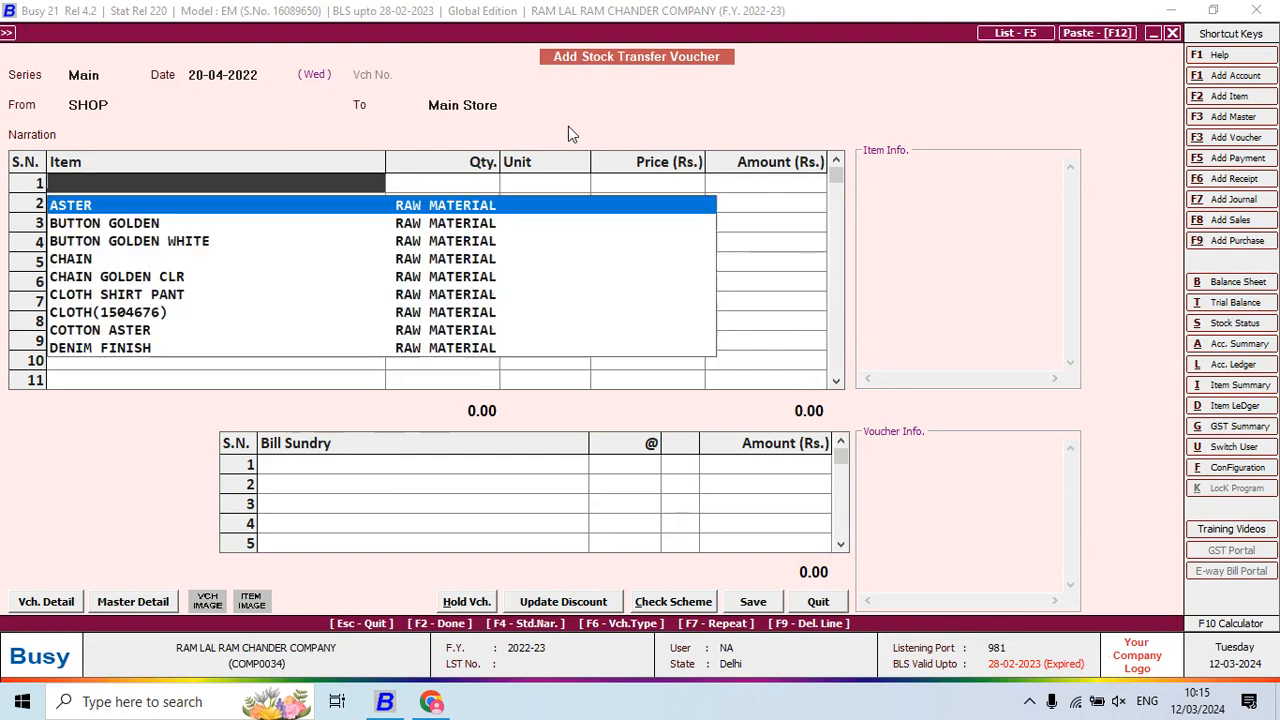
{"action": "type", "text": "shi"}
{"action": "key", "text": "Return"}
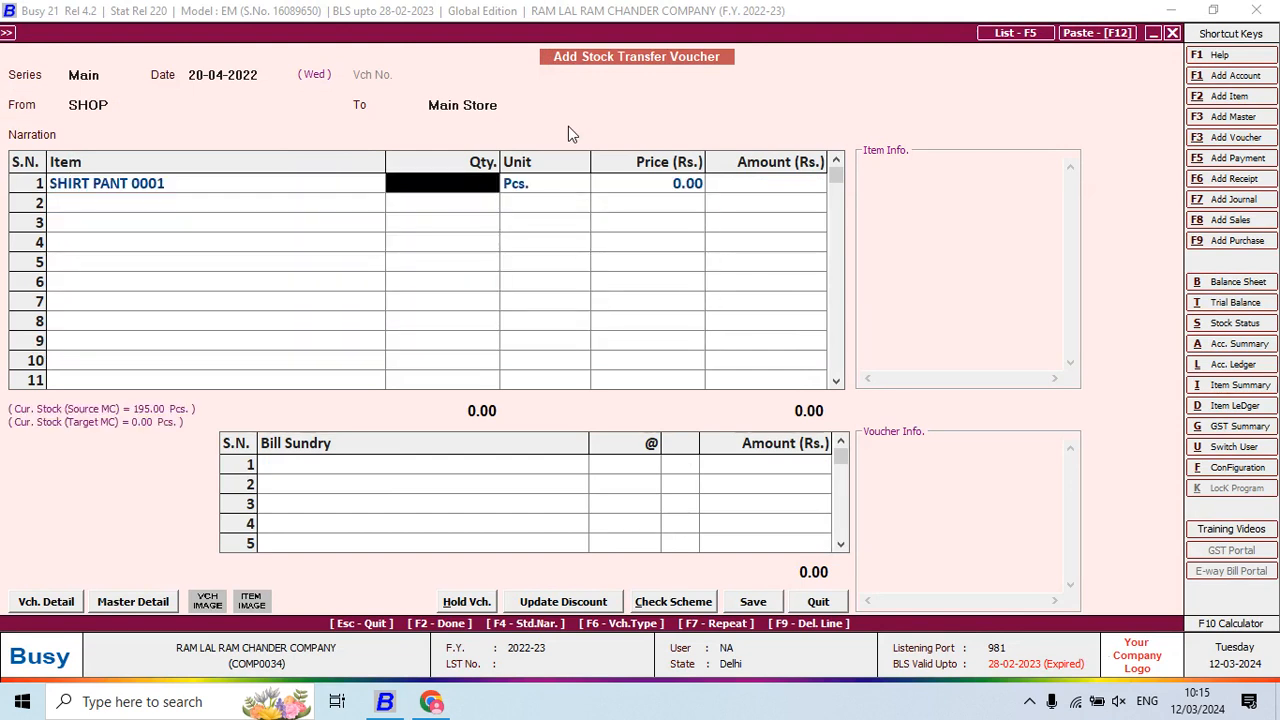
{"action": "type", "text": "195"}
{"action": "key", "text": "Return"}
{"action": "key", "text": "Return"}
{"action": "key", "text": "Return"}
{"action": "key", "text": "Return"}
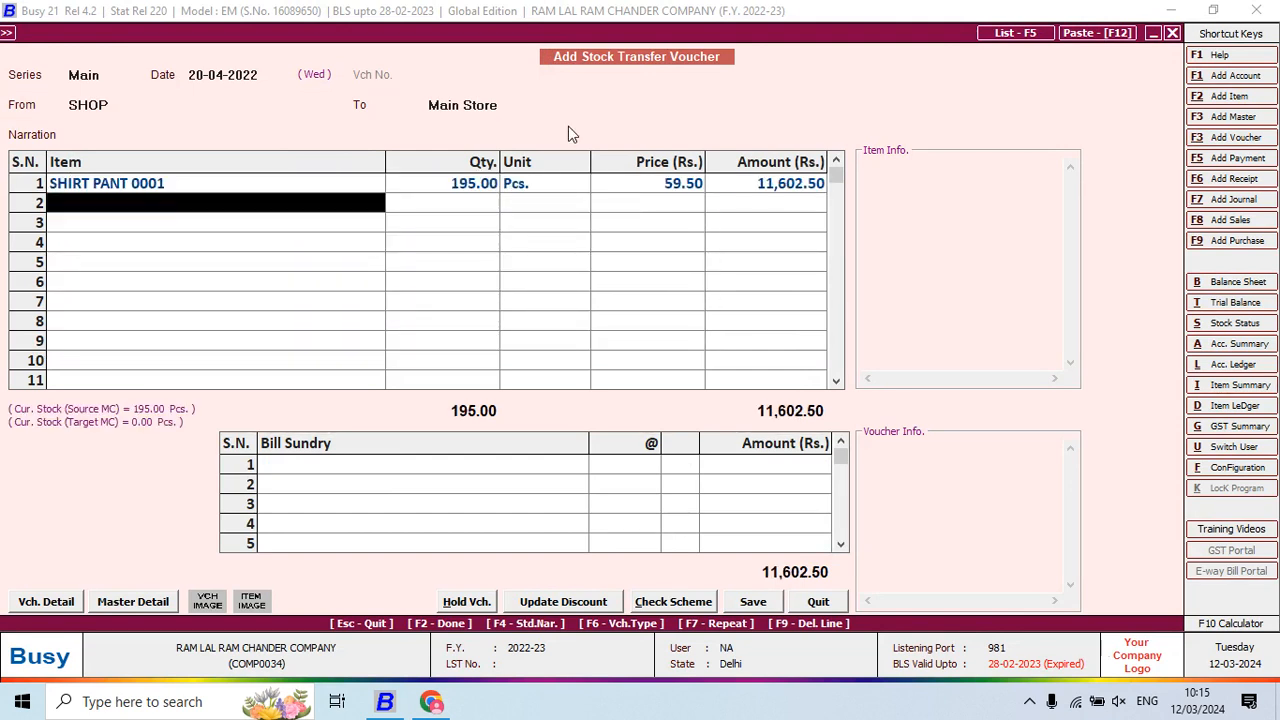
{"action": "key", "text": "Return"}
{"action": "key", "text": "Return"}
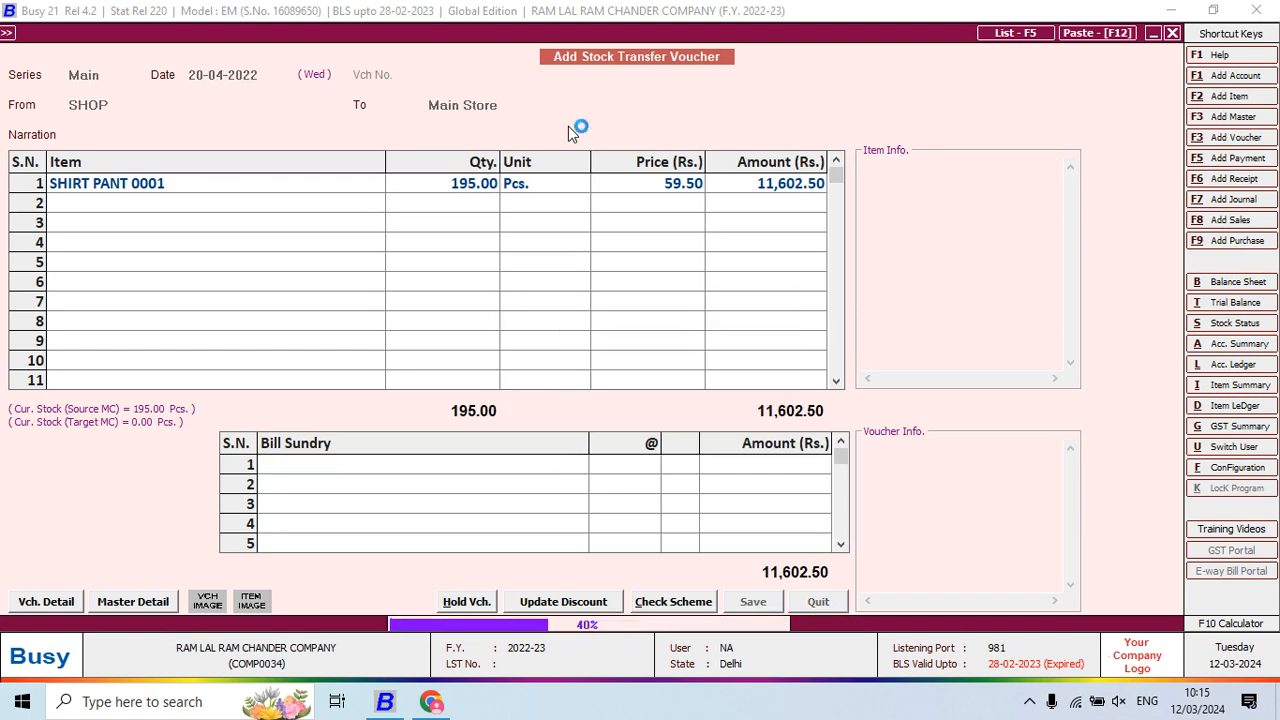
{"action": "key", "text": "alt+Tab"}
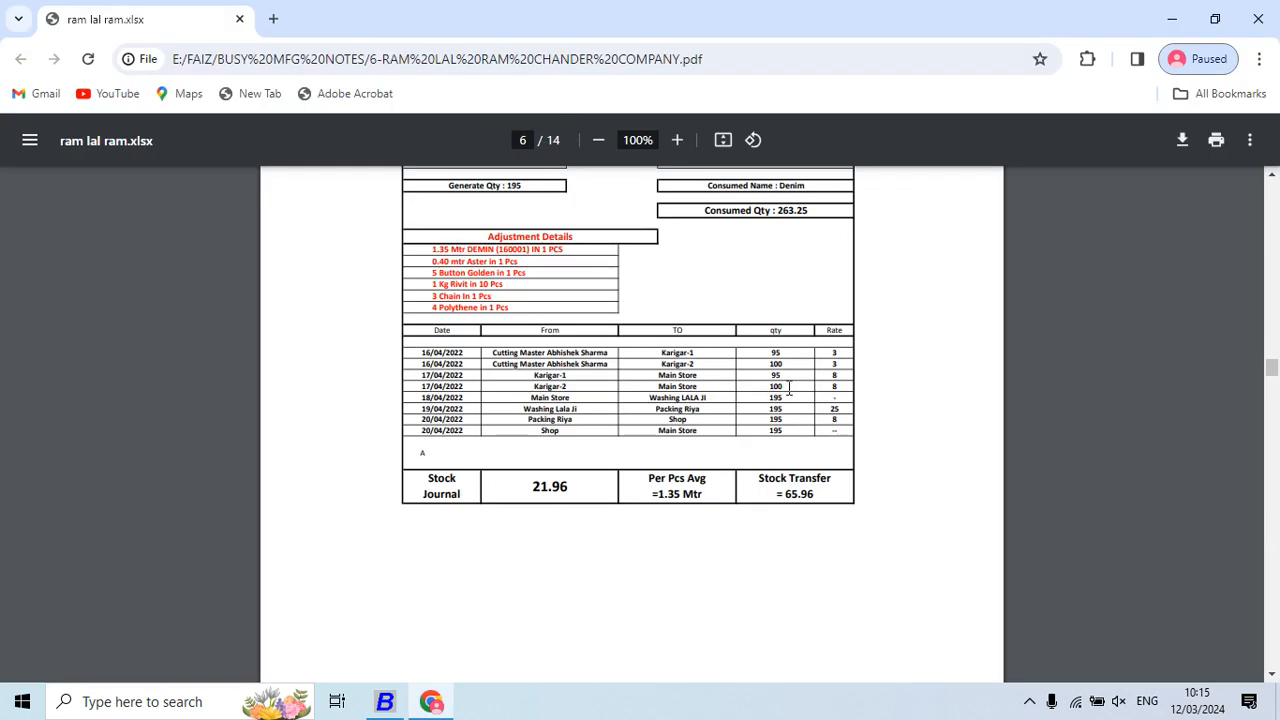
Scroll the PDF to the Shirt H/F (Check Print) job-work table on page 7
{"action": "scroll", "coordinate": [790, 375], "scroll_direction": "down", "scroll_amount": 5}
{"action": "scroll", "coordinate": [790, 375], "scroll_direction": "down", "scroll_amount": 10}
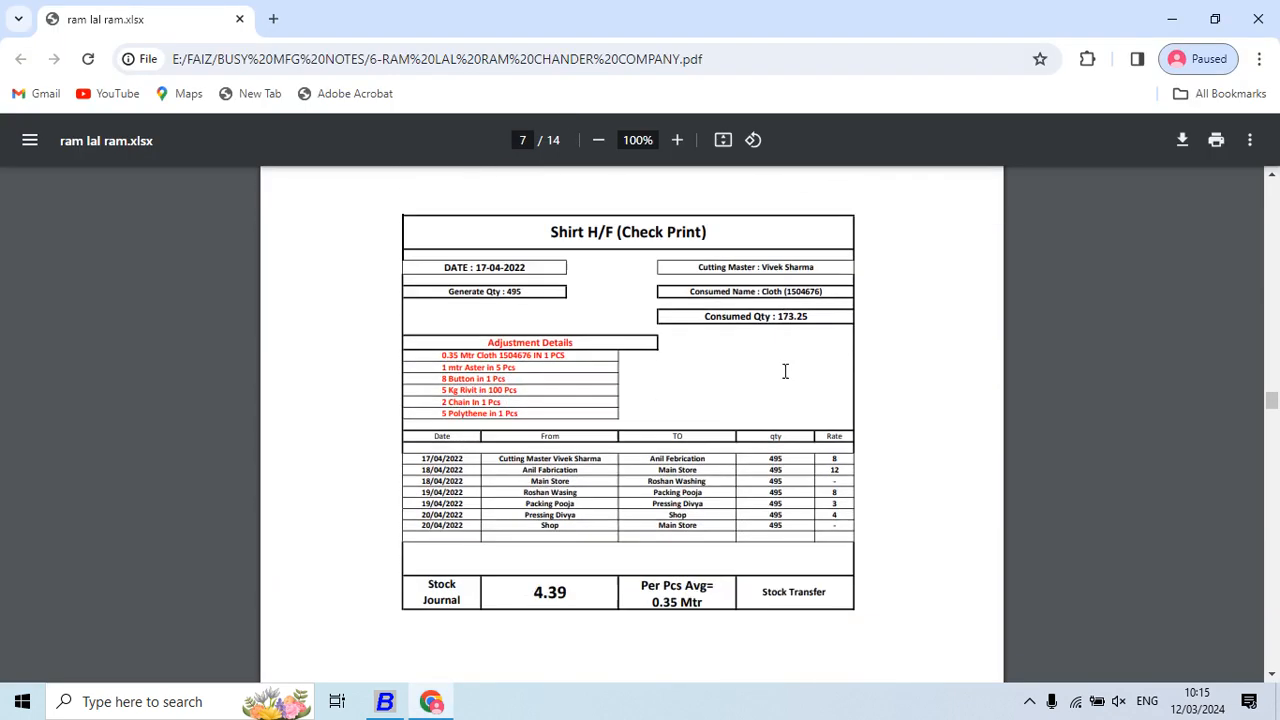
{"action": "scroll", "coordinate": [785, 373], "scroll_direction": "up", "scroll_amount": 10}
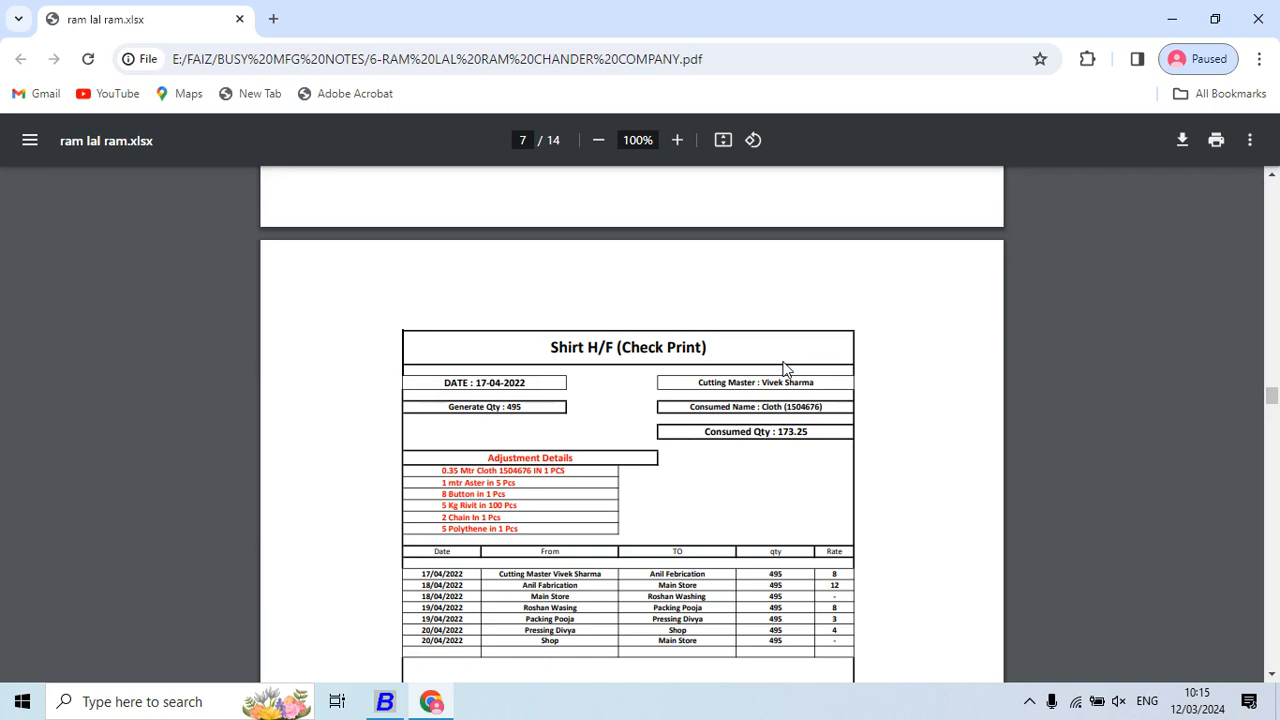
{"action": "scroll", "coordinate": [785, 370], "scroll_direction": "down", "scroll_amount": 2}
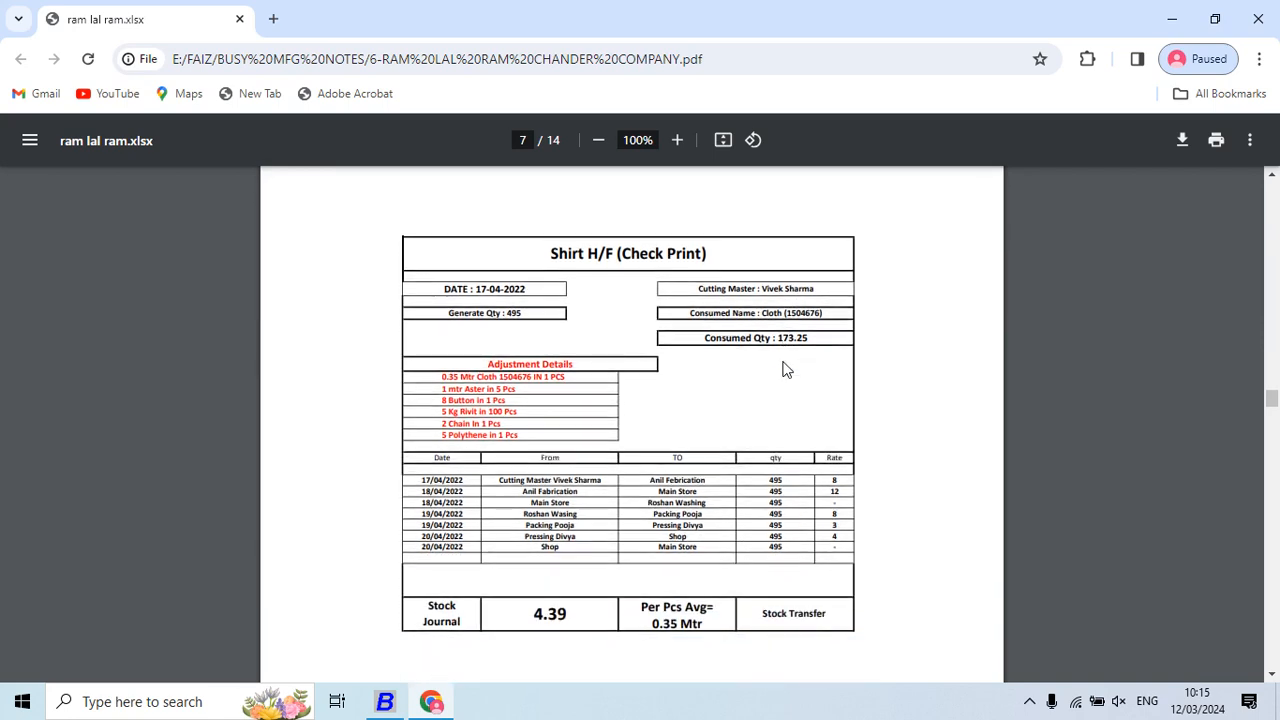
{"action": "key", "text": "alt+Tab"}
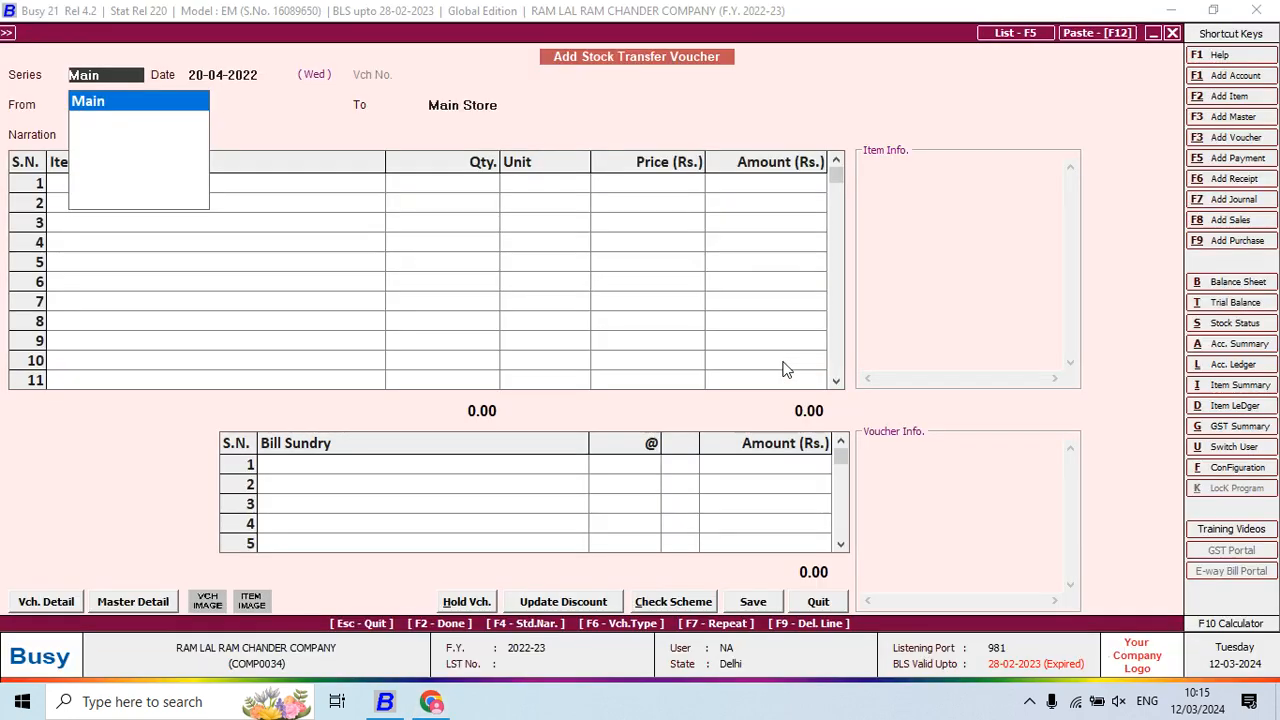
Quit the blank stock transfer and add a new Stock Journal voucher
{"action": "key", "text": "Escape"}
{"action": "key", "text": "Return"}
{"action": "key", "text": "Escape"}
{"action": "key", "text": "Down"}
{"action": "key", "text": "Down"}
{"action": "key", "text": "Down"}
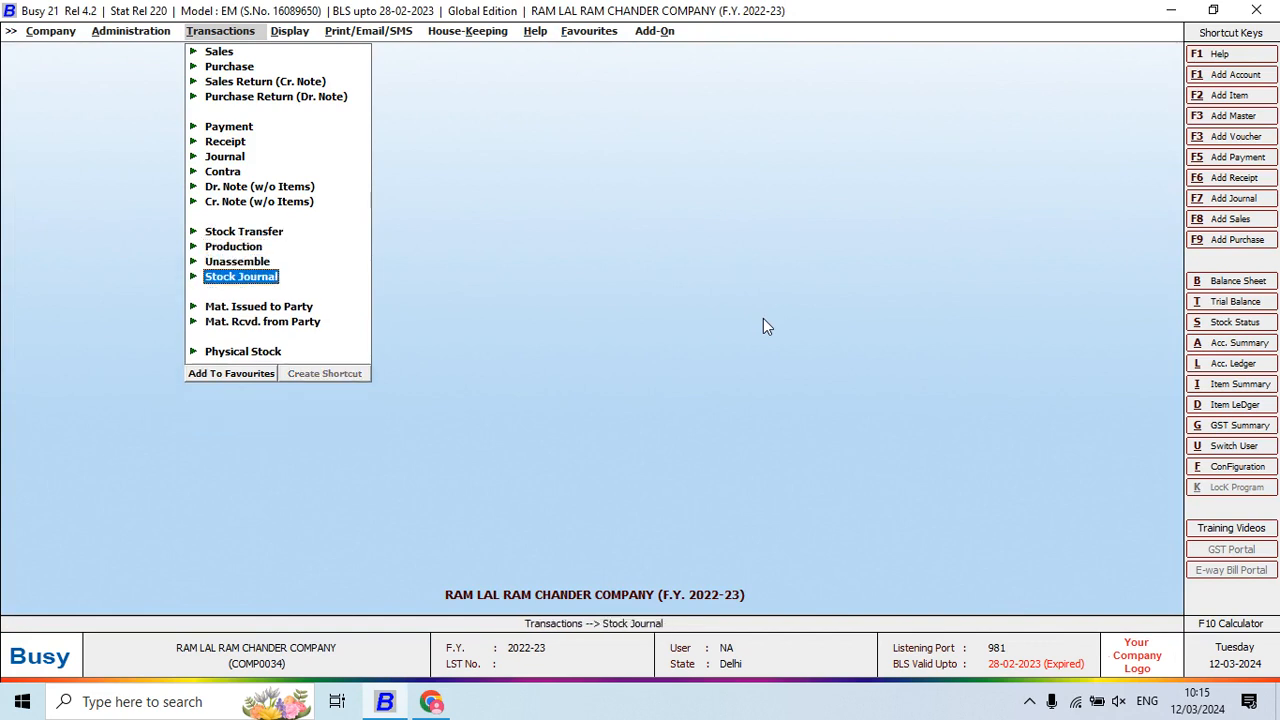
{"action": "key", "text": "Return"}
{"action": "key", "text": "Return"}
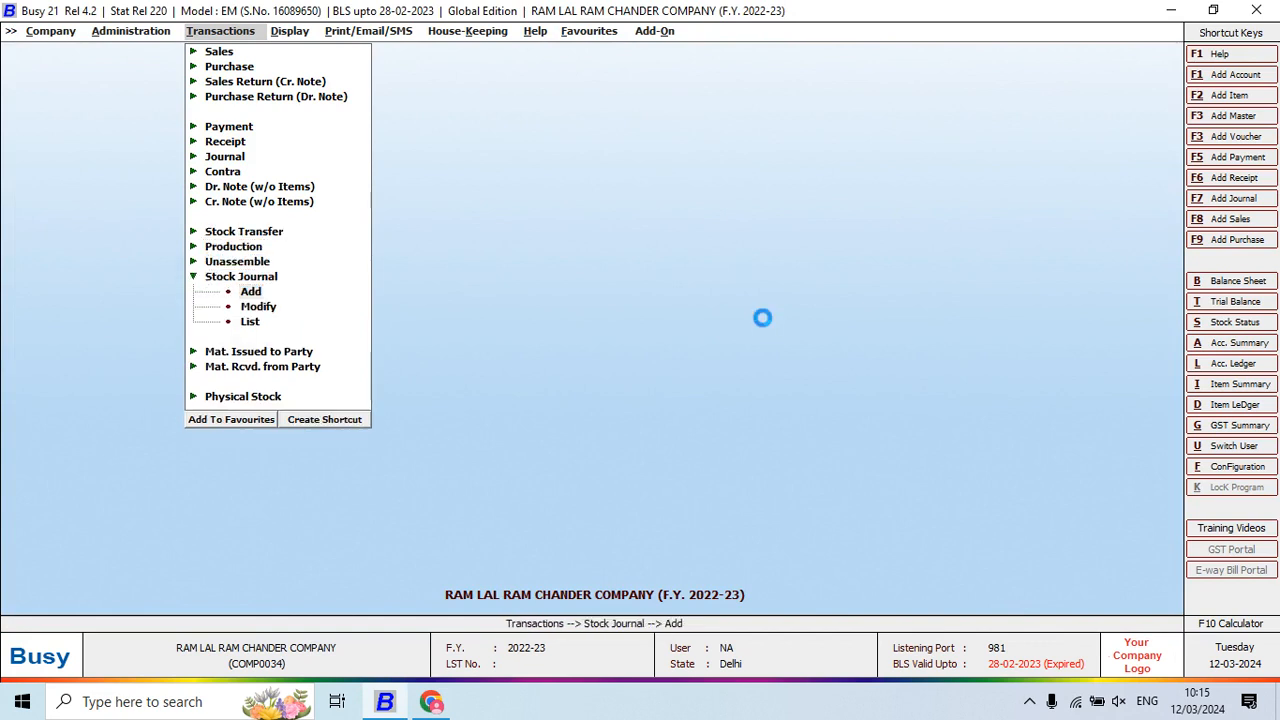
Correct the stock journal date to 17-04-2022
{"action": "key", "text": "alt+Tab"}
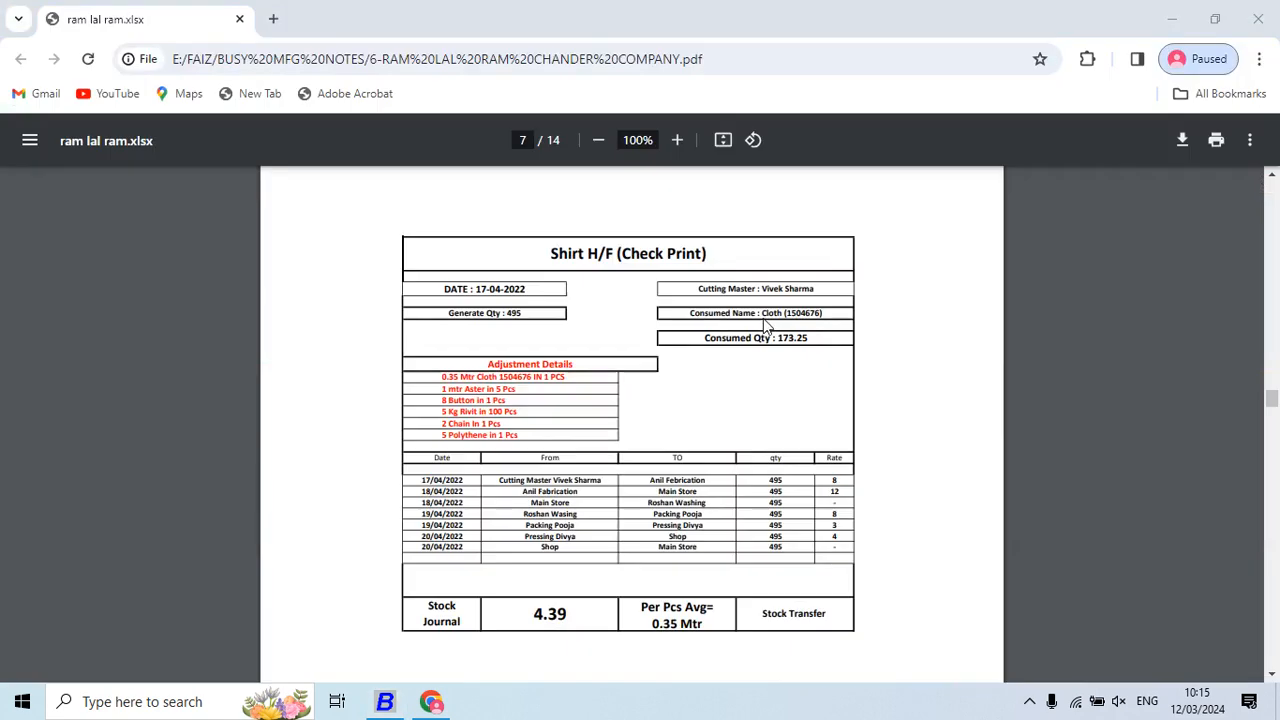
{"action": "key", "text": "alt+Tab"}
{"action": "key", "text": "Return"}
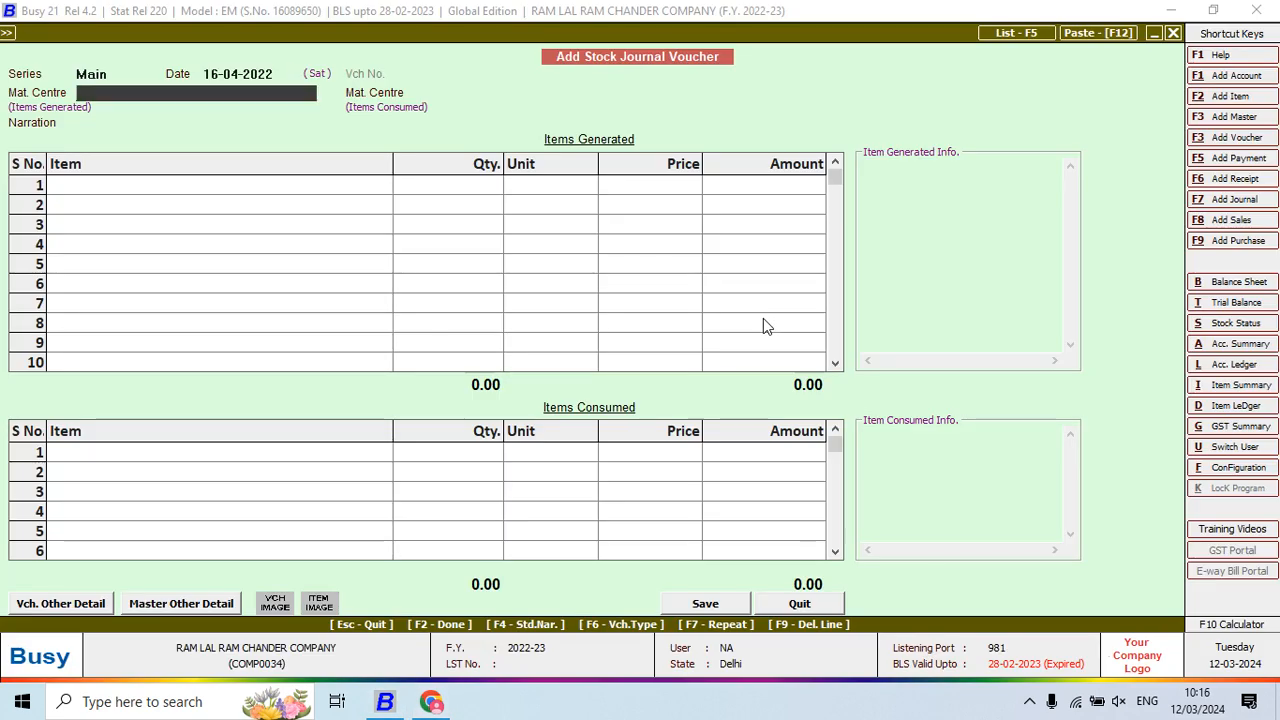
{"action": "key", "text": "shift+Tab"}
{"action": "type", "text": "18"}
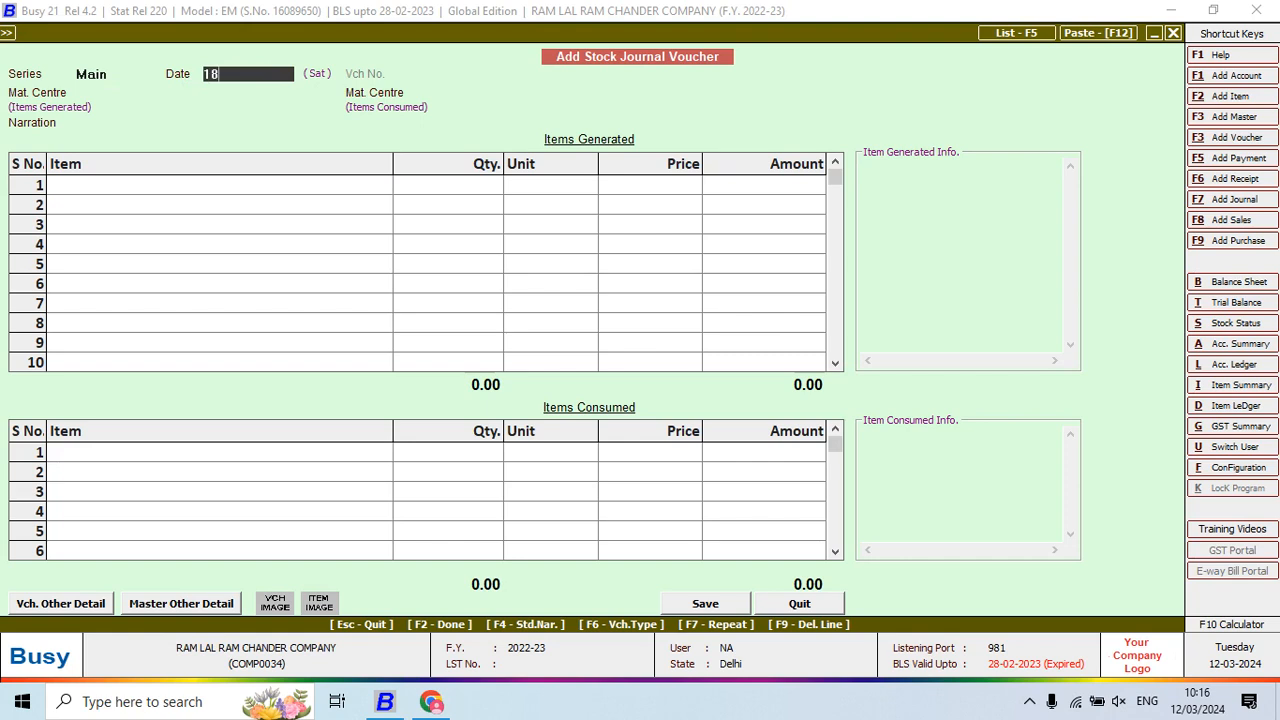
{"action": "key", "text": "BackSpace"}
{"action": "type", "text": "7"}
{"action": "key", "text": "Return"}
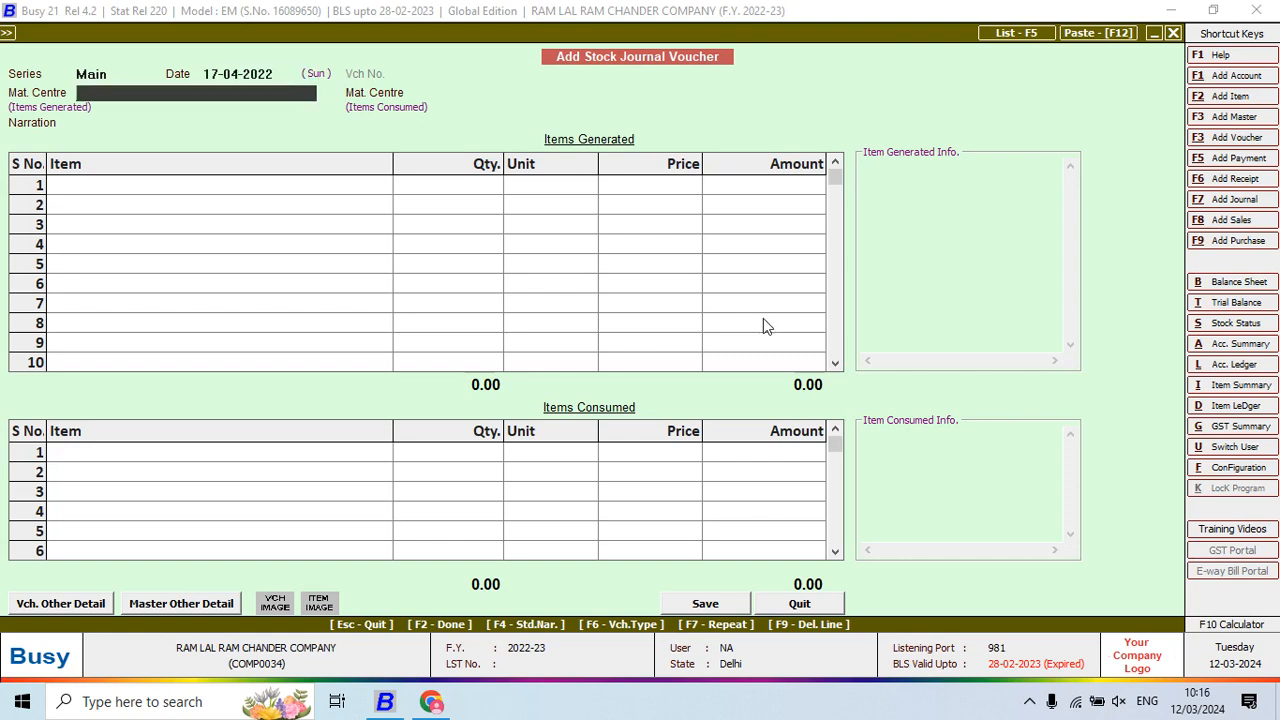
{"action": "key", "text": "alt+Tab"}
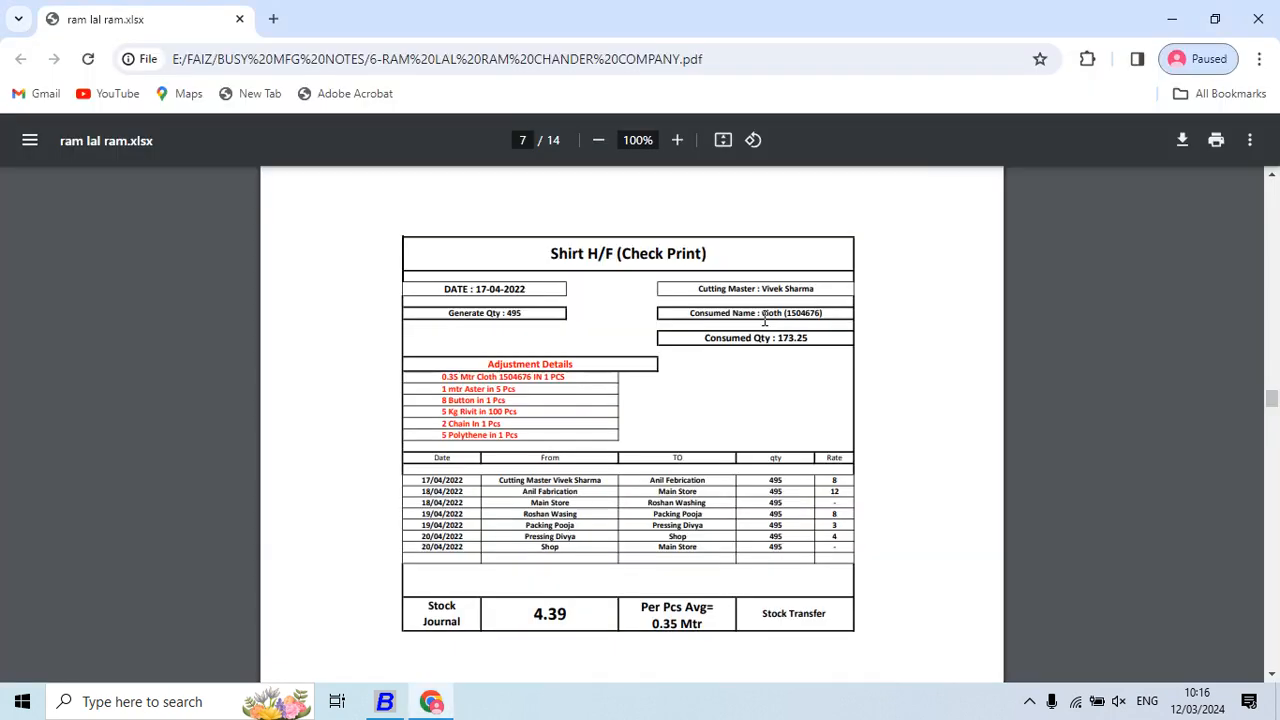
{"action": "key", "text": "alt+Tab"}
Create a cutting-master material centre under Production Floors with stock-transfer accounting on
{"action": "key", "text": "F3"}
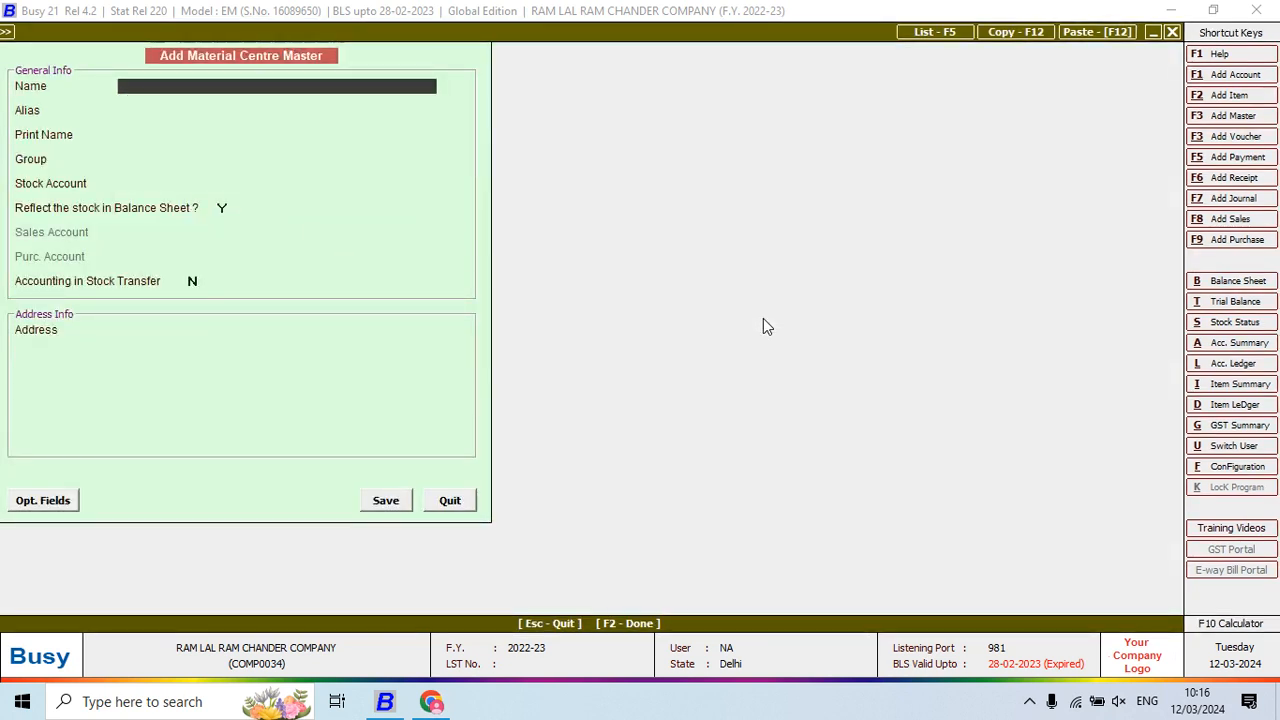
{"action": "type", "text": "CUTTING MASTER "}
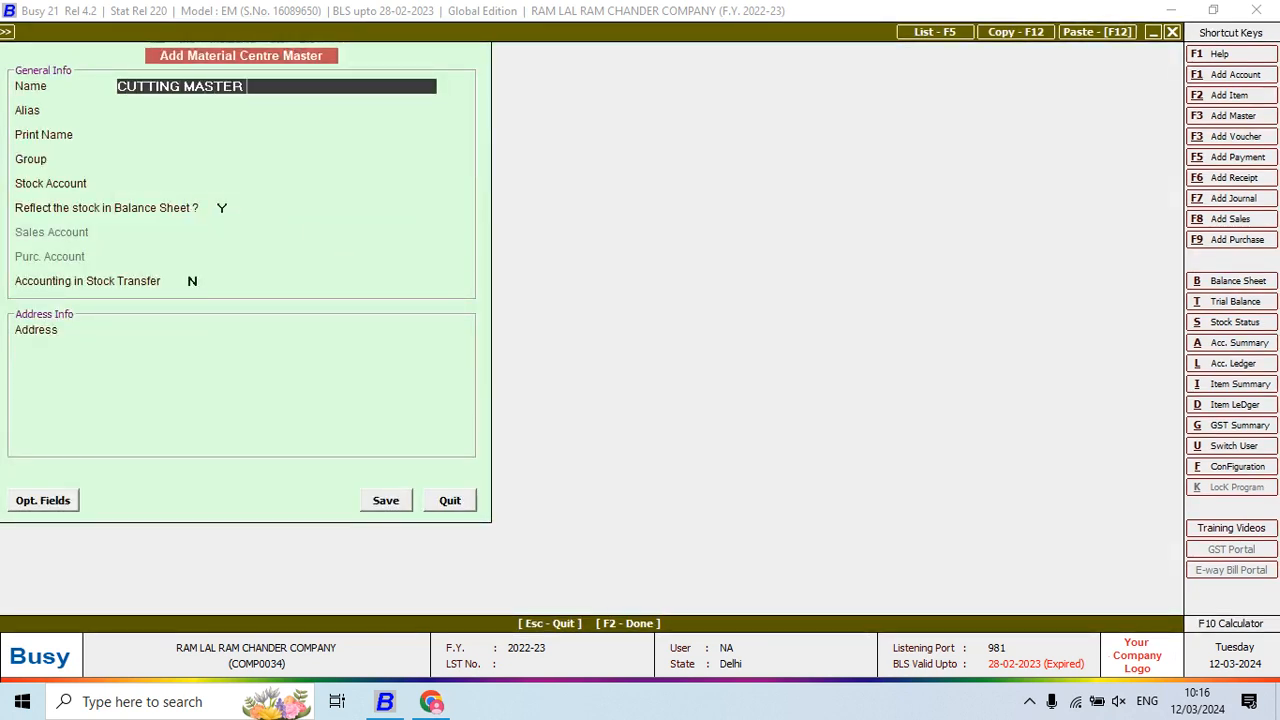
{"action": "key", "text": "Return"}
{"action": "key", "text": "Return"}
{"action": "key", "text": "Return"}
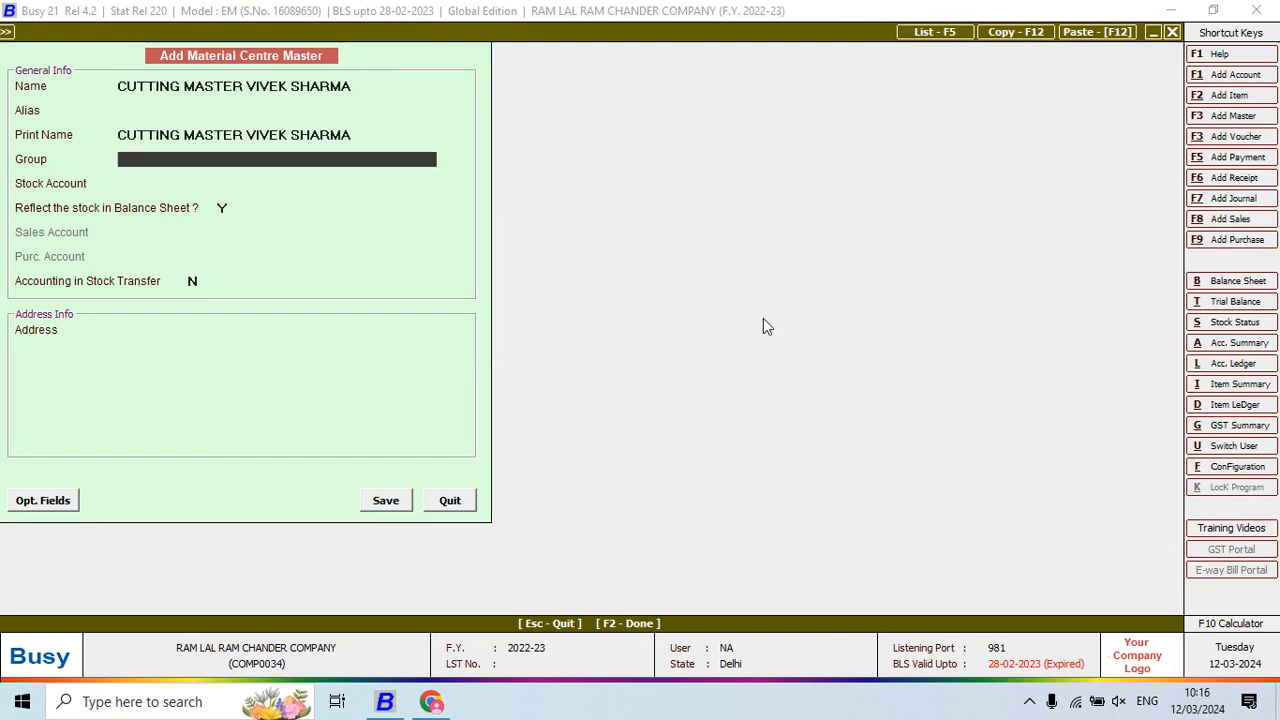
{"action": "key", "text": "Down"}
{"action": "key", "text": "Return"}
{"action": "key", "text": "Return"}
{"action": "key", "text": "Return"}
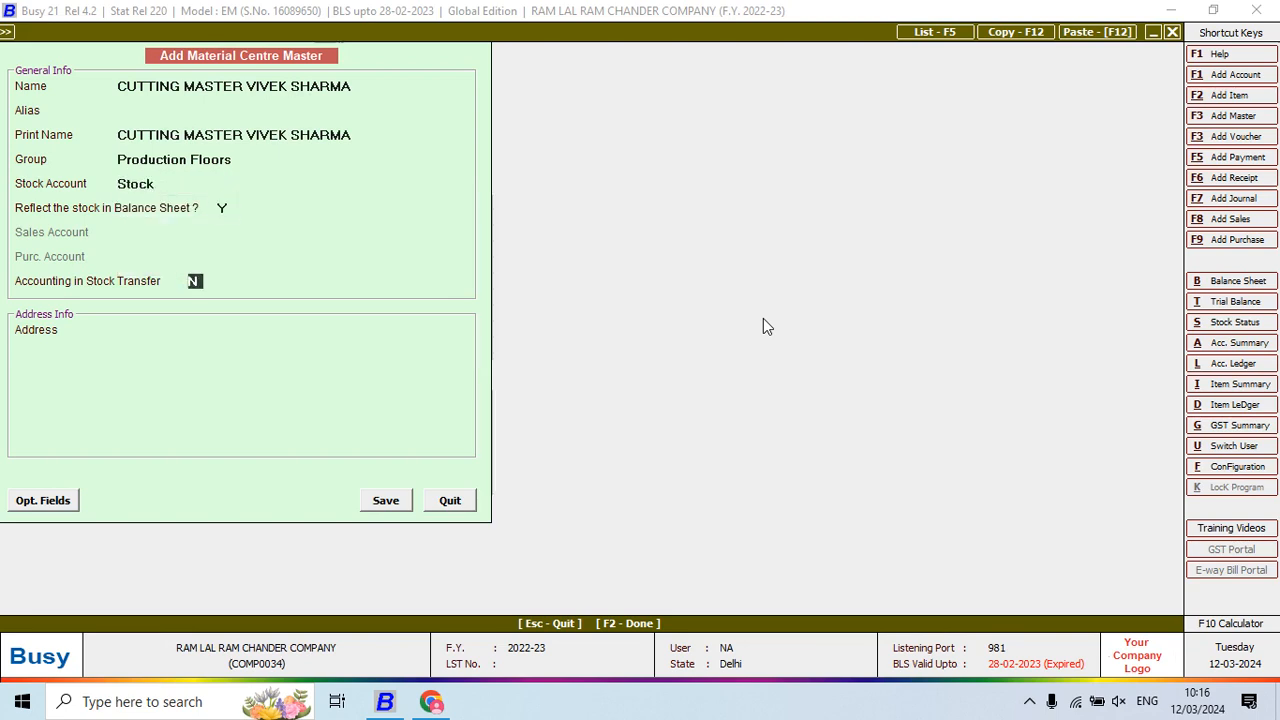
{"action": "key", "text": "y"}
{"action": "key", "text": "Return"}
Add a matching cutting-master account under JOB WORKERS and save the centre
{"action": "key", "text": "F3"}
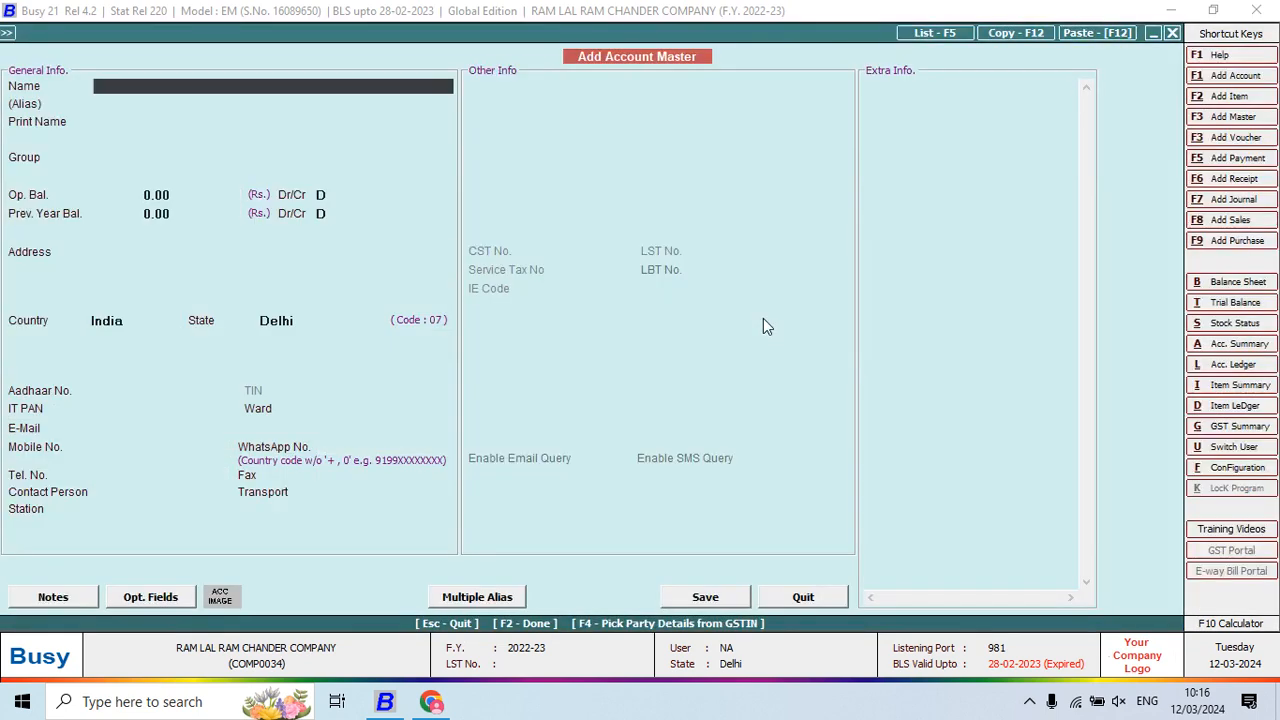
{"action": "type", "text": "CUTTING MASTER "}
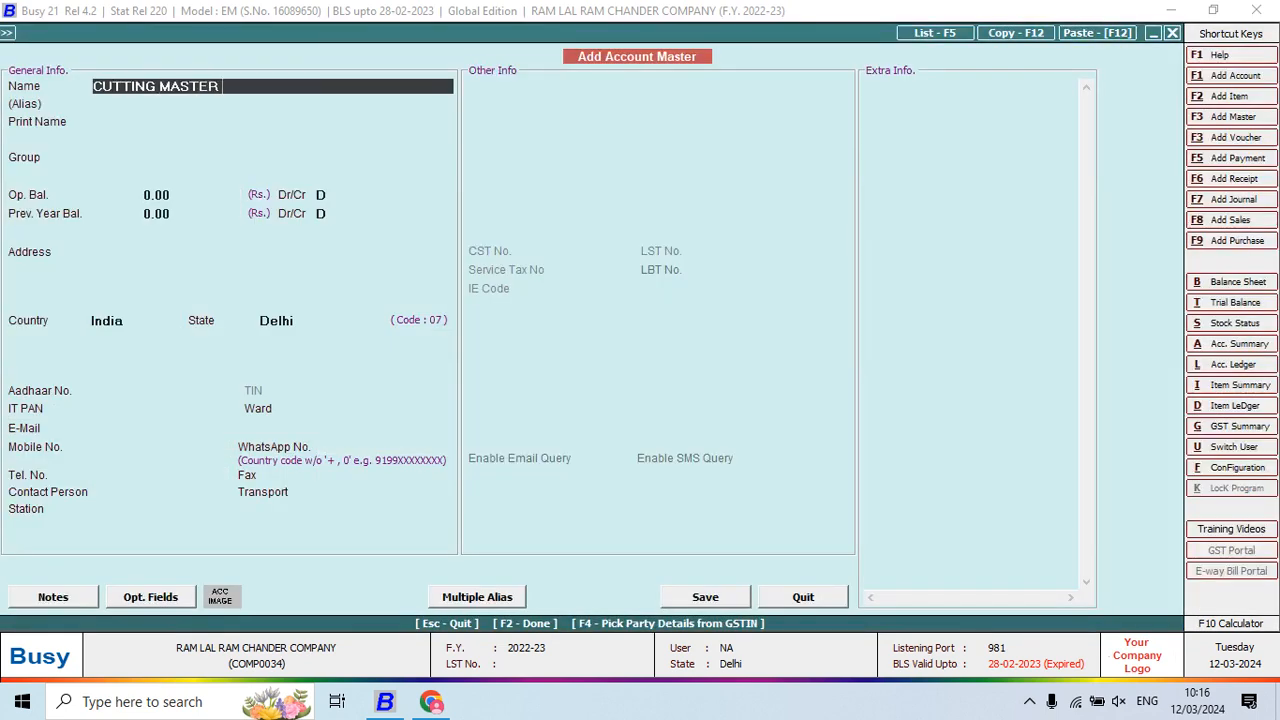
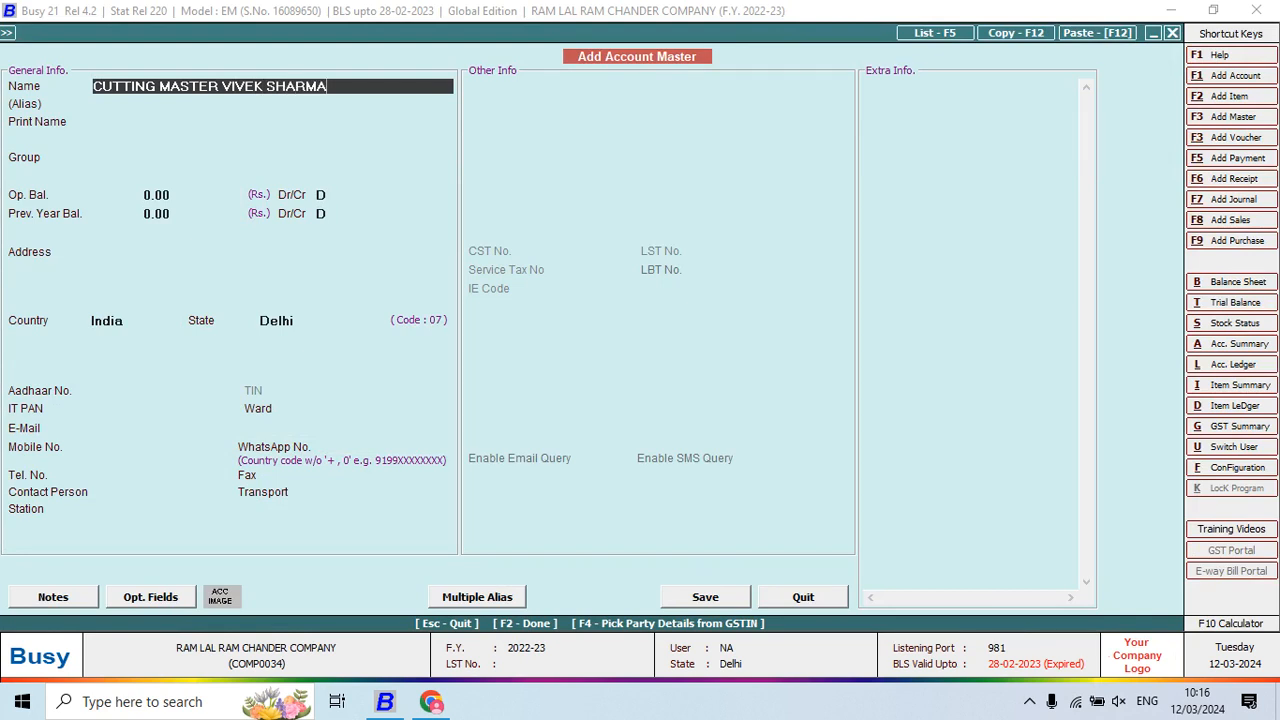
{"action": "key", "text": "Return"}
{"action": "key", "text": "Return"}
{"action": "key", "text": "Return"}
{"action": "type", "text": "J"}
{"action": "key", "text": "Return"}
{"action": "key", "text": "Return"}
{"action": "key", "text": "Return"}
{"action": "key", "text": "Return"}
{"action": "key", "text": "Return"}
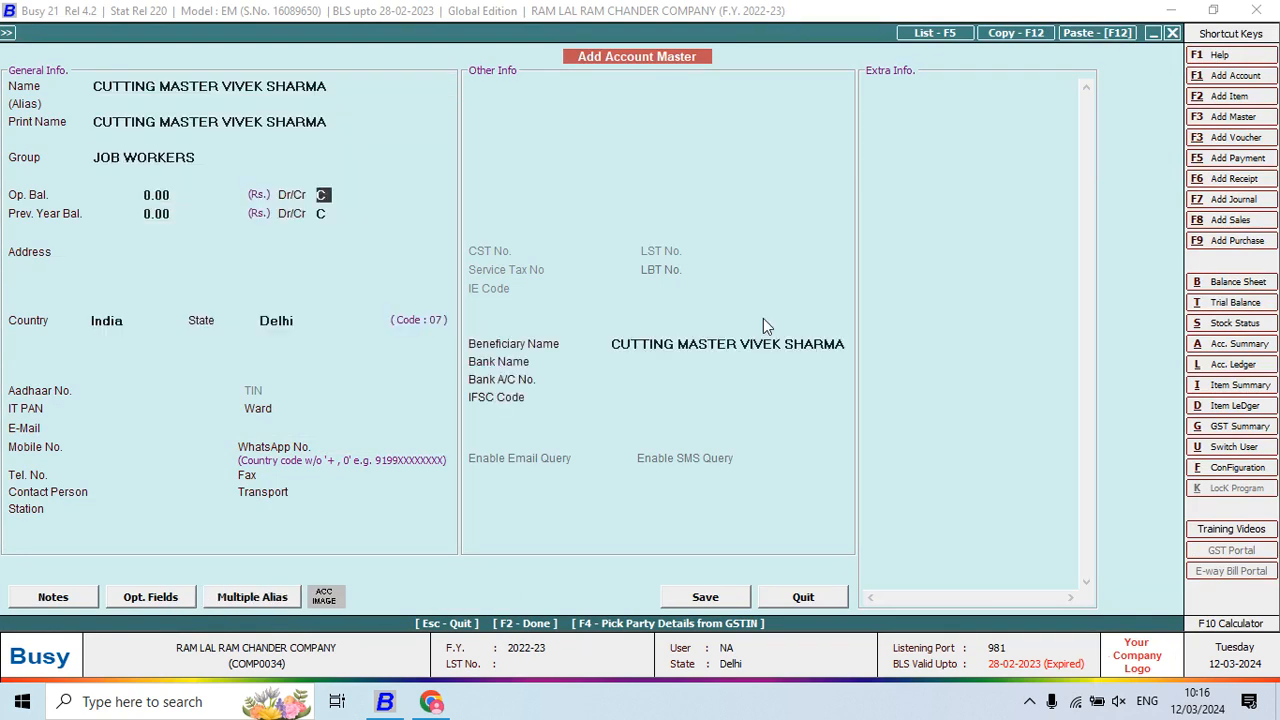
{"action": "key", "text": "Return"}
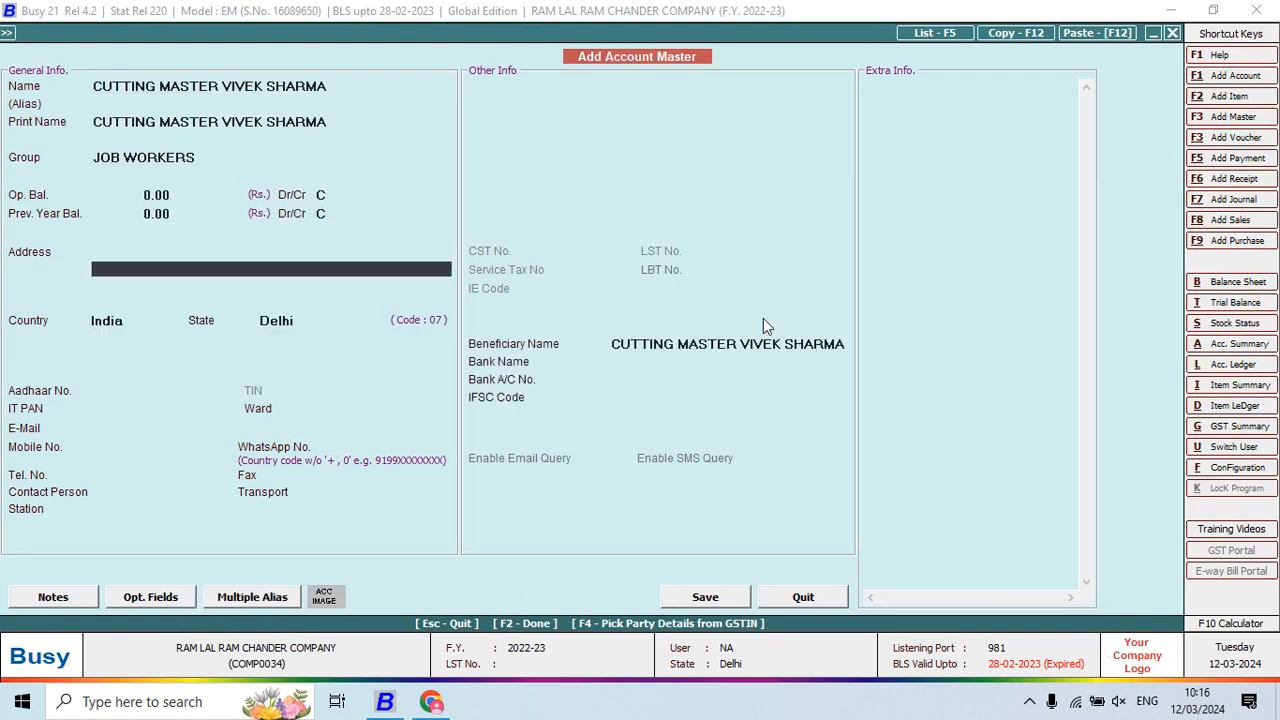
{"action": "key", "text": "F2"}
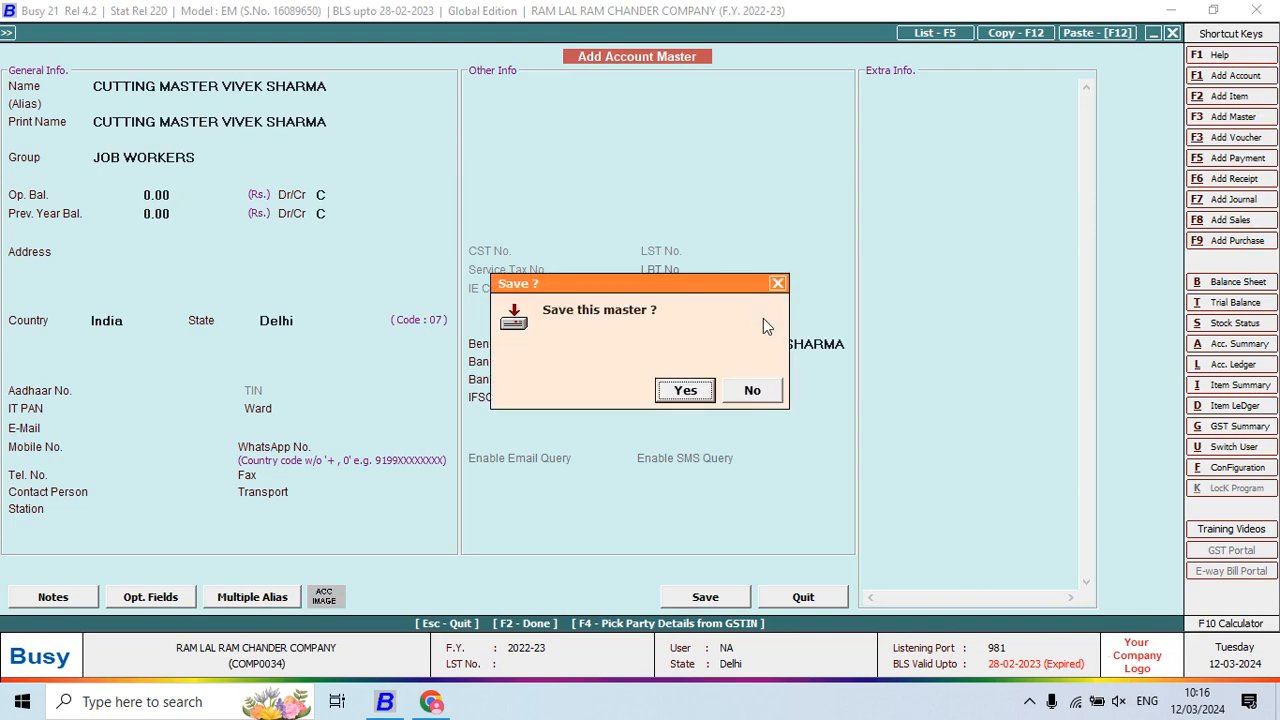
{"action": "key", "text": "Return"}
{"action": "key", "text": "Return"}
{"action": "key", "text": "Return"}
{"action": "key", "text": "Return"}
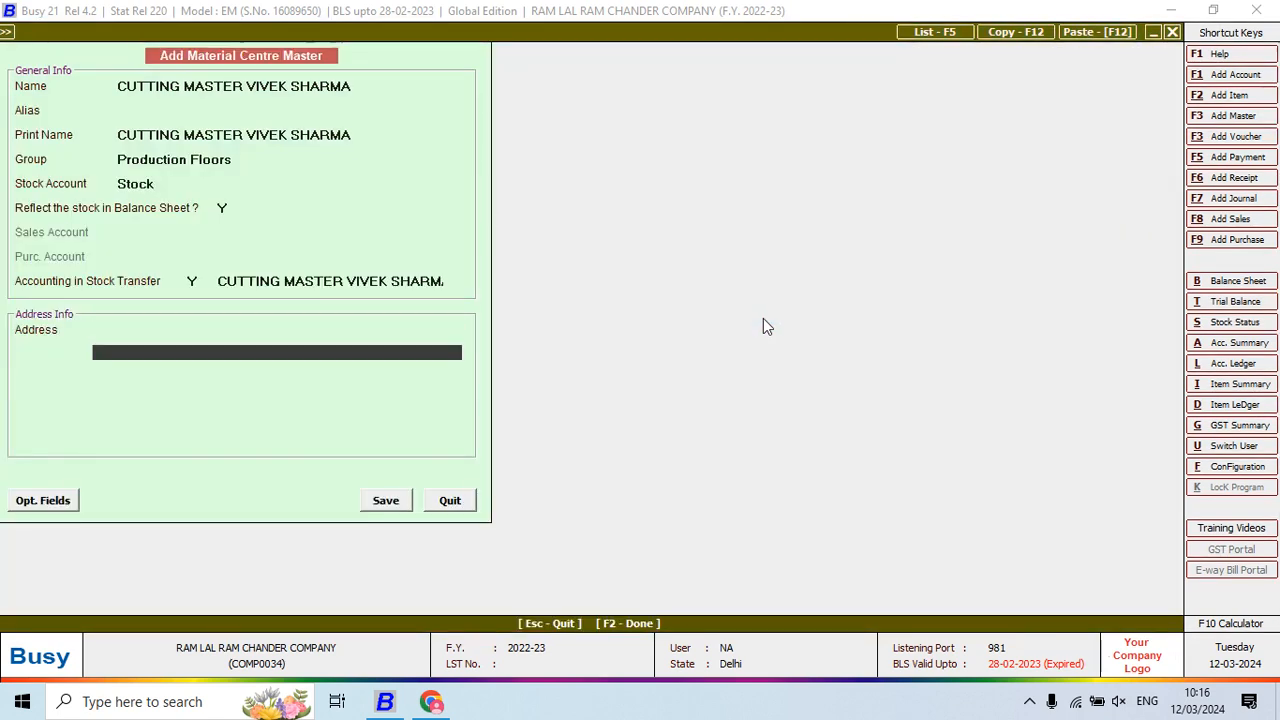
{"action": "key", "text": "Return"}
{"action": "key", "text": "Return"}
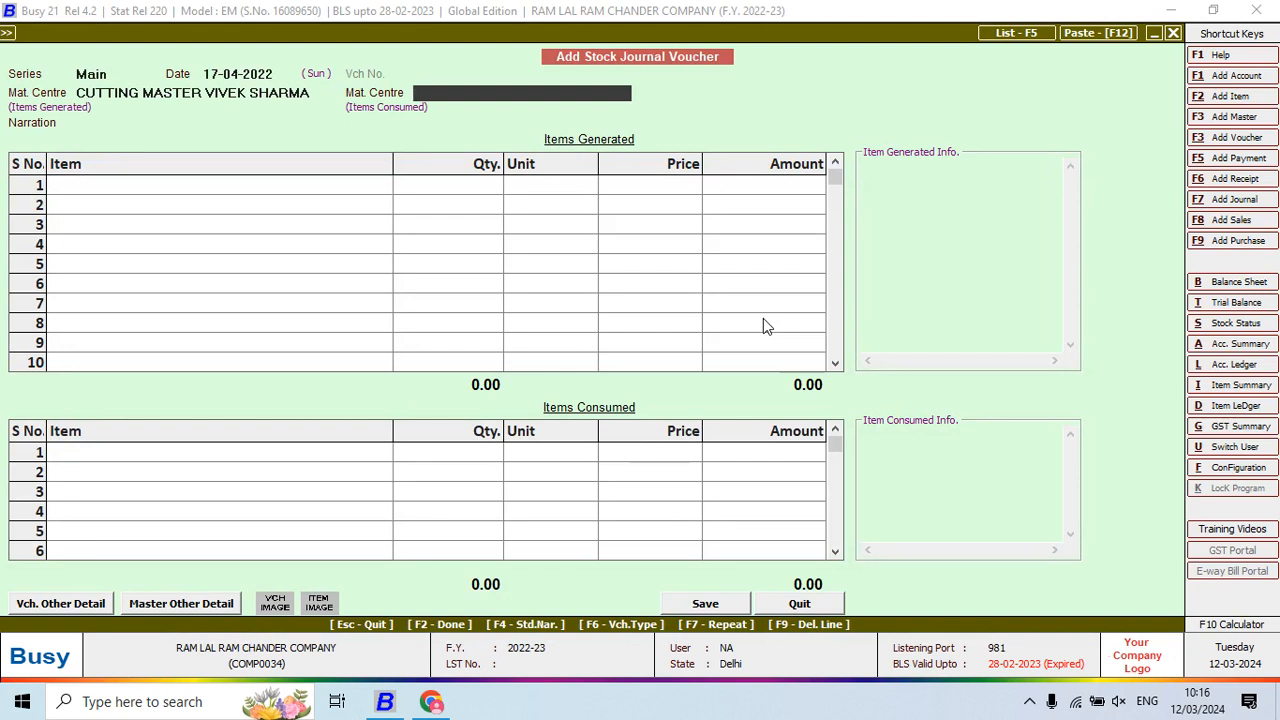
Set Main Store as the material centre for consumed items
{"action": "type", "text": "MA"}
{"action": "key", "text": "Return"}
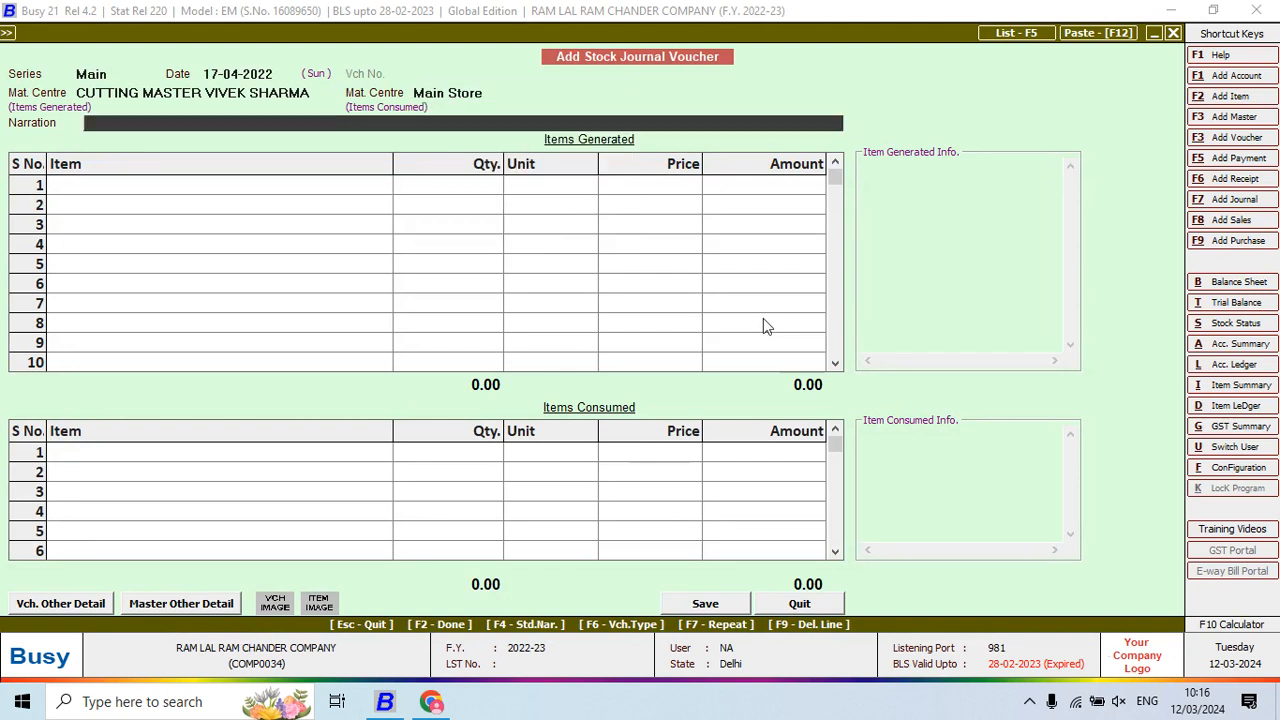
{"action": "key", "text": "Return"}
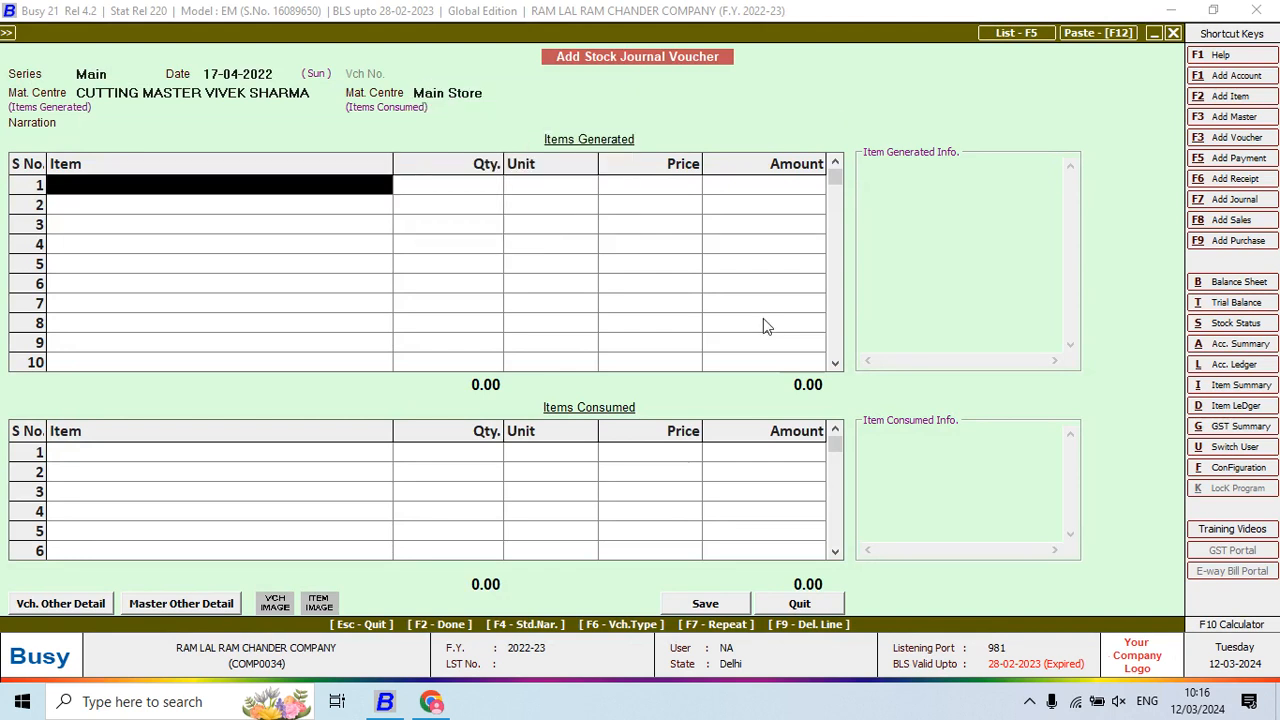
{"action": "key", "text": "alt+Tab"}
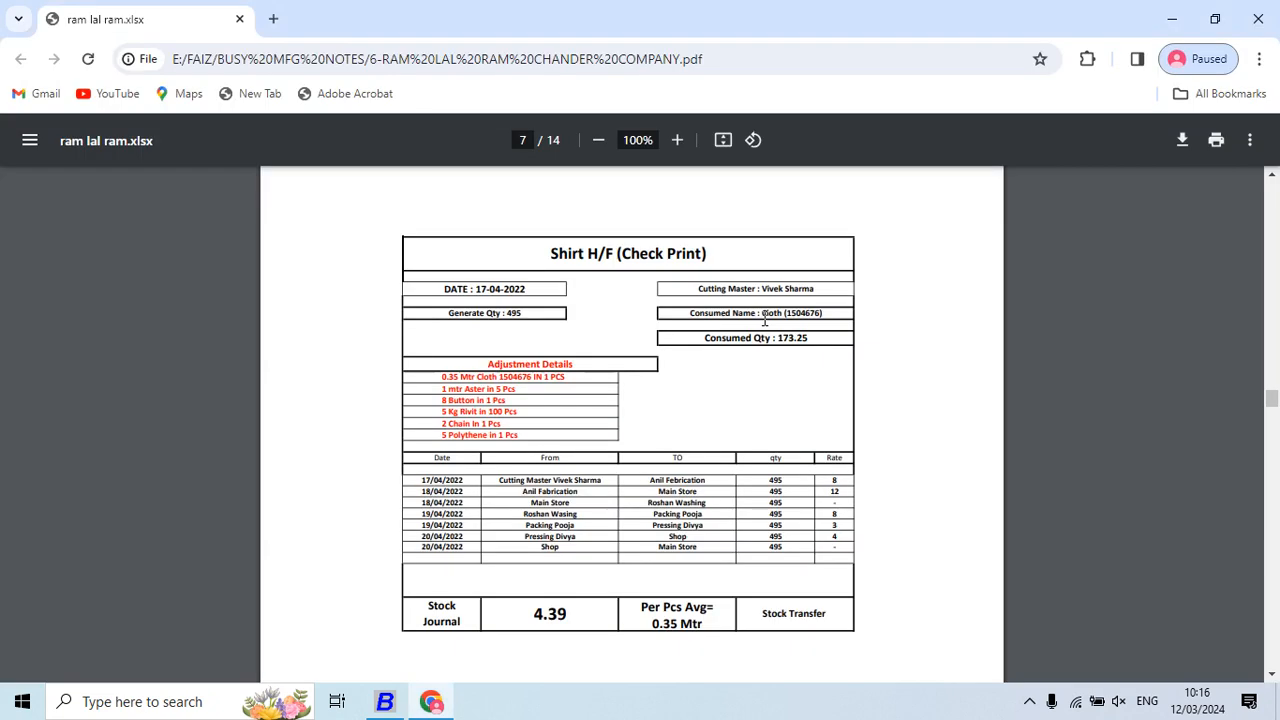
{"action": "key", "text": "alt+Tab"}
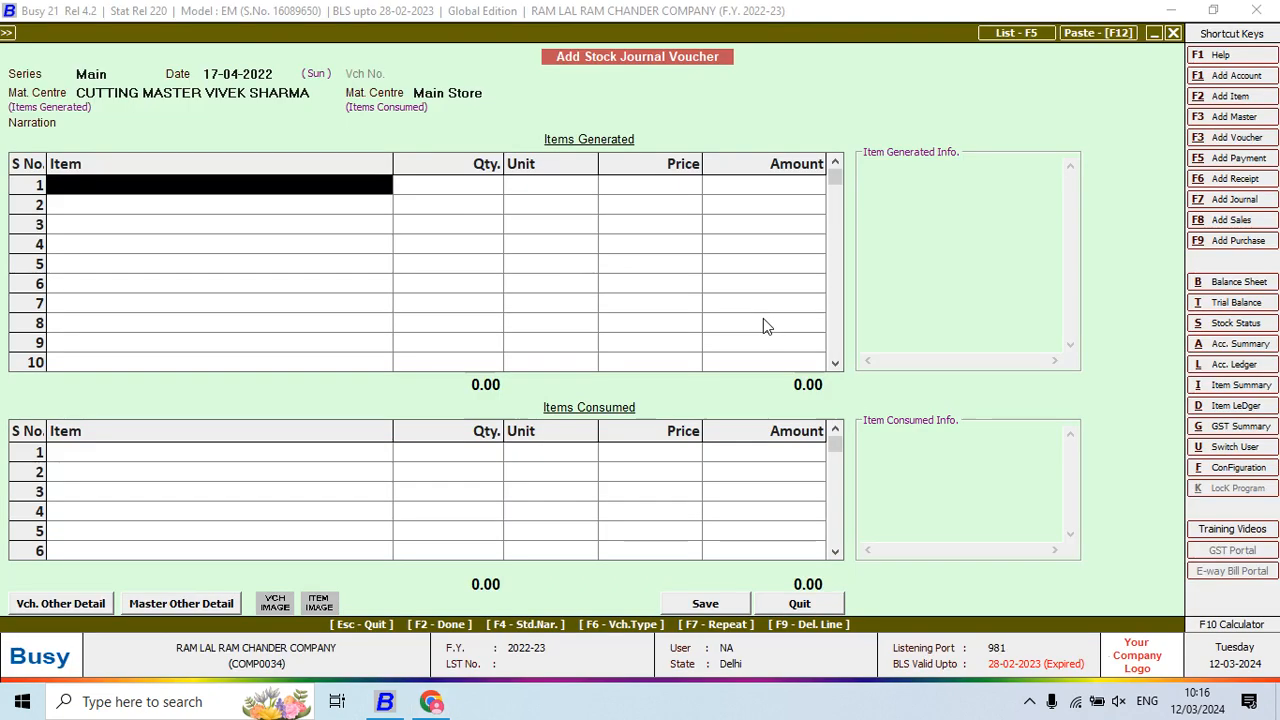
Create item SHIRT HF CHECK PRINT in FINISH GOODS with unit Pcs. and save it
{"action": "key", "text": "F2"}
{"action": "type", "text": "S"}
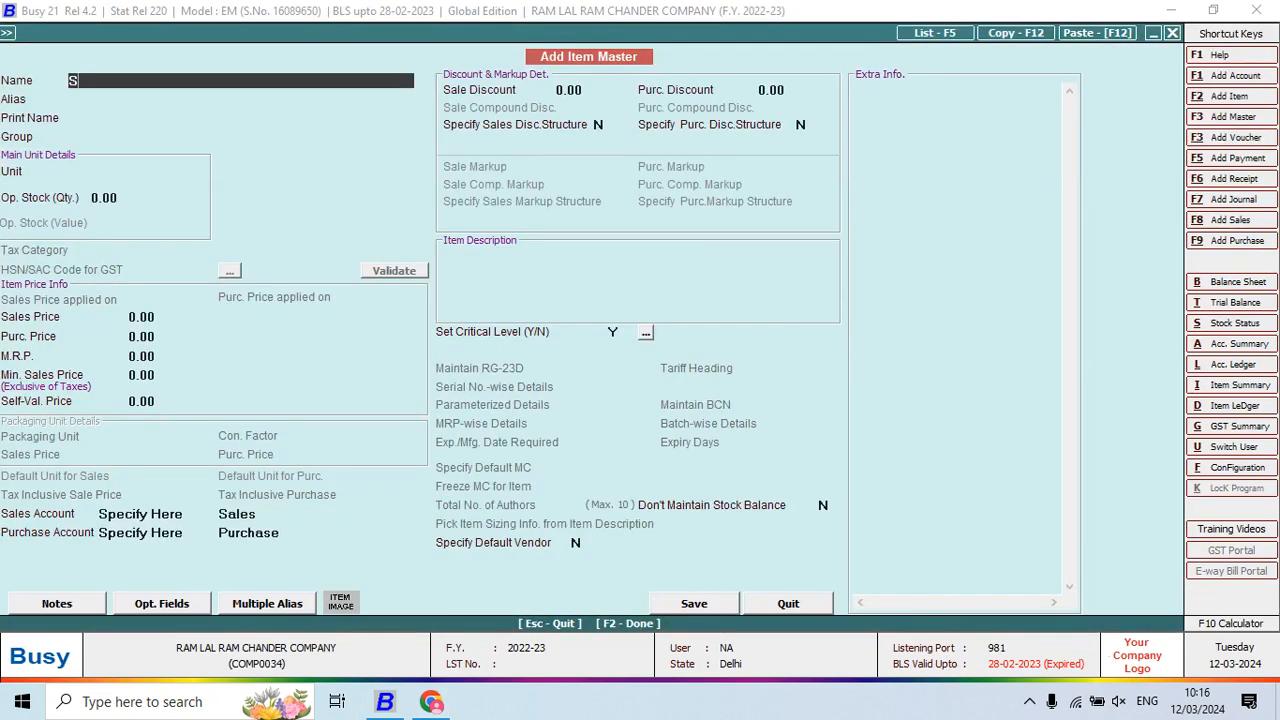
{"action": "type", "text": "HIRT HF CHECK PRINT"}
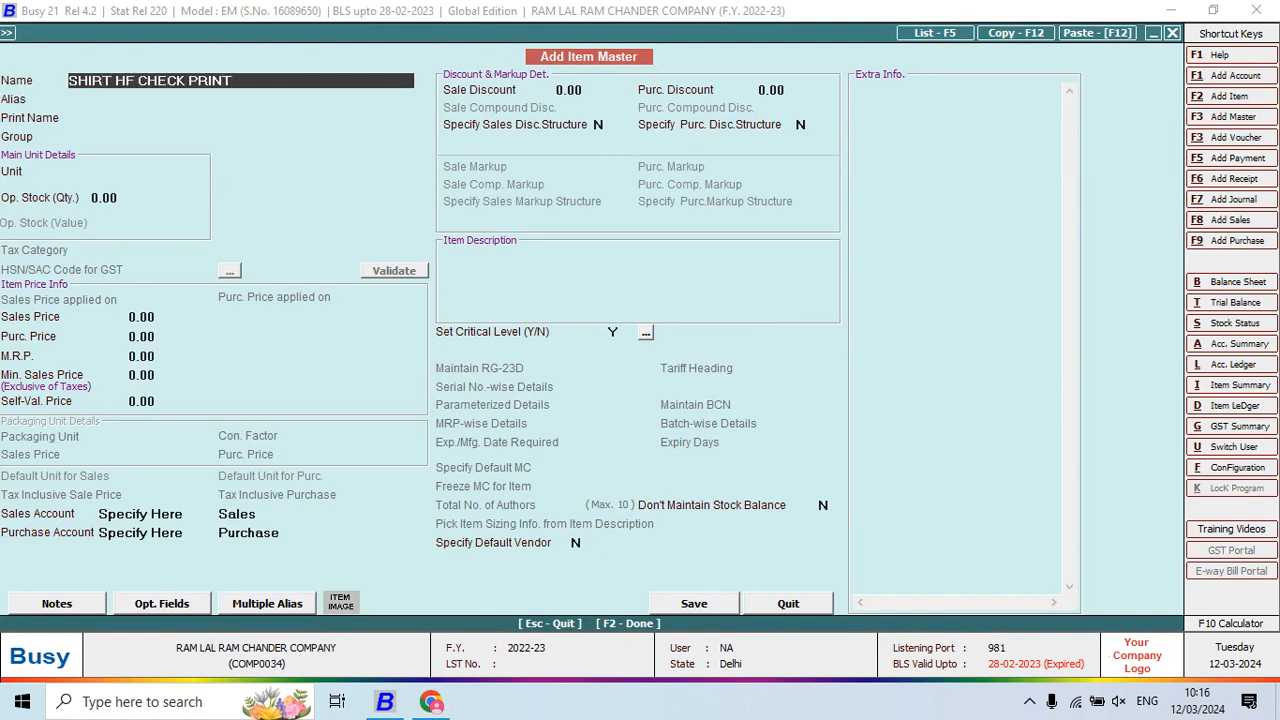
{"action": "key", "text": "Return"}
{"action": "key", "text": "Return"}
{"action": "key", "text": "Return"}
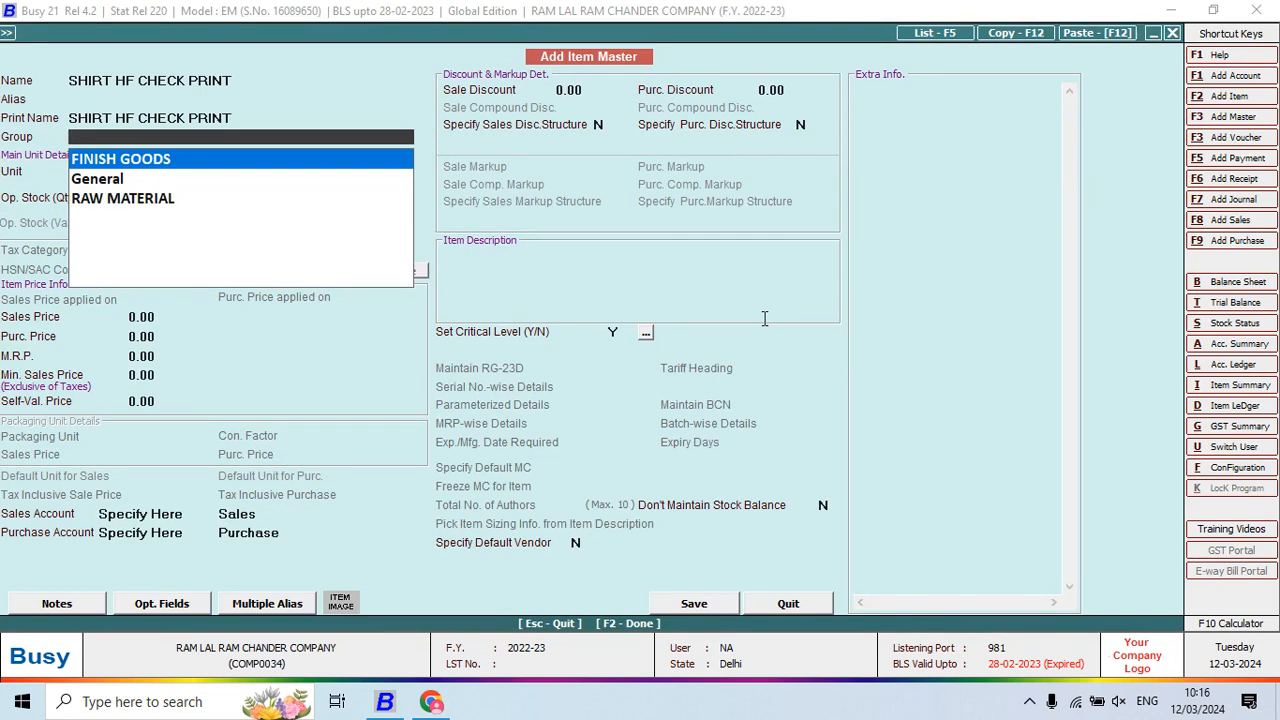
{"action": "key", "text": "Return"}
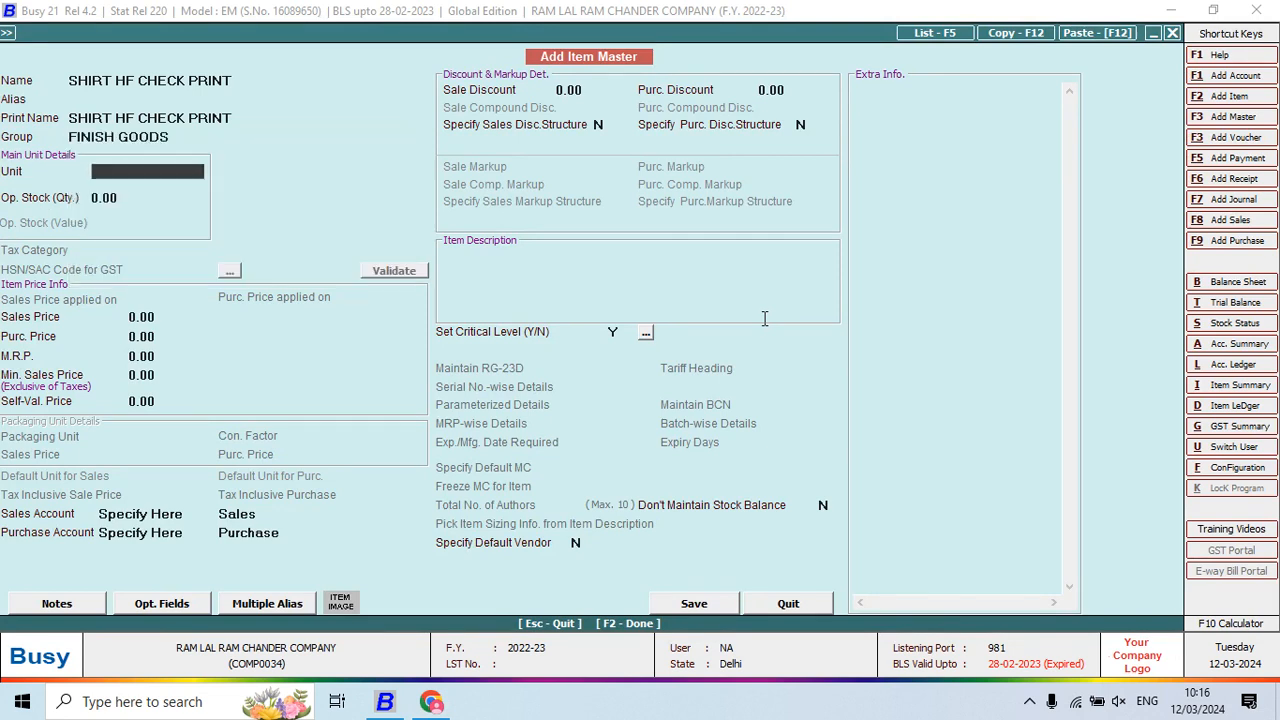
{"action": "type", "text": "PC"}
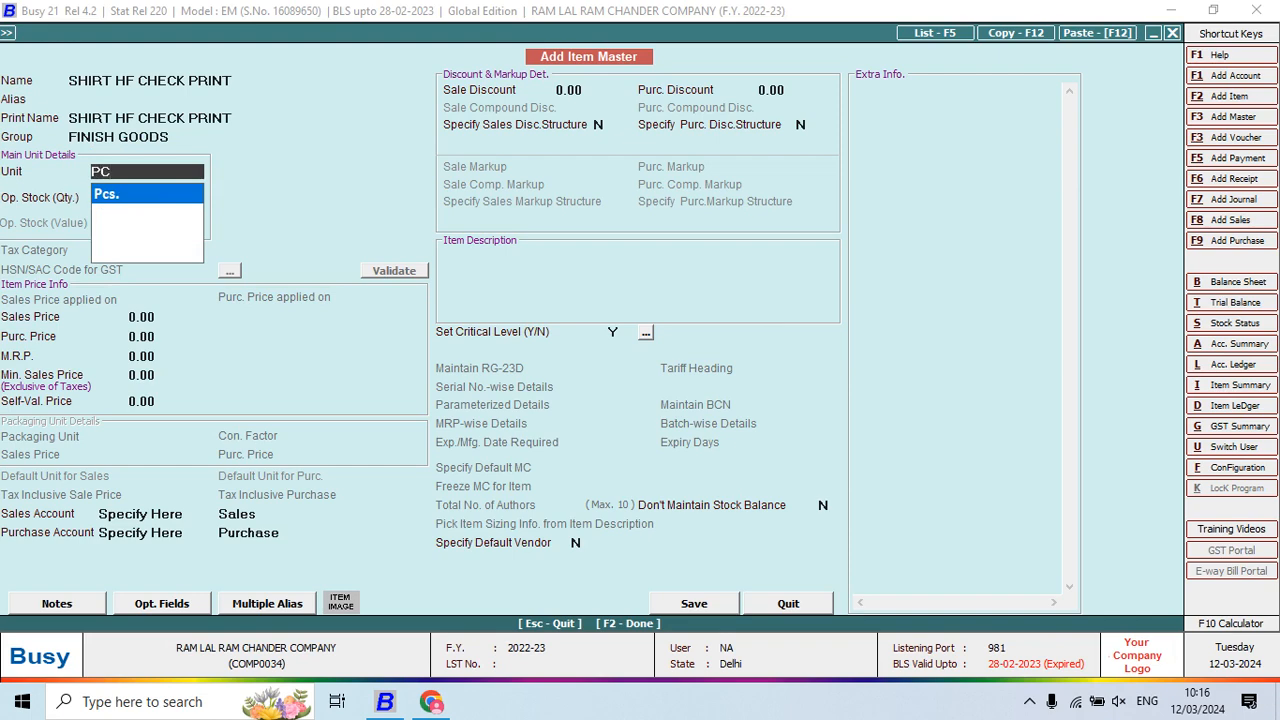
{"action": "key", "text": "Return"}
{"action": "key", "text": "Return"}
{"action": "key", "text": "Return"}
{"action": "key", "text": "F2"}
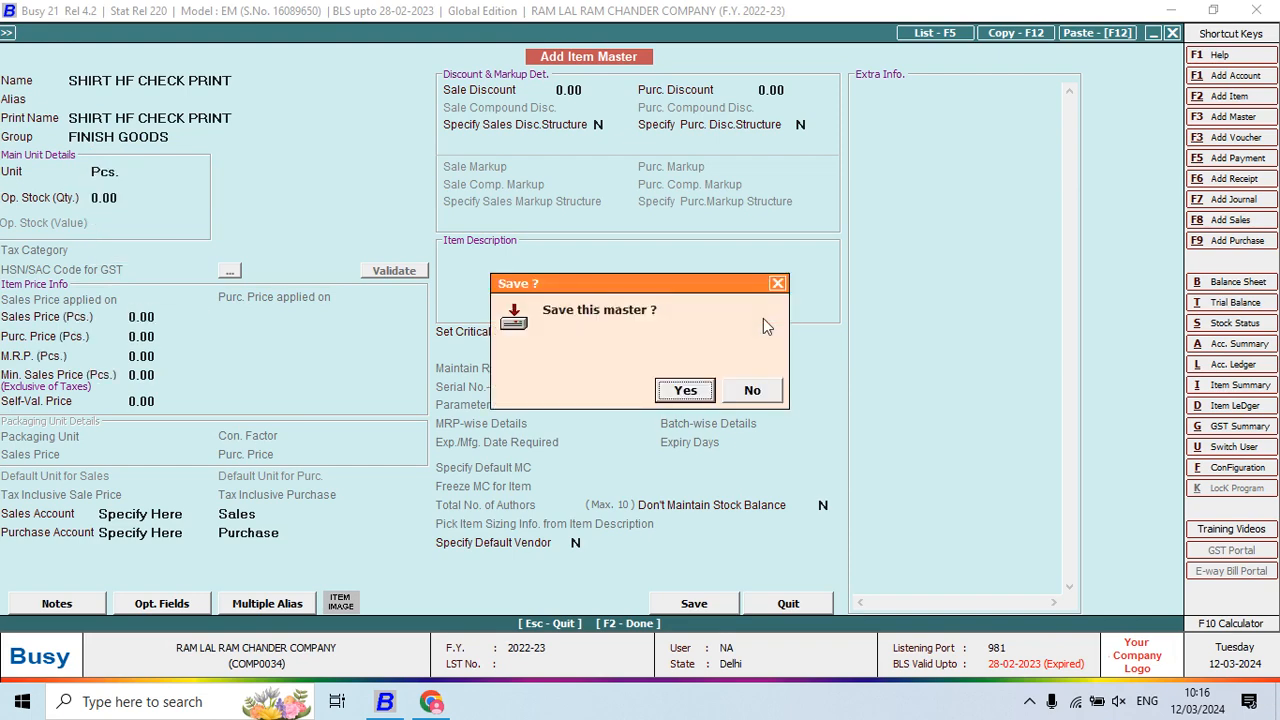
{"action": "key", "text": "Return"}
{"action": "key", "text": "alt+Tab"}
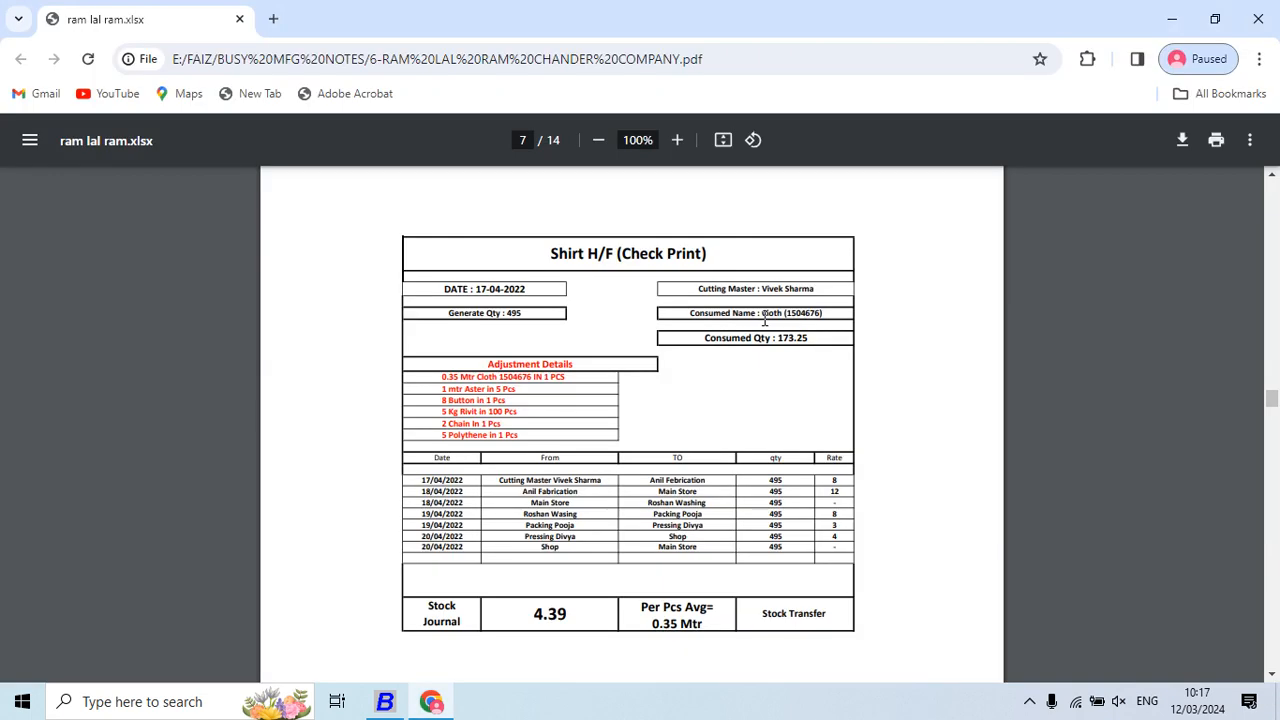
{"action": "key", "text": "alt+Tab"}
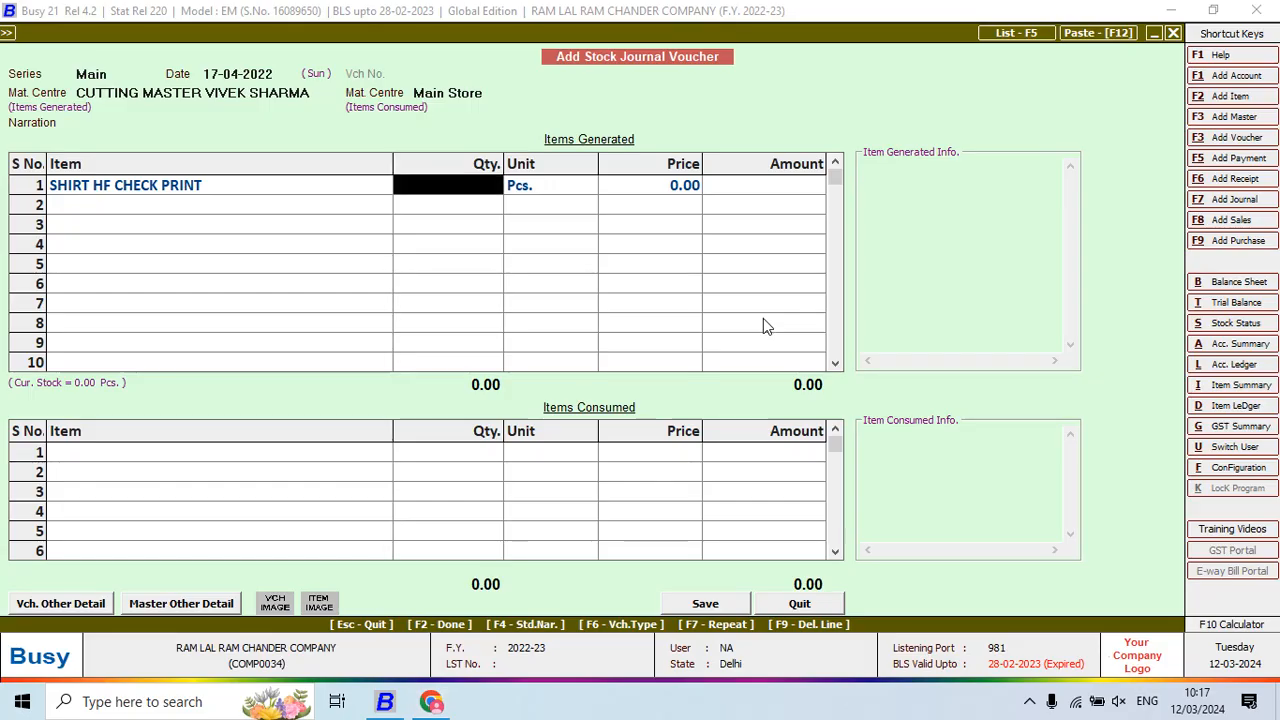
Enter 495 Pcs as the generated shirt quantity
{"action": "type", "text": "495"}
{"action": "key", "text": "Return"}
{"action": "key", "text": "Return"}
{"action": "key", "text": "Return"}
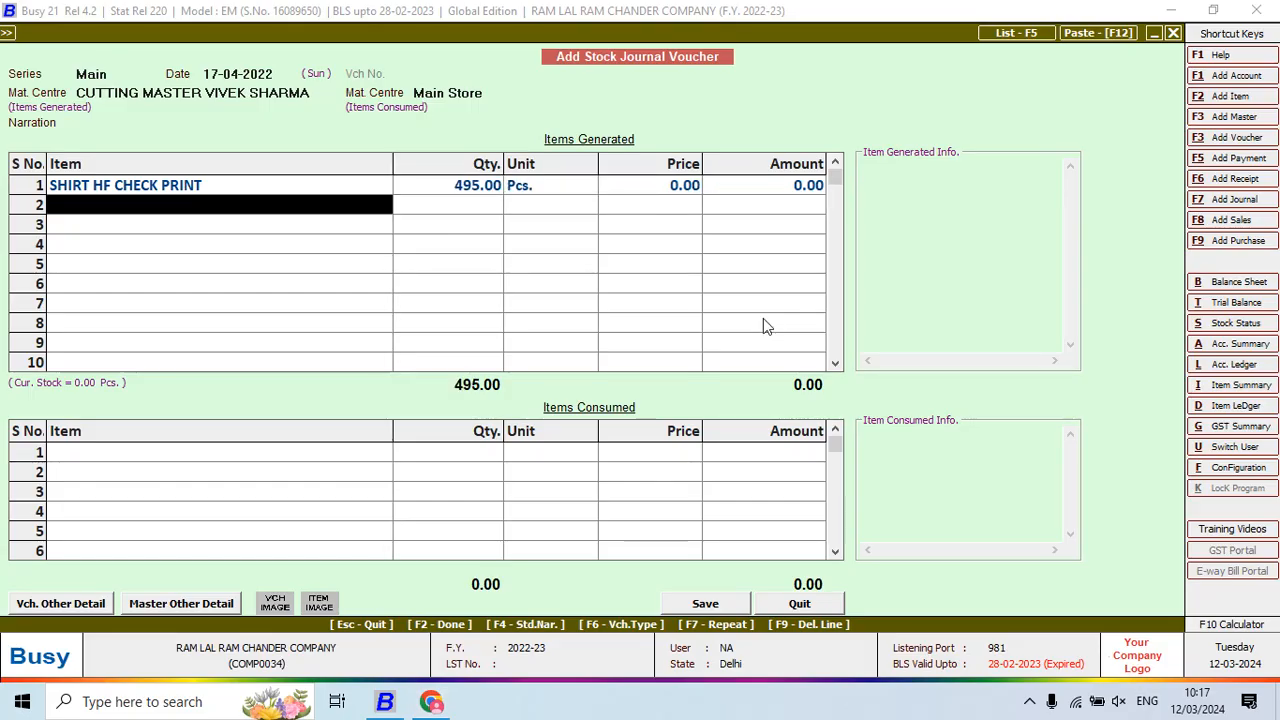
{"action": "key", "text": "Return"}
{"action": "key", "text": "alt+Tab"}
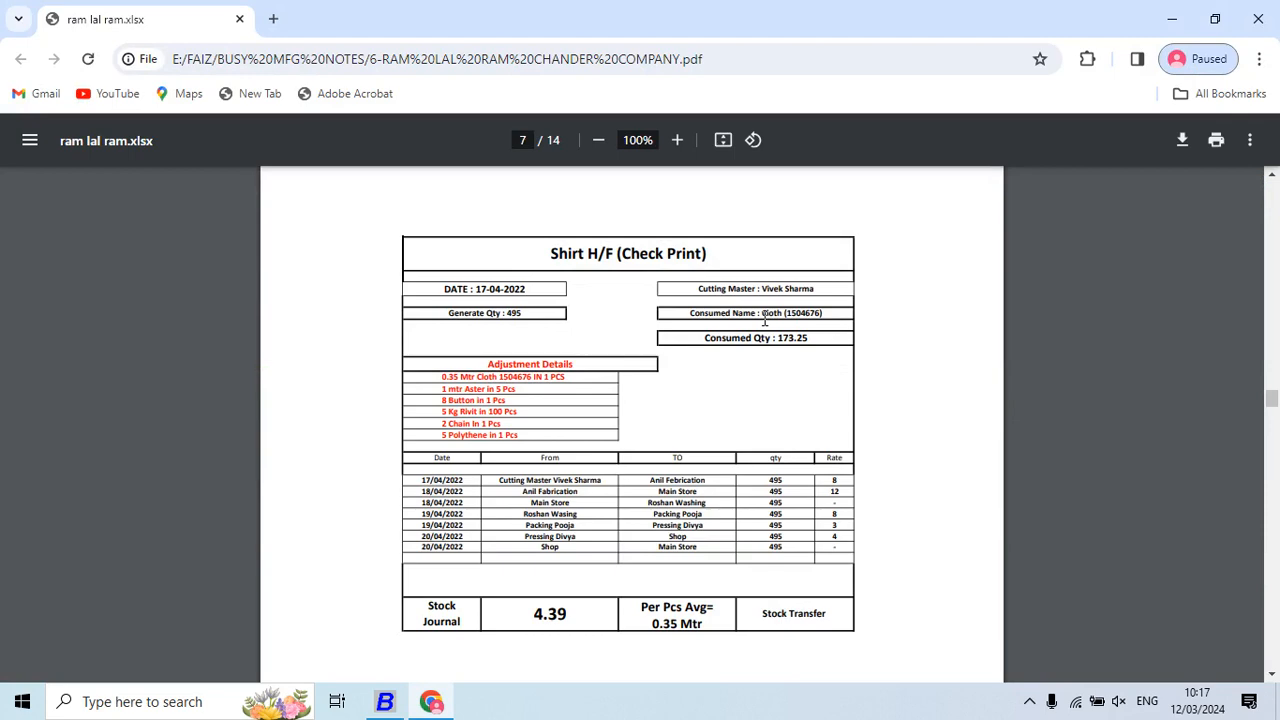
{"action": "key", "text": "alt+Tab"}
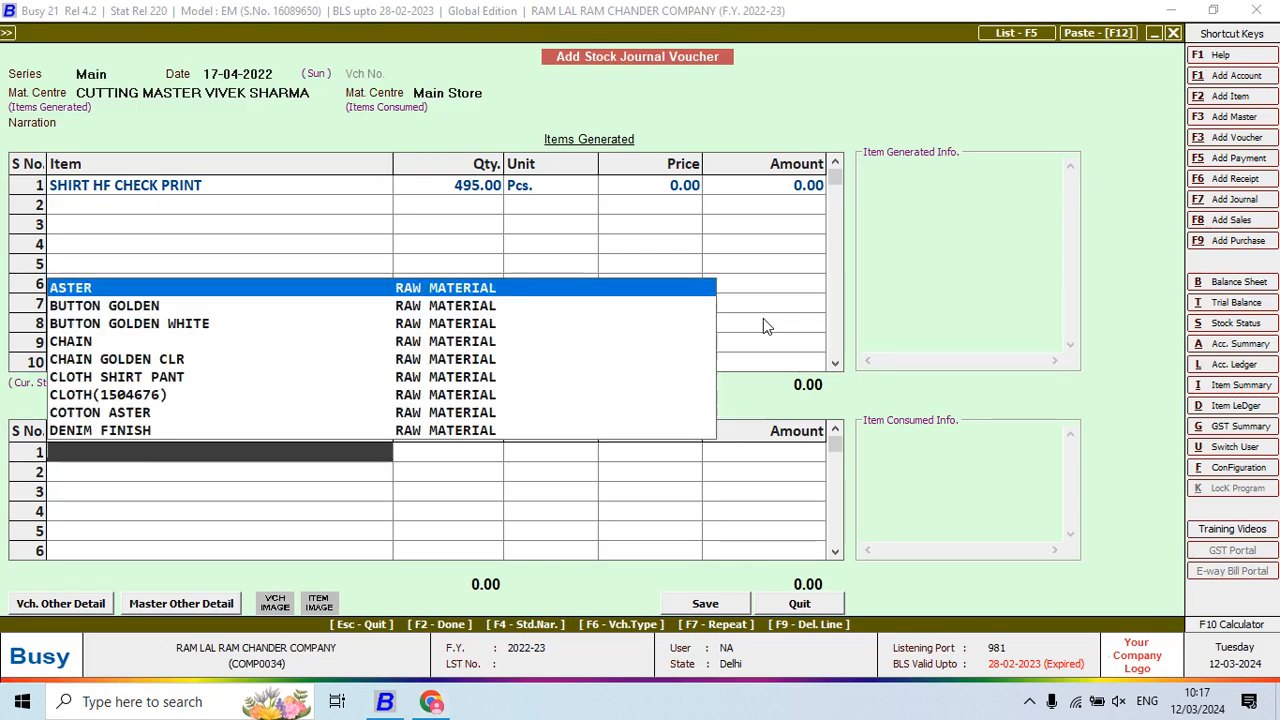
Consume CLOTH(1504676) at 173.25 metres, calculated as 495*0.35 with the F10 calculator
{"action": "type", "text": "CL"}
{"action": "key", "text": "Down"}
{"action": "key", "text": "Return"}
{"action": "key", "text": "alt+Tab"}
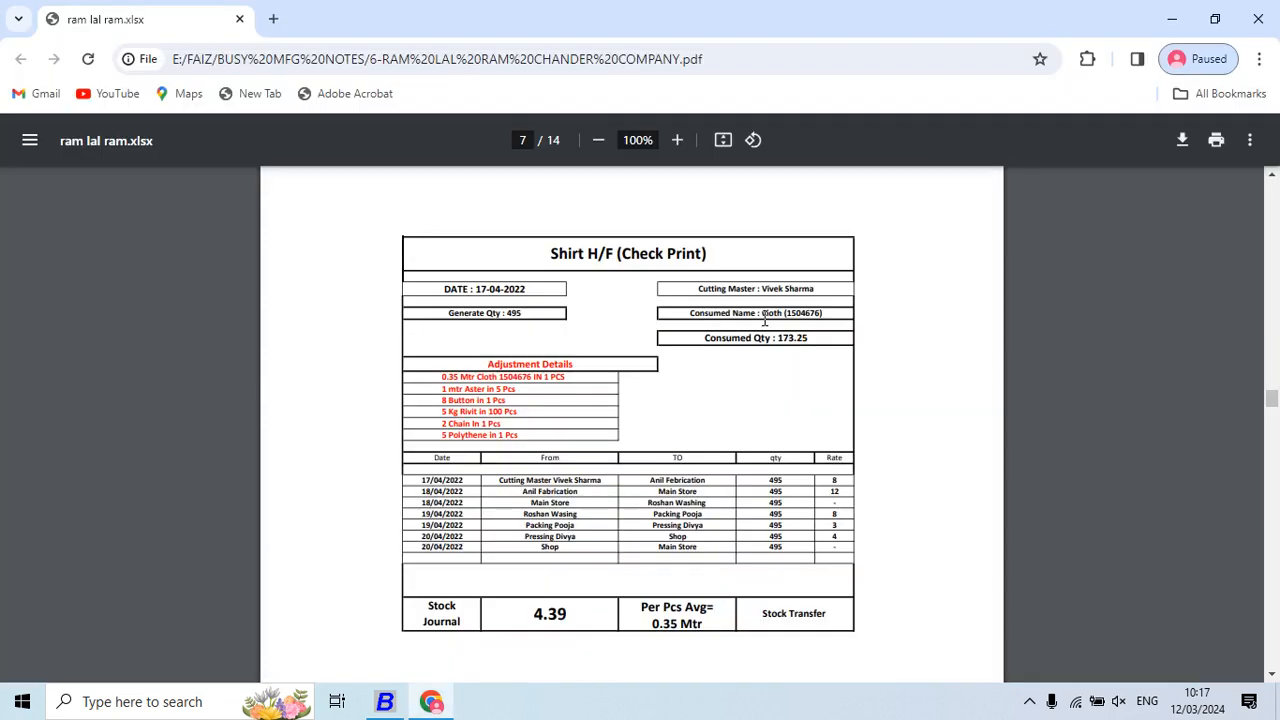
{"action": "key", "text": "alt+Tab"}
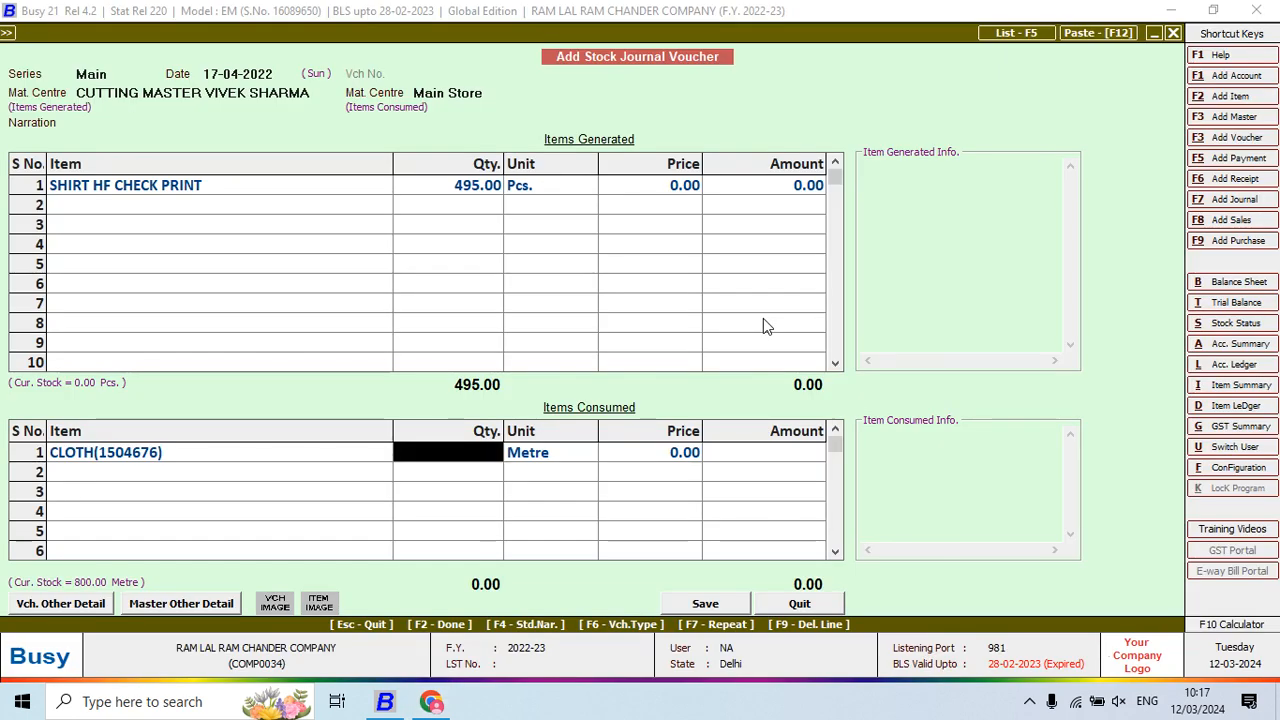
{"action": "key", "text": "F10"}
{"action": "type", "text": "495*"}
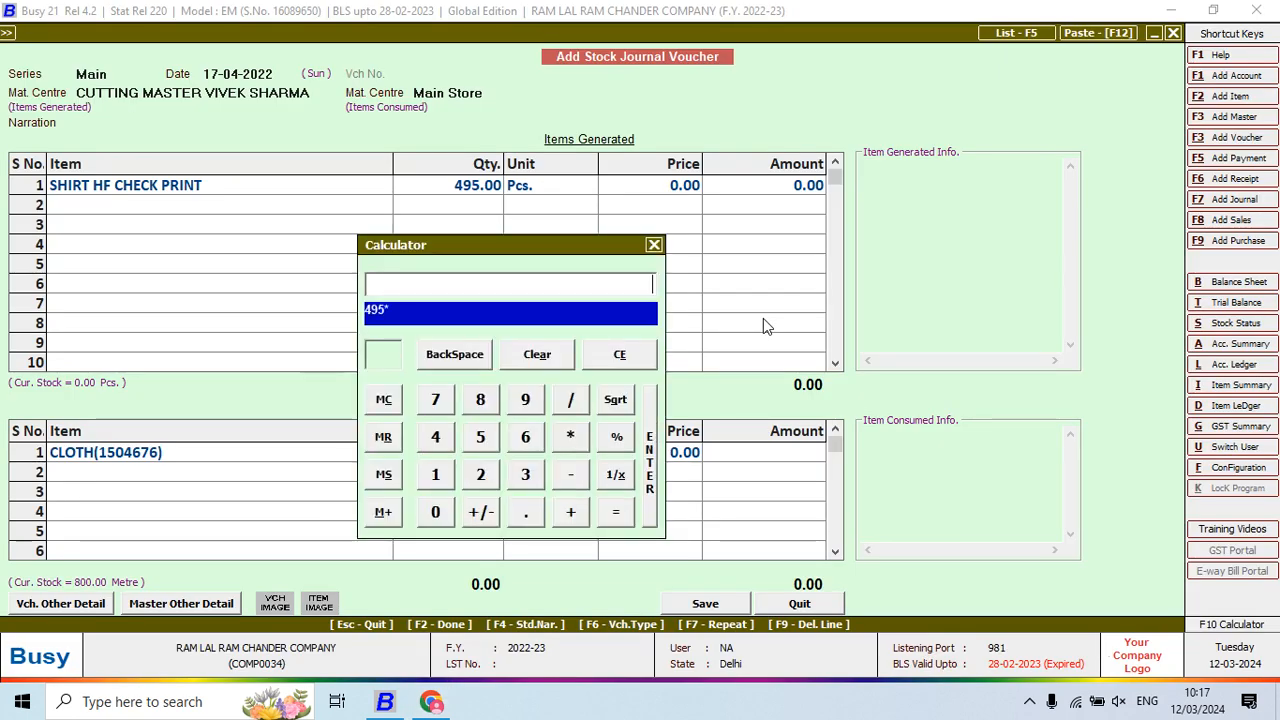
{"action": "type", "text": "0.35"}
{"action": "key", "text": "Return"}
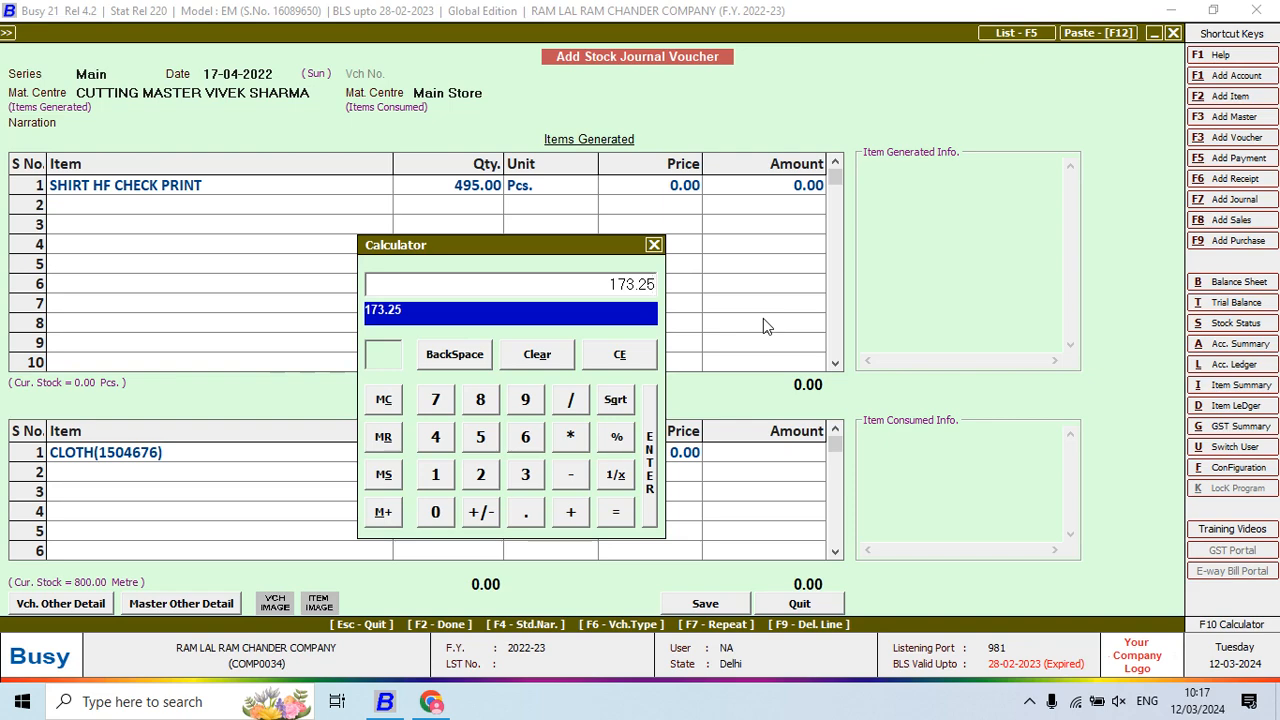
{"action": "key", "text": "Return"}
{"action": "key", "text": "Return"}
{"action": "key", "text": "Return"}
{"action": "key", "text": "Return"}
Add ASTER as the second consumed item
{"action": "key", "text": "alt+Tab"}
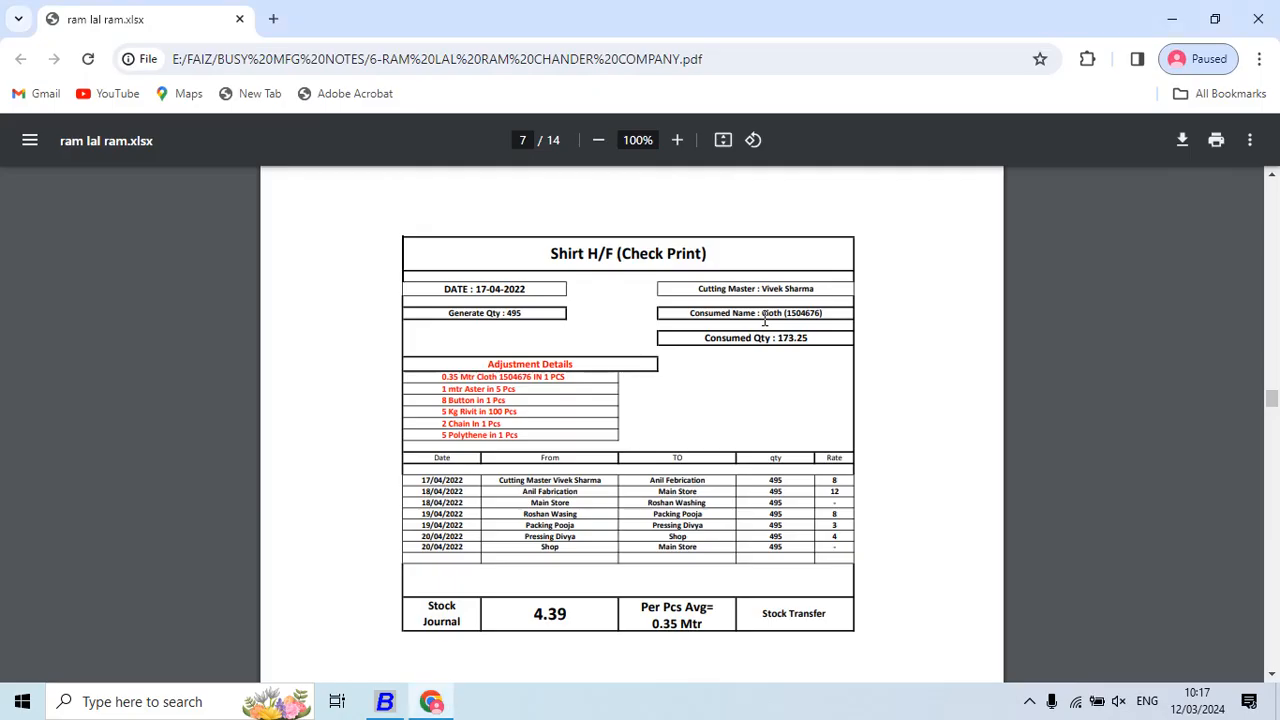
{"action": "key", "text": "alt+Tab"}
{"action": "key", "text": "Return"}
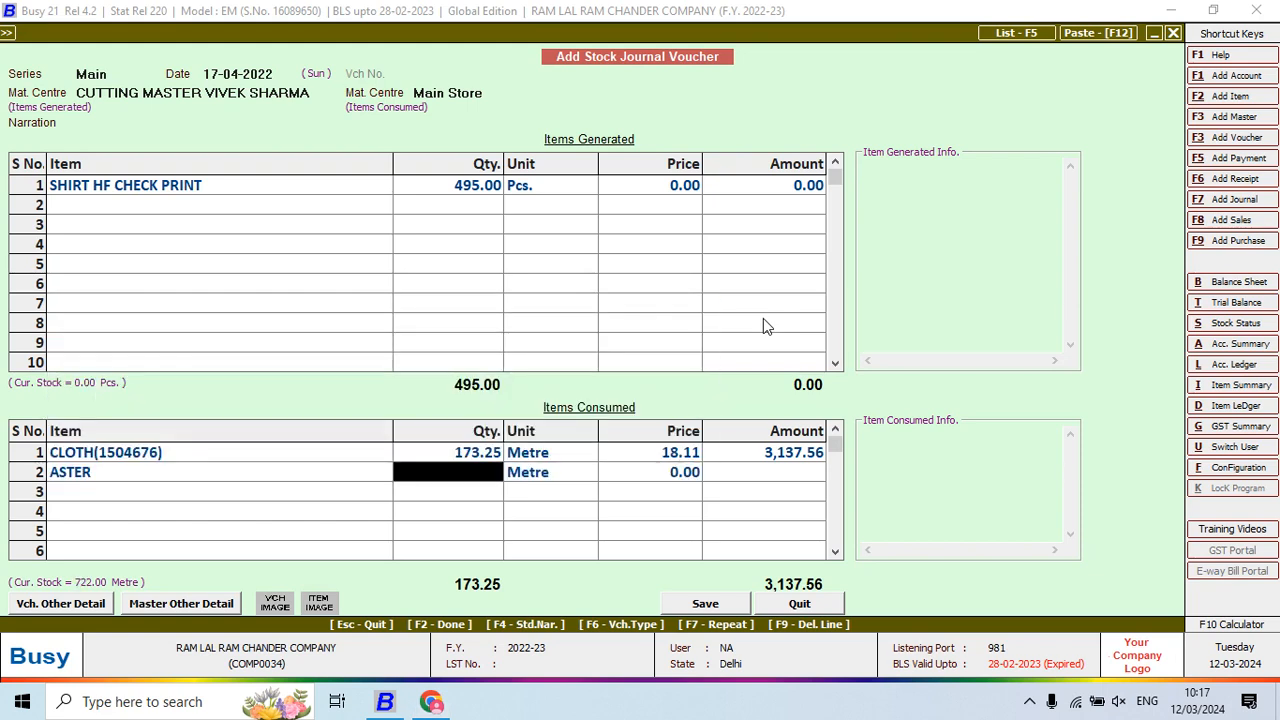
Set ASTER's consumed quantity to 99, calculated as 495/5
{"action": "key", "text": "alt+Tab"}
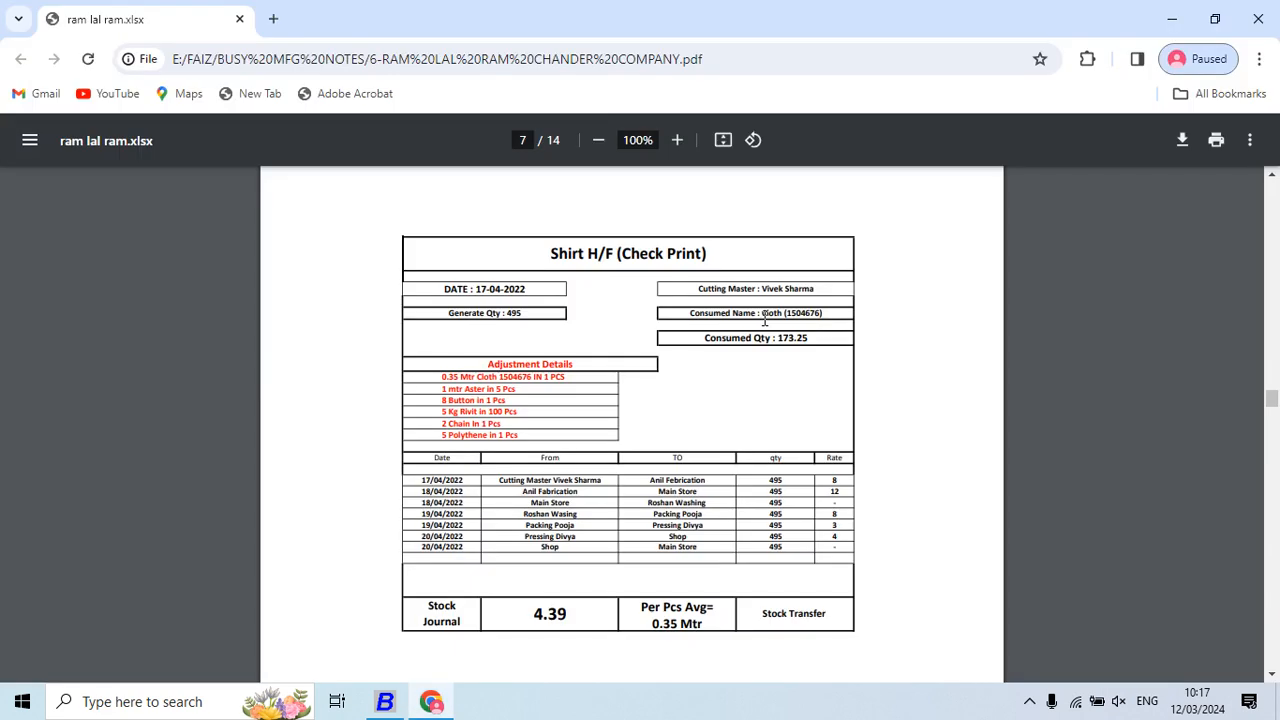
{"action": "key", "text": "alt+Tab"}
{"action": "key", "text": "F10"}
{"action": "type", "text": "49"}
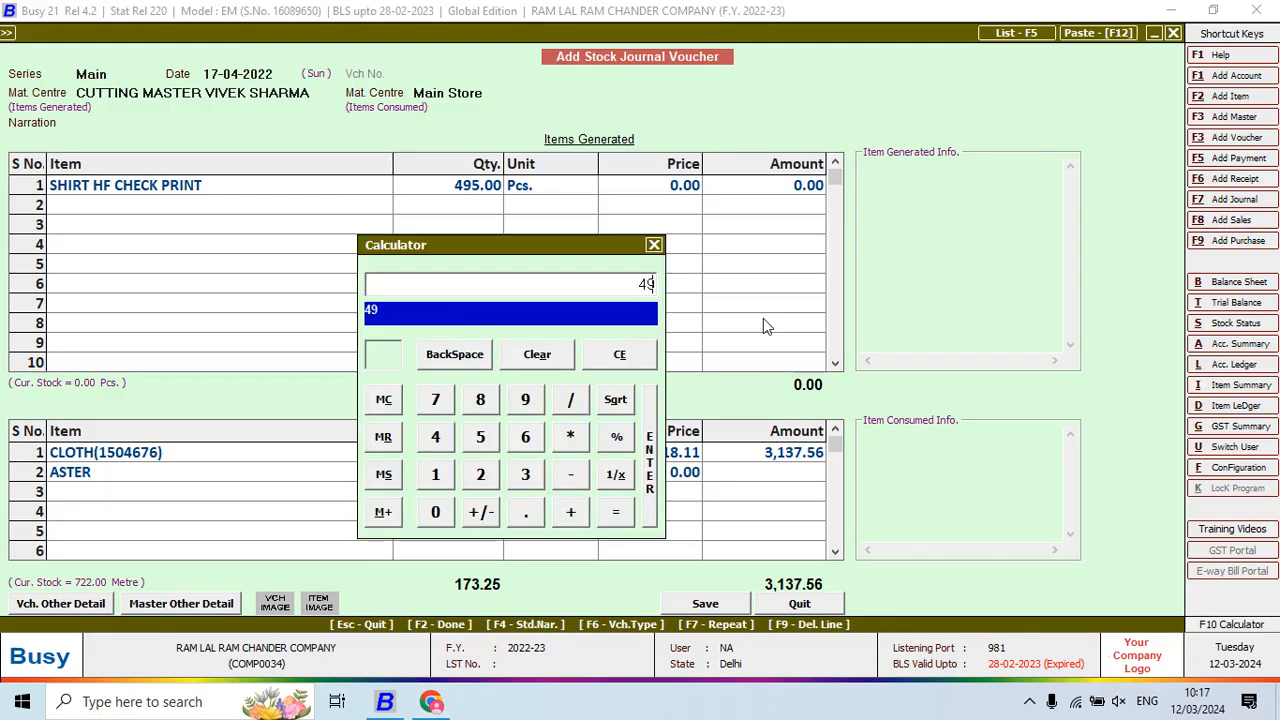
{"action": "type", "text": "5/5"}
{"action": "key", "text": "Return"}
{"action": "key", "text": "alt+Tab"}
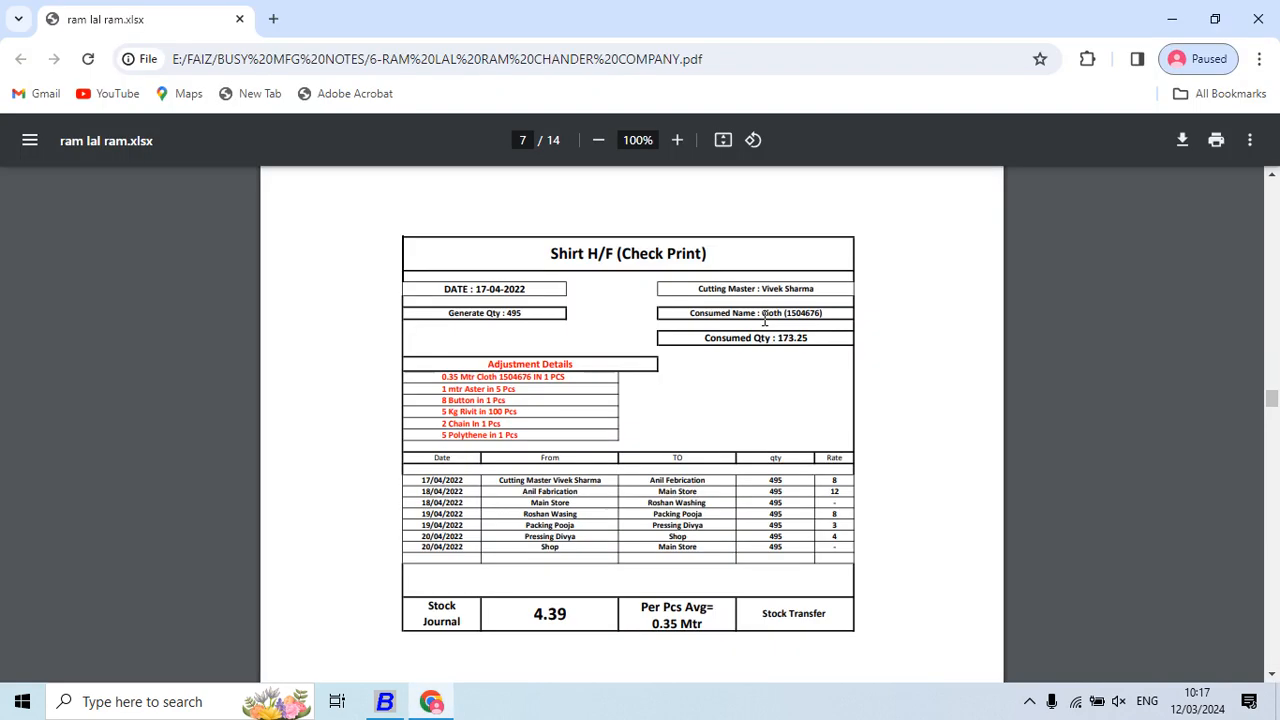
{"action": "key", "text": "alt+Tab"}
{"action": "key", "text": "Return"}
{"action": "key", "text": "Return"}
{"action": "key", "text": "Return"}
{"action": "key", "text": "Return"}
{"action": "key", "text": "Return"}
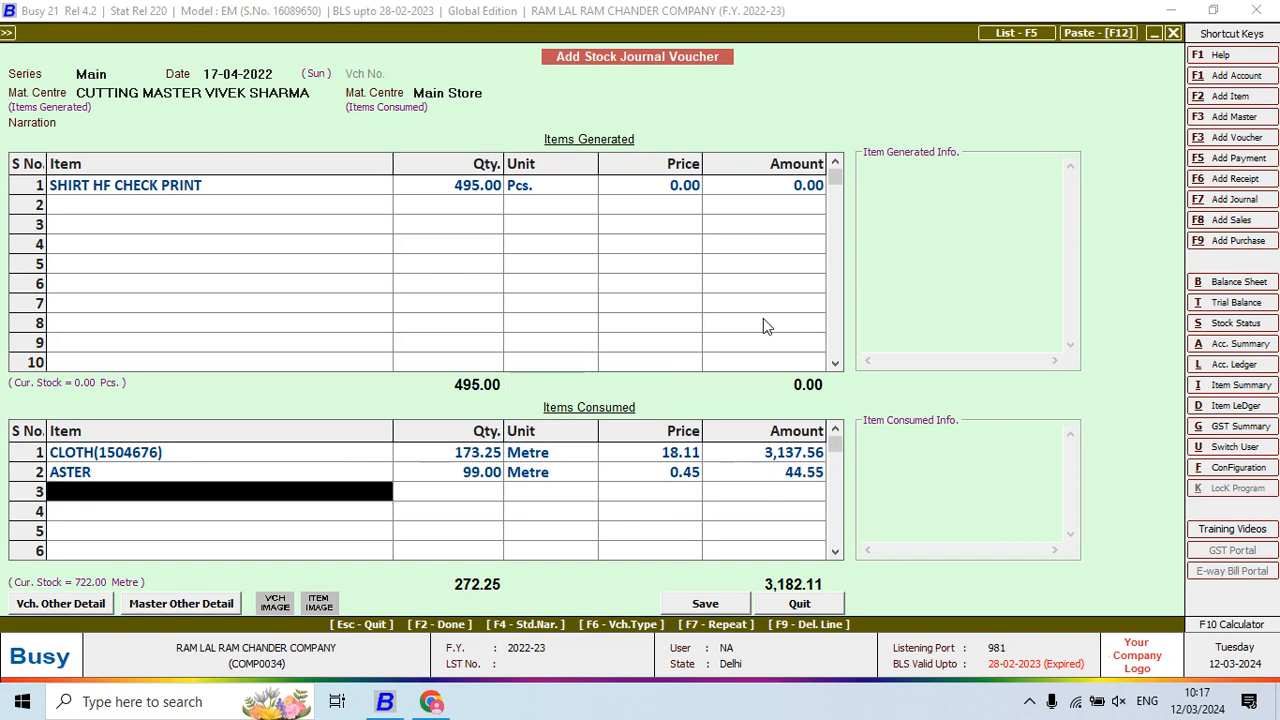
{"action": "key", "text": "alt+Tab"}
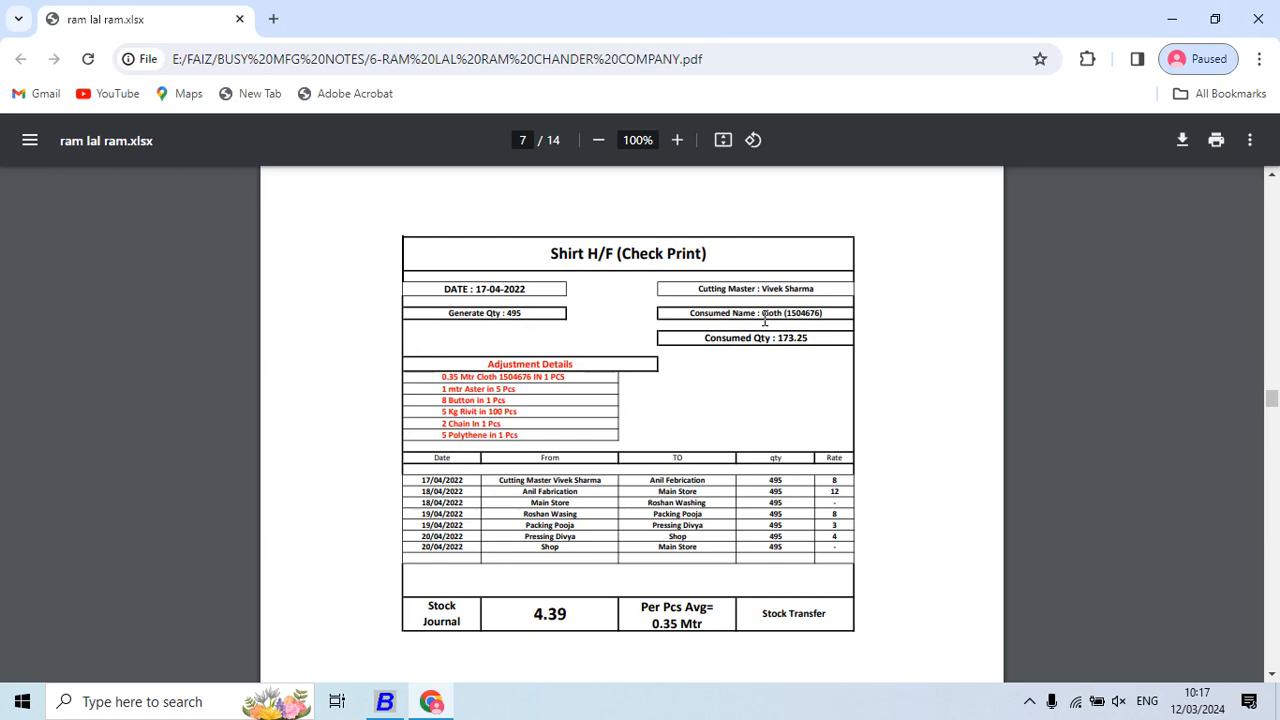
{"action": "key", "text": "alt+Tab"}
Add BUTTON GOLDEN with quantity 3,960, calculated as 495*8
{"action": "type", "text": "bu"}
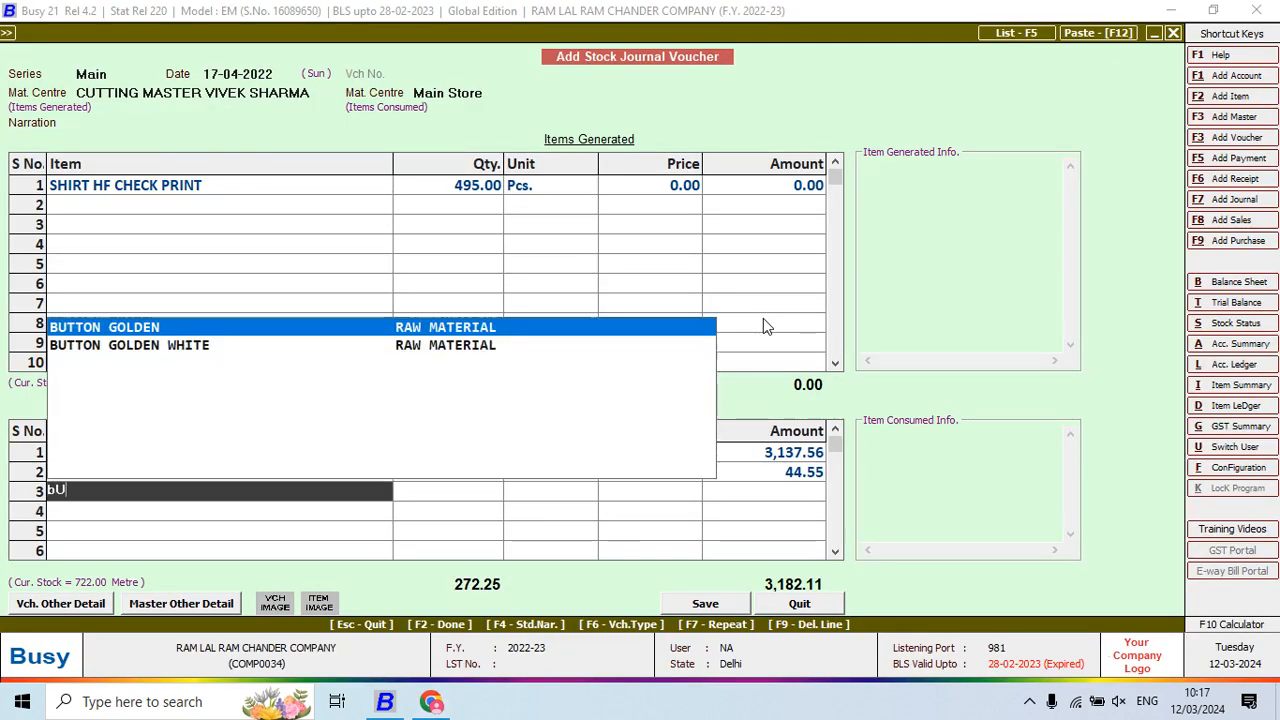
{"action": "key", "text": "Return"}
{"action": "key", "text": "alt+Tab"}
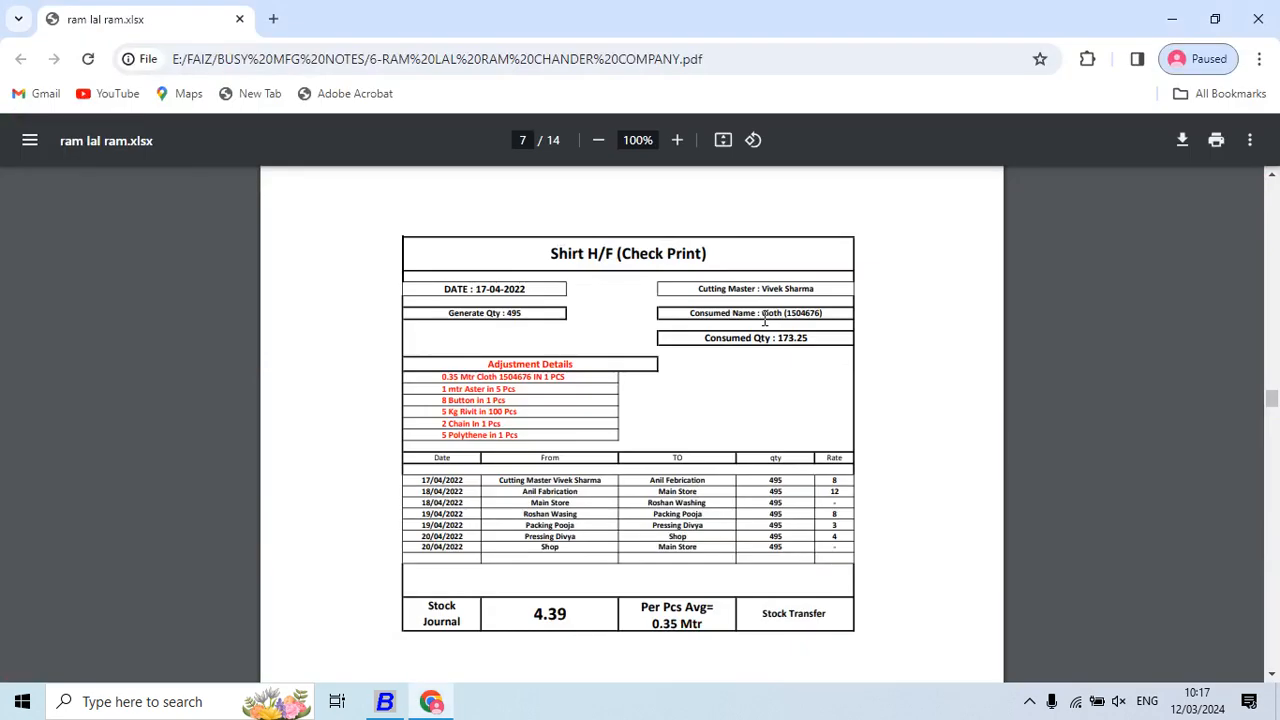
{"action": "key", "text": "alt+Tab"}
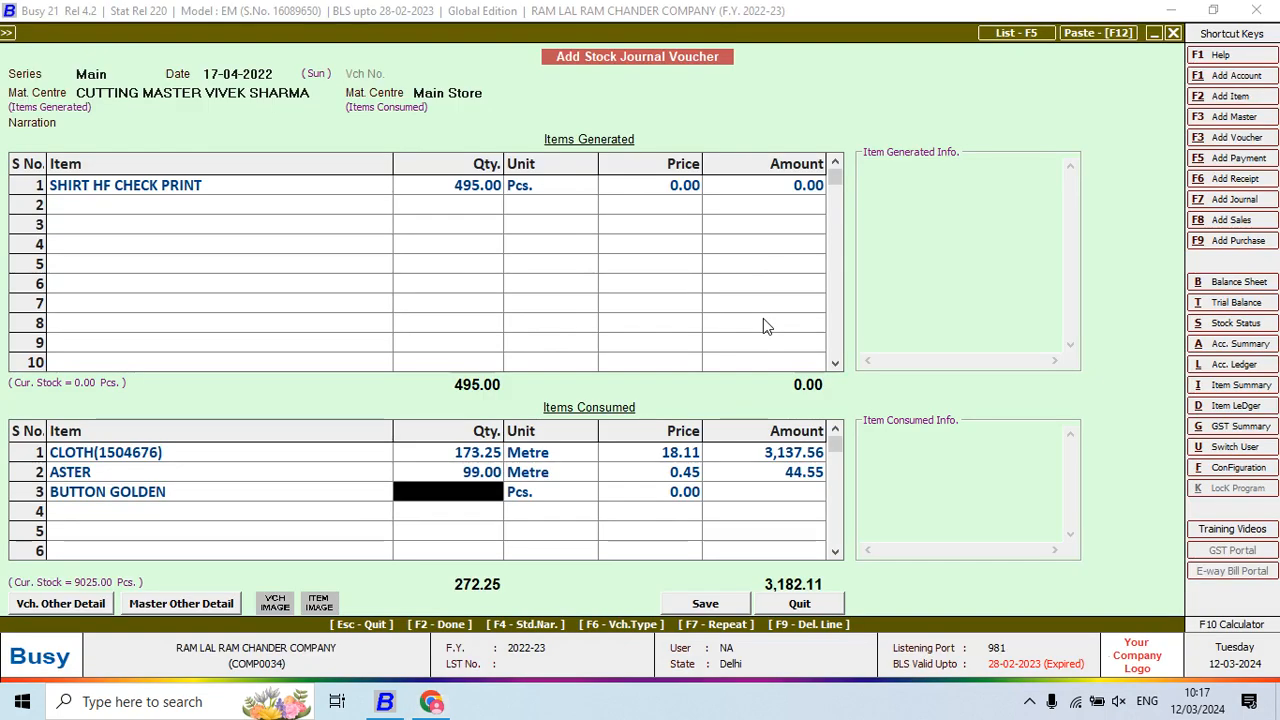
{"action": "key", "text": "F10"}
{"action": "type", "text": "495*8"}
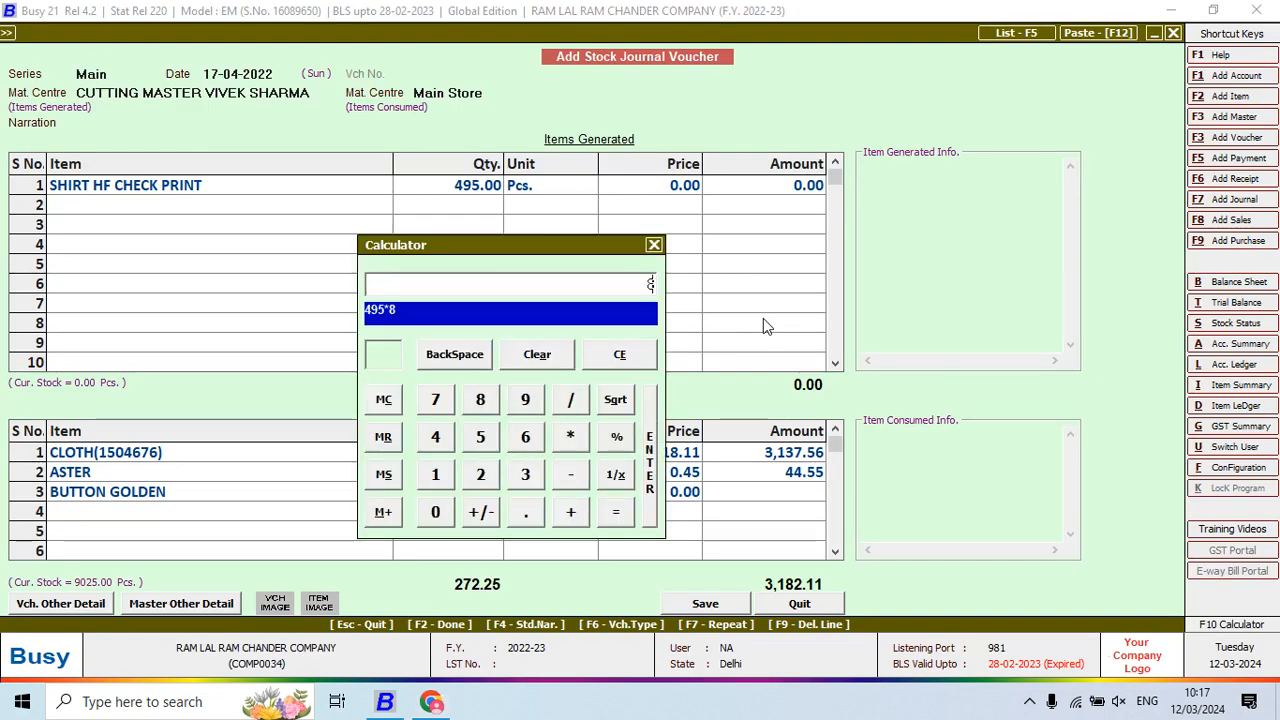
{"action": "key", "text": "Return"}
{"action": "key", "text": "Return"}
{"action": "key", "text": "Return"}
{"action": "key", "text": "Return"}
{"action": "key", "text": "Return"}
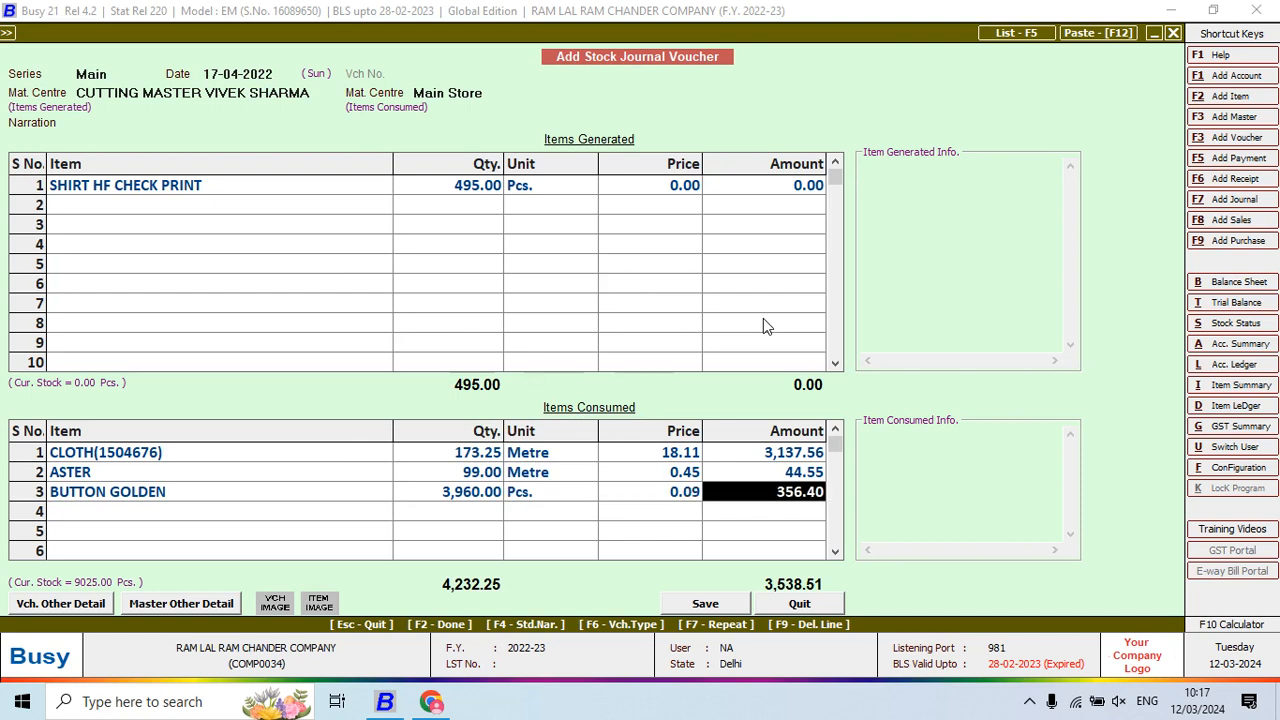
{"action": "key", "text": "alt+Tab"}
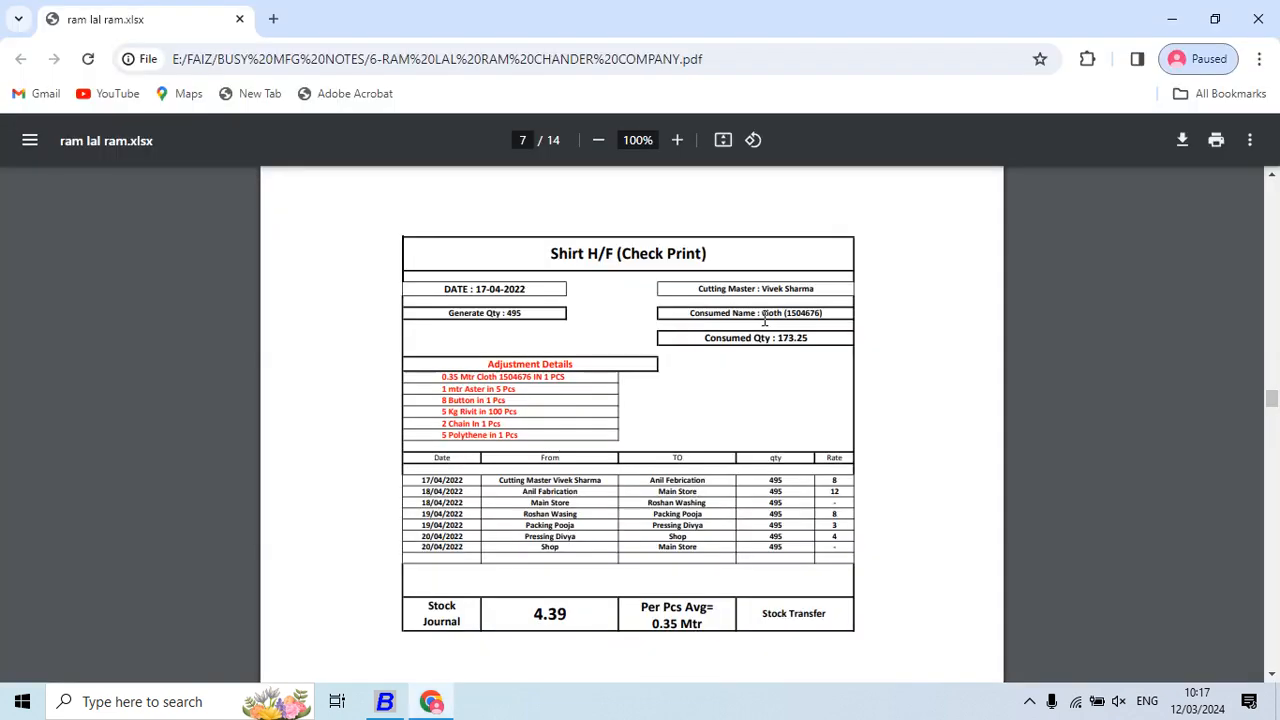
{"action": "key", "text": "alt+Tab"}
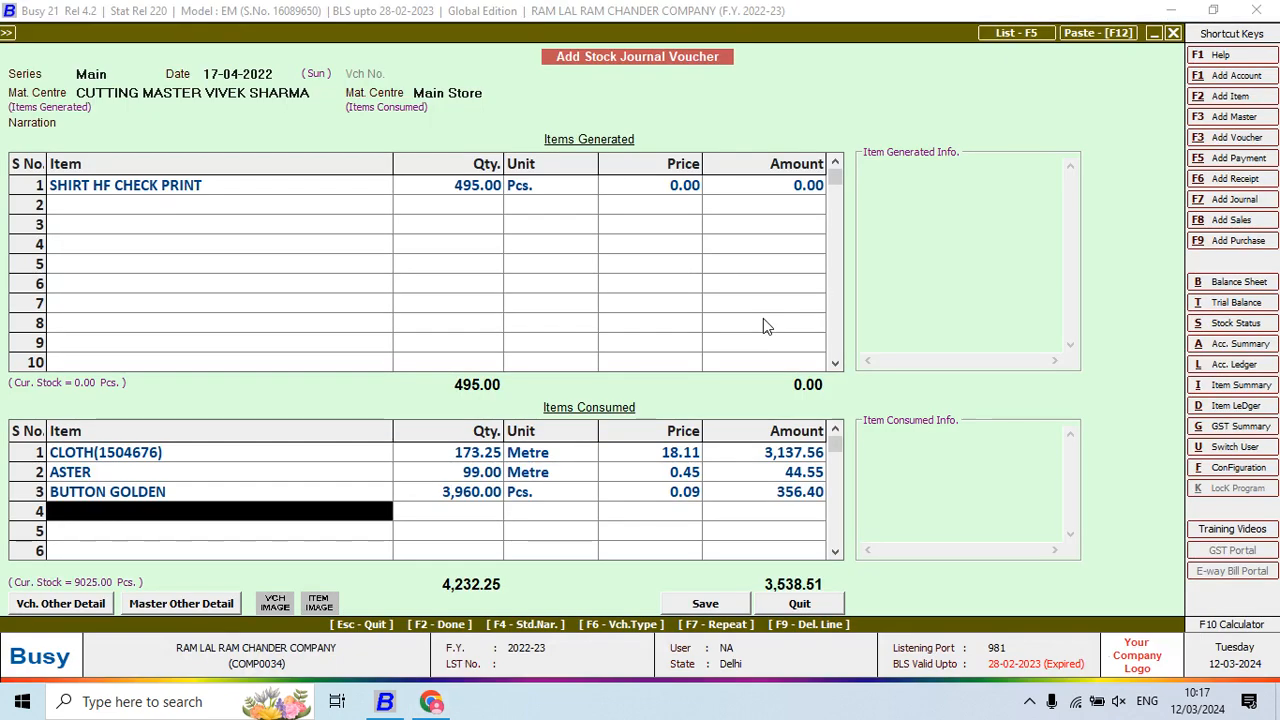
Add RIVIT with quantity 24.75 Kgs, calculated as 495/100*5
{"action": "type", "text": "ri"}
{"action": "key", "text": "Return"}
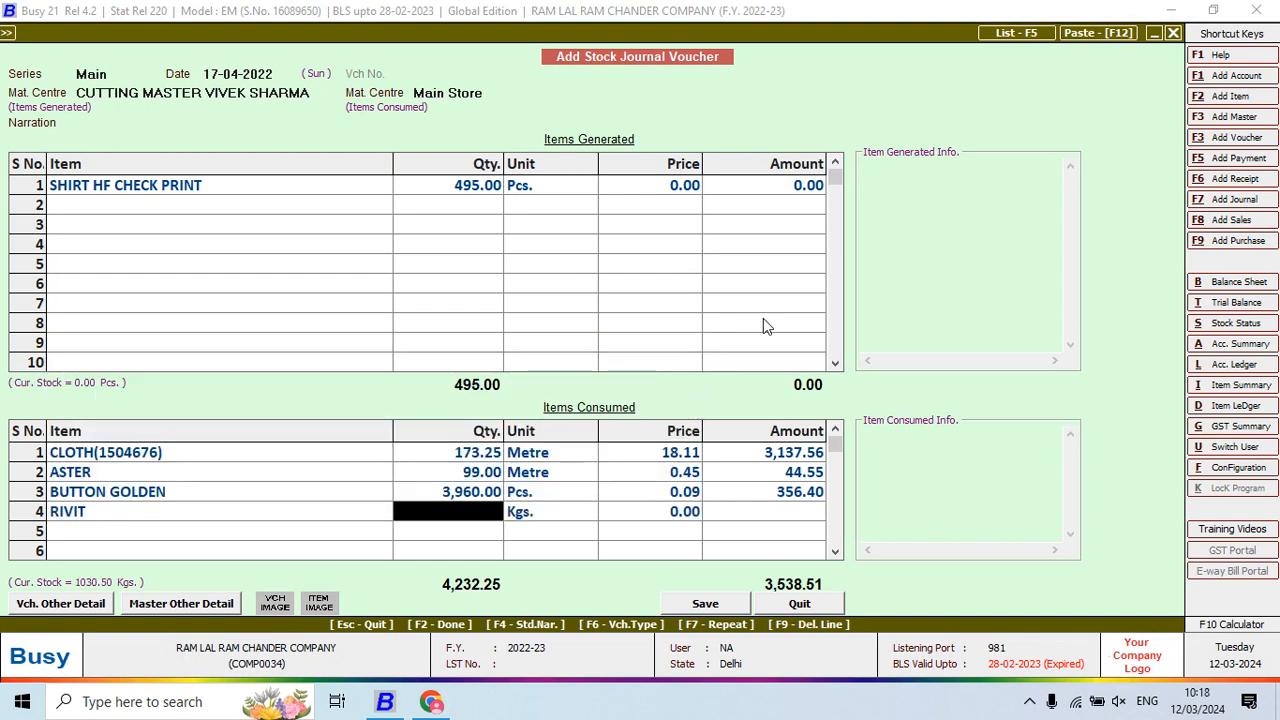
{"action": "key", "text": "F10"}
{"action": "type", "text": "495"}
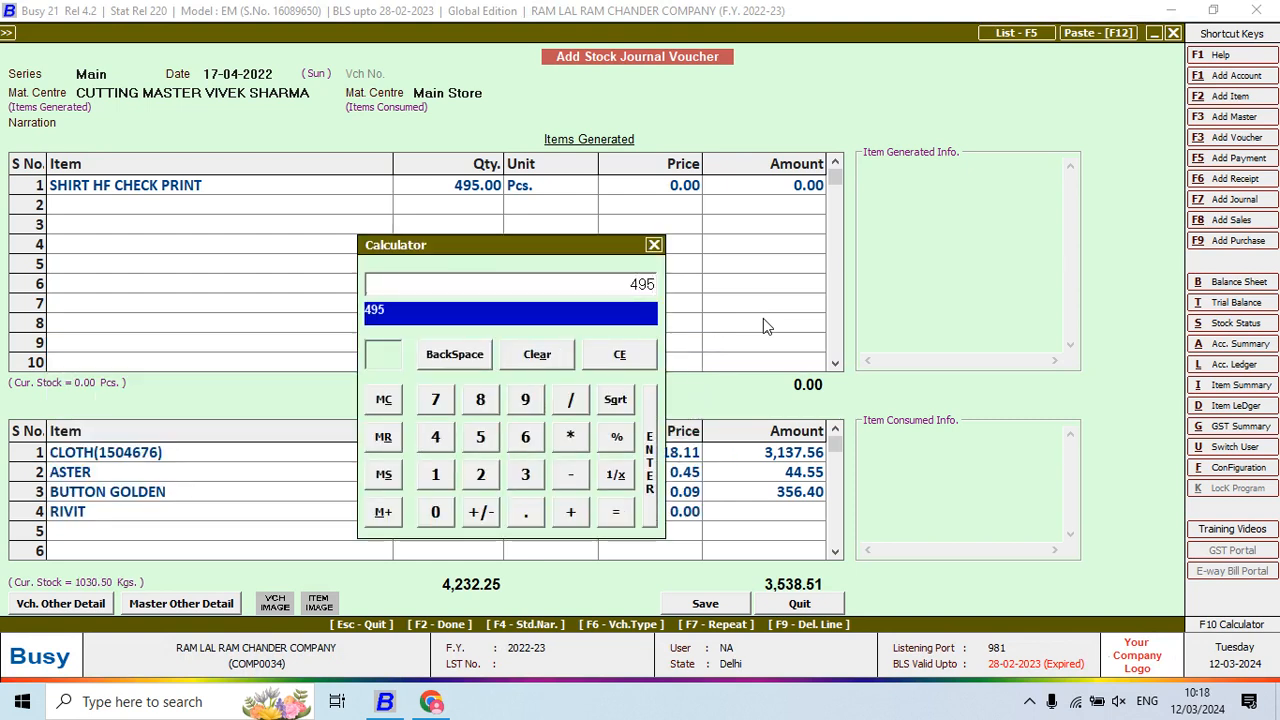
{"action": "type", "text": "/100*5"}
{"action": "key", "text": "Return"}
{"action": "key", "text": "Return"}
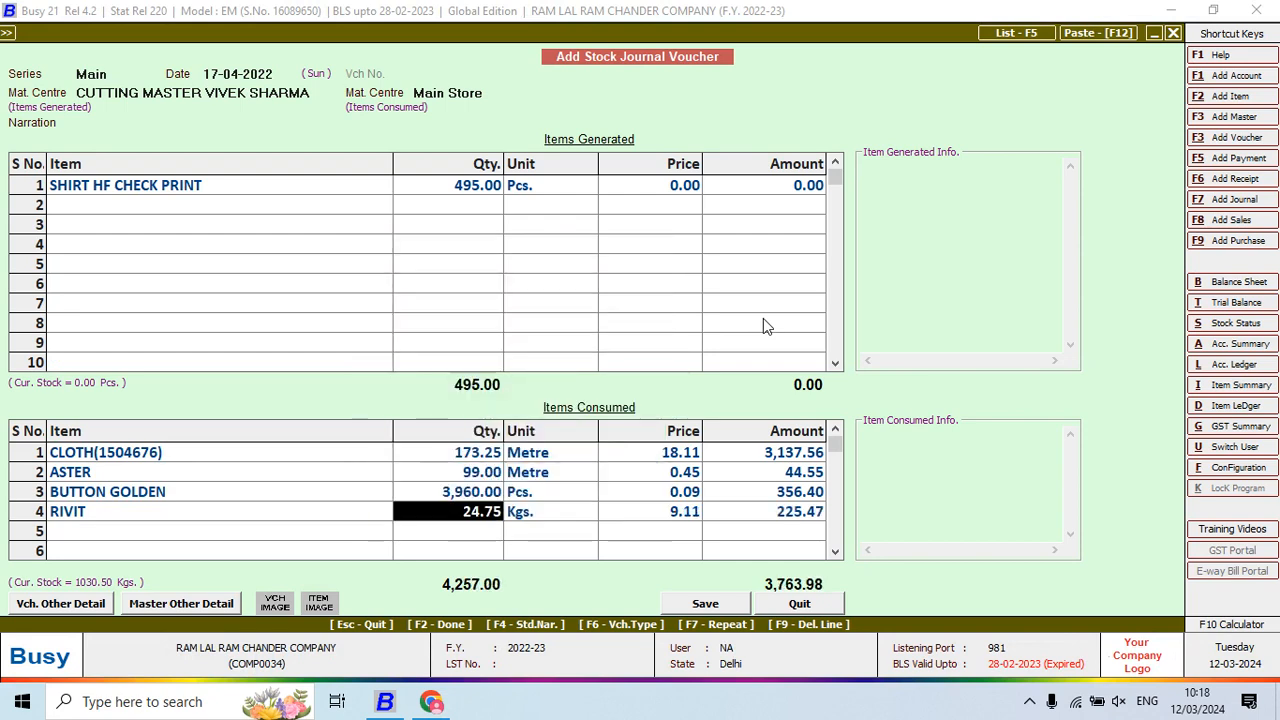
{"action": "key", "text": "Return"}
{"action": "key", "text": "Return"}
Add CHAIN with quantity 990, calculated as 495*2
{"action": "key", "text": "Return"}
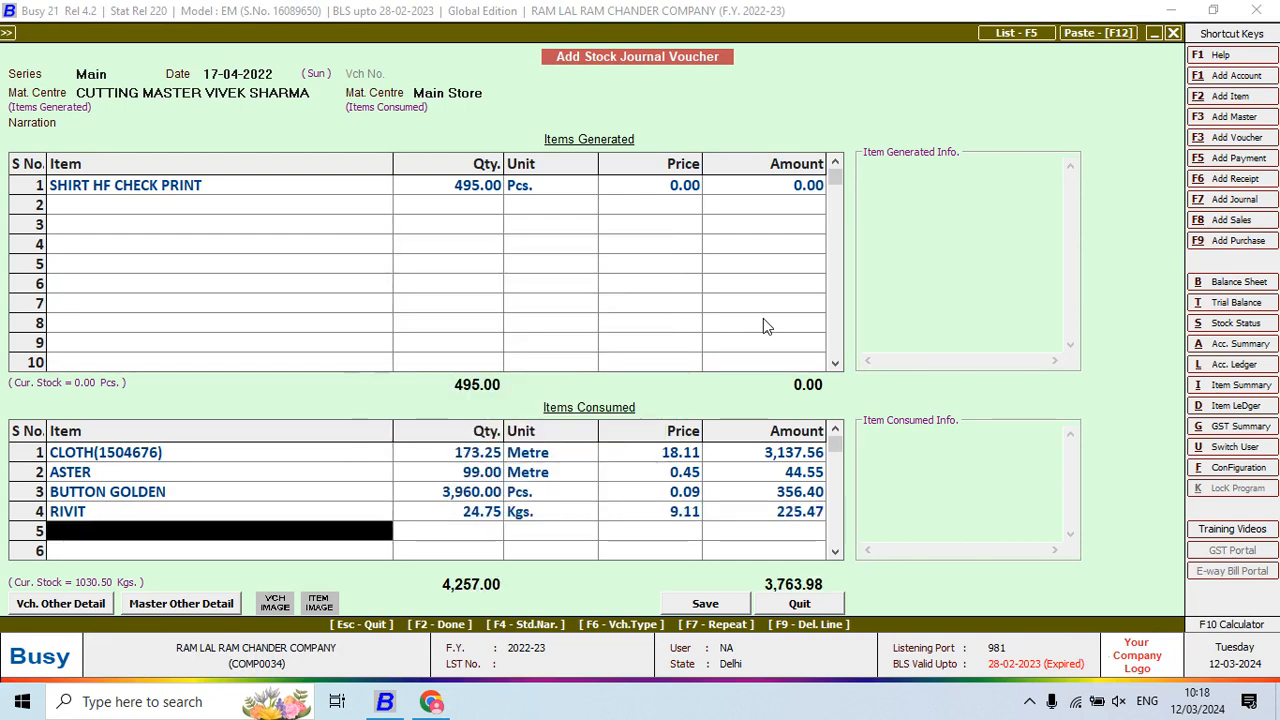
{"action": "key", "text": "alt+Tab"}
{"action": "key", "text": "alt+Tab"}
{"action": "type", "text": "chain"}
{"action": "key", "text": "Return"}
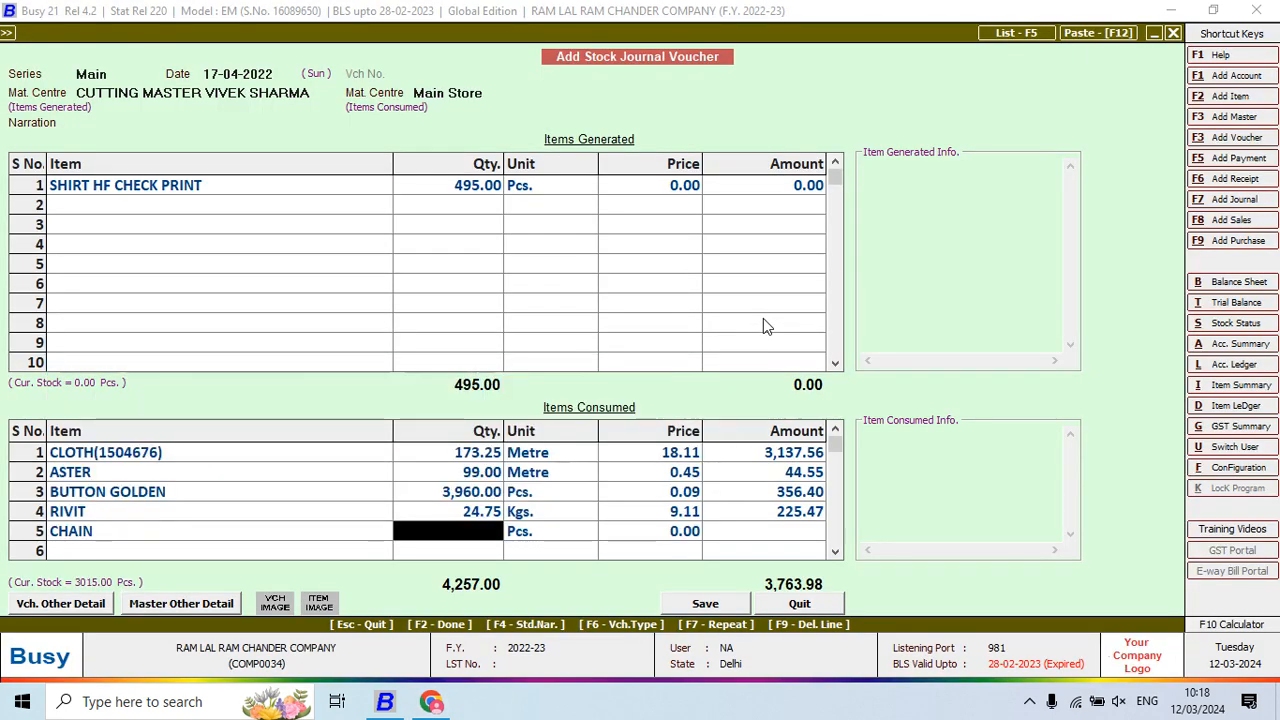
{"action": "key", "text": "F10"}
{"action": "type", "text": "495*2"}
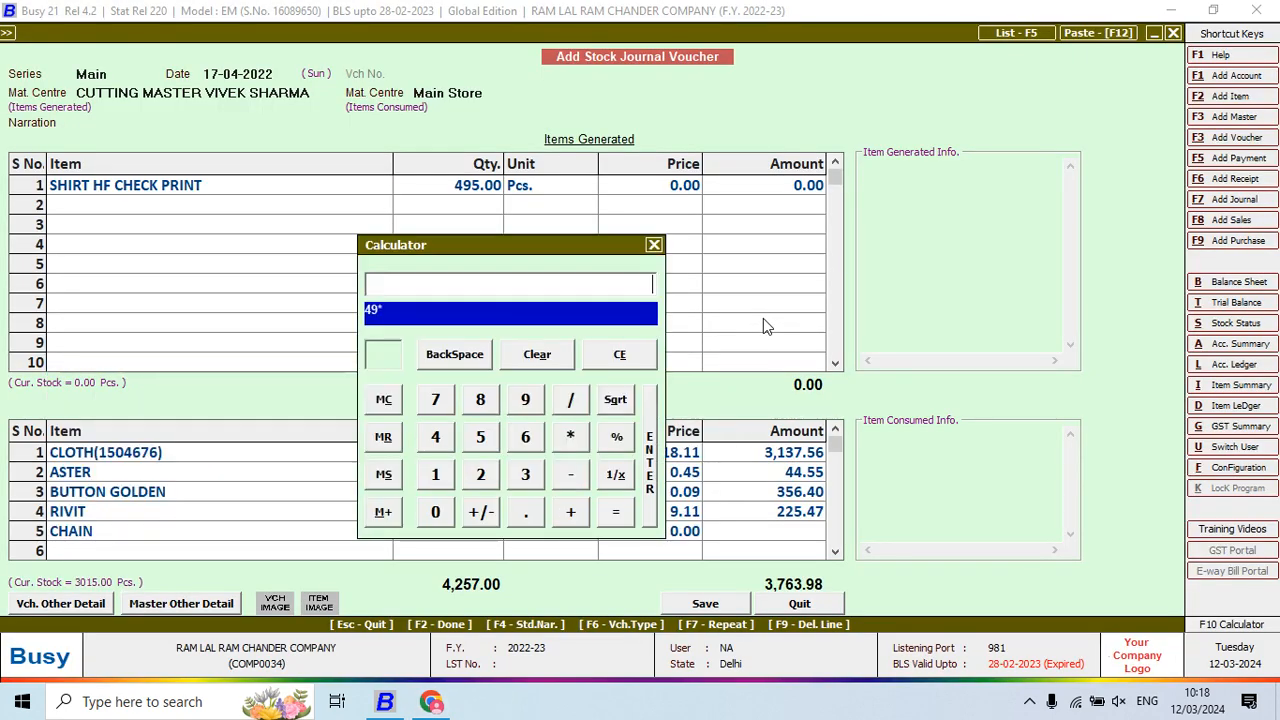
{"action": "key", "text": "Return"}
{"action": "key", "text": "Return"}
{"action": "key", "text": "Return"}
{"action": "key", "text": "Return"}
{"action": "key", "text": "Return"}
Add POLYTHENE with quantity 2,475 Pcs, calculated as 495*5
{"action": "key", "text": "alt+Tab"}
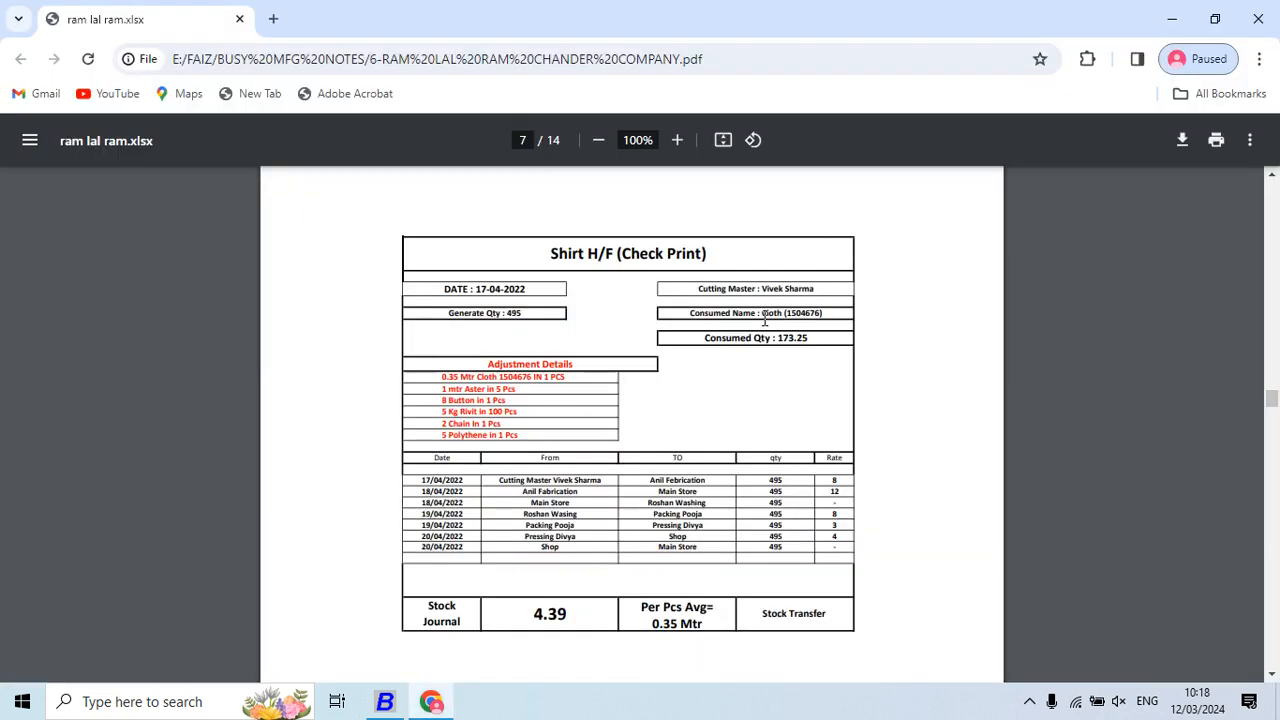
{"action": "key", "text": "alt+Tab"}
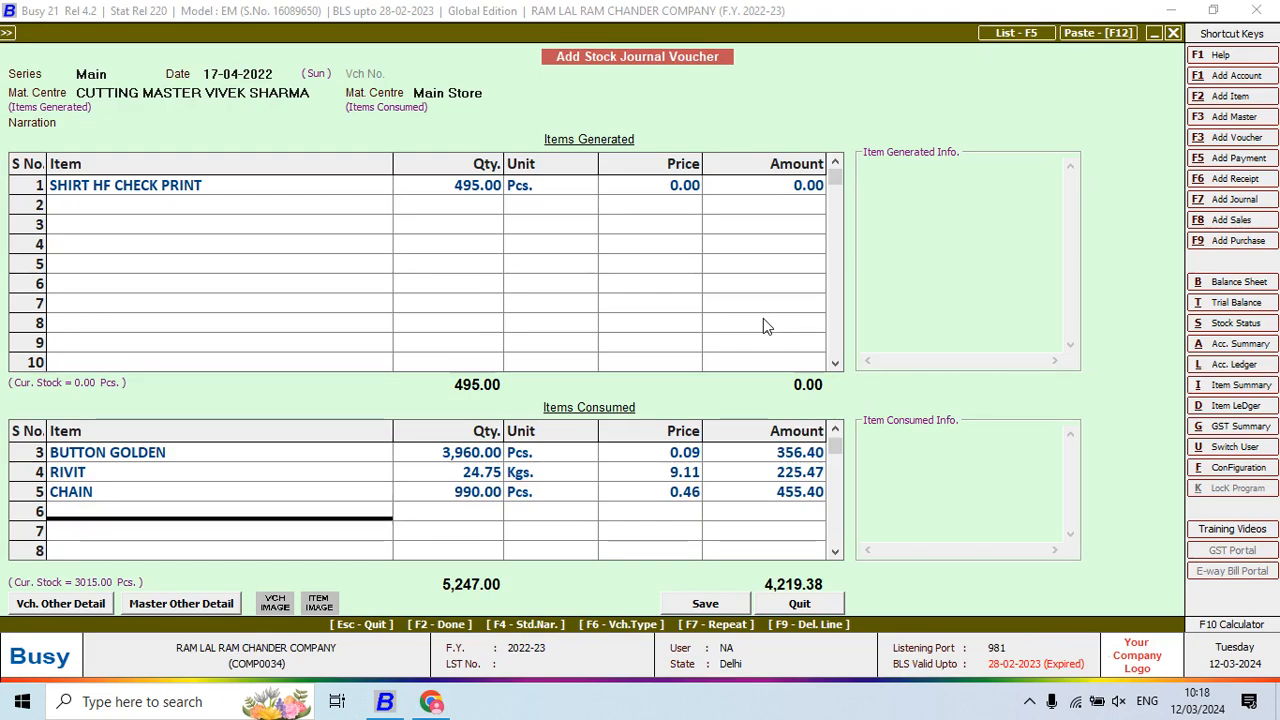
{"action": "type", "text": "POL"}
{"action": "key", "text": "Return"}
{"action": "key", "text": "alt+Tab"}
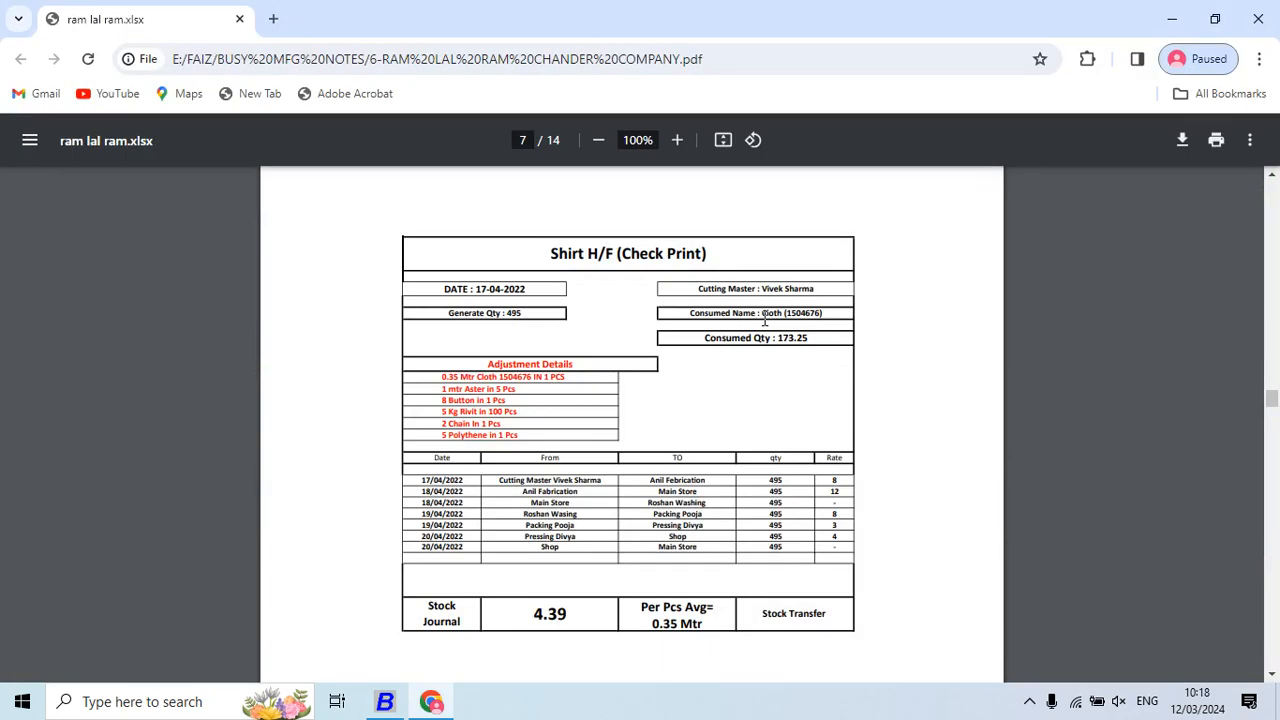
{"action": "key", "text": "alt+Tab"}
{"action": "key", "text": "F10"}
{"action": "type", "text": "4"}
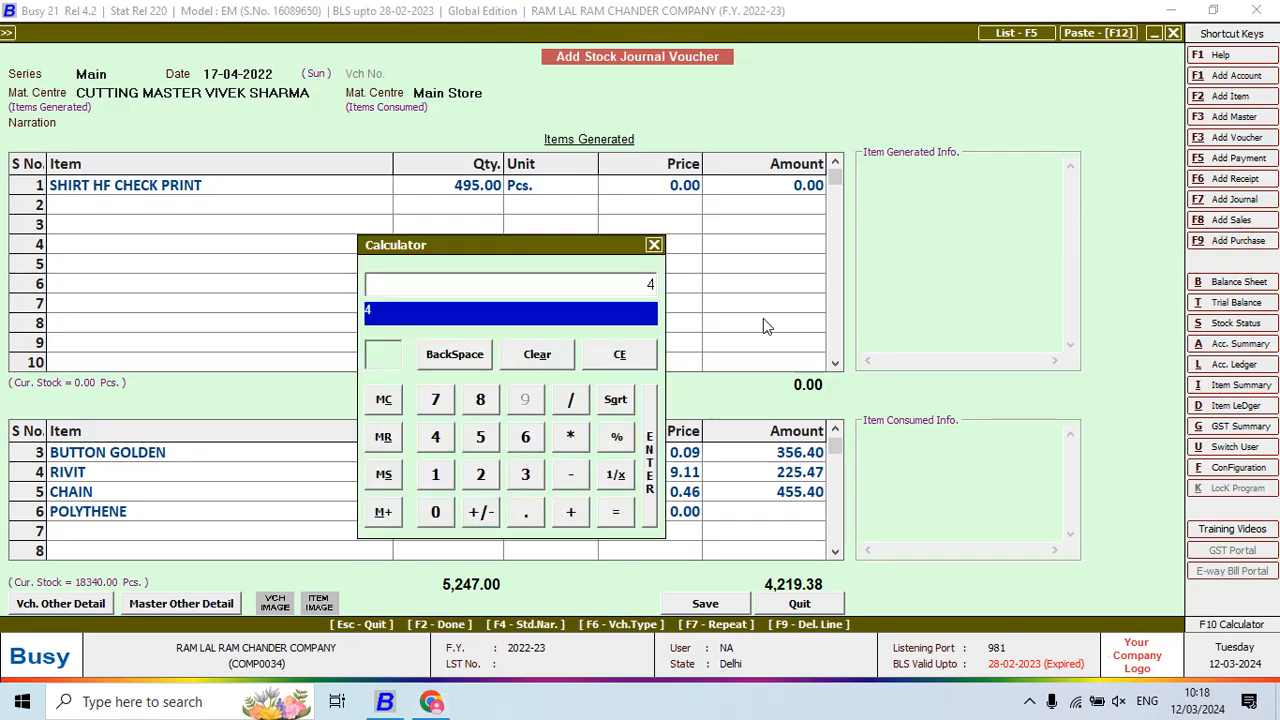
{"action": "type", "text": "95*"}
{"action": "key", "text": "alt+Tab"}
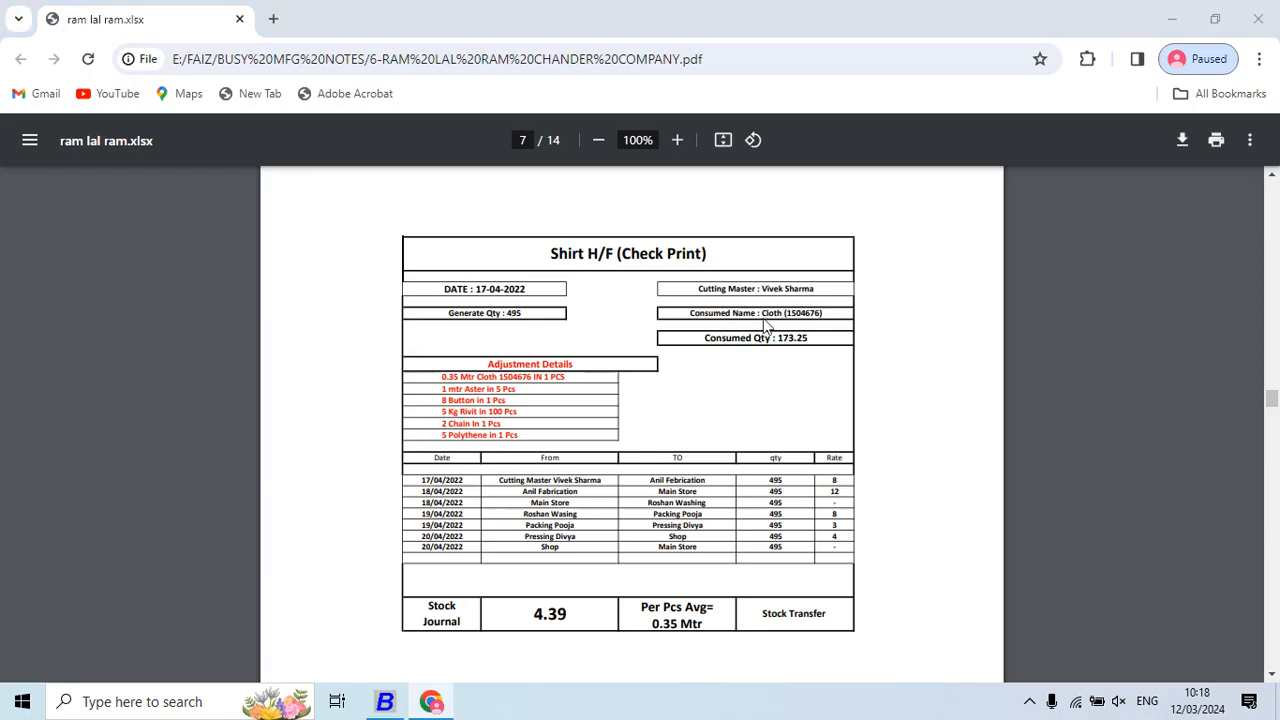
{"action": "key", "text": "alt+Tab"}
{"action": "type", "text": "5"}
{"action": "key", "text": "Return"}
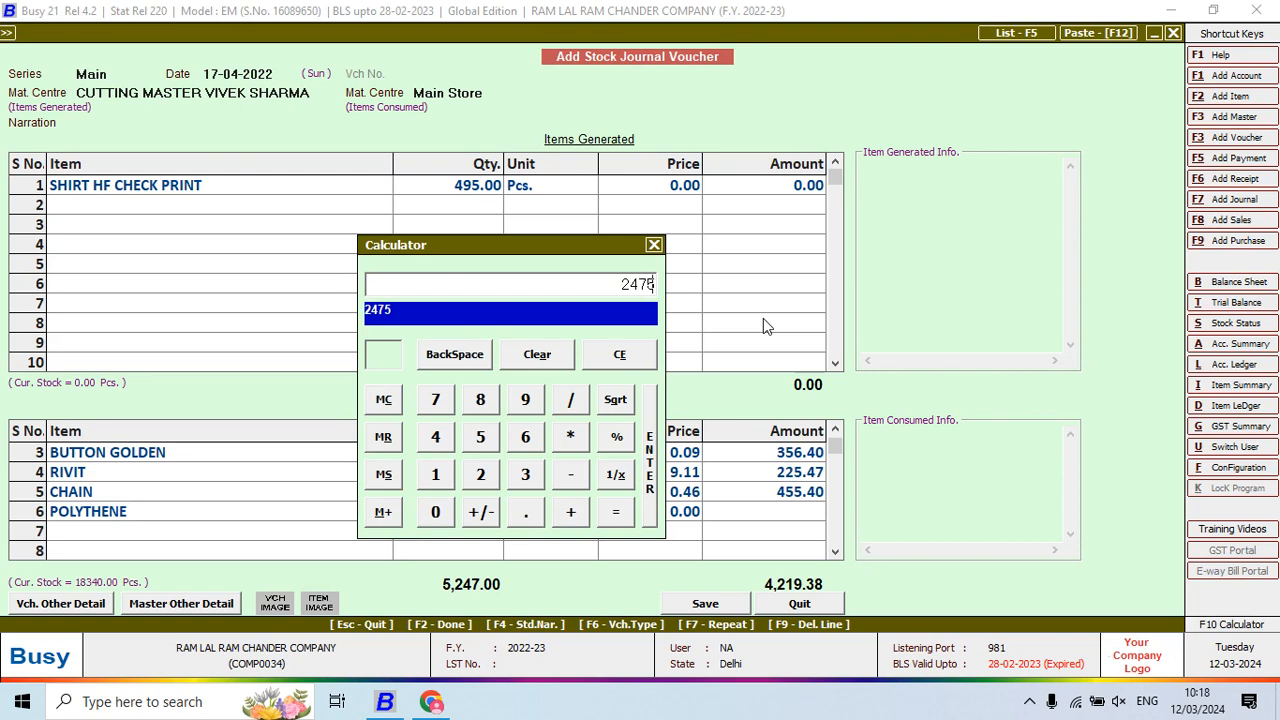
{"action": "key", "text": "Return"}
{"action": "key", "text": "Return"}
{"action": "key", "text": "Return"}
{"action": "key", "text": "Return"}
{"action": "key", "text": "Return"}
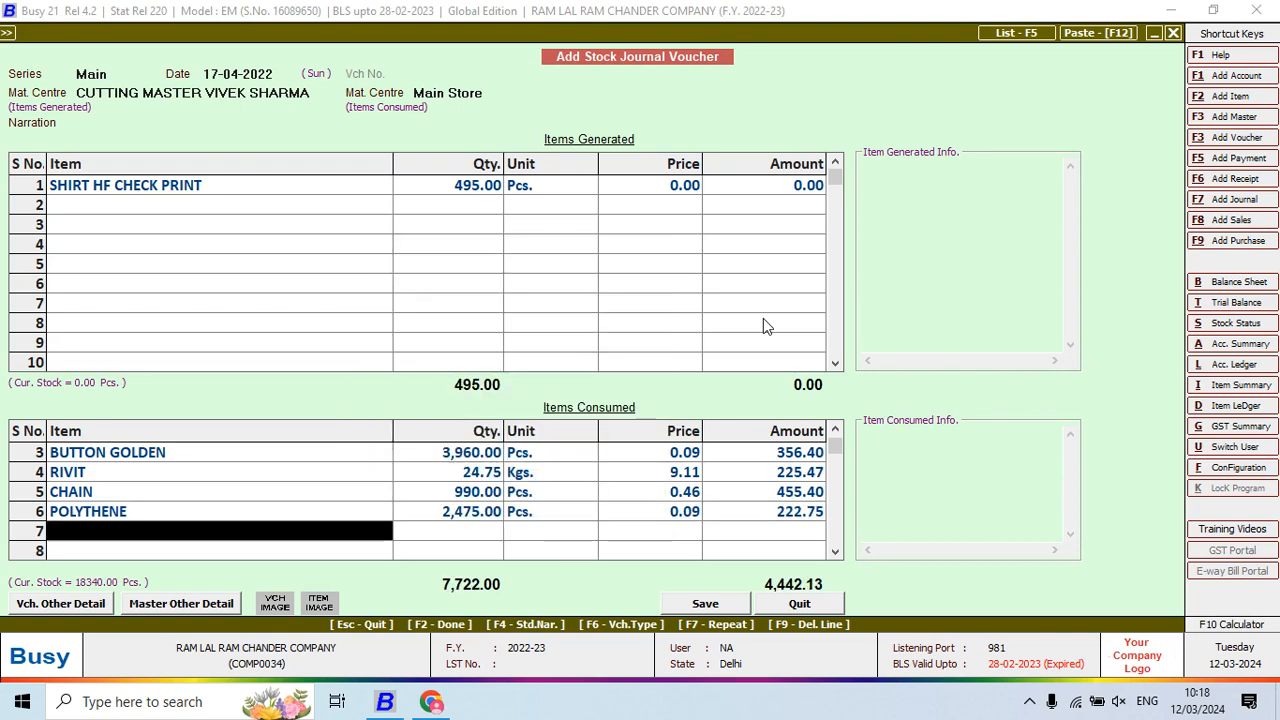
{"action": "key", "text": "alt+Tab"}
{"action": "key", "text": "alt+Tab"}
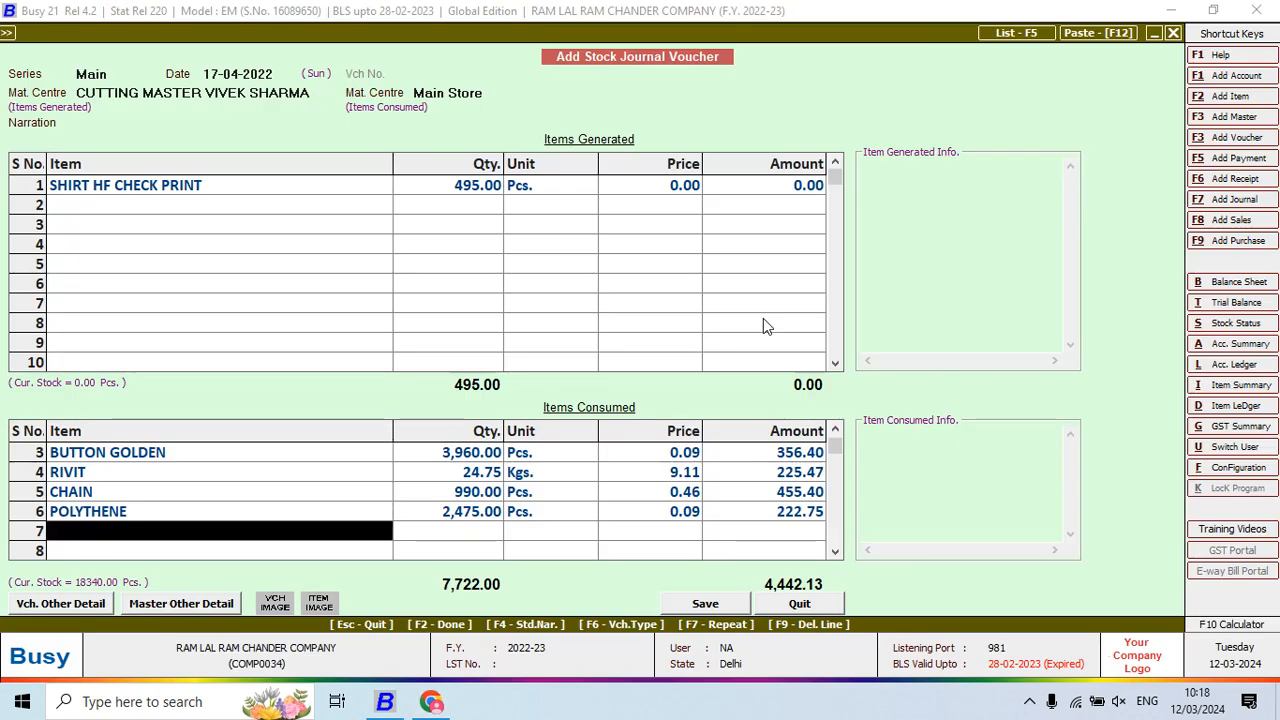
Enter 4,442.13 as the generated shirts' amount (8.97 each) and save the stock journal
{"action": "left_click", "coordinate": [770, 192]}
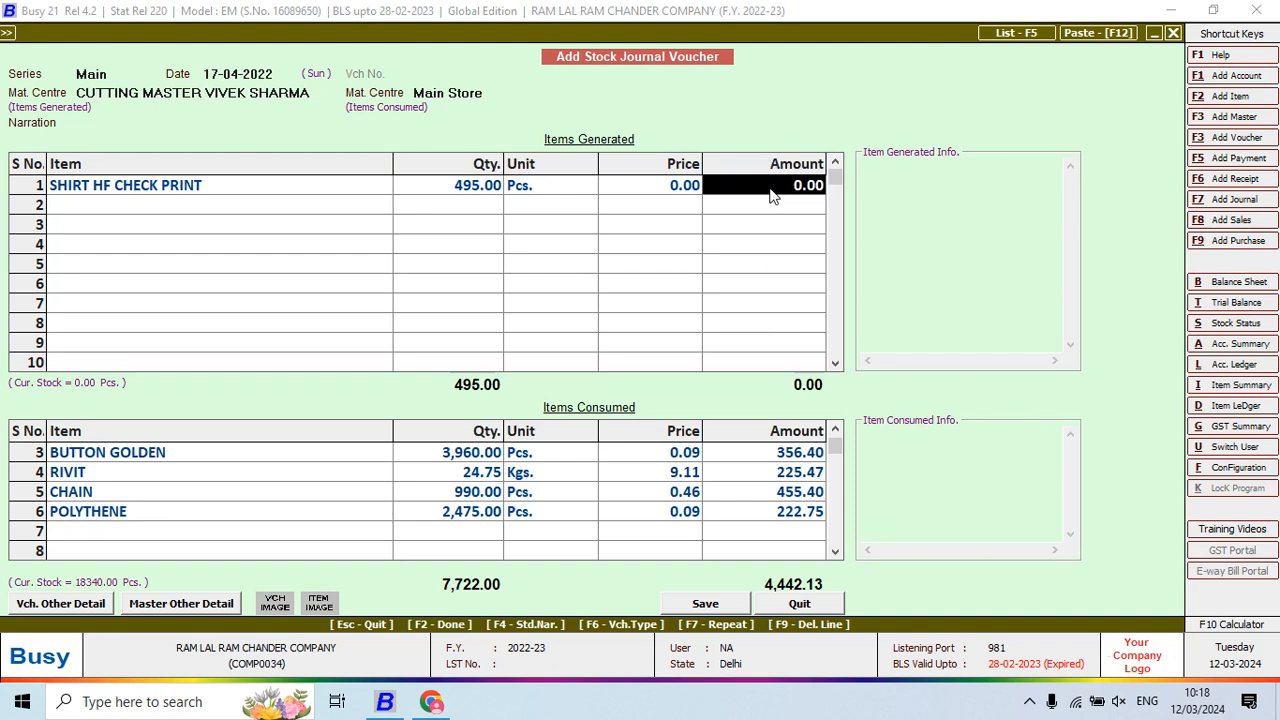
{"action": "type", "text": "444"}
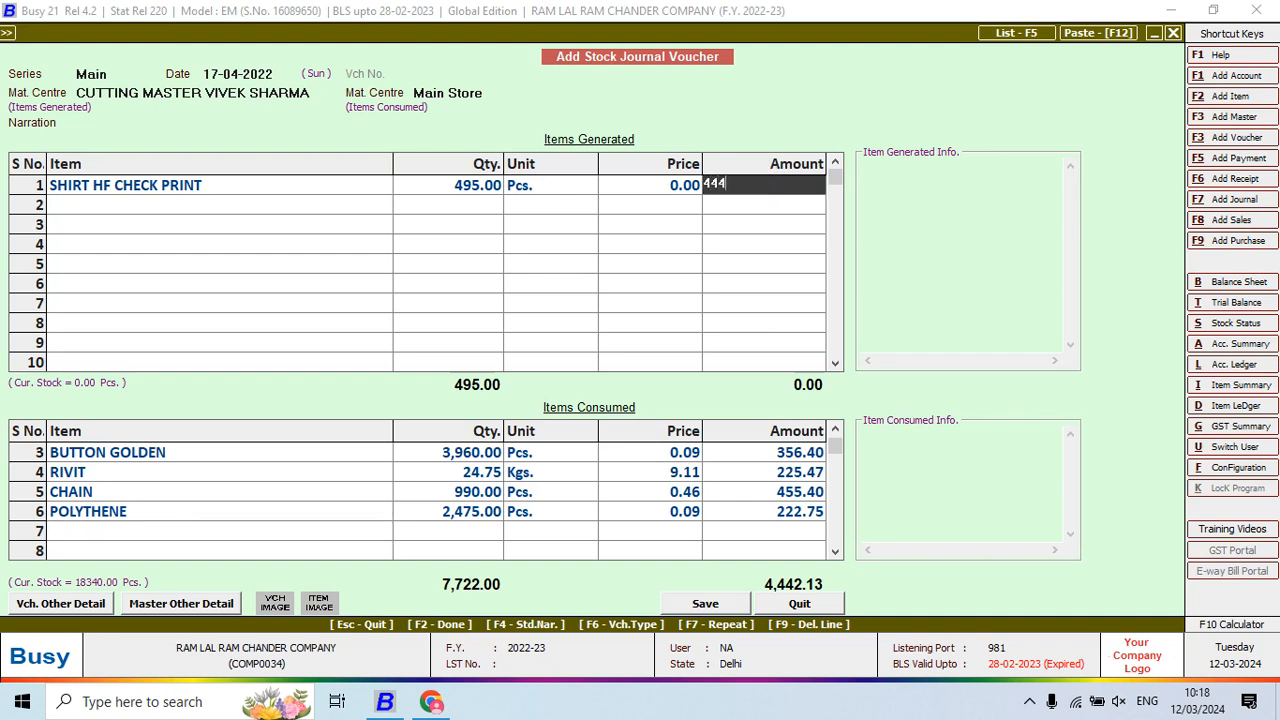
{"action": "type", "text": "13"}
{"action": "key", "text": "Return"}
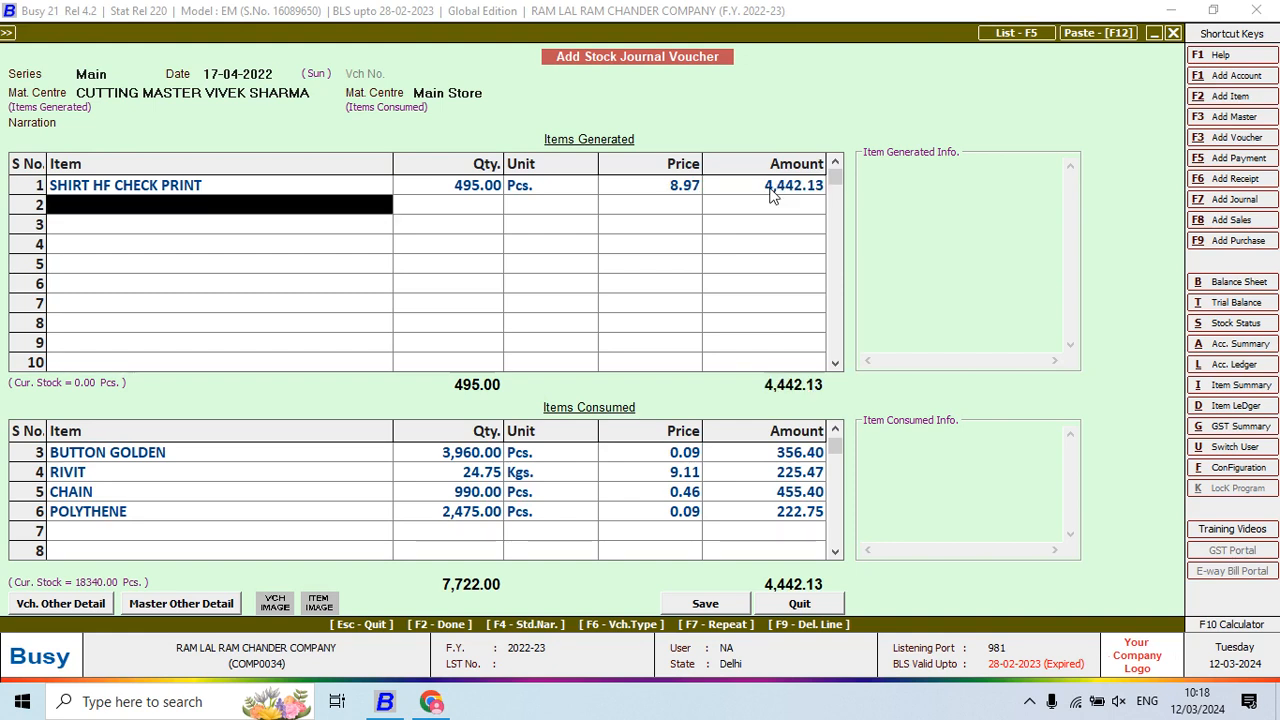
{"action": "key", "text": "Return"}
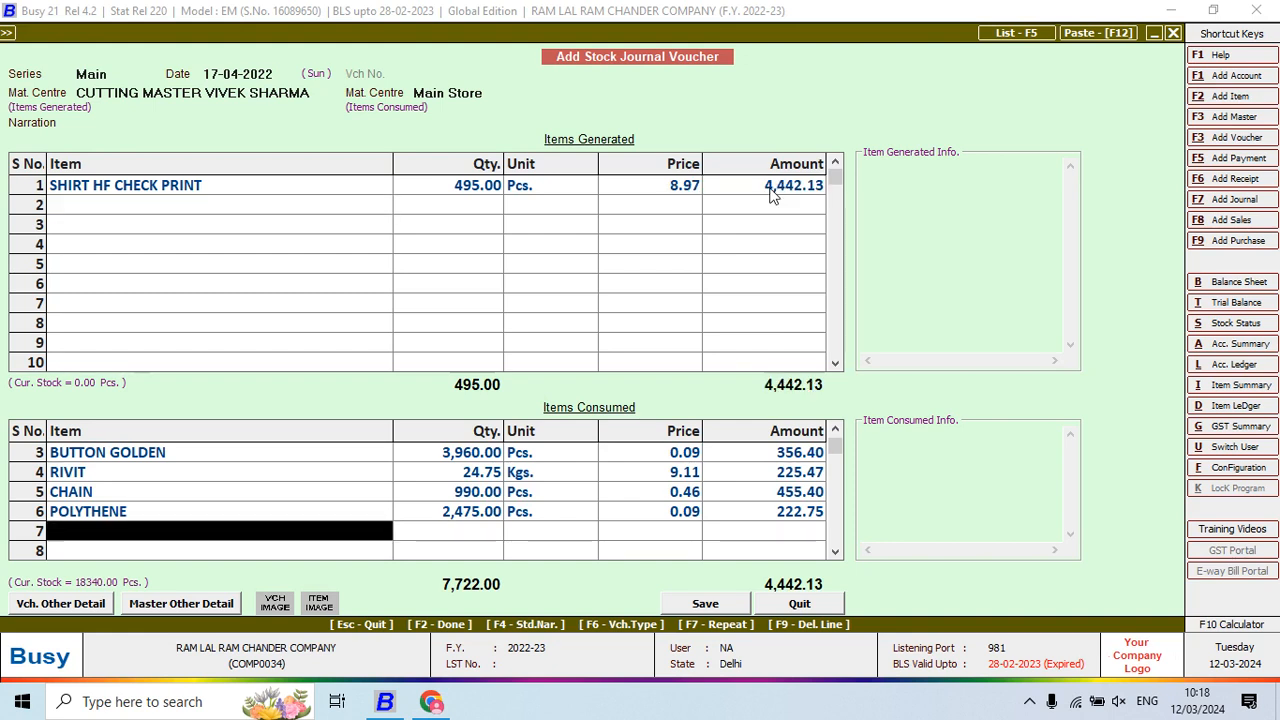
{"action": "key", "text": "Return"}
{"action": "key", "text": "Return"}
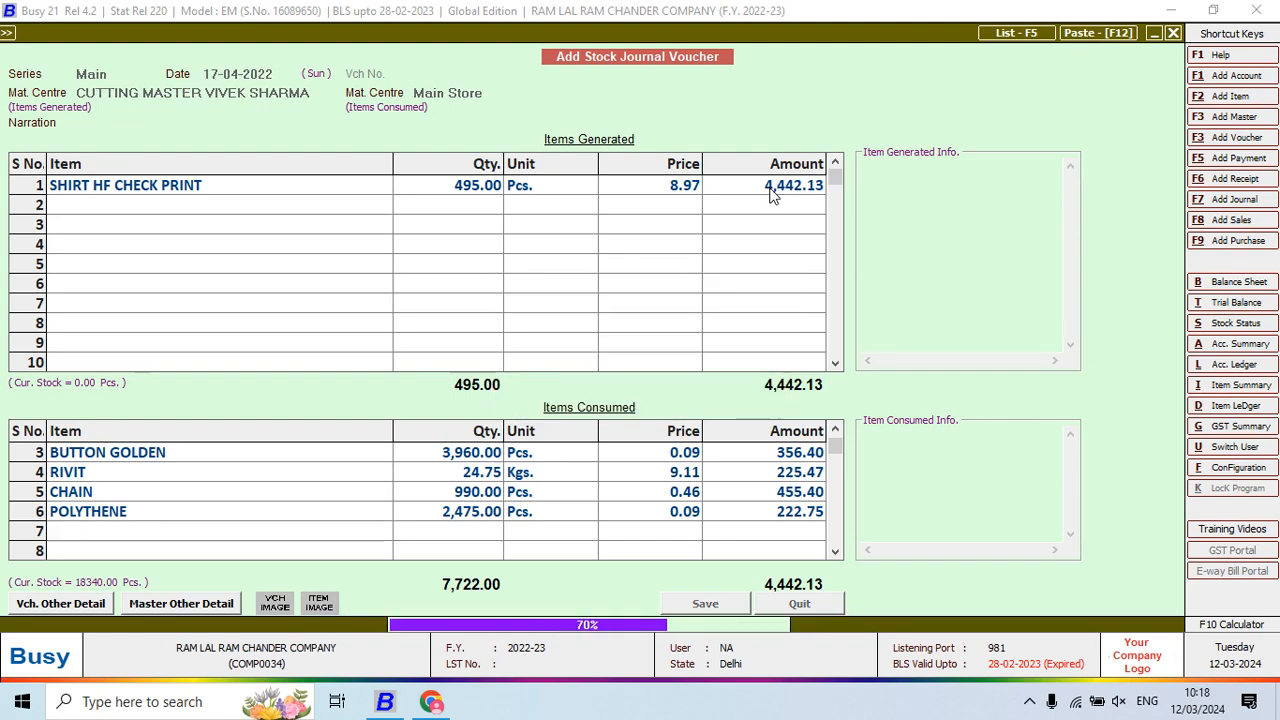
{"action": "key", "text": "alt+Tab"}
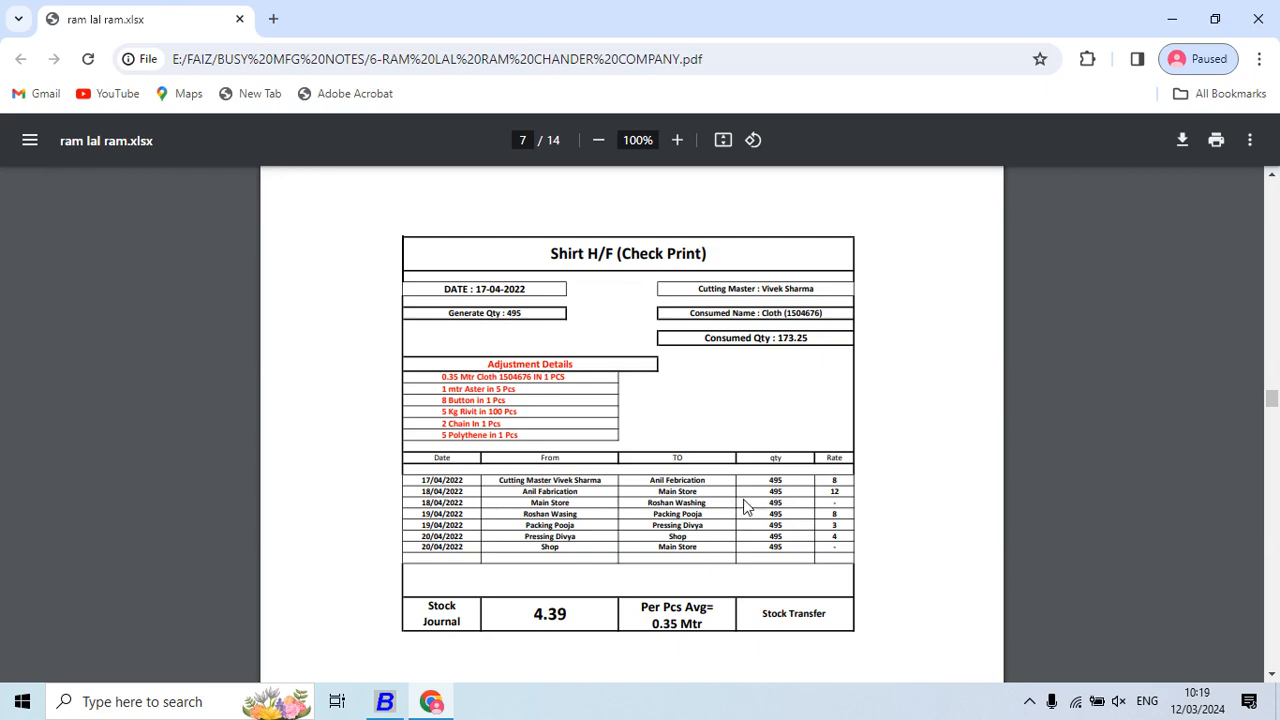
{"action": "key", "text": "alt+Tab"}
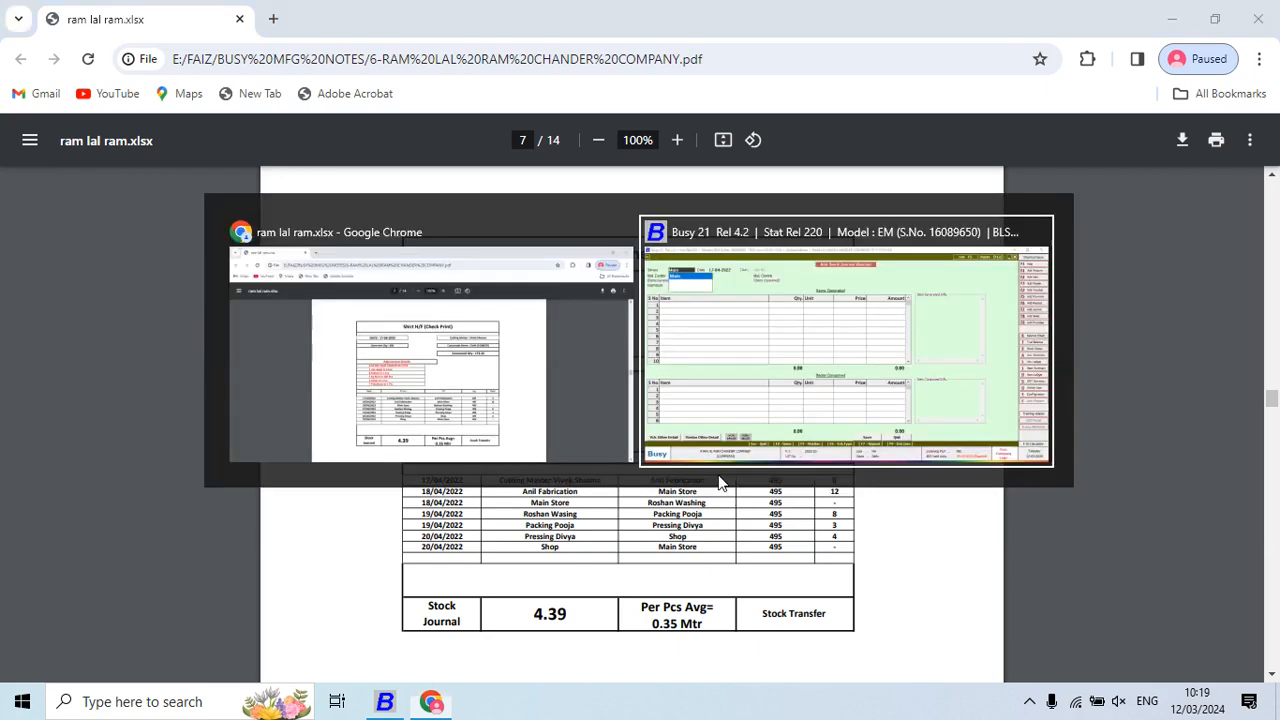
Close the stock journal and add a Stock Transfer voucher in series Main, dated 17-04-2022
{"action": "key", "text": "Escape"}
{"action": "key", "text": "Escape"}
{"action": "key", "text": "Up"}
{"action": "key", "text": "Up"}
{"action": "key", "text": "Up"}
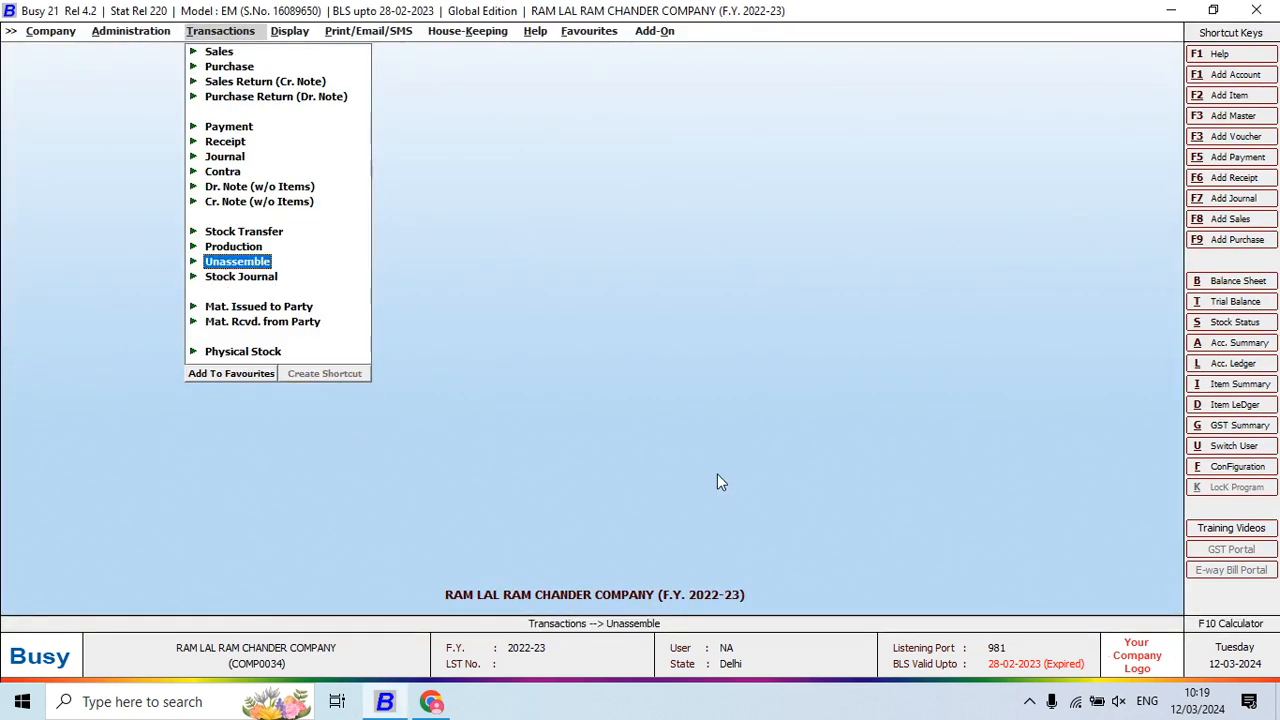
{"action": "key", "text": "Return"}
{"action": "key", "text": "Return"}
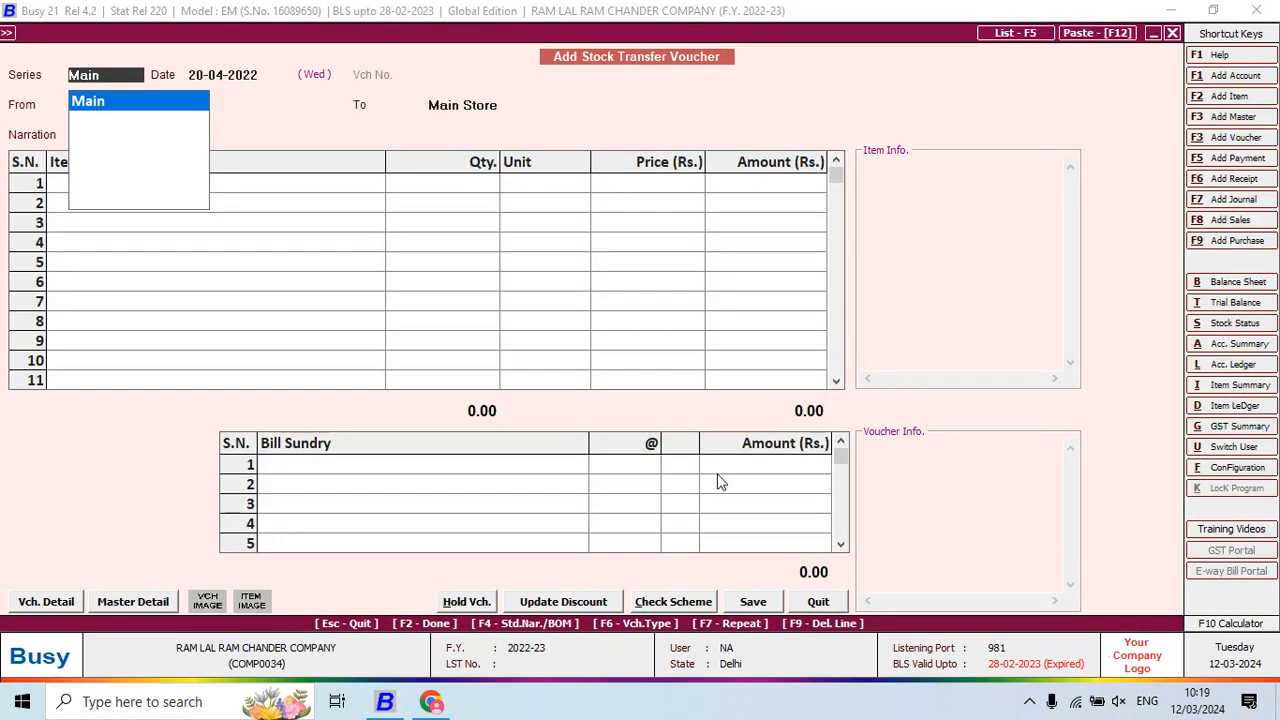
{"action": "left_click", "coordinate": [1031, 703]}
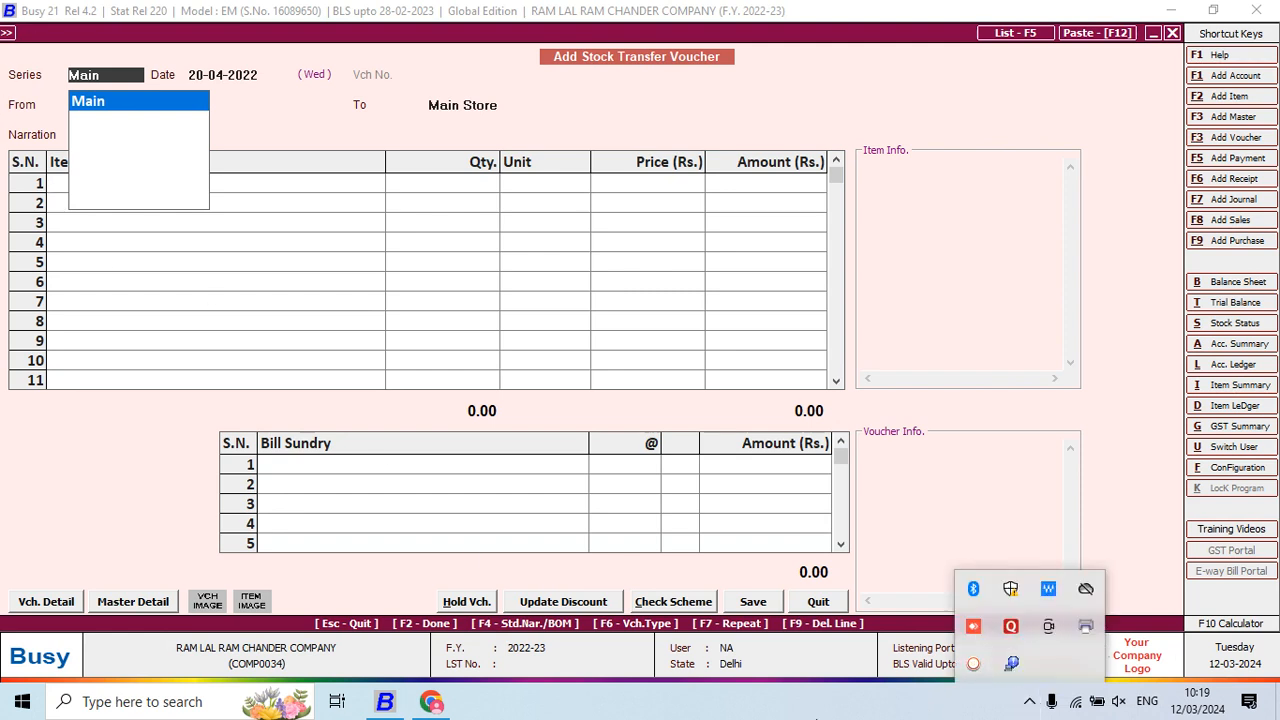
{"action": "left_click", "coordinate": [786, 712]}
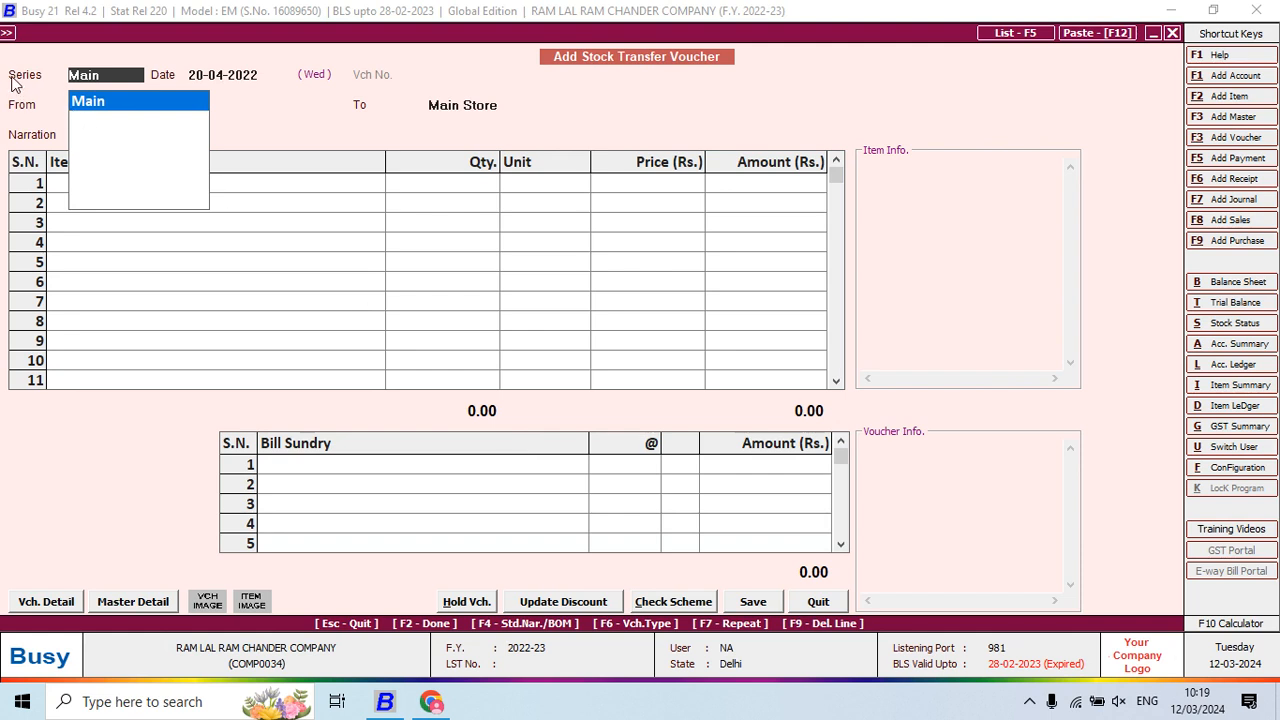
{"action": "left_click", "coordinate": [103, 101]}
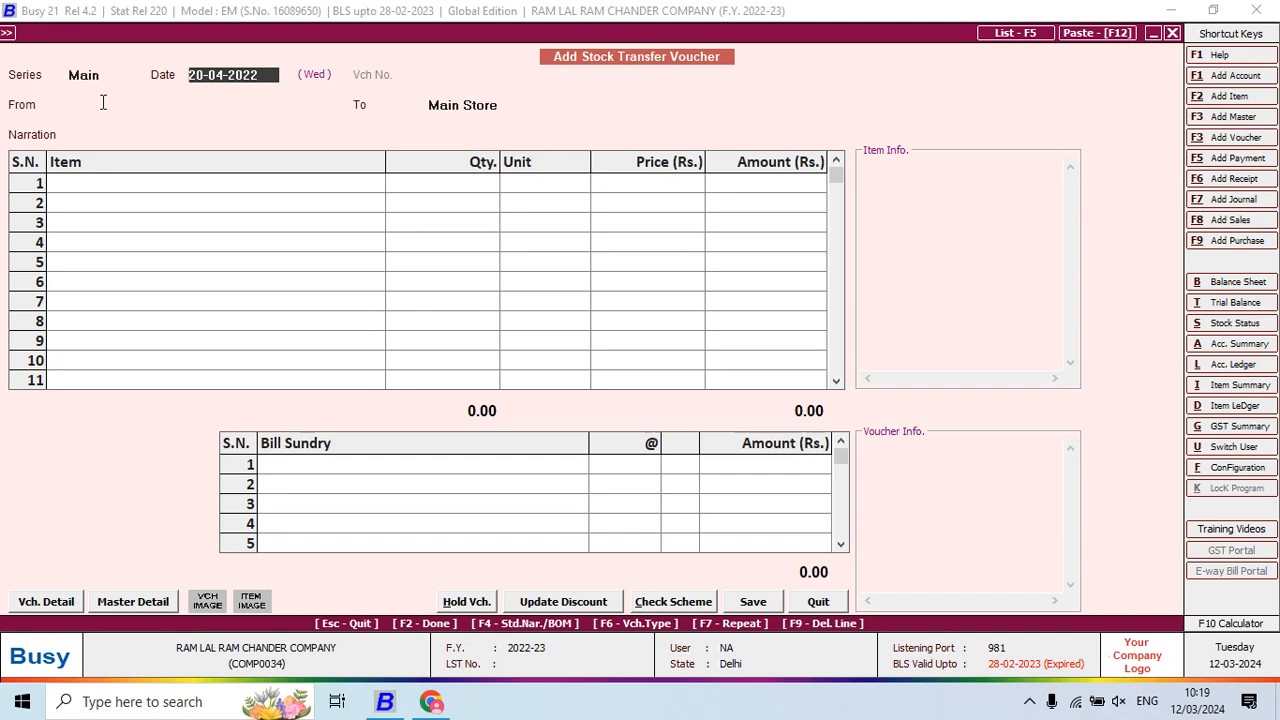
{"action": "key", "text": "alt+Tab"}
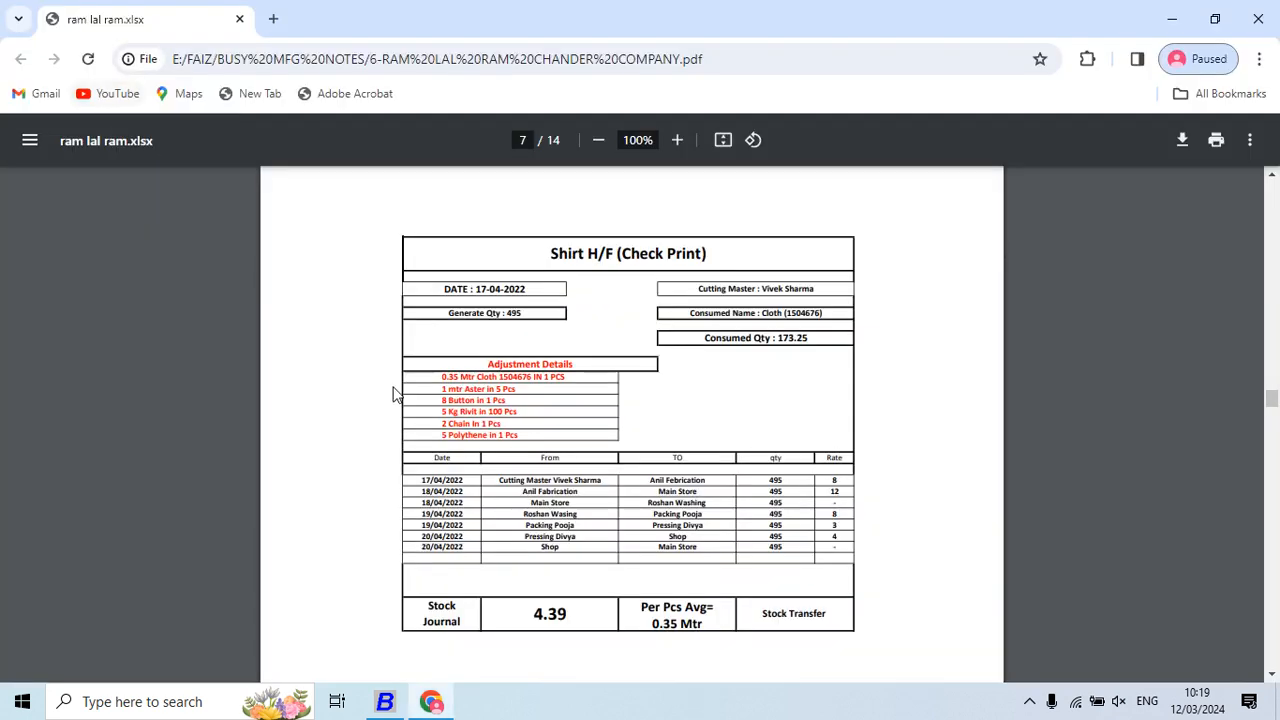
{"action": "key", "text": "alt+Tab"}
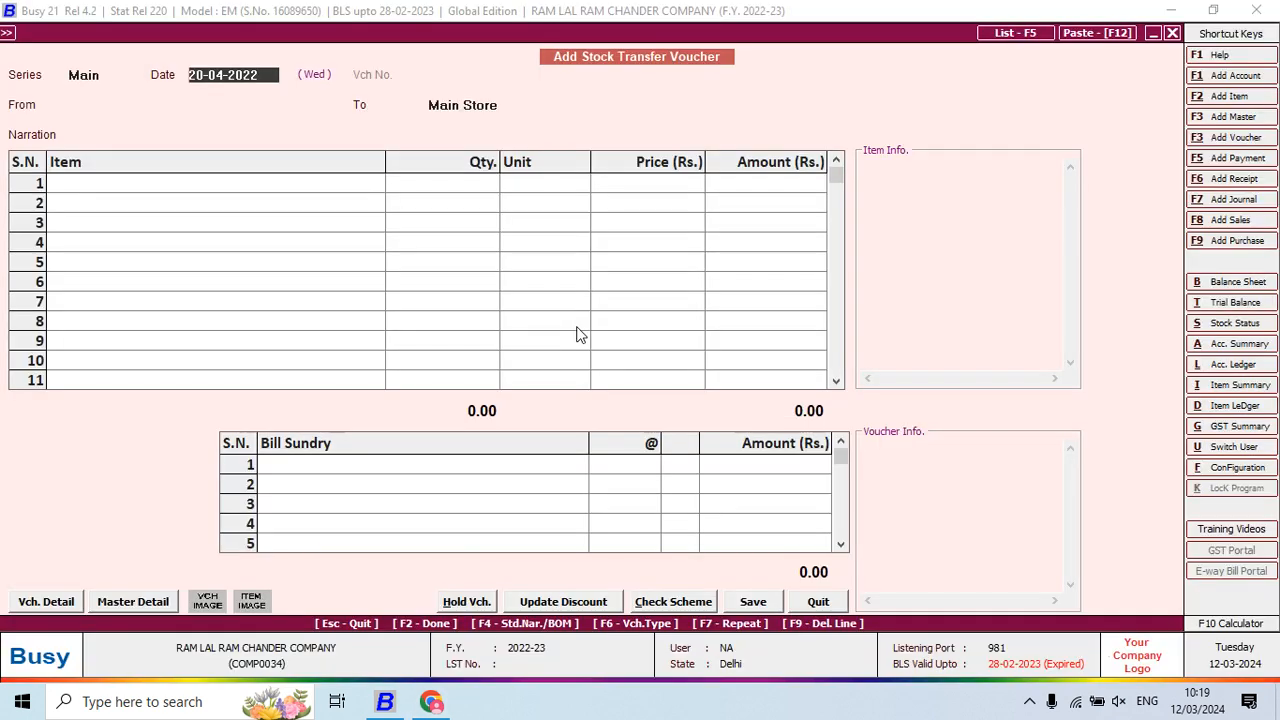
{"action": "type", "text": "17"}
{"action": "key", "text": "Return"}
Pick the cutting master account as the transfer's source
{"action": "type", "text": "CUT"}
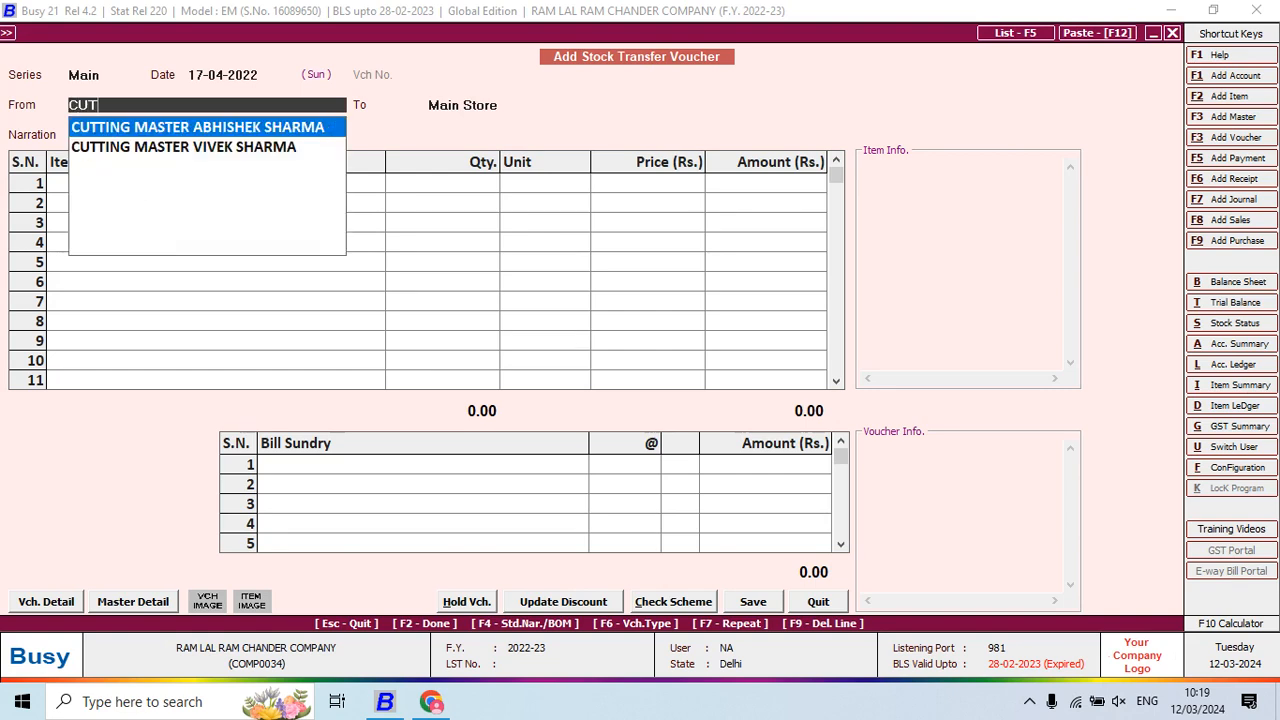
{"action": "key", "text": "Down"}
{"action": "key", "text": "Return"}
{"action": "key", "text": "Return"}
{"action": "key", "text": "Return"}
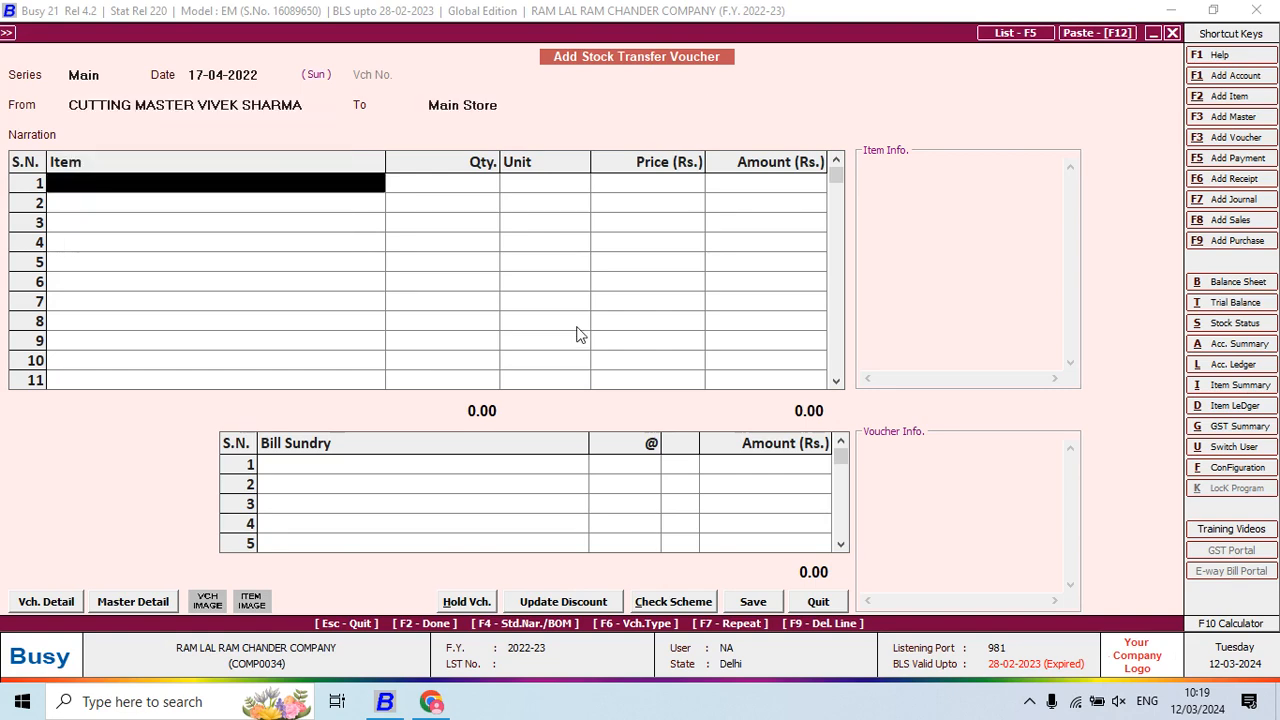
{"action": "key", "text": "alt+Tab"}
{"action": "key", "text": "alt+Tab"}
{"action": "key", "text": "alt+Tab"}
{"action": "key", "text": "alt+Tab"}
Add SHIRT HF CHECK PRINT with quantity 495 Pcs to the transfer items
{"action": "type", "text": "sHIR"}
{"action": "key", "text": "Down"}
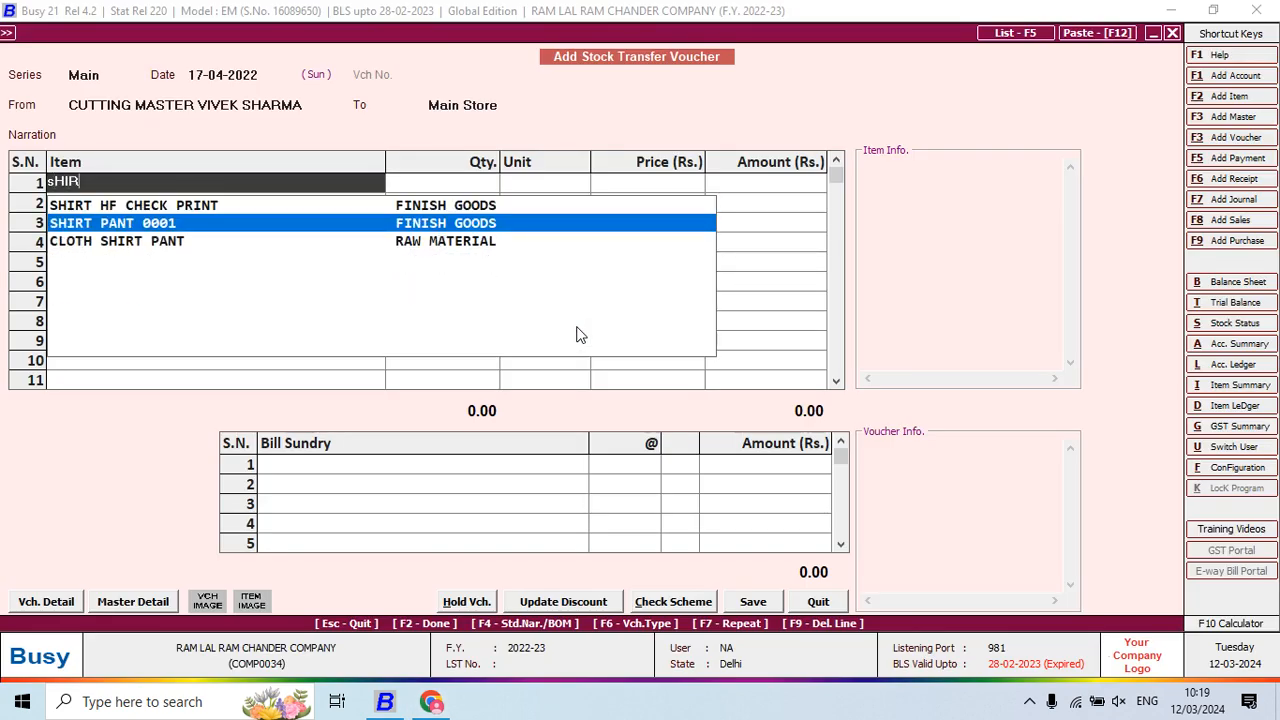
{"action": "key", "text": "Up"}
{"action": "key", "text": "Return"}
{"action": "key", "text": "alt+Tab"}
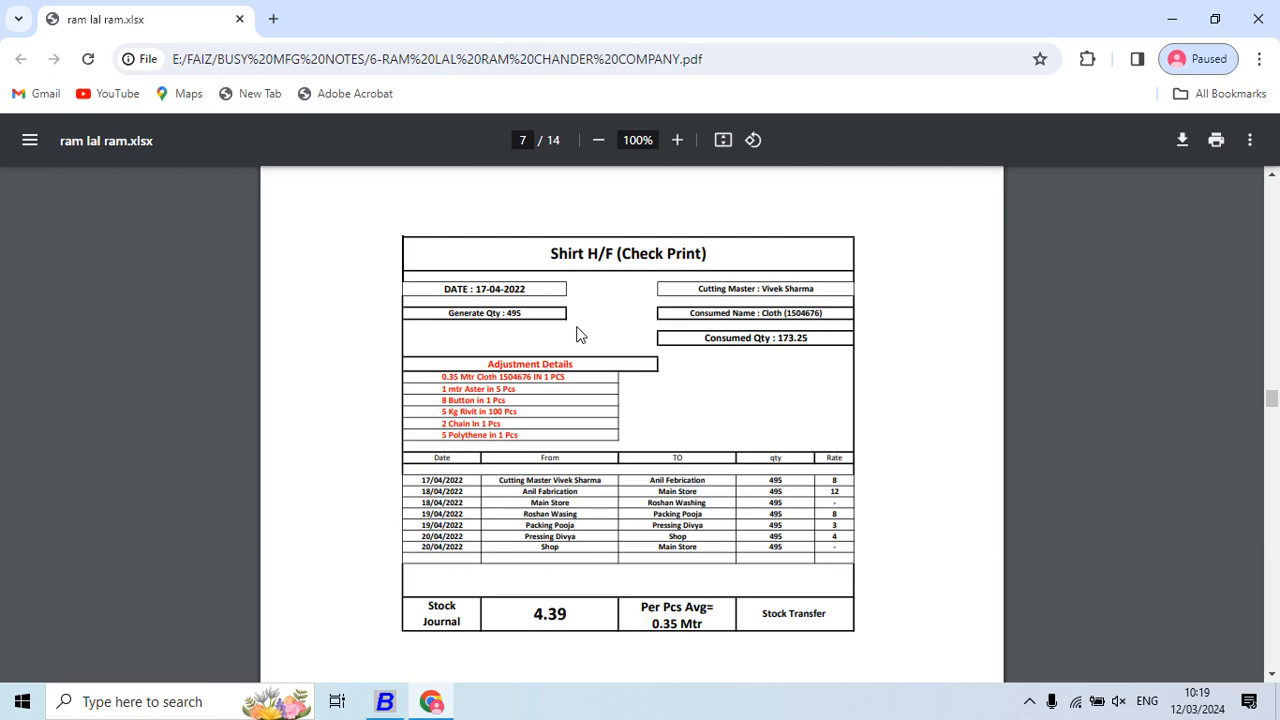
{"action": "key", "text": "alt+Tab"}
{"action": "type", "text": "495"}
{"action": "key", "text": "Return"}
{"action": "key", "text": "alt+Tab"}
{"action": "key", "text": "Up"}
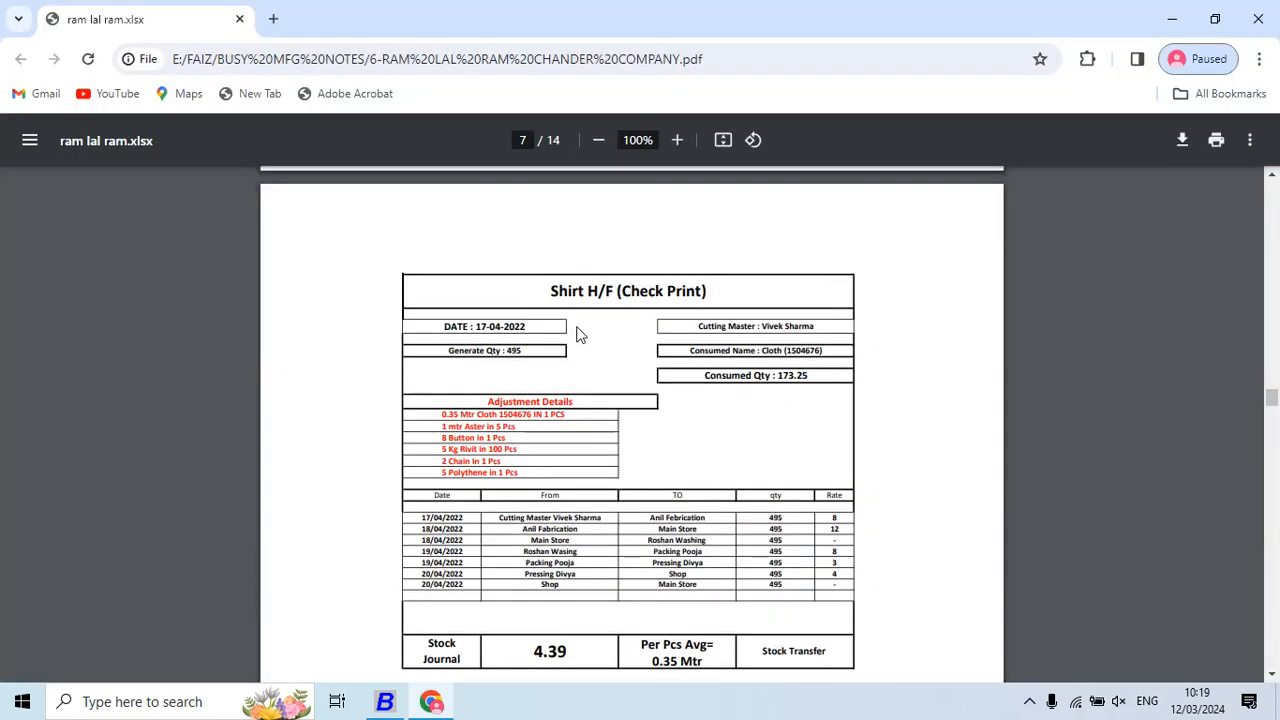
Start a new destination material centre named ANIL FEBRICATIONS
{"action": "key", "text": "alt+Tab"}
{"action": "key", "text": "Up"}
{"action": "key", "text": "Up"}
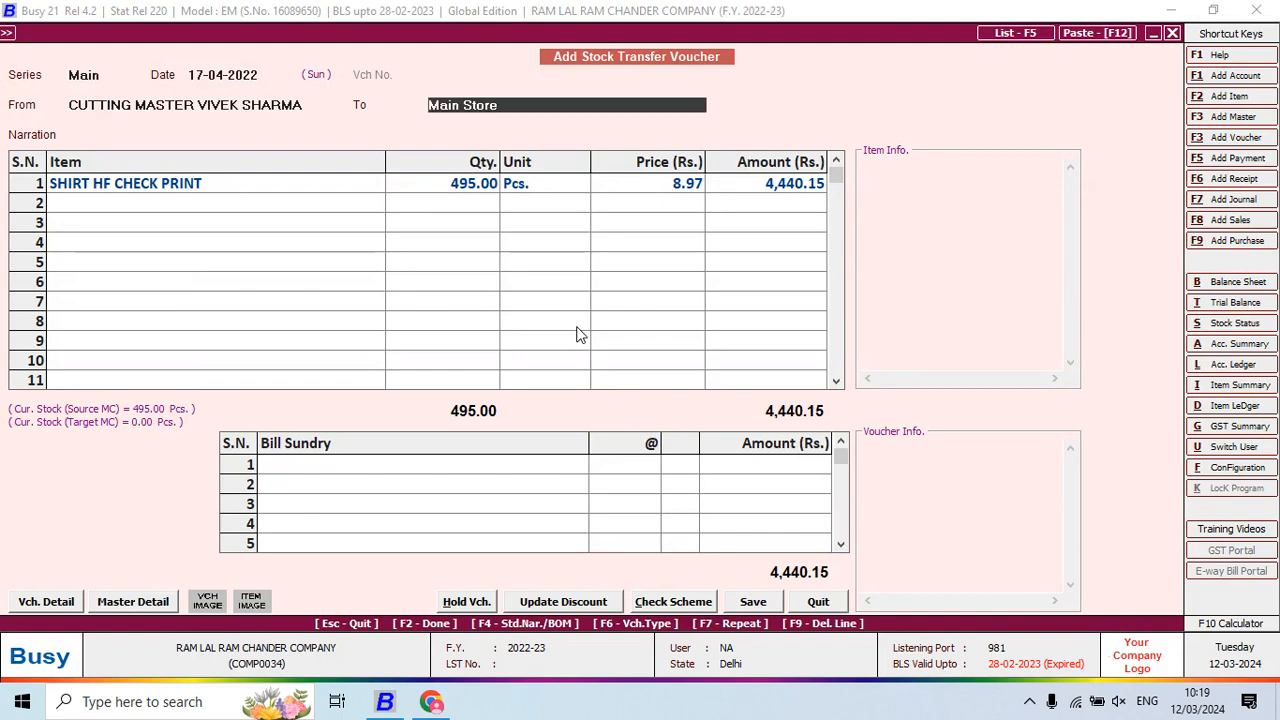
{"action": "key", "text": "F3"}
{"action": "type", "text": "ANIL FE"}
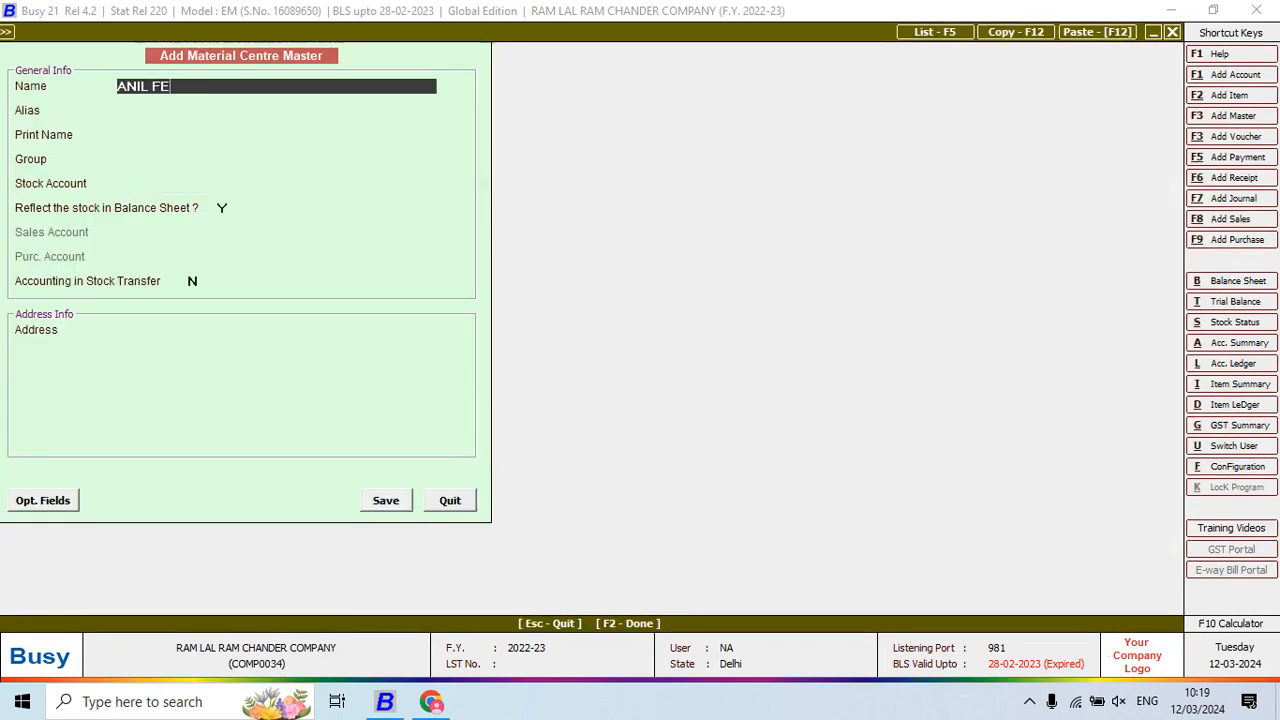
{"action": "type", "text": "BRICATIONS"}
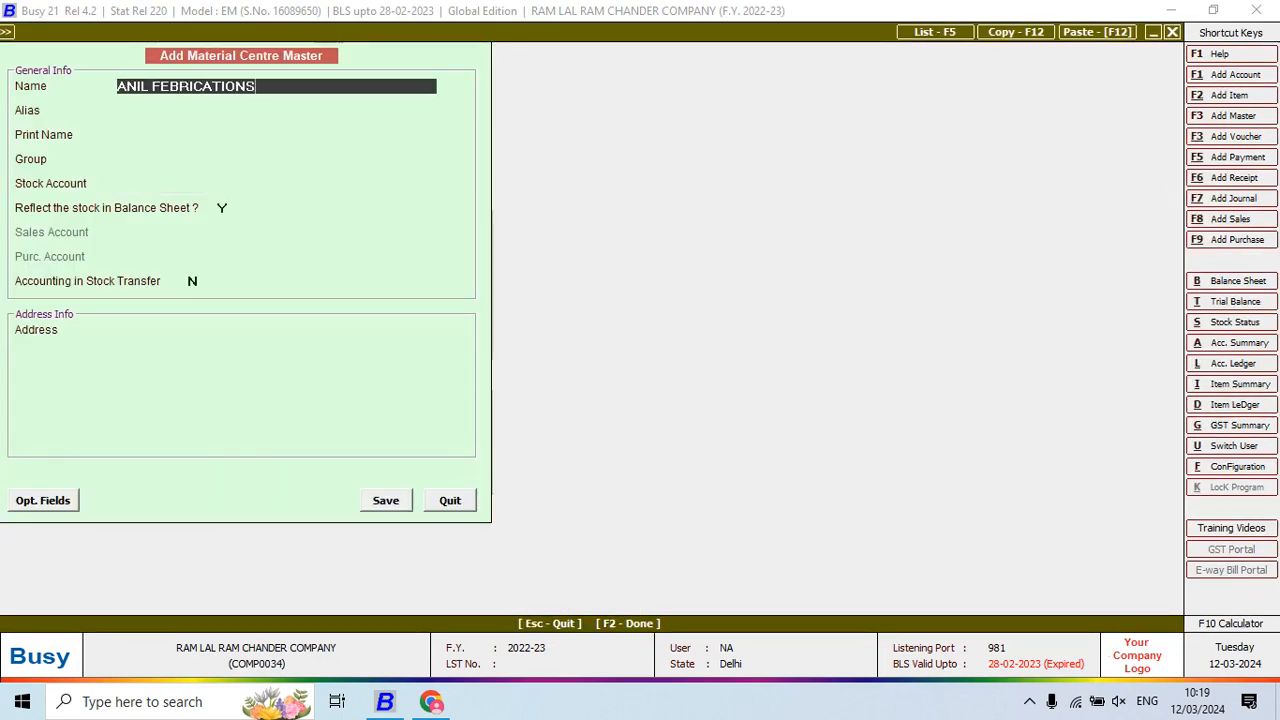
Put the ANIL FEBRICATIONS material centre under the Production Floors group
{"action": "key", "text": "Return"}
{"action": "key", "text": "Return"}
{"action": "key", "text": "Return"}
{"action": "key", "text": "Up"}
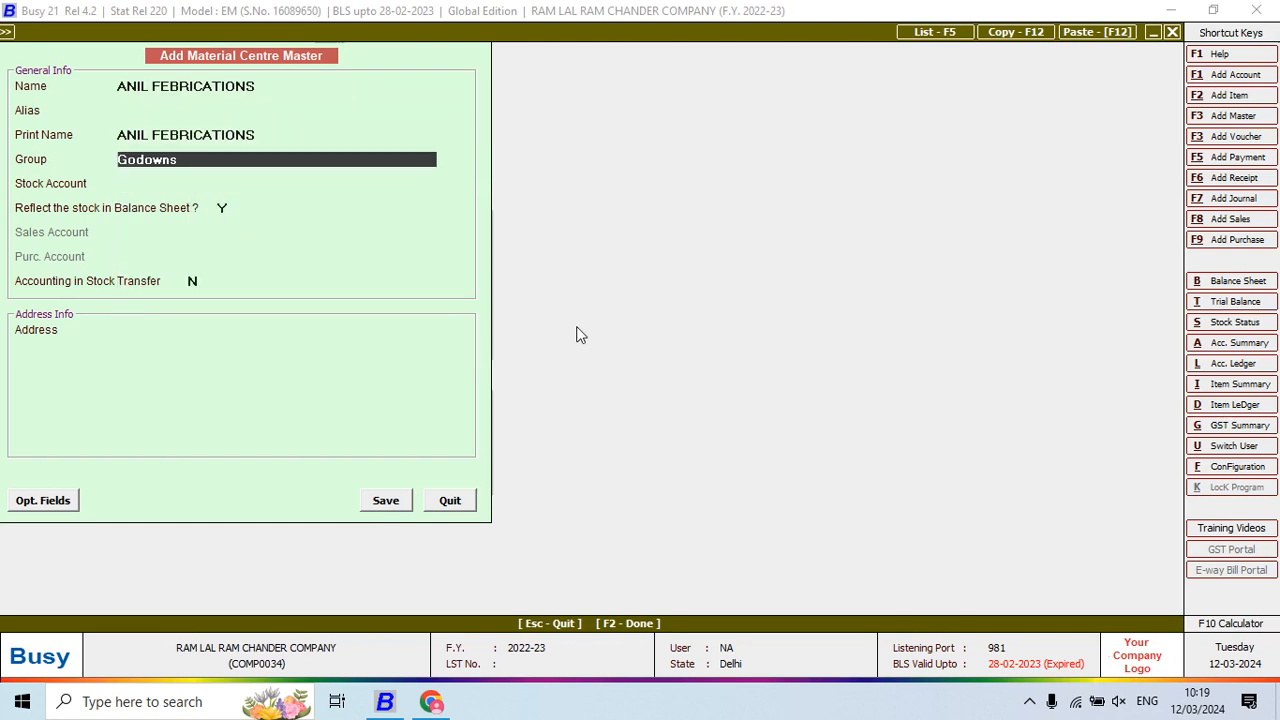
{"action": "type", "text": "PR"}
{"action": "key", "text": "Return"}
{"action": "key", "text": "Return"}
{"action": "key", "text": "Return"}
{"action": "key", "text": "Return"}
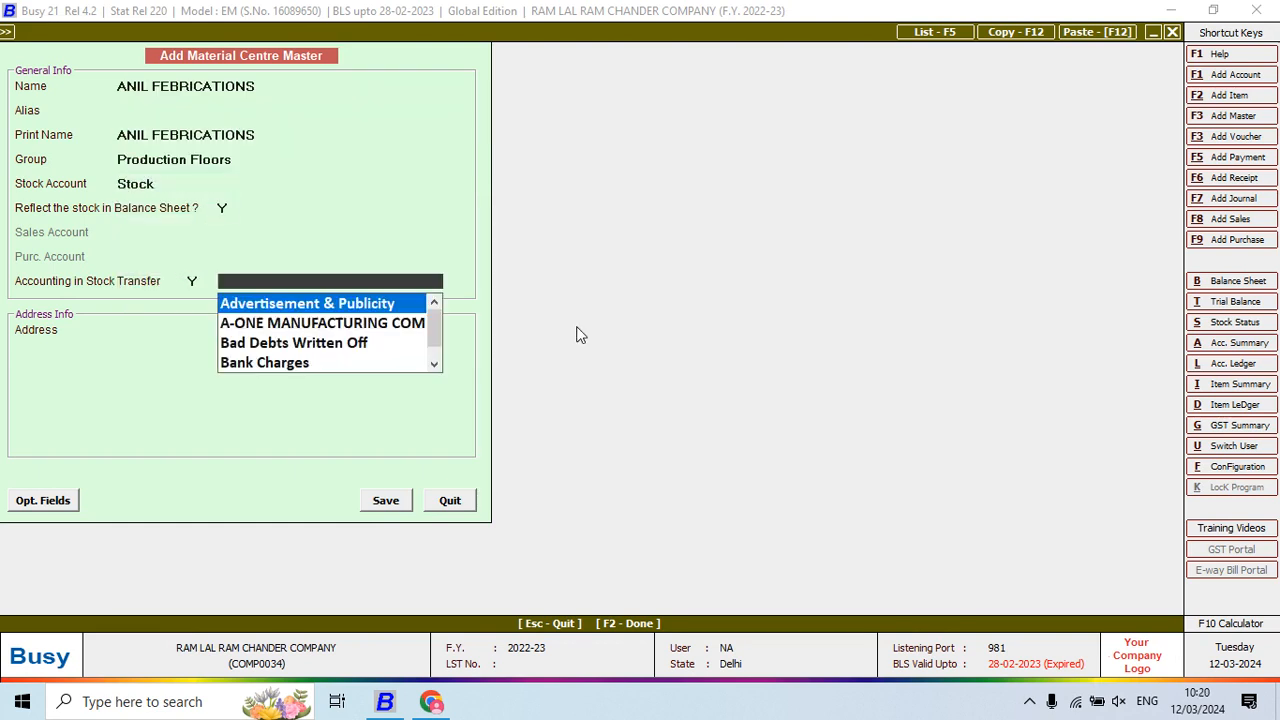
Create and save a linked account ANIL FEBRICATIONS under the JOB WORKERS group
{"action": "key", "text": "F3"}
{"action": "type", "text": "ANIL"}
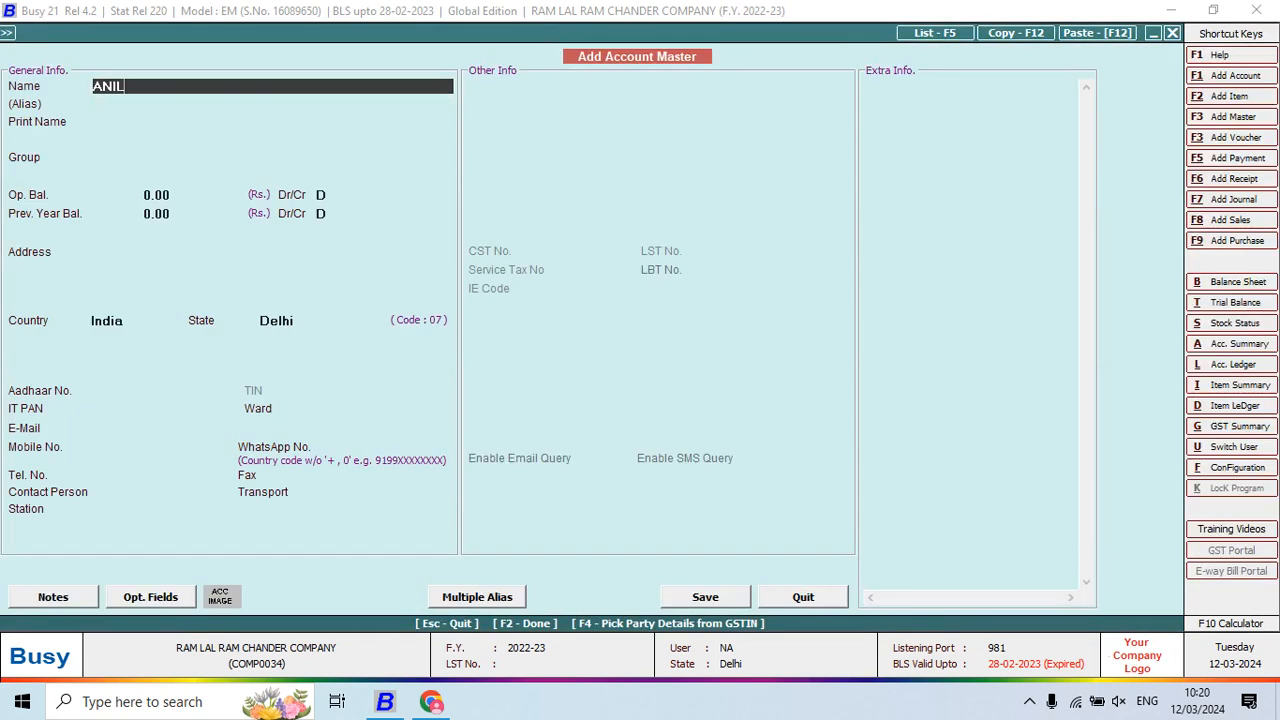
{"action": "type", "text": " FEBRICATIONS"}
{"action": "key", "text": "Return"}
{"action": "key", "text": "Return"}
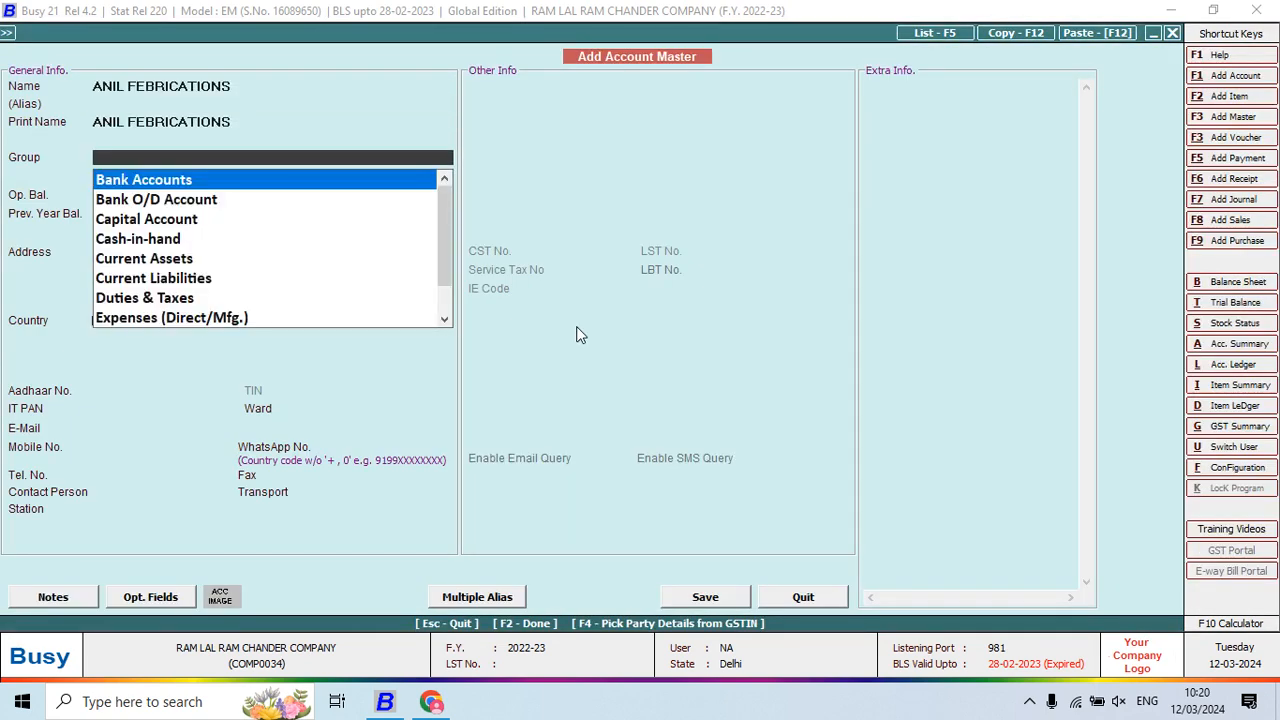
{"action": "type", "text": "job"}
{"action": "key", "text": "Return"}
{"action": "key", "text": "Return"}
{"action": "key", "text": "Return"}
{"action": "key", "text": "Return"}
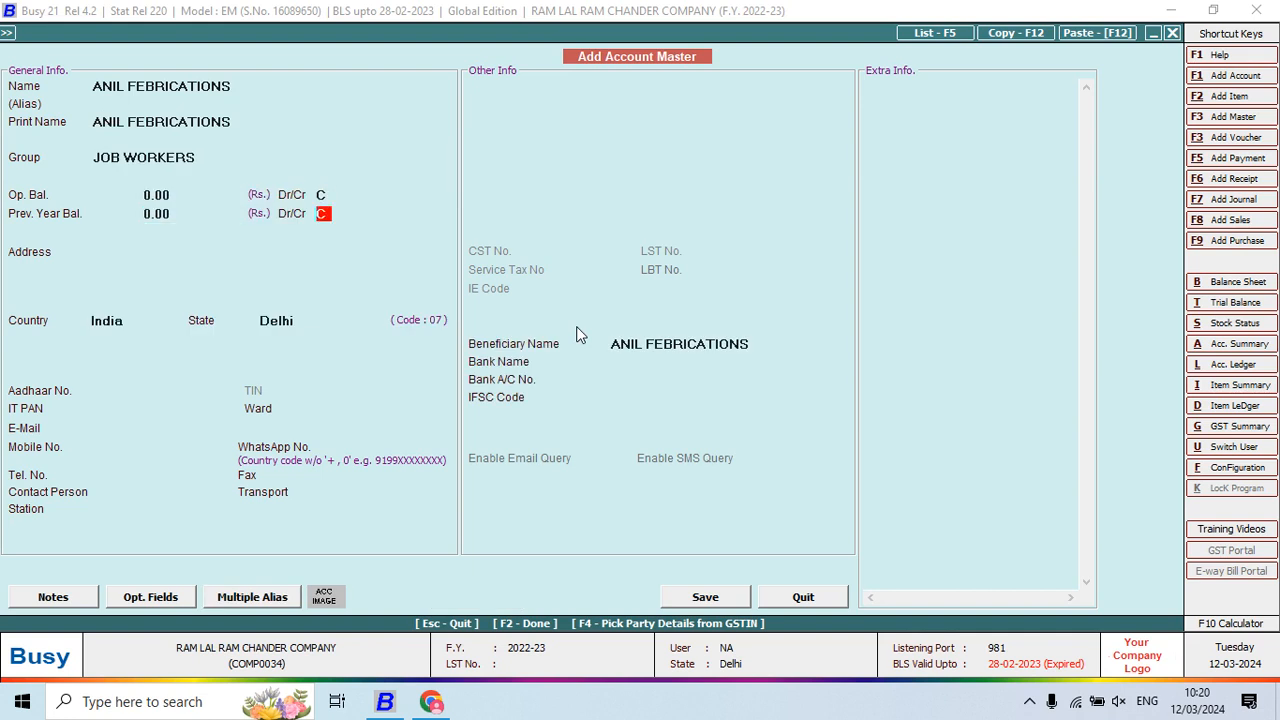
{"action": "key", "text": "Return"}
{"action": "key", "text": "F2"}
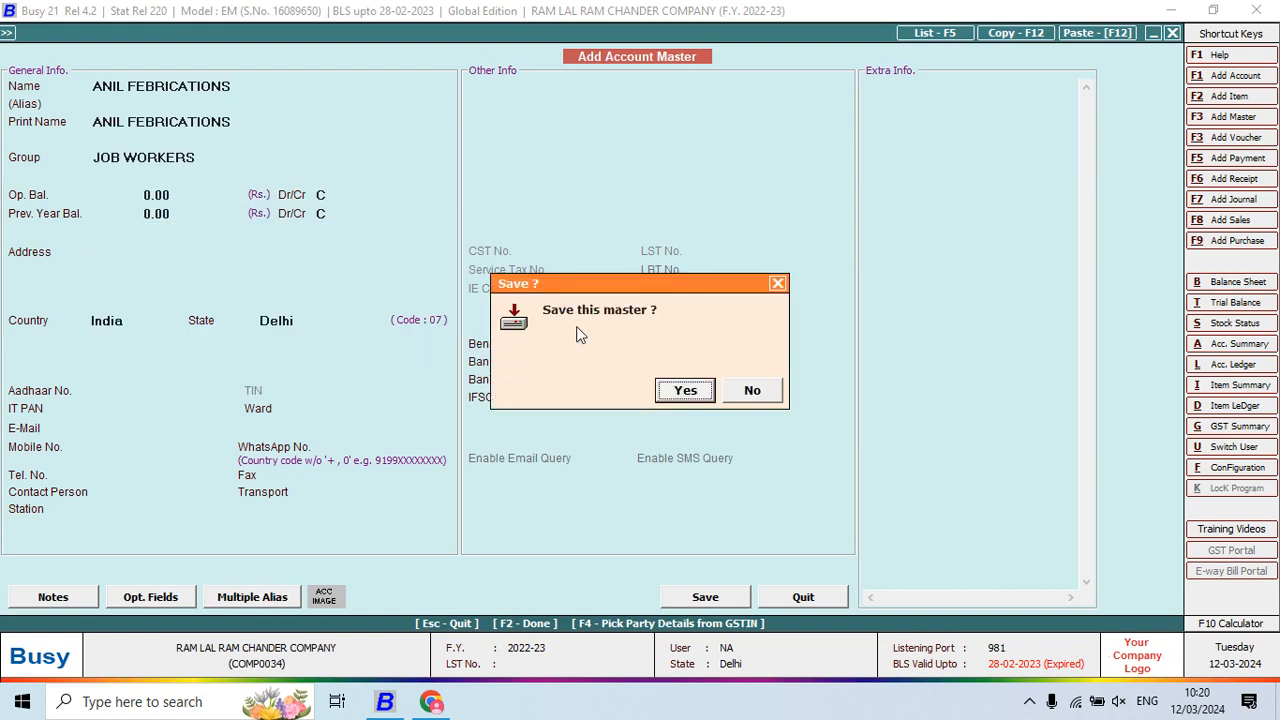
{"action": "key", "text": "Return"}
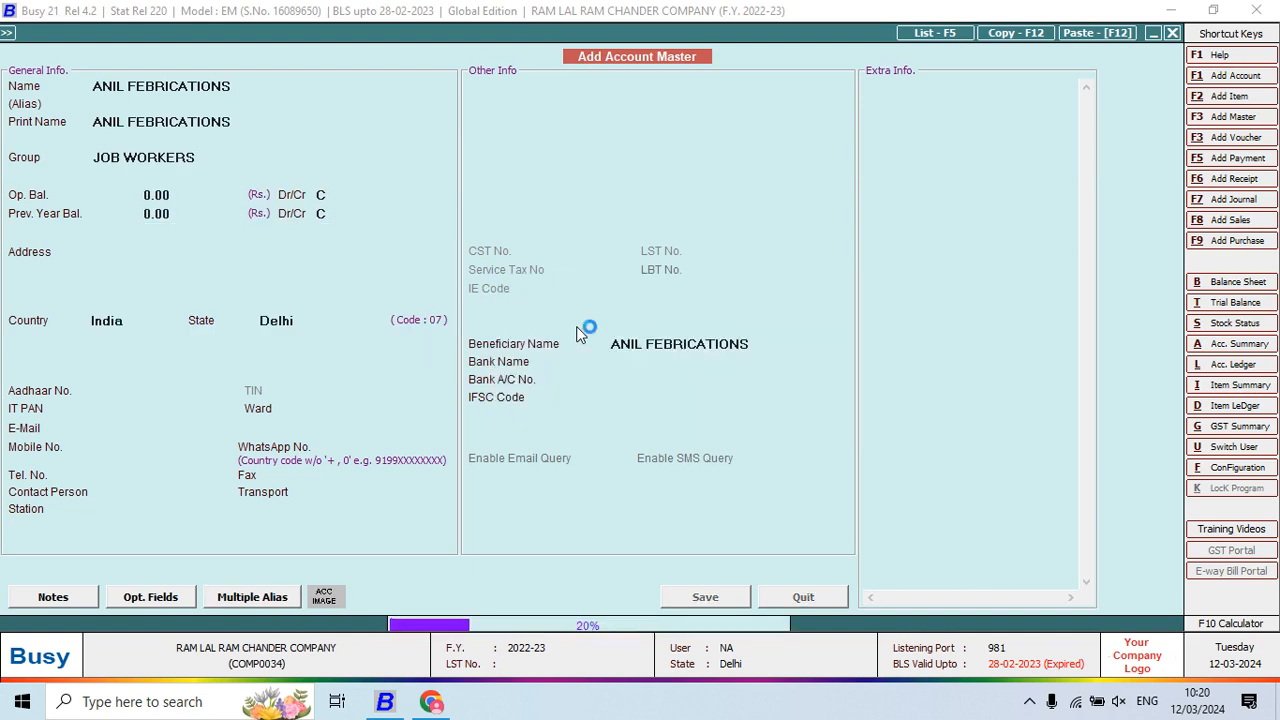
Save the ANIL FEBRICATIONS material centre as the transfer's destination
{"action": "key", "text": "Return"}
{"action": "key", "text": "Return"}
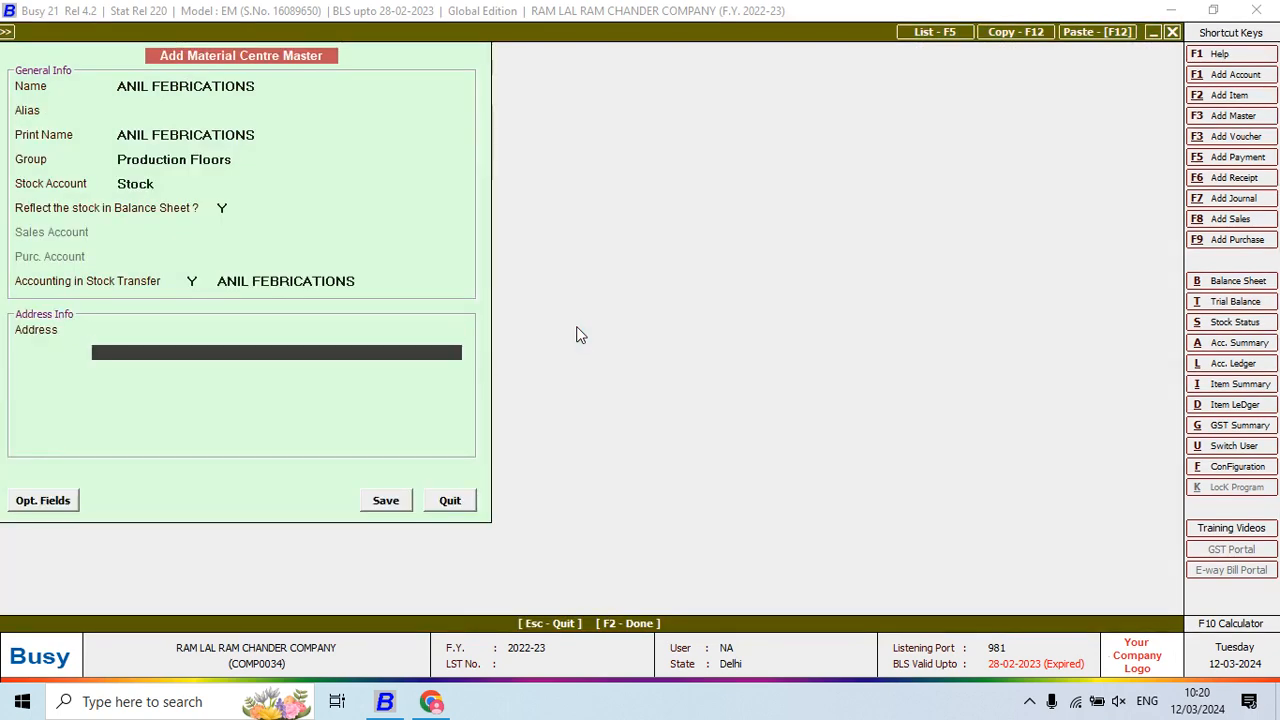
{"action": "key", "text": "Return"}
{"action": "key", "text": "Return"}
{"action": "key", "text": "Return"}
{"action": "key", "text": "Return"}
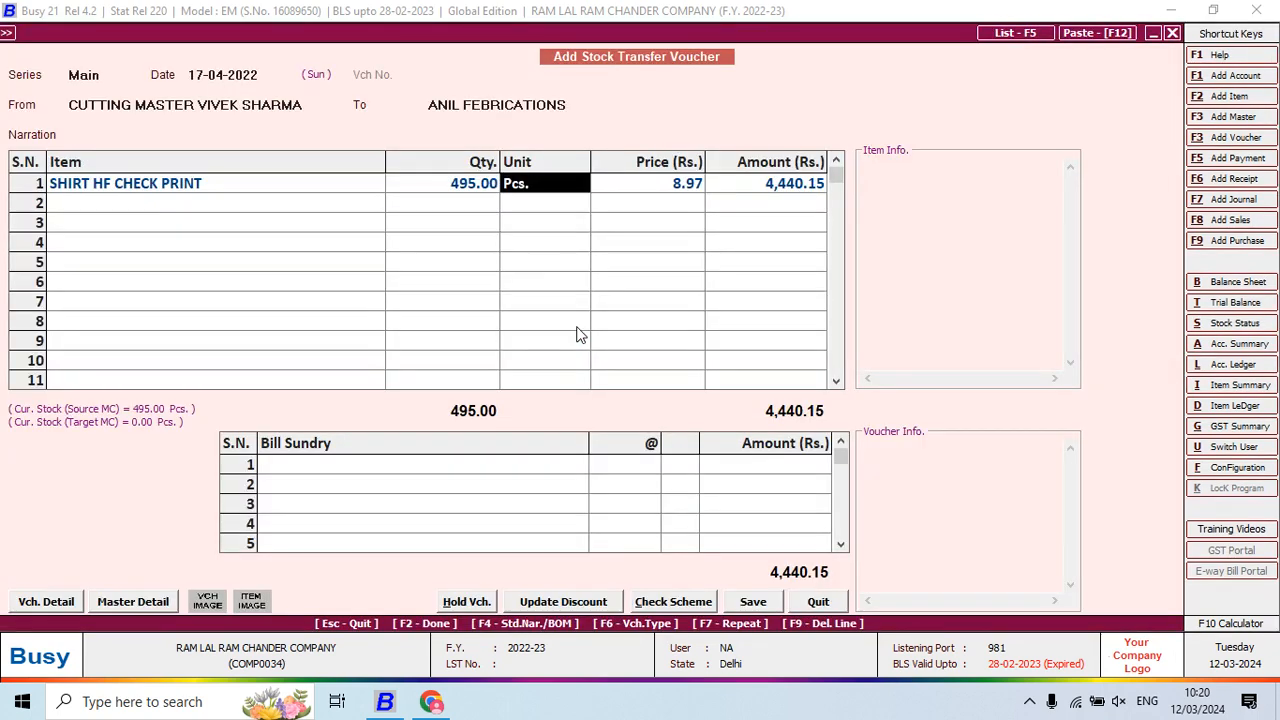
{"action": "key", "text": "Return"}
{"action": "key", "text": "Return"}
{"action": "key", "text": "Return"}
{"action": "key", "text": "Return"}
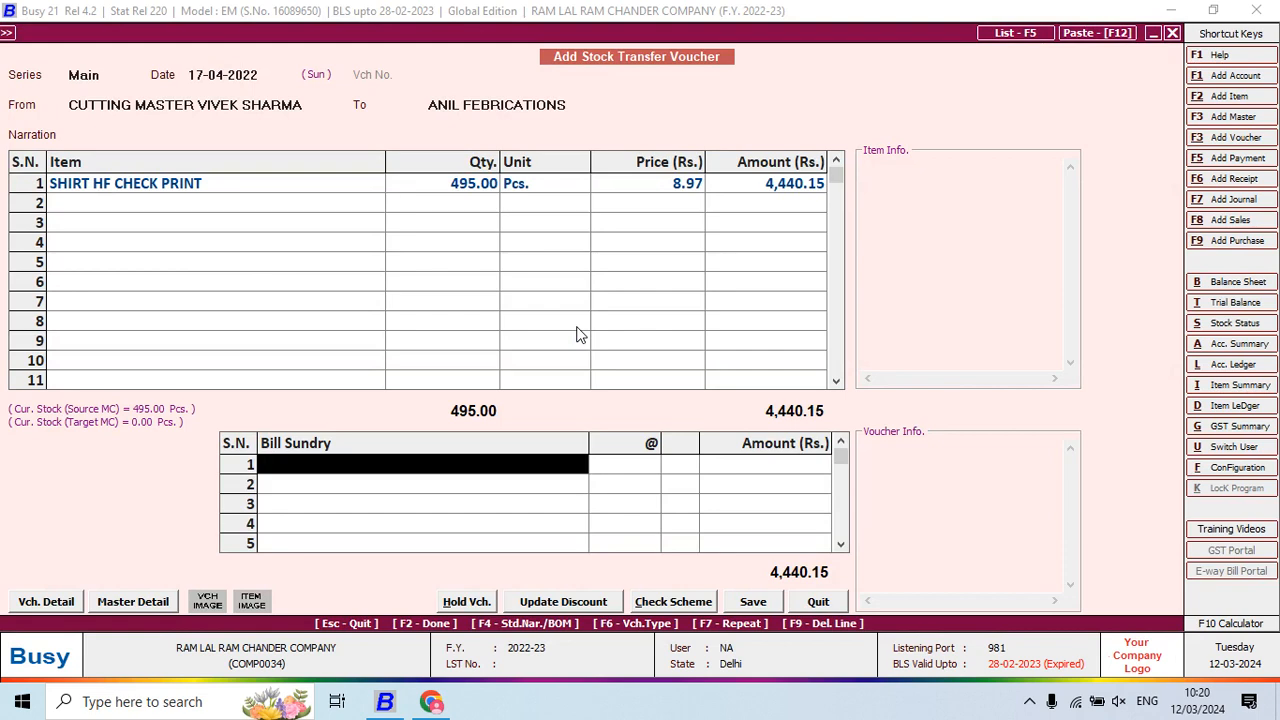
Add JOB WORK CHARGES at 8 per piece (3,960.00) and save the 8,400.15 transfer
{"action": "key", "text": "Return"}
{"action": "key", "text": "alt+Tab"}
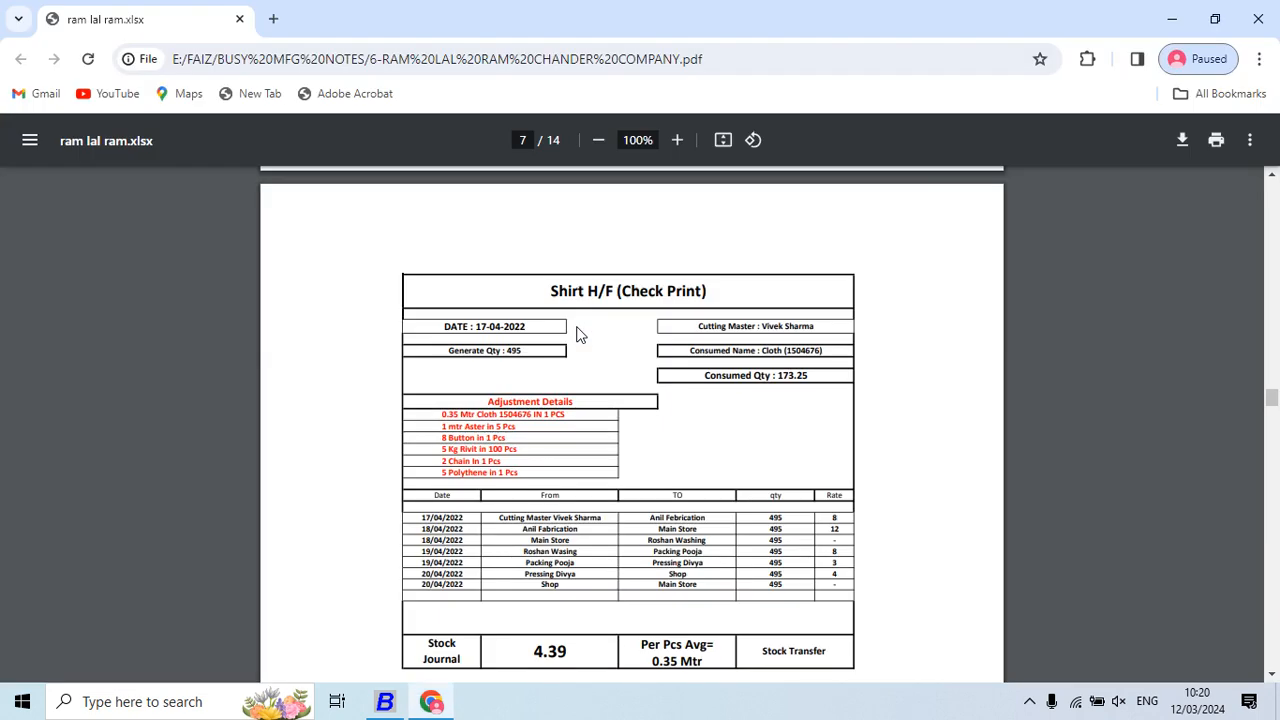
{"action": "key", "text": "alt+Tab"}
{"action": "type", "text": "8"}
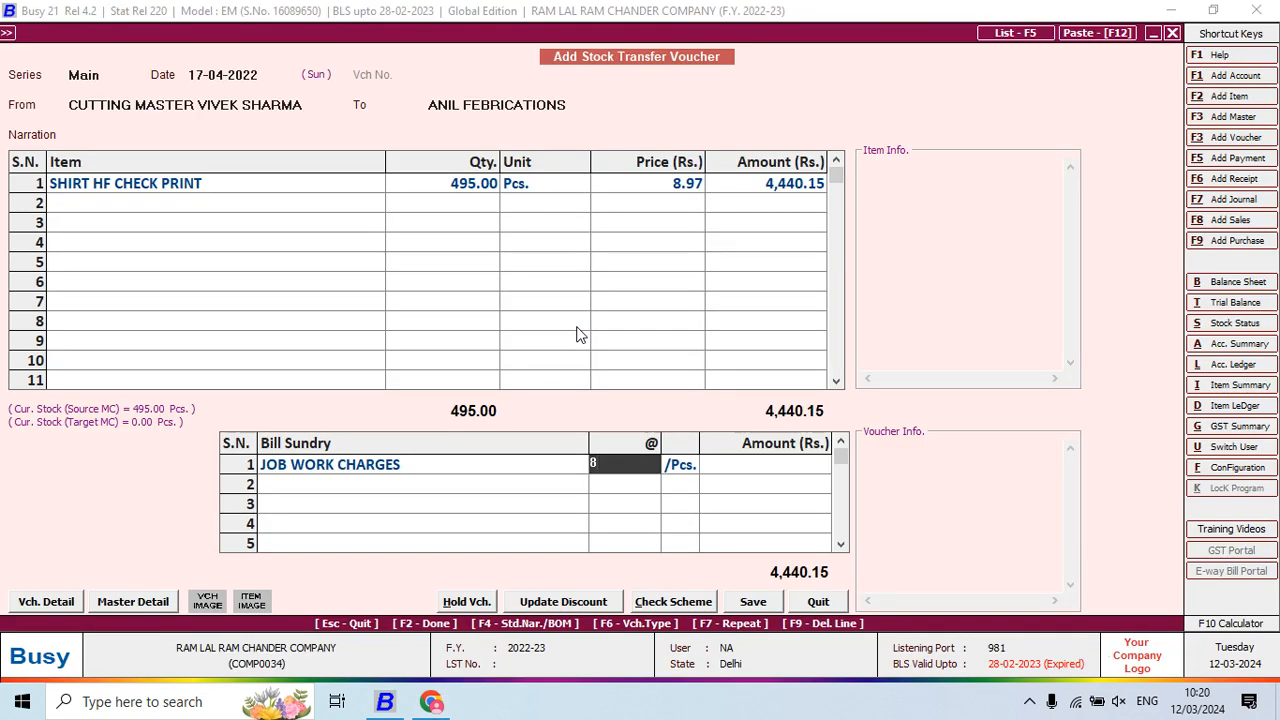
{"action": "key", "text": "Return"}
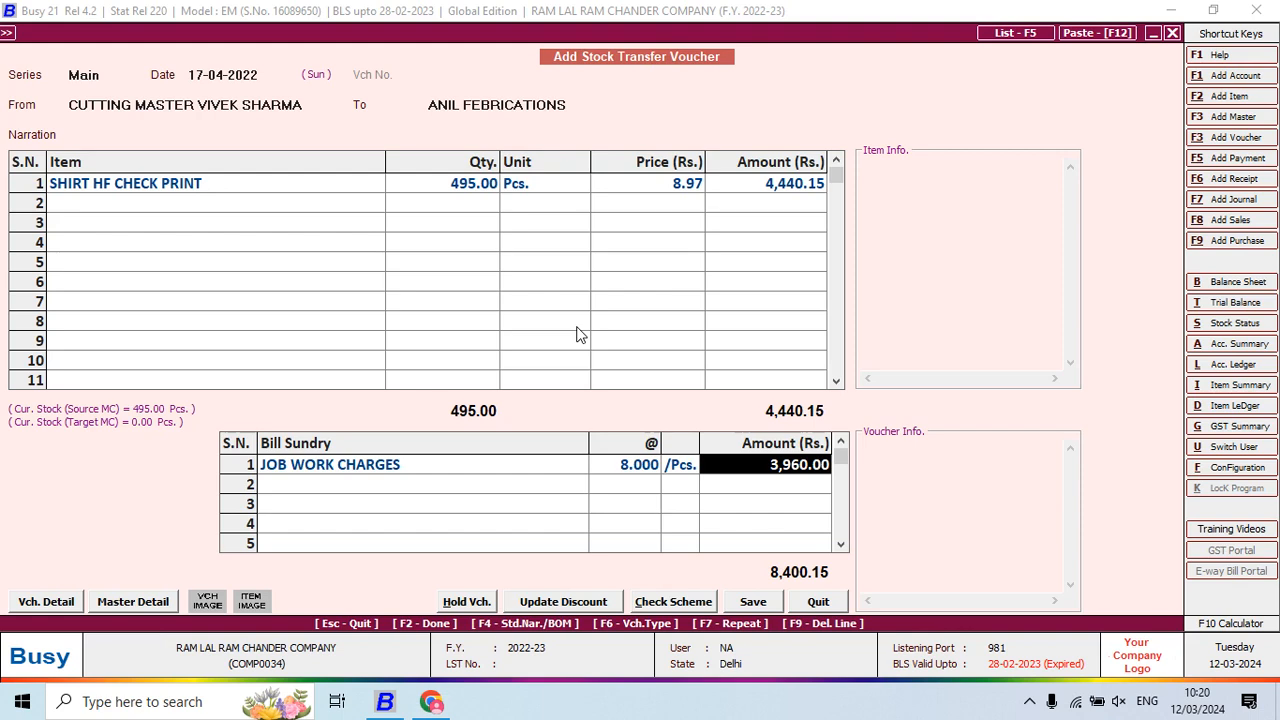
{"action": "key", "text": "F2"}
{"action": "key", "text": "Return"}
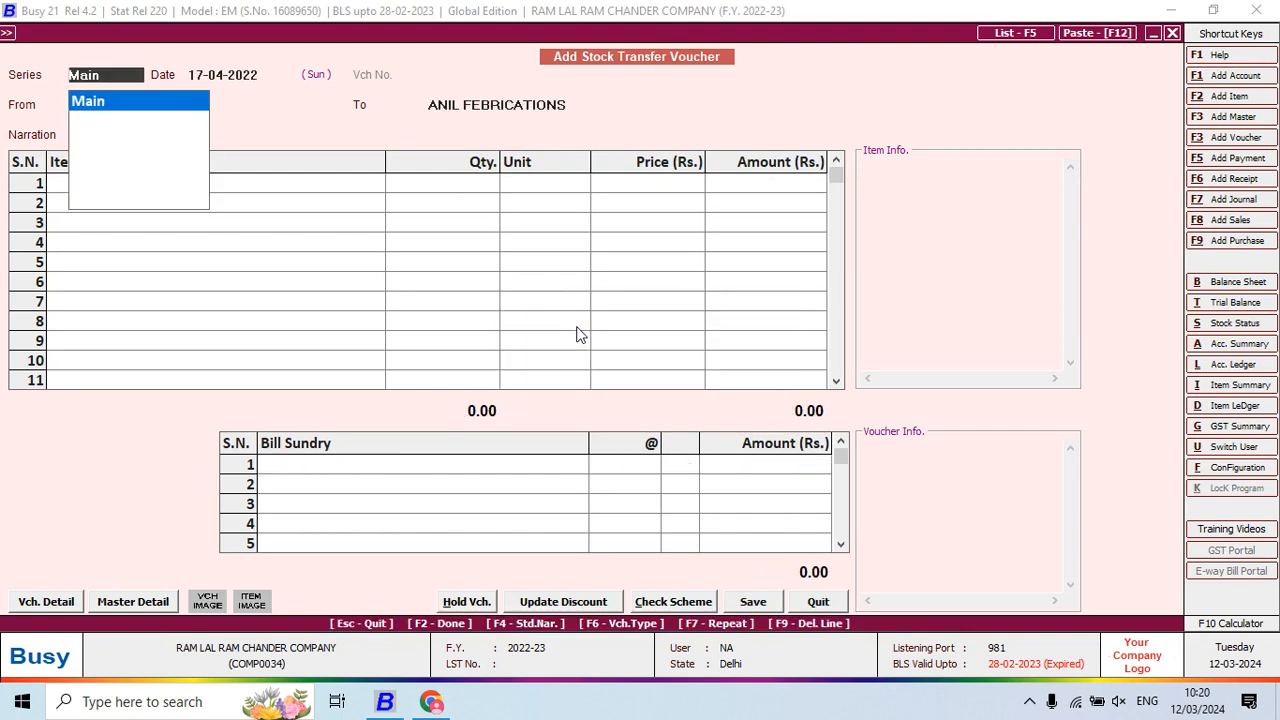
Start an 18-04-2022 stock transfer from ANIL FEBRICATIONS to Main Store
{"action": "key", "text": "alt+Tab"}
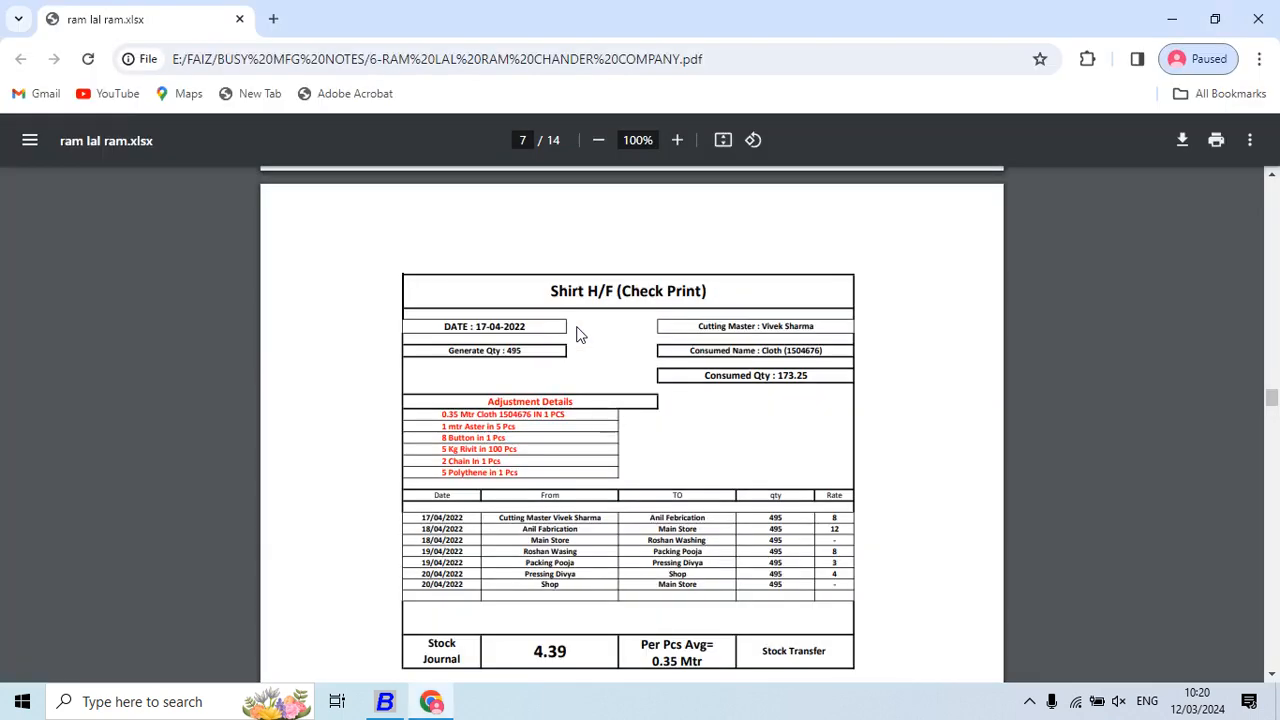
{"action": "scroll", "coordinate": [577, 334], "scroll_direction": "down", "scroll_amount": 3}
{"action": "scroll", "coordinate": [577, 334], "scroll_direction": "down", "scroll_amount": 3}
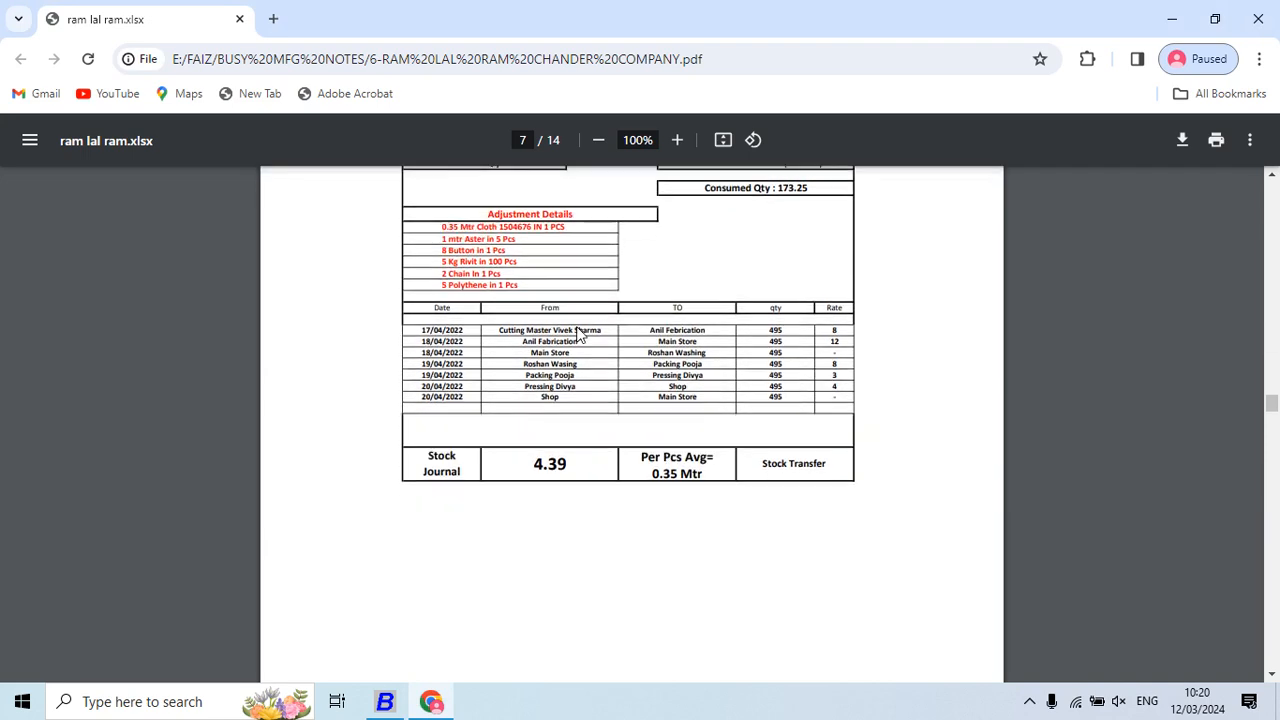
{"action": "key", "text": "alt+Tab"}
{"action": "key", "text": "Return"}
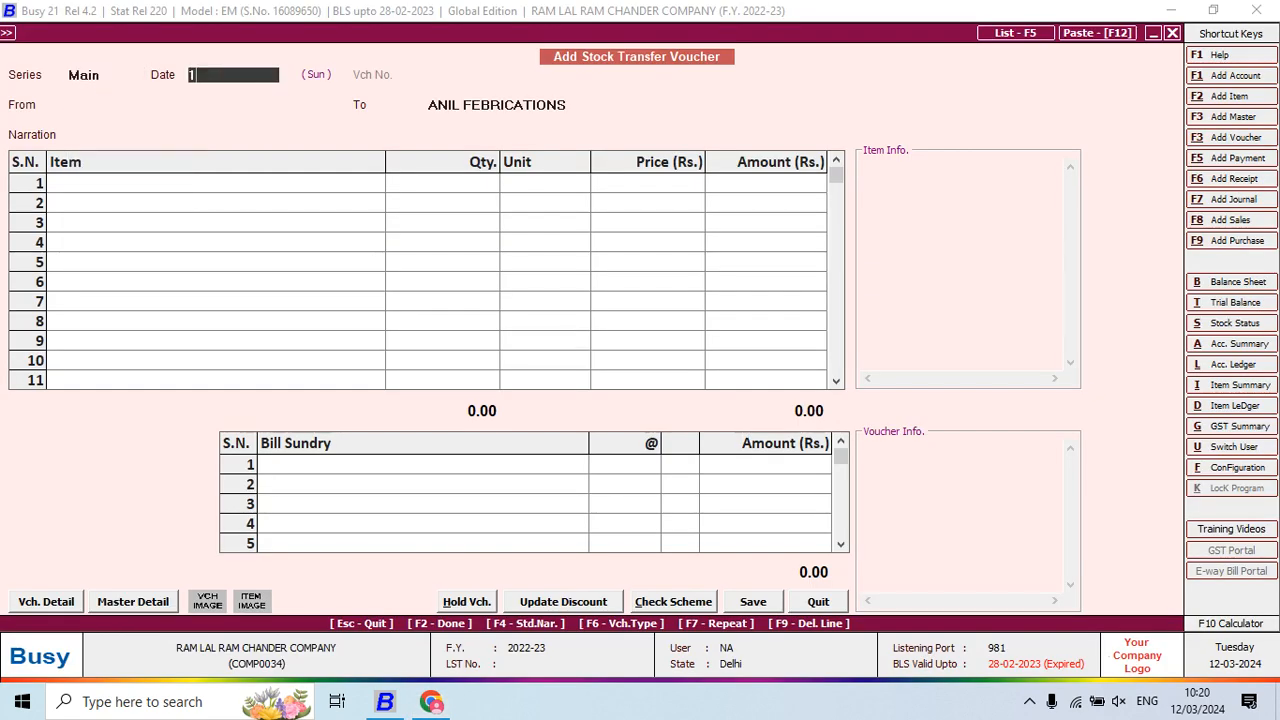
{"action": "type", "text": "18"}
{"action": "key", "text": "Return"}
{"action": "type", "text": "ANI"}
{"action": "key", "text": "Return"}
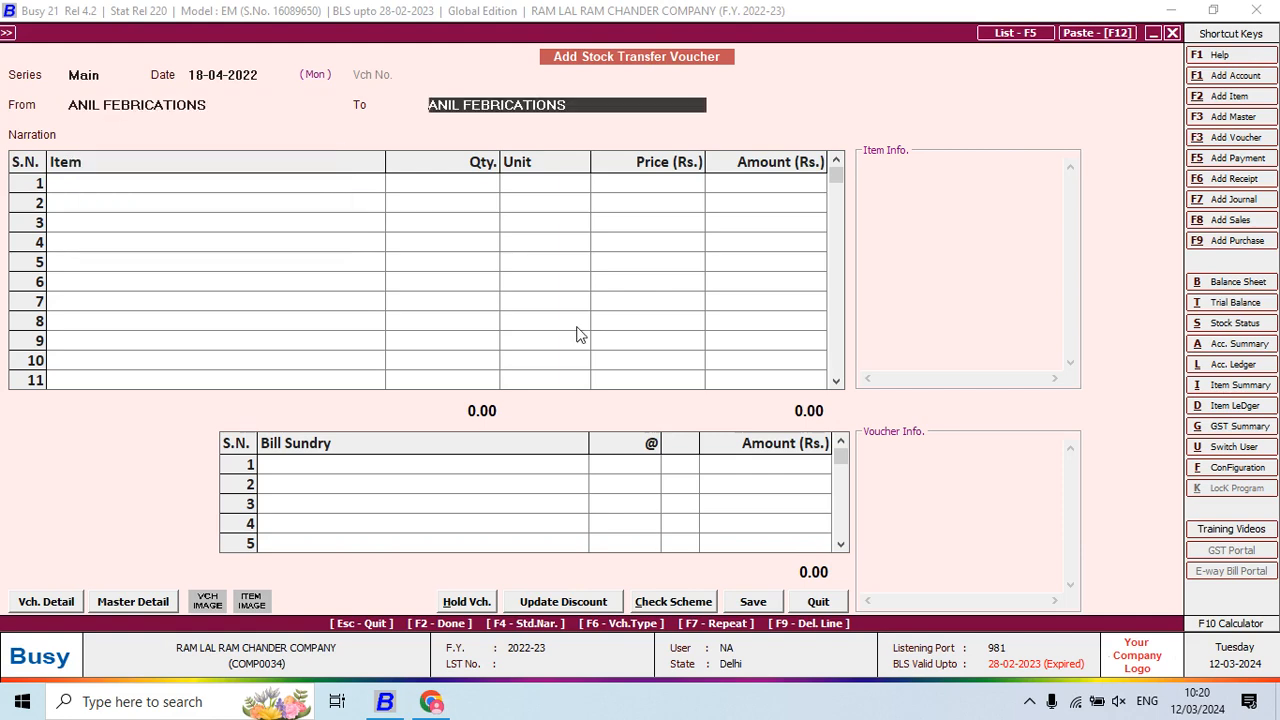
{"action": "key", "text": "alt+Tab"}
{"action": "key", "text": "alt+Tab"}
{"action": "type", "text": "MA"}
{"action": "key", "text": "Return"}
Add 495 SHIRT HF CHECK PRINT with JOB WORK CHARGES at 12 per piece and save
{"action": "type", "text": "SHIRT"}
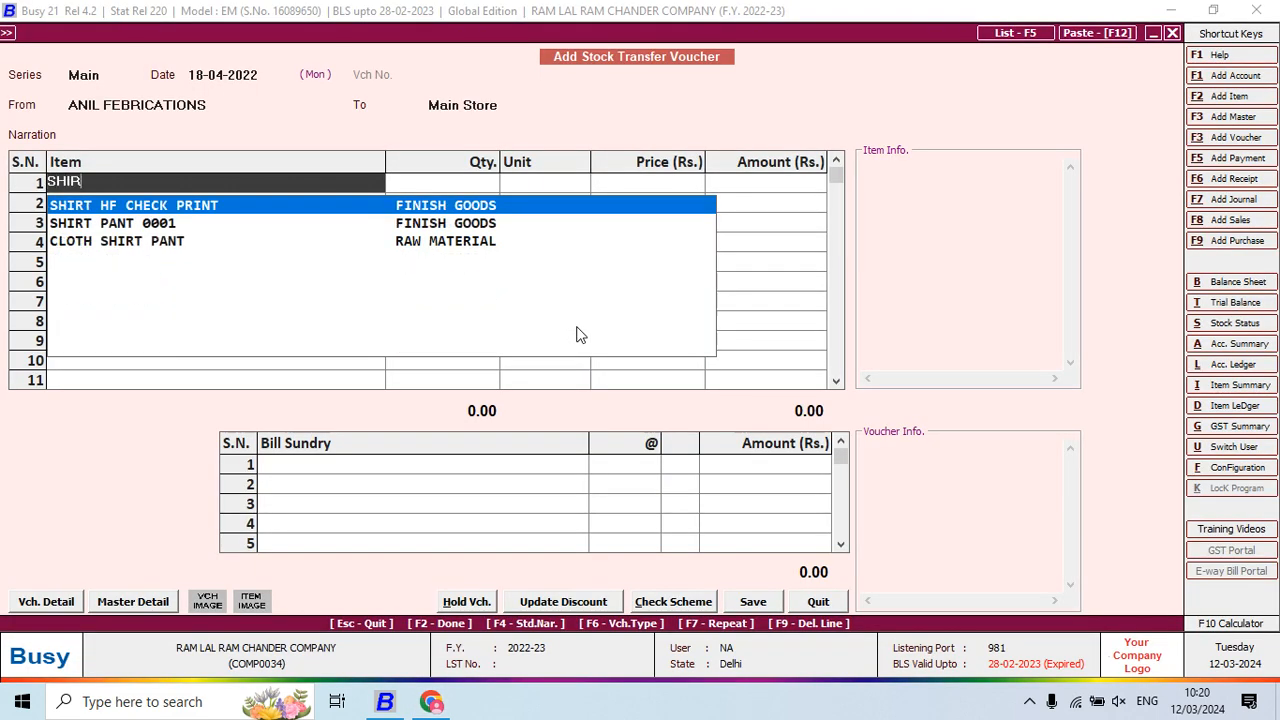
{"action": "key", "text": "alt+Tab"}
{"action": "key", "text": "alt+Tab"}
{"action": "key", "text": "Return"}
{"action": "type", "text": "495"}
{"action": "key", "text": "Return"}
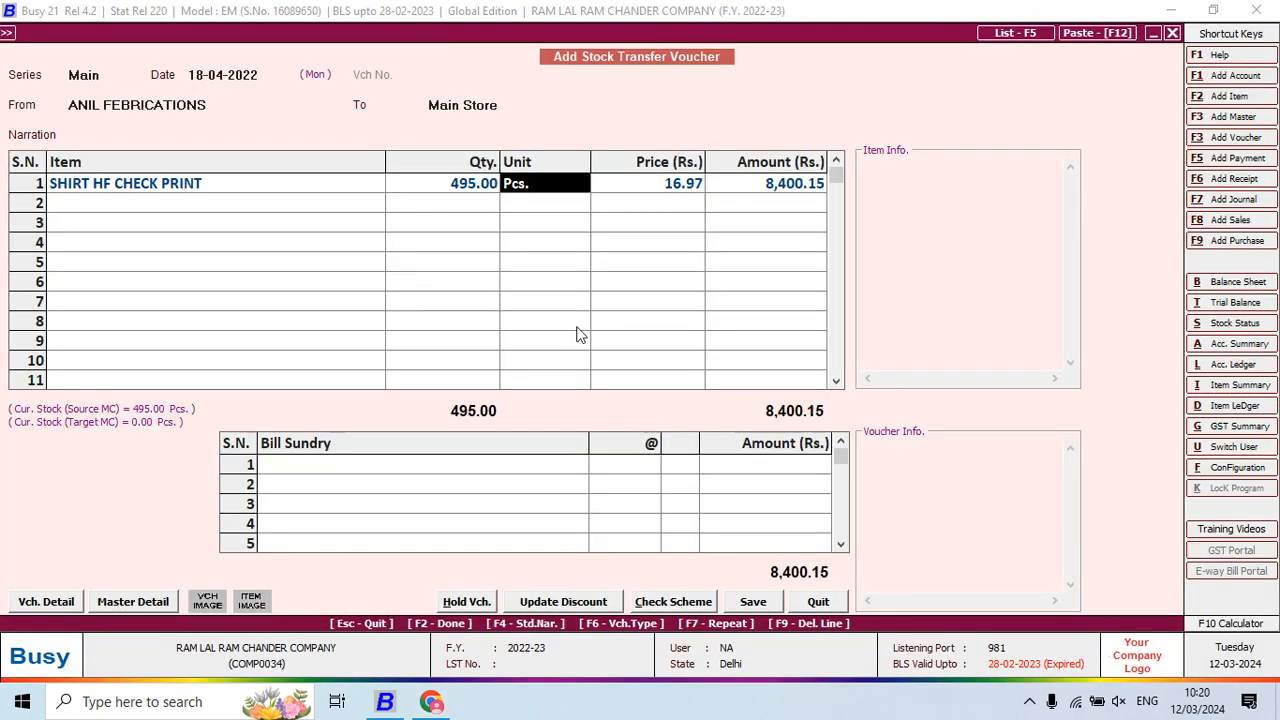
{"action": "key", "text": "Return"}
{"action": "key", "text": "Return"}
{"action": "key", "text": "Return"}
{"action": "key", "text": "Return"}
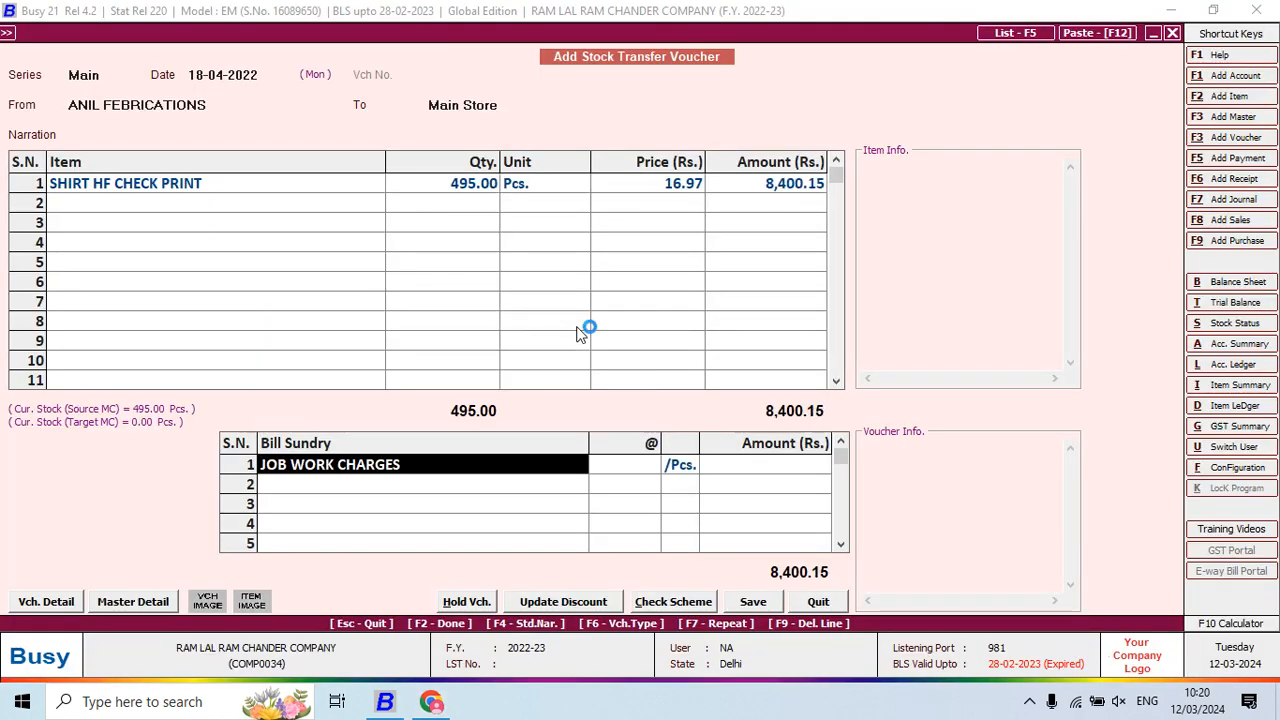
{"action": "key", "text": "alt+Tab"}
{"action": "key", "text": "alt+Tab"}
{"action": "type", "text": "12"}
{"action": "key", "text": "Return"}
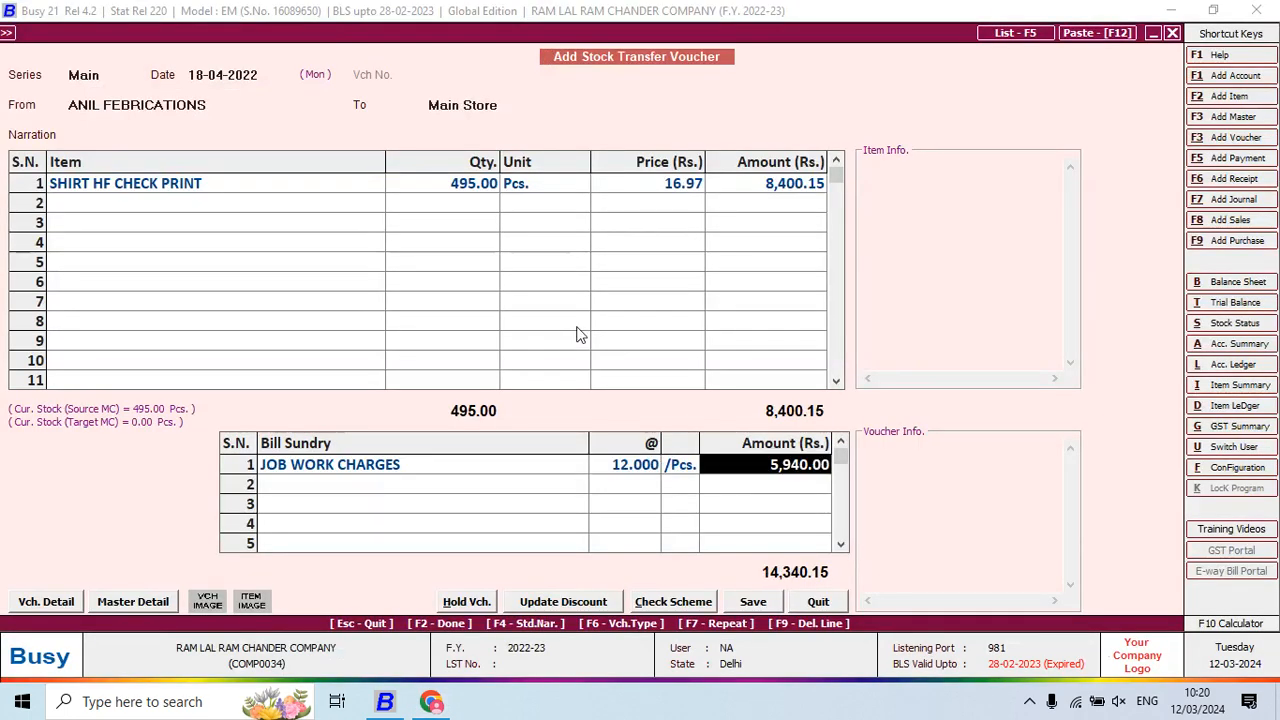
{"action": "key", "text": "Return"}
{"action": "key", "text": "Return"}
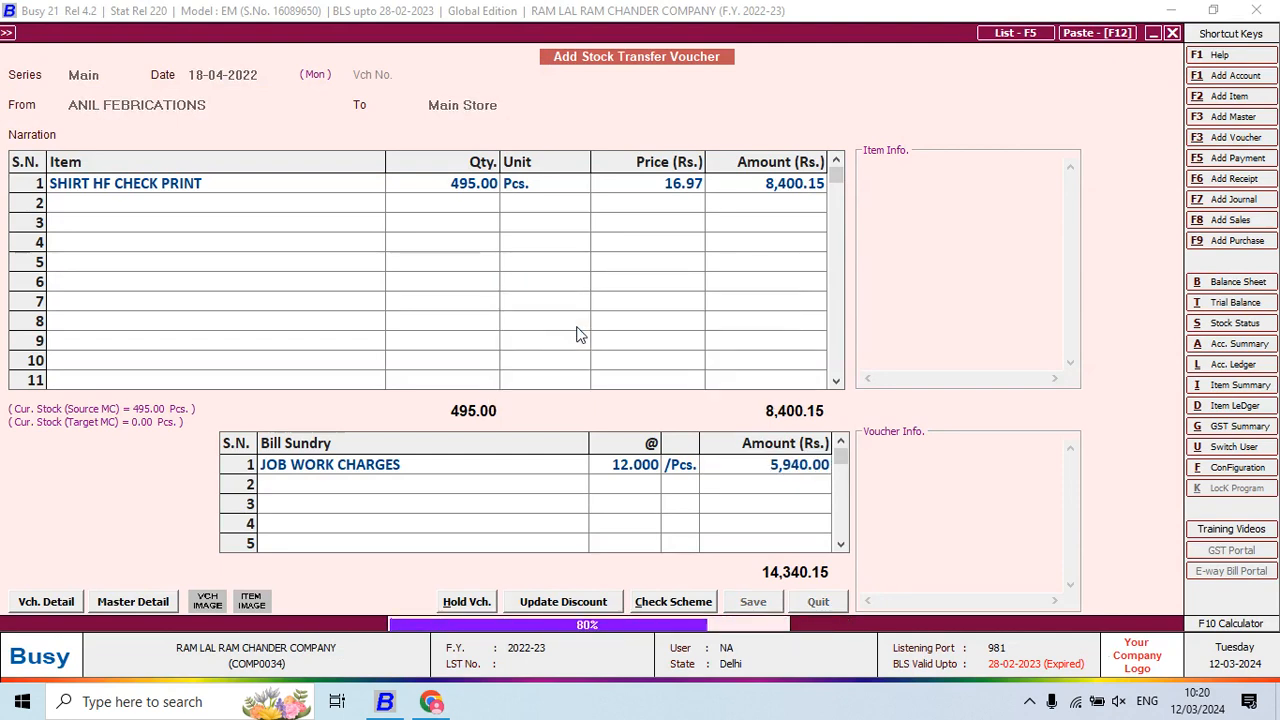
{"action": "key", "text": "alt+Tab"}
{"action": "key", "text": "alt+Tab"}
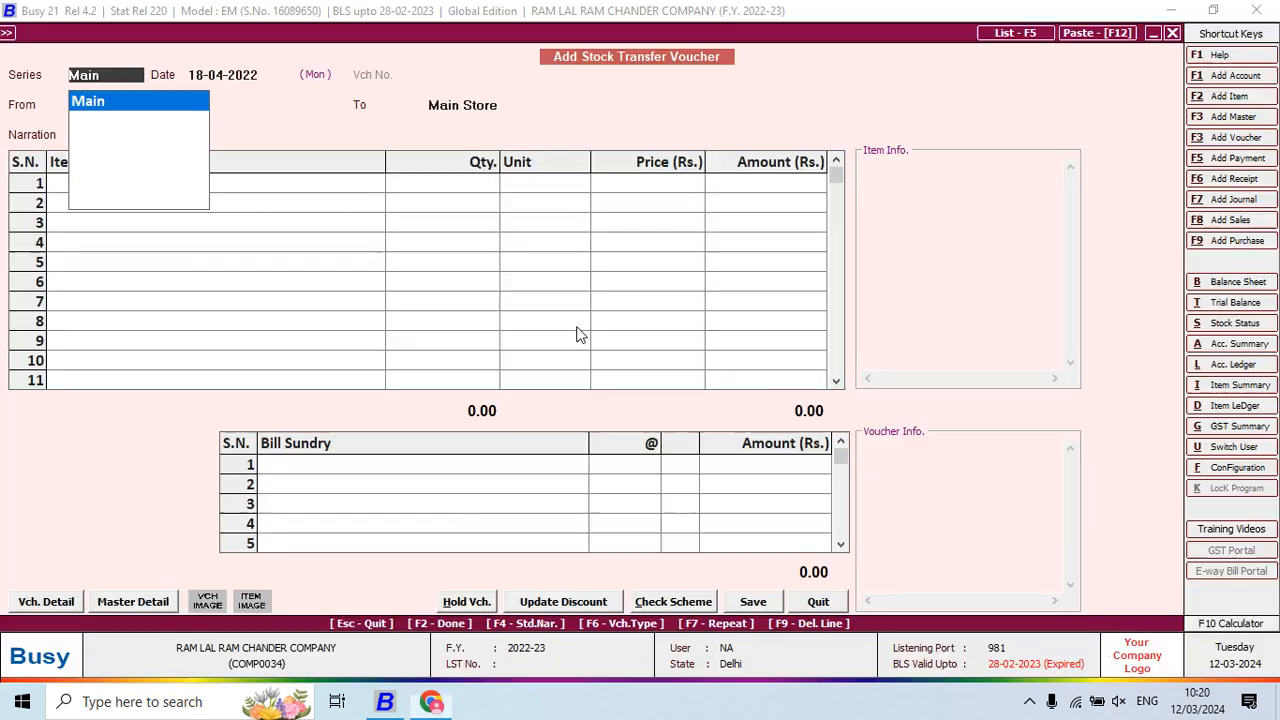
Begin a 19-04-2022 transfer with Main Store as the source
{"action": "key", "text": "Return"}
{"action": "type", "text": "19"}
{"action": "key", "text": "Return"}
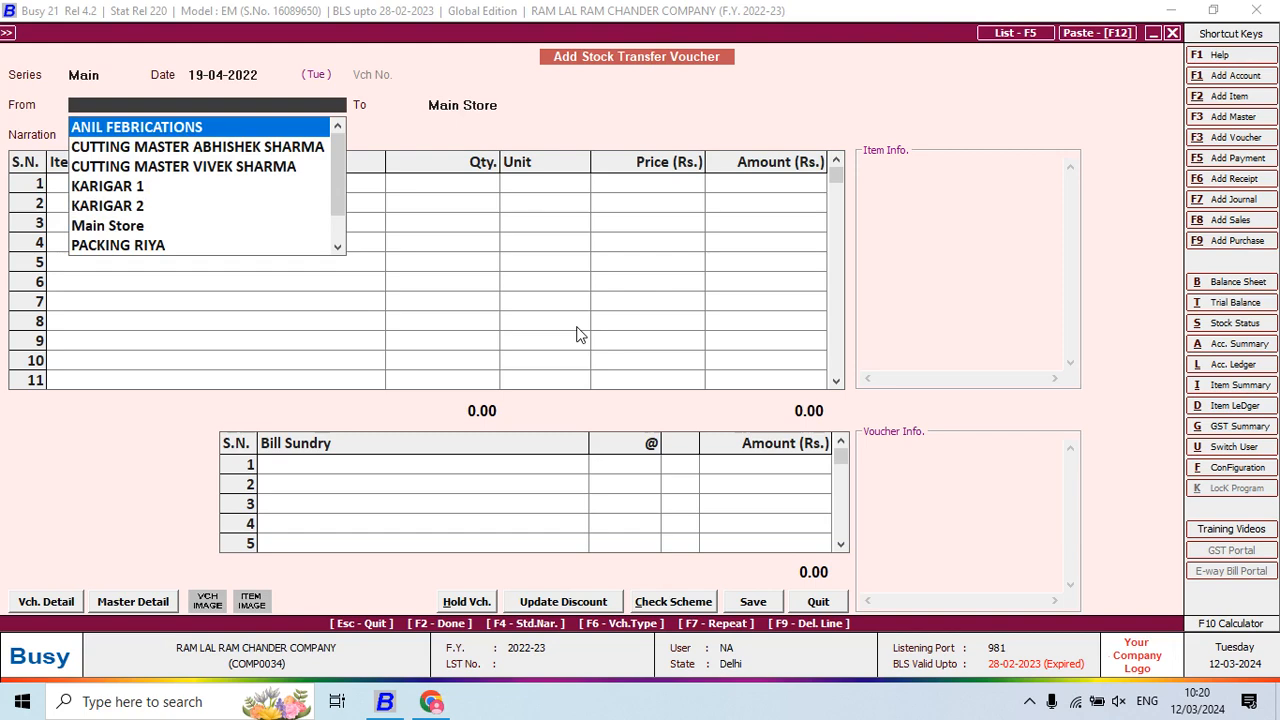
{"action": "key", "text": "alt+Tab"}
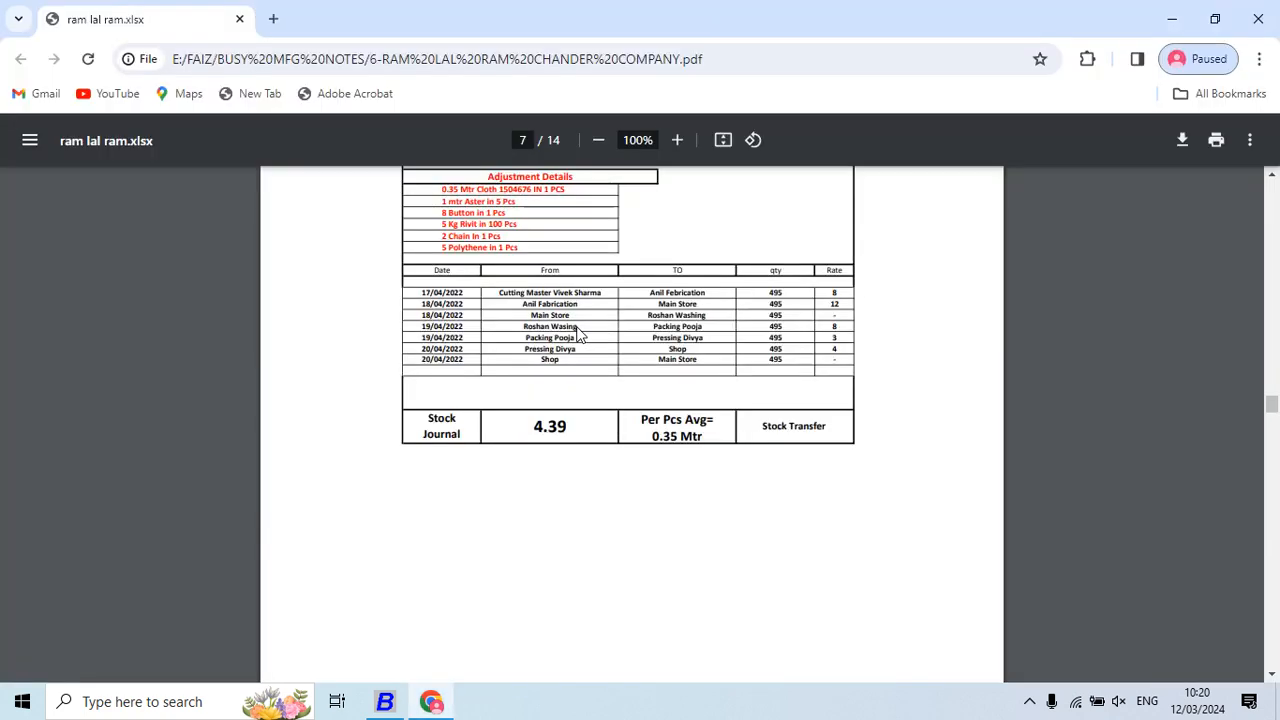
{"action": "key", "text": "alt+Tab"}
{"action": "type", "text": "m"}
{"action": "key", "text": "Return"}
Create material centre ROSHAN WASHING under Production Floors with stock-transfer accounting set to Y
{"action": "key", "text": "F3"}
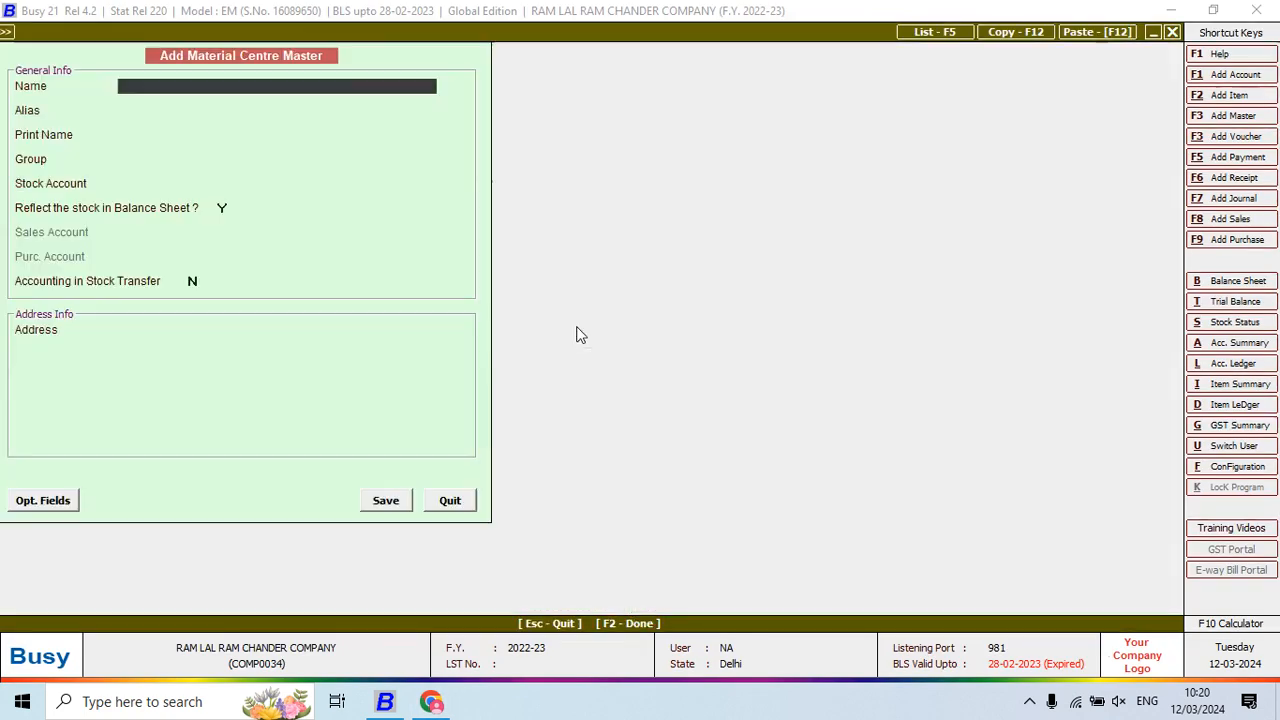
{"action": "key", "text": "alt+Tab"}
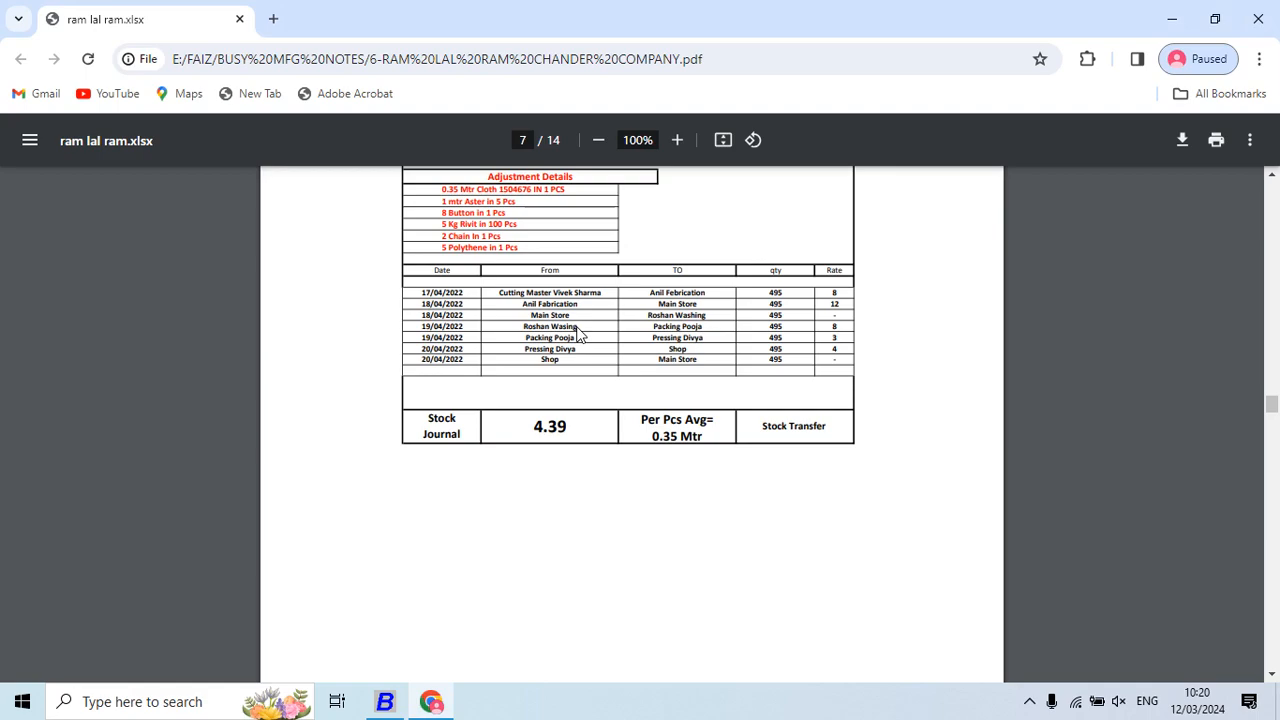
{"action": "key", "text": "alt+Tab"}
{"action": "type", "text": "ROSHAN W"}
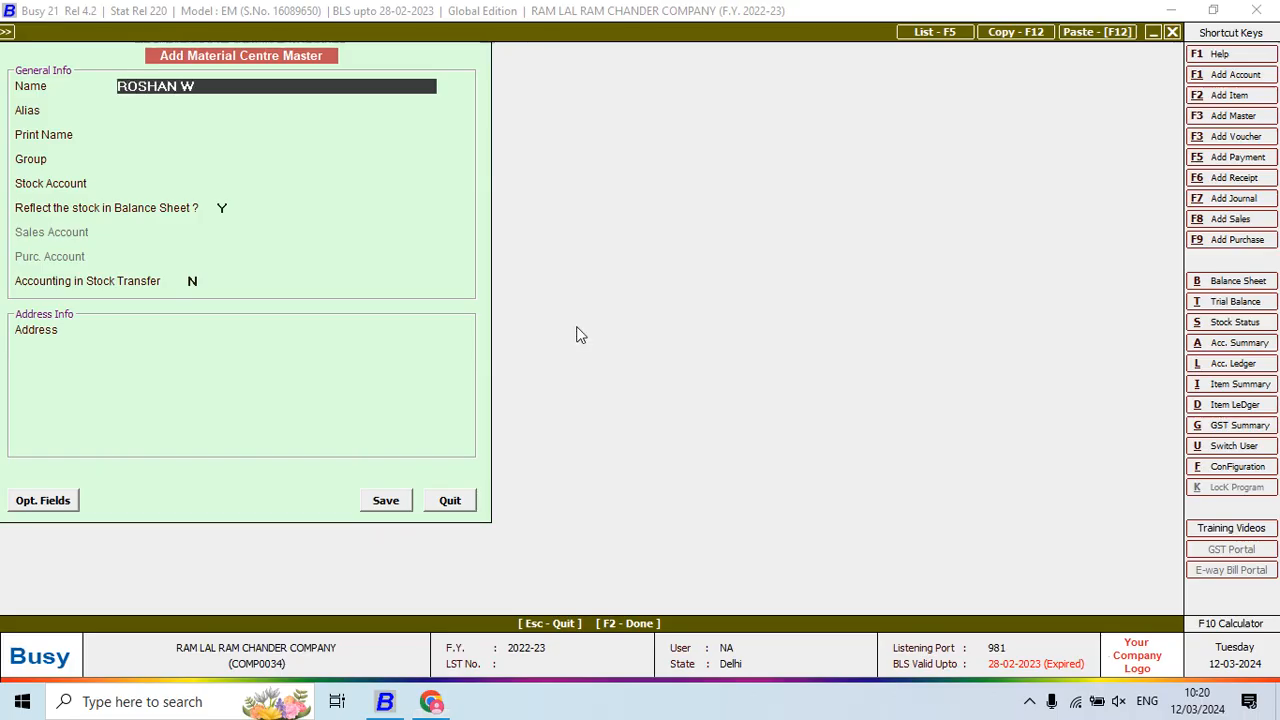
{"action": "key", "text": "alt+Tab"}
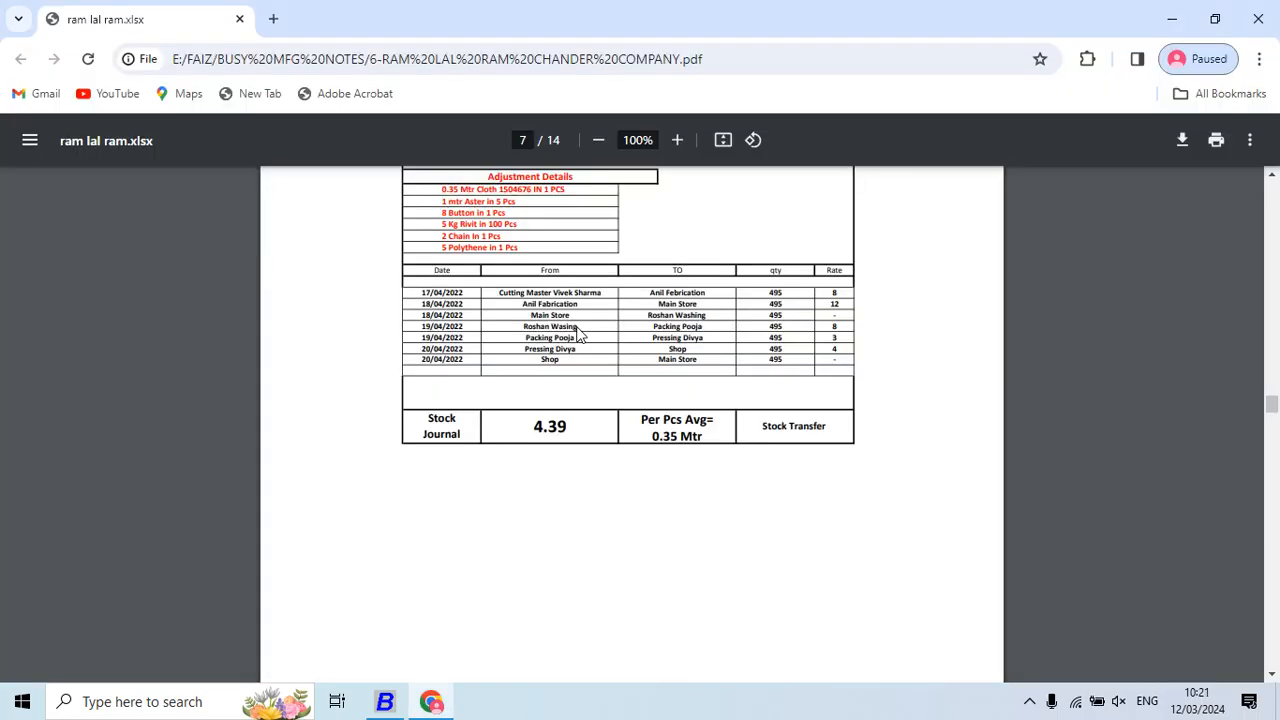
{"action": "key", "text": "alt+Tab"}
{"action": "type", "text": "ASHING"}
{"action": "key", "text": "Return"}
{"action": "key", "text": "Return"}
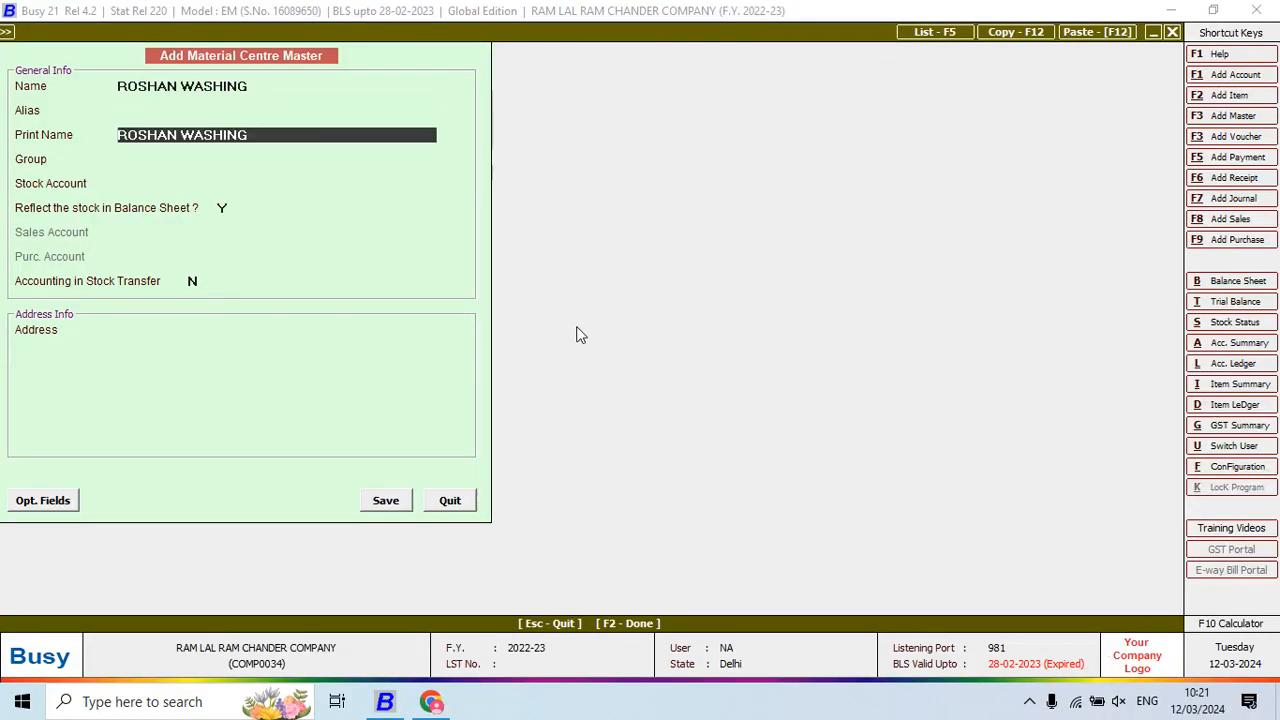
{"action": "key", "text": "Return"}
{"action": "type", "text": "P"}
{"action": "key", "text": "Return"}
{"action": "key", "text": "Return"}
{"action": "key", "text": "Return"}
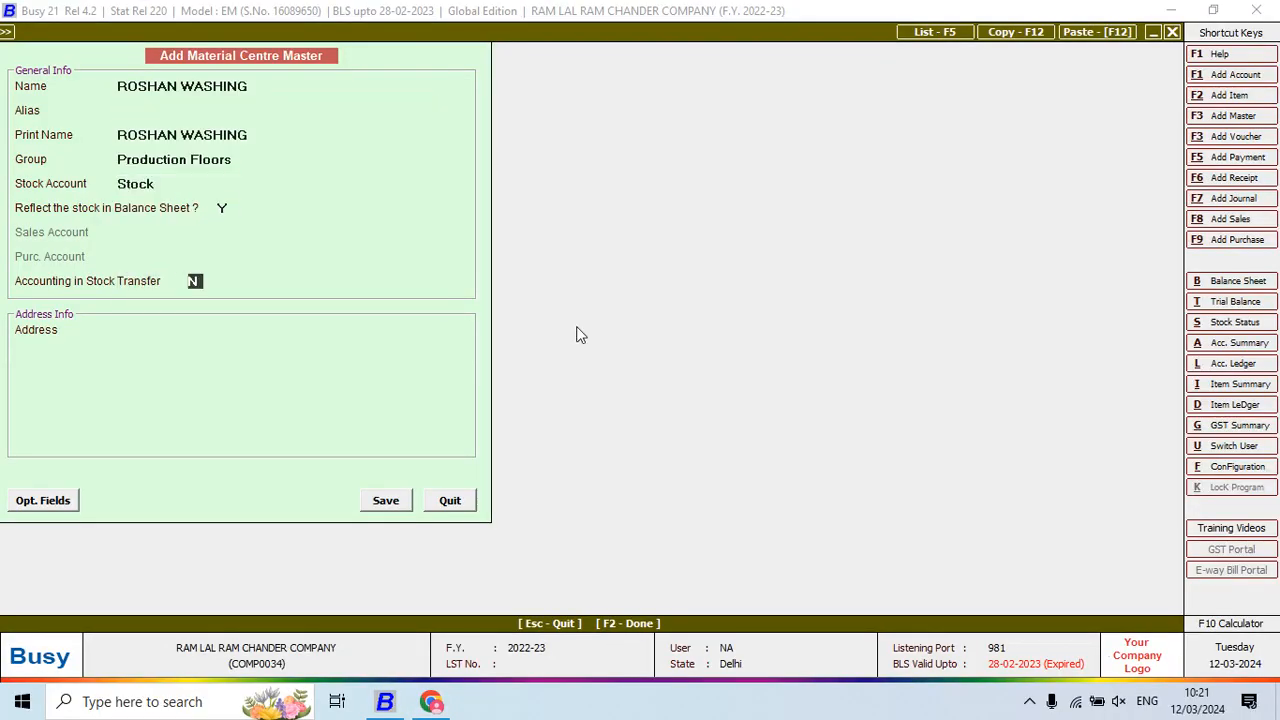
{"action": "type", "text": "Y"}
{"action": "key", "text": "Return"}
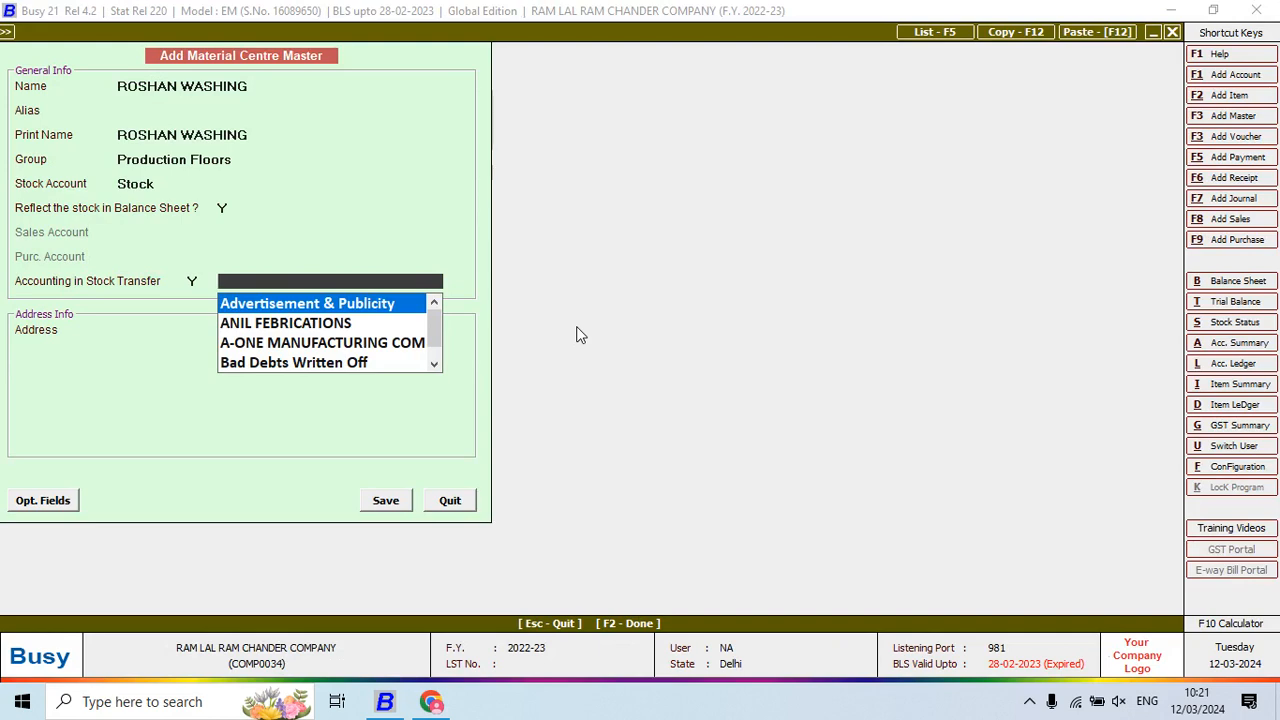
Add and save a ROSHAN WASHING account under JOB WORKERS for the centre
{"action": "key", "text": "F3"}
{"action": "type", "text": "ROS"}
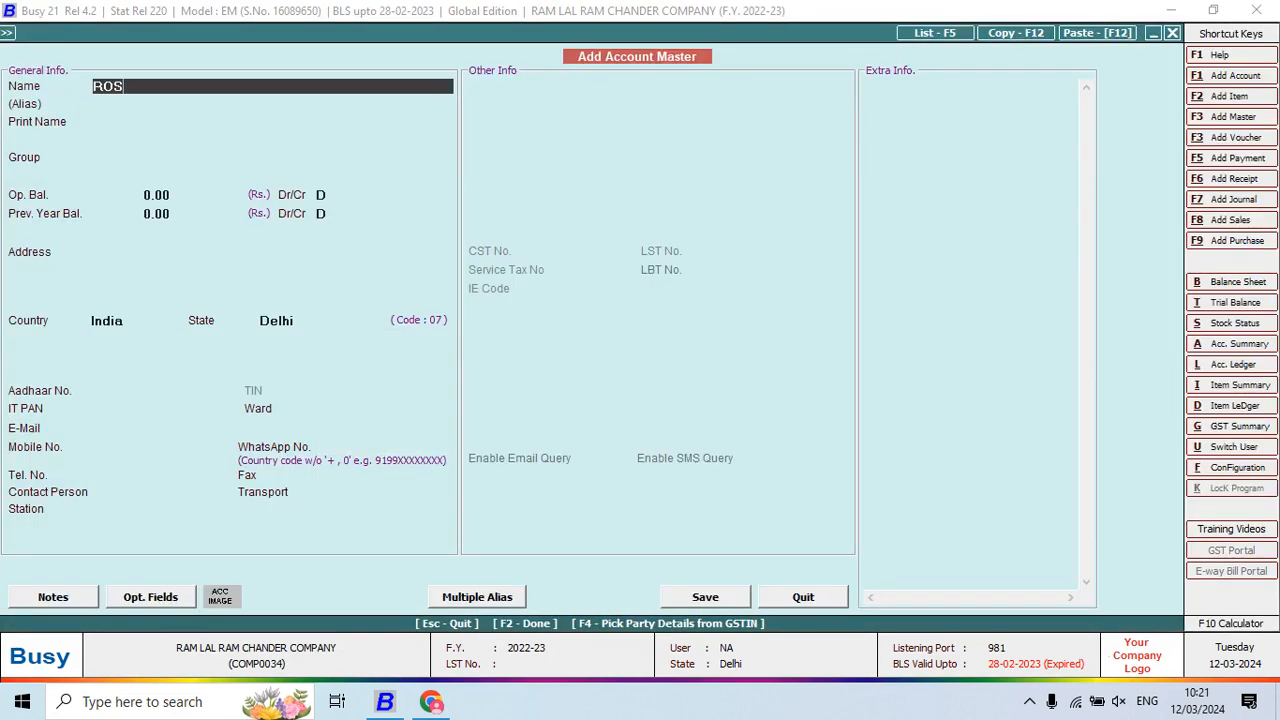
{"action": "type", "text": "HAN WASHING"}
{"action": "key", "text": "Return"}
{"action": "key", "text": "Return"}
{"action": "type", "text": "J"}
{"action": "key", "text": "Return"}
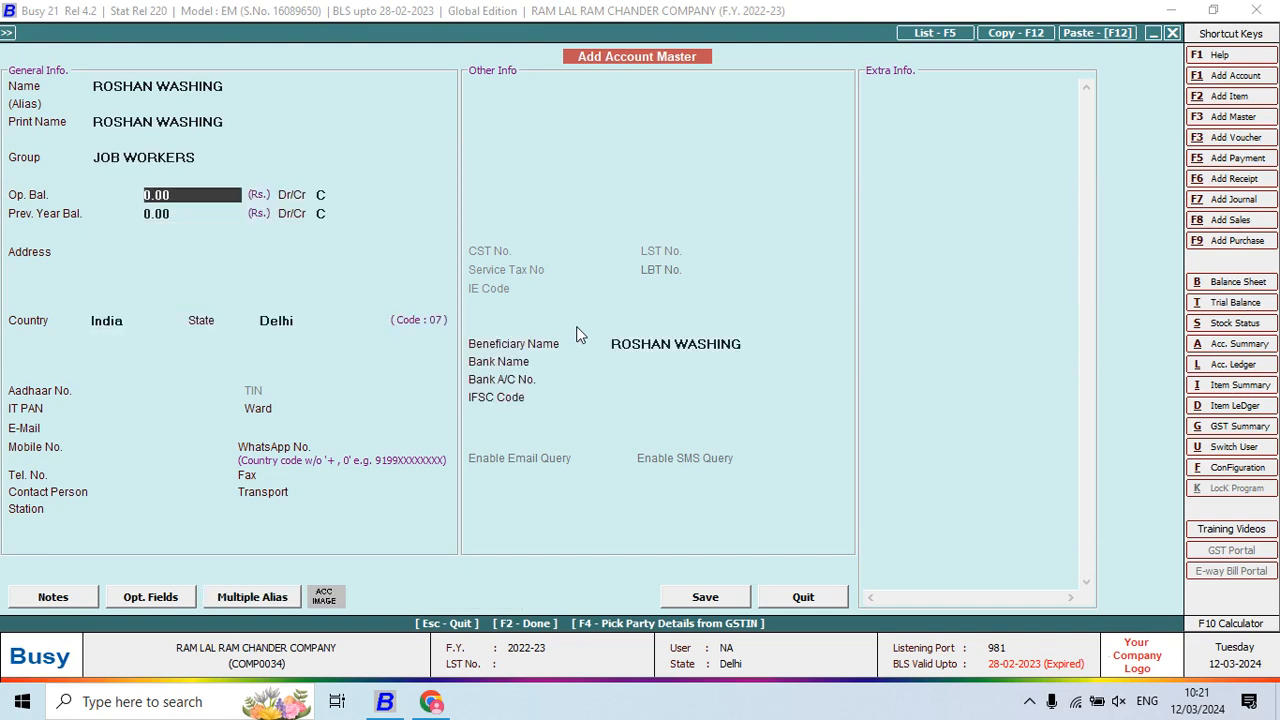
{"action": "key", "text": "Return"}
{"action": "key", "text": "Return"}
{"action": "key", "text": "Return"}
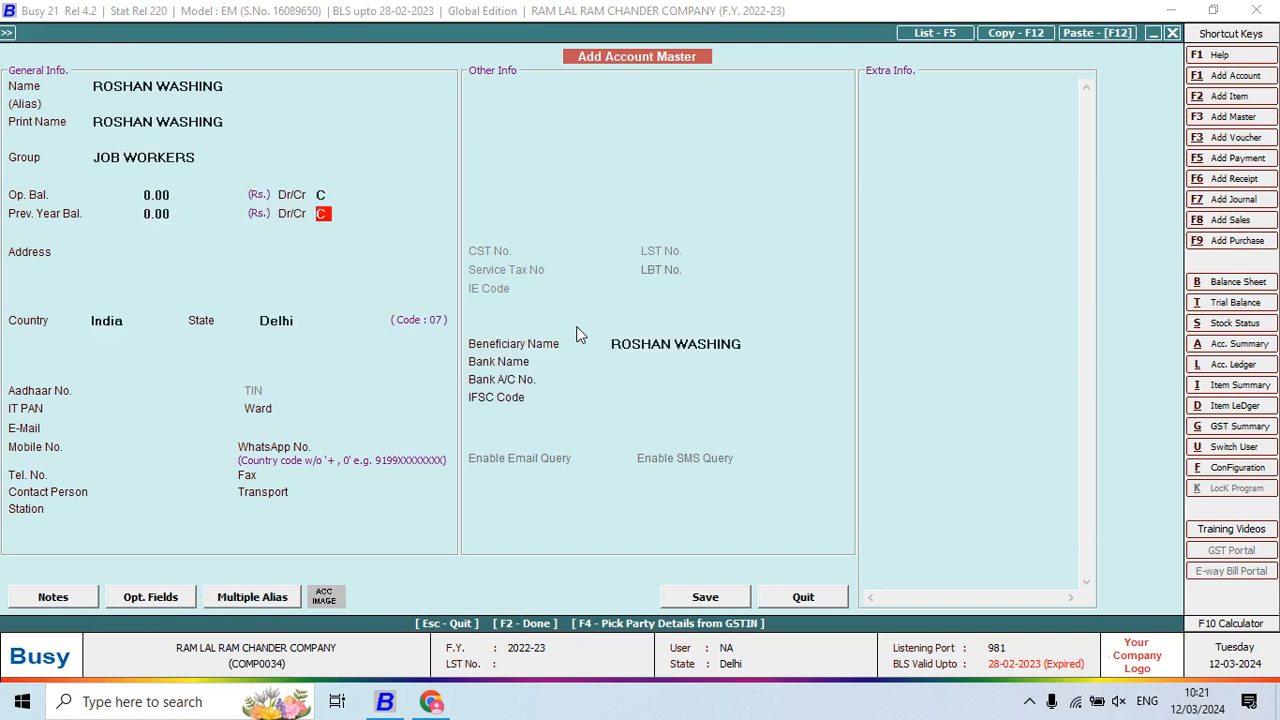
{"action": "key", "text": "F2"}
{"action": "key", "text": "Return"}
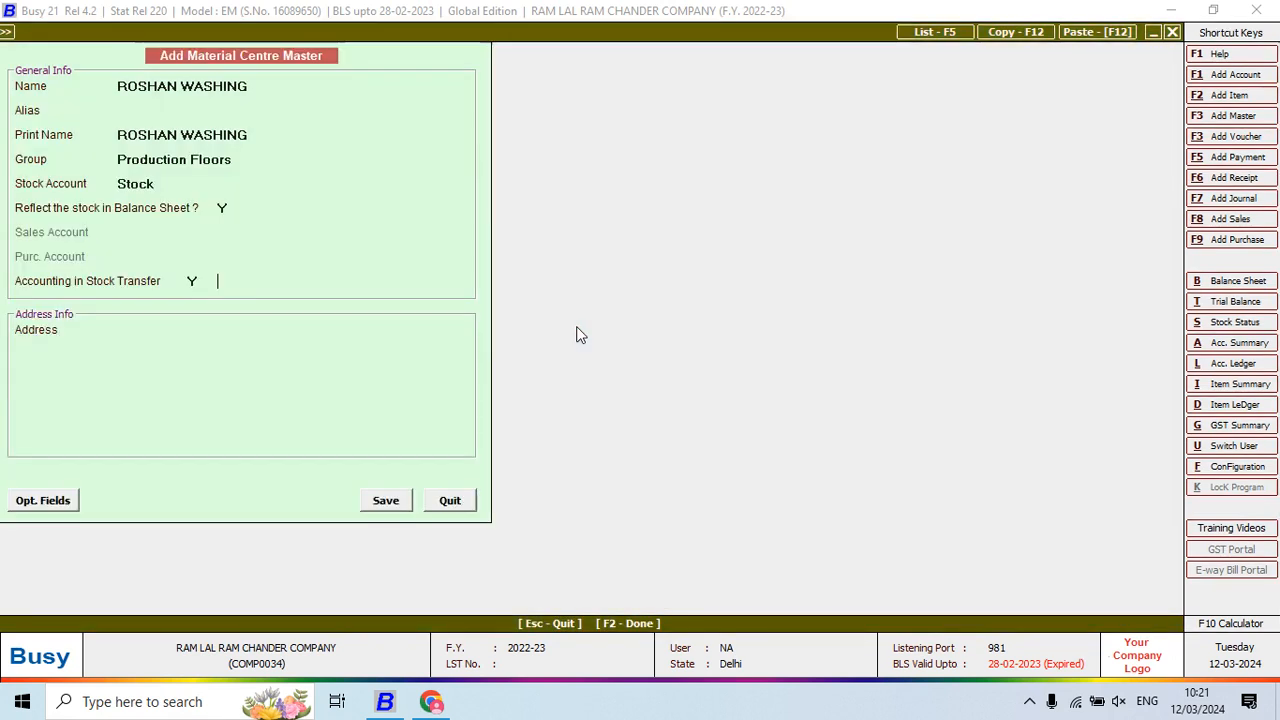
{"action": "key", "text": "Return"}
{"action": "key", "text": "Return"}
{"action": "key", "text": "Return"}
{"action": "key", "text": "Return"}
{"action": "key", "text": "Return"}
{"action": "key", "text": "Return"}
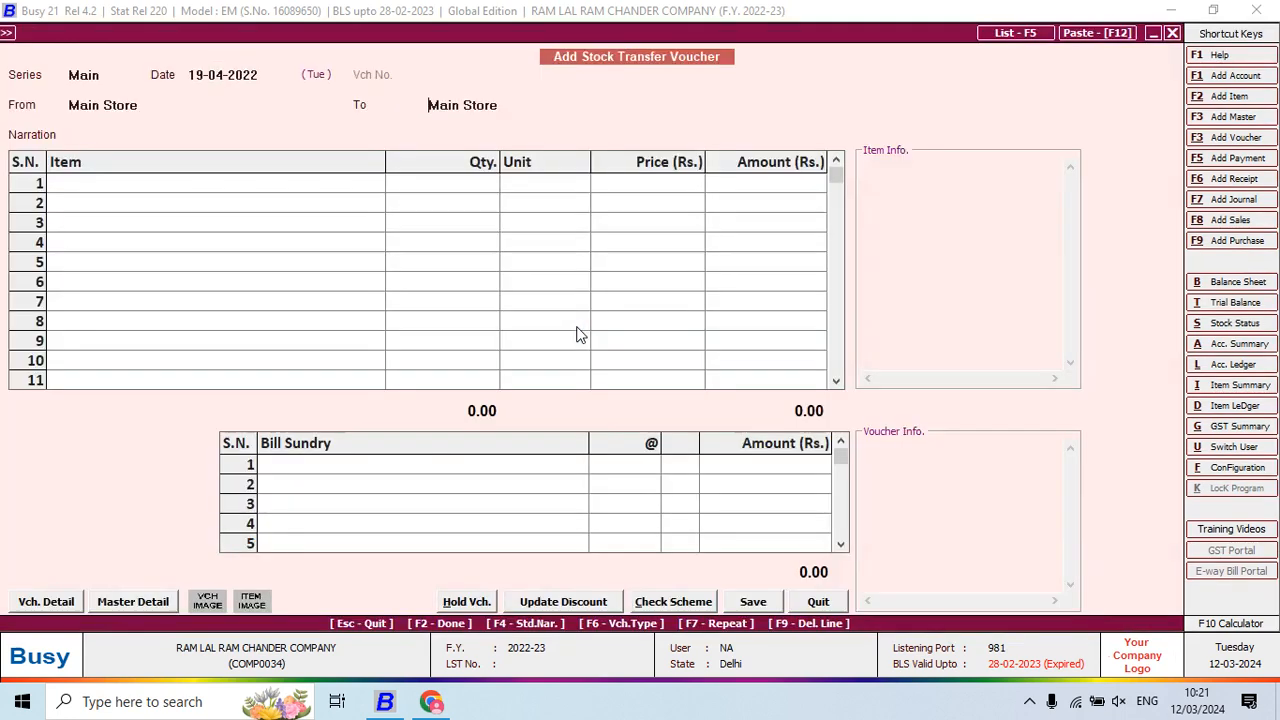
Save the ROSHAN WASHING centre and enter 495 SHIRT HF CHECK PRINT in row 1
{"action": "key", "text": "space"}
{"action": "type", "text": "SHIR"}
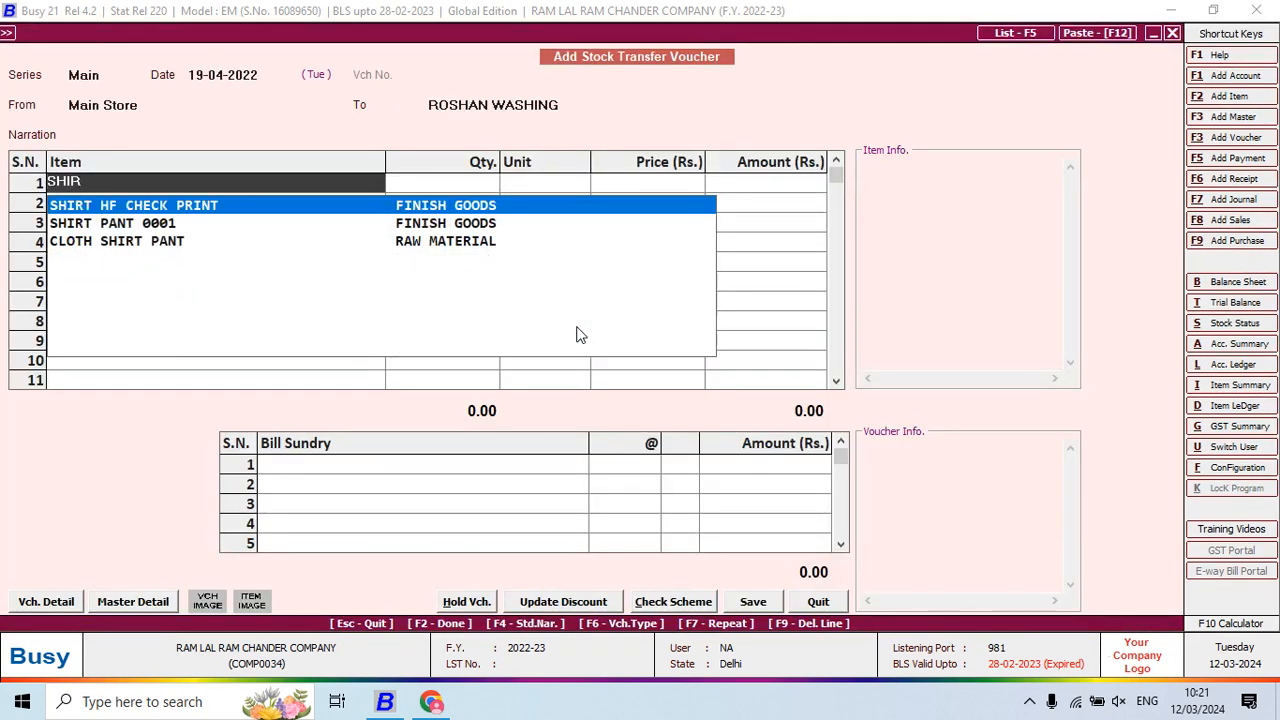
{"action": "key", "text": "Return"}
{"action": "key", "text": "alt+Tab"}
{"action": "key", "text": "alt+Tab"}
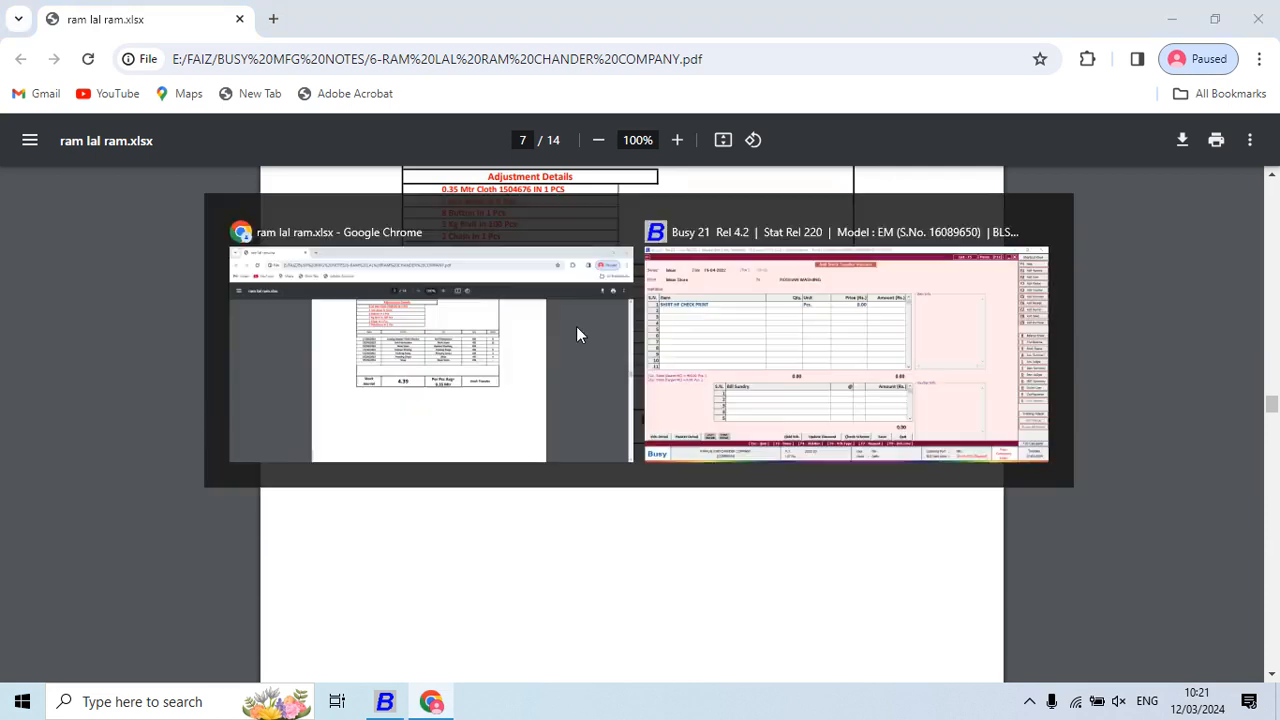
{"action": "type", "text": "49"}
{"action": "key", "text": "Return"}
{"action": "key", "text": "Return"}
{"action": "key", "text": "Return"}
{"action": "key", "text": "Return"}
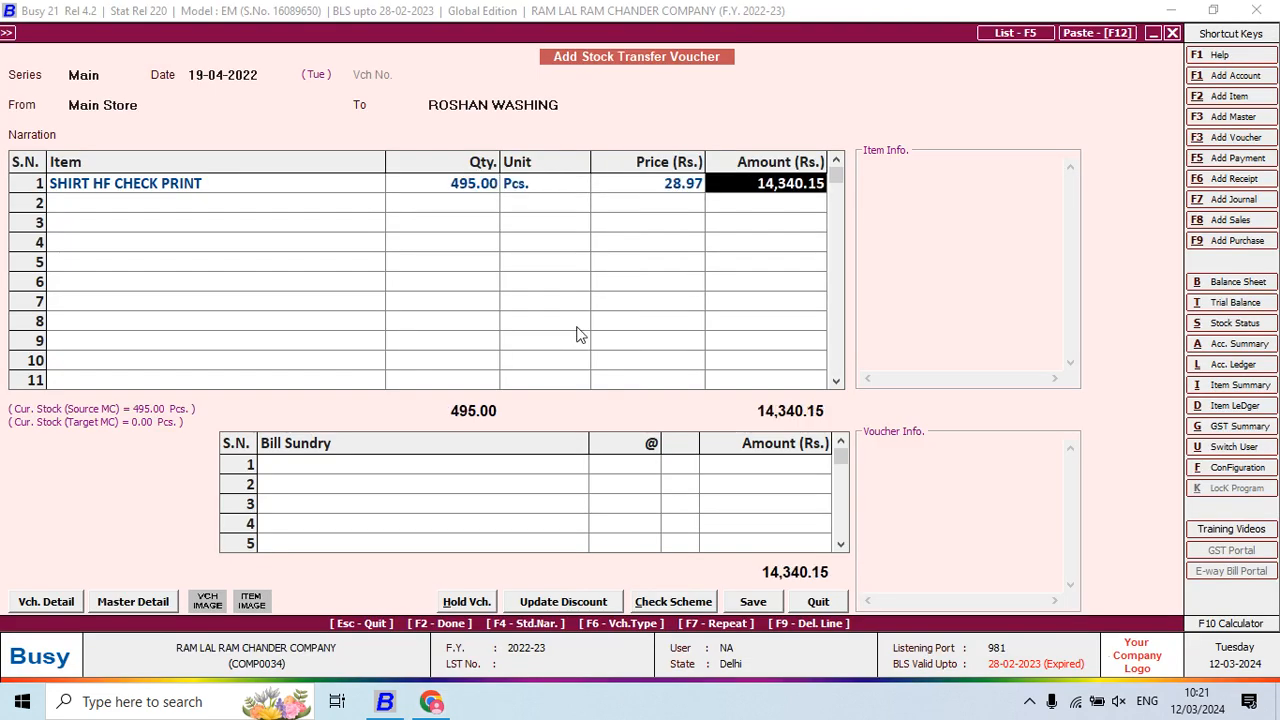
Remove the JOB WORK CHARGES line and save the voucher
{"action": "key", "text": "Return"}
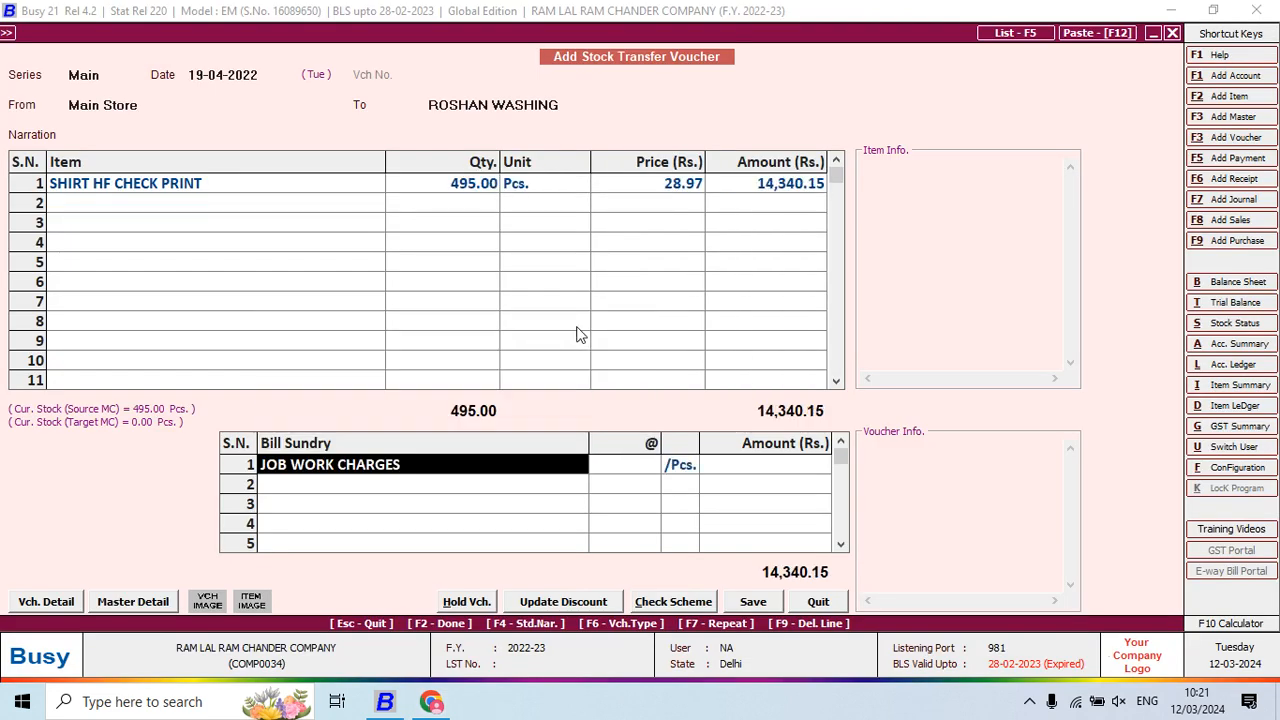
{"action": "key", "text": "BackSpace"}
{"action": "key", "text": "Return"}
{"action": "key", "text": "alt+Tab"}
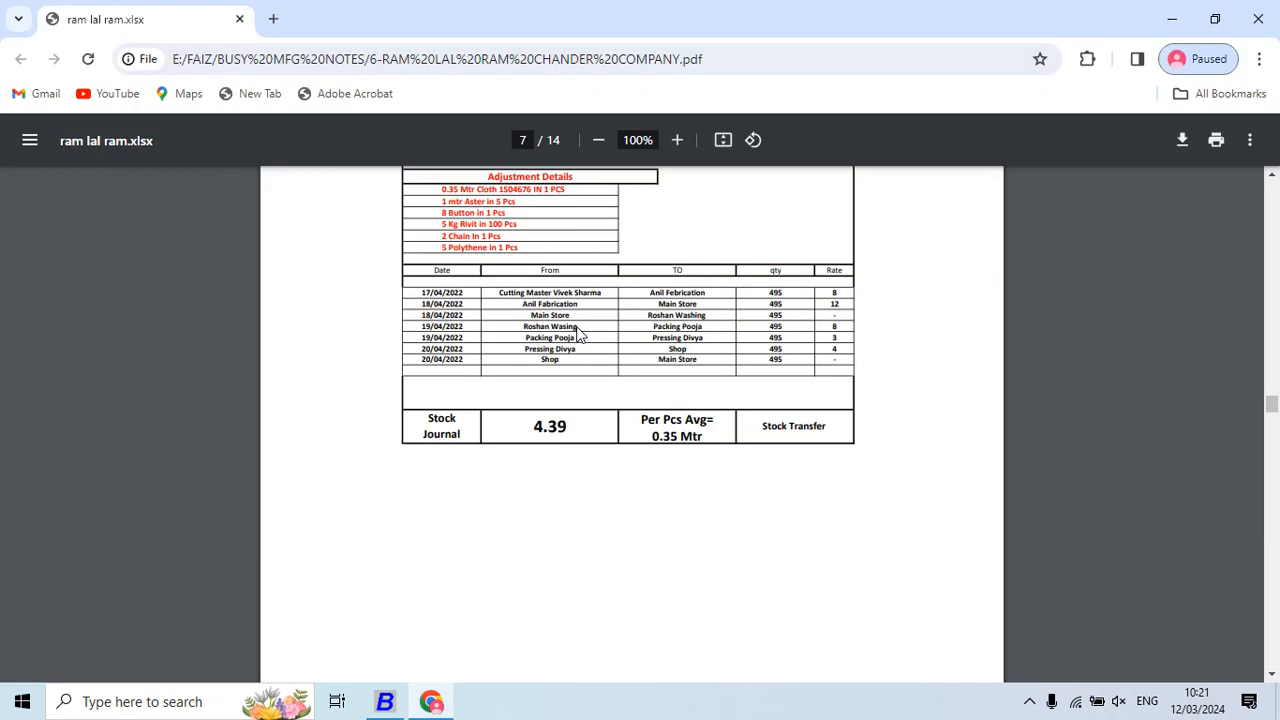
{"action": "key", "text": "alt+Tab"}
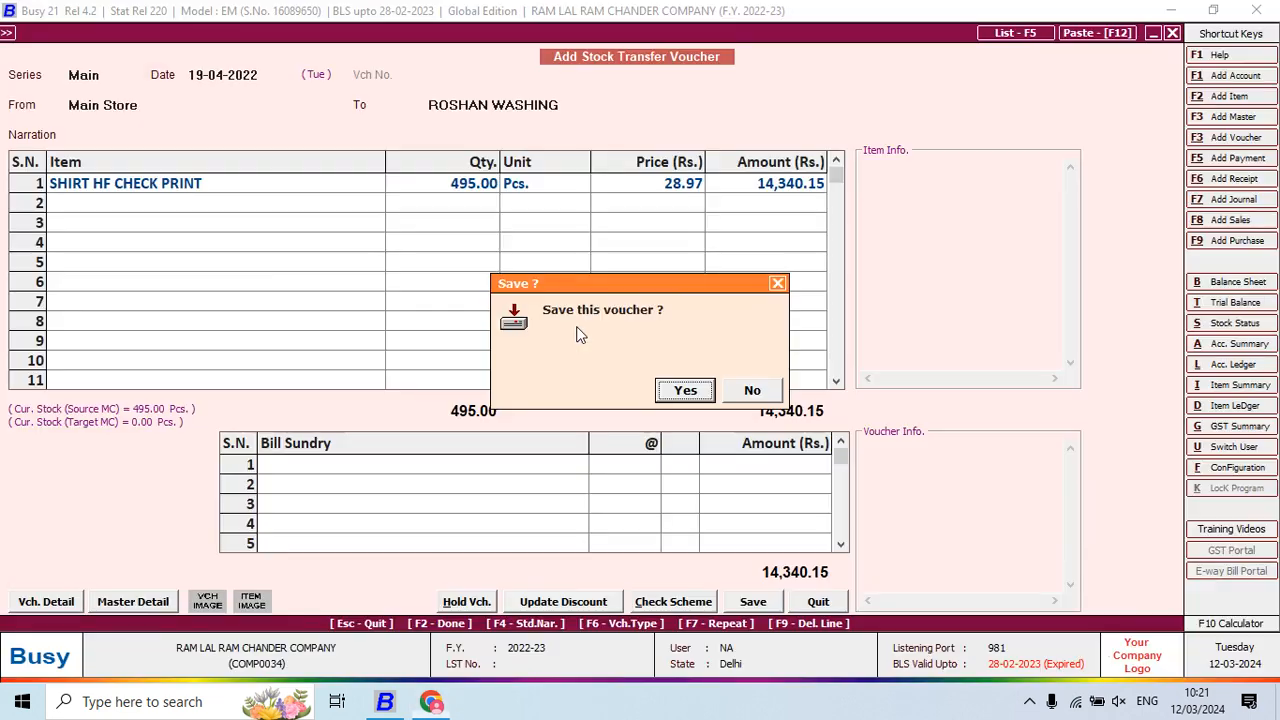
{"action": "key", "text": "Return"}
{"action": "key", "text": "Return"}
{"action": "key", "text": "alt+Tab"}
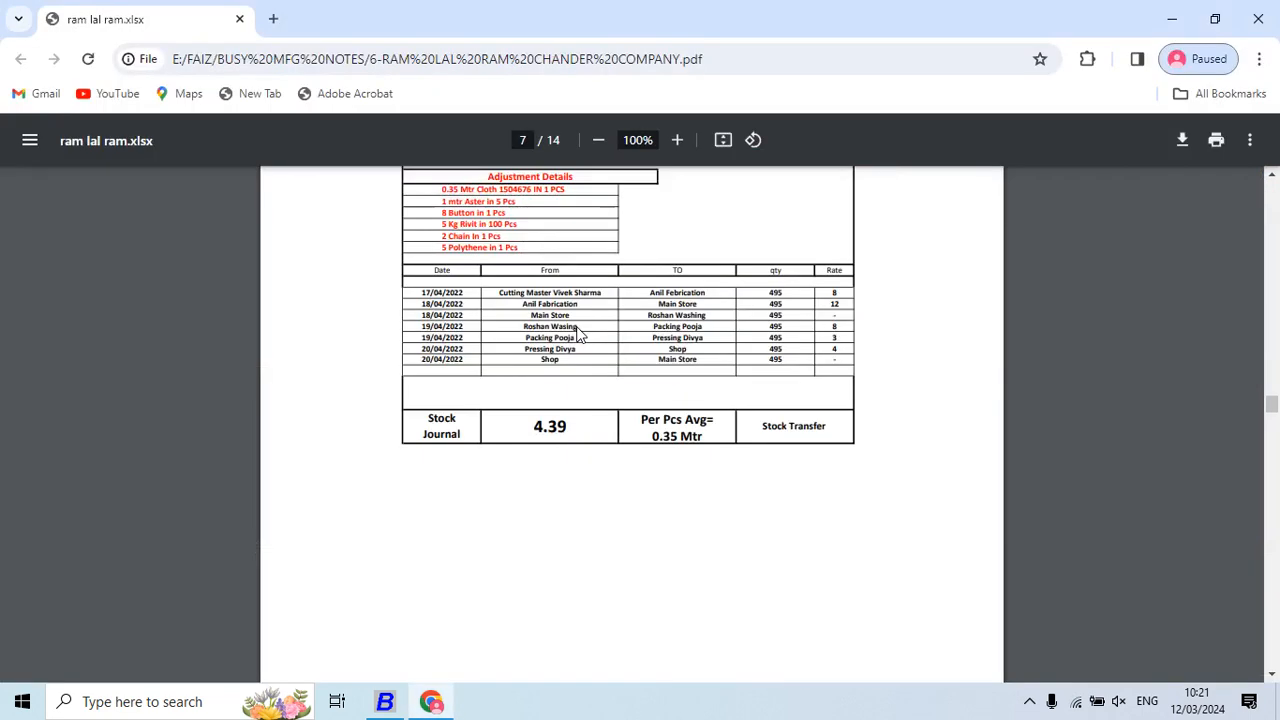
Set ROSHAN WASHING as the source centre and dismiss the same-centres error
{"action": "key", "text": "alt+Tab"}
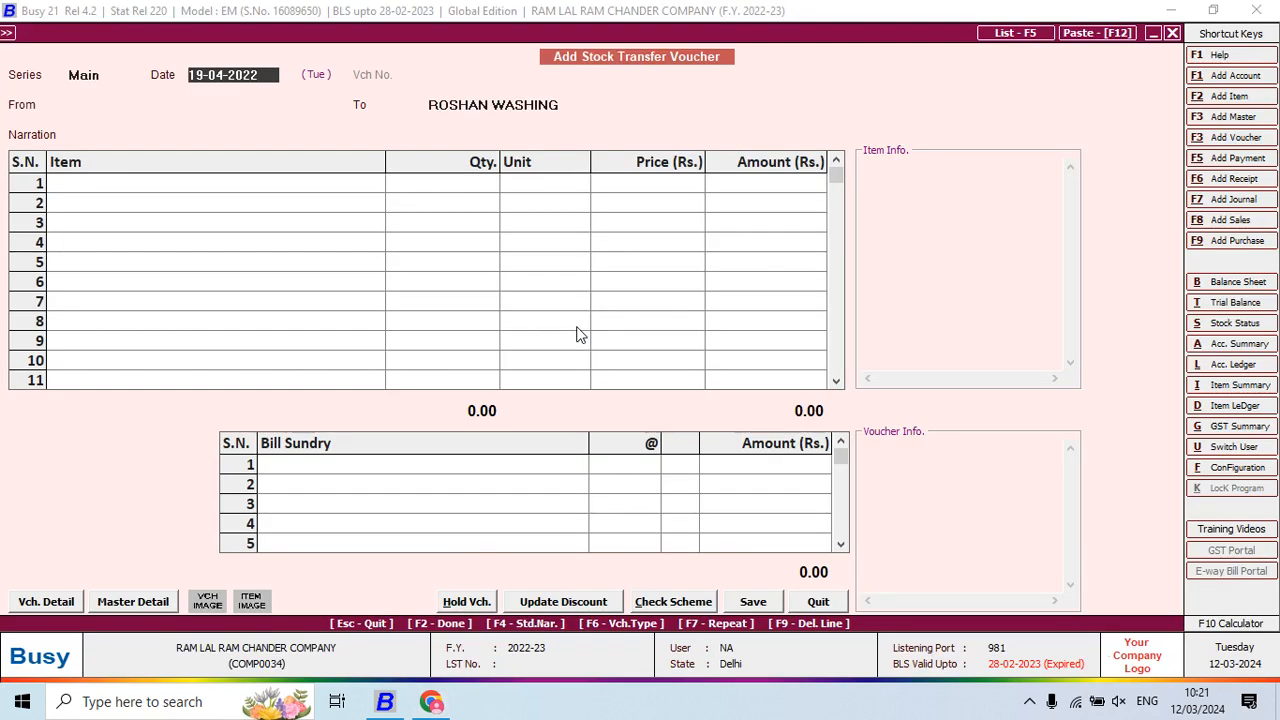
{"action": "key", "text": "alt+Tab"}
{"action": "key", "text": "alt+Tab"}
{"action": "key", "text": "Return"}
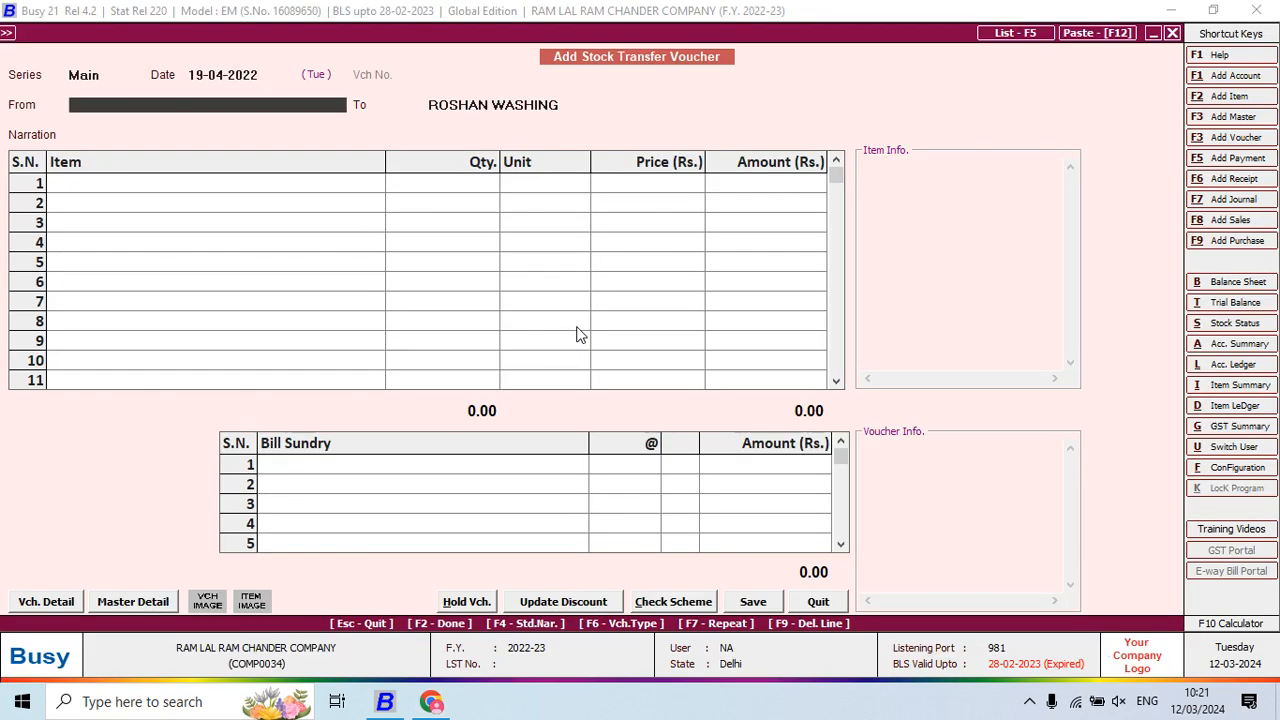
{"action": "type", "text": "R"}
{"action": "key", "text": "Return"}
{"action": "key", "text": "Return"}
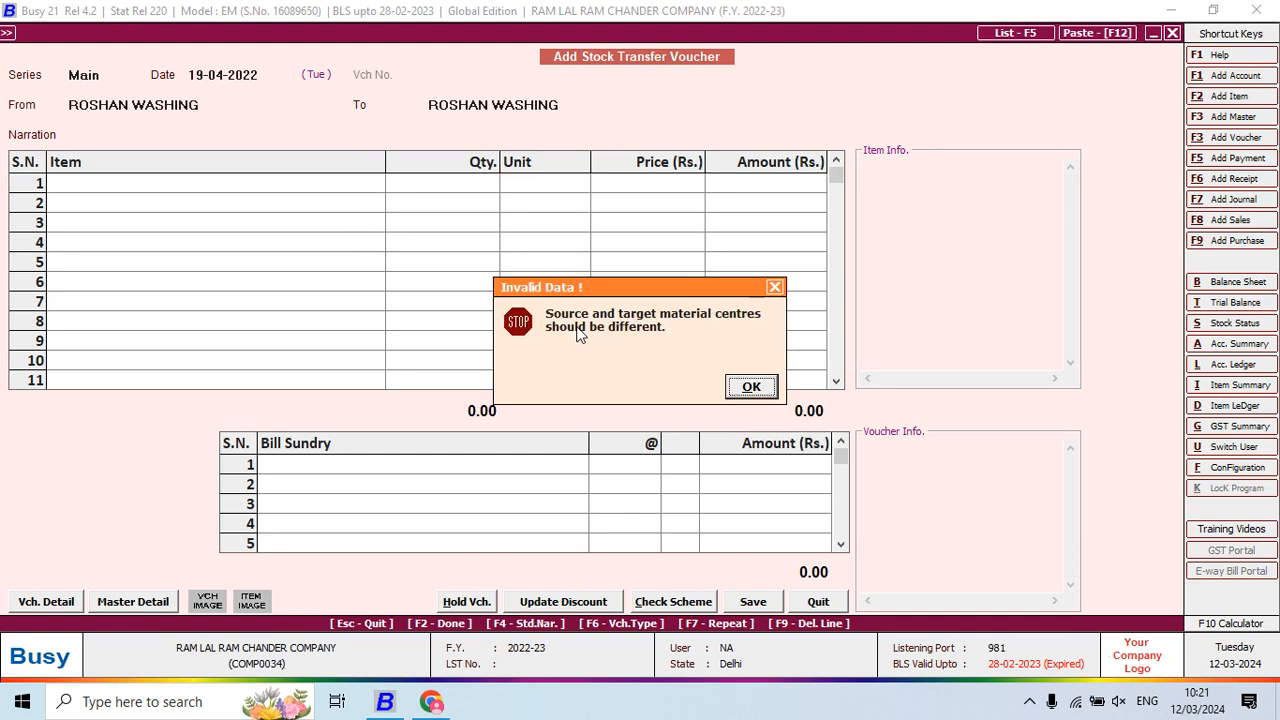
{"action": "key", "text": "Return"}
Create material centre PACKING POOJA under Production Floors with stock-transfer accounting on
{"action": "key", "text": "alt+Tab"}
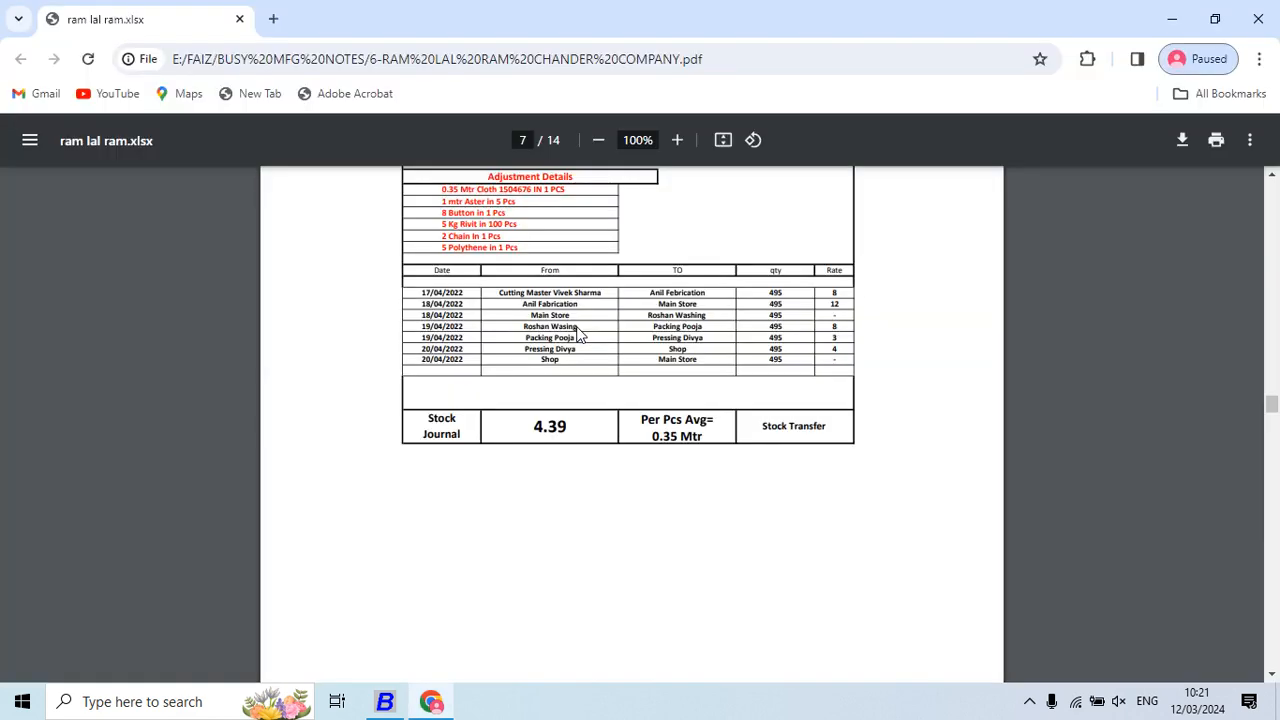
{"action": "key", "text": "alt+Tab"}
{"action": "type", "text": "PA"}
{"action": "key", "text": "F3"}
{"action": "type", "text": "P"}
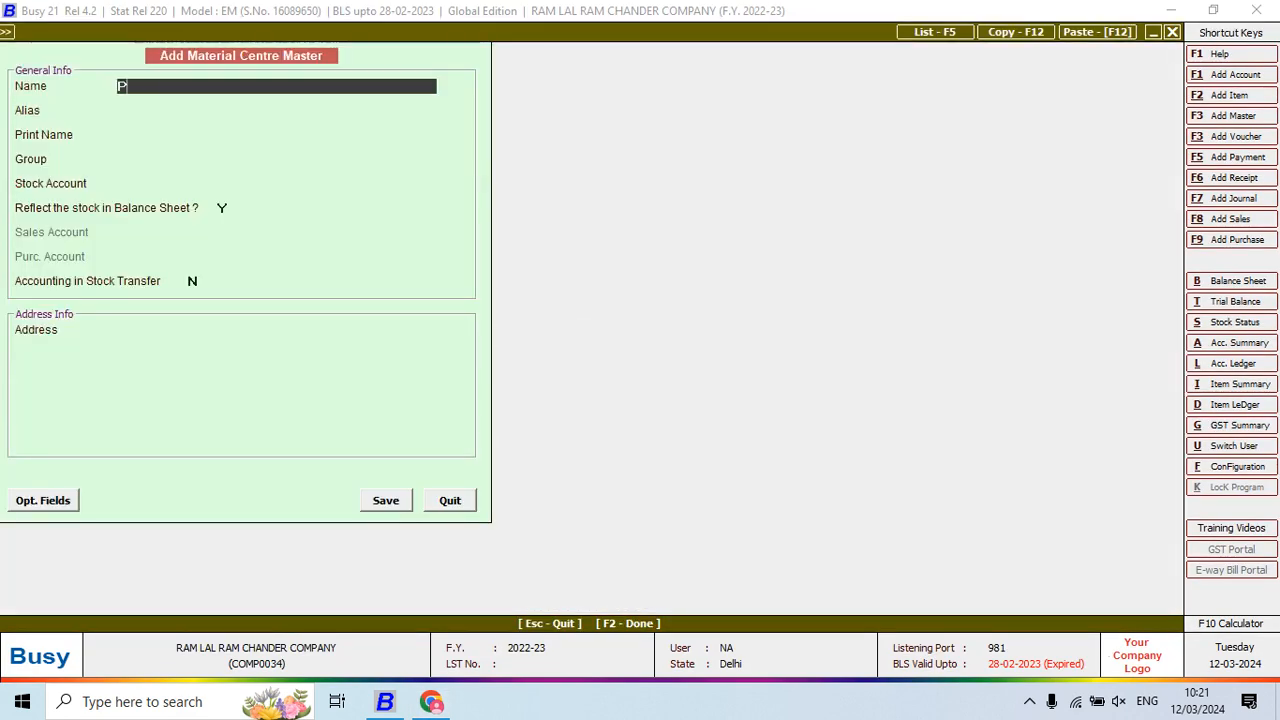
{"action": "type", "text": "ACKING POOJ"}
{"action": "key", "text": "Return"}
{"action": "key", "text": "Return"}
{"action": "key", "text": "Return"}
{"action": "key", "text": "Return"}
{"action": "key", "text": "Return"}
{"action": "key", "text": "Up"}
{"action": "type", "text": "PR"}
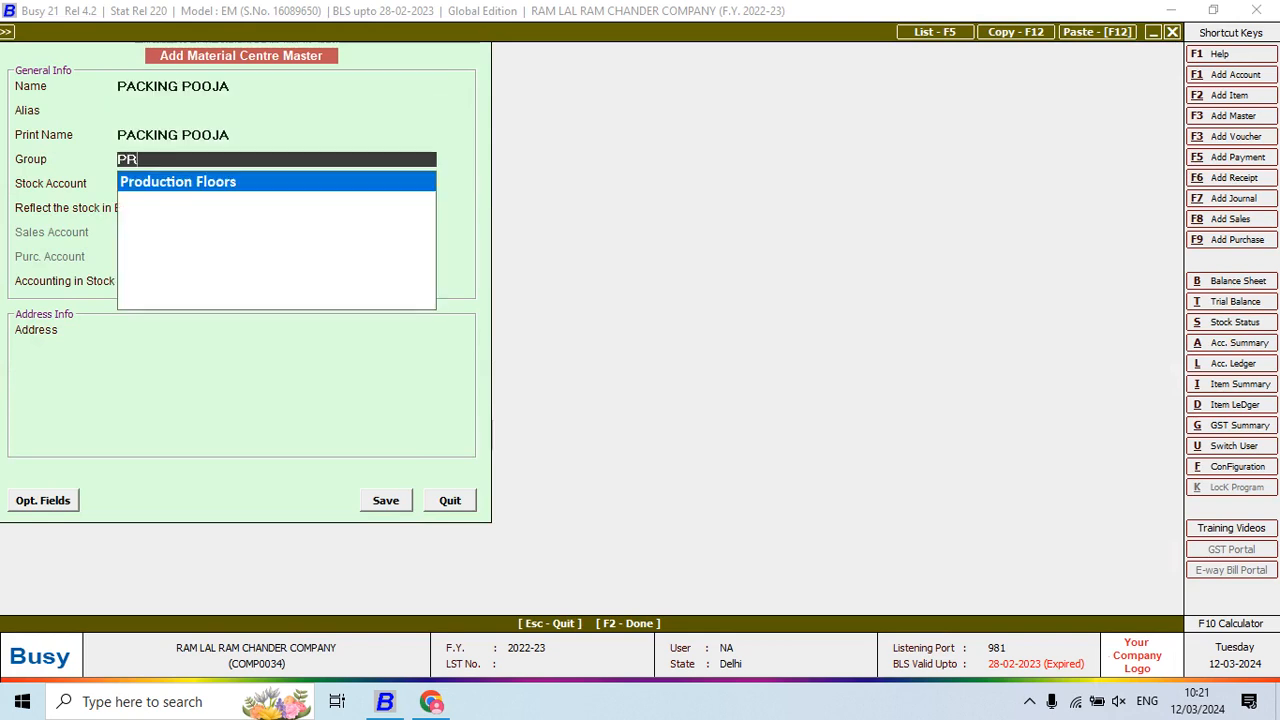
{"action": "key", "text": "Return"}
{"action": "key", "text": "Return"}
{"action": "key", "text": "Return"}
{"action": "key", "text": "y"}
{"action": "key", "text": "Return"}
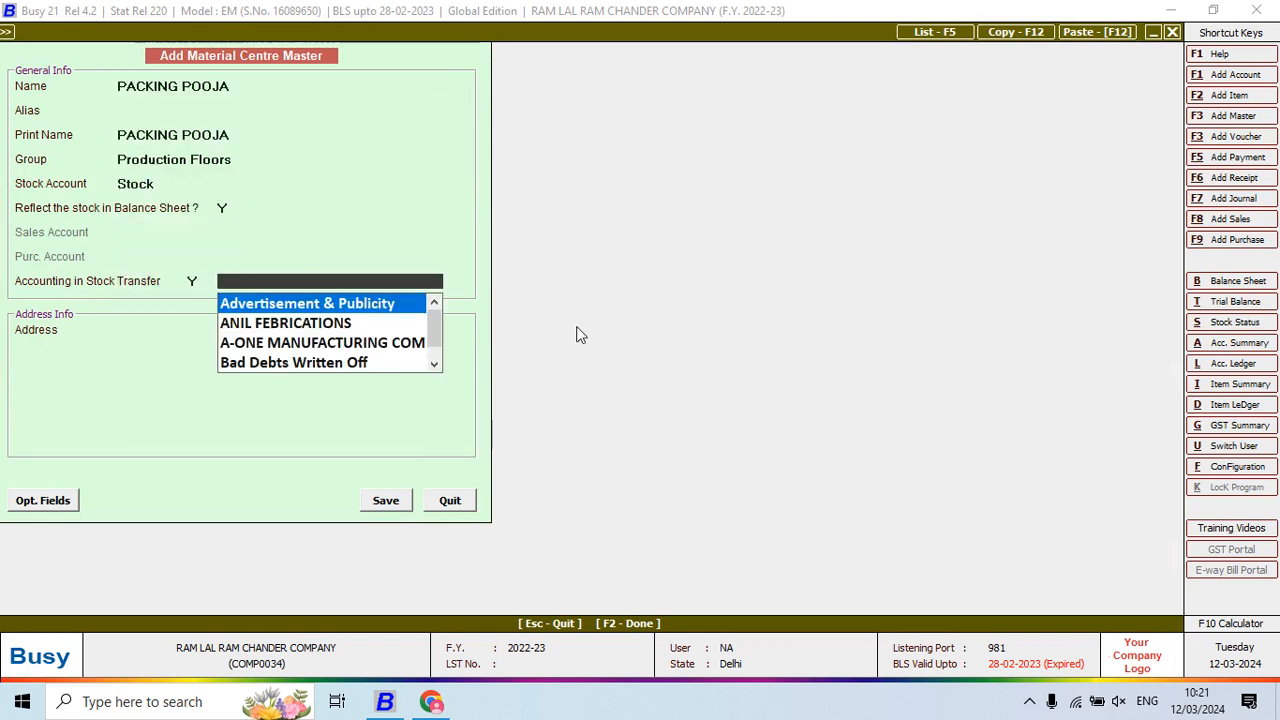
Add a PACKING POOJA account under JOB WORKERS for the centre
{"action": "key", "text": "F3"}
{"action": "type", "text": "PACK"}
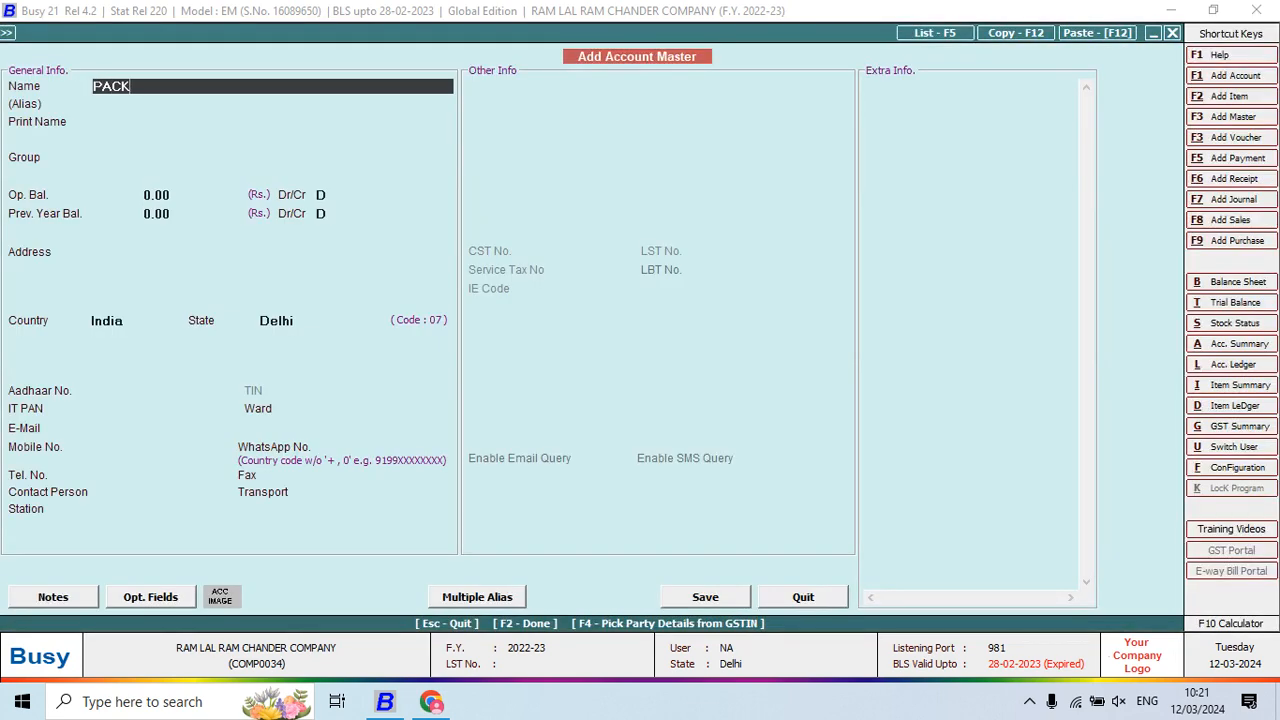
{"action": "type", "text": "ING POOJA"}
{"action": "key", "text": "Return"}
{"action": "key", "text": "Return"}
{"action": "key", "text": "Return"}
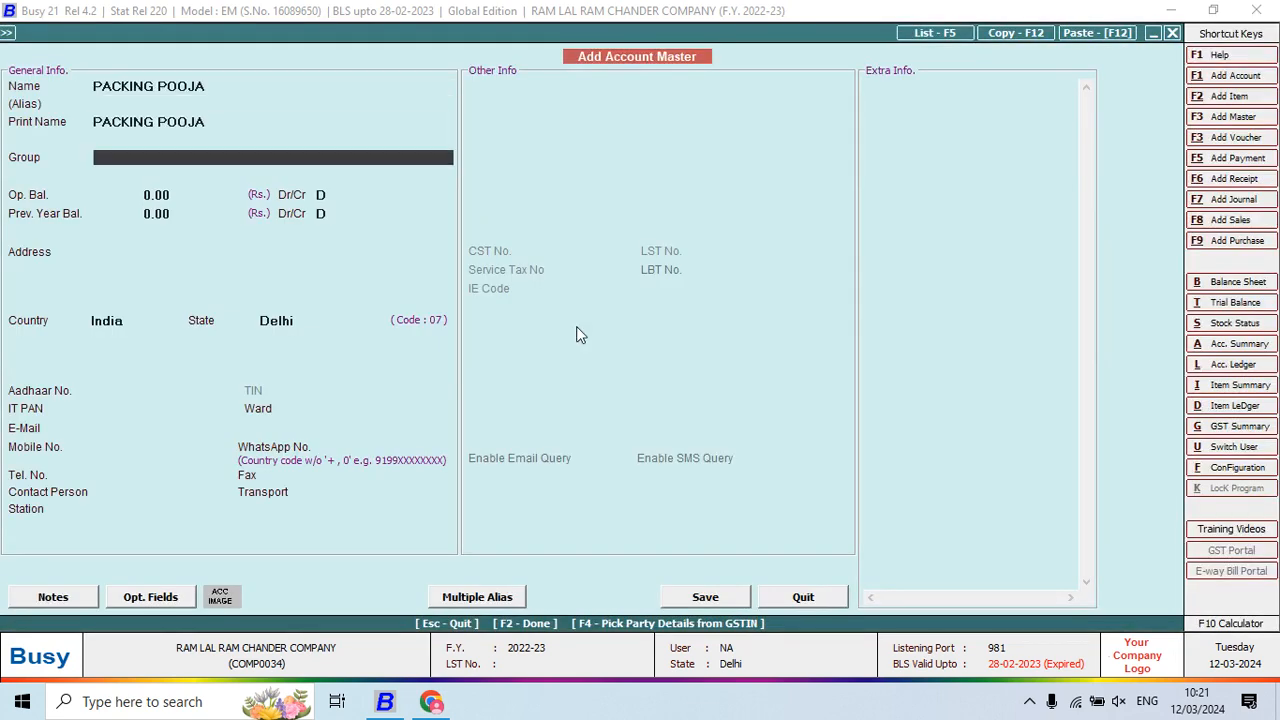
{"action": "type", "text": "J"}
{"action": "key", "text": "Return"}
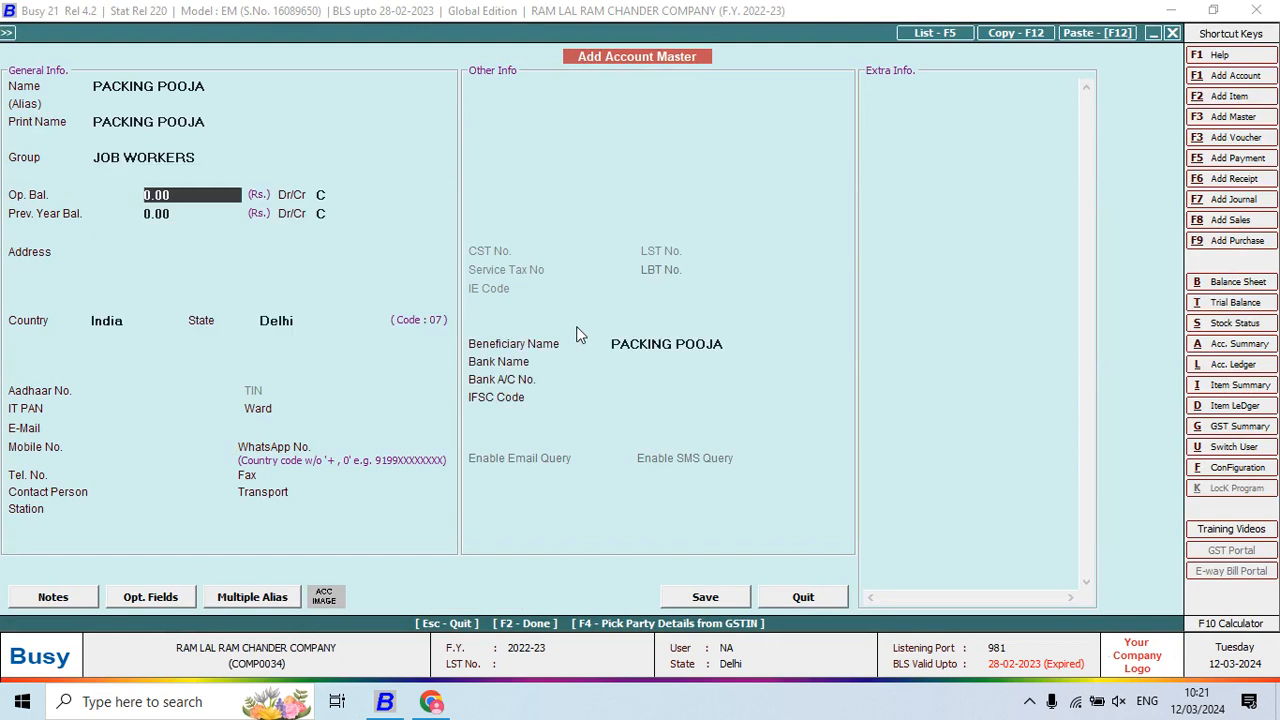
{"action": "key", "text": "Return"}
{"action": "key", "text": "Return"}
{"action": "key", "text": "Return"}
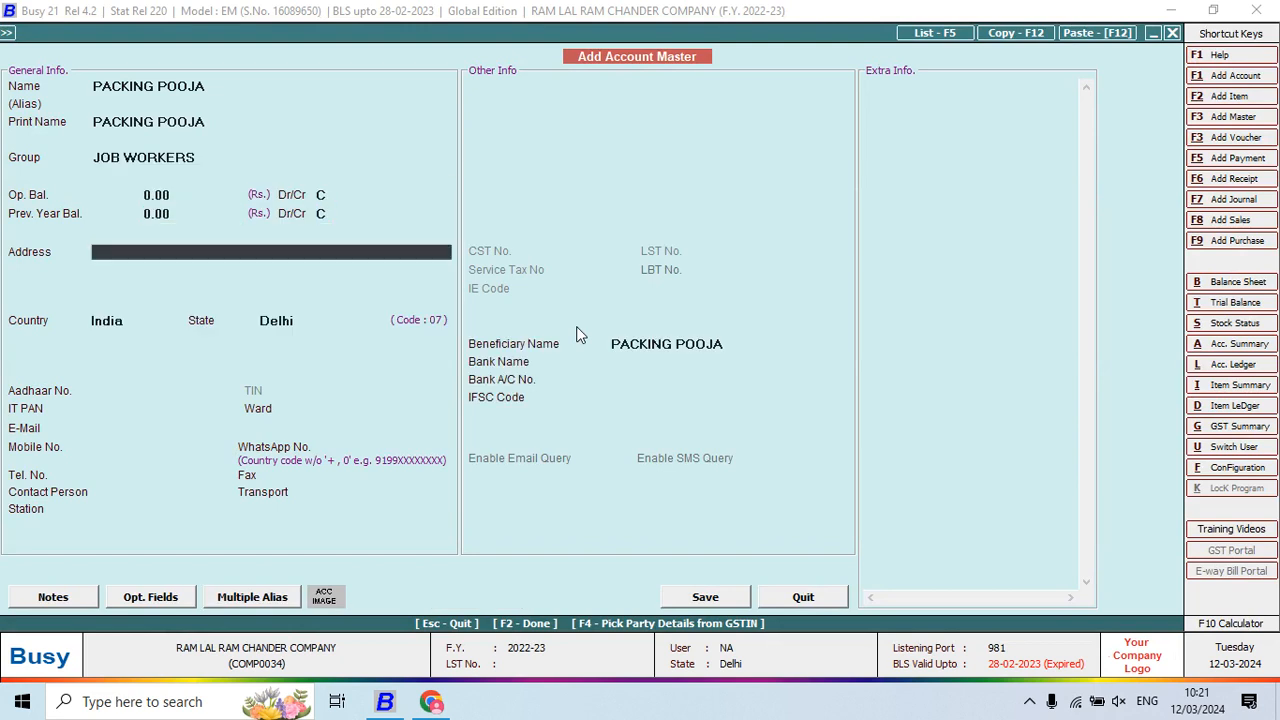
{"action": "key", "text": "F2"}
{"action": "key", "text": "Return"}
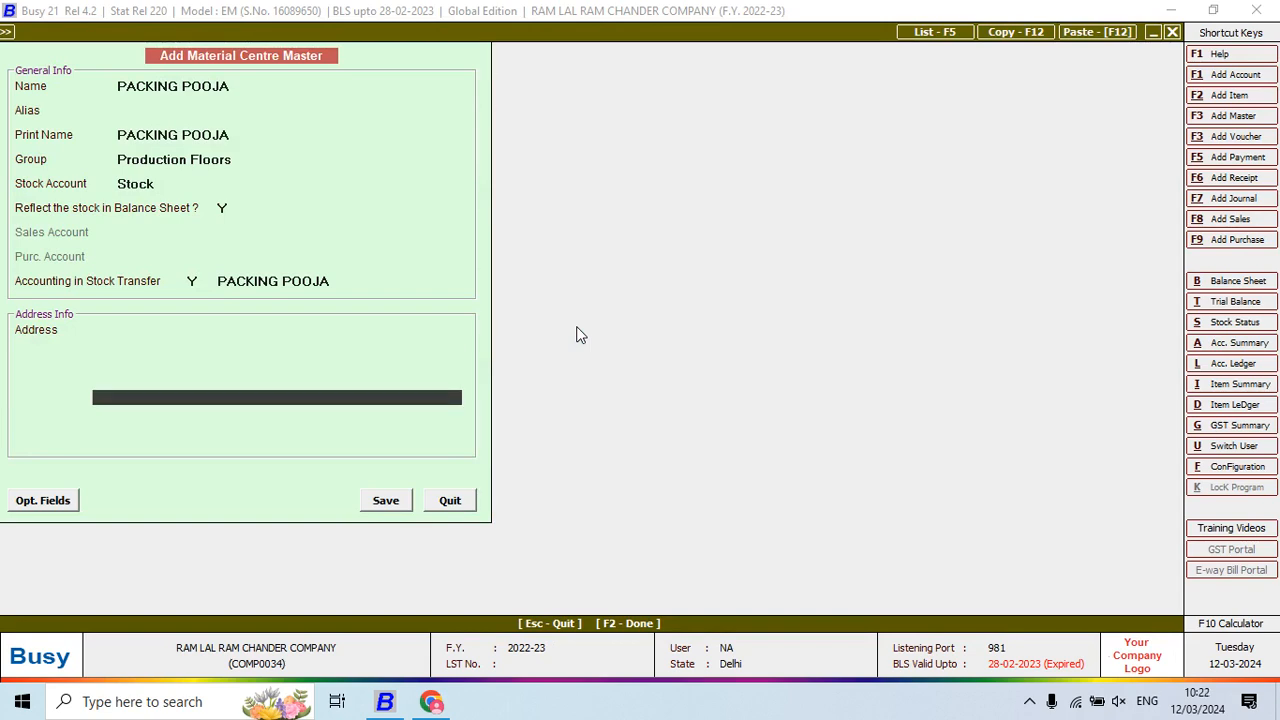
Enter SHIRT HF CHECK PRINT with quantity 495 in the item row
{"action": "type", "text": "LOT"}
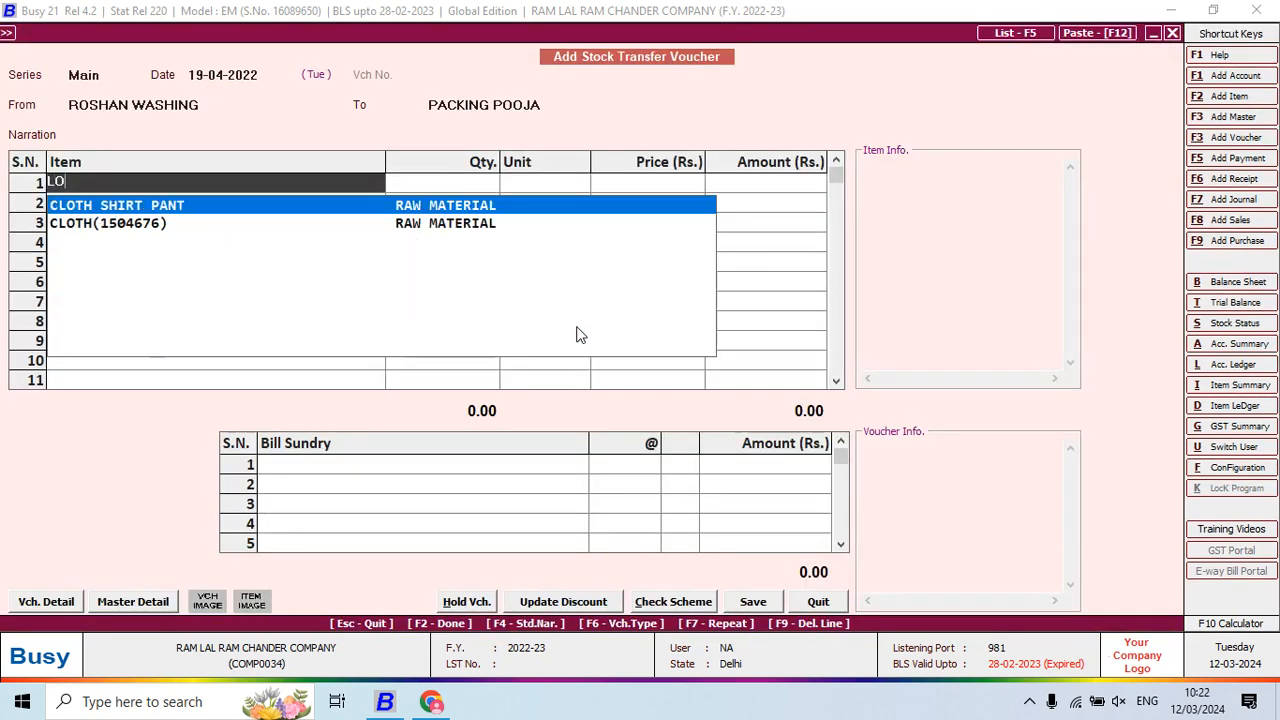
{"action": "key", "text": "BackSpace"}
{"action": "key", "text": "BackSpace"}
{"action": "key", "text": "BackSpace"}
{"action": "type", "text": "SHIR"}
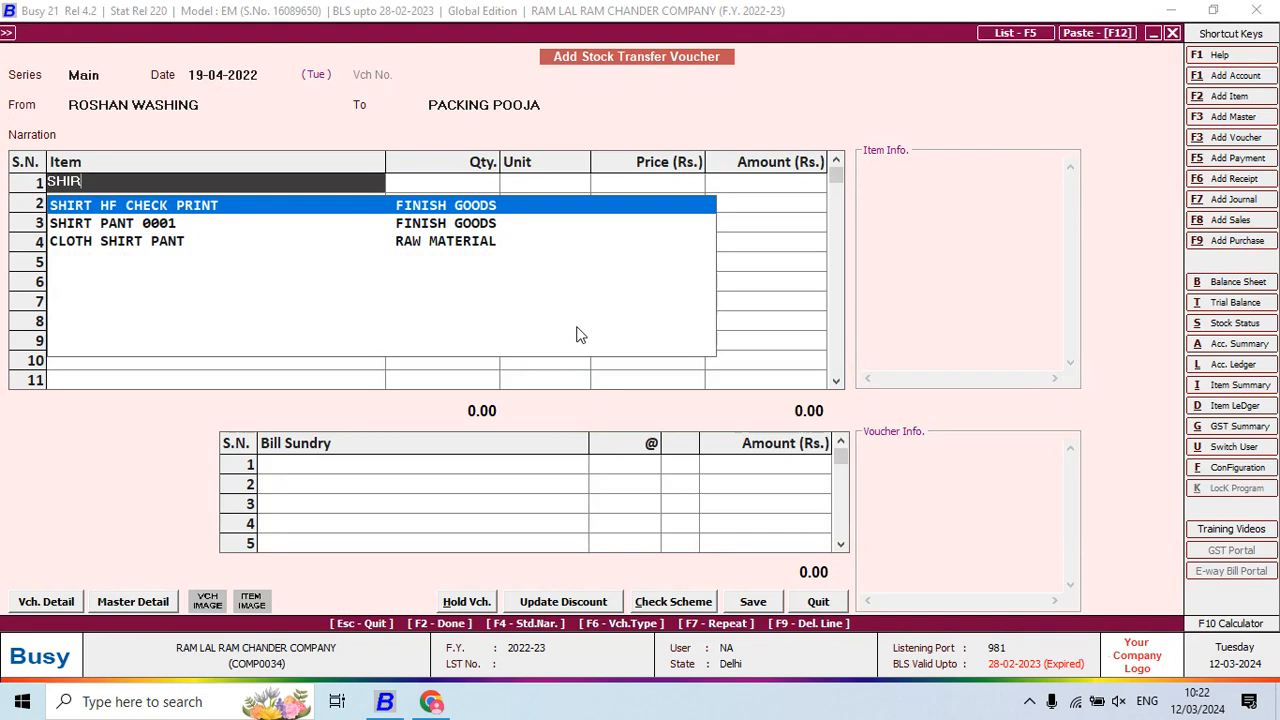
{"action": "key", "text": "Return"}
{"action": "key", "text": "alt+Tab"}
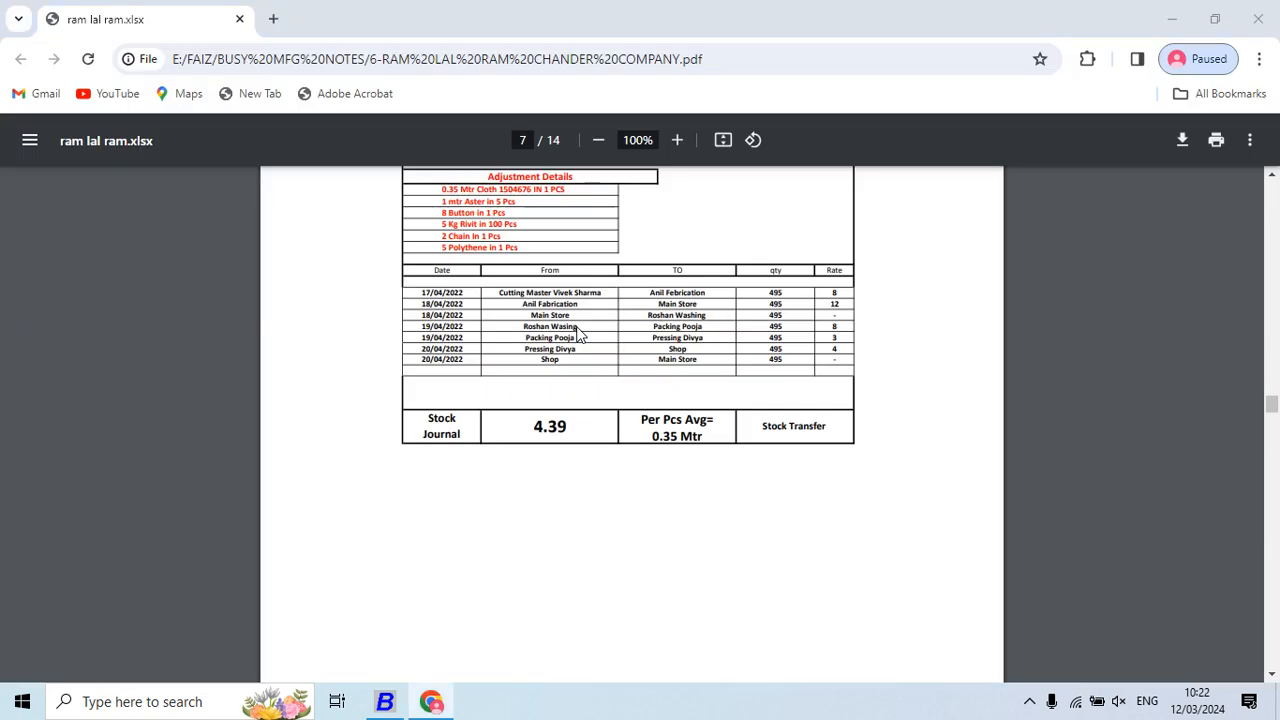
{"action": "key", "text": "alt+Tab"}
{"action": "type", "text": "495"}
{"action": "key", "text": "Return"}
Add JOB WORK CHARGES at 8 per piece and save the voucher
{"action": "key", "text": "Return"}
{"action": "key", "text": "Return"}
{"action": "key", "text": "Return"}
{"action": "key", "text": "Return"}
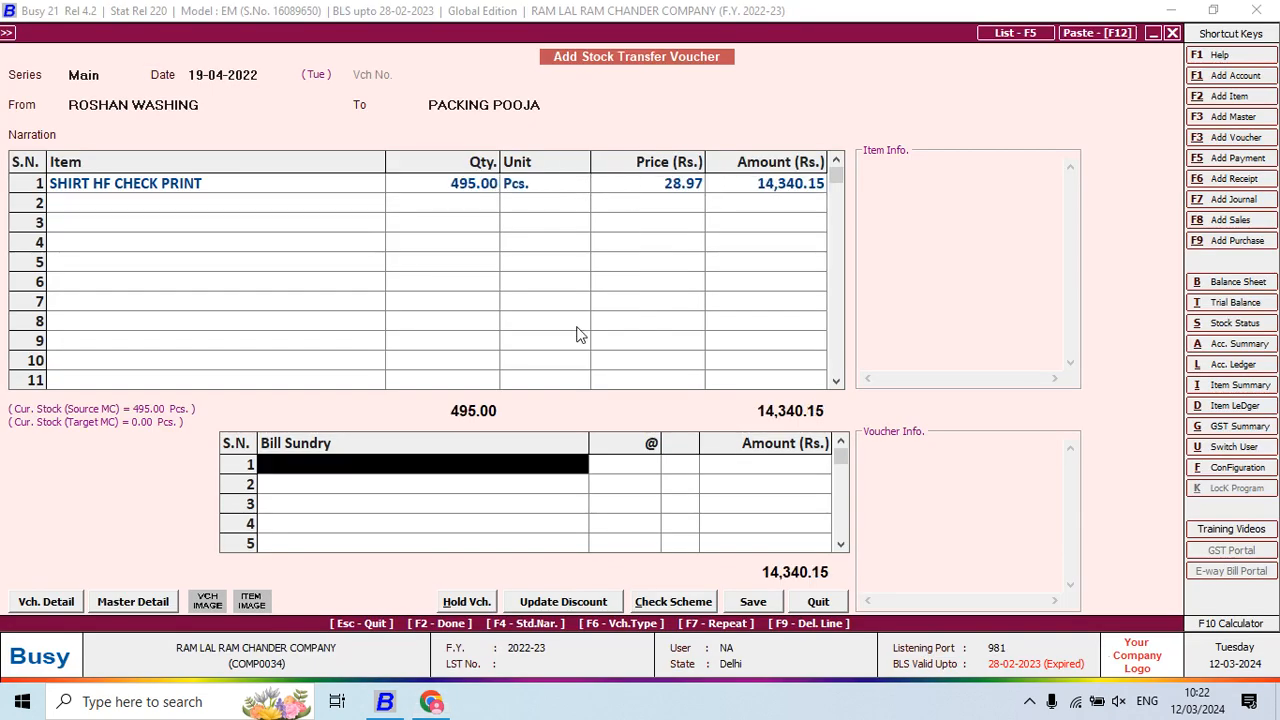
{"action": "key", "text": "Return"}
{"action": "key", "text": "alt+Tab"}
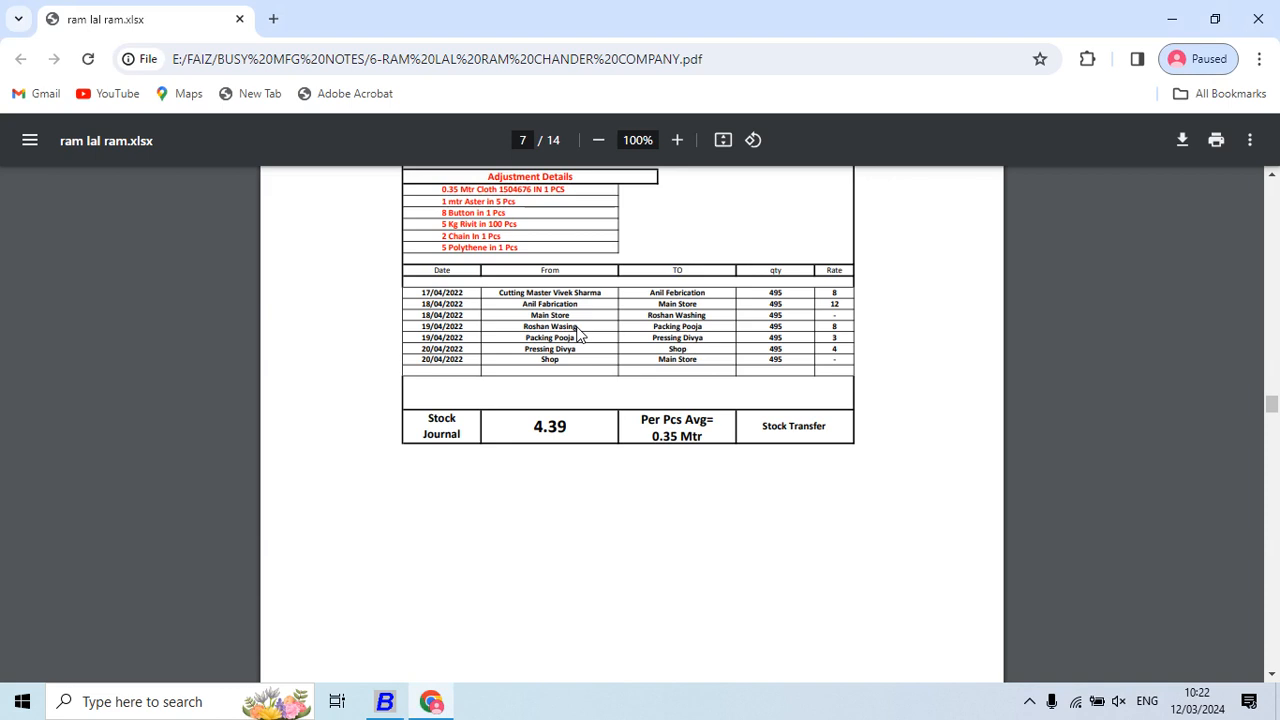
{"action": "key", "text": "alt+Tab"}
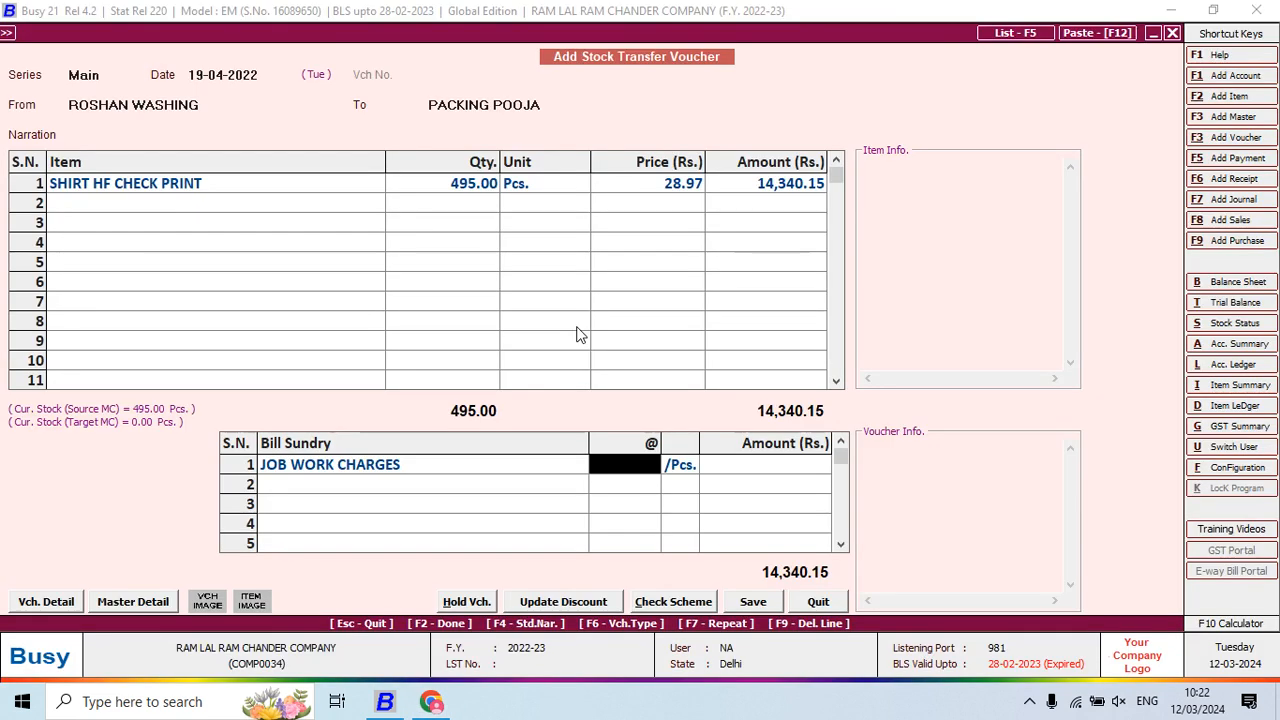
{"action": "type", "text": "8"}
{"action": "key", "text": "Return"}
{"action": "key", "text": "F2"}
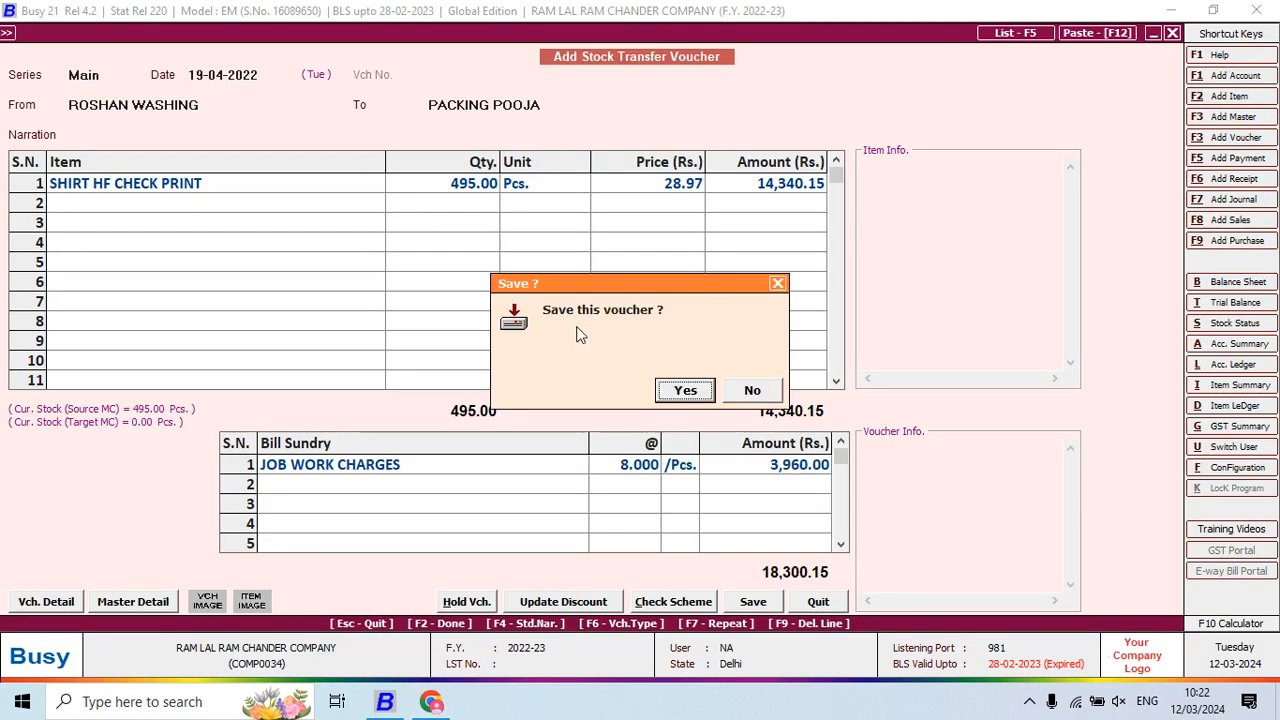
{"action": "key", "text": "Return"}
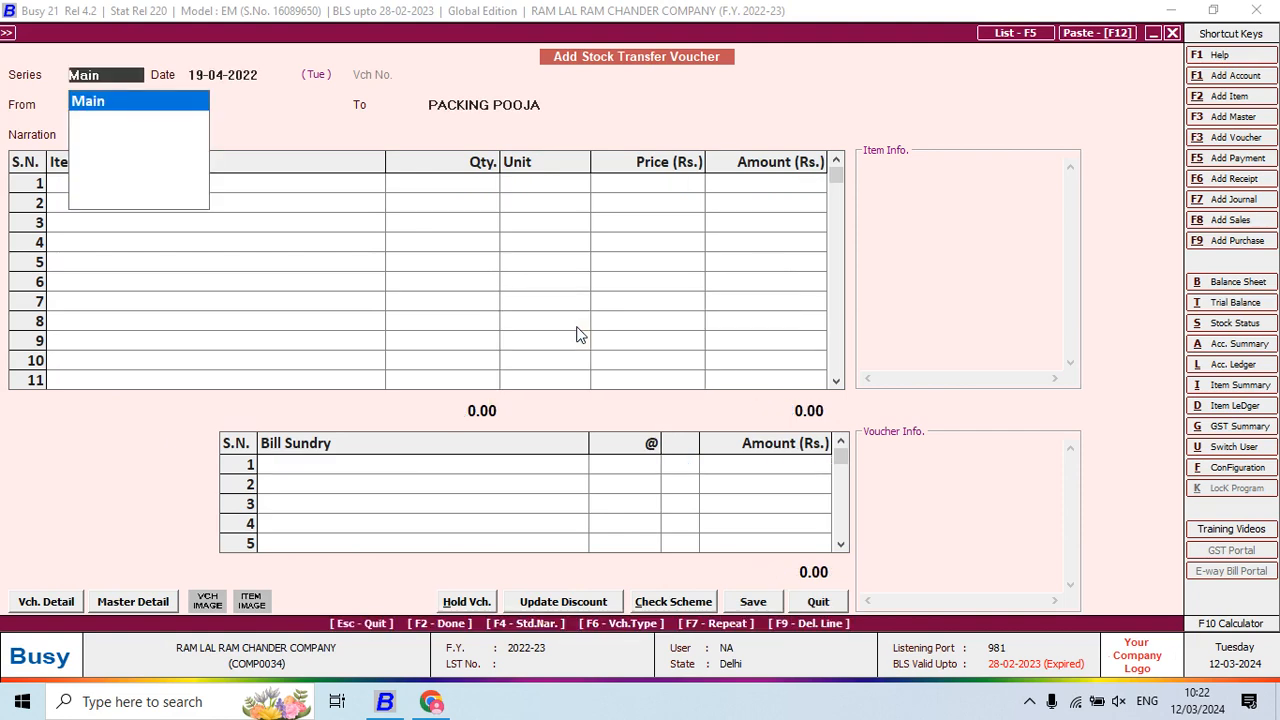
Start a 20-04-2022 transfer with PACKING POOJA as the source
{"action": "key", "text": "Return"}
{"action": "key", "text": "alt+Tab"}
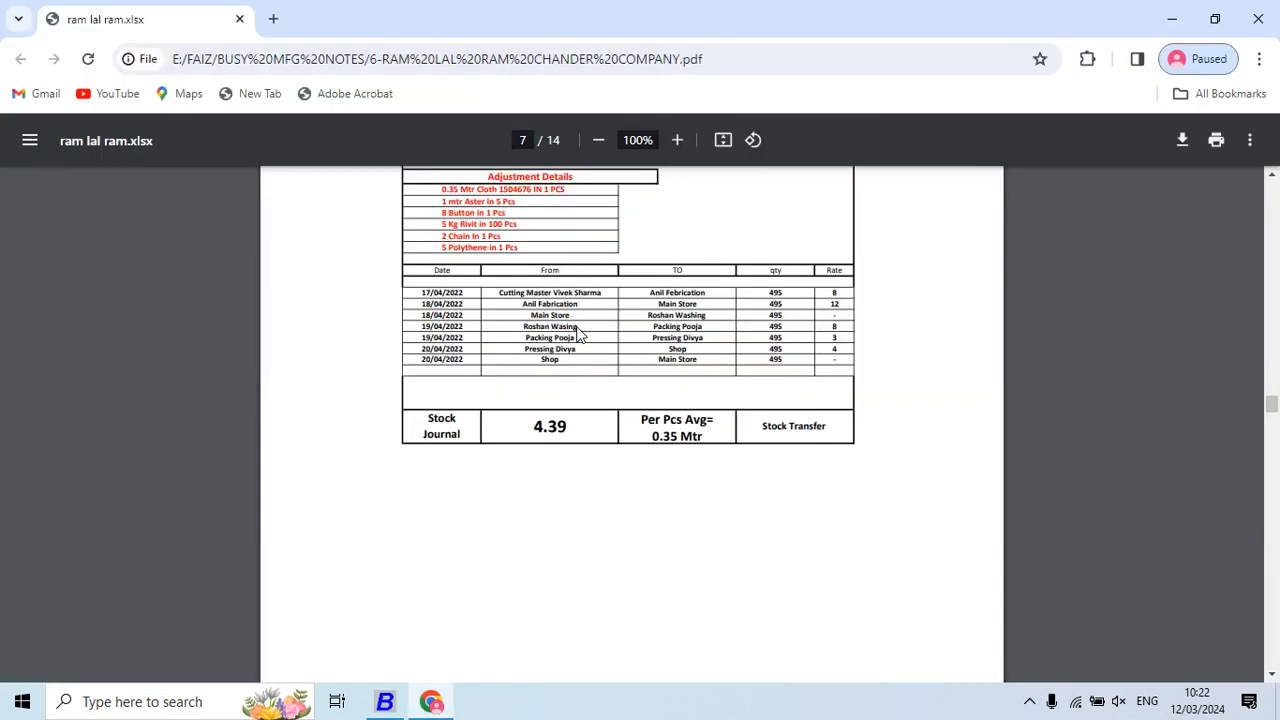
{"action": "key", "text": "alt+Tab"}
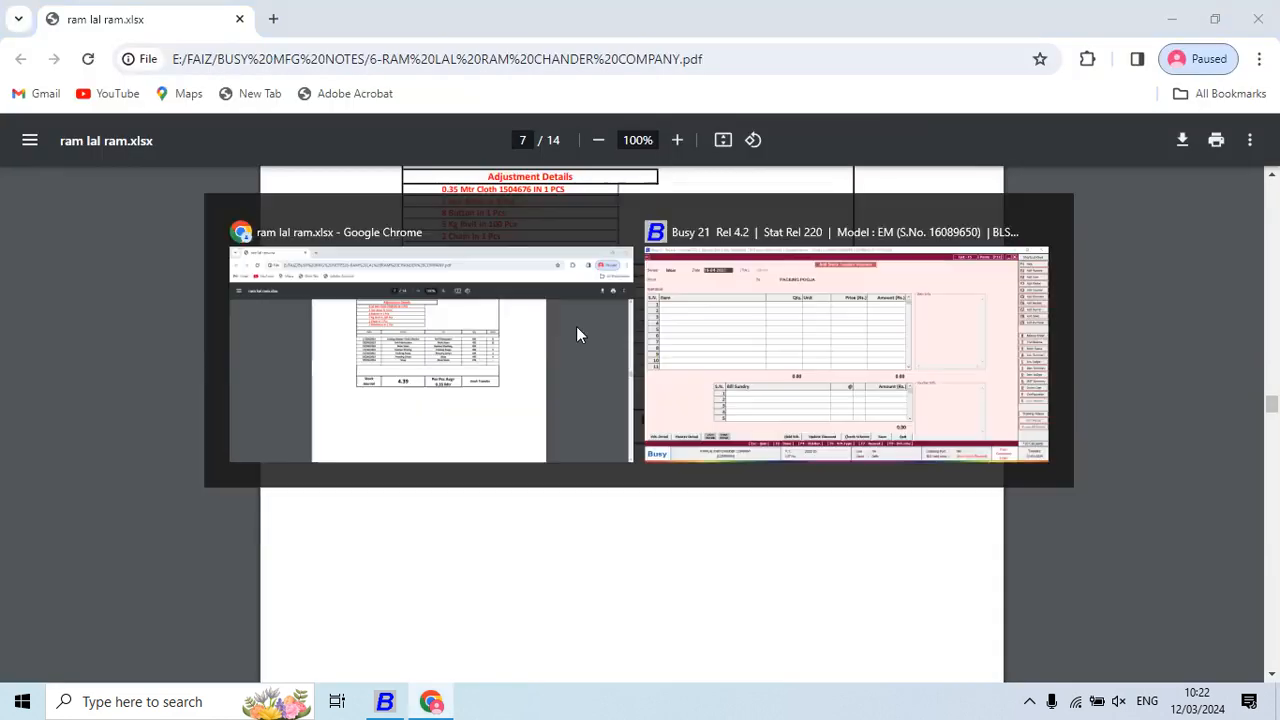
{"action": "type", "text": "20-04-2022"}
{"action": "key", "text": "Return"}
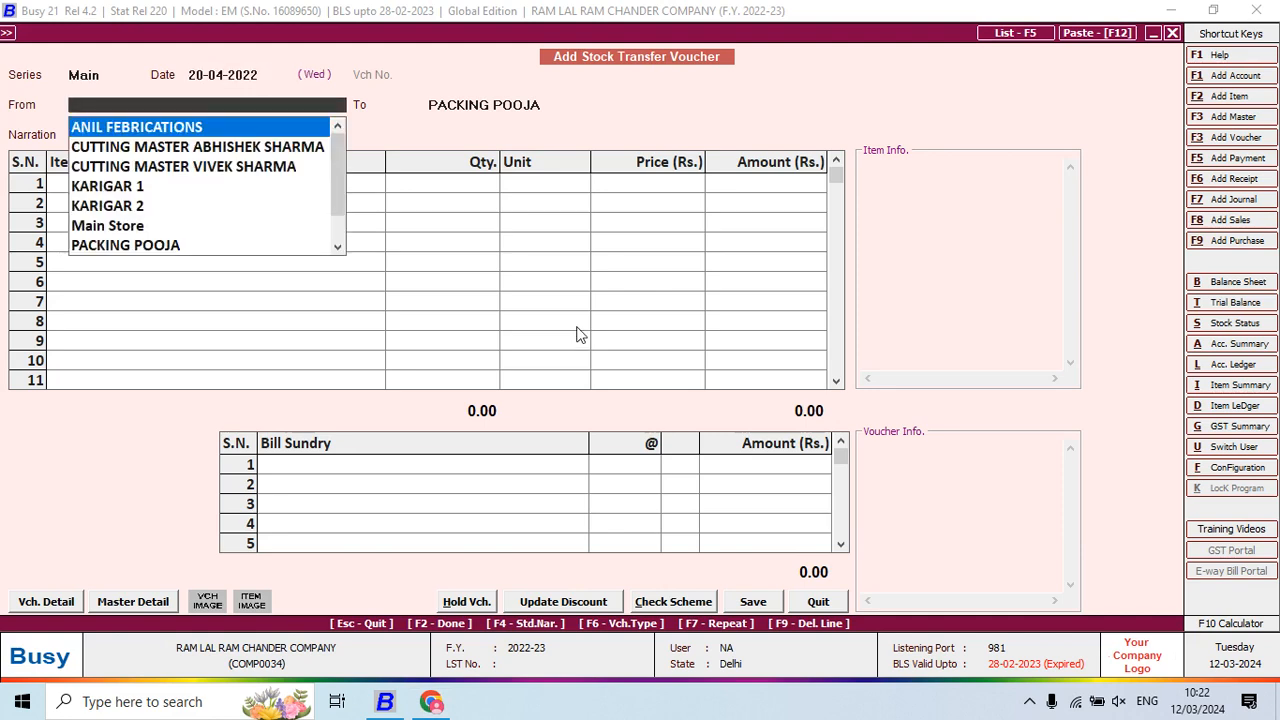
{"action": "type", "text": "PA"}
{"action": "key", "text": "Return"}
{"action": "key", "text": "alt+Tab"}
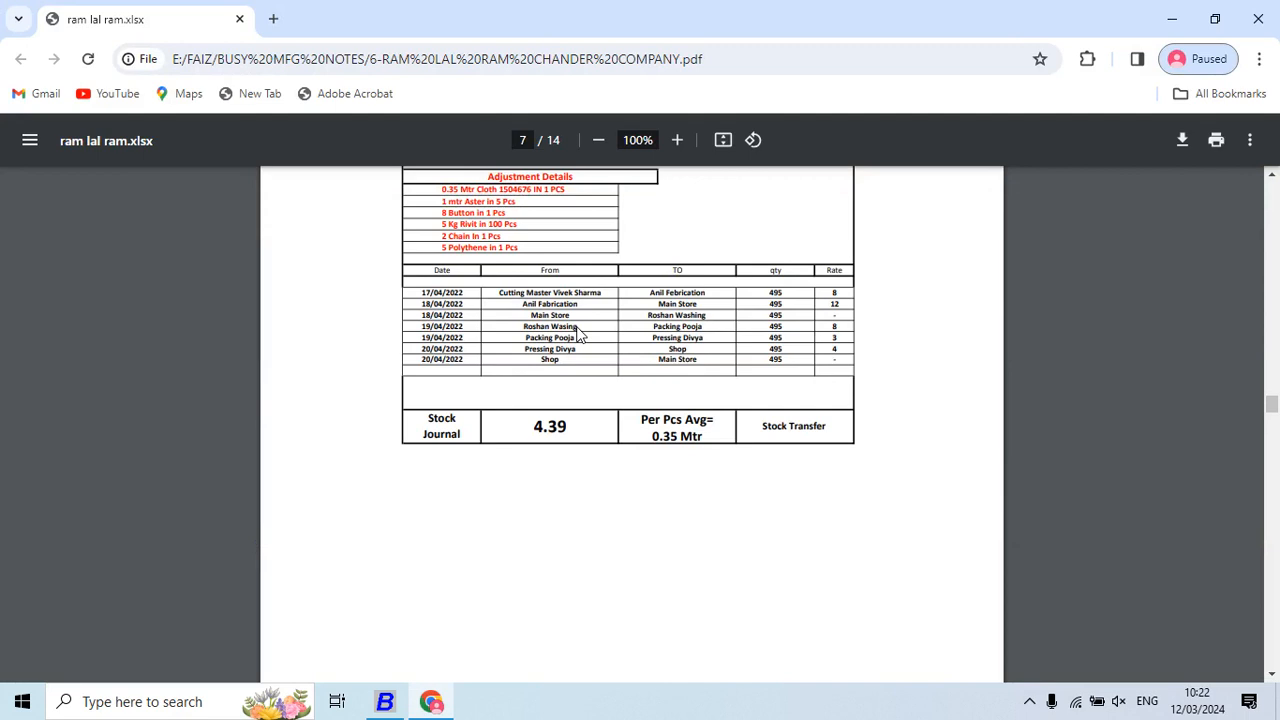
{"action": "key", "text": "alt+Tab"}
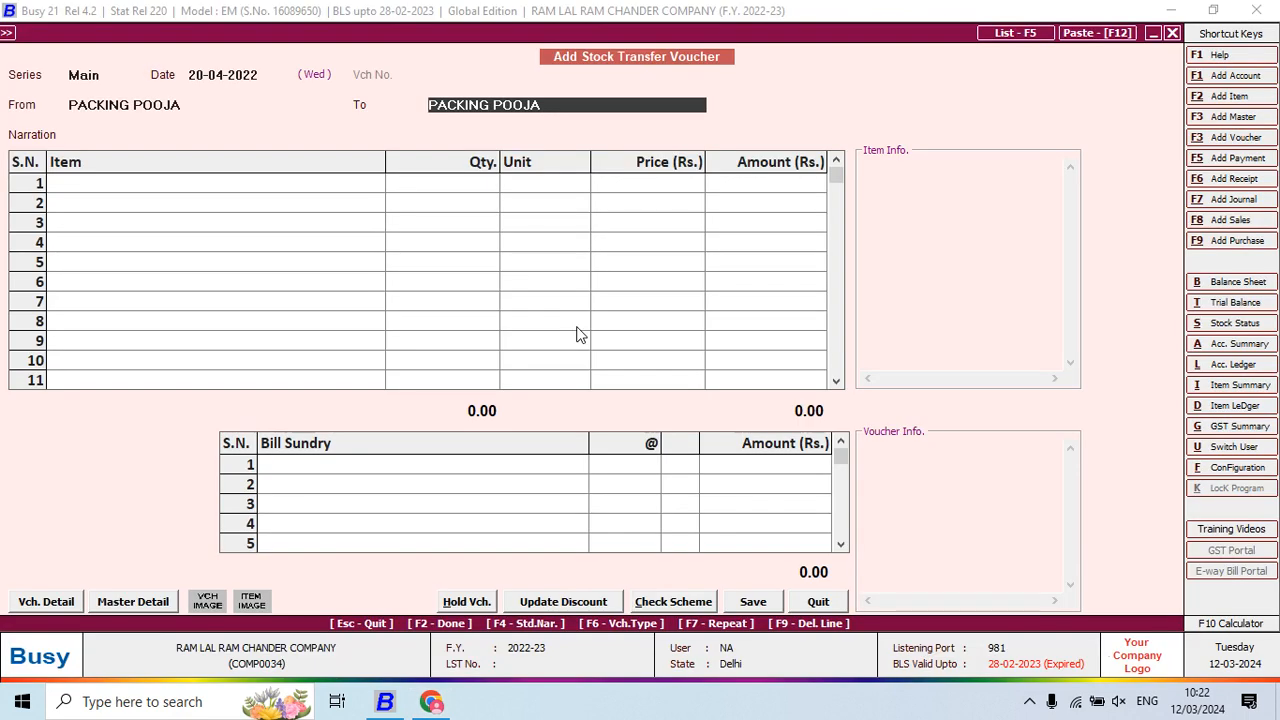
Create material centre PRESSING DIVYA under Production Floors with stock-transfer accounting on
{"action": "key", "text": "F3"}
{"action": "type", "text": "P"}
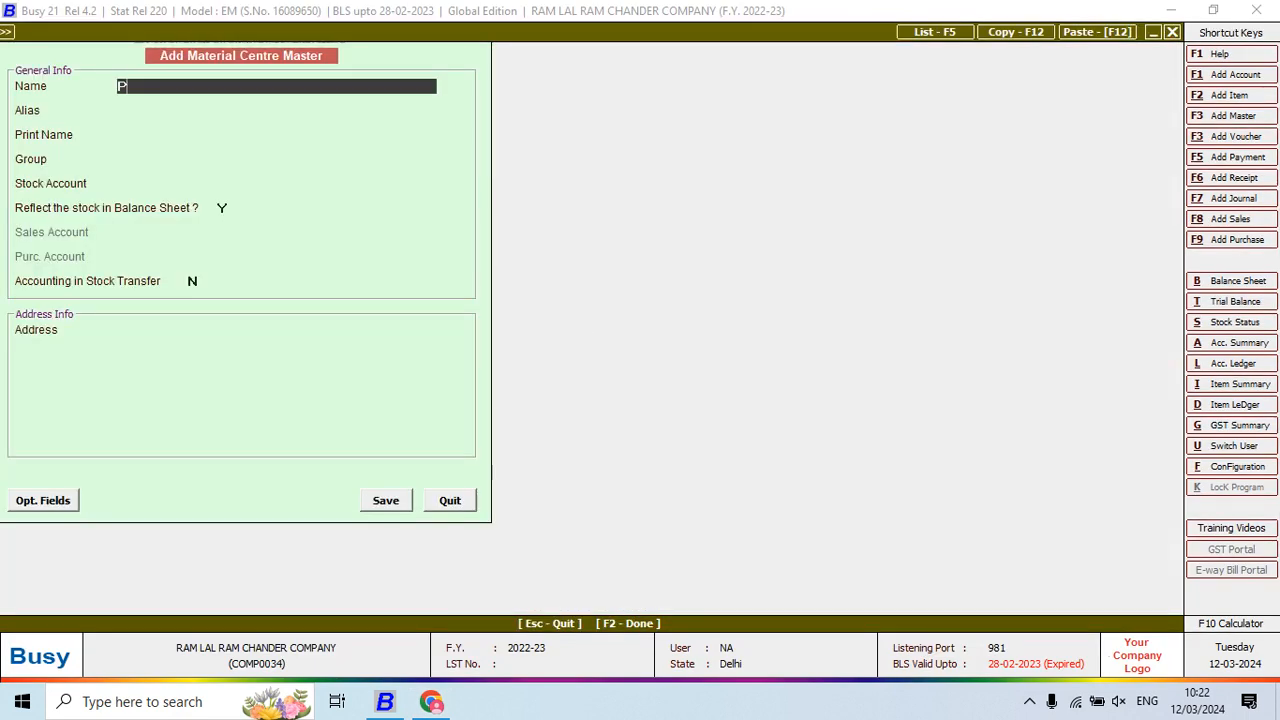
{"action": "type", "text": "RESSING RIYA"}
{"action": "key", "text": "BackSpace"}
{"action": "key", "text": "BackSpace"}
{"action": "type", "text": "DI"}
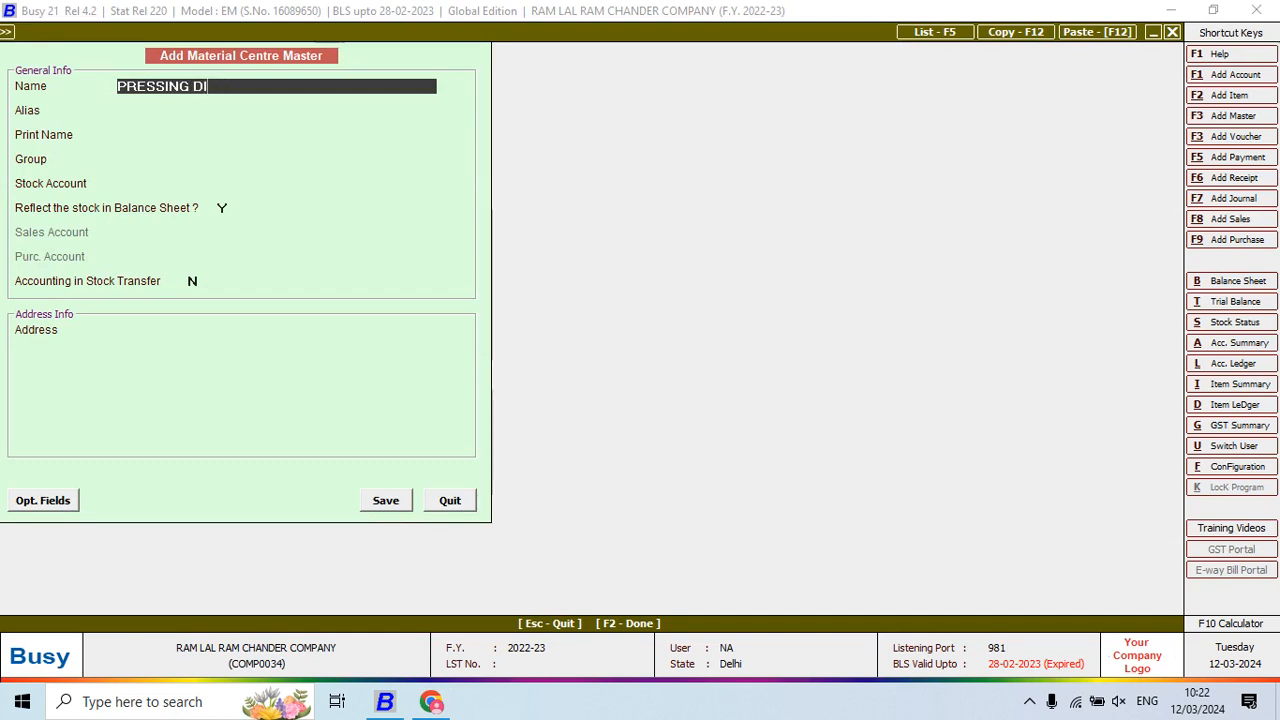
{"action": "type", "text": "VYA"}
{"action": "key", "text": "Return"}
{"action": "key", "text": "Return"}
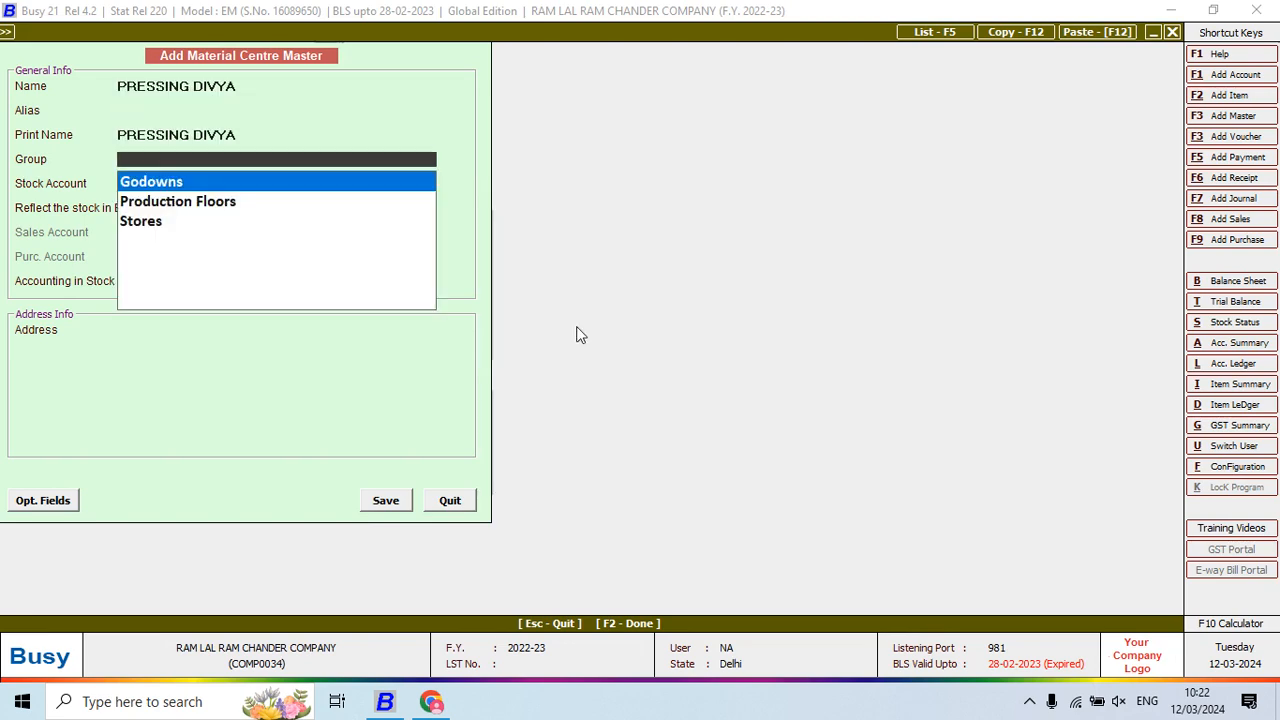
{"action": "key", "text": "Down"}
{"action": "key", "text": "Return"}
{"action": "key", "text": "Return"}
{"action": "type", "text": "Y"}
{"action": "key", "text": "Return"}
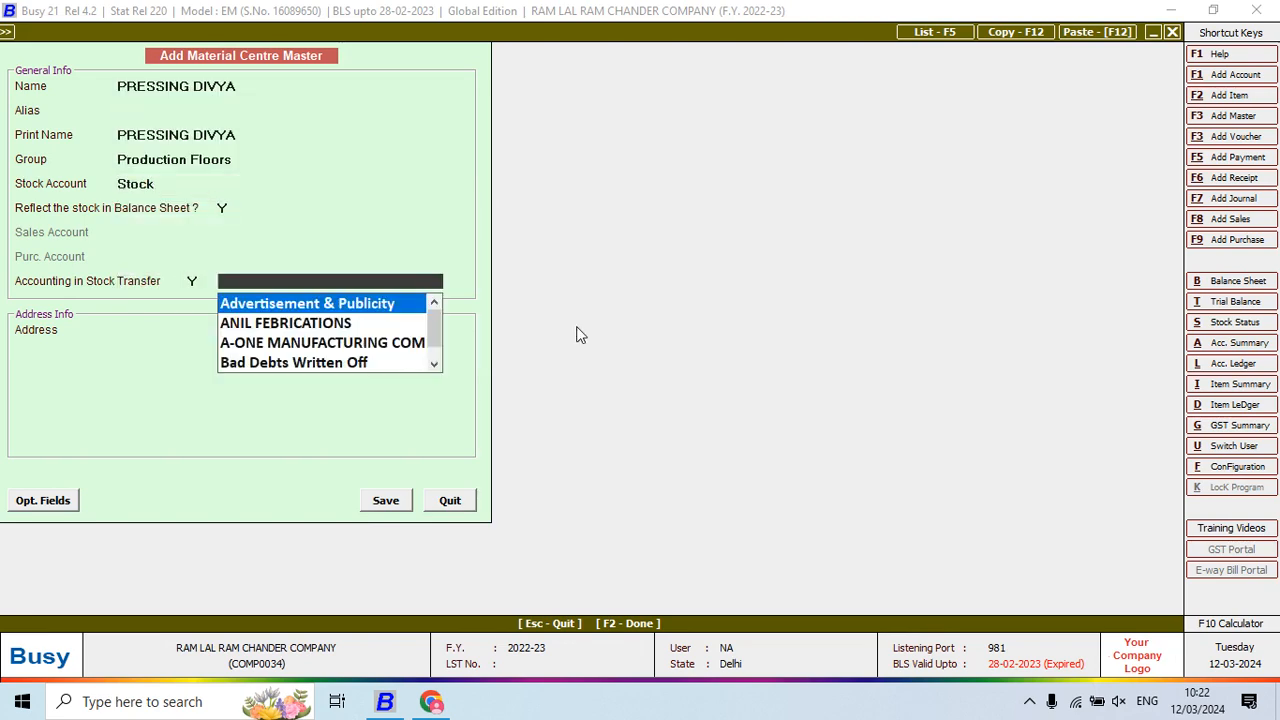
Save a PRESSING DIVYA account under JOB WORKERS, then save the material centre
{"action": "key", "text": "F3"}
{"action": "type", "text": "P"}
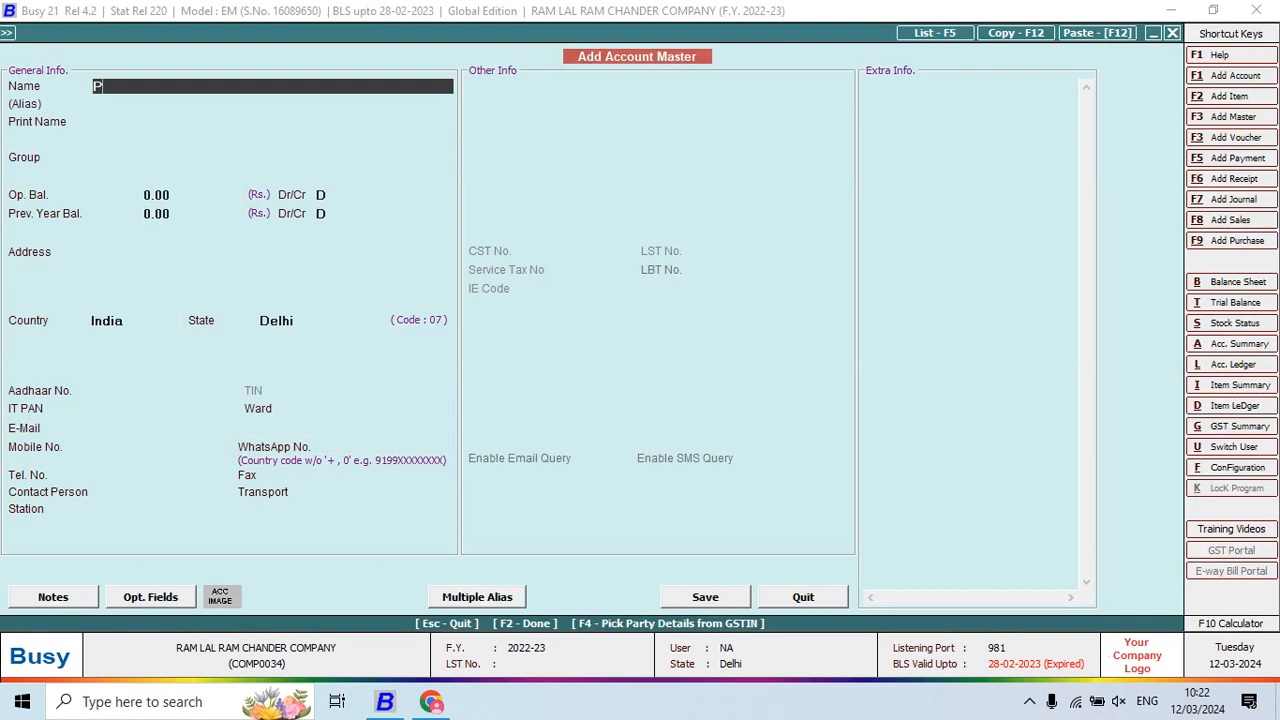
{"action": "type", "text": "RESSING DIVYA"}
{"action": "key", "text": "Return"}
{"action": "key", "text": "Return"}
{"action": "type", "text": "J"}
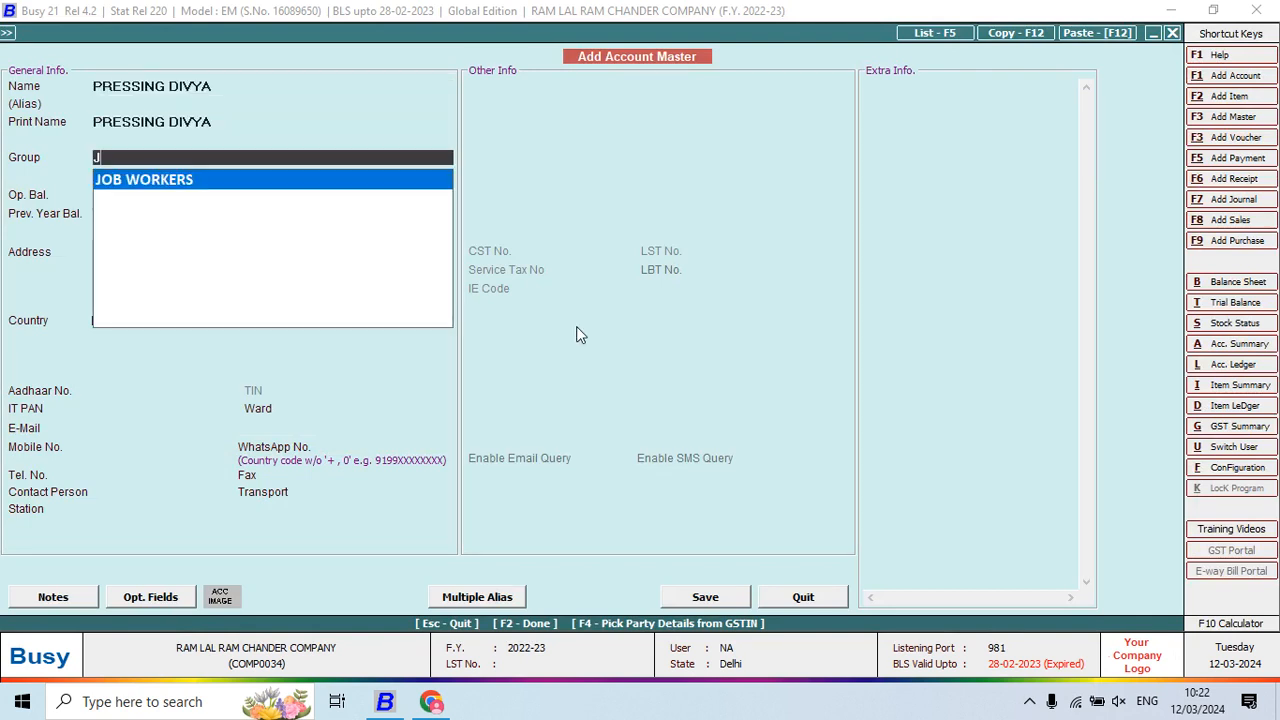
{"action": "key", "text": "Return"}
{"action": "key", "text": "Return"}
{"action": "key", "text": "Return"}
{"action": "key", "text": "F2"}
{"action": "key", "text": "Return"}
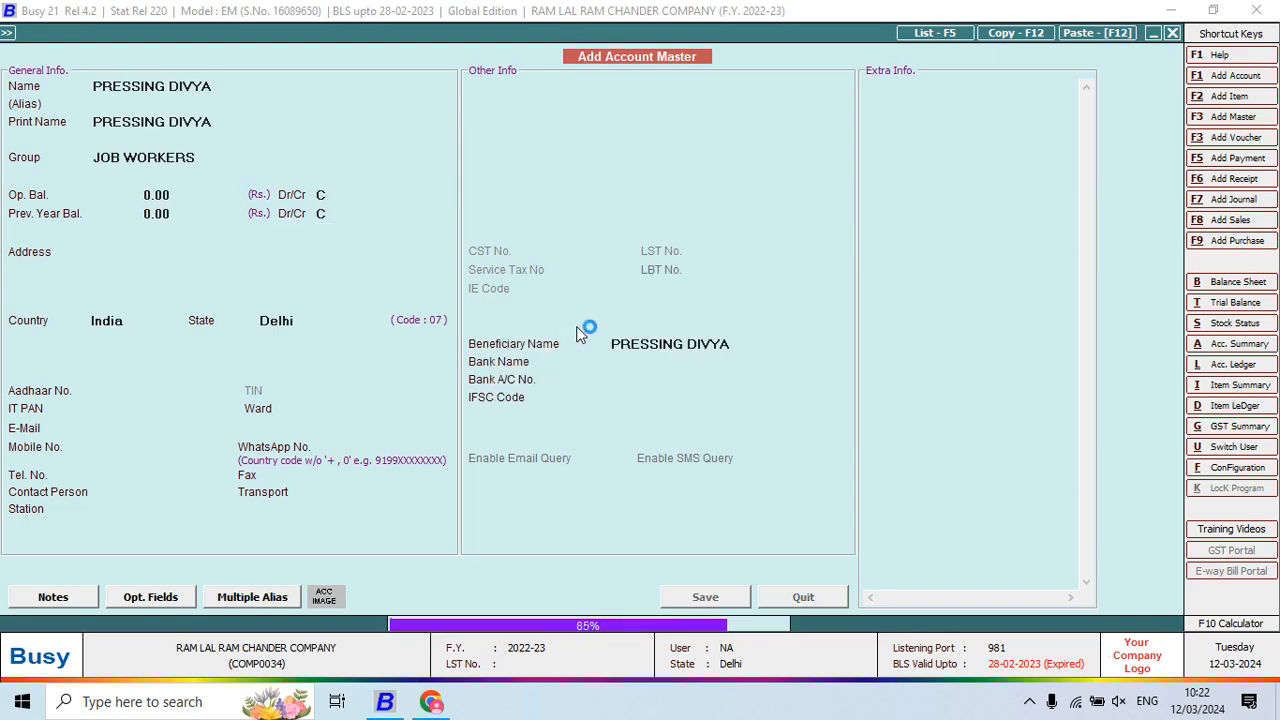
{"action": "key", "text": "Return"}
{"action": "key", "text": "Return"}
{"action": "key", "text": "Return"}
{"action": "key", "text": "Return"}
{"action": "key", "text": "Return"}
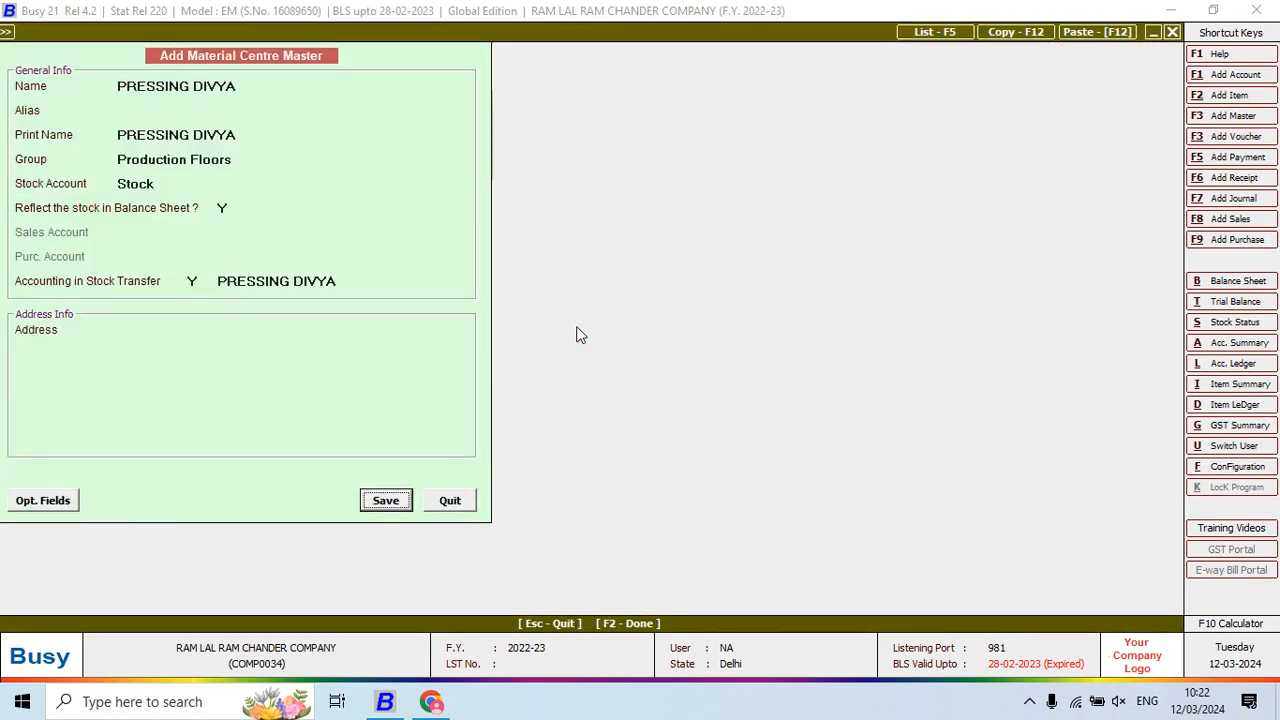
{"action": "key", "text": "Return"}
{"action": "key", "text": "Return"}
Enter 495 pieces of SHIRT HF CHECK PRINT in the voucher's item row
{"action": "type", "text": "SHI"}
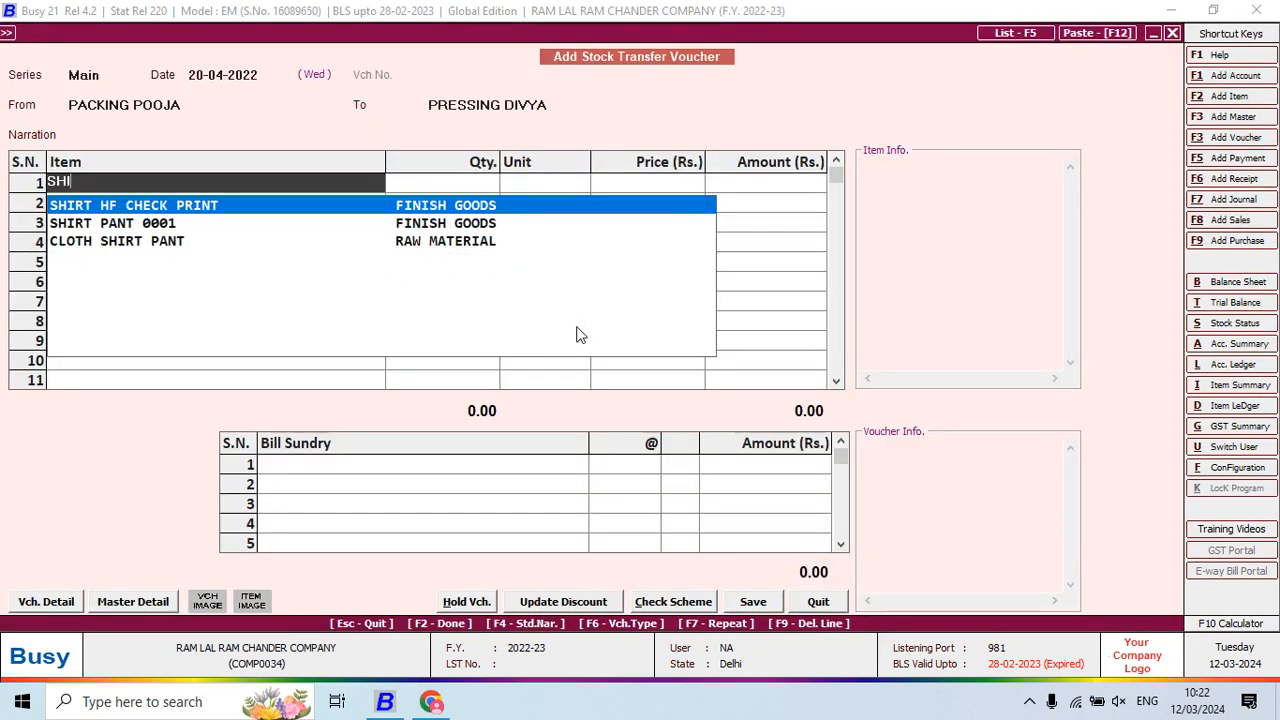
{"action": "key", "text": "Return"}
{"action": "type", "text": "495"}
{"action": "key", "text": "Return"}
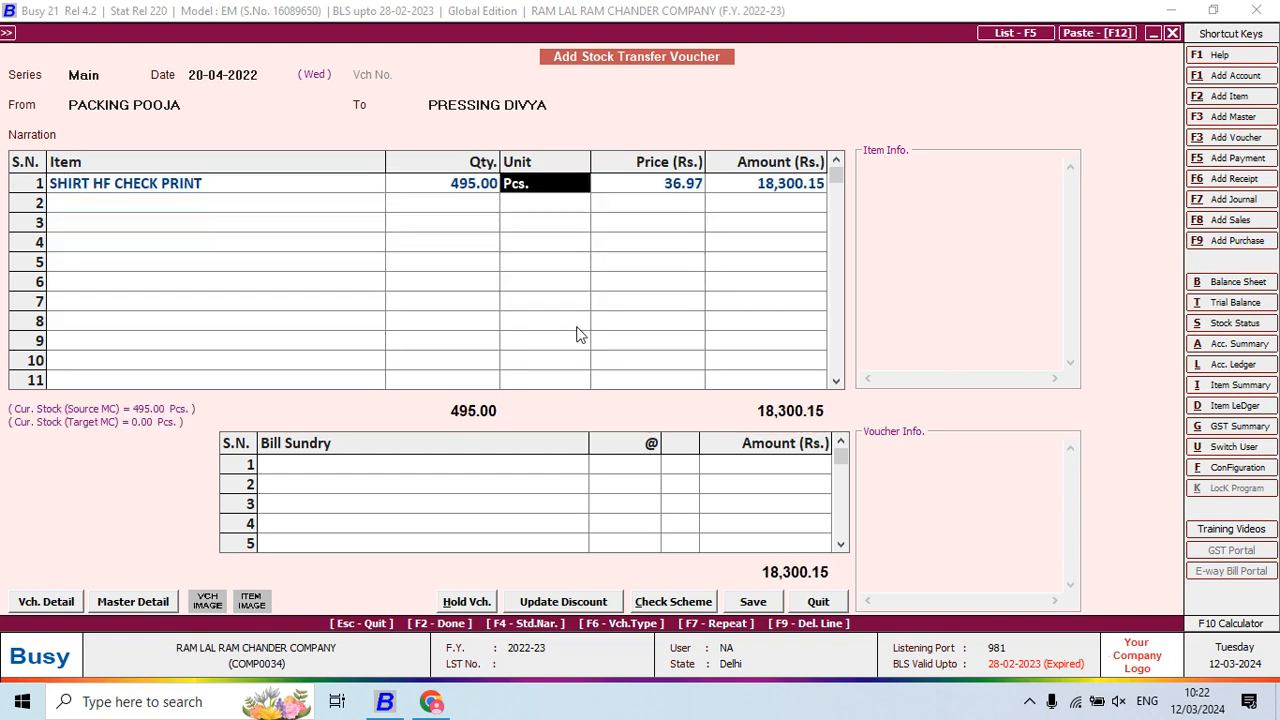
{"action": "key", "text": "Return"}
{"action": "key", "text": "Return"}
{"action": "key", "text": "Return"}
{"action": "key", "text": "Return"}
{"action": "key", "text": "Return"}
{"action": "key", "text": "Return"}
{"action": "key", "text": "Return"}
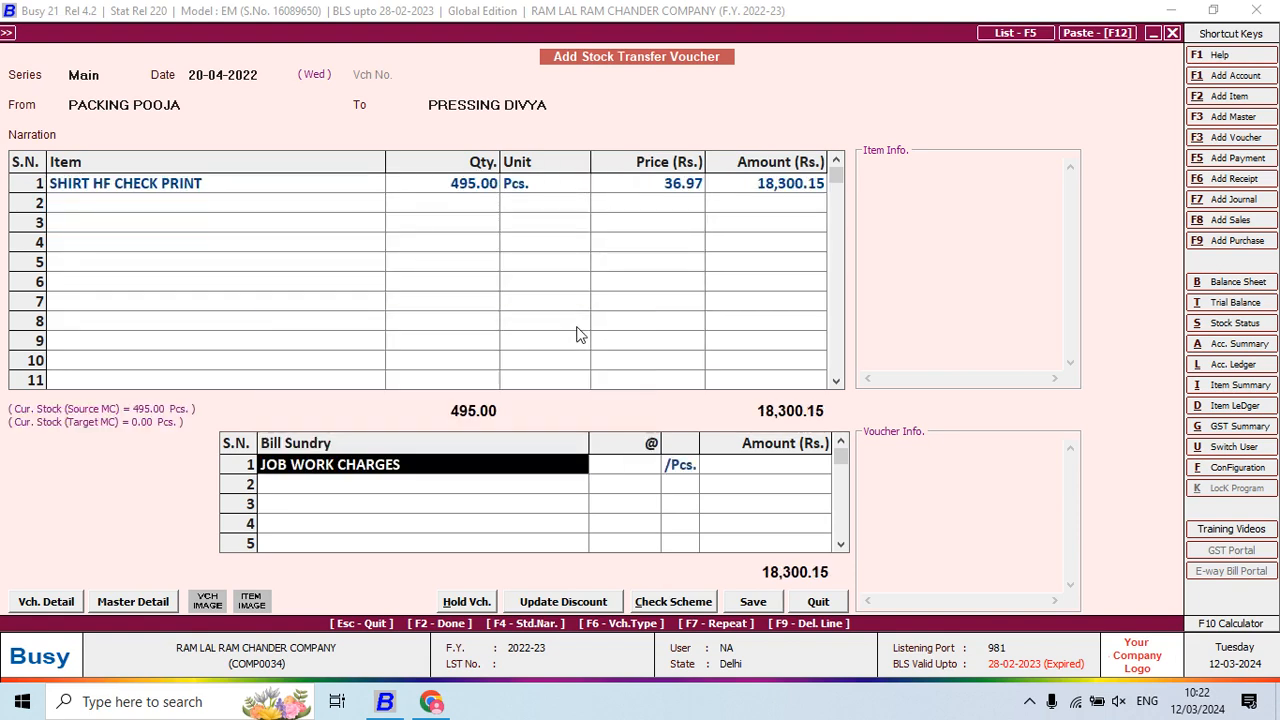
Add JOB WORK CHARGES at 3 per piece and save the voucher
{"action": "key", "text": "alt+Tab"}
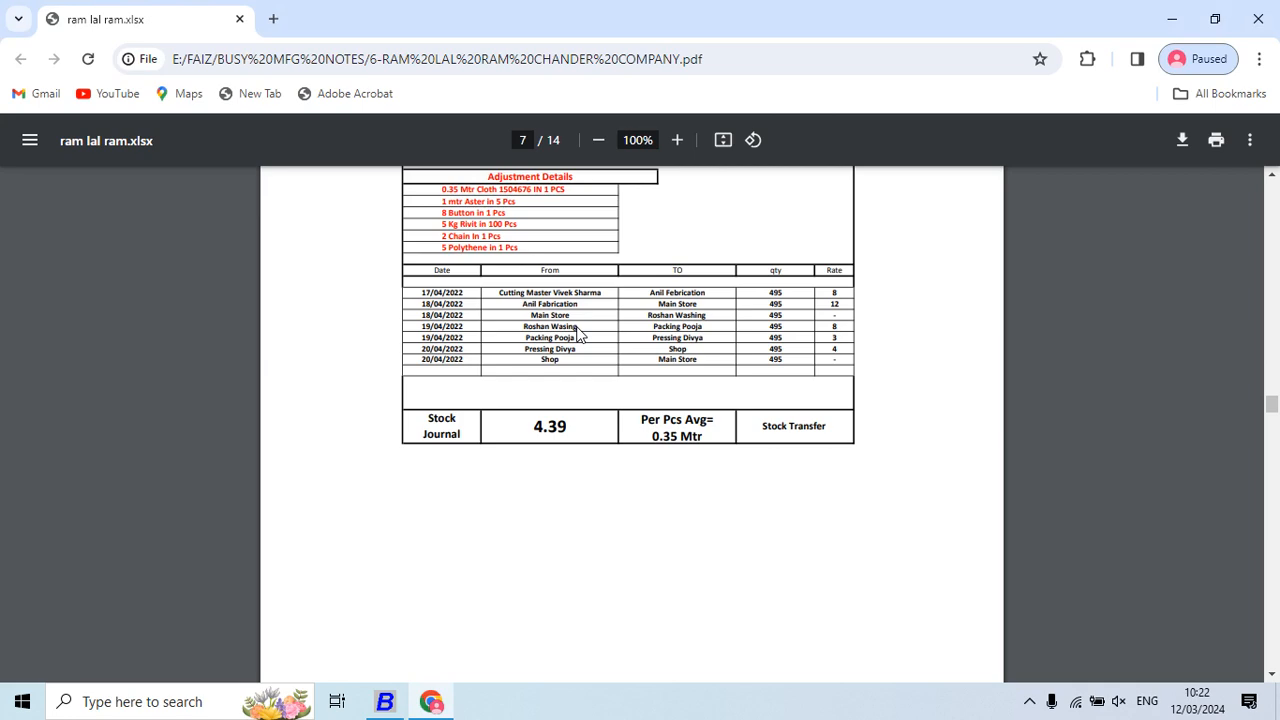
{"action": "key", "text": "alt+Tab"}
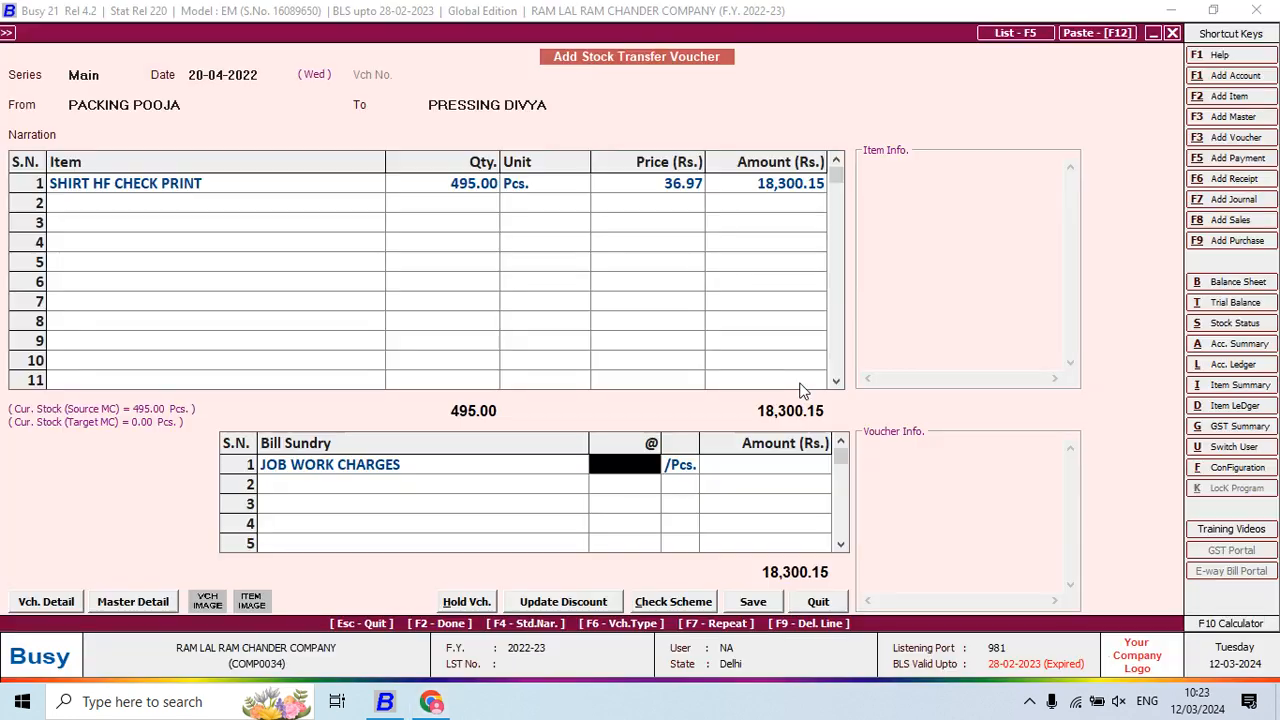
{"action": "key", "text": "alt+Tab"}
{"action": "key", "text": "alt+Tab"}
{"action": "type", "text": "3"}
{"action": "key", "text": "Return"}
{"action": "key", "text": "F2"}
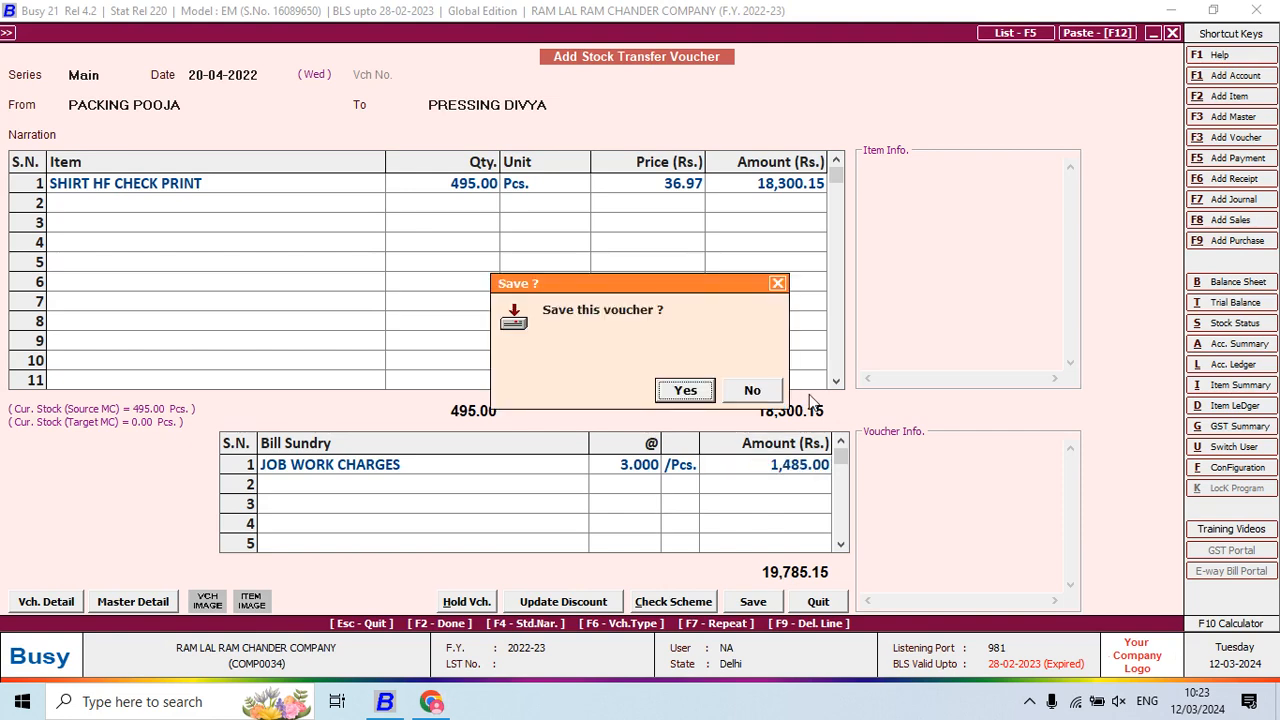
{"action": "key", "text": "Return"}
{"action": "key", "text": "alt+Tab"}
{"action": "key", "text": "alt+Tab"}
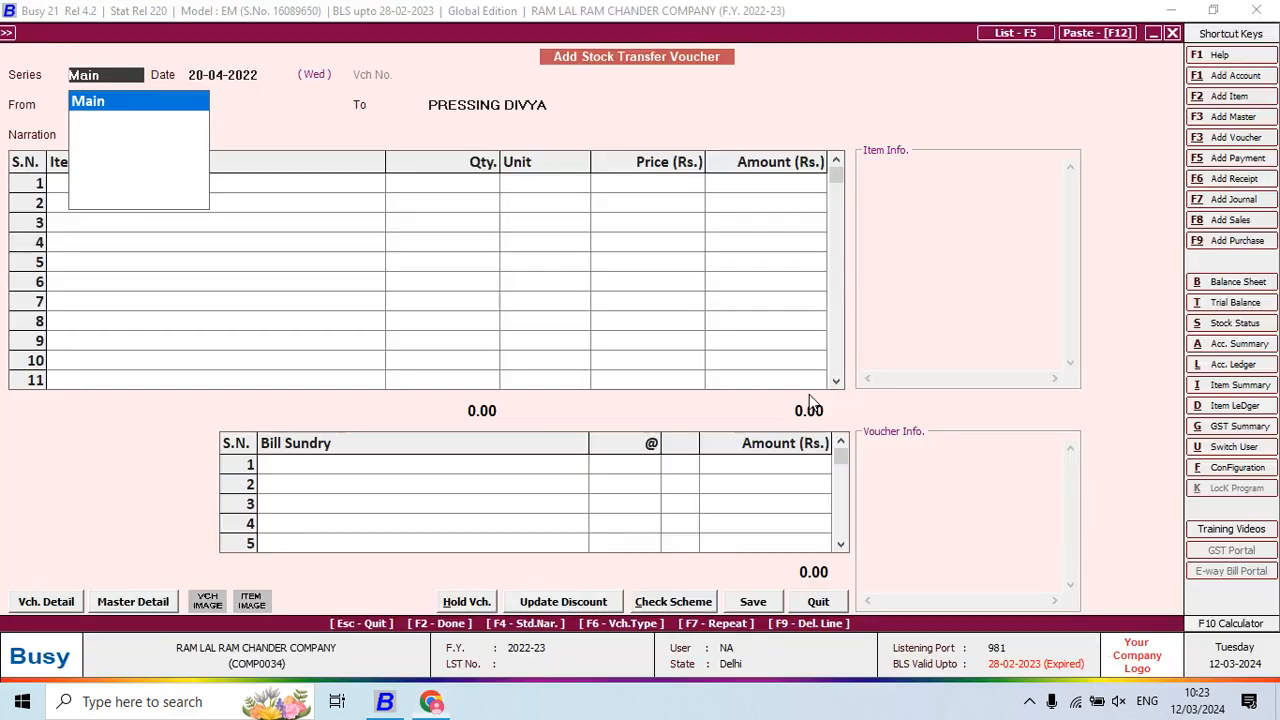
Start a PRESSING DIVYA-to-SHOP transfer with 495 SHIRT HF CHECK PRINT
{"action": "key", "text": "Return"}
{"action": "key", "text": "Return"}
{"action": "type", "text": "DIV"}
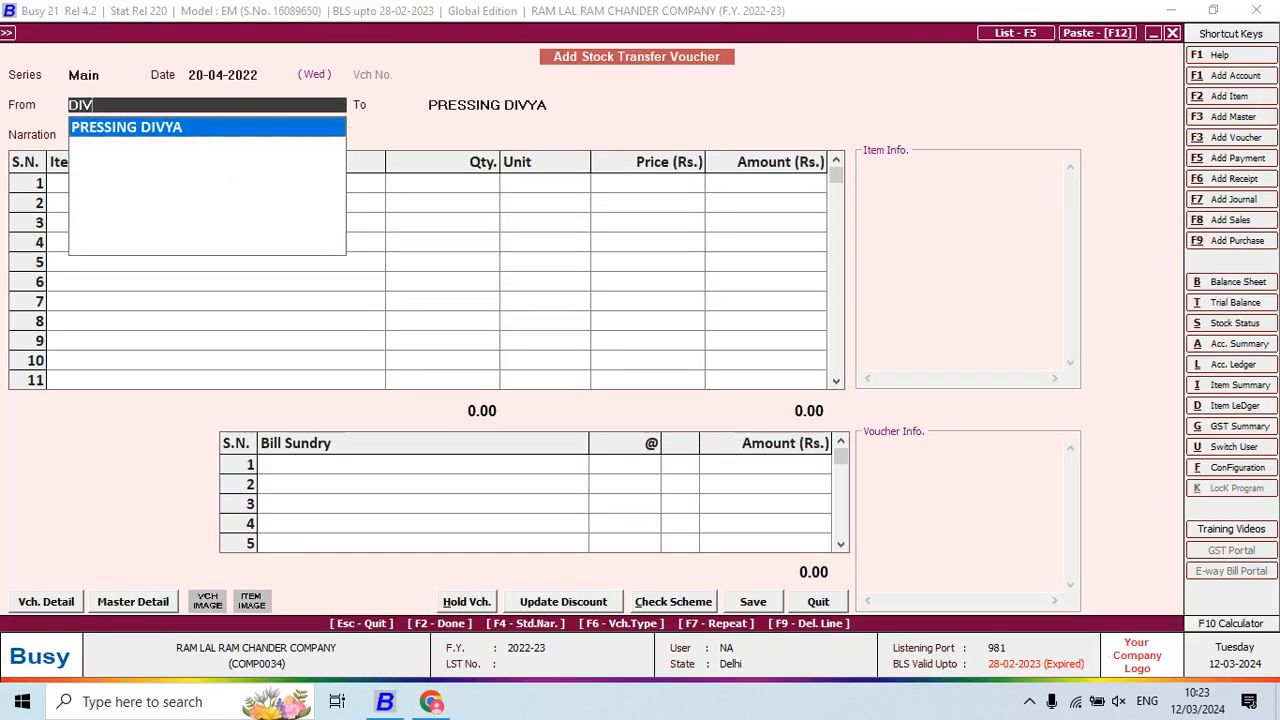
{"action": "key", "text": "Return"}
{"action": "type", "text": "S"}
{"action": "key", "text": "Return"}
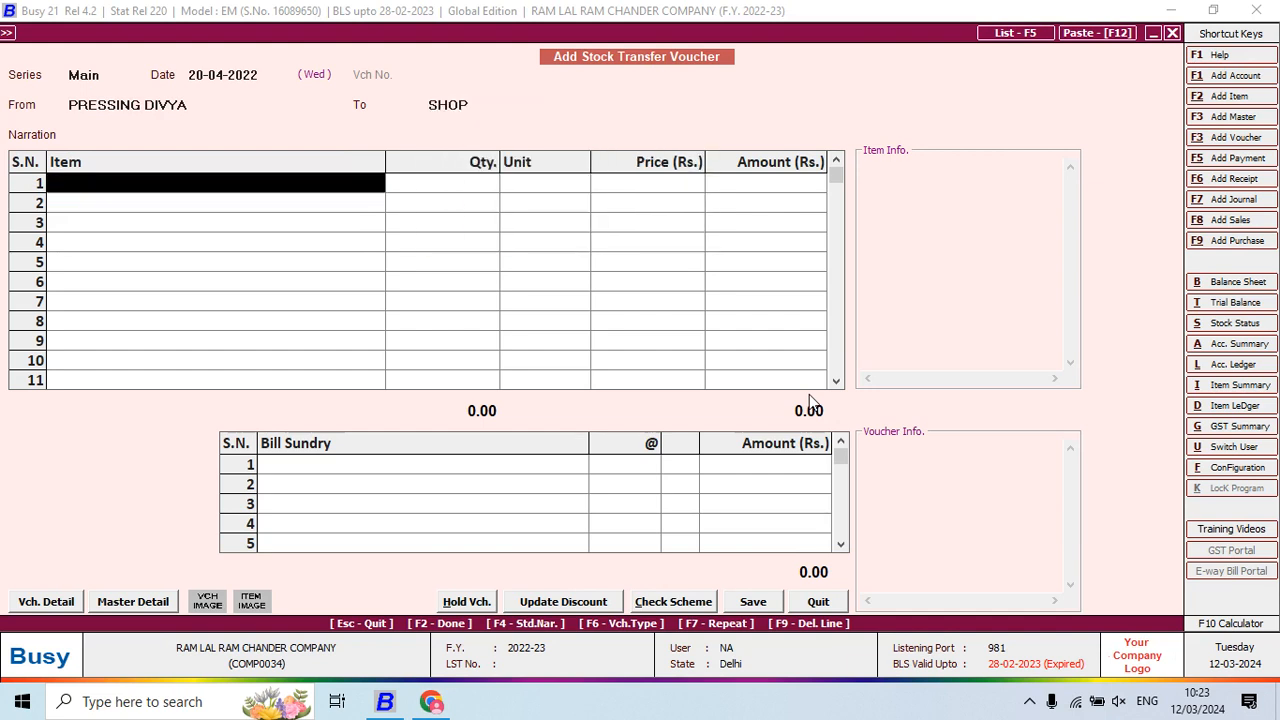
{"action": "type", "text": "SH"}
{"action": "key", "text": "Return"}
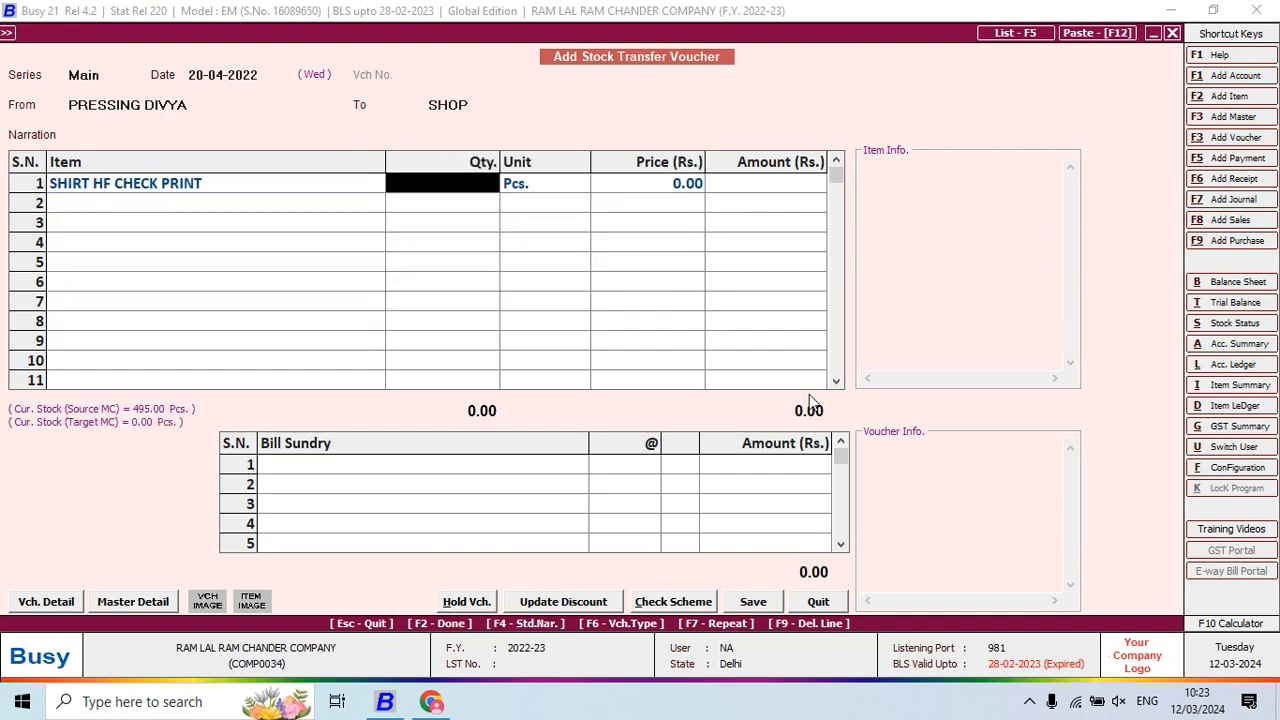
{"action": "type", "text": "495"}
{"action": "key", "text": "Return"}
{"action": "key", "text": "Return"}
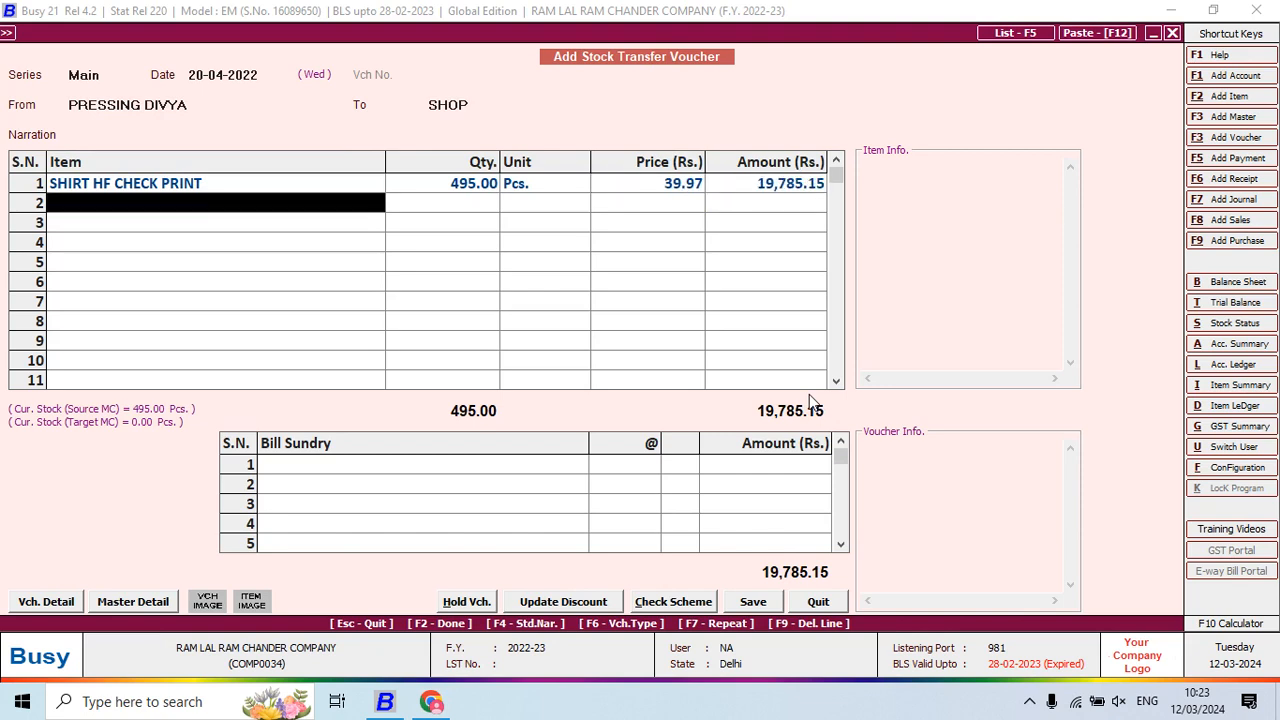
Add JOB WORK CHARGES at 4 per piece and save the voucher
{"action": "key", "text": "Return"}
{"action": "type", "text": "J"}
{"action": "key", "text": "Return"}
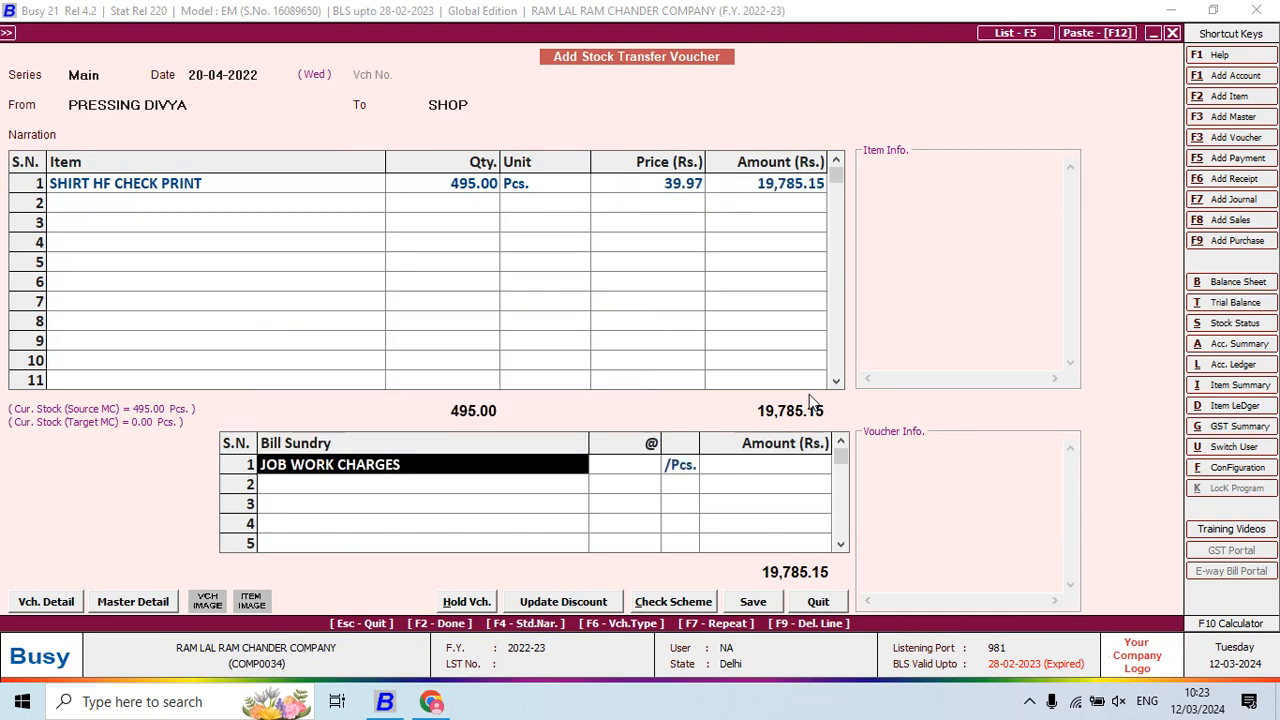
{"action": "key", "text": "Return"}
{"action": "key", "text": "alt+Tab"}
{"action": "key", "text": "alt+Tab"}
{"action": "type", "text": "4"}
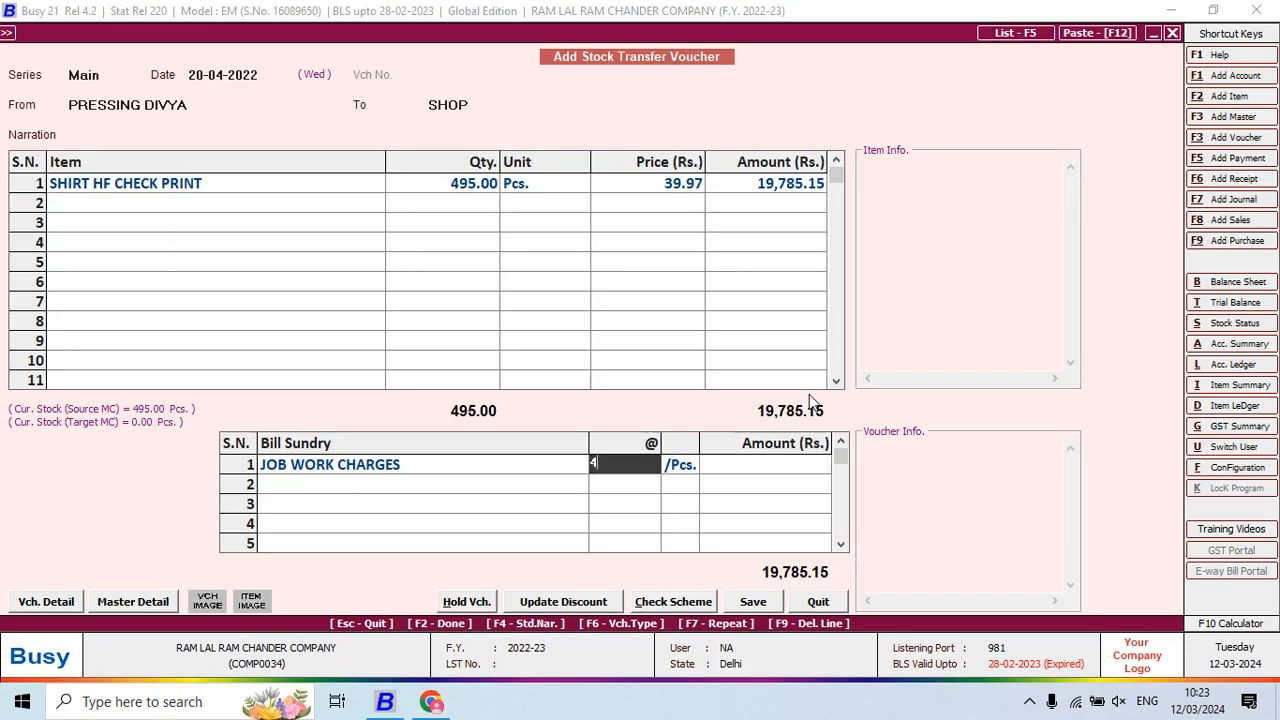
{"action": "key", "text": "Return"}
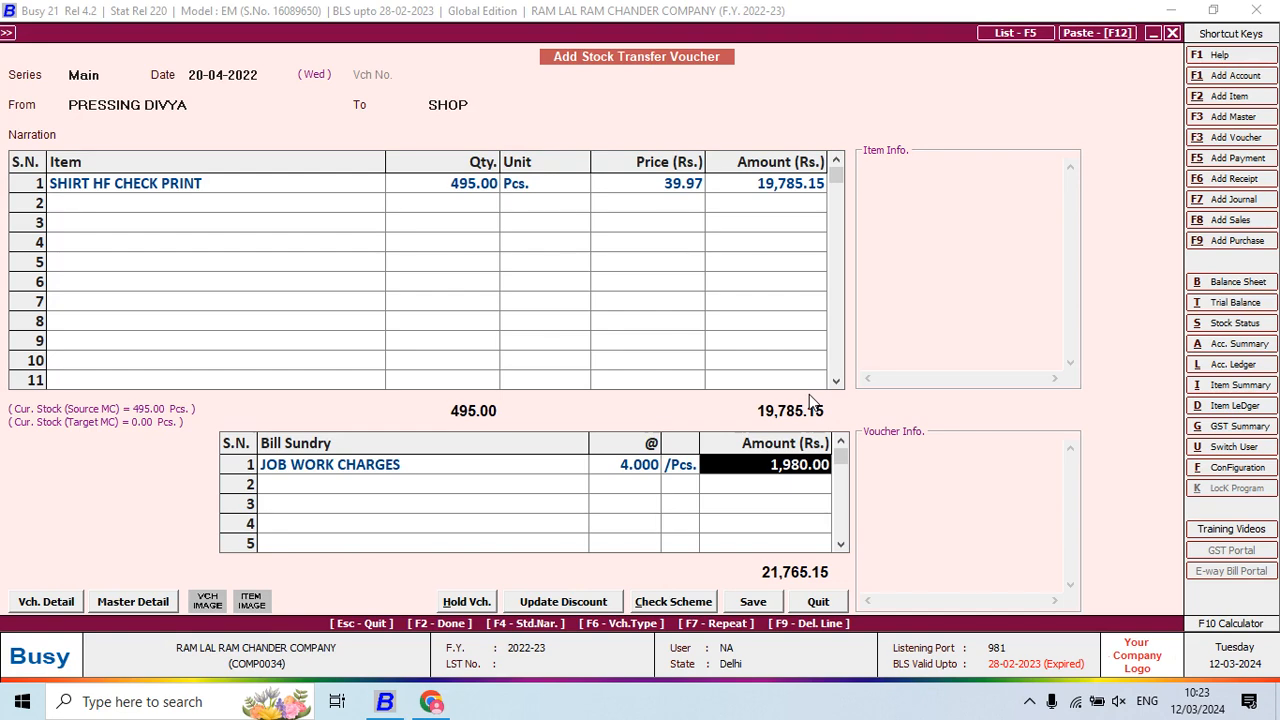
{"action": "key", "text": "Return"}
{"action": "key", "text": "Return"}
{"action": "key", "text": "Return"}
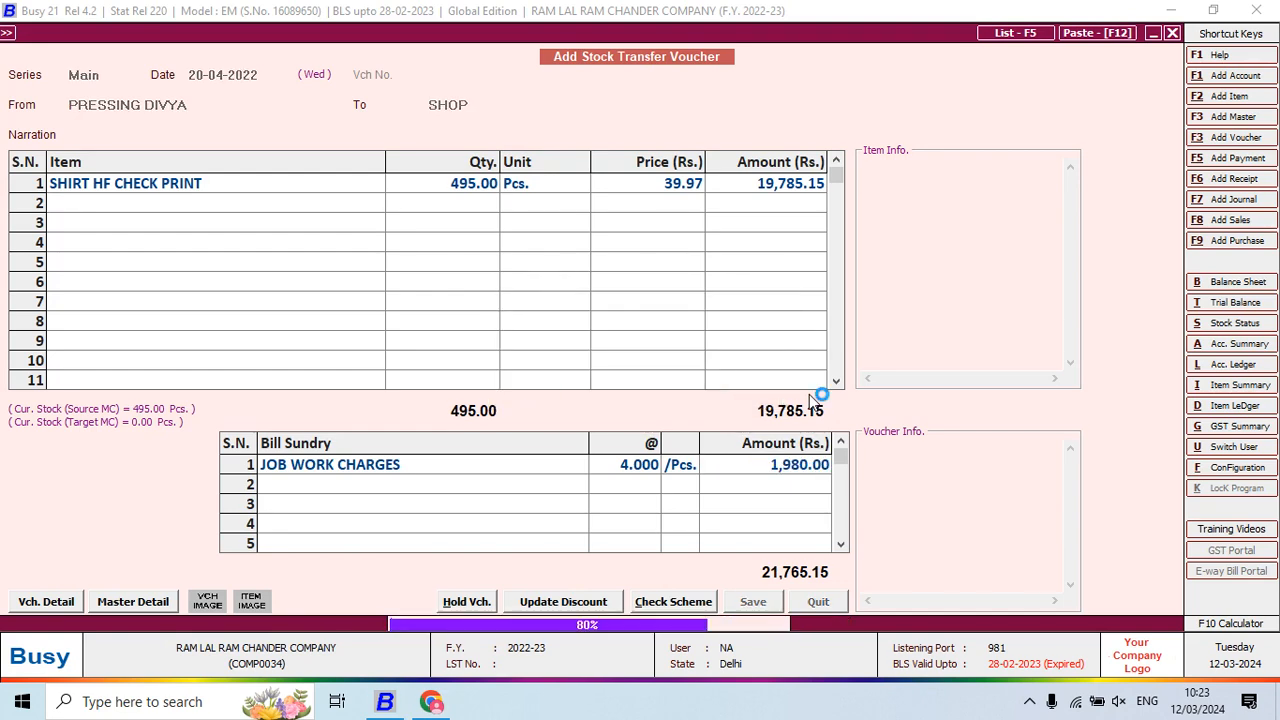
{"action": "key", "text": "alt+Tab"}
{"action": "key", "text": "alt+Tab"}
Start a new transfer voucher from SHOP to Main Store
{"action": "key", "text": "Return"}
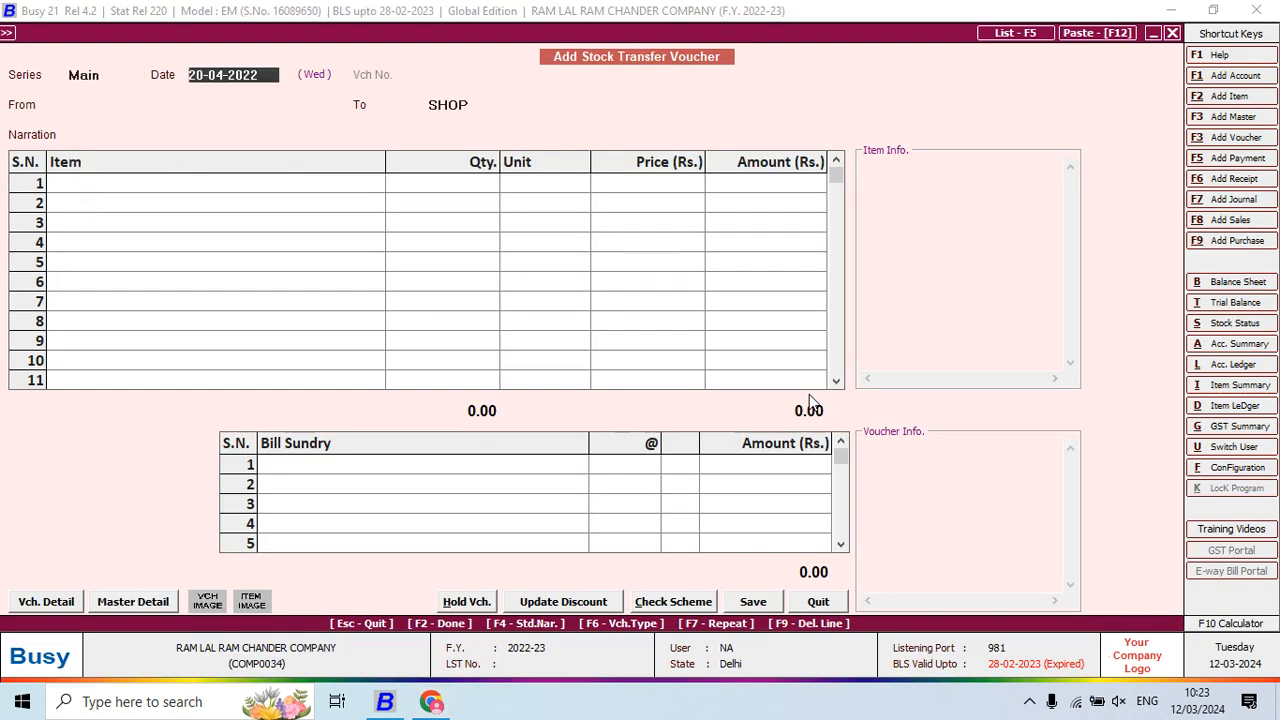
{"action": "key", "text": "Return"}
{"action": "type", "text": "S"}
{"action": "key", "text": "Return"}
{"action": "type", "text": "M"}
{"action": "key", "text": "Return"}
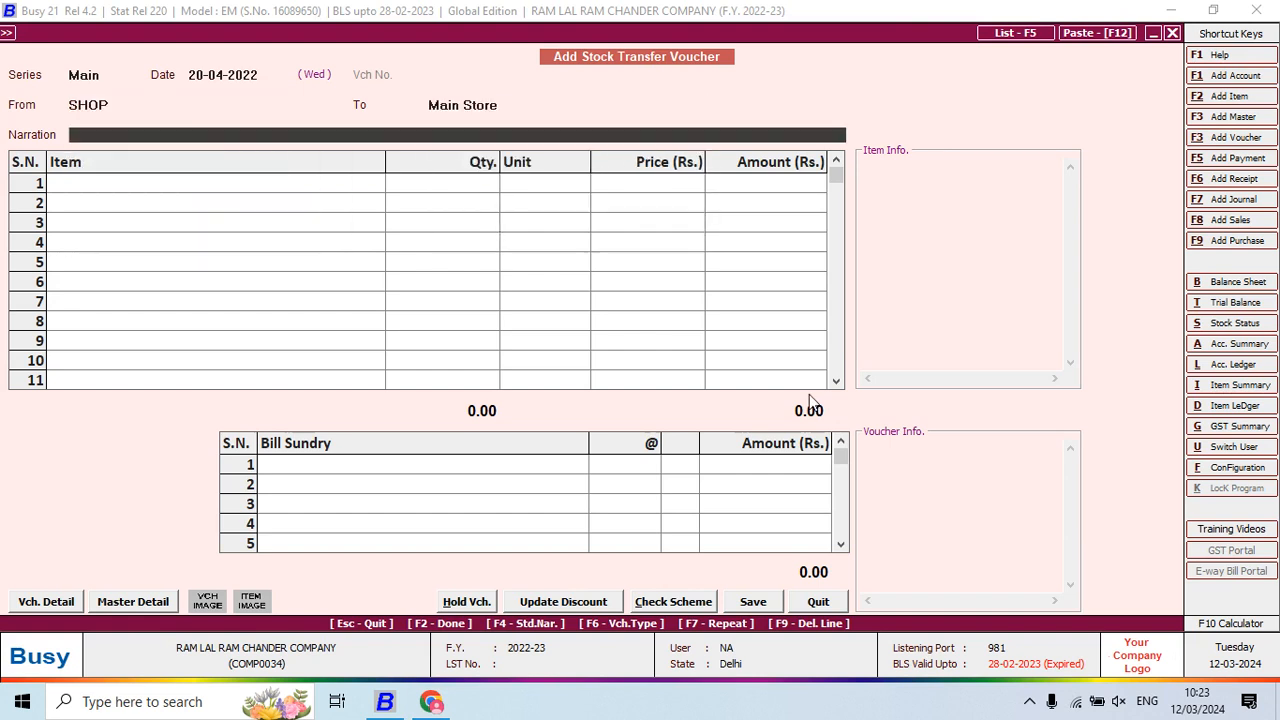
Enter 495 SHIRT HF CHECK PRINT and save the SHOP-to-Main Store voucher
{"action": "key", "text": "Return"}
{"action": "type", "text": "SHIR"}
{"action": "key", "text": "Return"}
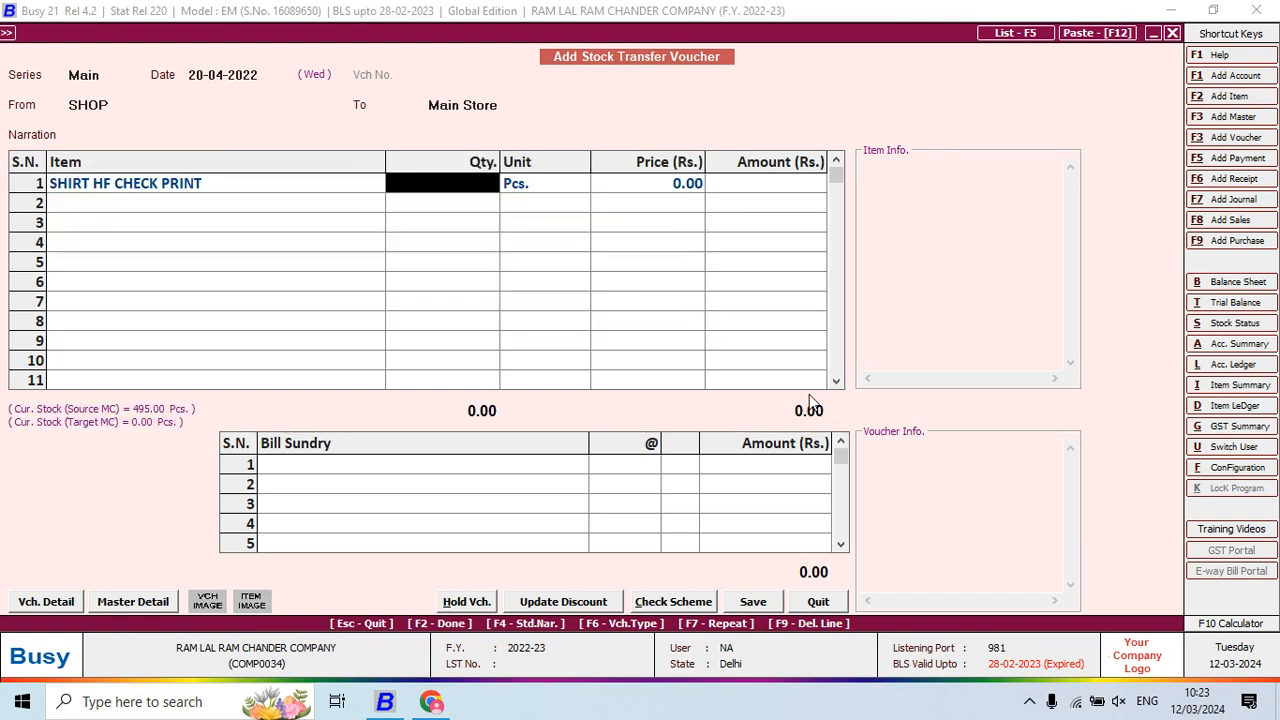
{"action": "type", "text": "495"}
{"action": "key", "text": "Return"}
{"action": "key", "text": "Return"}
{"action": "key", "text": "Return"}
{"action": "key", "text": "Return"}
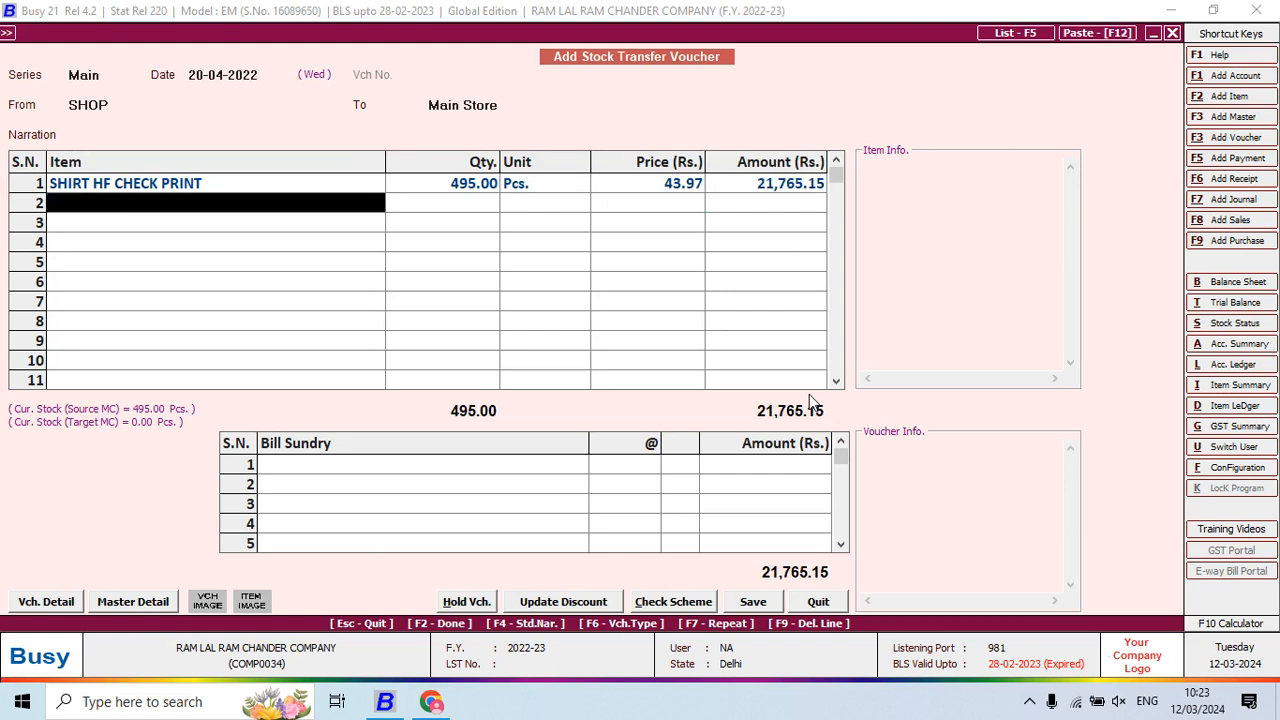
{"action": "key", "text": "Return"}
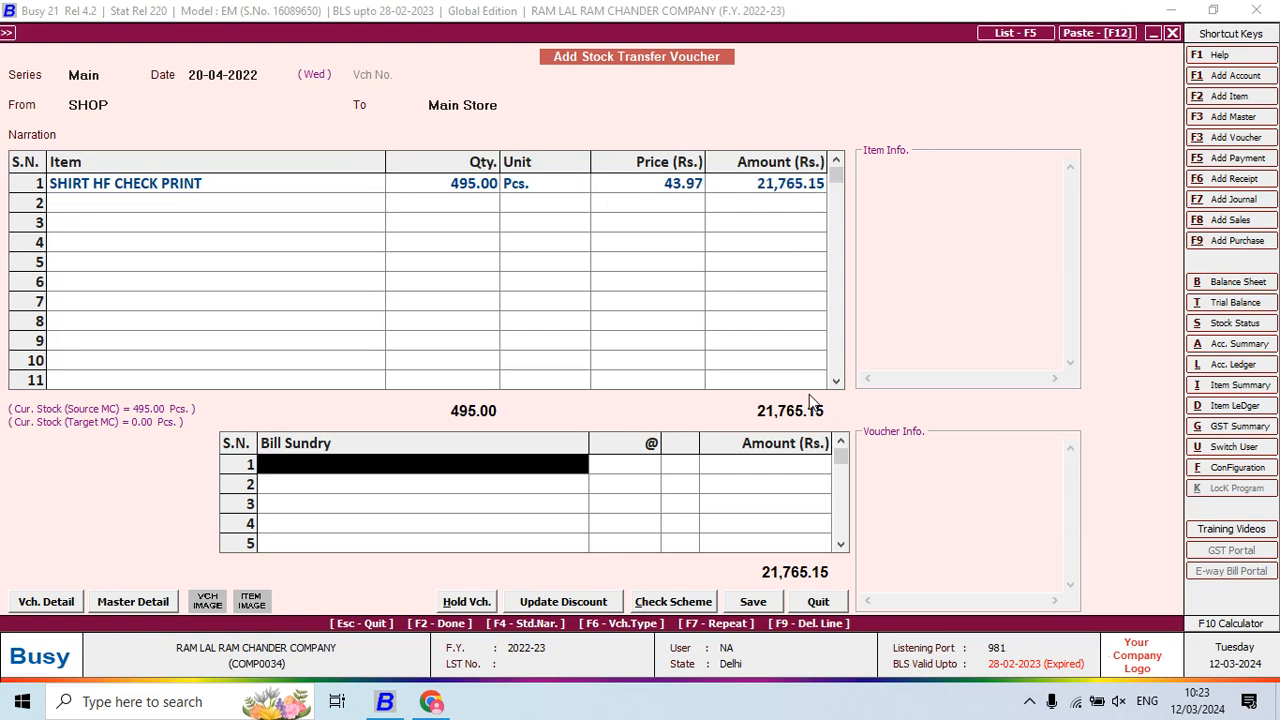
{"action": "key", "text": "Return"}
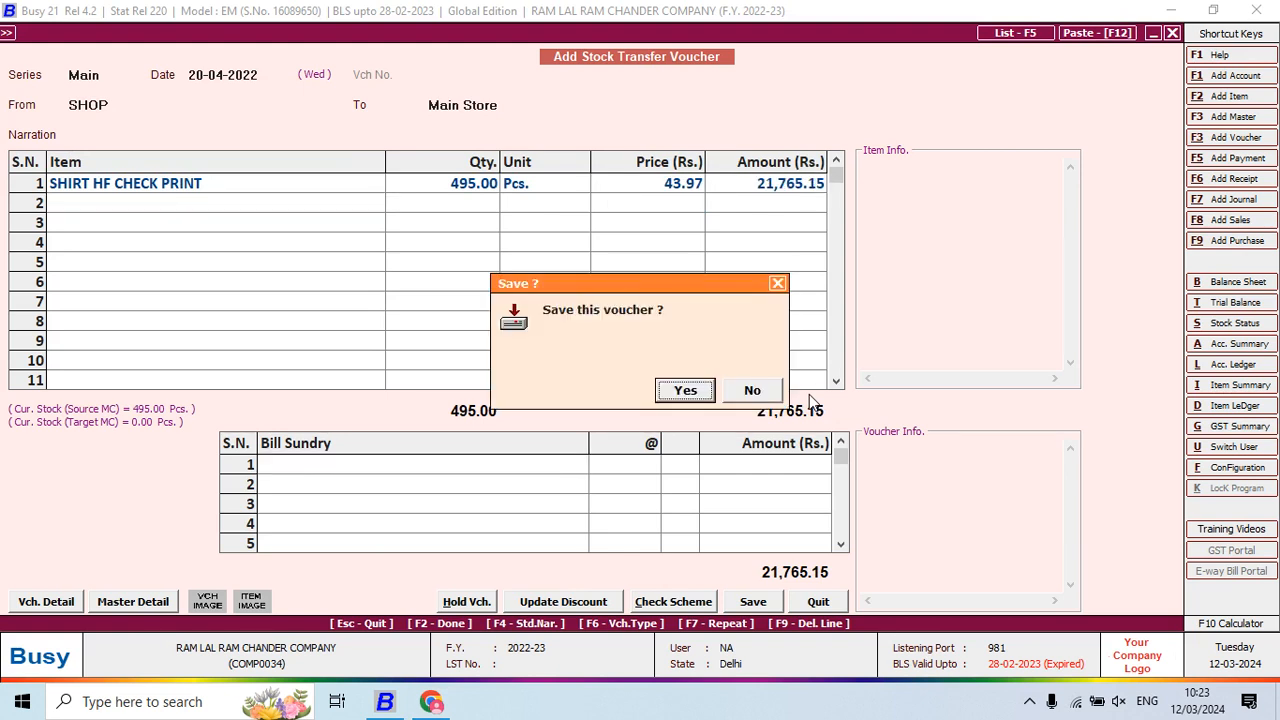
{"action": "key", "text": "Return"}
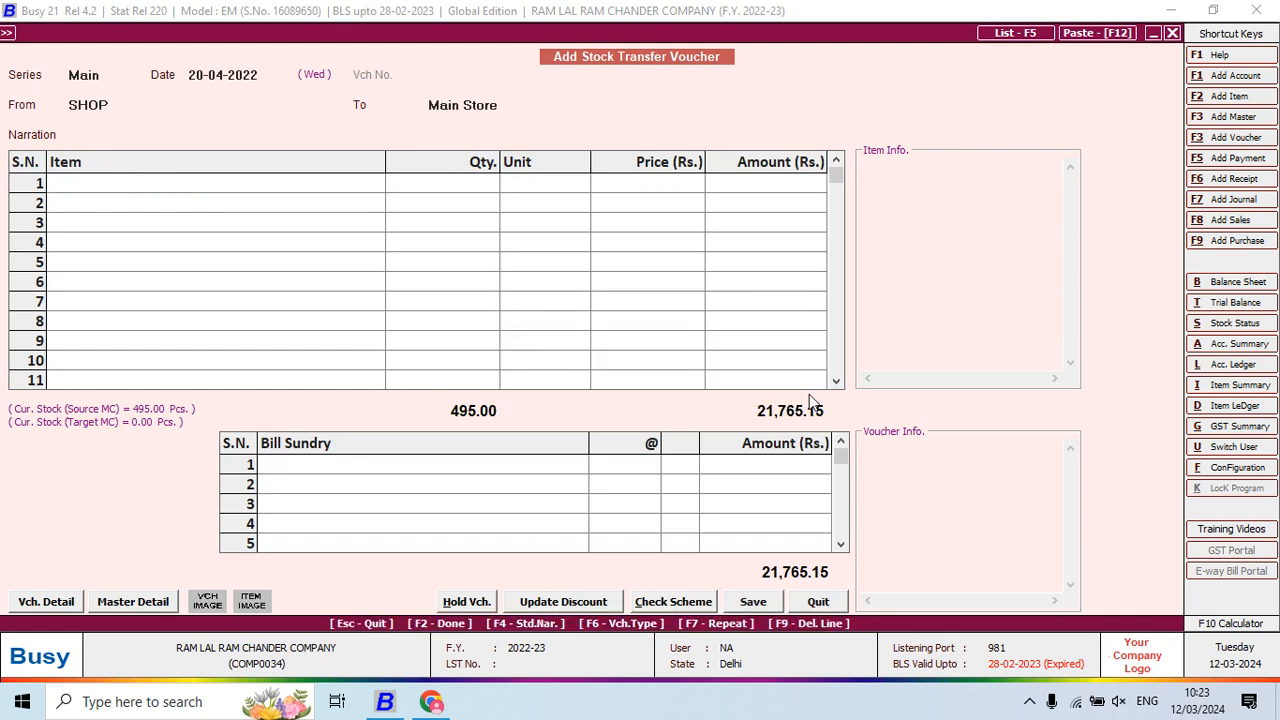
Bring up the Chrome PDF notes and scroll to the page 8 LOT NO -00001 table
{"action": "key", "text": "super+Tab"}
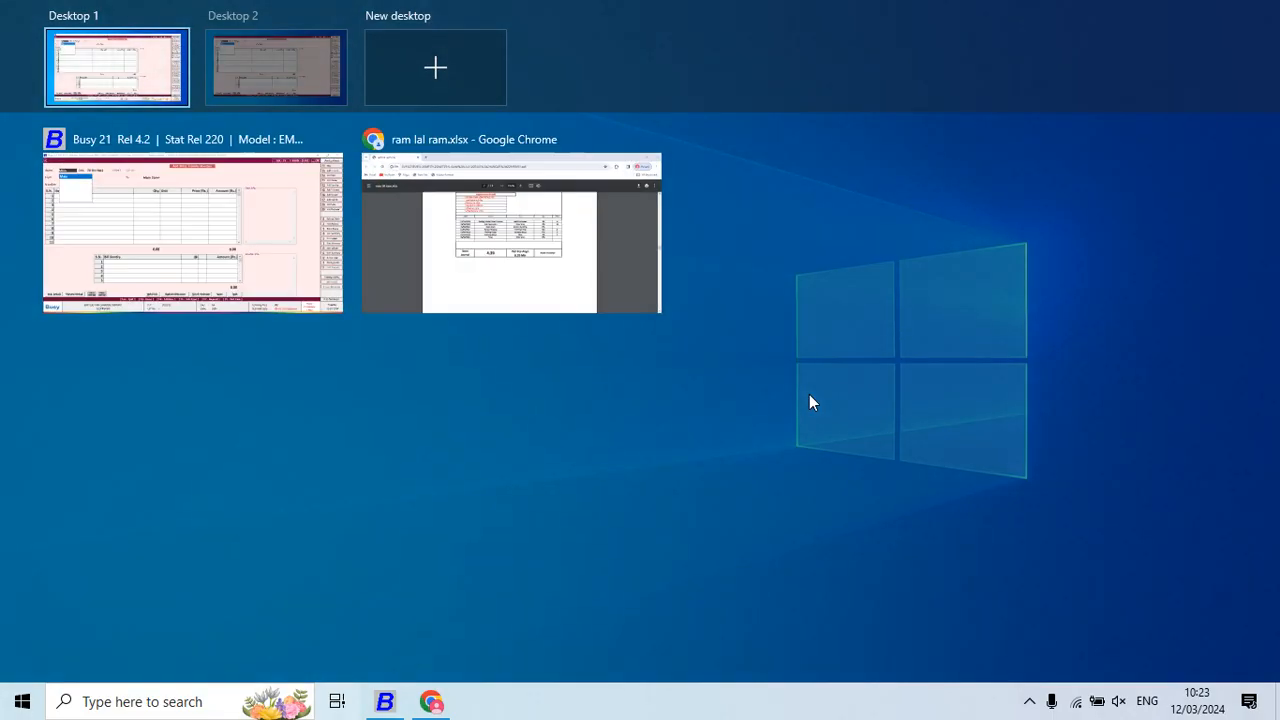
{"action": "key", "text": "alt+Tab"}
{"action": "scroll", "coordinate": [716, 386], "scroll_direction": "down", "scroll_amount": 10}
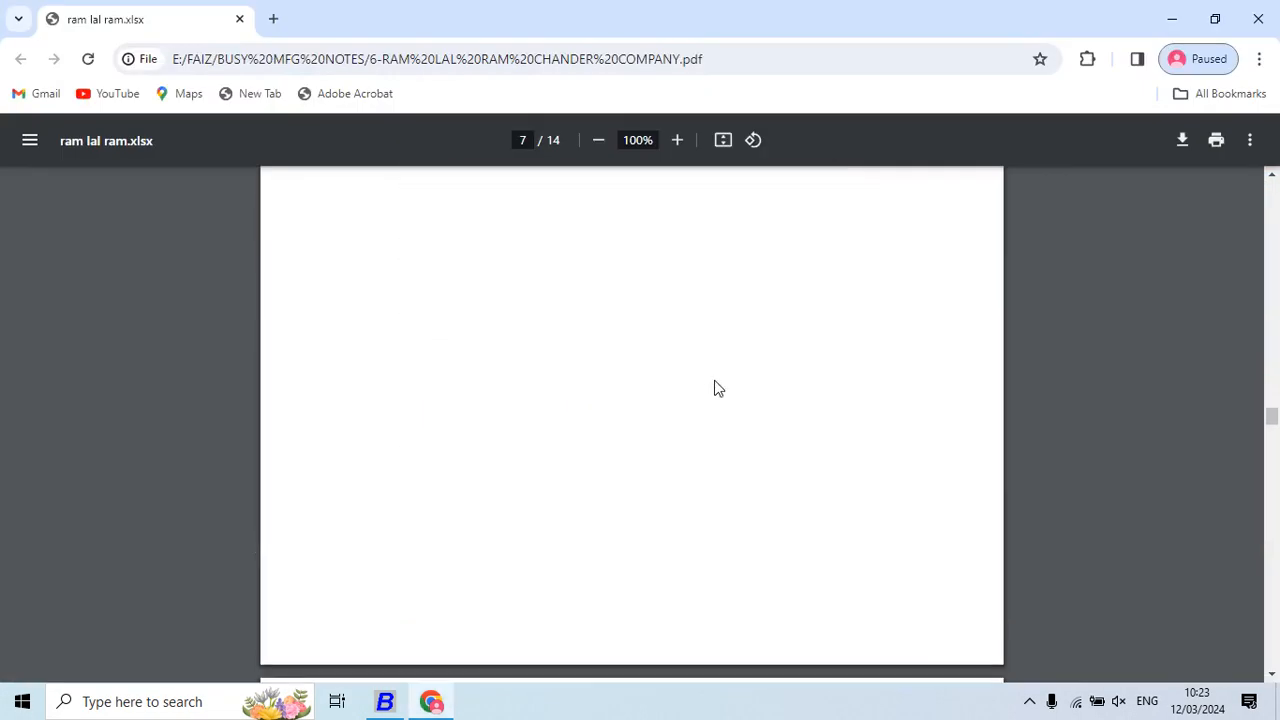
{"action": "scroll", "coordinate": [716, 386], "scroll_direction": "down", "scroll_amount": 10}
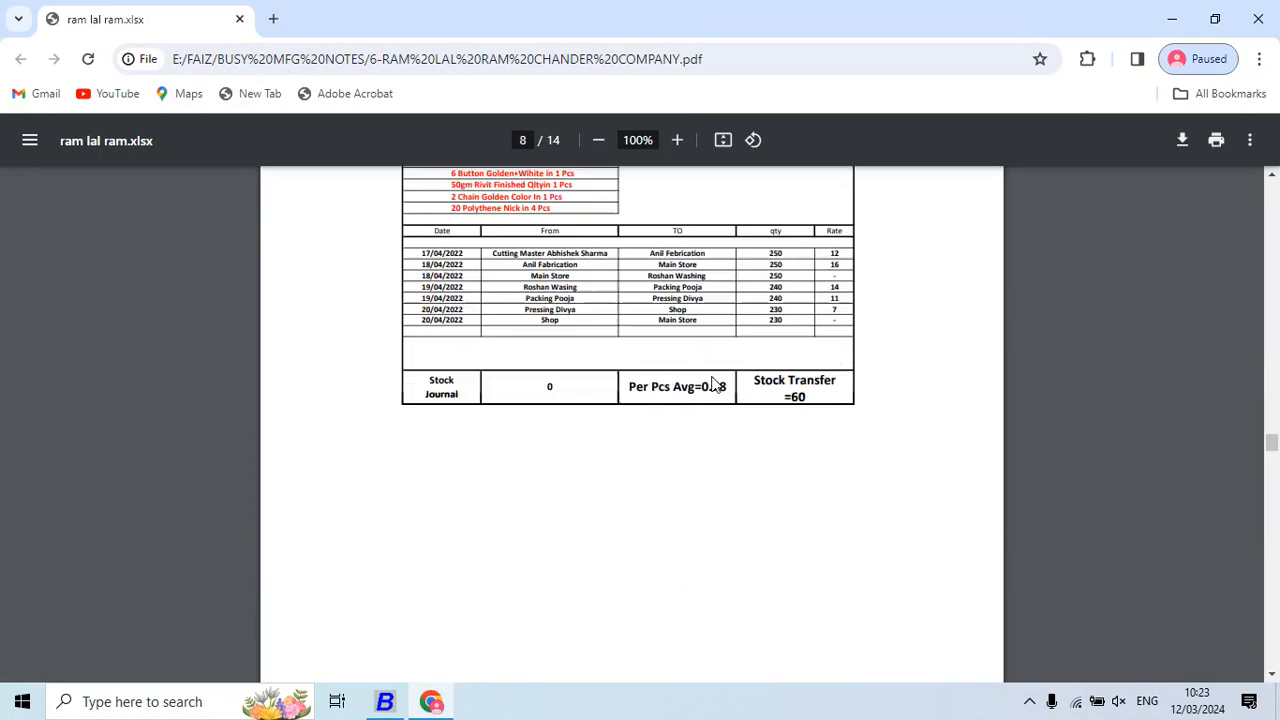
{"action": "scroll", "coordinate": [716, 386], "scroll_direction": "up", "scroll_amount": 10}
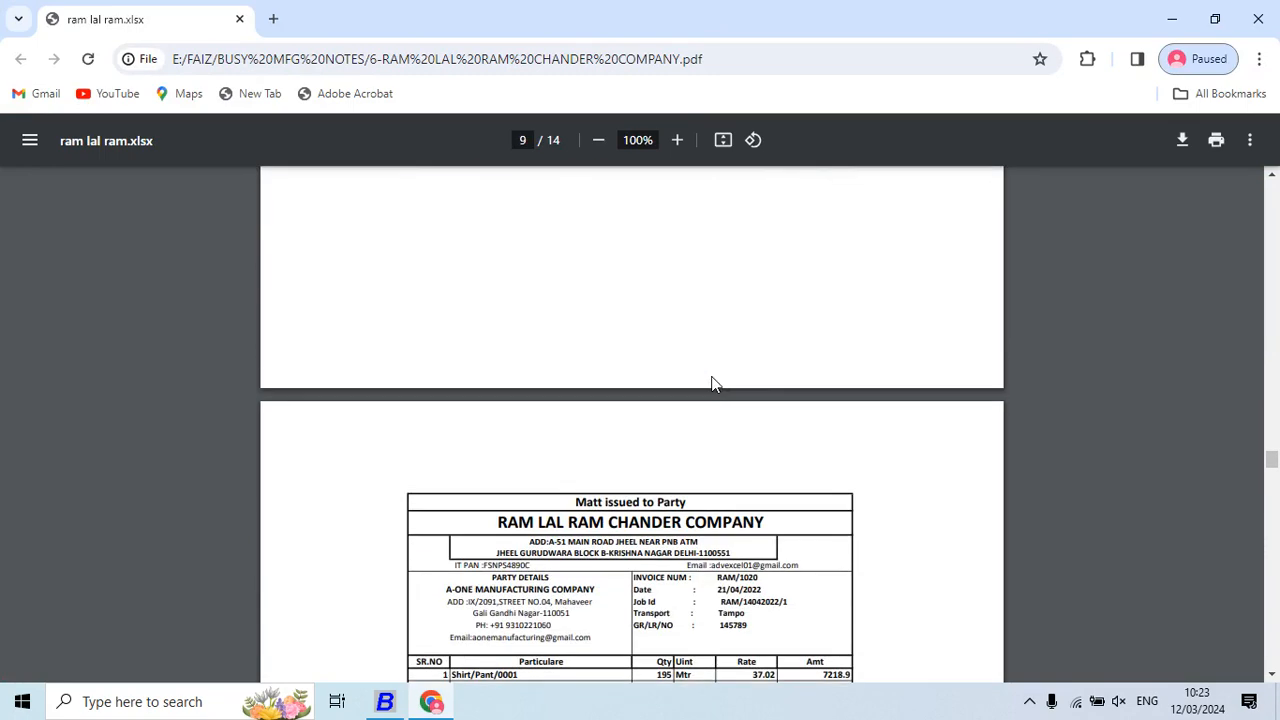
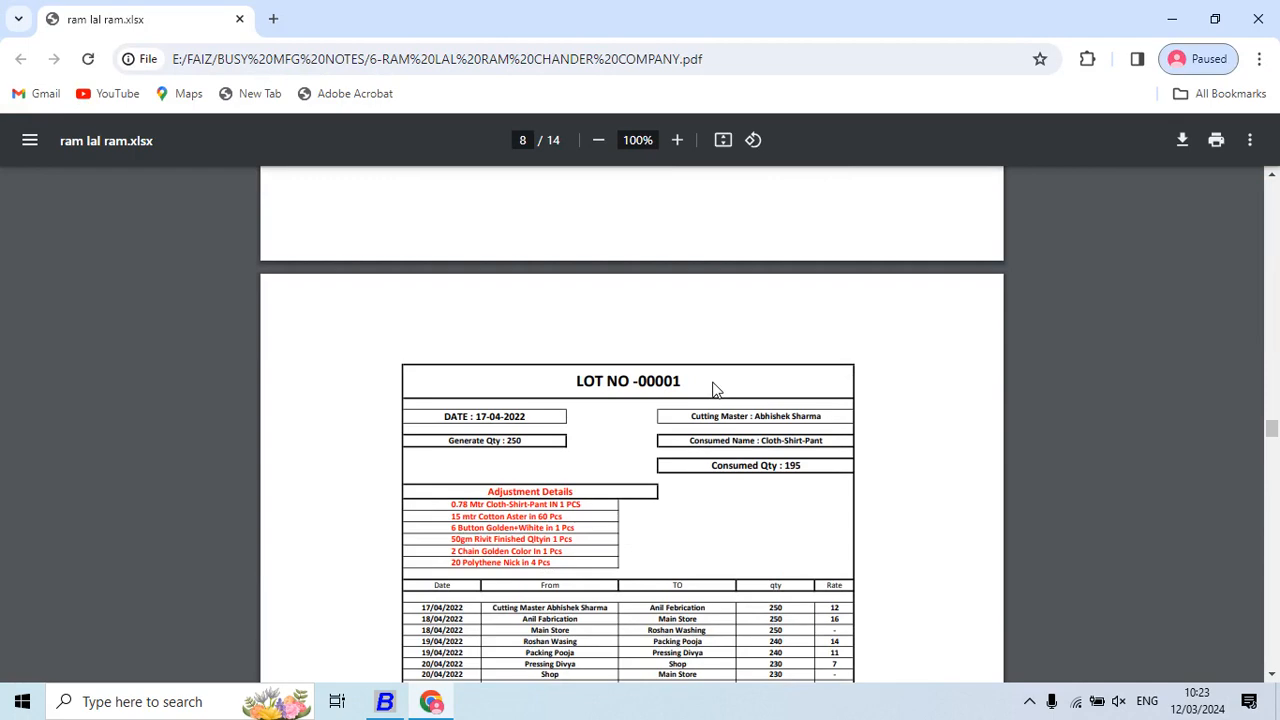
Review the rest of the LOT NO -00001 sheet, then quit Busy's Stock Transfer voucher
{"action": "scroll", "coordinate": [716, 386], "scroll_direction": "down", "scroll_amount": 2}
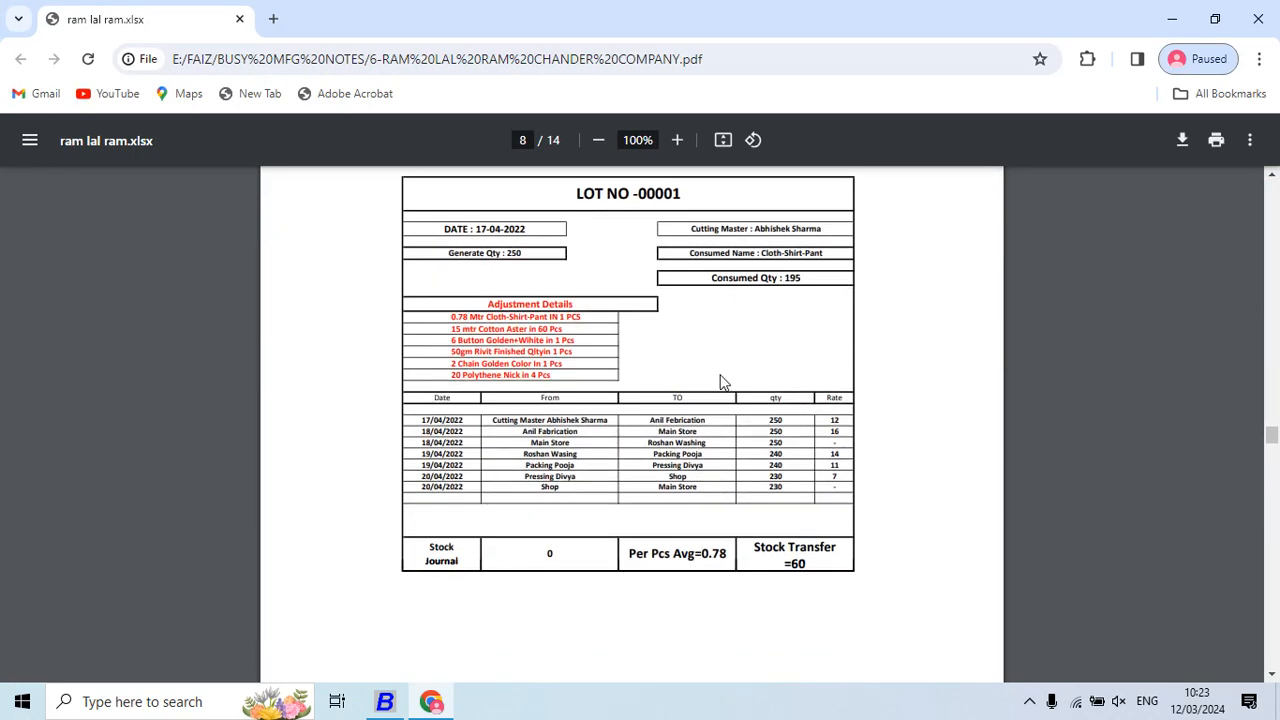
{"action": "key", "text": "alt+Tab"}
{"action": "key", "text": "Escape"}
{"action": "key", "text": "Escape"}
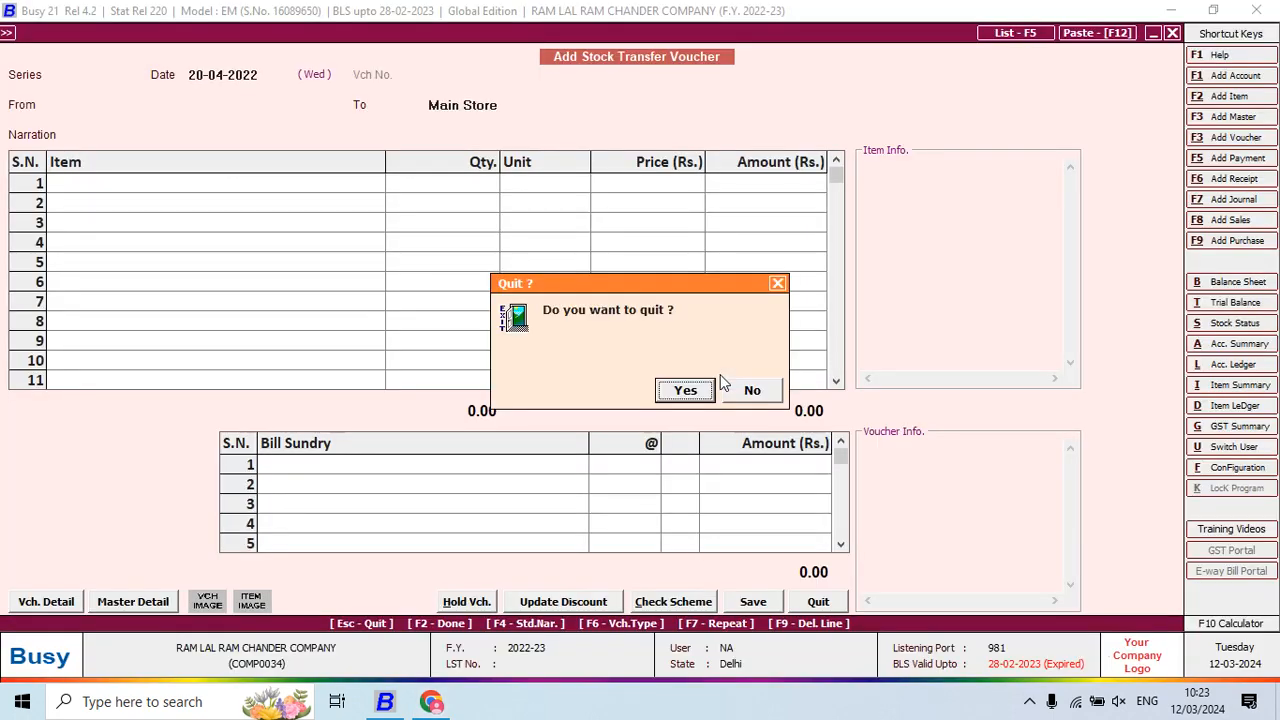
Confirm quitting the transfer voucher and start a new Main-series stock journal
{"action": "key", "text": "y"}
{"action": "key", "text": "Down"}
{"action": "key", "text": "Down"}
{"action": "key", "text": "Down"}
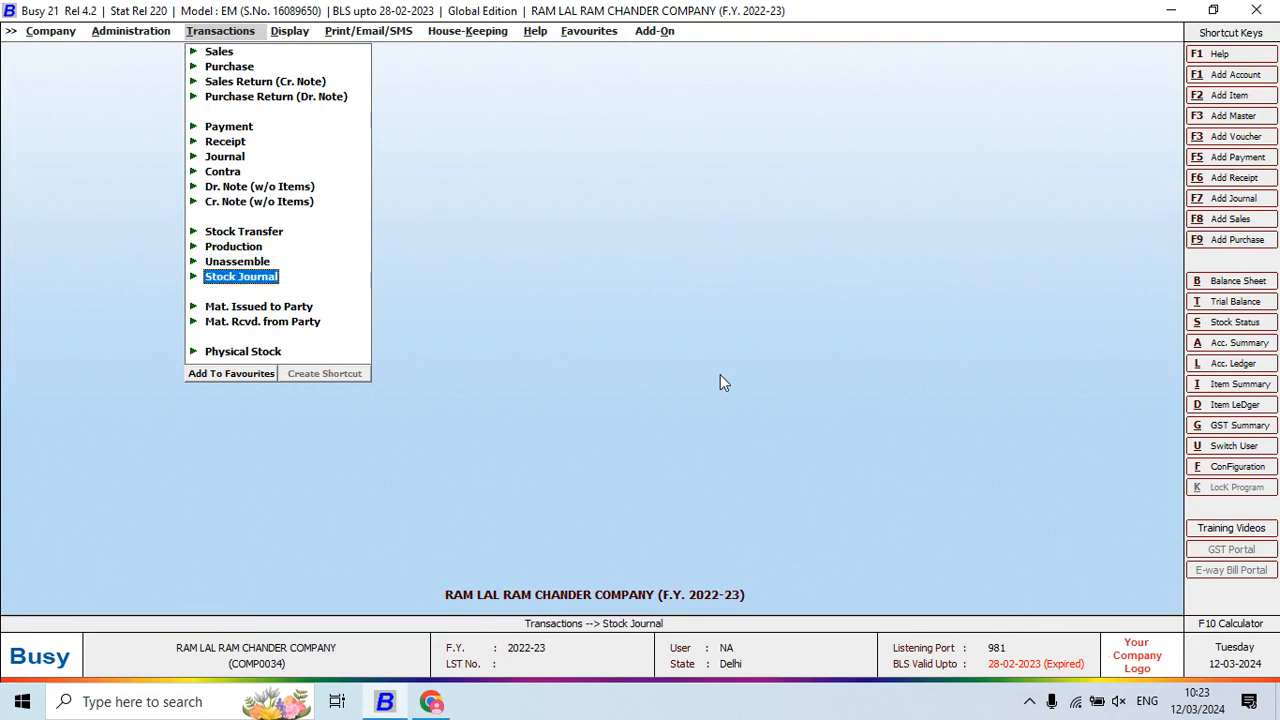
{"action": "key", "text": "Return"}
{"action": "key", "text": "Return"}
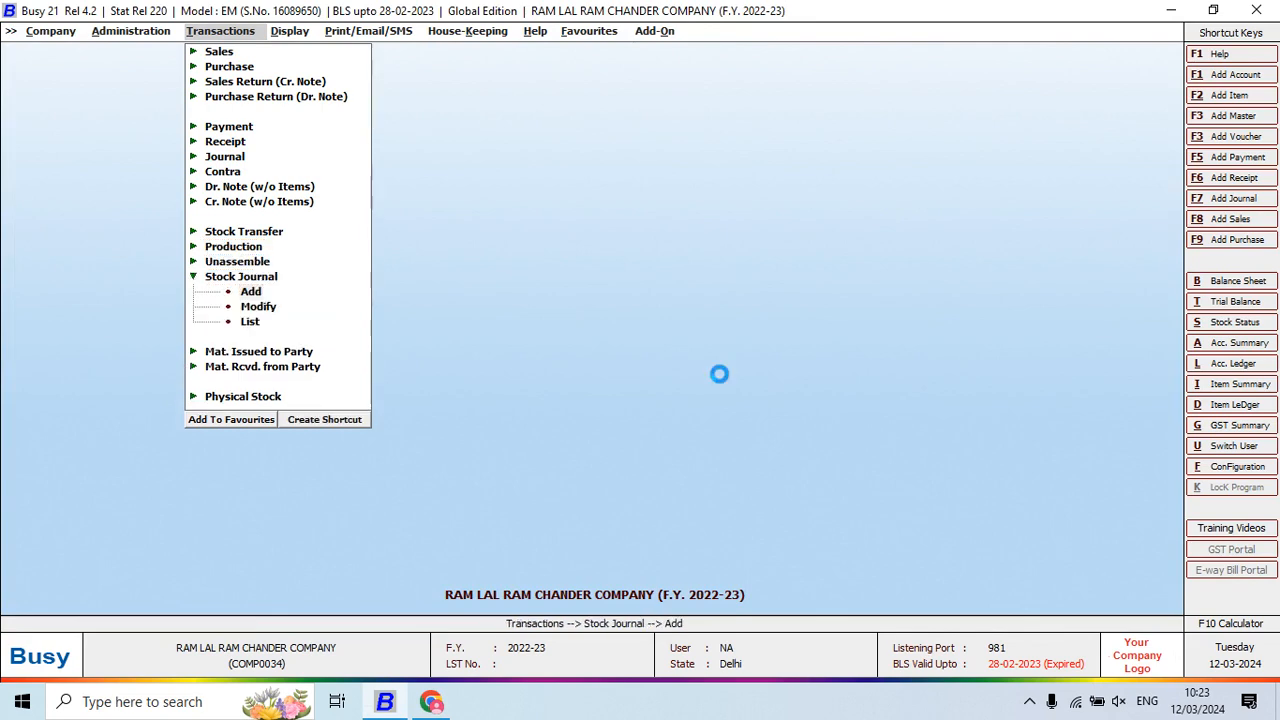
{"action": "key", "text": "alt+Tab"}
{"action": "key", "text": "alt+Tab"}
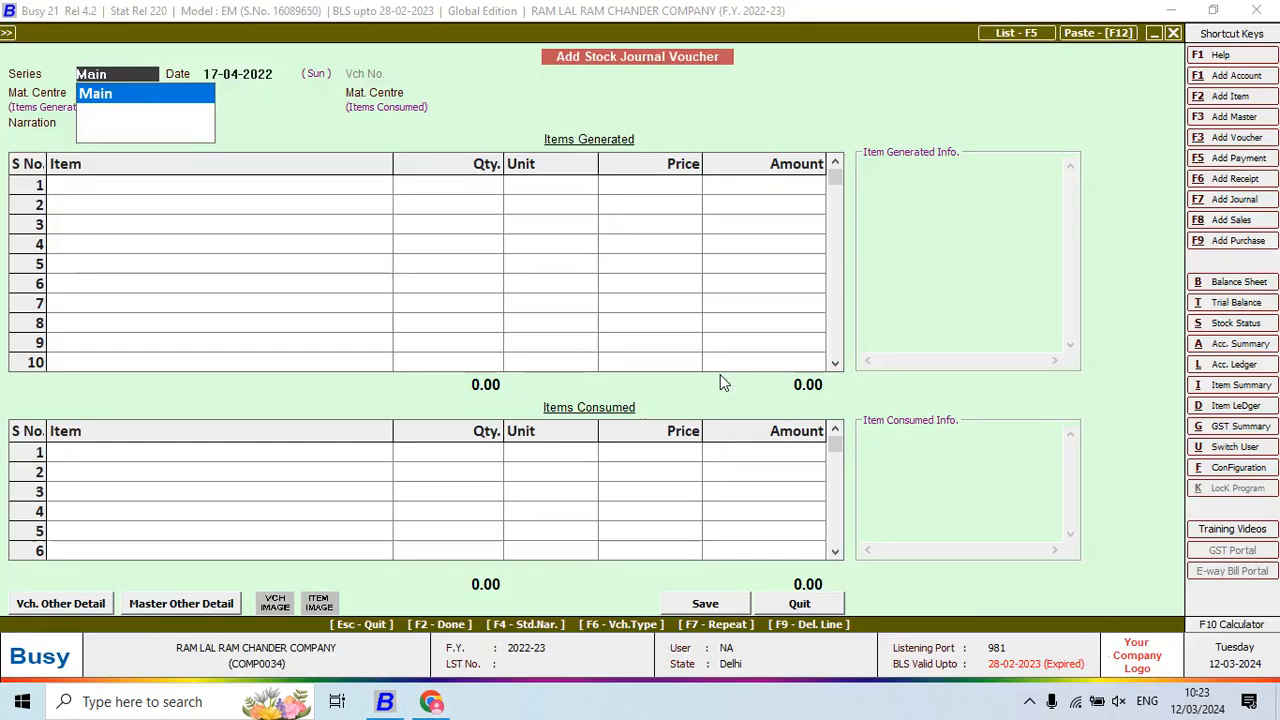
{"action": "key", "text": "Return"}
{"action": "key", "text": "alt+Tab"}
{"action": "key", "text": "alt+Tab"}
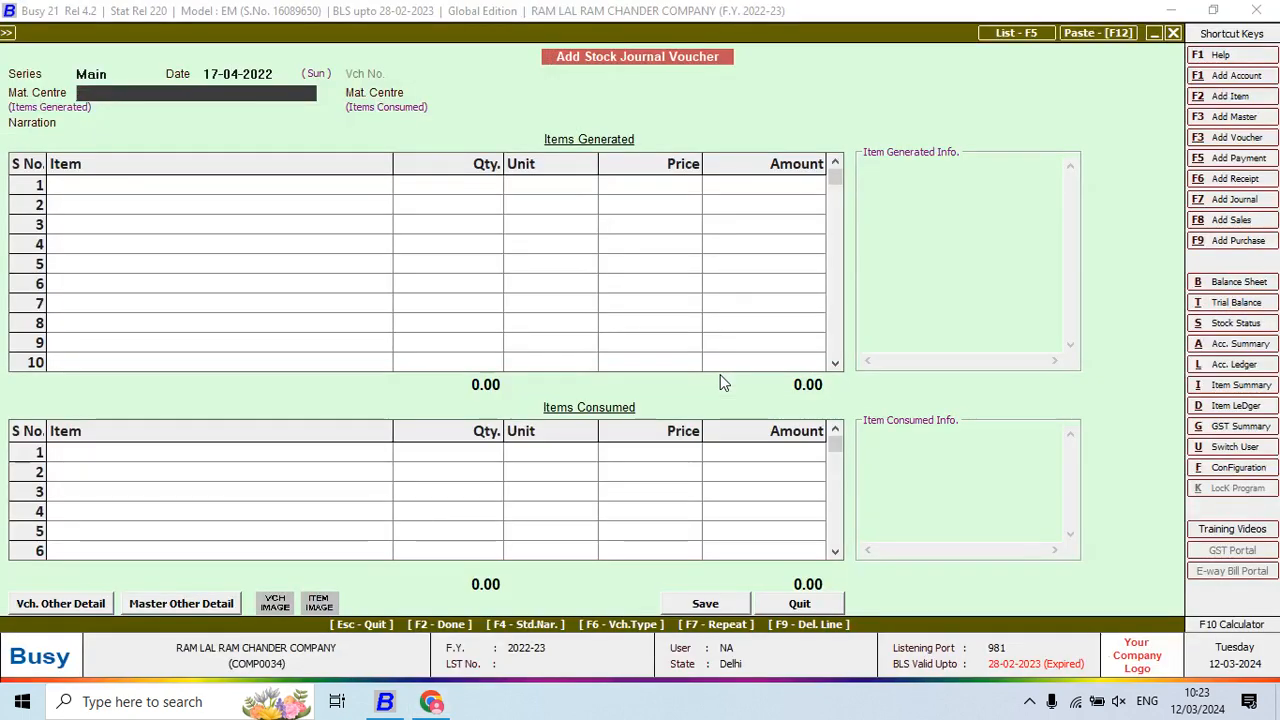
Set material centres to the cutting master's centre and Main Store, and start a new item
{"action": "type", "text": "CU"}
{"action": "key", "text": "Return"}
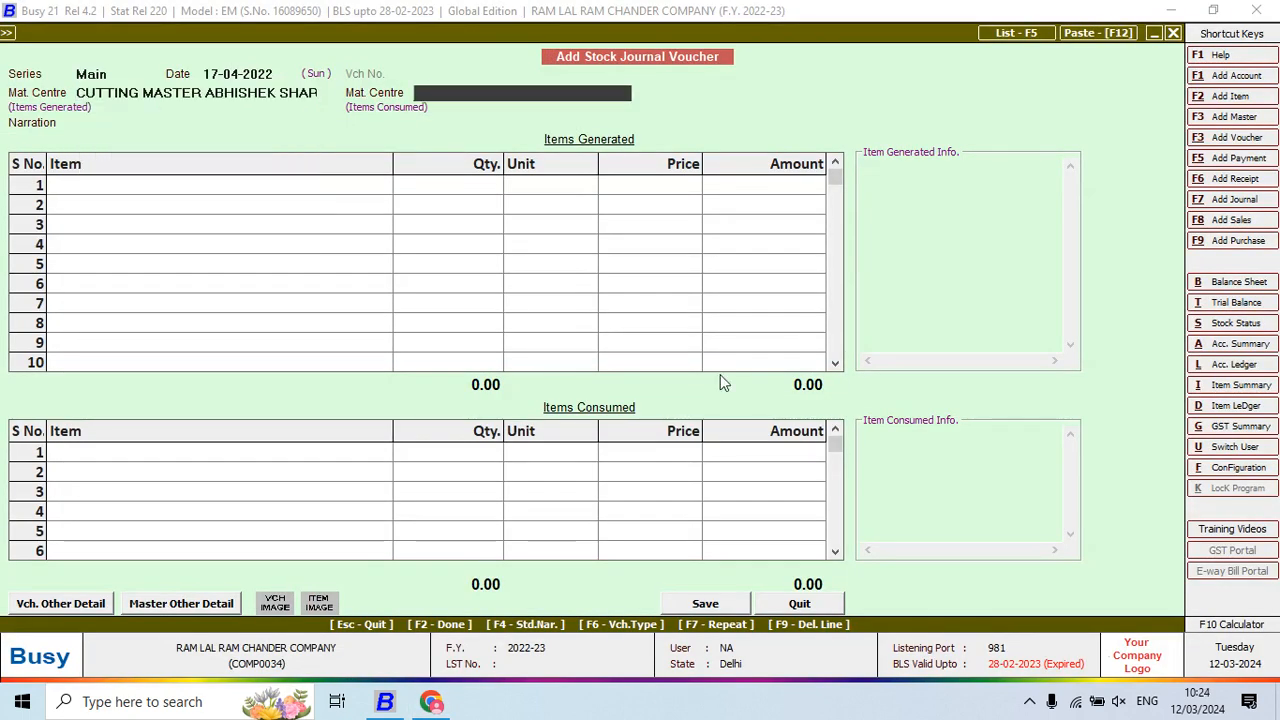
{"action": "type", "text": "MA"}
{"action": "key", "text": "Return"}
{"action": "key", "text": "Return"}
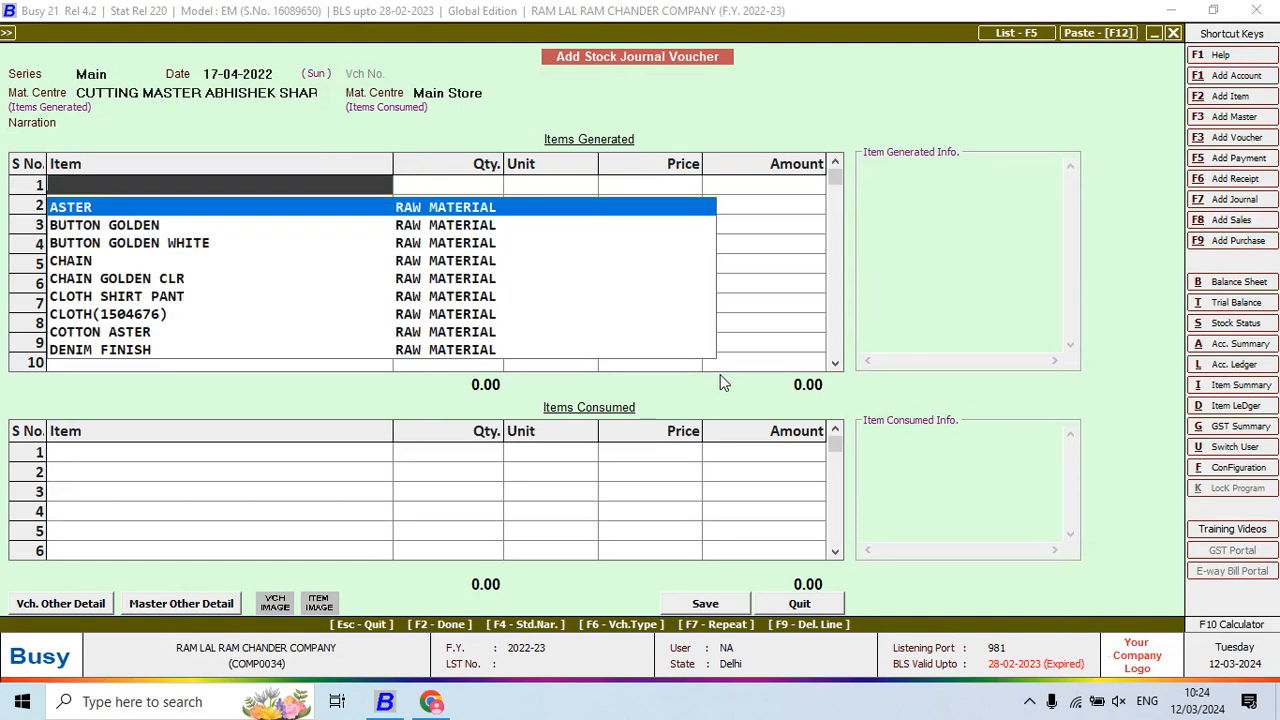
{"action": "key", "text": "F3"}
{"action": "key", "text": "alt+Tab"}
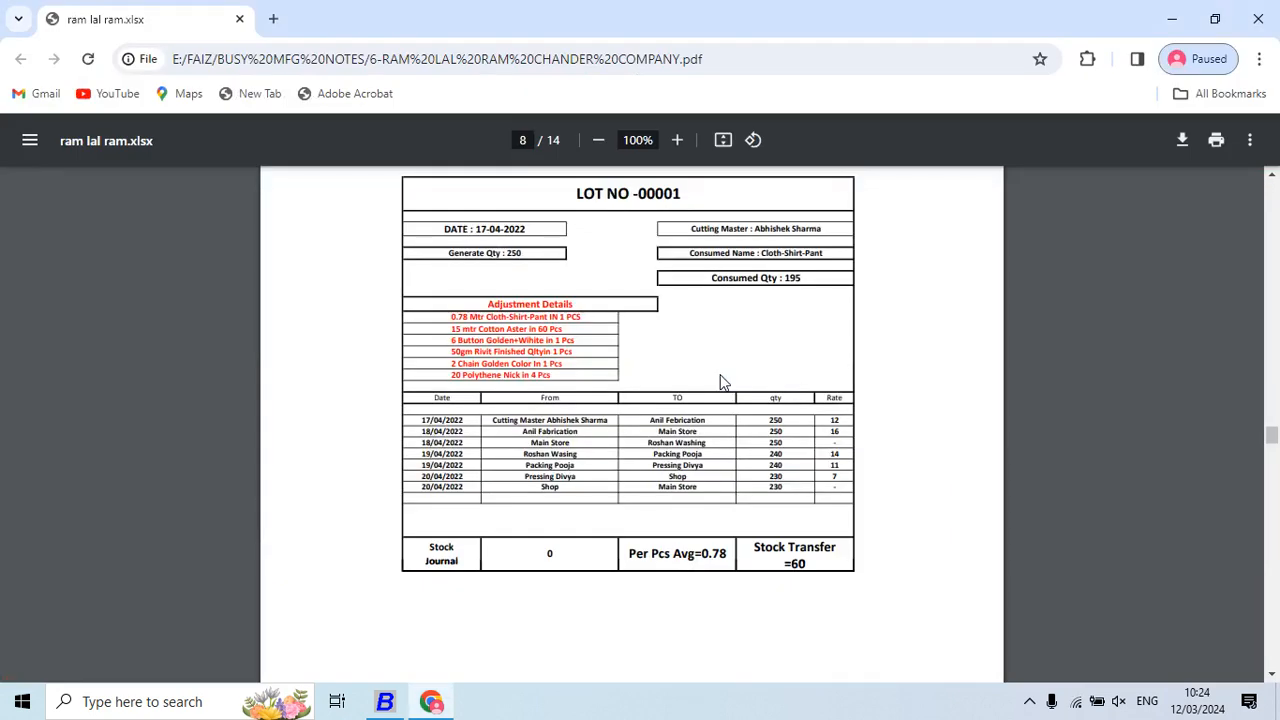
{"action": "key", "text": "alt+Tab"}
{"action": "key", "text": "alt+Tab"}
{"action": "key", "text": "alt+Tab"}
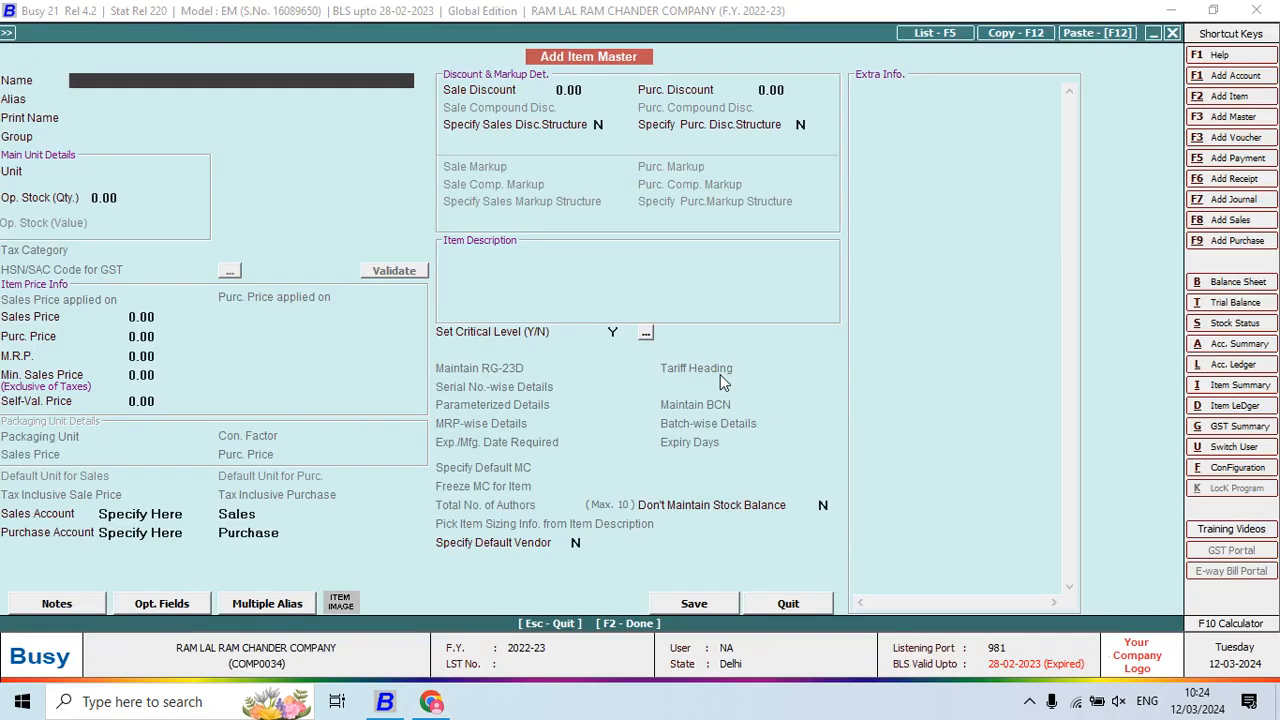
Create item LOT NO 00001 under FINISH GOODS with unit Pcs. and save it
{"action": "type", "text": "LOT NO"}
{"action": "key", "text": "alt+Tab"}
{"action": "key", "text": "alt+Tab"}
{"action": "type", "text": "00001"}
{"action": "key", "text": "Return"}
{"action": "key", "text": "Return"}
{"action": "key", "text": "Return"}
{"action": "key", "text": "Return"}
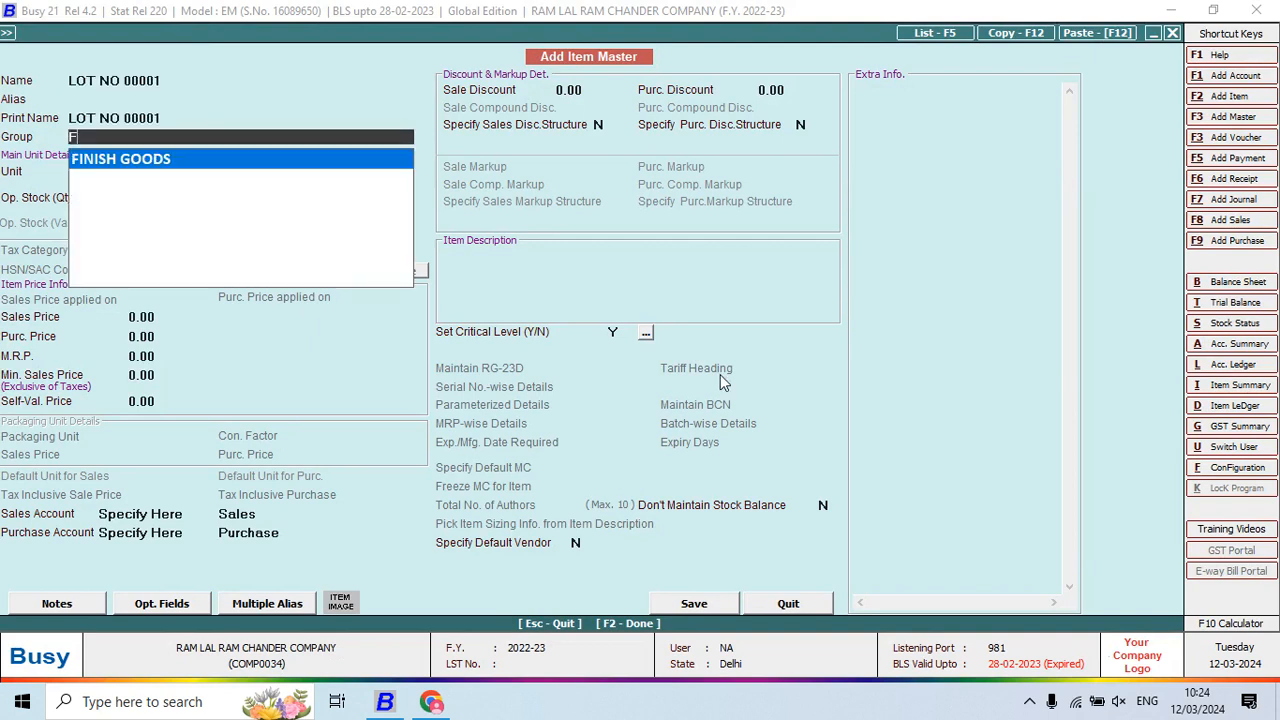
{"action": "type", "text": "PC"}
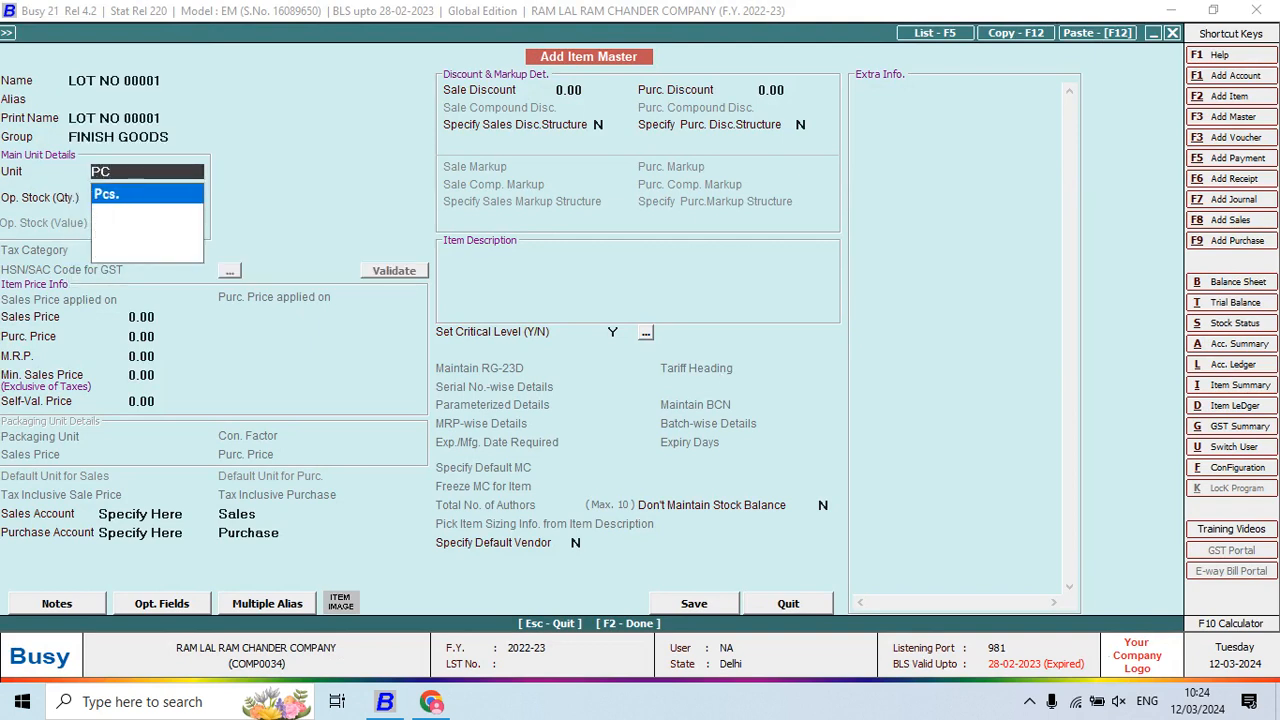
{"action": "key", "text": "Return"}
{"action": "key", "text": "Return"}
{"action": "key", "text": "Return"}
{"action": "key", "text": "Return"}
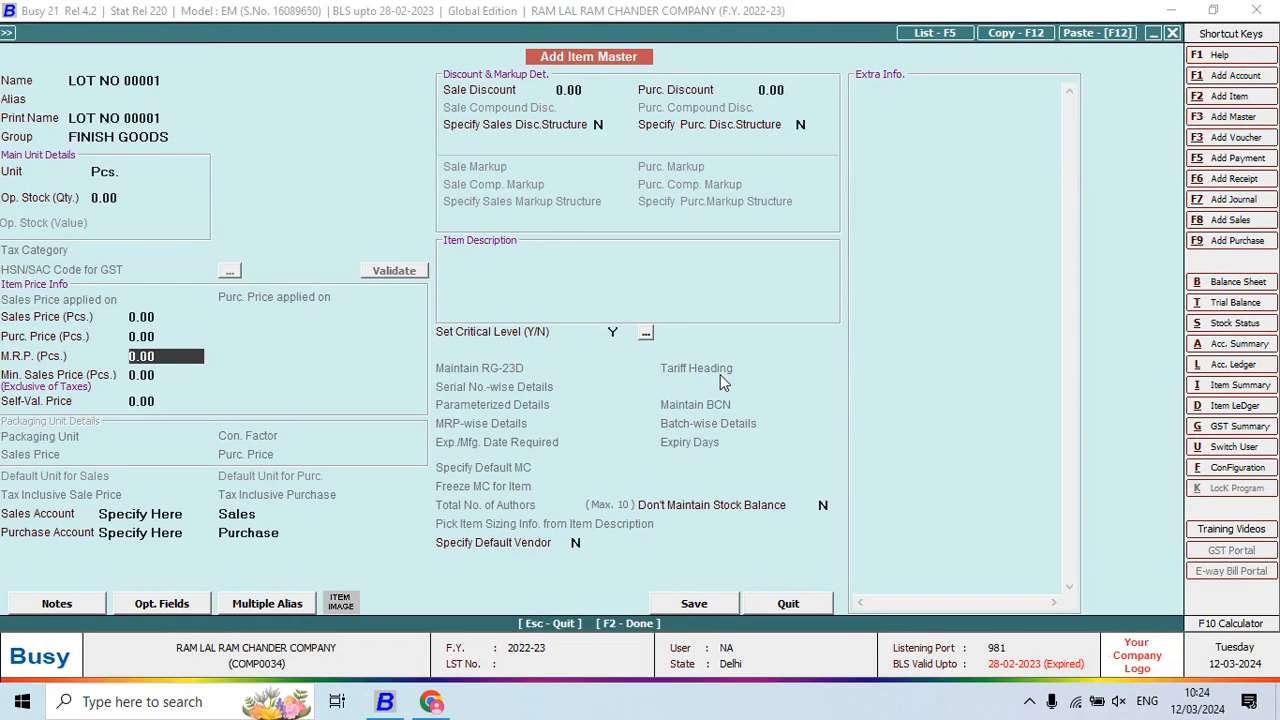
{"action": "key", "text": "F2"}
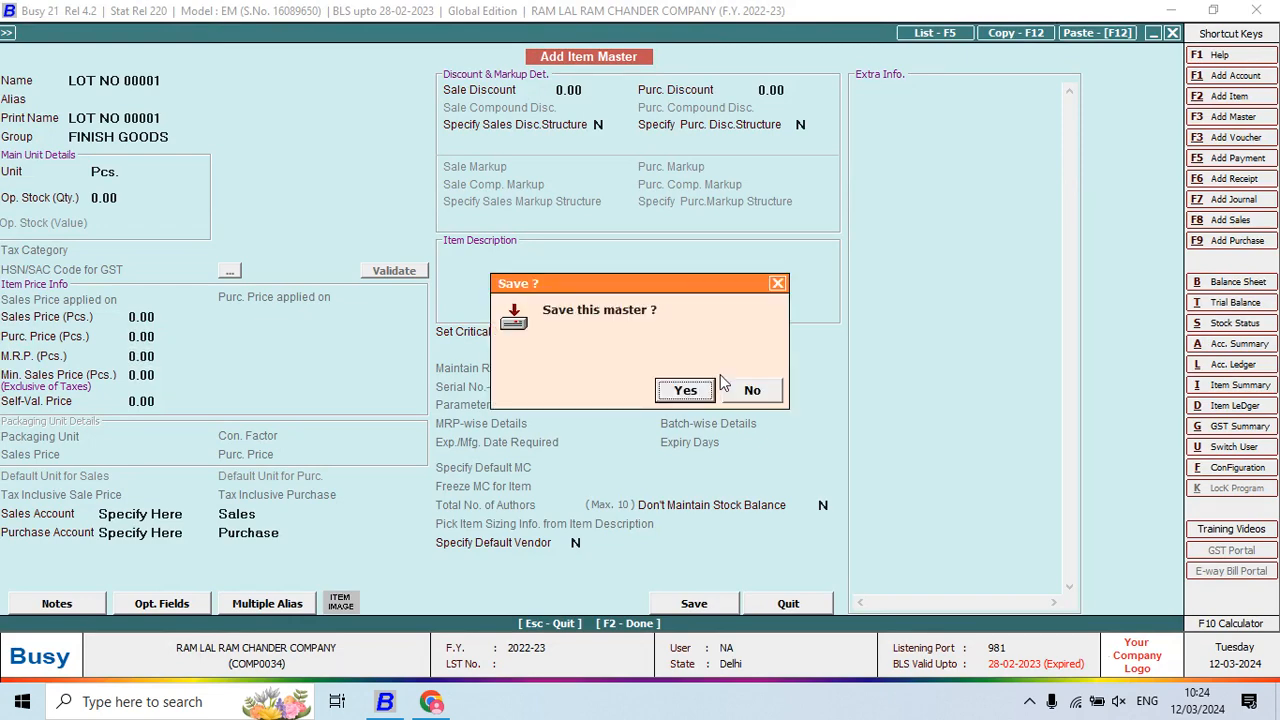
{"action": "key", "text": "Return"}
{"action": "key", "text": "alt+Tab"}
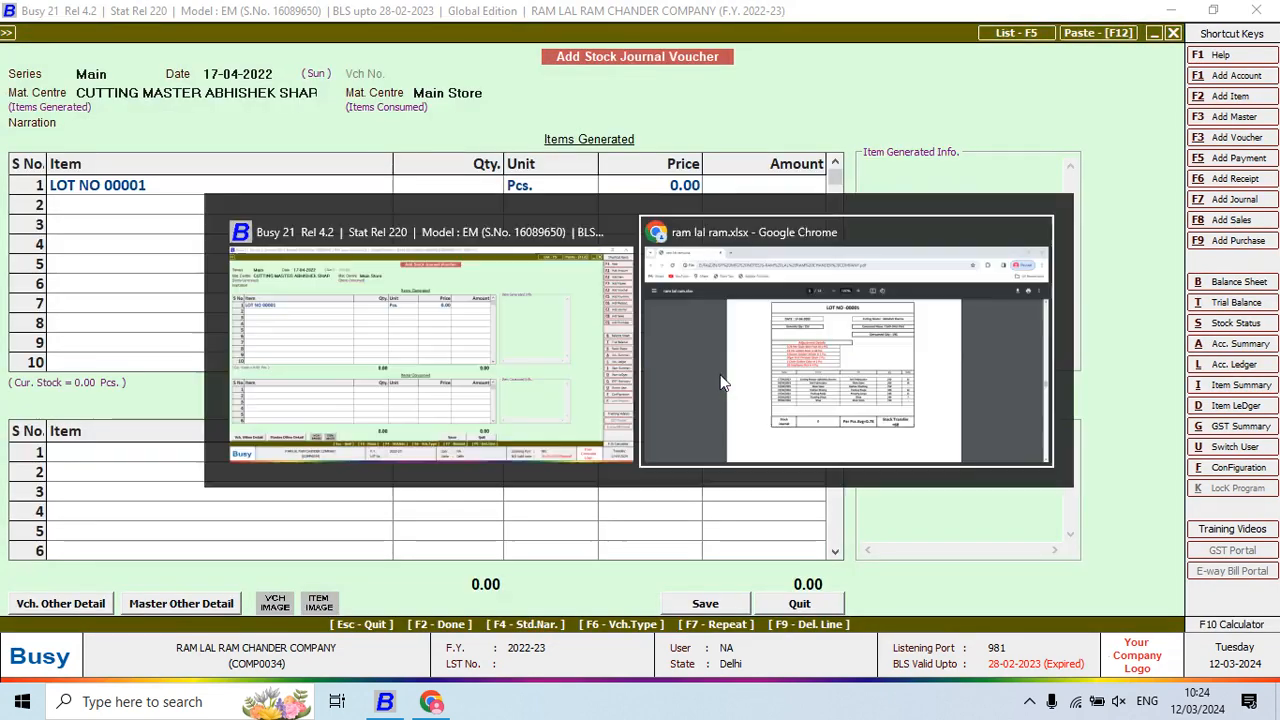
Enter 250 as the generated quantity of LOT NO 00001
{"action": "key", "text": "alt+Tab"}
{"action": "key", "text": "alt+Tab"}
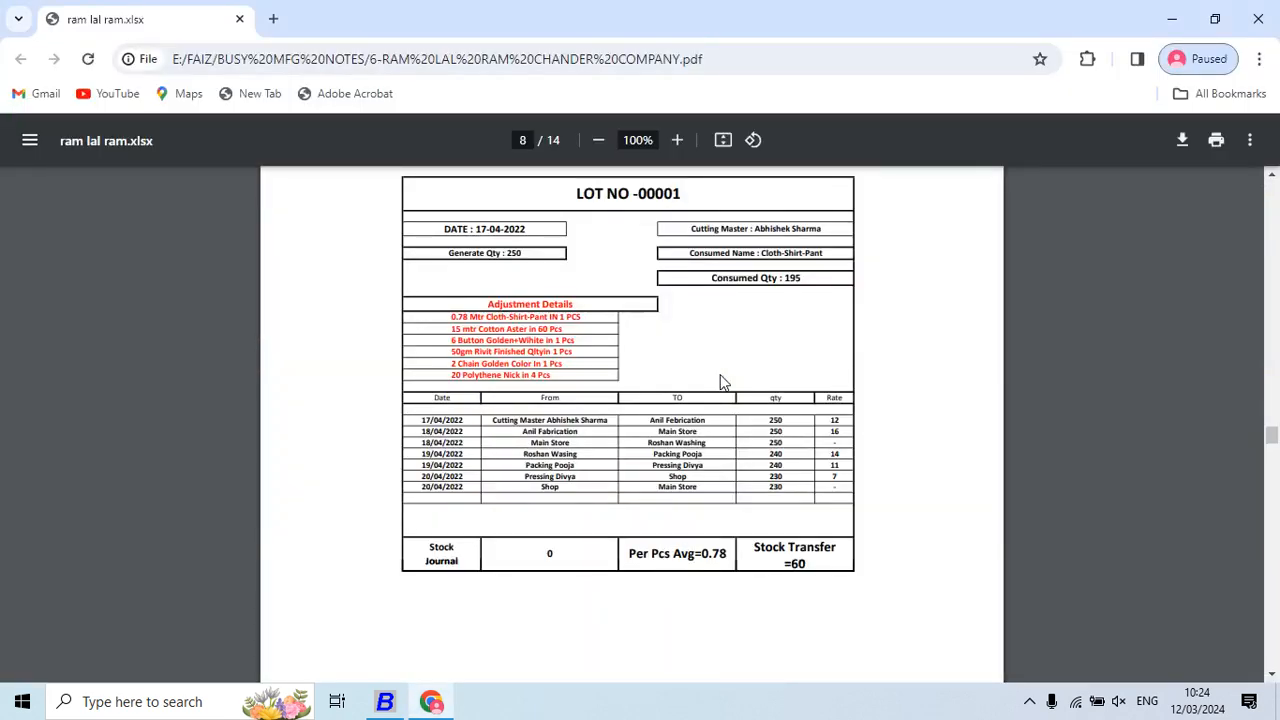
{"action": "key", "text": "alt+Tab"}
{"action": "type", "text": "250"}
{"action": "key", "text": "Return"}
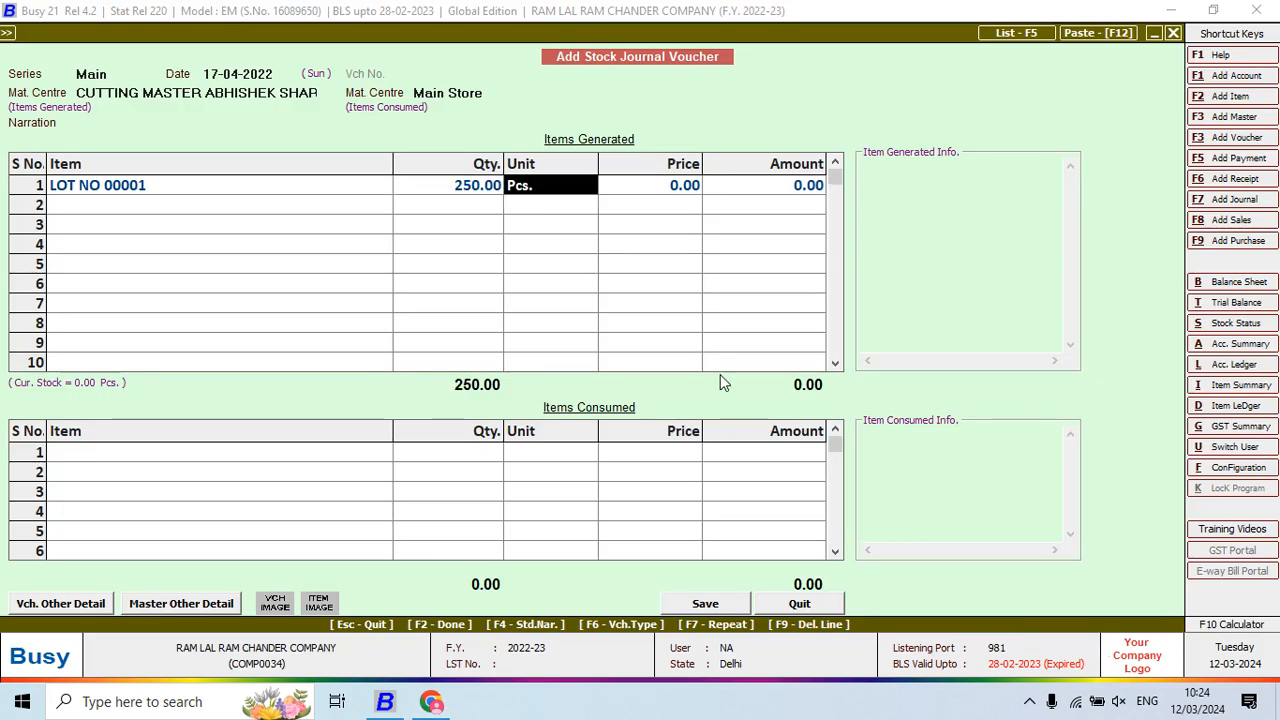
{"action": "key", "text": "Return"}
{"action": "key", "text": "Return"}
{"action": "key", "text": "Return"}
{"action": "key", "text": "Return"}
Consume CLOTH SHIRT PANT at 195 metres, calculated as 250*0.78
{"action": "key", "text": "alt+Tab"}
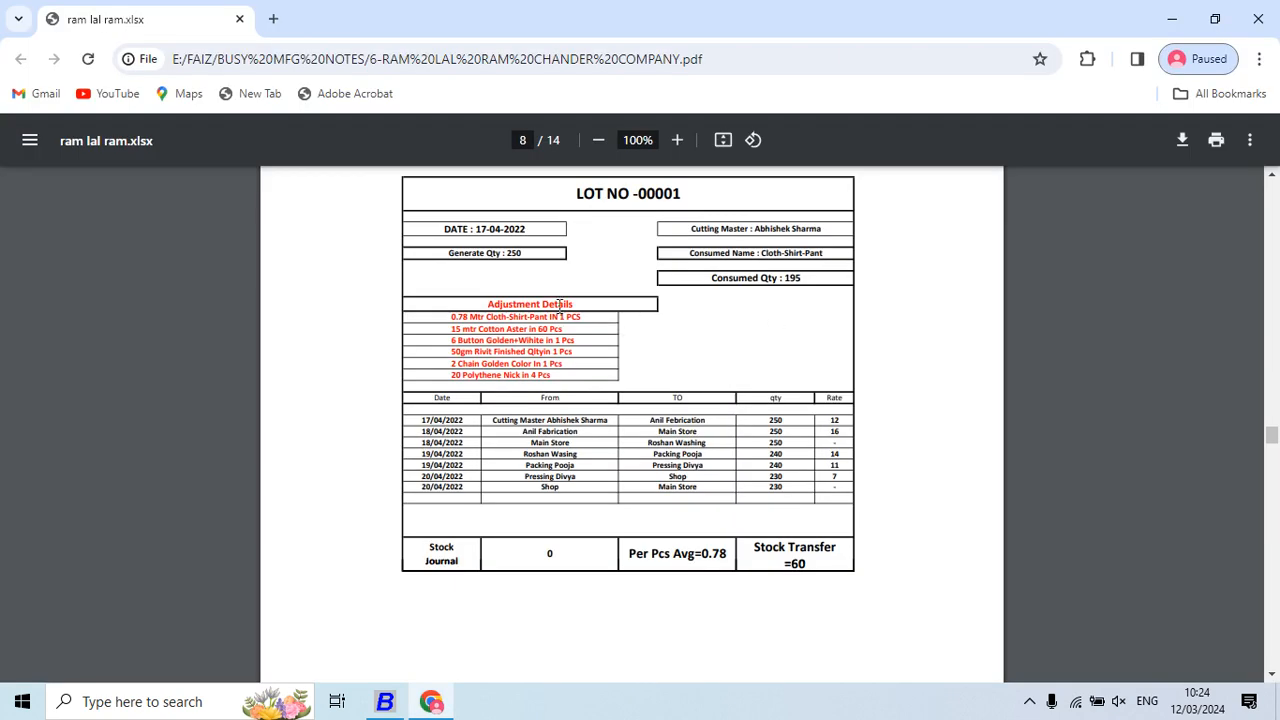
{"action": "key", "text": "alt+Tab"}
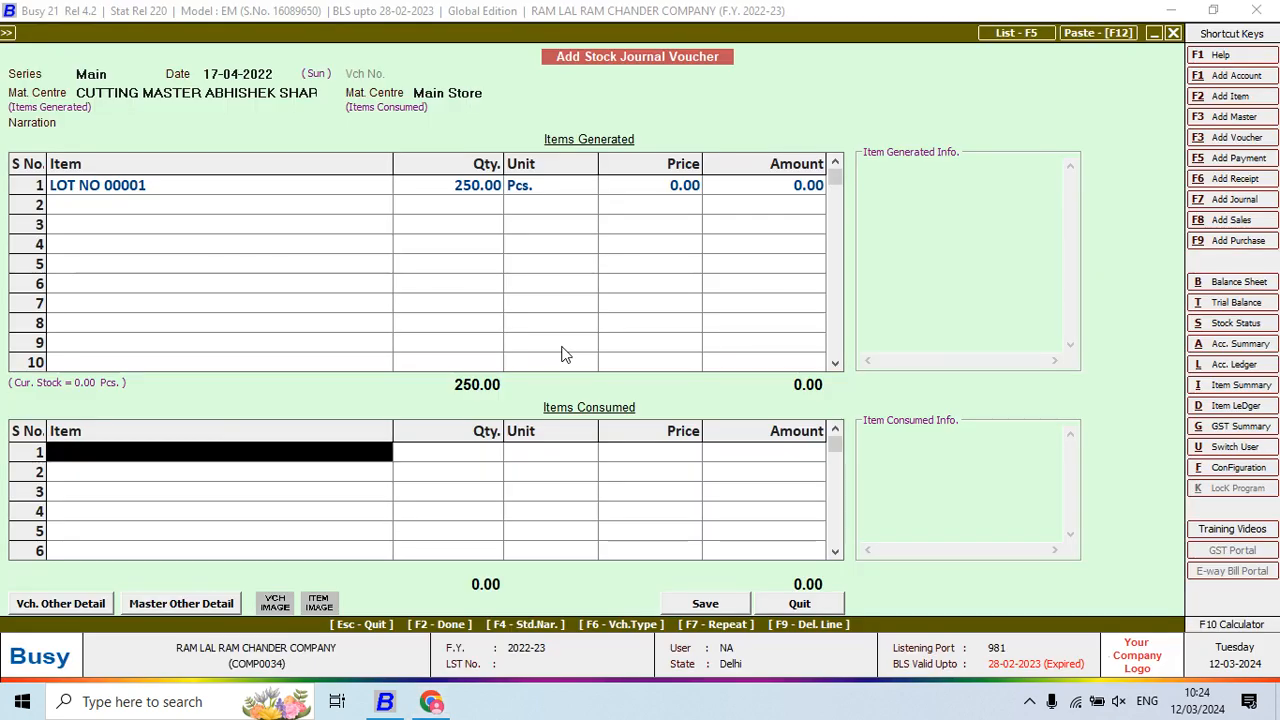
{"action": "key", "text": "alt+Tab"}
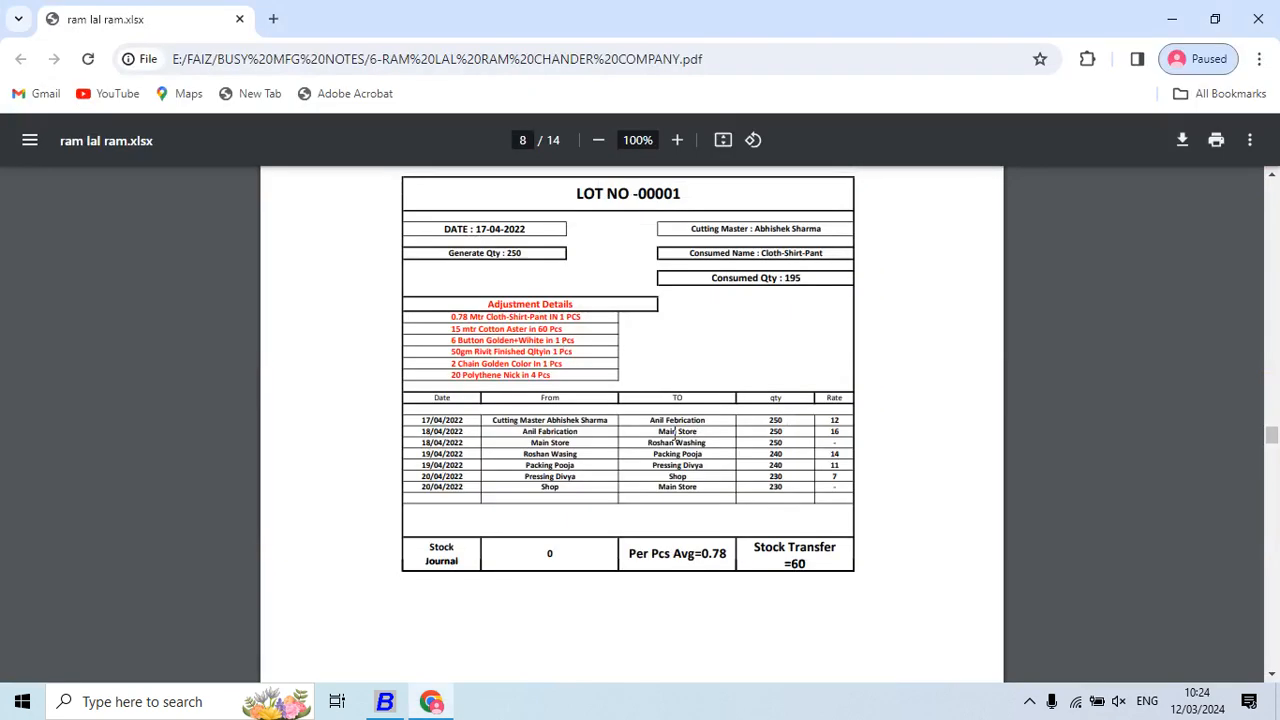
{"action": "key", "text": "alt+Tab"}
{"action": "type", "text": "sHIR"}
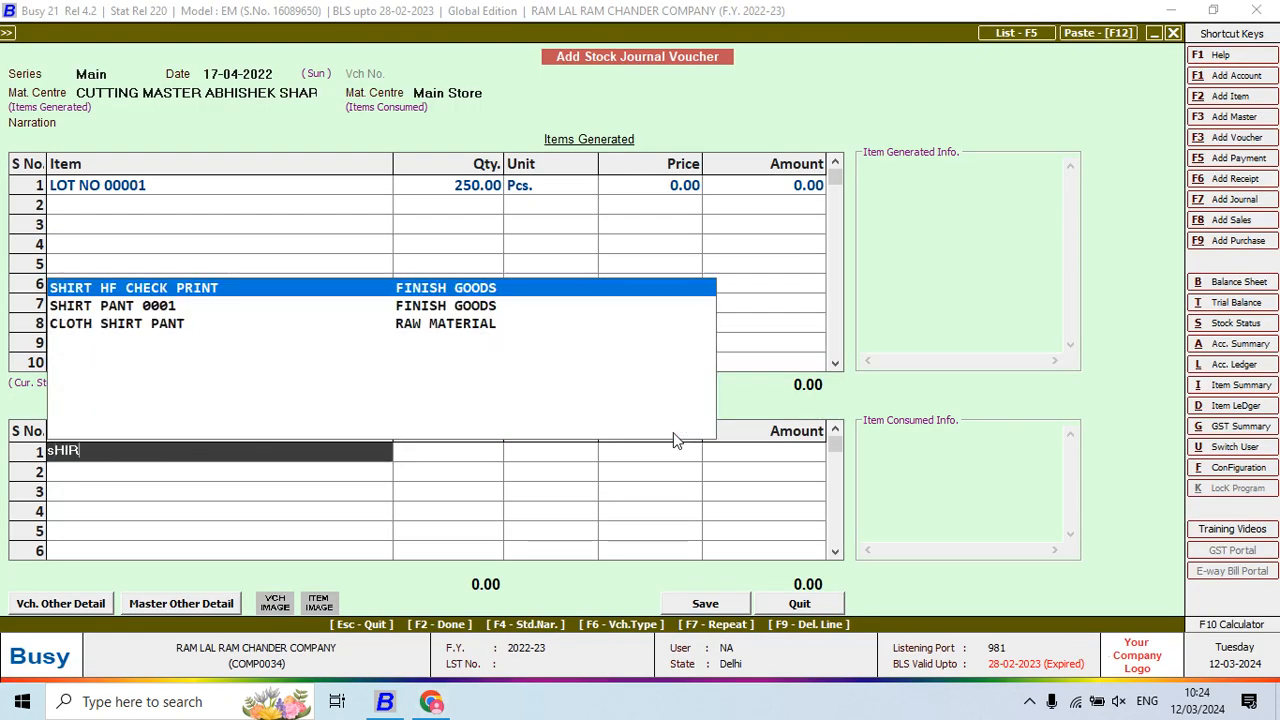
{"action": "key", "text": "Down"}
{"action": "key", "text": "Down"}
{"action": "key", "text": "Return"}
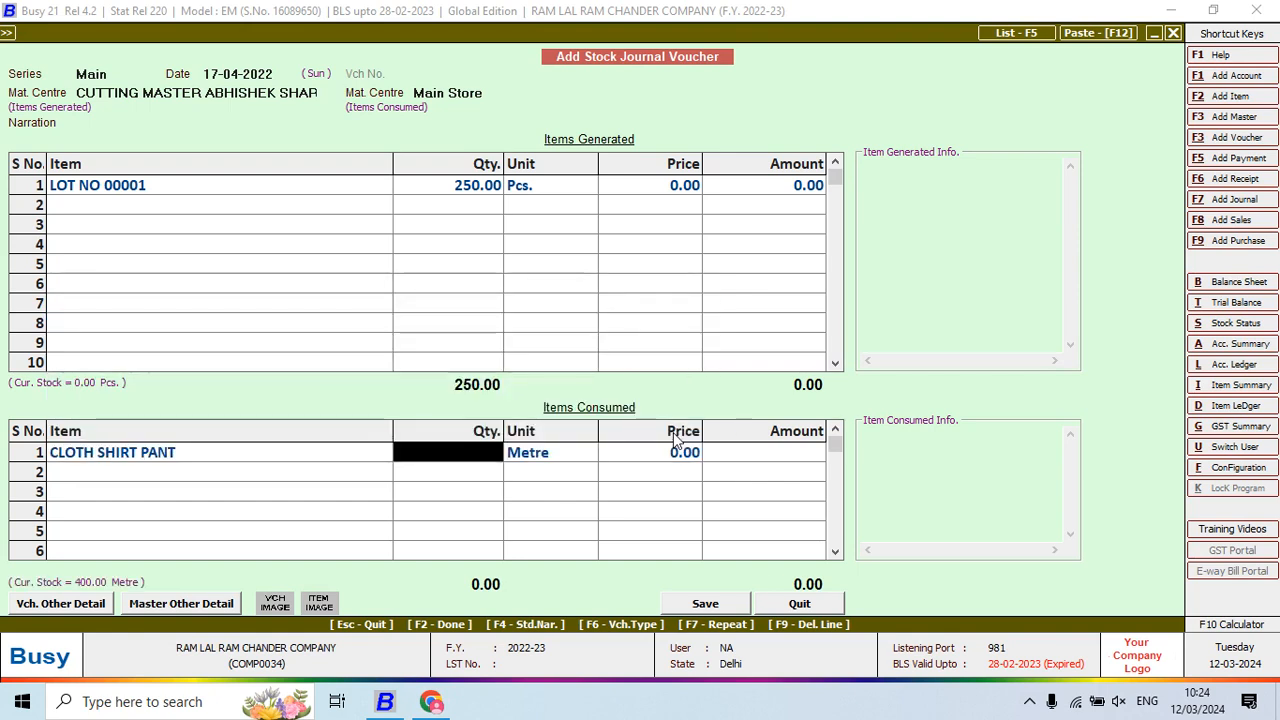
{"action": "key", "text": "alt+Tab"}
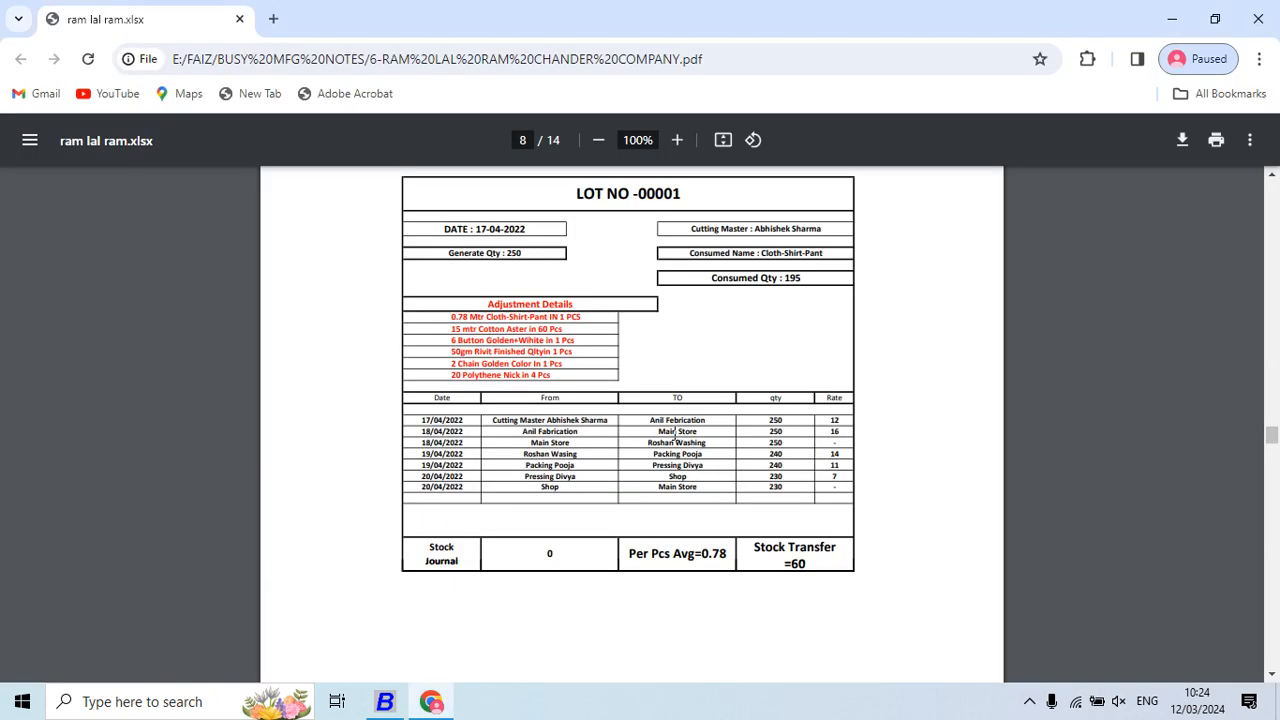
{"action": "key", "text": "alt+Tab"}
{"action": "key", "text": "F10"}
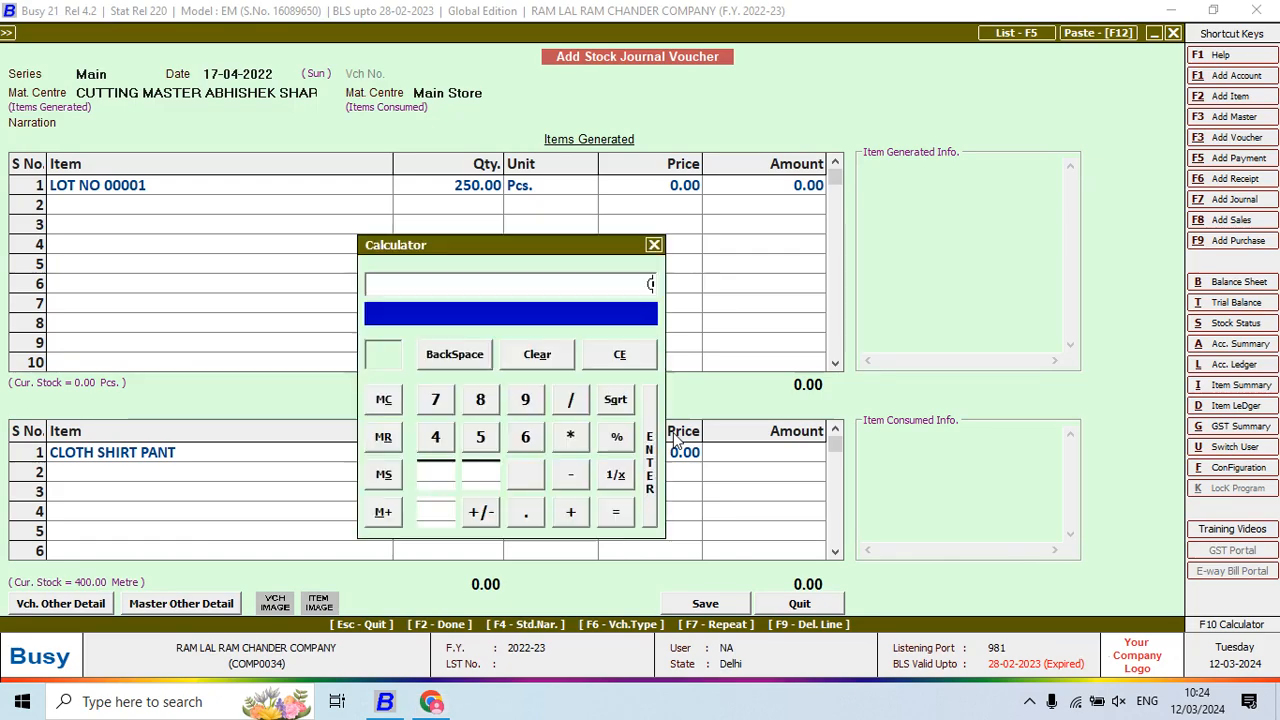
{"action": "type", "text": "250*"}
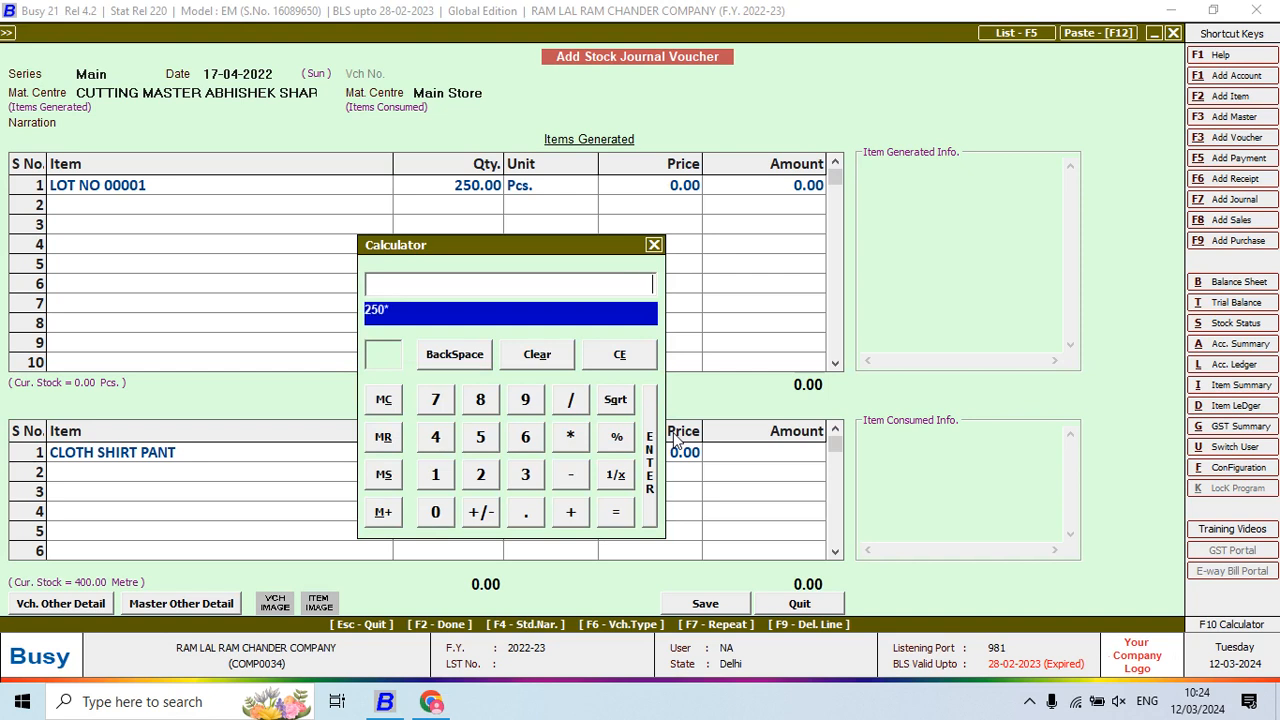
{"action": "type", "text": "0.78"}
{"action": "key", "text": "Return"}
{"action": "key", "text": "Return"}
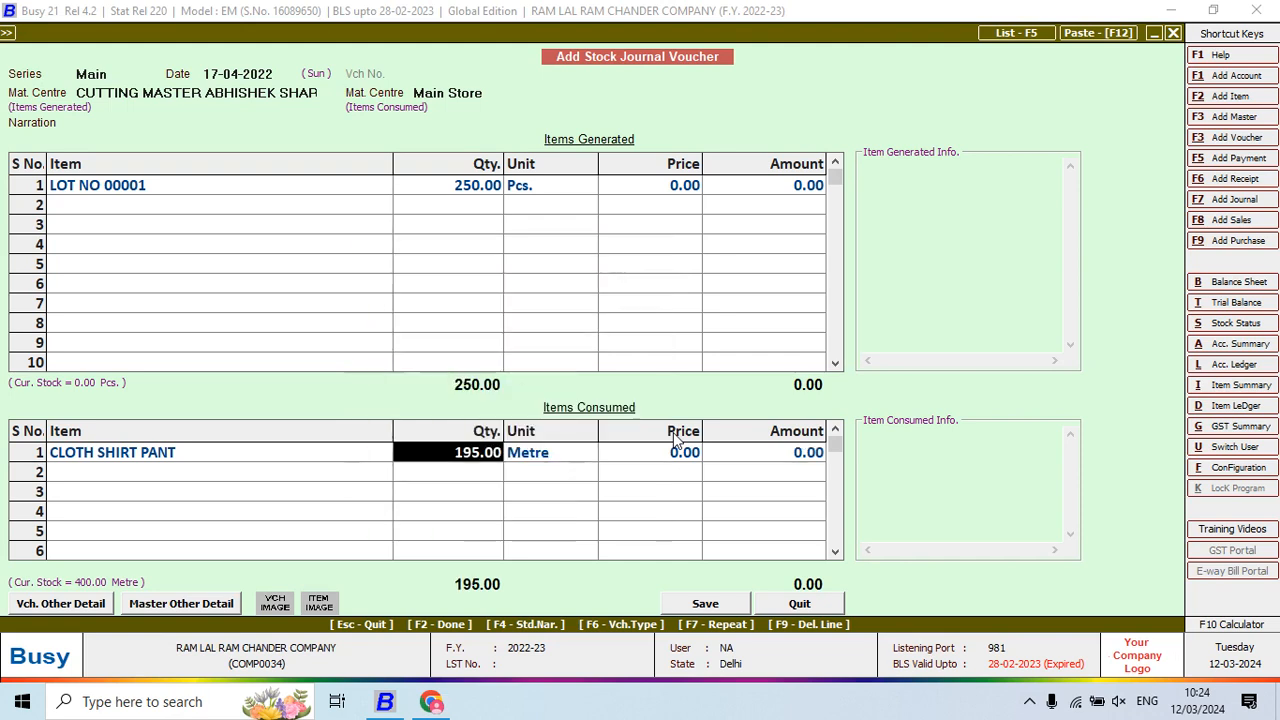
{"action": "key", "text": "Return"}
{"action": "key", "text": "Return"}
{"action": "key", "text": "Return"}
Consume COTTON ASTER at 62.50 metres, calculated as 250/60*15
{"action": "key", "text": "alt+Tab"}
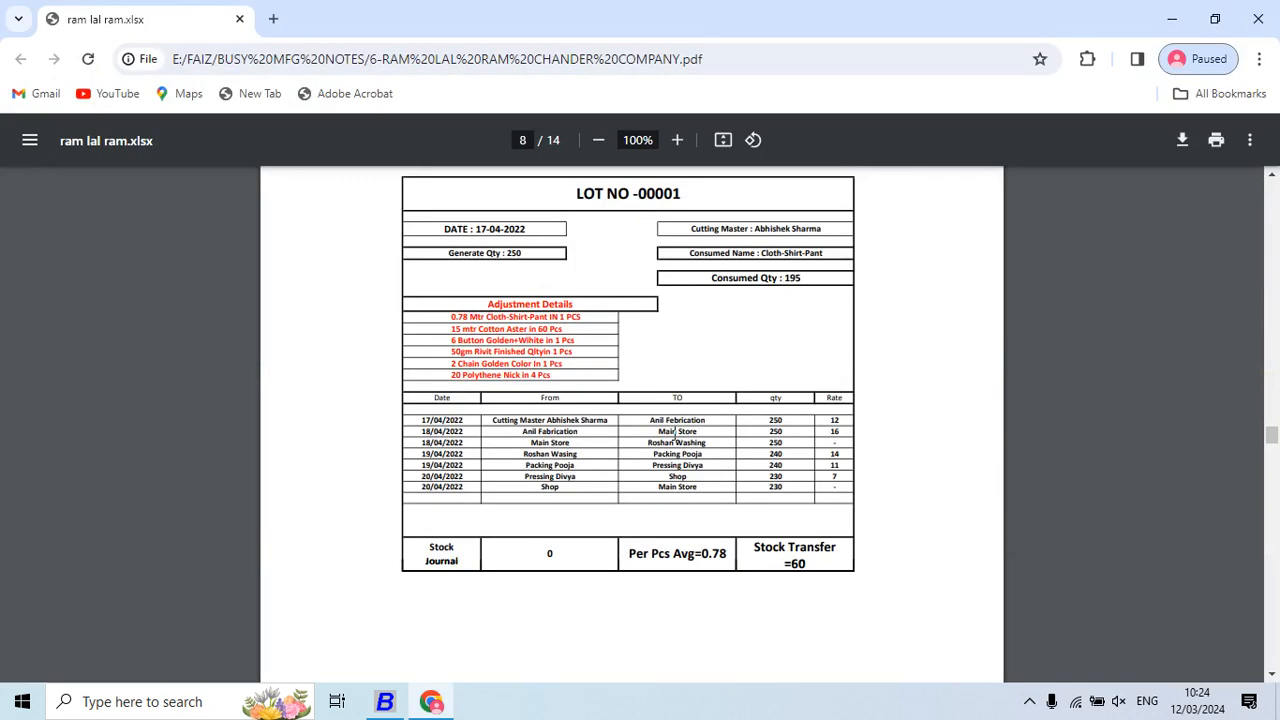
{"action": "key", "text": "alt+Tab"}
{"action": "type", "text": "a"}
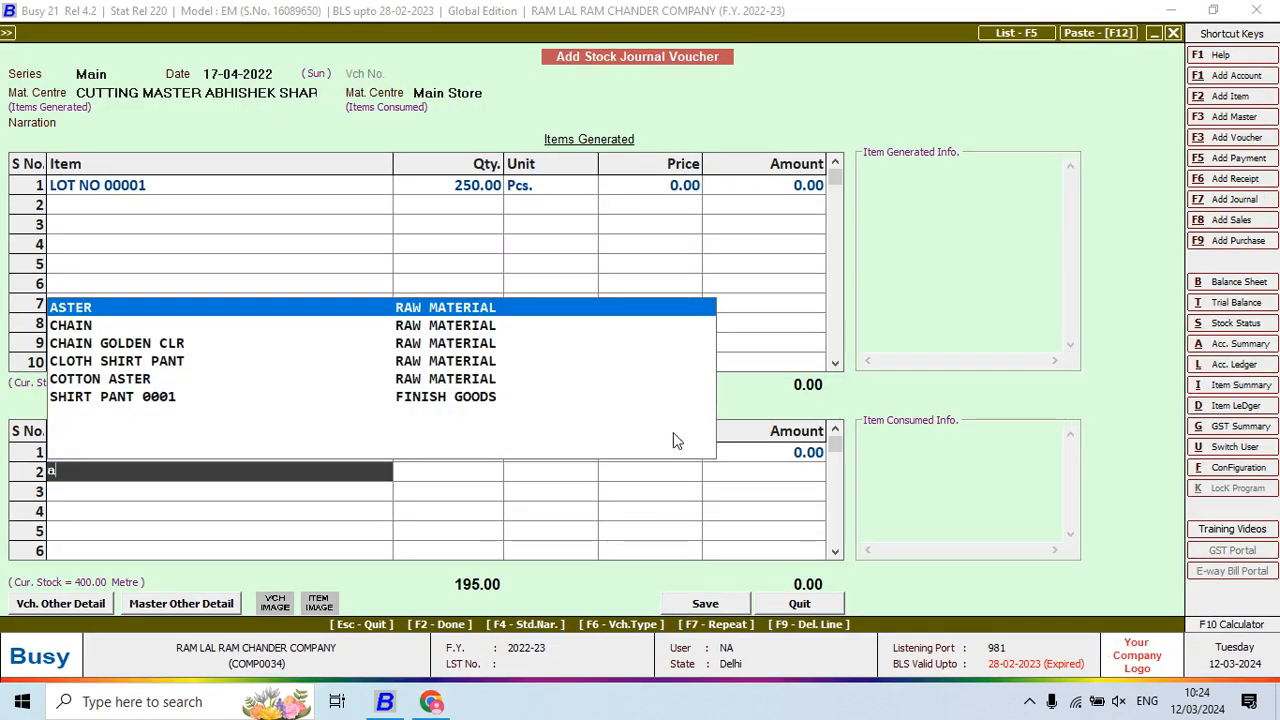
{"action": "key", "text": "BackSpace"}
{"action": "type", "text": "cot"}
{"action": "key", "text": "Return"}
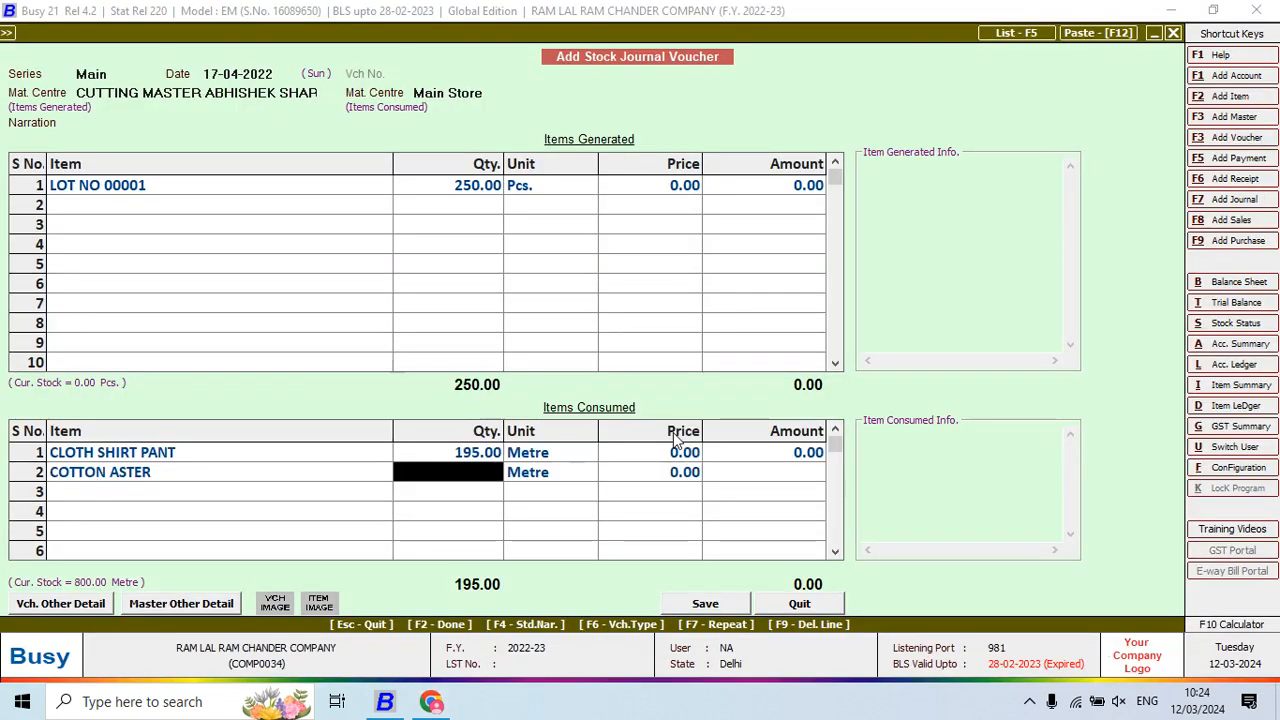
{"action": "key", "text": "F10"}
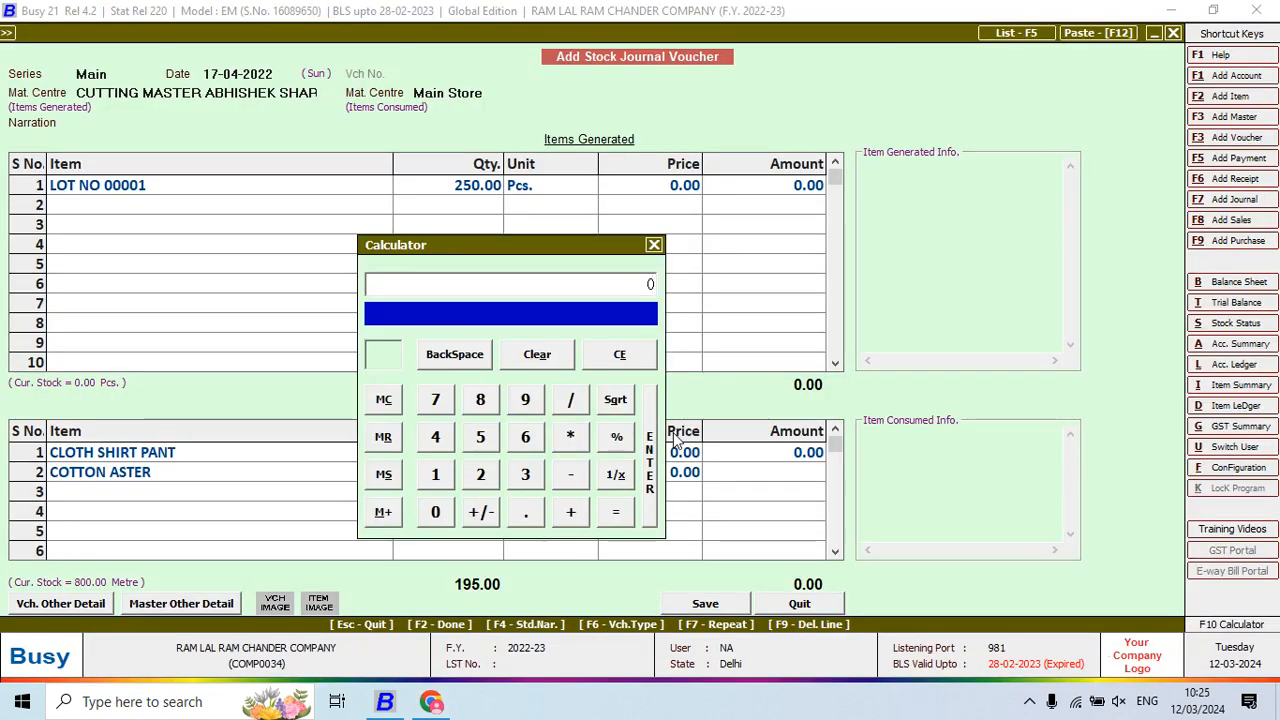
{"action": "key", "text": "alt+Tab"}
{"action": "key", "text": "alt+Tab"}
{"action": "type", "text": "250"}
{"action": "key", "text": "alt+Tab"}
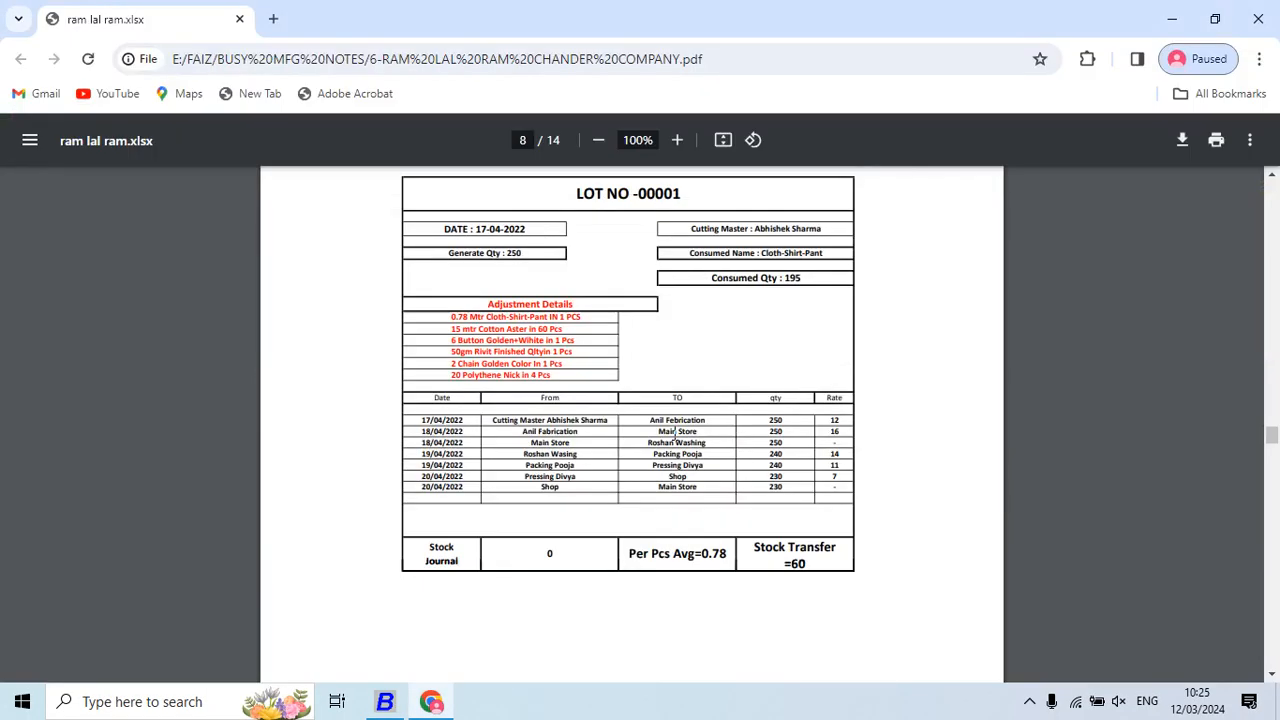
{"action": "key", "text": "alt+Tab"}
{"action": "type", "text": "/60/"}
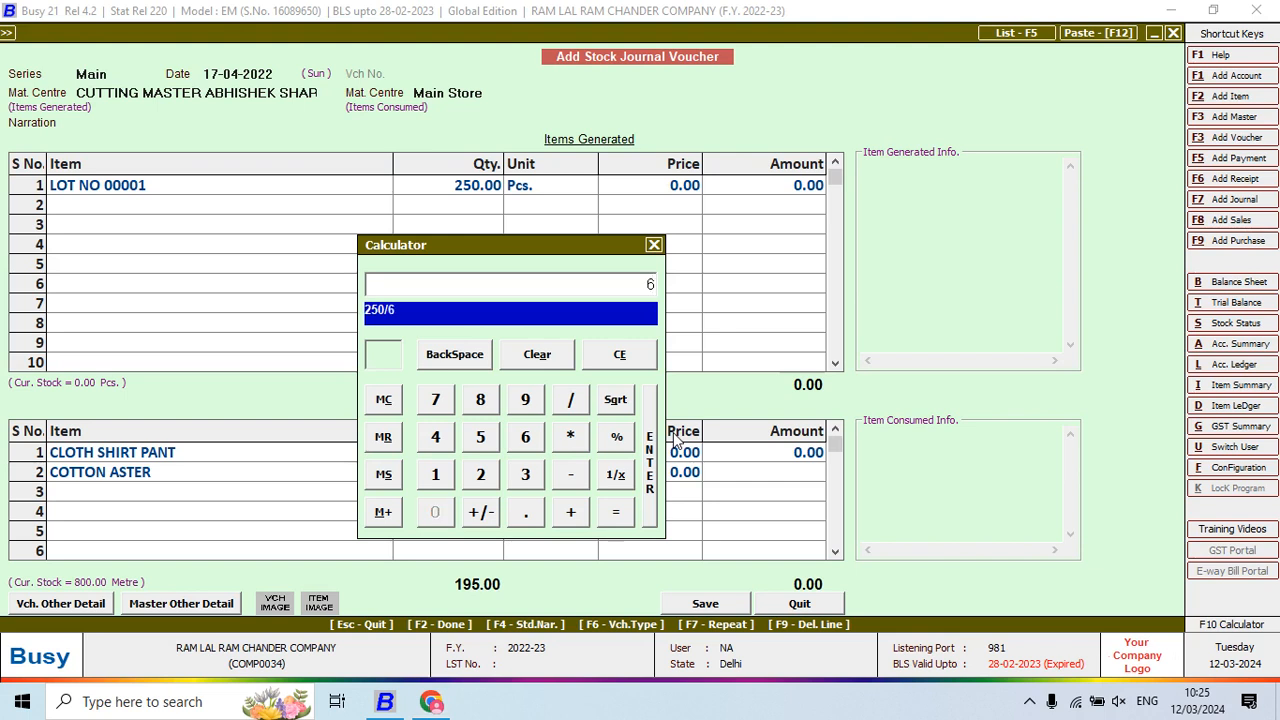
{"action": "key", "text": "Escape"}
{"action": "type", "text": "250/96"}
{"action": "key", "text": "BackSpace"}
{"action": "key", "text": "BackSpace"}
{"action": "type", "text": "60*15"}
{"action": "key", "text": "alt+Tab"}
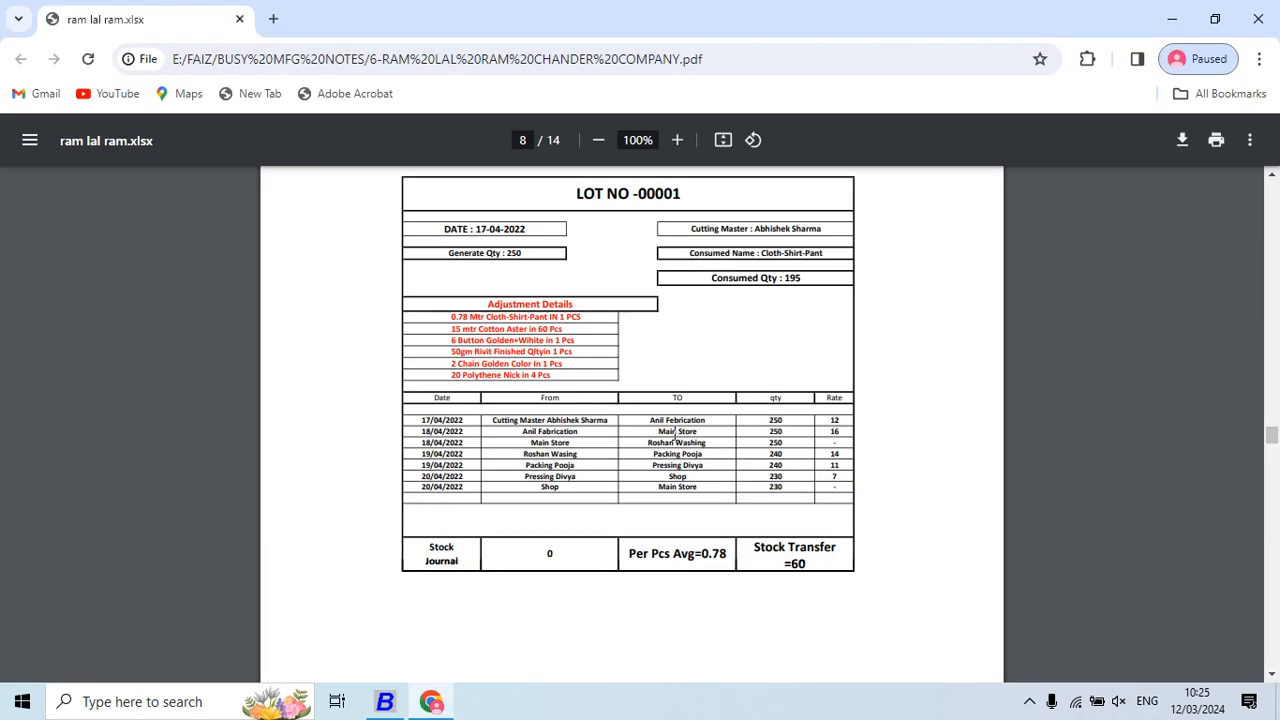
{"action": "key", "text": "alt+Tab"}
{"action": "key", "text": "Return"}
{"action": "key", "text": "Return"}
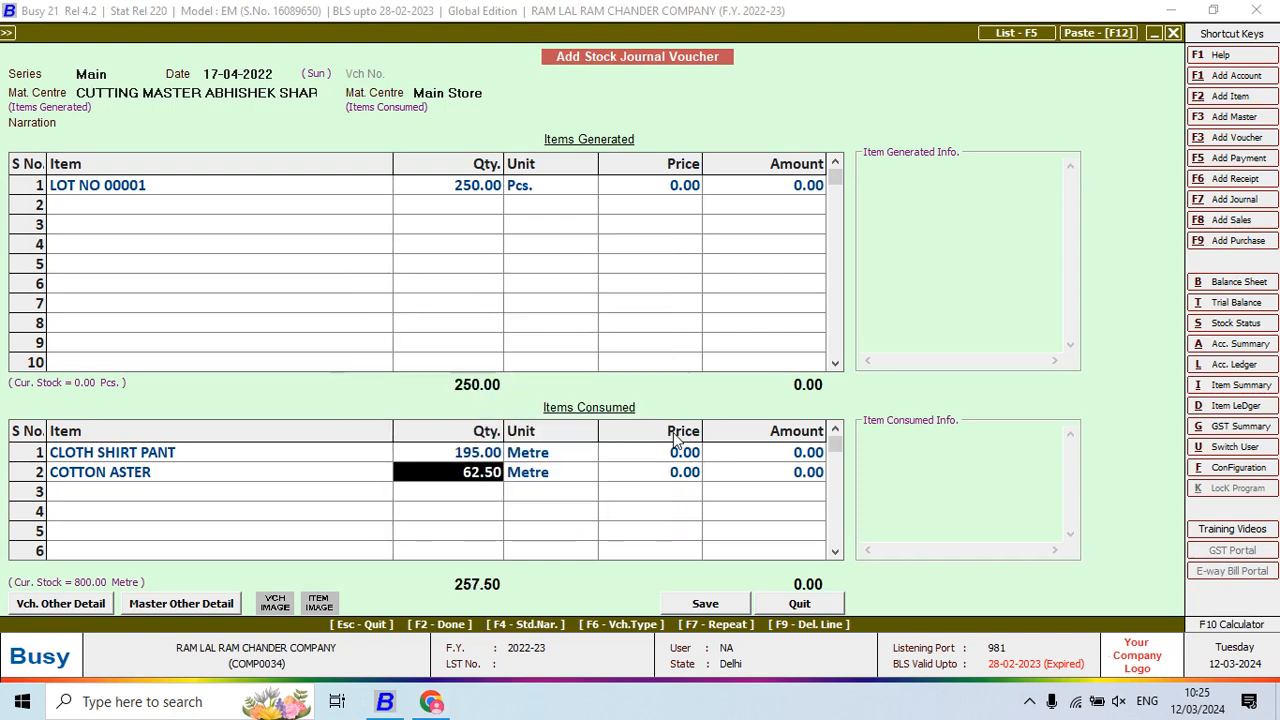
{"action": "key", "text": "Return"}
{"action": "key", "text": "Return"}
{"action": "key", "text": "Return"}
{"action": "key", "text": "Return"}
Consume BUTTON GOLDEN WHITE at 1,500 pcs, calculated as 250*6
{"action": "key", "text": "alt+Tab"}
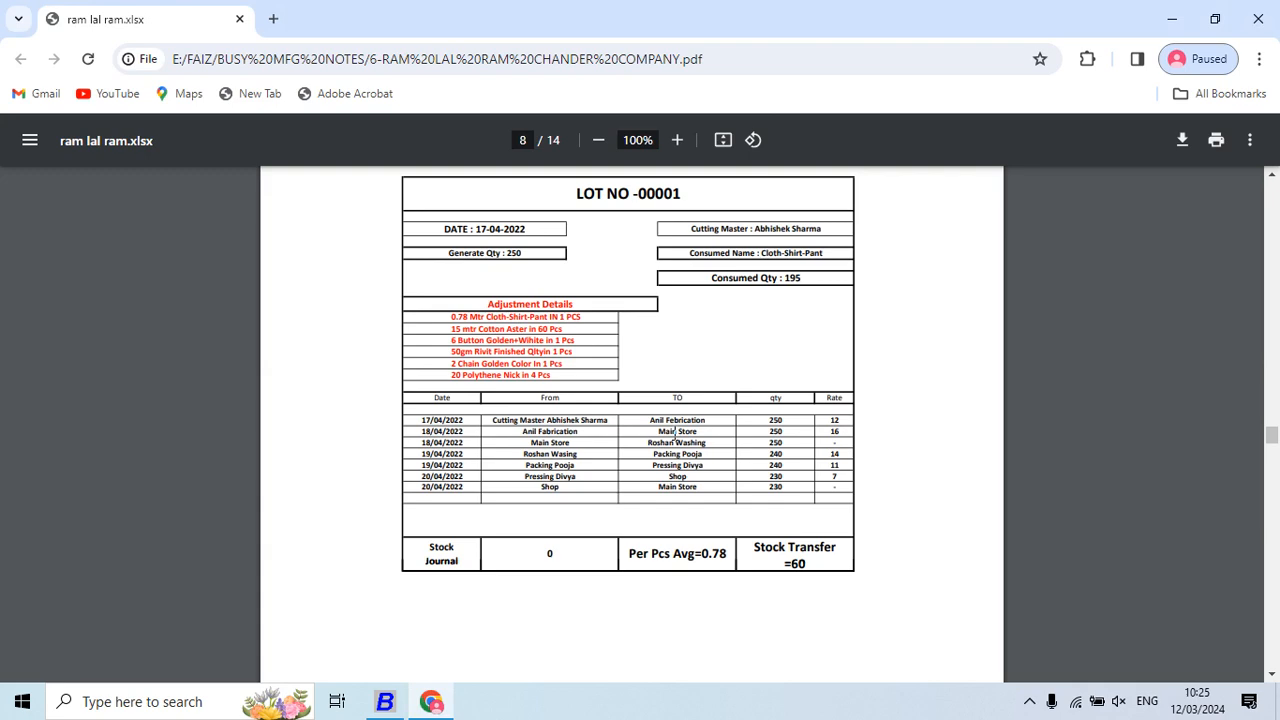
{"action": "key", "text": "alt+Tab"}
{"action": "type", "text": "bU"}
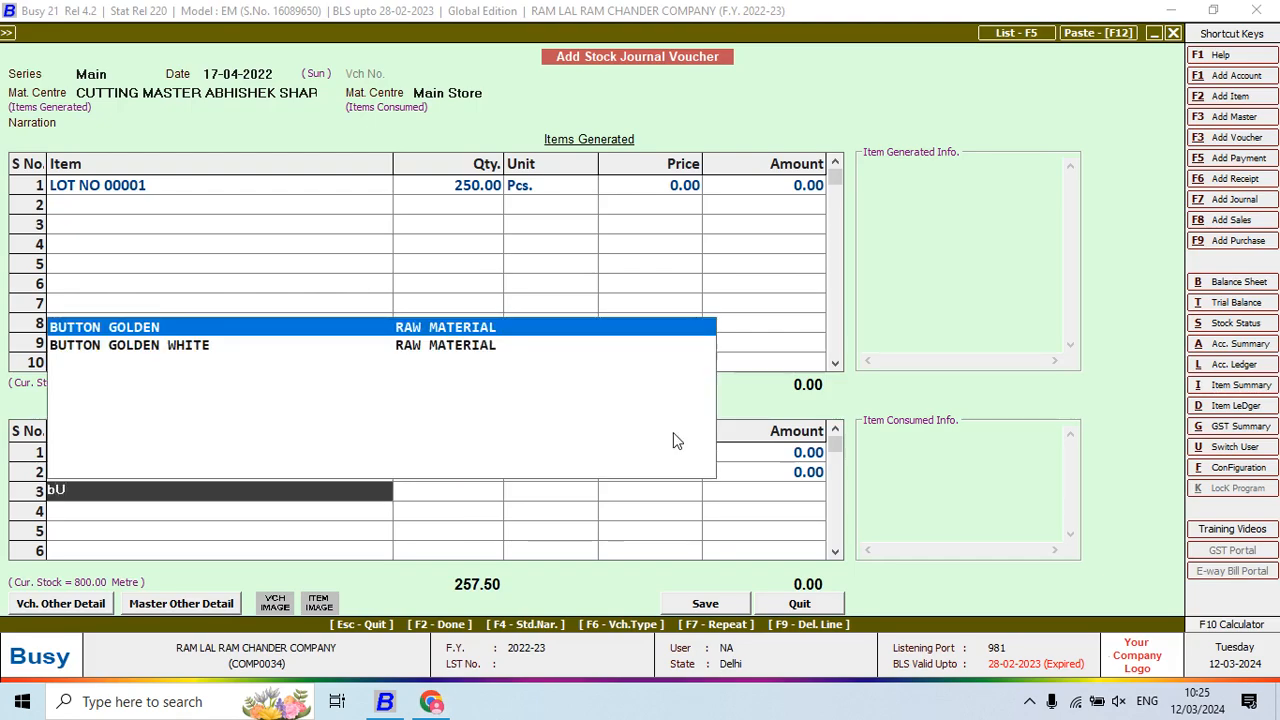
{"action": "key", "text": "Down"}
{"action": "key", "text": "Return"}
{"action": "key", "text": "F10"}
{"action": "type", "text": "250*6"}
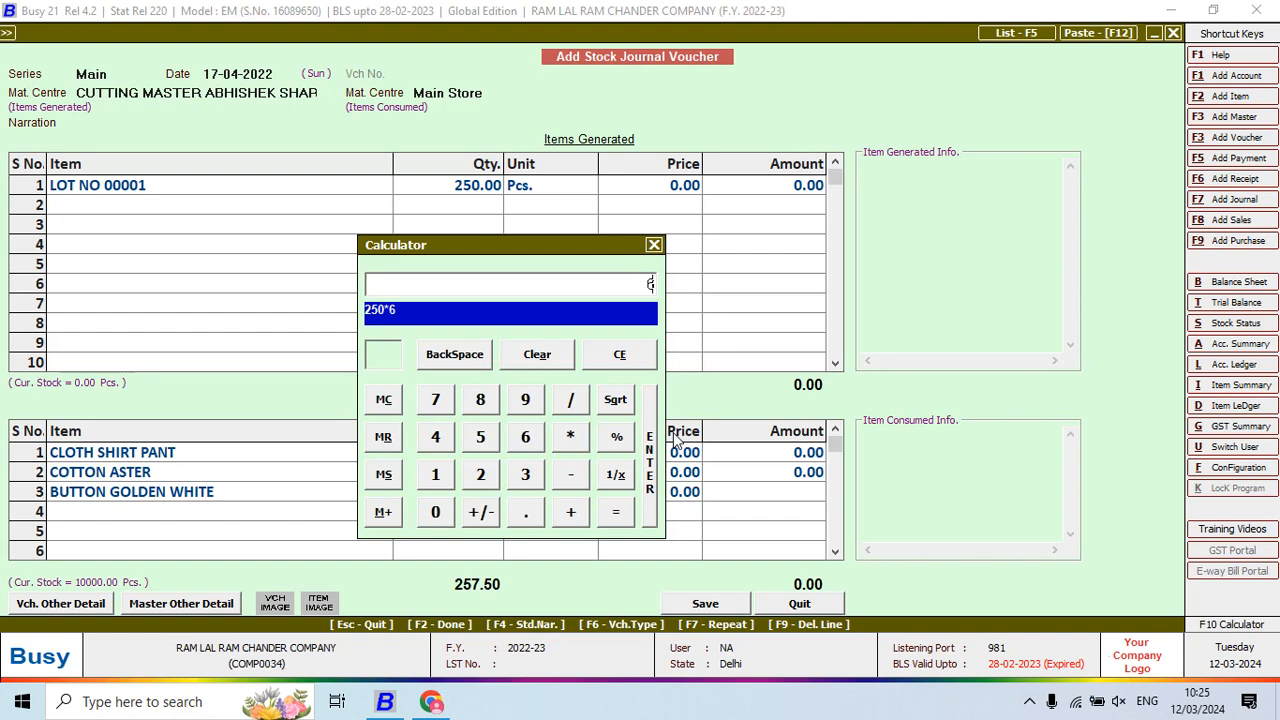
{"action": "key", "text": "Return"}
{"action": "key", "text": "Return"}
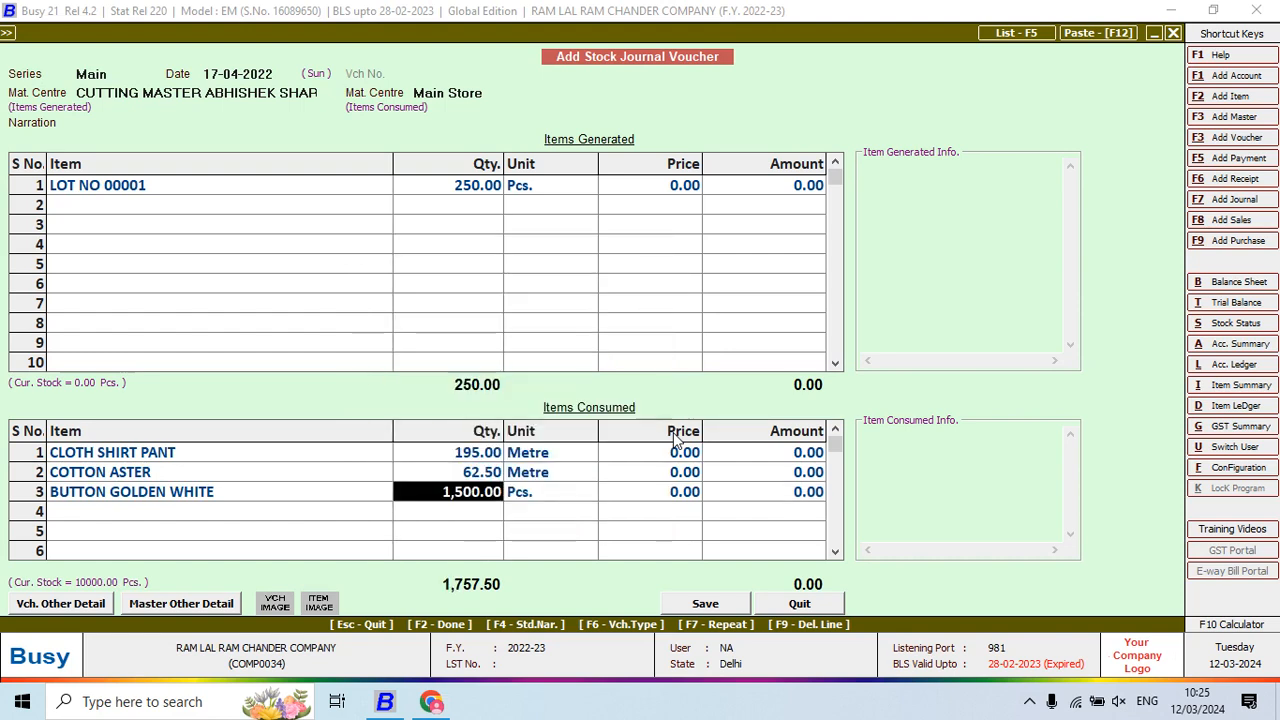
{"action": "key", "text": "Return"}
{"action": "key", "text": "Return"}
{"action": "key", "text": "Return"}
{"action": "key", "text": "Return"}
{"action": "key", "text": "alt+Tab"}
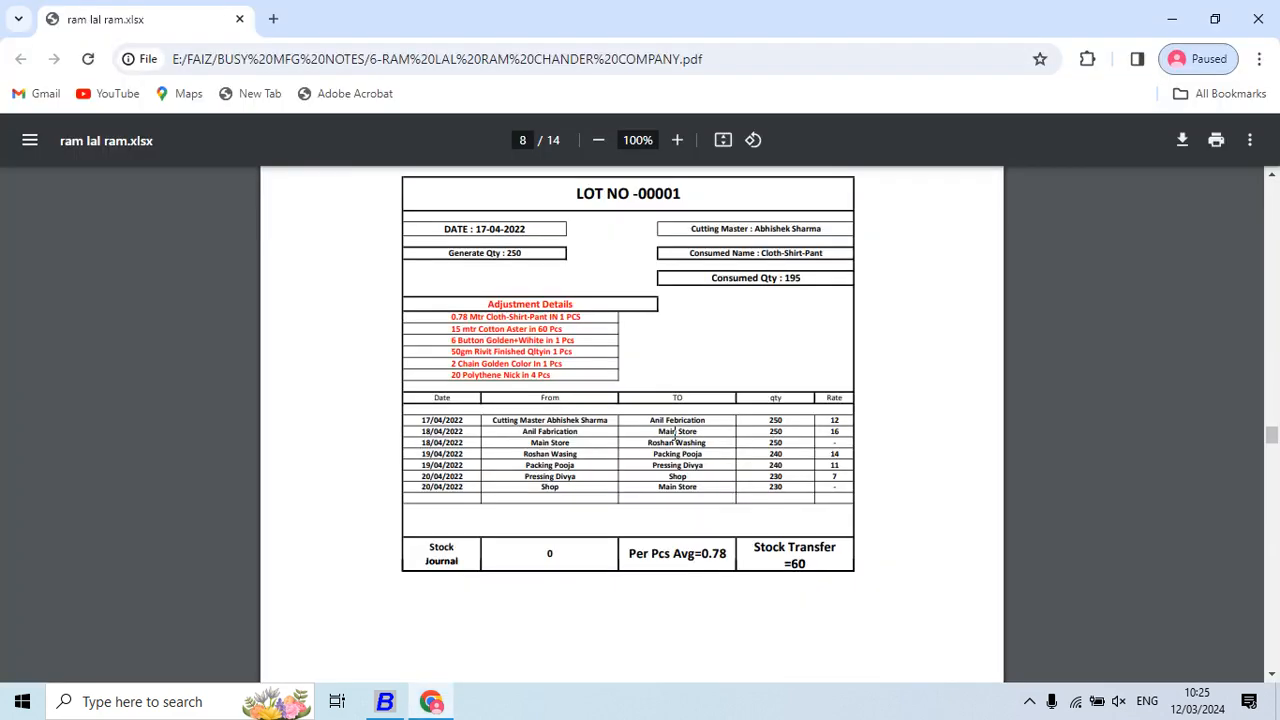
Consume RIVIT at 12.50 kg, correcting the quantity to 250*0.05
{"action": "key", "text": "alt+Tab"}
{"action": "type", "text": "ri"}
{"action": "key", "text": "Return"}
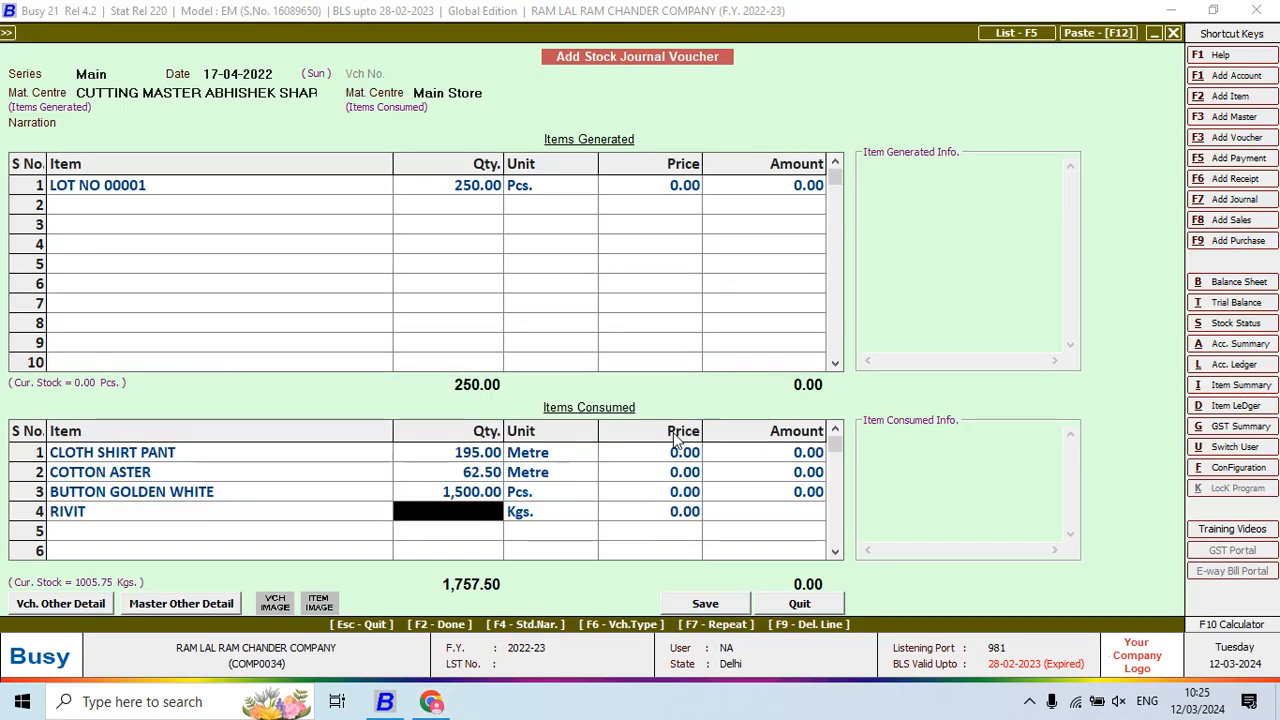
{"action": "key", "text": "F10"}
{"action": "type", "text": "250*"}
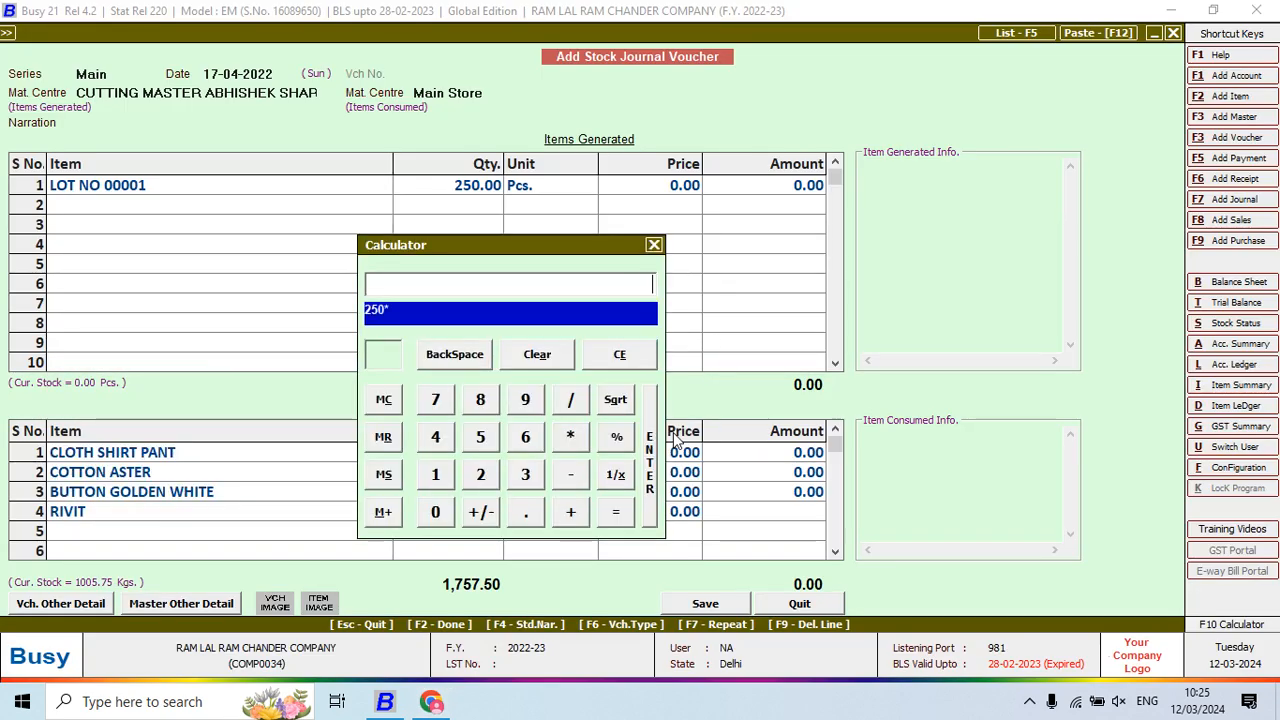
{"action": "type", "text": "0.5"}
{"action": "key", "text": "Return"}
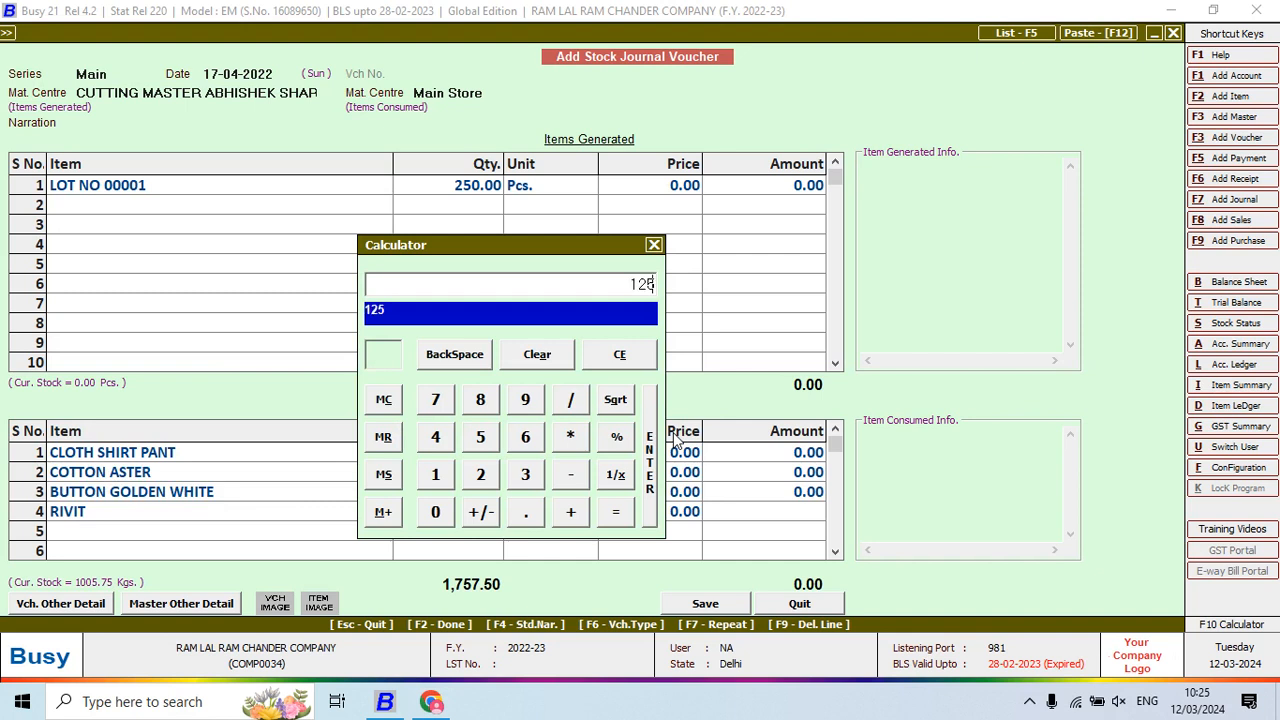
{"action": "key", "text": "Return"}
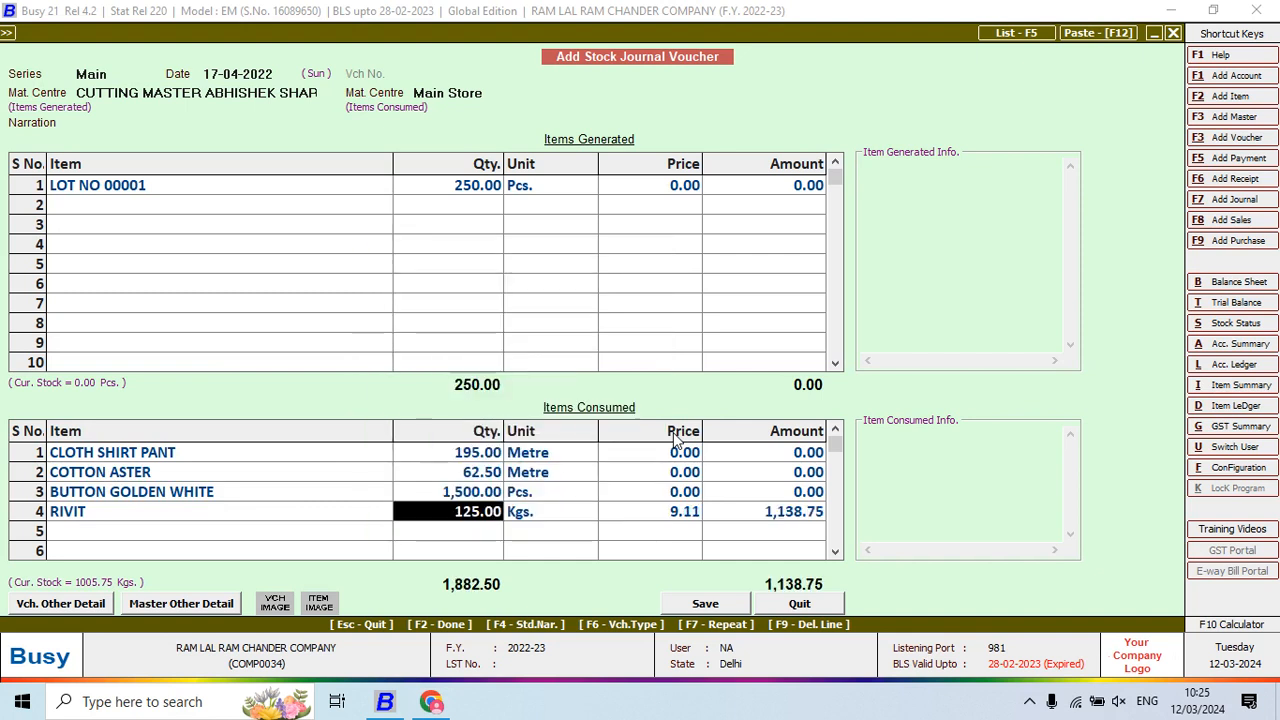
{"action": "key", "text": "F10"}
{"action": "type", "text": "250*"}
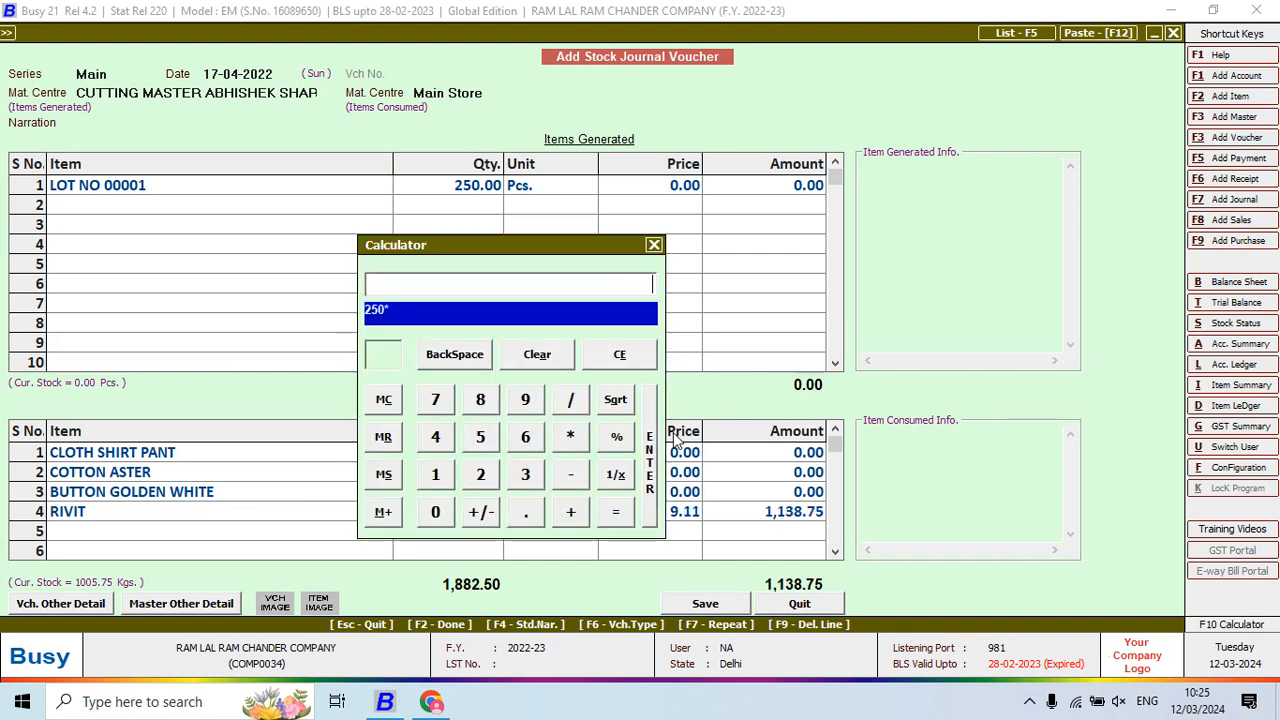
{"action": "type", "text": "0.05"}
{"action": "key", "text": "Return"}
{"action": "key", "text": "Return"}
{"action": "key", "text": "Return"}
{"action": "key", "text": "Return"}
{"action": "key", "text": "Return"}
{"action": "key", "text": "Return"}
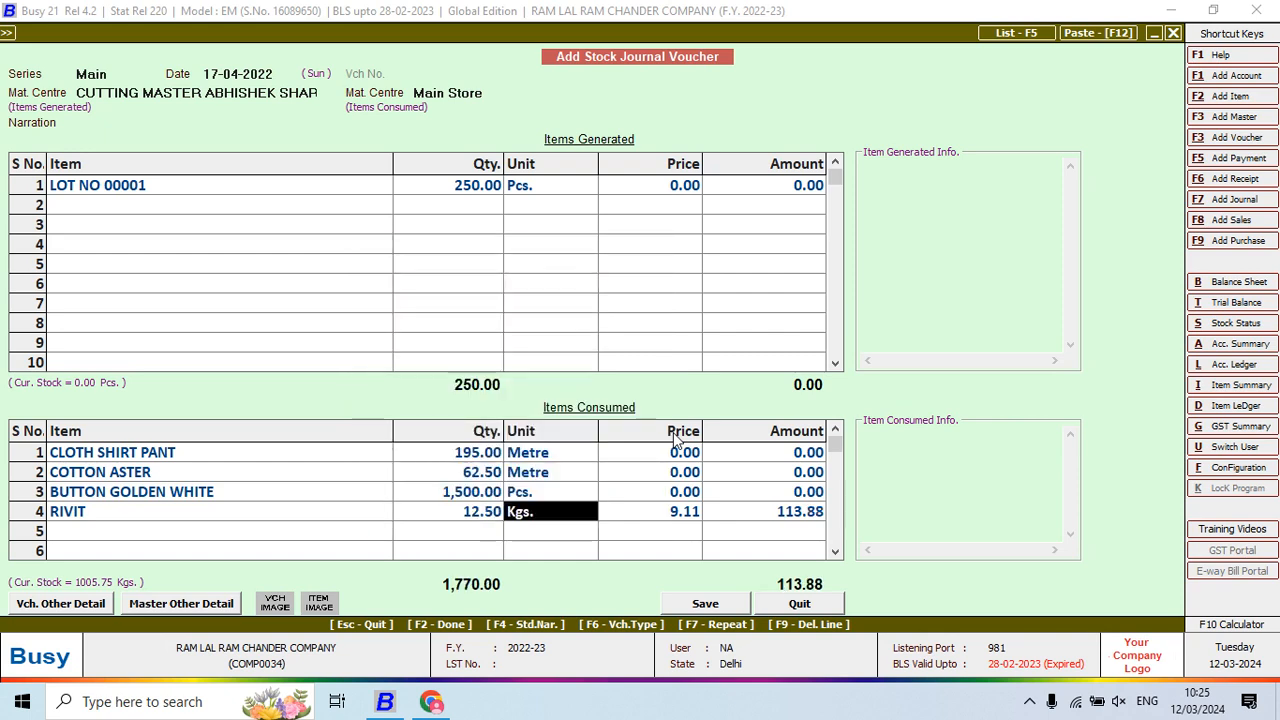
Consume CHAIN GOLDEN CLR at 500 pcs, calculated as 250*2
{"action": "key", "text": "alt+Tab"}
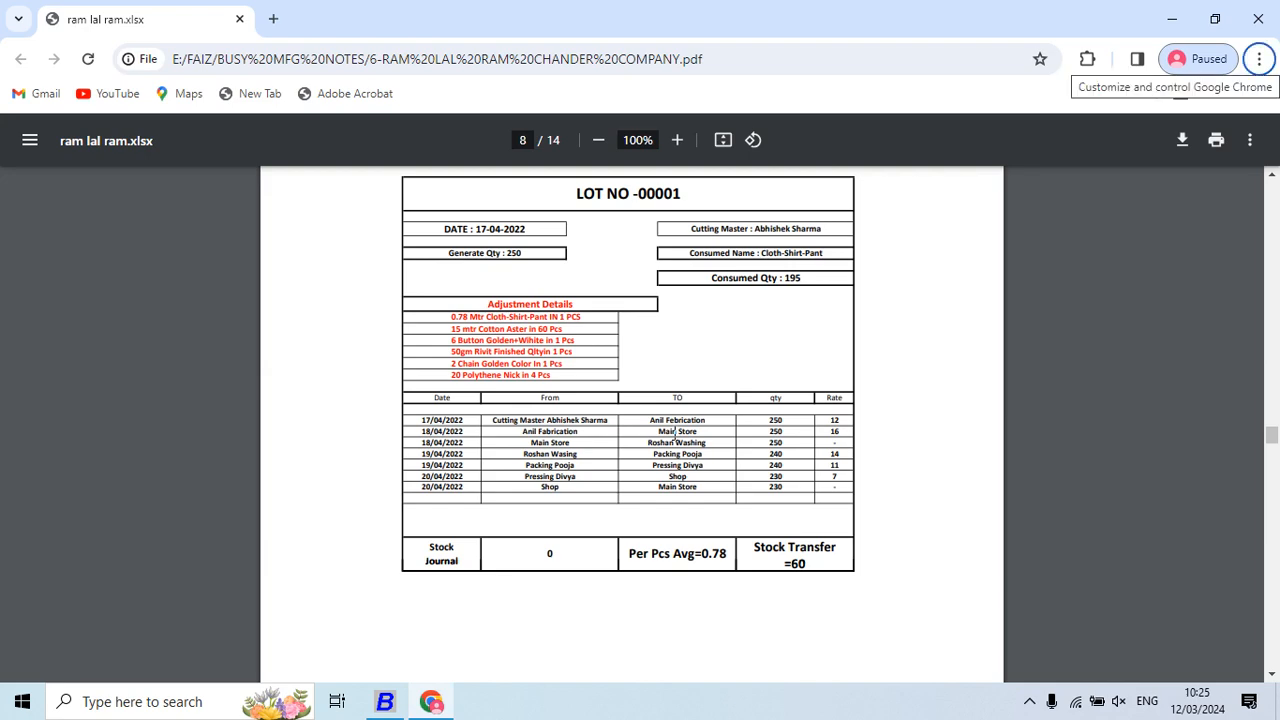
{"action": "key", "text": "alt+Tab"}
{"action": "type", "text": "cha"}
{"action": "key", "text": "alt+Tab"}
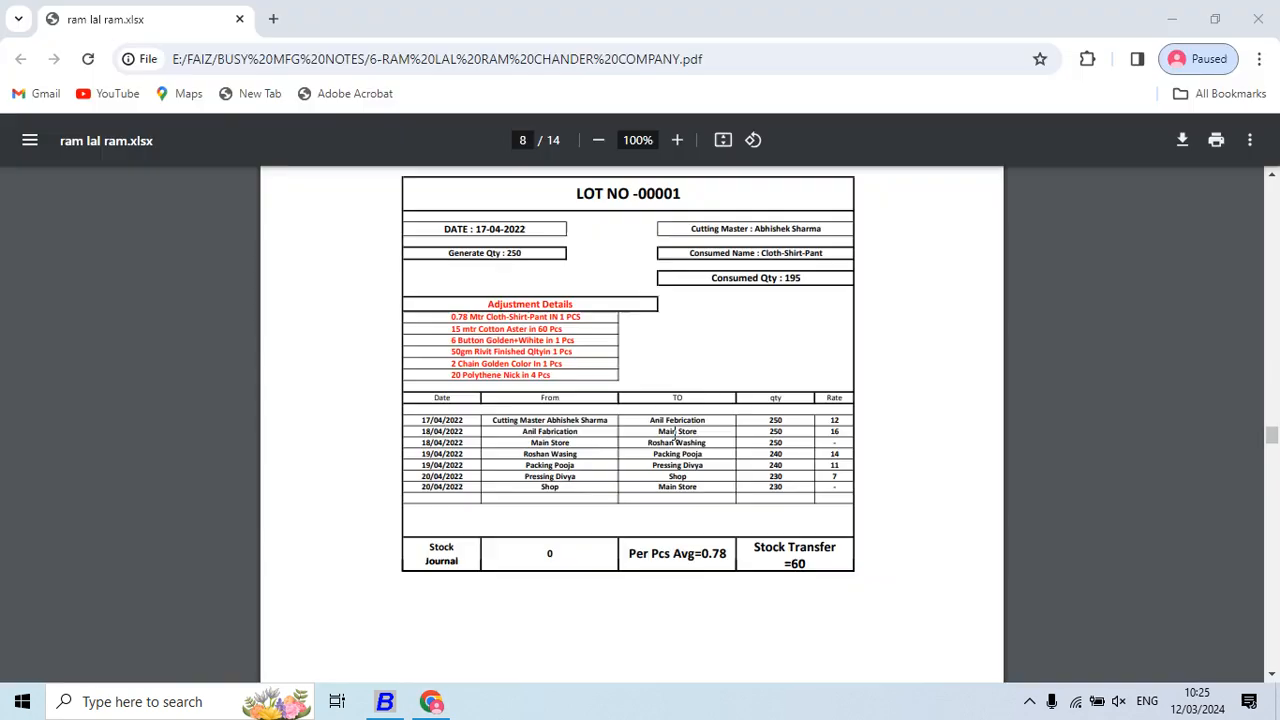
{"action": "key", "text": "alt+Tab"}
{"action": "key", "text": "Down"}
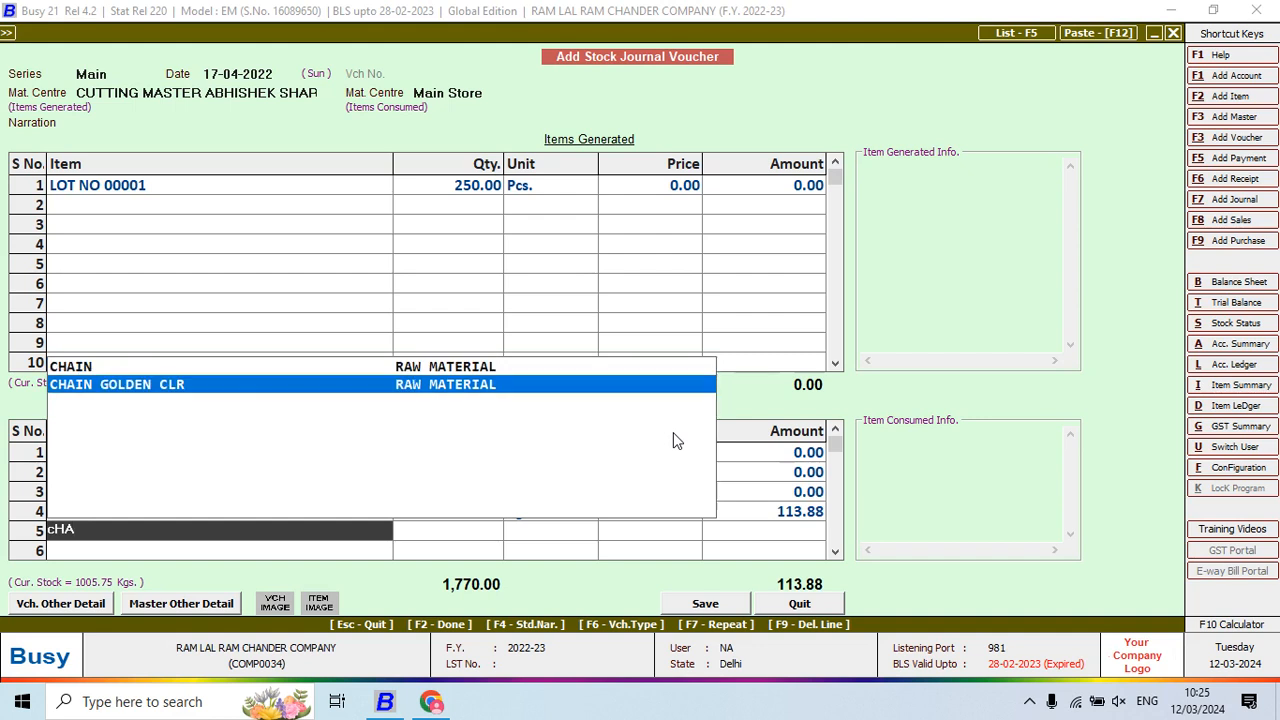
{"action": "key", "text": "Return"}
{"action": "key", "text": "F10"}
{"action": "type", "text": "250*2"}
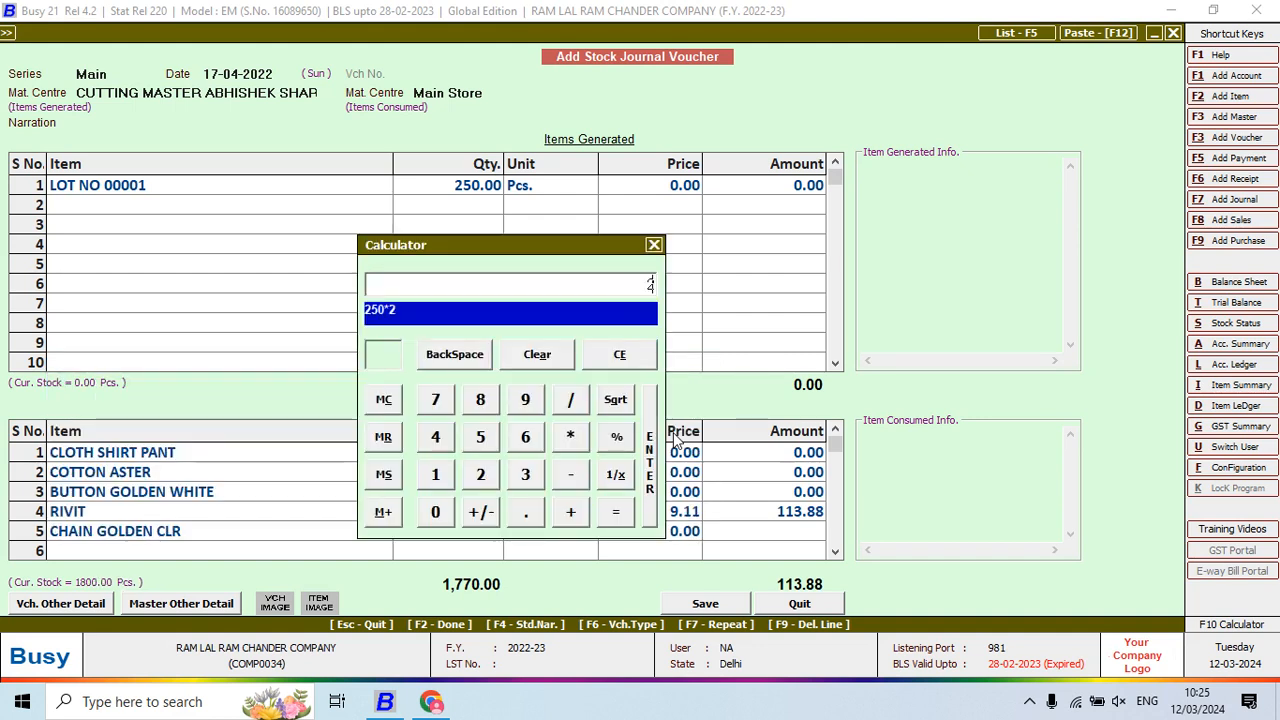
{"action": "key", "text": "Return"}
{"action": "key", "text": "Return"}
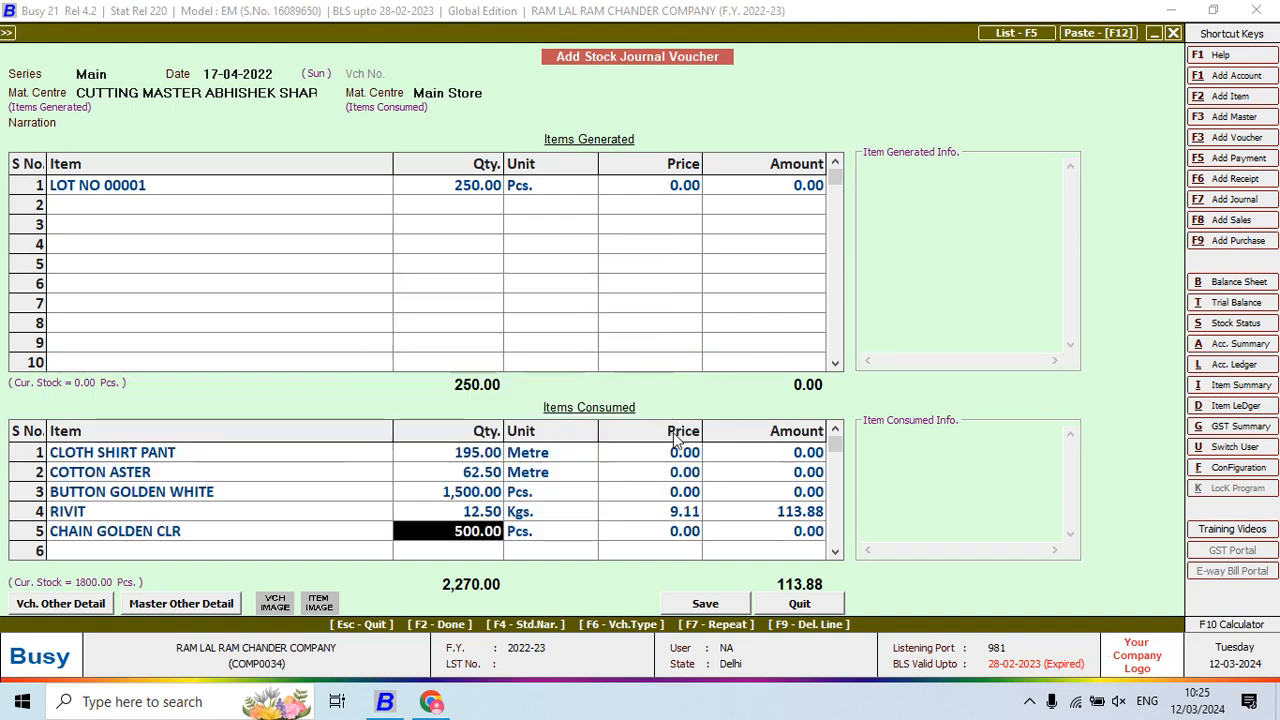
{"action": "key", "text": "Return"}
{"action": "key", "text": "Return"}
{"action": "key", "text": "Return"}
{"action": "key", "text": "alt+Tab"}
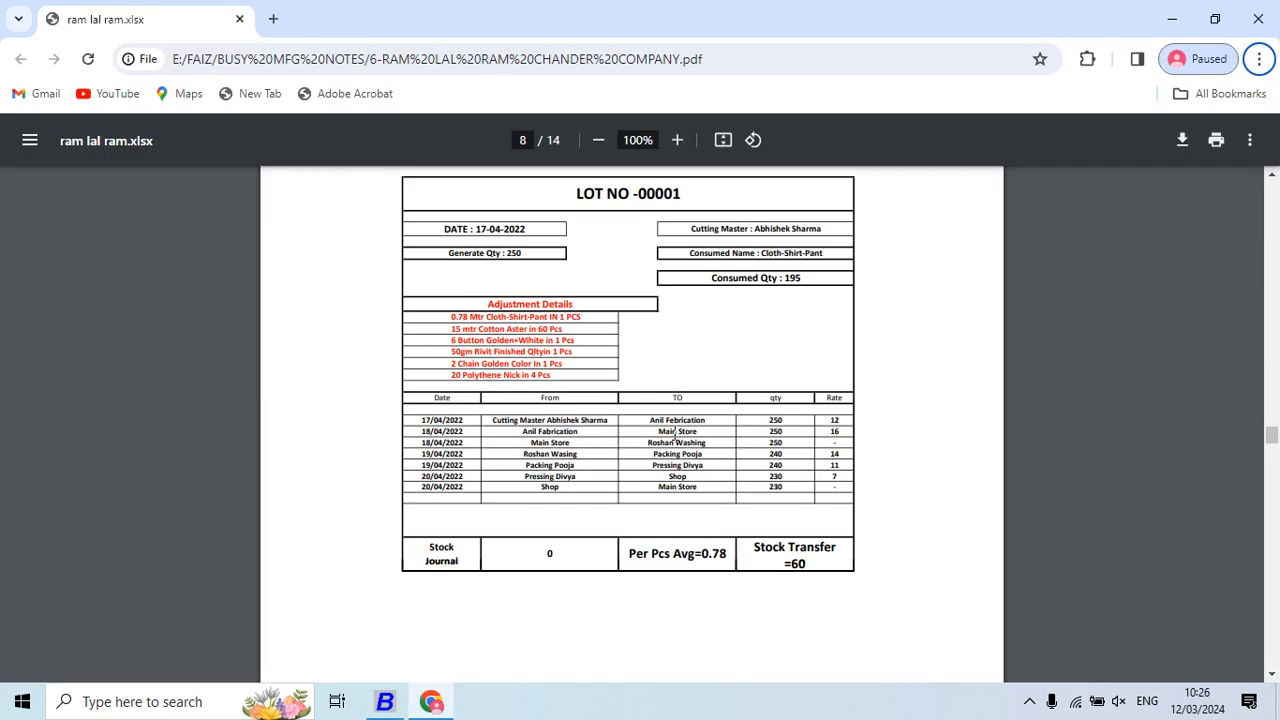
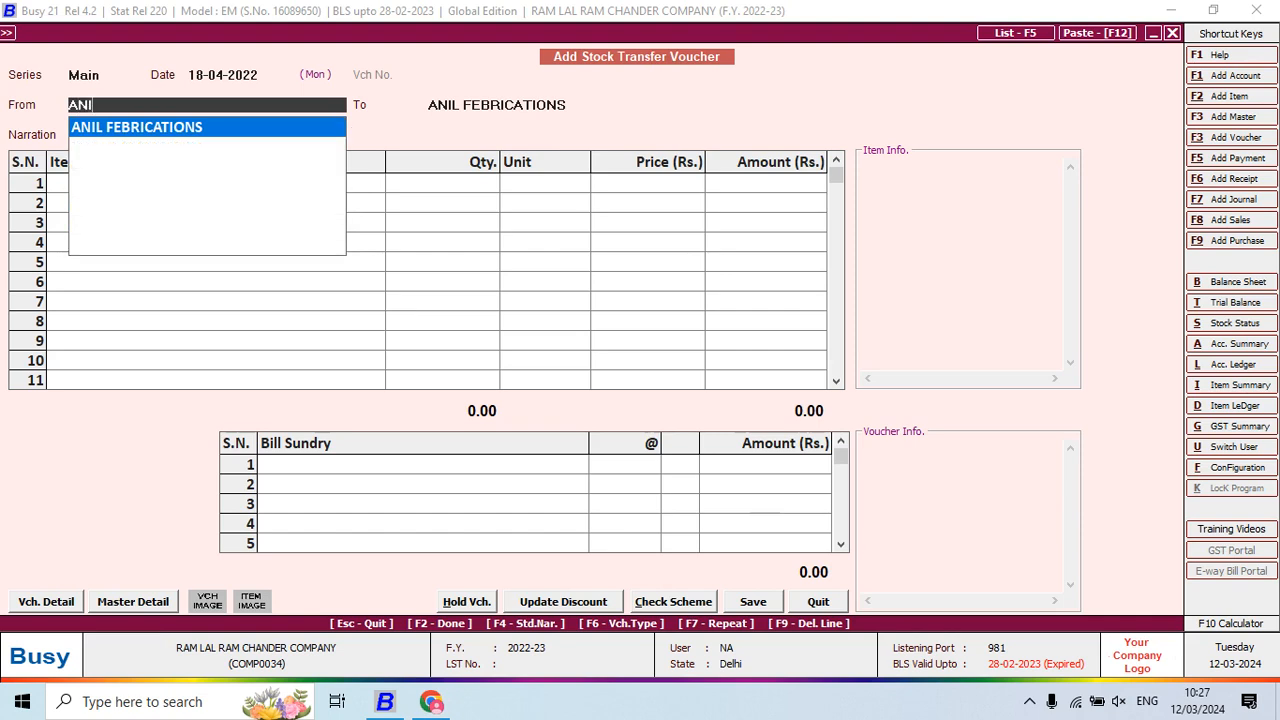
Enter a transfer from ANIL FEBRICATIONS to Main Store of 250 LOT NO 00001 pieces
{"action": "key", "text": "alt+Tab"}
{"action": "key", "text": "alt+Tab"}
{"action": "key", "text": "Return"}
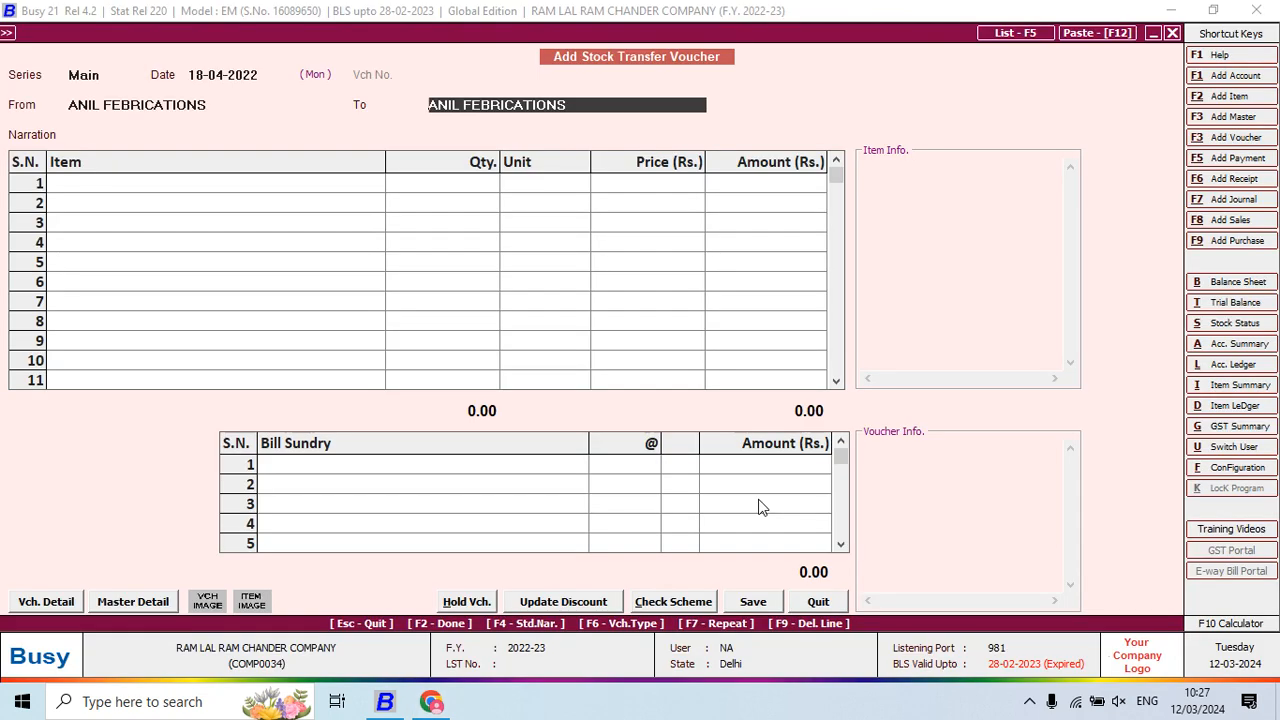
{"action": "type", "text": "M"}
{"action": "key", "text": "Return"}
{"action": "key", "text": "Return"}
{"action": "key", "text": "space"}
{"action": "type", "text": "LOT"}
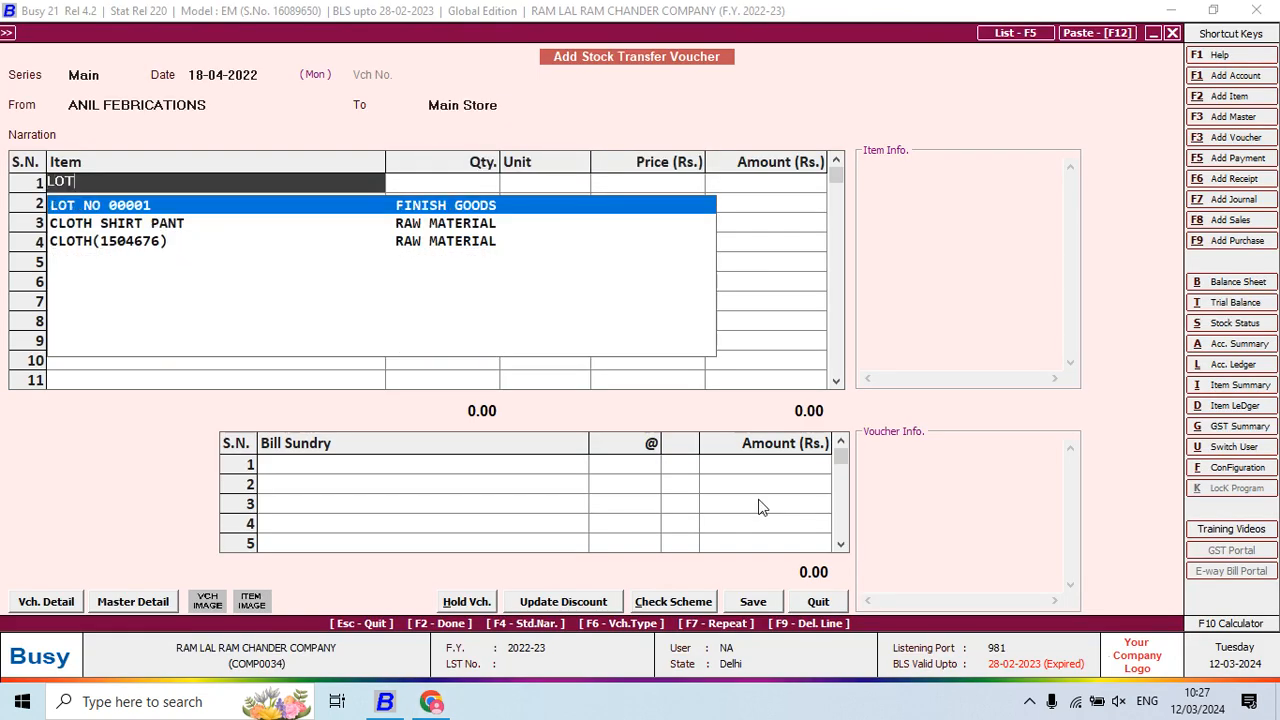
{"action": "key", "text": "Return"}
{"action": "type", "text": "250"}
{"action": "key", "text": "Return"}
{"action": "key", "text": "Return"}
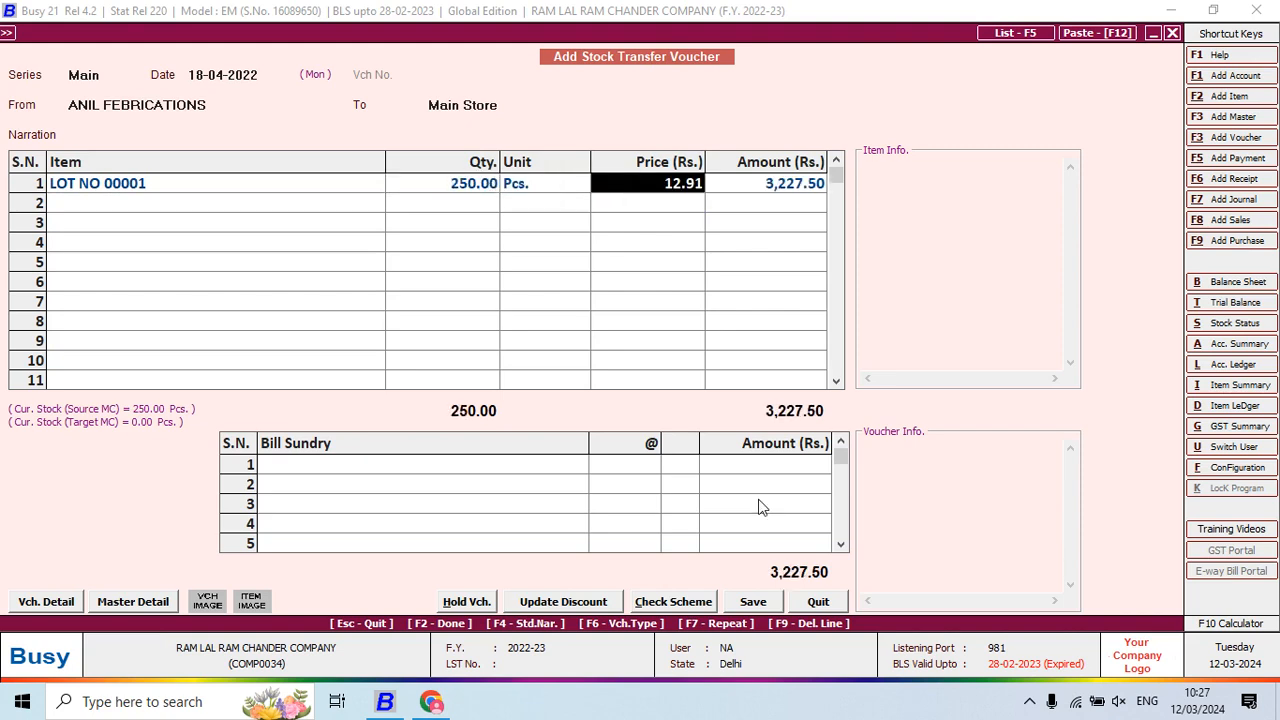
{"action": "key", "text": "Return"}
{"action": "key", "text": "Return"}
{"action": "key", "text": "Return"}
{"action": "key", "text": "Return"}
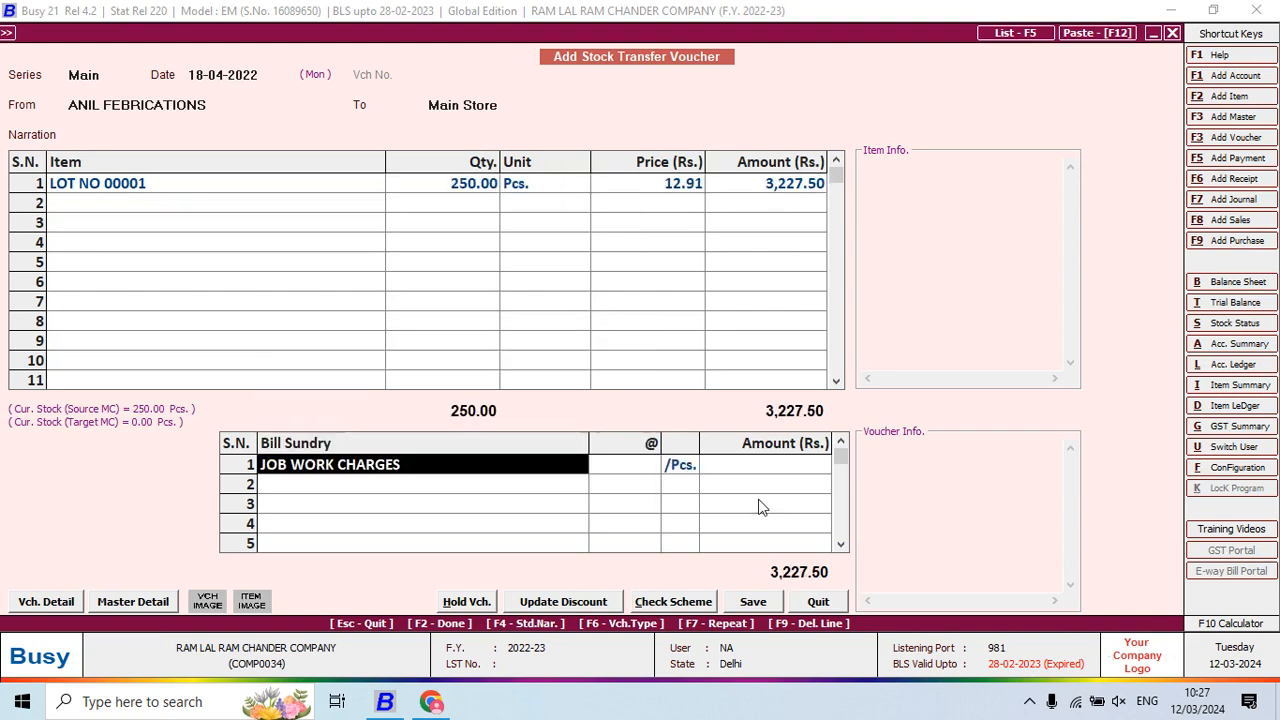
{"action": "key", "text": "Return"}
Add JOB WORK CHARGES at 16 per piece and save the voucher
{"action": "key", "text": "alt+Tab"}
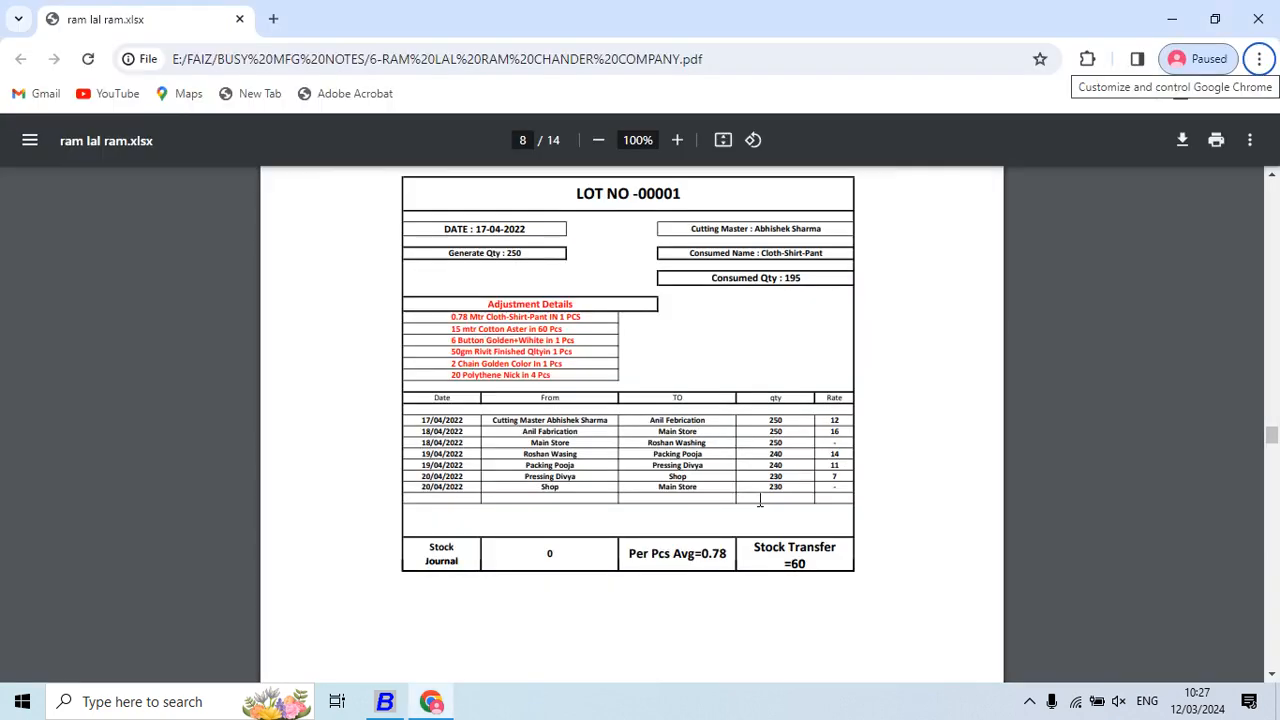
{"action": "key", "text": "alt+Tab"}
{"action": "type", "text": "16"}
{"action": "key", "text": "Return"}
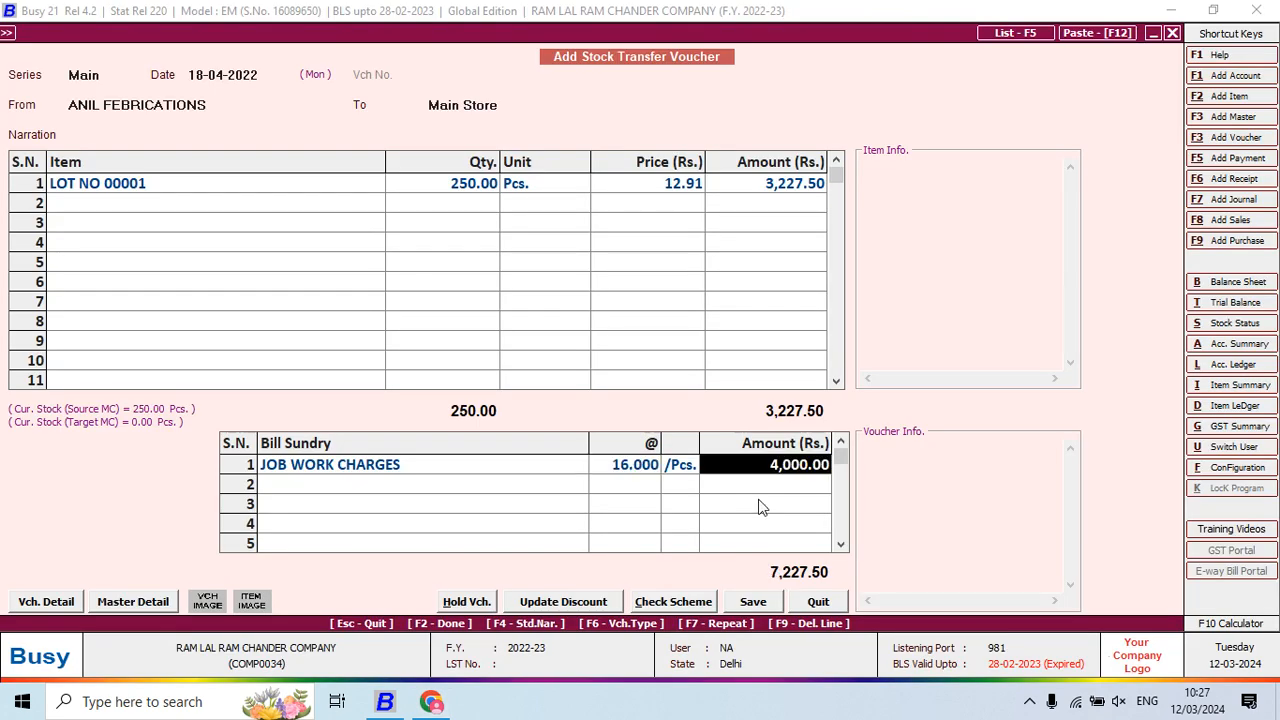
{"action": "key", "text": "Return"}
{"action": "key", "text": "Return"}
{"action": "key", "text": "Return"}
{"action": "key", "text": "alt+Tab"}
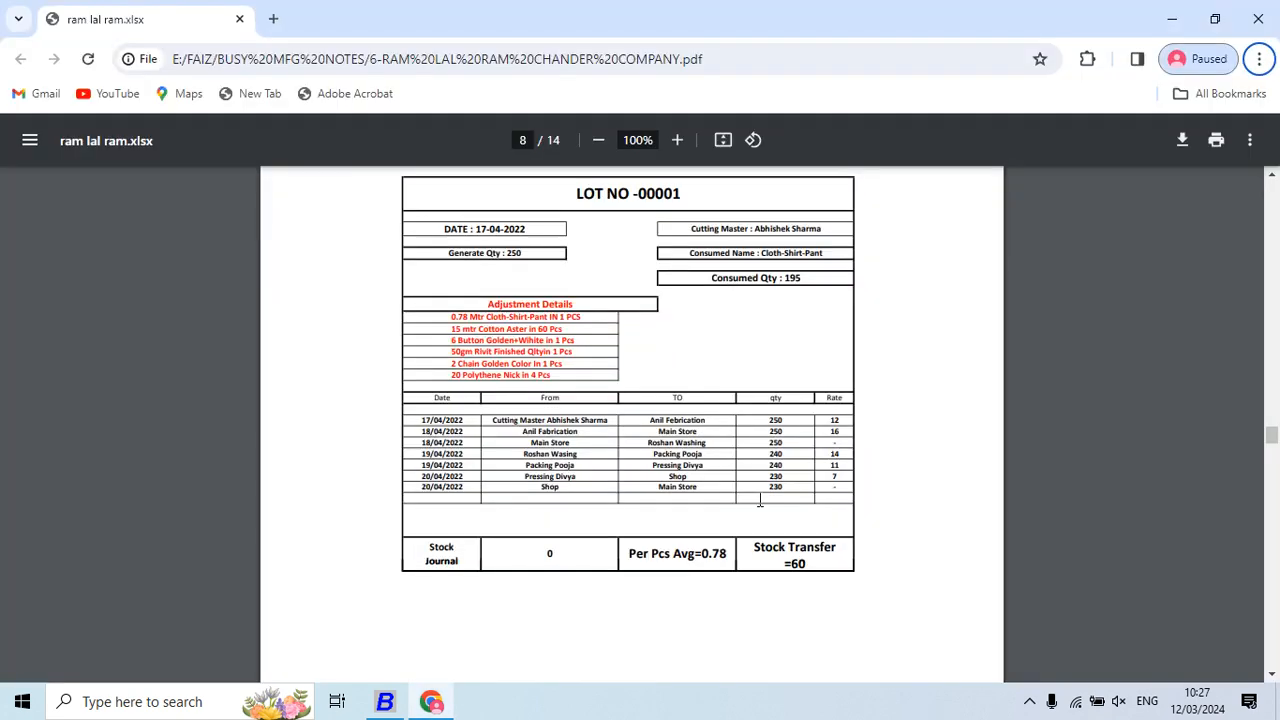
{"action": "key", "text": "alt+Tab"}
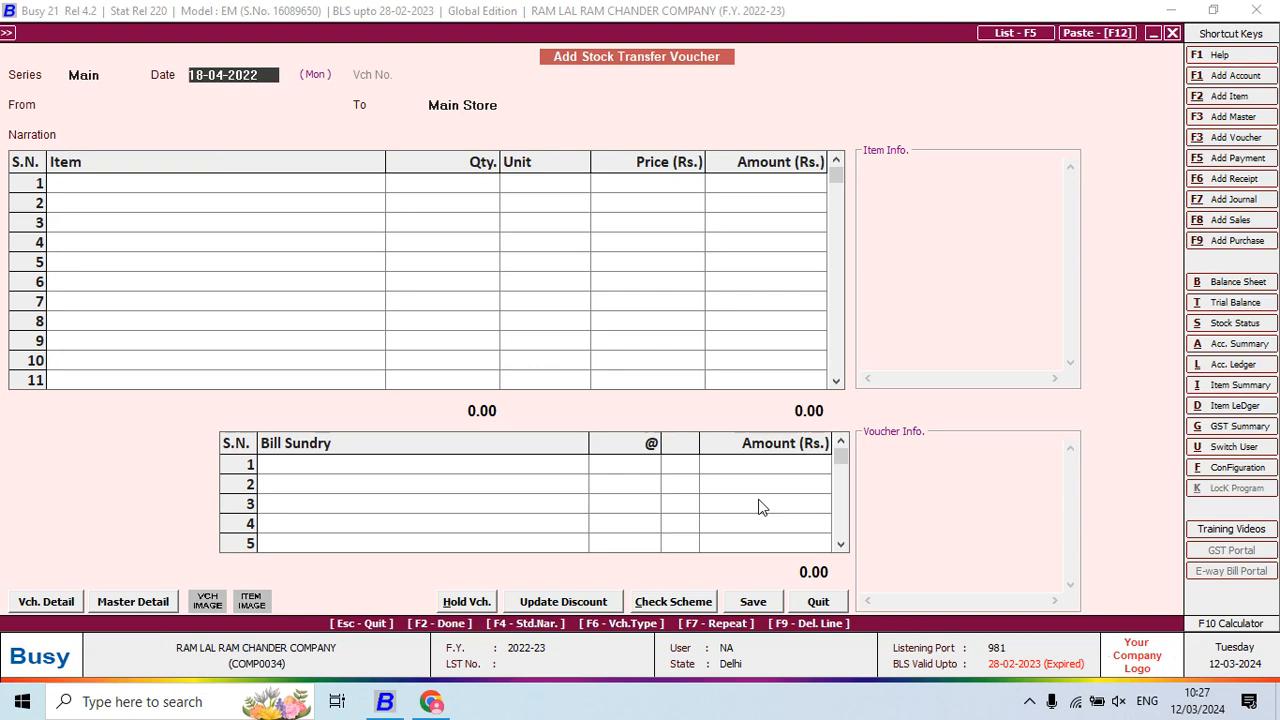
Keep date 18-04-2022 and set From Main Store, To ROSHAN WASHING, item LOT NO 00001
{"action": "key", "text": "alt+Tab"}
{"action": "key", "text": "alt+Tab"}
{"action": "key", "text": "Return"}
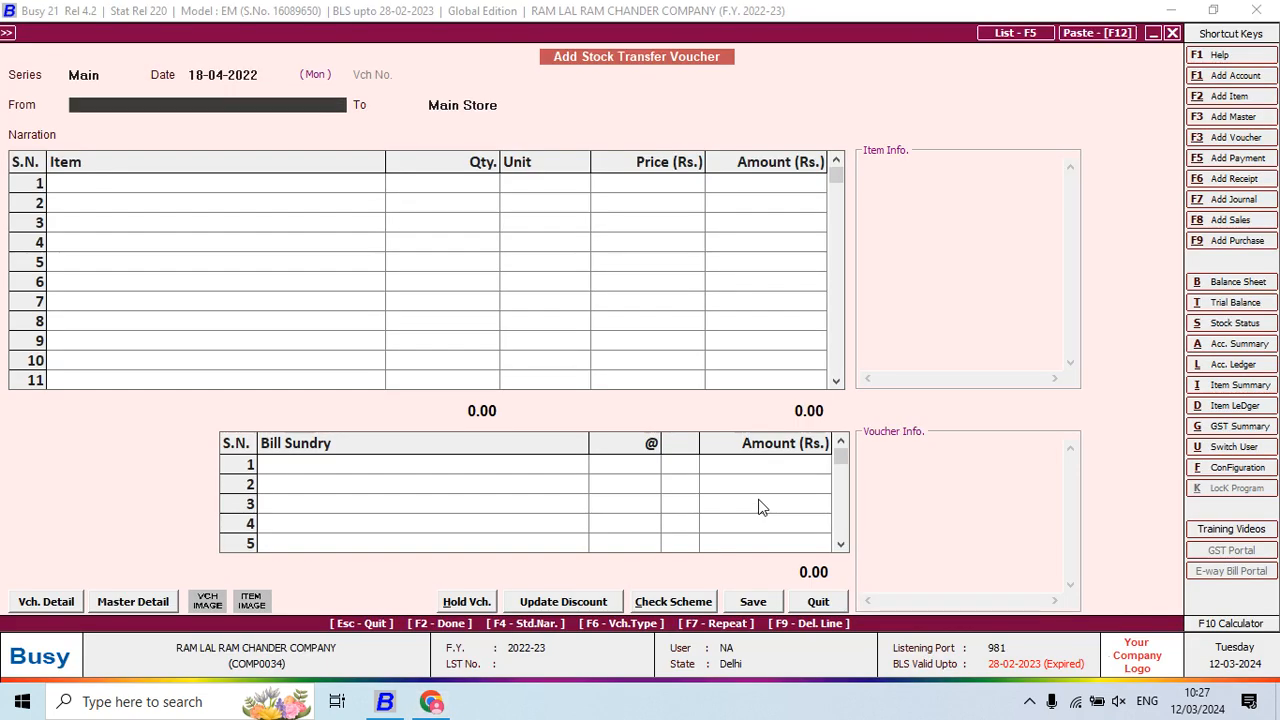
{"action": "type", "text": "M"}
{"action": "key", "text": "Return"}
{"action": "type", "text": "ROS"}
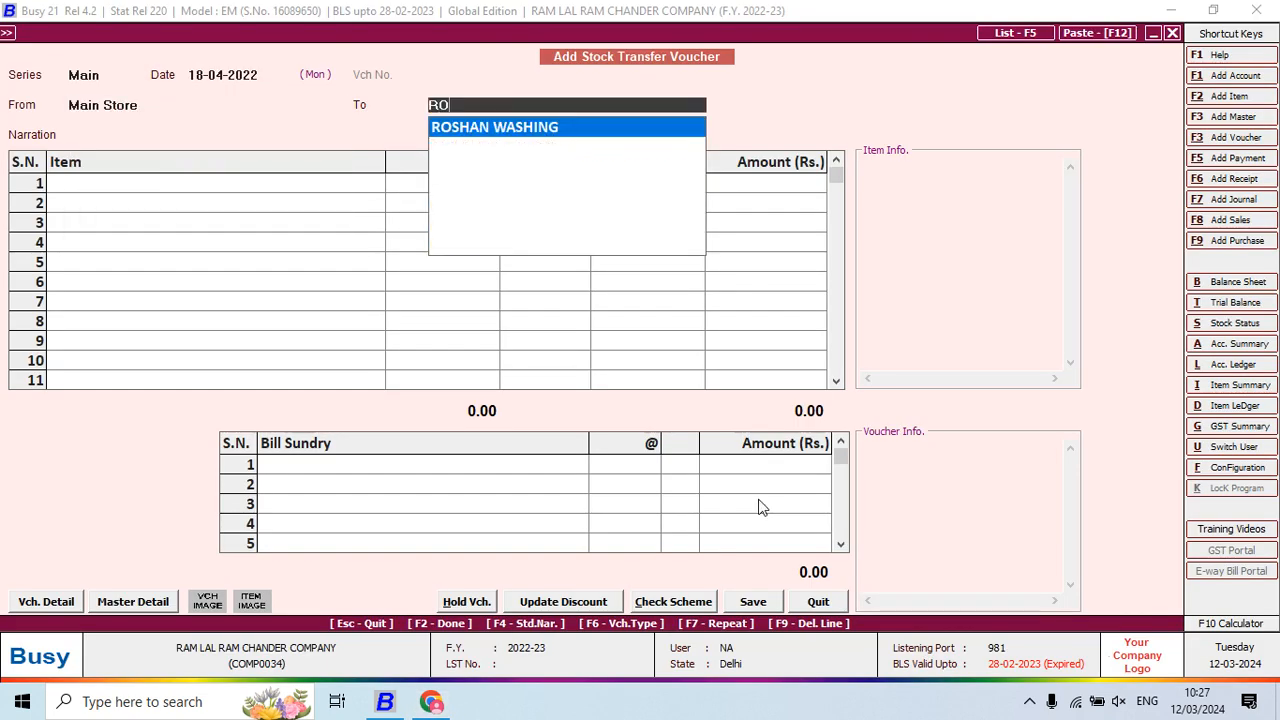
{"action": "key", "text": "Return"}
{"action": "key", "text": "Return"}
{"action": "type", "text": "O"}
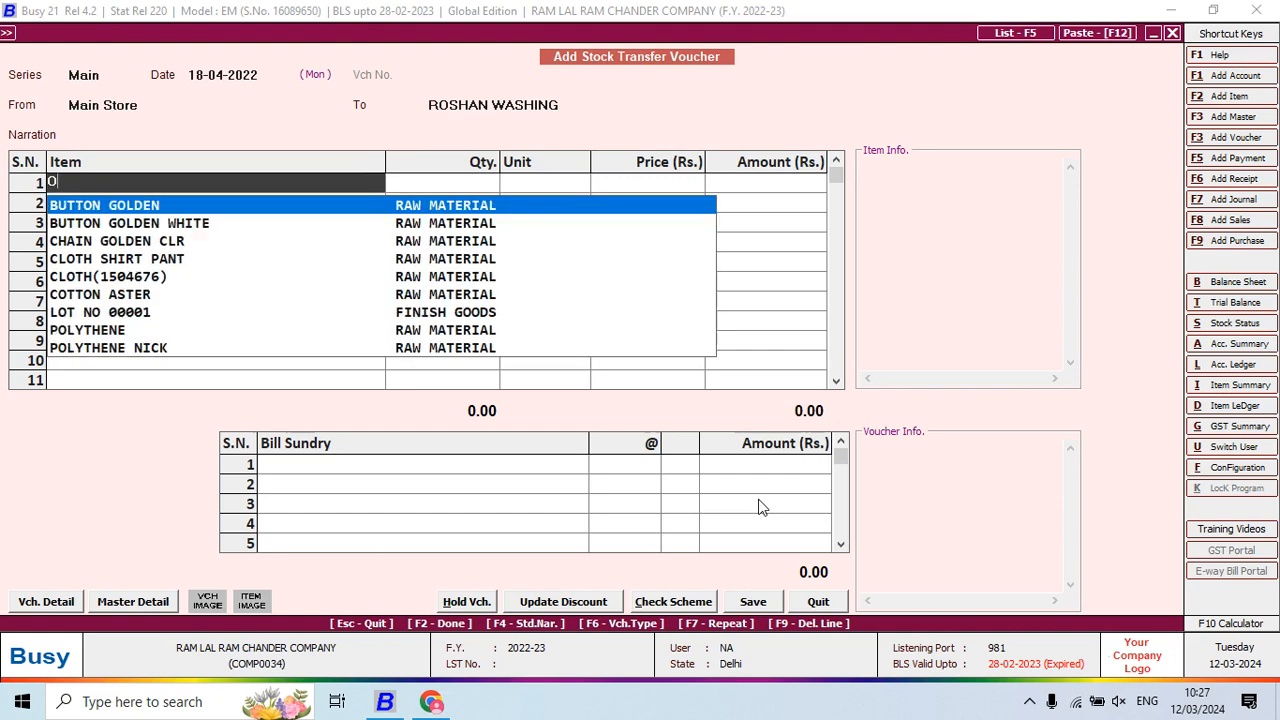
{"action": "key", "text": "BackSpace"}
{"action": "type", "text": "LO"}
{"action": "key", "text": "Return"}
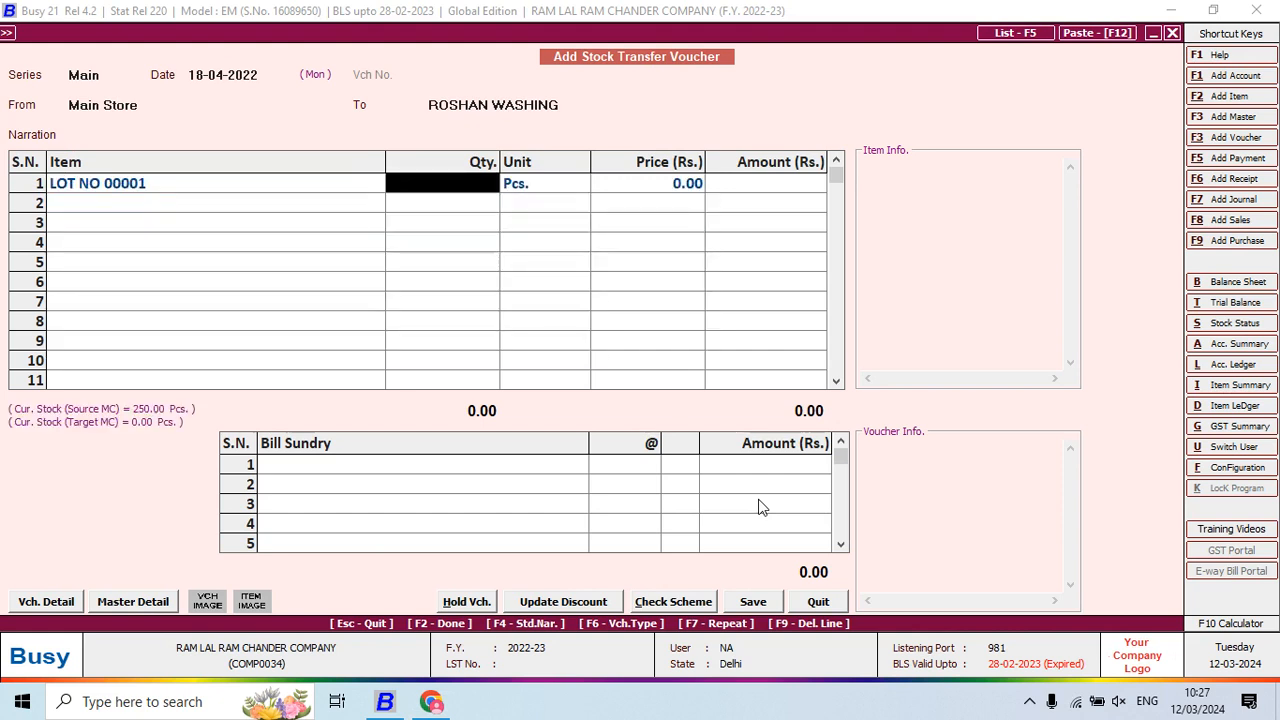
Enter 250 pieces at 28.91, save without charges, and date the next voucher 19-04-2022
{"action": "type", "text": "2"}
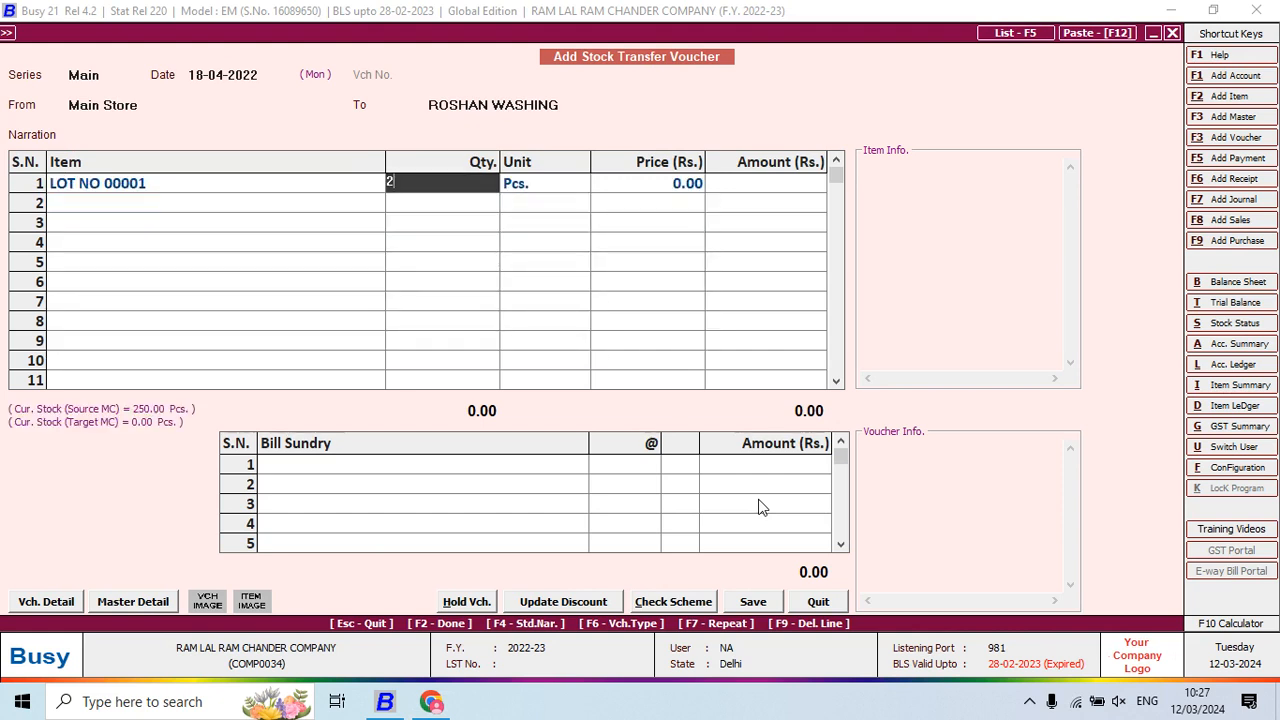
{"action": "type", "text": "50"}
{"action": "key", "text": "Return"}
{"action": "key", "text": "Return"}
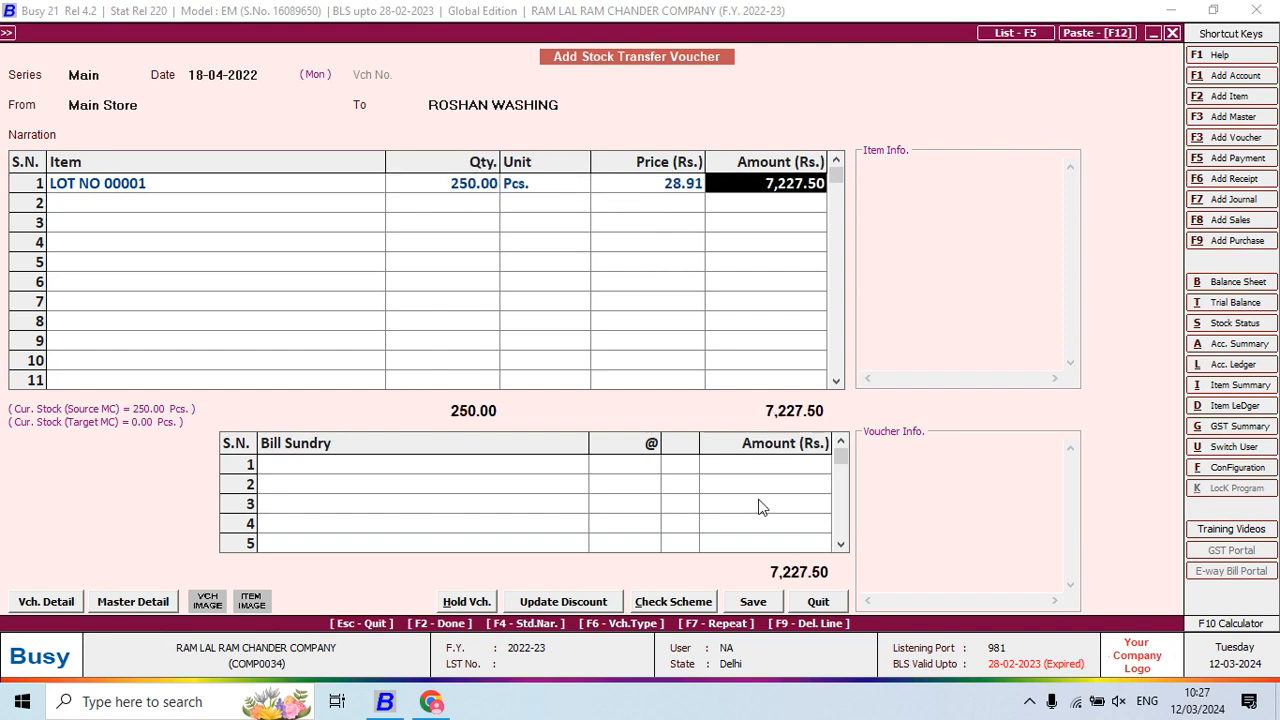
{"action": "key", "text": "Return"}
{"action": "key", "text": "Return"}
{"action": "key", "text": "Return"}
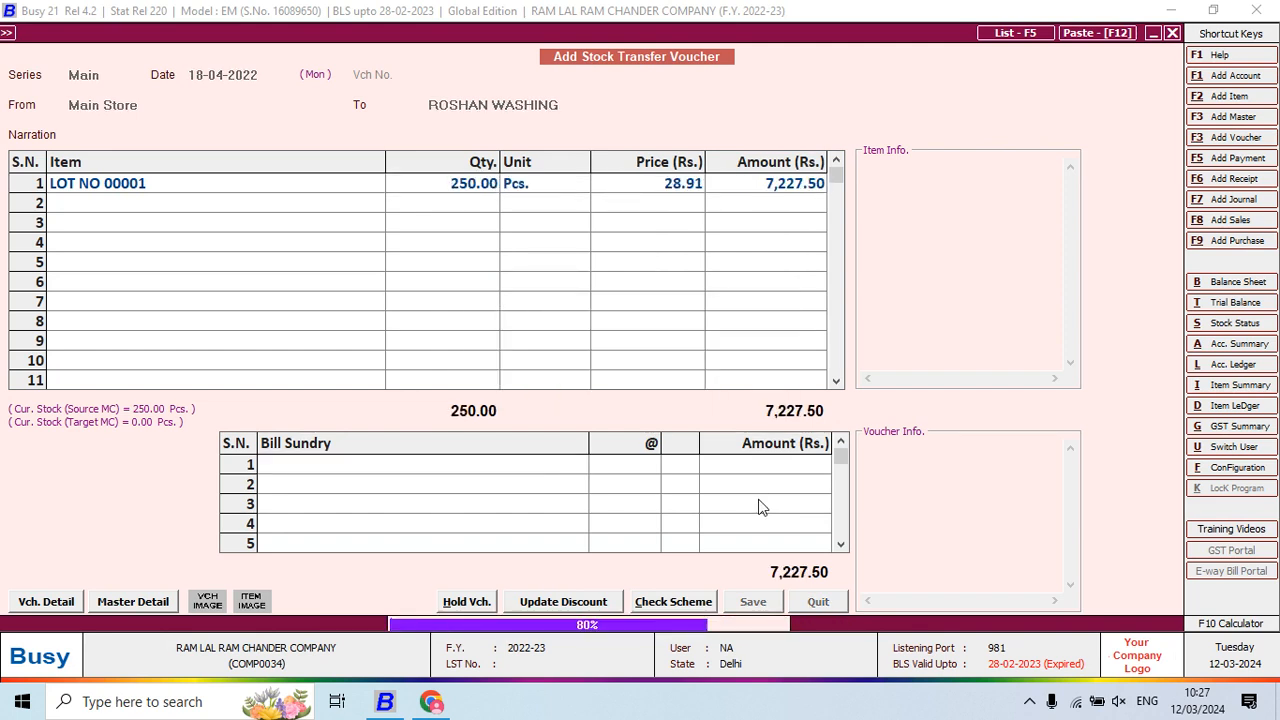
{"action": "key", "text": "Return"}
{"action": "type", "text": "19"}
{"action": "key", "text": "Return"}
Enter 250 LOT NO 00001 from ROSHAN WASHING to PACKING POOJA with JOB WORK CHARGES at 14
{"action": "type", "text": "RO"}
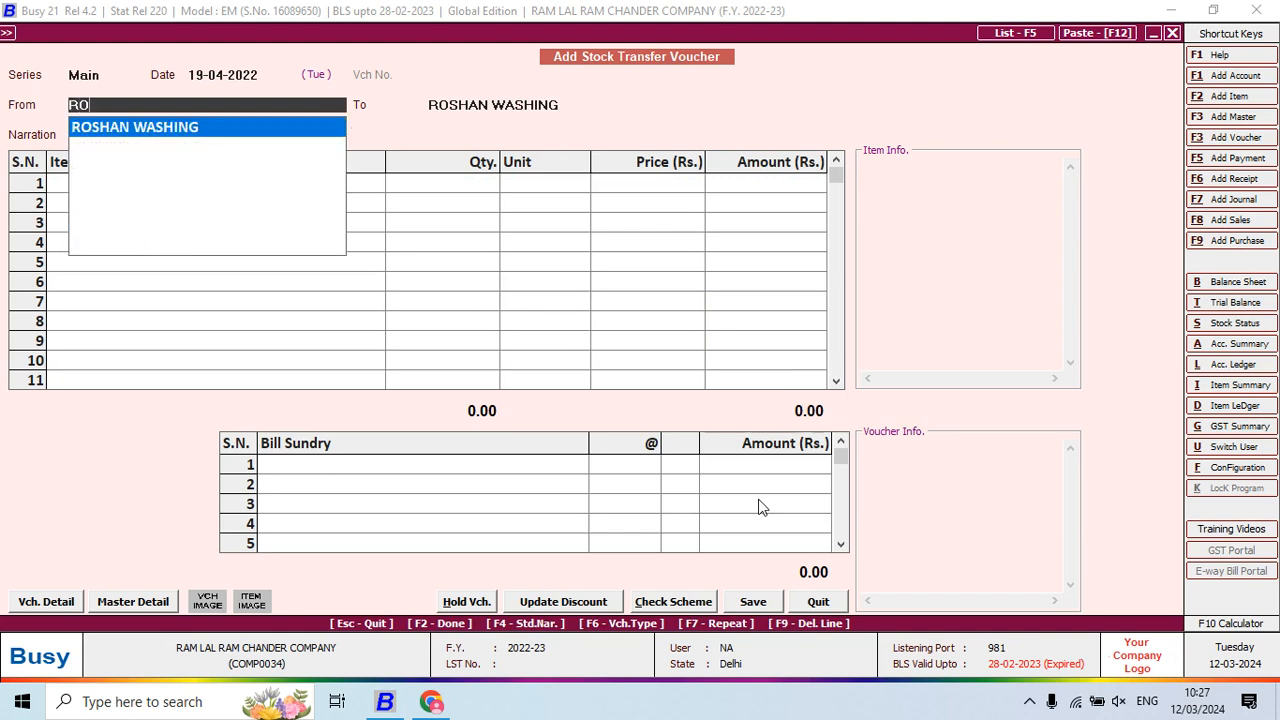
{"action": "key", "text": "Return"}
{"action": "key", "text": "alt+Tab"}
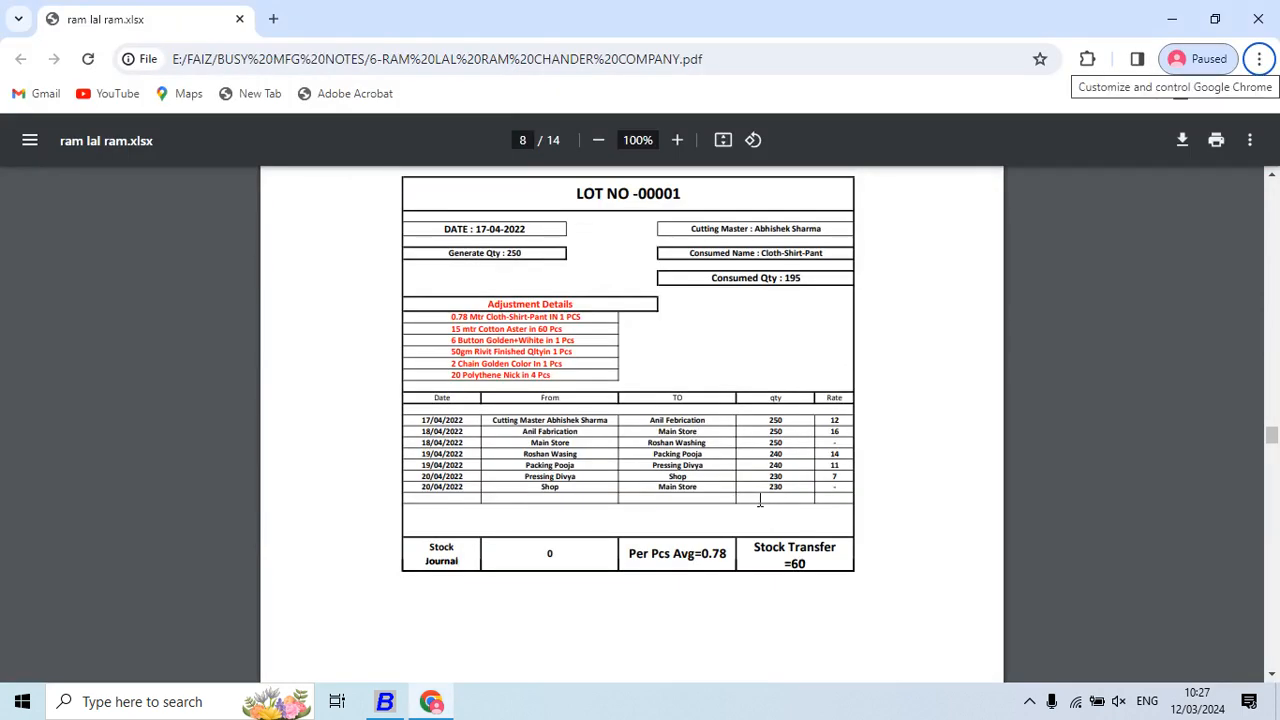
{"action": "key", "text": "alt+Tab"}
{"action": "type", "text": "PA"}
{"action": "key", "text": "Return"}
{"action": "key", "text": "Return"}
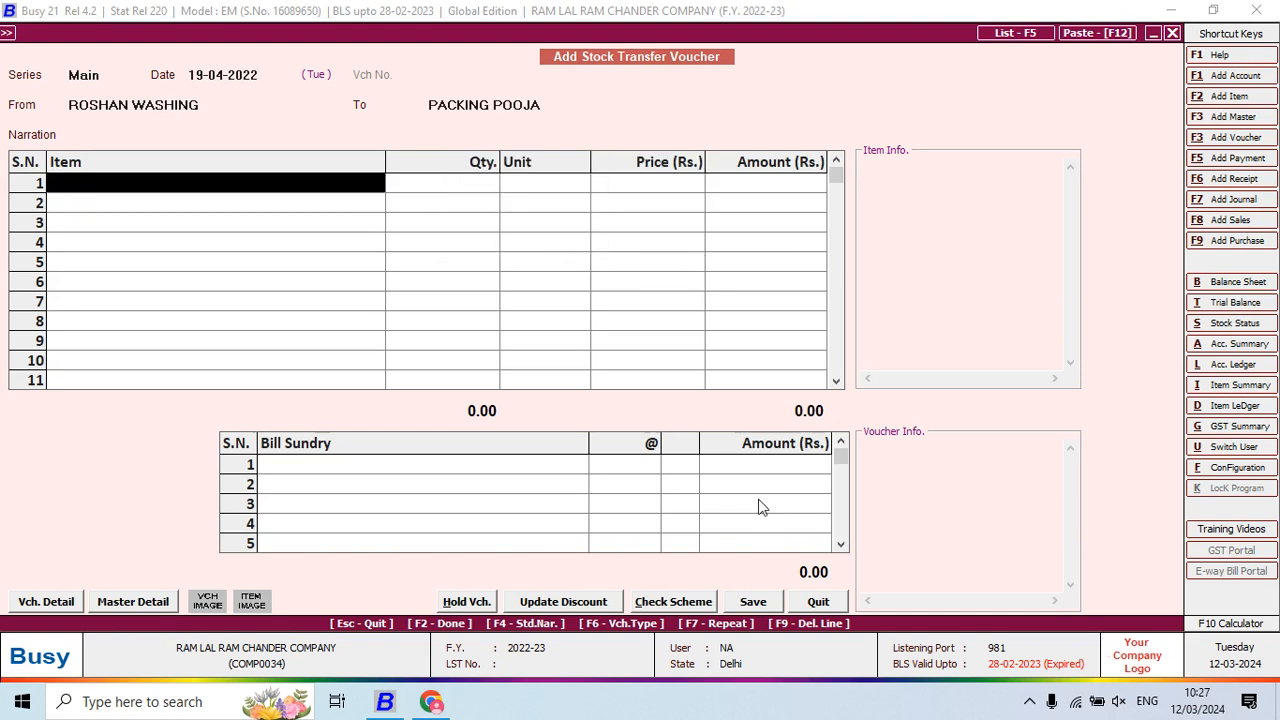
{"action": "type", "text": "LOT"}
{"action": "key", "text": "Return"}
{"action": "type", "text": "2"}
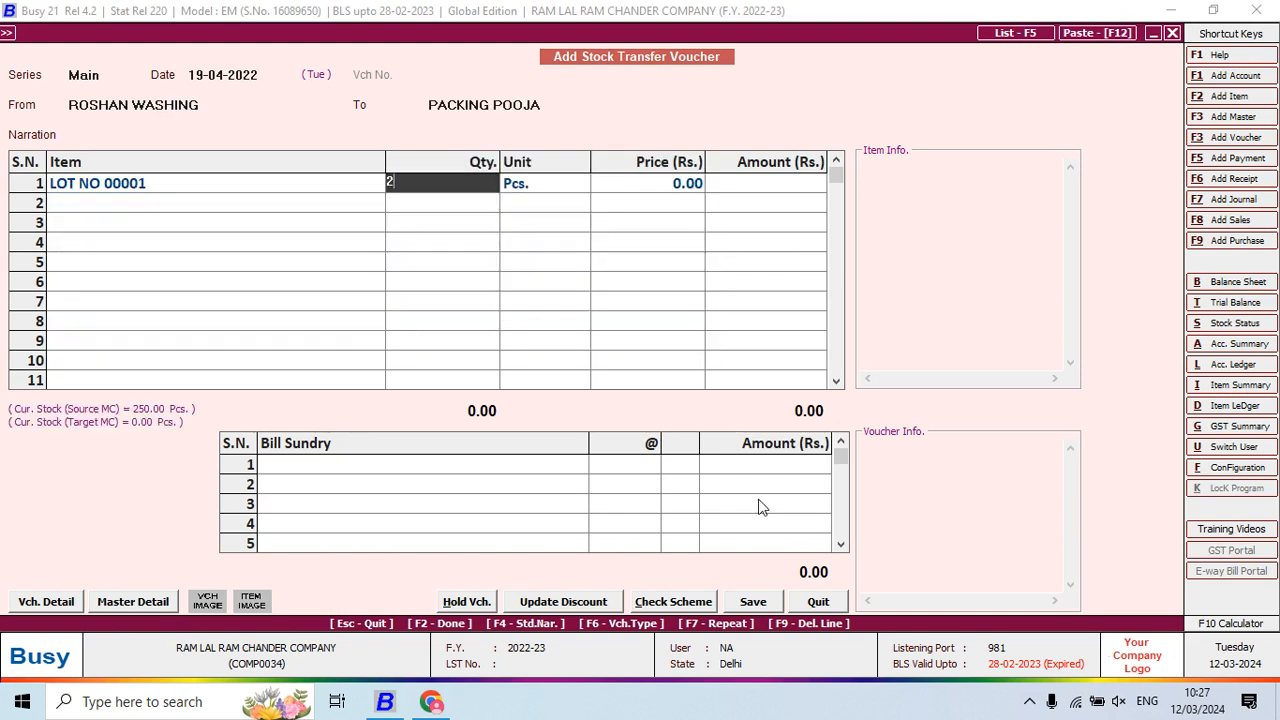
{"action": "type", "text": "50"}
{"action": "key", "text": "Return"}
{"action": "key", "text": "Return"}
{"action": "key", "text": "Return"}
{"action": "key", "text": "Return"}
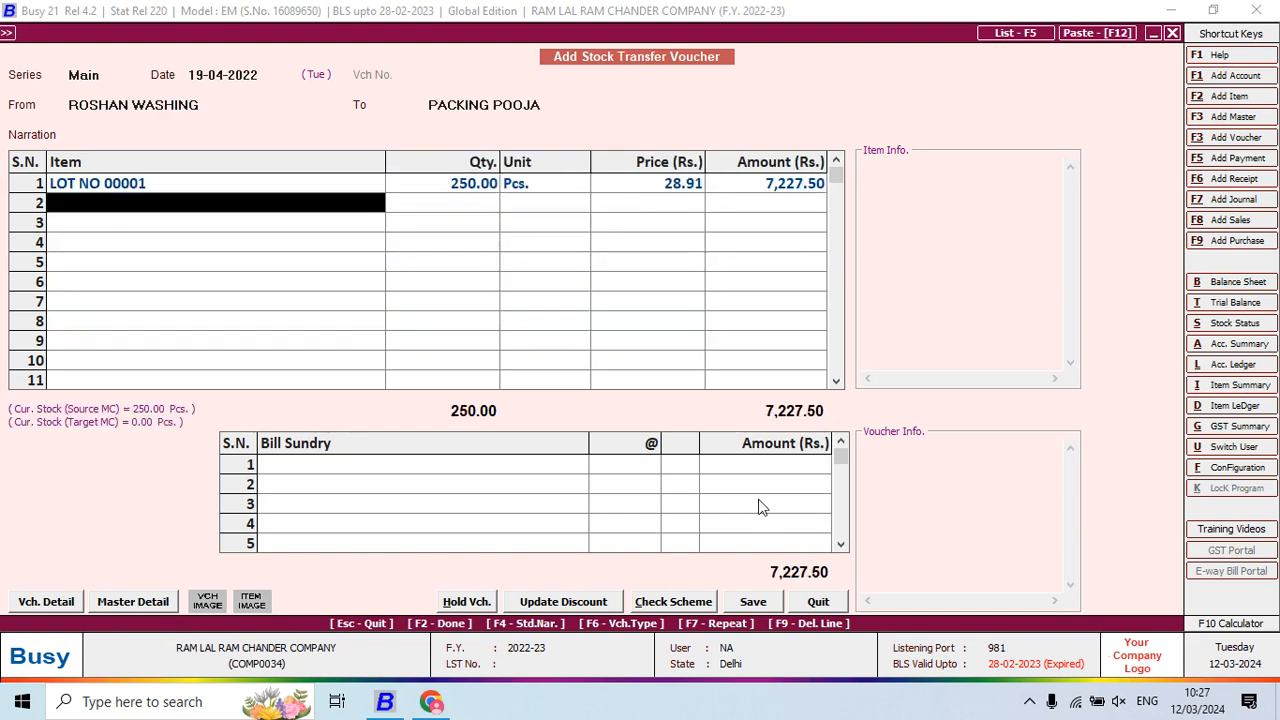
{"action": "key", "text": "Return"}
{"action": "key", "text": "Return"}
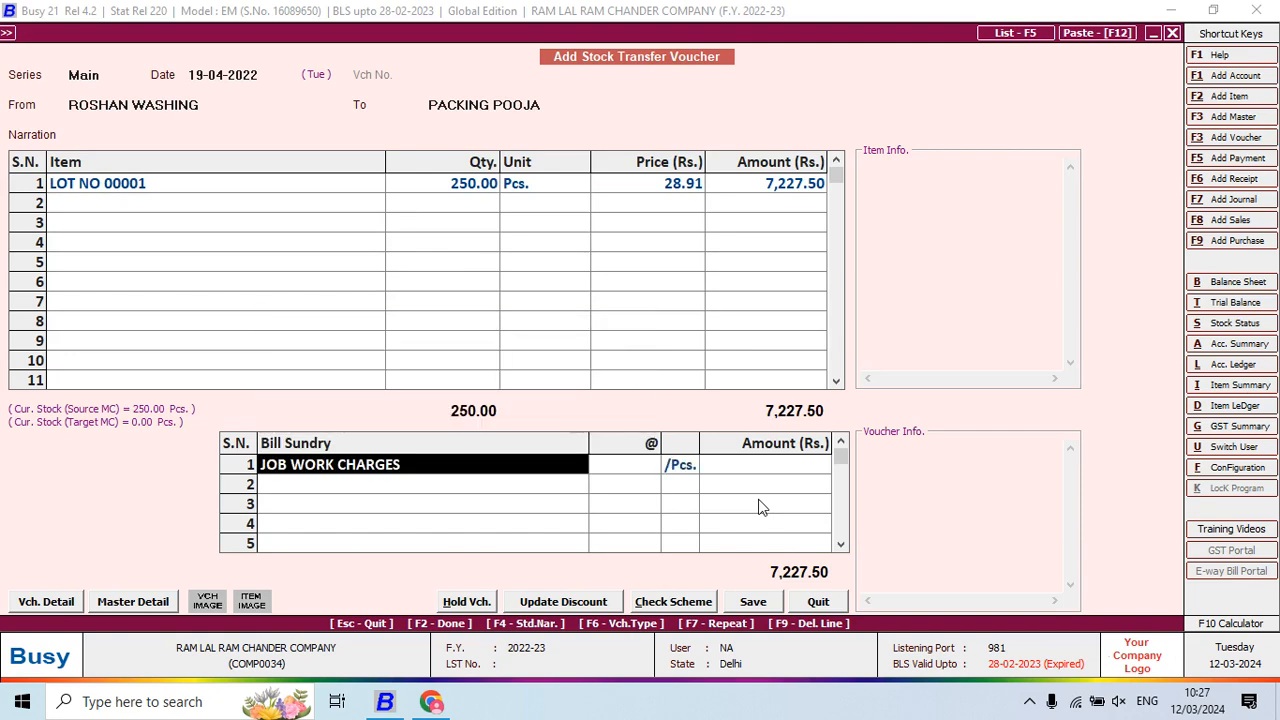
{"action": "key", "text": "Return"}
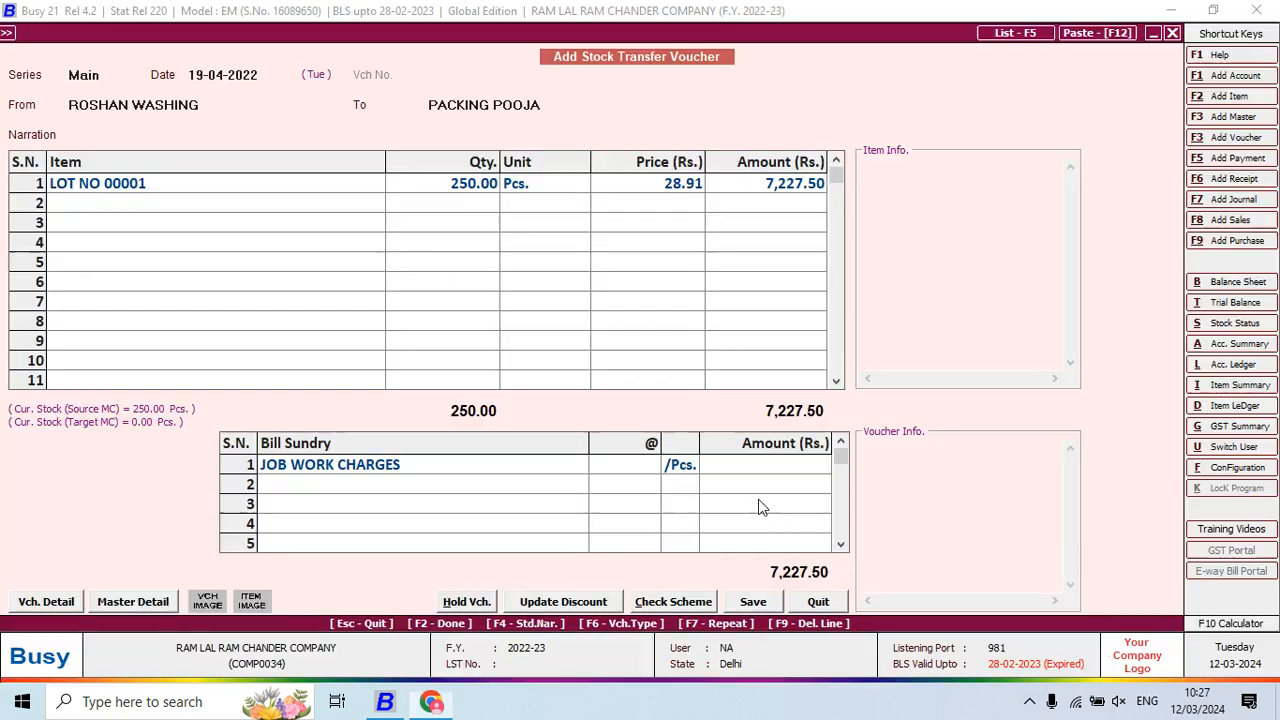
{"action": "type", "text": "14"}
{"action": "key", "text": "Return"}
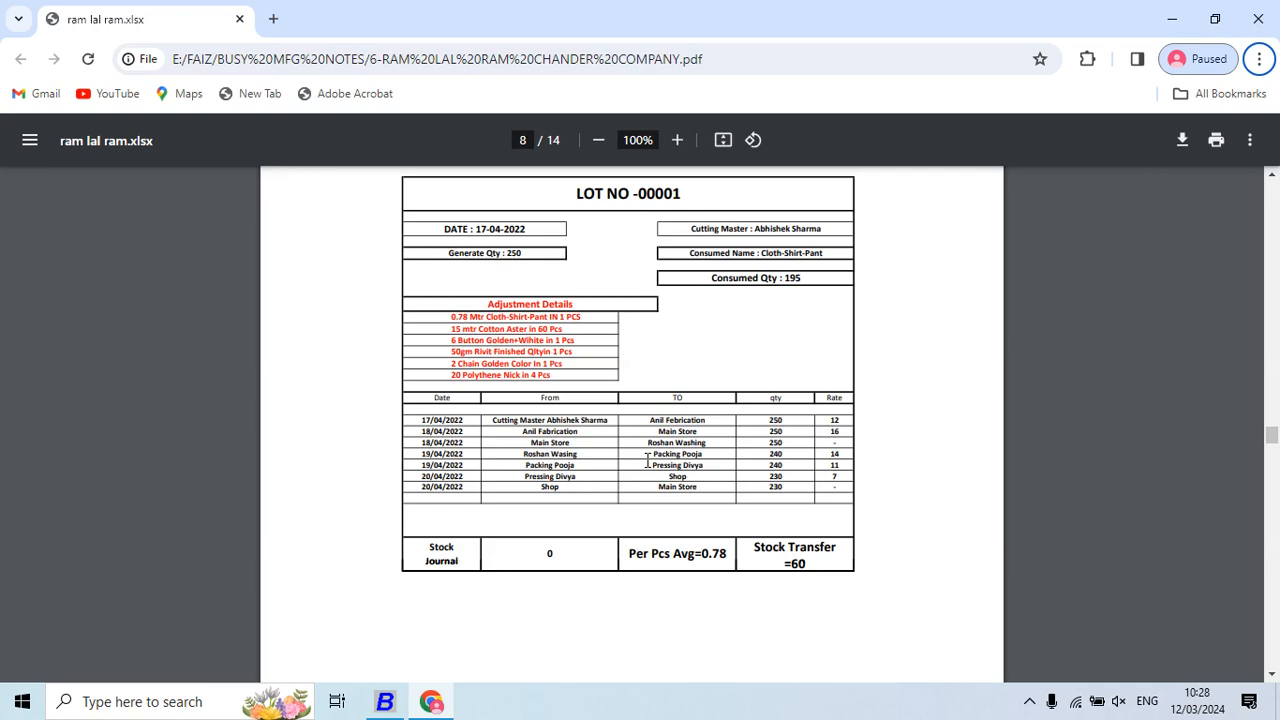
Correct the quantity to 240 at 28.91 and save the voucher
{"action": "key", "text": "alt+Tab"}
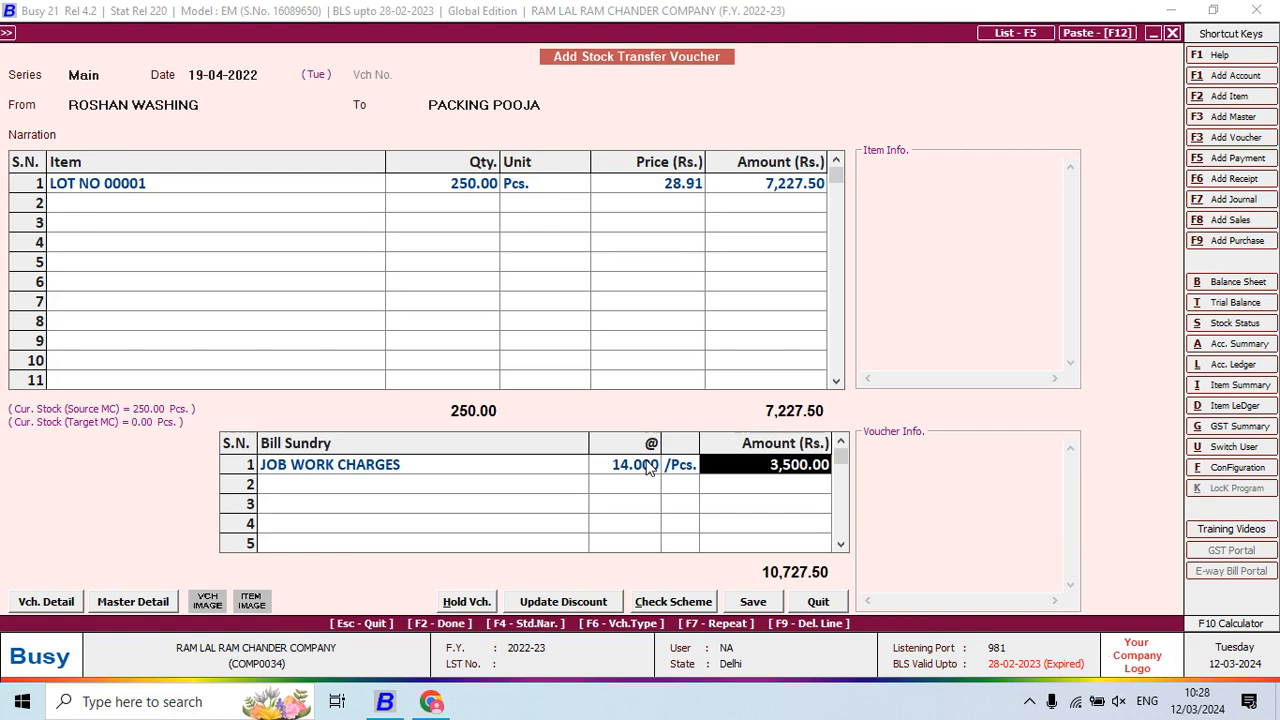
{"action": "left_click", "coordinate": [450, 186]}
{"action": "type", "text": "240"}
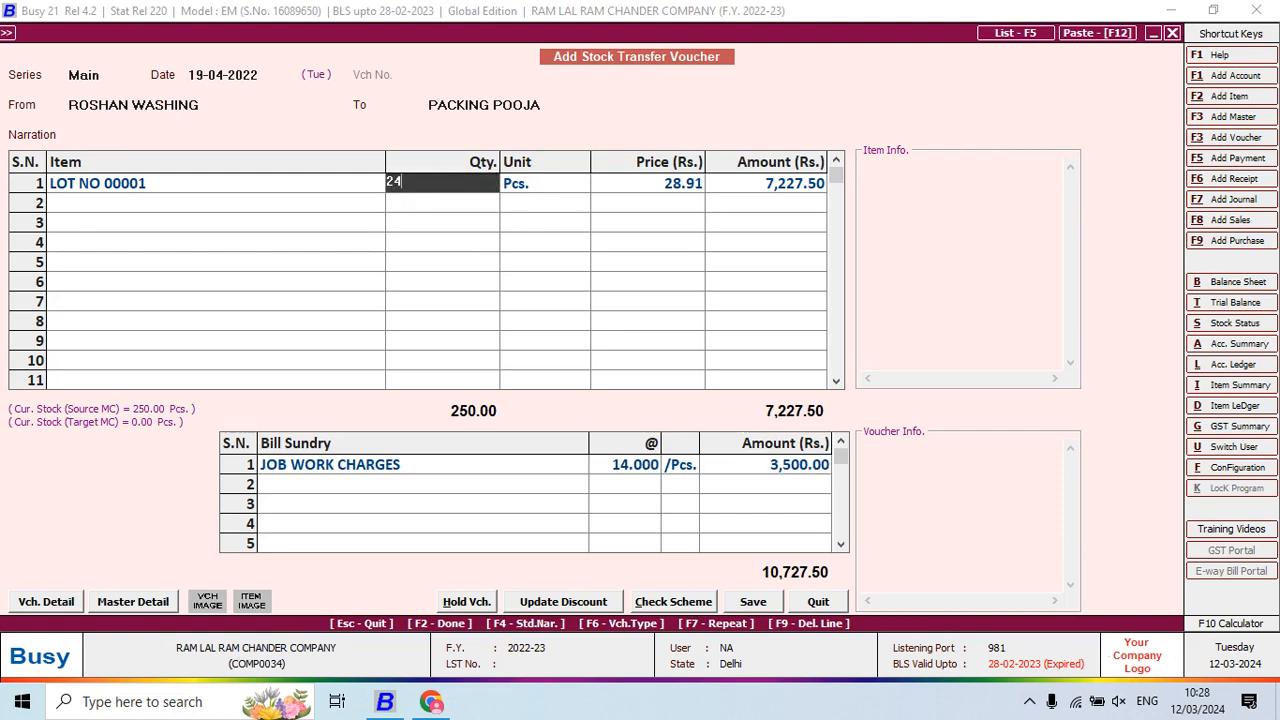
{"action": "key", "text": "Return"}
{"action": "key", "text": "alt+Tab"}
{"action": "key", "text": "alt+Tab"}
{"action": "key", "text": "Return"}
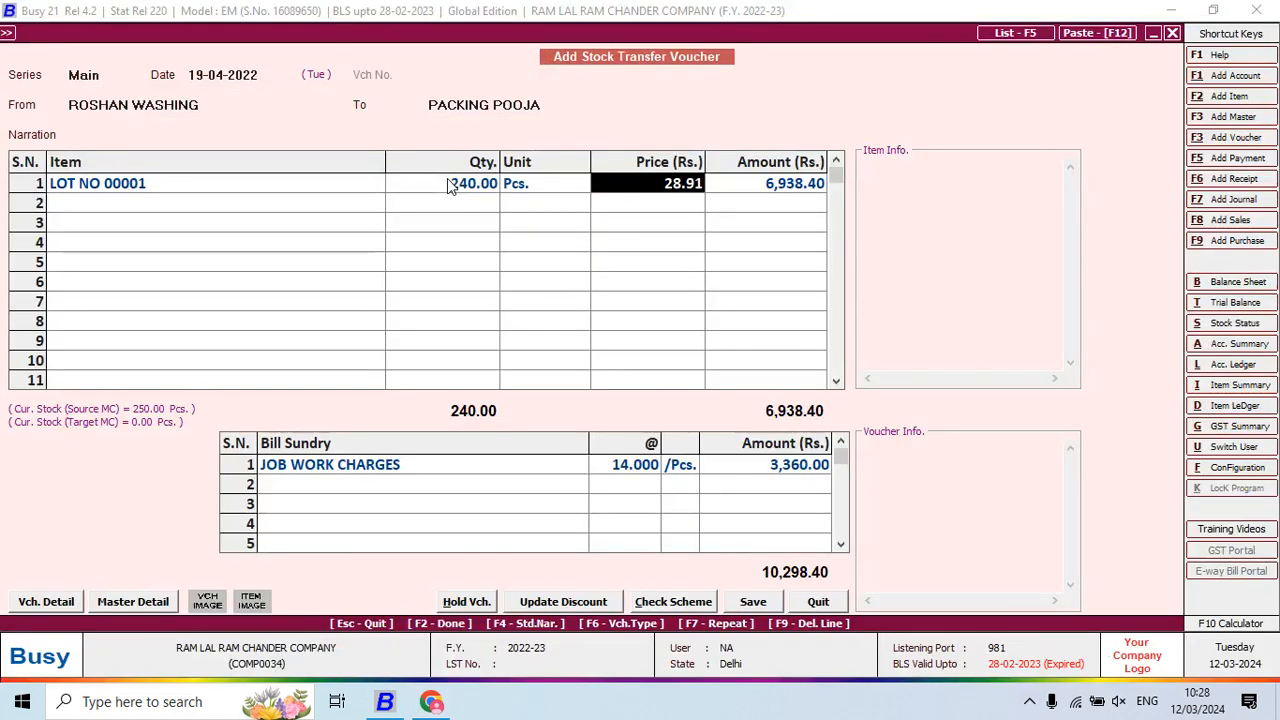
{"action": "key", "text": "Return"}
{"action": "key", "text": "Return"}
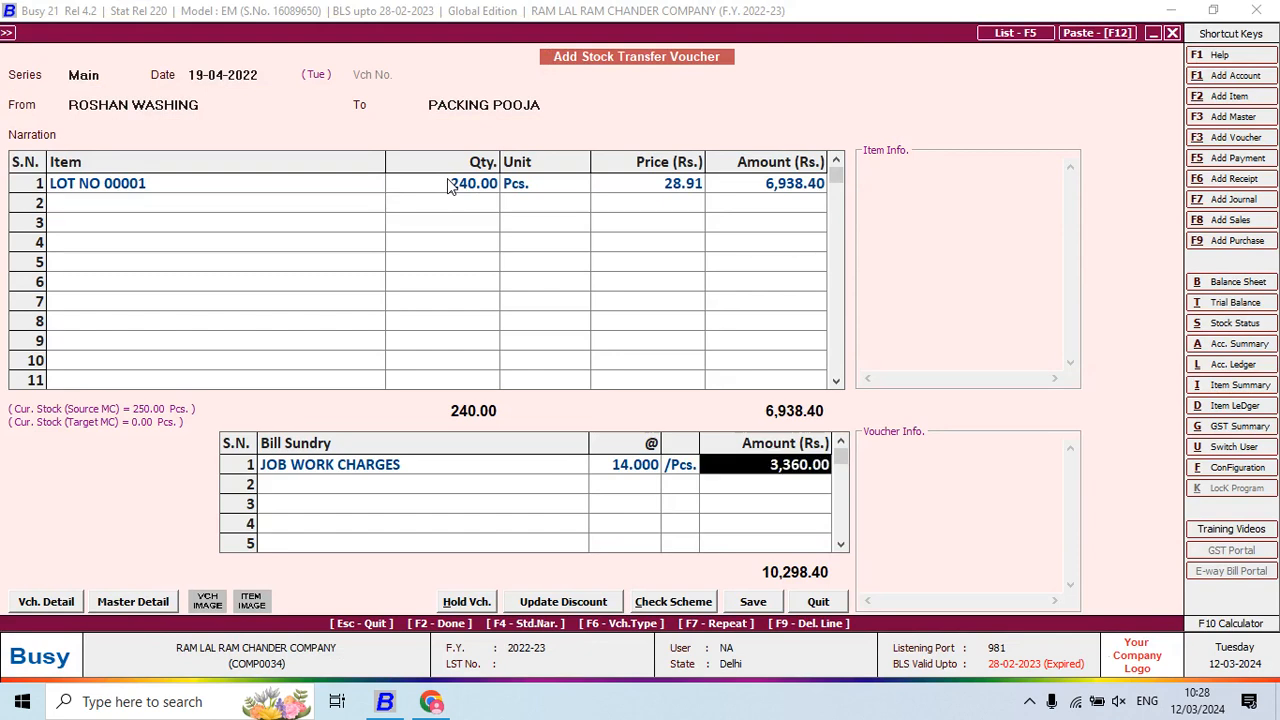
{"action": "key", "text": "F2"}
{"action": "key", "text": "Return"}
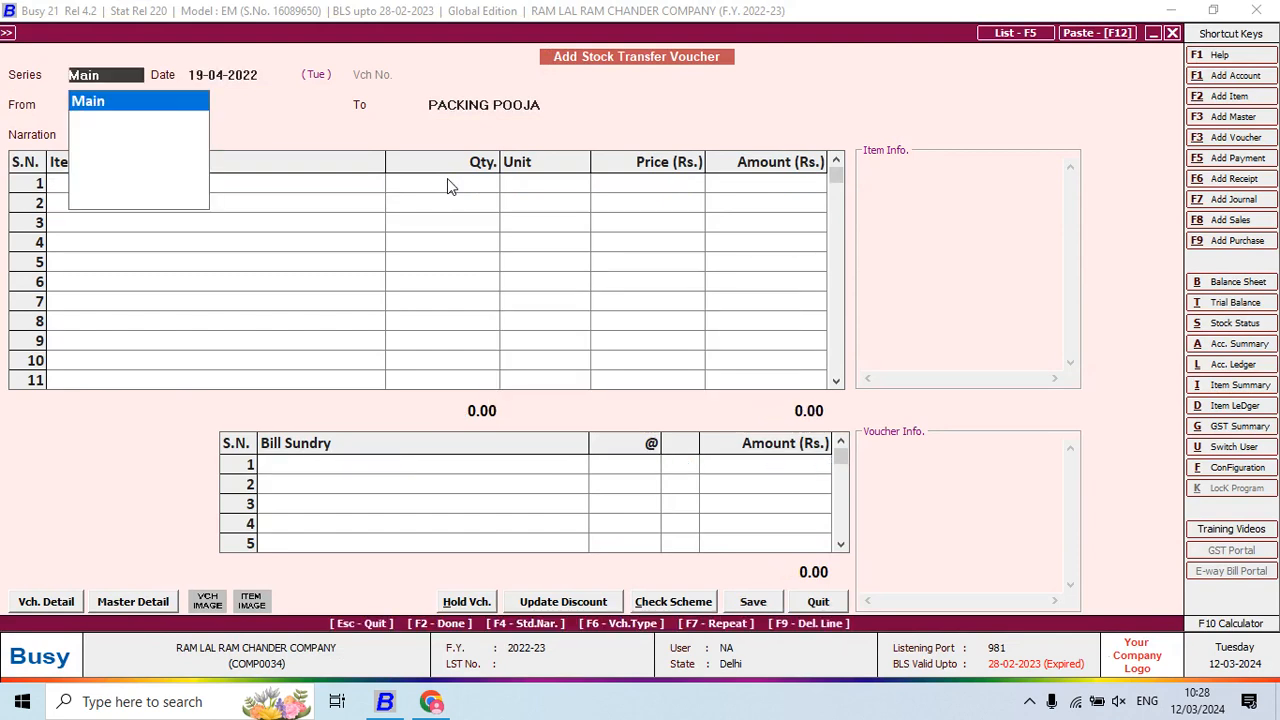
Enter 240 LOT NO 00001 pieces from PACKING POOJA to PRESSING DIVYA
{"action": "key", "text": "alt+Tab"}
{"action": "key", "text": "alt+Tab"}
{"action": "key", "text": "Return"}
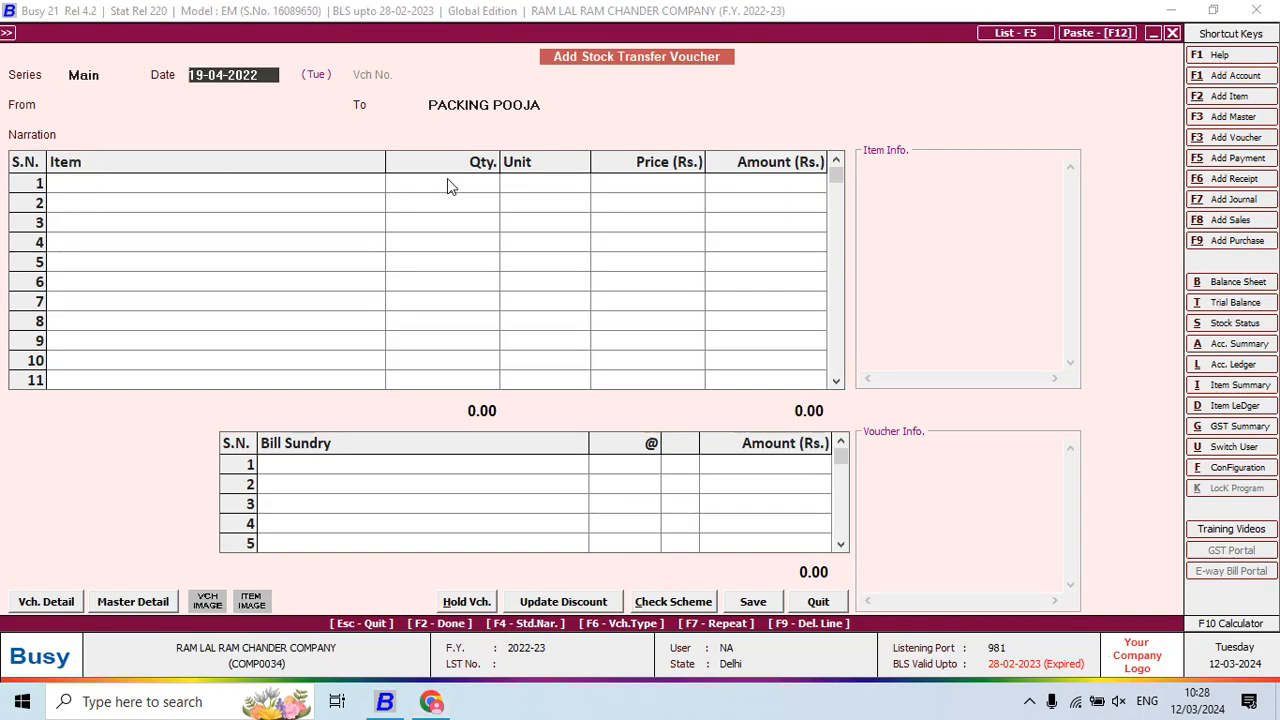
{"action": "key", "text": "Return"}
{"action": "type", "text": "PA"}
{"action": "key", "text": "Return"}
{"action": "key", "text": "alt+Tab"}
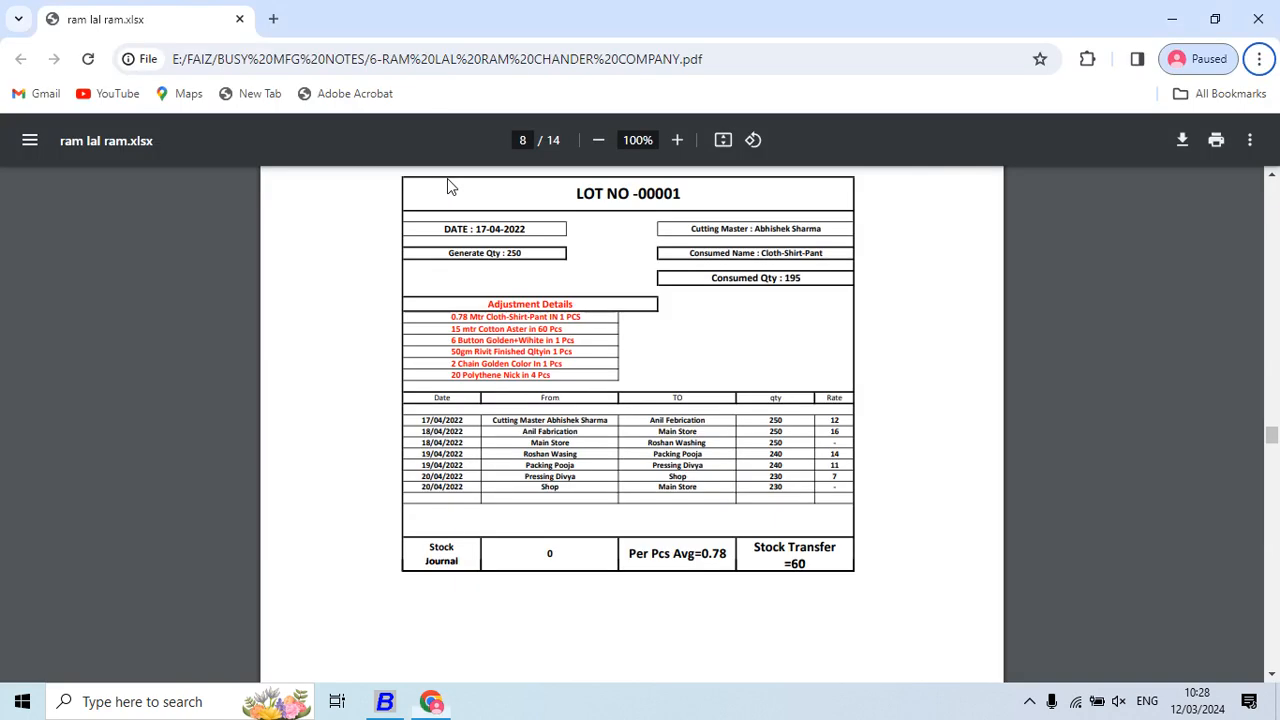
{"action": "key", "text": "alt+Tab"}
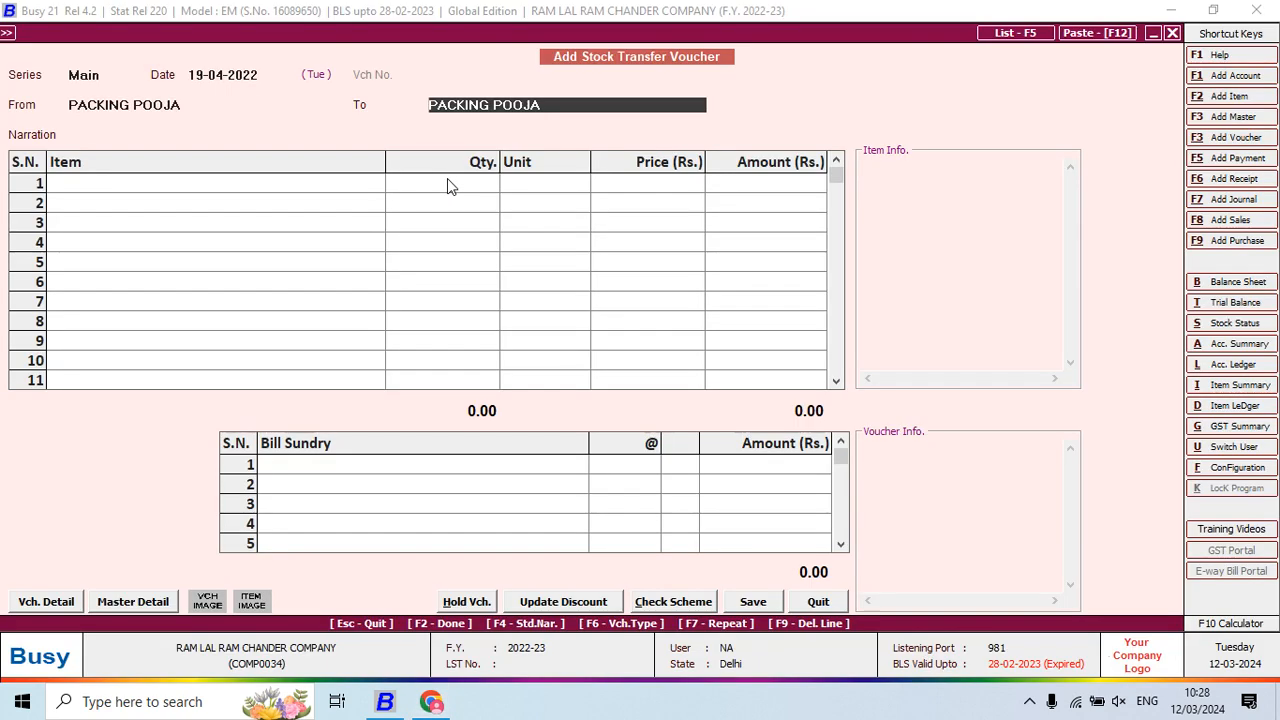
{"action": "type", "text": "DIV"}
{"action": "key", "text": "Return"}
{"action": "key", "text": "Return"}
{"action": "type", "text": "LOT"}
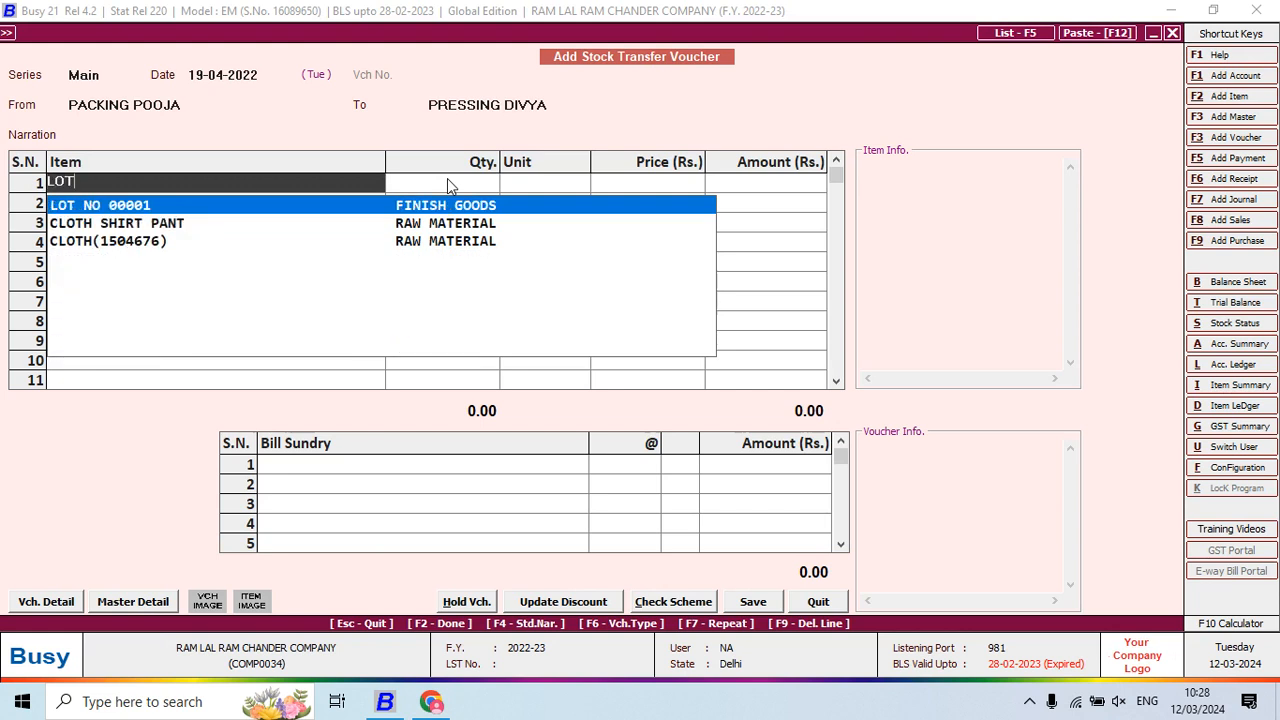
{"action": "key", "text": "Return"}
{"action": "type", "text": "240"}
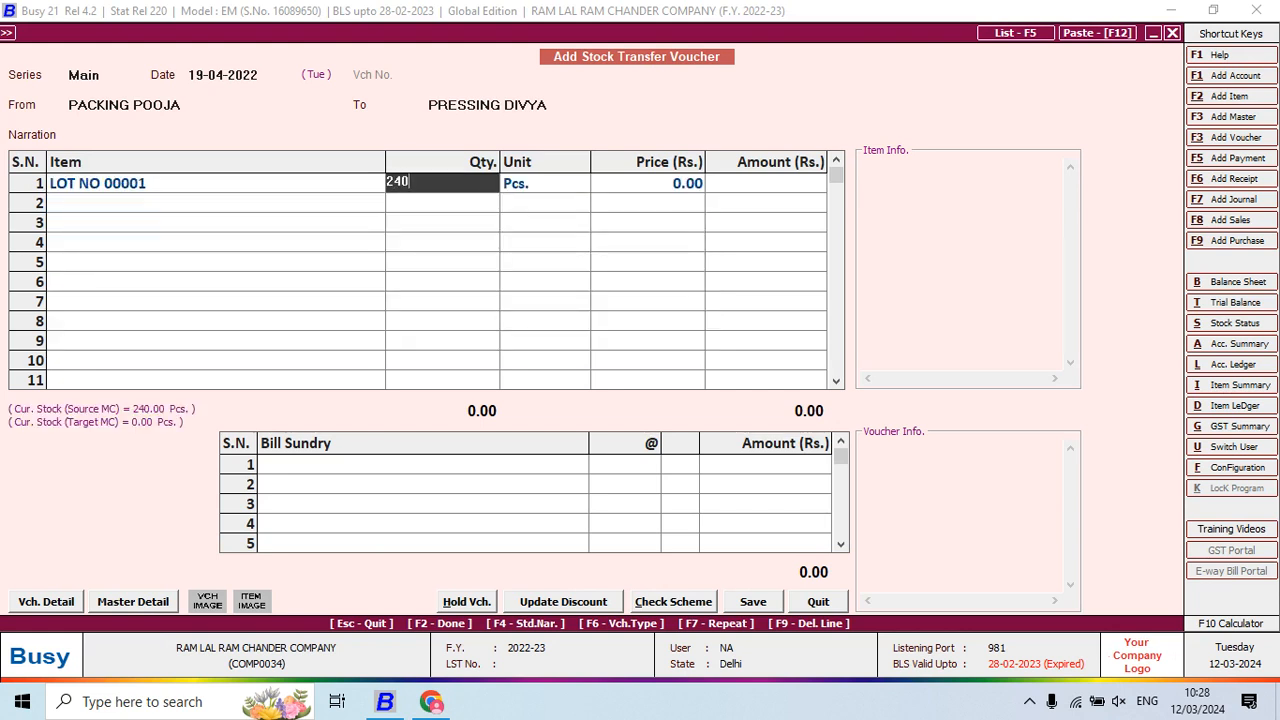
{"action": "key", "text": "Return"}
{"action": "key", "text": "Return"}
{"action": "key", "text": "Return"}
{"action": "key", "text": "Return"}
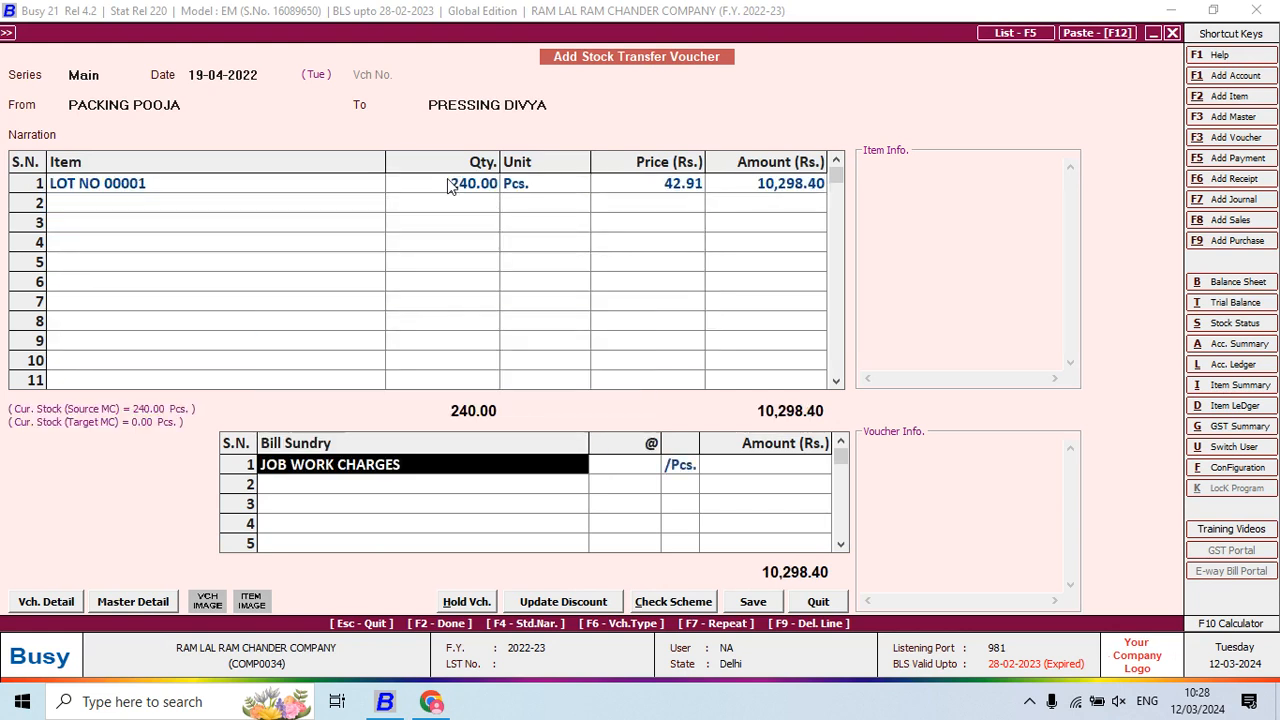
Add JOB WORK CHARGES at 11 per piece, save, and begin the next voucher
{"action": "key", "text": "alt+Tab"}
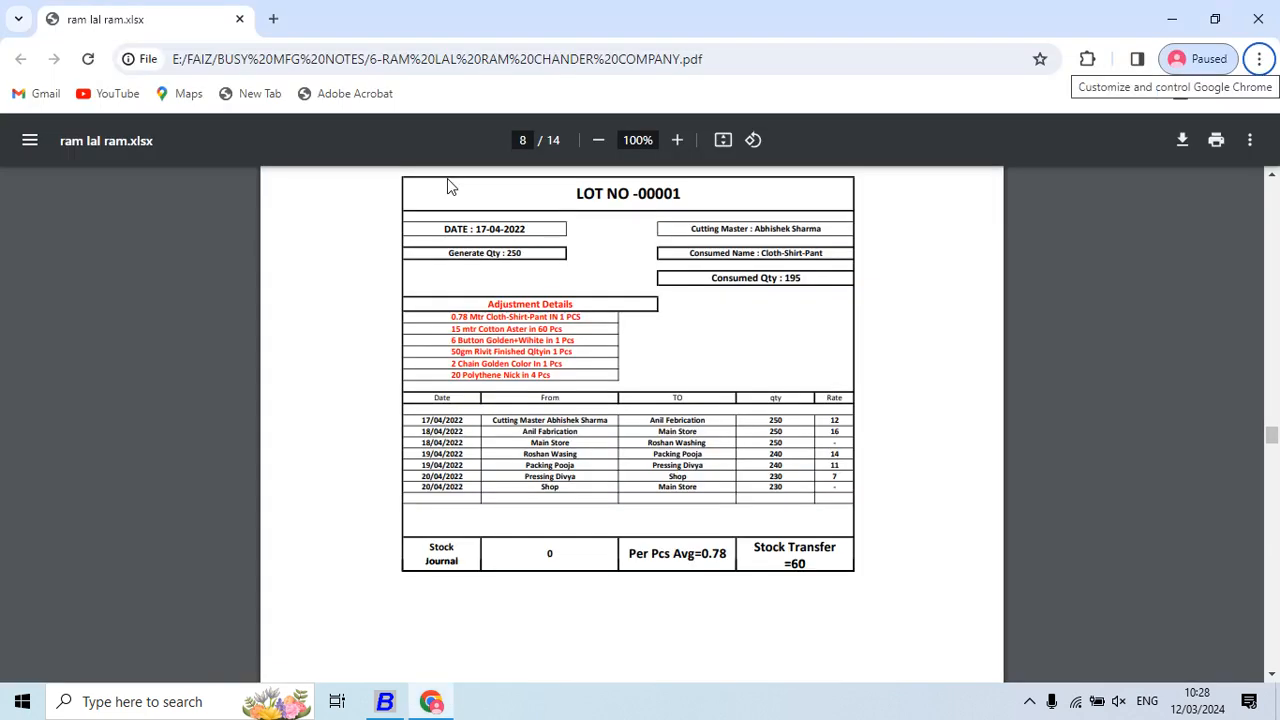
{"action": "key", "text": "alt+Tab"}
{"action": "type", "text": "11"}
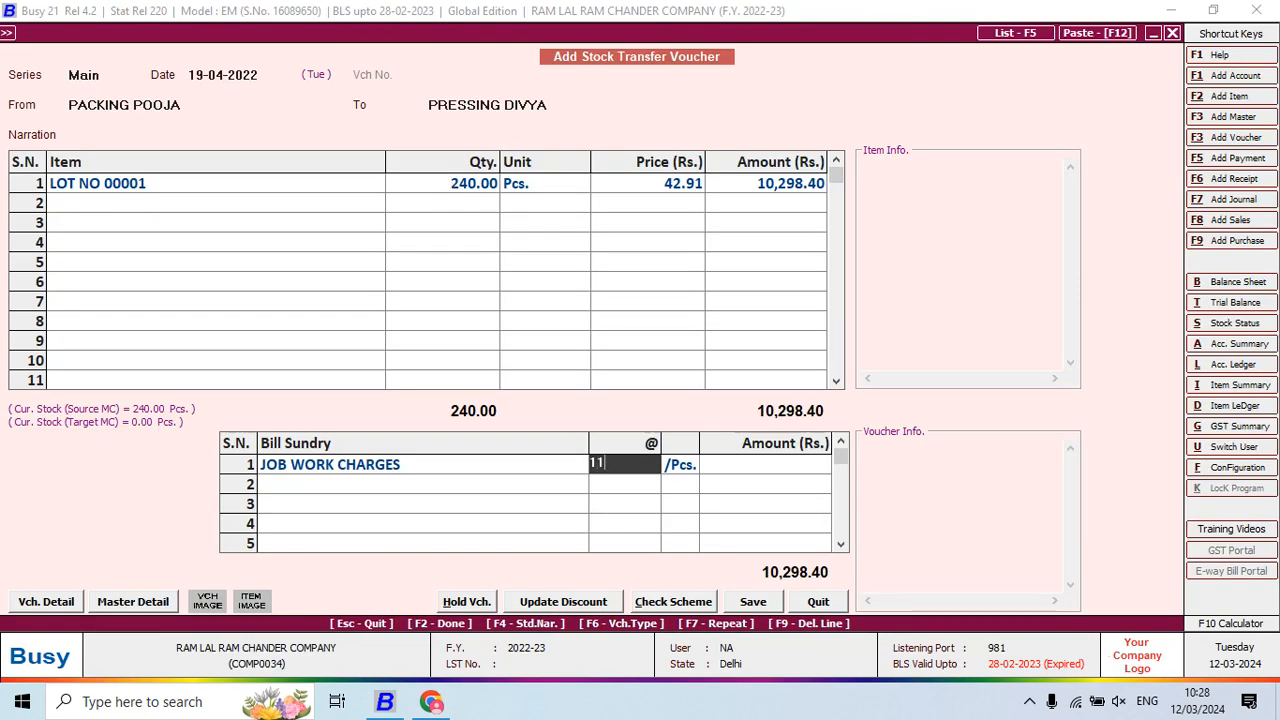
{"action": "key", "text": "alt+Tab"}
{"action": "key", "text": "alt+Tab"}
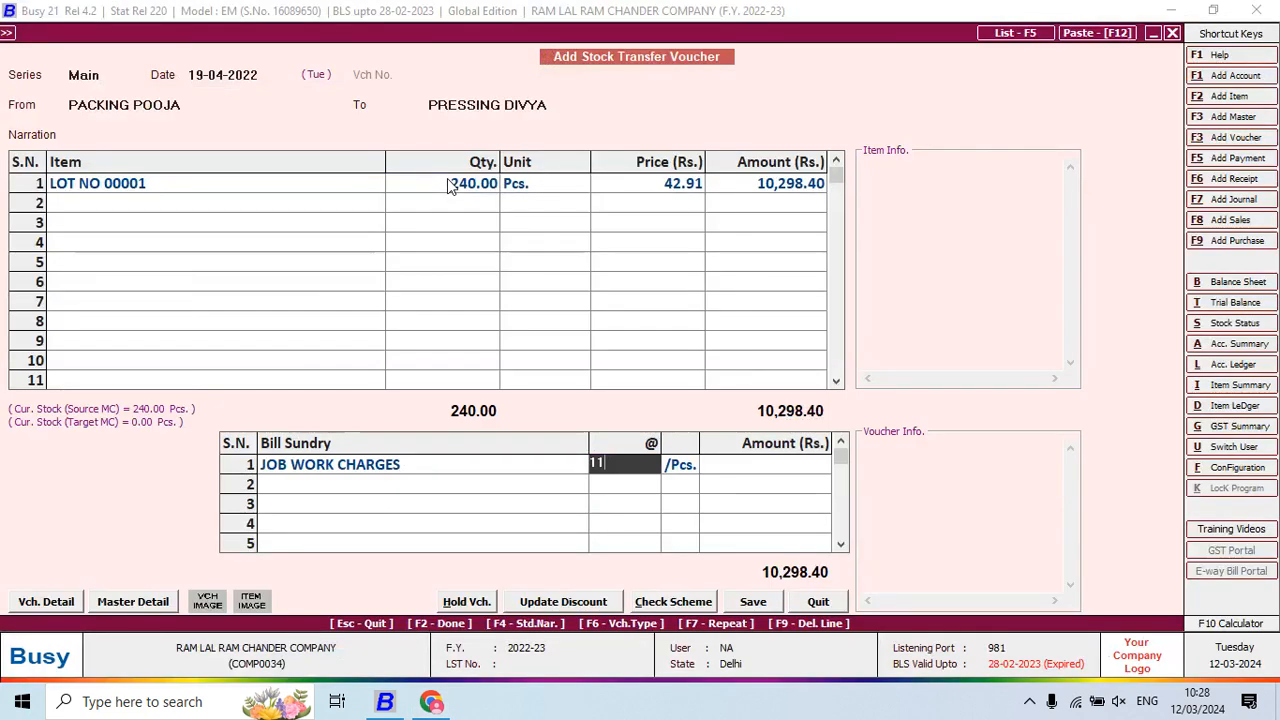
{"action": "key", "text": "Return"}
{"action": "key", "text": "F2"}
{"action": "key", "text": "Return"}
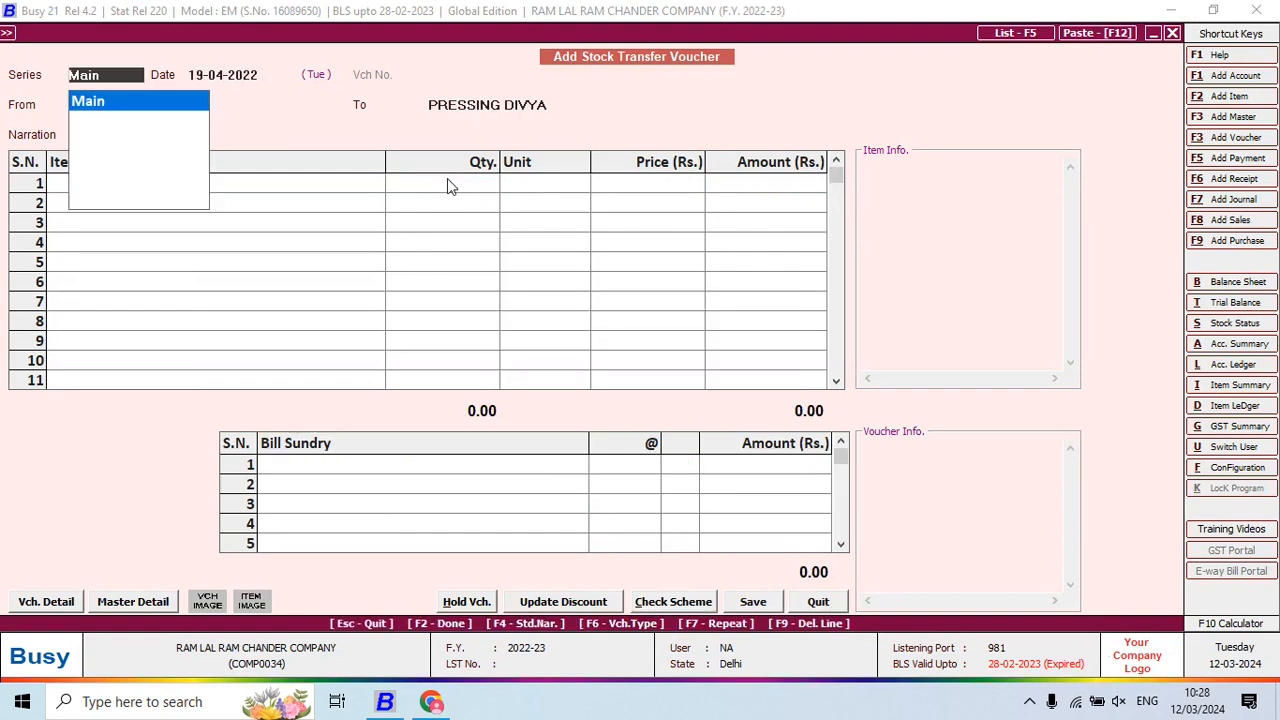
{"action": "key", "text": "Return"}
{"action": "key", "text": "alt+Tab"}
{"action": "key", "text": "alt+Tab"}
Date a voucher 20-04-2022 from PRESSING DIVYA to SHOP for item LOT NO 00001
{"action": "type", "text": "20"}
{"action": "key", "text": "Return"}
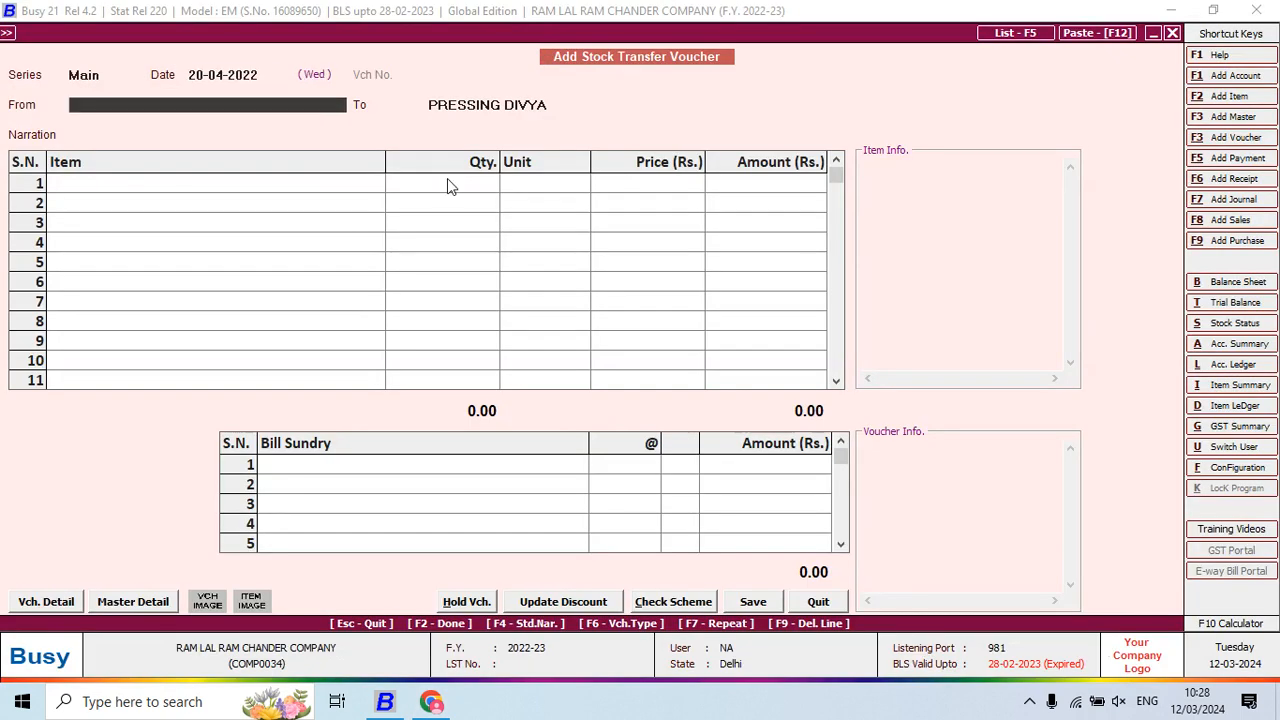
{"action": "key", "text": "space"}
{"action": "type", "text": "pre"}
{"action": "key", "text": "Return"}
{"action": "key", "text": "alt+Tab"}
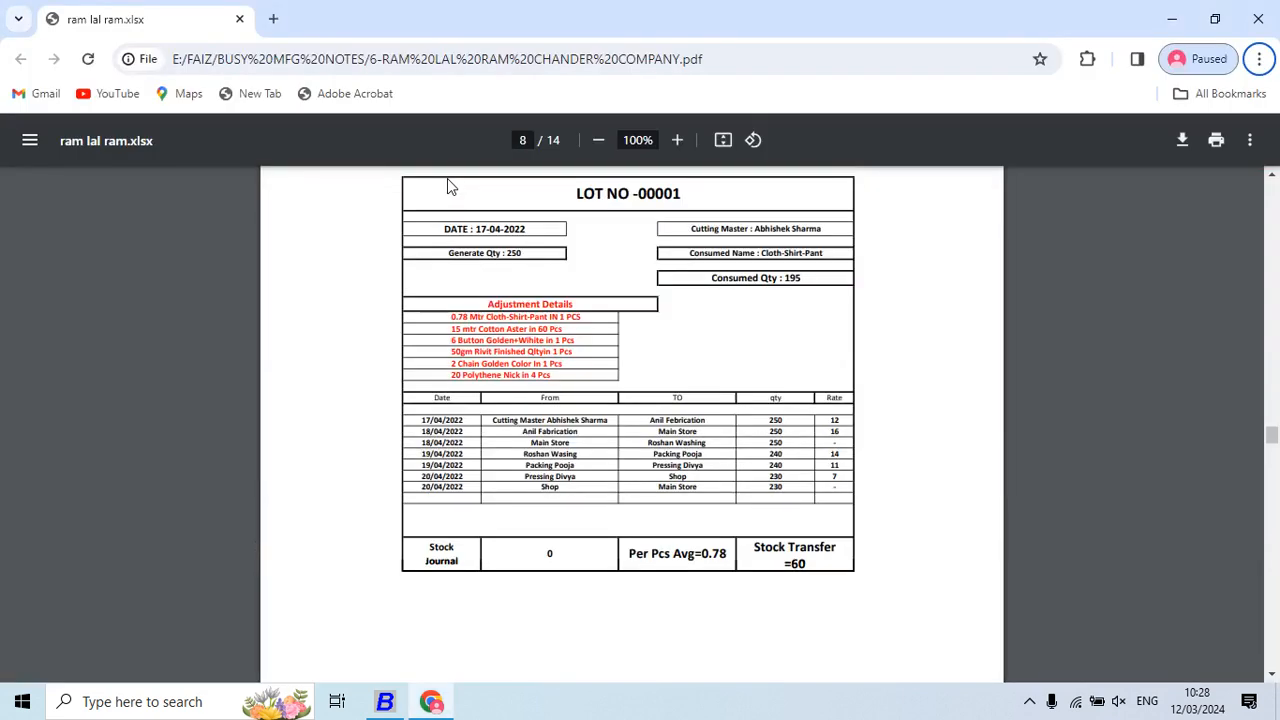
{"action": "key", "text": "alt+Tab"}
{"action": "key", "text": "space"}
{"action": "type", "text": "s"}
{"action": "key", "text": "Return"}
{"action": "key", "text": "space"}
{"action": "type", "text": "lot"}
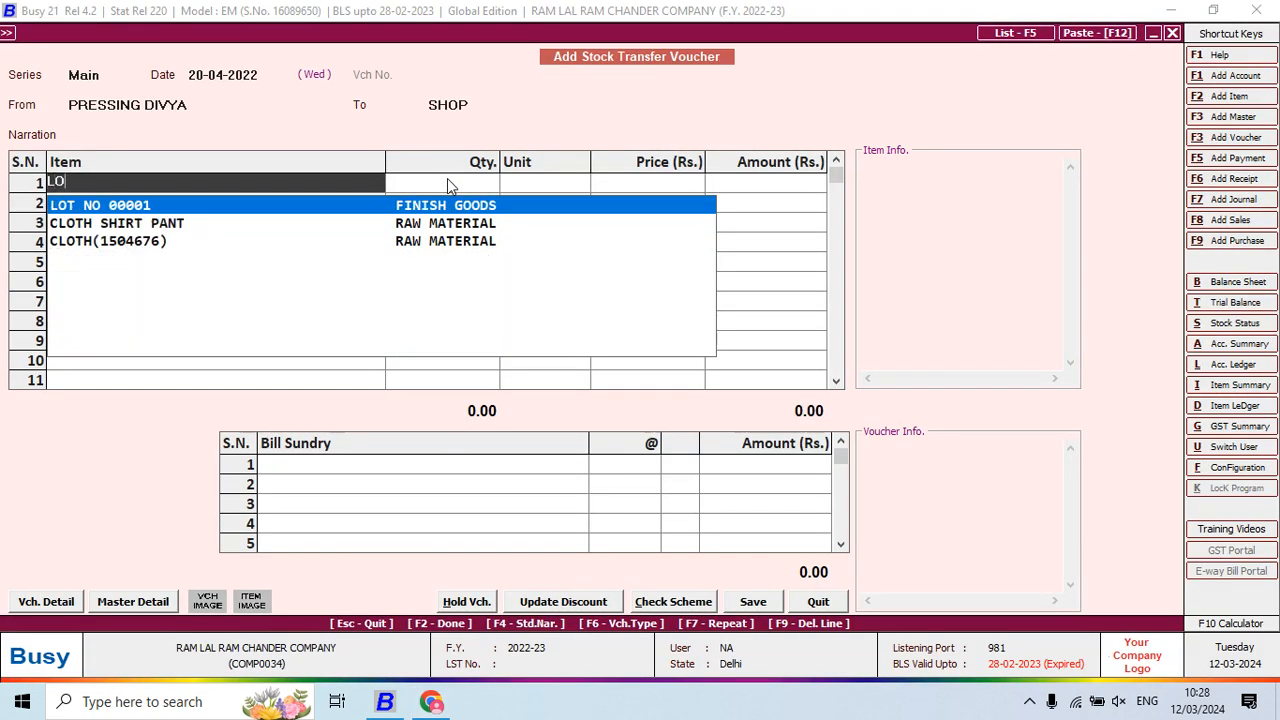
{"action": "key", "text": "Return"}
{"action": "type", "text": "240"}
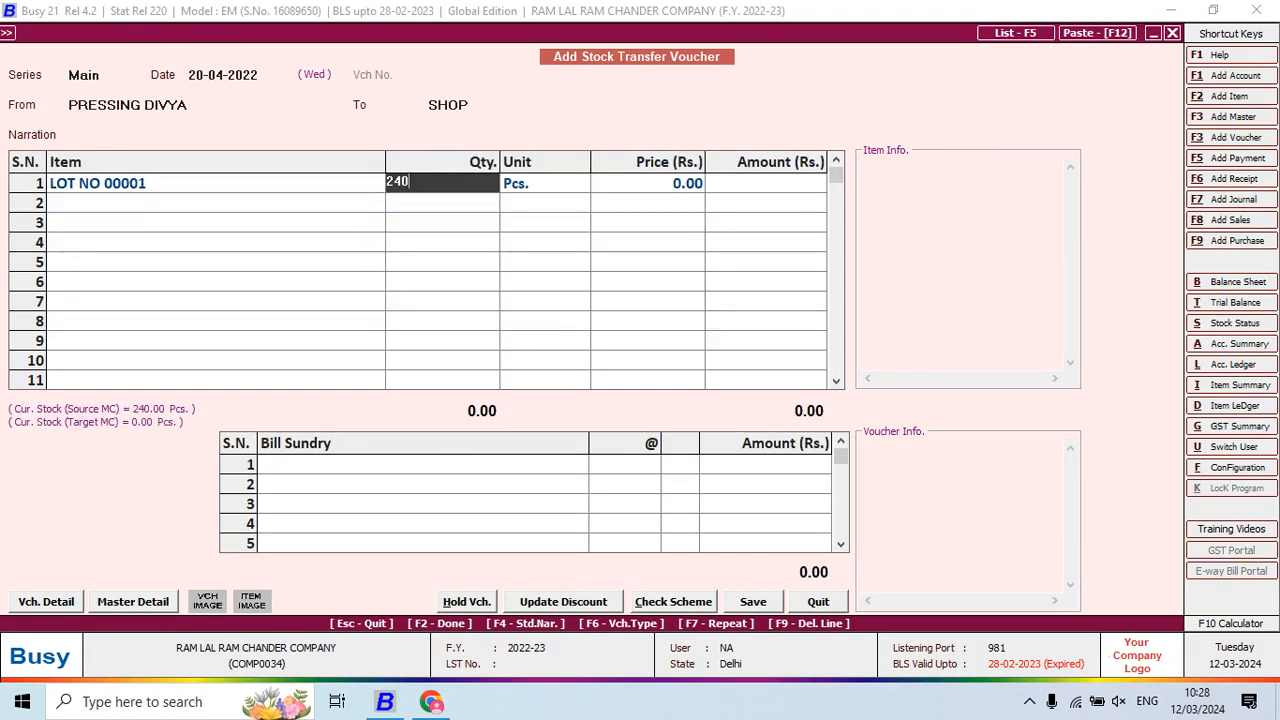
Correct the quantity to 230, add JOB WORK CHARGES at 7, and save
{"action": "key", "text": "alt+Tab"}
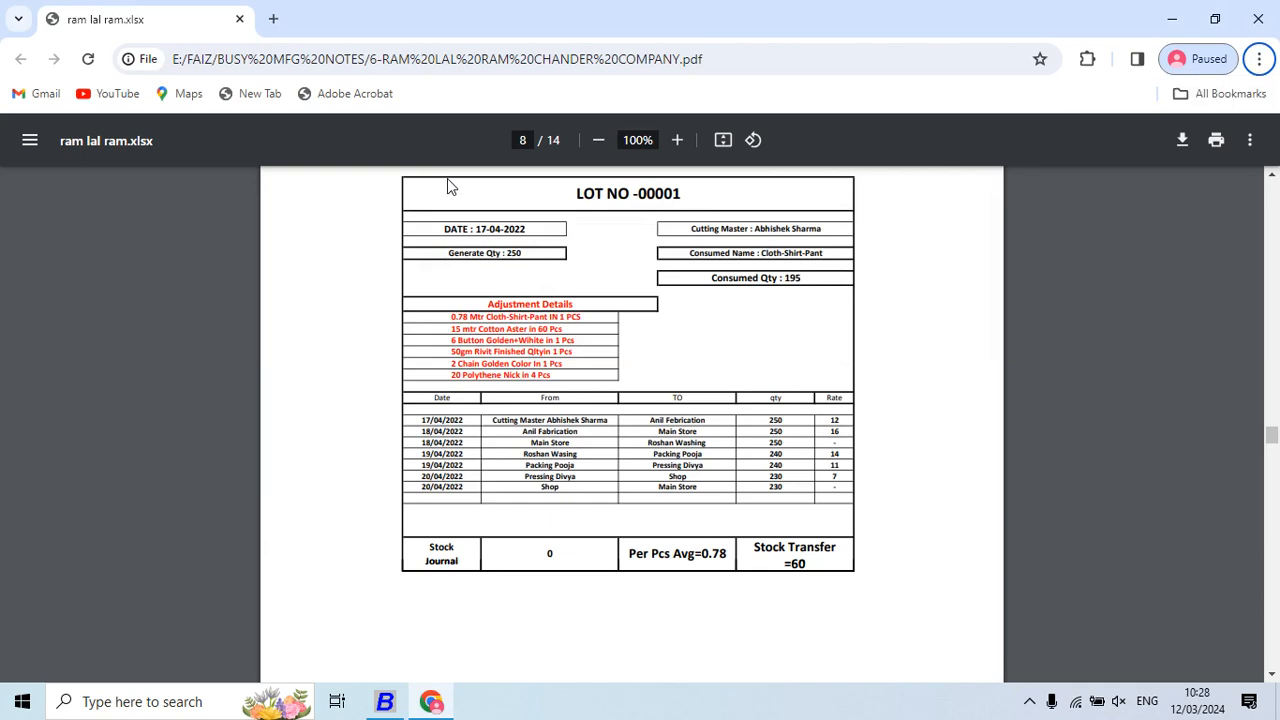
{"action": "key", "text": "alt+Tab"}
{"action": "key", "text": "BackSpace"}
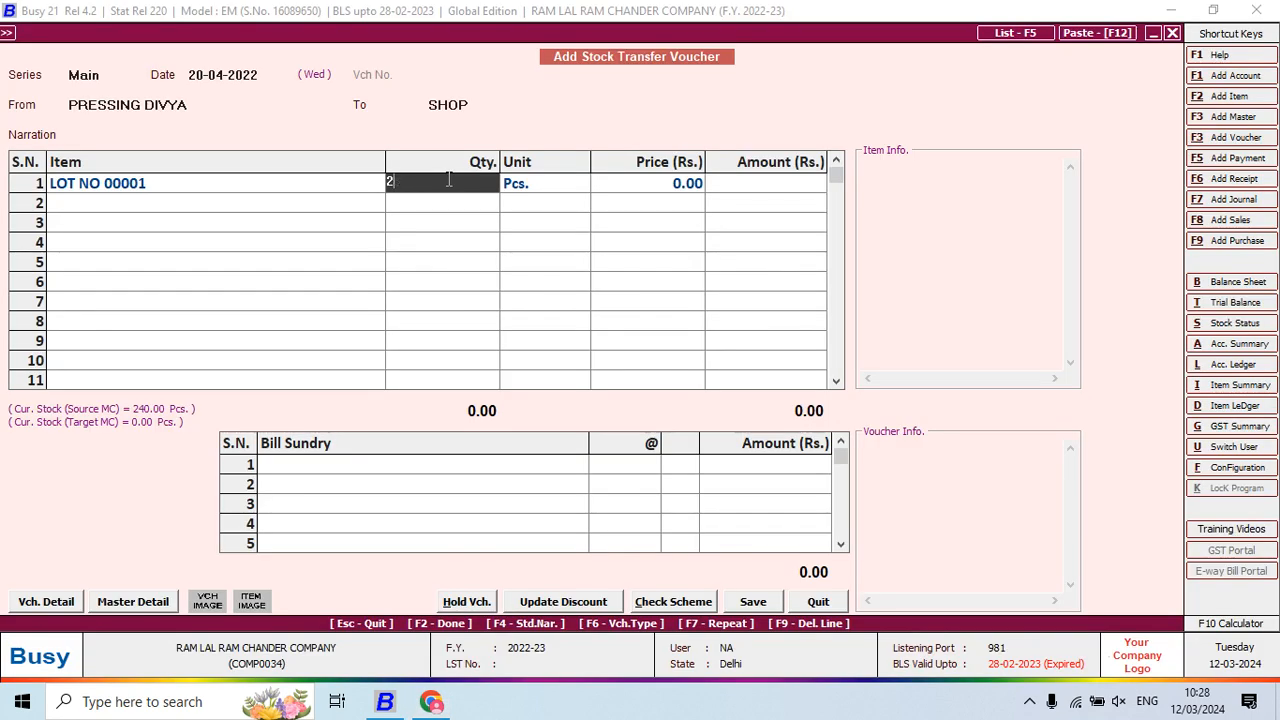
{"action": "type", "text": "30"}
{"action": "key", "text": "Return"}
{"action": "key", "text": "Return"}
{"action": "key", "text": "Return"}
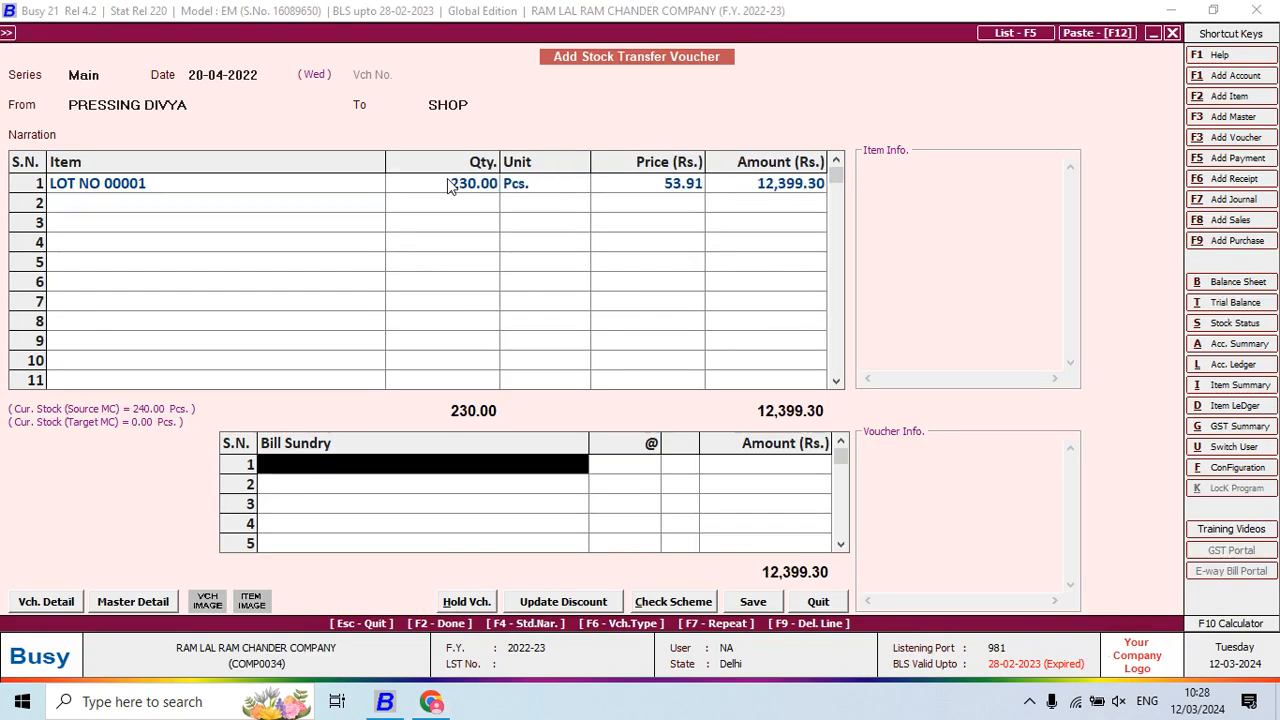
{"action": "key", "text": "Return"}
{"action": "key", "text": "Return"}
{"action": "key", "text": "alt+Tab"}
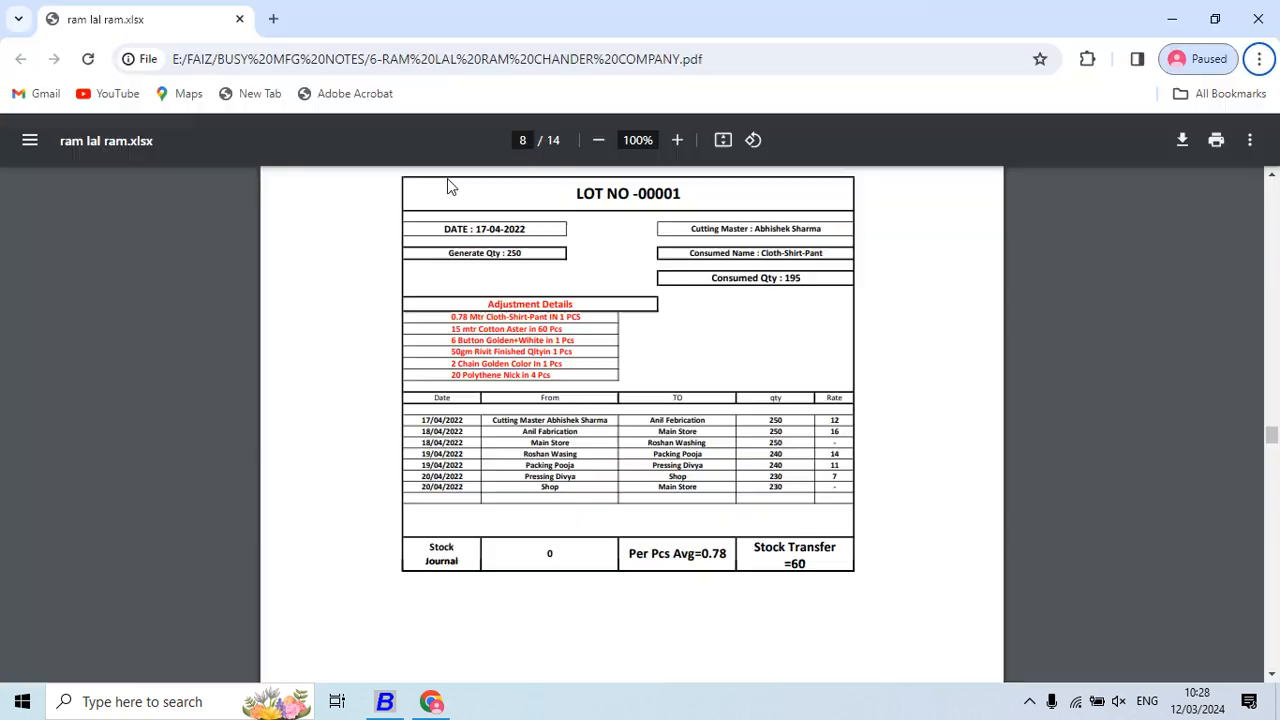
{"action": "key", "text": "alt+Tab"}
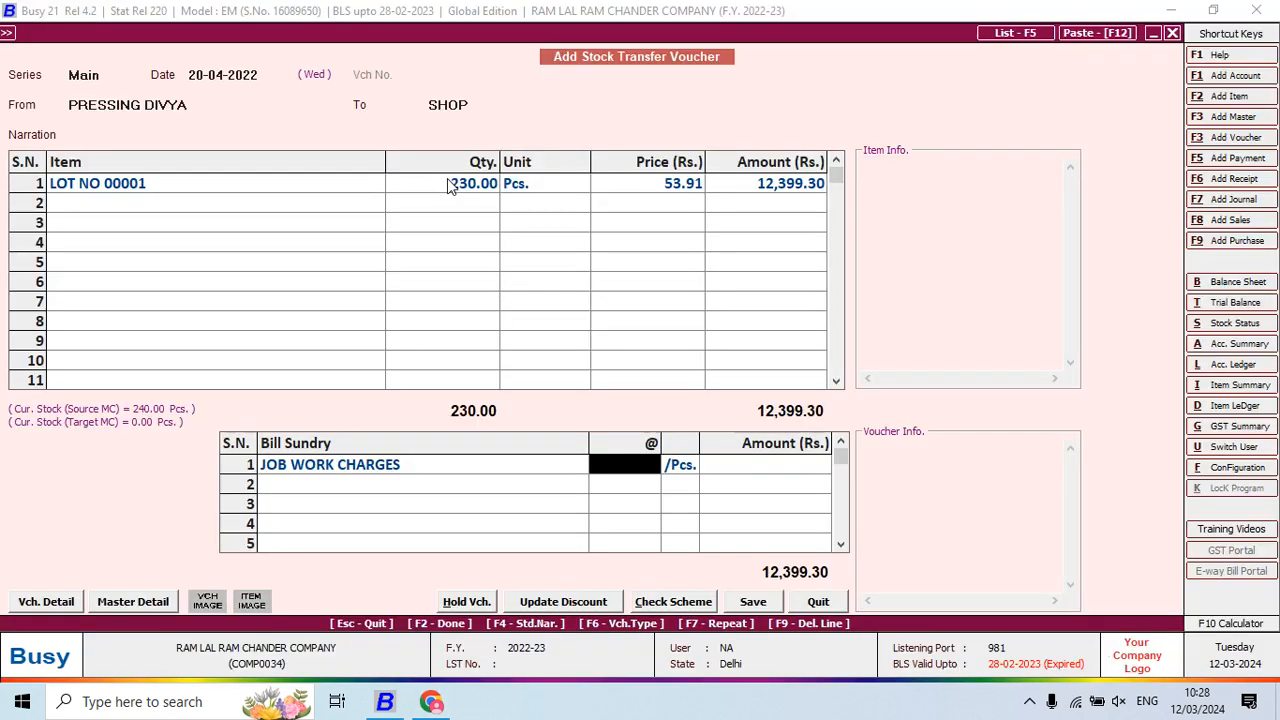
{"action": "key", "text": "alt+Tab"}
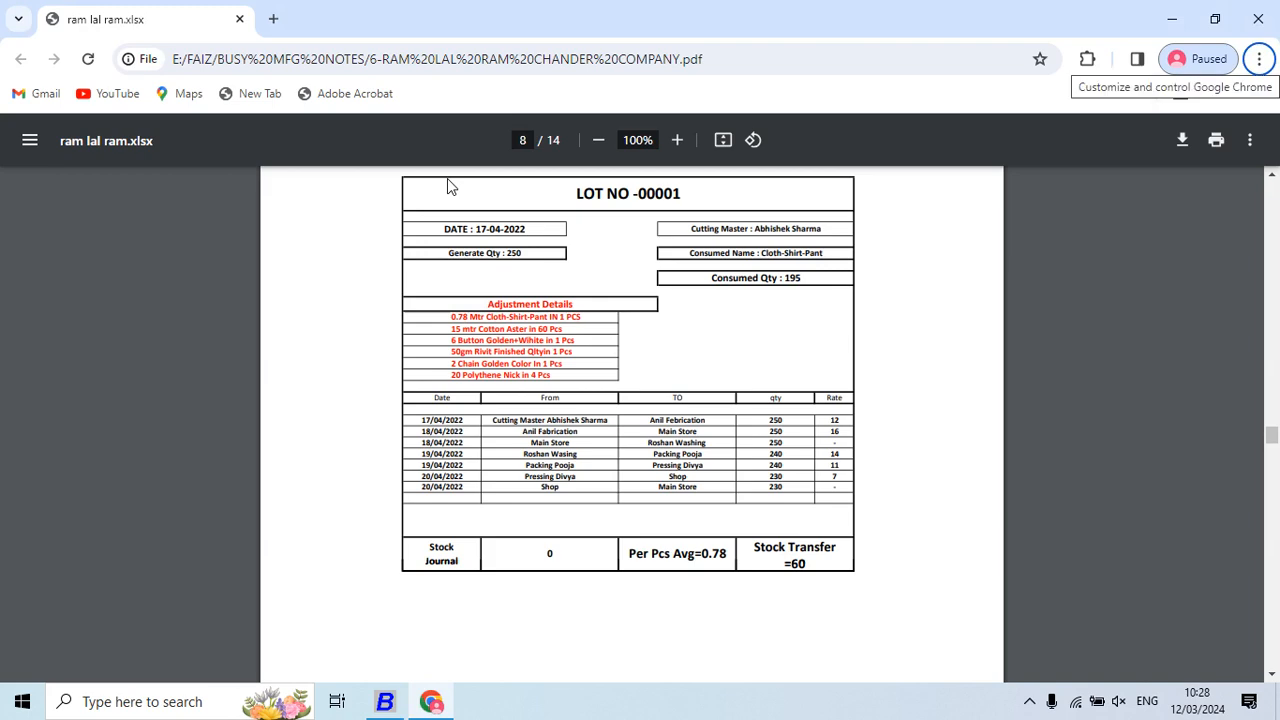
{"action": "key", "text": "alt+Tab"}
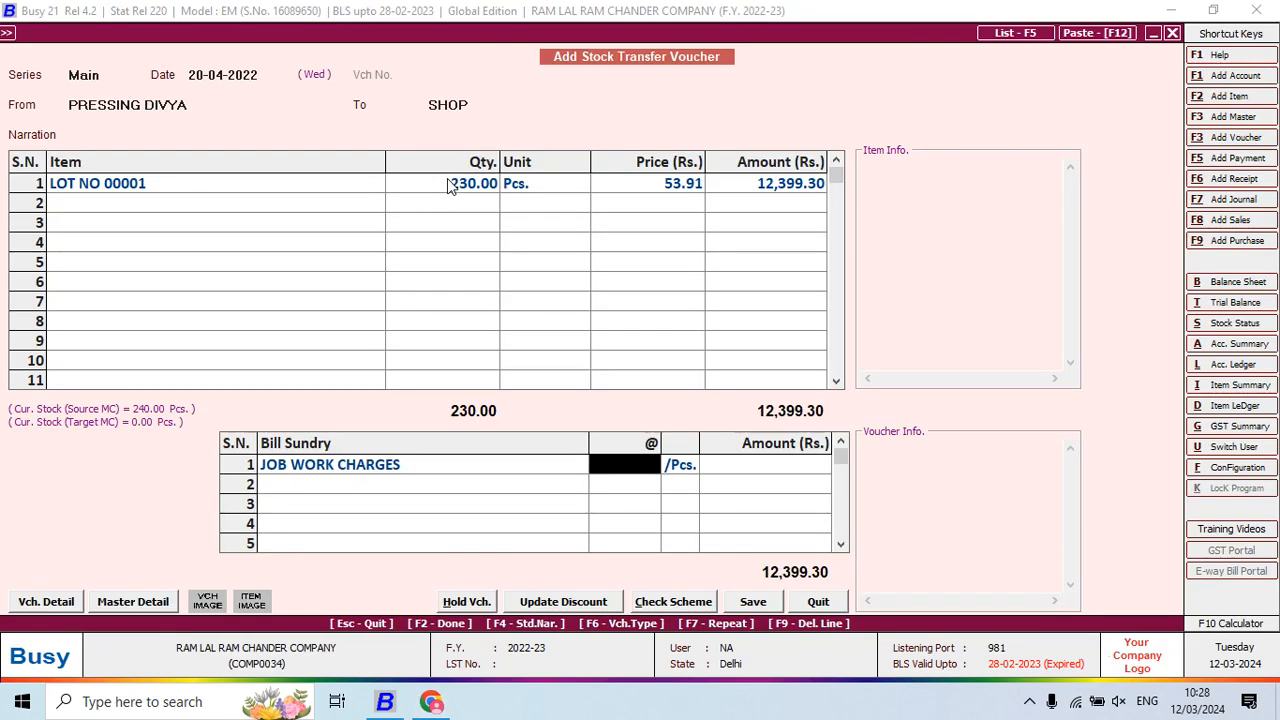
{"action": "type", "text": "7"}
{"action": "key", "text": "Return"}
{"action": "key", "text": "Return"}
{"action": "key", "text": "Return"}
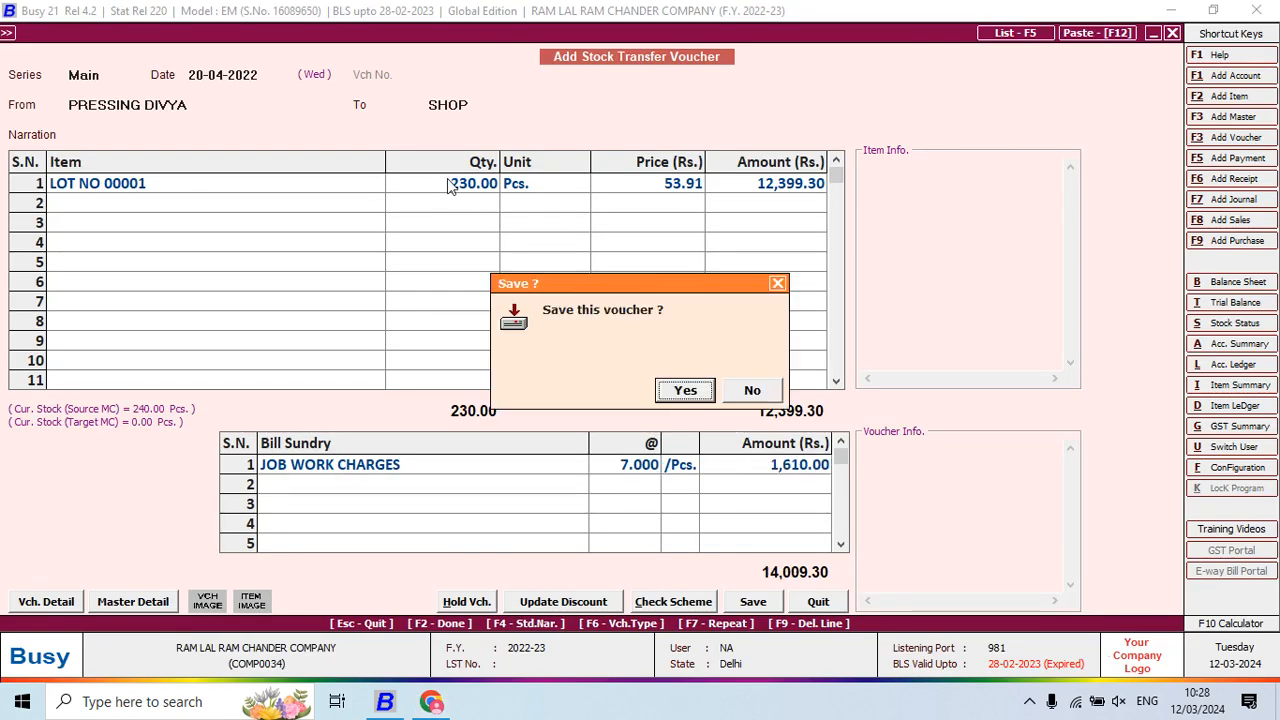
{"action": "key", "text": "Return"}
Enter 230 LOT NO 00001 pieces from SHOP to Main Store
{"action": "key", "text": "Return"}
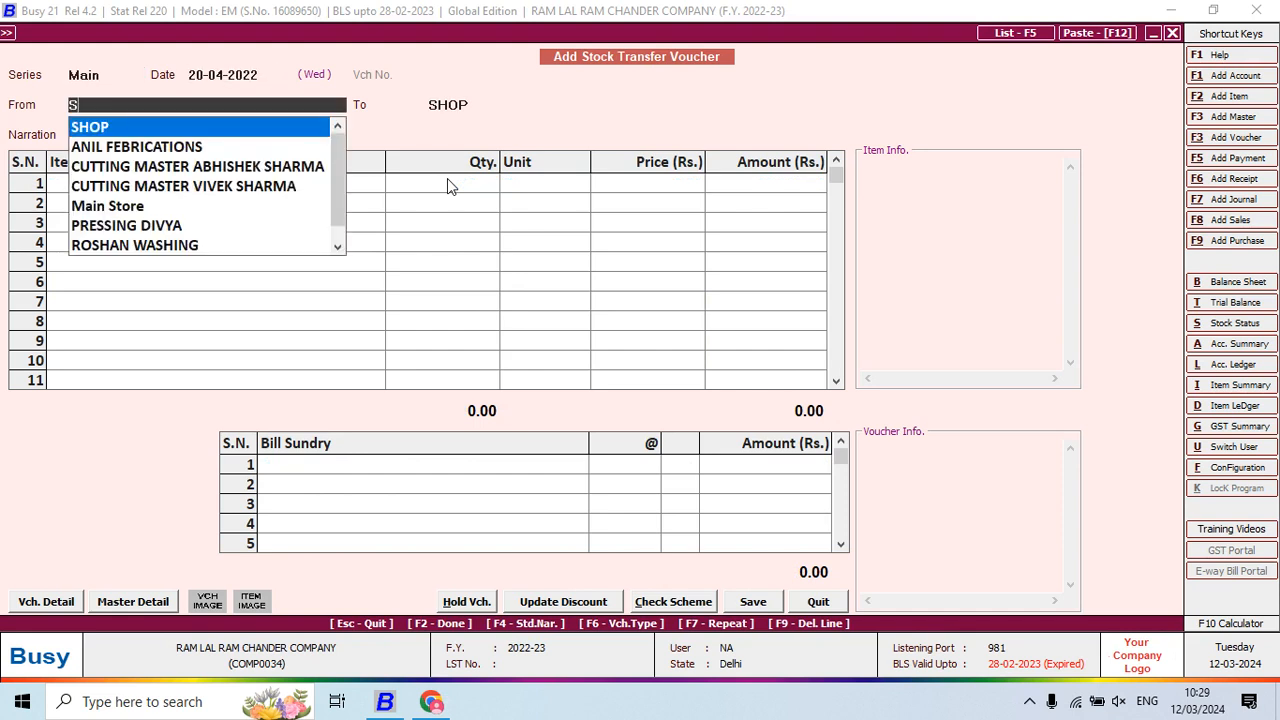
{"action": "key", "text": "Return"}
{"action": "type", "text": "M"}
{"action": "key", "text": "Return"}
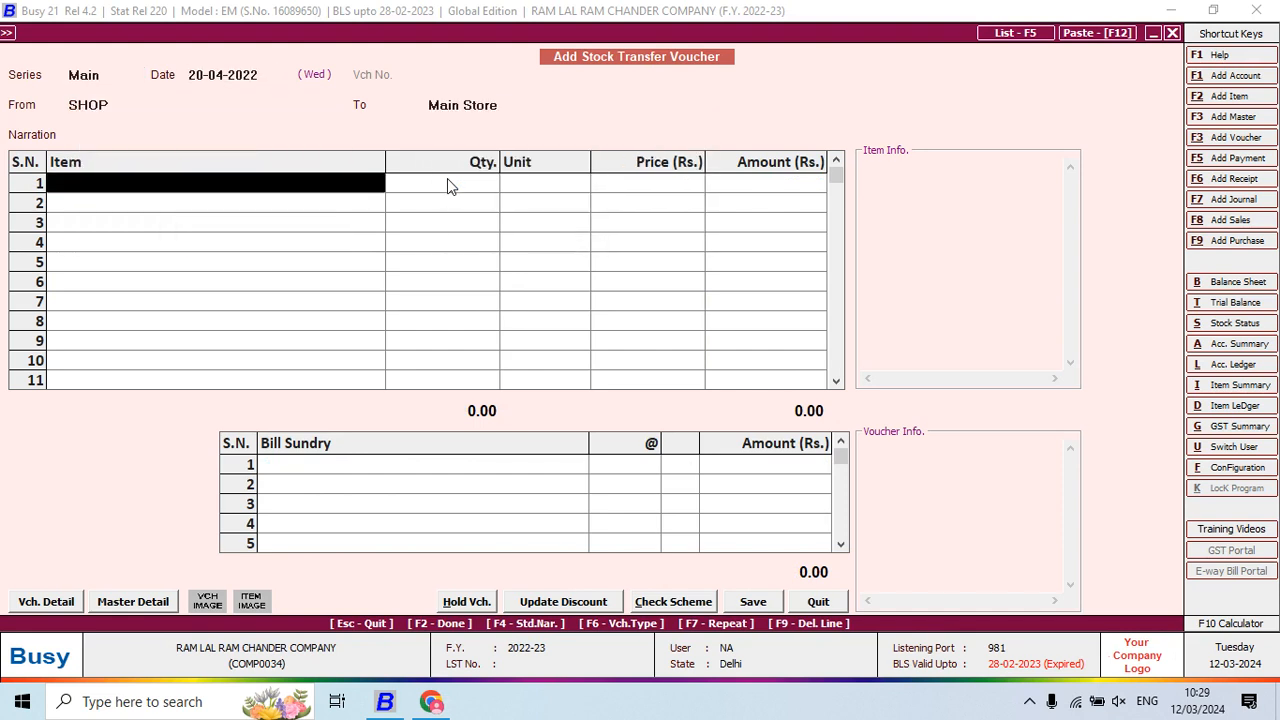
{"action": "type", "text": "lo"}
{"action": "key", "text": "Return"}
{"action": "type", "text": "230"}
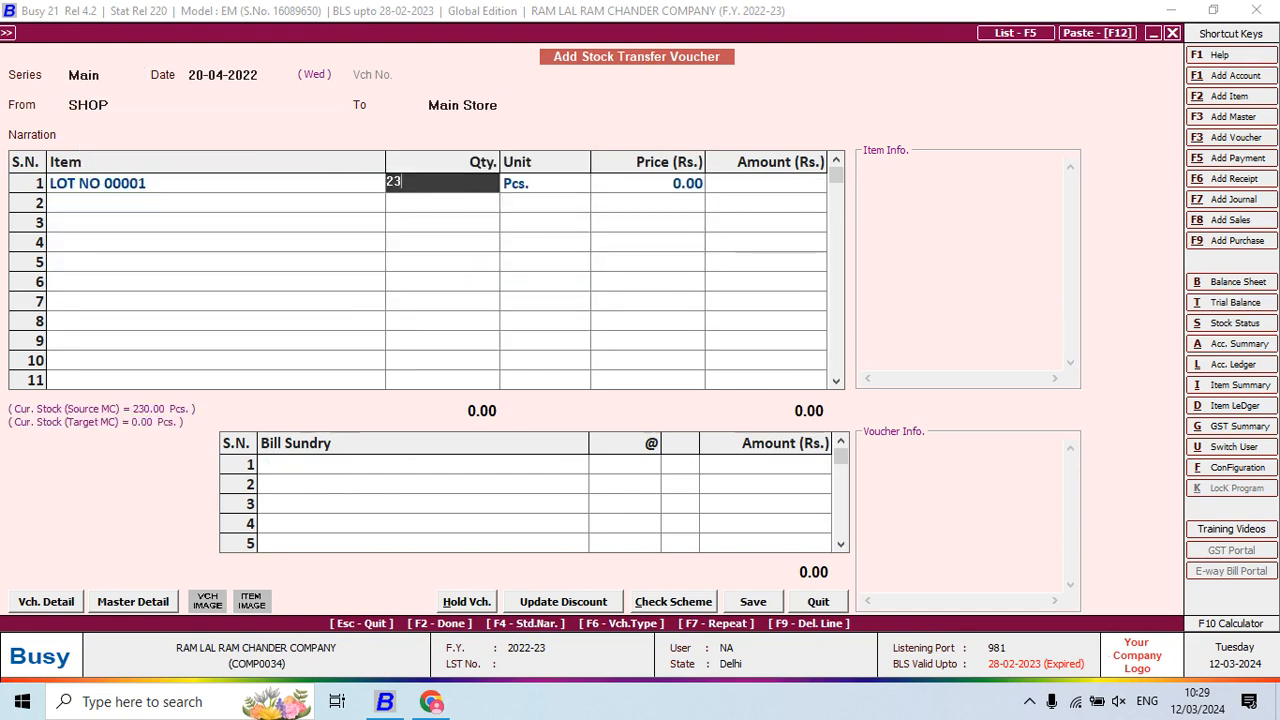
{"action": "key", "text": "Return"}
{"action": "key", "text": "Return"}
{"action": "key", "text": "Return"}
{"action": "key", "text": "Return"}
{"action": "key", "text": "Return"}
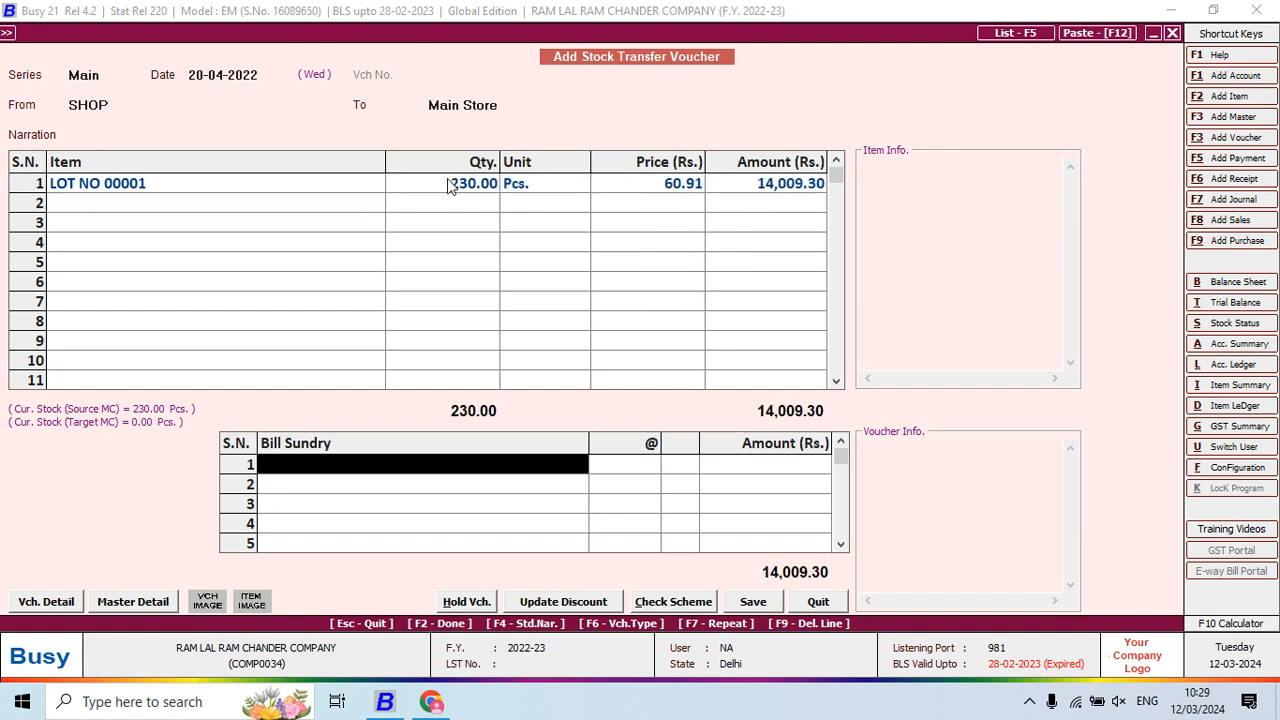
{"action": "key", "text": "Return"}
{"action": "key", "text": "Return"}
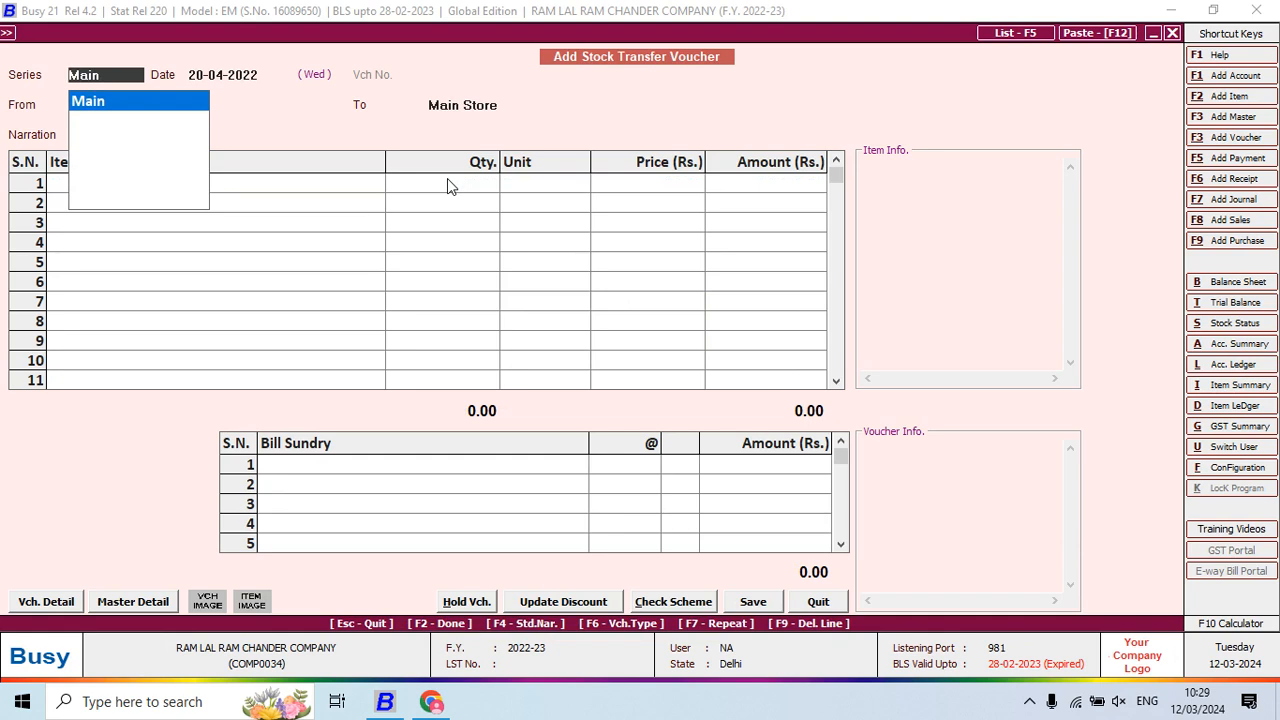
Close the transfer entry and display the horizontal standard Balance Sheet
{"action": "key", "text": "Escape"}
{"action": "key", "text": "Escape"}
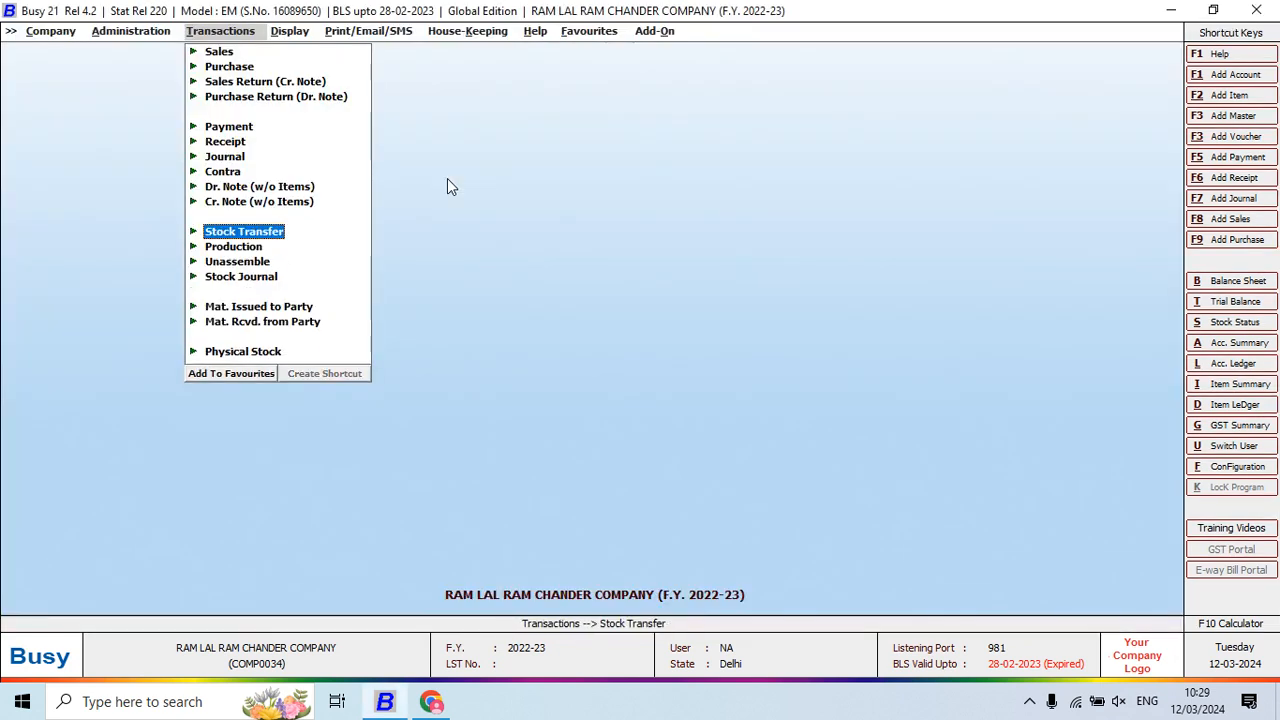
{"action": "key", "text": "Right"}
{"action": "key", "text": "Return"}
{"action": "key", "text": "Return"}
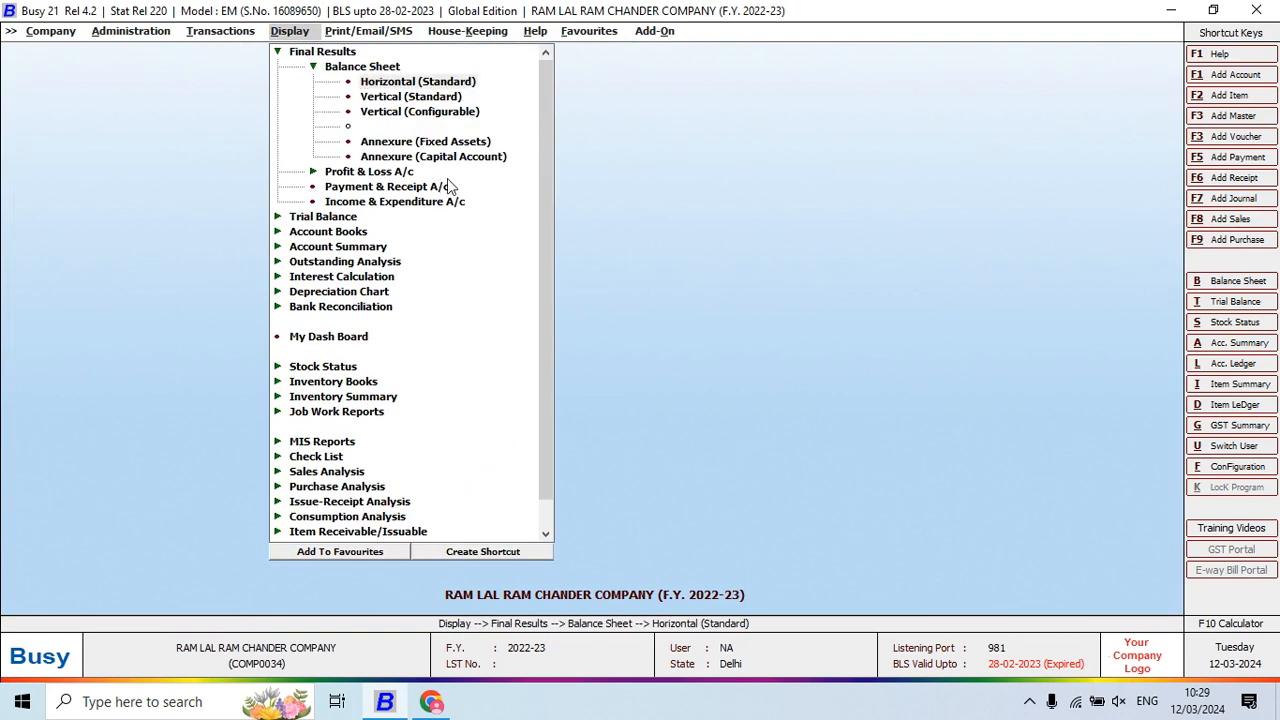
{"action": "key", "text": "Down"}
{"action": "key", "text": "Return"}
{"action": "key", "text": "Return"}
{"action": "type", "text": "y"}
{"action": "key", "text": "Return"}
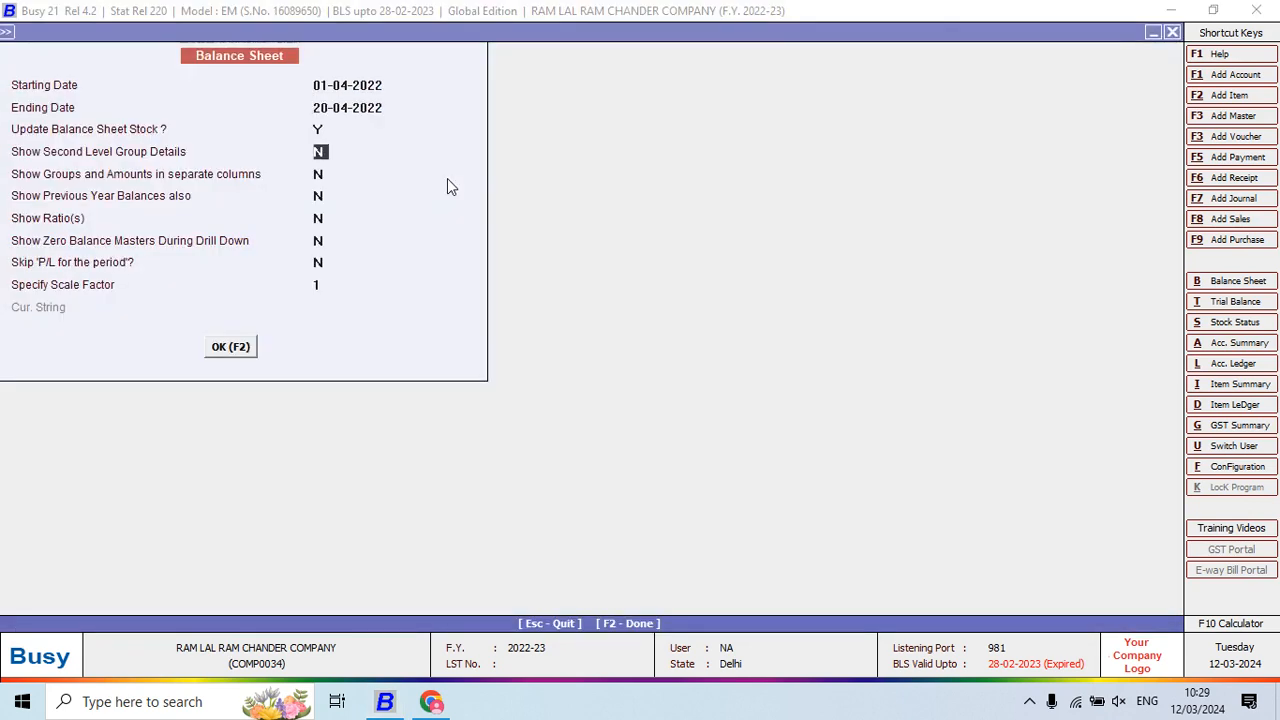
{"action": "key", "text": "F2"}
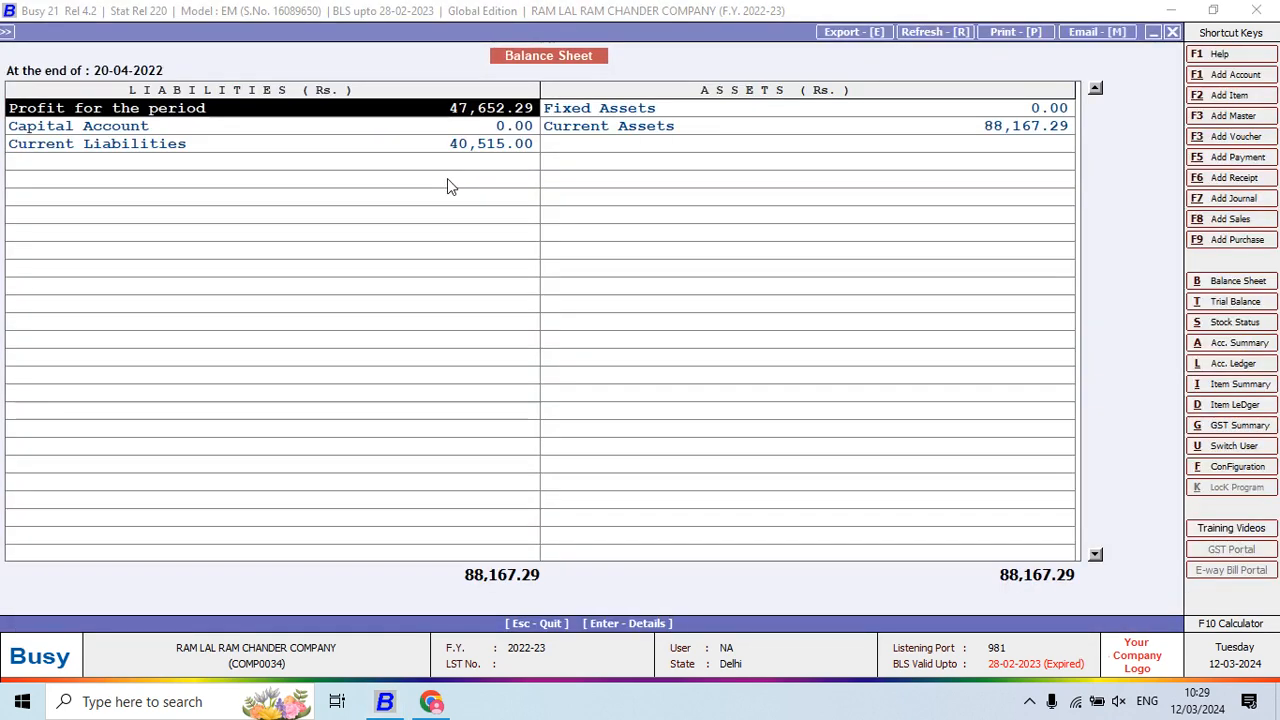
Open Profit for the period to review the Profit & Loss account's Gross Profit
{"action": "key", "text": "Down"}
{"action": "key", "text": "Down"}
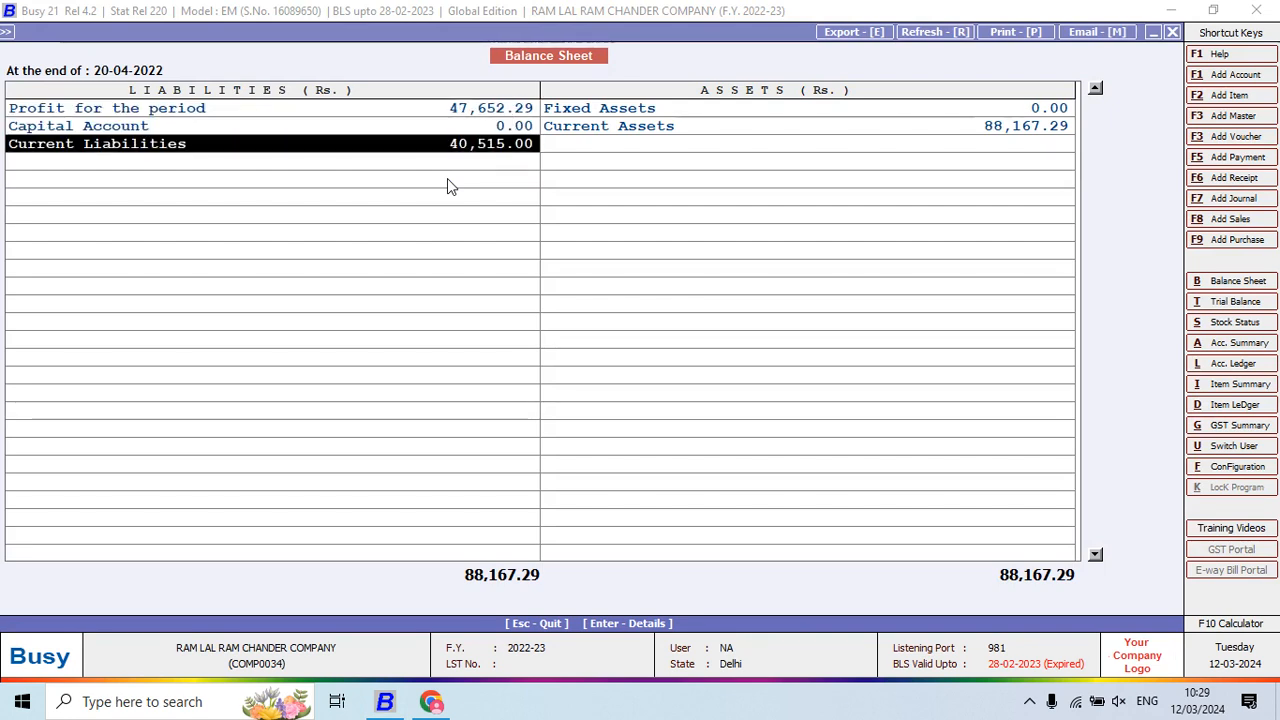
{"action": "key", "text": "Up"}
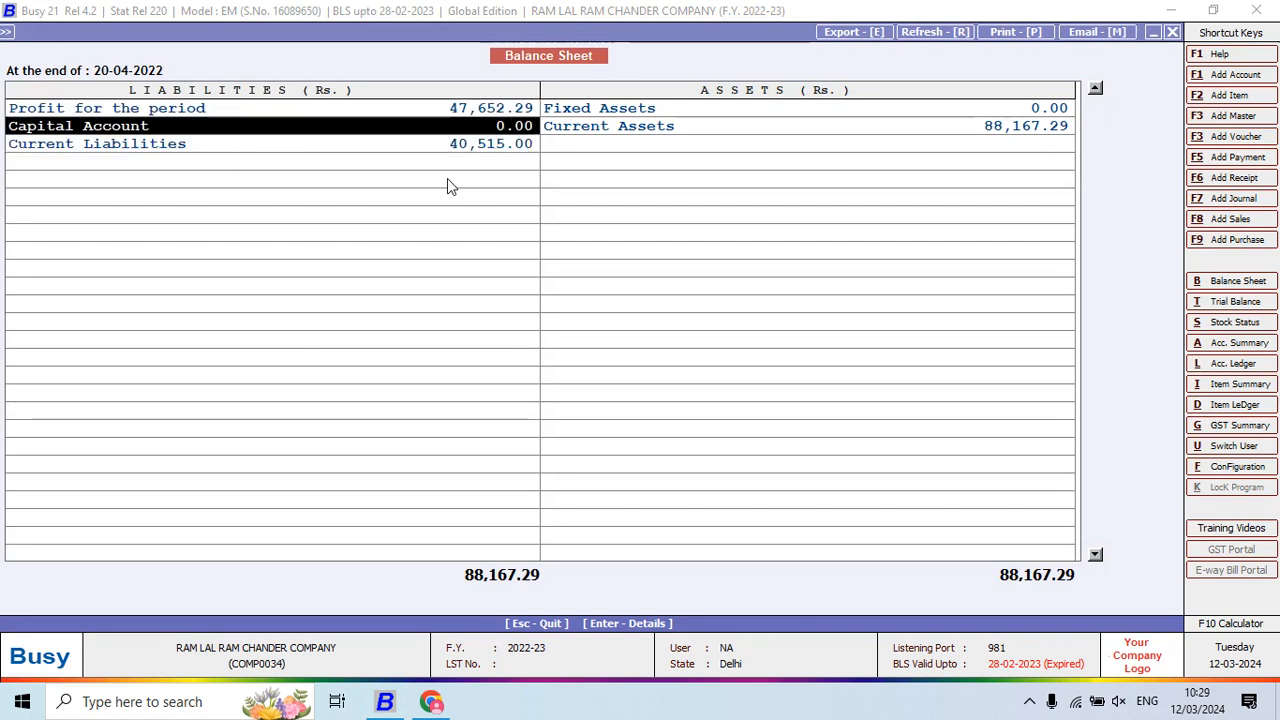
{"action": "key", "text": "Up"}
{"action": "key", "text": "Return"}
{"action": "key", "text": "Down"}
{"action": "key", "text": "Down"}
{"action": "key", "text": "Down"}
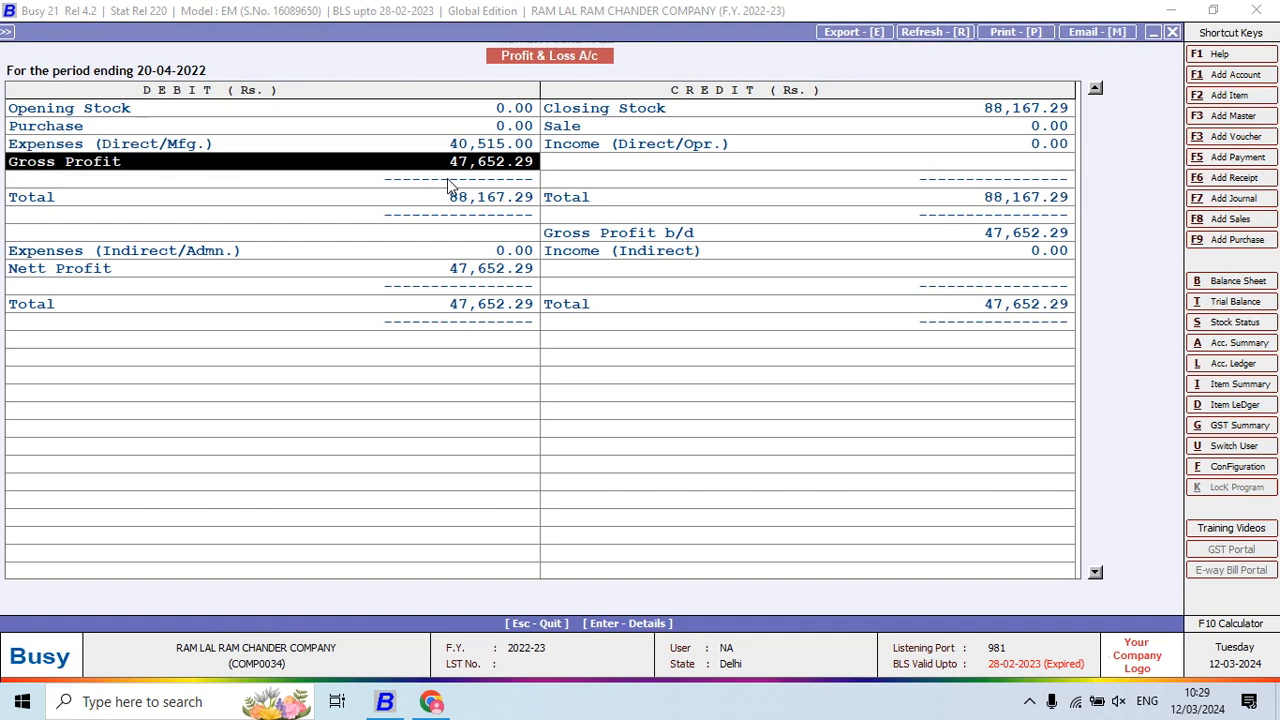
{"action": "key", "text": "Down"}
{"action": "key", "text": "Down"}
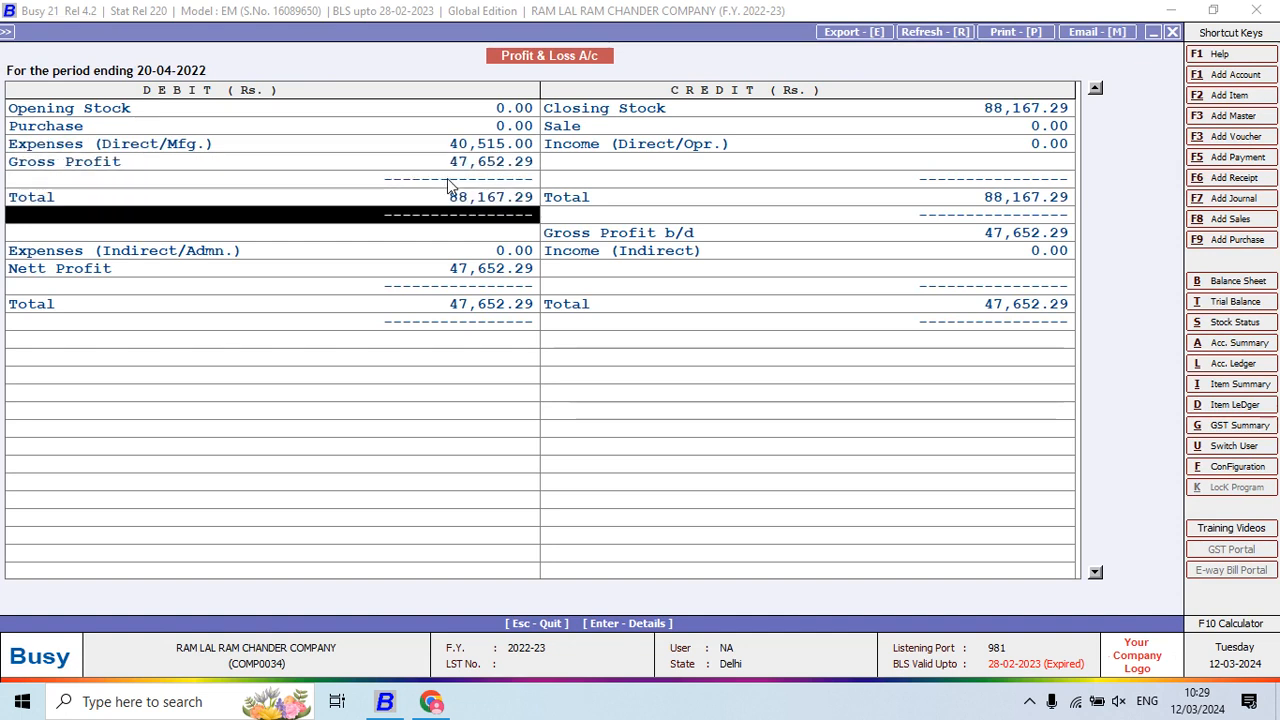
{"action": "key", "text": "Escape"}
Drill through Current Liabilities and Sundry Creditors to JOB WORKERS balances totalling 40,515.00, then exit
{"action": "key", "text": "Down"}
{"action": "key", "text": "Down"}
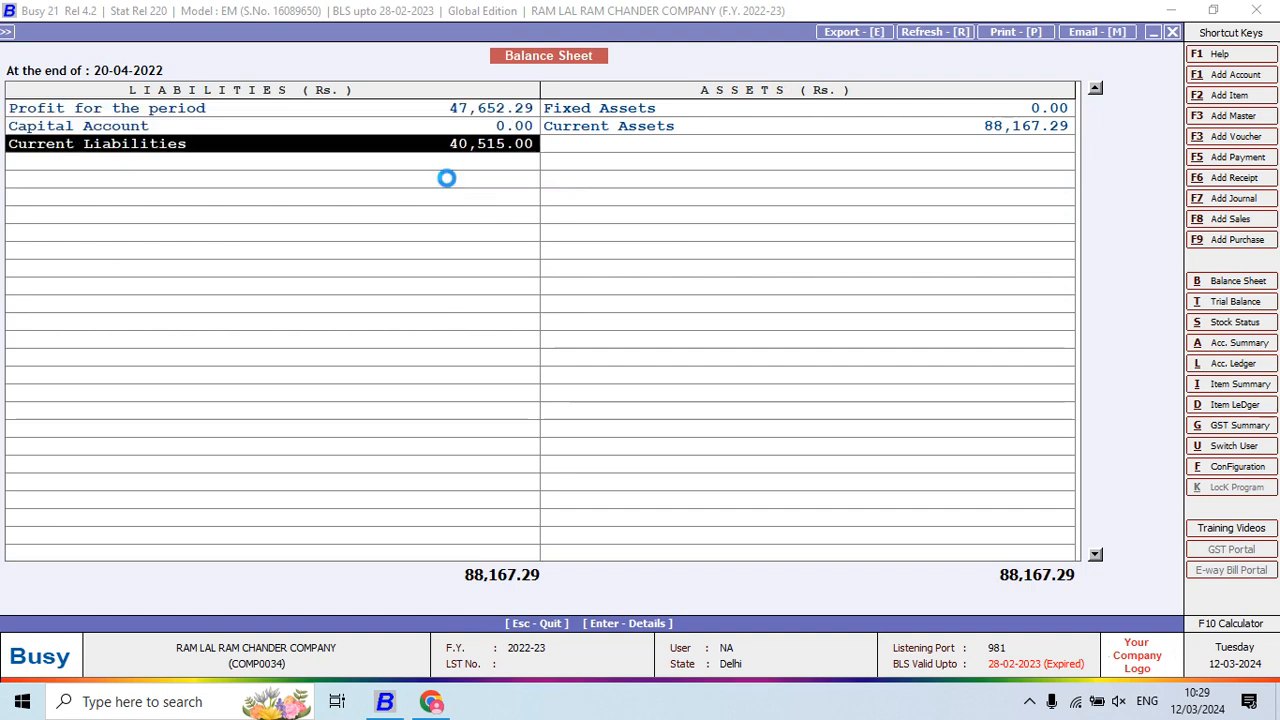
{"action": "key", "text": "Return"}
{"action": "key", "text": "Return"}
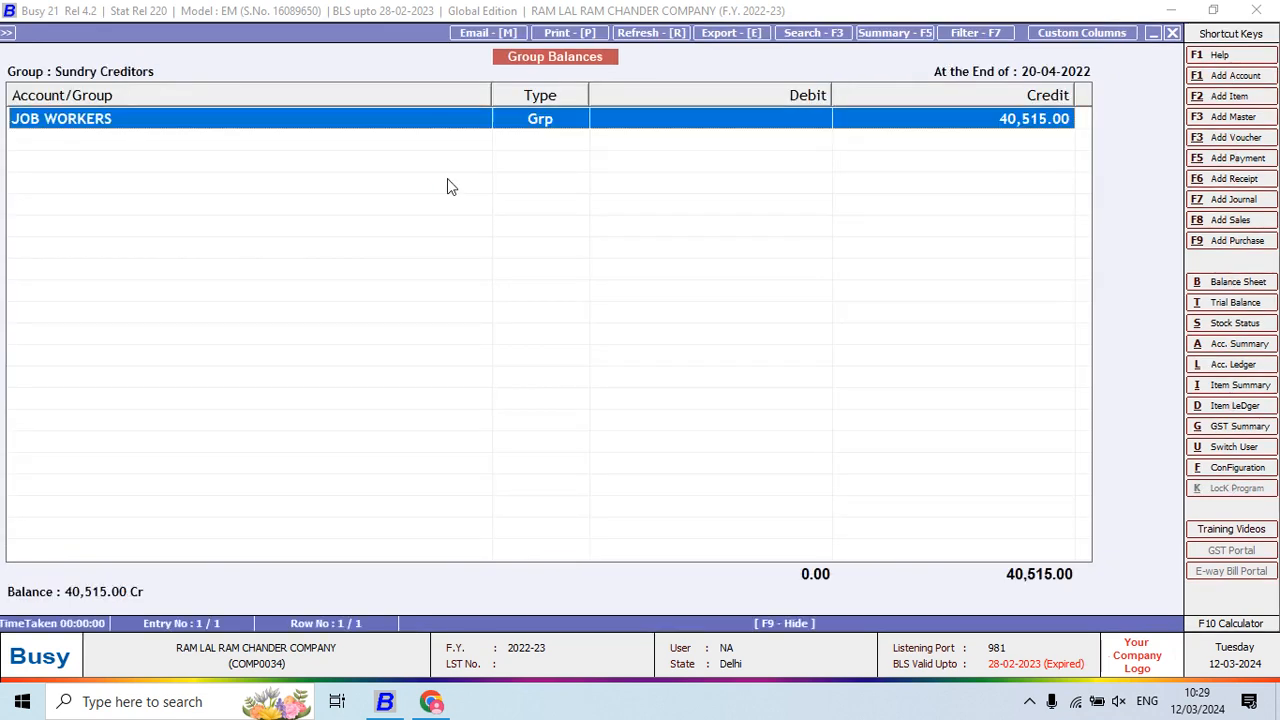
{"action": "key", "text": "Return"}
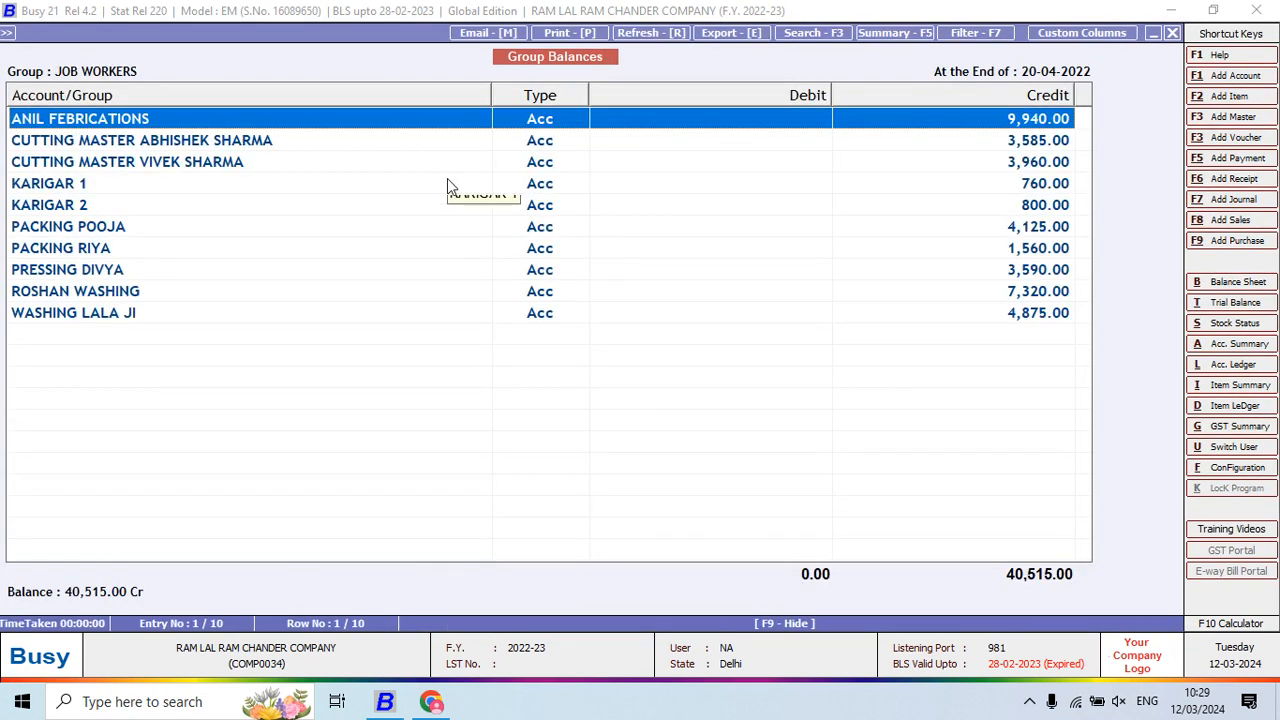
{"action": "key", "text": "Down"}
{"action": "key", "text": "Down"}
{"action": "key", "text": "Down"}
{"action": "key", "text": "Down"}
{"action": "key", "text": "Down"}
{"action": "key", "text": "Down"}
{"action": "key", "text": "Down"}
{"action": "key", "text": "Down"}
{"action": "key", "text": "Down"}
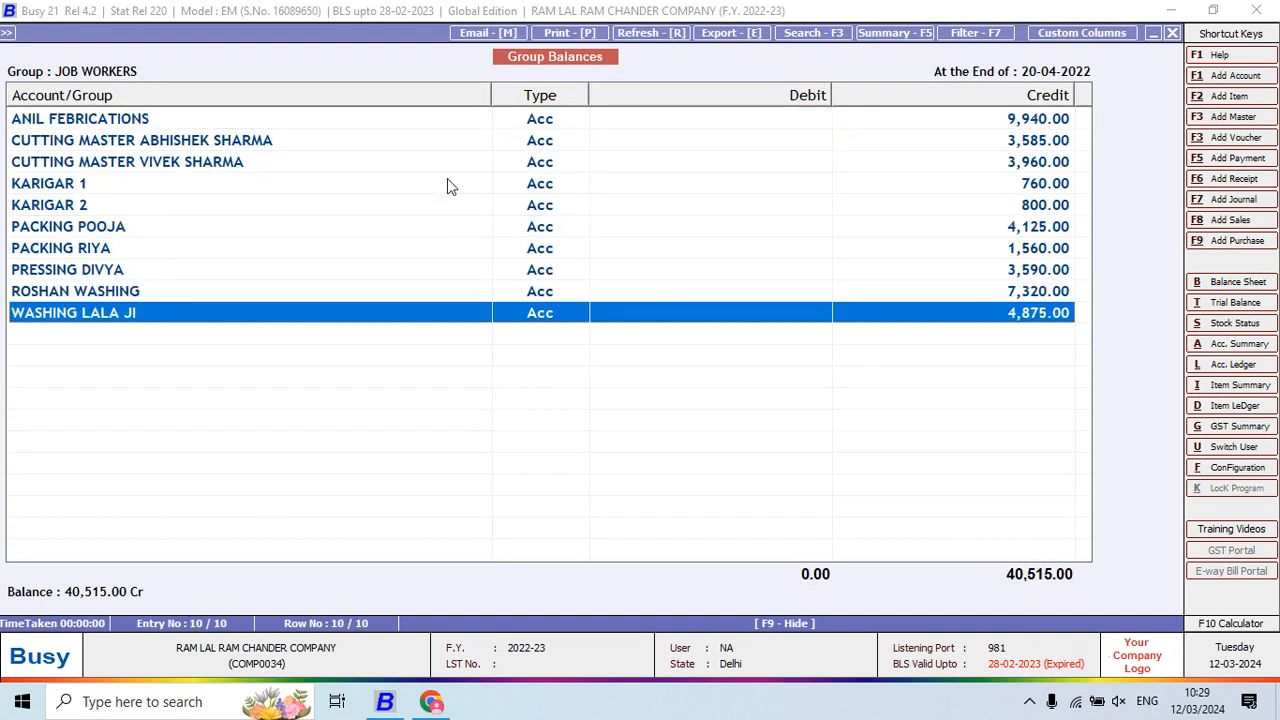
{"action": "key", "text": "Escape"}
{"action": "key", "text": "Escape"}
{"action": "key", "text": "Escape"}
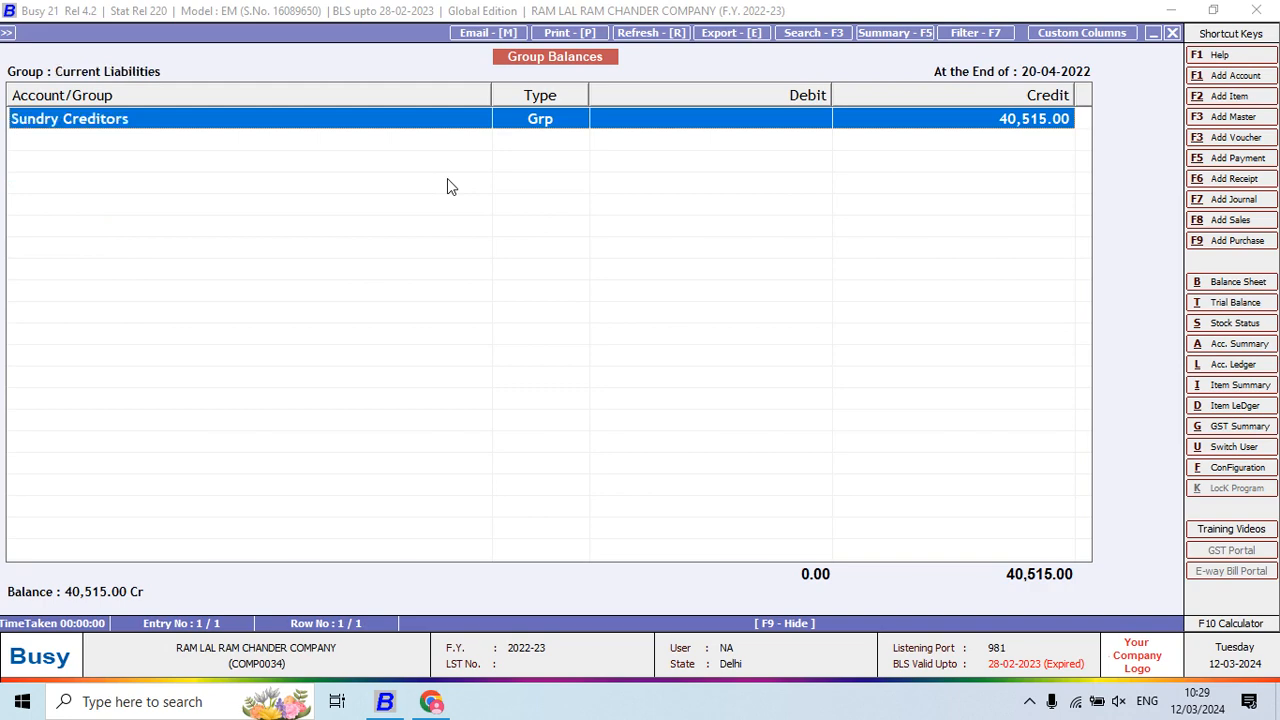
{"action": "key", "text": "Escape"}
{"action": "key", "text": "Escape"}
{"action": "key", "text": "Escape"}
{"action": "key", "text": "Escape"}
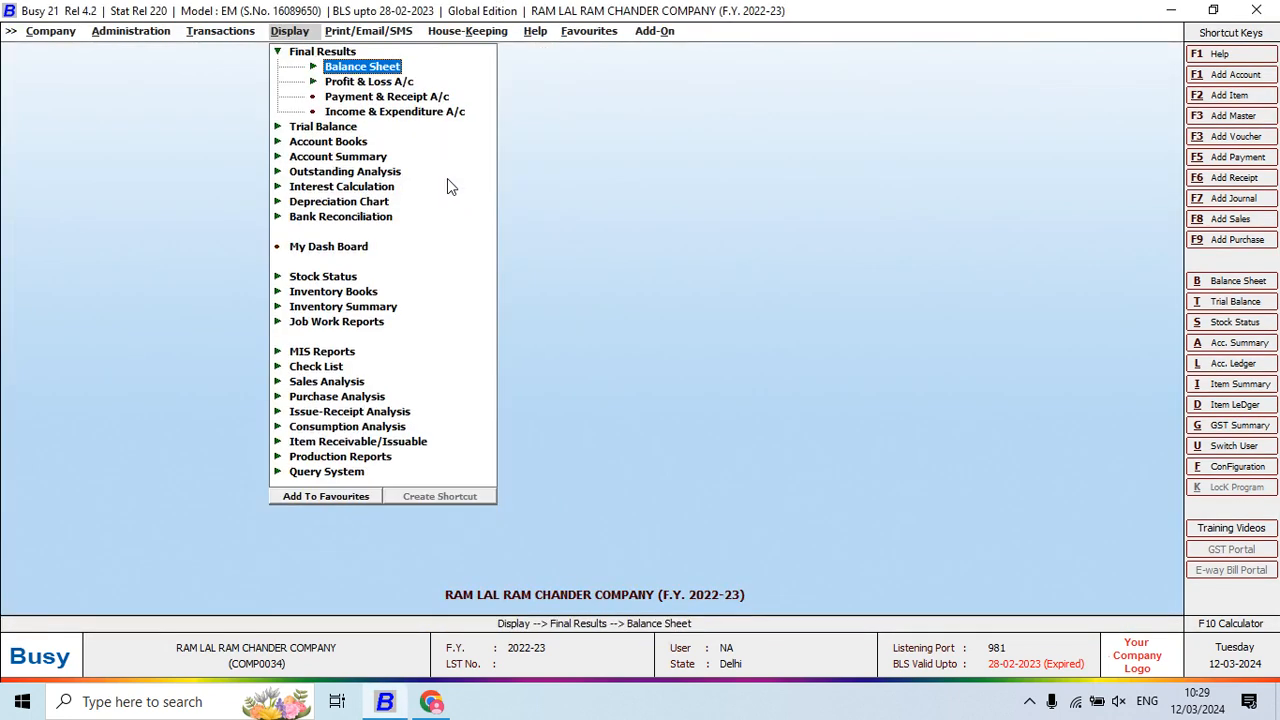
View the alphabetical balances-only closing stock report for the FINISH GOODS group
{"action": "key", "text": "Down"}
{"action": "key", "text": "Down"}
{"action": "key", "text": "Down"}
{"action": "key", "text": "Down"}
{"action": "key", "text": "Down"}
{"action": "key", "text": "Down"}
{"action": "key", "text": "Down"}
{"action": "key", "text": "Down"}
{"action": "key", "text": "Down"}
{"action": "key", "text": "Return"}
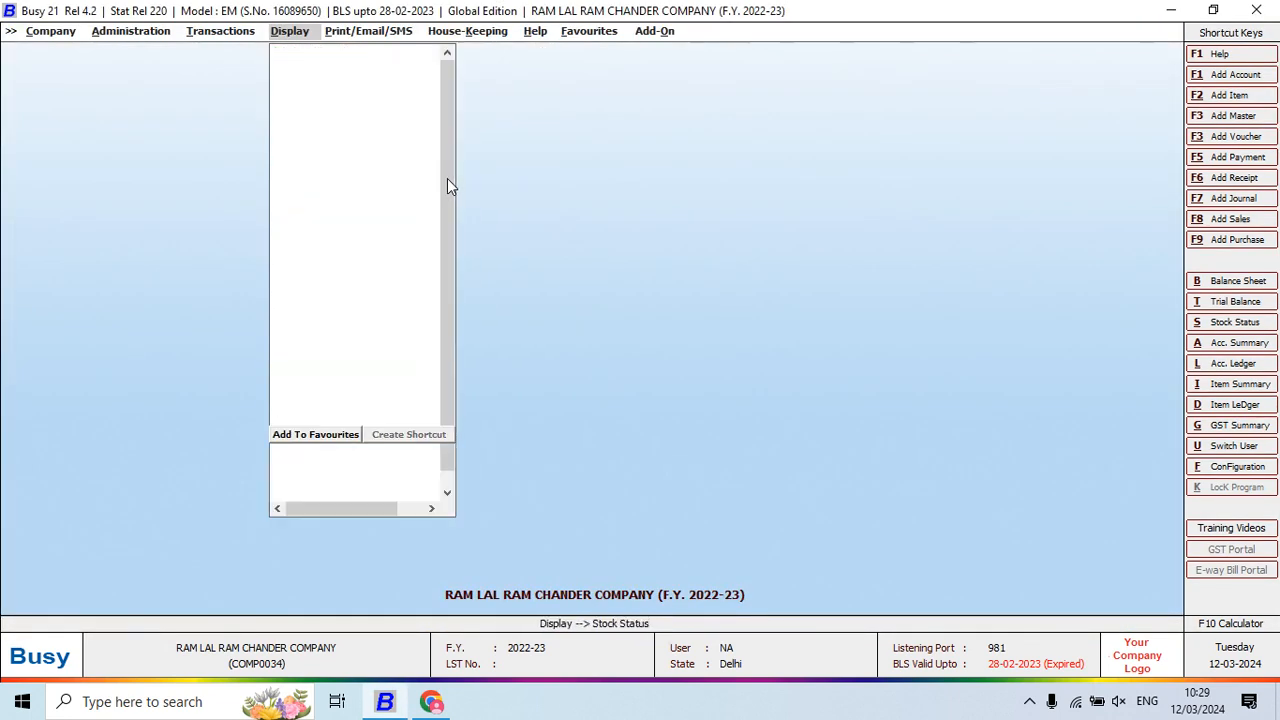
{"action": "key", "text": "Return"}
{"action": "key", "text": "Return"}
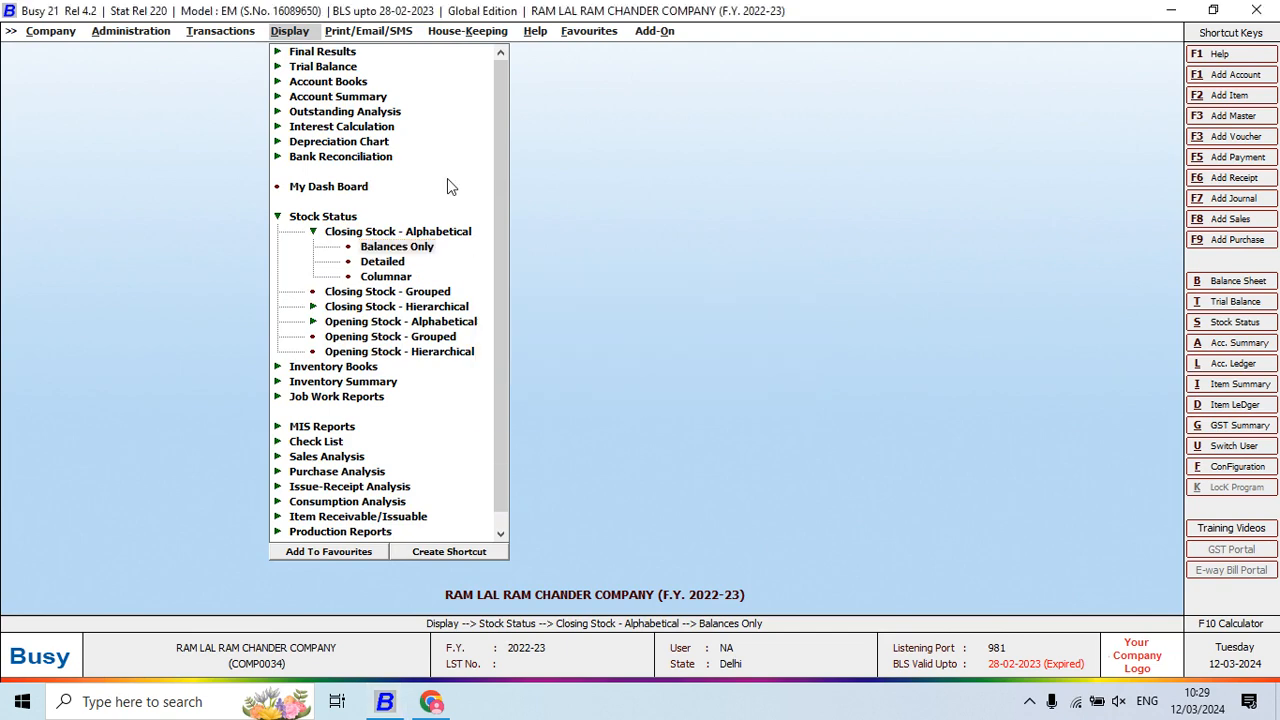
{"action": "key", "text": "Right"}
{"action": "key", "text": "Return"}
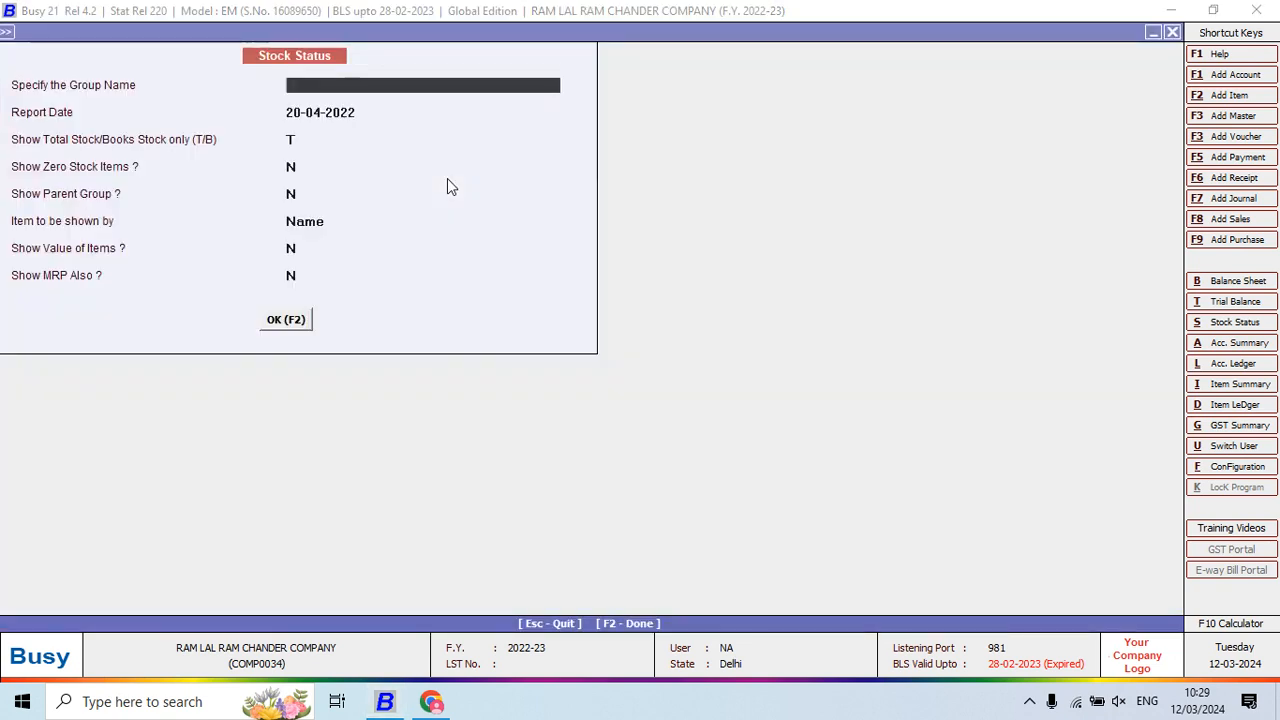
{"action": "key", "text": "Return"}
{"action": "key", "text": "Return"}
{"action": "key", "text": "Return"}
{"action": "key", "text": "Return"}
{"action": "key", "text": "Return"}
{"action": "key", "text": "Return"}
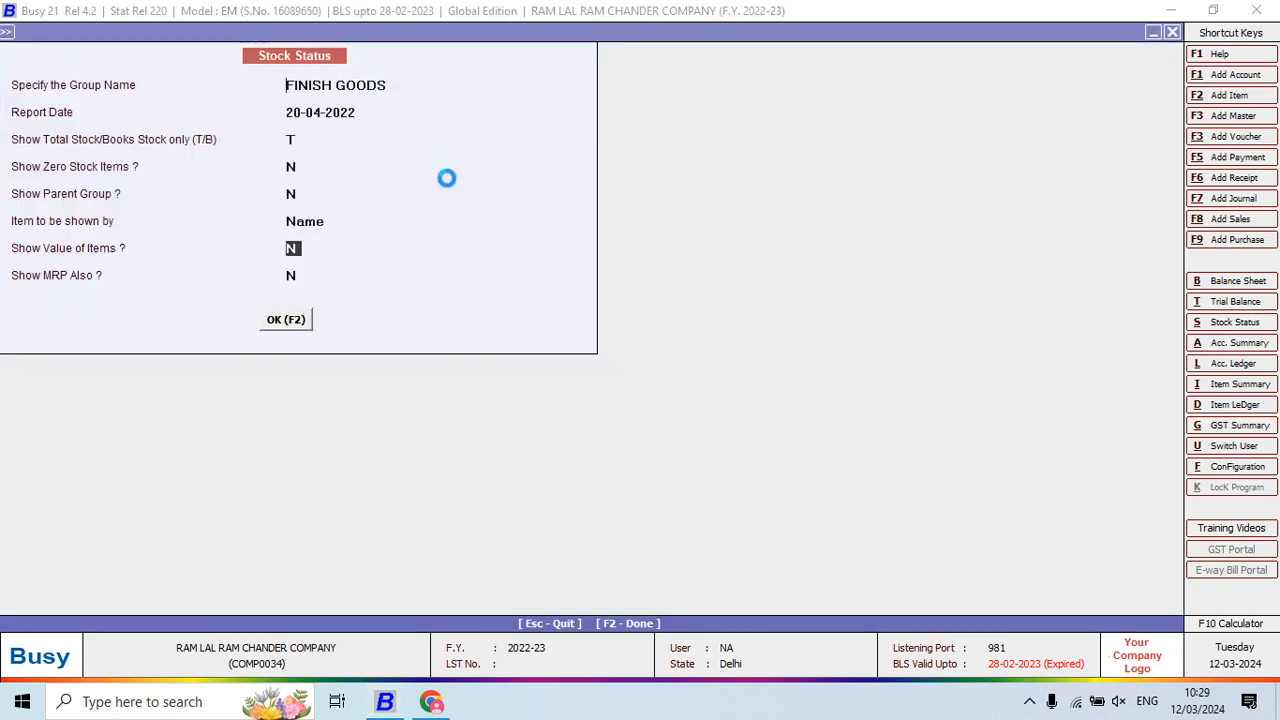
{"action": "key", "text": "F2"}
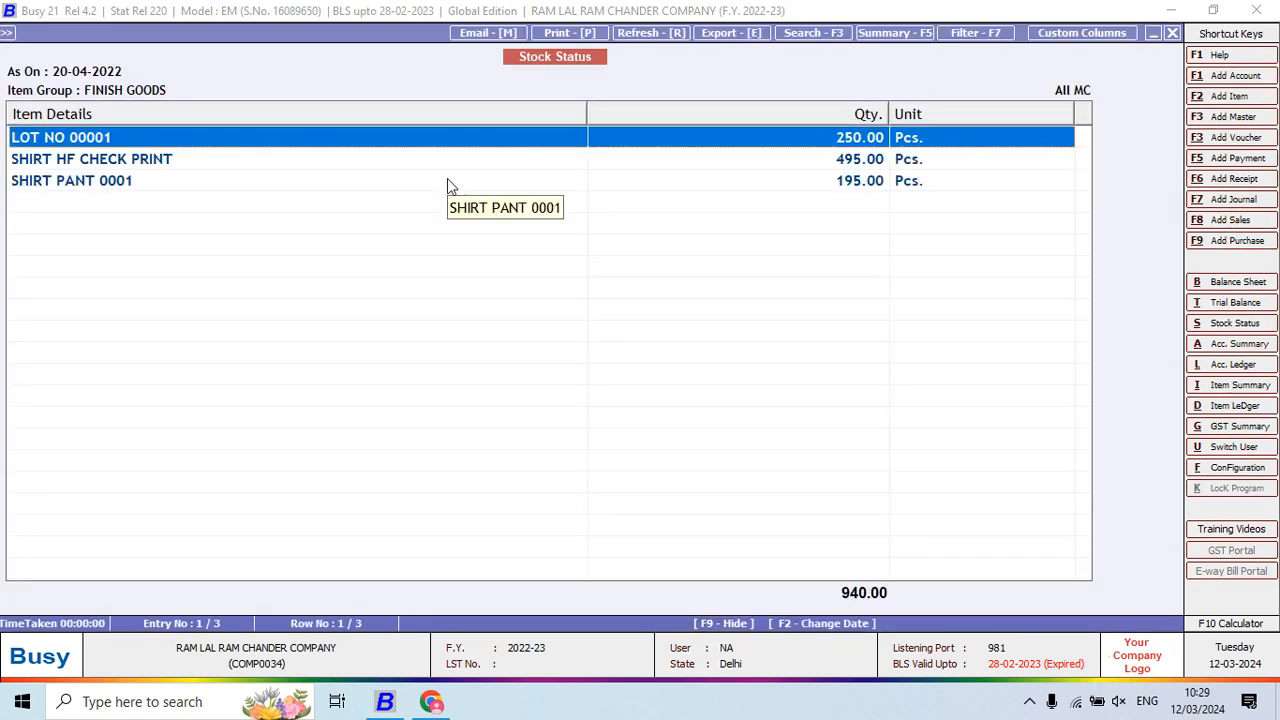
{"action": "key", "text": "Escape"}
{"action": "key", "text": "Escape"}
{"action": "key", "text": "Escape"}
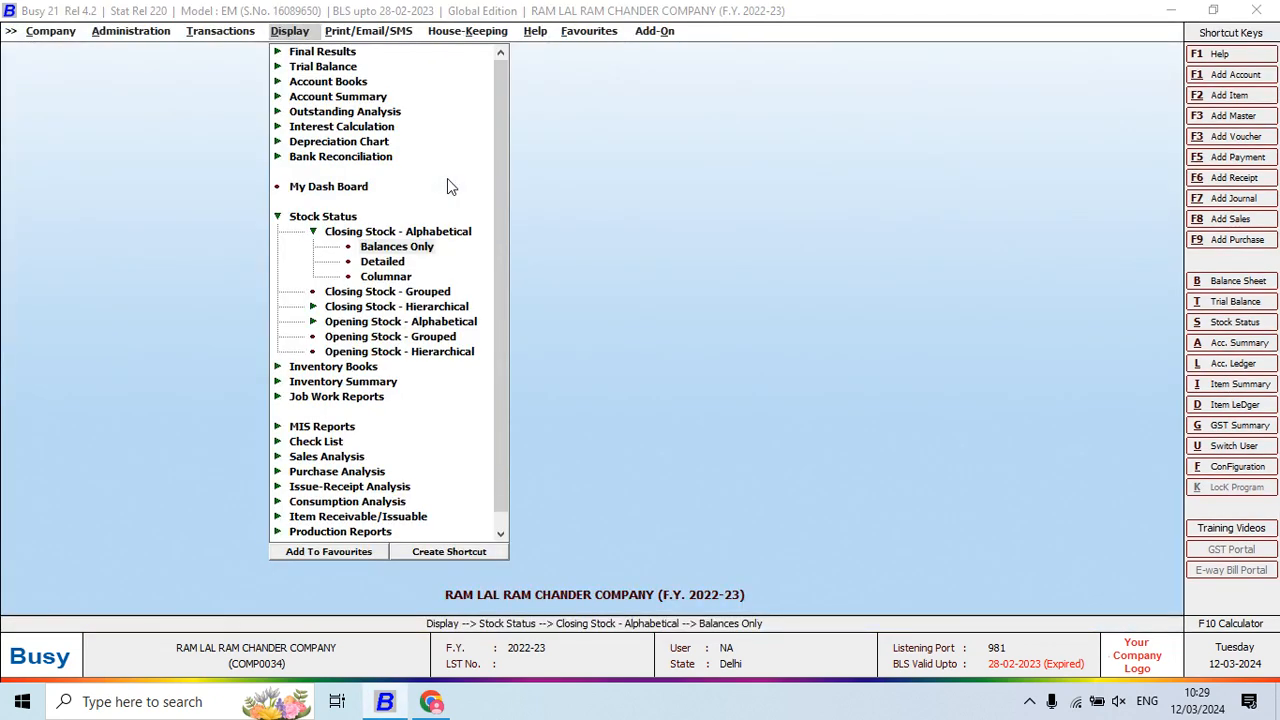
Try the columnar and detailed closing stock variants, then return to Balances Only
{"action": "key", "text": "Down"}
{"action": "key", "text": "Down"}
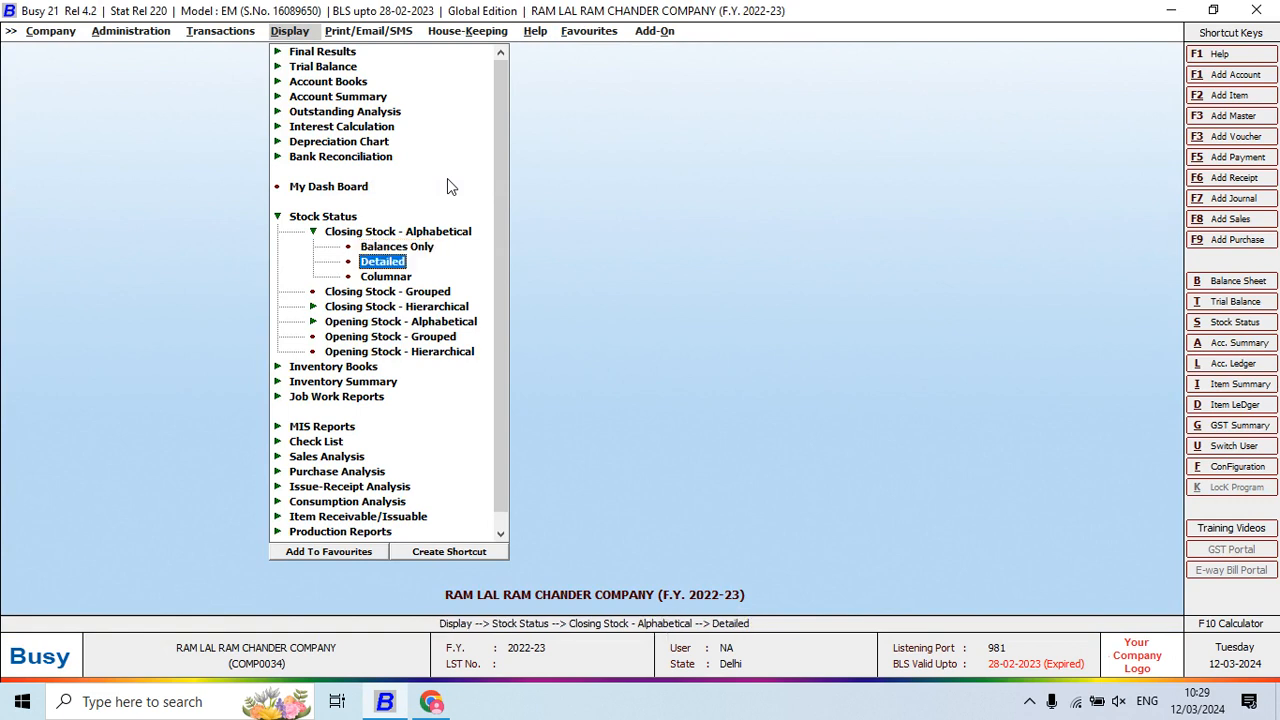
{"action": "key", "text": "Return"}
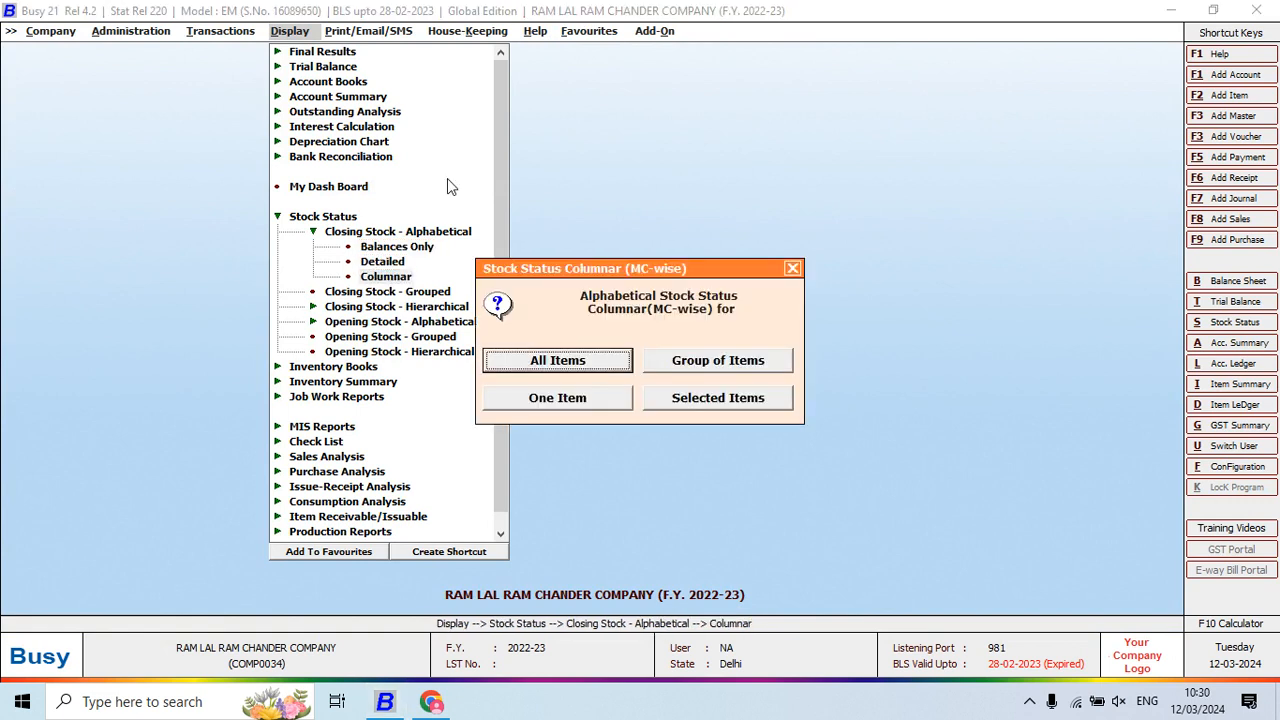
{"action": "key", "text": "Escape"}
{"action": "key", "text": "Up"}
{"action": "key", "text": "Return"}
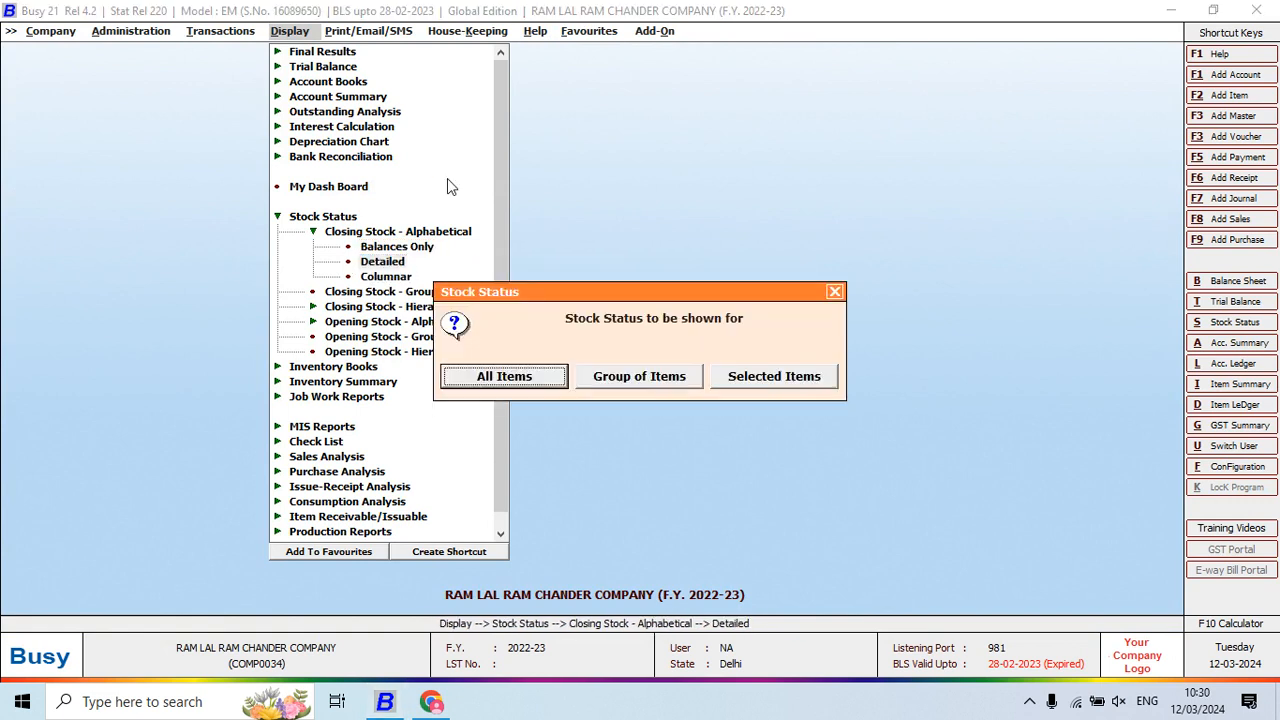
{"action": "key", "text": "Escape"}
{"action": "key", "text": "Down"}
{"action": "key", "text": "Up"}
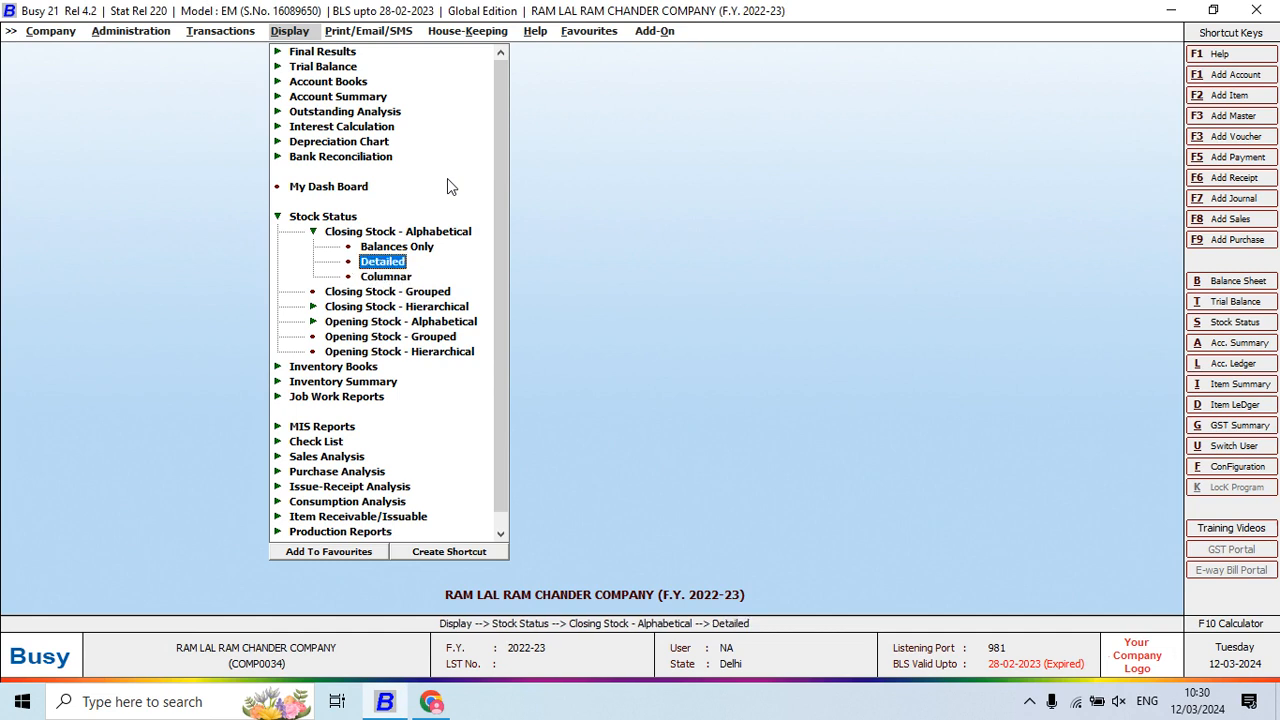
{"action": "key", "text": "Up"}
{"action": "key", "text": "Down"}
{"action": "key", "text": "Up"}
Check stock at material centre ROSHAN WASHING and PRESSING DIVYA: 10 pieces of LOT NO 00001
{"action": "key", "text": "Return"}
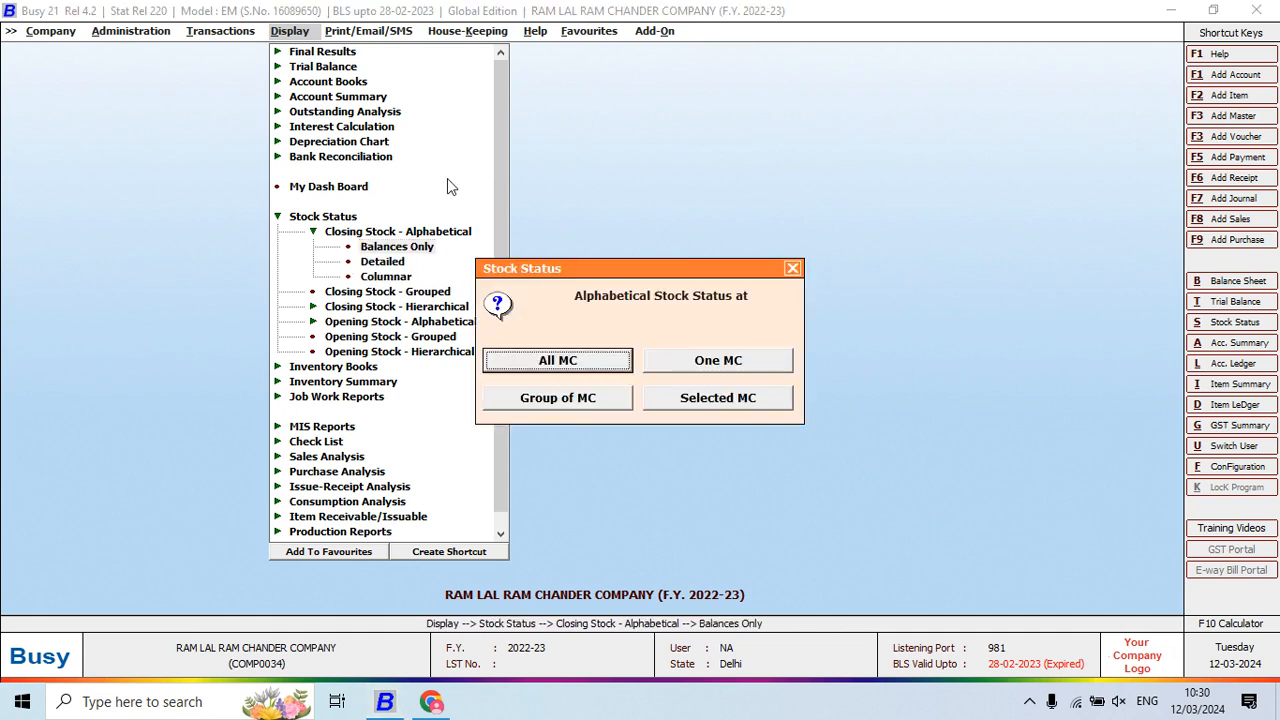
{"action": "key", "text": "Right"}
{"action": "key", "text": "Return"}
{"action": "key", "text": "Return"}
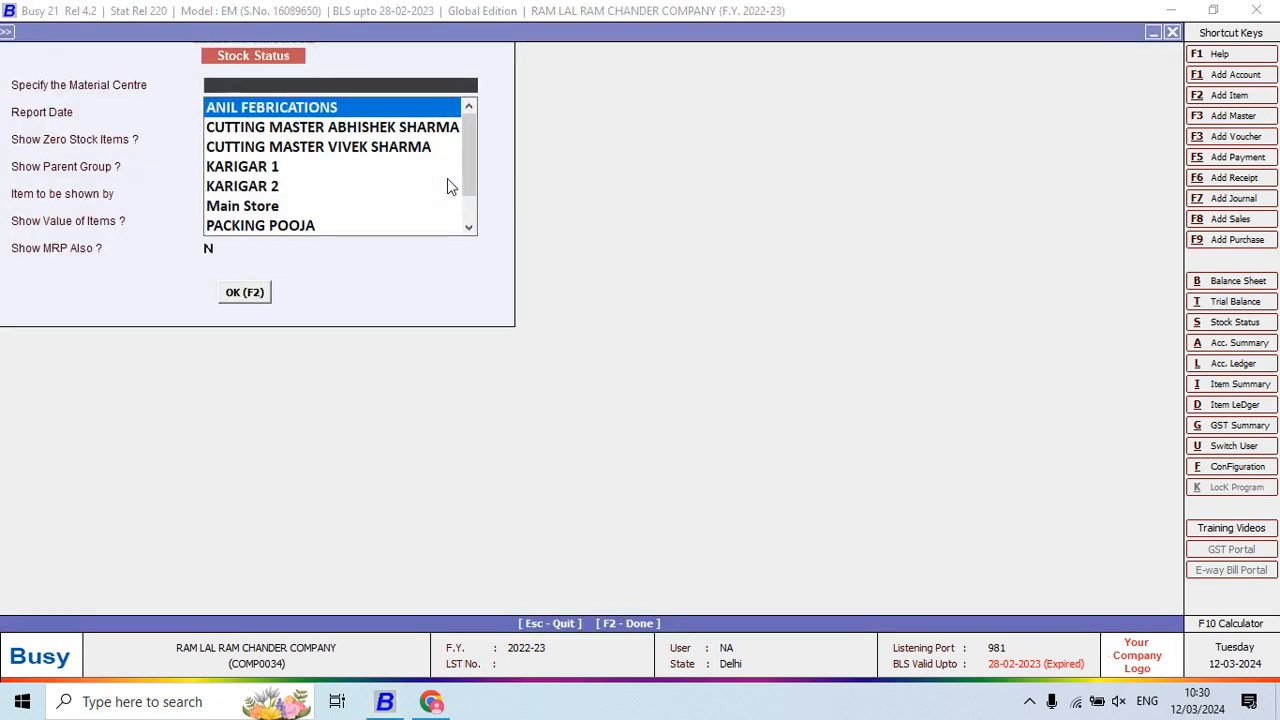
{"action": "type", "text": "ro"}
{"action": "key", "text": "Return"}
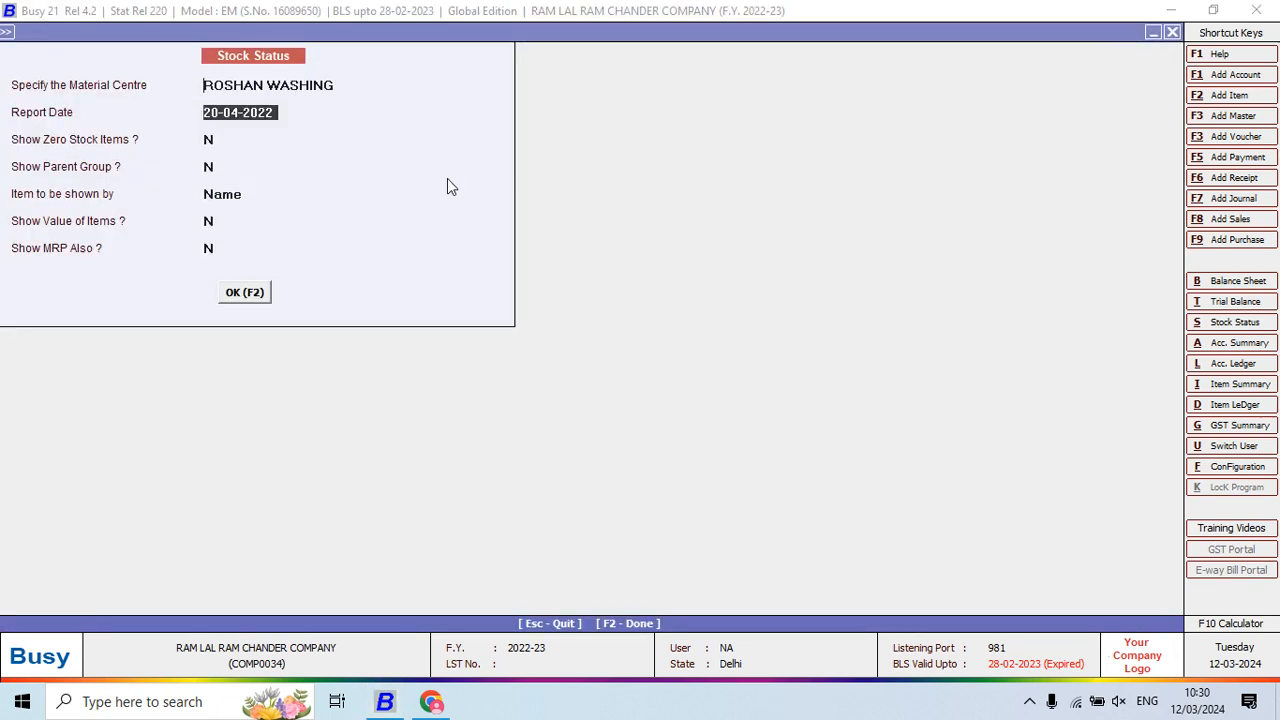
{"action": "key", "text": "F2"}
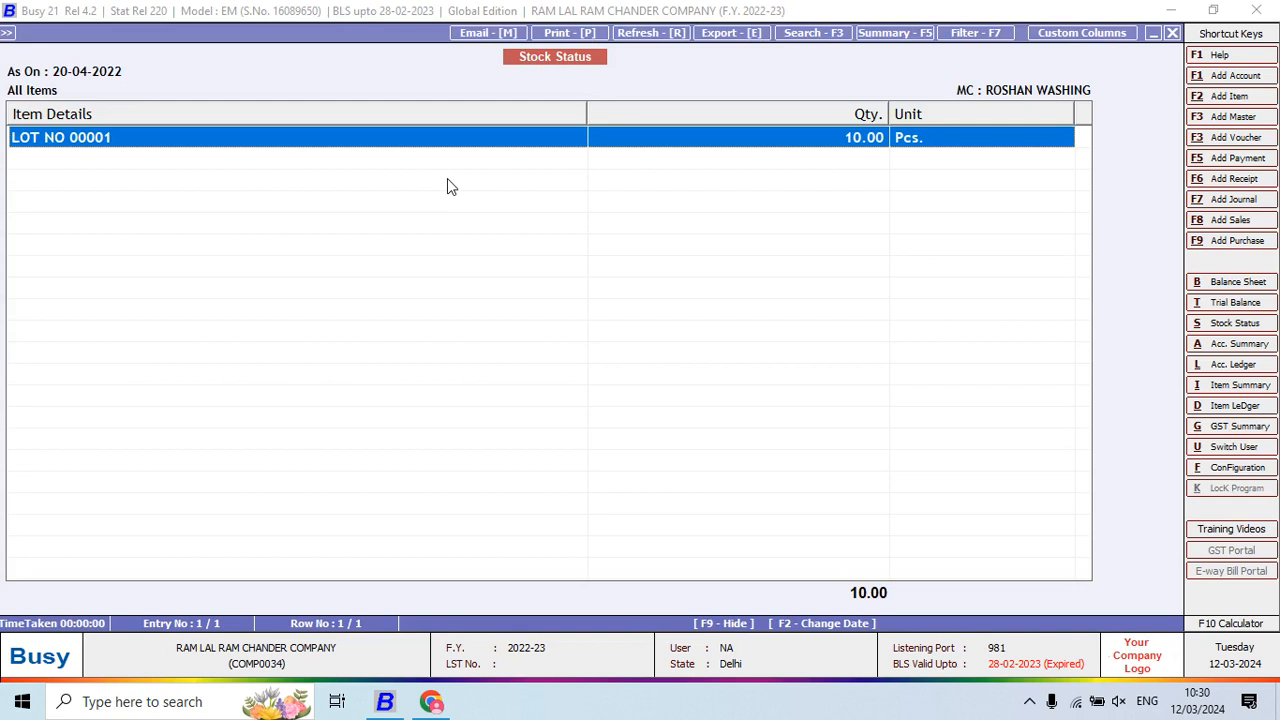
{"action": "key", "text": "Escape"}
{"action": "type", "text": "pe"}
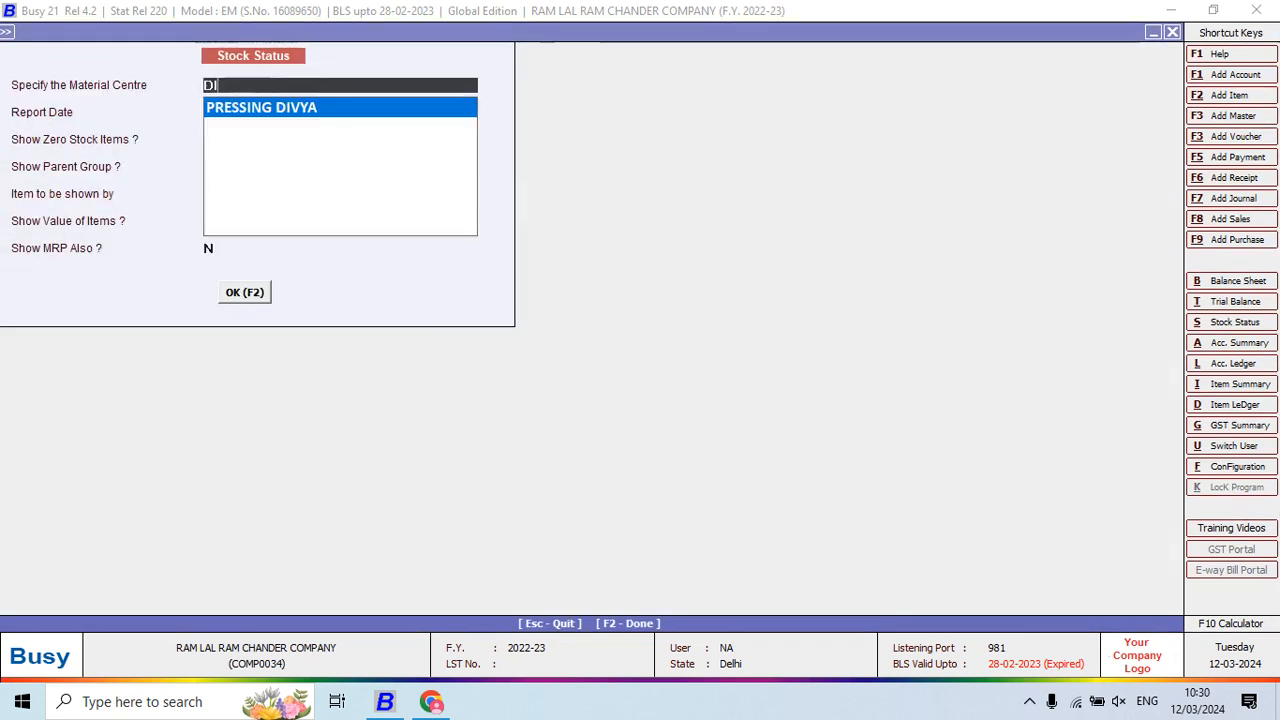
{"action": "key", "text": "Return"}
{"action": "key", "text": "F2"}
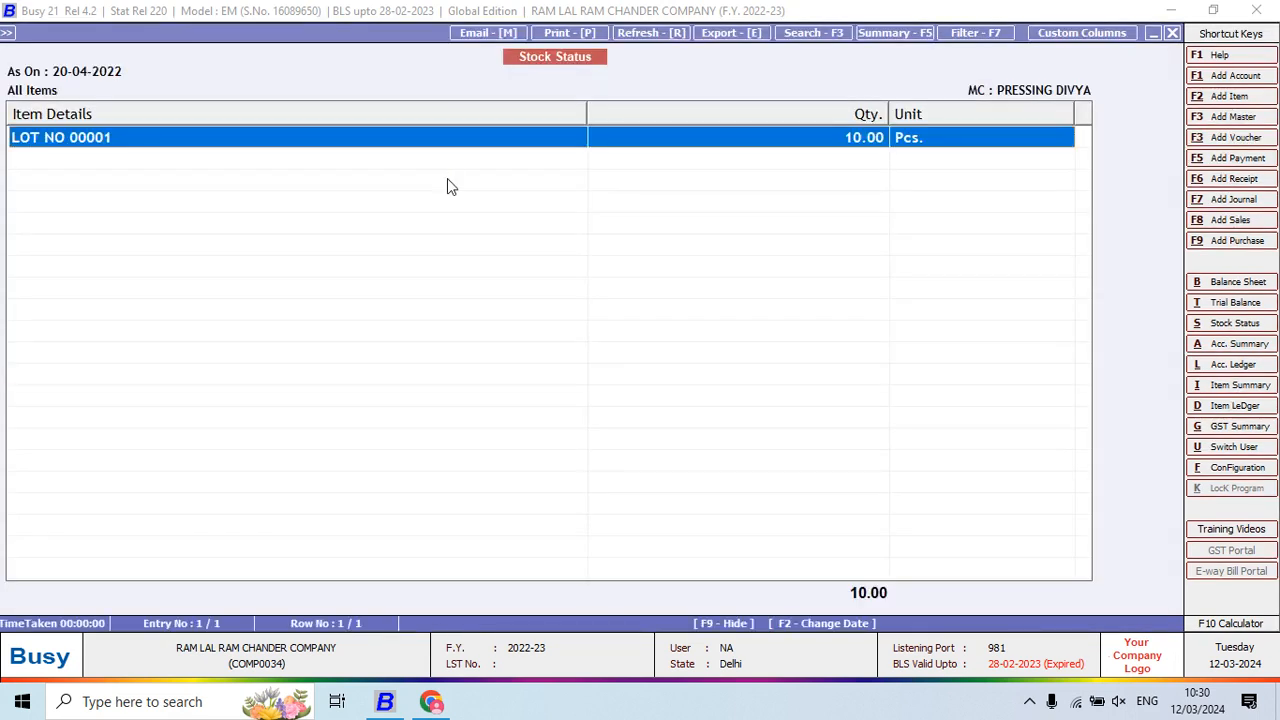
{"action": "key", "text": "Escape"}
{"action": "key", "text": "Escape"}
{"action": "key", "text": "Escape"}
{"action": "key", "text": "Escape"}
{"action": "key", "text": "Escape"}
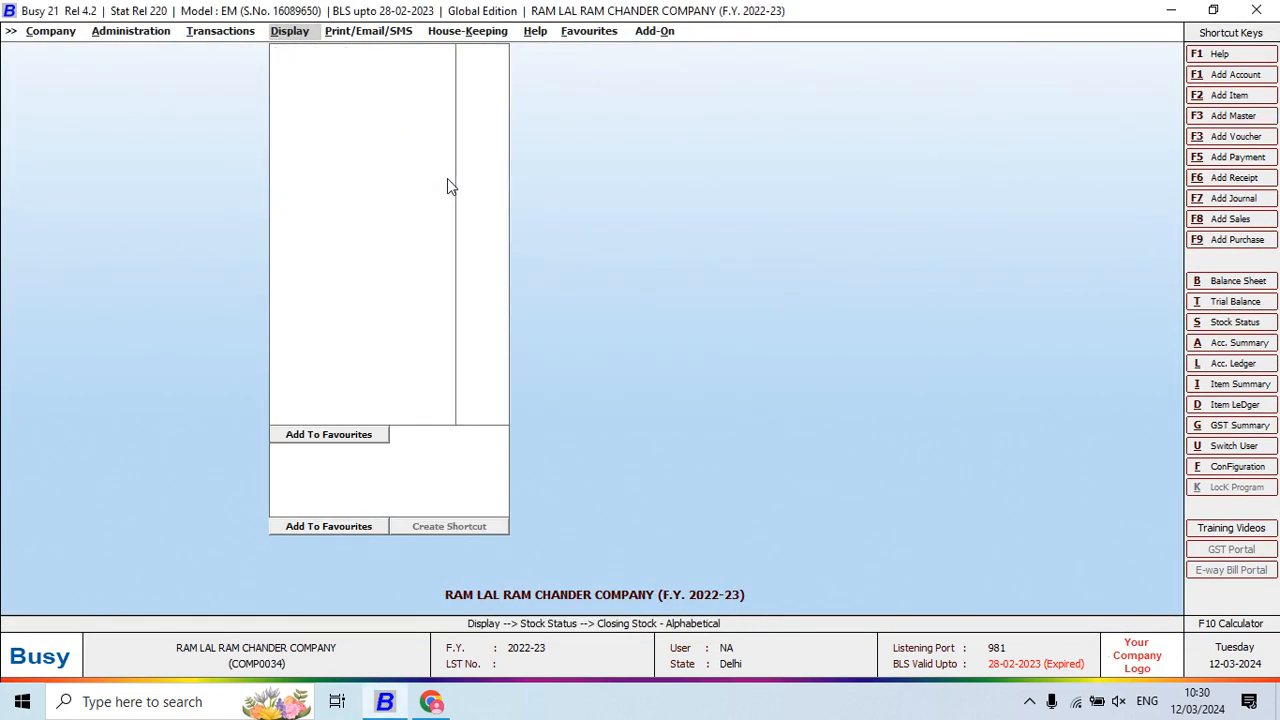
Scroll the company notes PDF to page 9's Matt issued to Party invoice (net 26427)
{"action": "key", "text": "Left"}
{"action": "key", "text": "alt+Tab"}
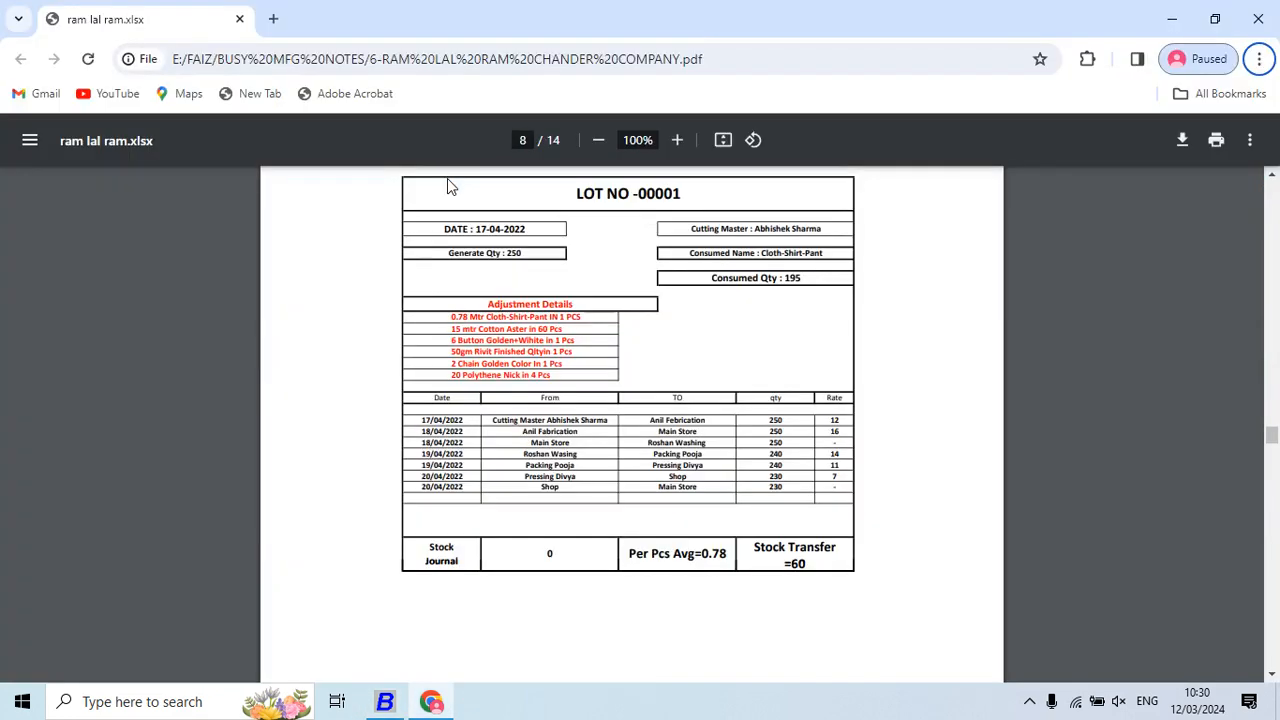
{"action": "scroll", "coordinate": [725, 455], "scroll_direction": "down", "scroll_amount": 4}
{"action": "scroll", "coordinate": [725, 458], "scroll_direction": "down", "scroll_amount": 5}
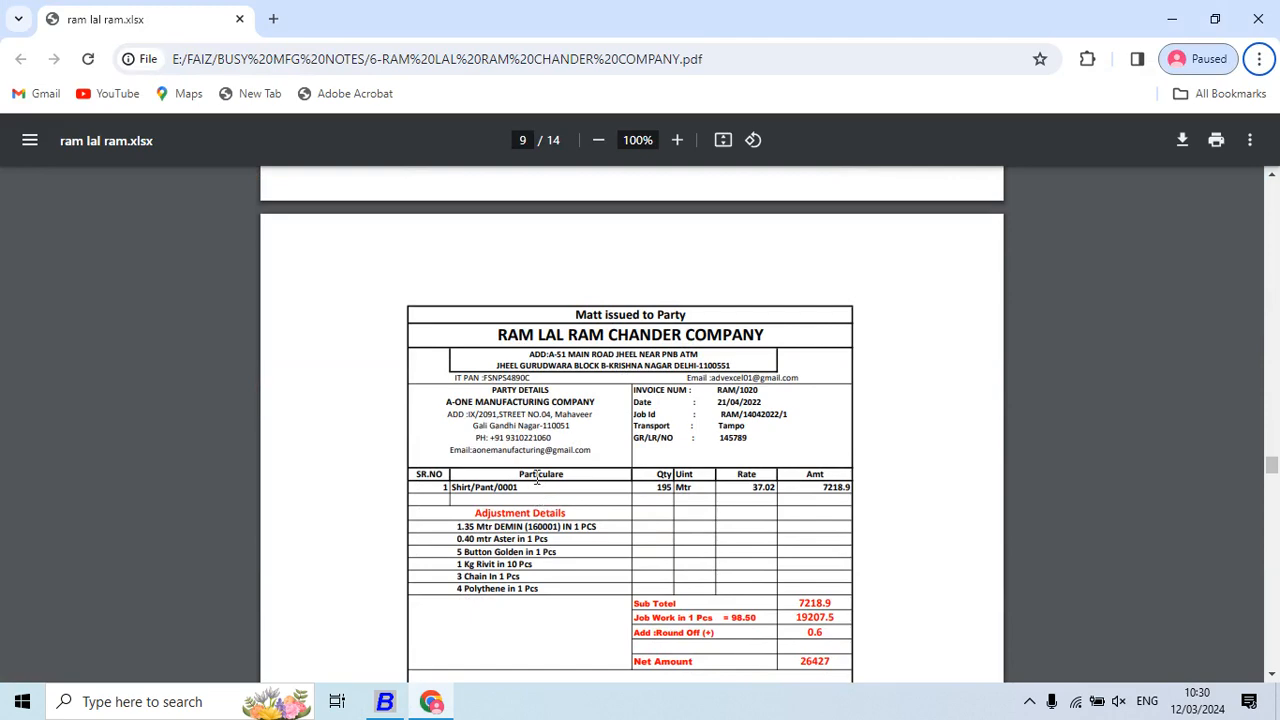
{"action": "key", "text": "Down"}
{"action": "left_click", "coordinate": [671, 287]}
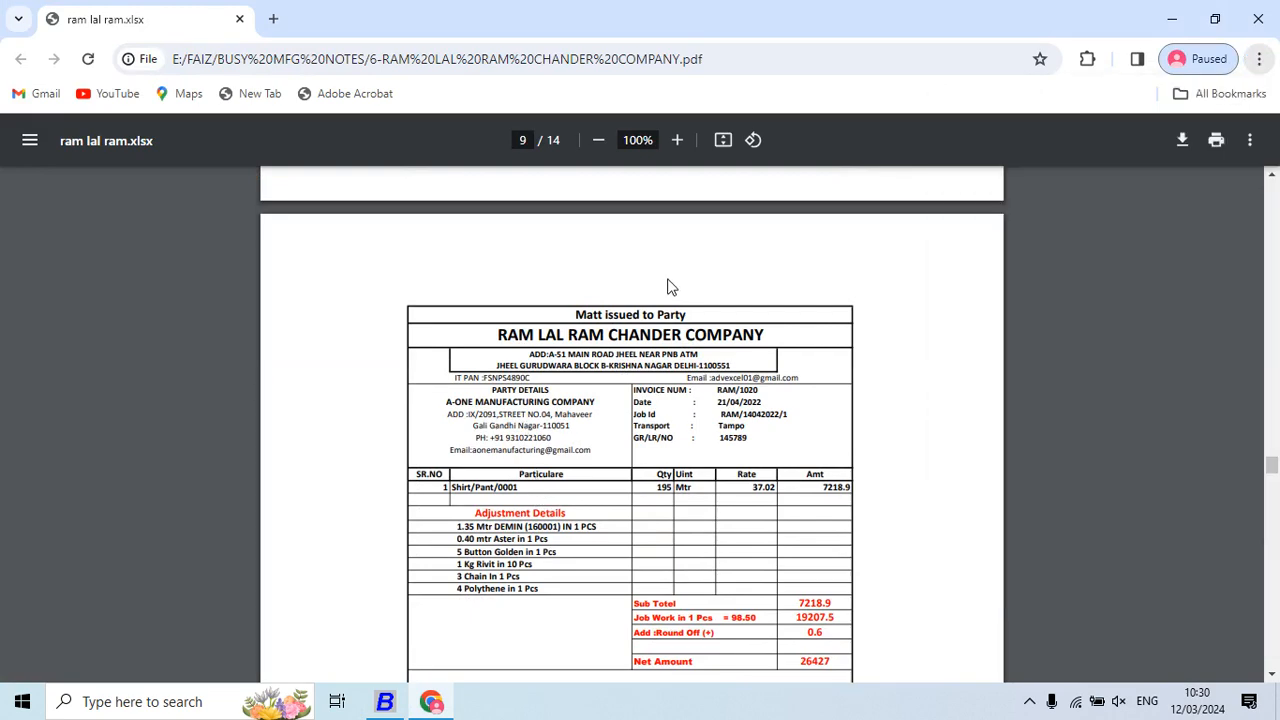
{"action": "scroll", "coordinate": [671, 287], "scroll_direction": "down", "scroll_amount": 1}
{"action": "key", "text": "alt+Tab"}
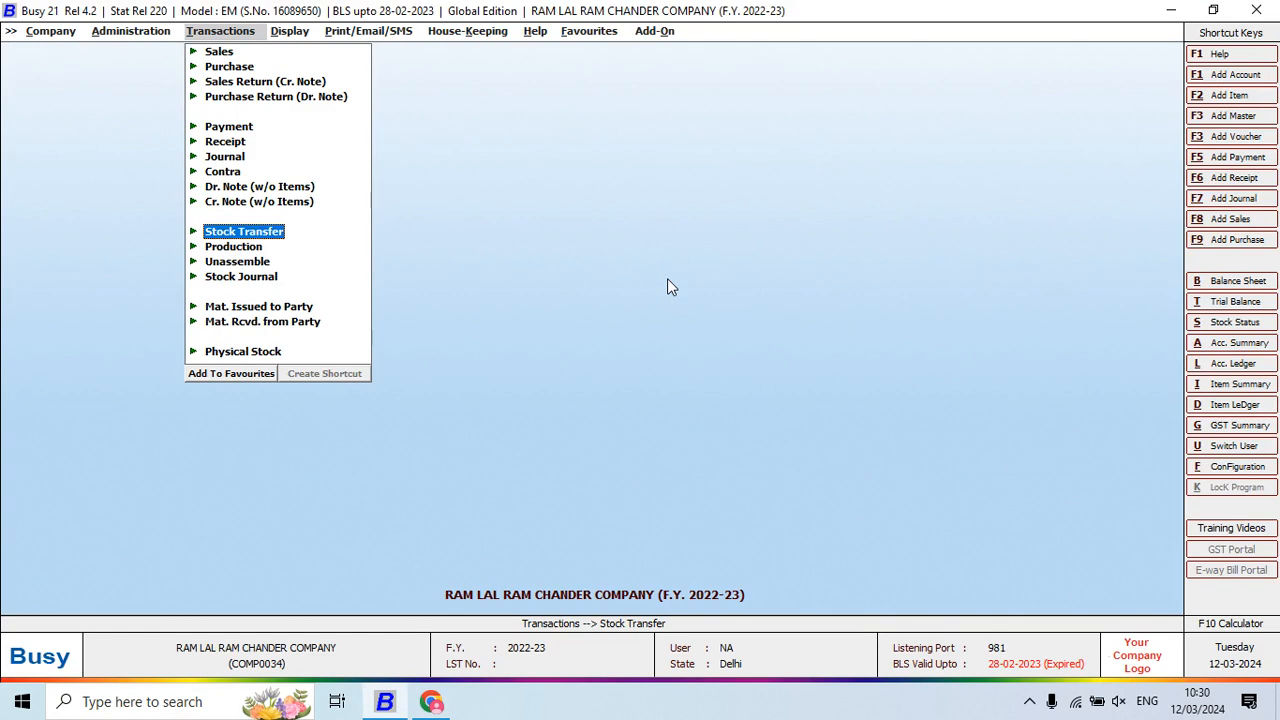
Add a Mat. Issued to Party voucher dated 21-04-2022 with type Issued after Job Work
{"action": "key", "text": "Down"}
{"action": "key", "text": "Down"}
{"action": "key", "text": "Down"}
{"action": "key", "text": "Down"}
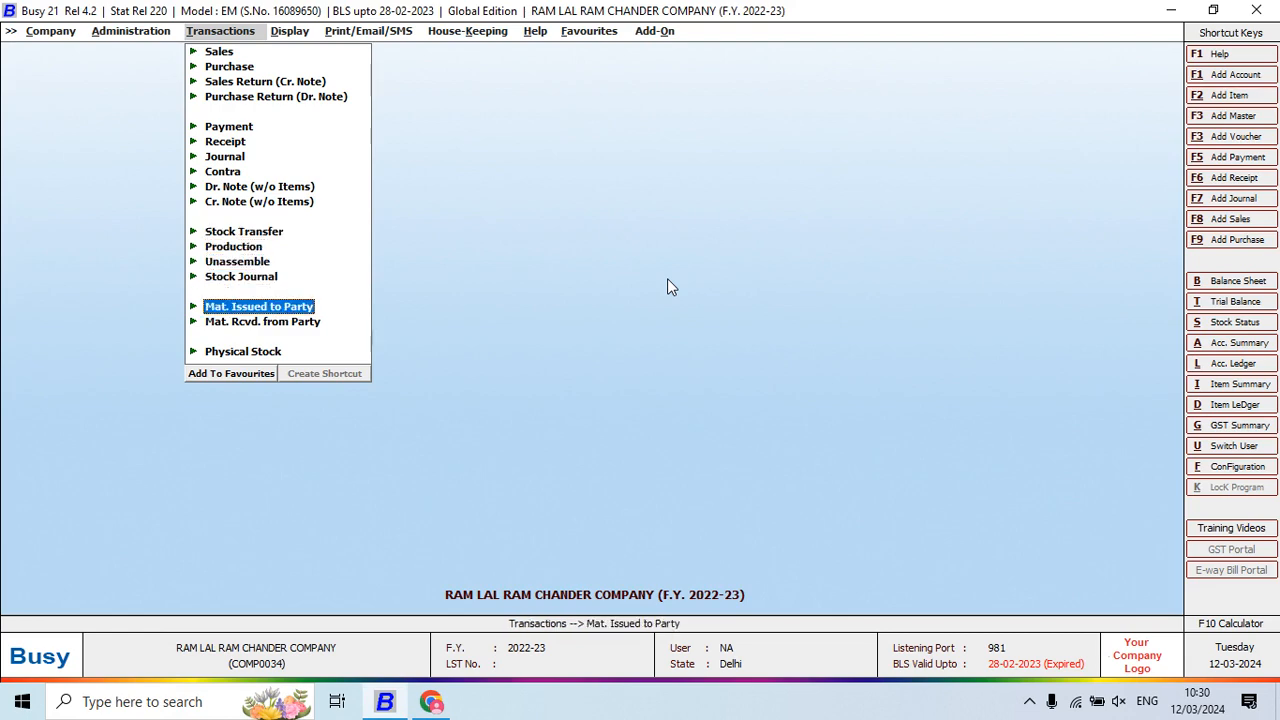
{"action": "key", "text": "Return"}
{"action": "key", "text": "Return"}
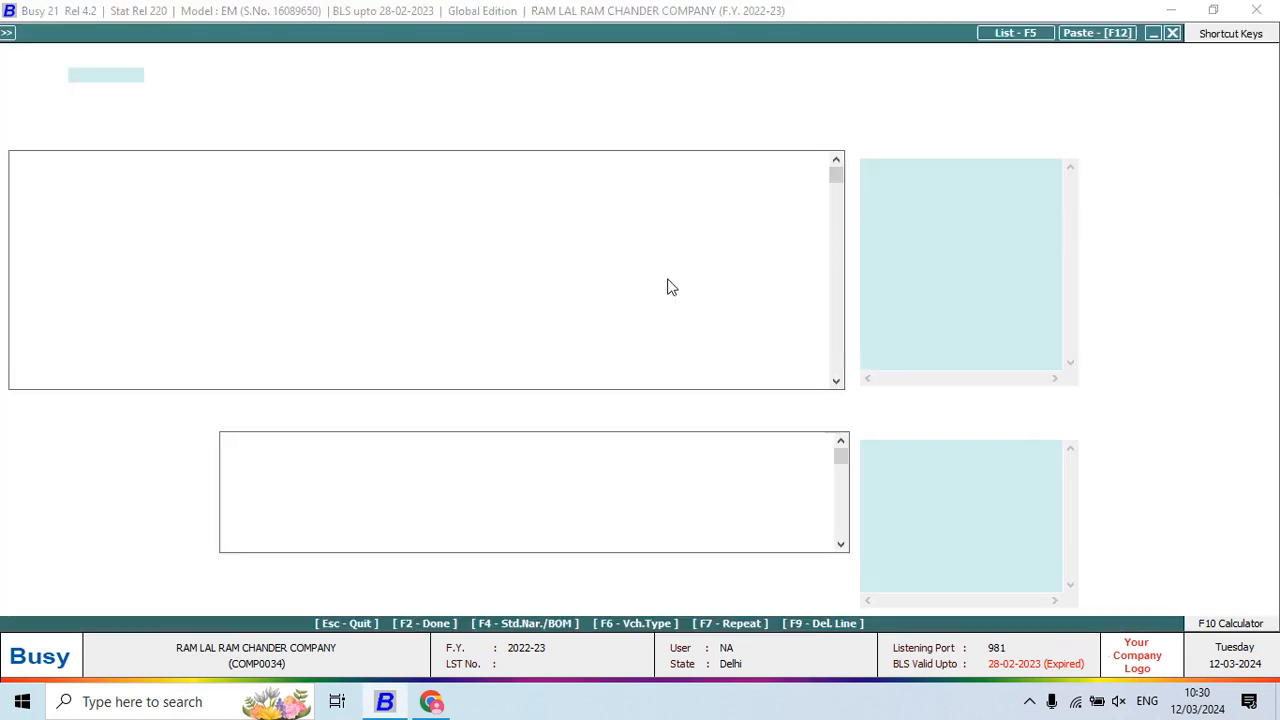
{"action": "key", "text": "alt+Tab"}
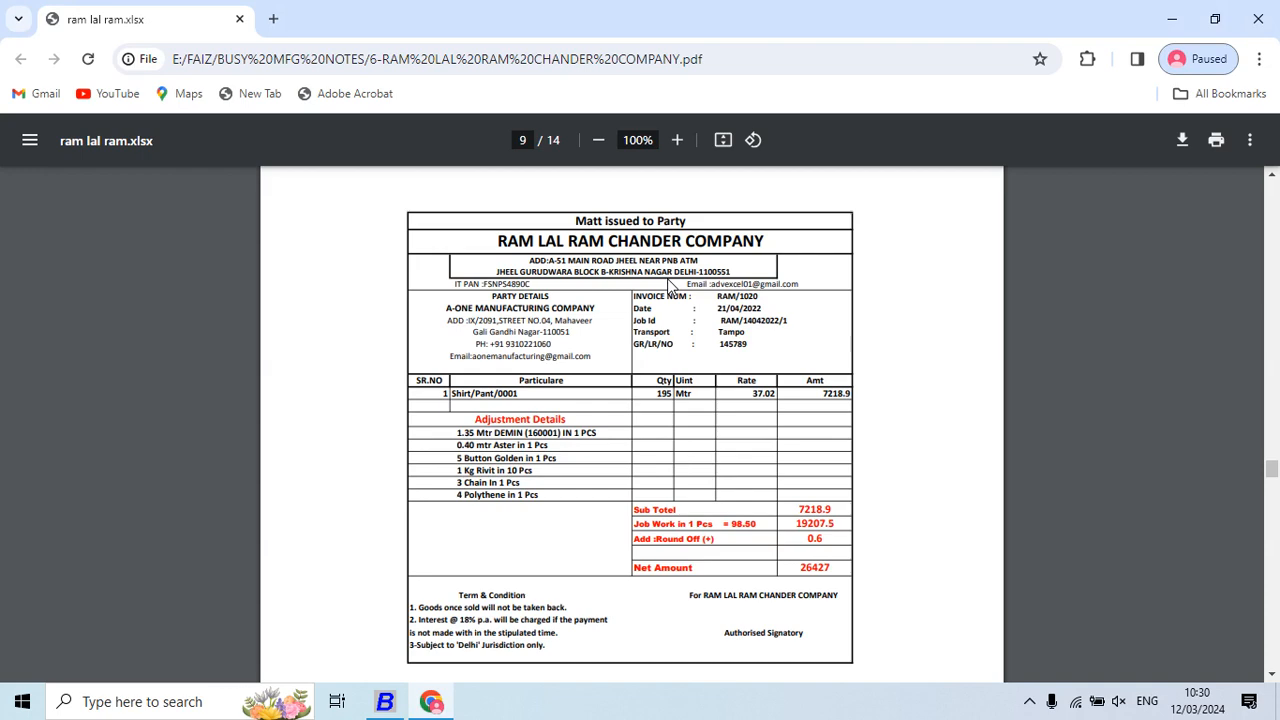
{"action": "key", "text": "alt+Tab"}
{"action": "type", "text": "21-04-2022"}
{"action": "key", "text": "Return"}
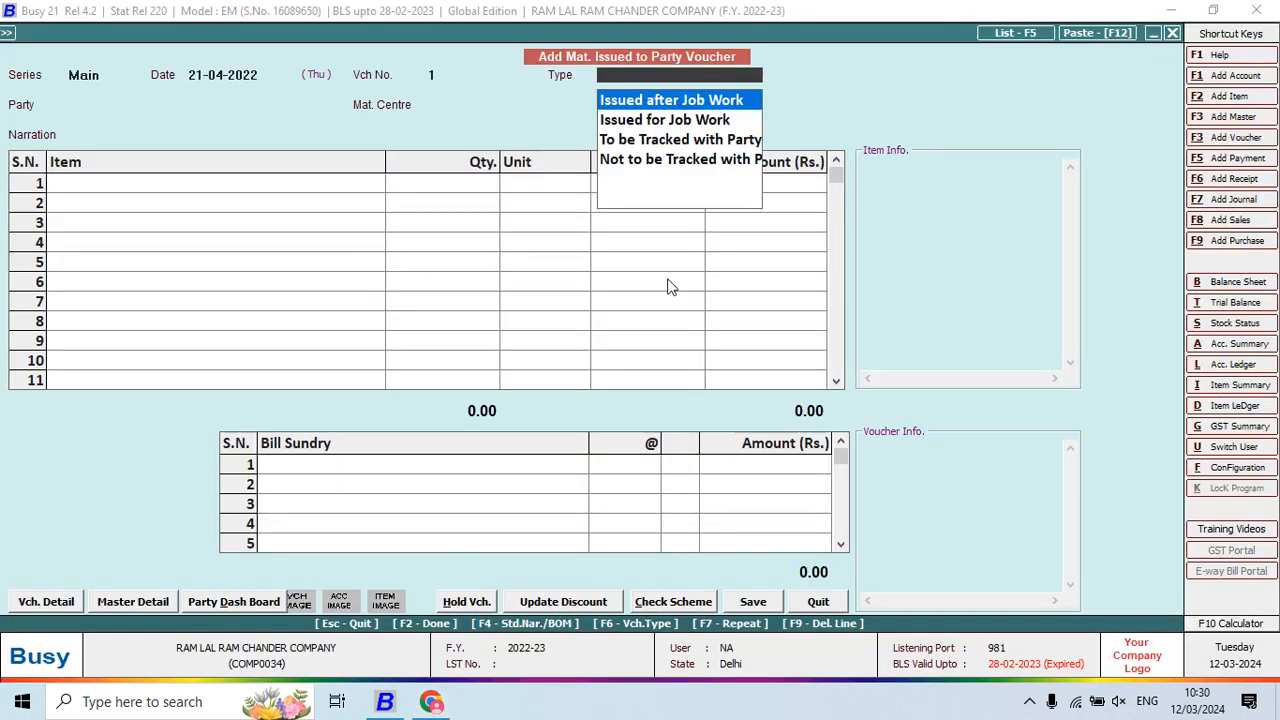
{"action": "key", "text": "Down"}
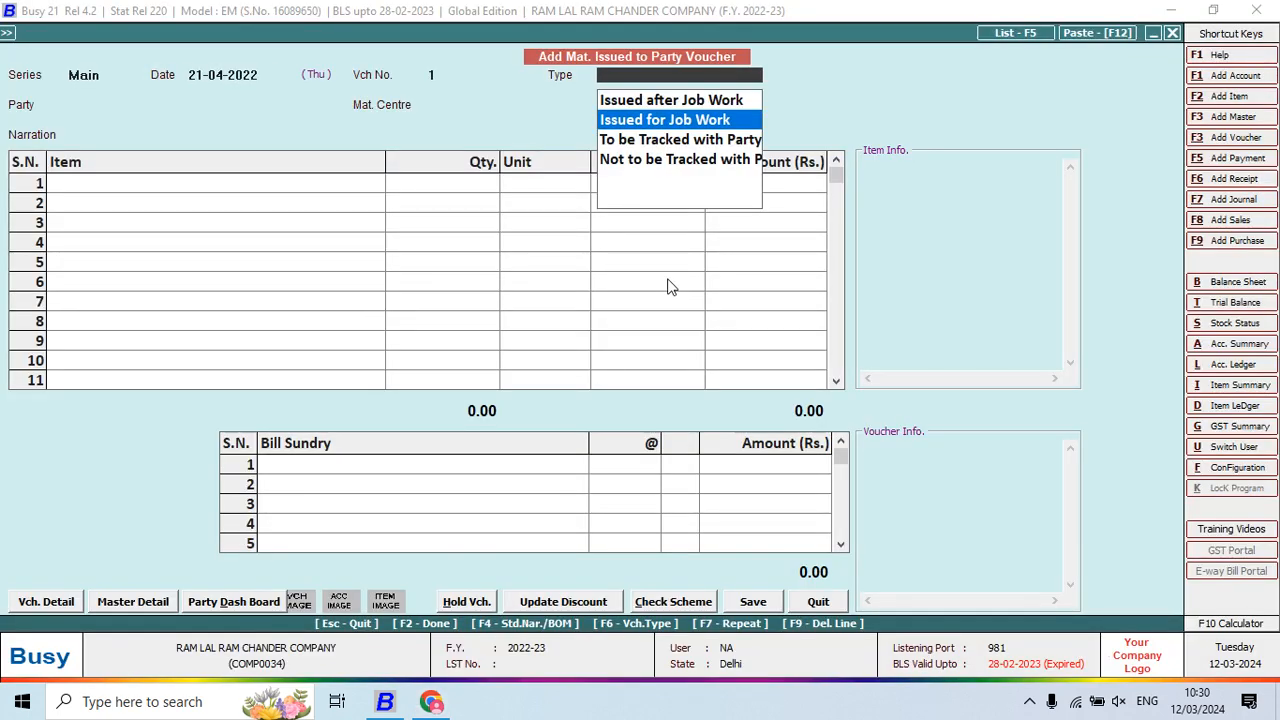
{"action": "key", "text": "Up"}
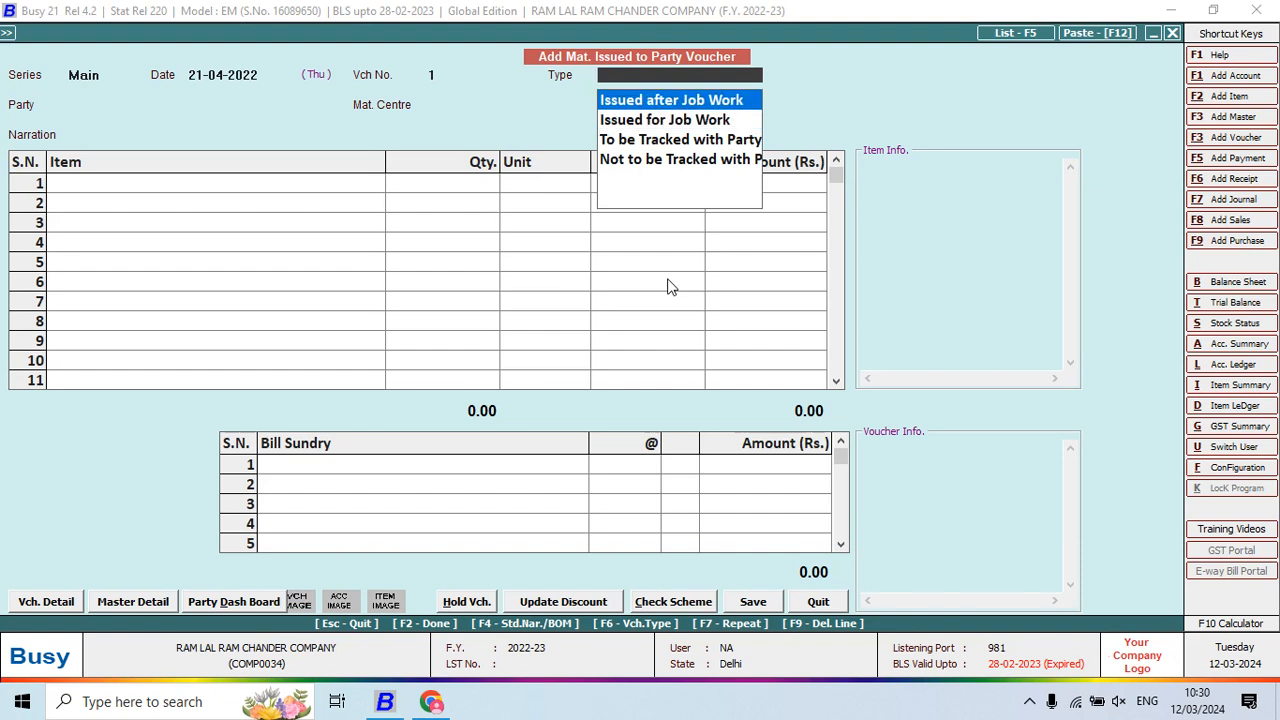
{"action": "key", "text": "Return"}
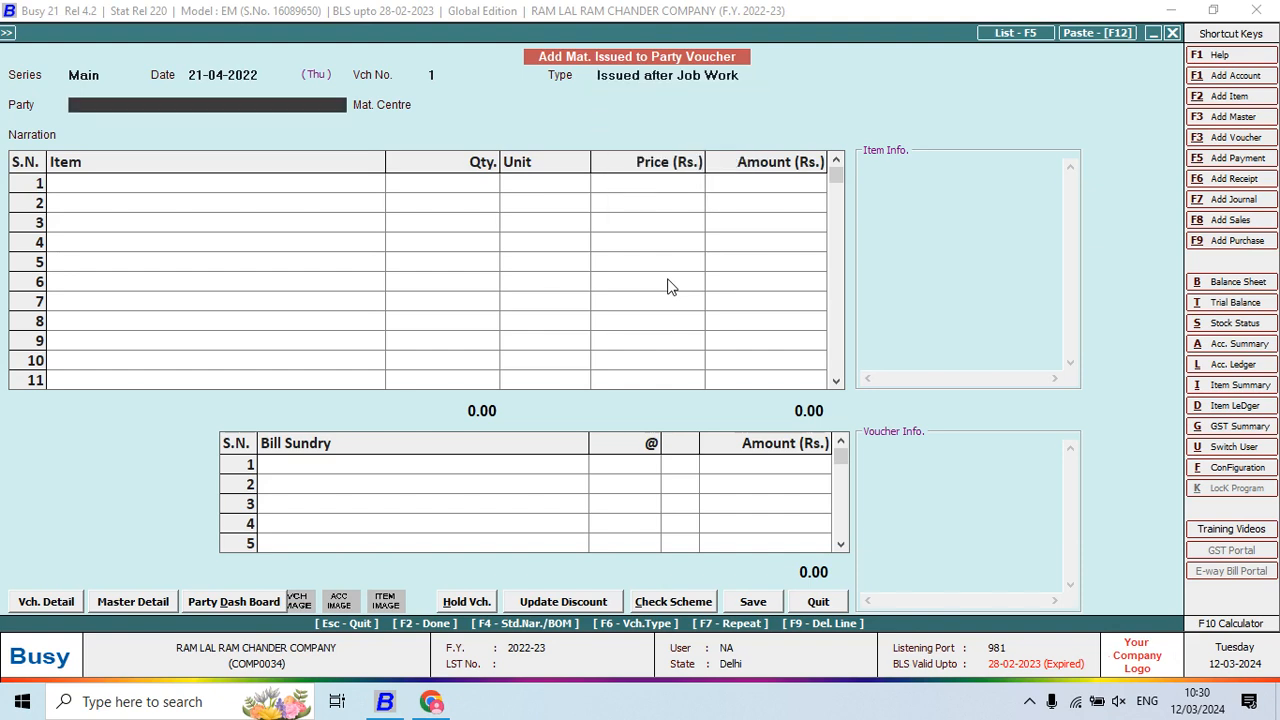
Set the party to A-ONE MANUFACTURING COM. and the material centre to Main Store
{"action": "type", "text": "A"}
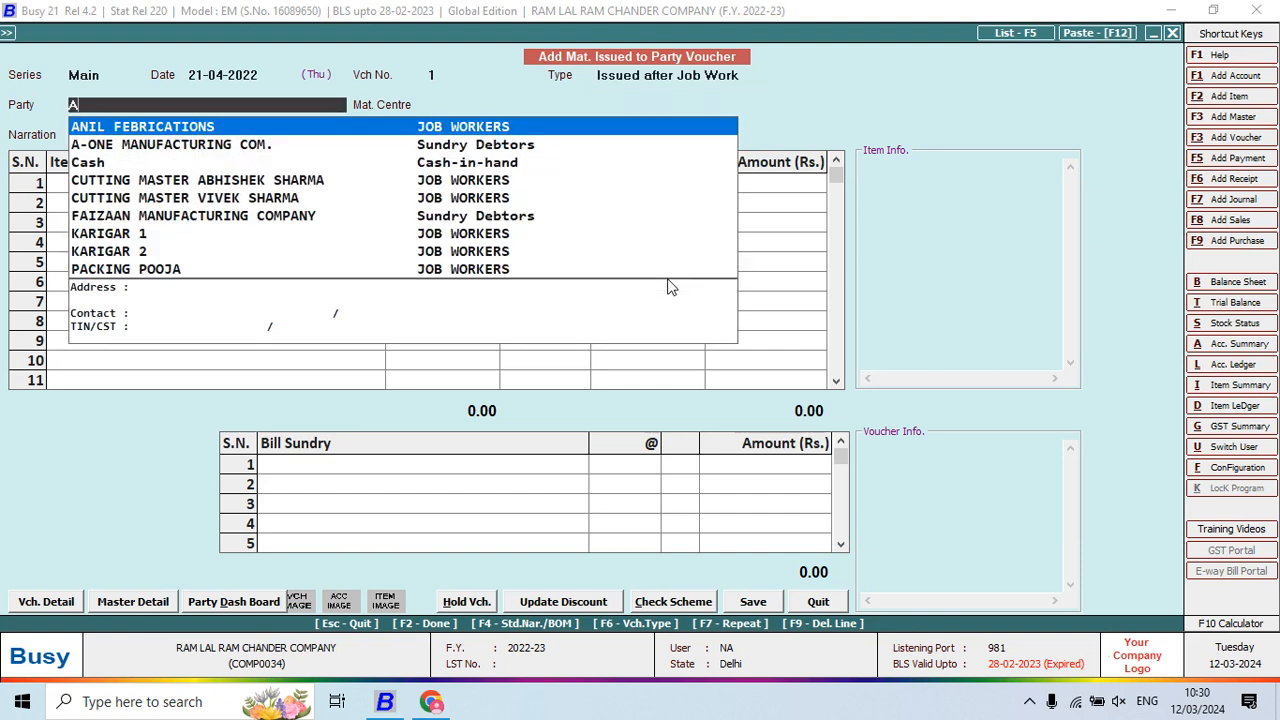
{"action": "key", "text": "Down"}
{"action": "key", "text": "Return"}
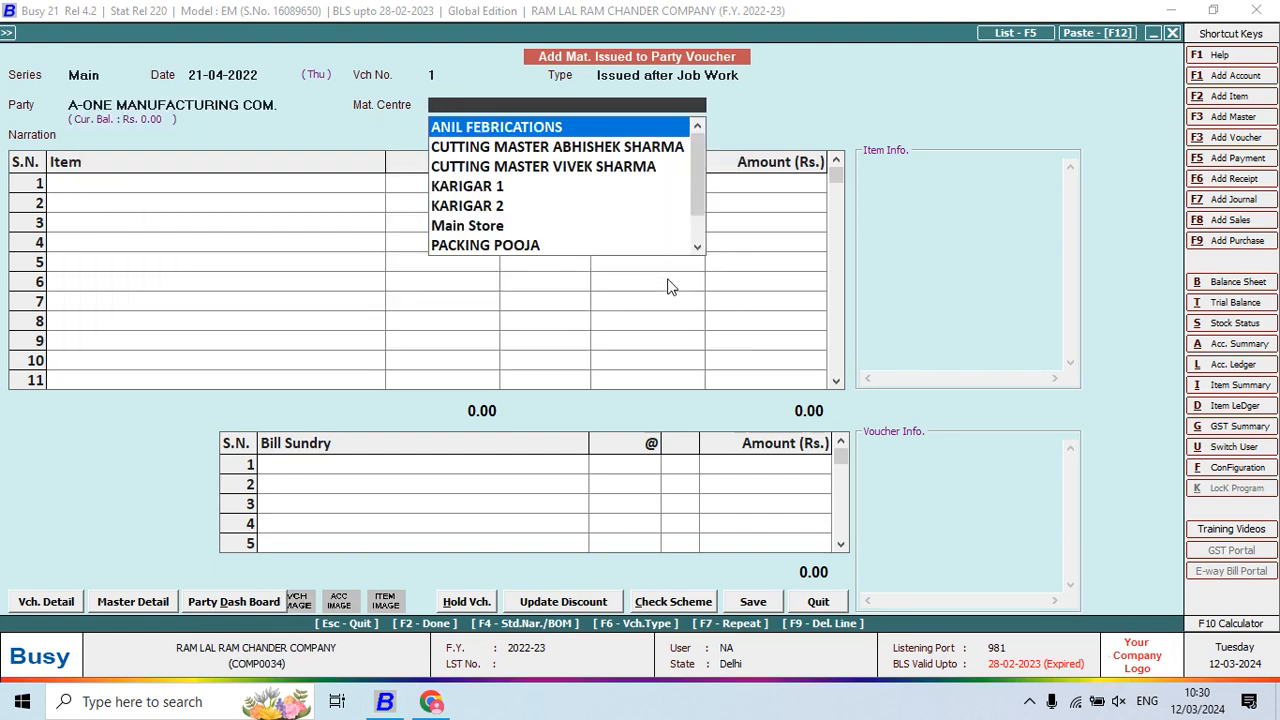
{"action": "type", "text": "MA"}
{"action": "key", "text": "Return"}
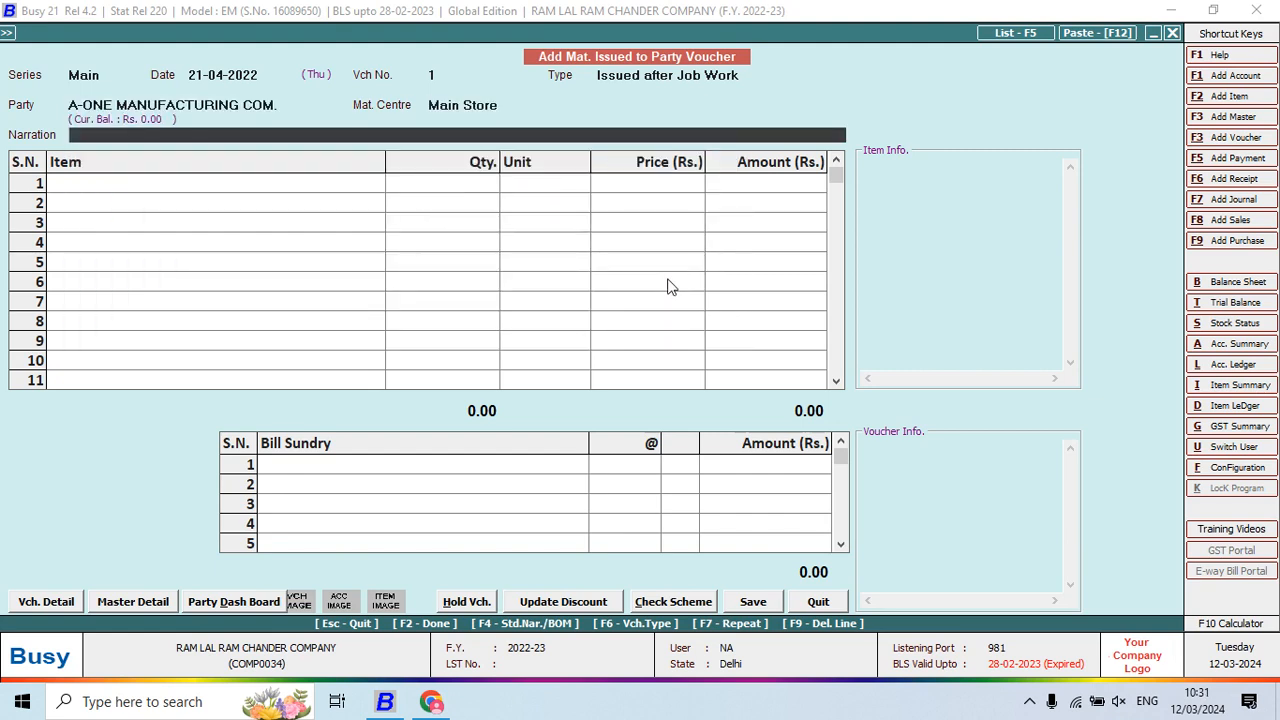
Enter 195 pieces of SHIRT PANT 0001 in the first item row
{"action": "key", "text": "alt+Tab"}
{"action": "key", "text": "alt+Tab"}
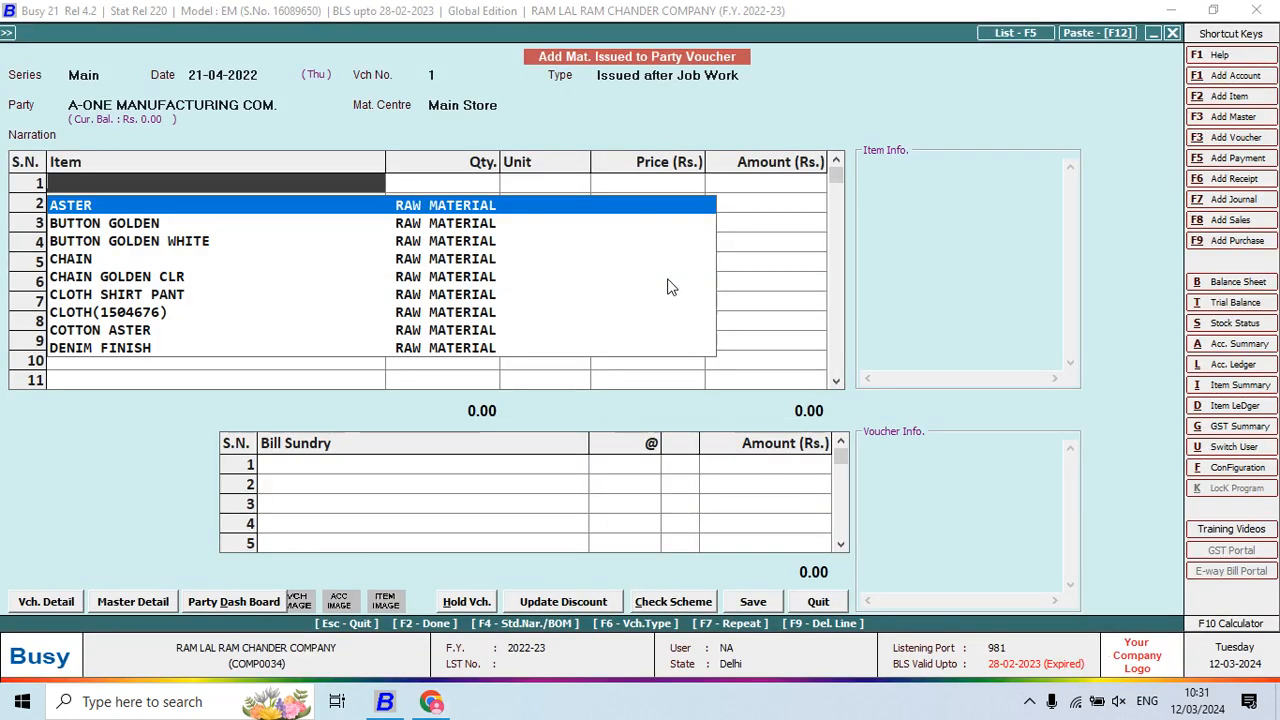
{"action": "type", "text": "SHIR"}
{"action": "key", "text": "Down"}
{"action": "key", "text": "Return"}
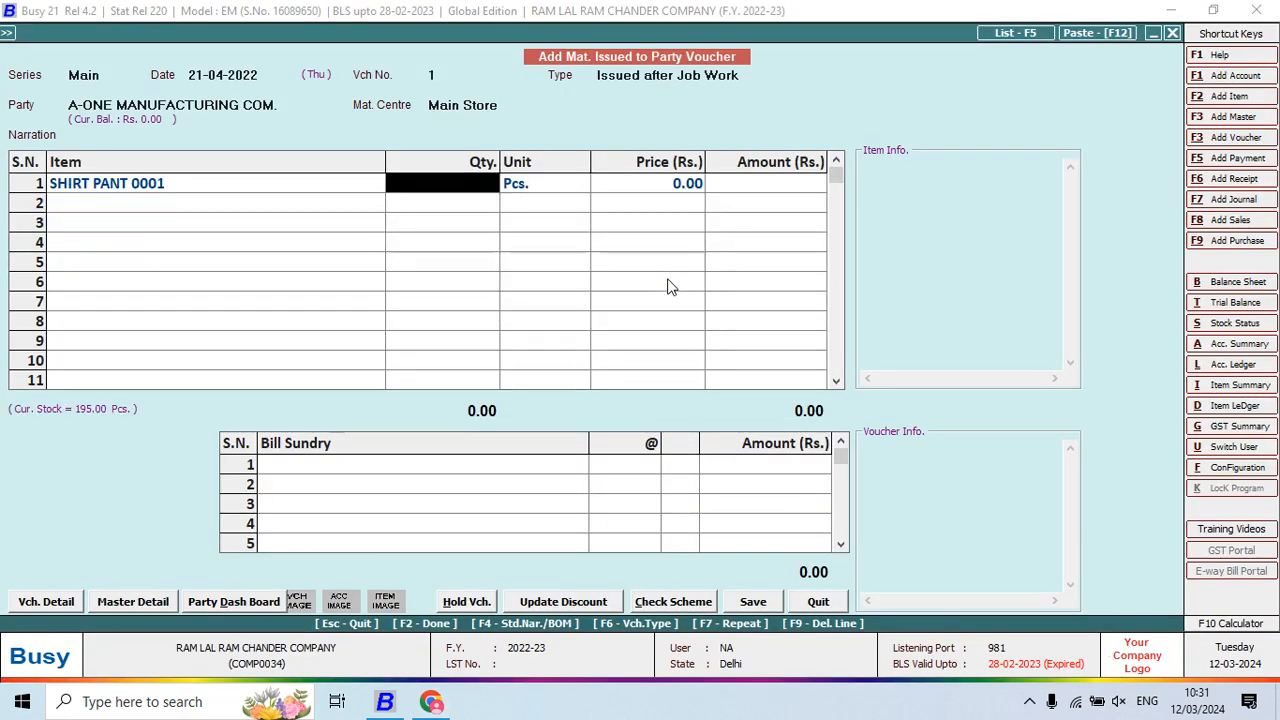
{"action": "key", "text": "alt+Tab"}
{"action": "key", "text": "alt+Tab"}
{"action": "type", "text": "195"}
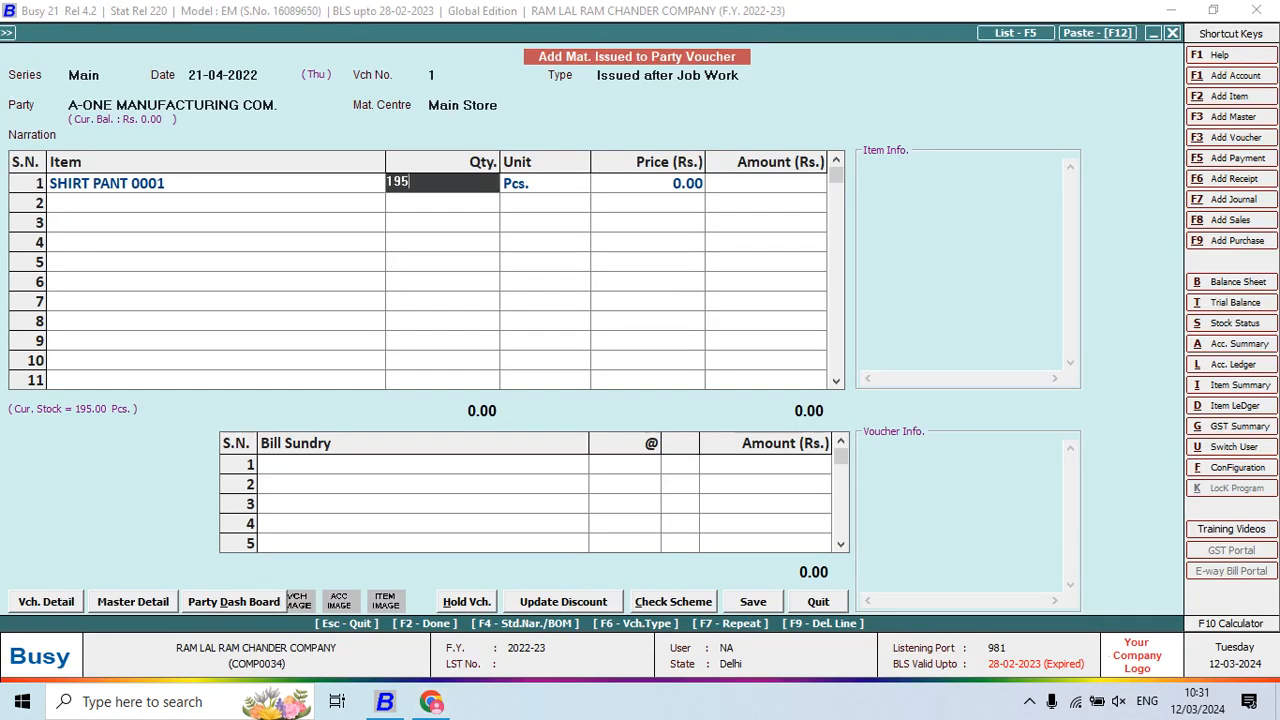
{"action": "key", "text": "Return"}
{"action": "key", "text": "Return"}
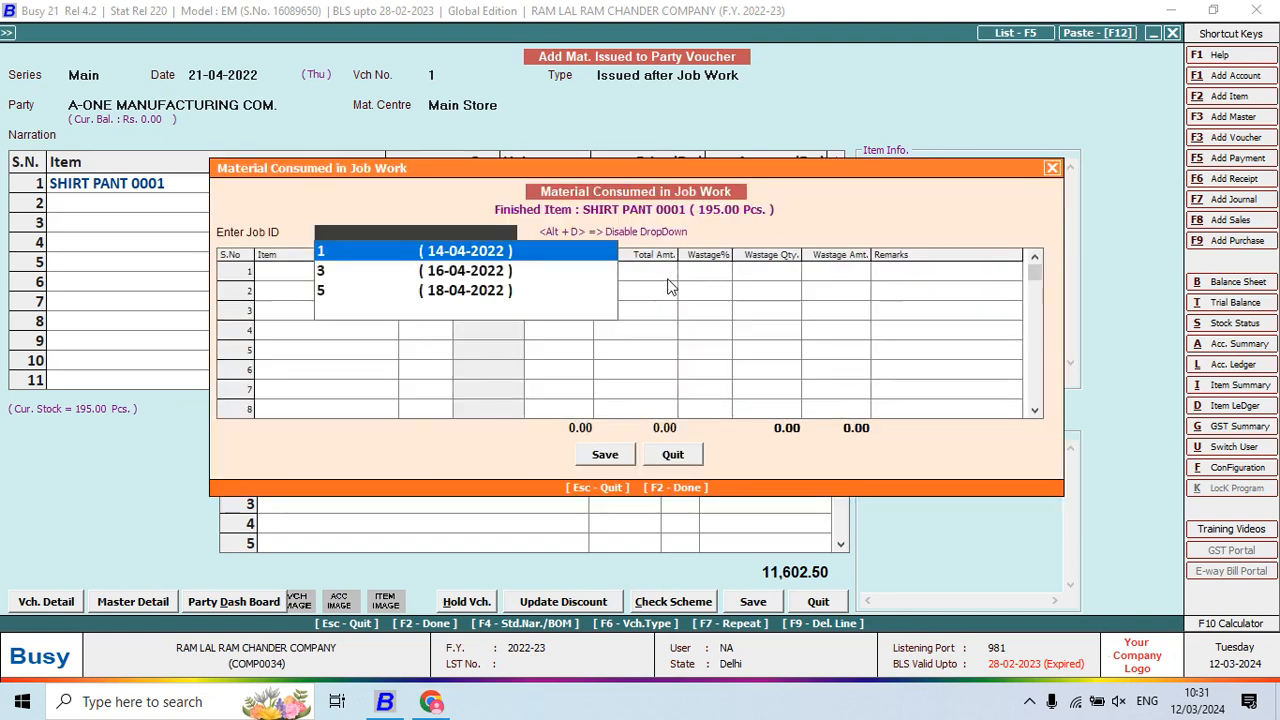
Load job ID 1's six consumed materials and save, pricing the item at 15.50 (3,022.21)
{"action": "key", "text": "alt+Tab"}
{"action": "key", "text": "alt+Tab"}
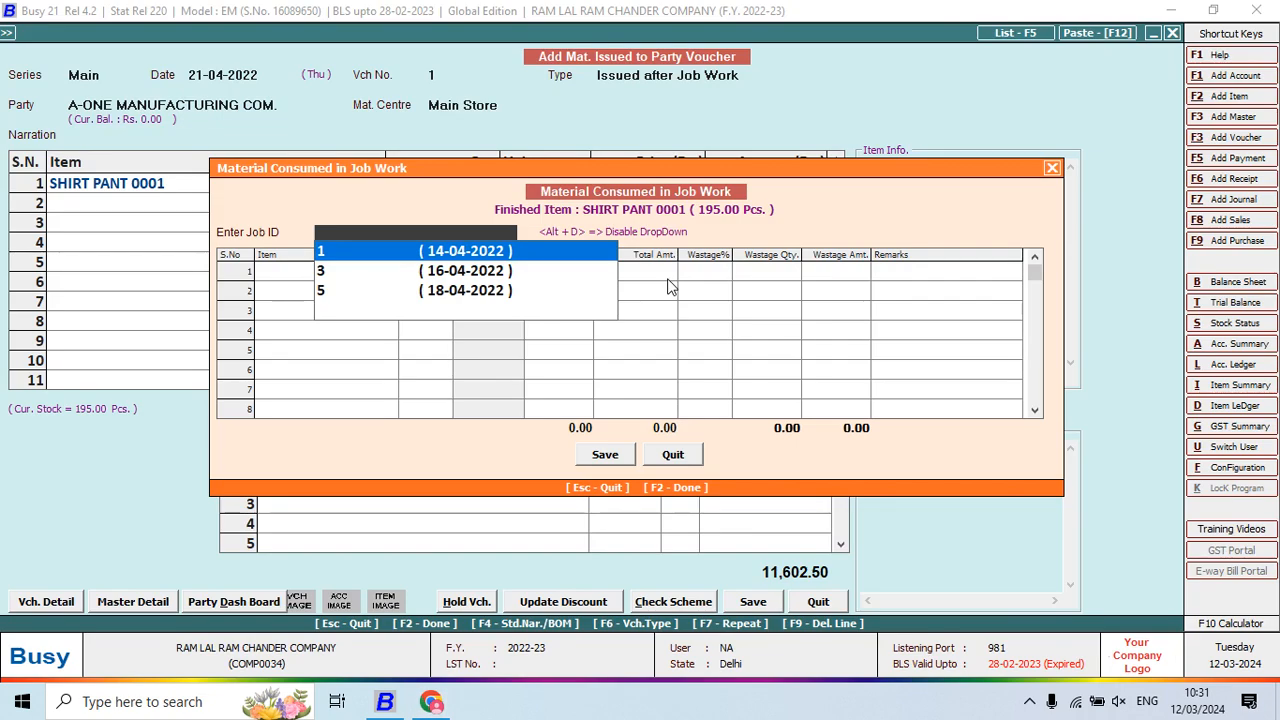
{"action": "key", "text": "Return"}
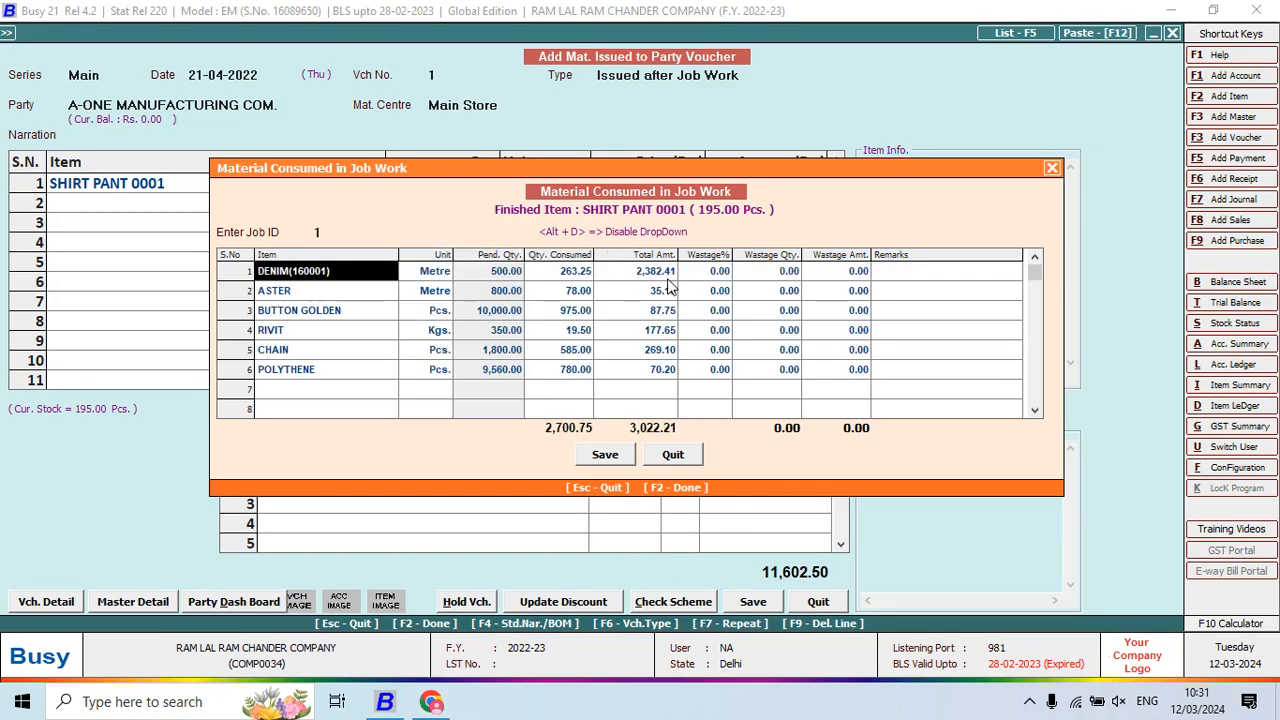
{"action": "key", "text": "Return"}
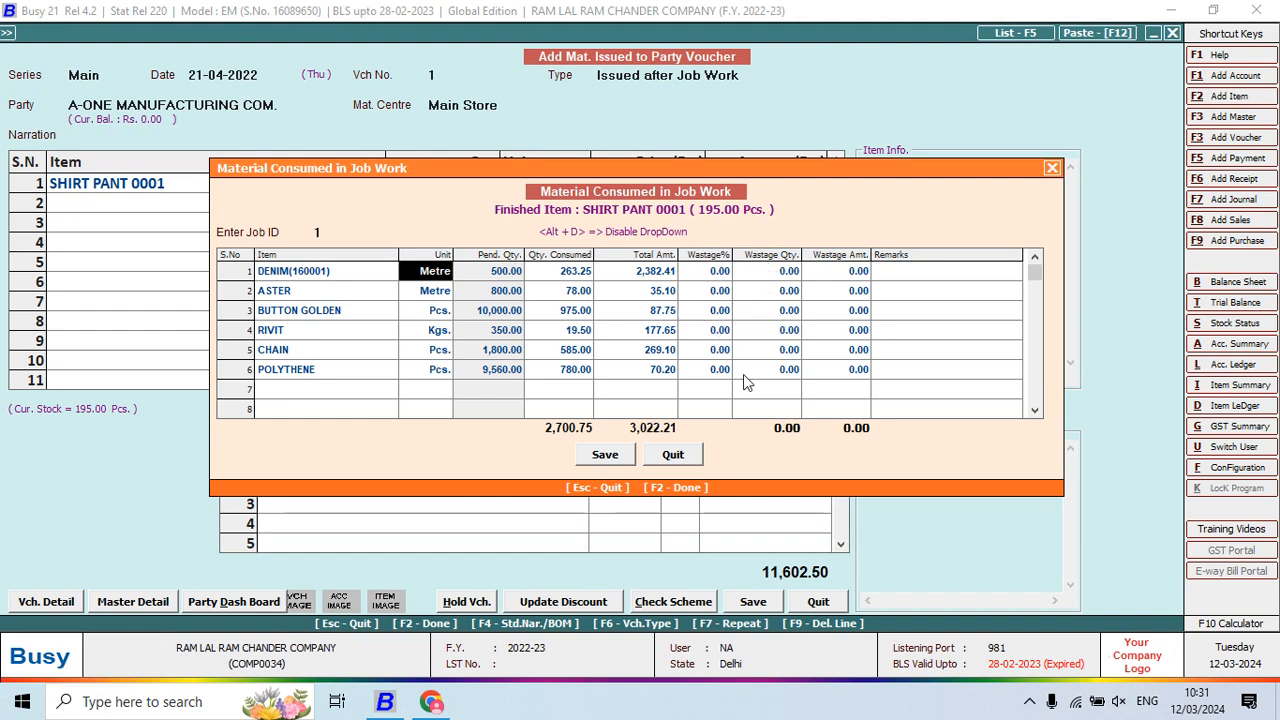
{"action": "left_click", "coordinate": [603, 456]}
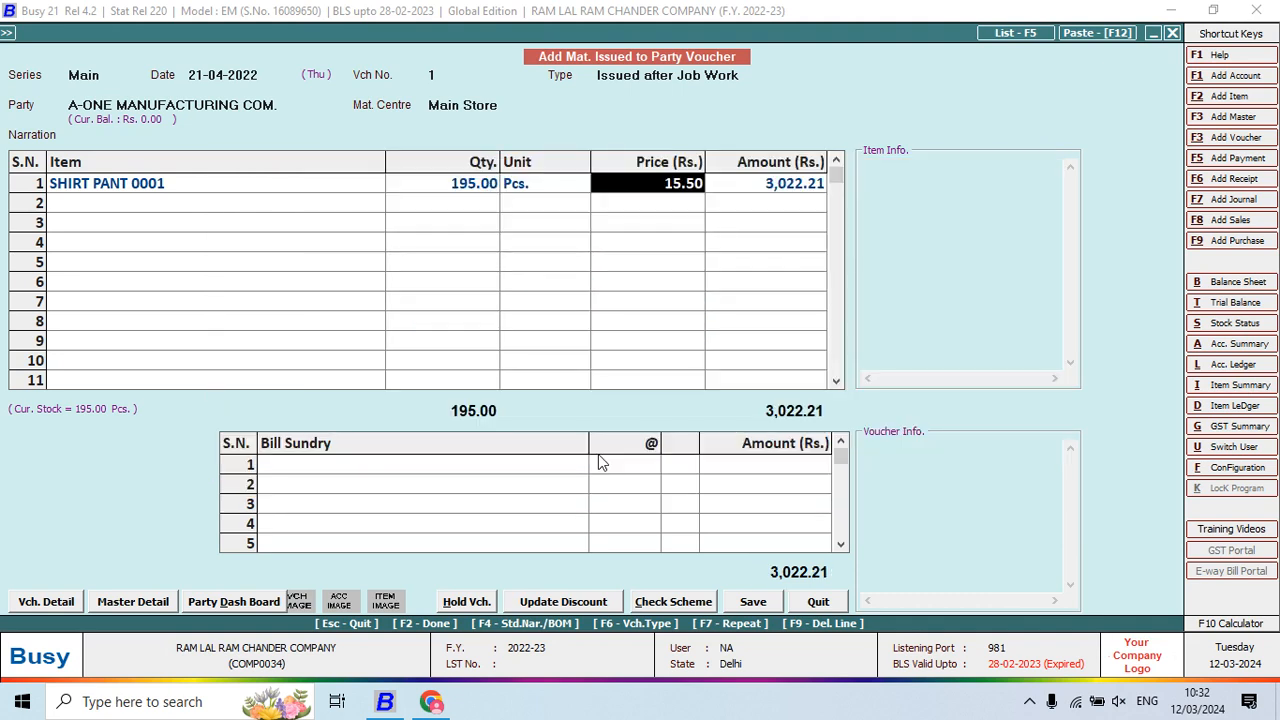
Put JOB WORK CHARGES in bill sundry row 1, then start a new Bill Sundry Master
{"action": "key", "text": "Return"}
{"action": "key", "text": "alt+Tab"}
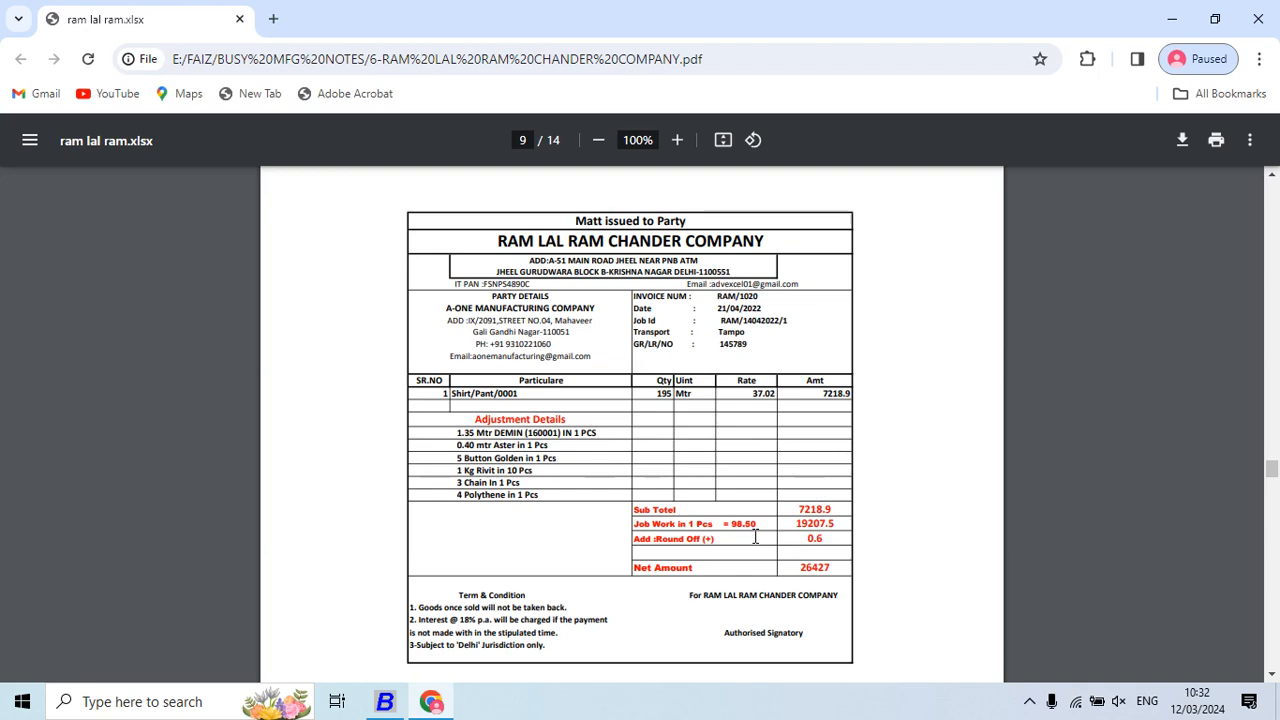
{"action": "key", "text": "alt+Tab"}
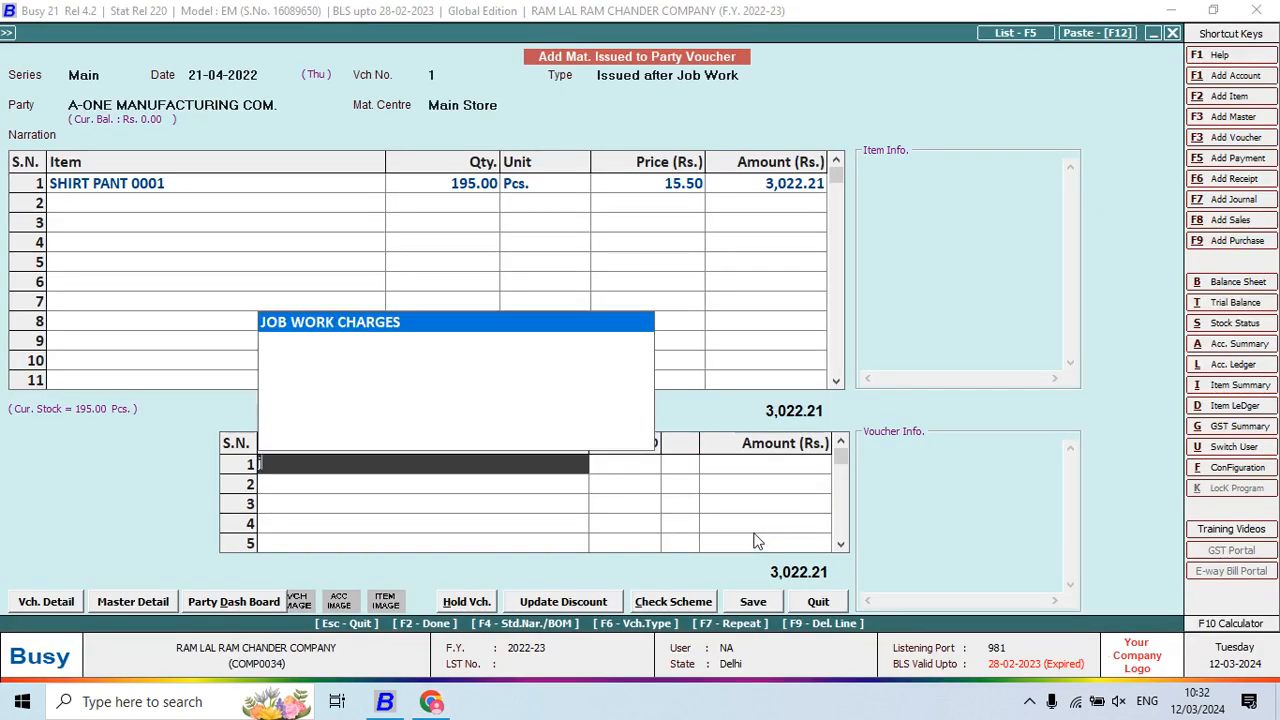
{"action": "type", "text": "j"}
{"action": "key", "text": "Return"}
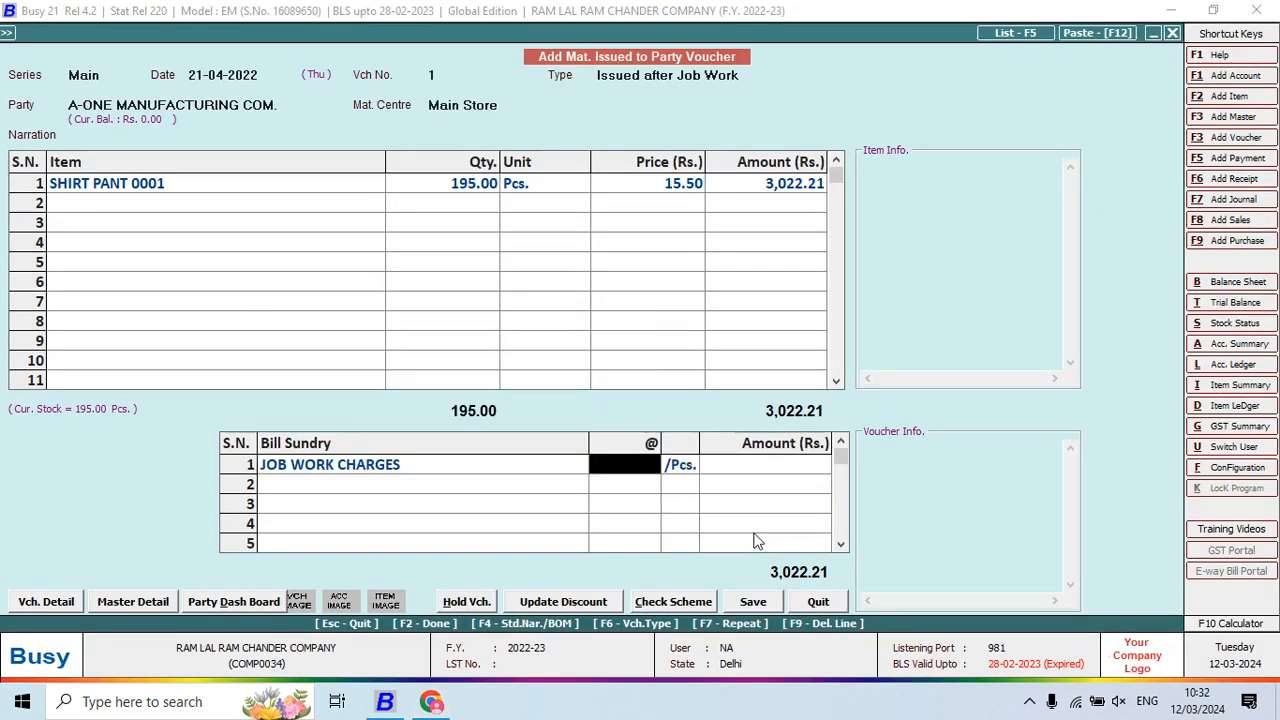
{"action": "key", "text": "Left"}
{"action": "key", "text": "F3"}
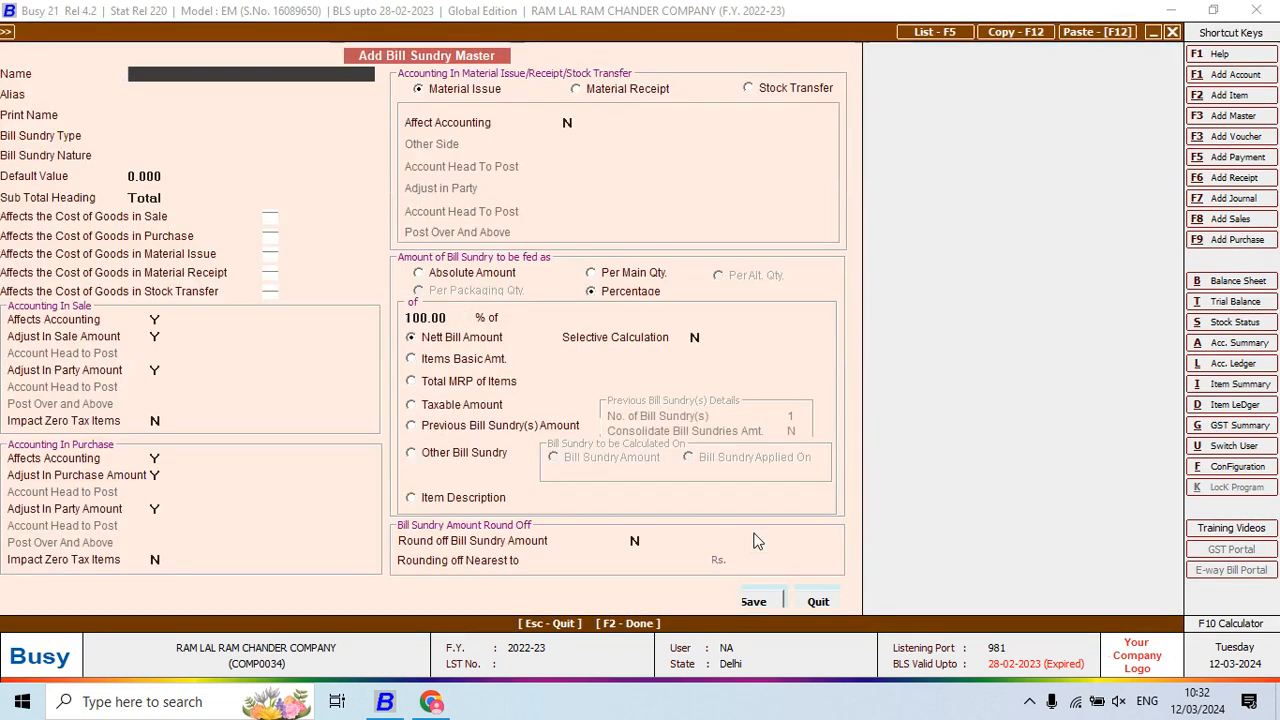
Name the bill sundry JOB WORK CHARGES MAT ISSU, Additive, affecting accounting on material issue
{"action": "type", "text": "JOB WORK"}
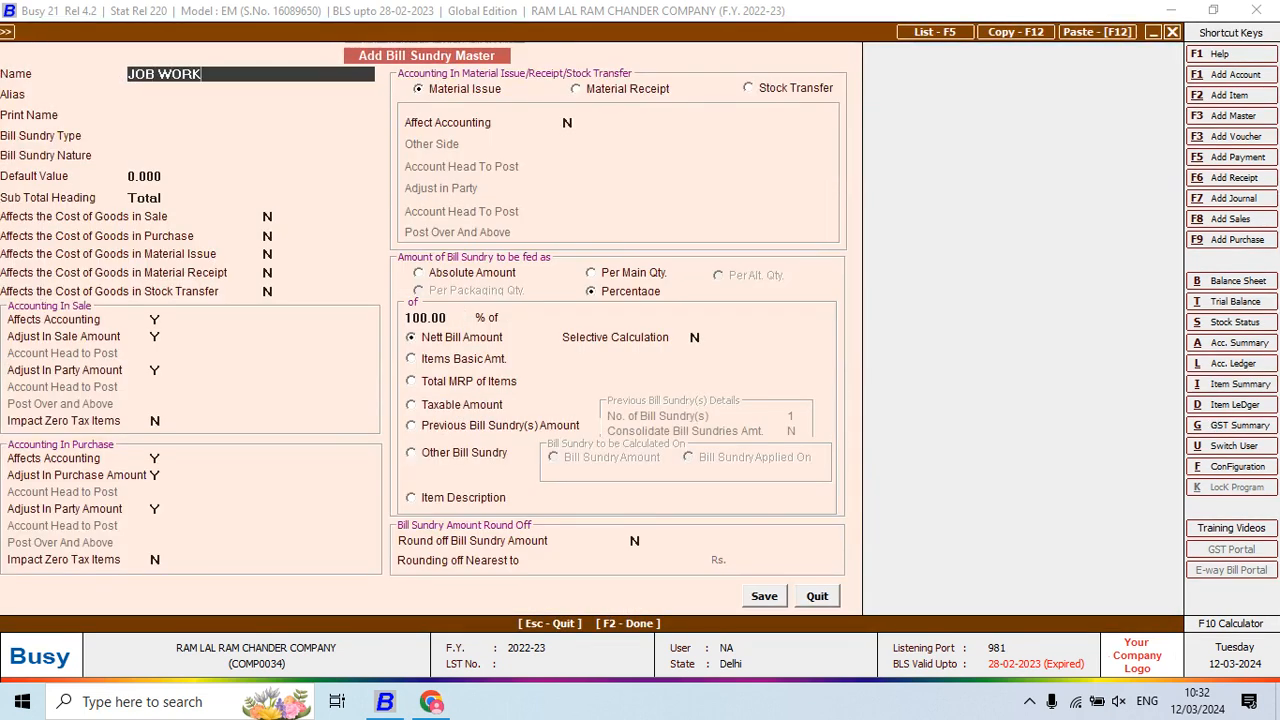
{"action": "type", "text": " CHARGES MAT ISSU"}
{"action": "key", "text": "Return"}
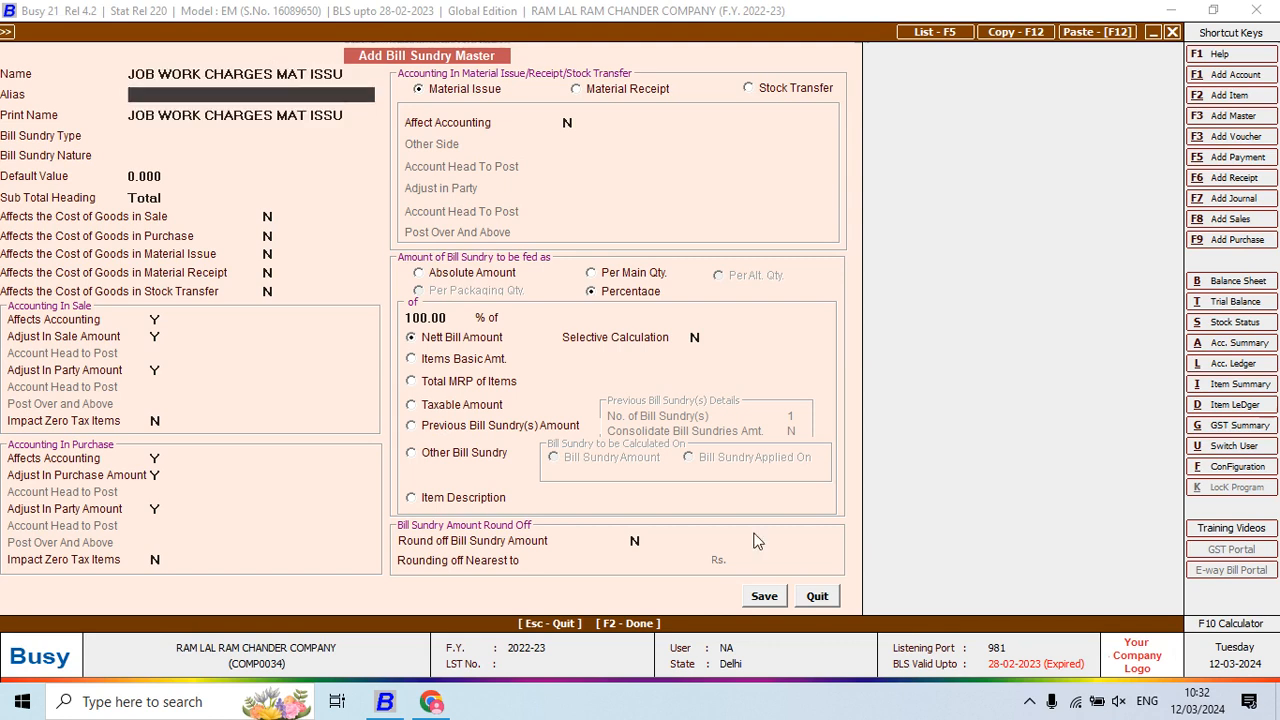
{"action": "key", "text": "Return"}
{"action": "key", "text": "Return"}
{"action": "key", "text": "Return"}
{"action": "key", "text": "Return"}
{"action": "key", "text": "Return"}
{"action": "key", "text": "Return"}
{"action": "key", "text": "Return"}
{"action": "key", "text": "Return"}
{"action": "key", "text": "Return"}
{"action": "key", "text": "Return"}
{"action": "key", "text": "Return"}
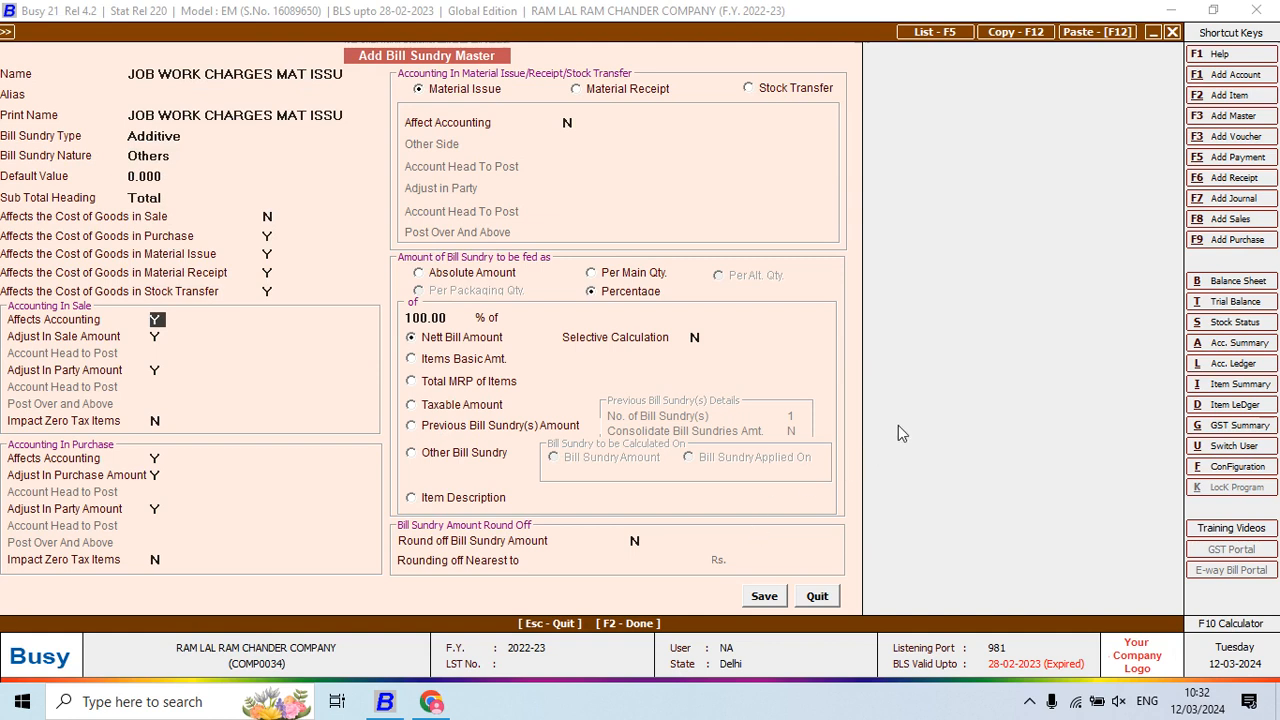
{"action": "left_click", "coordinate": [494, 90]}
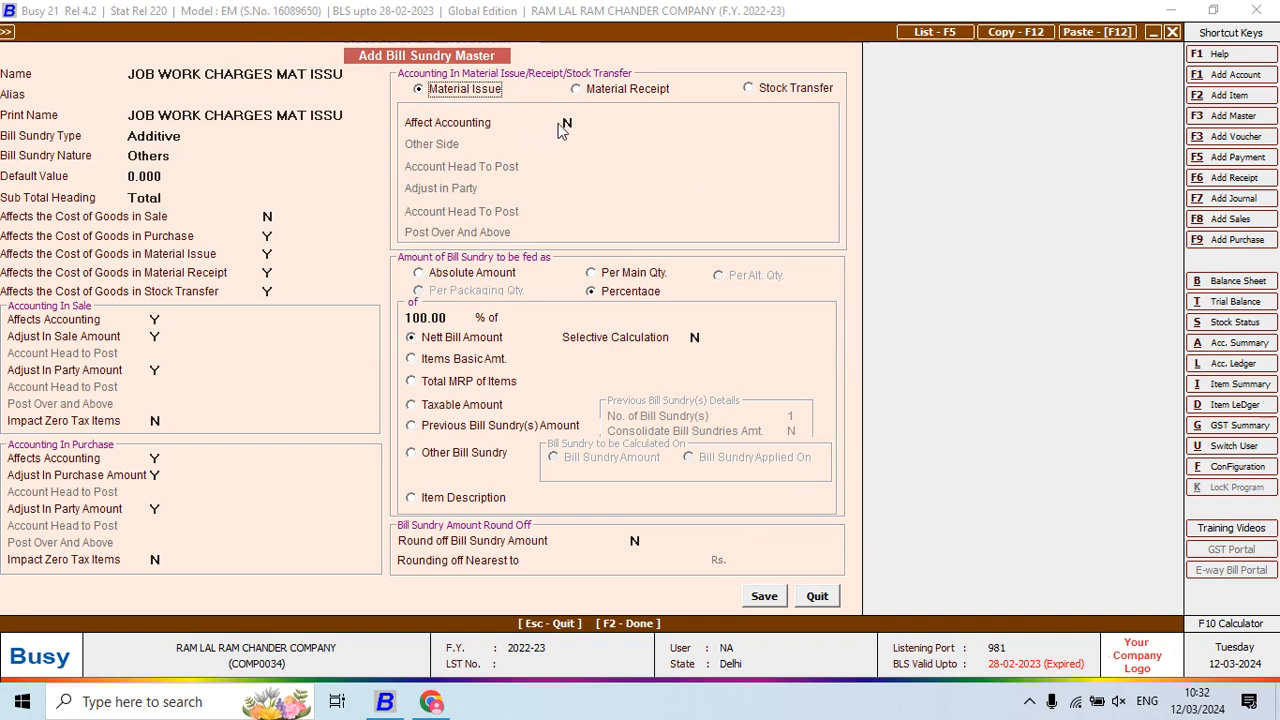
{"action": "key", "text": "Return"}
Post it to the JOB WORK CHARGES account, calculated per main quantity, and save the master
{"action": "key", "text": "y"}
{"action": "key", "text": "Return"}
{"action": "key", "text": "Return"}
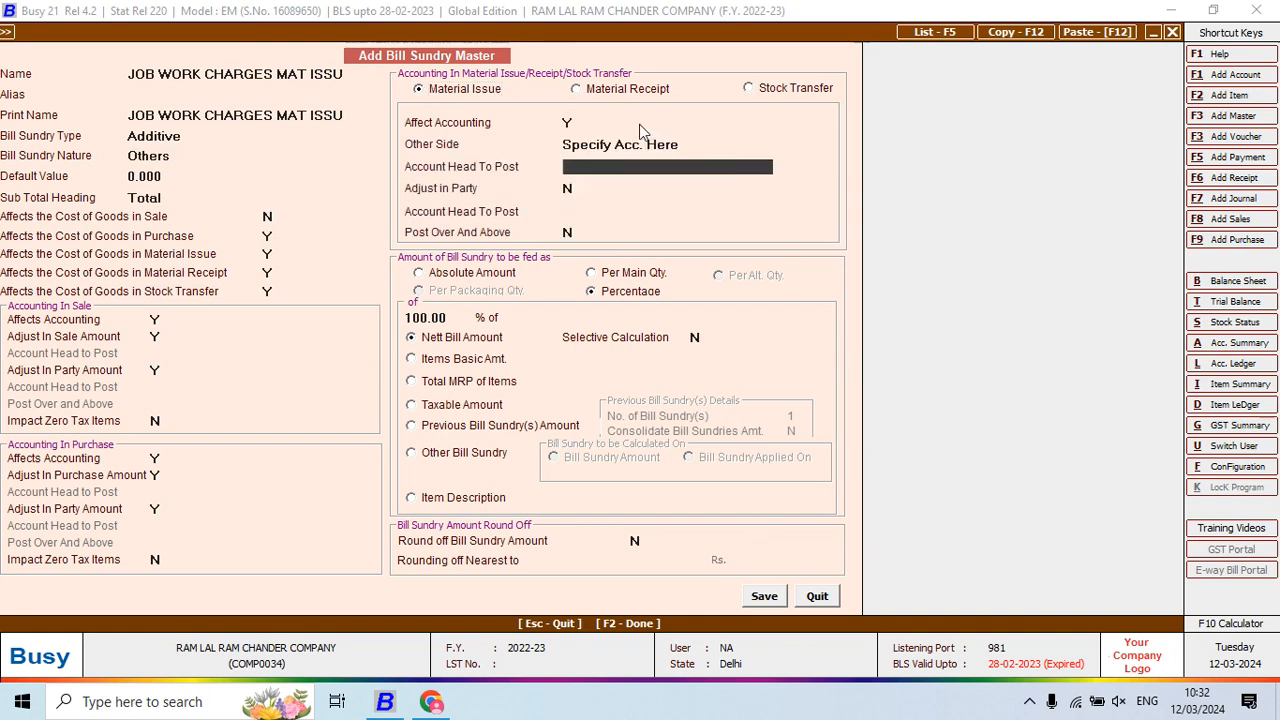
{"action": "key", "text": "Return"}
{"action": "key", "text": "Return"}
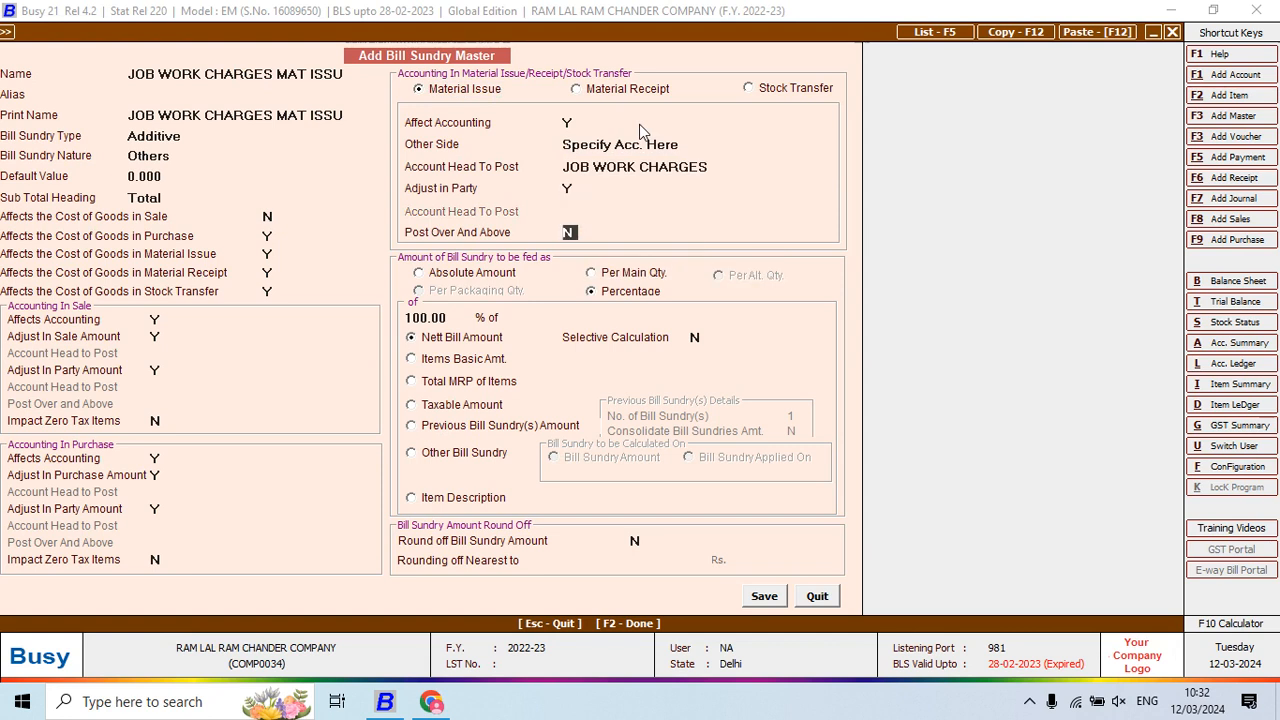
{"action": "type", "text": "y"}
{"action": "key", "text": "Return"}
{"action": "key", "text": "Up"}
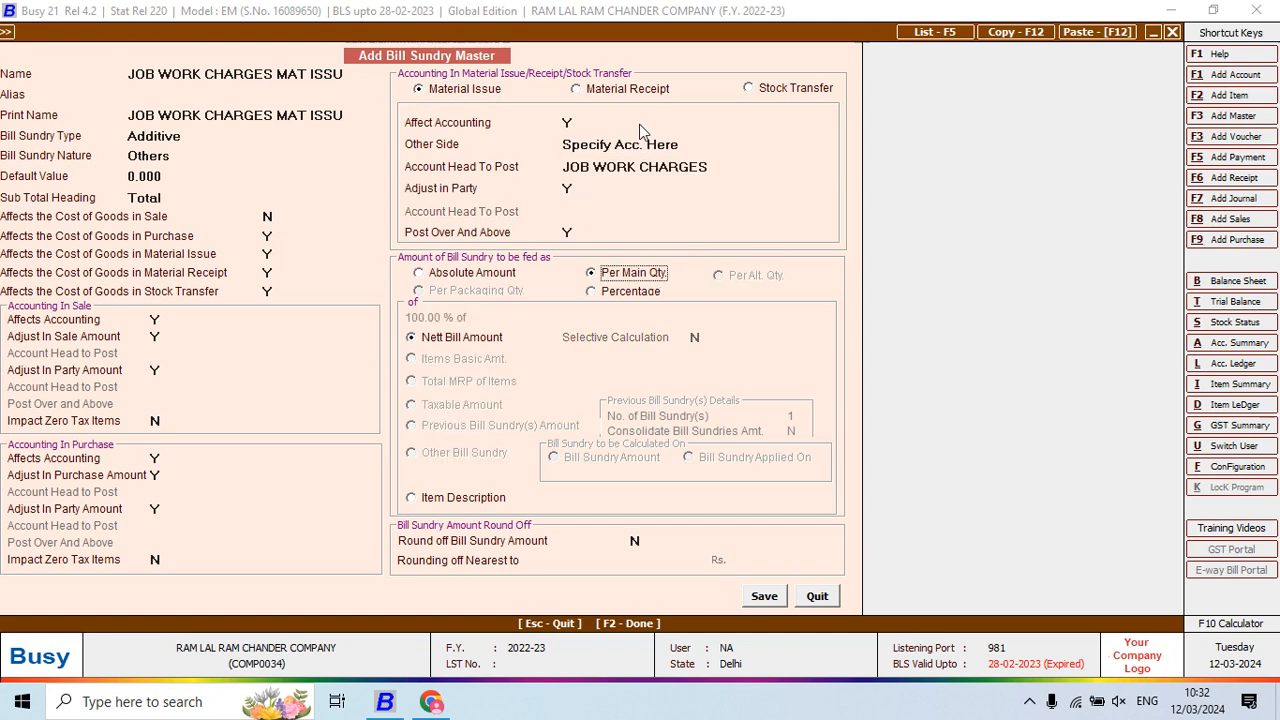
{"action": "key", "text": "F2"}
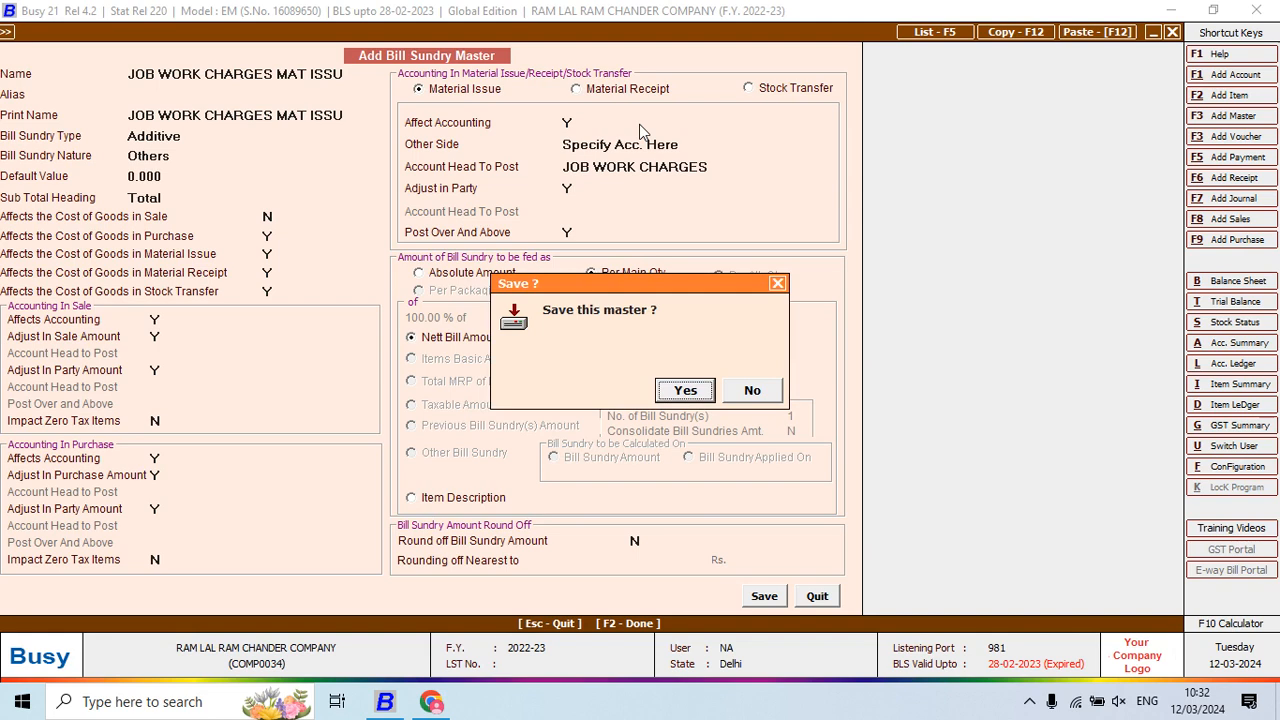
{"action": "key", "text": "Return"}
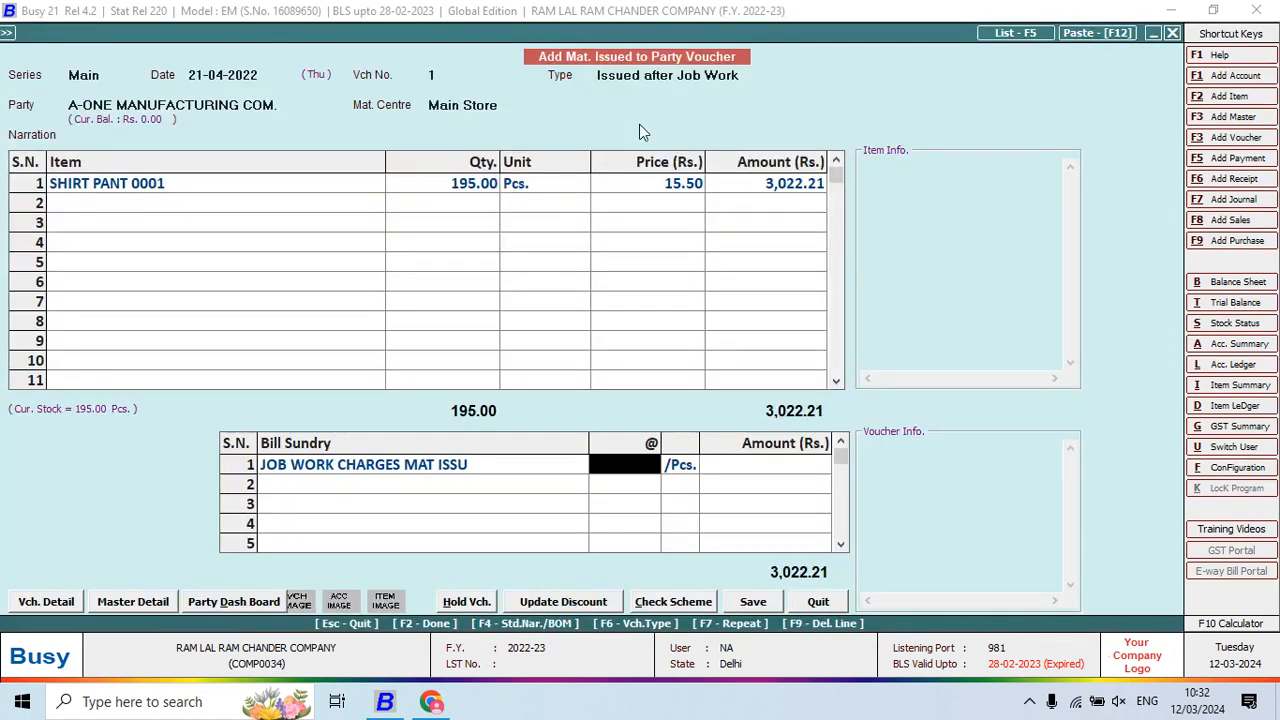
Charge job work at 98.50 per piece, set TEMPO transport, and save voucher 1 (22,229.71)
{"action": "key", "text": "alt+Tab"}
{"action": "key", "text": "alt+Tab"}
{"action": "type", "text": "98.50"}
{"action": "key", "text": "Return"}
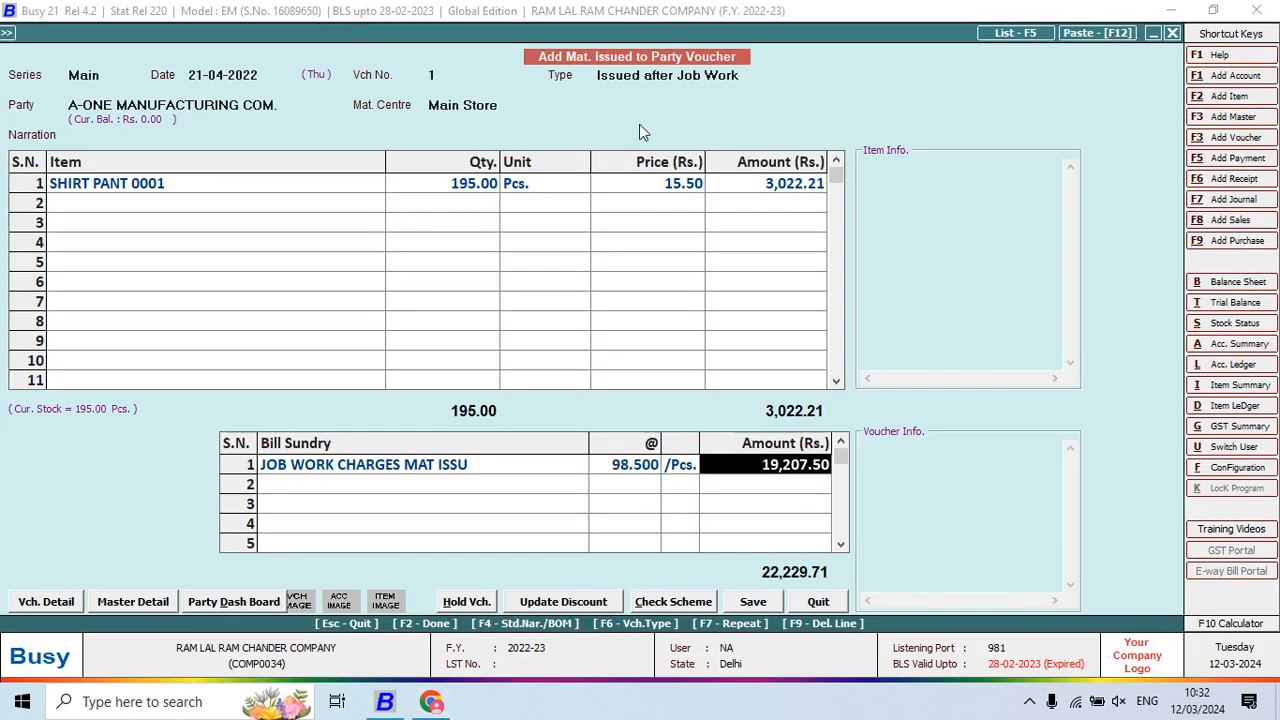
{"action": "key", "text": "F2"}
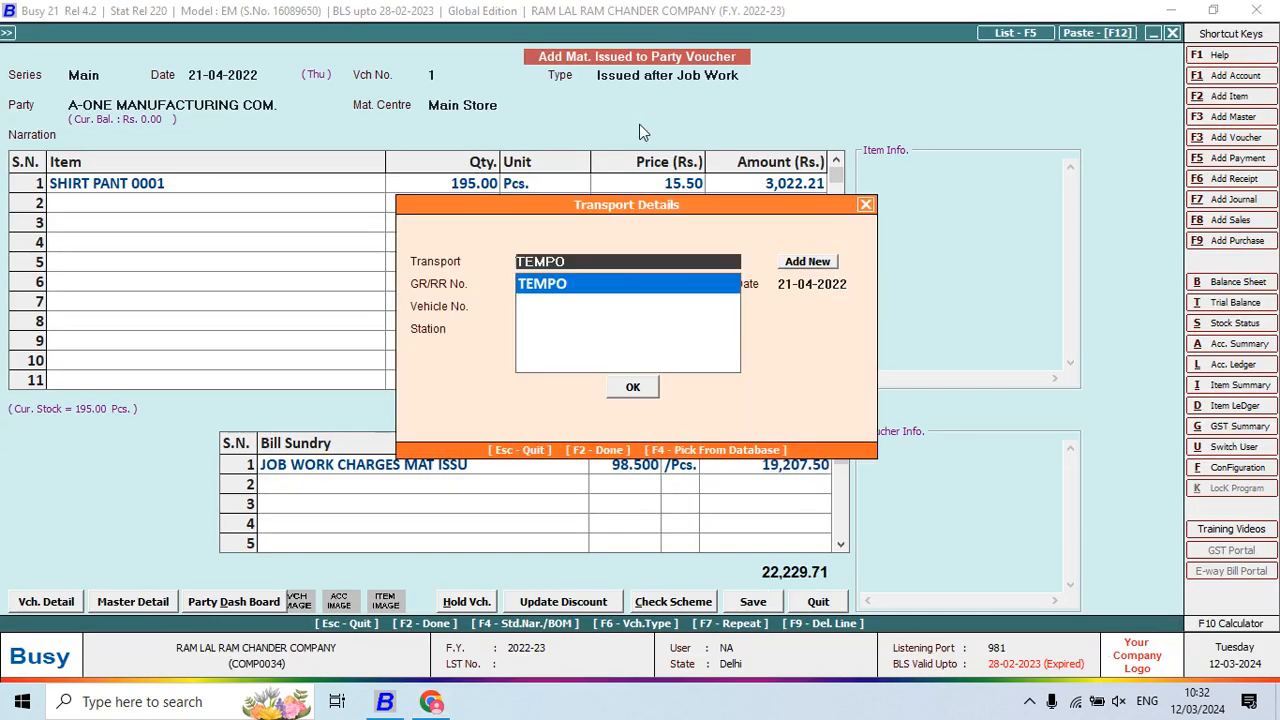
{"action": "key", "text": "F2"}
{"action": "key", "text": "Return"}
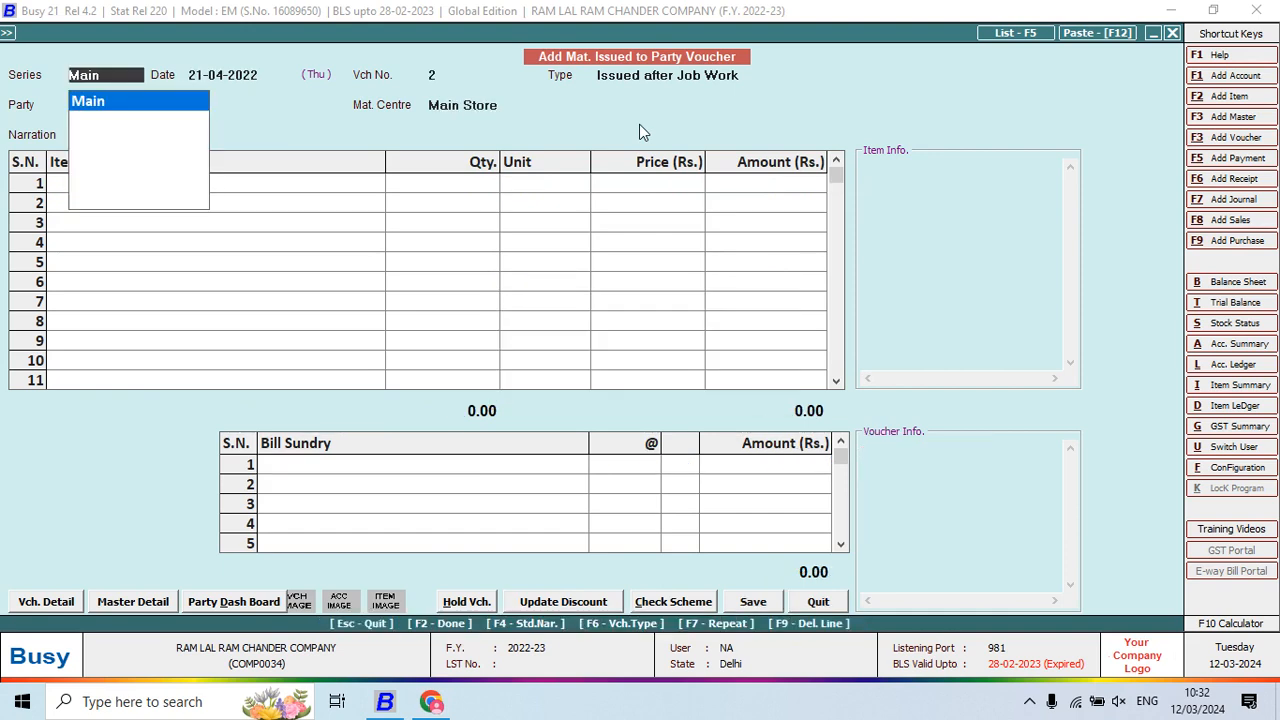
{"action": "key", "text": "alt+Tab"}
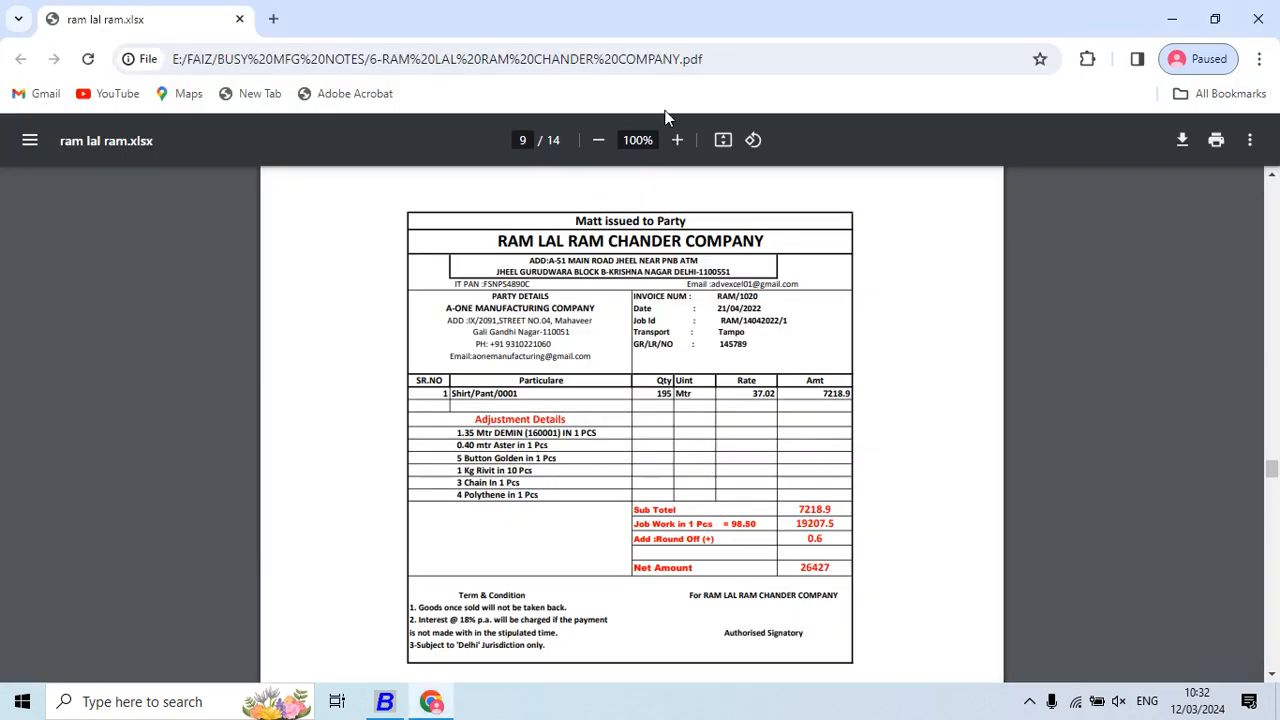
Scroll the PDF to page 10's FAIZAAN MANUFACTURING COMPANY sale invoice (net 17865)
{"action": "scroll", "coordinate": [800, 384], "scroll_direction": "down", "scroll_amount": 8}
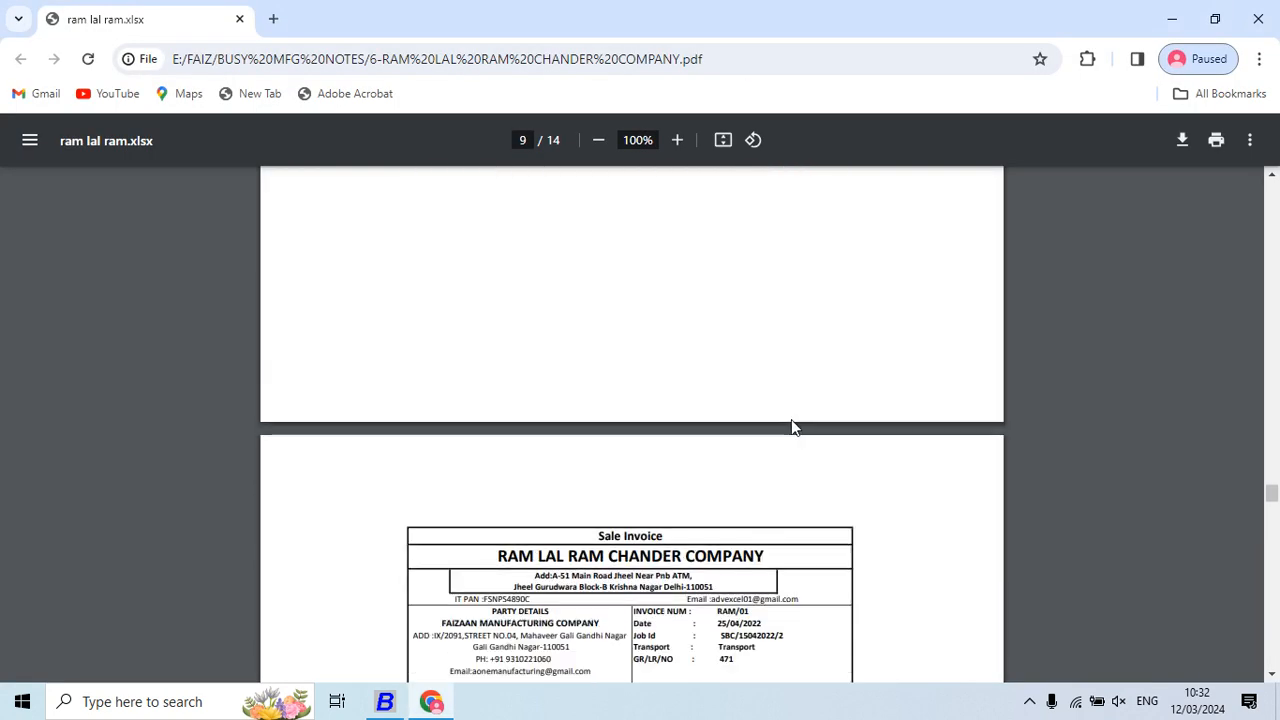
{"action": "scroll", "coordinate": [791, 425], "scroll_direction": "down", "scroll_amount": 1}
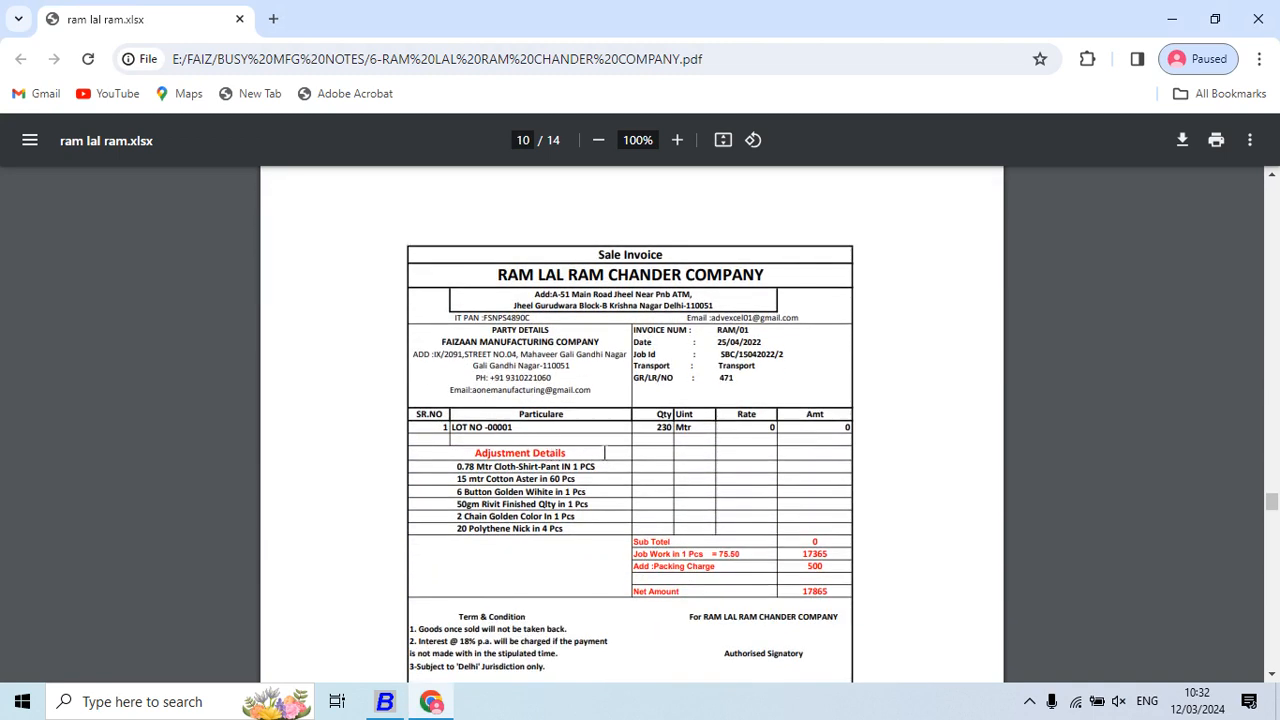
{"action": "key", "text": "alt+Tab"}
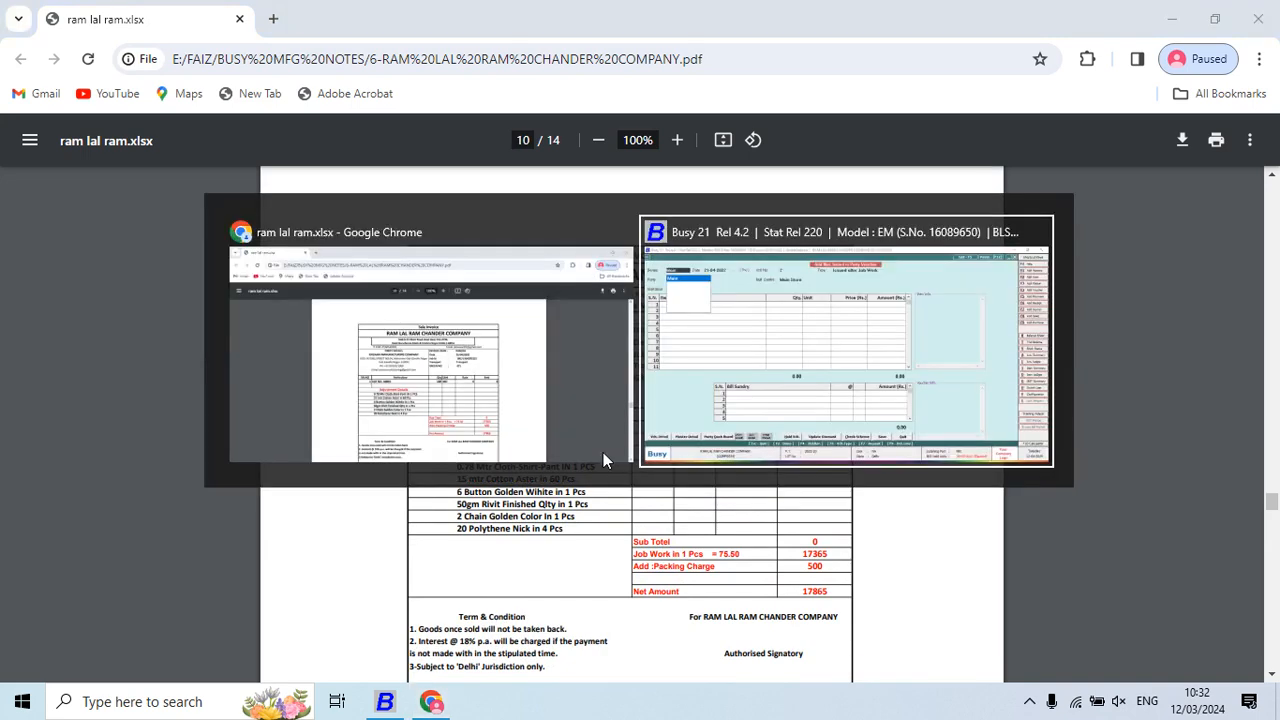
{"action": "key", "text": "alt+Tab"}
{"action": "key", "text": "alt+Tab"}
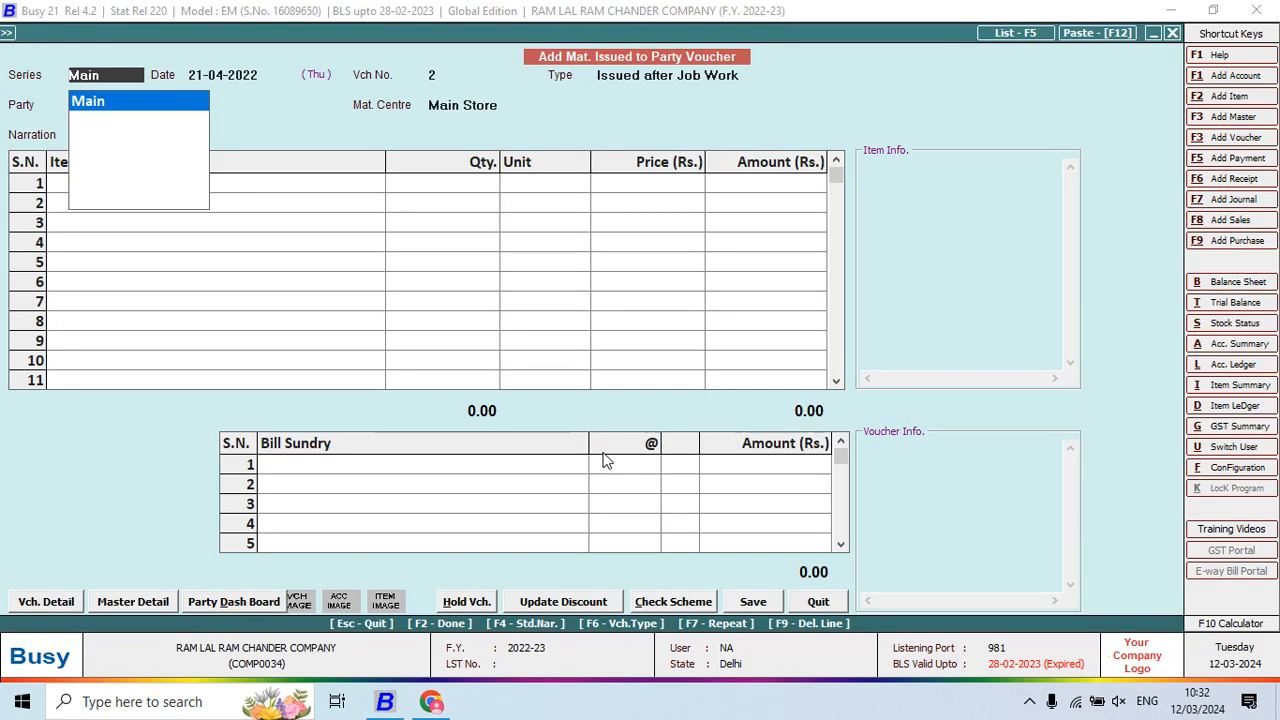
Fill voucher 2 dated 25-04-2022: FAIZAAN MANUFACTURING COMPANY, 230 pcs of LOT NO 00001
{"action": "key", "text": "Return"}
{"action": "type", "text": "25"}
{"action": "key", "text": "Return"}
{"action": "key", "text": "Return"}
{"action": "type", "text": "FA"}
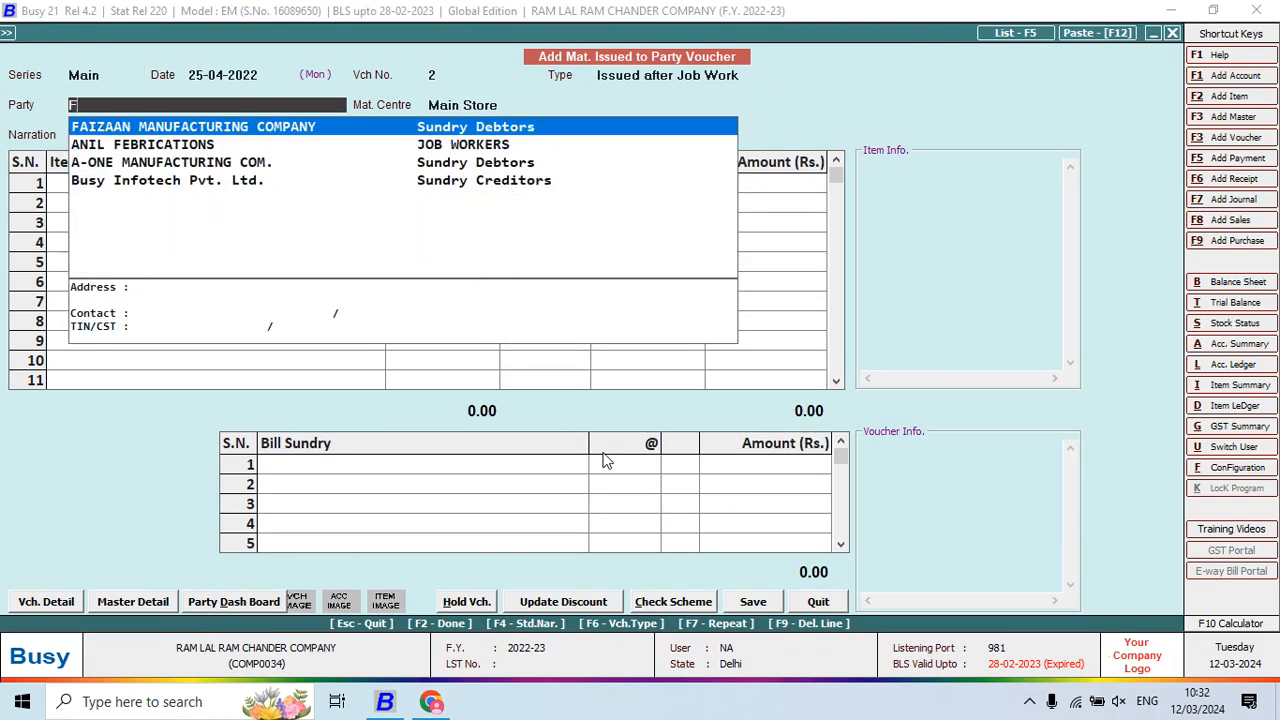
{"action": "key", "text": "Return"}
{"action": "key", "text": "Return"}
{"action": "key", "text": "Return"}
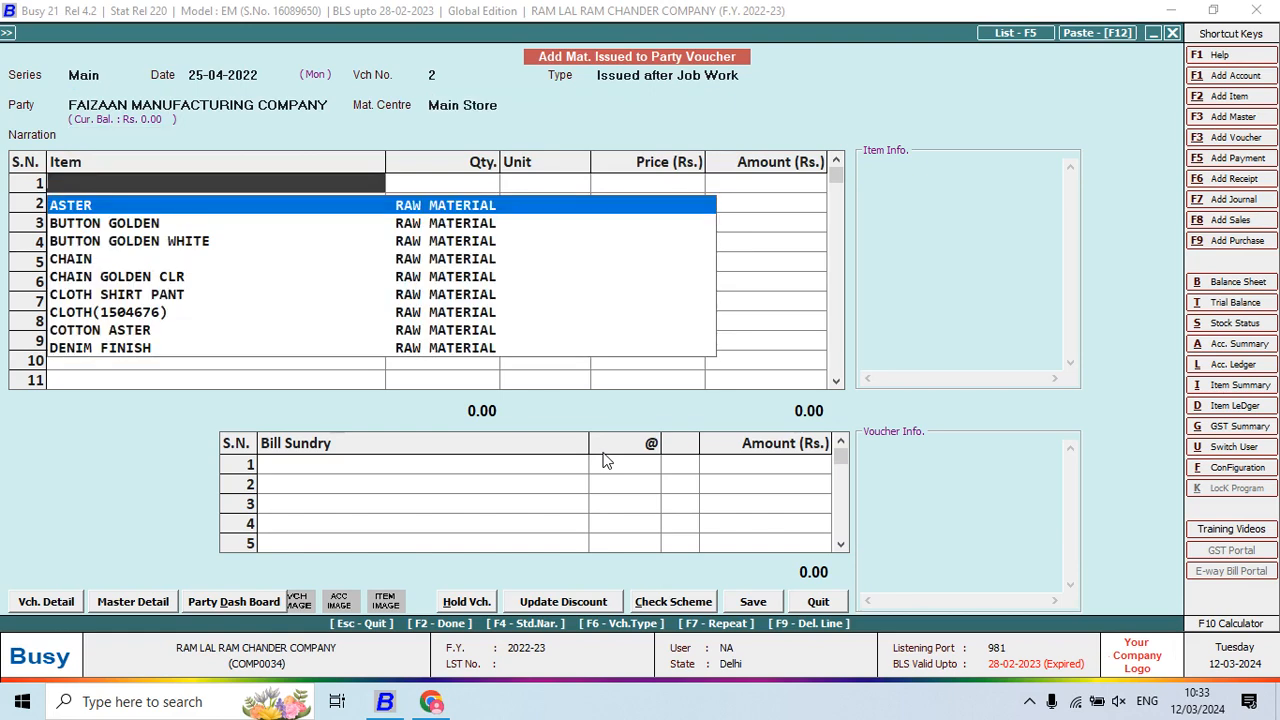
{"action": "key", "text": "alt+Tab"}
{"action": "key", "text": "alt+Tab"}
{"action": "type", "text": "L"}
{"action": "key", "text": "Return"}
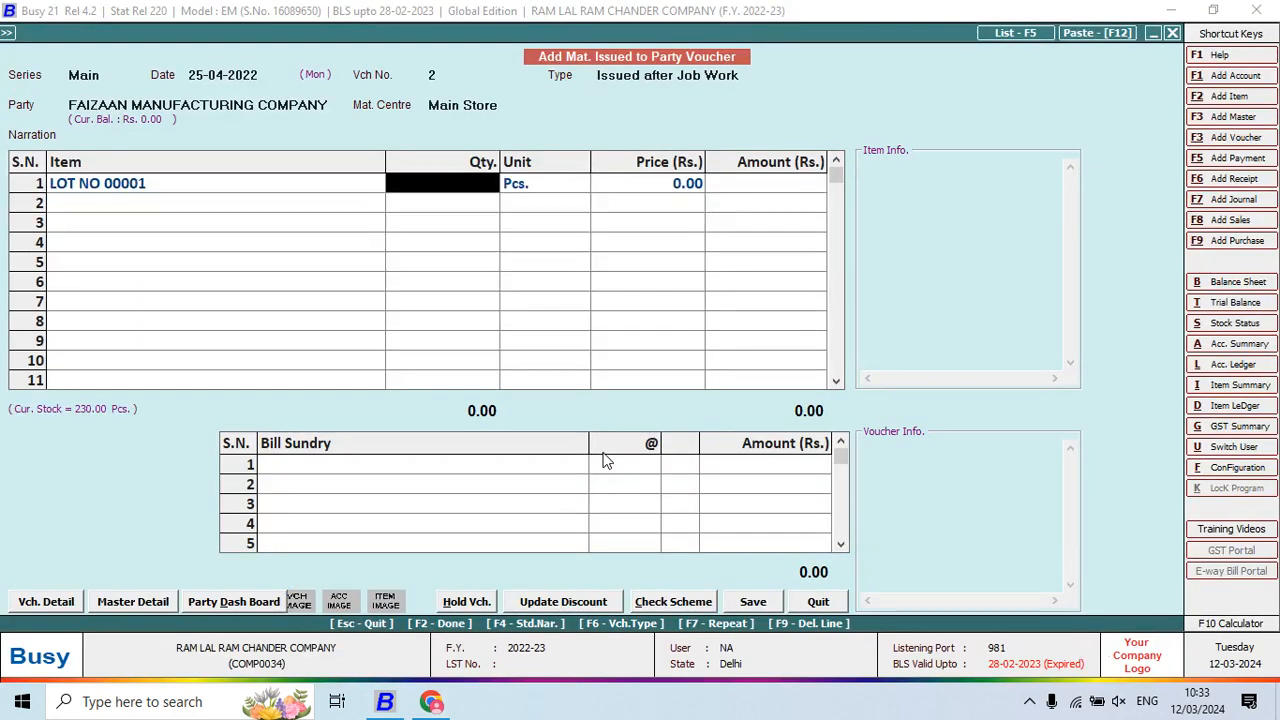
{"action": "type", "text": "230"}
{"action": "key", "text": "Return"}
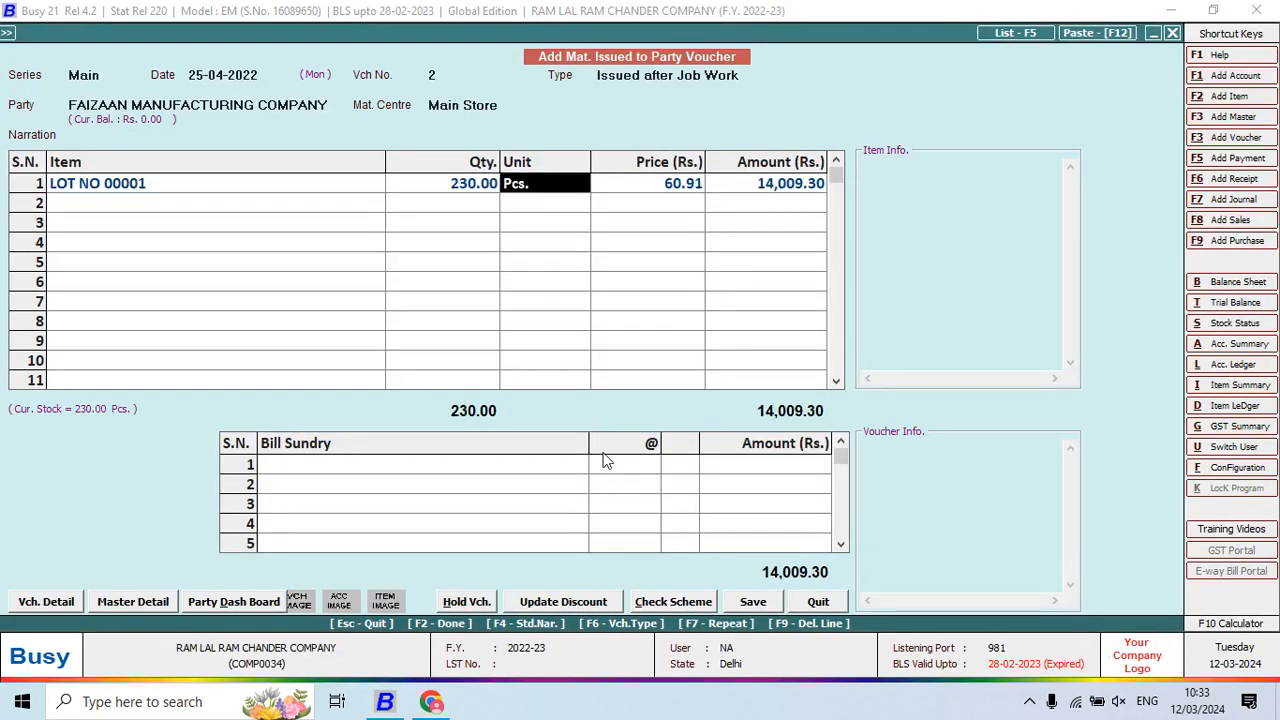
{"action": "key", "text": "Return"}
{"action": "key", "text": "Return"}
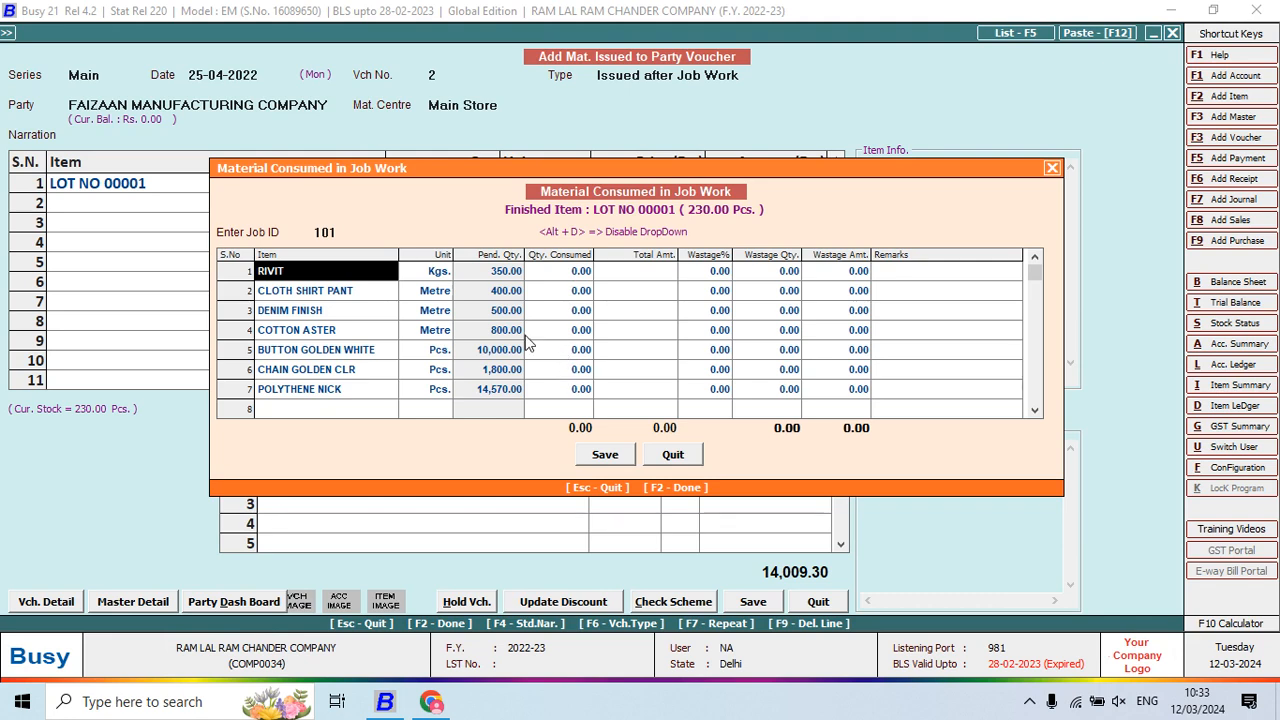
Enter 350.00 as RIVIT's consumed quantity, checking the invoice PDF, then reach CLOTH SHIRT PANT's quantity
{"action": "key", "text": "alt+Tab"}
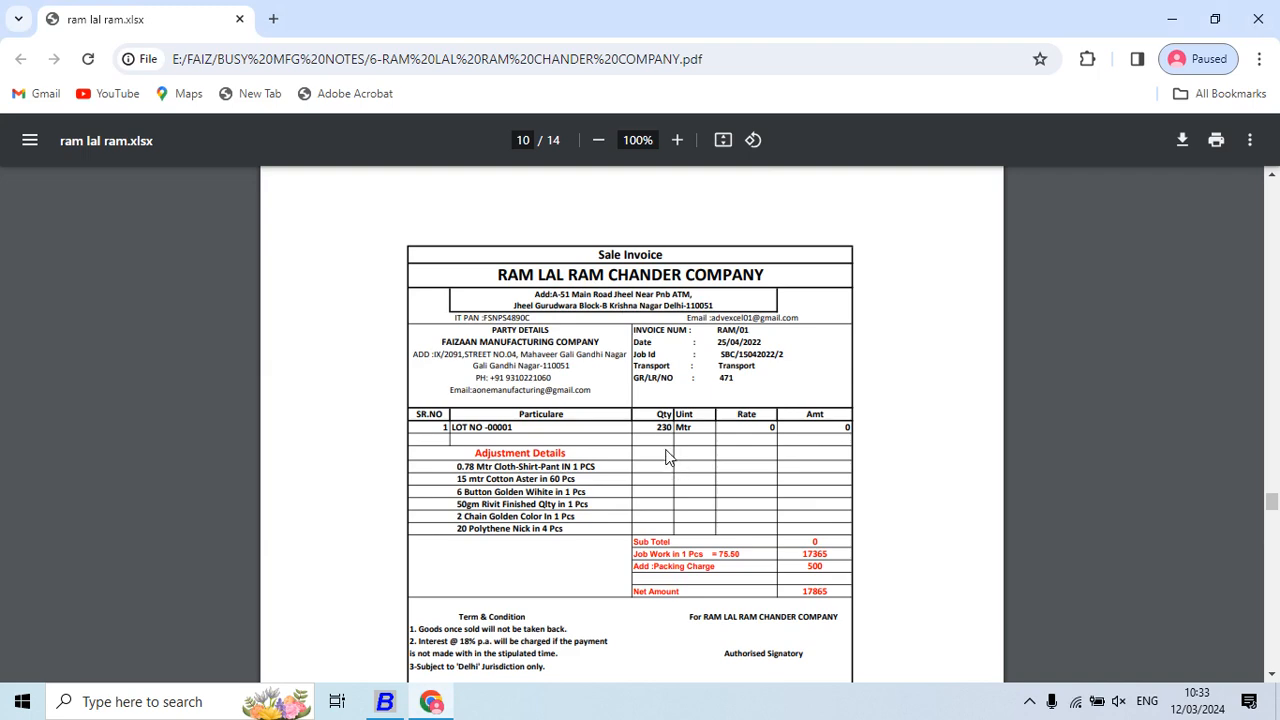
{"action": "key", "text": "alt+Tab"}
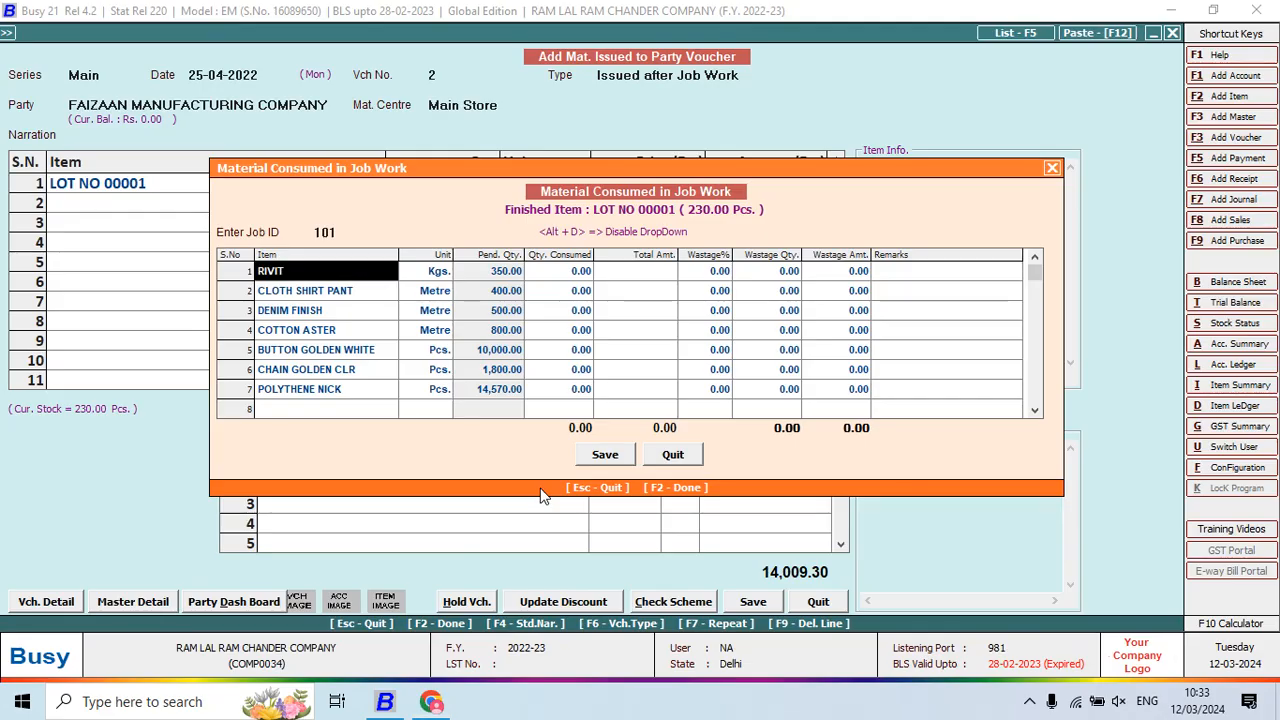
{"action": "key", "text": "Return"}
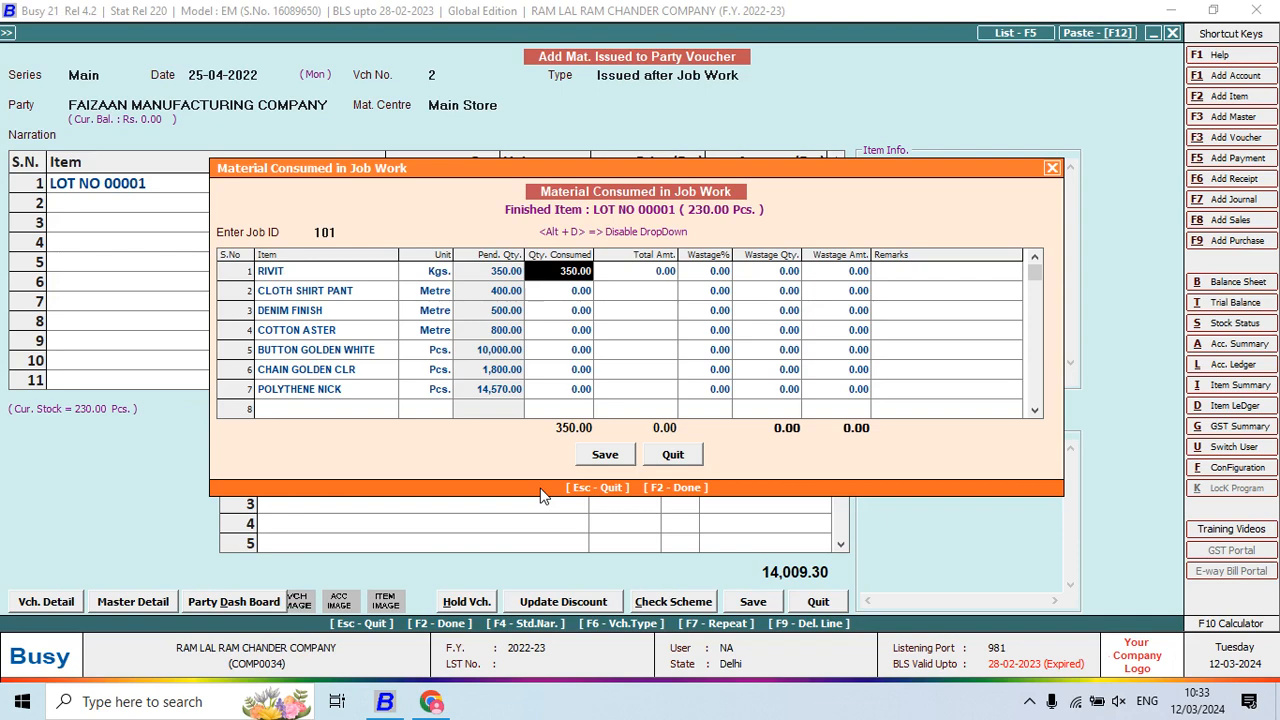
{"action": "key", "text": "Left"}
{"action": "key", "text": "Right"}
{"action": "key", "text": "alt+Tab"}
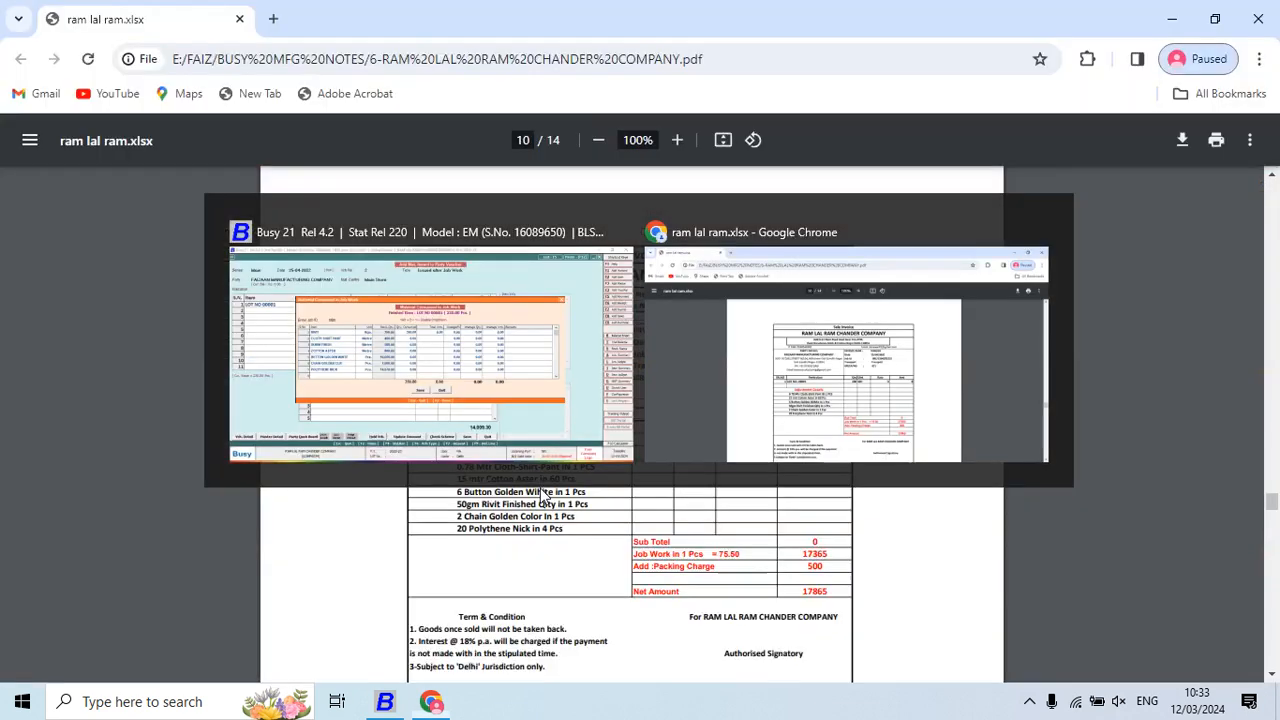
{"action": "key", "text": "alt+Tab"}
{"action": "key", "text": "Left"}
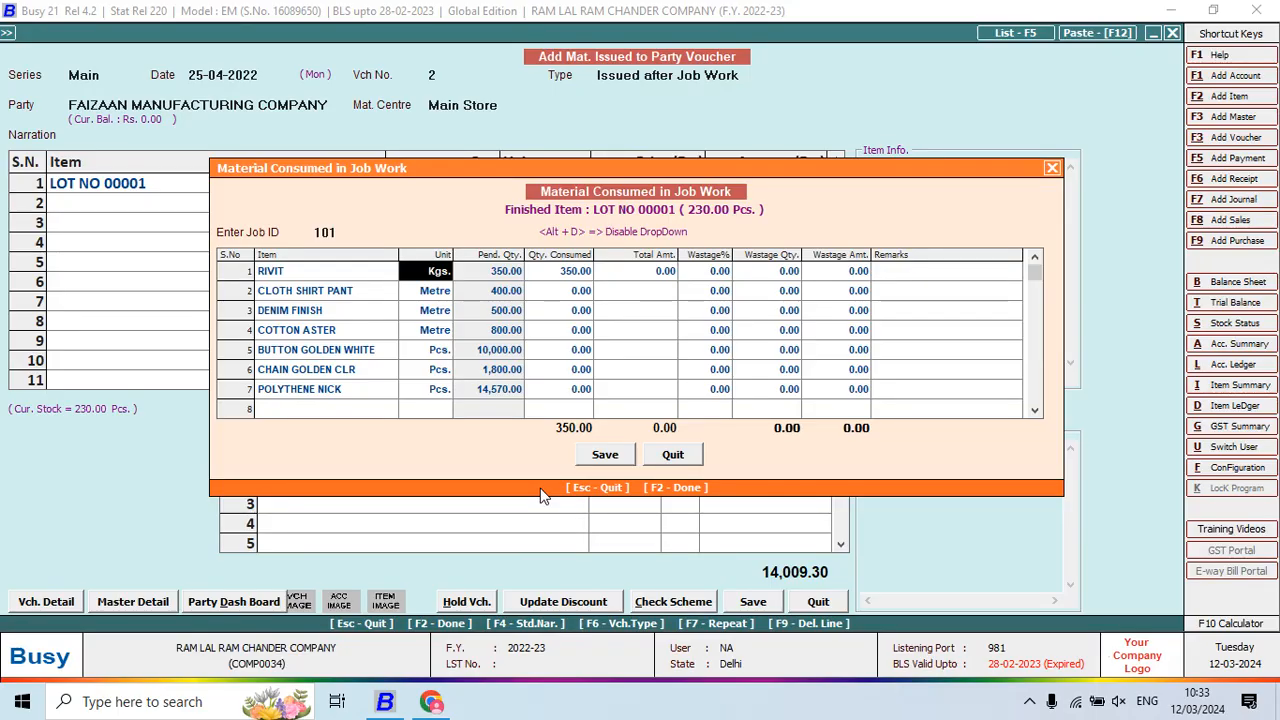
{"action": "key", "text": "Left"}
{"action": "key", "text": "Down"}
{"action": "key", "text": "Right"}
{"action": "key", "text": "Left"}
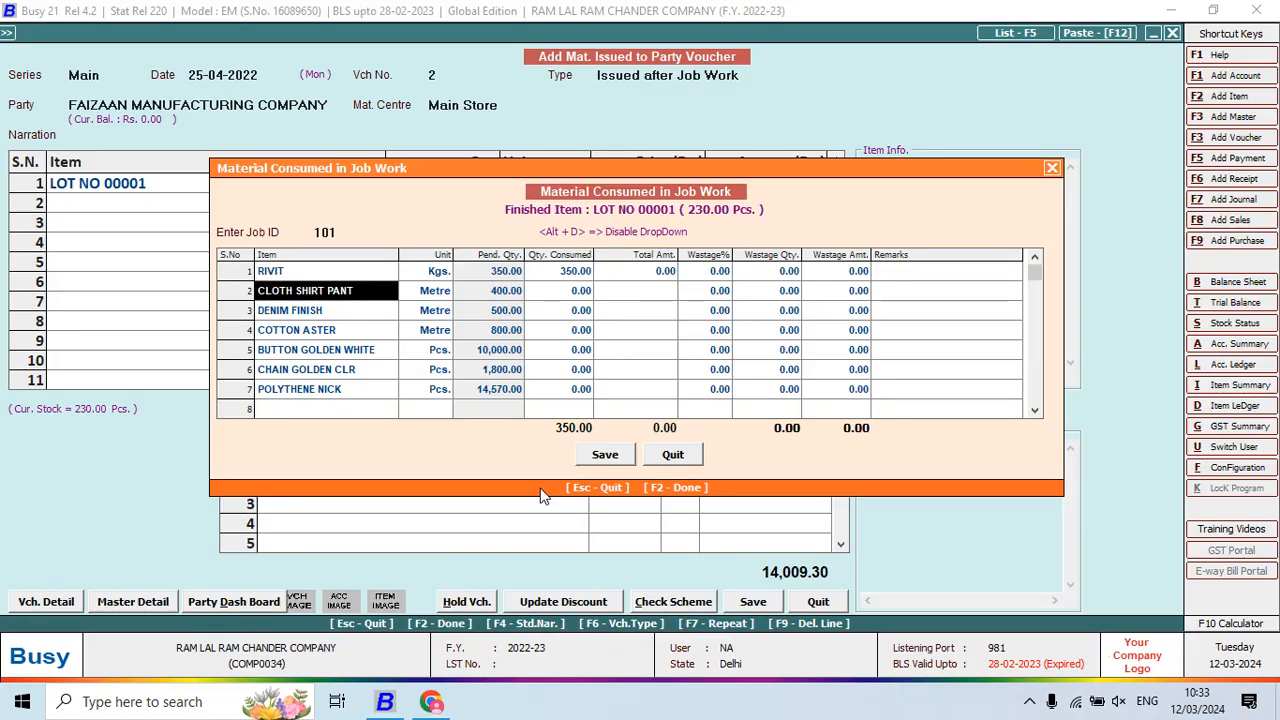
{"action": "key", "text": "Right"}
{"action": "key", "text": "Right"}
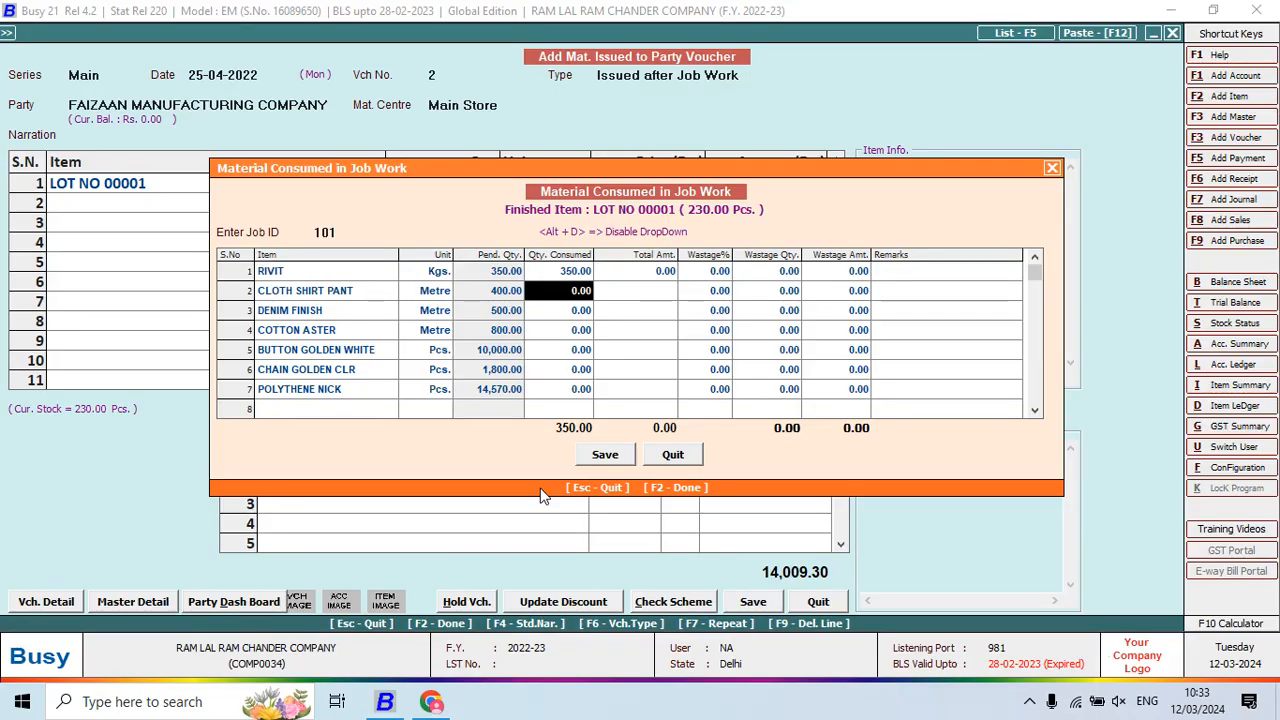
Fill CLOTH SHIRT PANT's consumed quantity as 179.40 using the calculator (0.78*230)
{"action": "key", "text": "F10"}
{"action": "key", "text": "alt+Tab"}
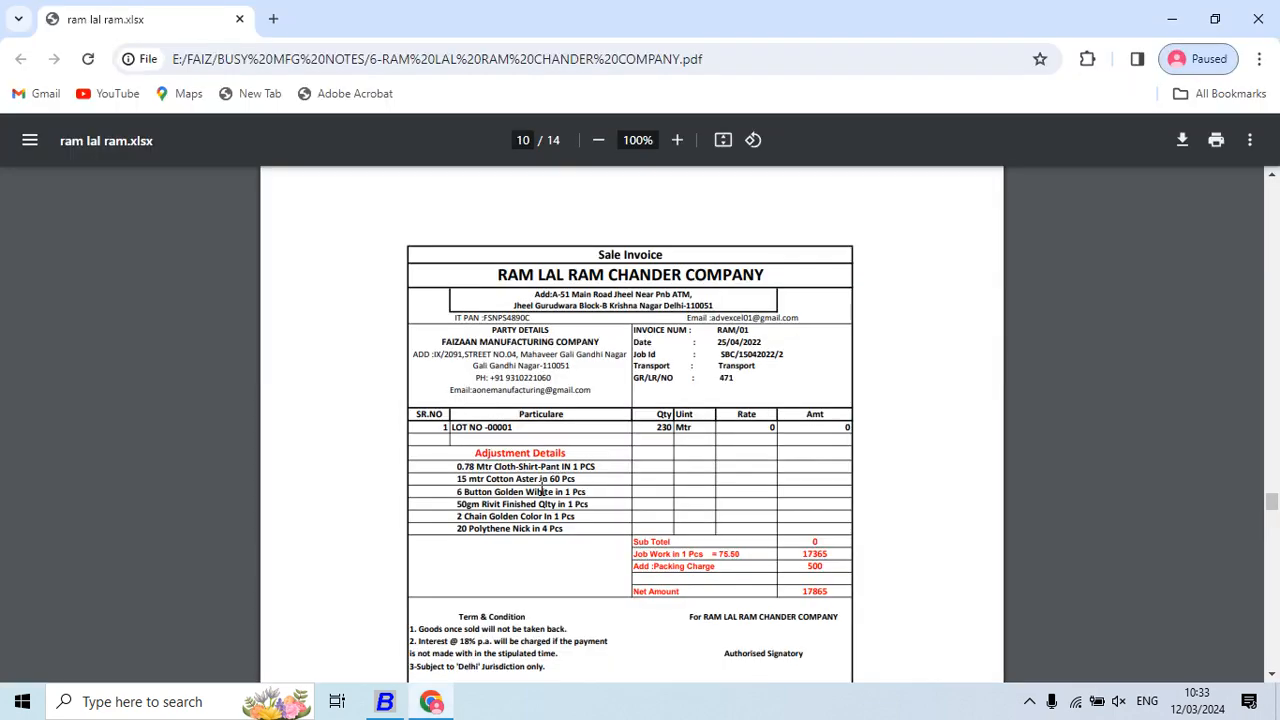
{"action": "key", "text": "alt+Tab"}
{"action": "type", "text": "230*0."}
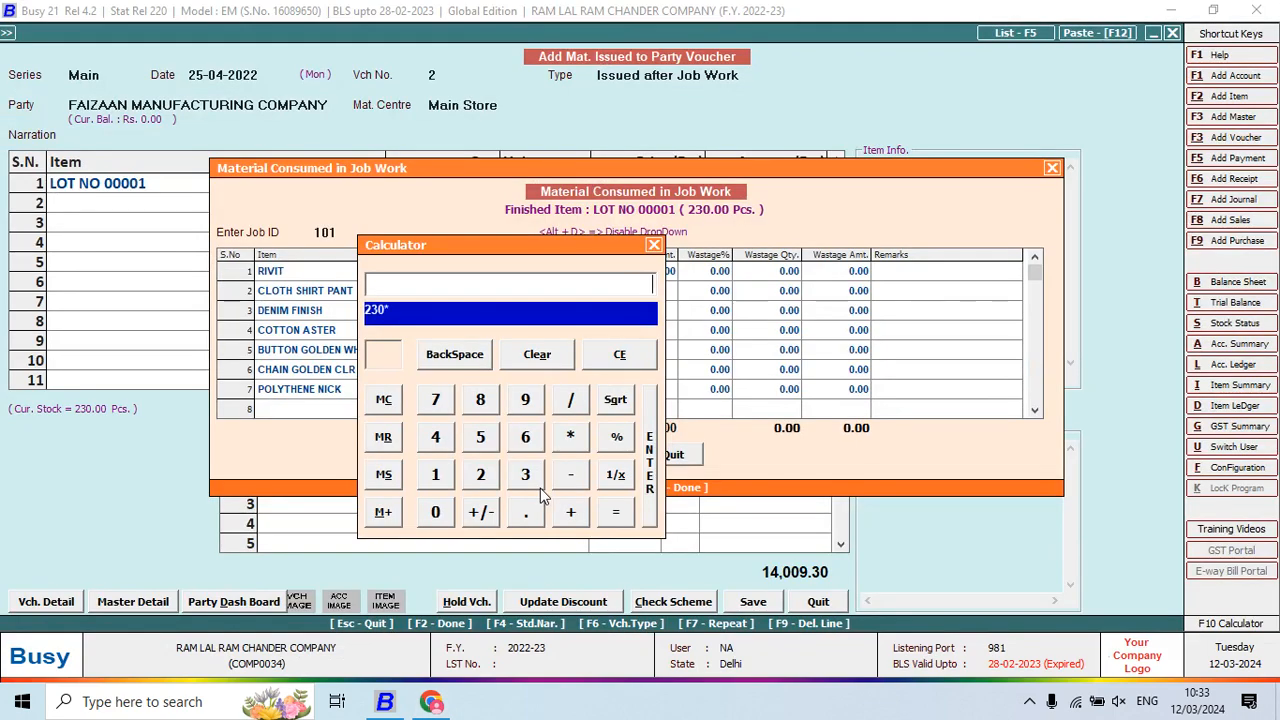
{"action": "key", "text": "alt+Tab"}
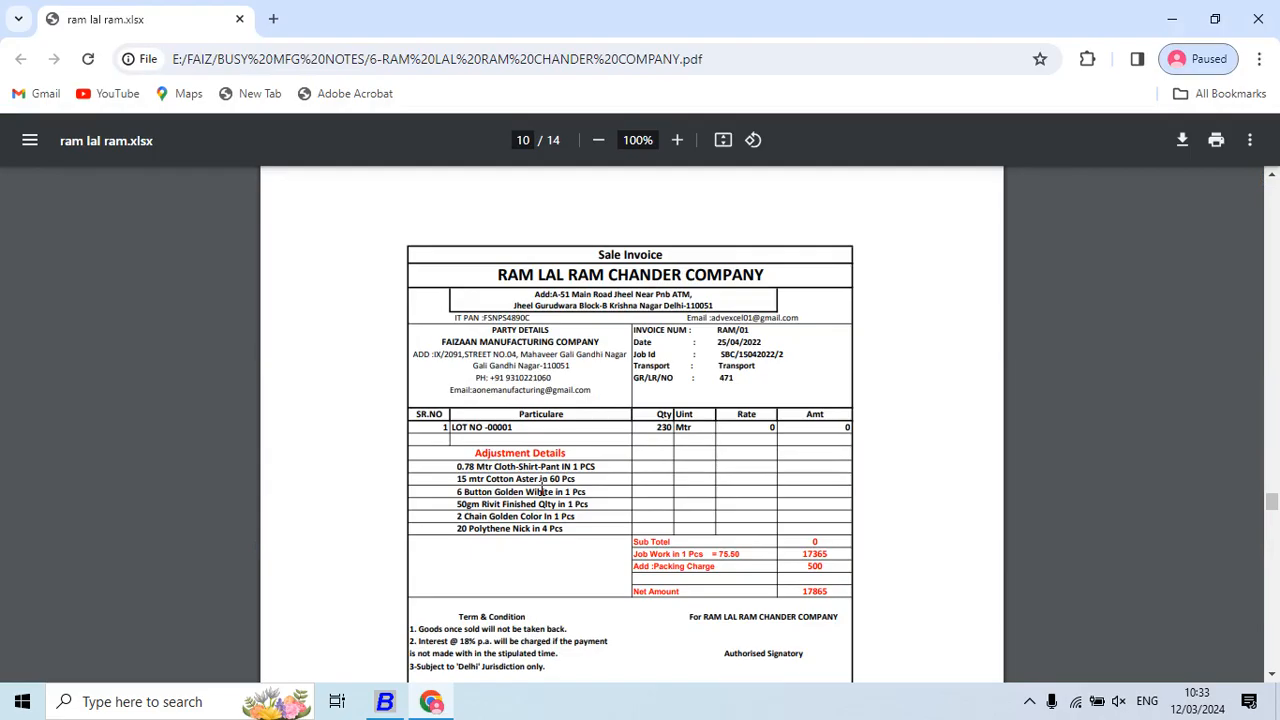
{"action": "key", "text": "alt+Tab"}
{"action": "type", "text": "0.78*230"}
{"action": "key", "text": "Return"}
{"action": "key", "text": "Return"}
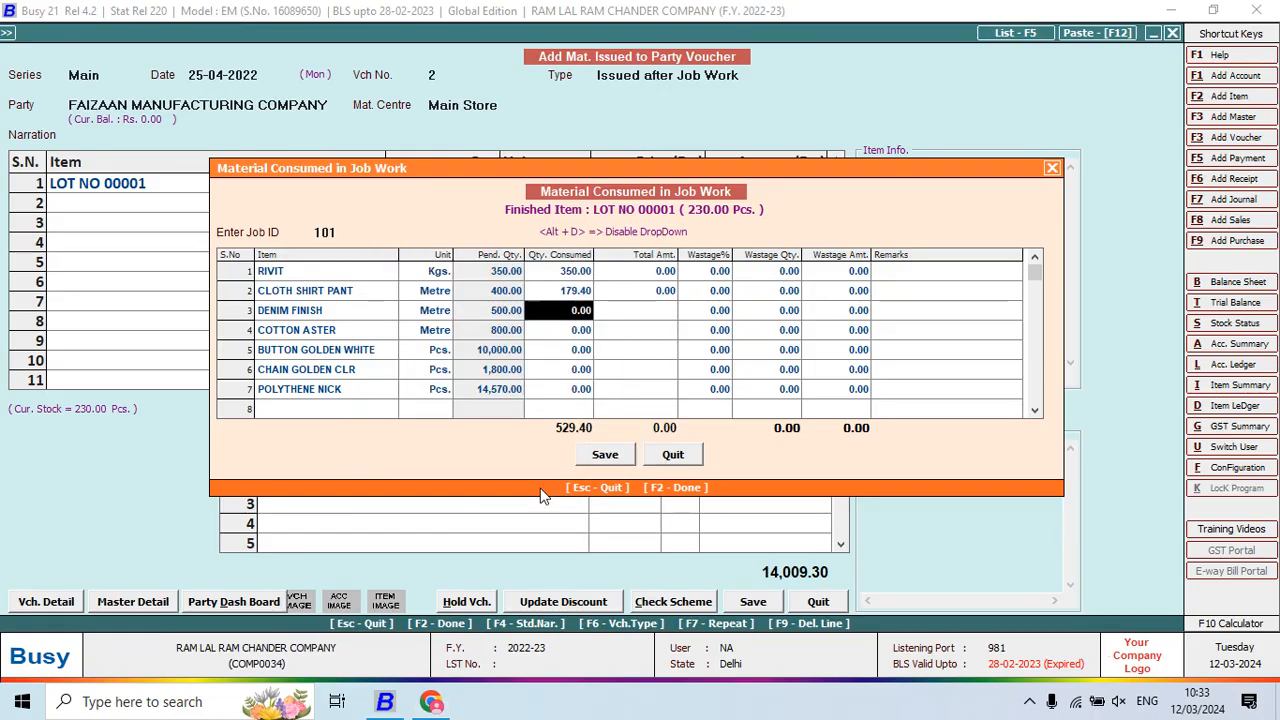
Remove the DENIM FINISH row from the consumed materials
{"action": "key", "text": "alt+Tab"}
{"action": "key", "text": "alt+Tab"}
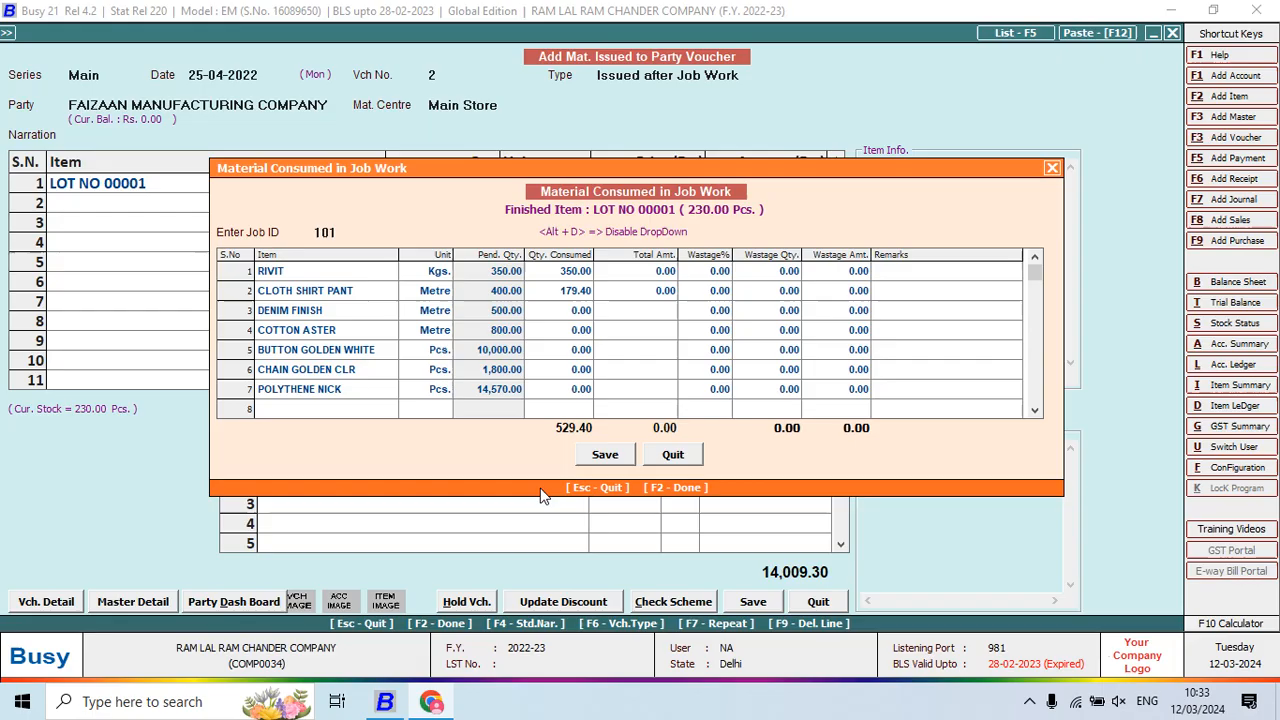
{"action": "key", "text": "shift+Tab"}
{"action": "key", "text": "shift+Tab"}
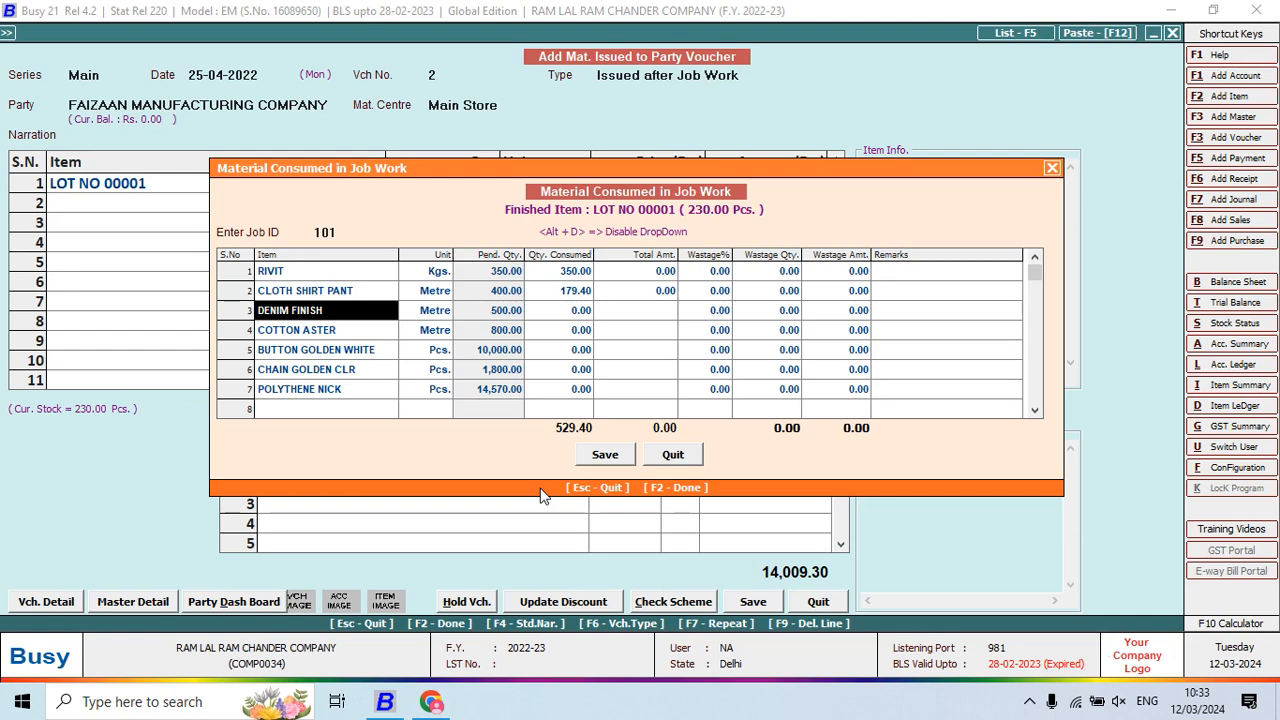
{"action": "key", "text": "F9"}
{"action": "key", "text": "alt+Tab"}
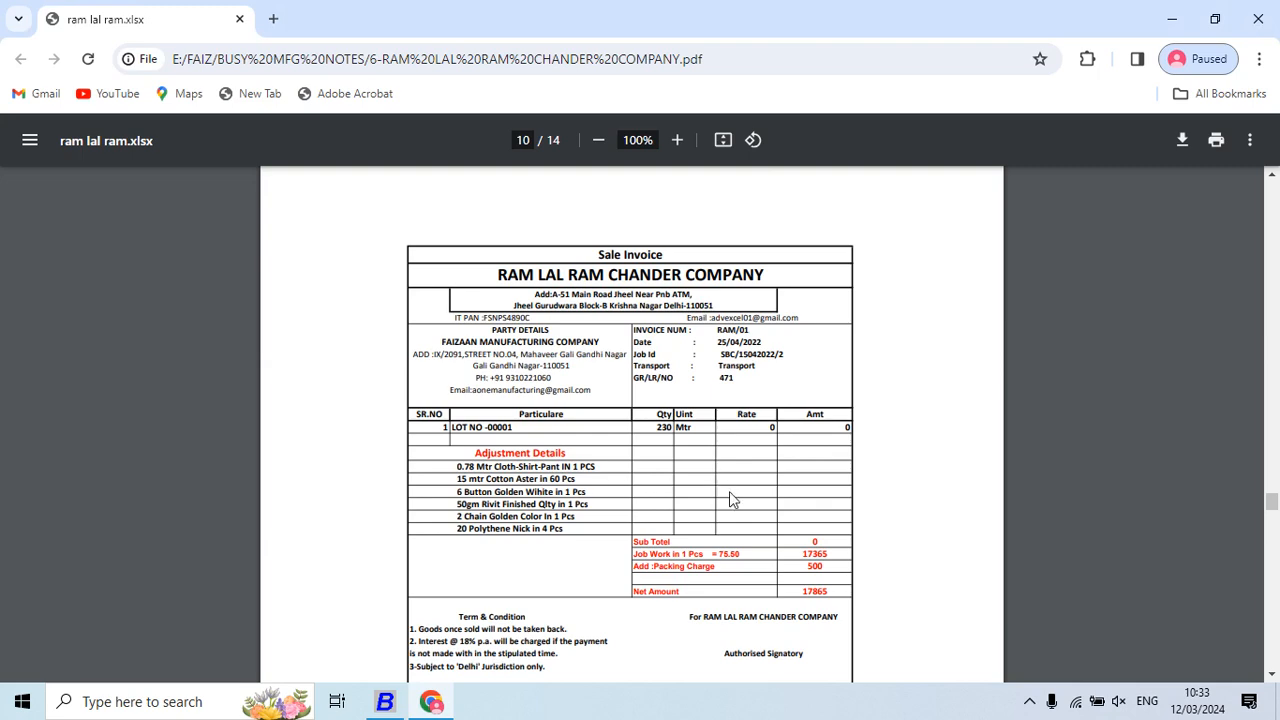
{"action": "key", "text": "alt+Tab"}
Enter COTTON ASTER's consumed quantity as 57.50 via the calculator (230/60*15)
{"action": "key", "text": "Return"}
{"action": "key", "text": "Return"}
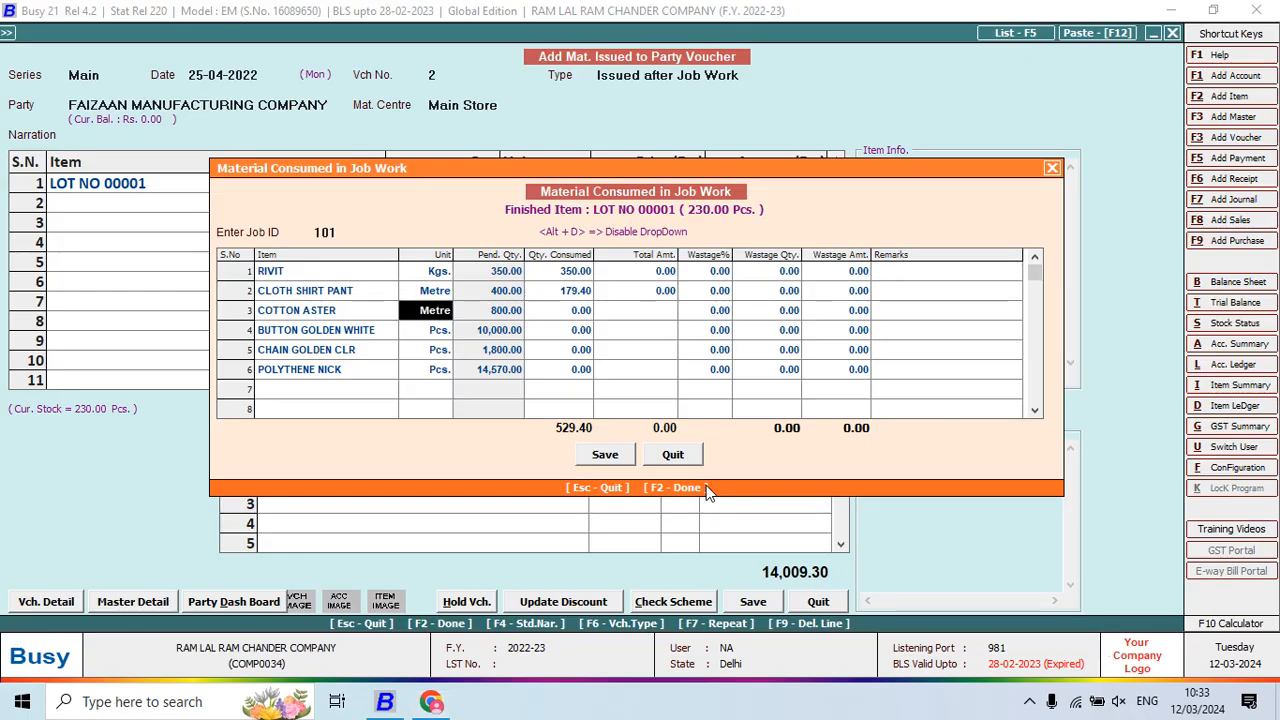
{"action": "key", "text": "F10"}
{"action": "type", "text": "2"}
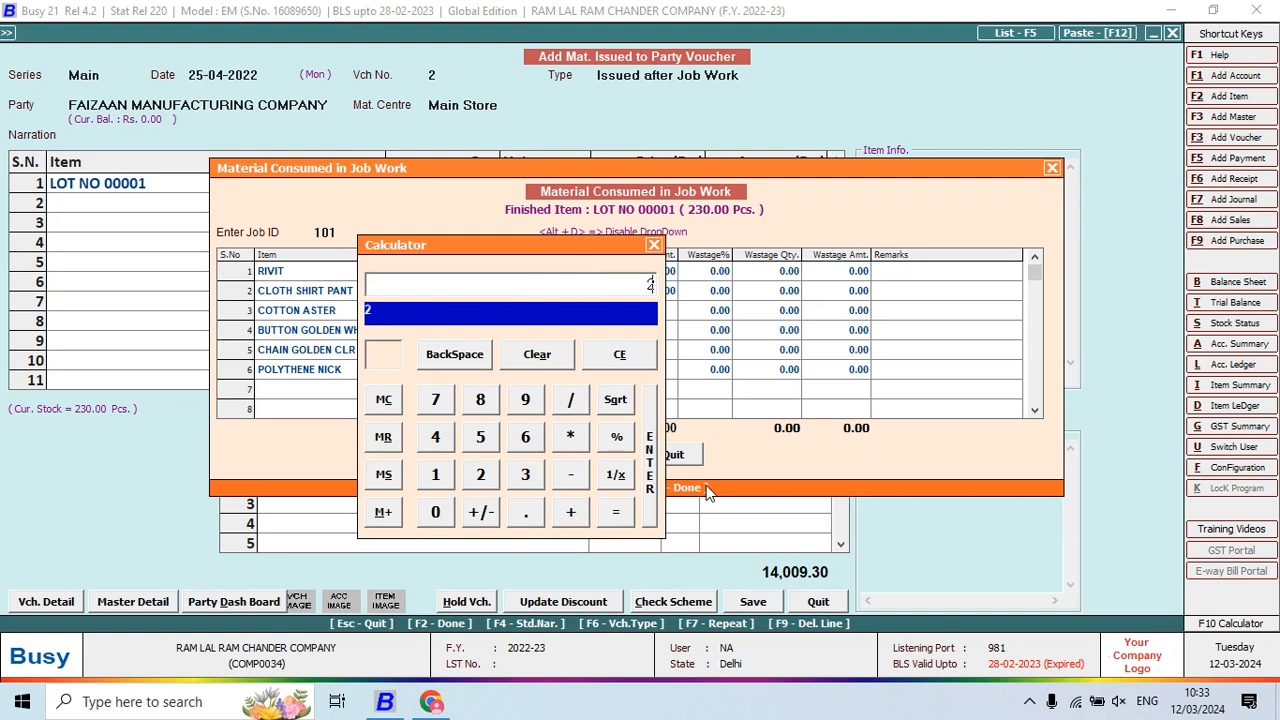
{"action": "type", "text": "30/60*15"}
{"action": "key", "text": "Return"}
{"action": "key", "text": "Return"}
{"action": "key", "text": "Return"}
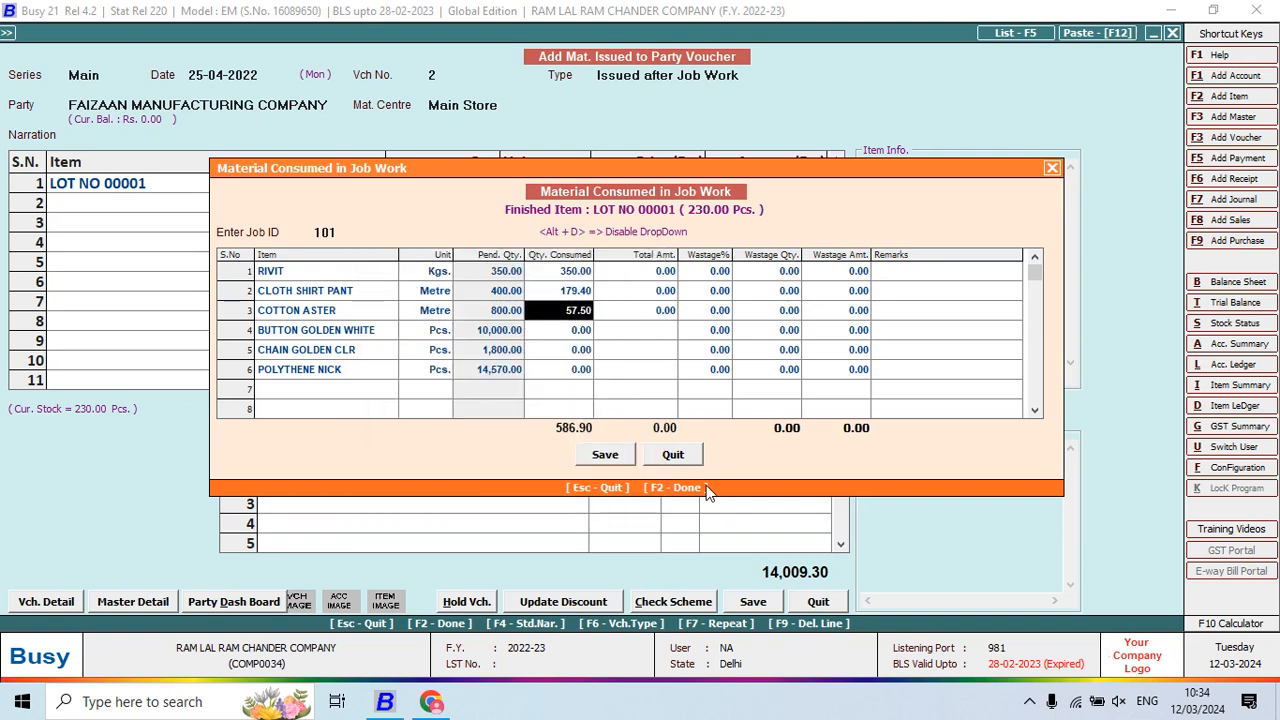
{"action": "key", "text": "alt+Tab"}
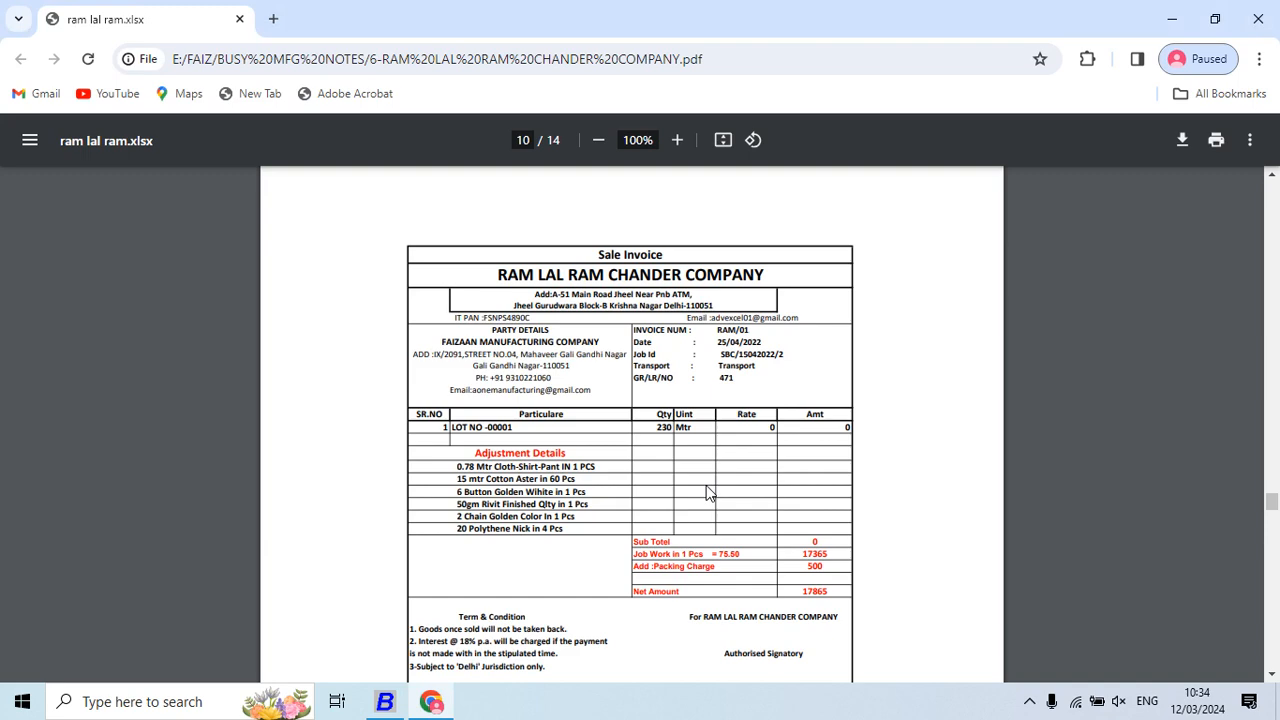
{"action": "key", "text": "alt+Tab"}
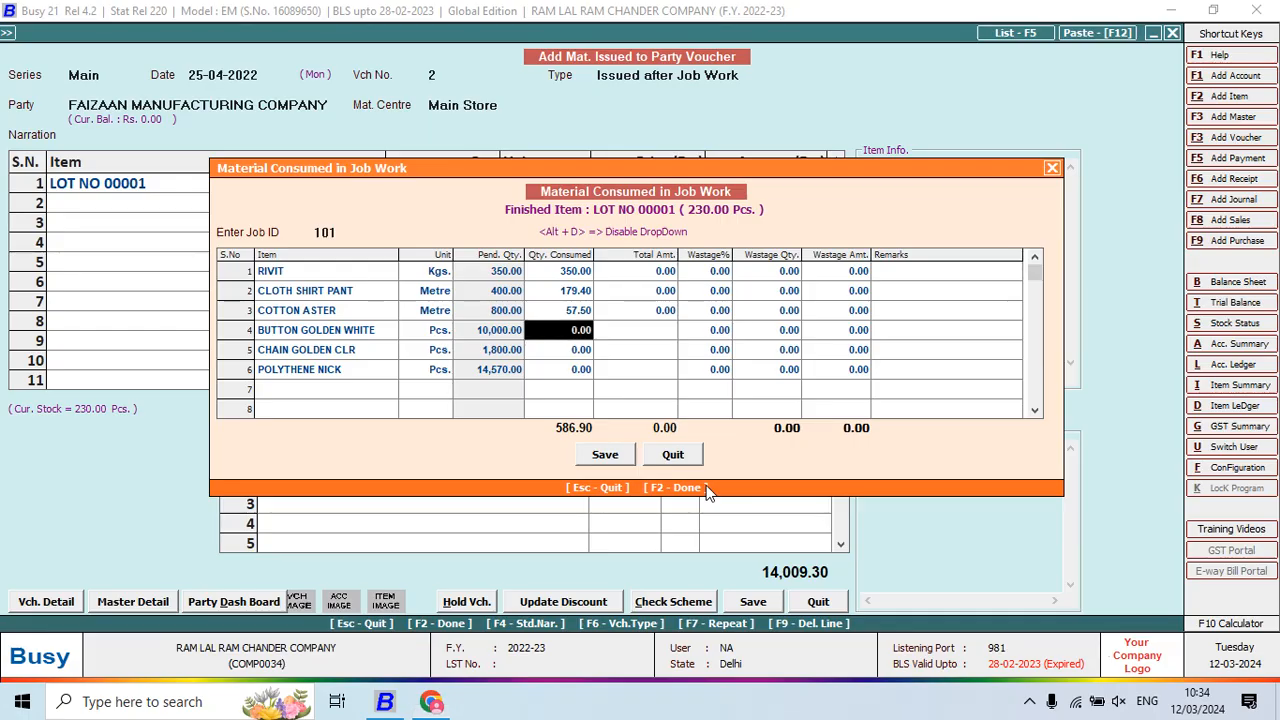
Enter 1,380 for BUTTON GOLDEN WHITE and 460 (23*20) for CHAIN GOLDEN CLR
{"action": "key", "text": "F10"}
{"action": "type", "text": "1380"}
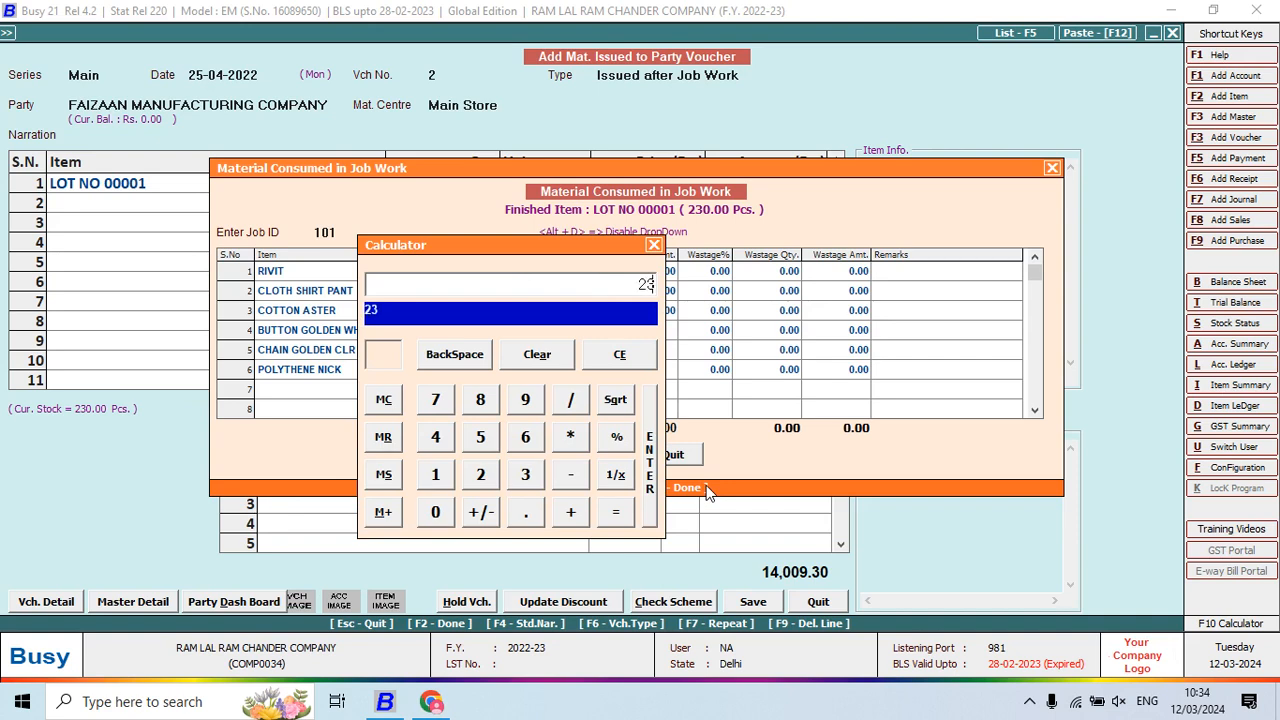
{"action": "key", "text": "Return"}
{"action": "key", "text": "Return"}
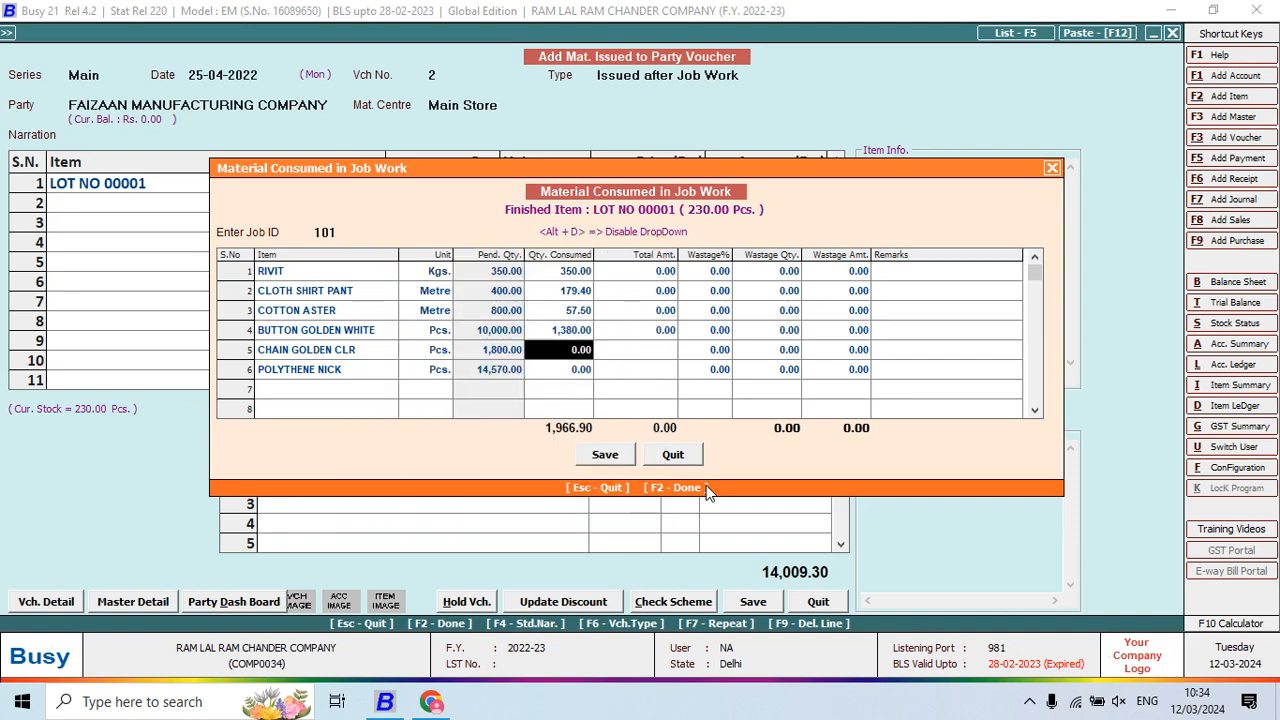
{"action": "key", "text": "alt+Tab"}
{"action": "key", "text": "alt+Tab"}
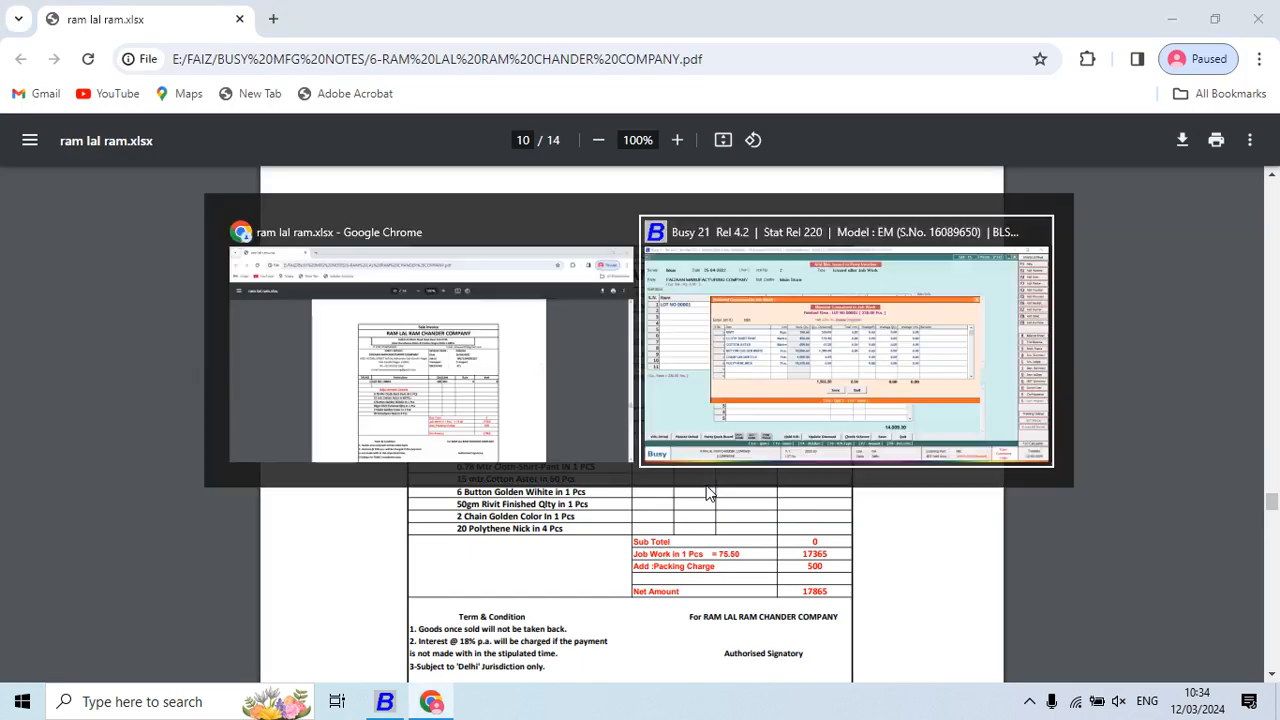
{"action": "key", "text": "F10"}
{"action": "type", "text": "23*20"}
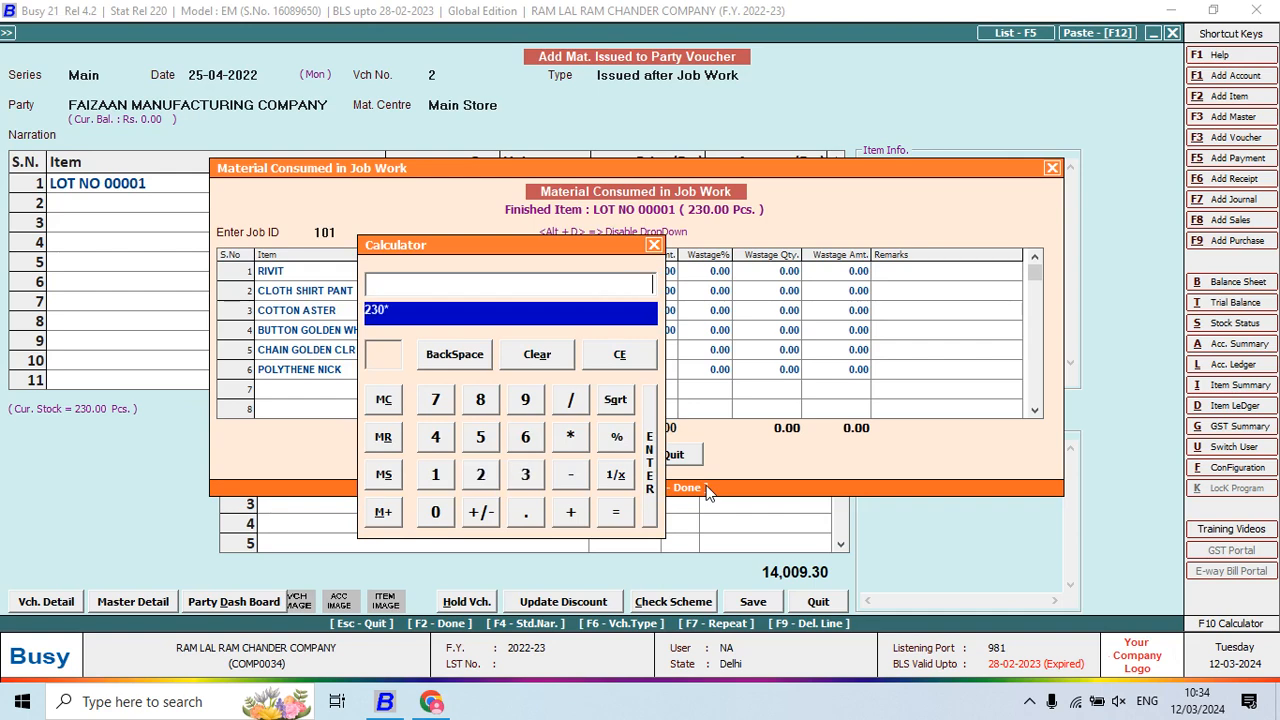
{"action": "key", "text": "Return"}
{"action": "key", "text": "Return"}
{"action": "key", "text": "Return"}
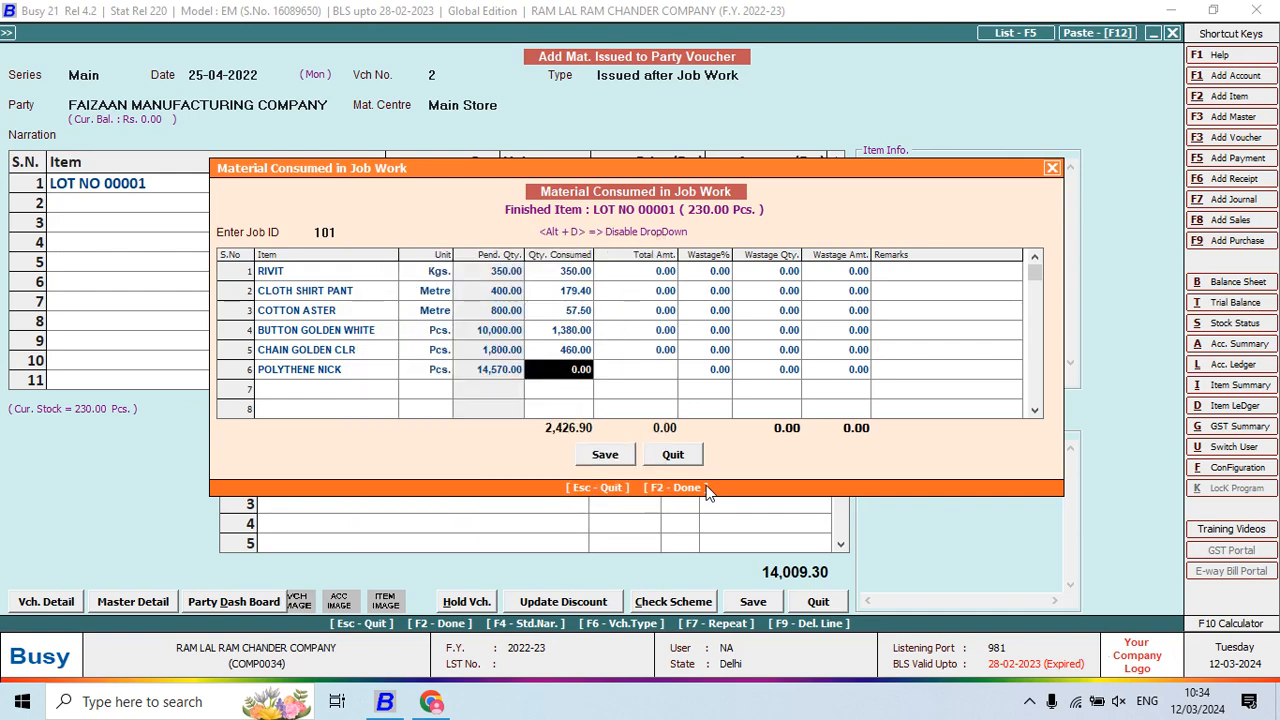
{"action": "key", "text": "alt+Tab"}
Enter POLYTHENE NICK's consumed quantity as 1,150 (230*5)
{"action": "key", "text": "alt+Tab"}
{"action": "key", "text": "F10"}
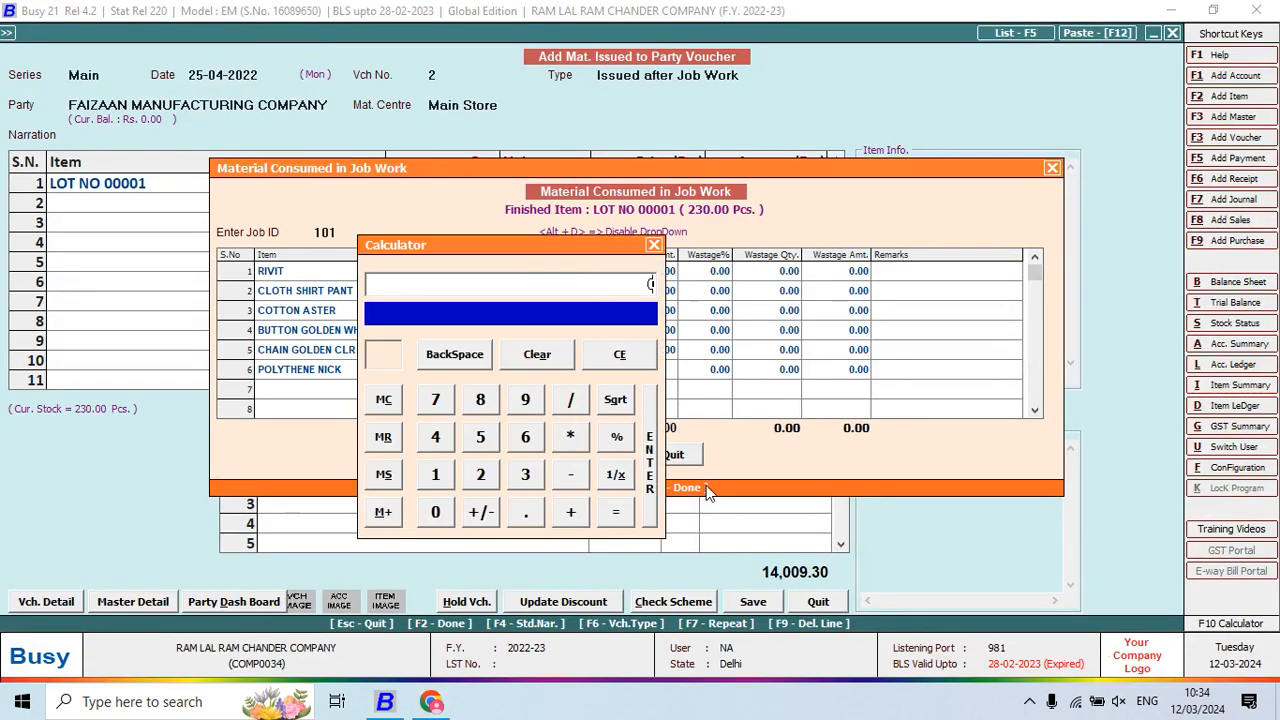
{"action": "type", "text": "230/"}
{"action": "key", "text": "alt+Tab"}
{"action": "key", "text": "alt+Tab"}
{"action": "type", "text": "*5="}
{"action": "key", "text": "Return"}
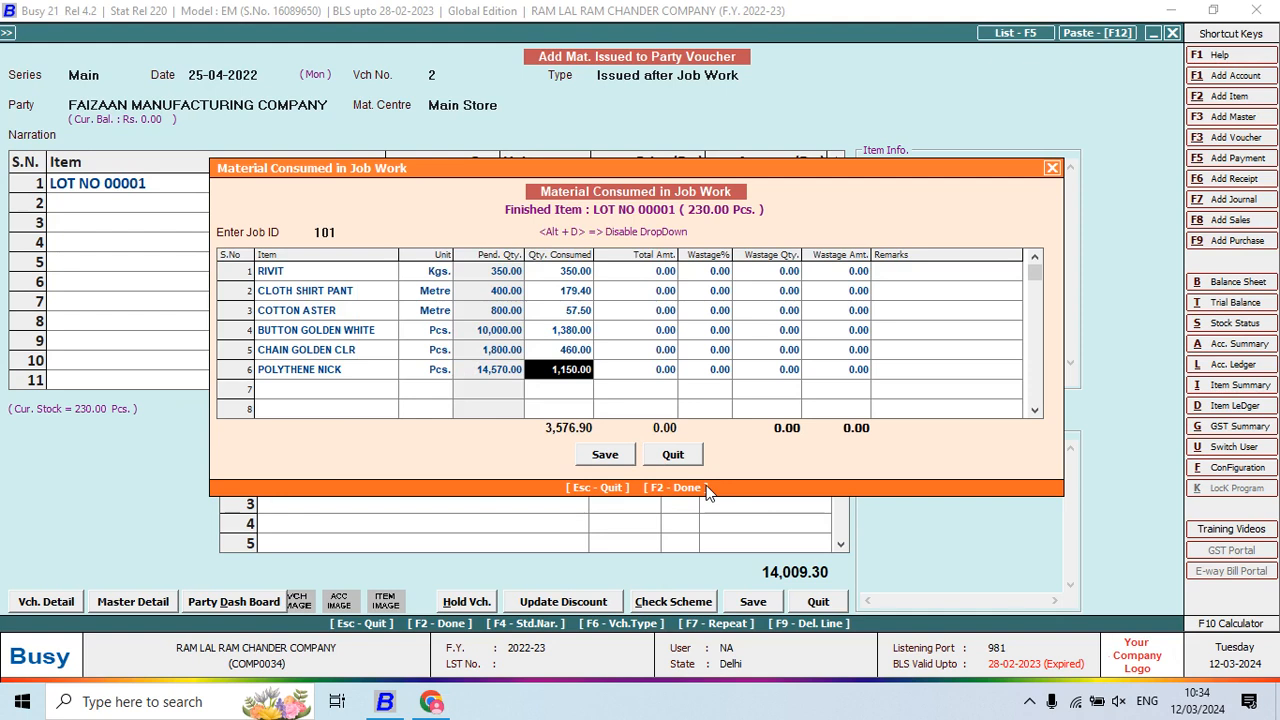
Add JOB WORK CHARGES MAT ISSU at 75.5 per piece and save voucher 2 totalling 31,374.30
{"action": "key", "text": "F2"}
{"action": "key", "text": "Return"}
{"action": "key", "text": "Return"}
{"action": "key", "text": "Return"}
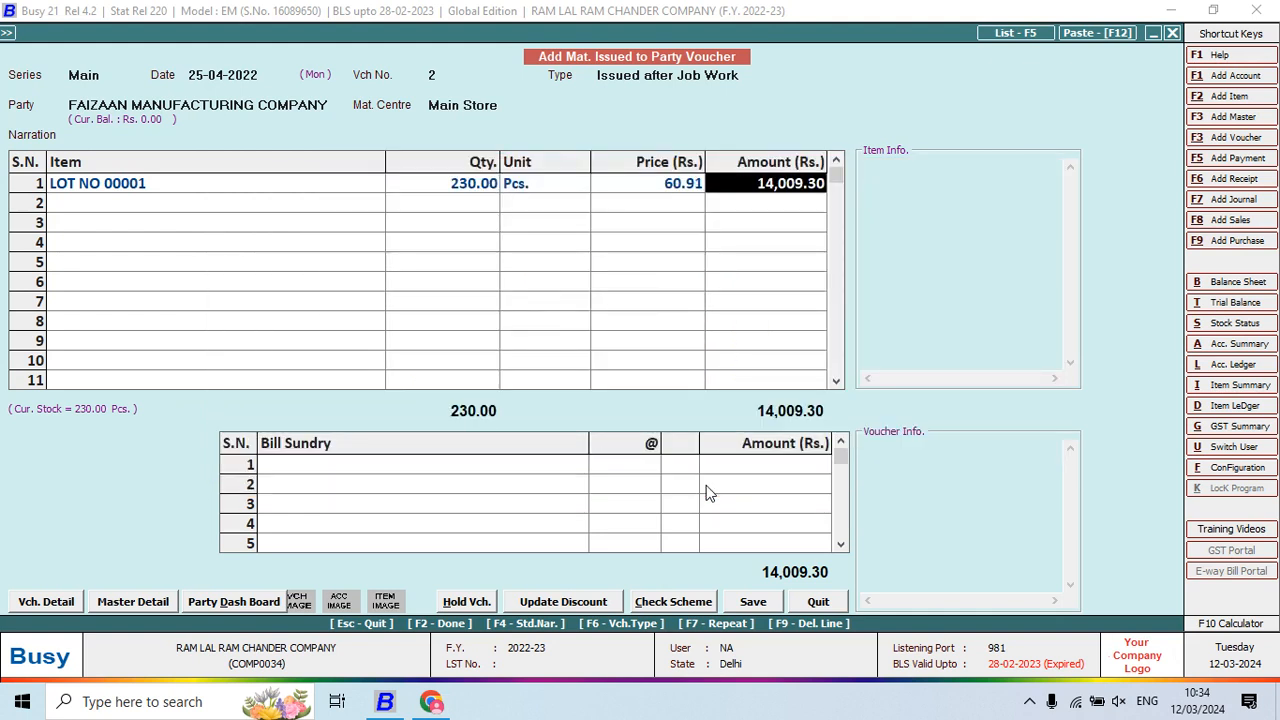
{"action": "key", "text": "Return"}
{"action": "key", "text": "Return"}
{"action": "key", "text": "Return"}
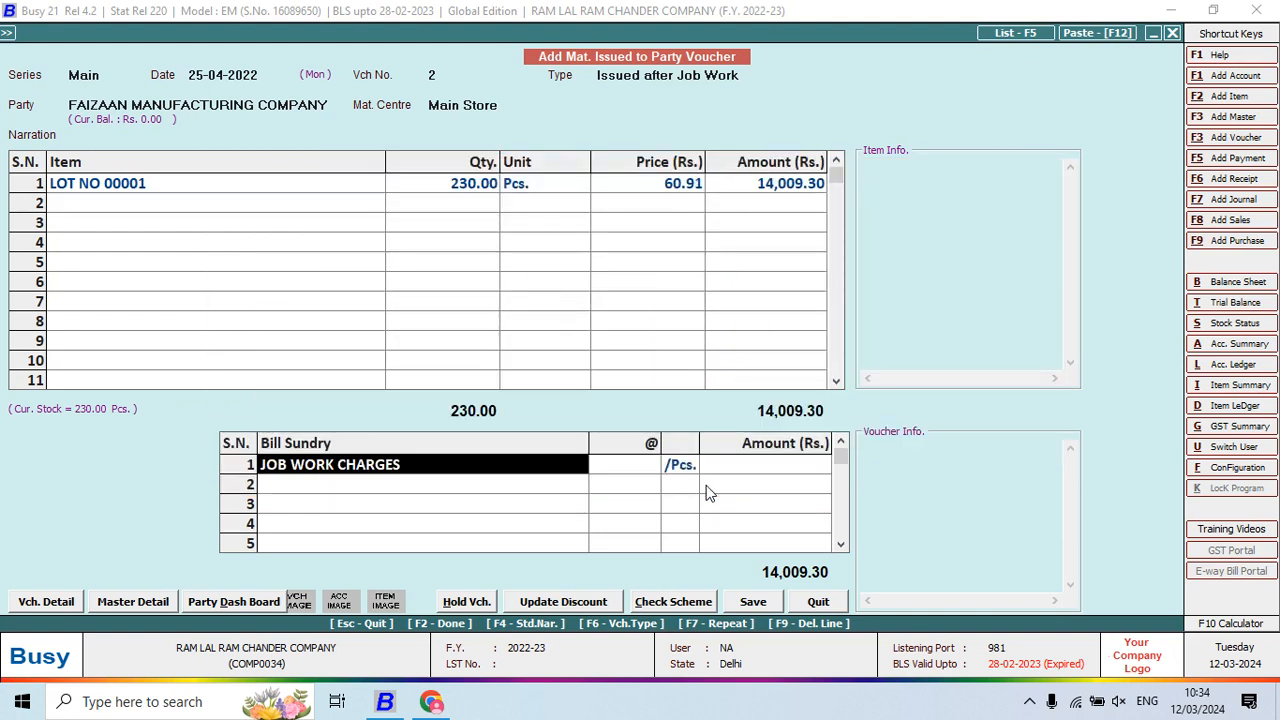
{"action": "key", "text": "Down"}
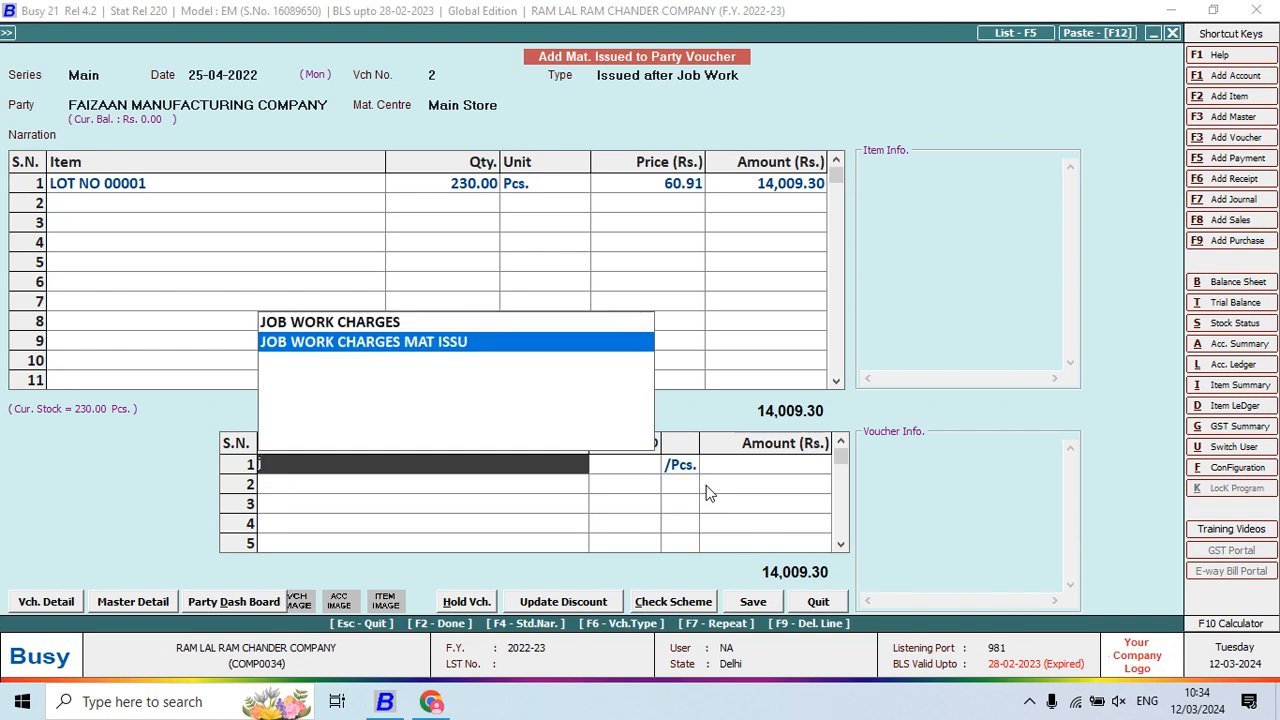
{"action": "key", "text": "Return"}
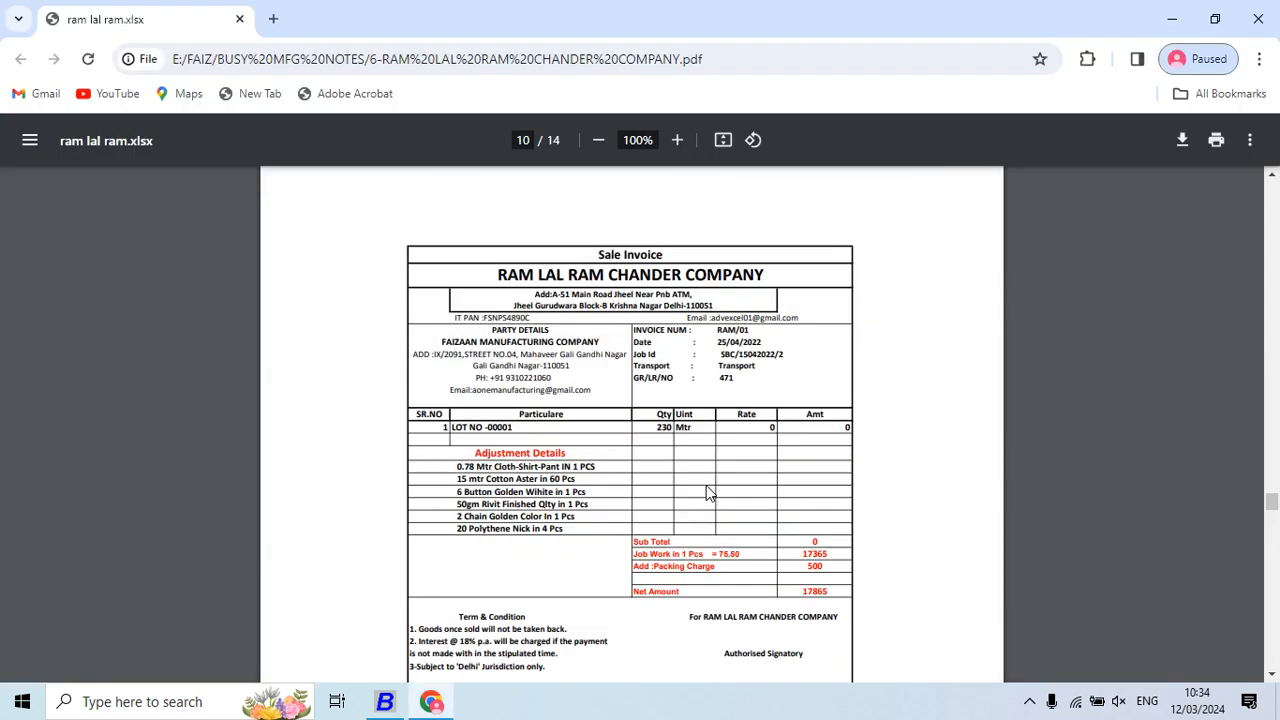
{"action": "type", "text": "7"}
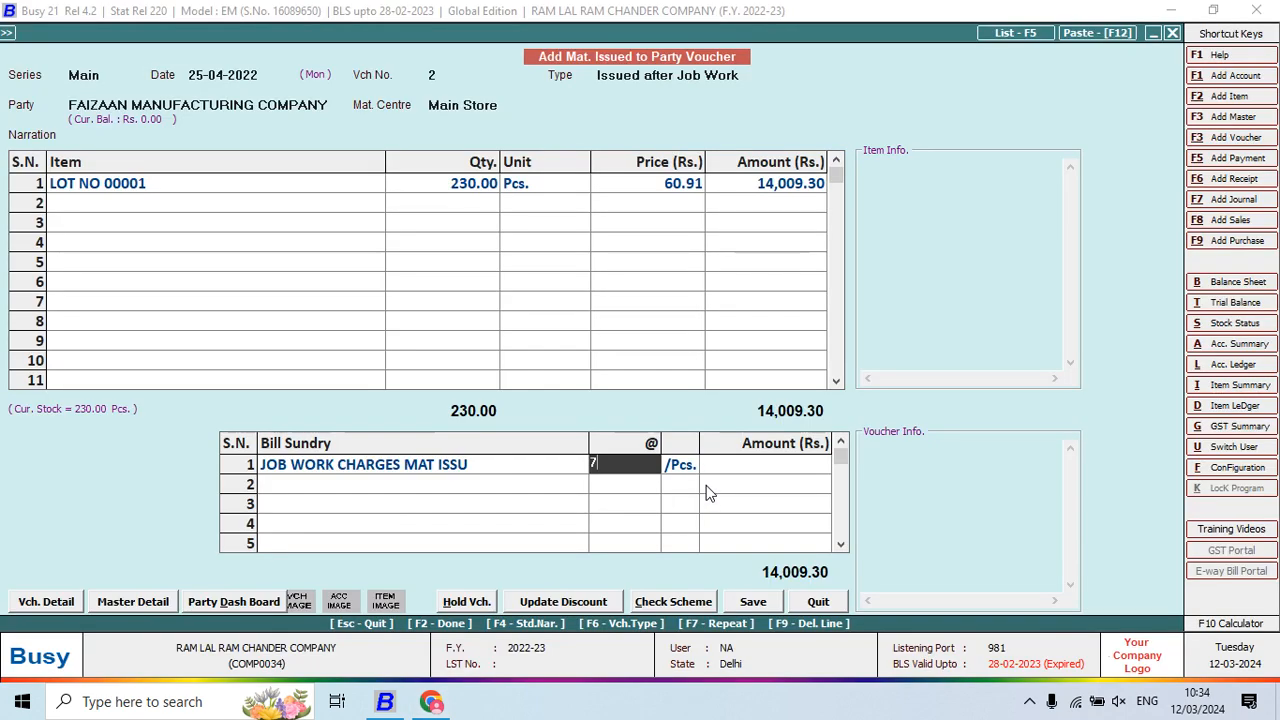
{"action": "type", "text": "5.5"}
{"action": "key", "text": "Return"}
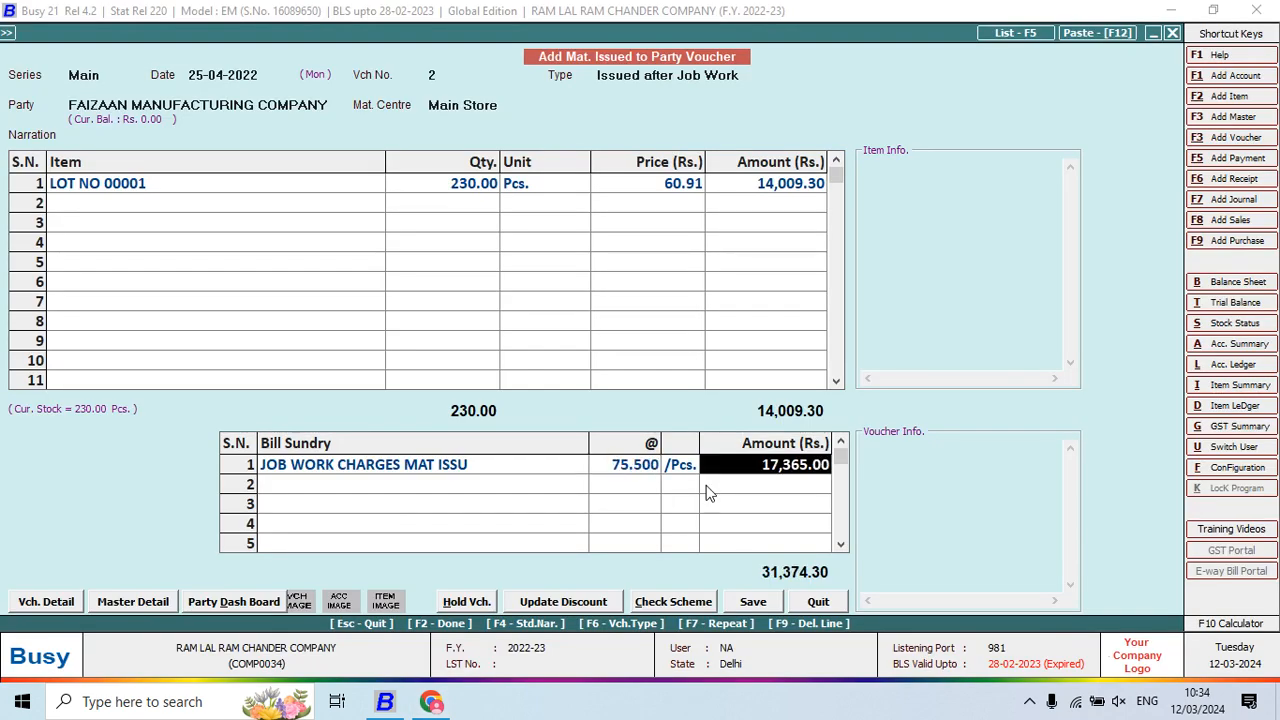
{"action": "key", "text": "F2"}
{"action": "key", "text": "F2"}
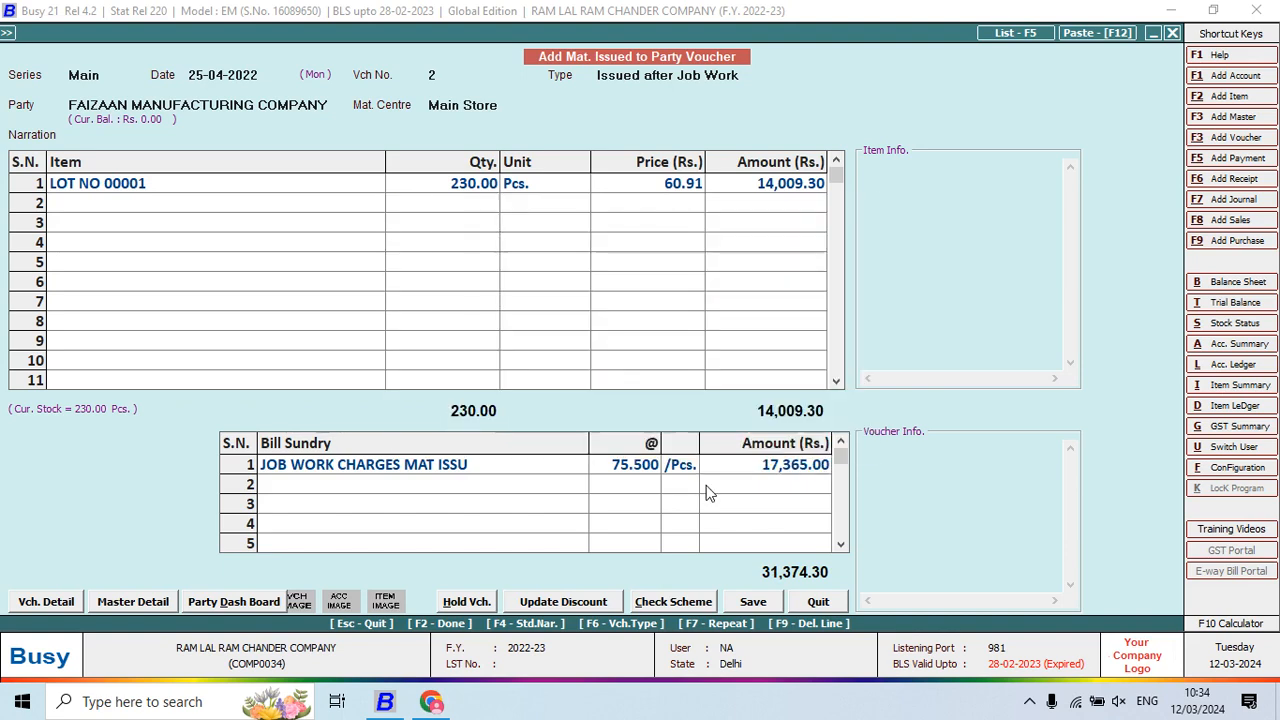
{"action": "key", "text": "Return"}
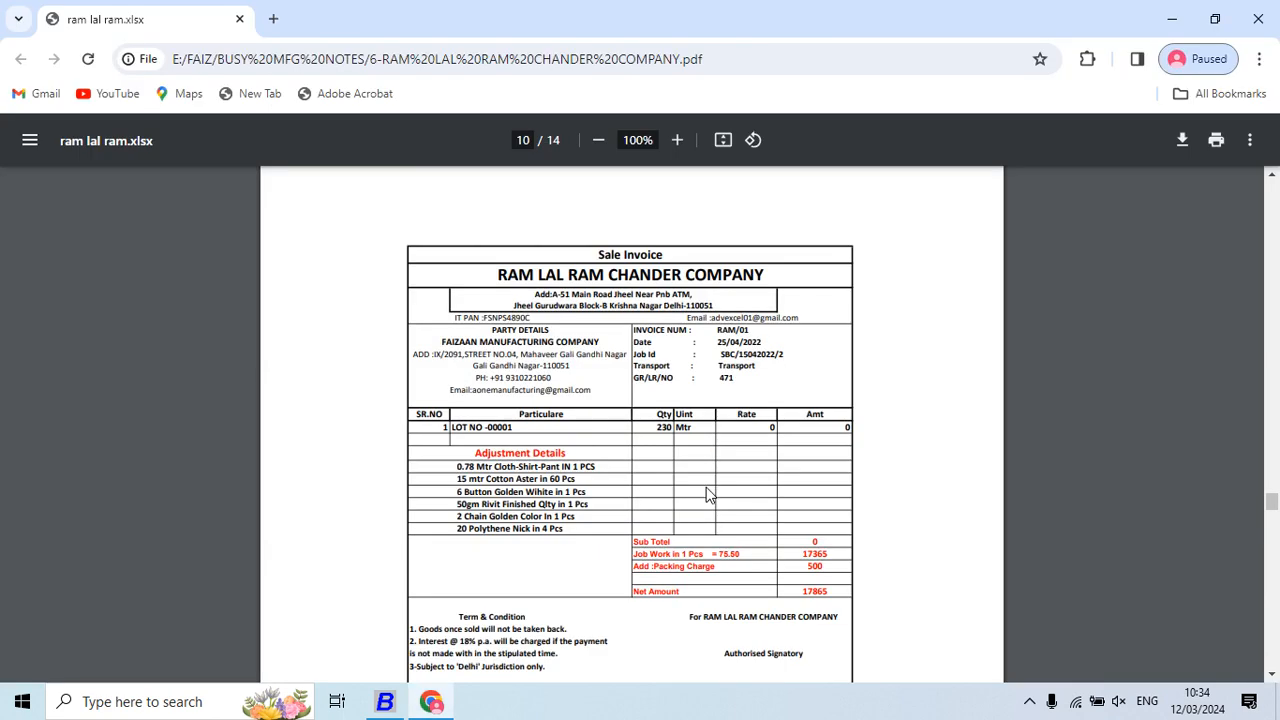
Date voucher 3 as 25-04-2022 and choose party A-ONE MANUFACTURING COM
{"action": "scroll", "coordinate": [706, 487], "scroll_direction": "down", "scroll_amount": 10}
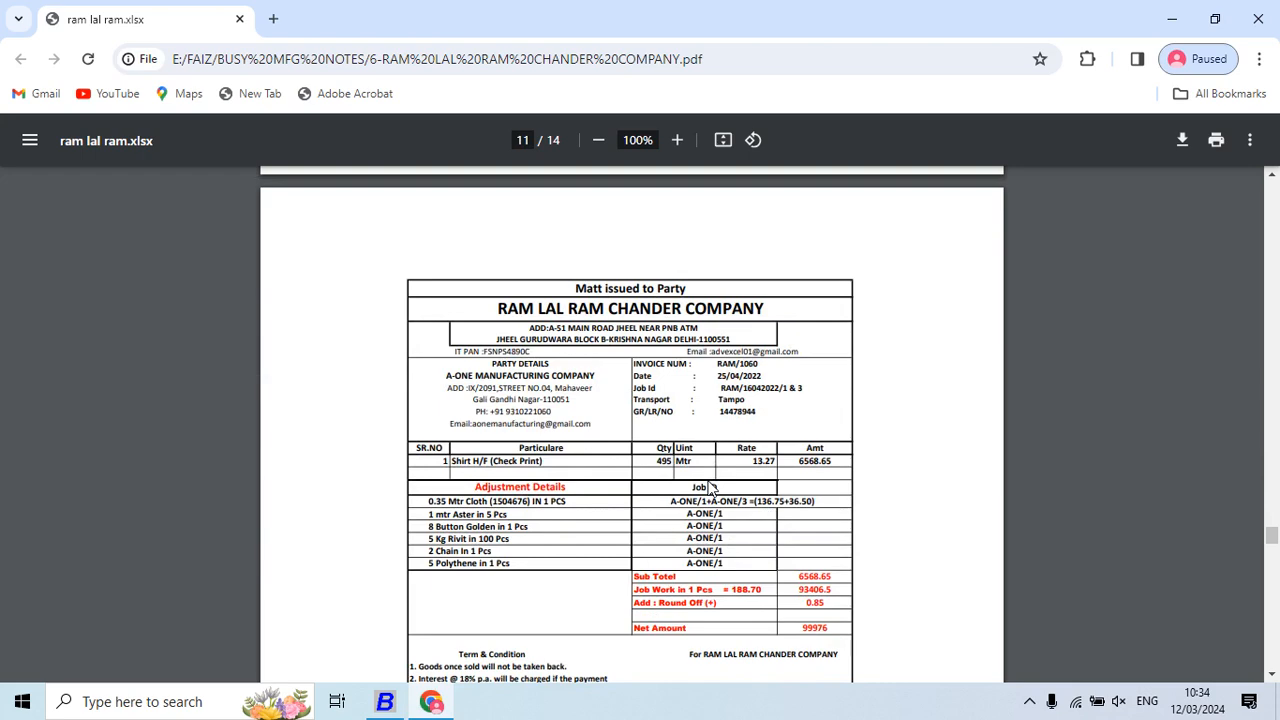
{"action": "scroll", "coordinate": [709, 485], "scroll_direction": "down", "scroll_amount": 2}
{"action": "scroll", "coordinate": [709, 483], "scroll_direction": "up", "scroll_amount": 2}
{"action": "scroll", "coordinate": [709, 483], "scroll_direction": "down", "scroll_amount": 2}
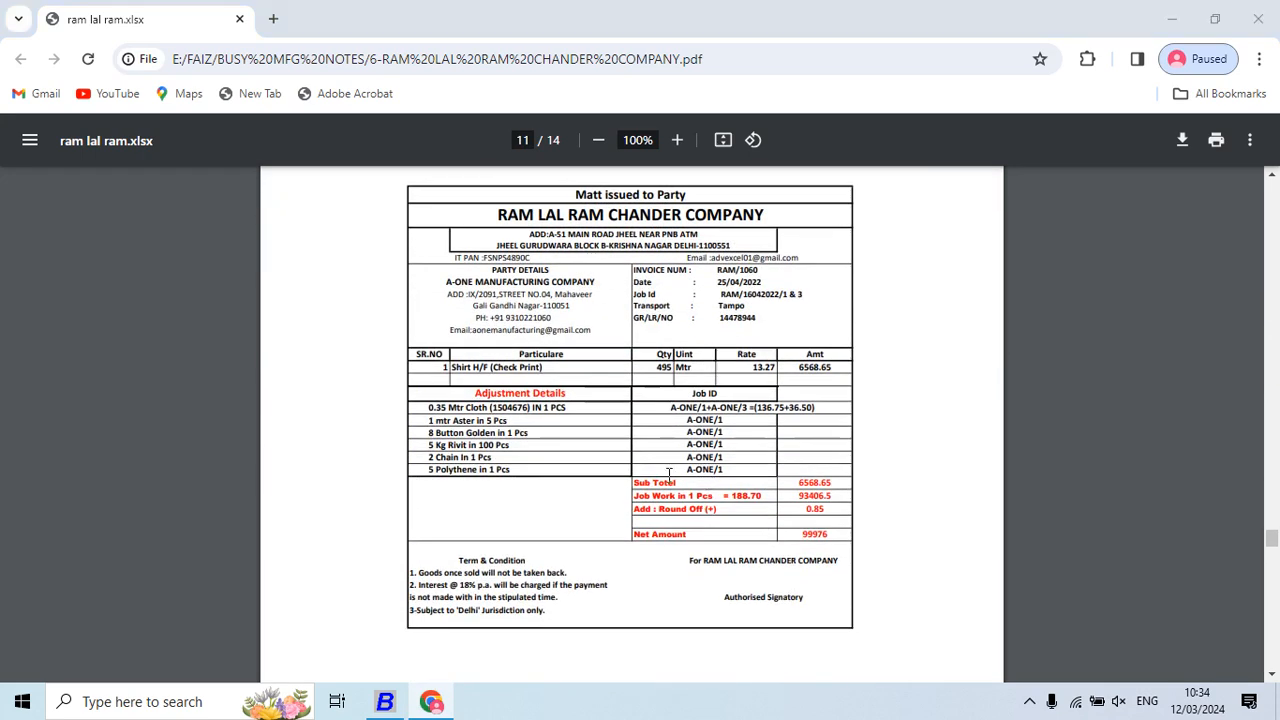
{"action": "key", "text": "alt+Tab"}
{"action": "key", "text": "Return"}
{"action": "type", "text": "25"}
{"action": "key", "text": "Return"}
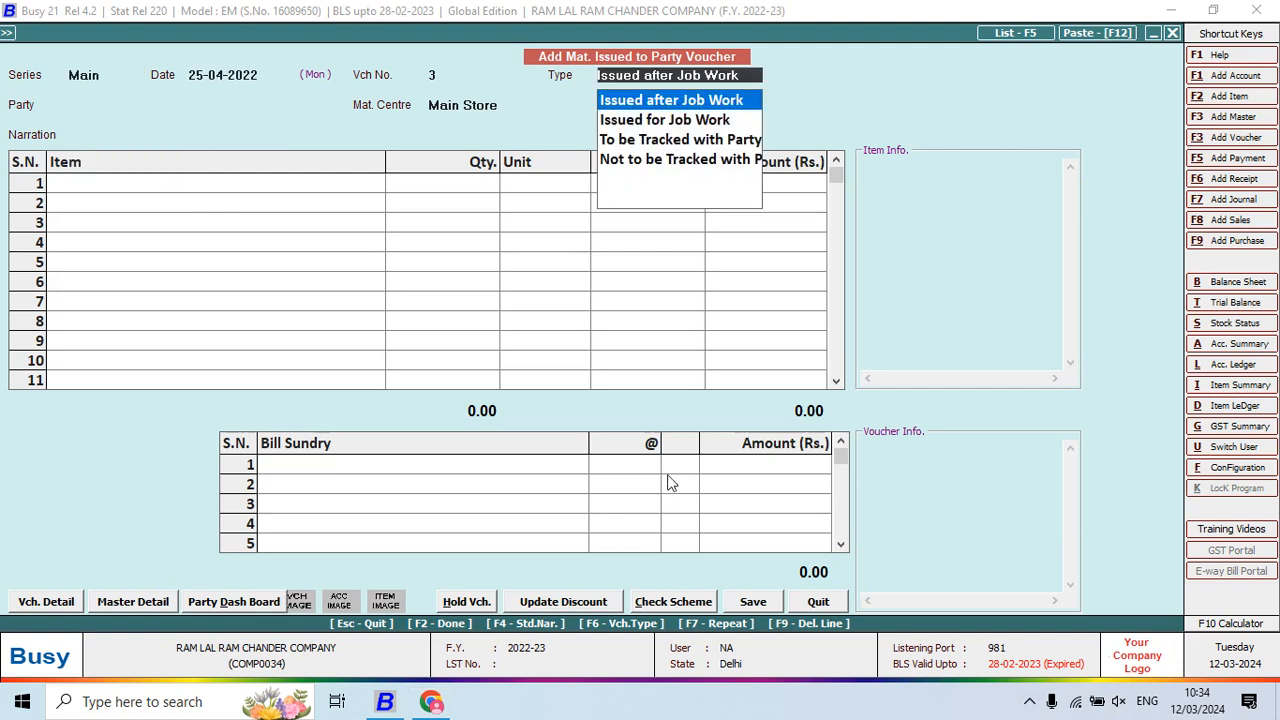
{"action": "key", "text": "Return"}
{"action": "type", "text": "A"}
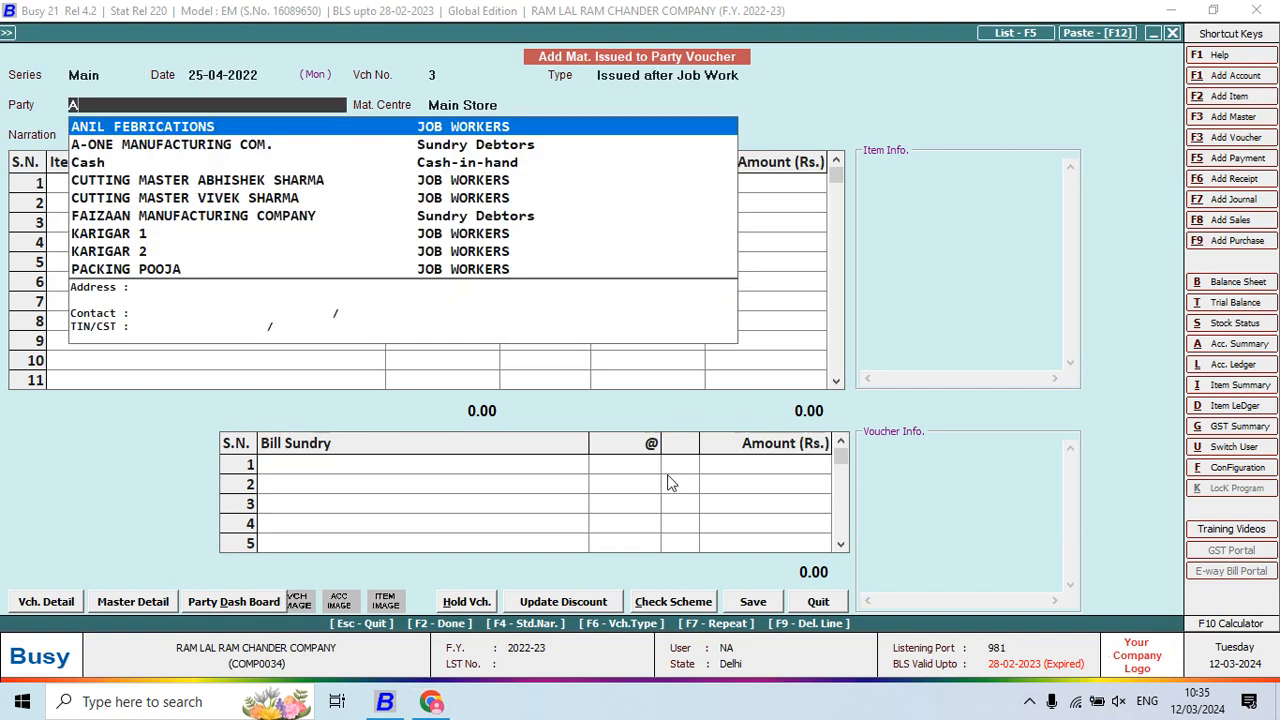
{"action": "key", "text": "Down"}
{"action": "key", "text": "Return"}
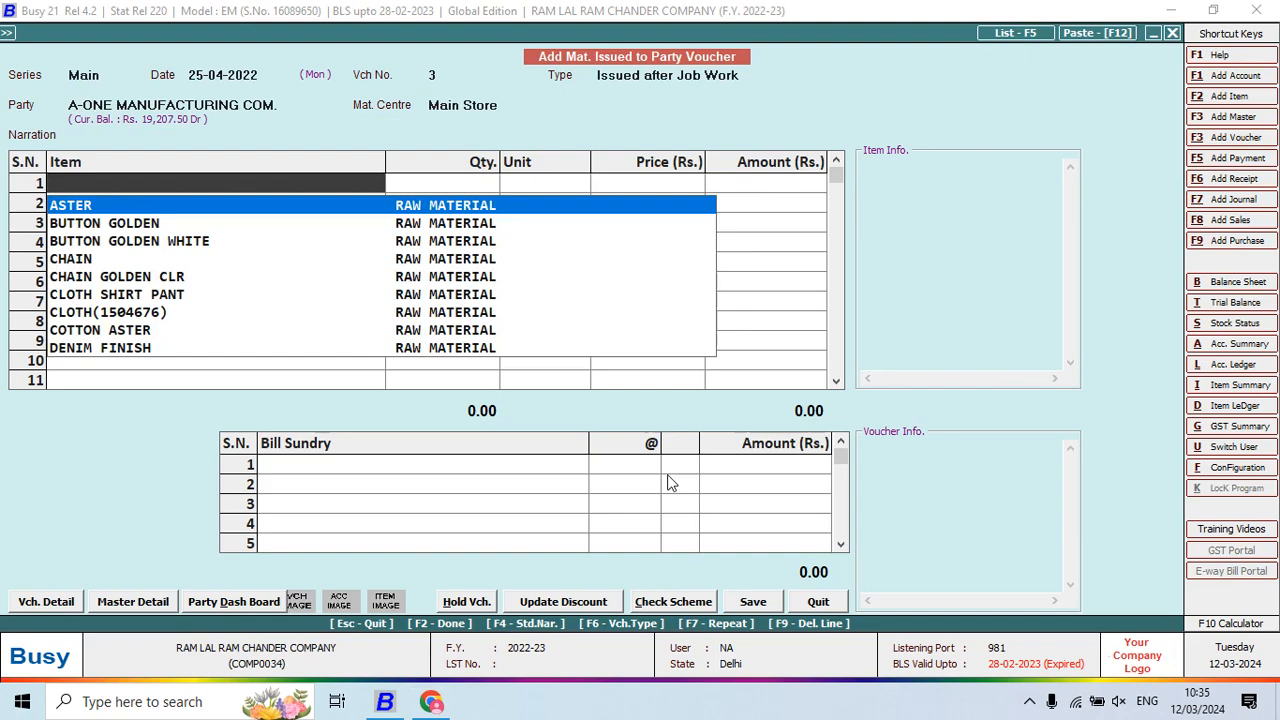
Add 495 Pcs of SHIRT HF CHECK PRINT and open its material consumption details
{"action": "type", "text": "SHIR"}
{"action": "key", "text": "alt+Tab"}
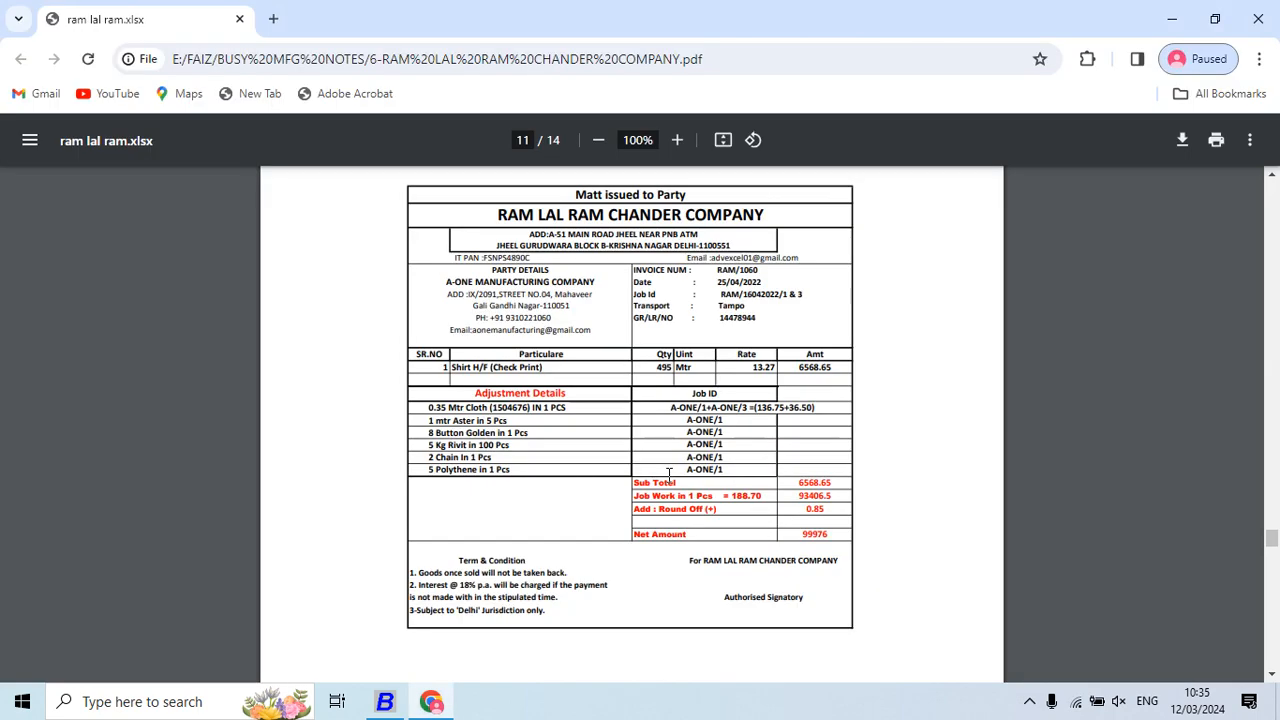
{"action": "key", "text": "alt+Tab"}
{"action": "key", "text": "alt+Tab"}
{"action": "key", "text": "alt+Tab"}
{"action": "key", "text": "Return"}
{"action": "key", "text": "alt+Tab"}
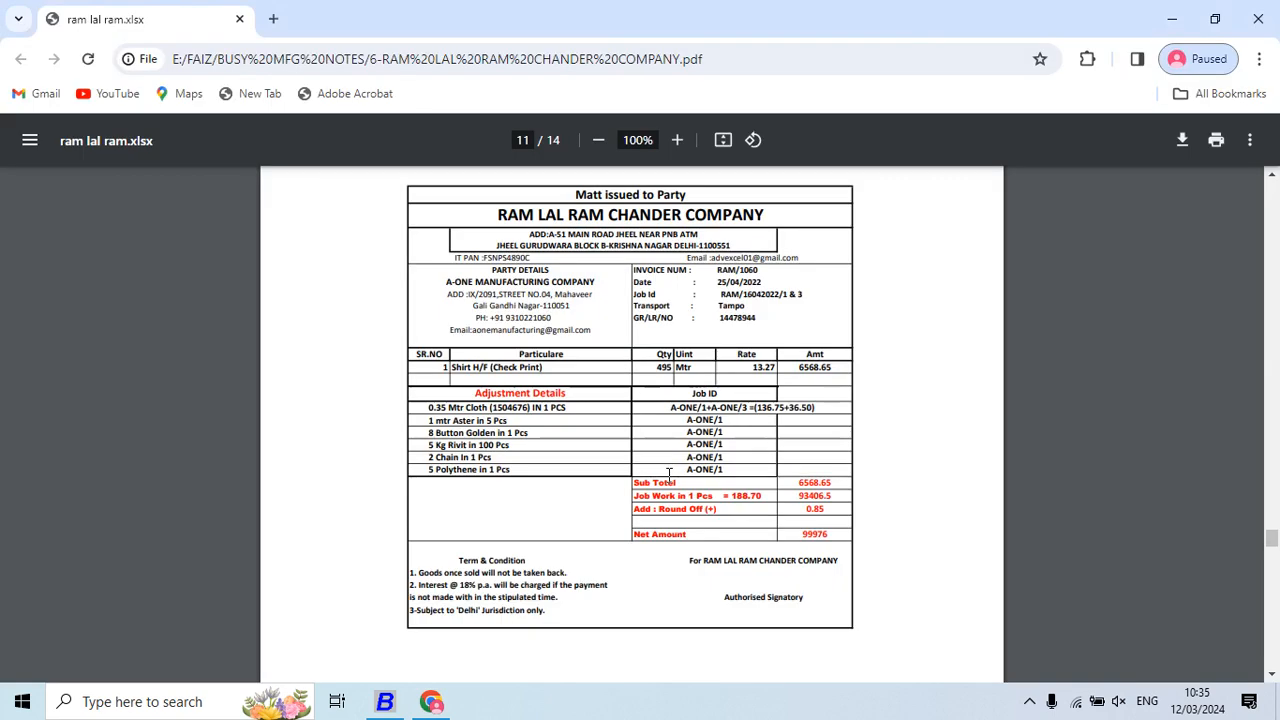
{"action": "key", "text": "alt+Tab"}
{"action": "type", "text": "495"}
{"action": "key", "text": "Return"}
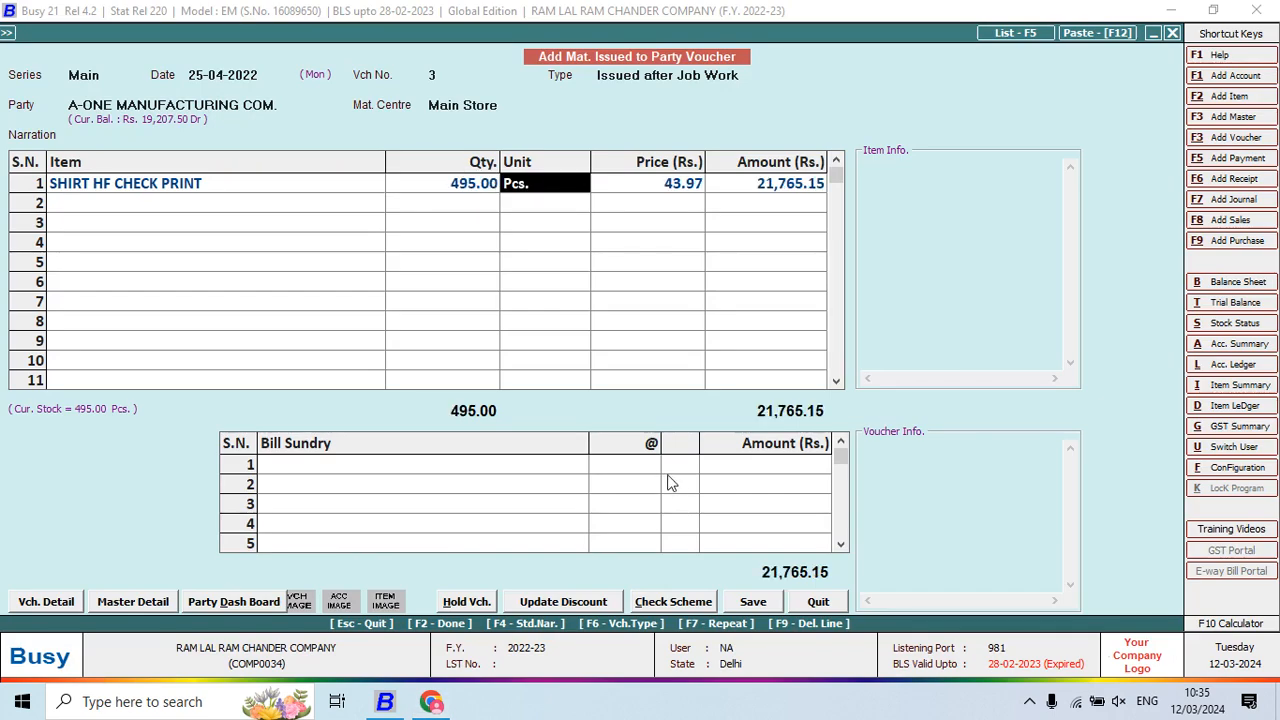
{"action": "key", "text": "Return"}
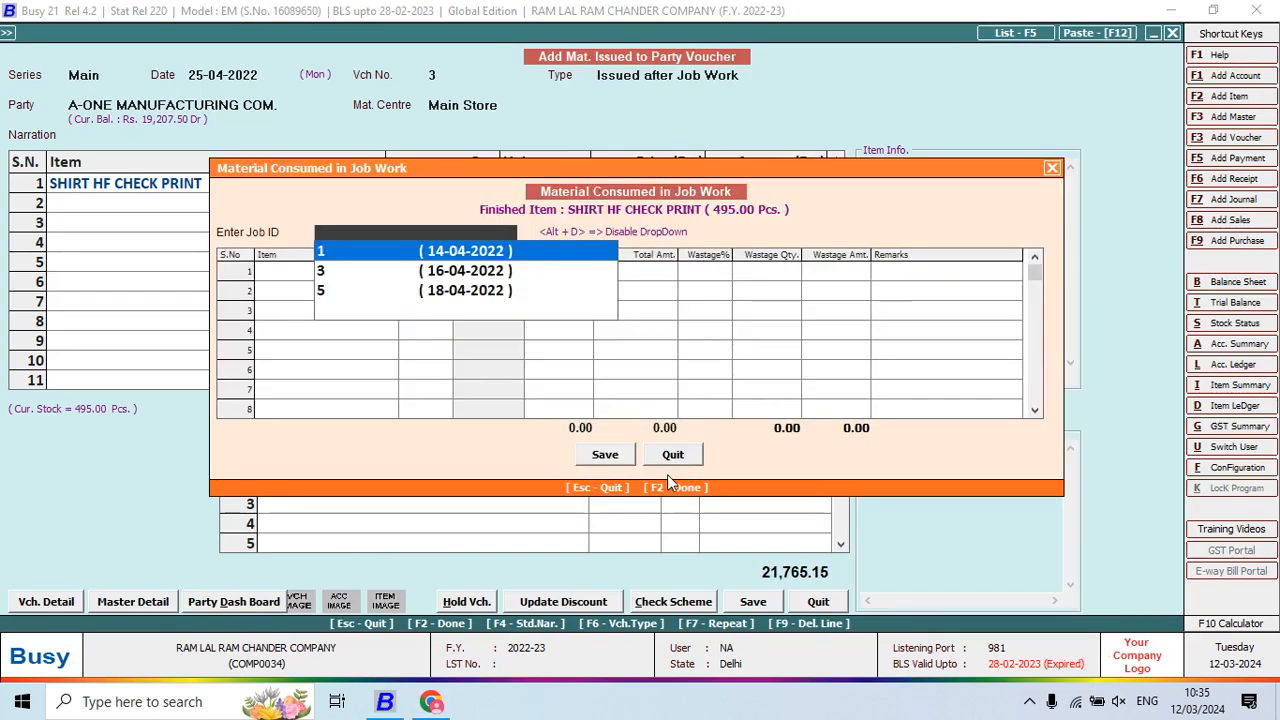
Accept job ID 1 and delete the DENIM row from the consumed materials
{"action": "key", "text": "alt+Tab"}
{"action": "key", "text": "alt+Tab"}
{"action": "key", "text": "Return"}
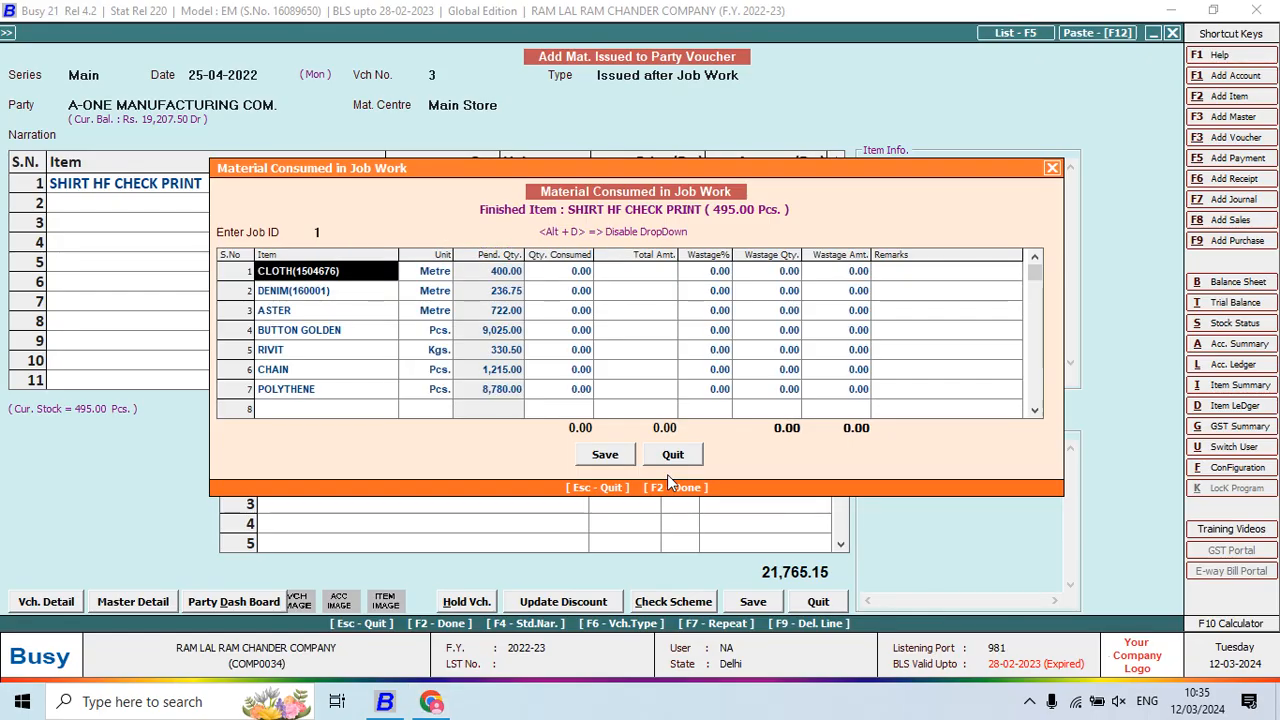
{"action": "key", "text": "alt+Tab"}
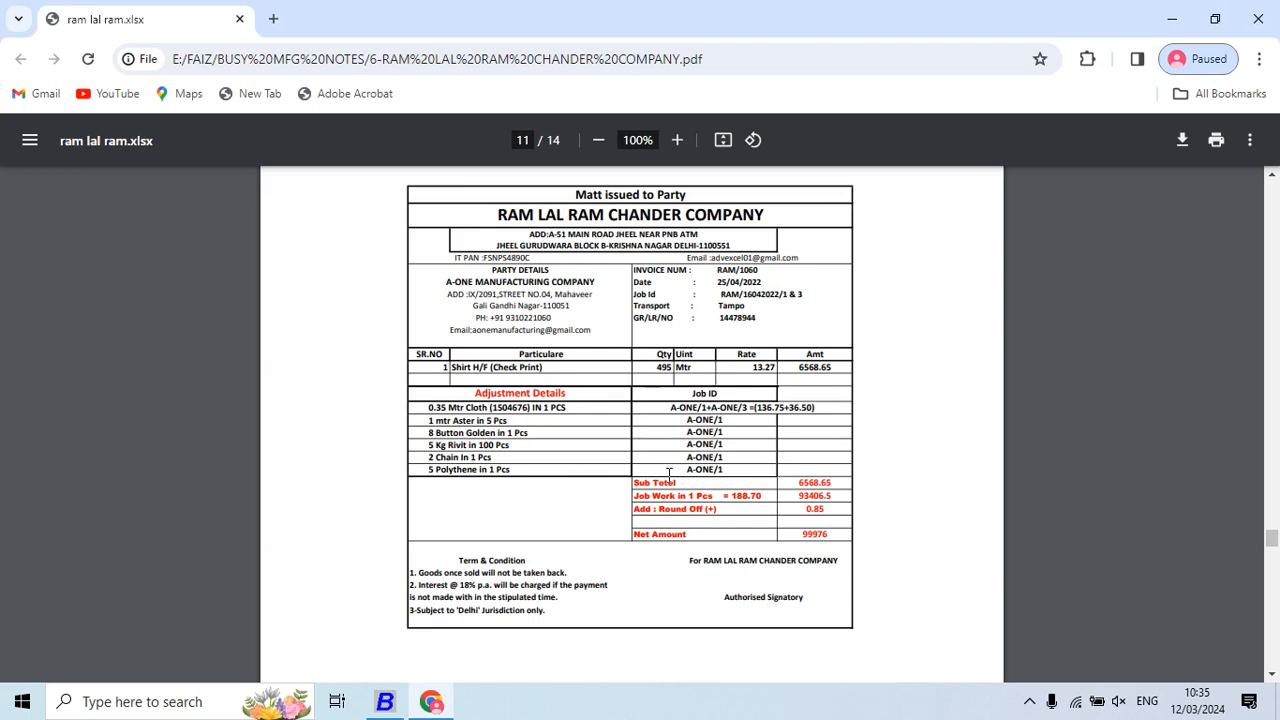
{"action": "key", "text": "alt+Tab"}
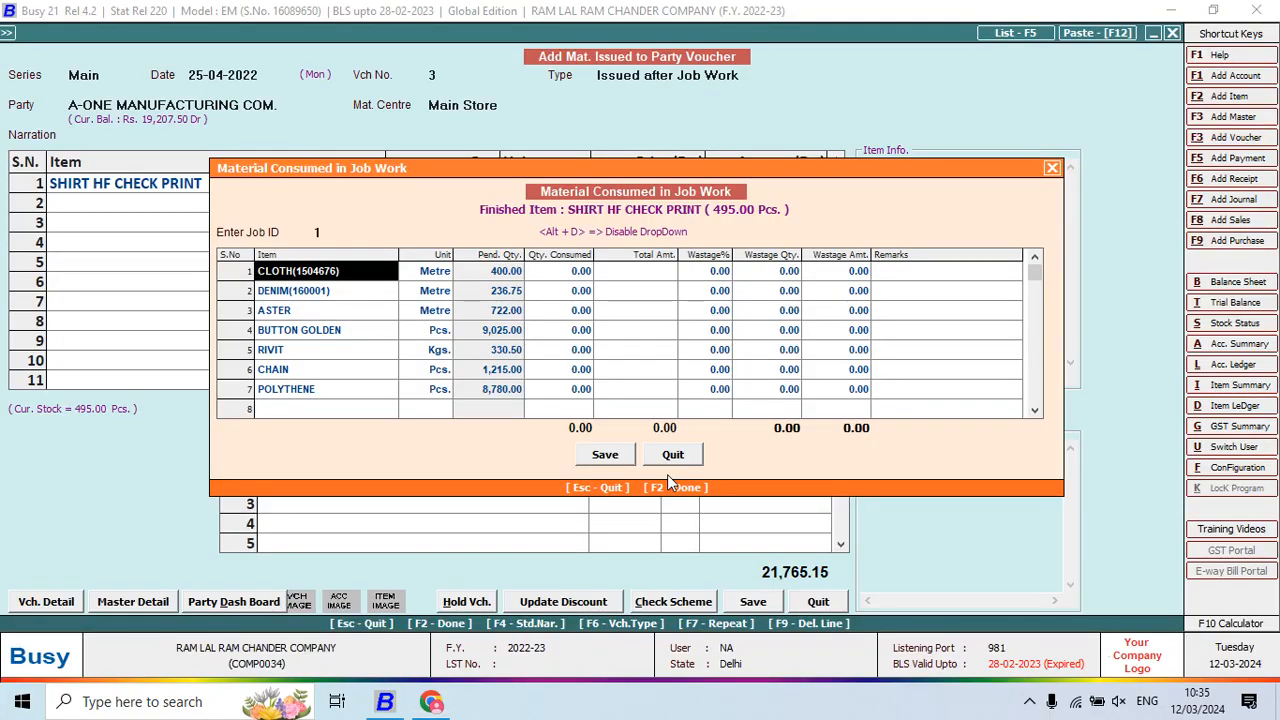
{"action": "key", "text": "Down"}
{"action": "key", "text": "F9"}
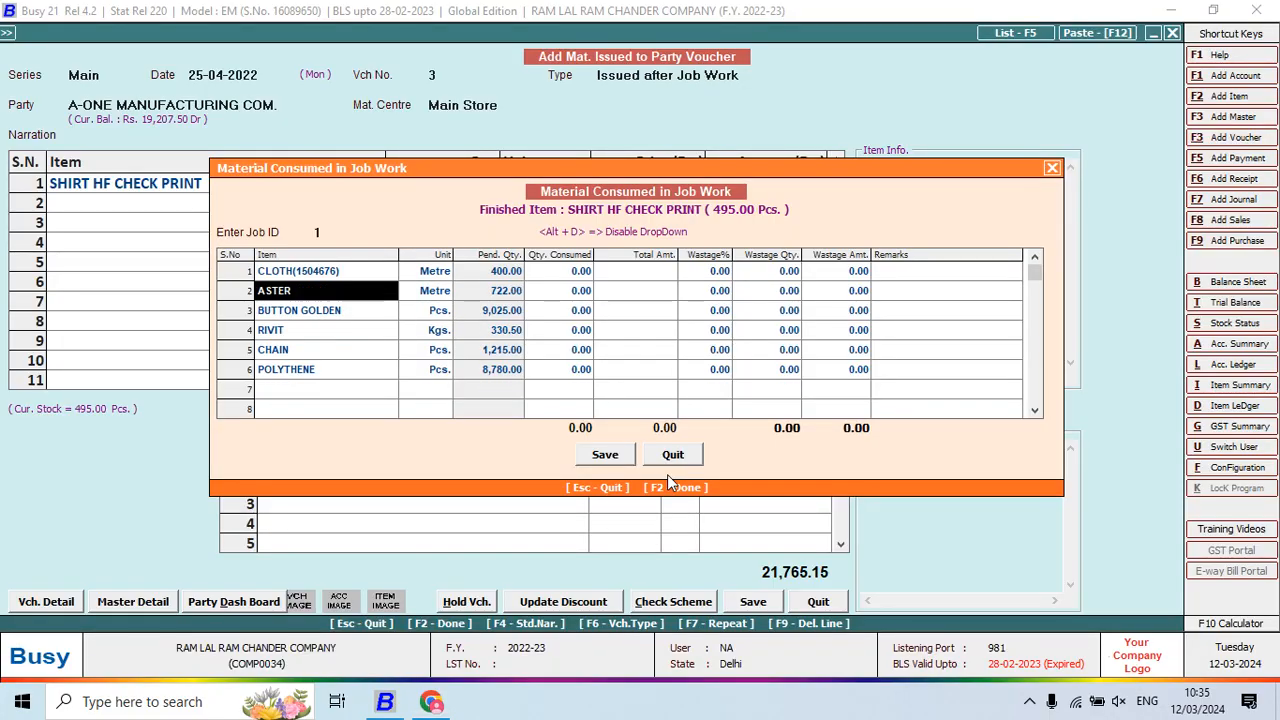
{"action": "key", "text": "Up"}
{"action": "key", "text": "Return"}
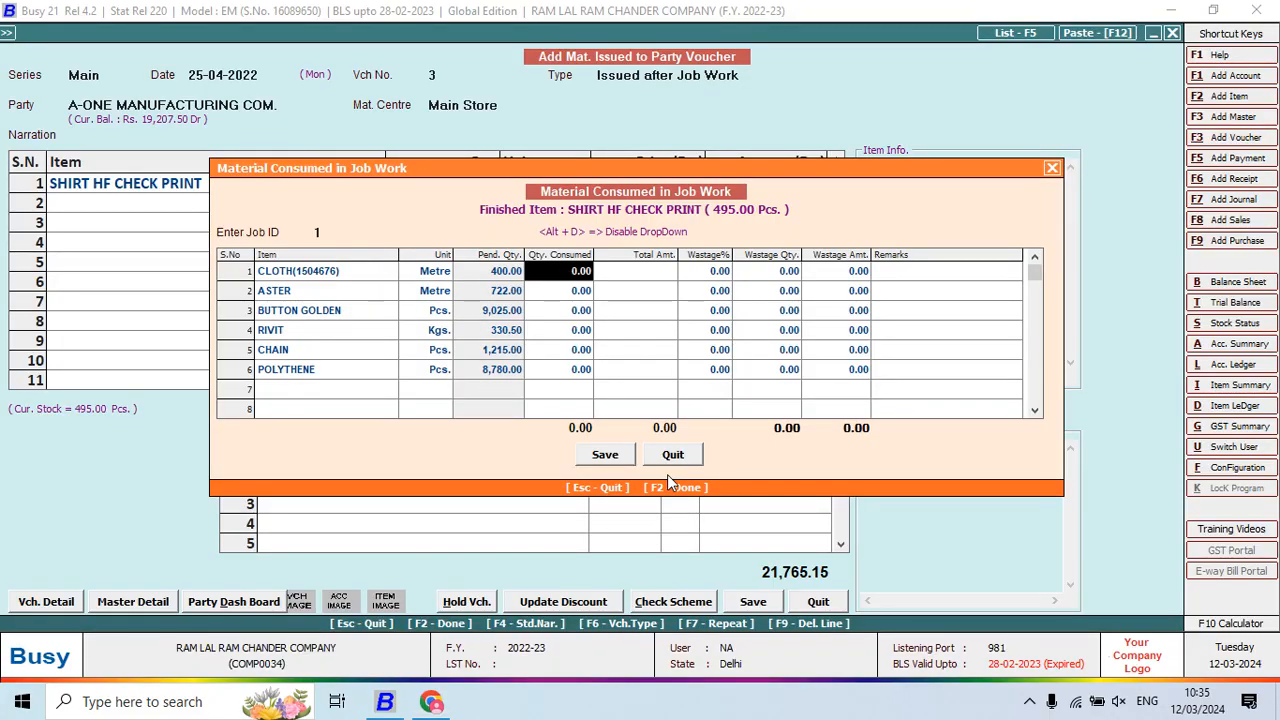
Enter CLOTH's consumed quantity as 173.25 (495*0.35), correcting a mistyped calculation
{"action": "key", "text": "alt+Tab"}
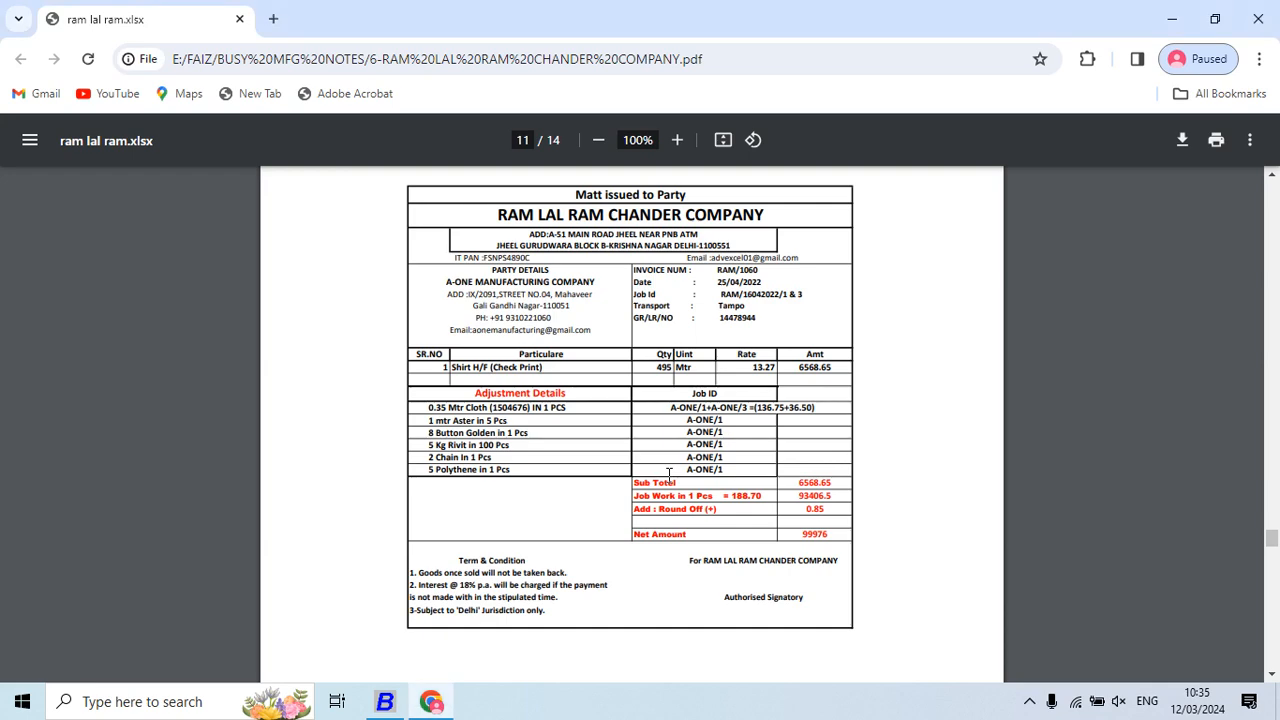
{"action": "key", "text": "alt+Tab"}
{"action": "key", "text": "F10"}
{"action": "type", "text": "495*"}
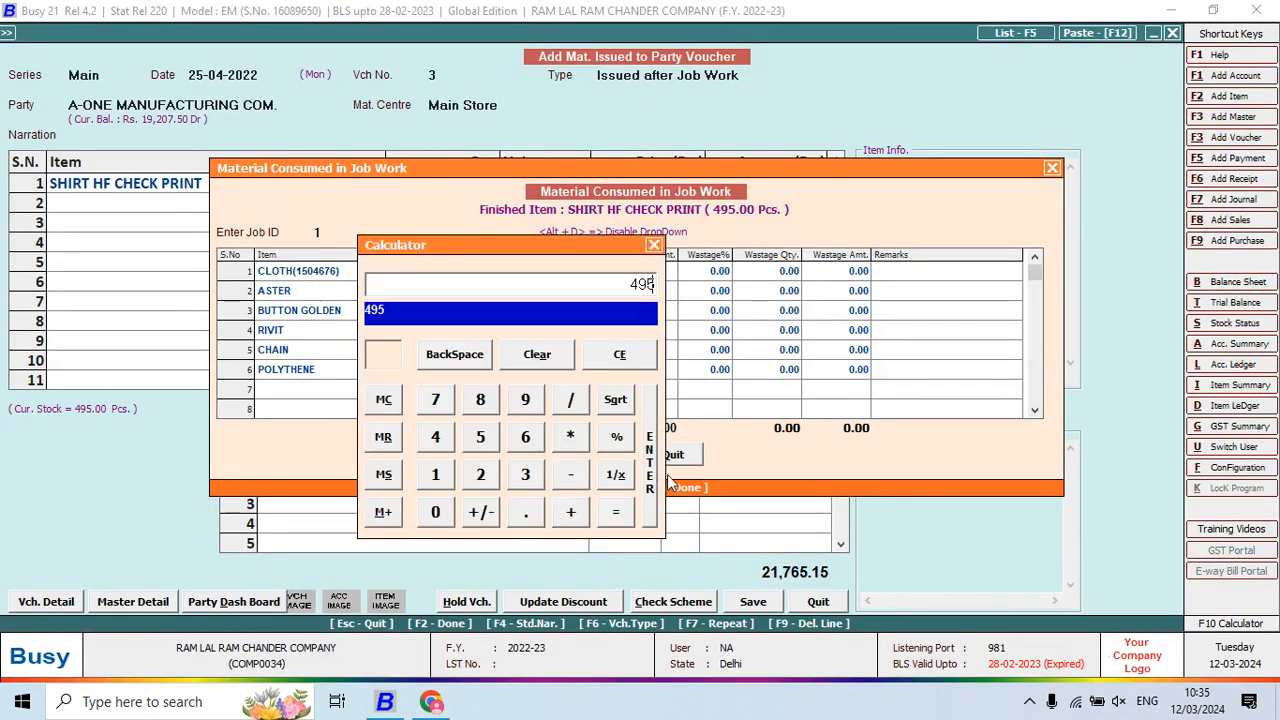
{"action": "key", "text": "alt+Tab"}
{"action": "key", "text": "alt+Tab"}
{"action": "type", "text": "035"}
{"action": "key", "text": "Return"}
{"action": "key", "text": "Delete"}
{"action": "type", "text": "495*0.35"}
{"action": "key", "text": "Return"}
{"action": "key", "text": "Return"}
{"action": "key", "text": "Return"}
Enter ASTER's consumed quantity as 99 (495/5)
{"action": "key", "text": "alt+Tab"}
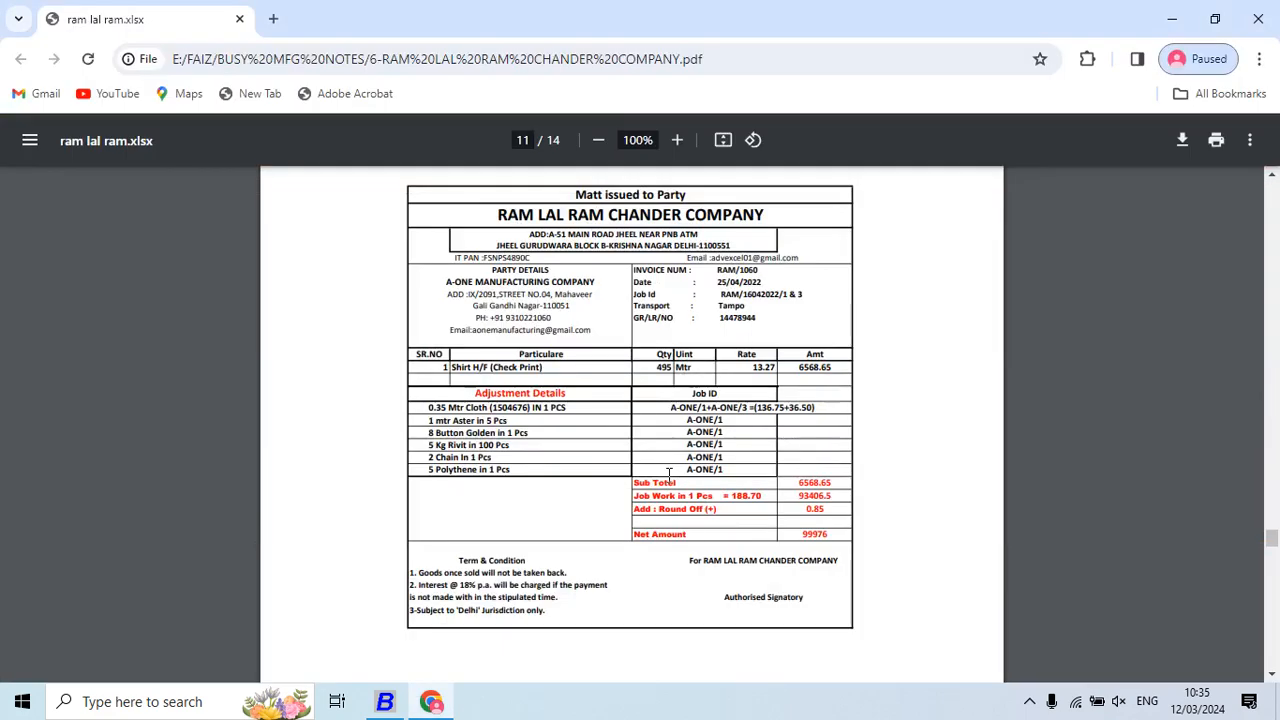
{"action": "key", "text": "alt+Tab"}
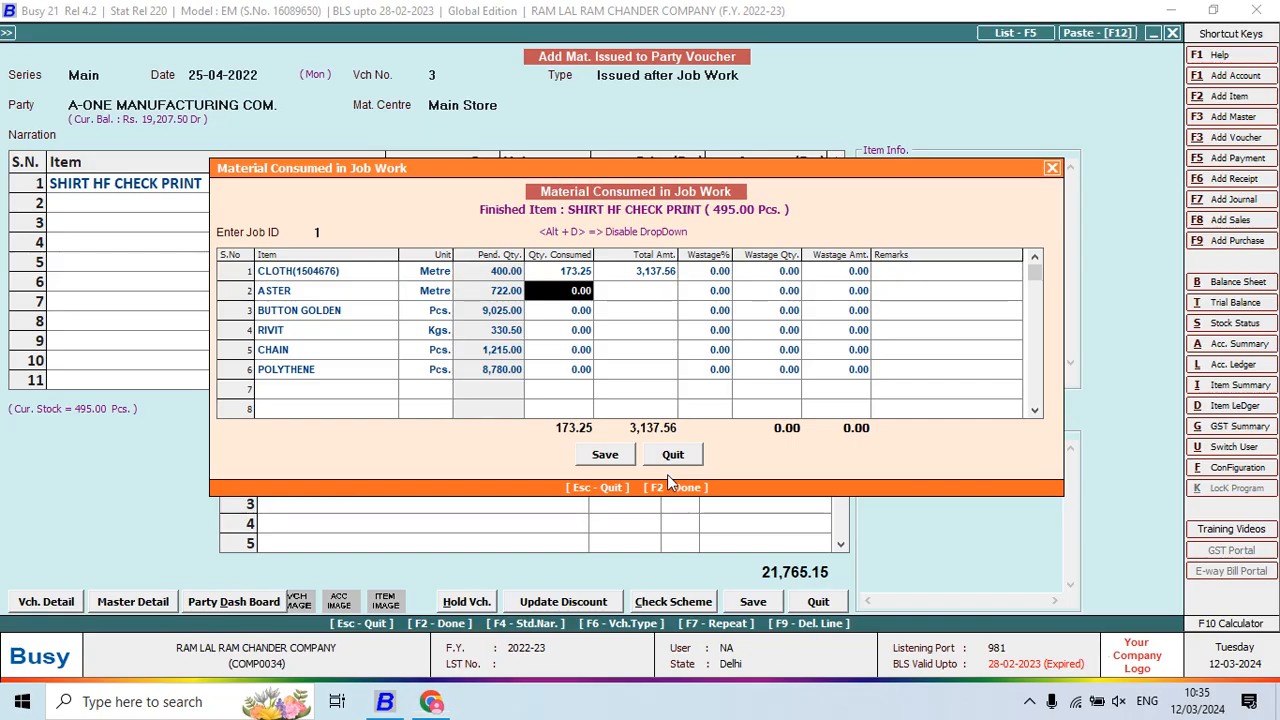
{"action": "key", "text": "F10"}
{"action": "type", "text": "495/"}
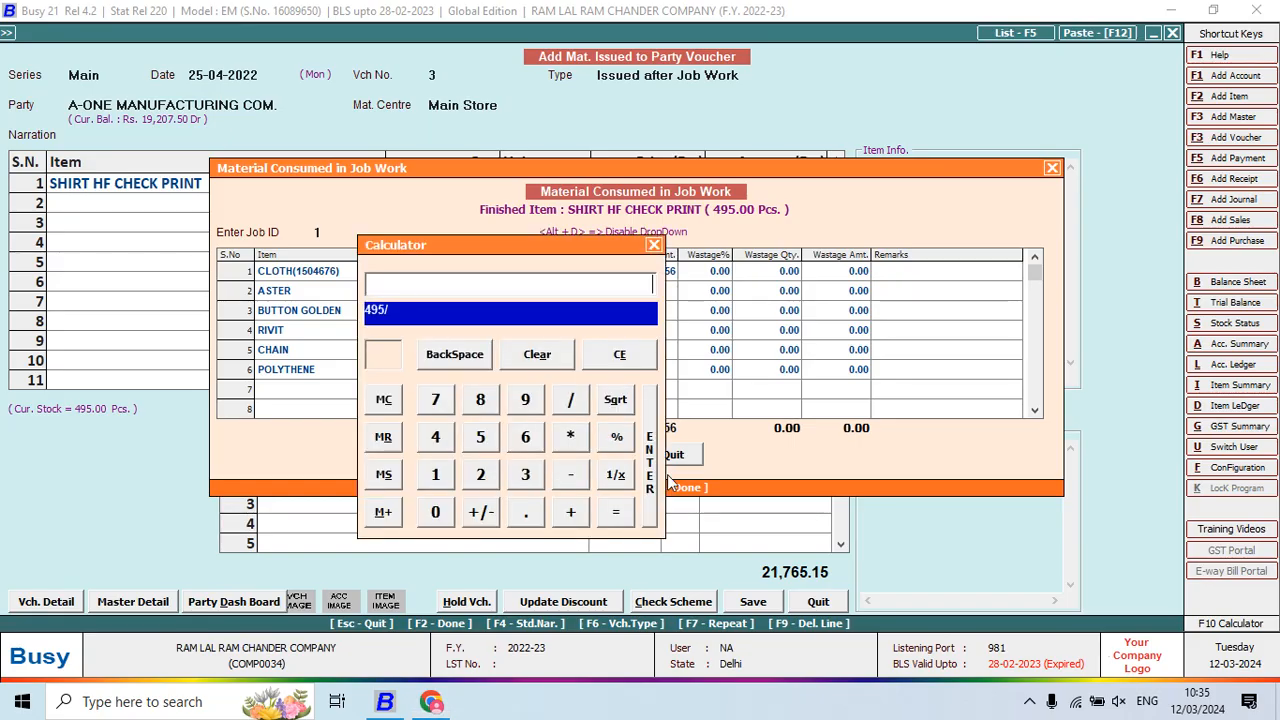
{"action": "key", "text": "alt+Tab"}
{"action": "key", "text": "alt+Tab"}
{"action": "type", "text": "/5"}
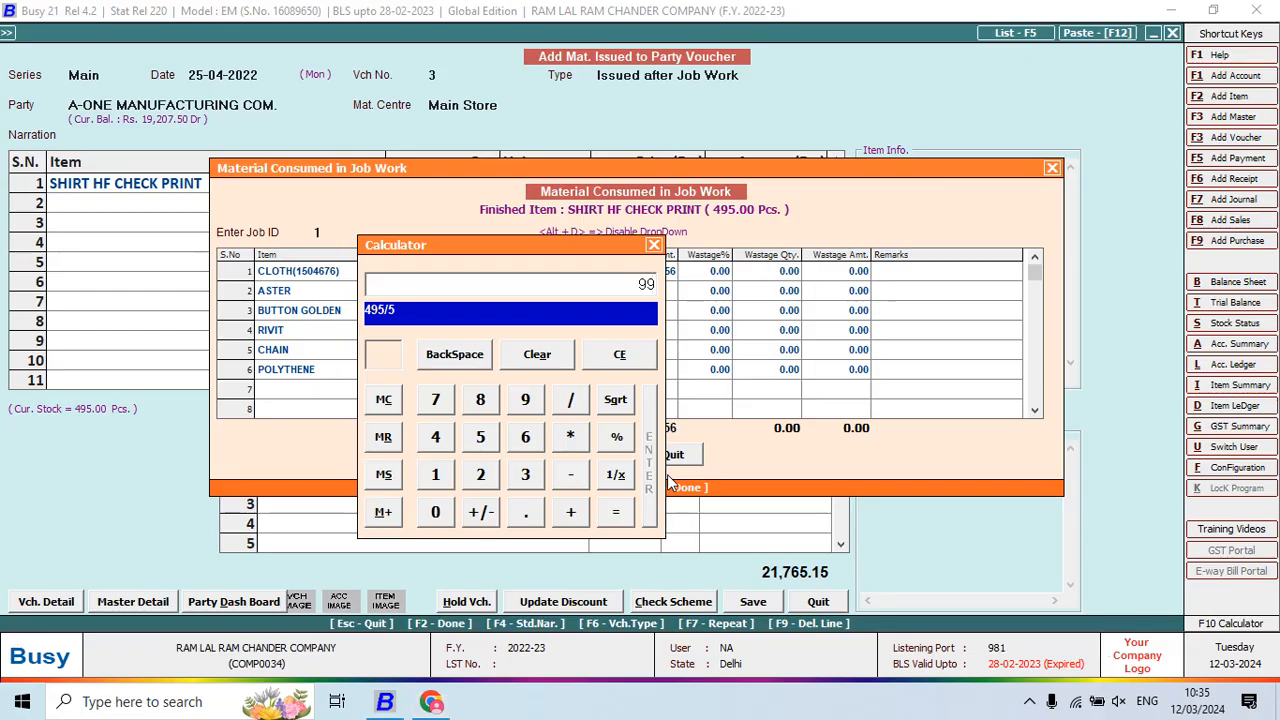
{"action": "key", "text": "Return"}
{"action": "key", "text": "shift+Tab"}
{"action": "key", "text": "Tab"}
{"action": "key", "text": "Down"}
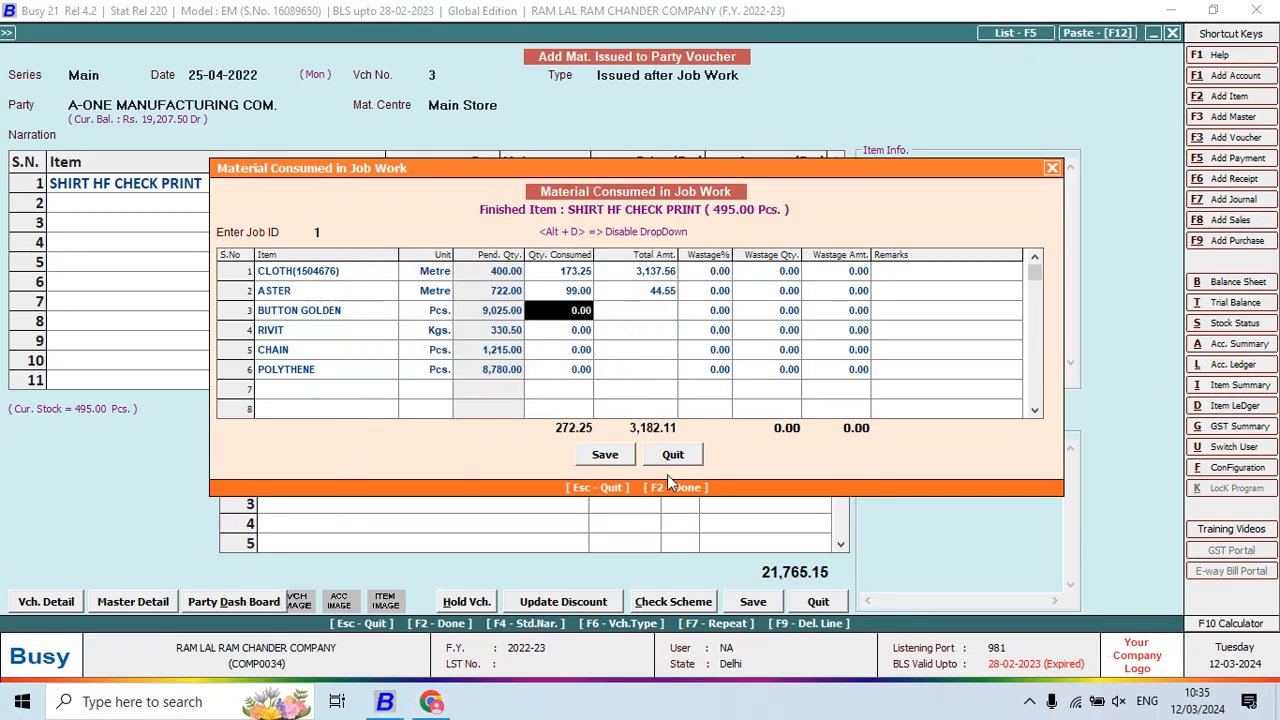
Enter BUTTON GOLDEN's consumed quantity as 3,960 (495*8)
{"action": "key", "text": "alt+Tab"}
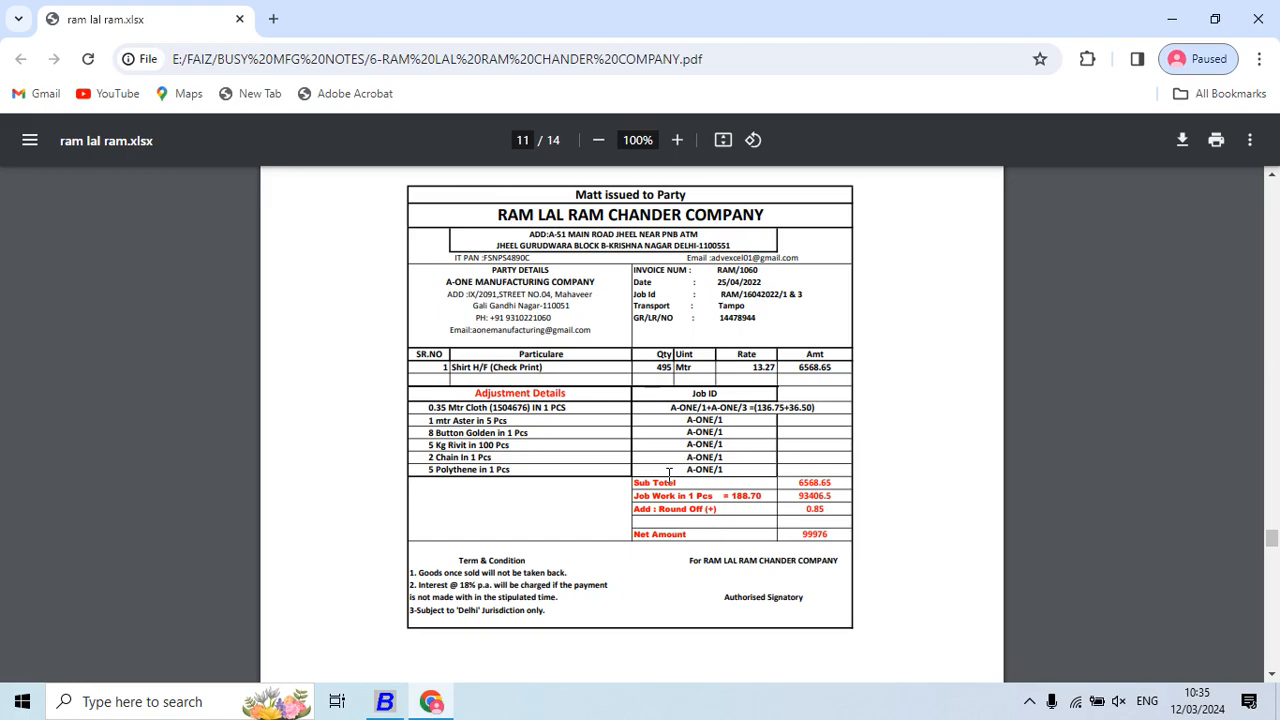
{"action": "key", "text": "alt+Tab"}
{"action": "key", "text": "F10"}
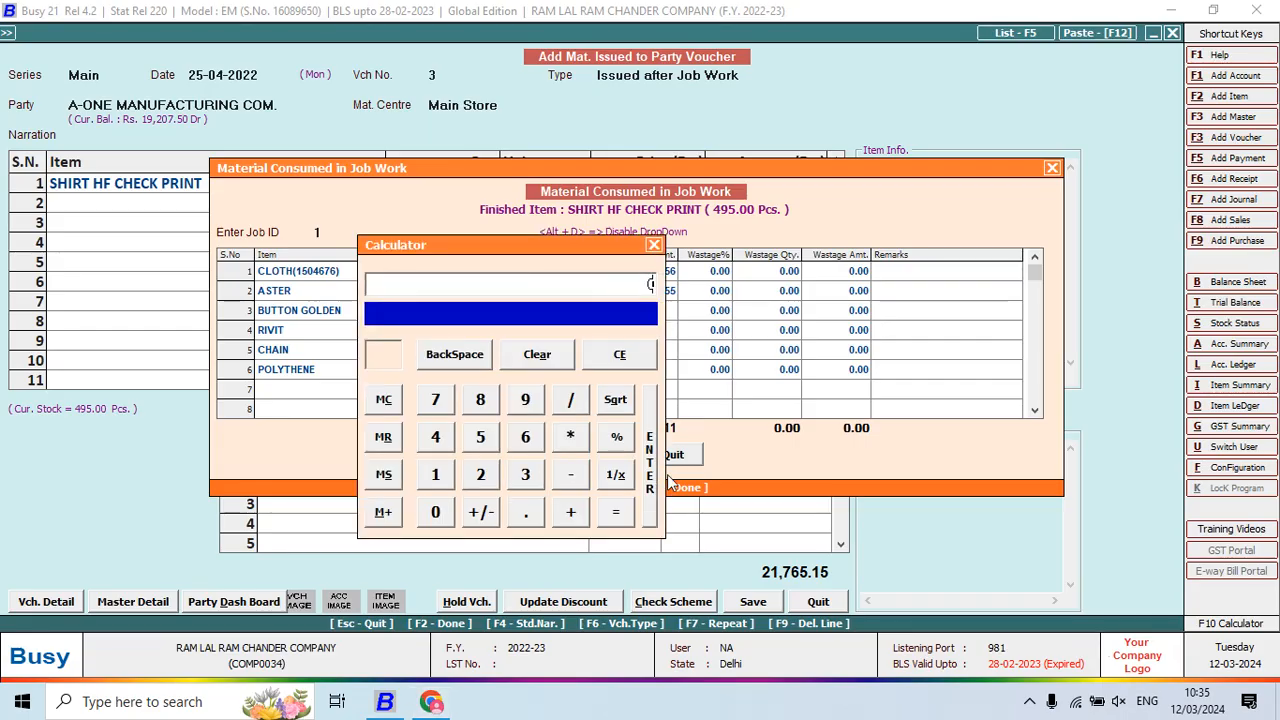
{"action": "type", "text": "495*8"}
{"action": "key", "text": "Return"}
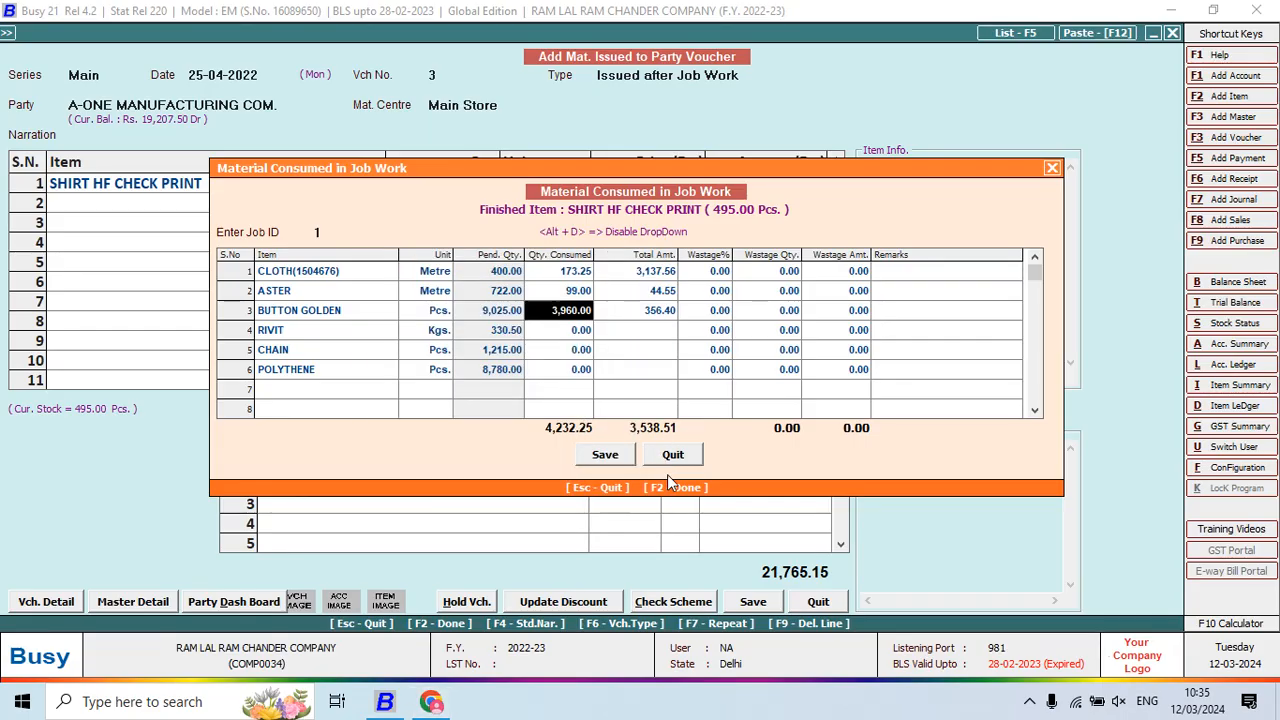
{"action": "key", "text": "Down"}
Enter RIVIT's quantity as 24.75 (495/100*5) and CHAIN's as 990
{"action": "key", "text": "alt+Tab"}
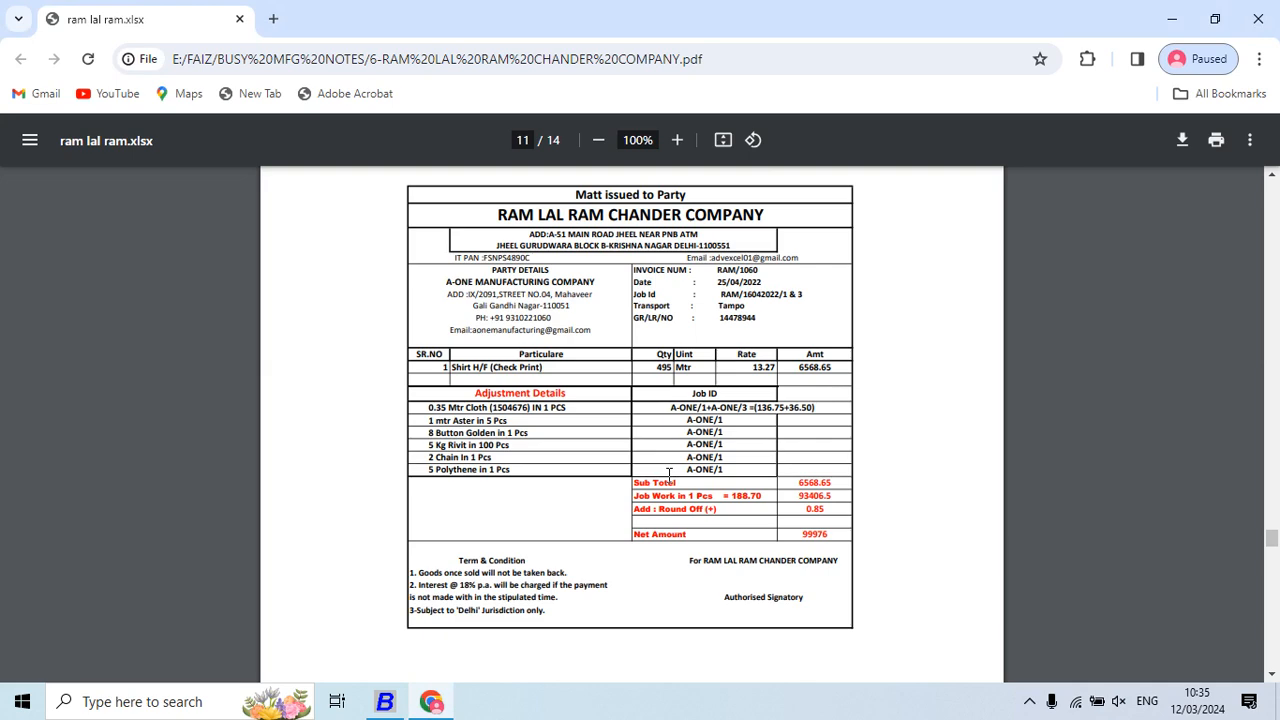
{"action": "key", "text": "alt+Tab"}
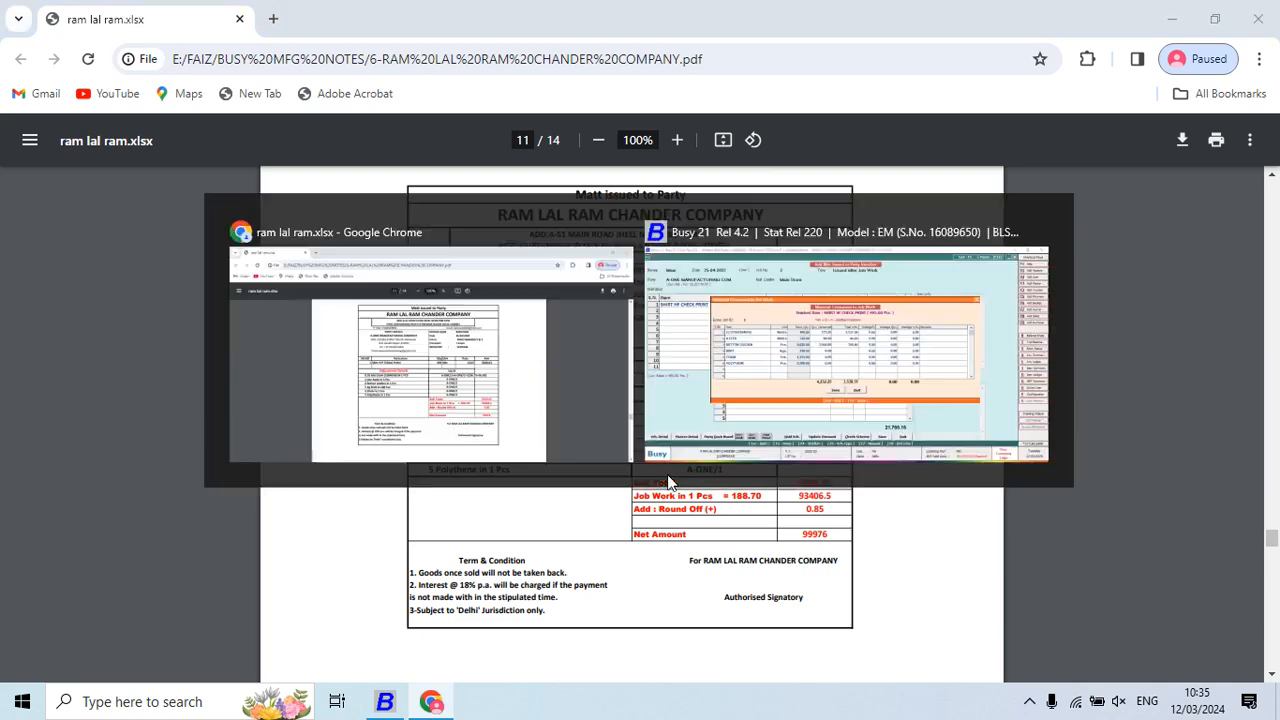
{"action": "key", "text": "F10"}
{"action": "type", "text": "495/100*"}
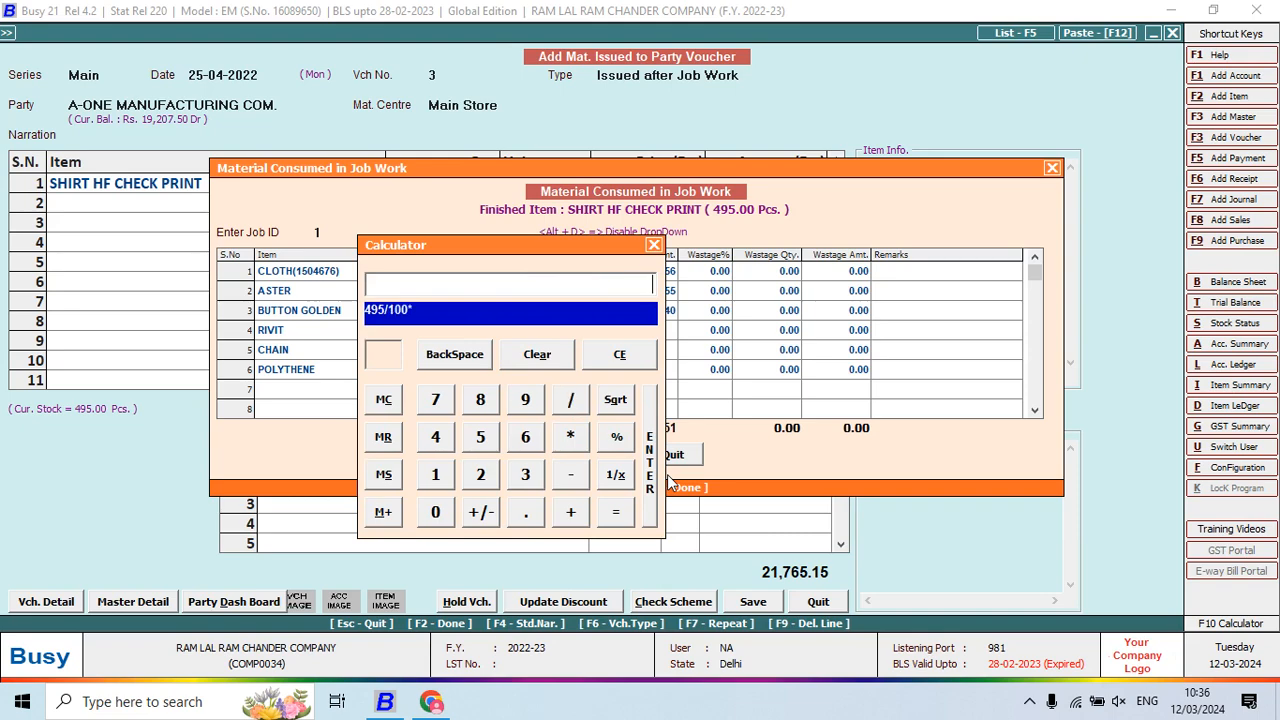
{"action": "key", "text": "alt+Tab"}
{"action": "key", "text": "alt+Tab"}
{"action": "type", "text": "*5"}
{"action": "key", "text": "Return"}
{"action": "key", "text": "Return"}
{"action": "key", "text": "alt+Tab"}
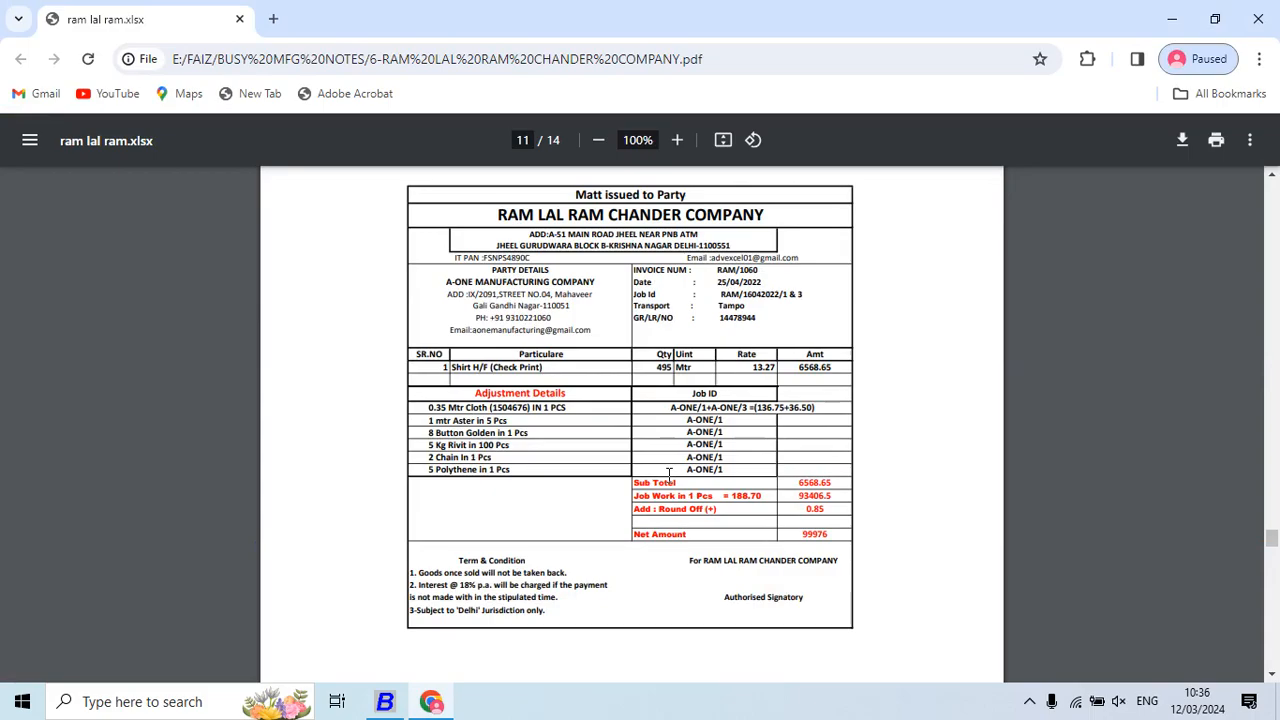
{"action": "key", "text": "alt+Tab"}
{"action": "key", "text": "F10"}
{"action": "type", "text": "990"}
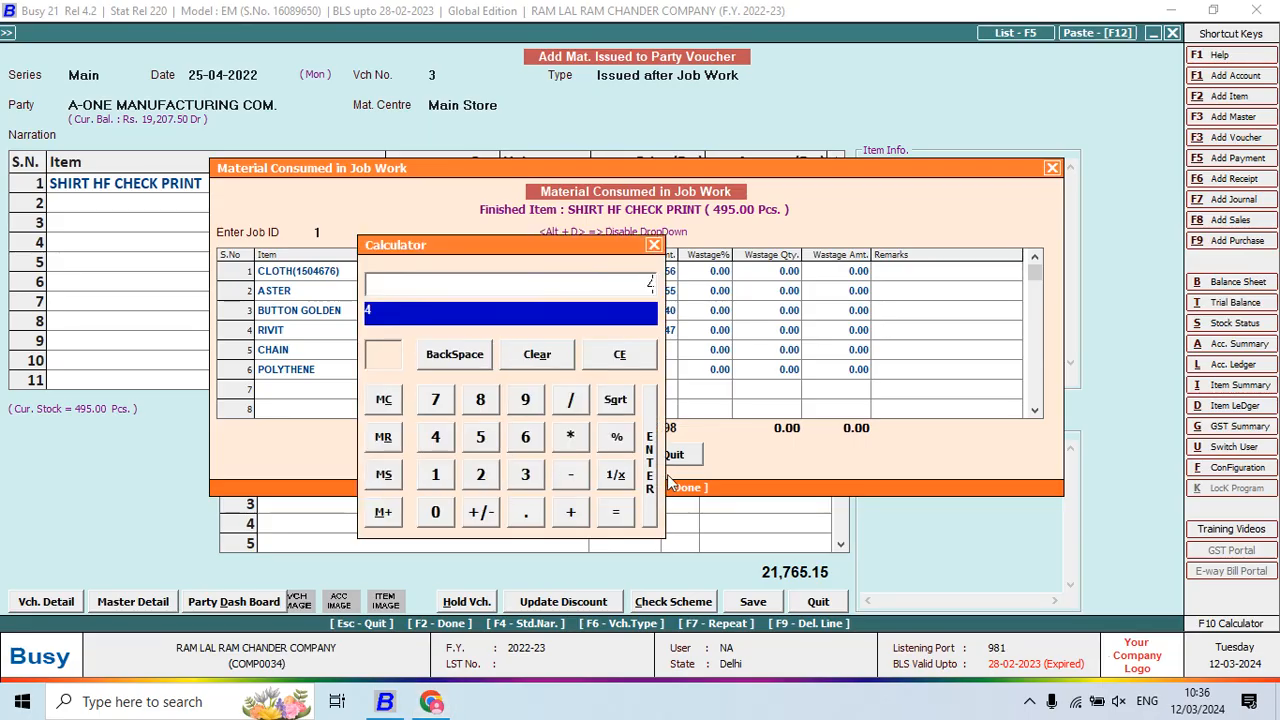
{"action": "key", "text": "Return"}
Enter POLYTHENE's quantity as 2,475 (495*5), close the list, and move to the JOB WORK CHARGES row
{"action": "key", "text": "alt+Tab"}
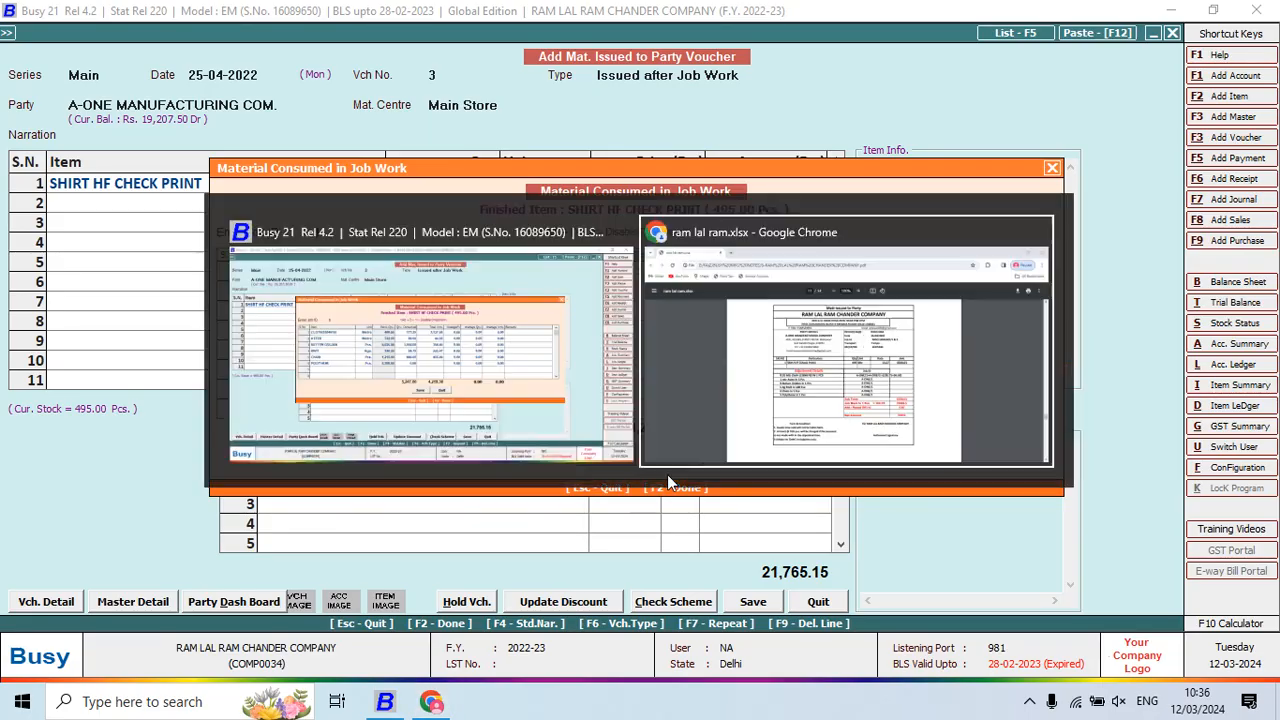
{"action": "key", "text": "alt+Tab"}
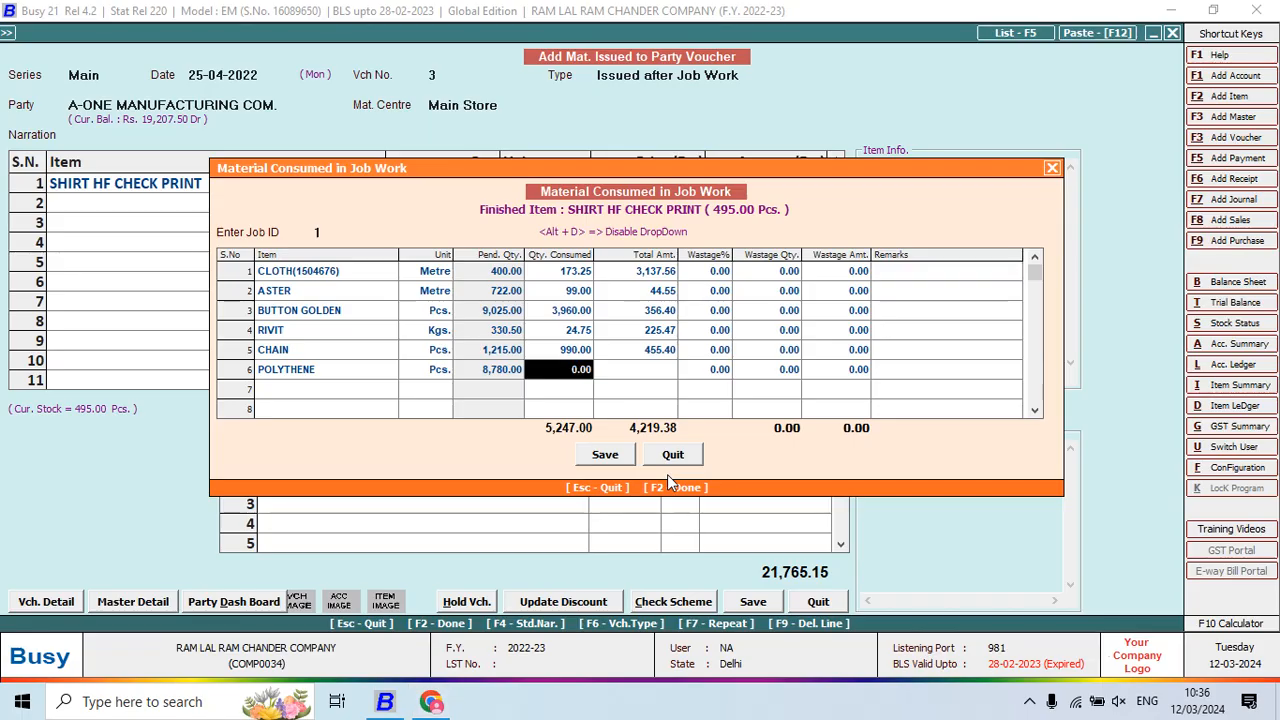
{"action": "key", "text": "F10"}
{"action": "type", "text": "495*5"}
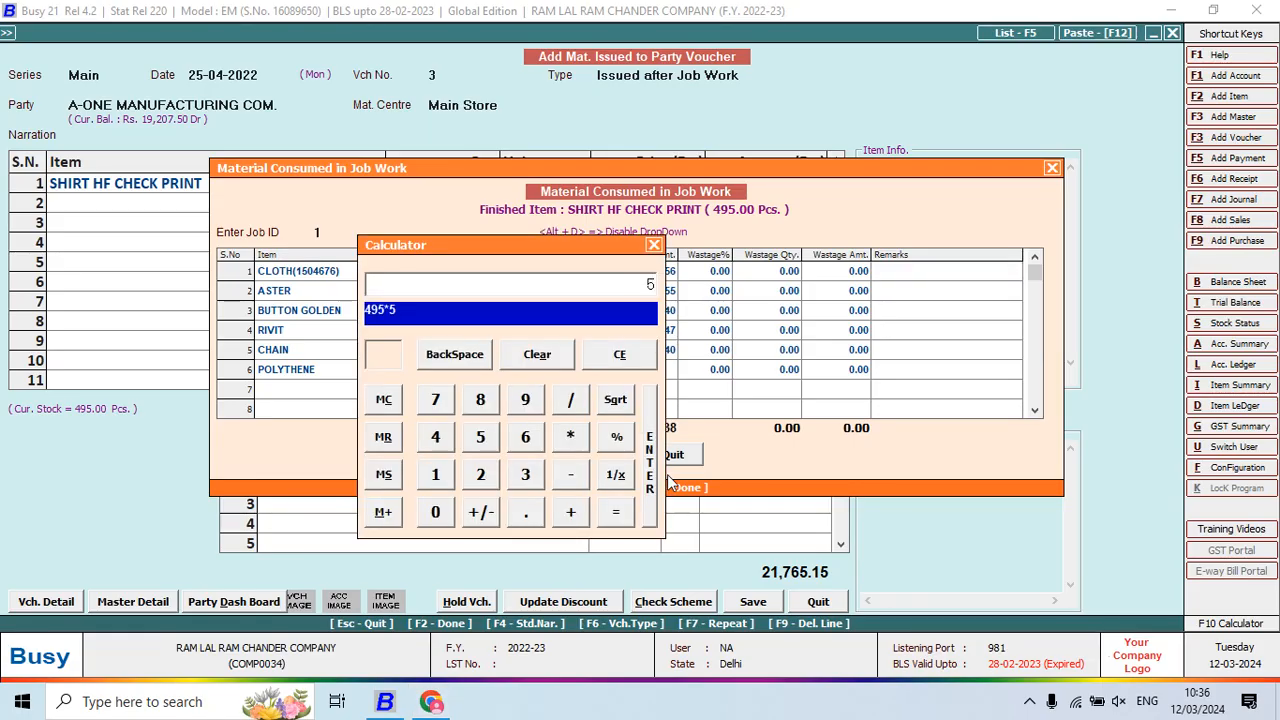
{"action": "key", "text": "alt+Tab"}
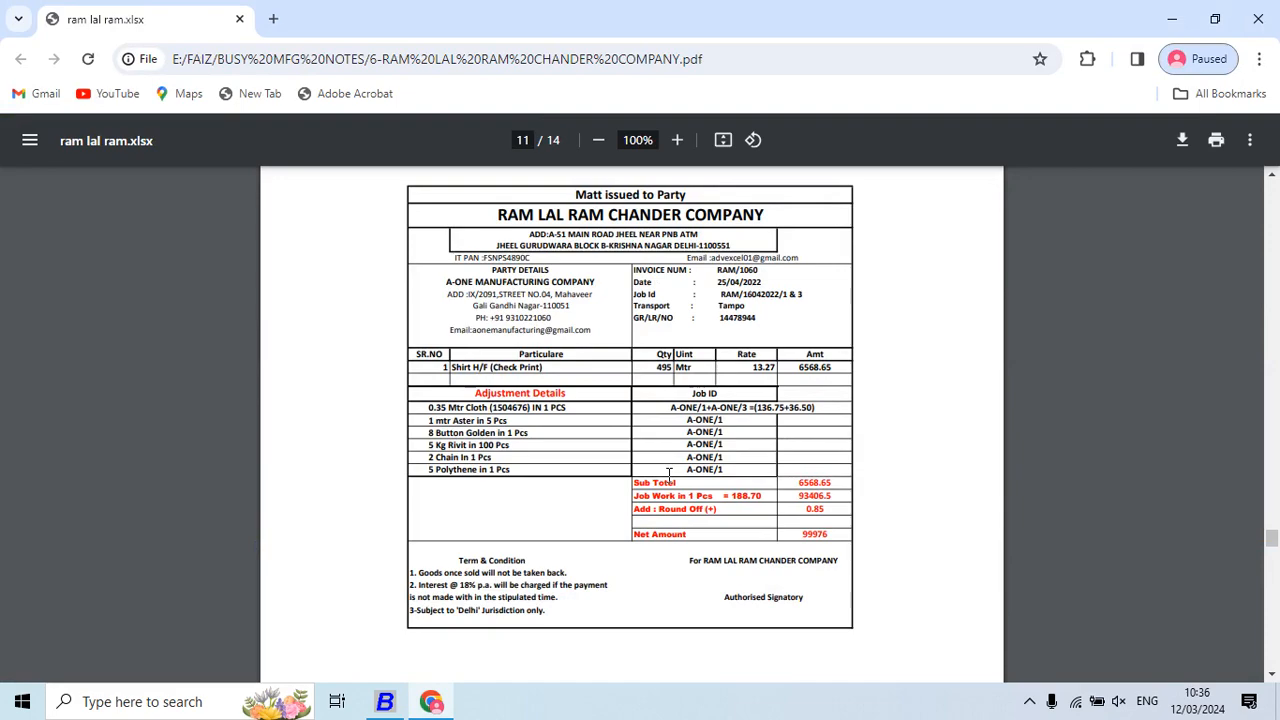
{"action": "key", "text": "alt+Tab"}
{"action": "key", "text": "Return"}
{"action": "key", "text": "Return"}
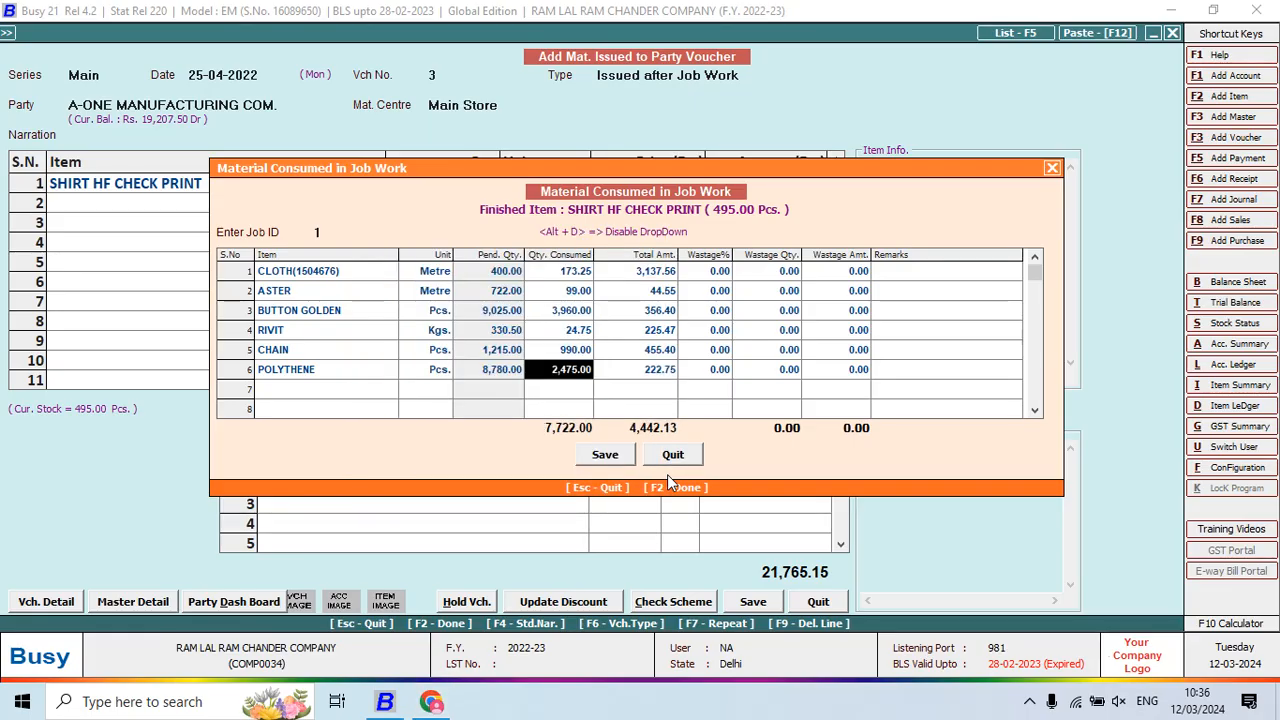
{"action": "key", "text": "F2"}
{"action": "key", "text": "Tab"}
Add the JOB WORK CHARGES MAT ISSU bill sundry at 188.70 per piece
{"action": "type", "text": "j"}
{"action": "key", "text": "Return"}
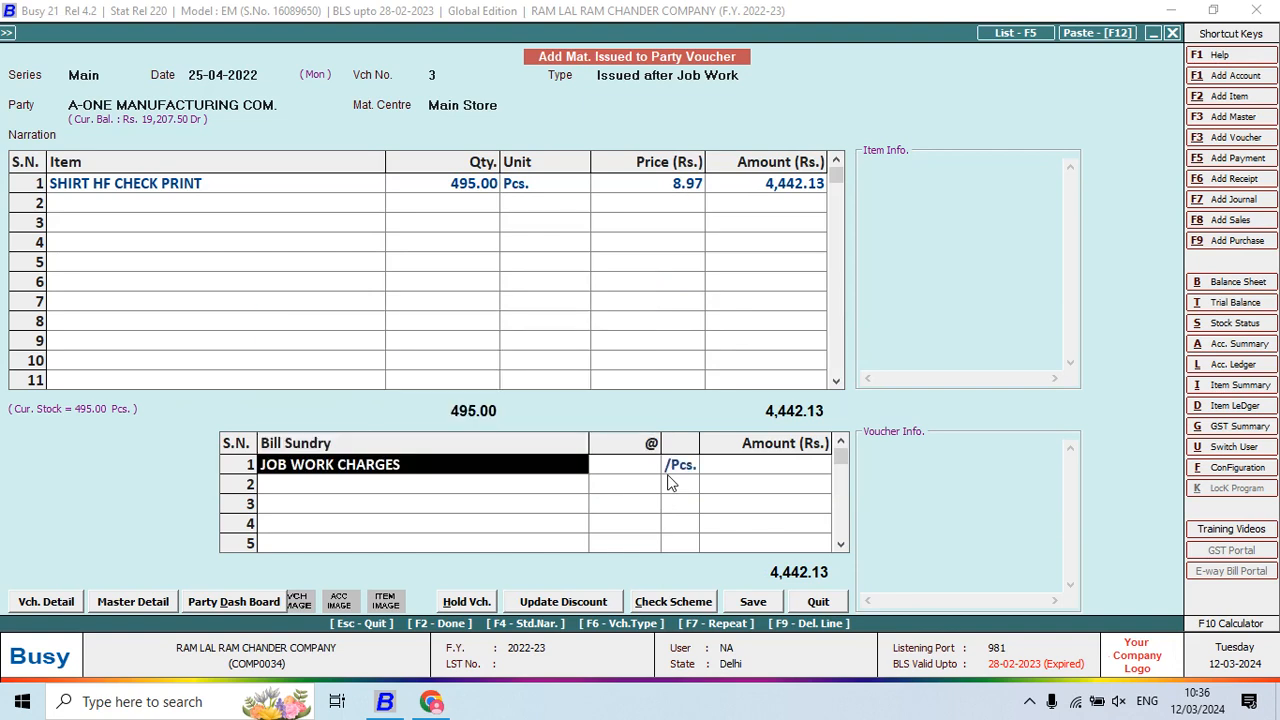
{"action": "type", "text": "j"}
{"action": "key", "text": "Down"}
{"action": "key", "text": "Return"}
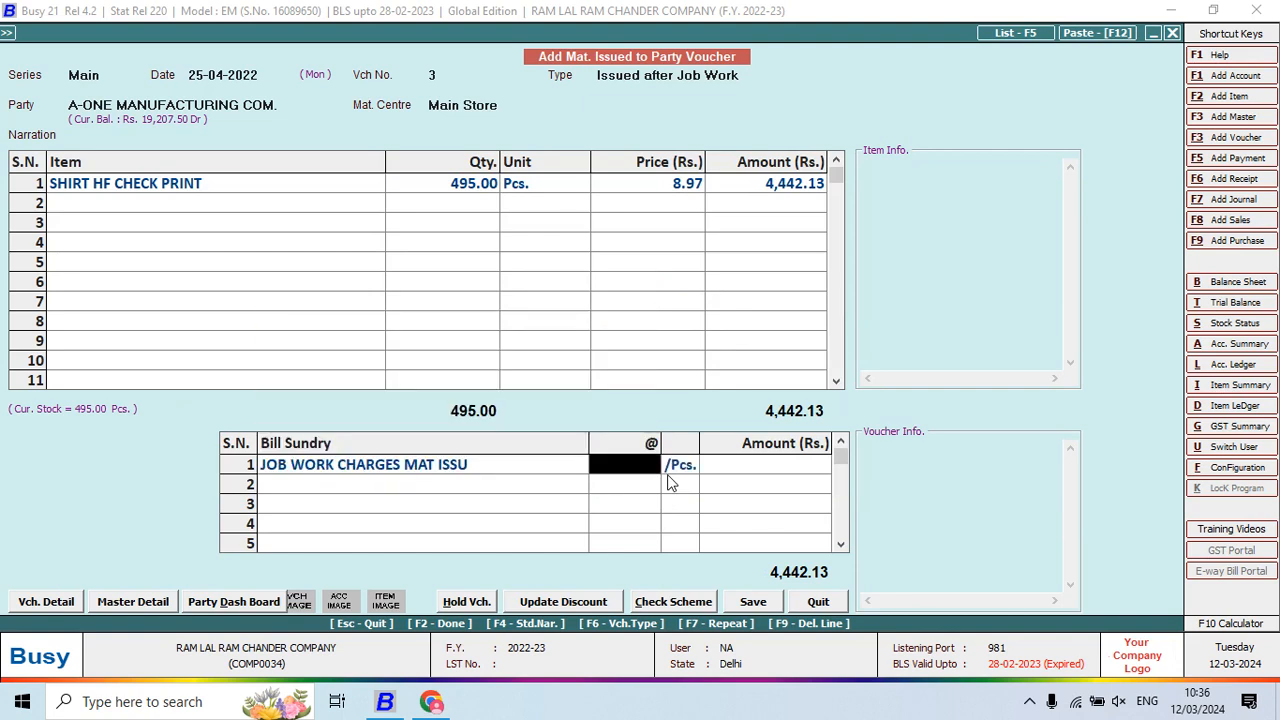
{"action": "key", "text": "alt+Tab"}
{"action": "key", "text": "alt+Tab"}
{"action": "type", "text": "188.770"}
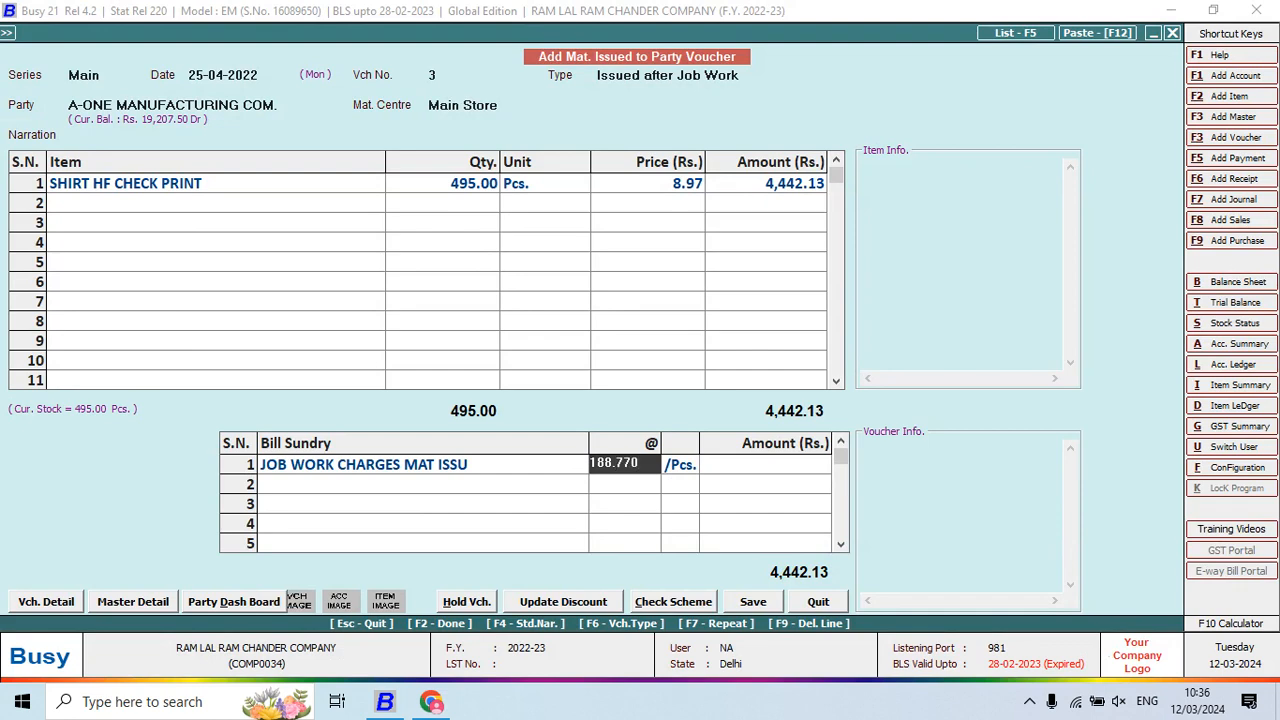
{"action": "key", "text": "BackSpace"}
{"action": "key", "text": "BackSpace"}
{"action": "type", "text": "0"}
{"action": "key", "text": "Return"}
Compare the voucher totals with the invoice, then accept transport details and finish the voucher for saving
{"action": "key", "text": "alt+Tab"}
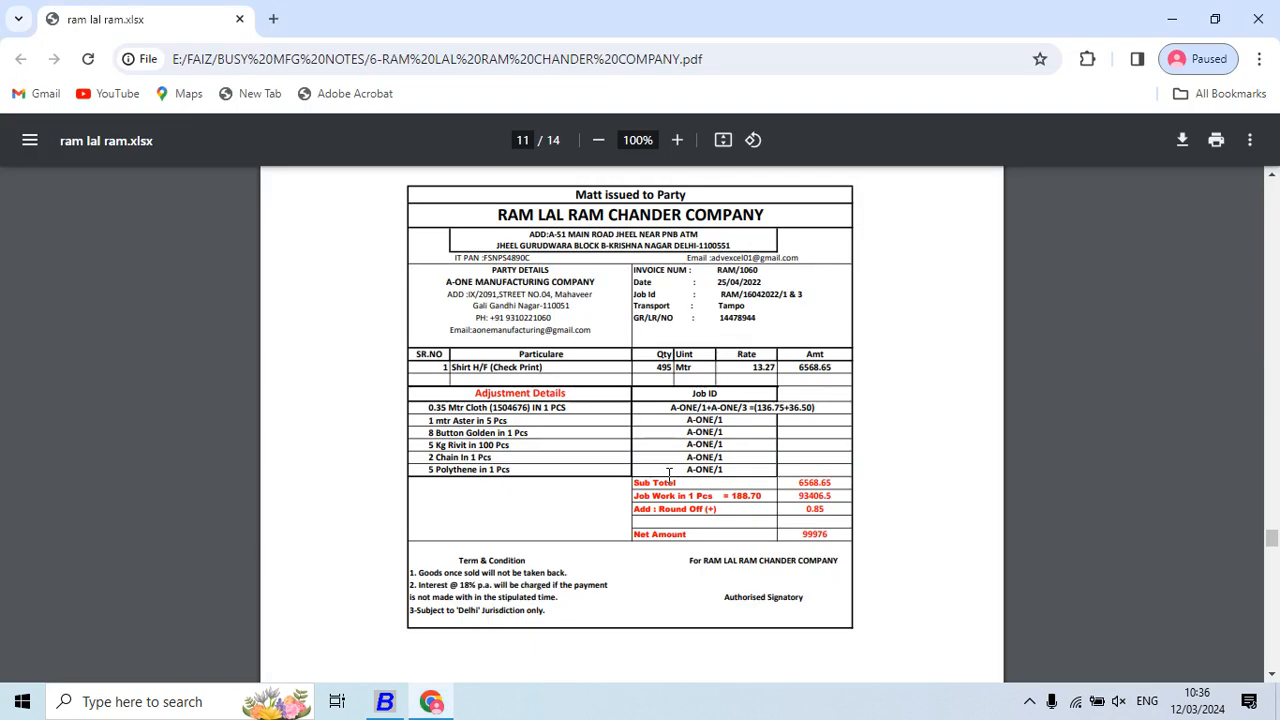
{"action": "key", "text": "alt+Tab"}
{"action": "key", "text": "Return"}
{"action": "key", "text": "Return"}
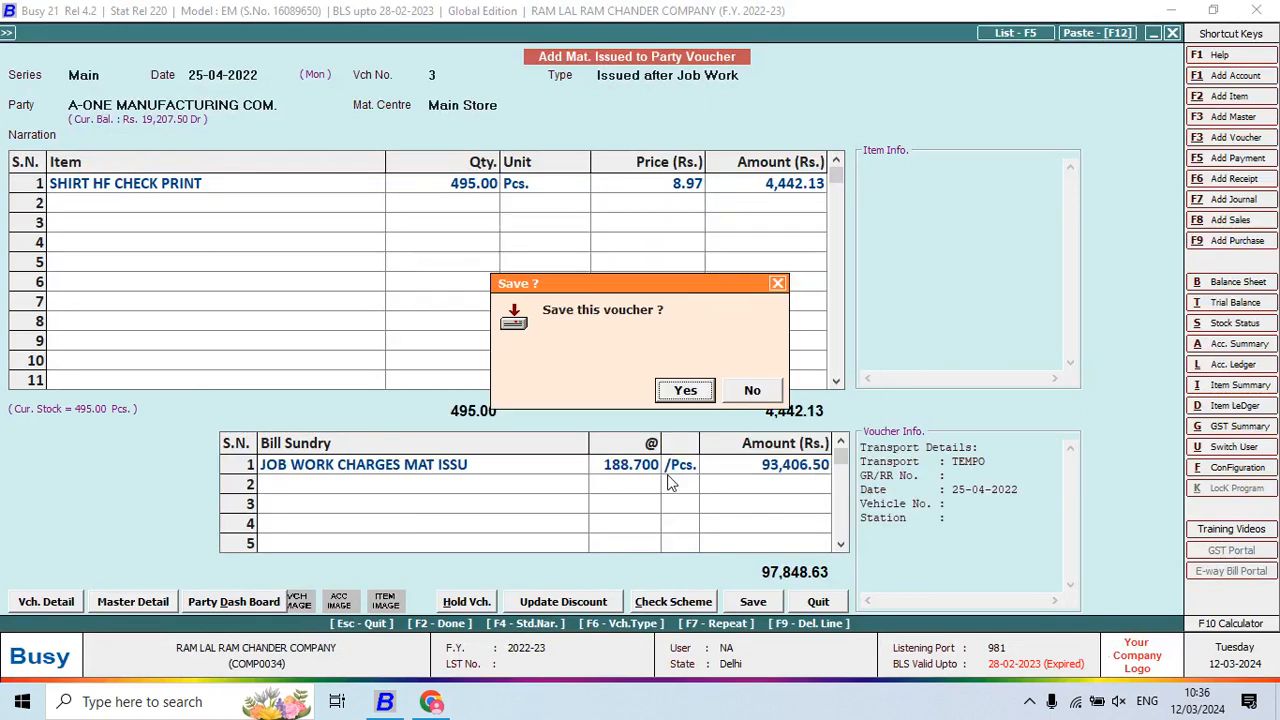
{"action": "key", "text": "Return"}
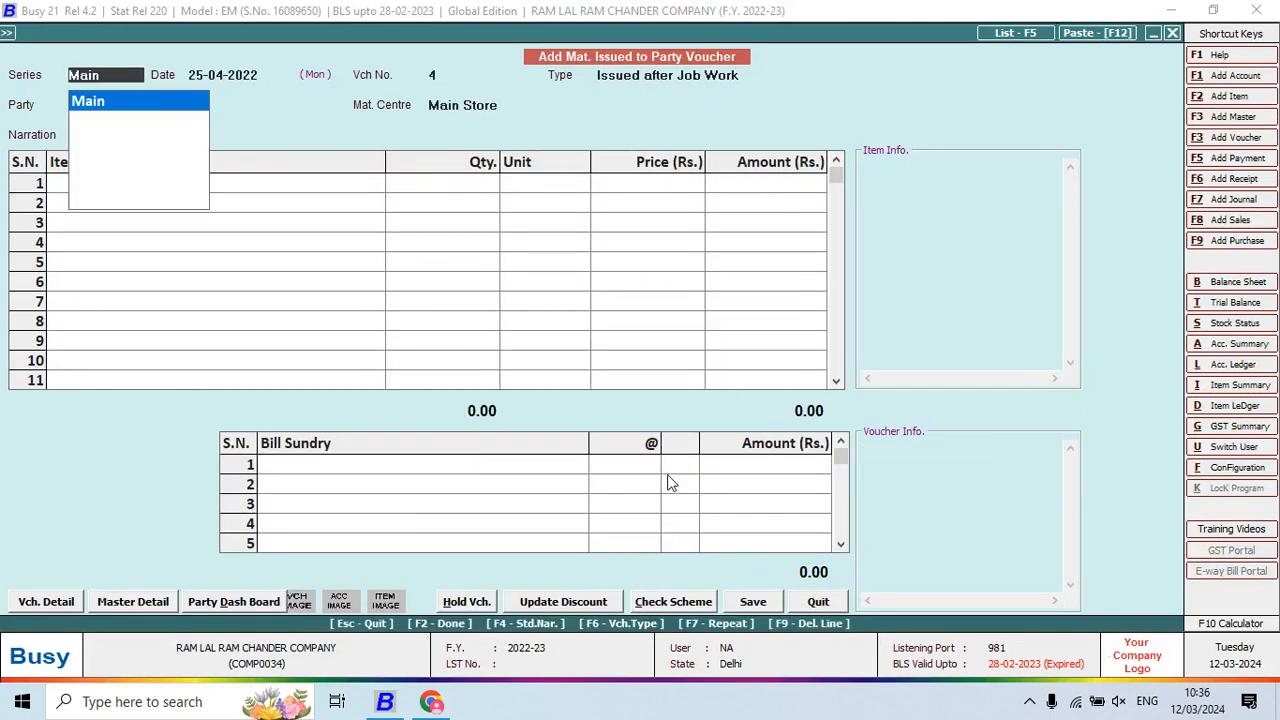
View the account ledger for A-ONE MANUFACTURING COM
{"action": "key", "text": "alt+l"}
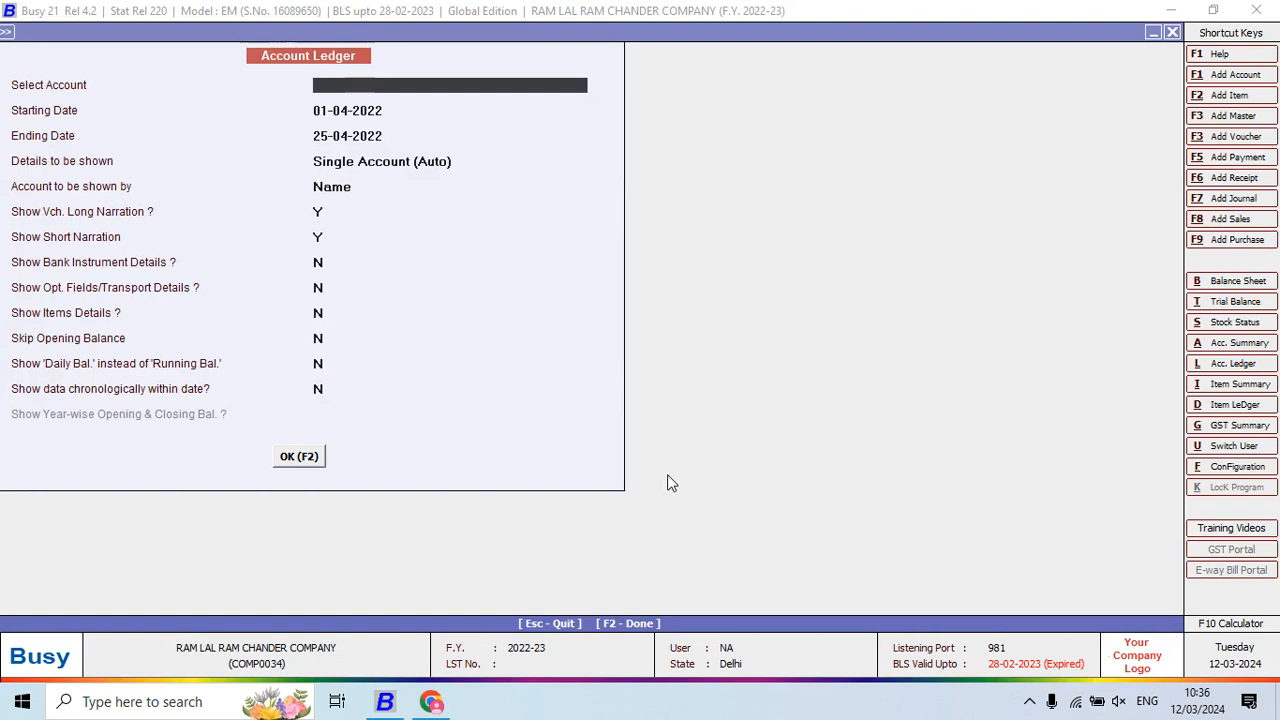
{"action": "type", "text": "A"}
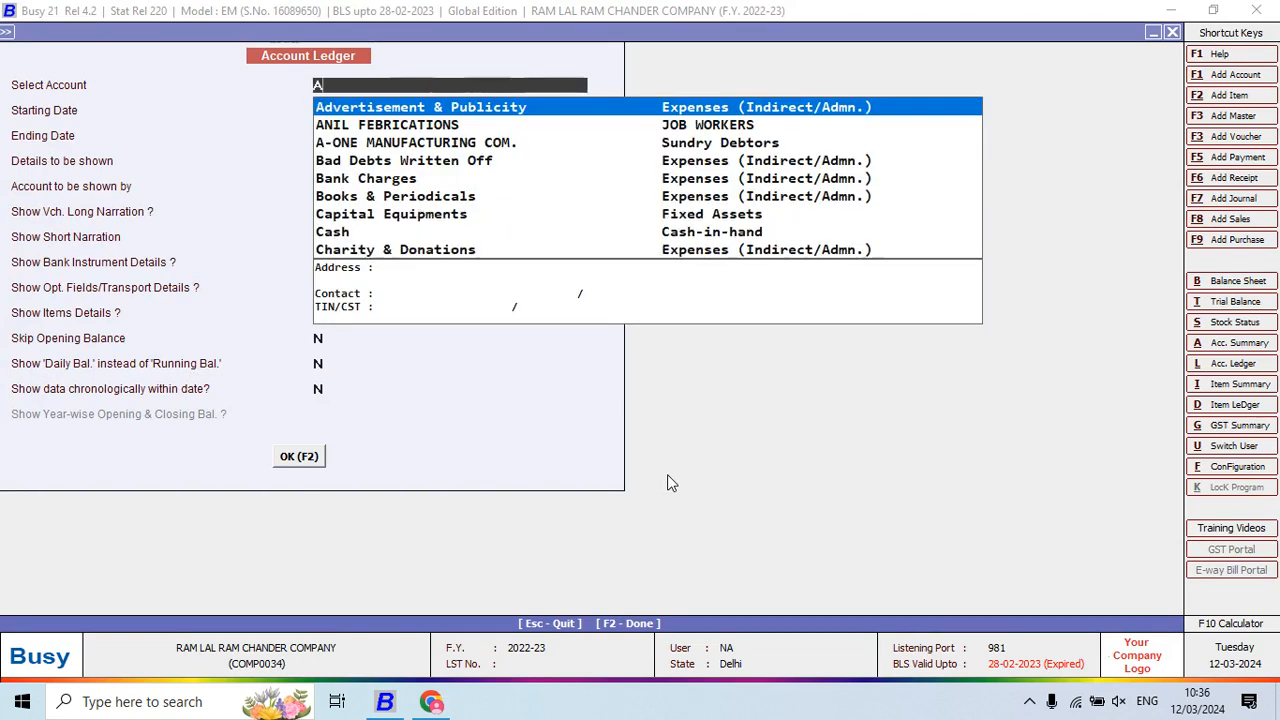
{"action": "type", "text": "-O"}
{"action": "key", "text": "Return"}
{"action": "key", "text": "F2"}
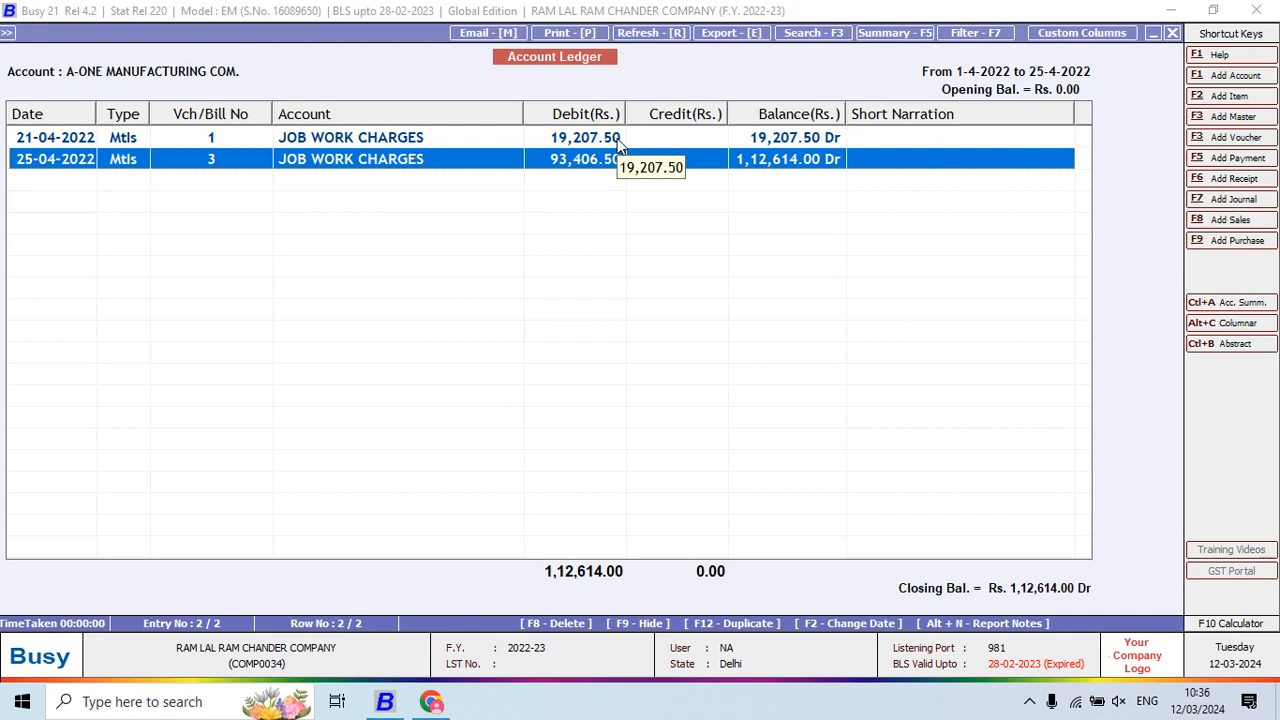
{"action": "key", "text": "Escape"}
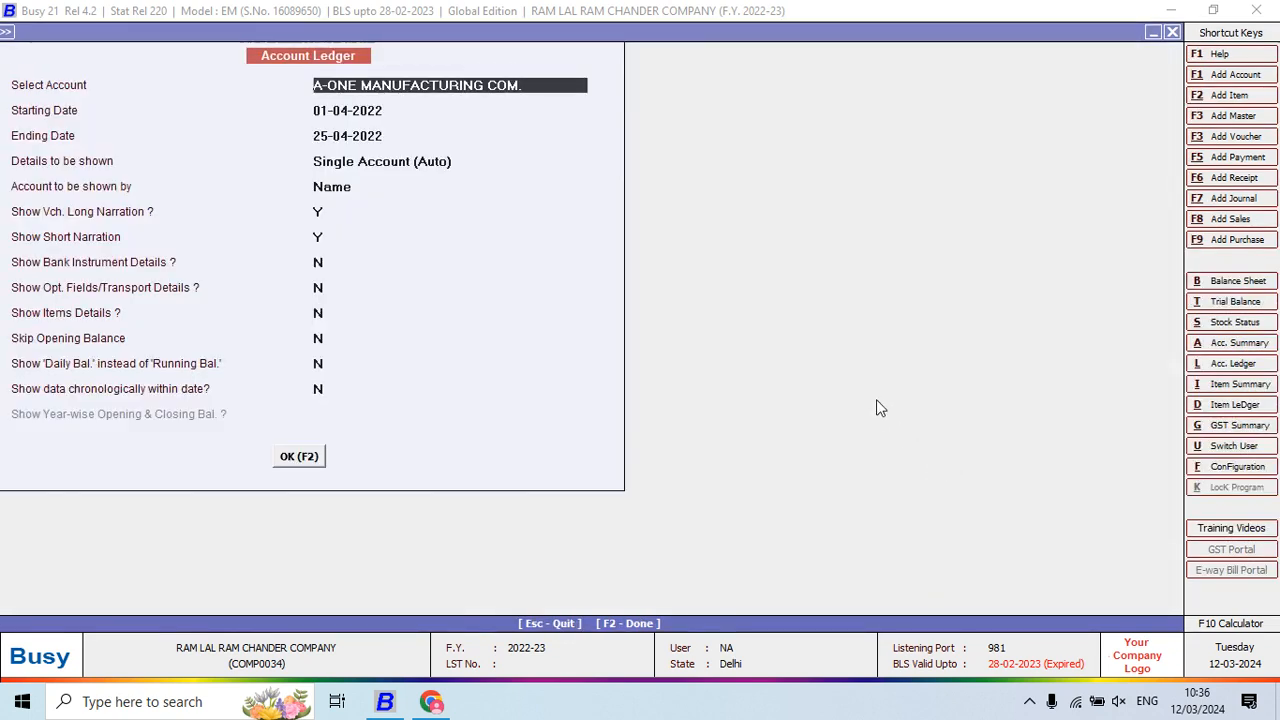
View the account ledger for FAIZAAN MANUFACTURING COMPANY
{"action": "type", "text": "faiz"}
{"action": "key", "text": "Return"}
{"action": "key", "text": "F2"}
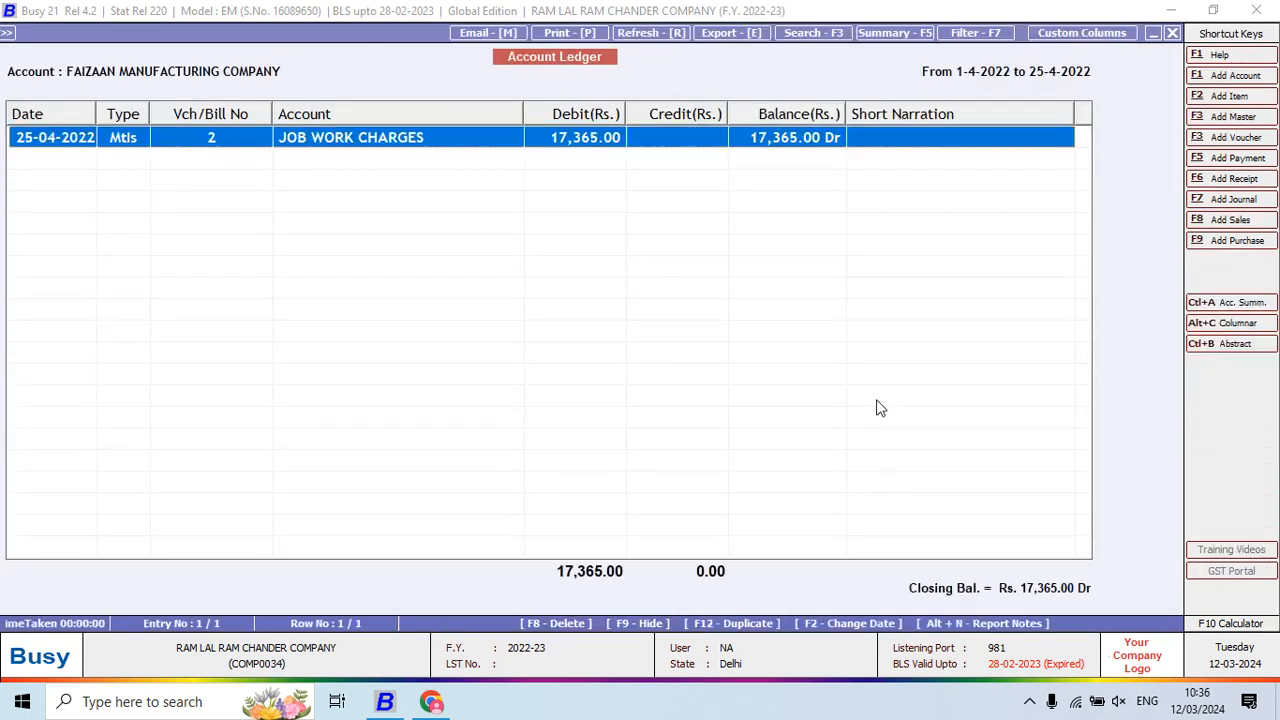
{"action": "key", "text": "Escape"}
View the first cutting master job worker's ledger, then close it
{"action": "type", "text": "vy"}
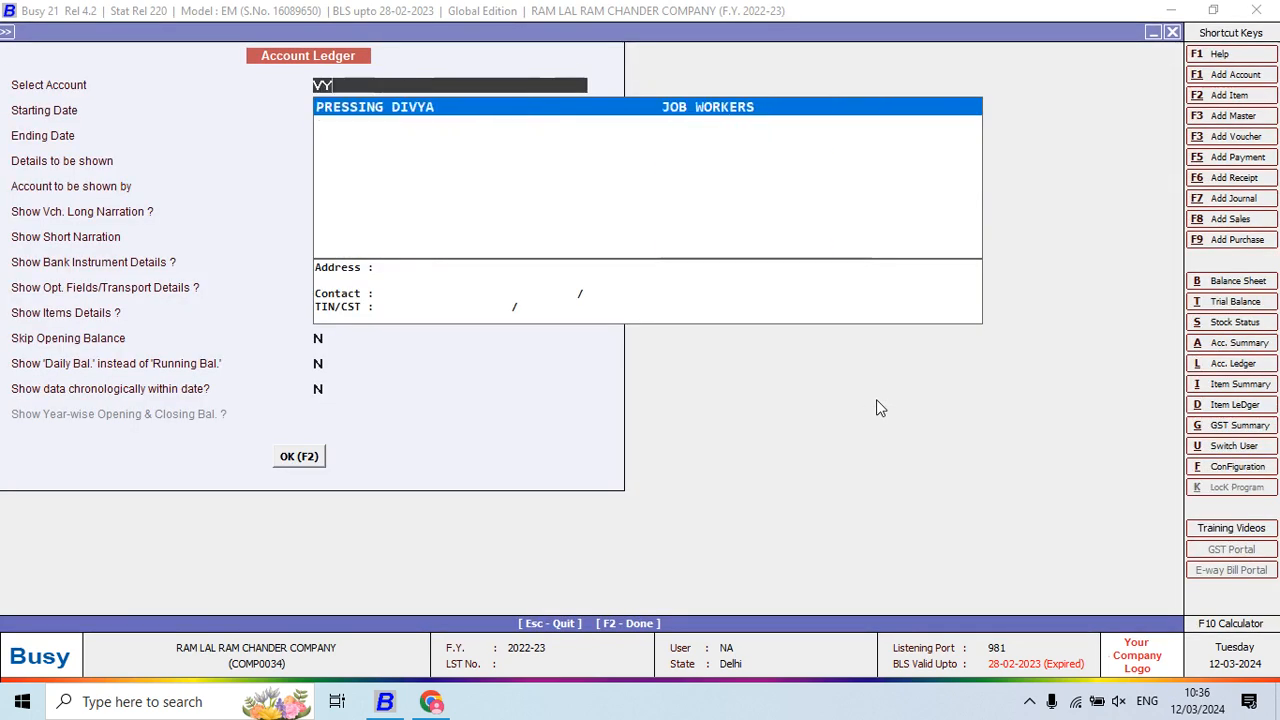
{"action": "key", "text": "BackSpace"}
{"action": "key", "text": "BackSpace"}
{"action": "type", "text": "cut"}
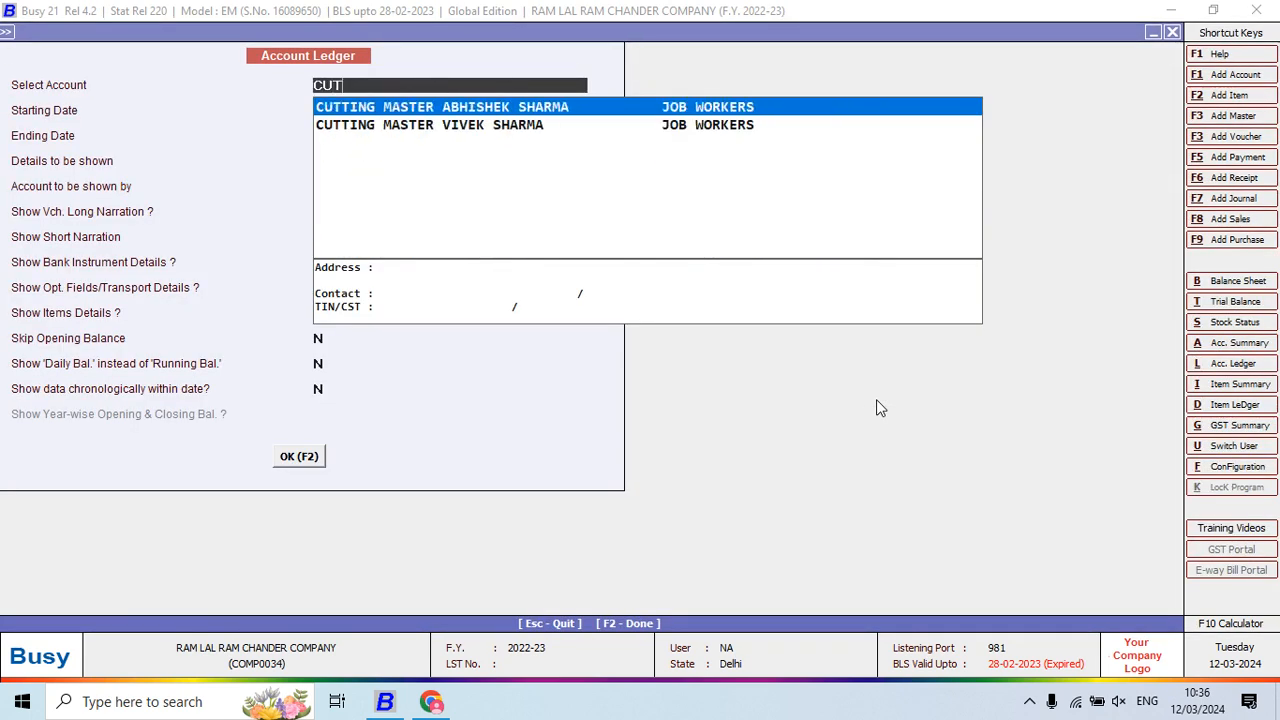
{"action": "key", "text": "Return"}
{"action": "key", "text": "F2"}
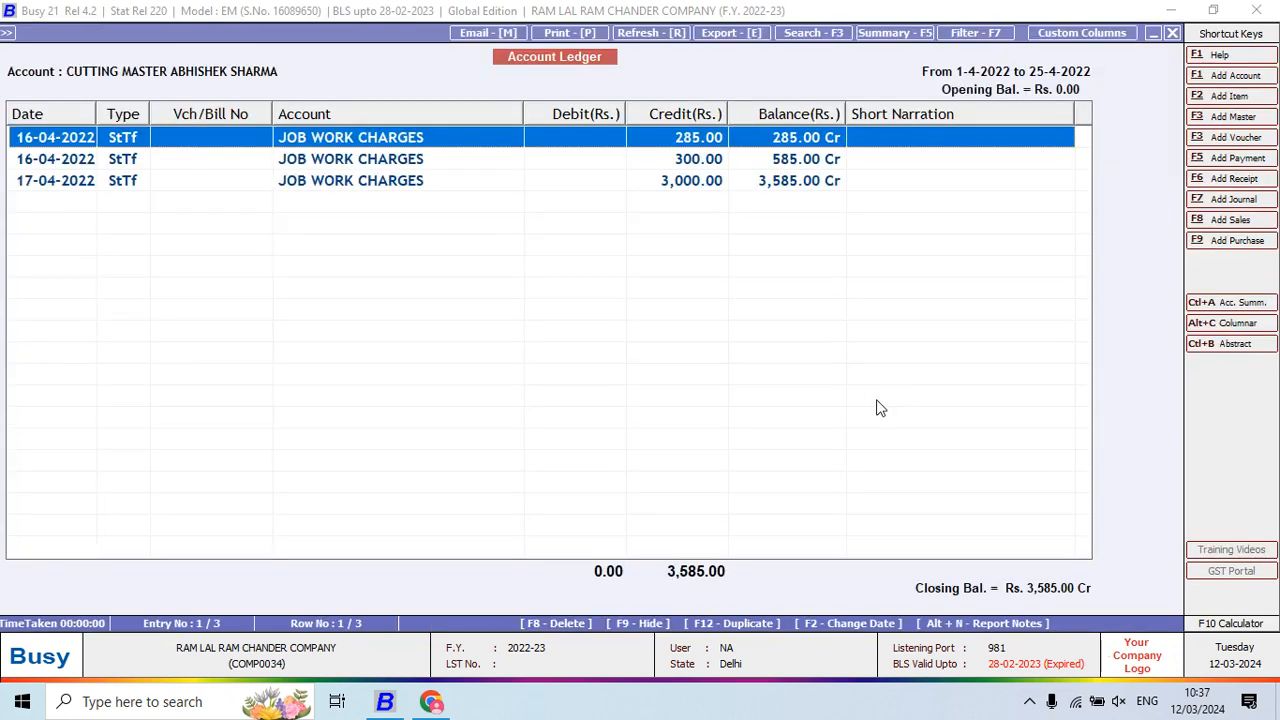
{"action": "key", "text": "Escape"}
{"action": "key", "text": "Escape"}
{"action": "key", "text": "Escape"}
{"action": "key", "text": "Escape"}
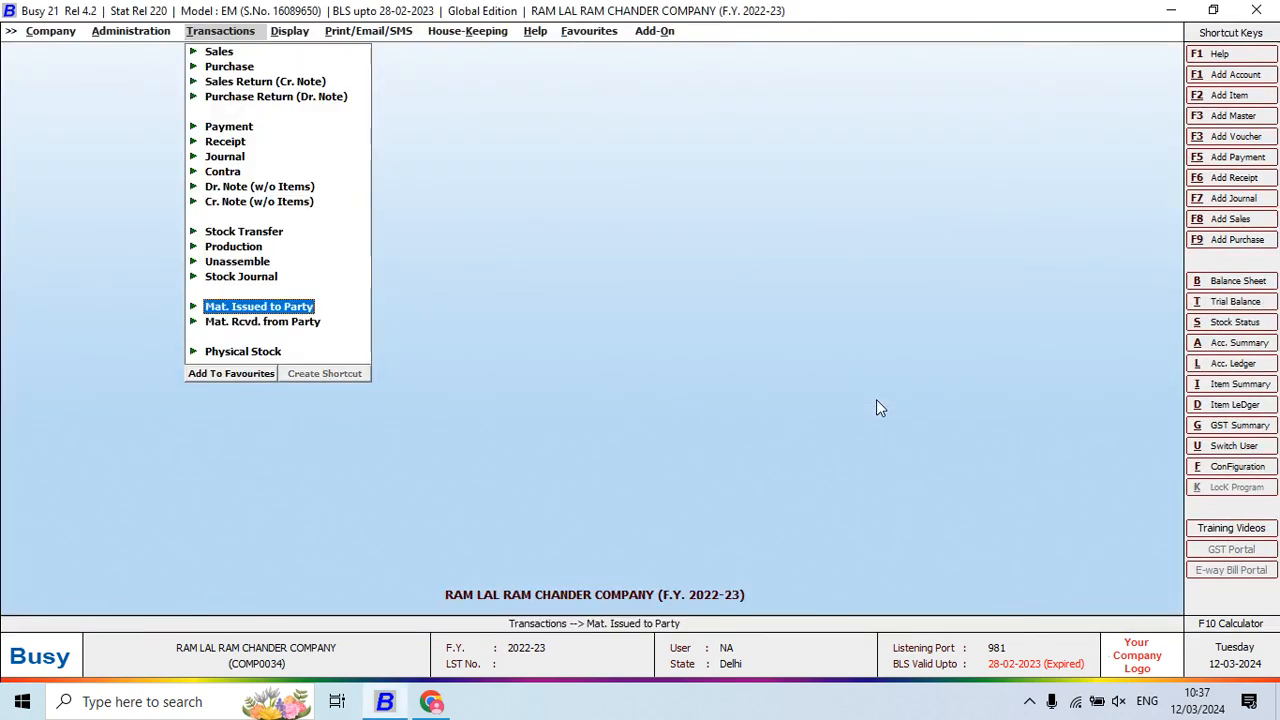
Open the Out-Side Job Work Pending Job Items report set to a single party
{"action": "key", "text": "Right"}
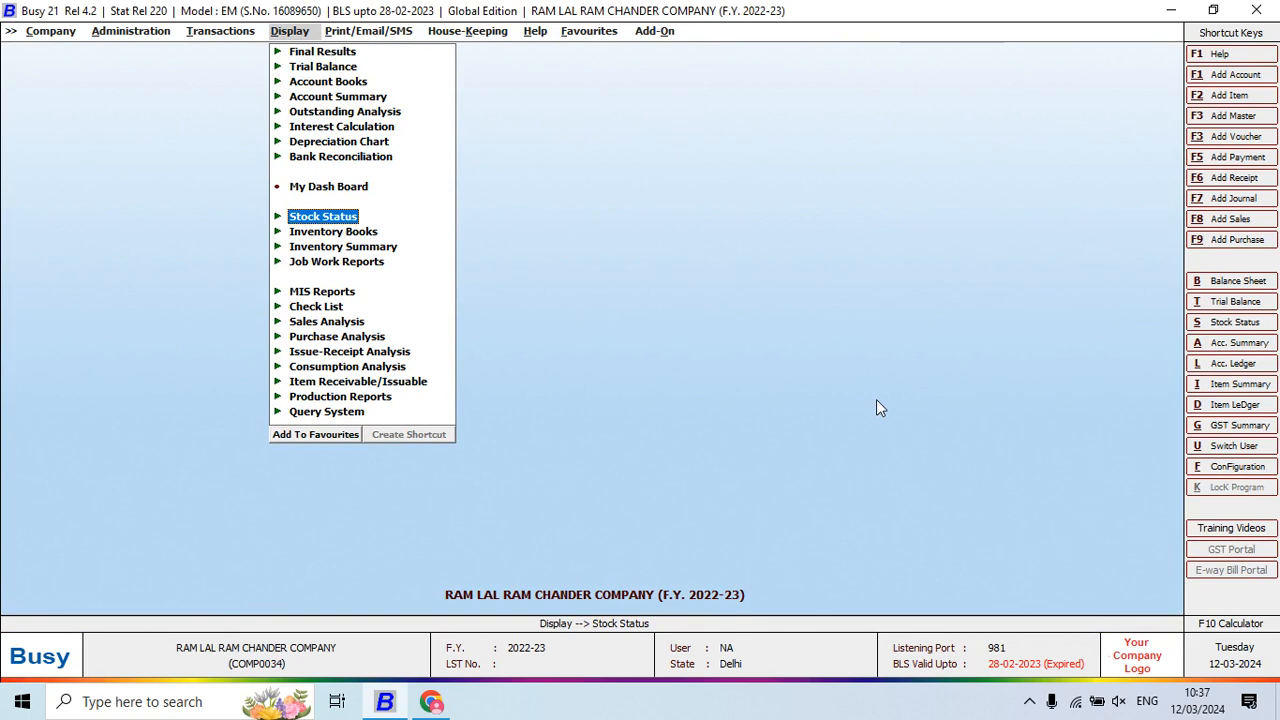
{"action": "key", "text": "Down"}
{"action": "key", "text": "Down"}
{"action": "key", "text": "Down"}
{"action": "key", "text": "Return"}
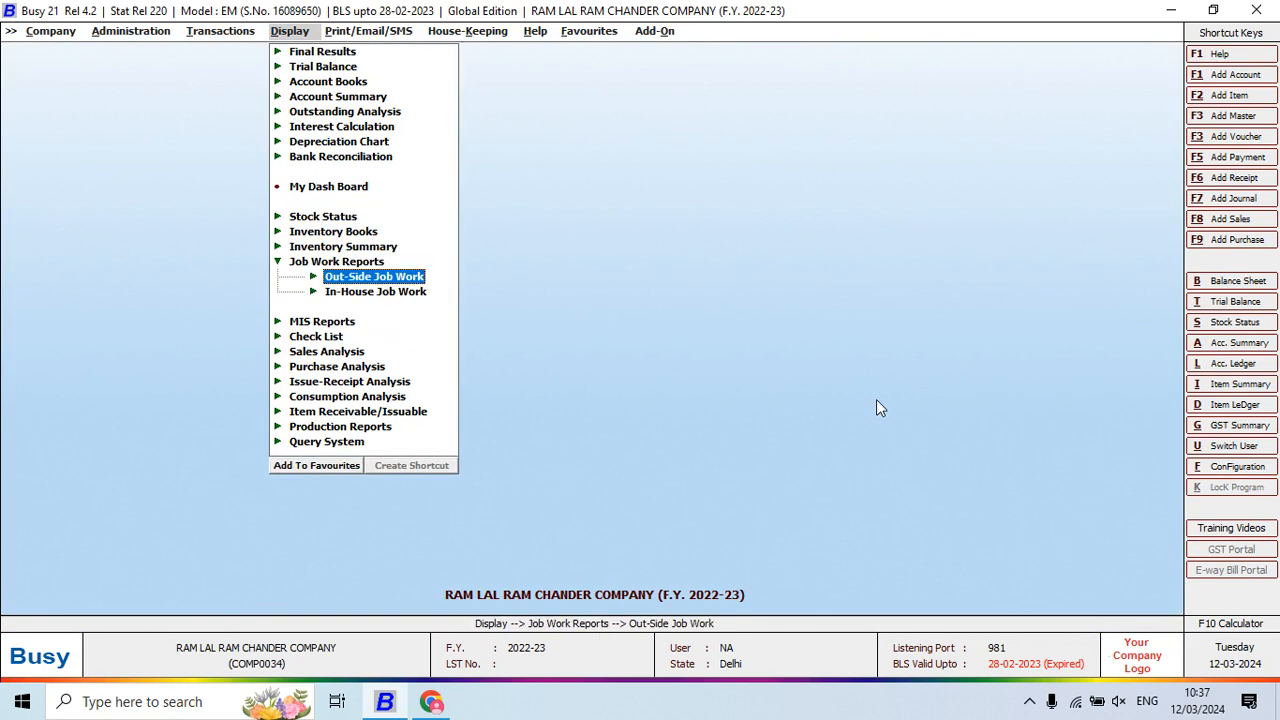
{"action": "key", "text": "Return"}
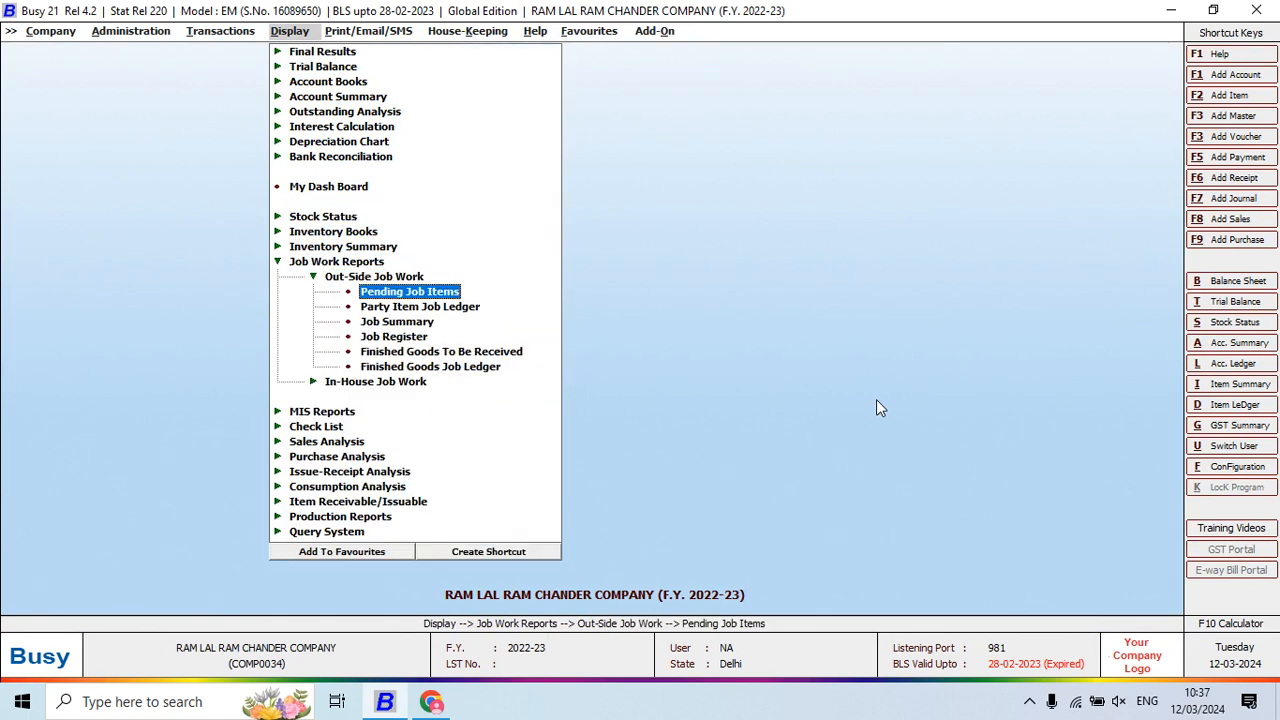
{"action": "key", "text": "Return"}
{"action": "key", "text": "Right"}
{"action": "key", "text": "Return"}
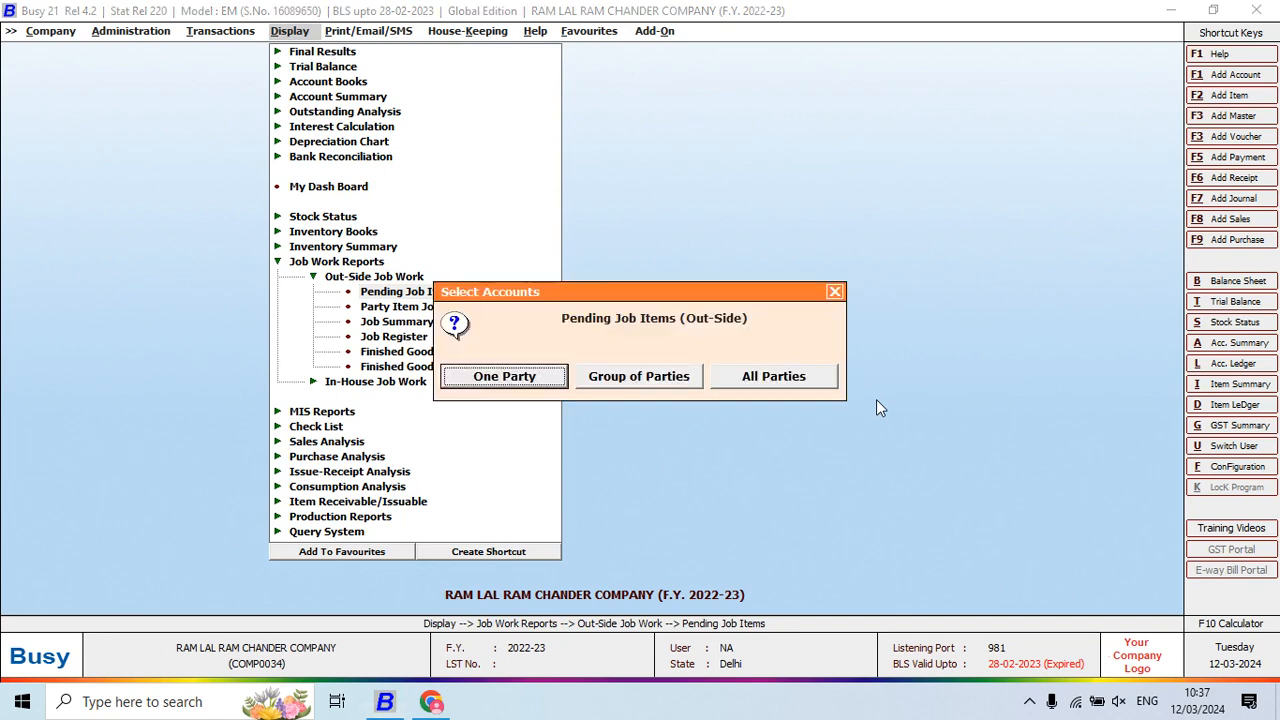
{"action": "key", "text": "Escape"}
{"action": "key", "text": "Return"}
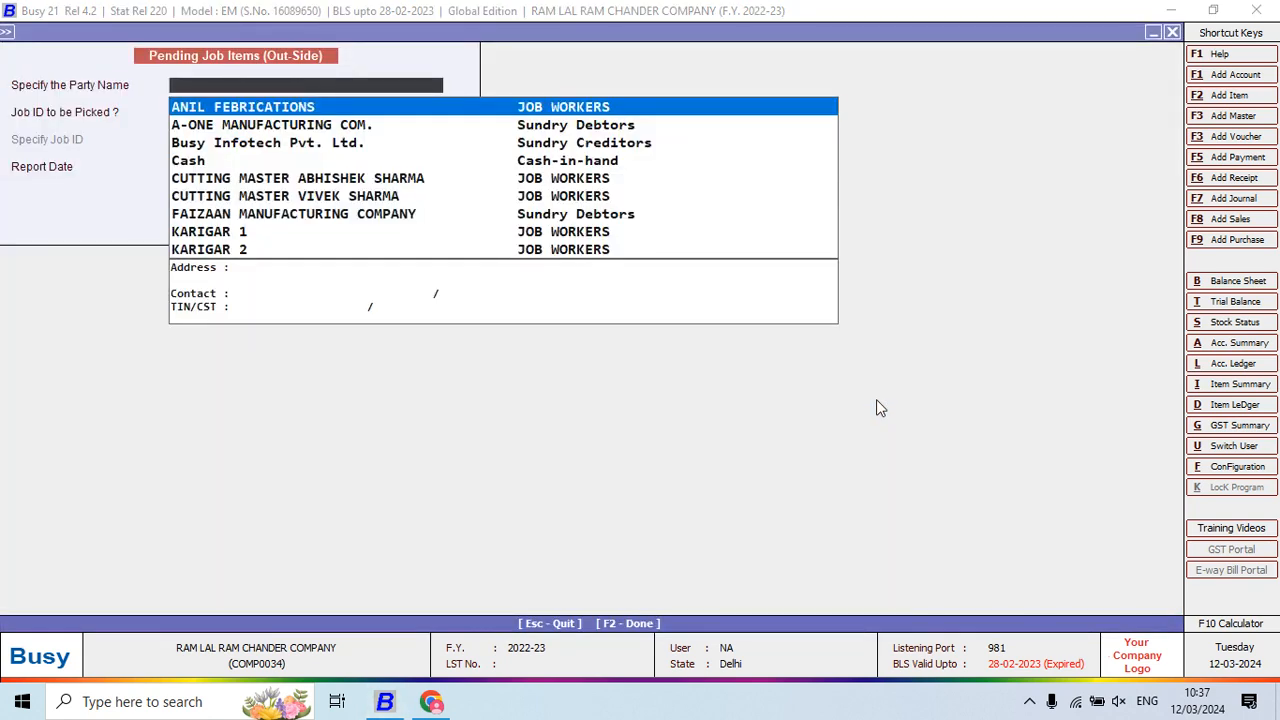
Run the out-side pending job items report for A-ONE MANUFACTURING COM. with all job IDs, then close it
{"action": "type", "text": "A"}
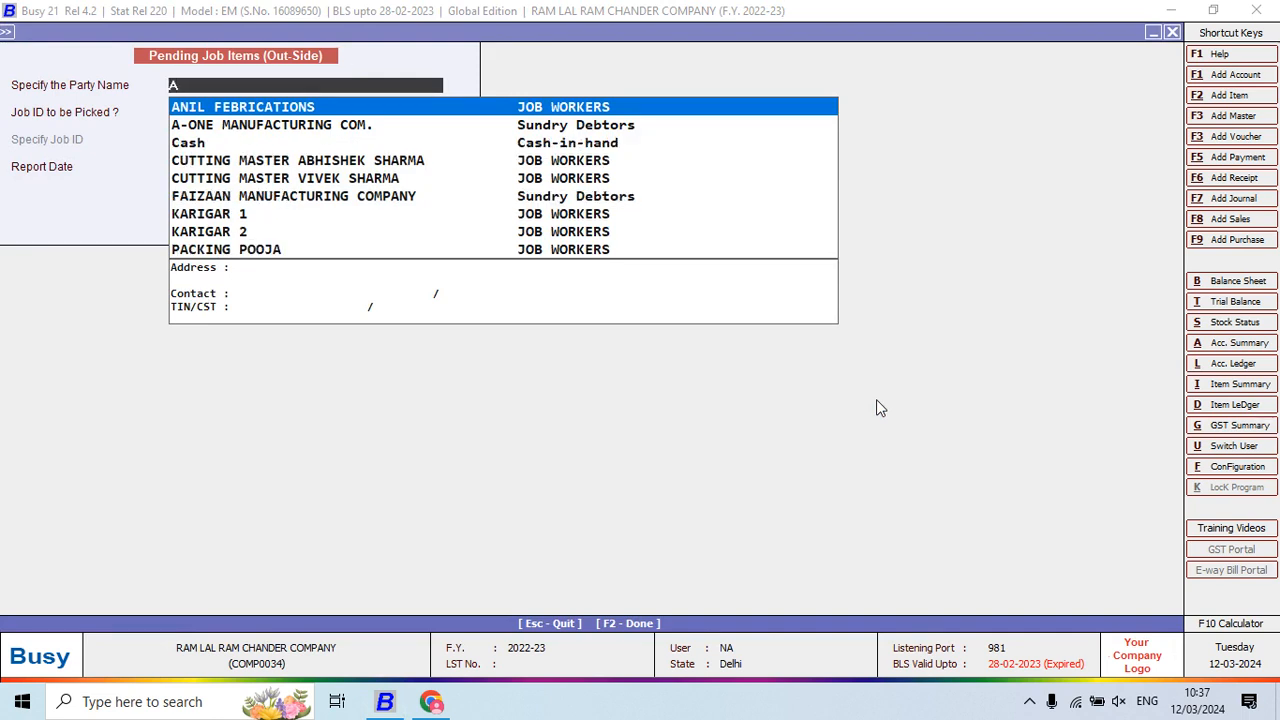
{"action": "key", "text": "BackSpace"}
{"action": "type", "text": "A"}
{"action": "key", "text": "Return"}
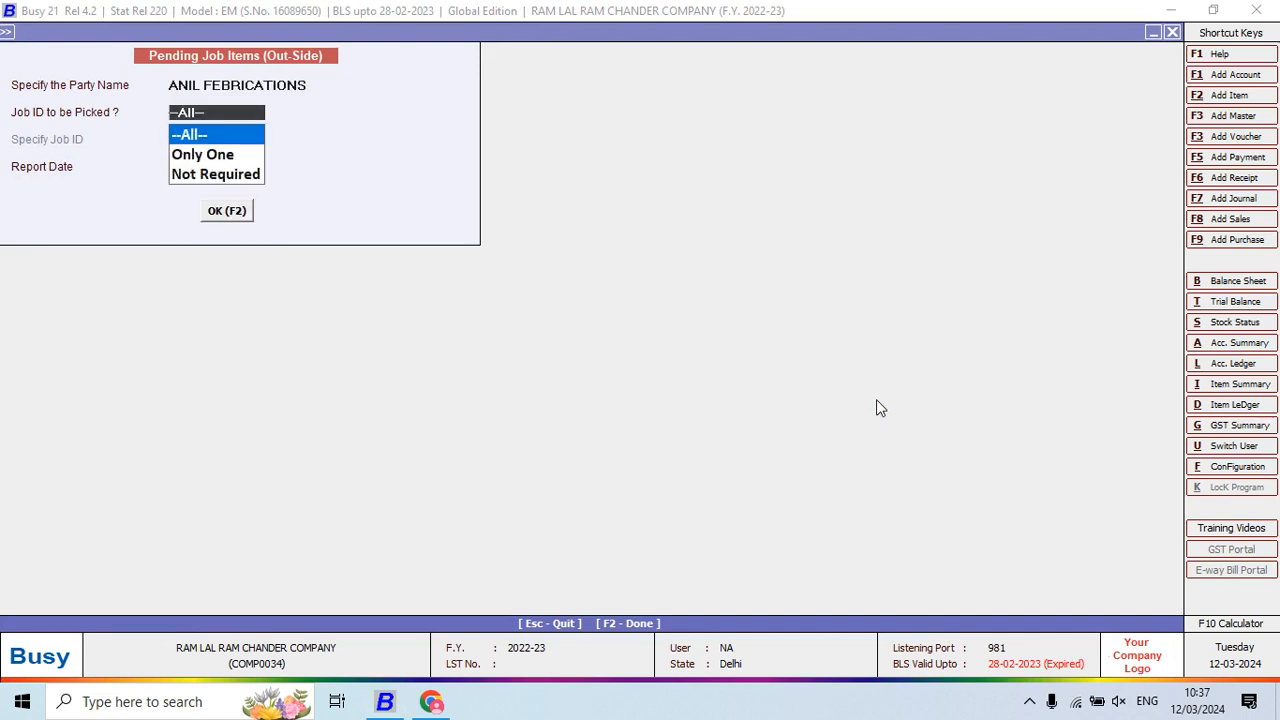
{"action": "key", "text": "shift+Tab"}
{"action": "type", "text": "A"}
{"action": "key", "text": "Down"}
{"action": "key", "text": "Return"}
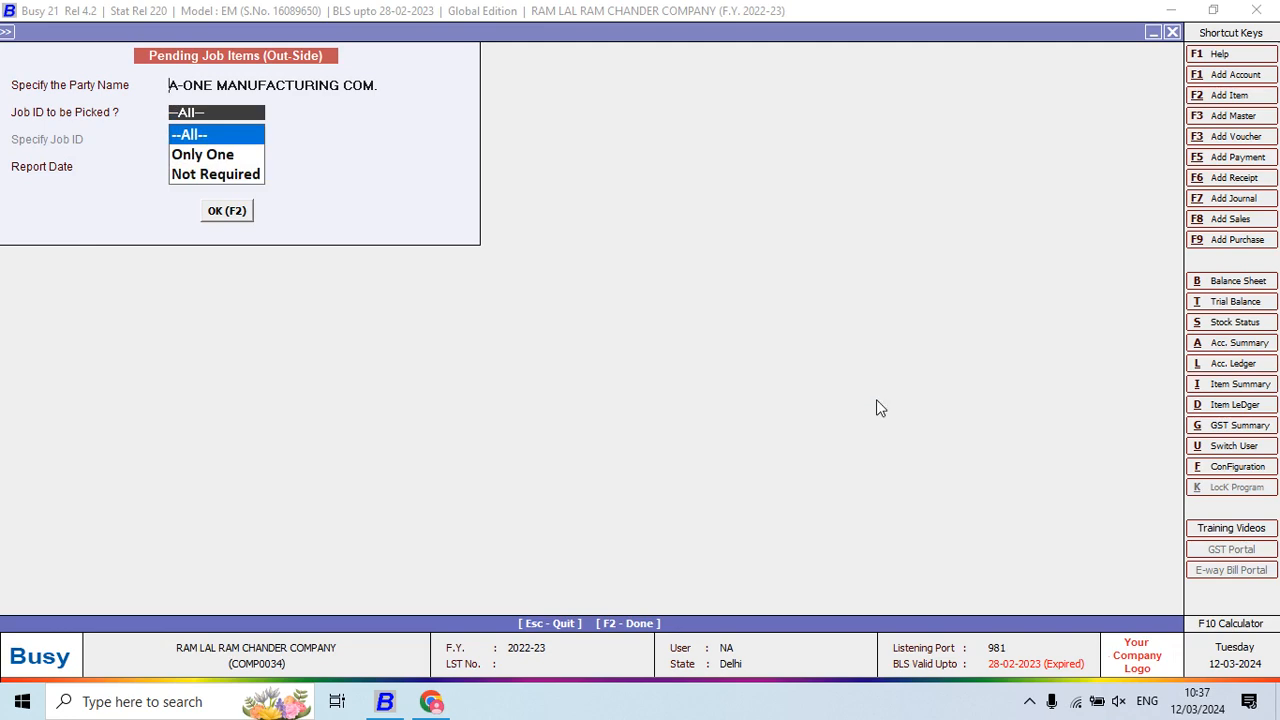
{"action": "key", "text": "F2"}
{"action": "key", "text": "Escape"}
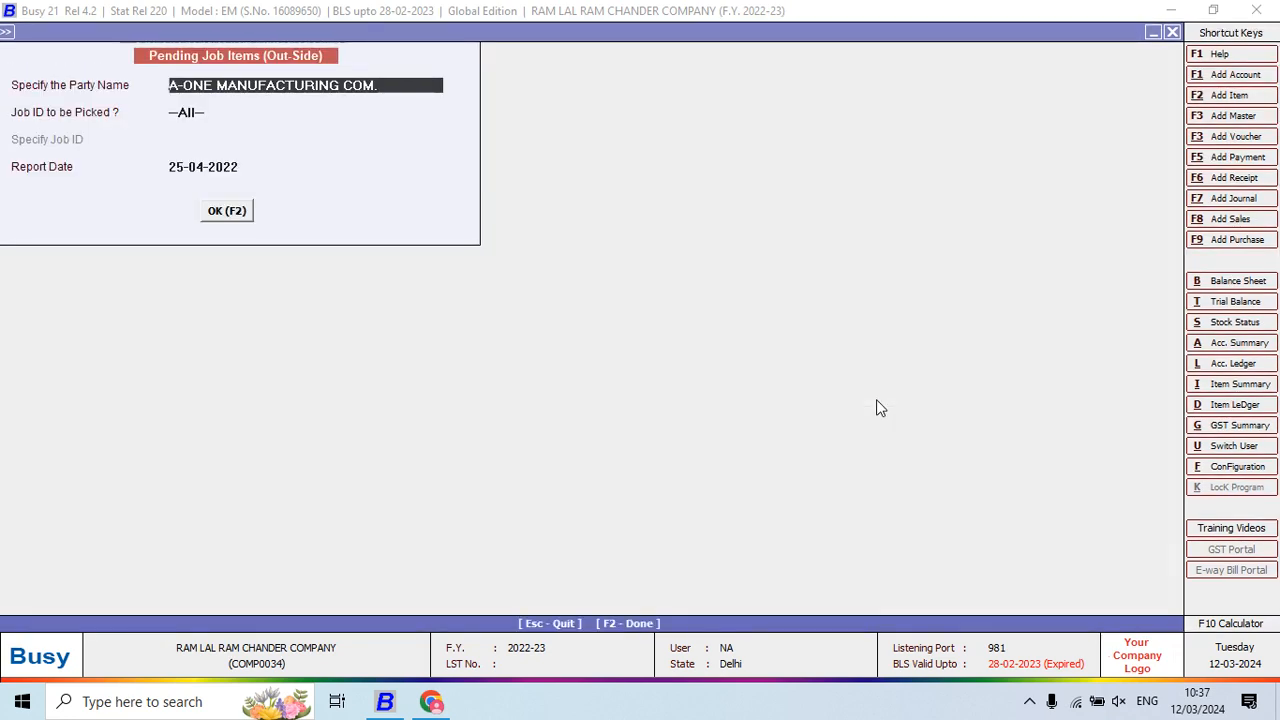
{"action": "key", "text": "Escape"}
{"action": "key", "text": "Escape"}
Show in-house pending job items for A-ONE MANUFACTURING COM. with all job IDs
{"action": "key", "text": "Down"}
{"action": "key", "text": "Return"}
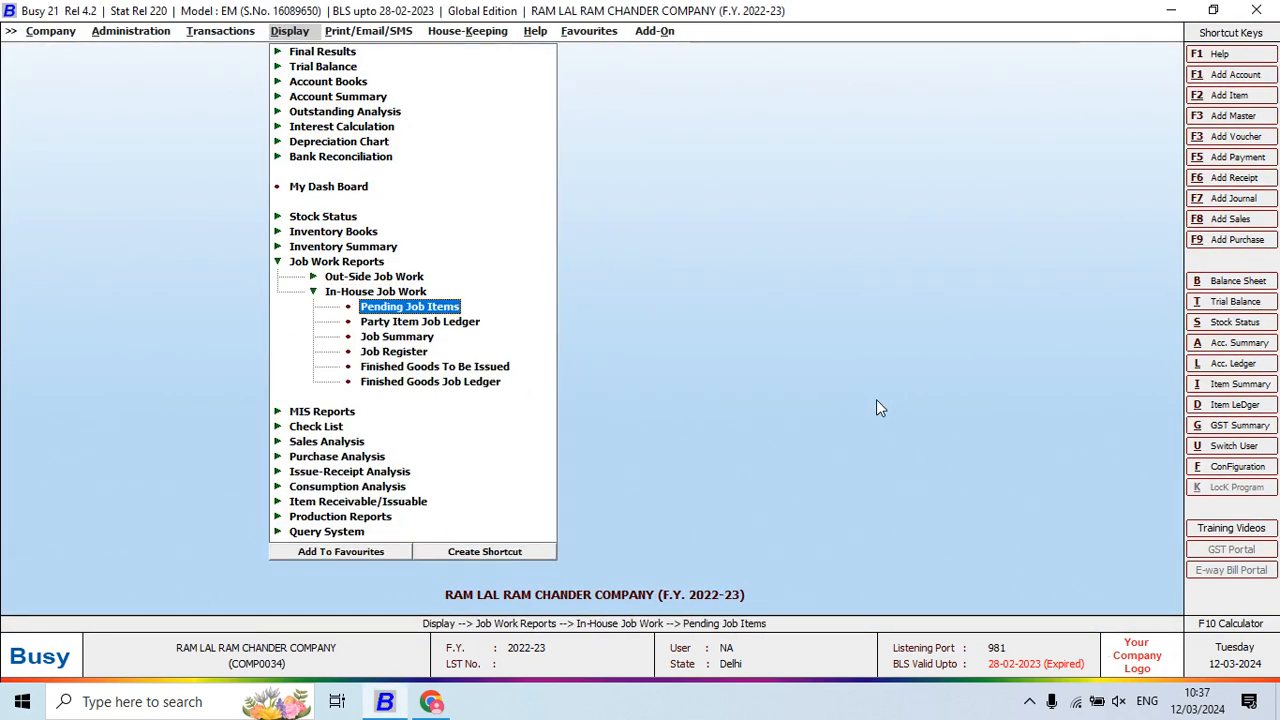
{"action": "key", "text": "Return"}
{"action": "key", "text": "Right"}
{"action": "key", "text": "Return"}
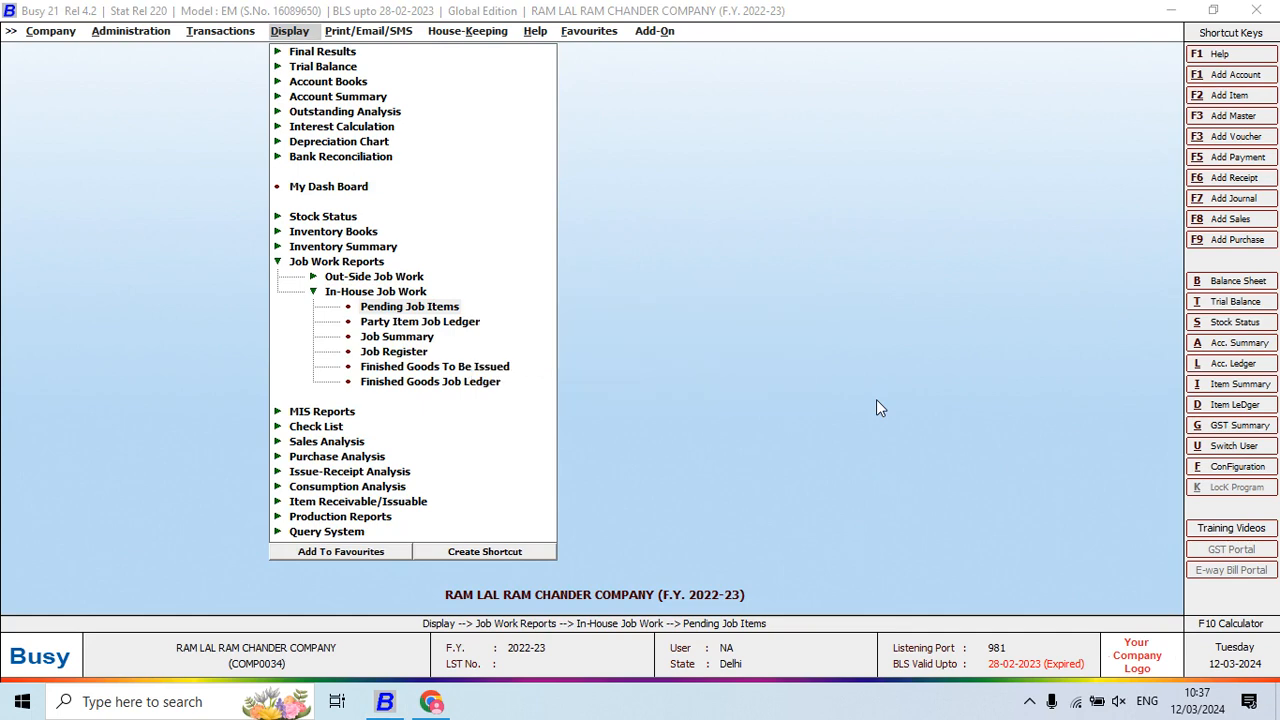
{"action": "key", "text": "Escape"}
{"action": "key", "text": "Return"}
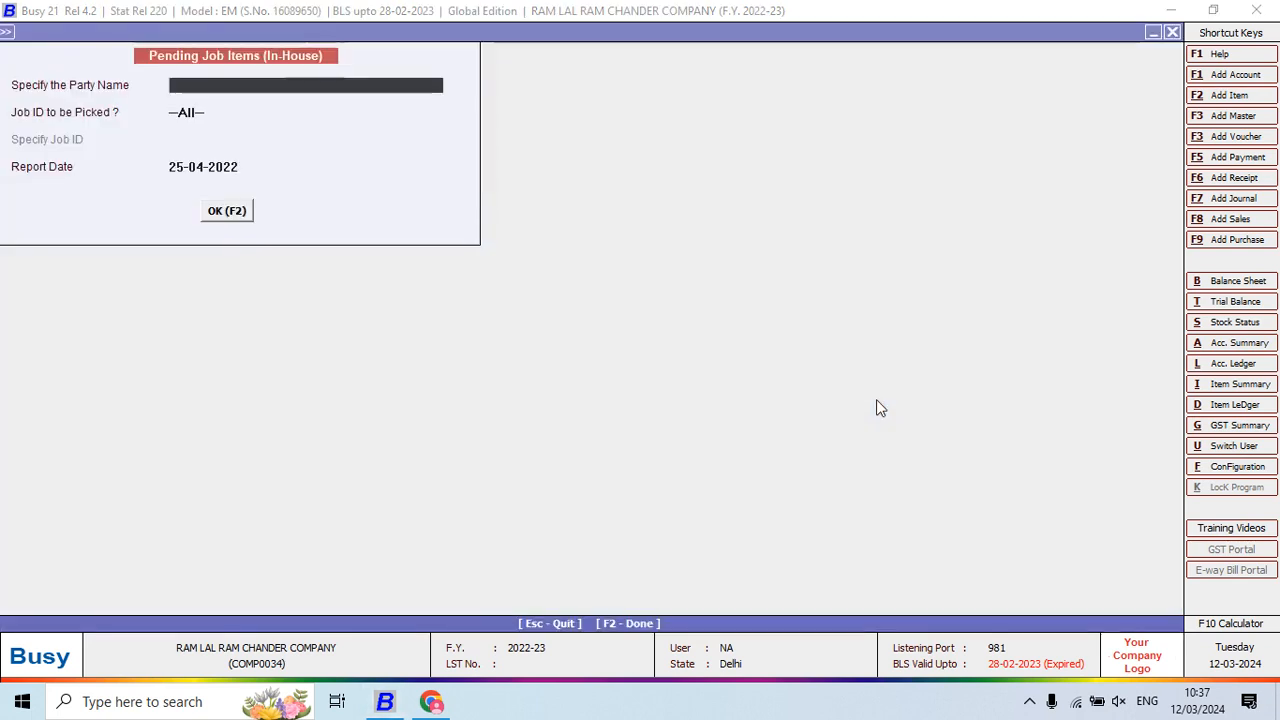
{"action": "type", "text": "A"}
{"action": "key", "text": "Down"}
{"action": "key", "text": "Return"}
{"action": "key", "text": "Return"}
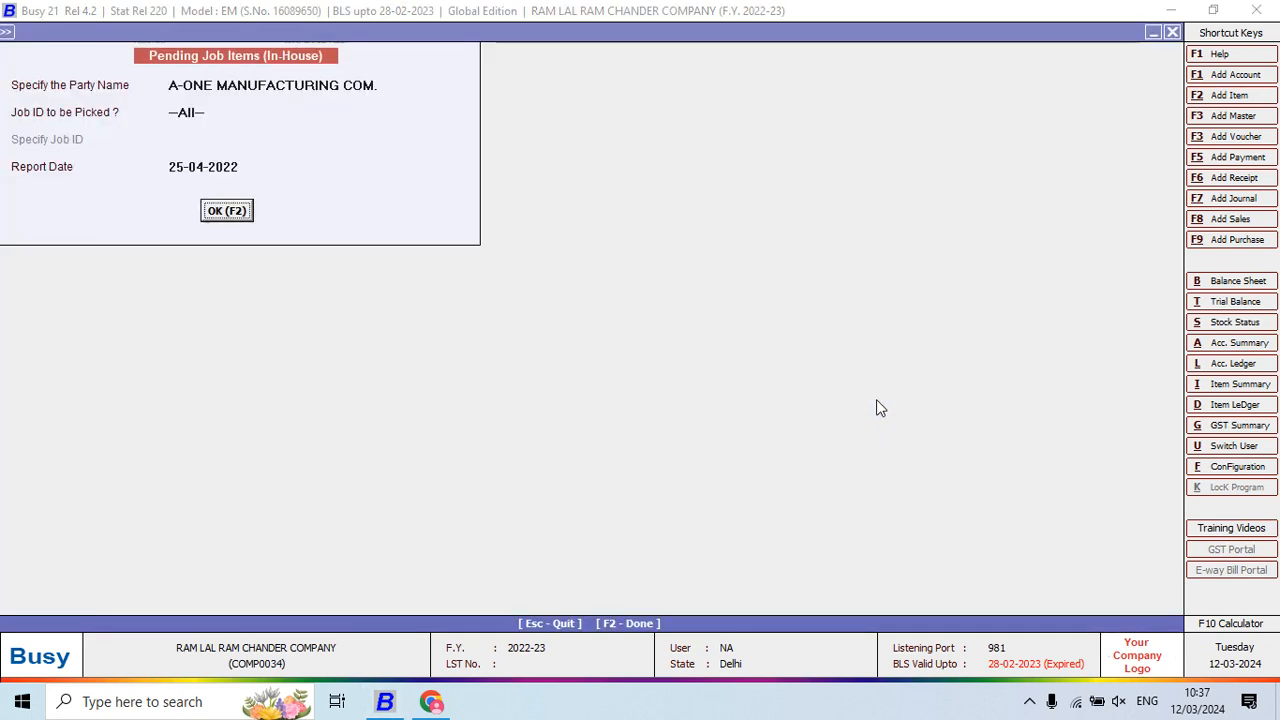
{"action": "key", "text": "Return"}
{"action": "key", "text": "F2"}
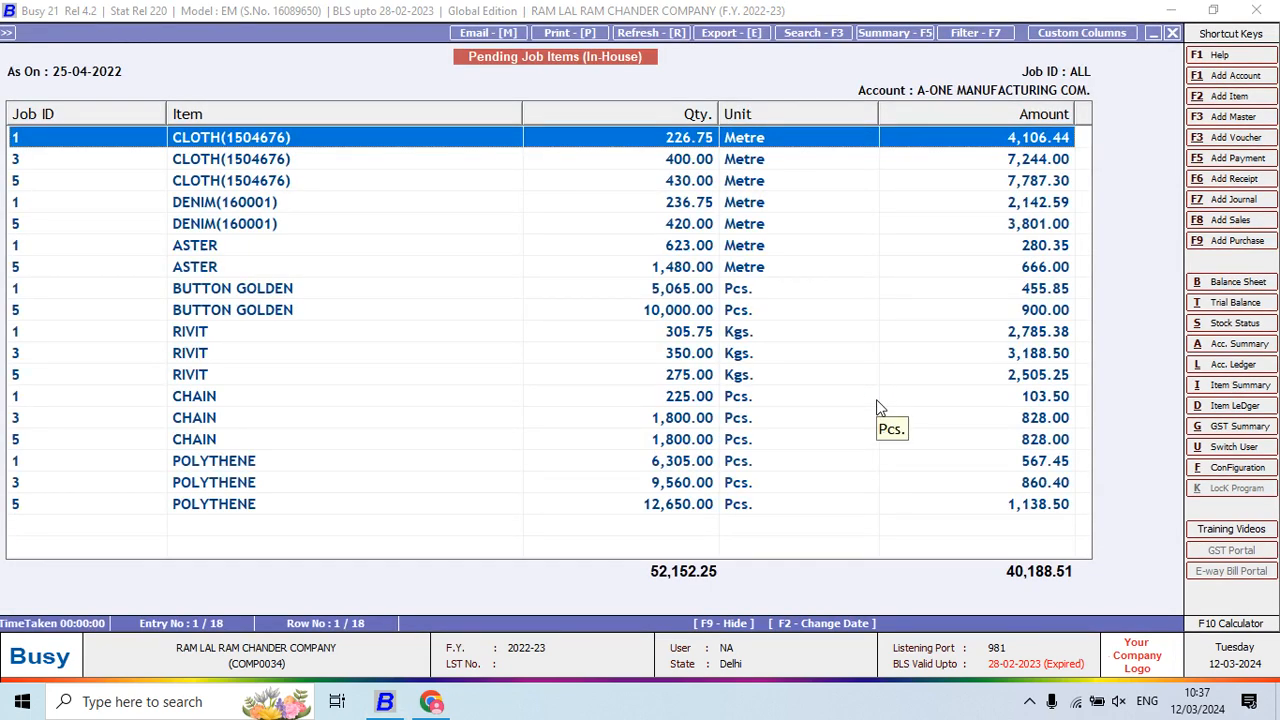
{"action": "key", "text": "Down"}
{"action": "key", "text": "Down"}
{"action": "key", "text": "Down"}
{"action": "key", "text": "Down"}
{"action": "key", "text": "Down"}
{"action": "key", "text": "Down"}
{"action": "key", "text": "Down"}
{"action": "key", "text": "Down"}
{"action": "key", "text": "Down"}
{"action": "key", "text": "Down"}
{"action": "key", "text": "Down"}
{"action": "key", "text": "Down"}
{"action": "key", "text": "Down"}
{"action": "key", "text": "Down"}
{"action": "key", "text": "Down"}
{"action": "key", "text": "Down"}
{"action": "key", "text": "Down"}
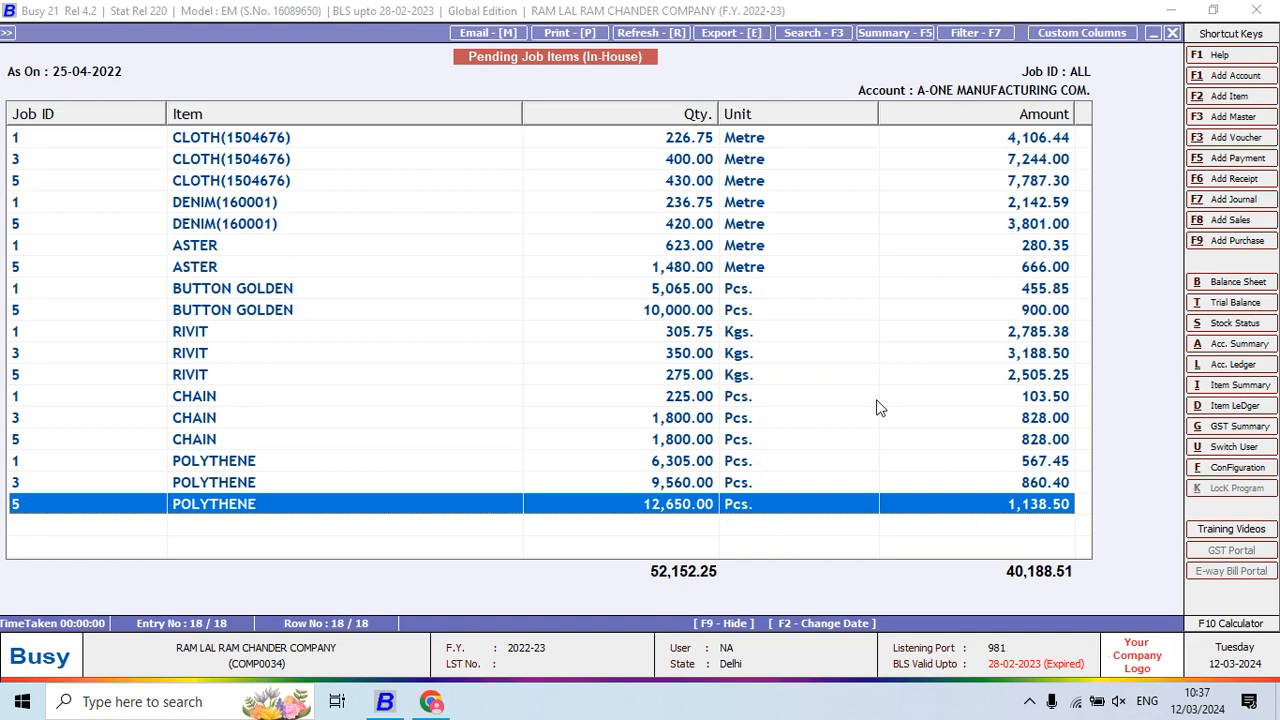
Show in-house pending job items for FAIZAAN MANUFACTURING COMPANY (24,843.10), then close the report
{"action": "key", "text": "Escape"}
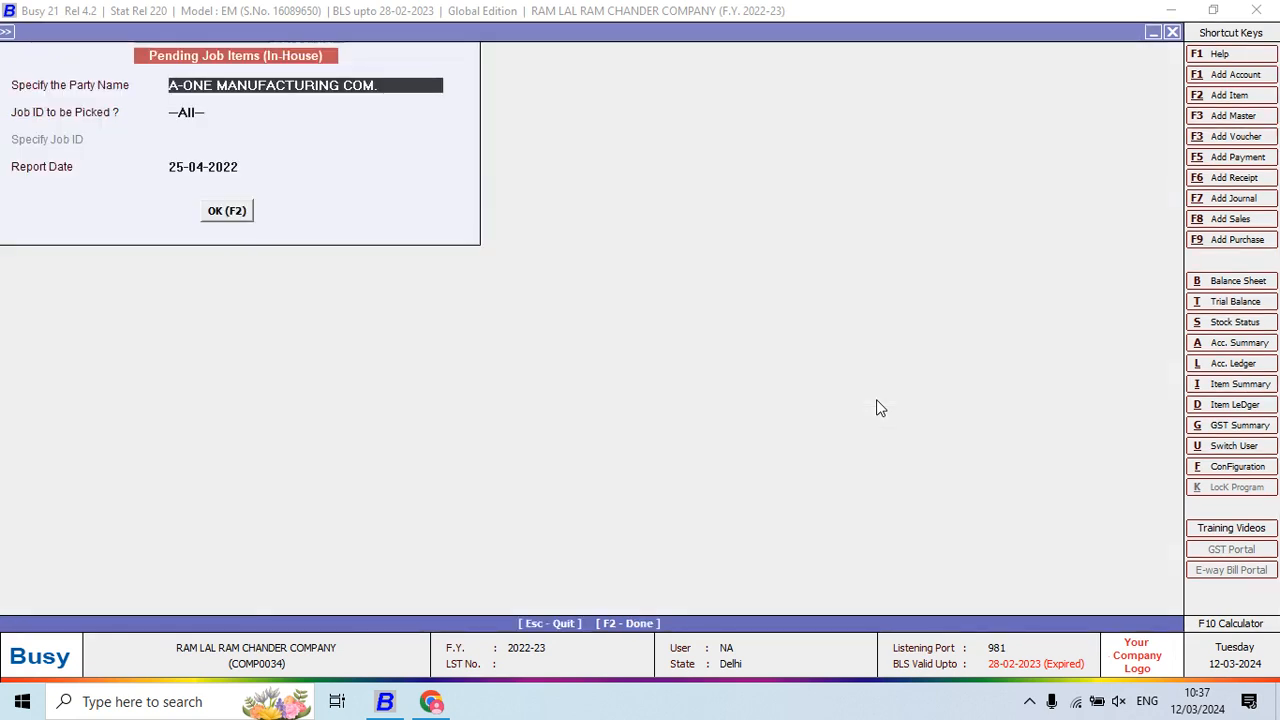
{"action": "type", "text": "FAI"}
{"action": "key", "text": "Return"}
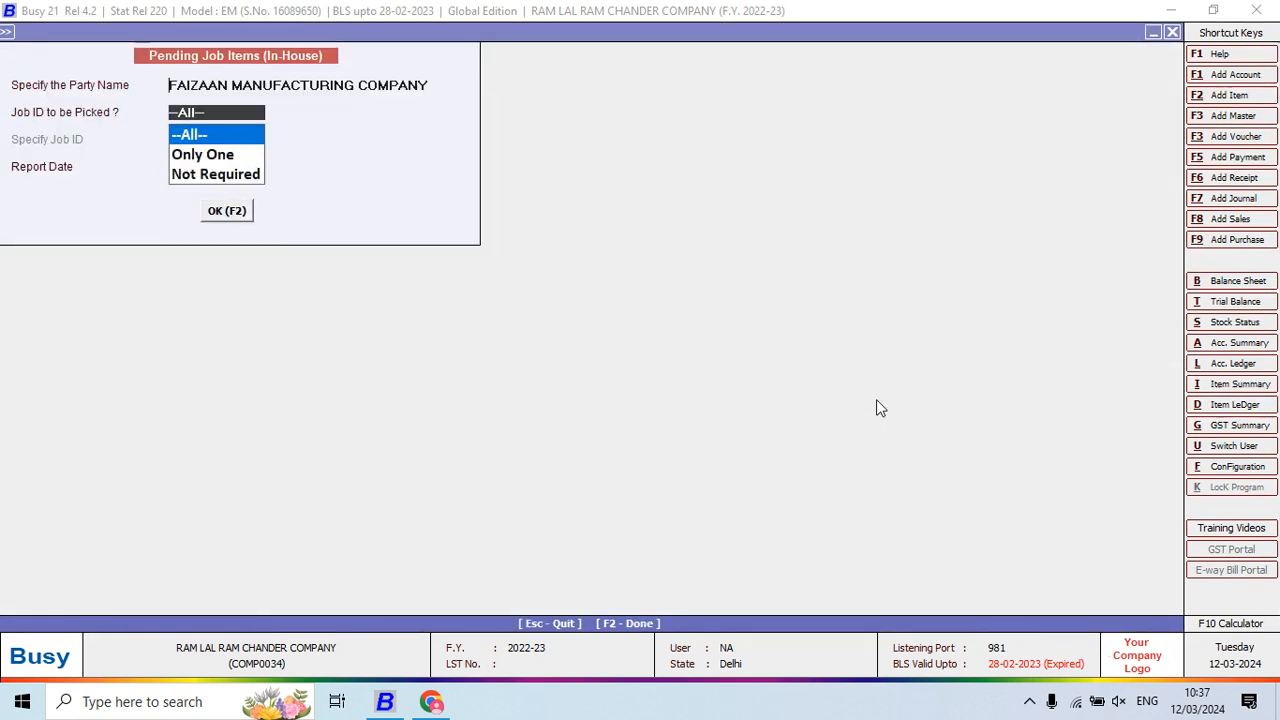
{"action": "key", "text": "Return"}
{"action": "key", "text": "F2"}
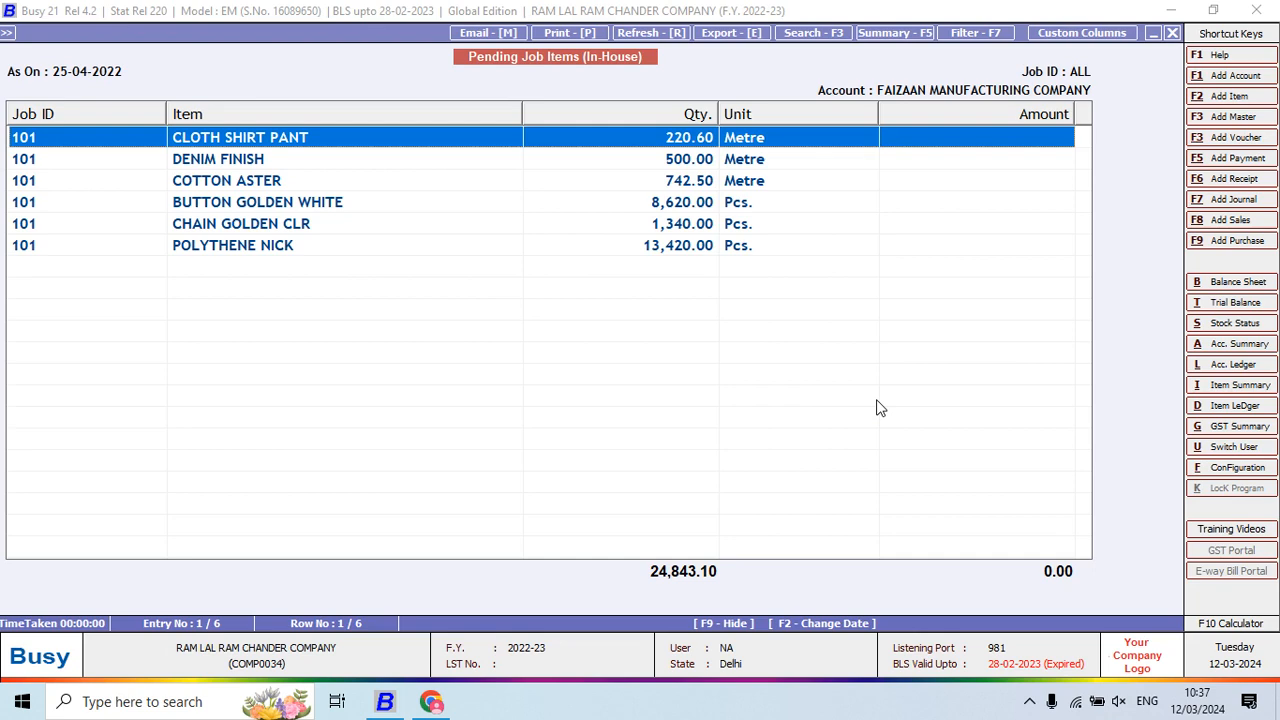
{"action": "key", "text": "Escape"}
{"action": "key", "text": "Escape"}
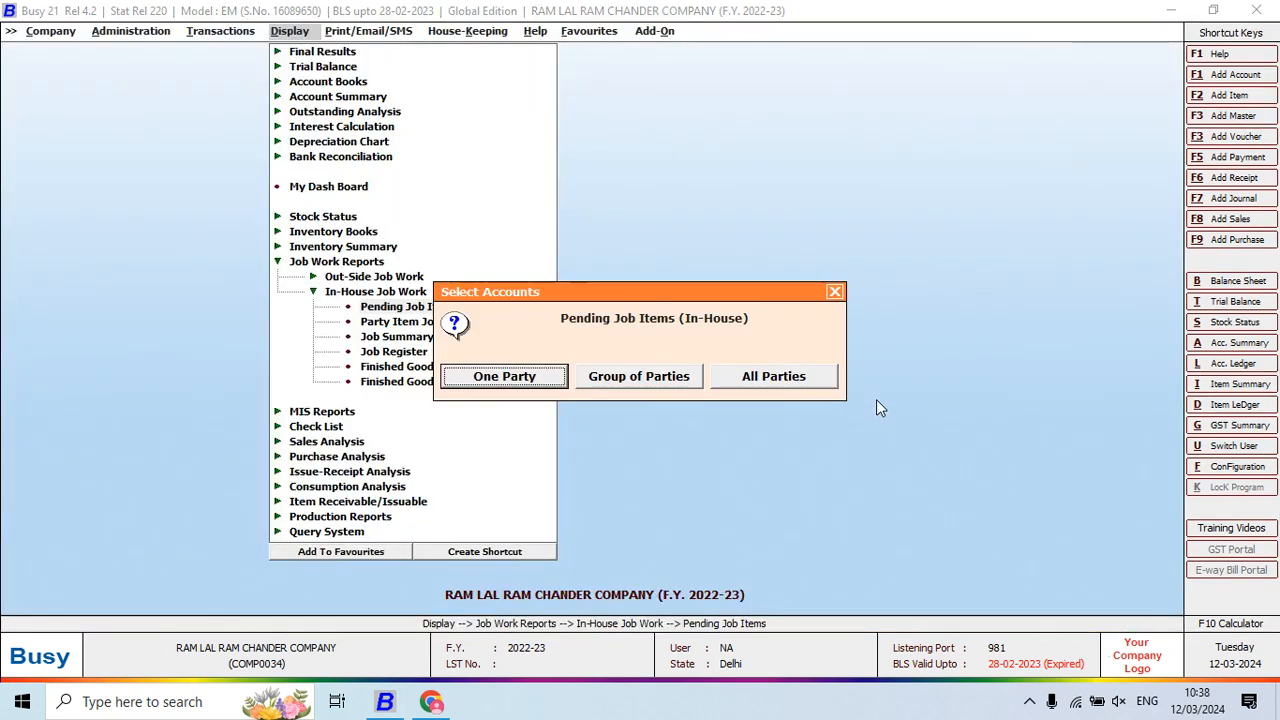
{"action": "key", "text": "Escape"}
{"action": "key", "text": "Escape"}
{"action": "key", "text": "Escape"}
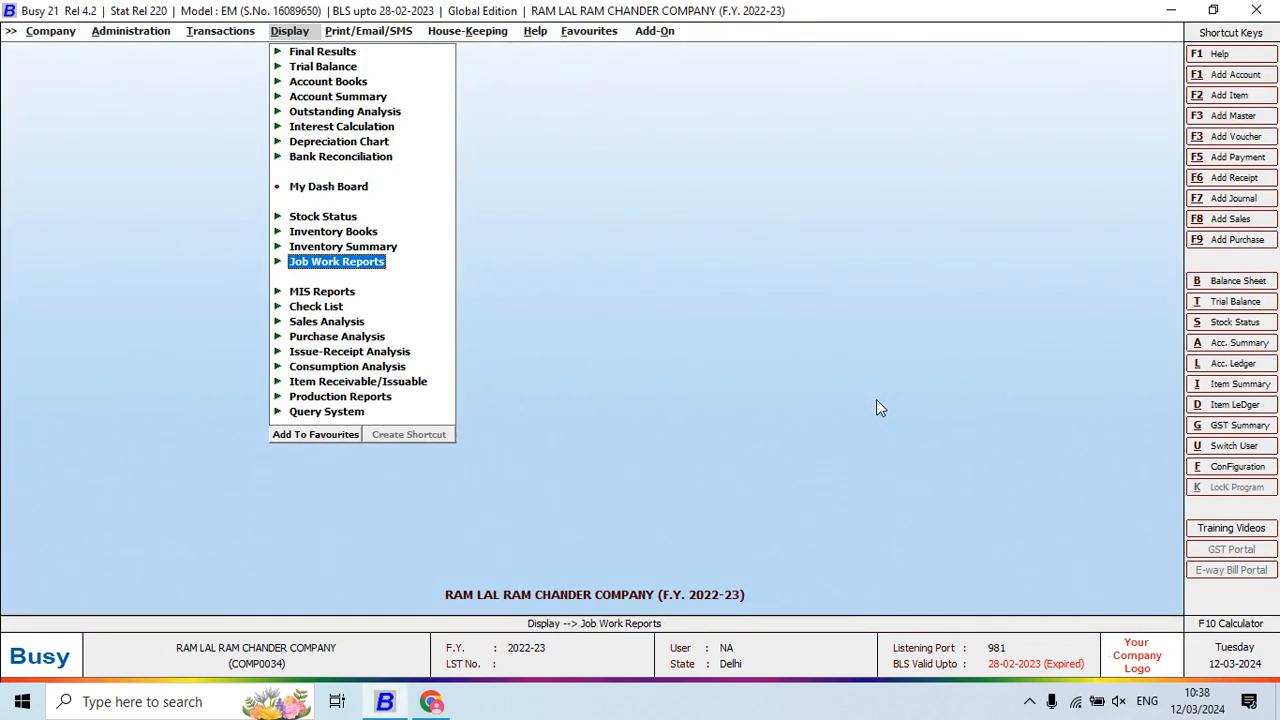
{"action": "key", "text": "Return"}
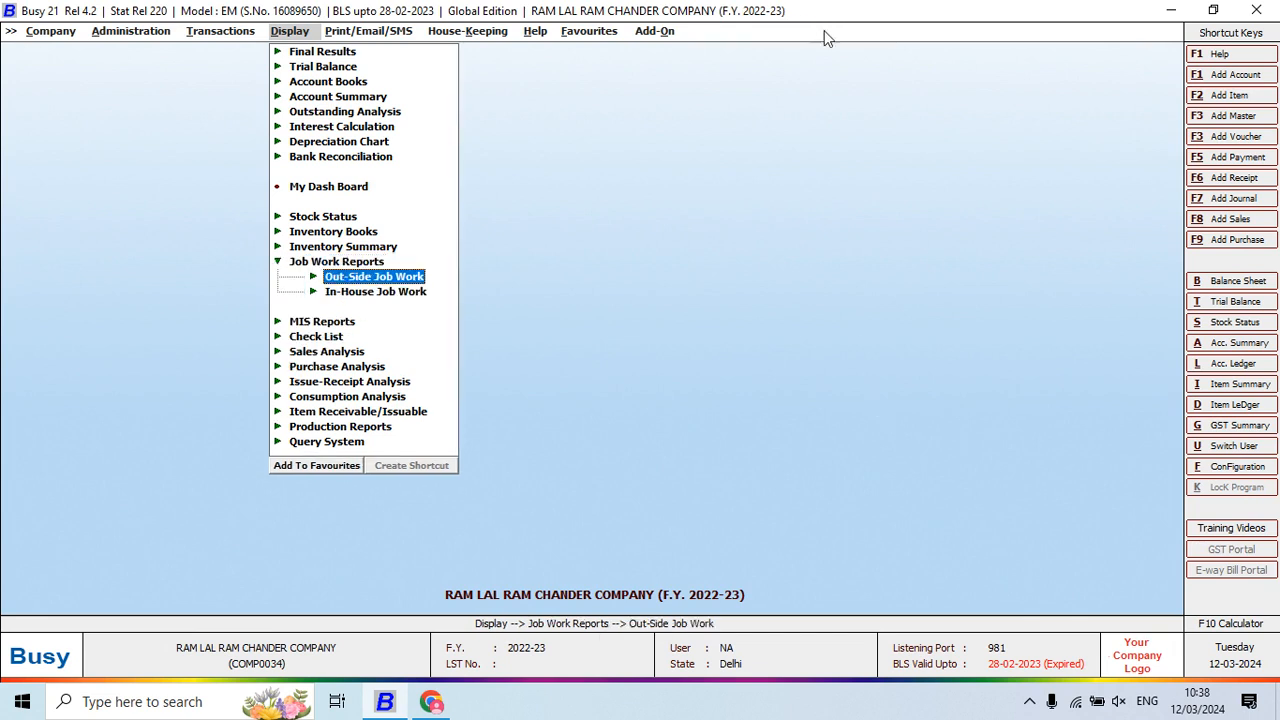
{"action": "left_click", "coordinate": [1028, 704]}
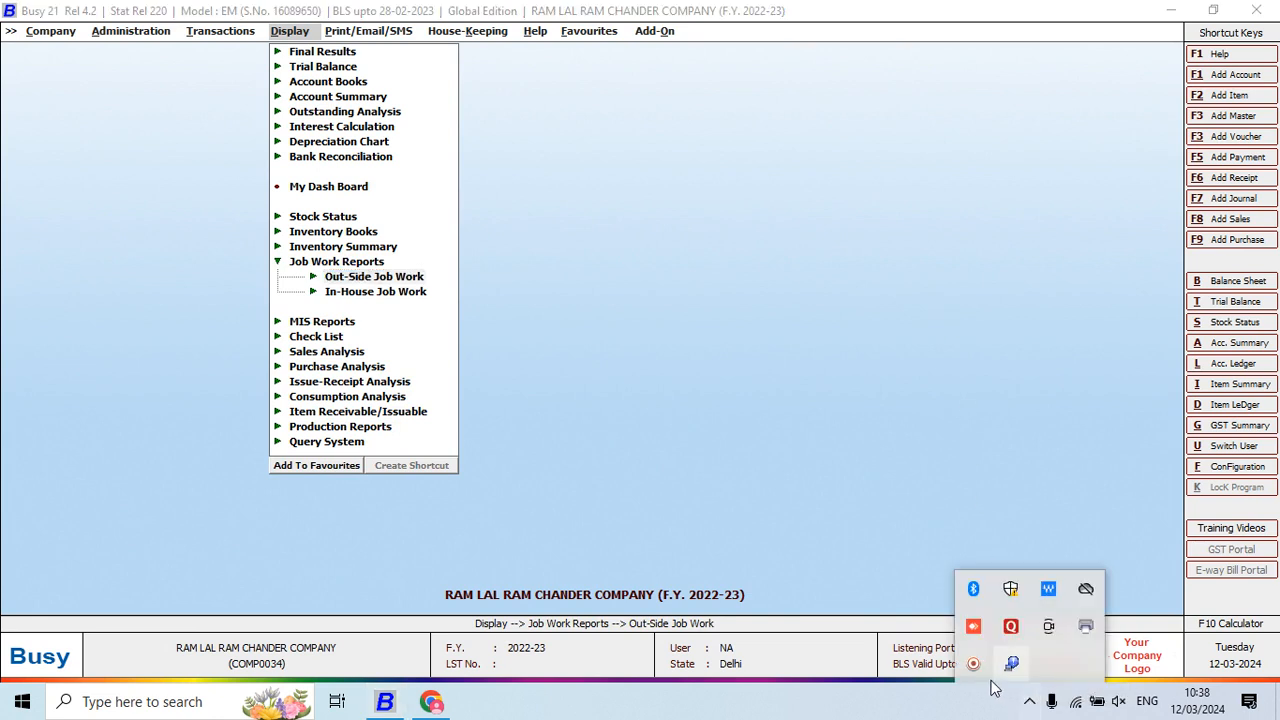